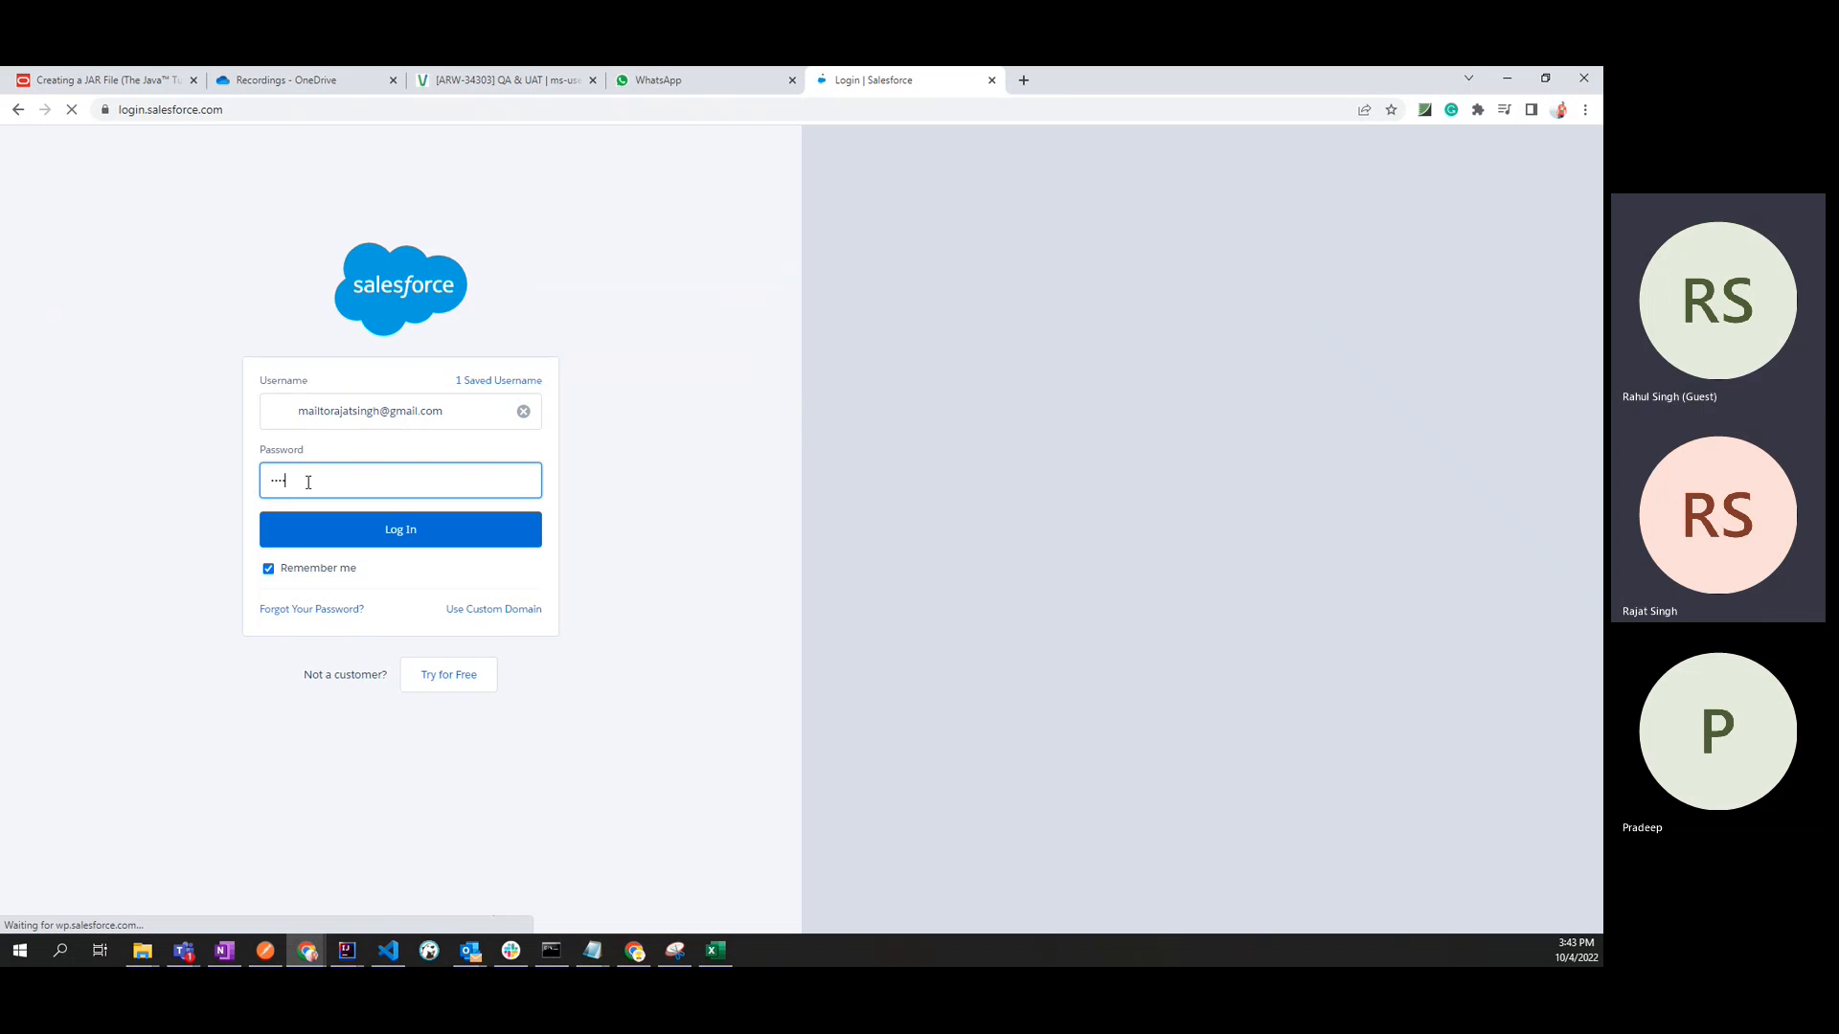
# Enter the account password to log in to Salesforce.
pyautogui.write('****')
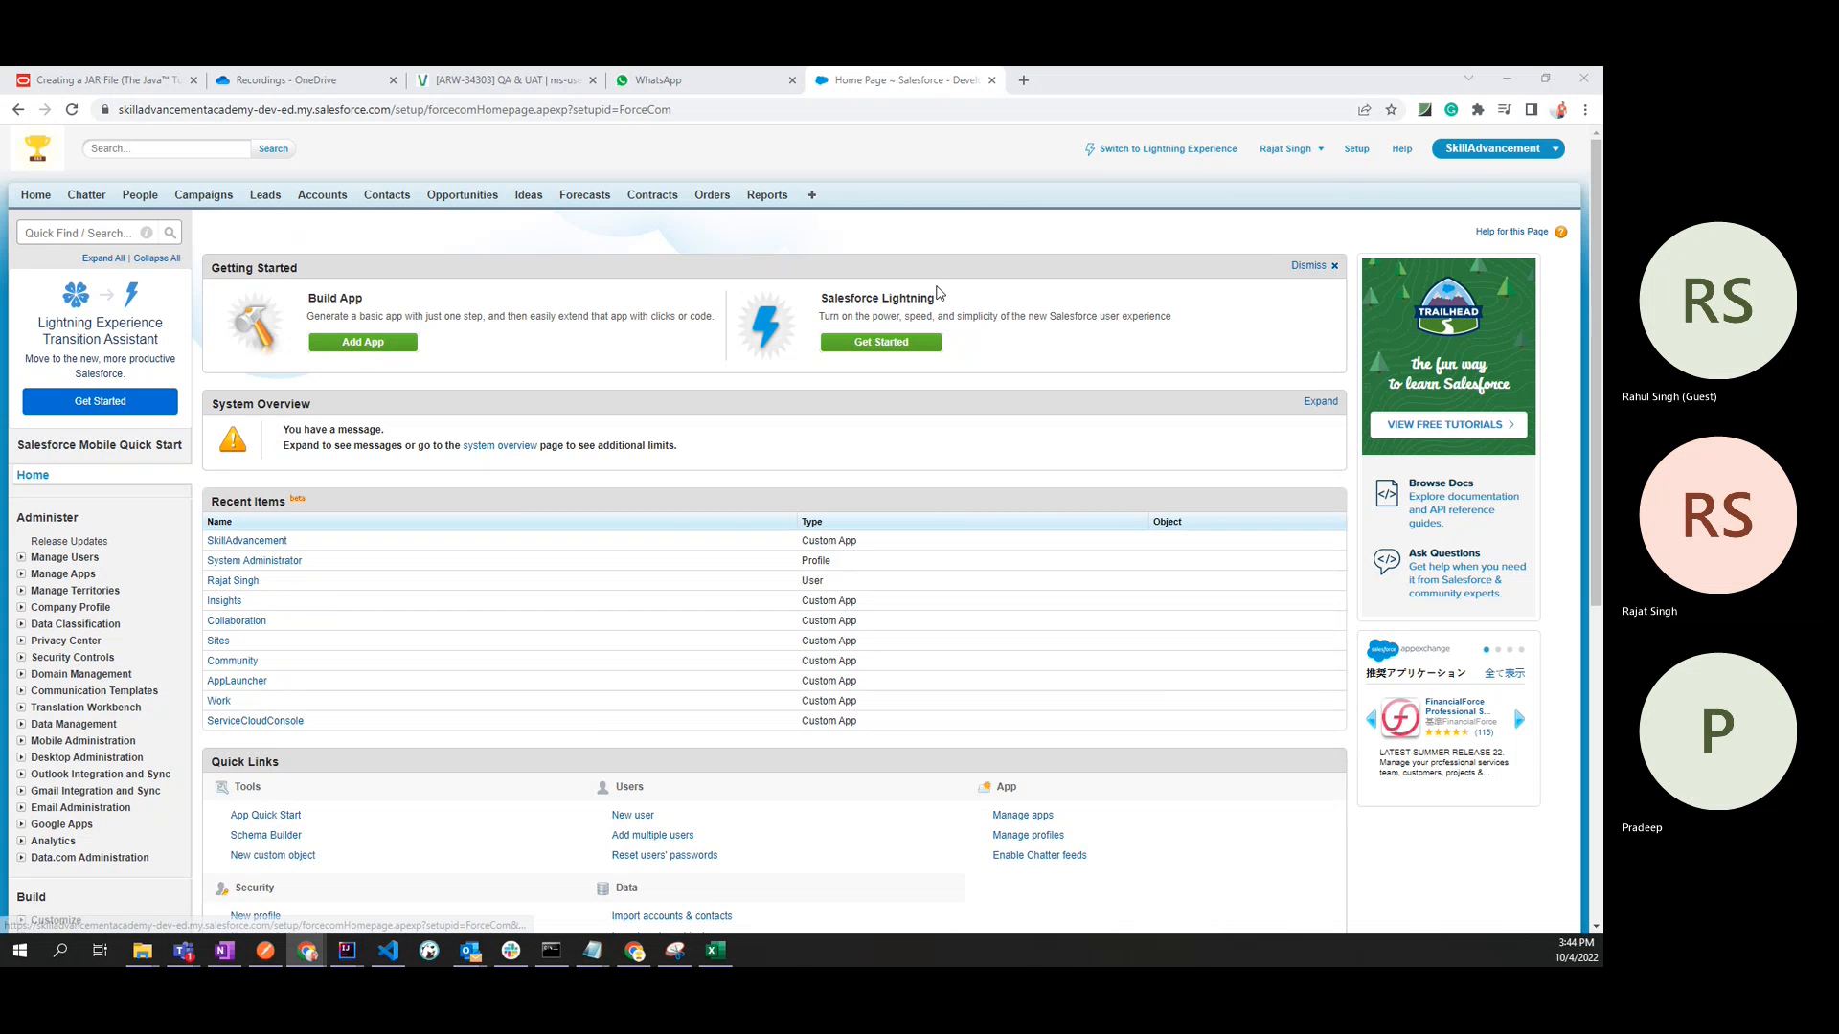
pyautogui.click(86, 233)
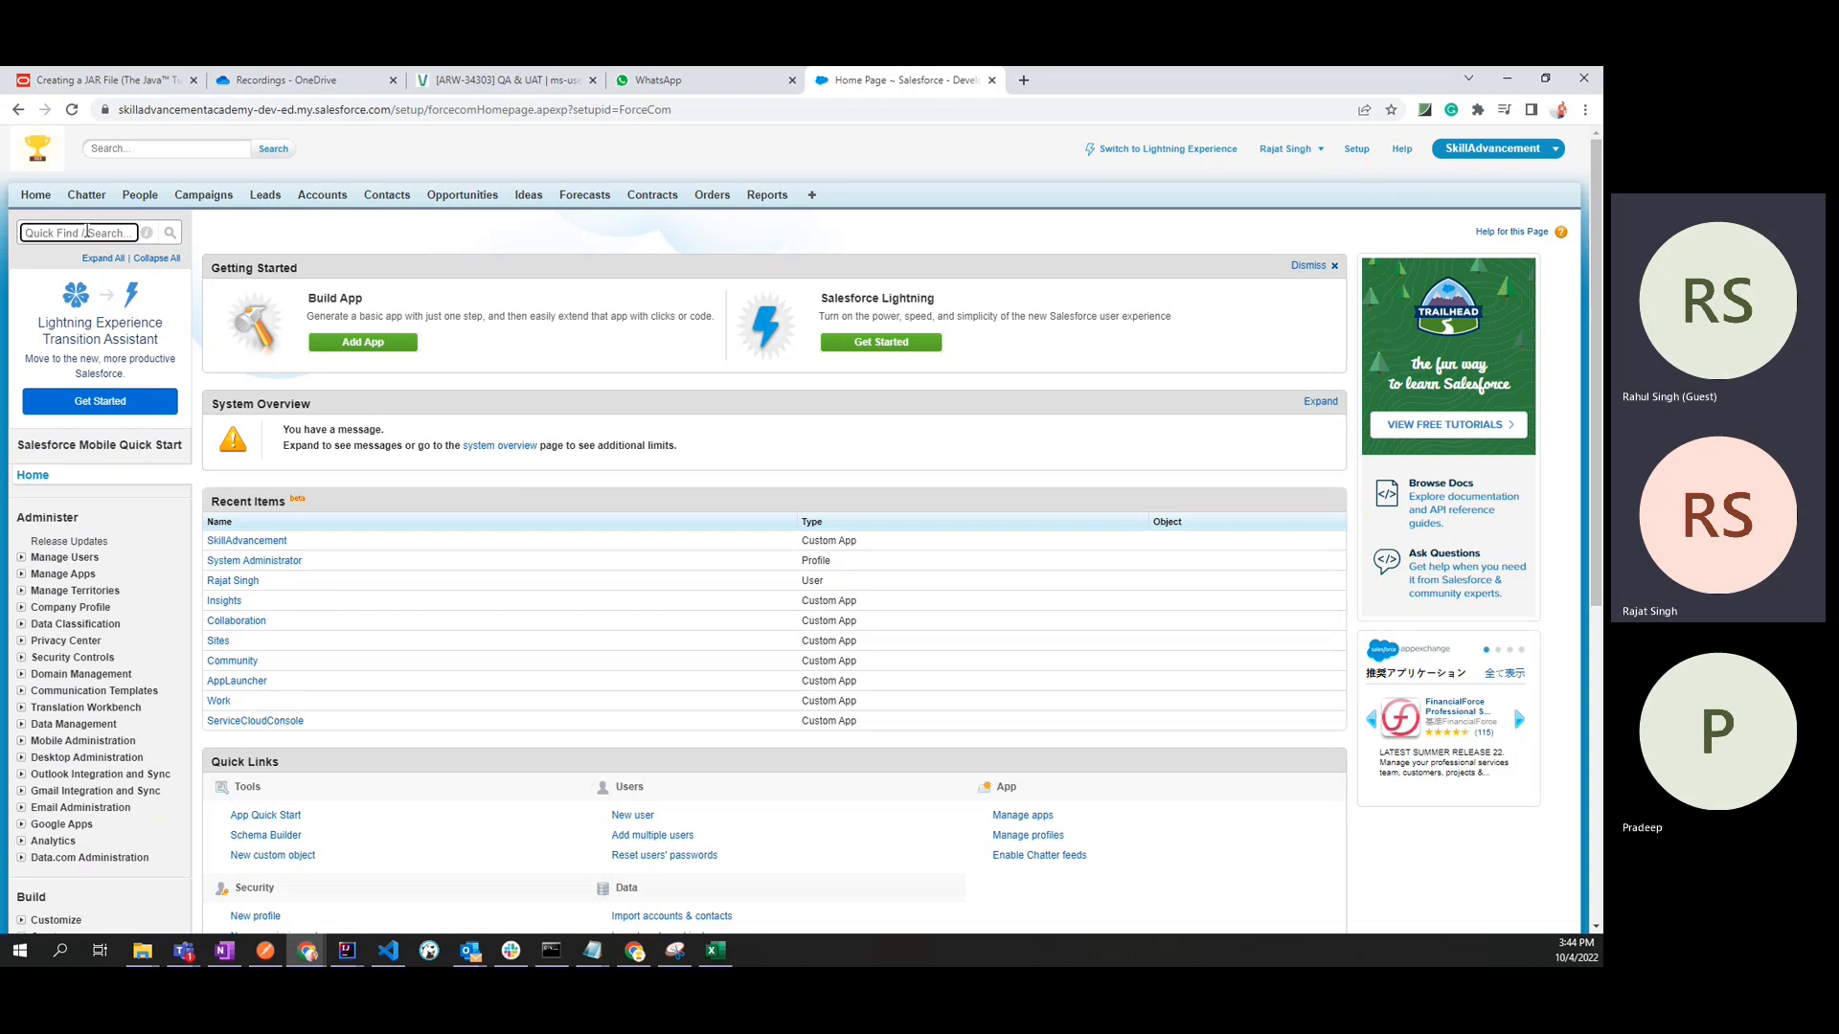
pyautogui.write('set')
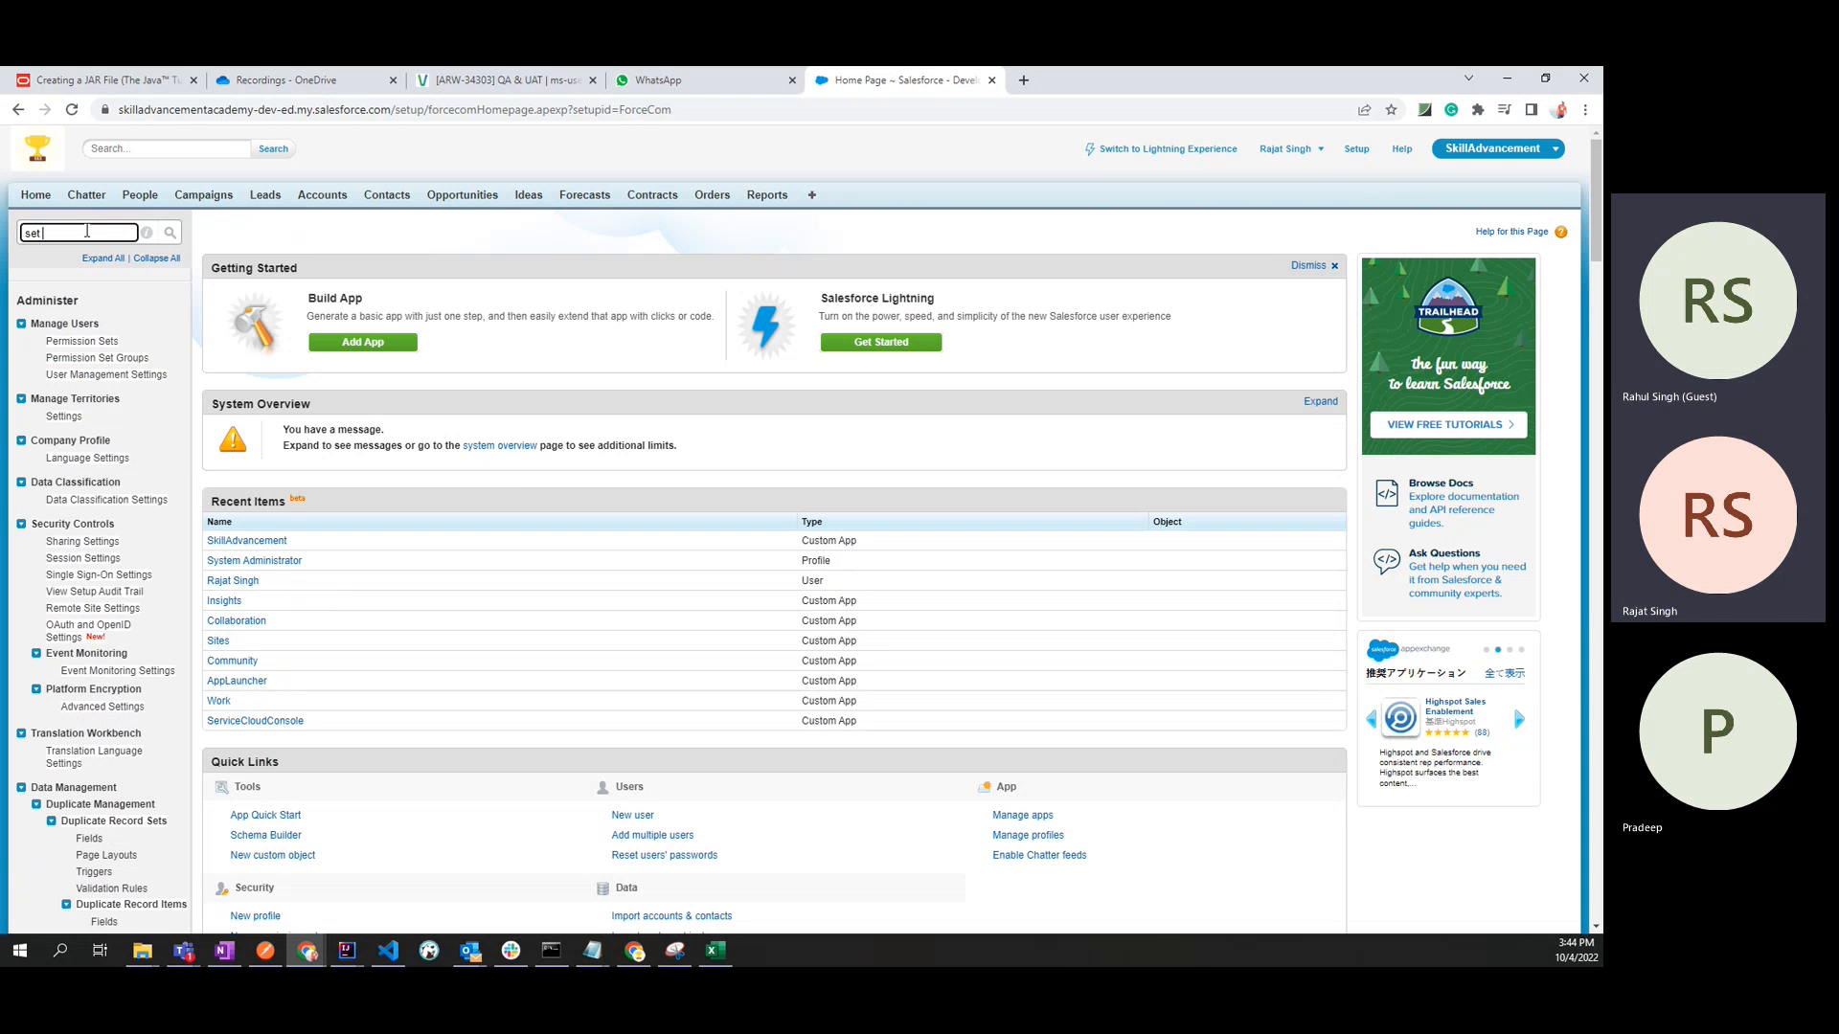
pyautogui.write(' up')
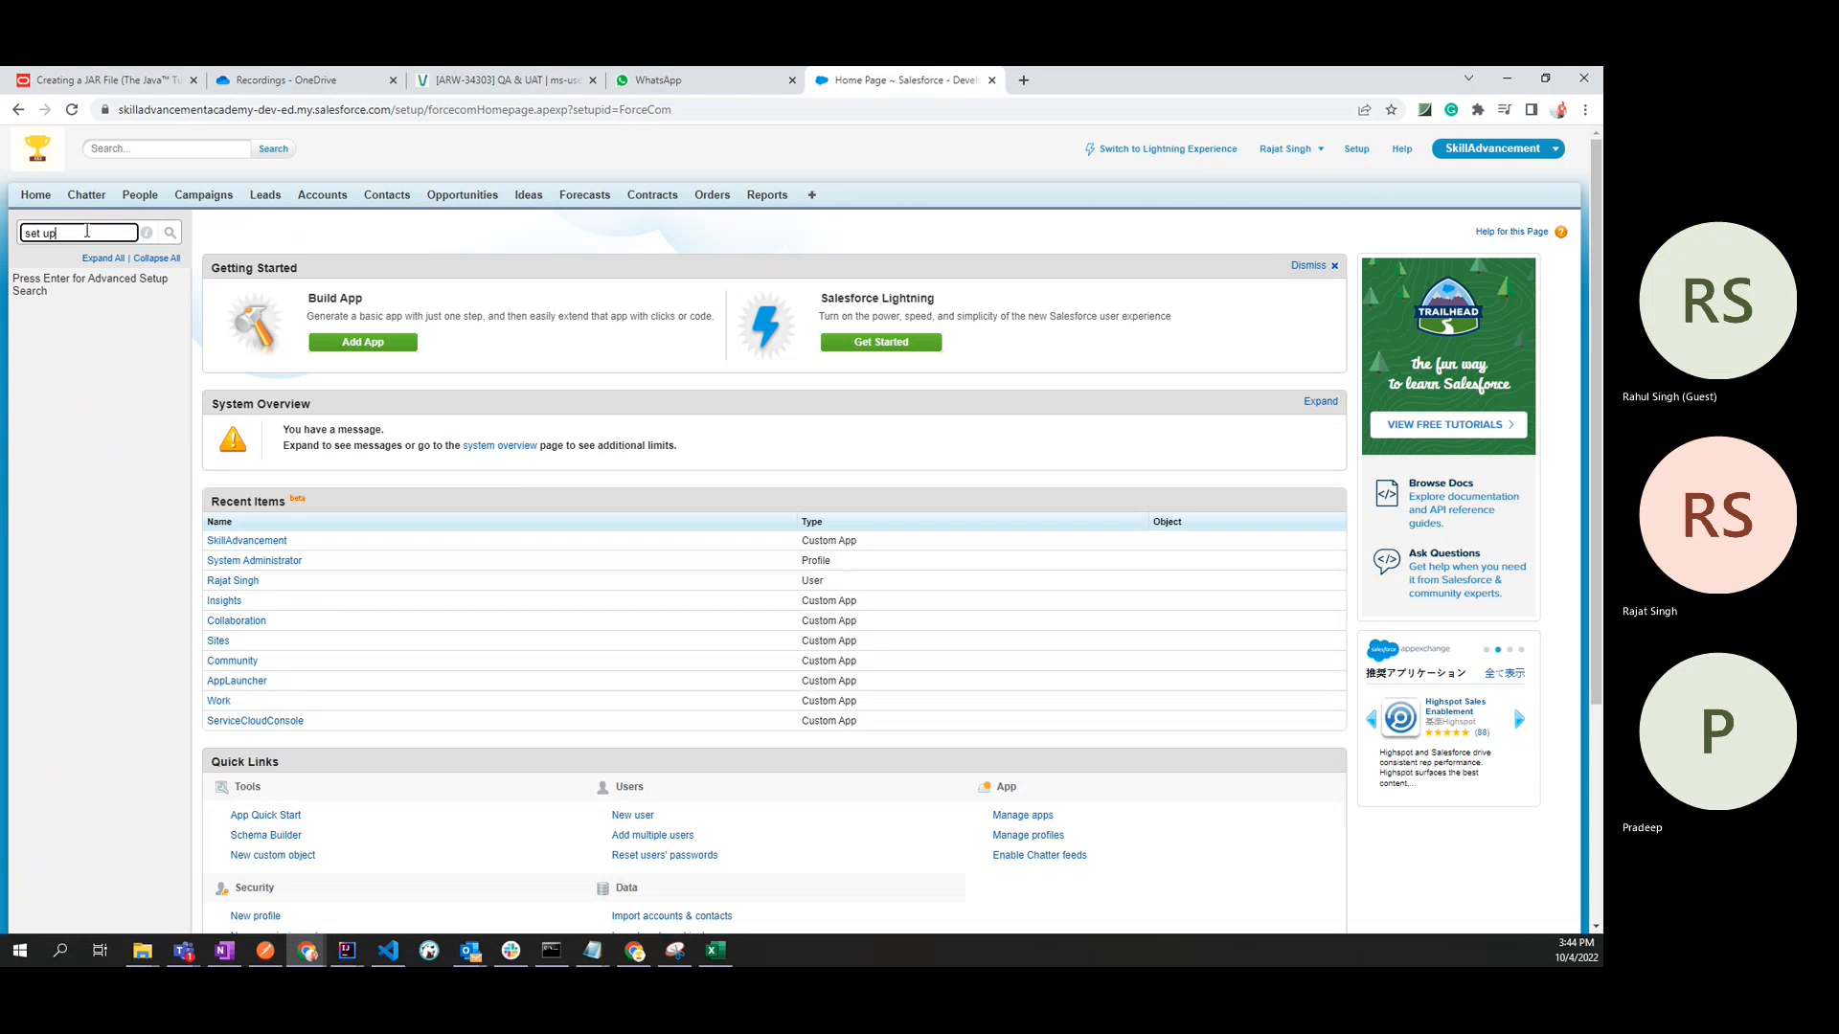
pyautogui.hotkey('ctrl', 'a')
pyautogui.press('BackSpace')
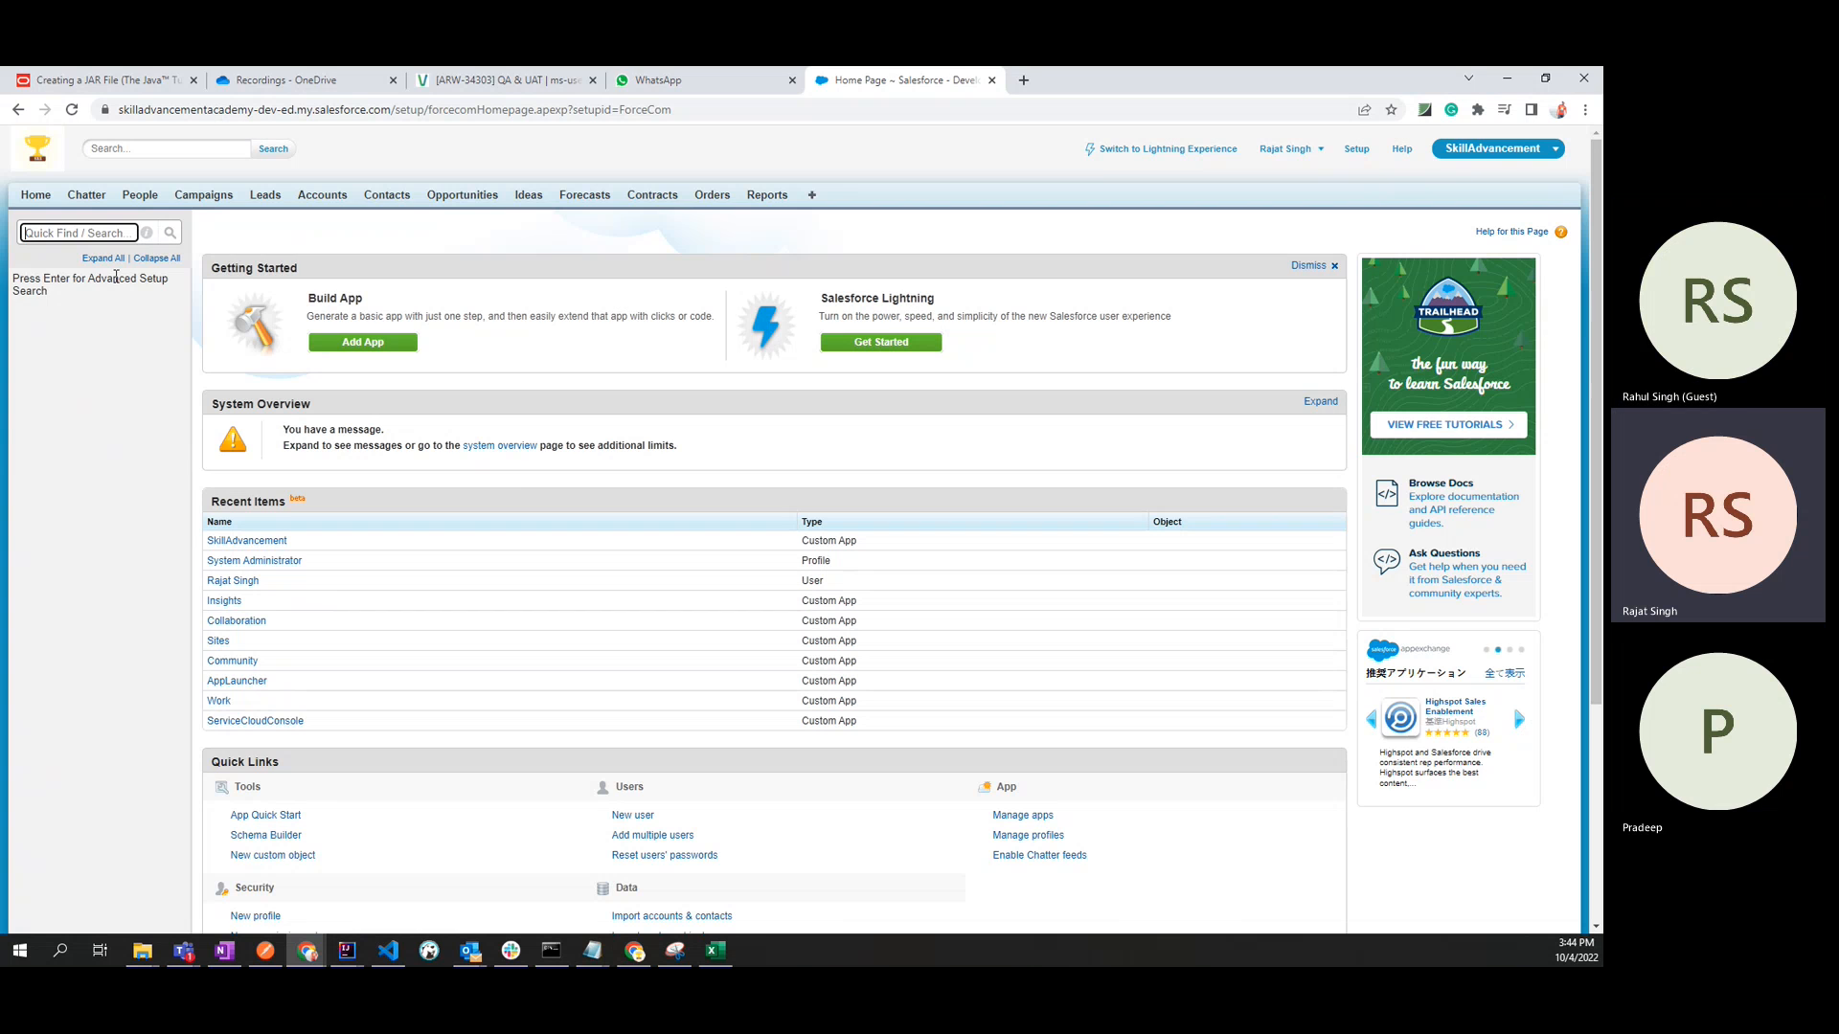
# Examine the app name, label and plural label fields of the App Quick Start form without creating an app.
pyautogui.click(363, 343)
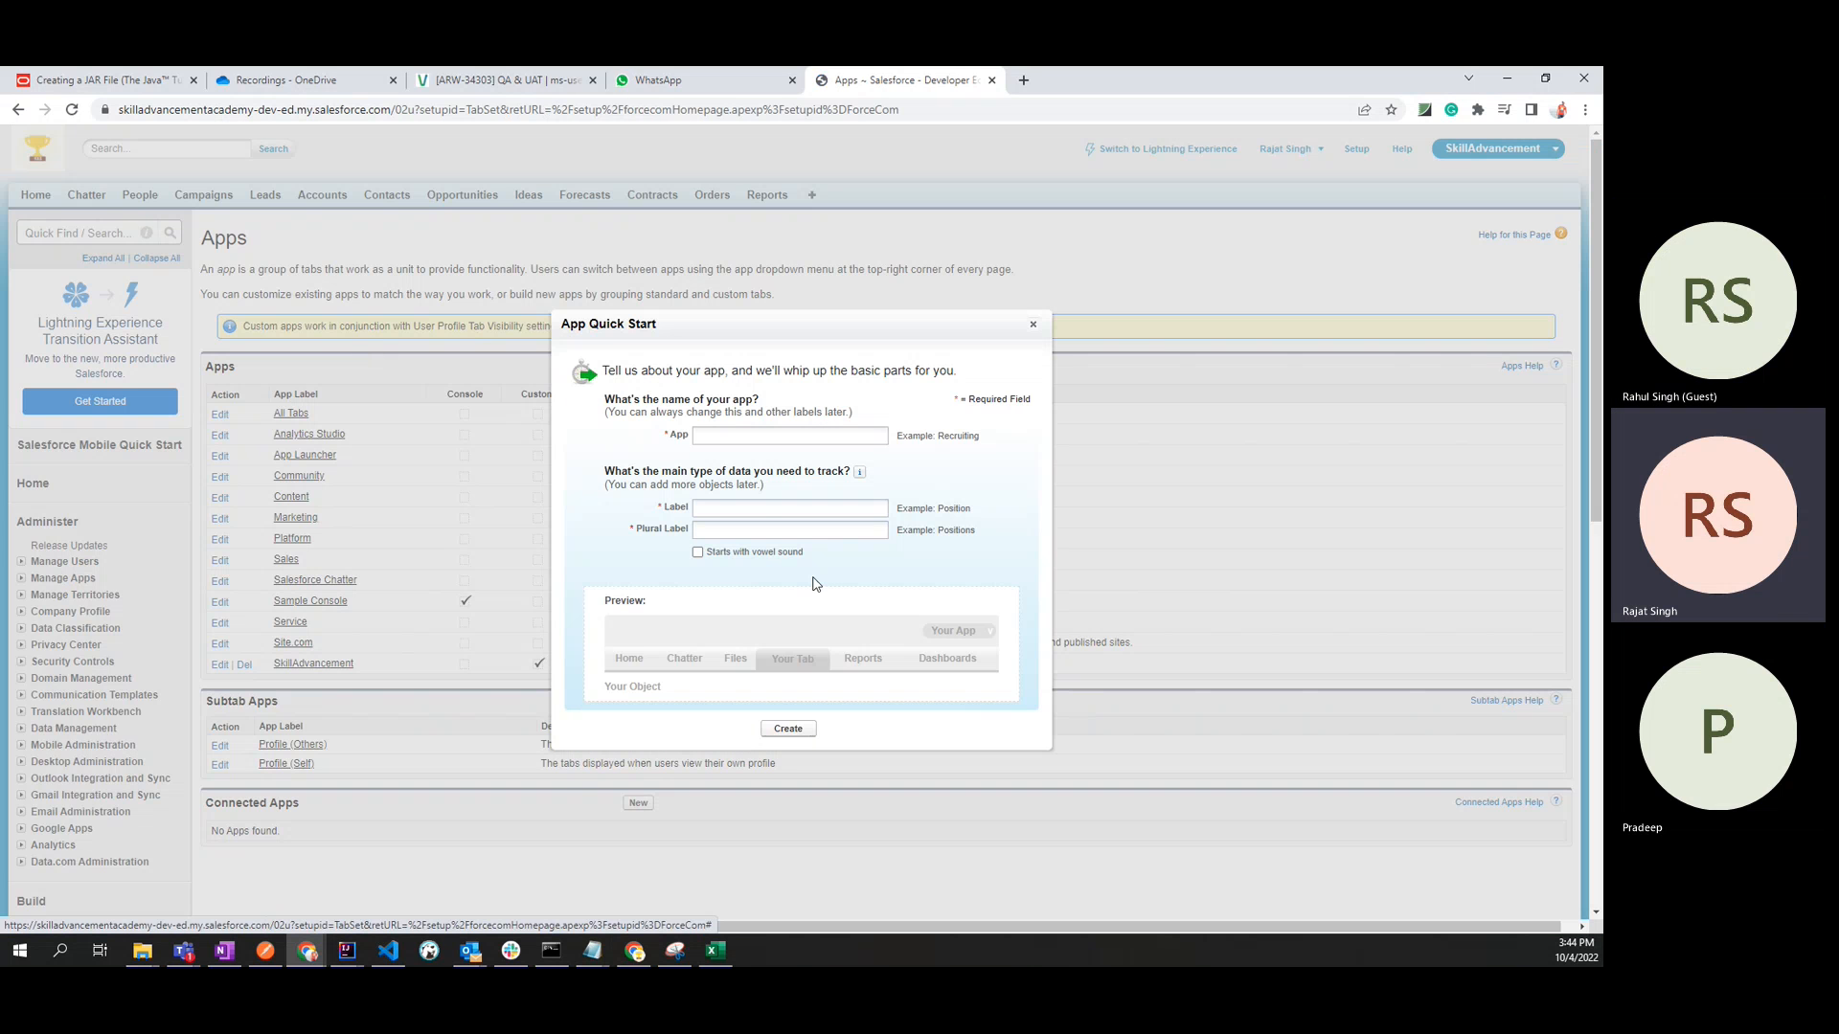
pyautogui.moveTo(603, 371); pyautogui.dragTo(926, 373)
pyautogui.click(955, 413)
pyautogui.click(747, 435)
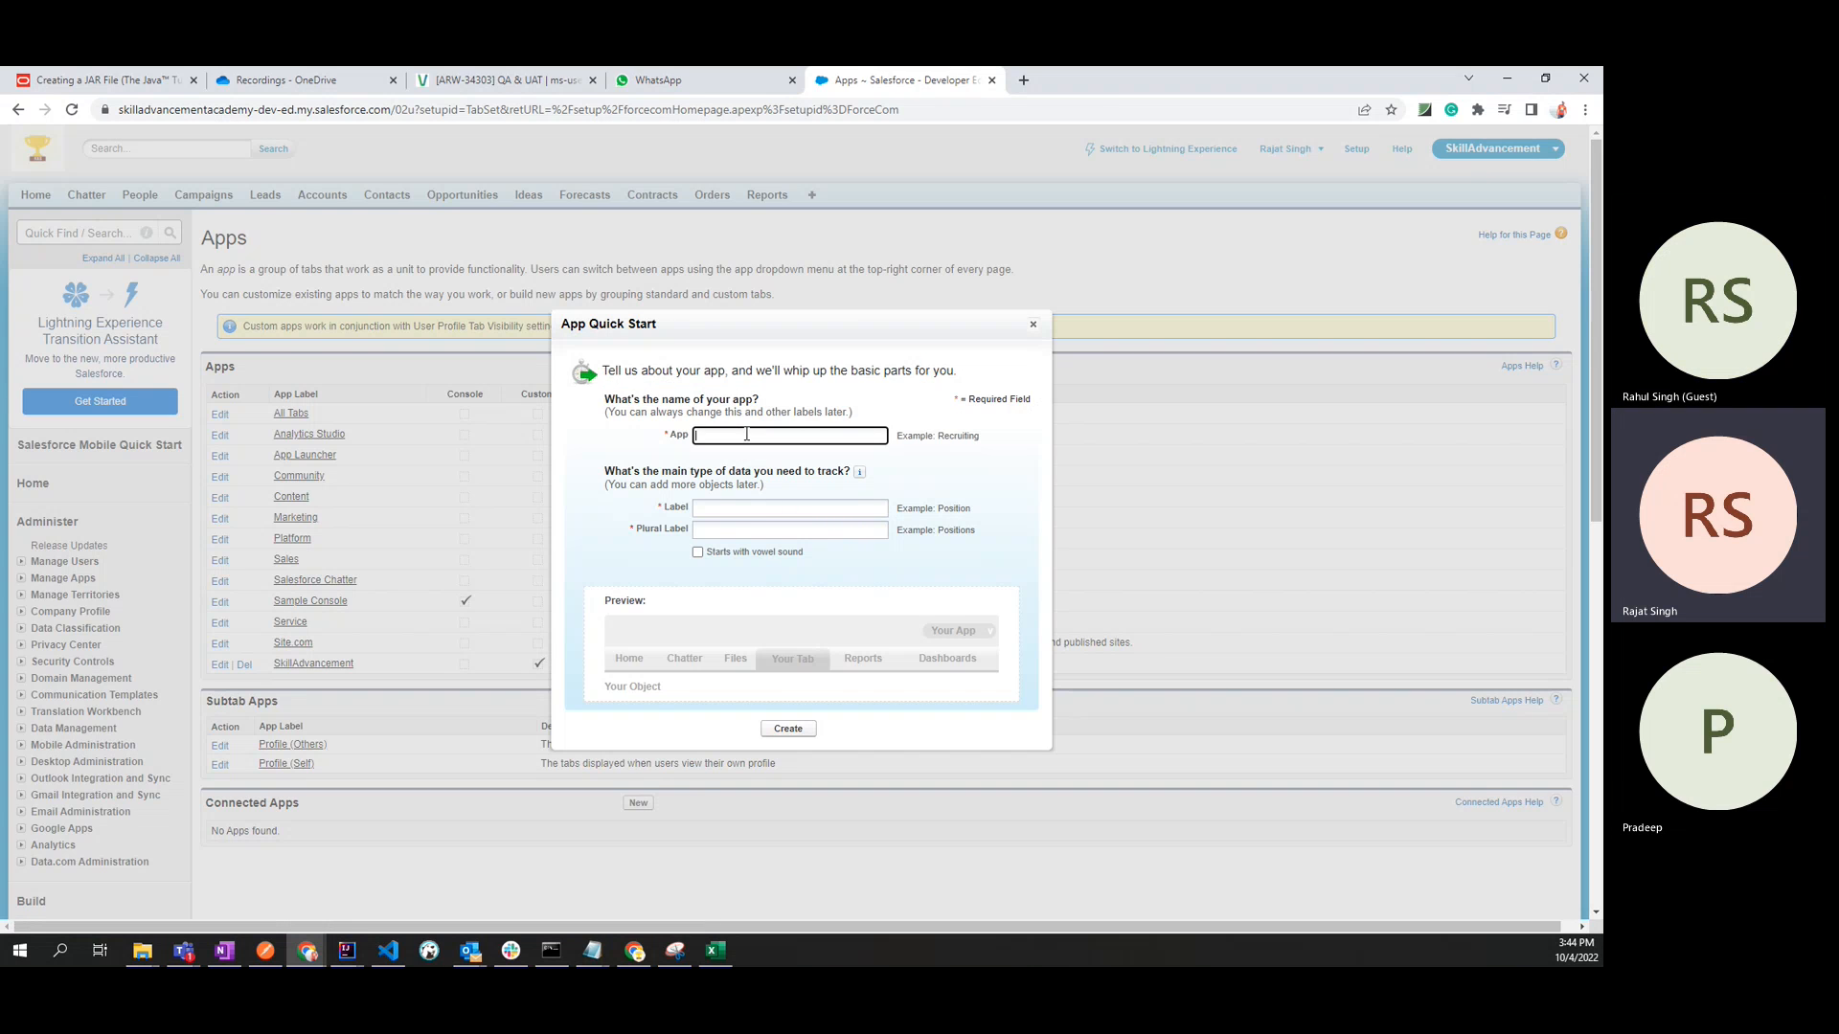
pyautogui.click(738, 510)
pyautogui.click(738, 530)
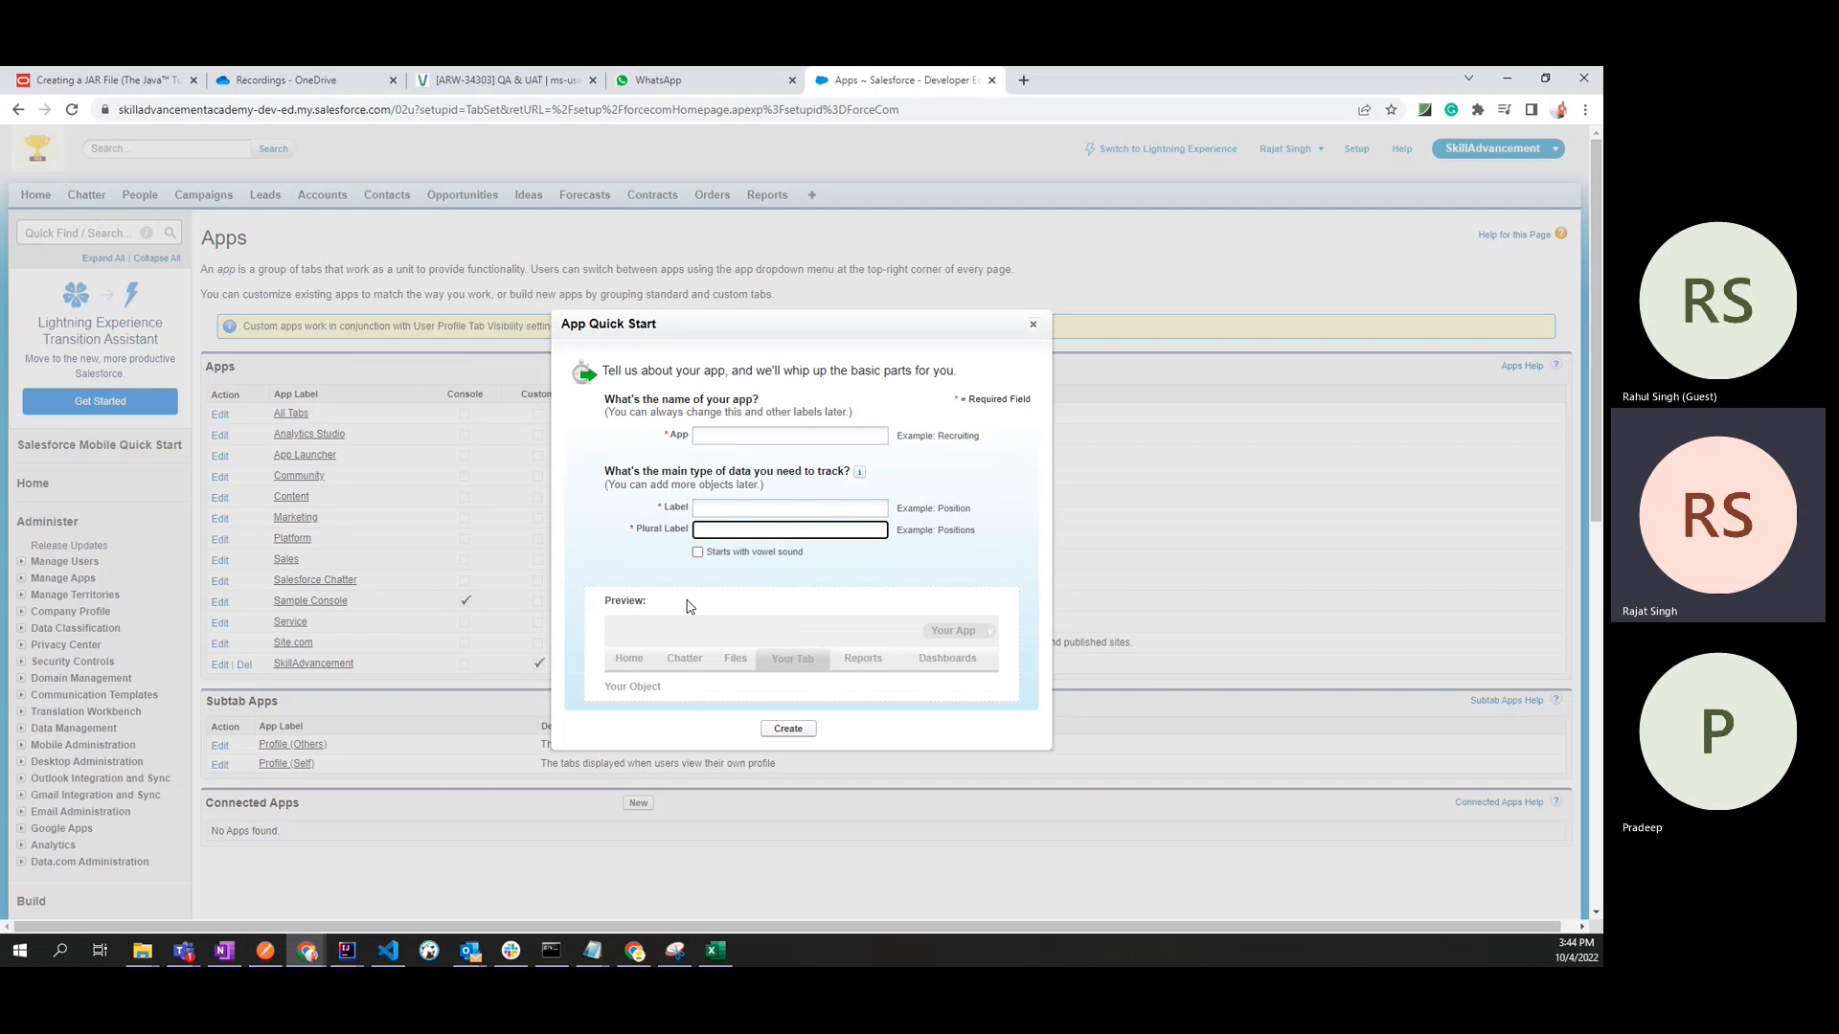
pyautogui.click(1033, 325)
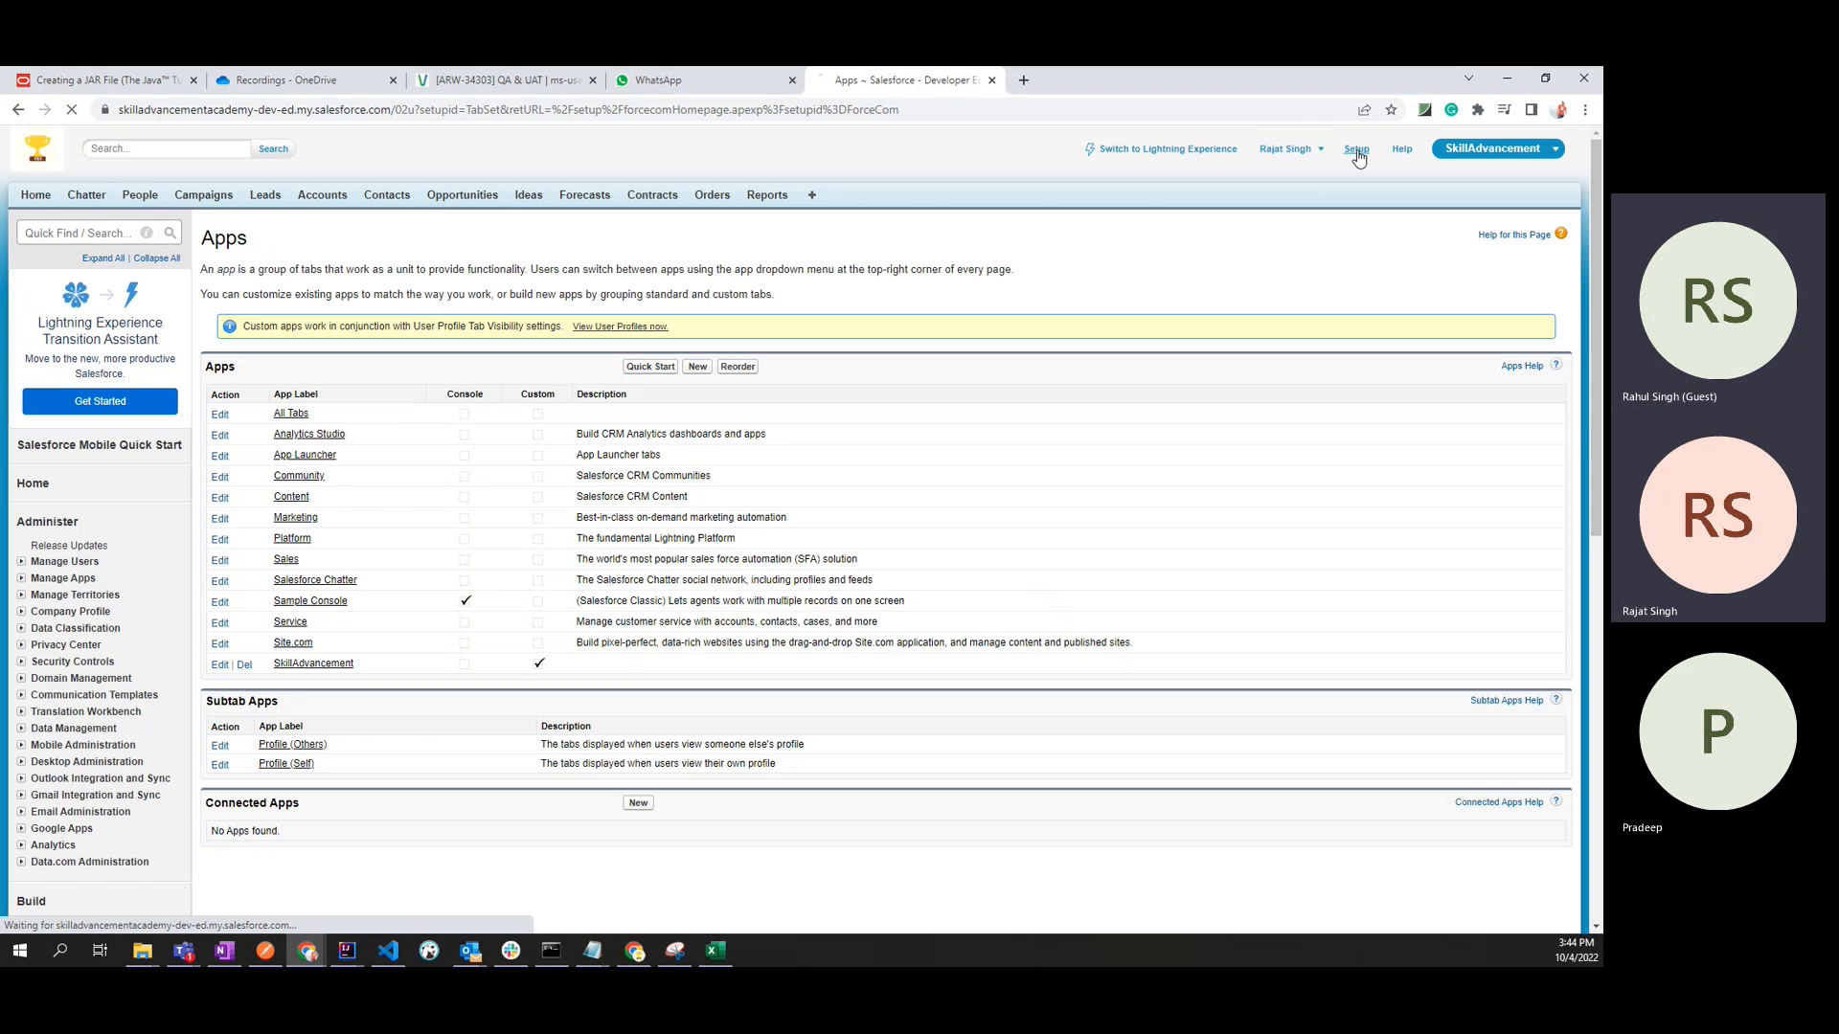
# Find the setup entries for "app" and open the Apps page under Create.
pyautogui.click(1356, 149)
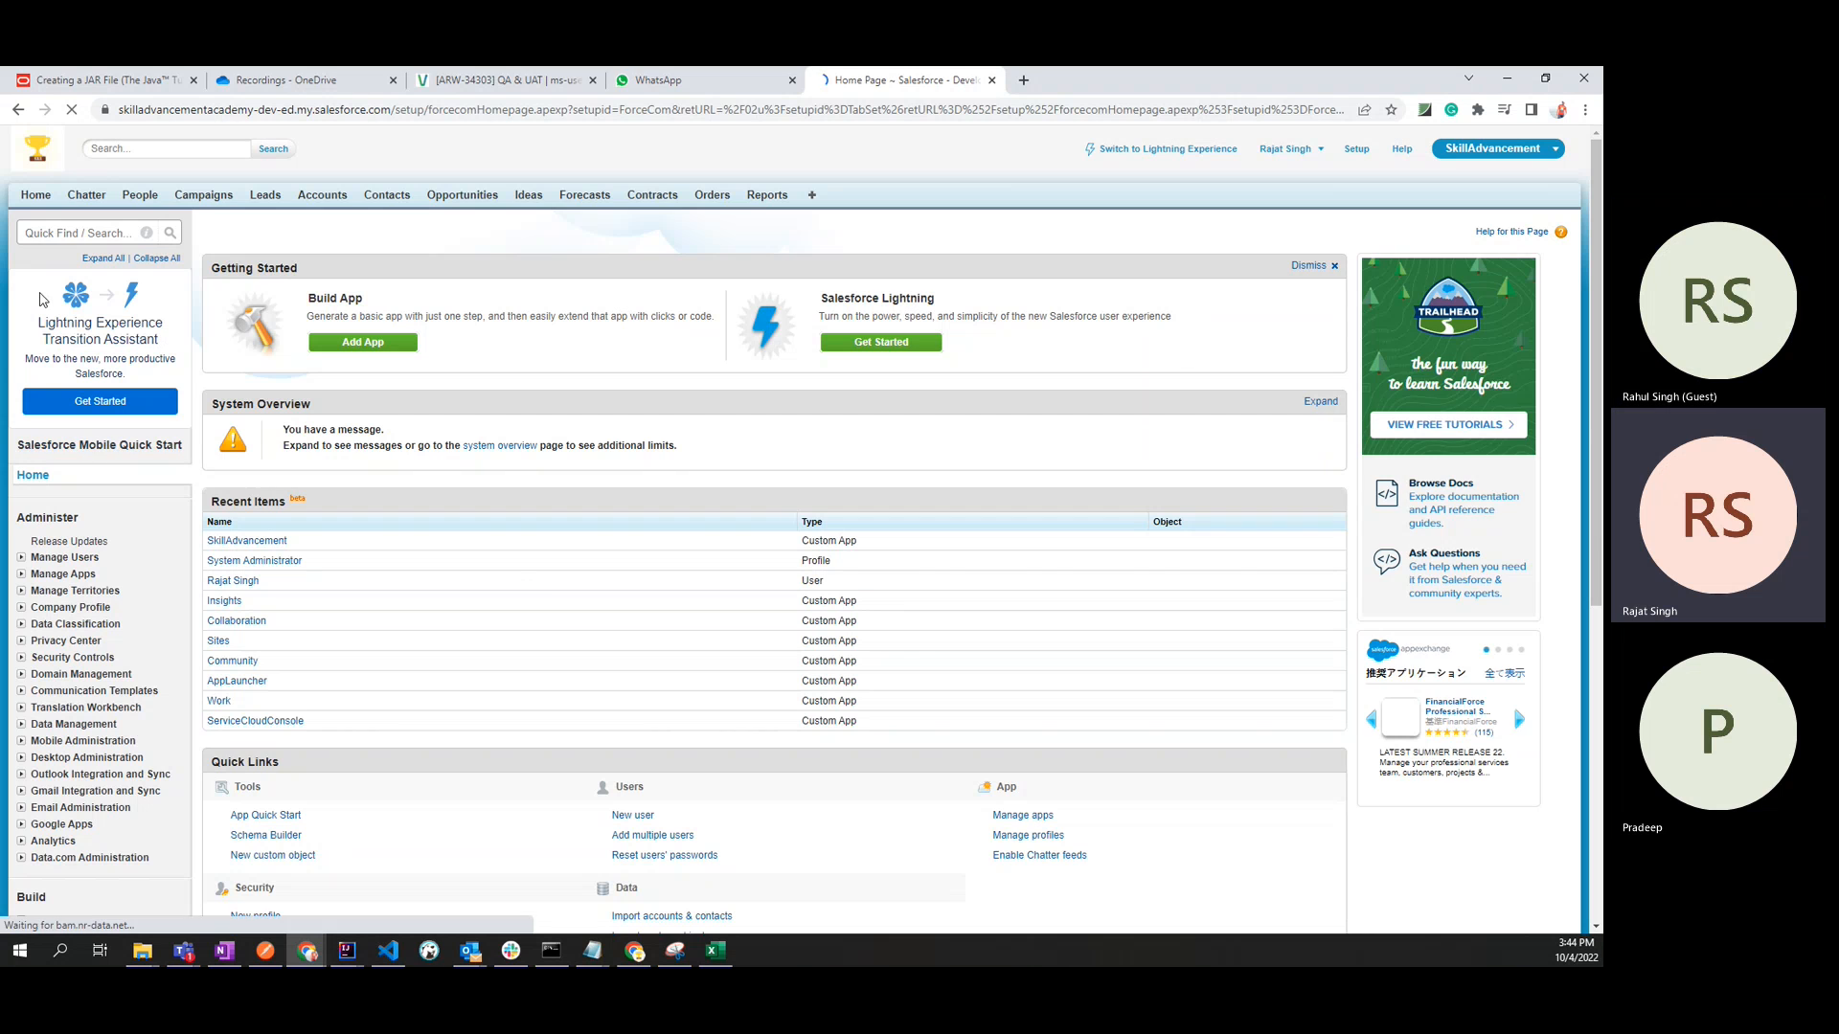
pyautogui.click(61, 230)
pyautogui.write('b')
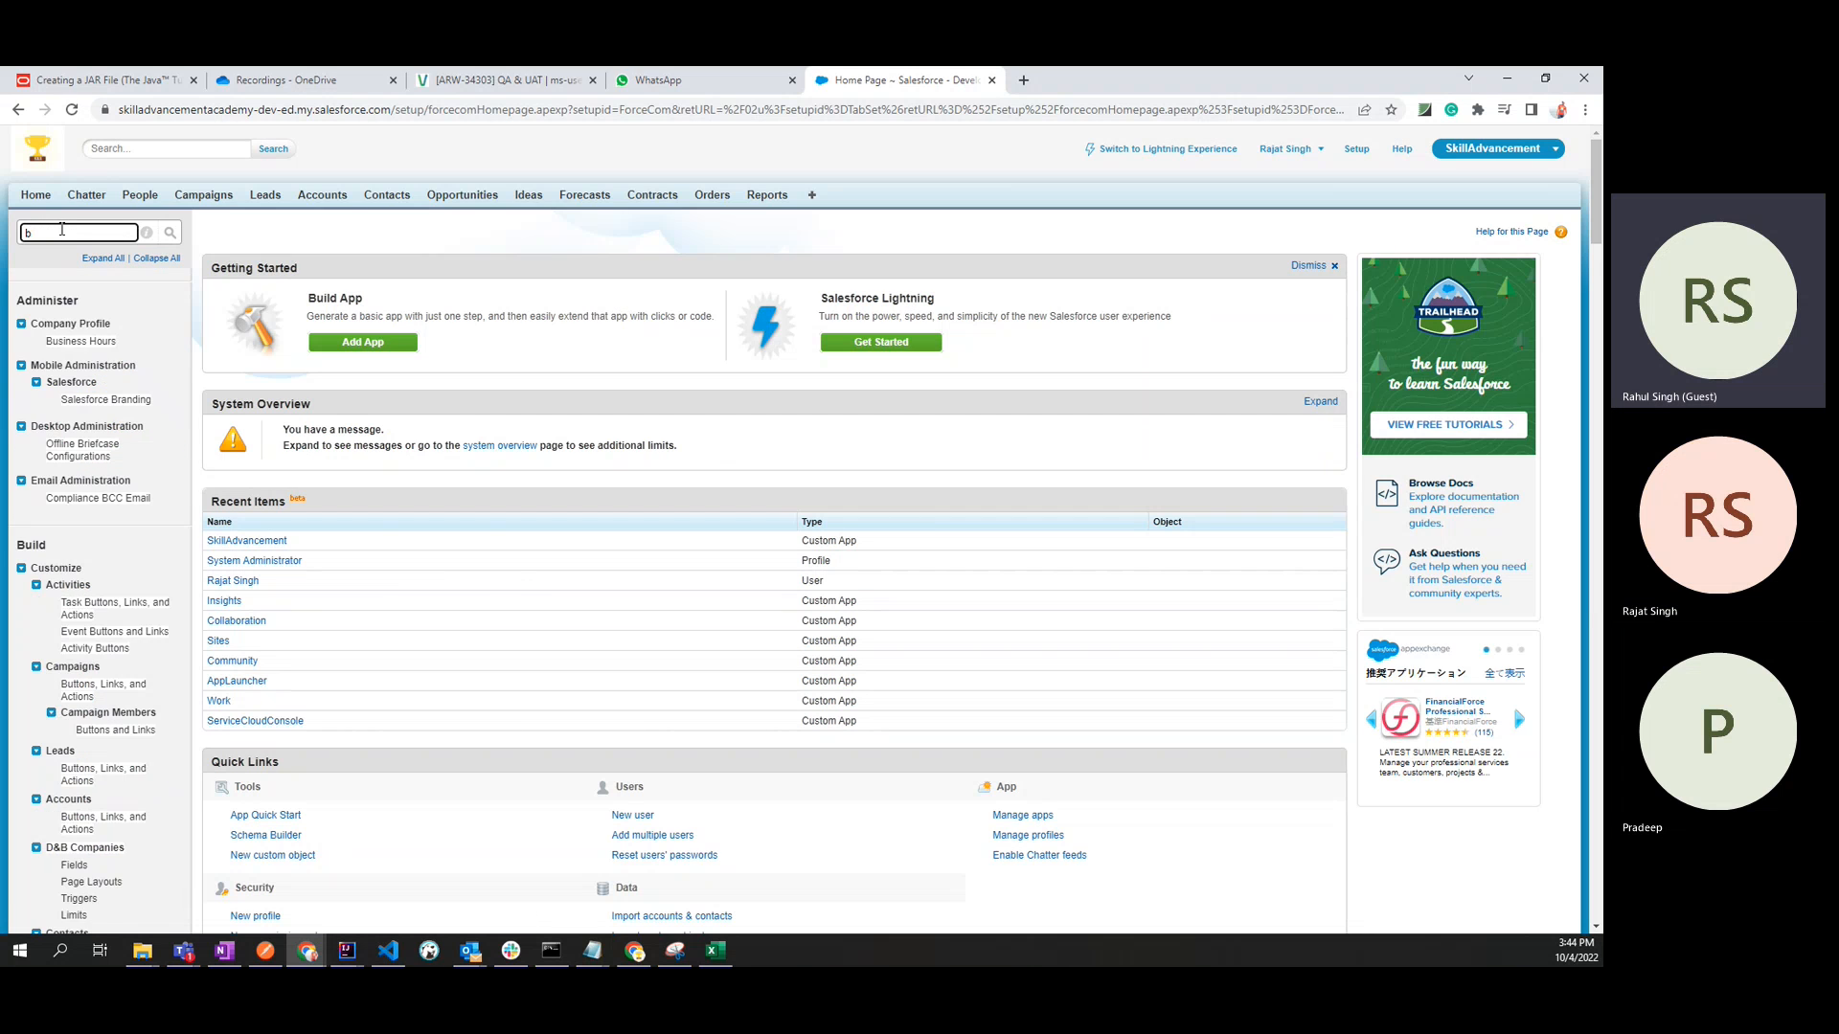
pyautogui.press('BackSpace')
pyautogui.write('app')
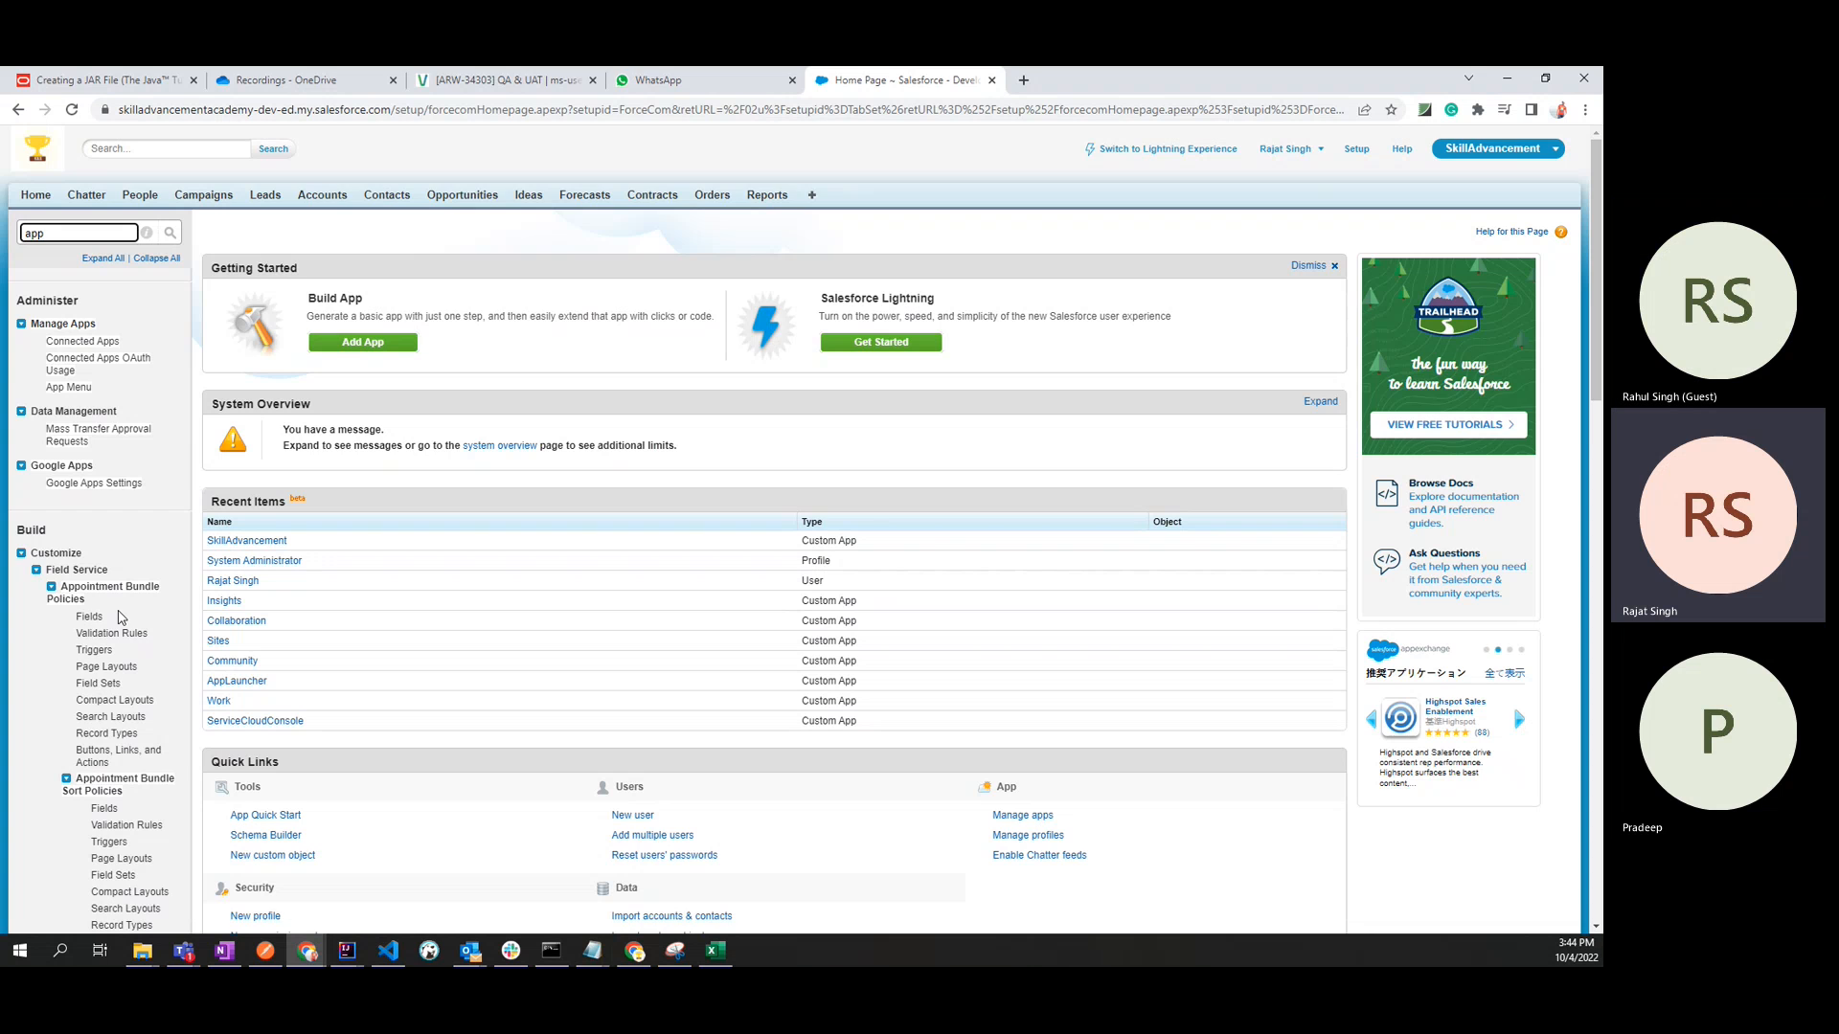
pyautogui.scroll(-9, 120, 617)
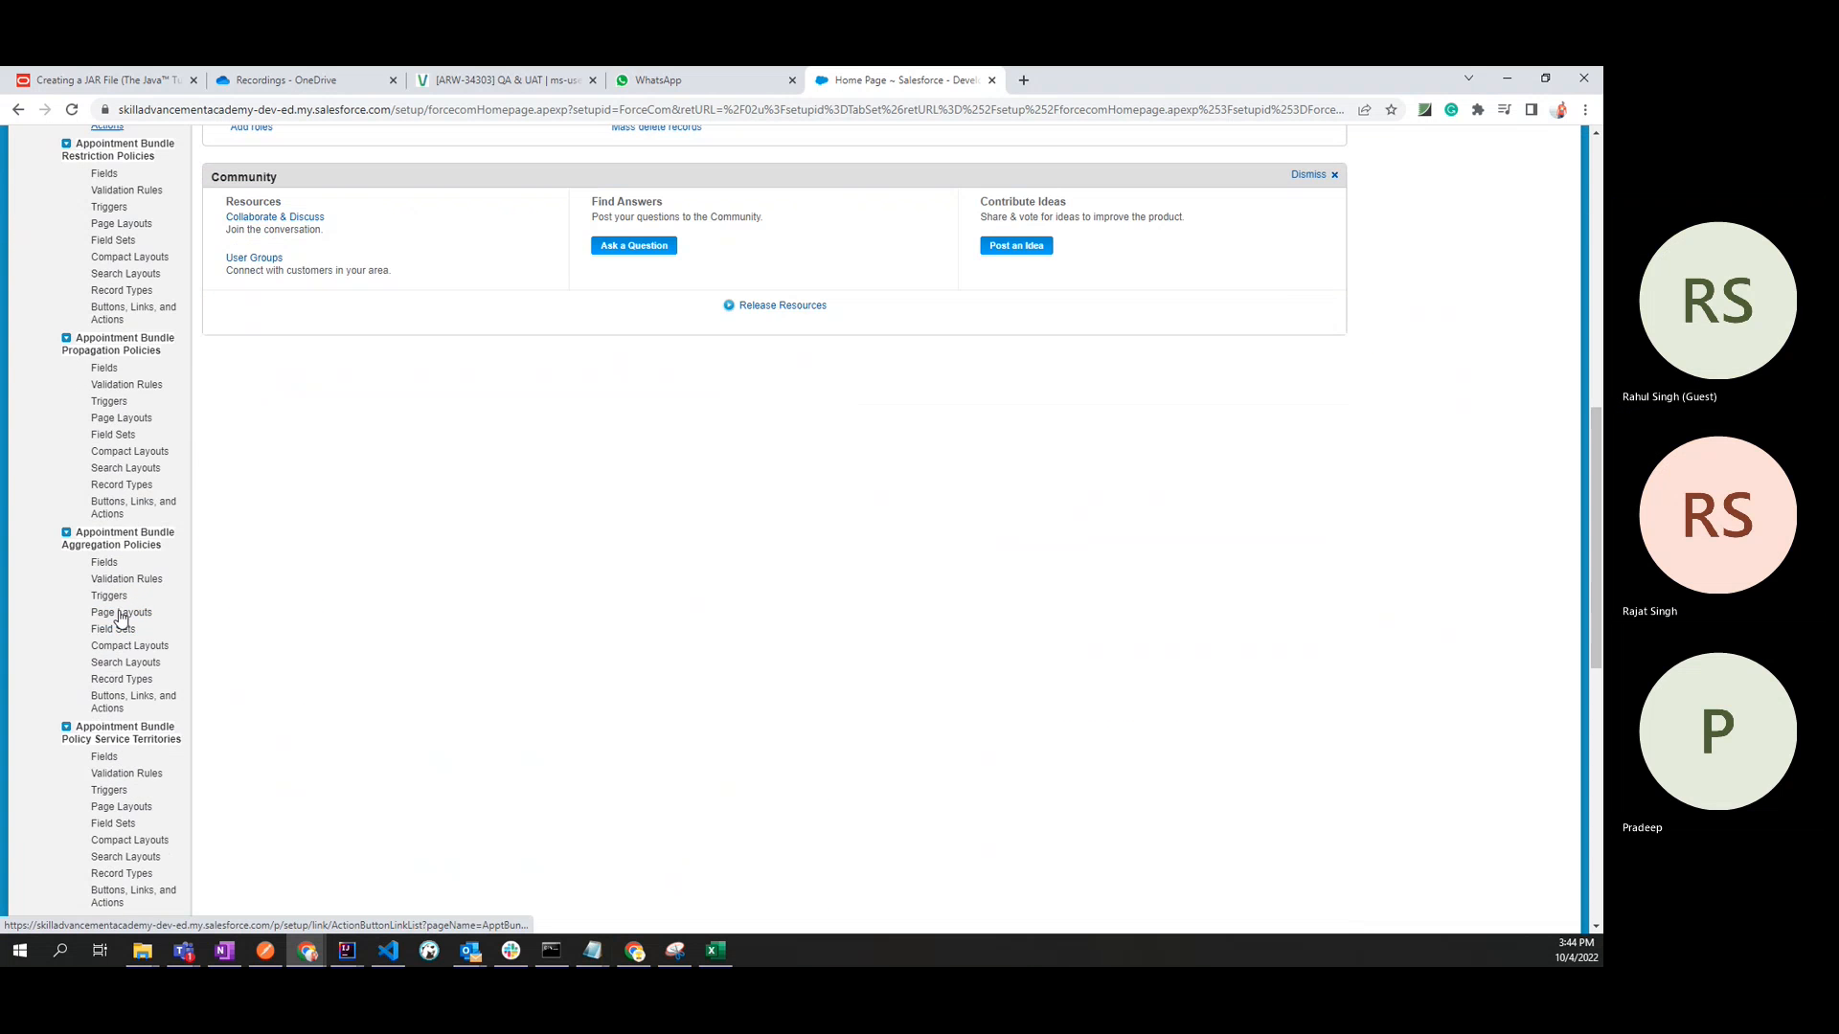
pyautogui.scroll(-6, 119, 618)
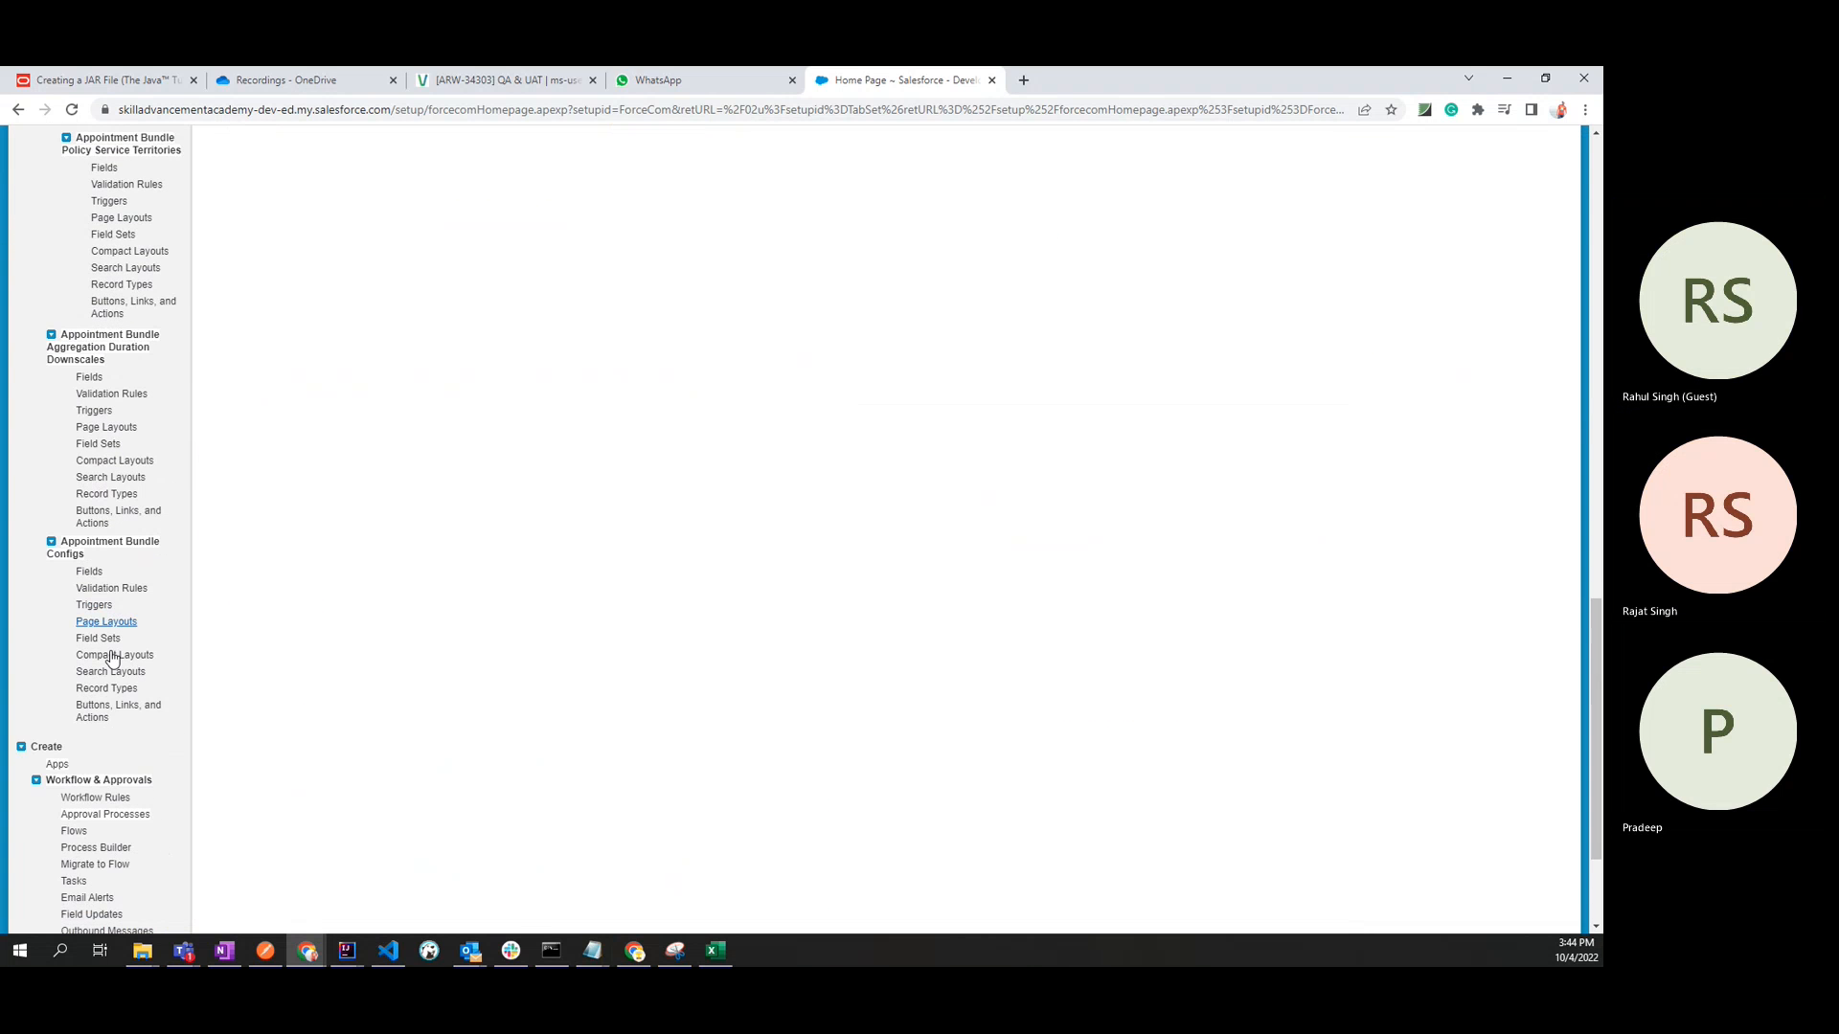
pyautogui.click(60, 768)
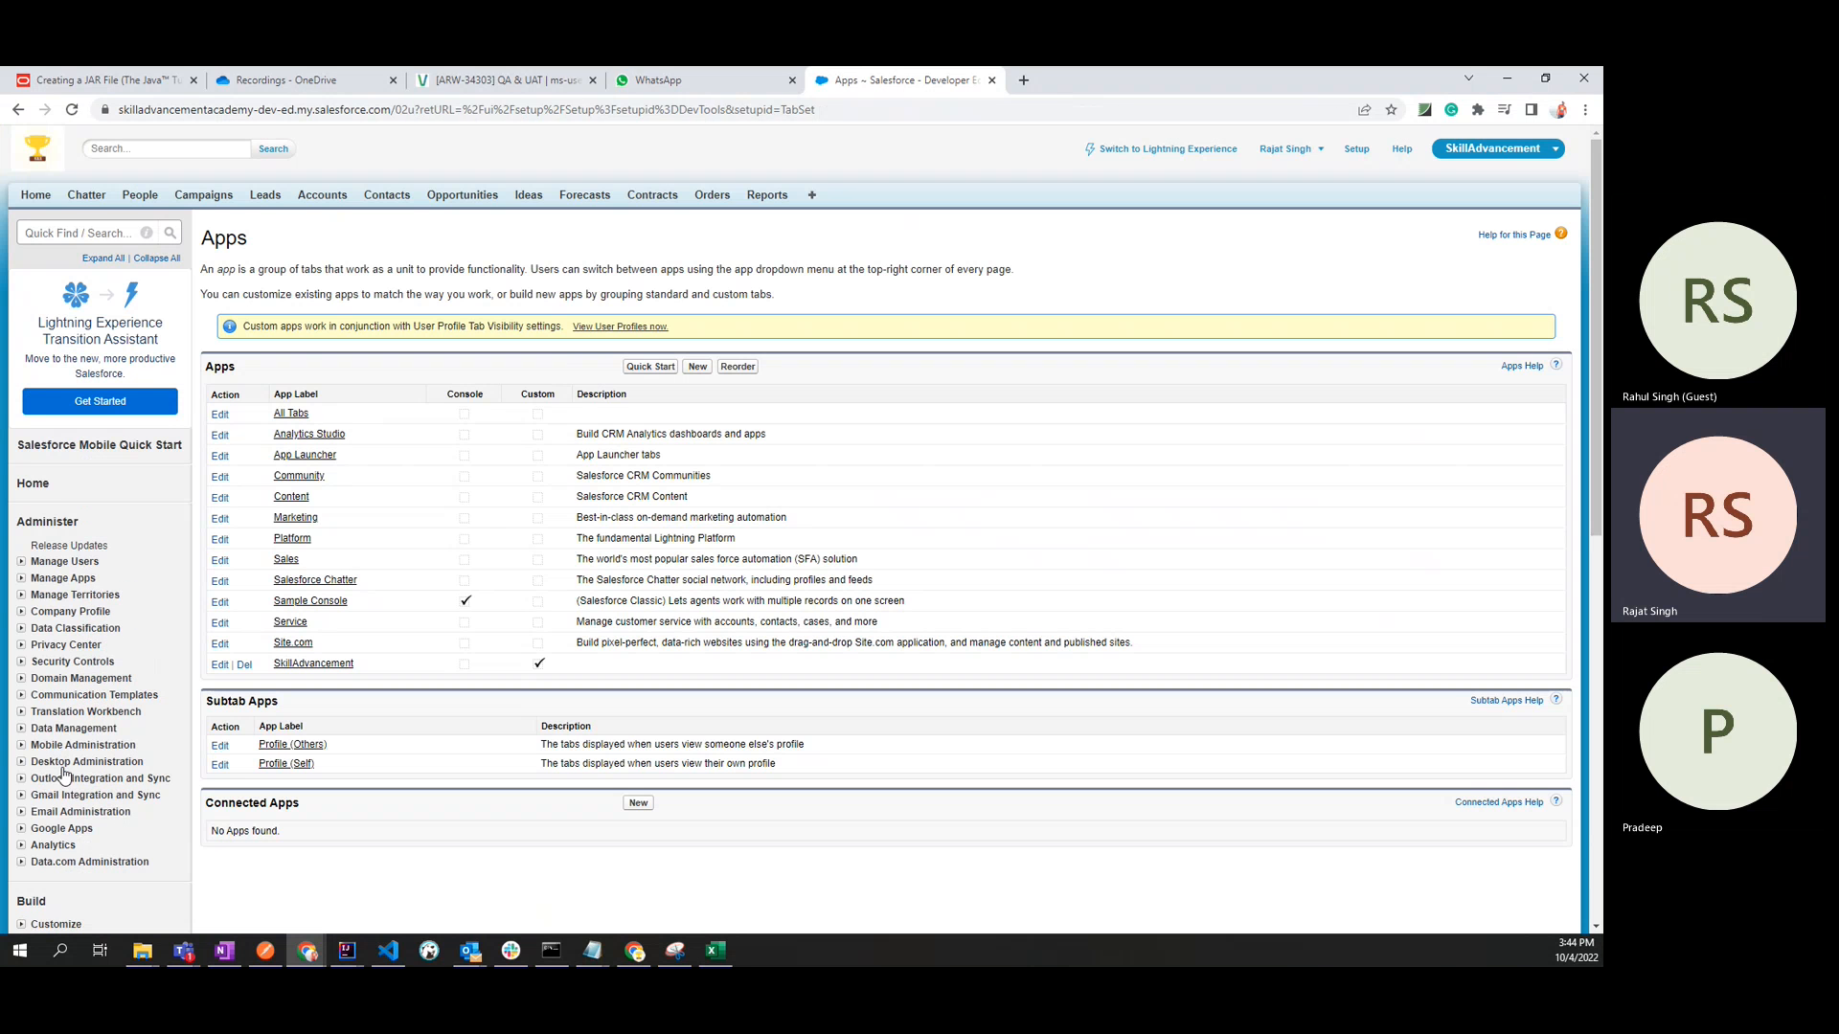
# Start a new app without the quick start, using the Custom app type, and continue to its details.
pyautogui.click(649, 367)
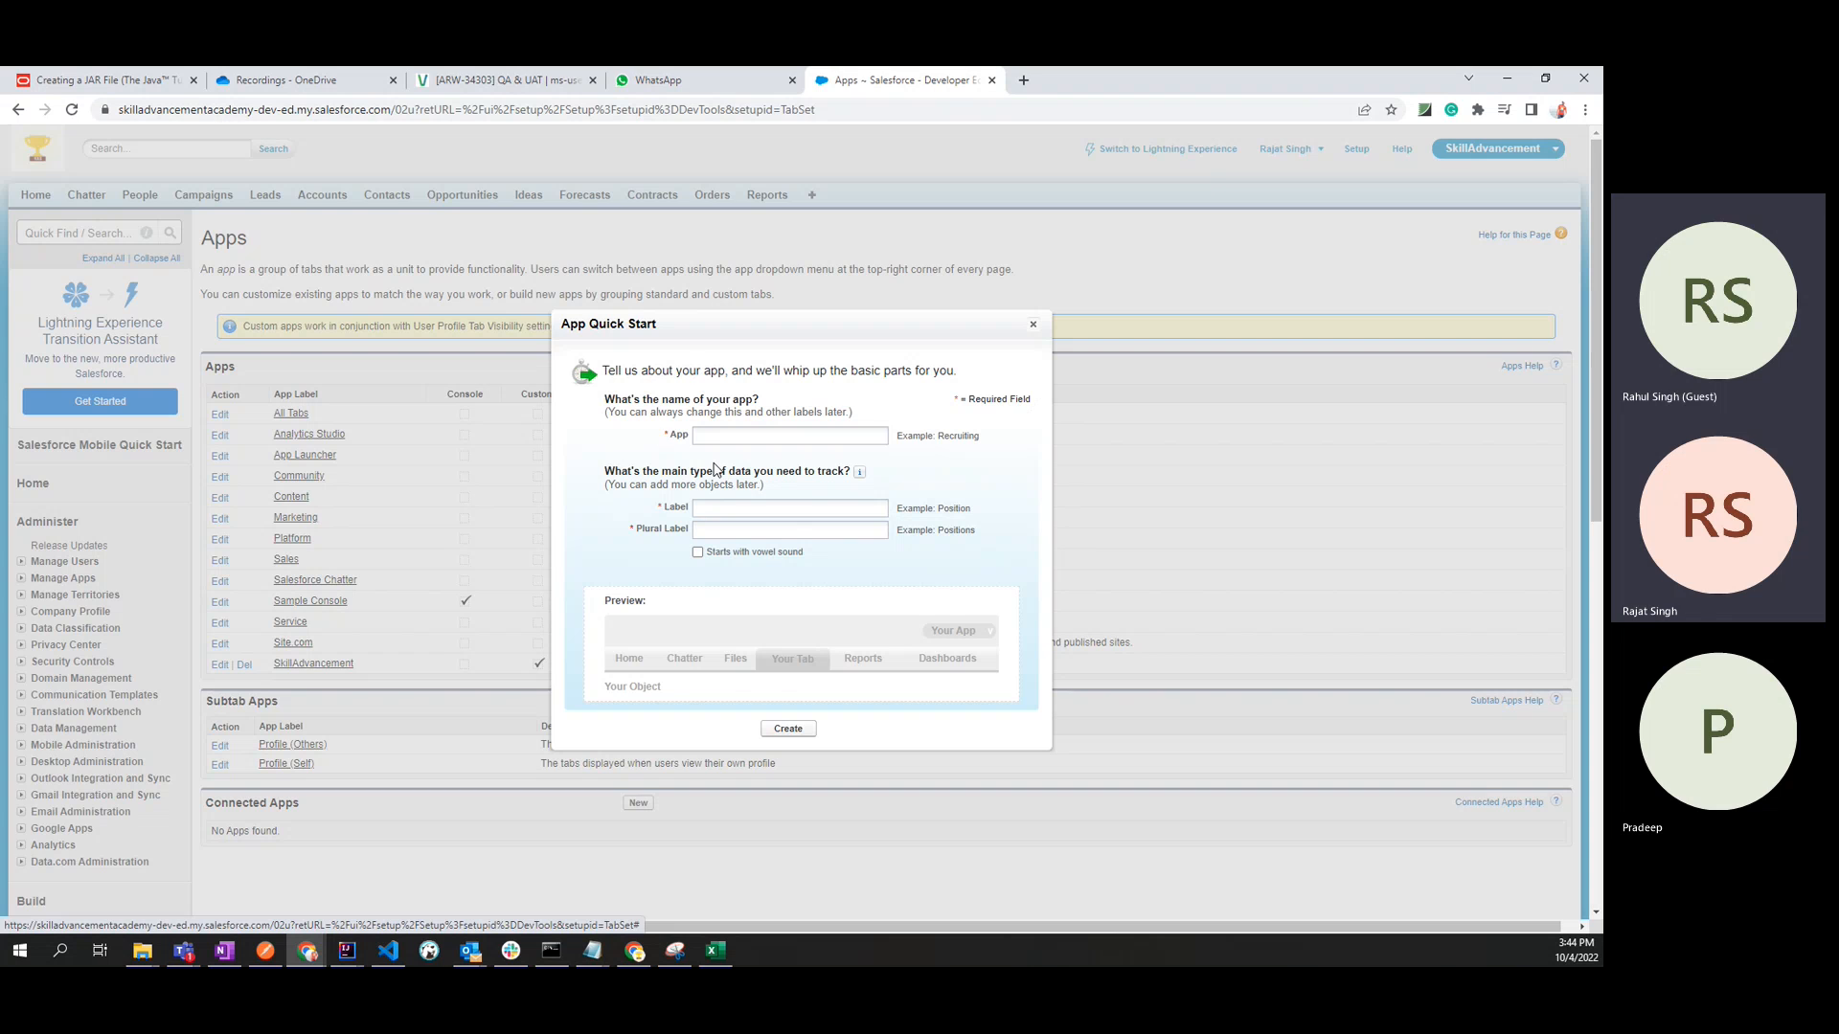
pyautogui.click(1034, 327)
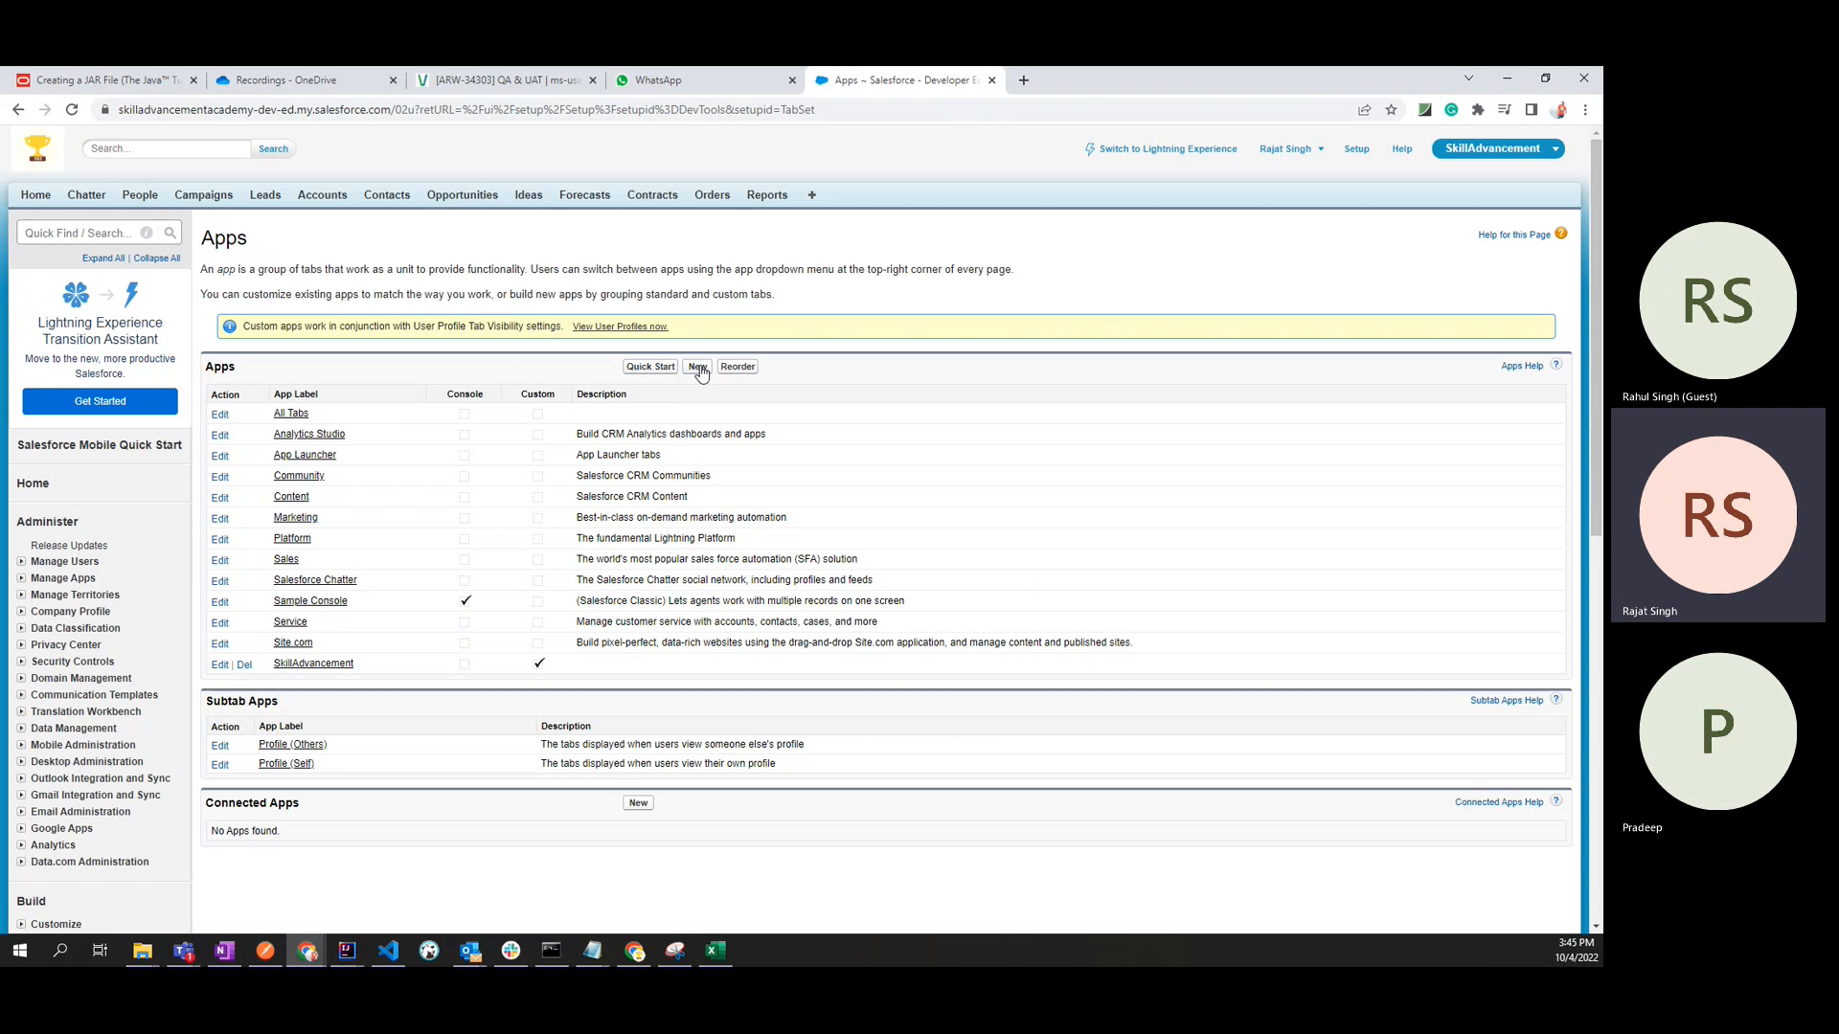
pyautogui.click(697, 367)
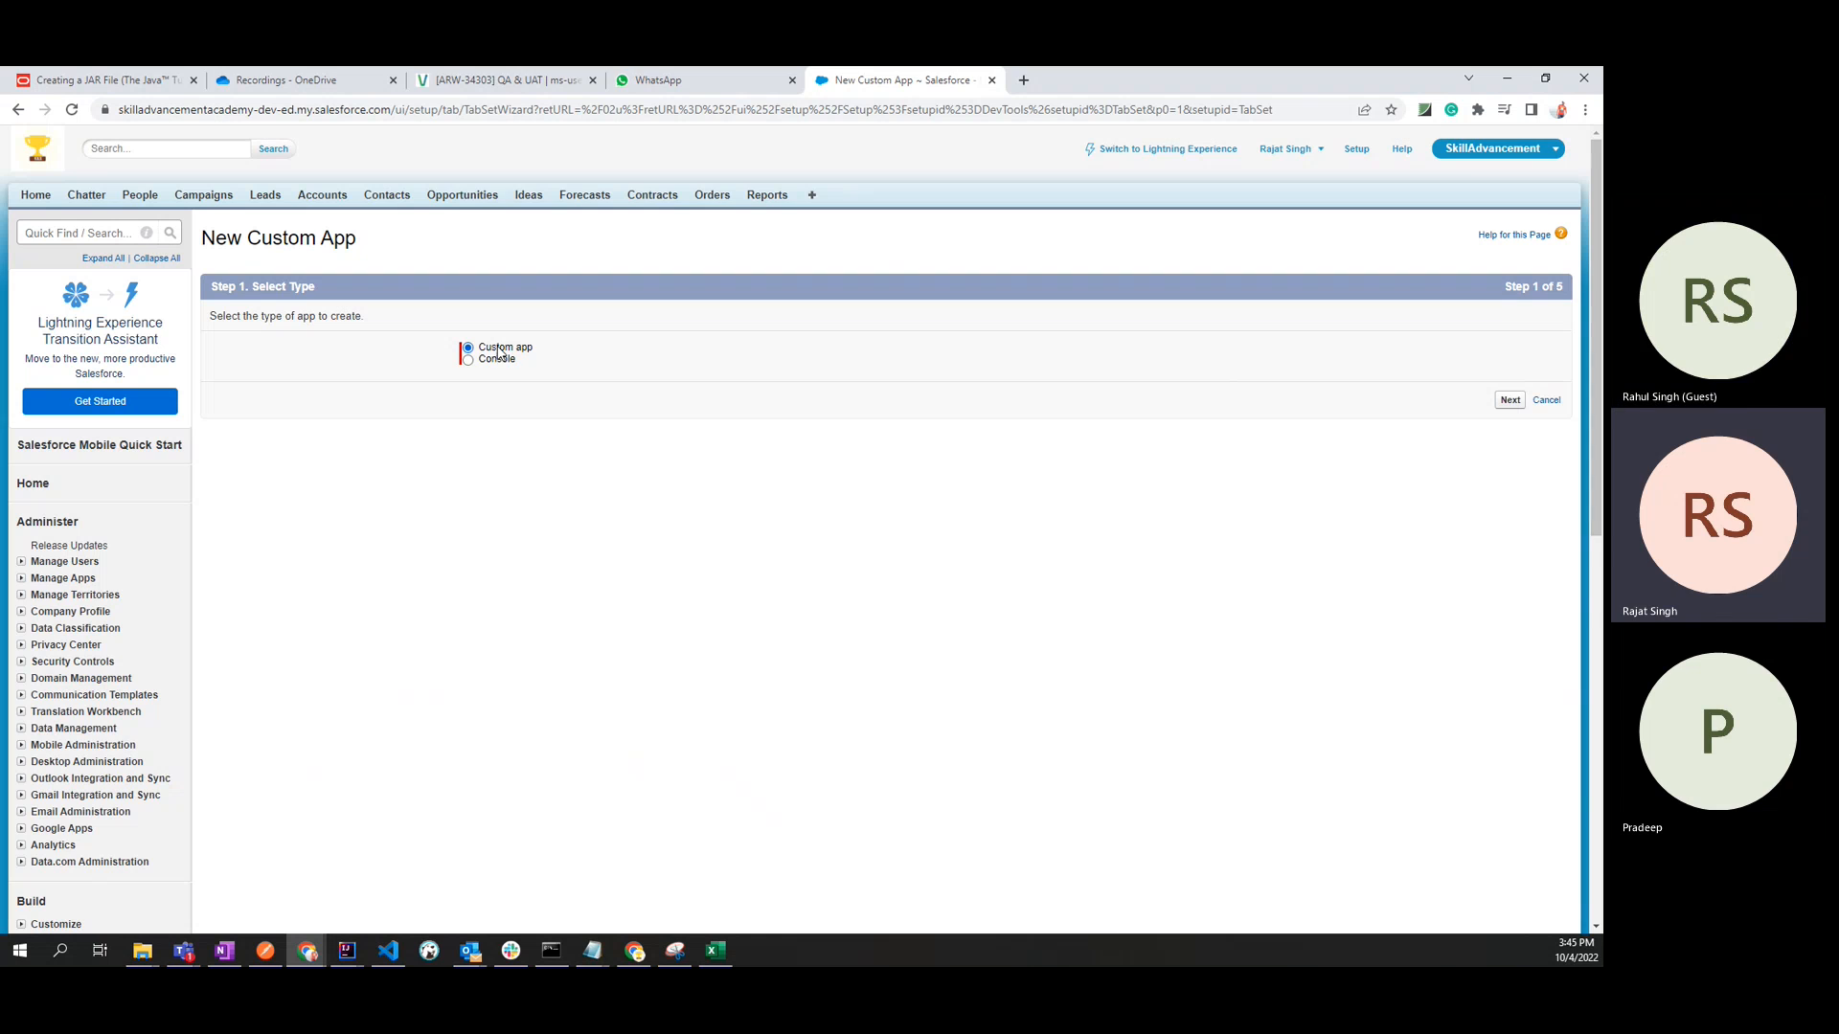
pyautogui.click(1509, 402)
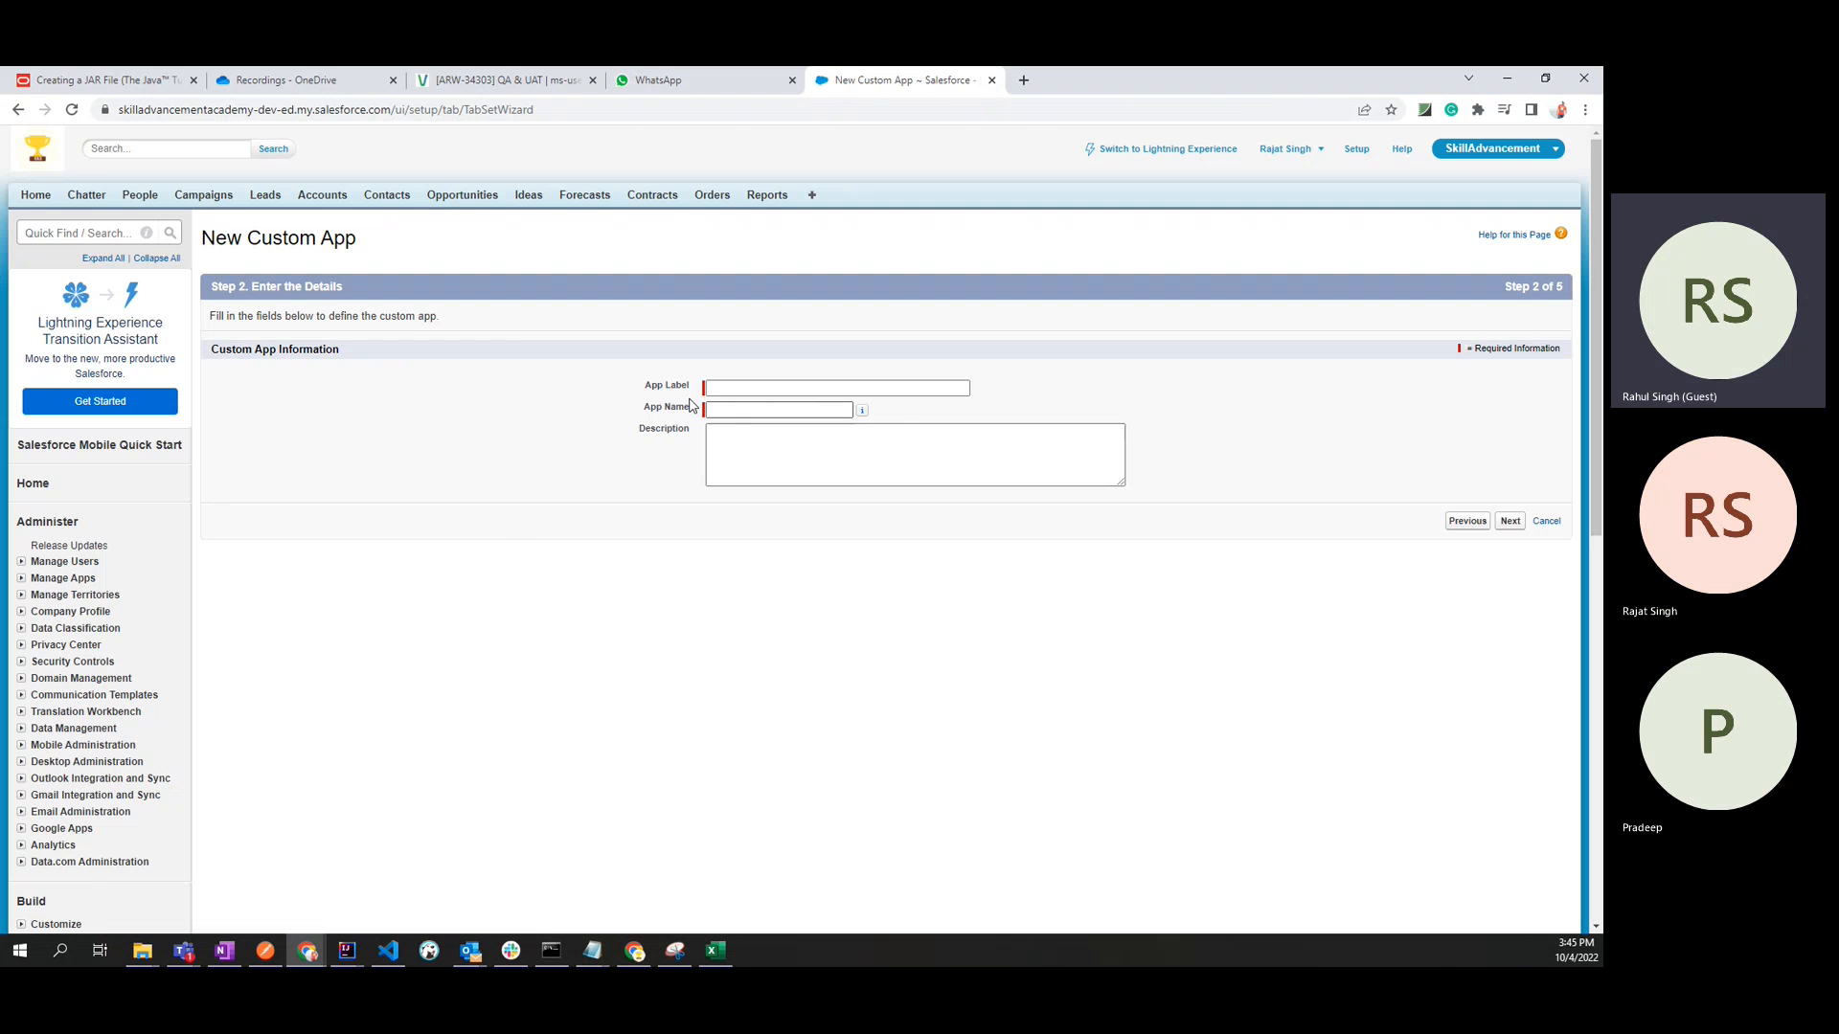
# Set the new app's label to SkillAdvancementAcademy, building on the saved SkillAdvancement suggestion.
pyautogui.click(795, 388)
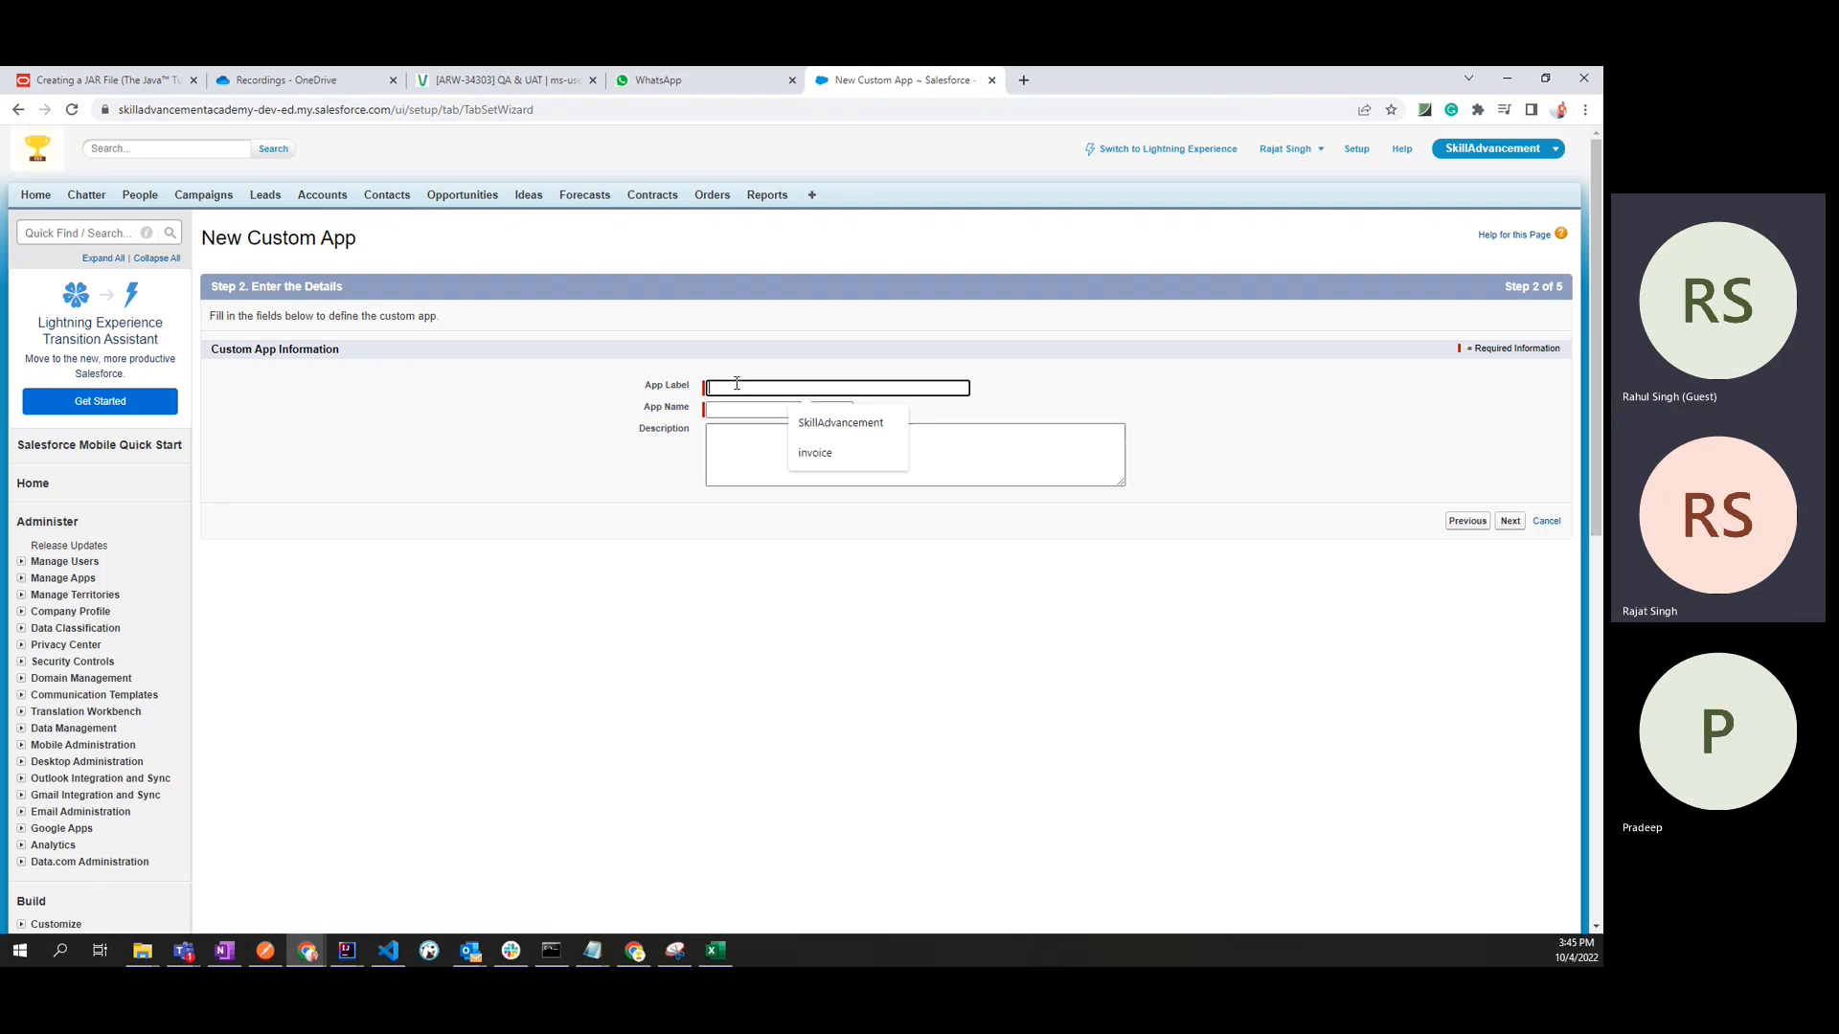
pyautogui.click(842, 424)
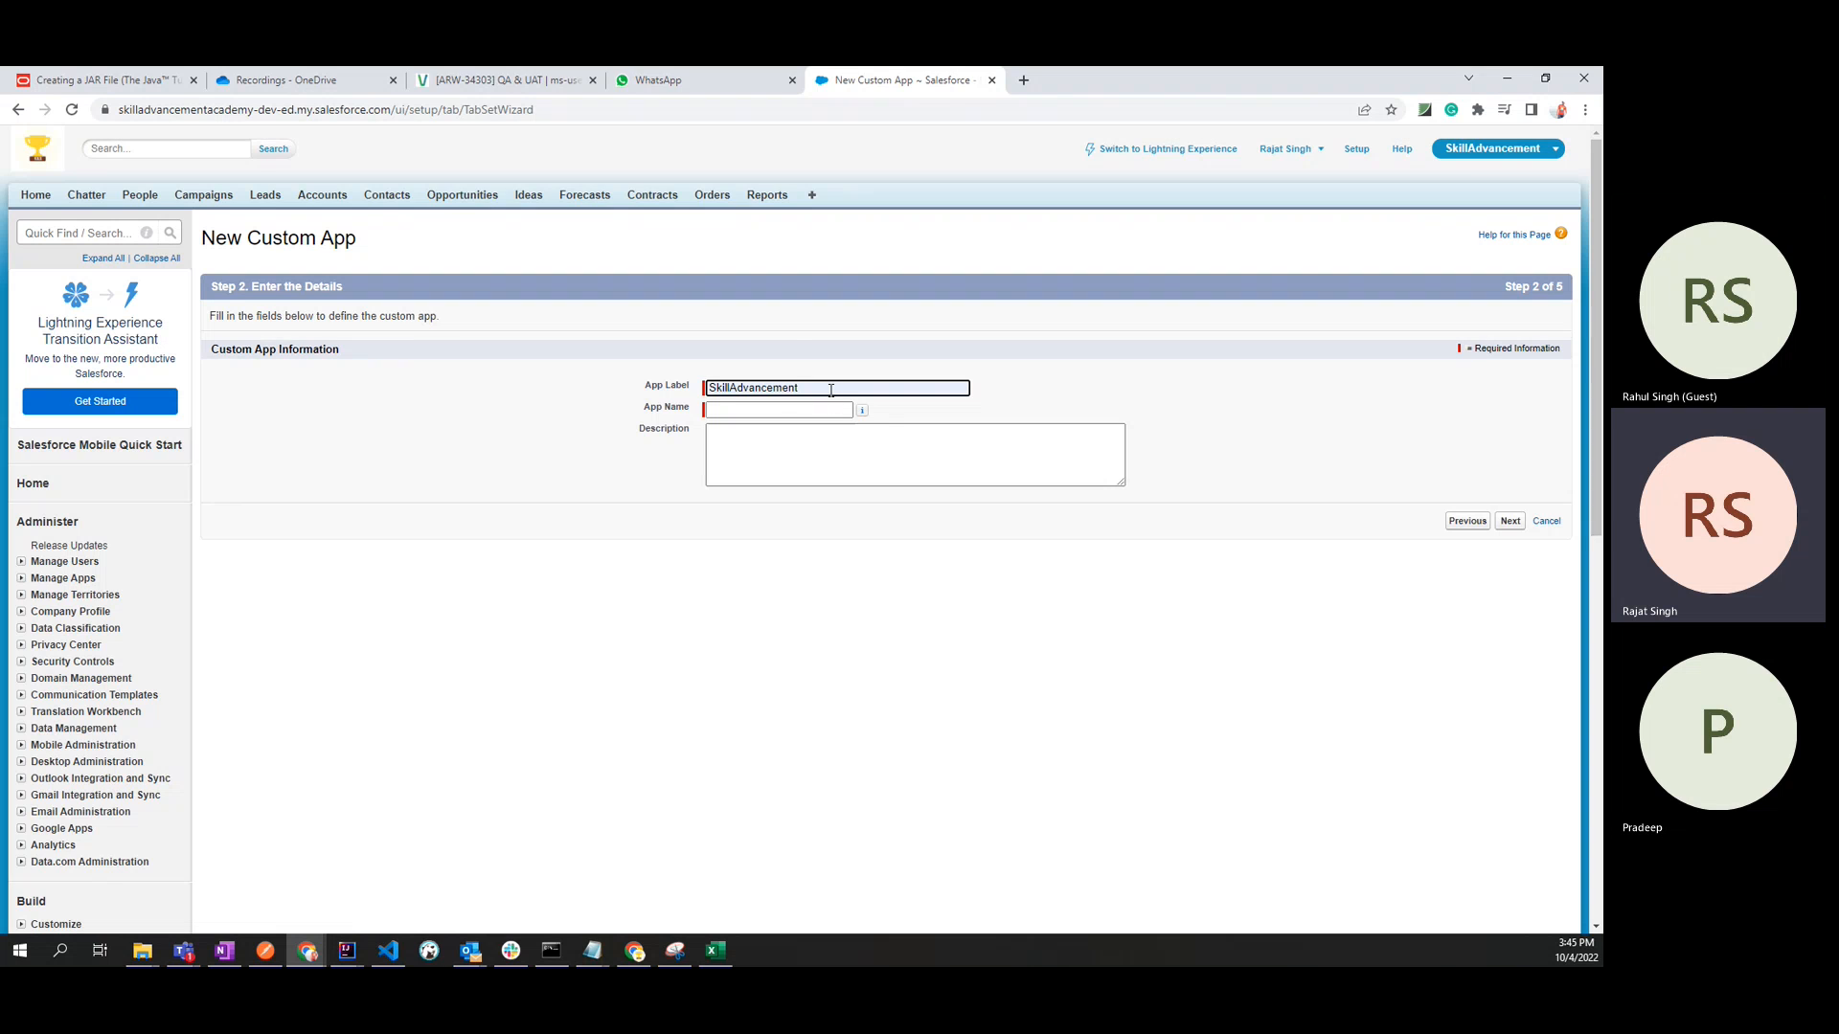
pyautogui.moveTo(831, 390); pyautogui.dragTo(680, 396)
pyautogui.click(588, 451)
pyautogui.click(796, 432)
pyautogui.click(814, 409)
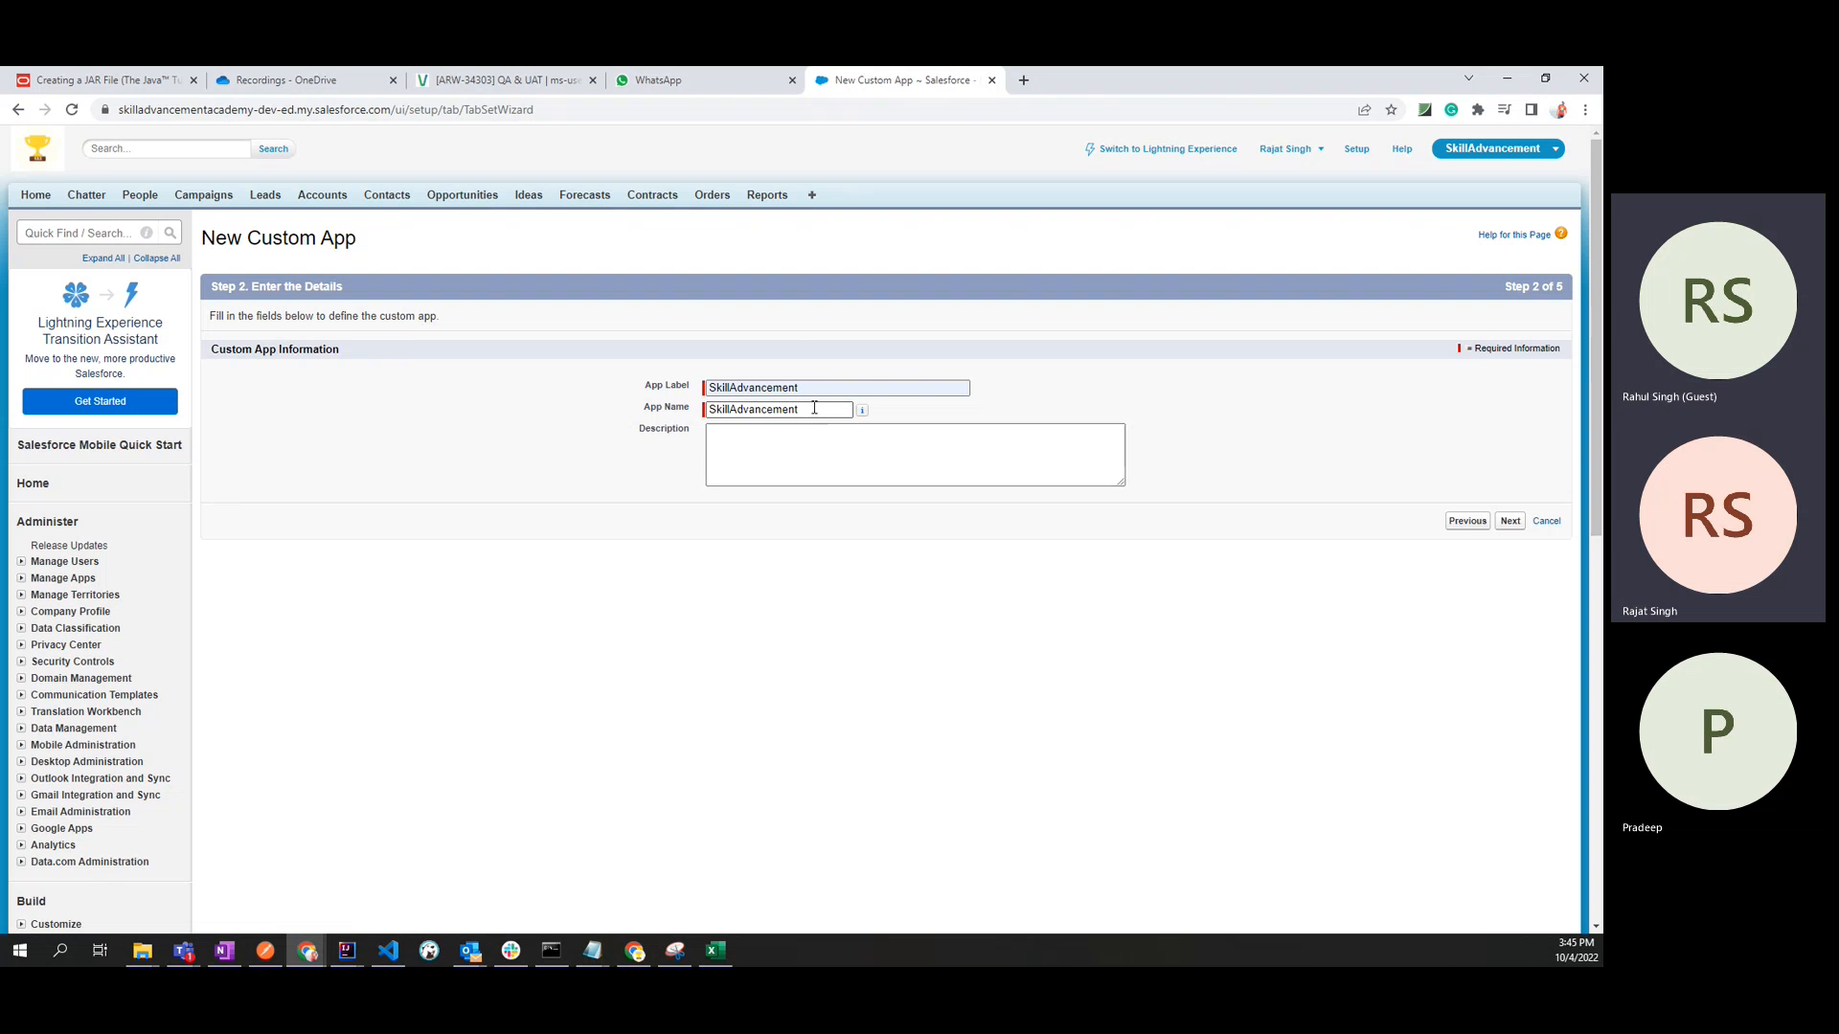
pyautogui.click(817, 387)
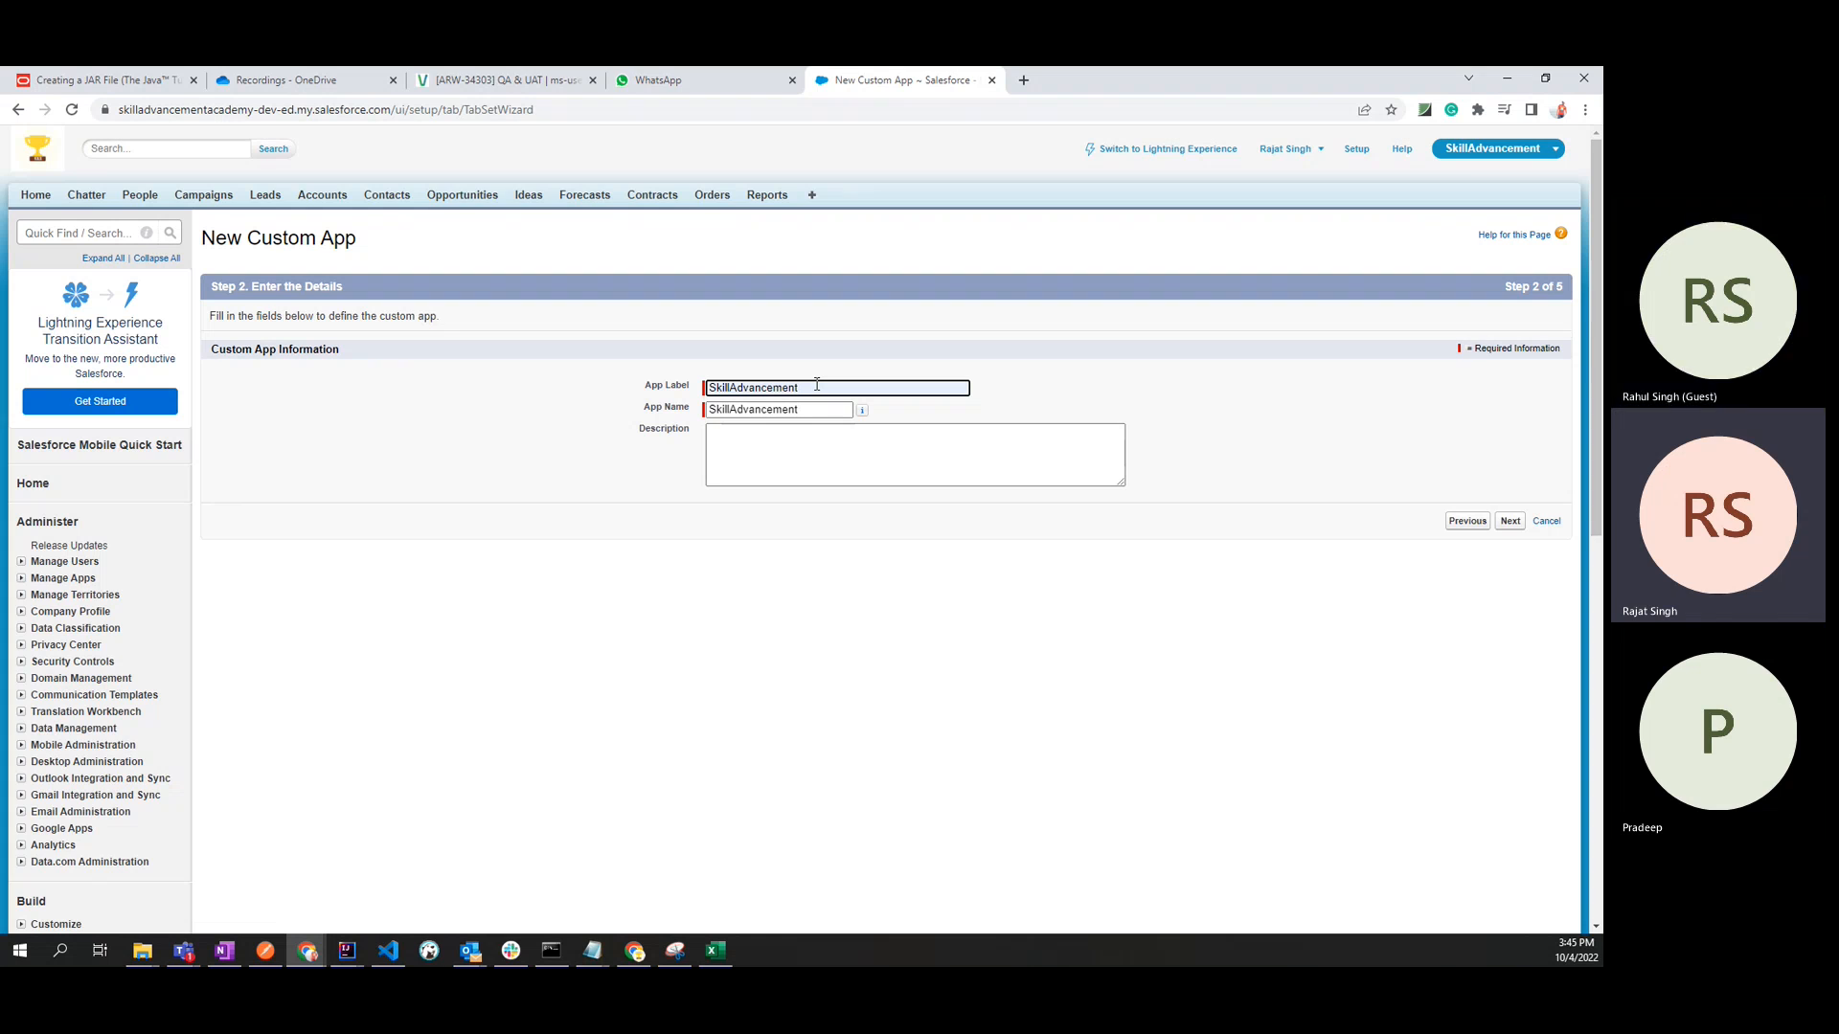
pyautogui.write('Academy')
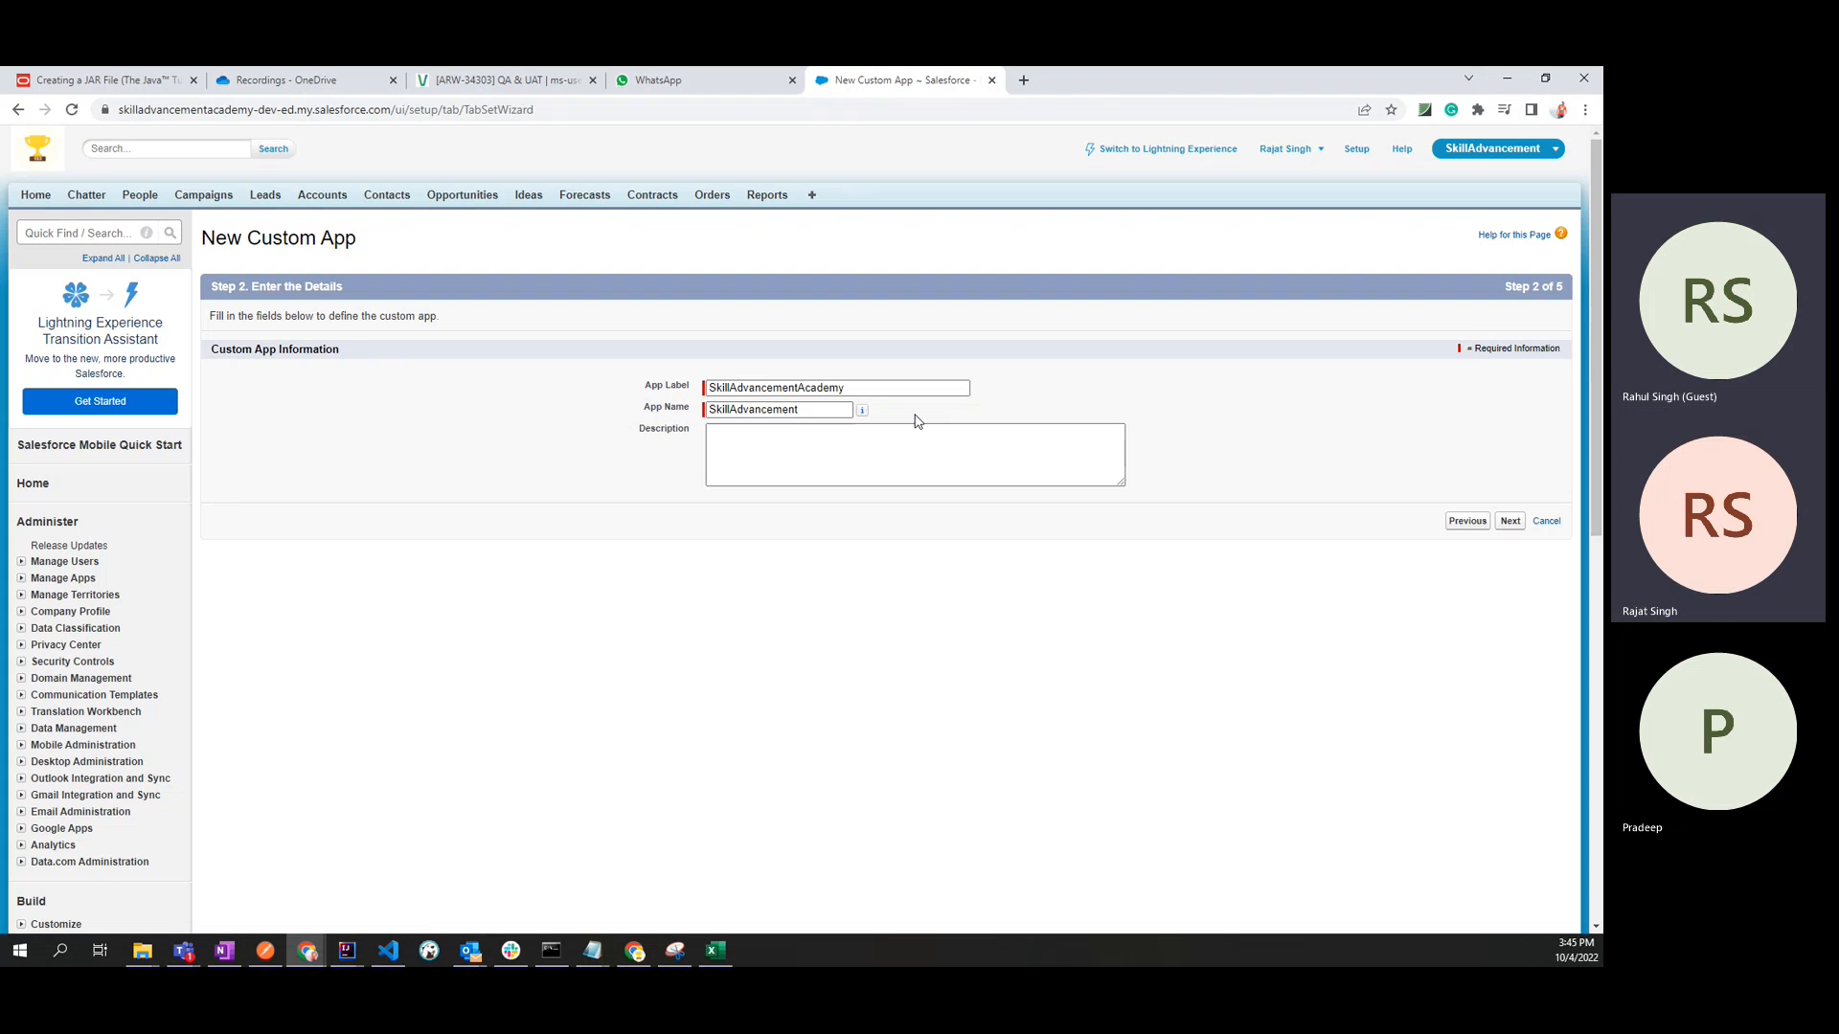
# Extend the app name to SkillAdvancementAcademy by copying the word Academy from the label.
pyautogui.moveTo(798, 388); pyautogui.dragTo(847, 388)
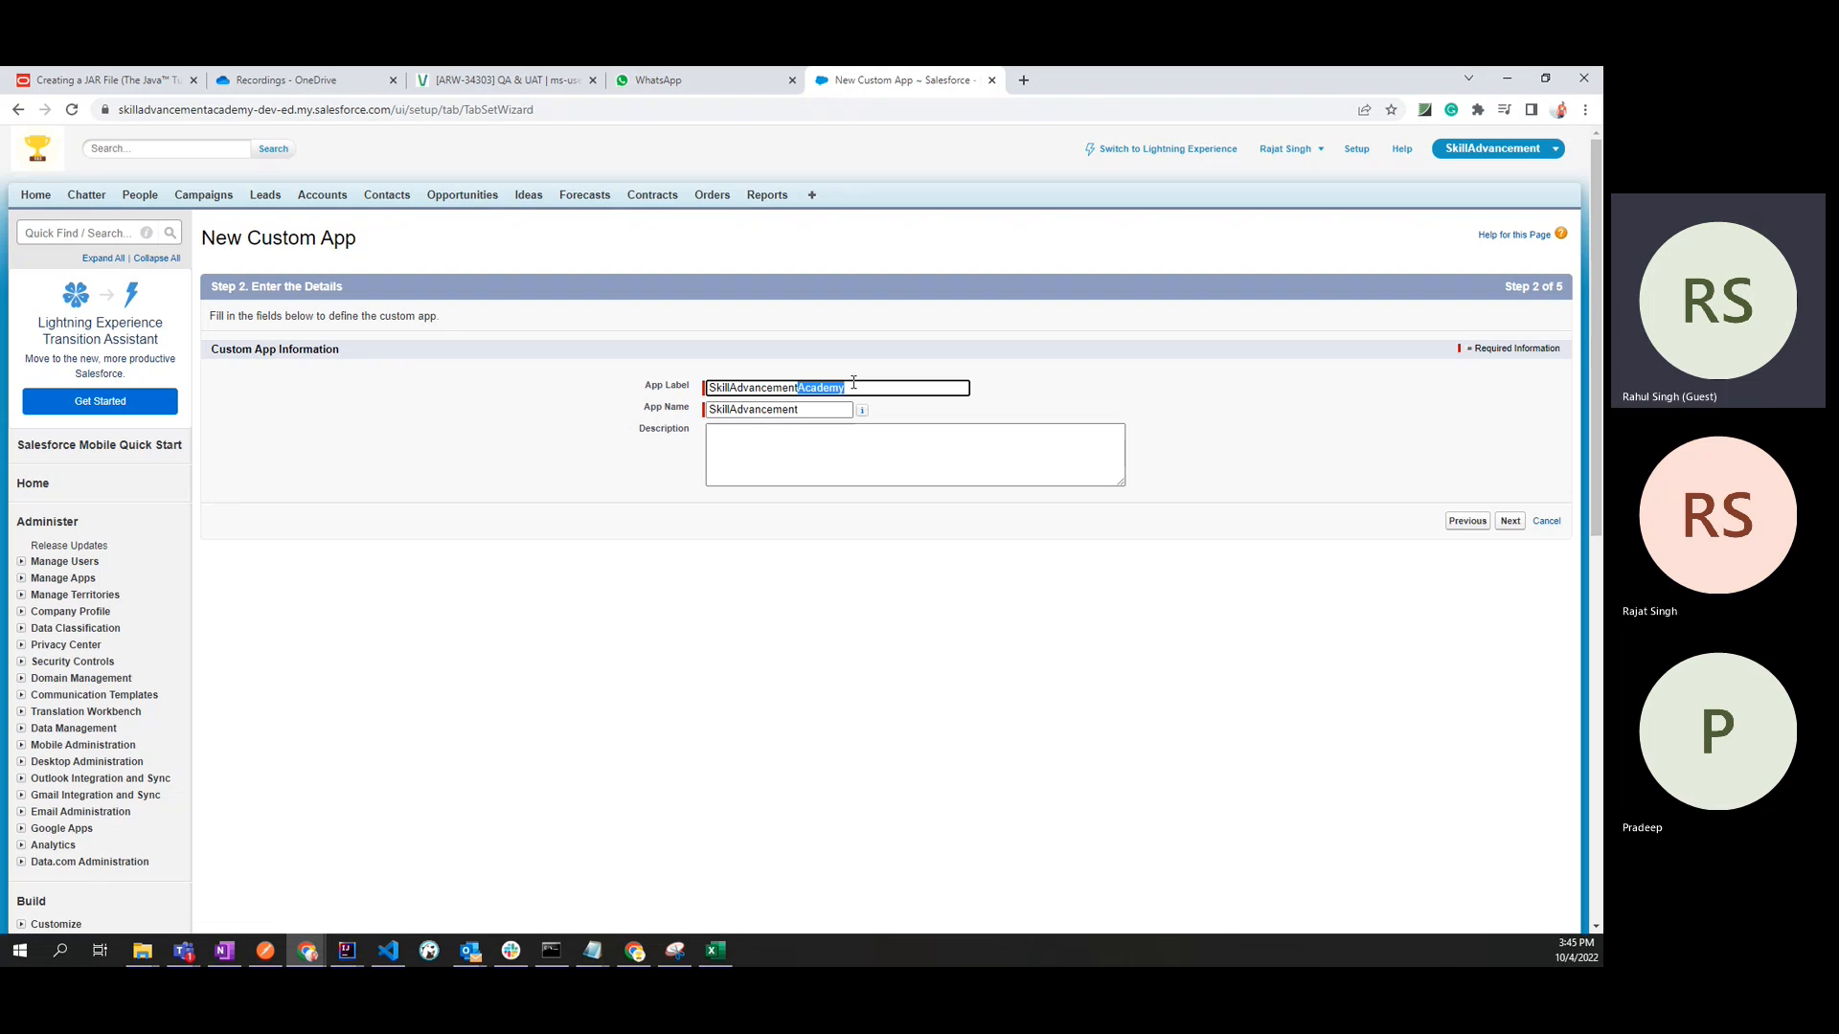
pyautogui.hotkey('ctrl', 'c')
pyautogui.click(833, 410)
pyautogui.hotkey('ctrl', 'v')
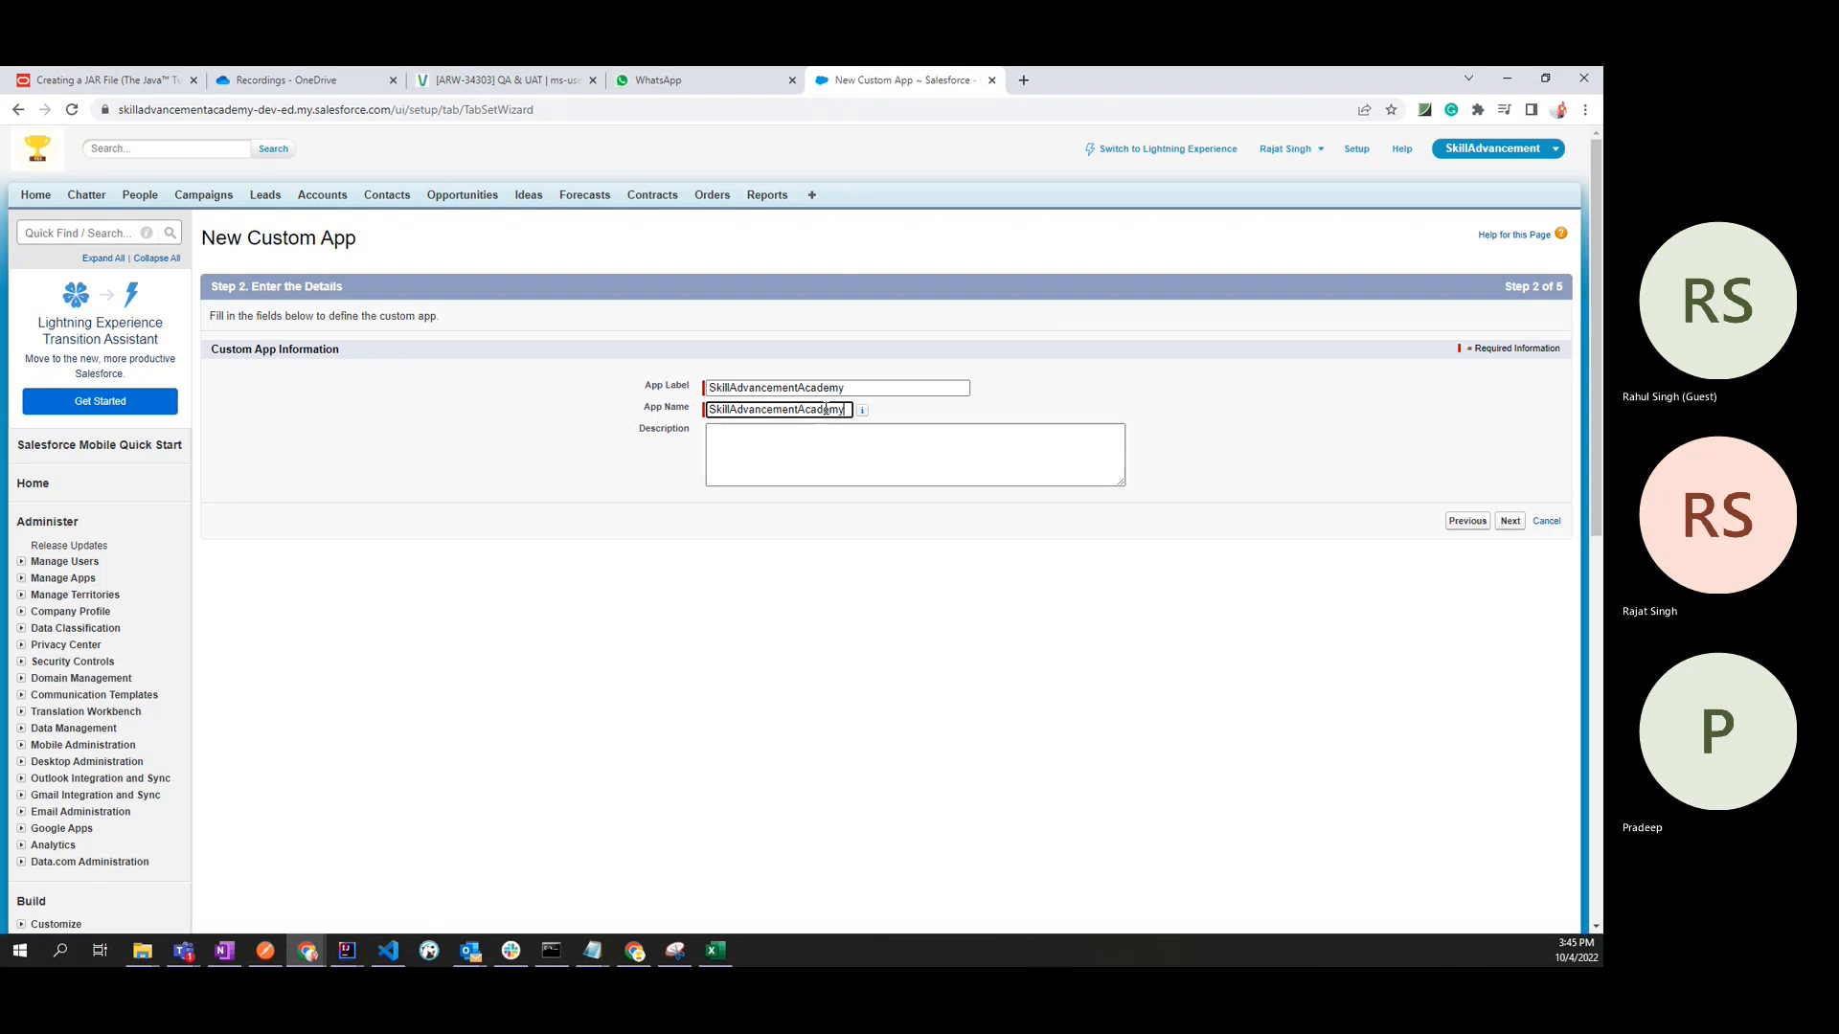
# Describe the app as "Training Academy" and continue to the logo image step.
pyautogui.click(616, 483)
pyautogui.click(782, 467)
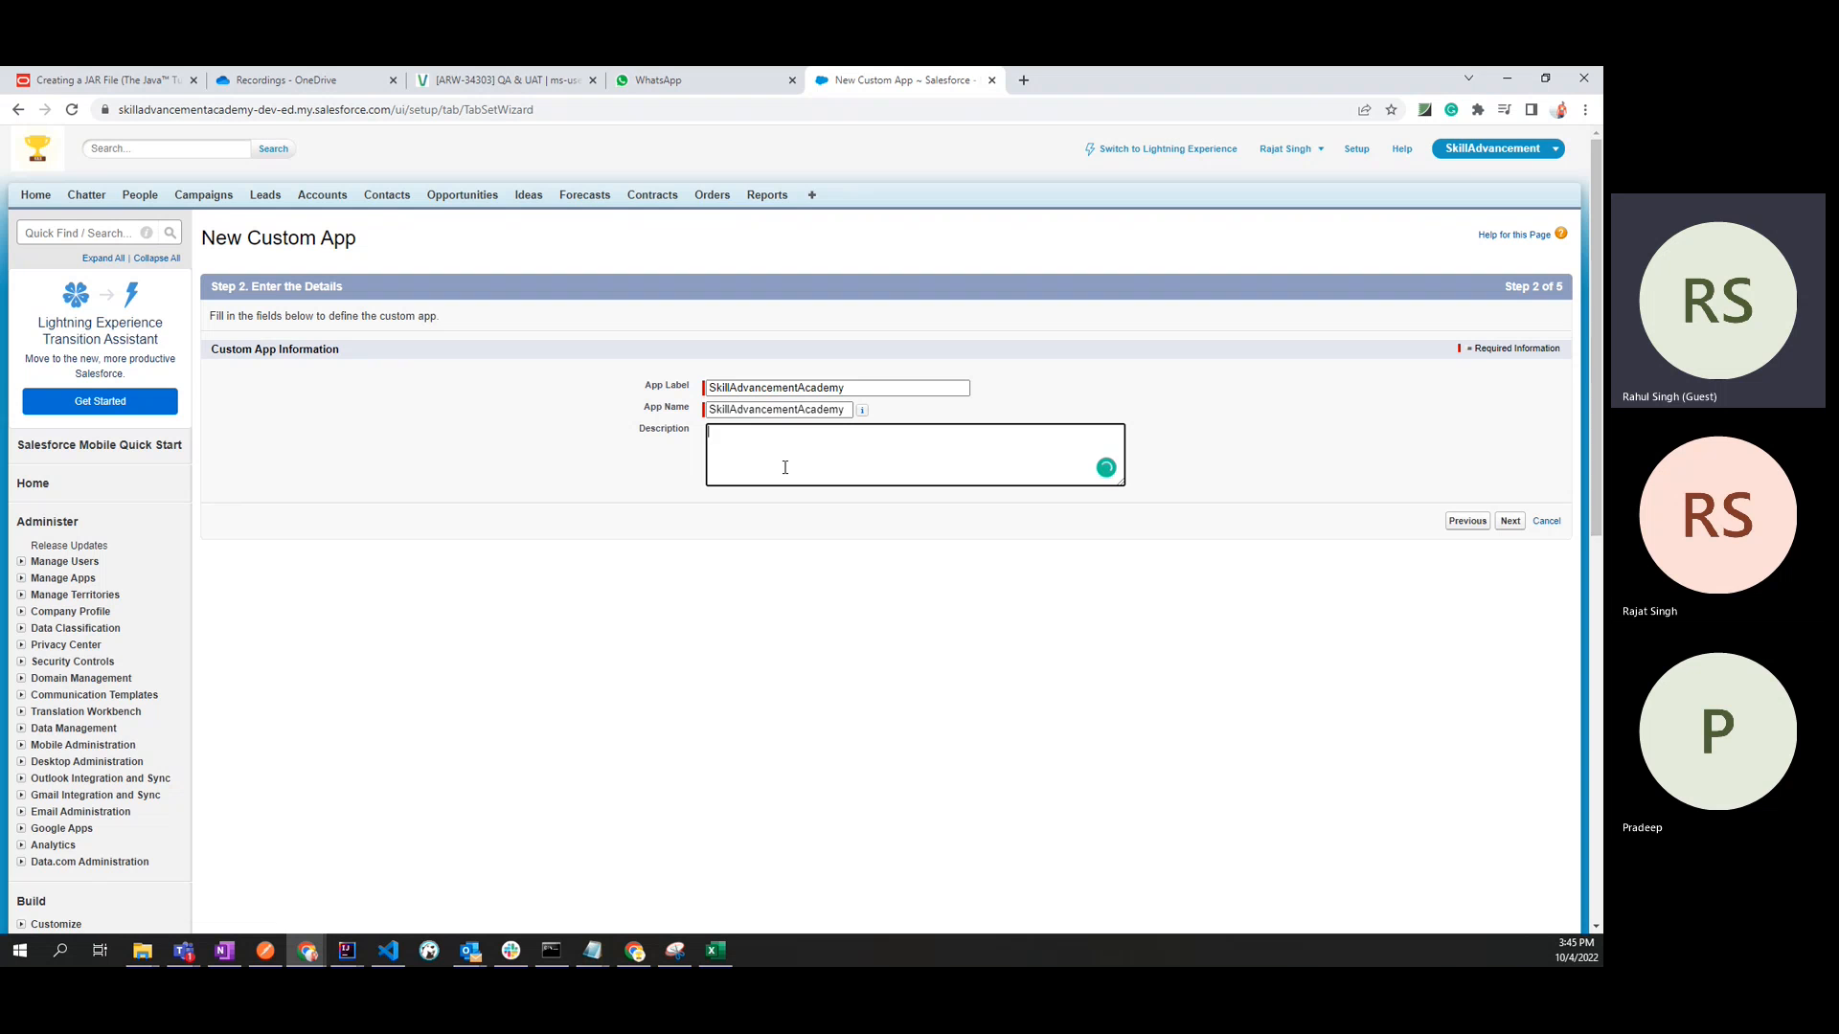
pyautogui.write('ing')
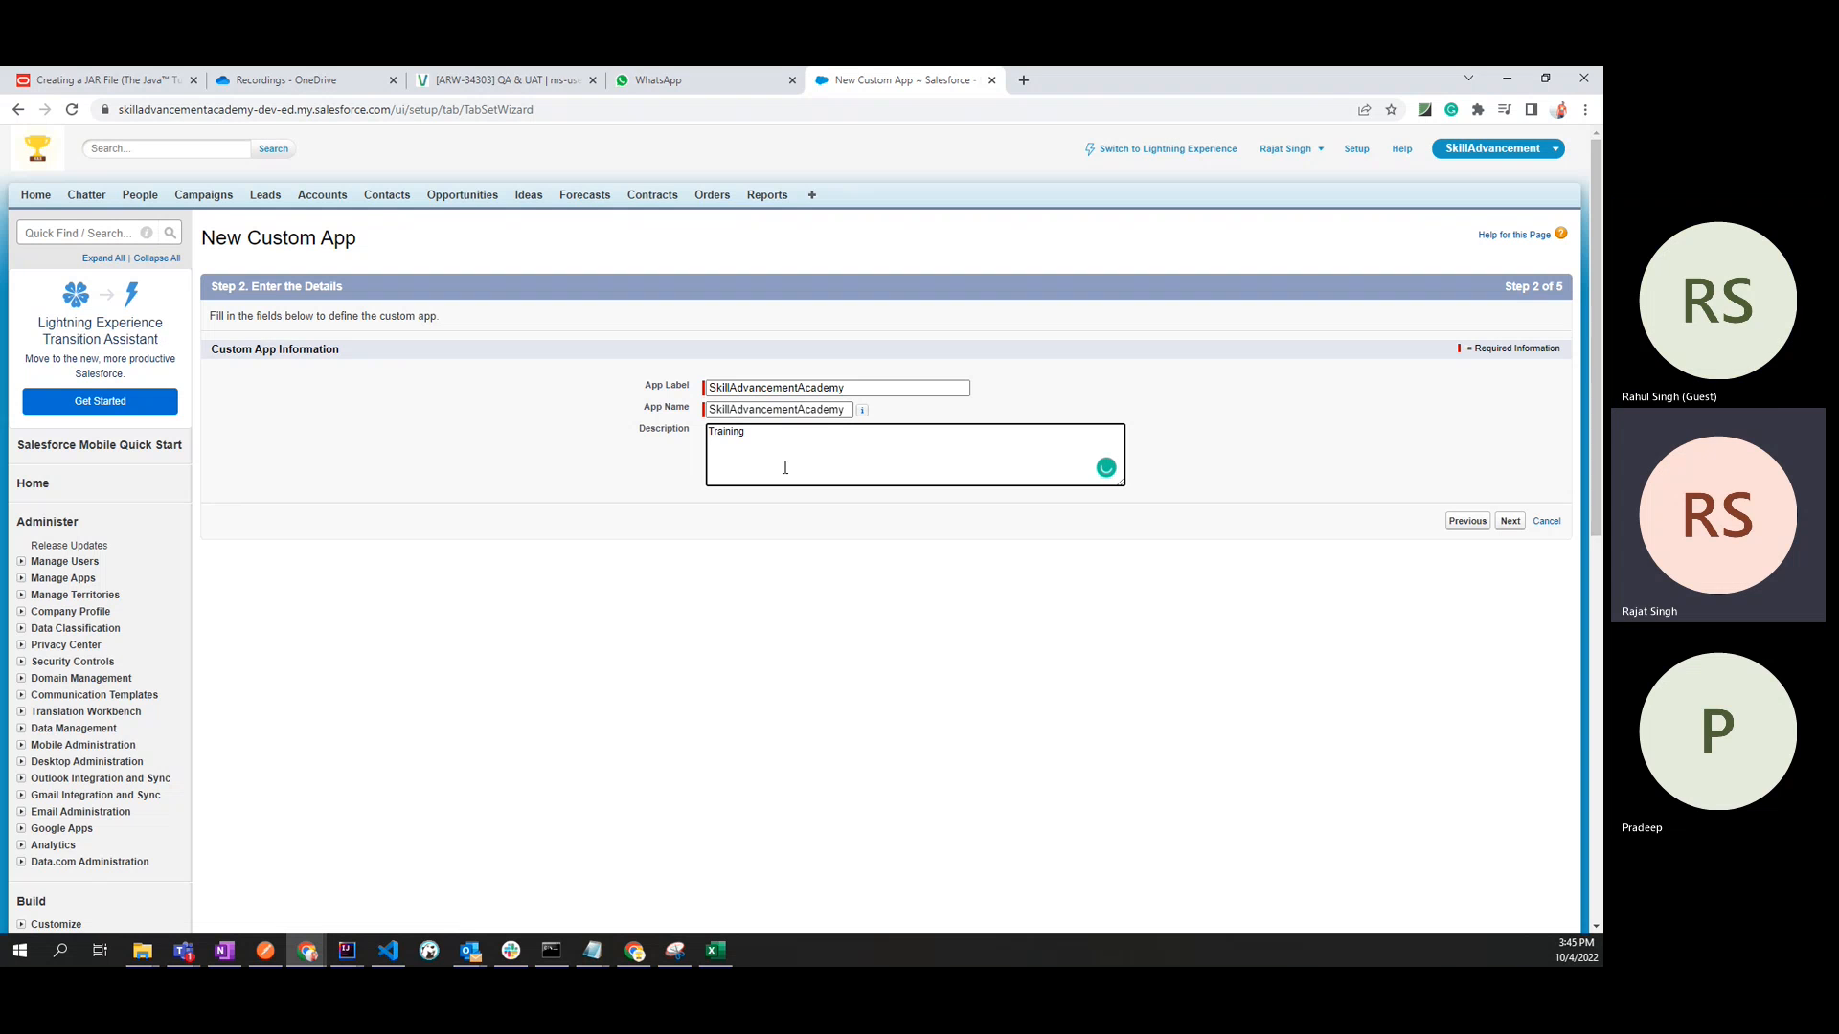
pyautogui.write(' Academy')
pyautogui.click(1288, 451)
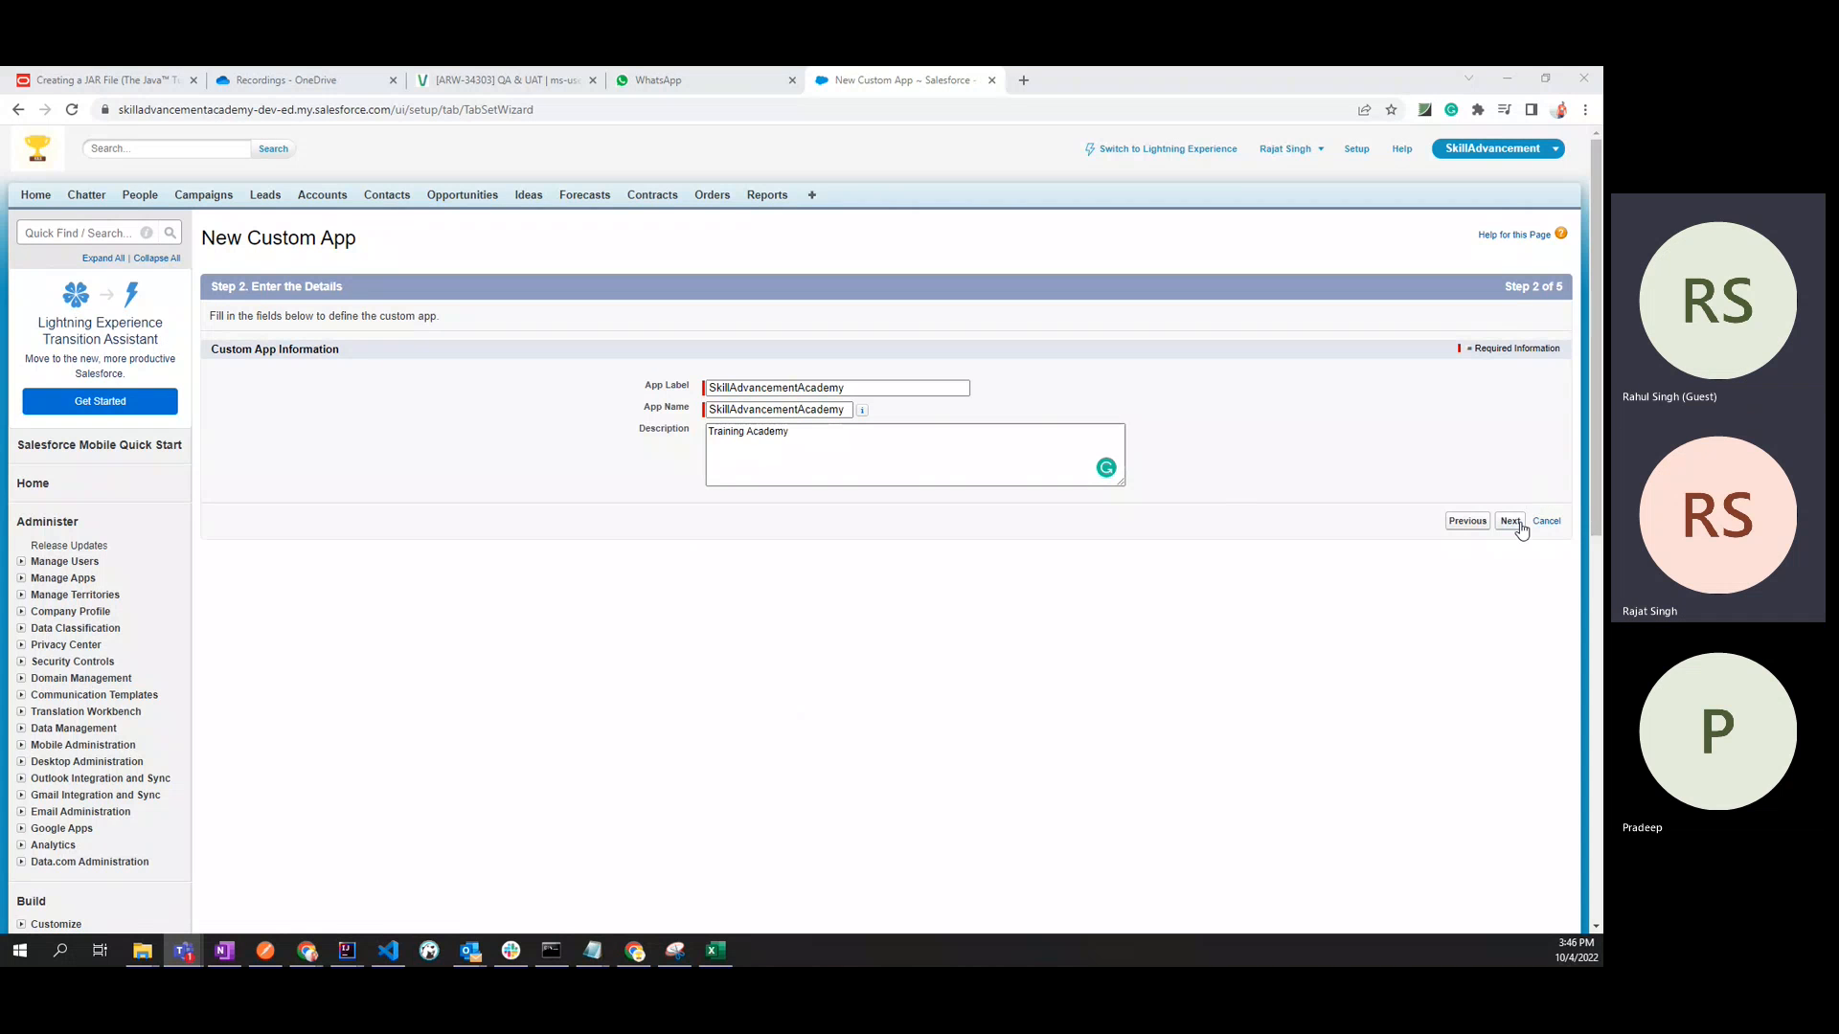
pyautogui.click(1519, 528)
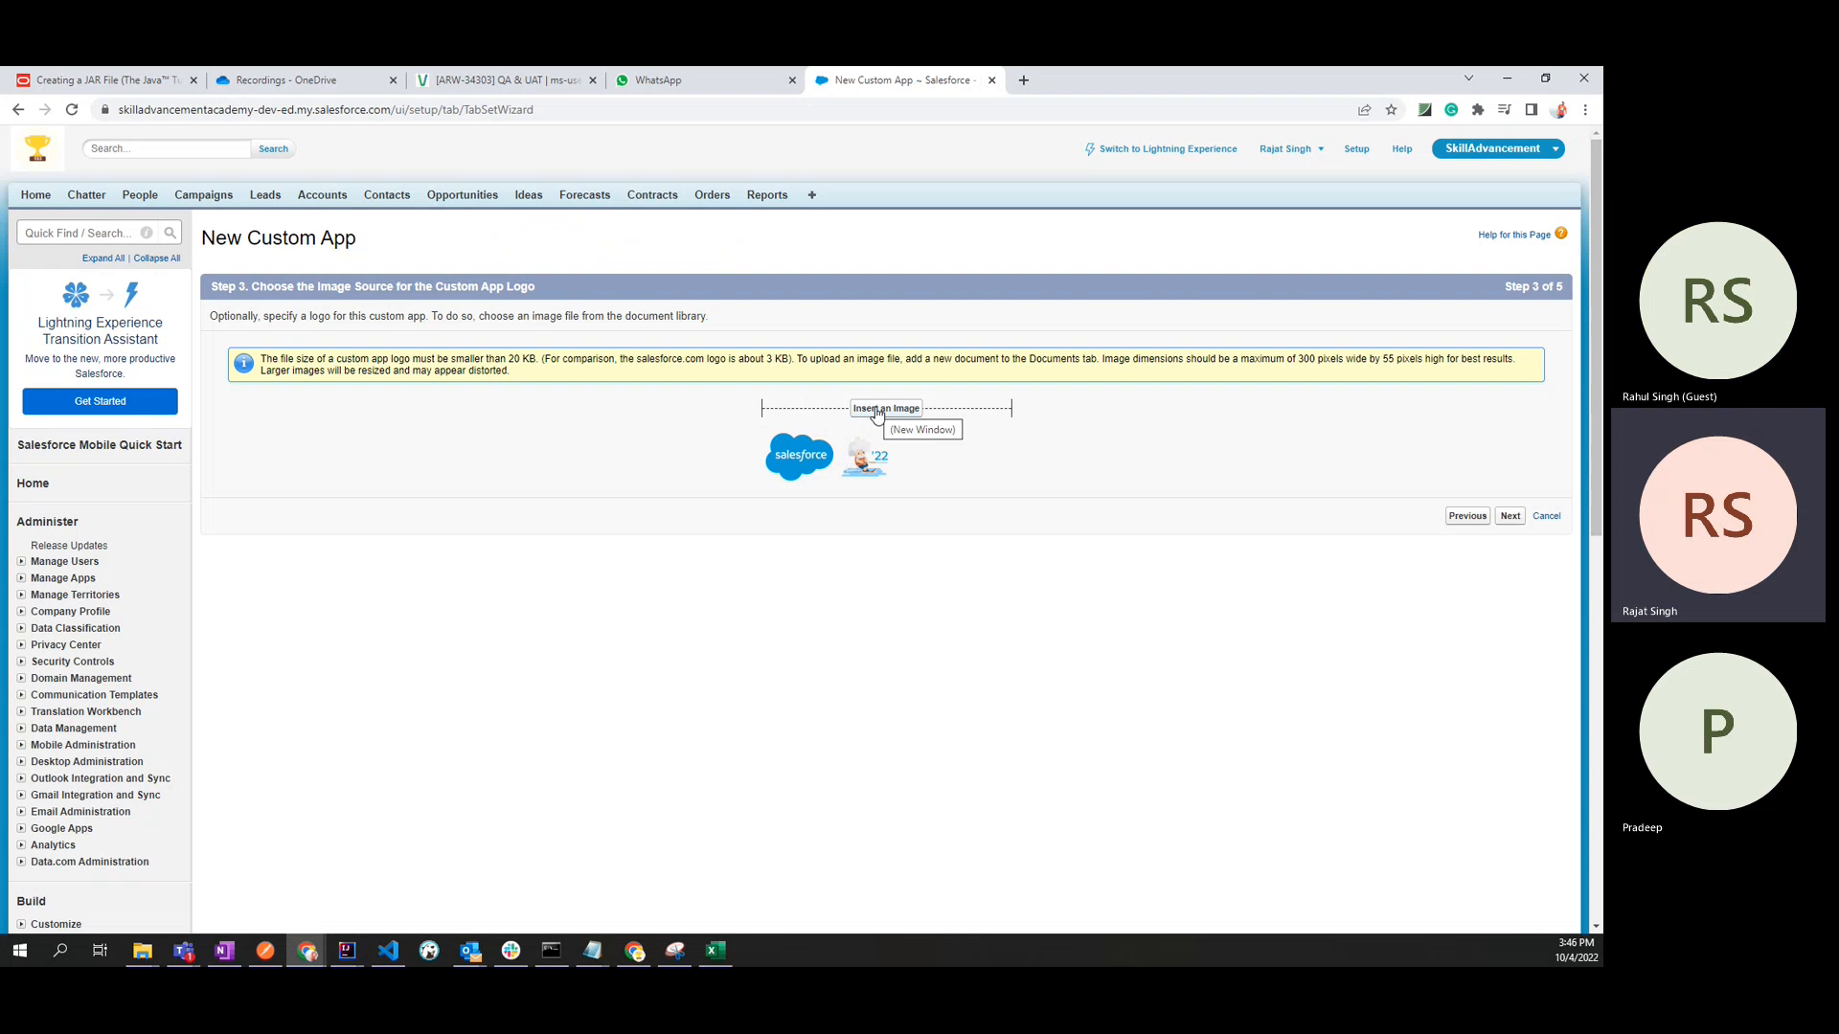
# Open the logo image picker, check which file locations and images it offers, and close it without choosing an image.
pyautogui.click(876, 413)
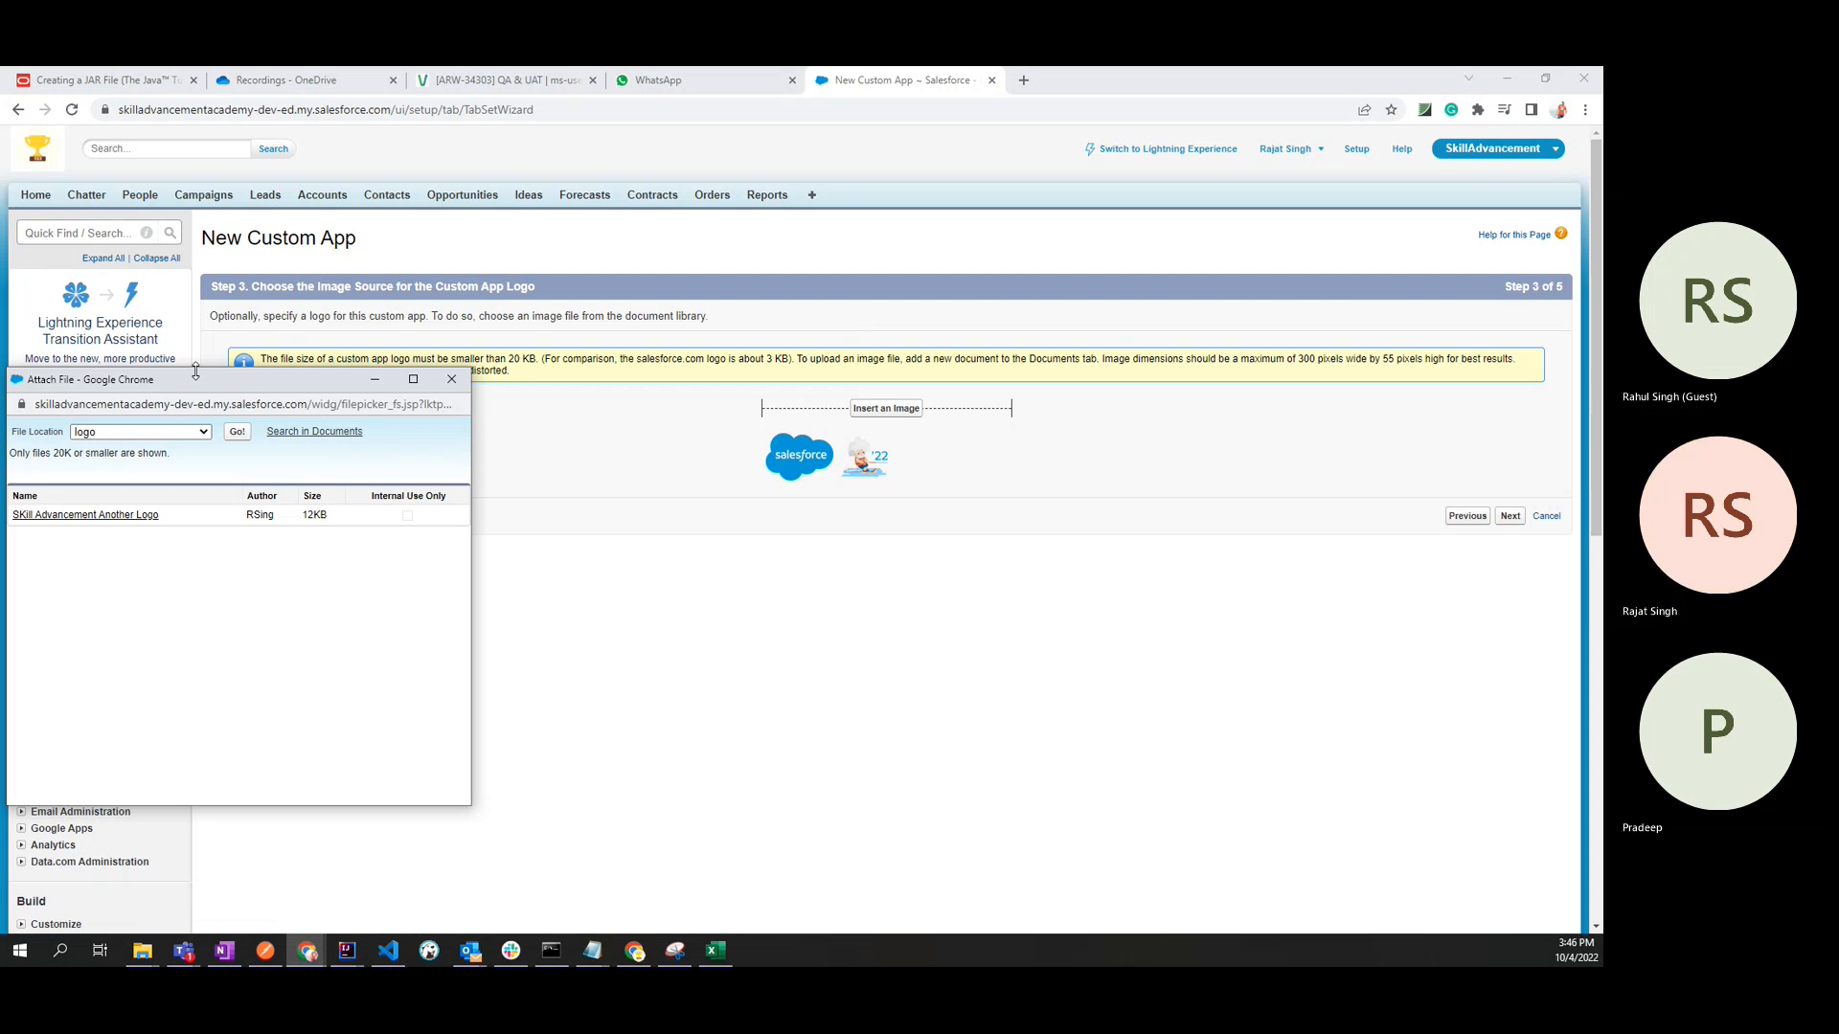
pyautogui.moveTo(194, 385); pyautogui.dragTo(664, 332)
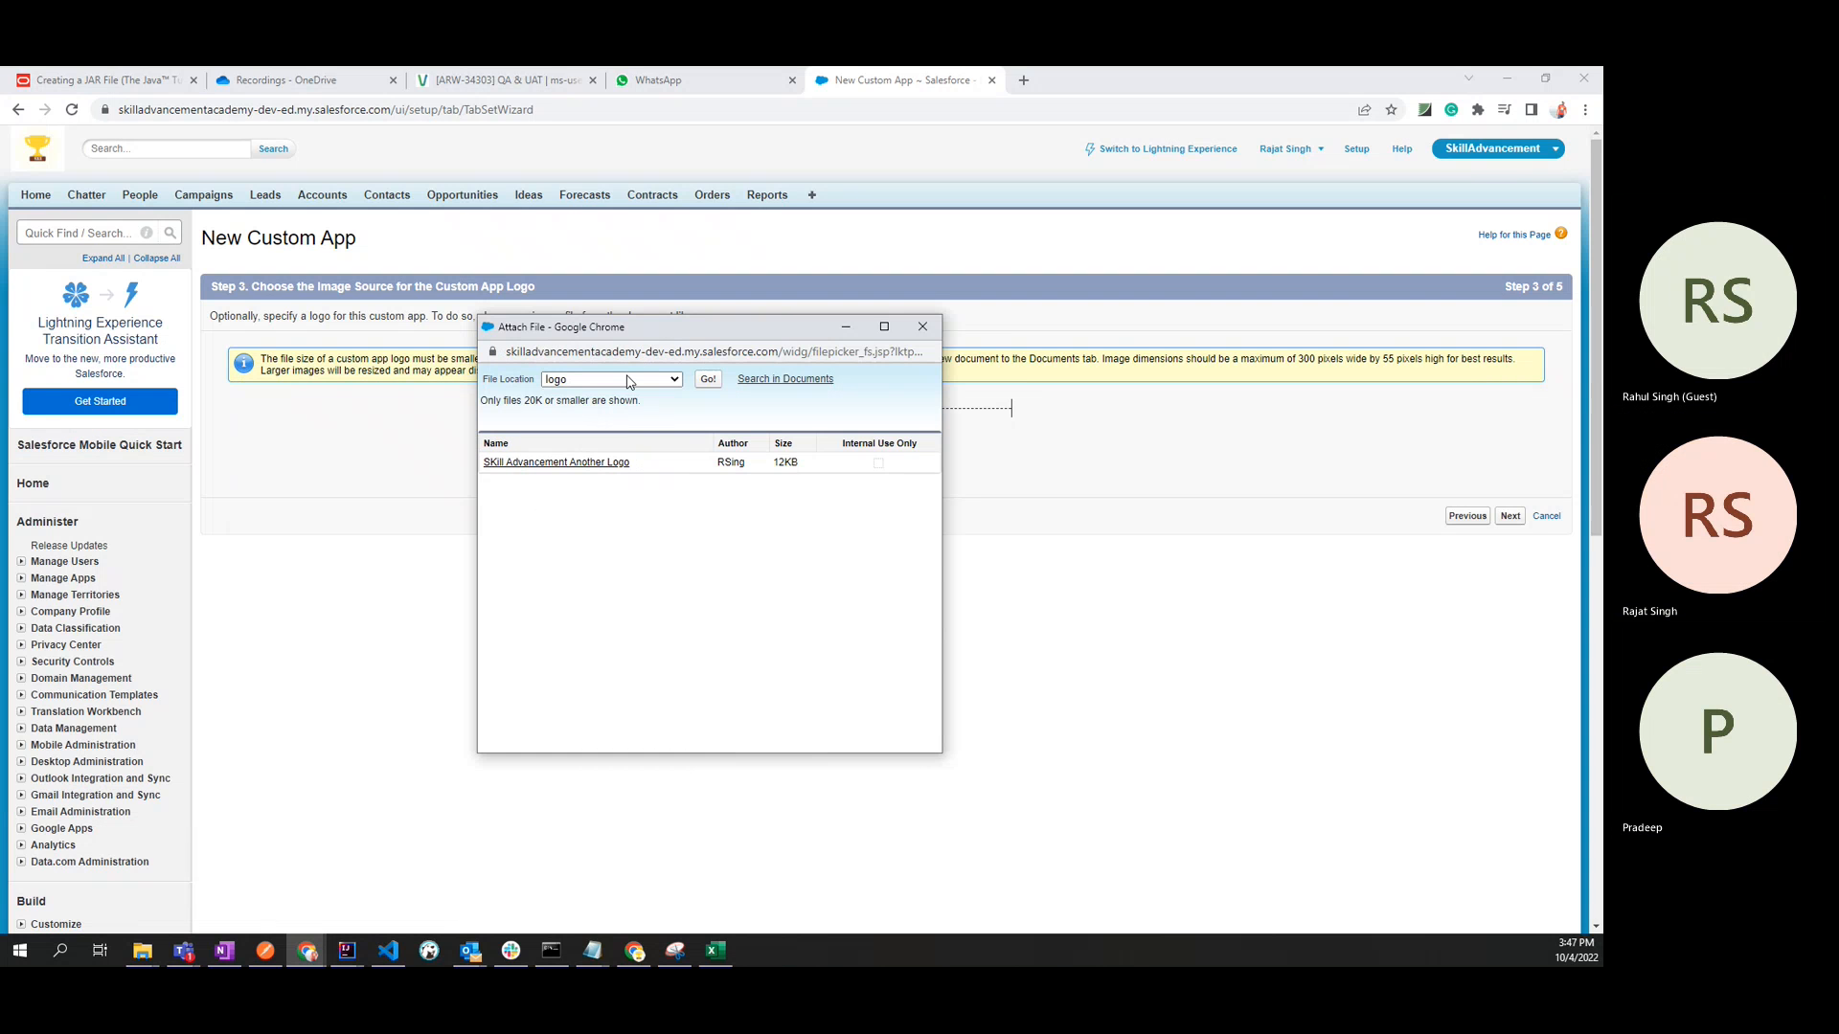
pyautogui.click(627, 381)
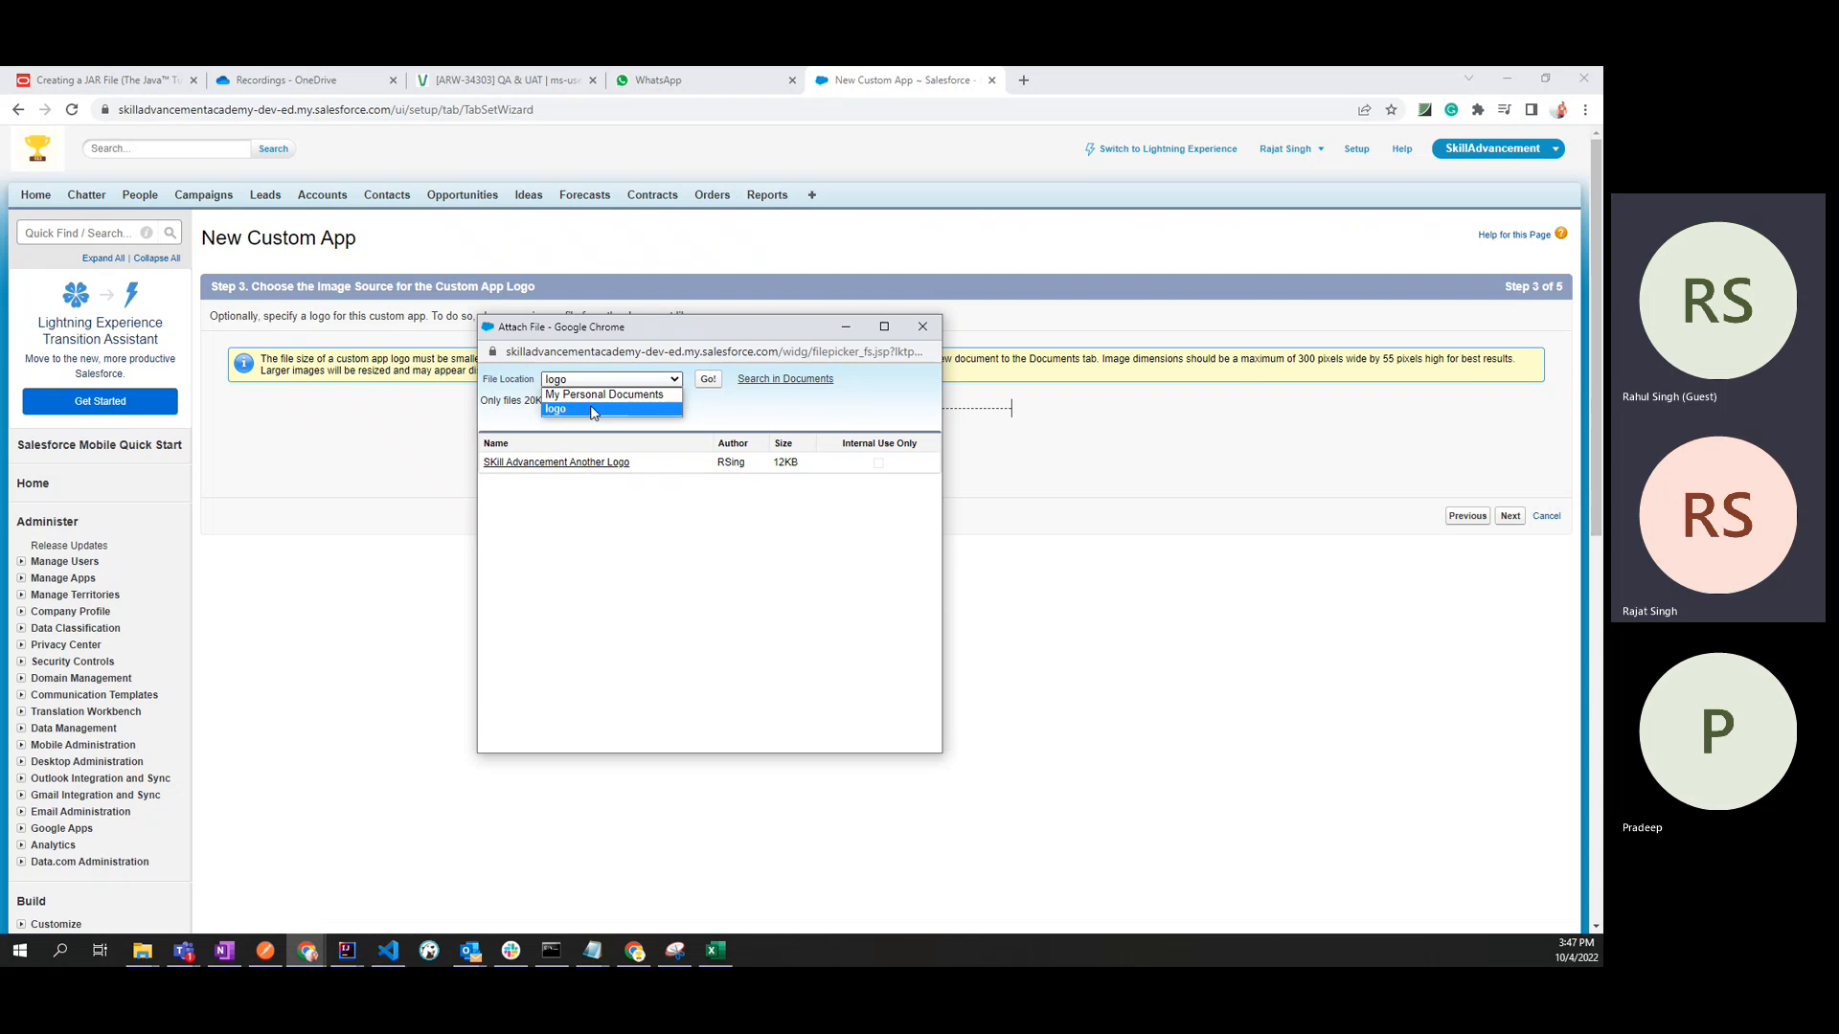
pyautogui.click(590, 413)
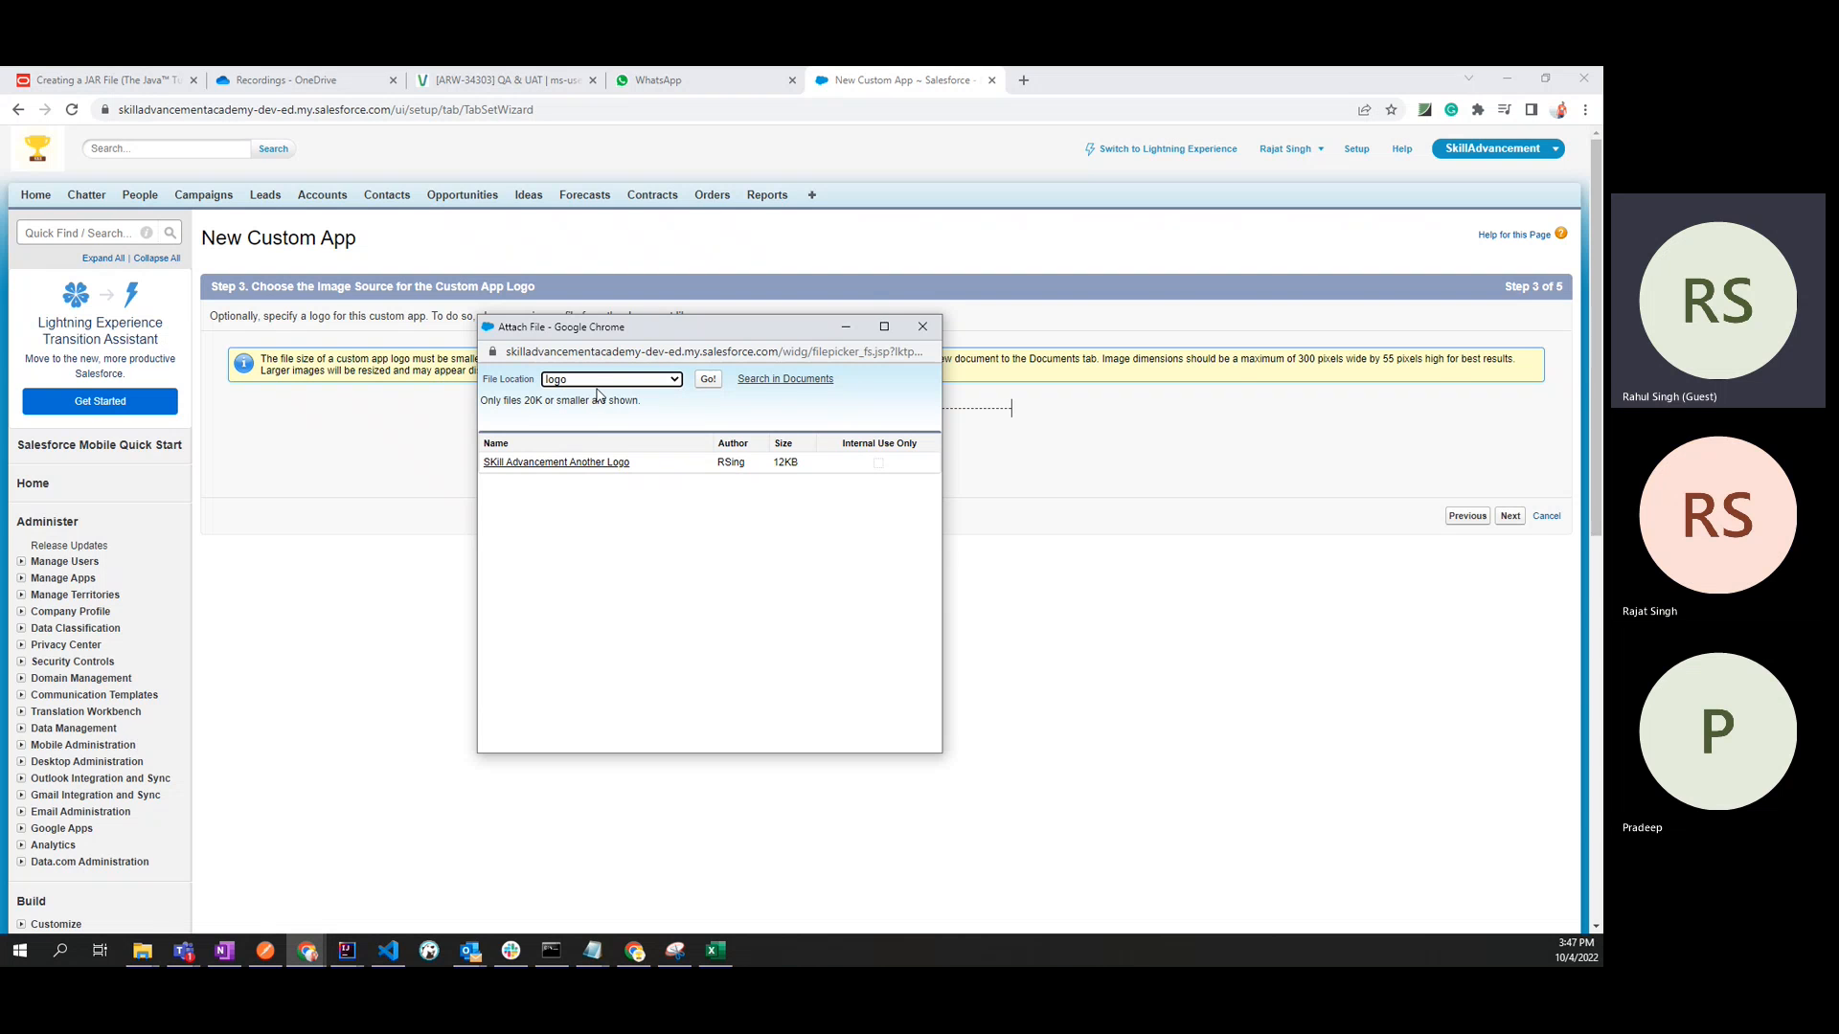
pyautogui.click(598, 381)
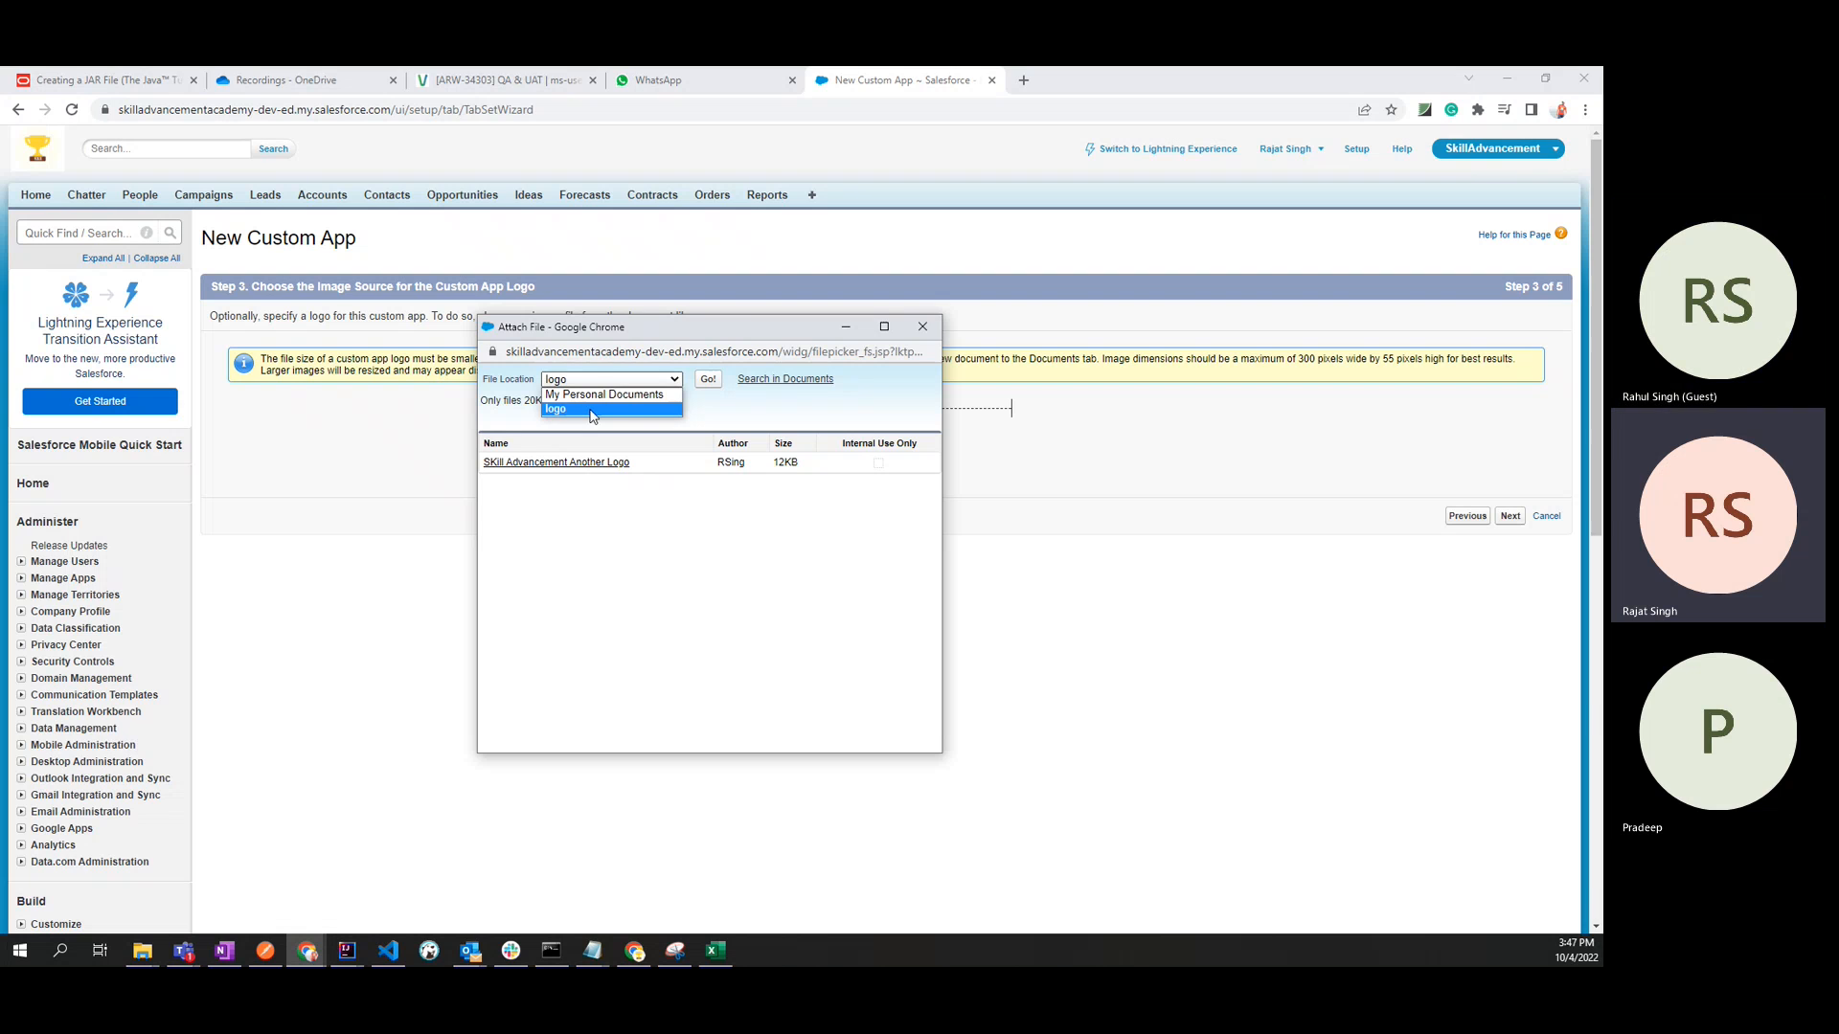
pyautogui.click(591, 412)
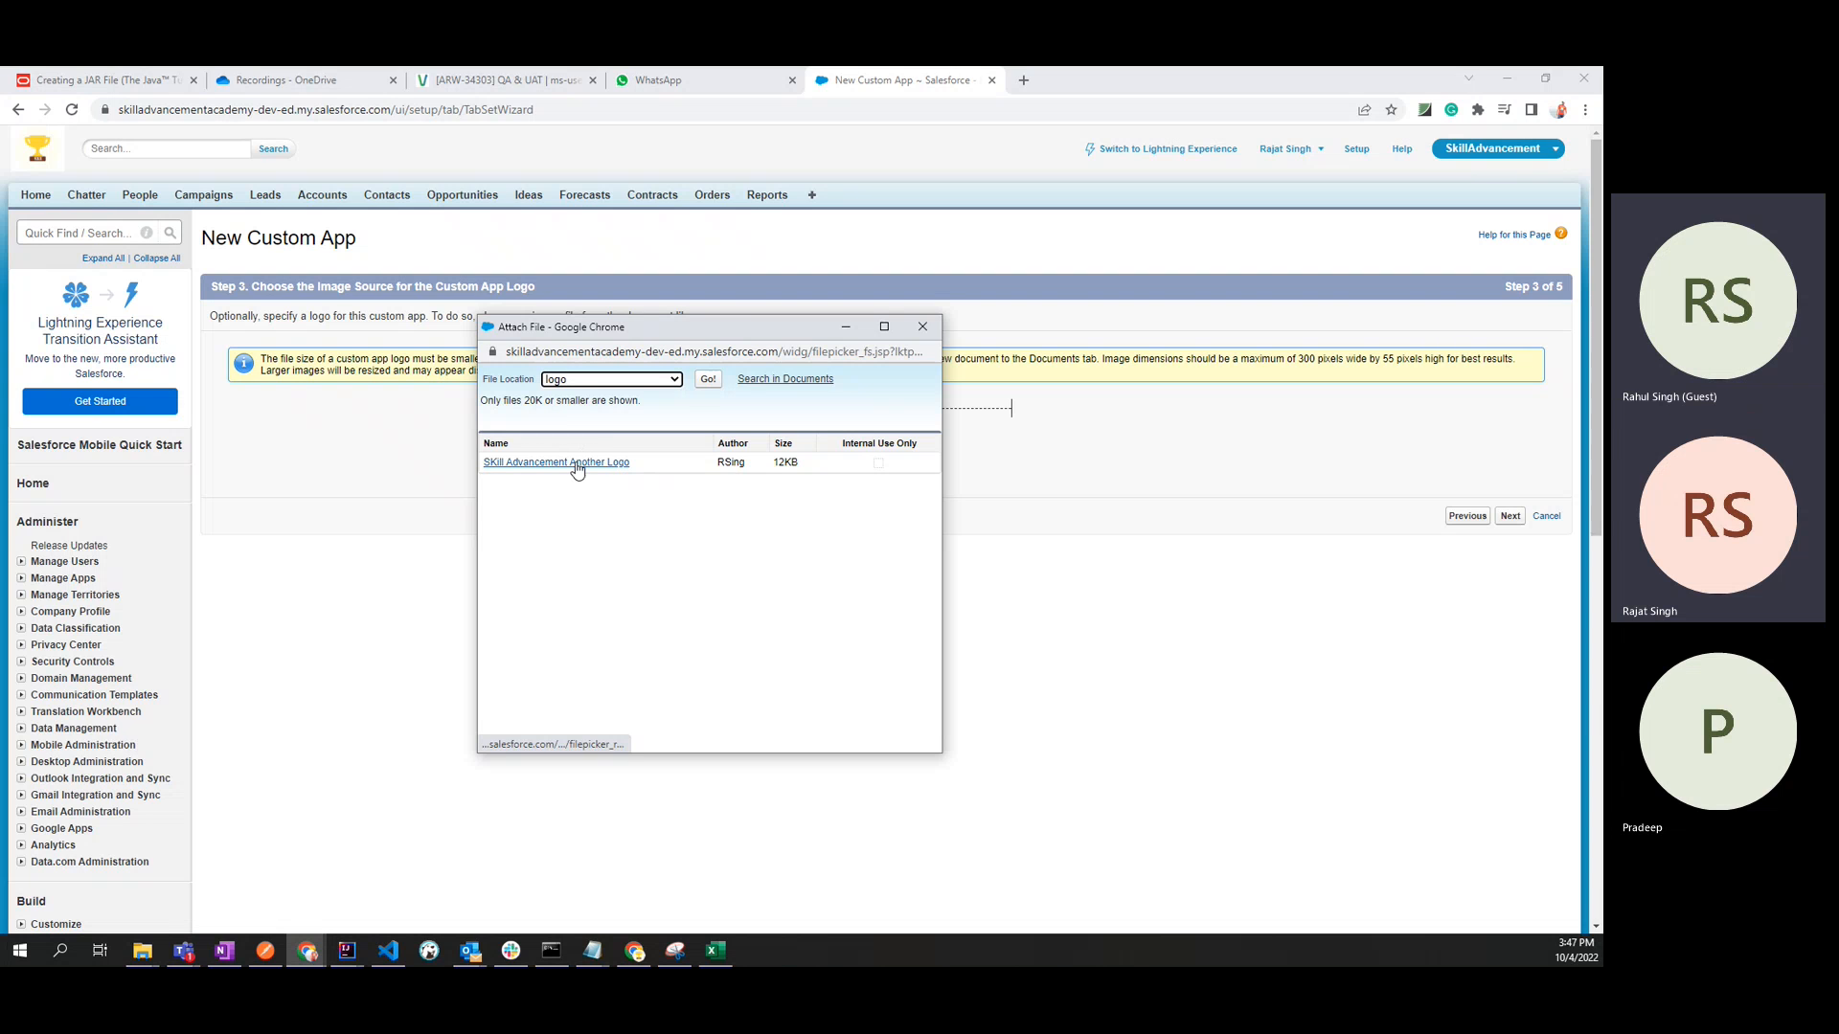
pyautogui.click(570, 400)
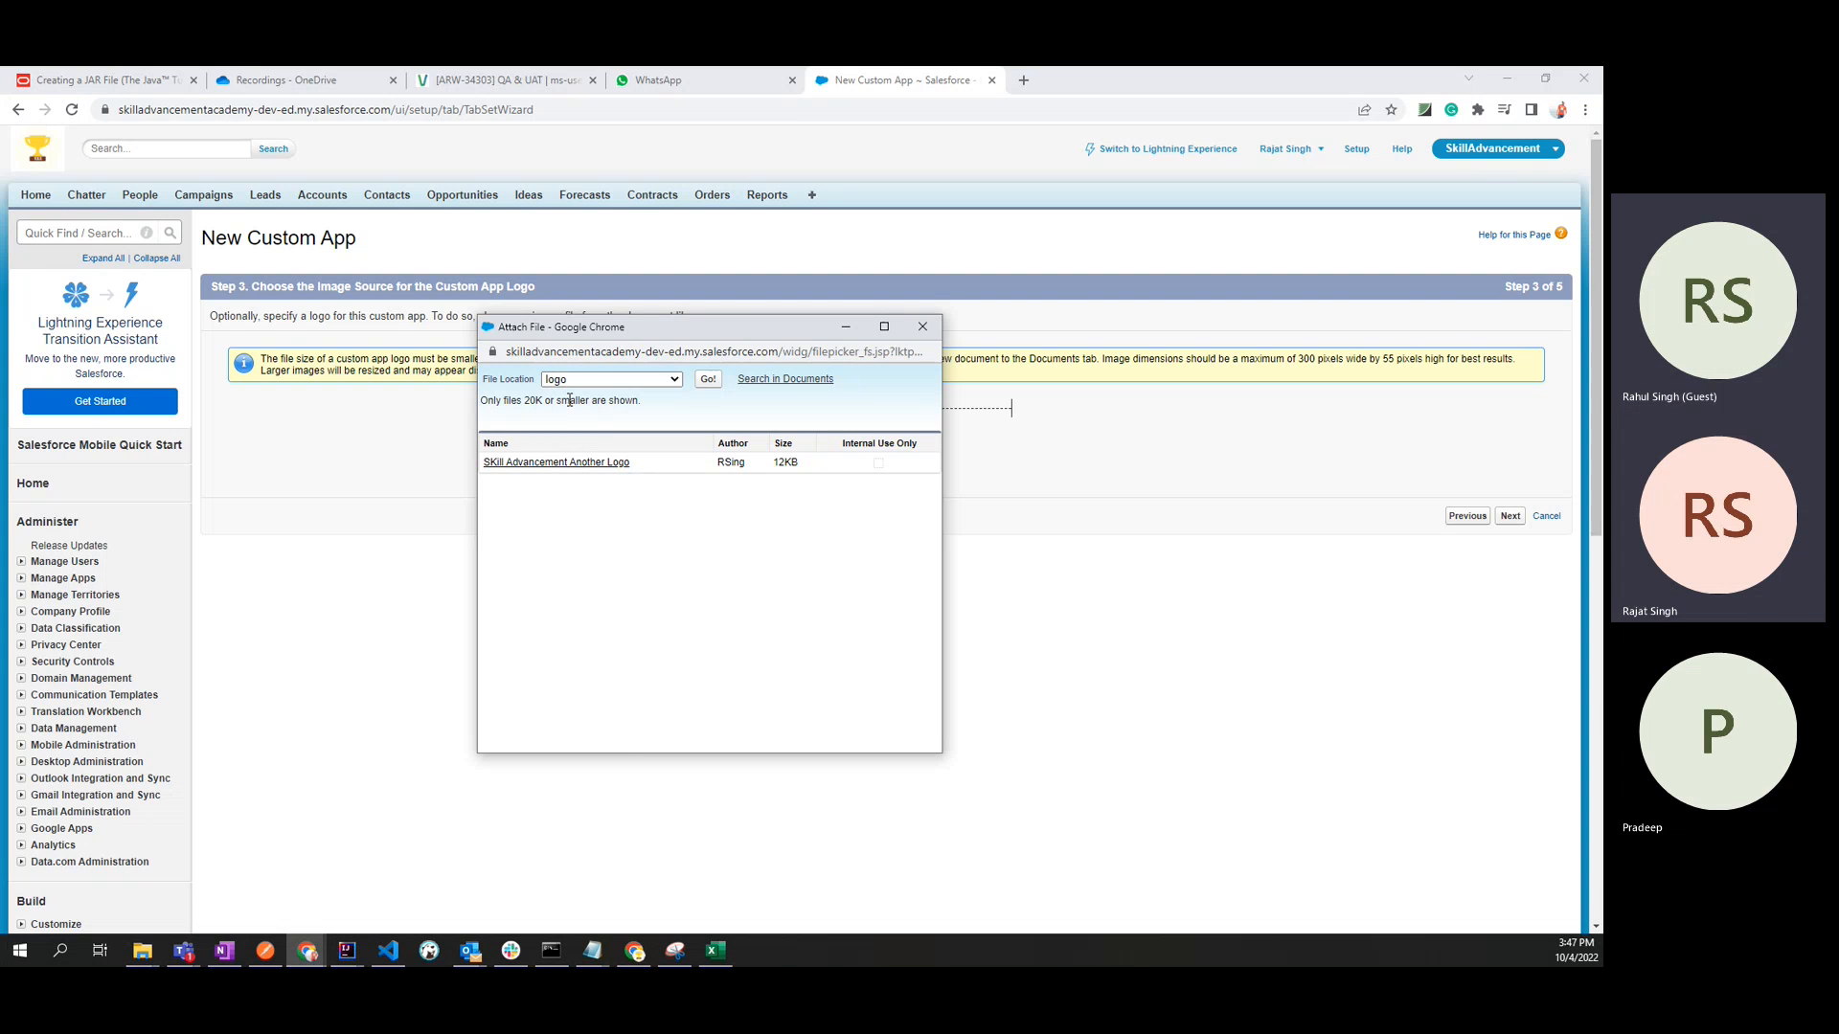
pyautogui.click(579, 379)
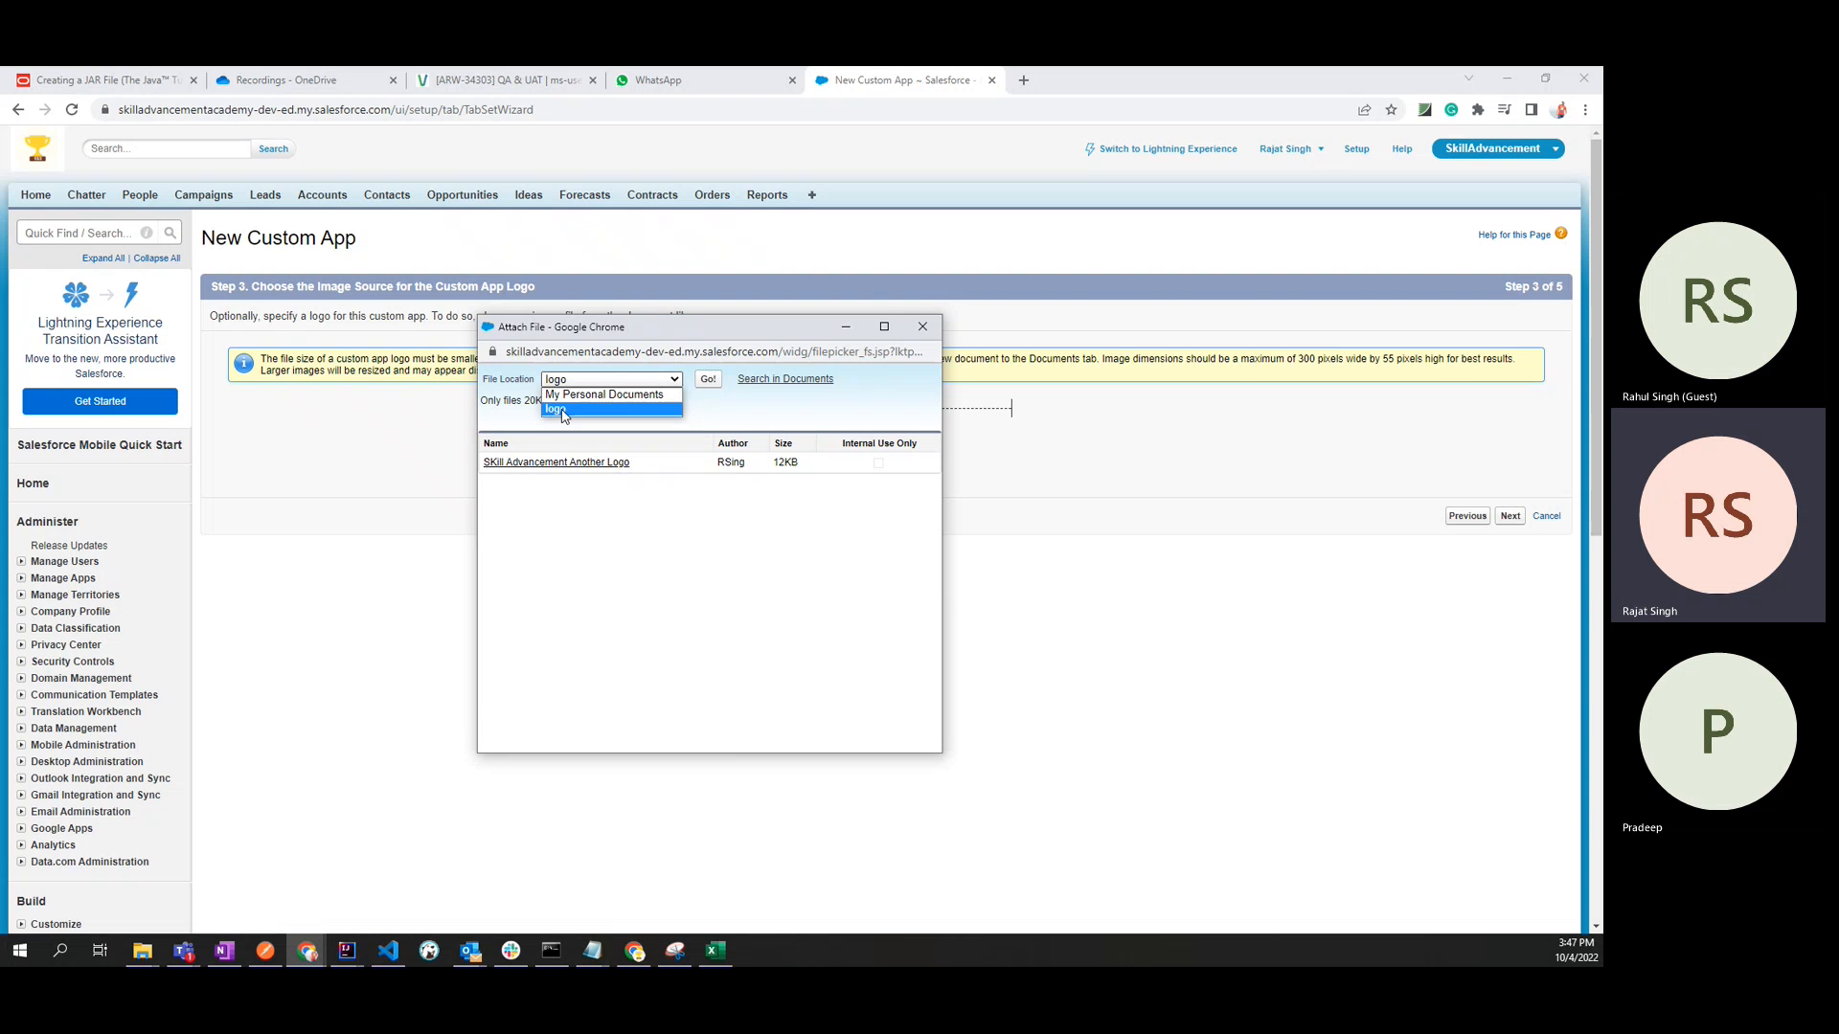
pyautogui.click(784, 412)
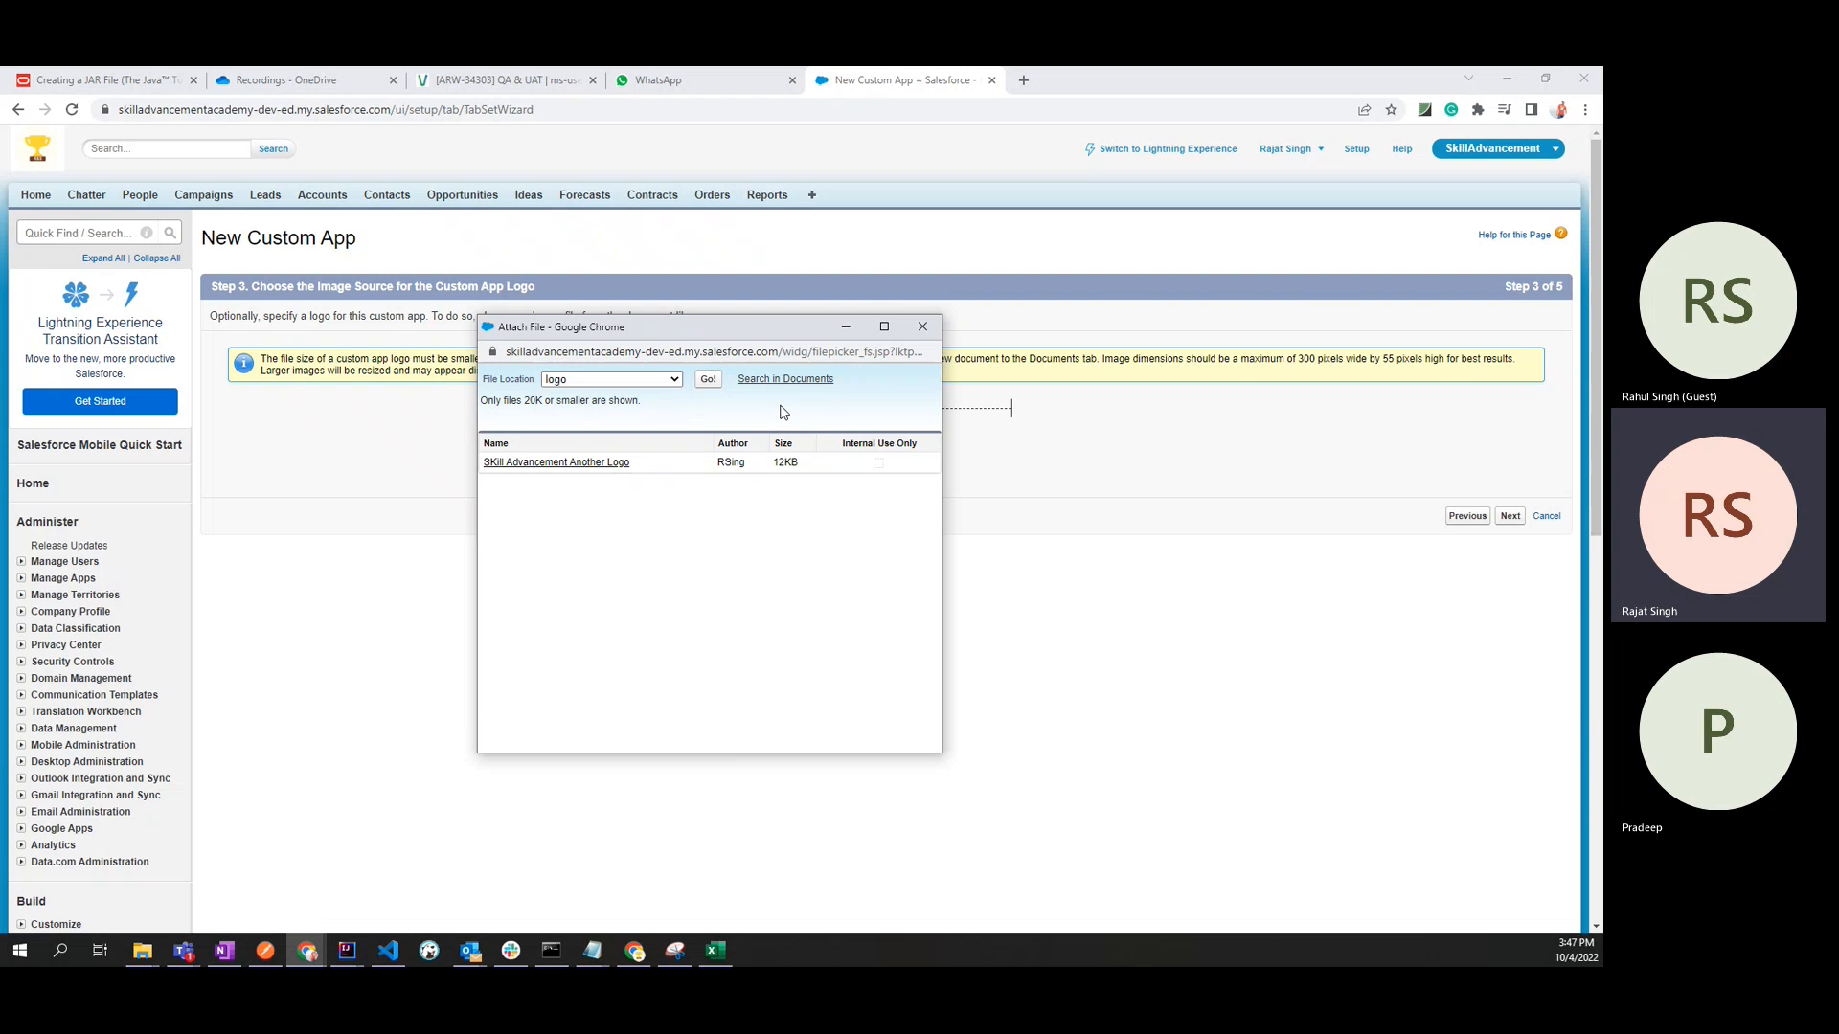
pyautogui.click(923, 326)
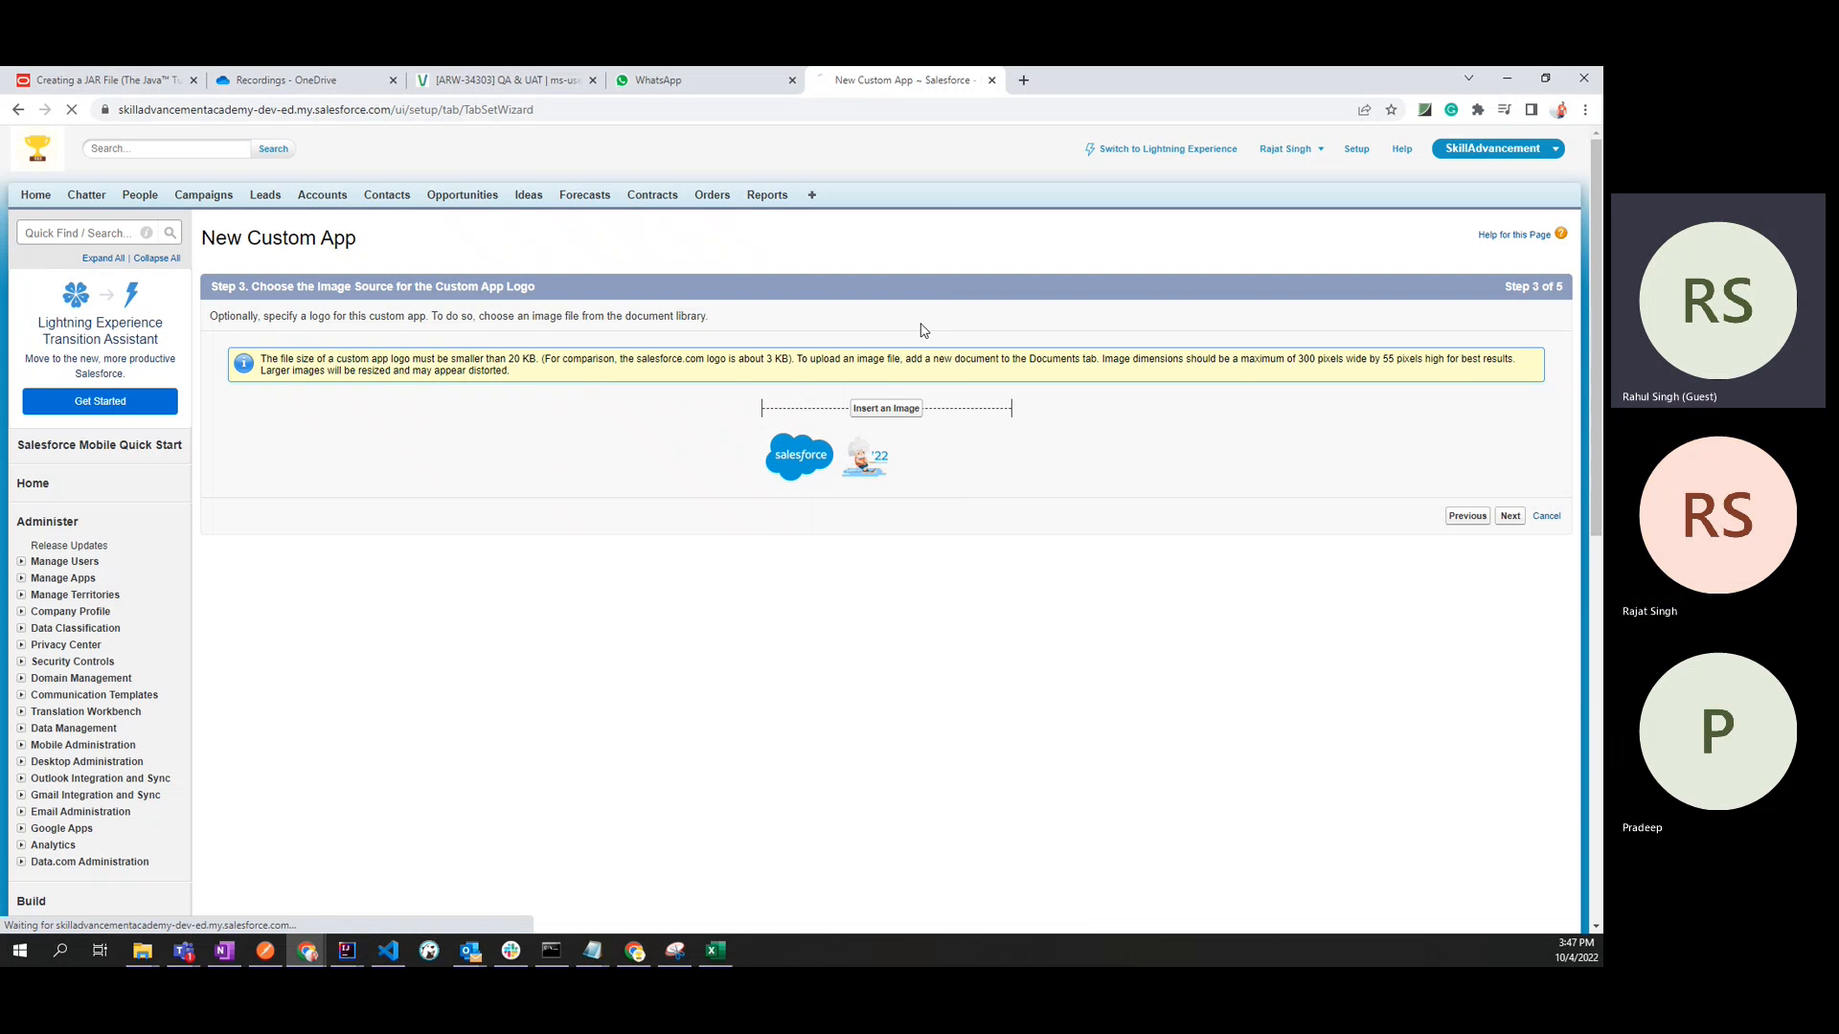
# Open the All Tabs page in a separate browser window and place it in front of the app wizard.
pyautogui.rightClick(811, 199)
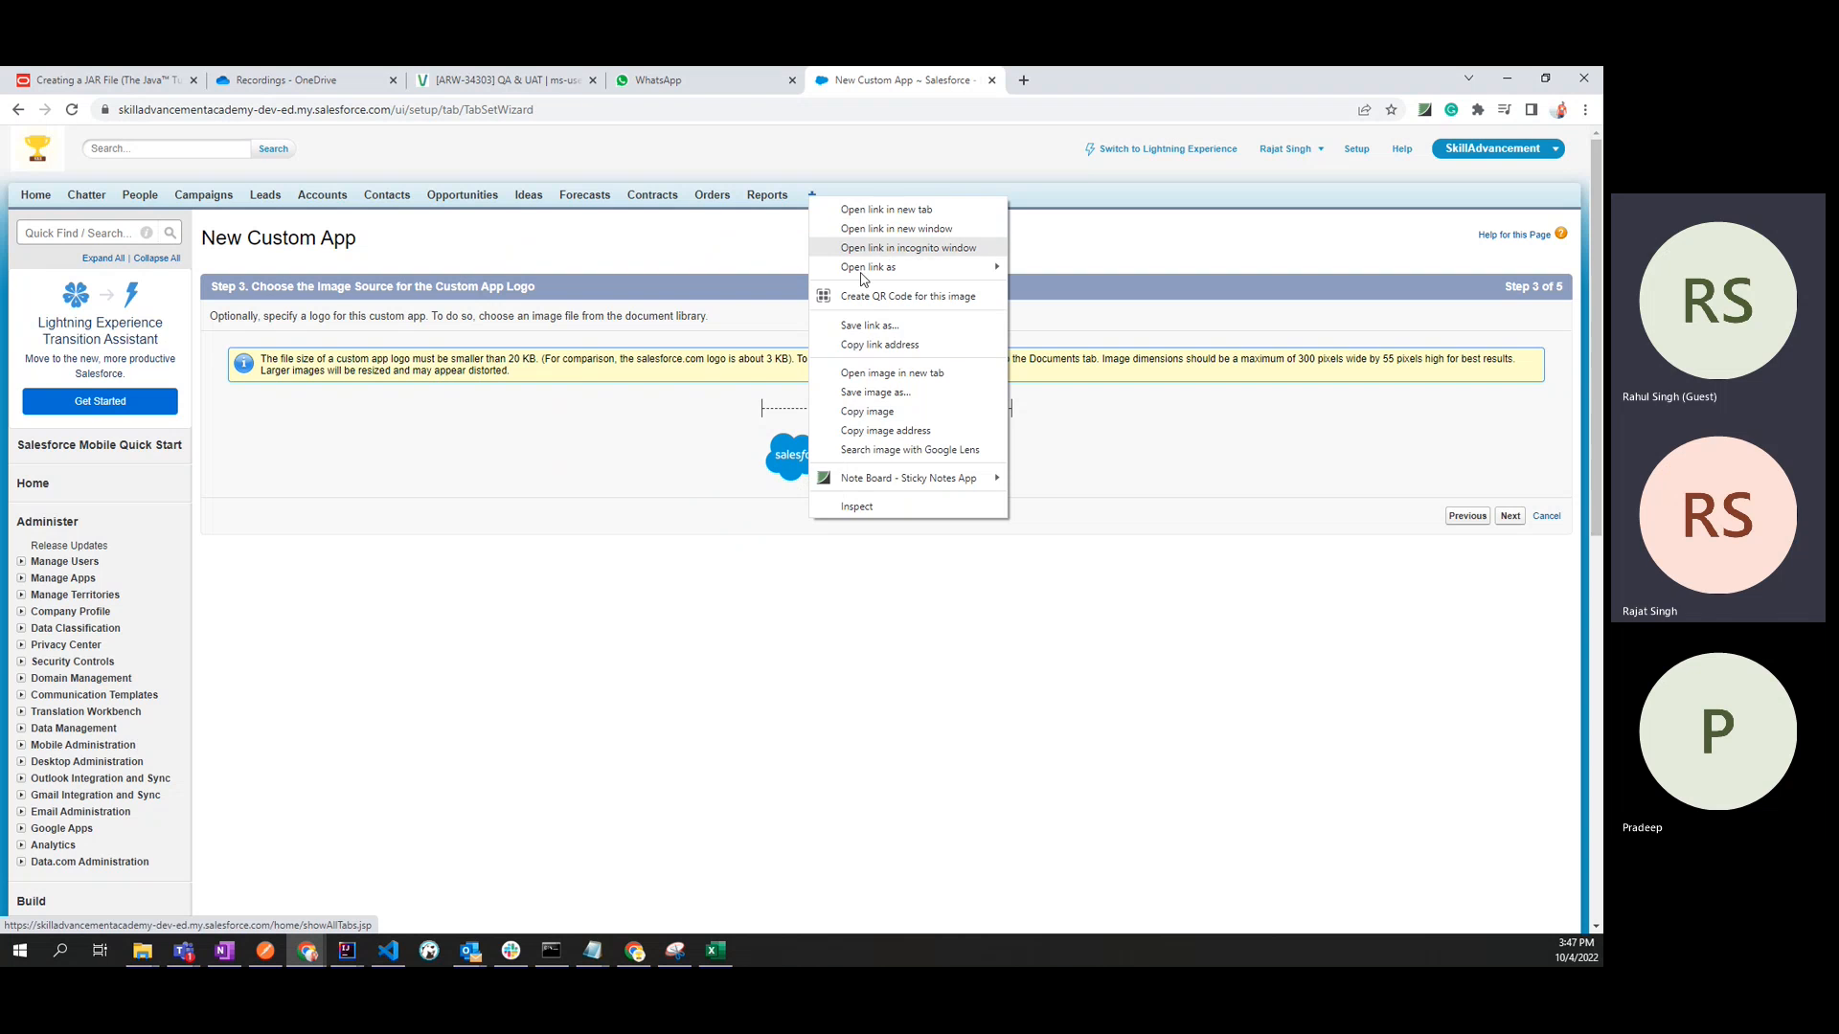
pyautogui.click(629, 496)
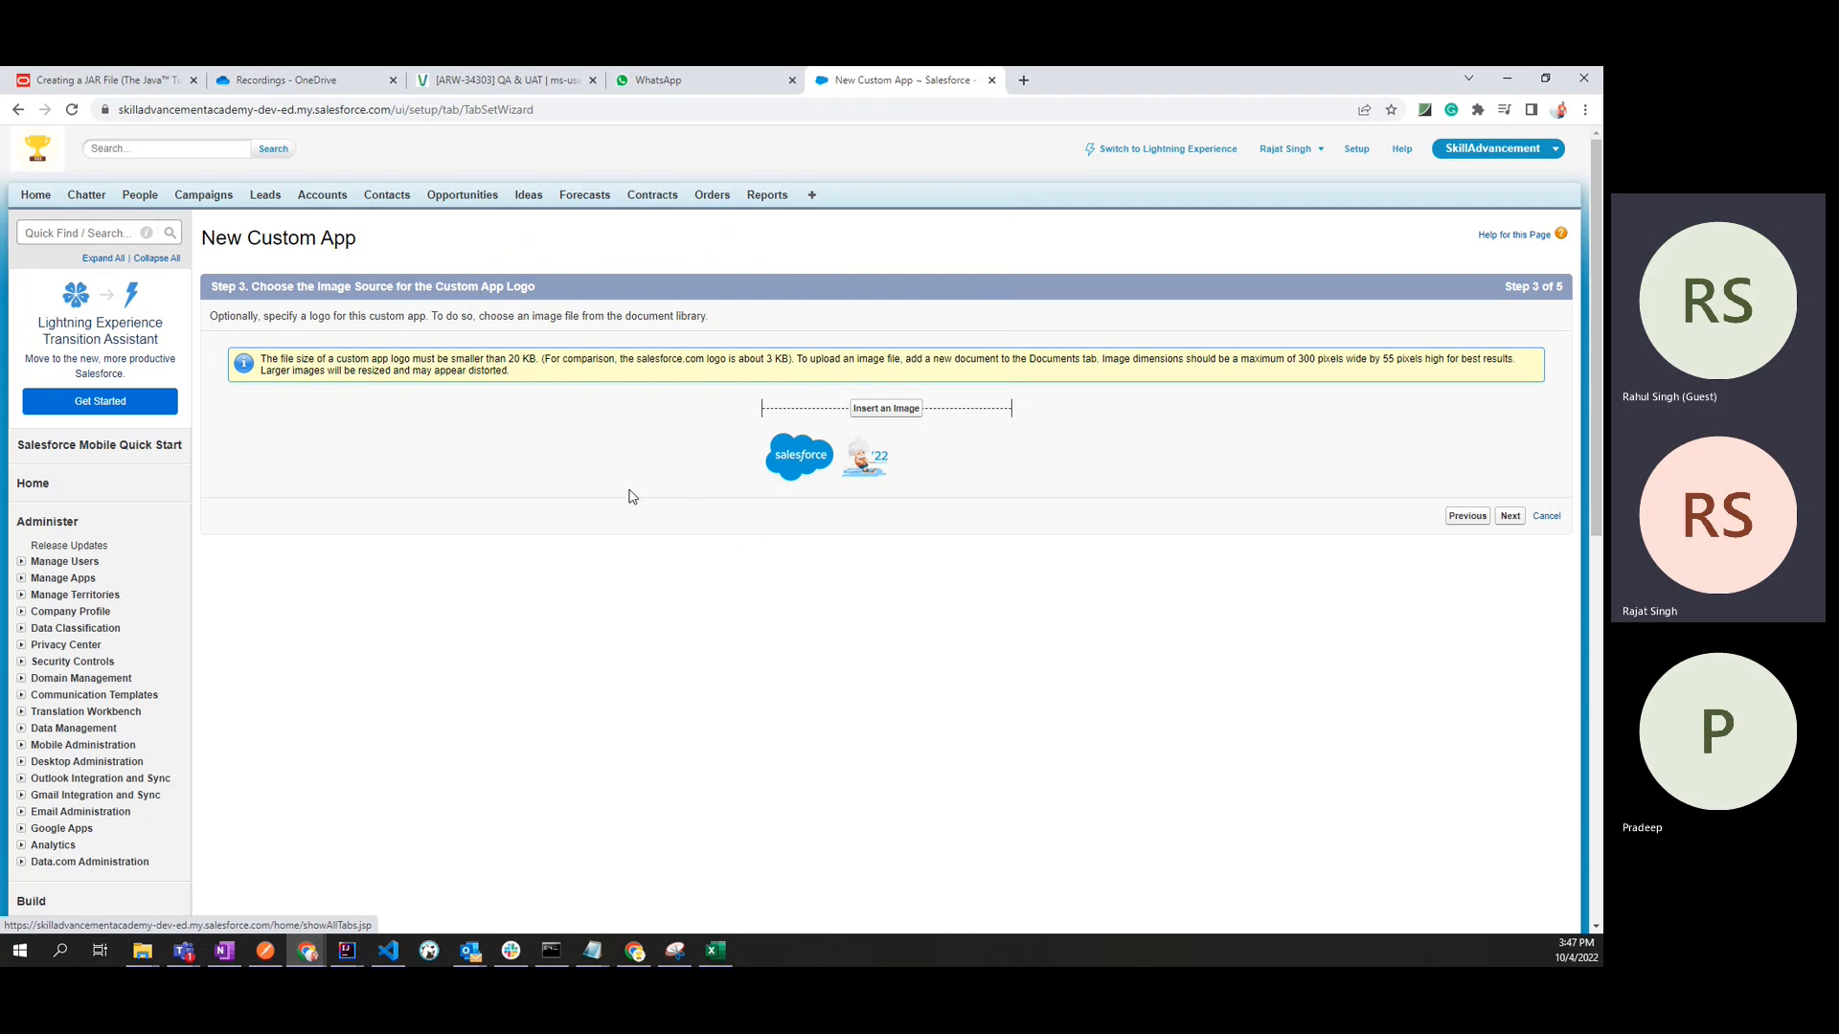
pyautogui.rightClick(814, 205)
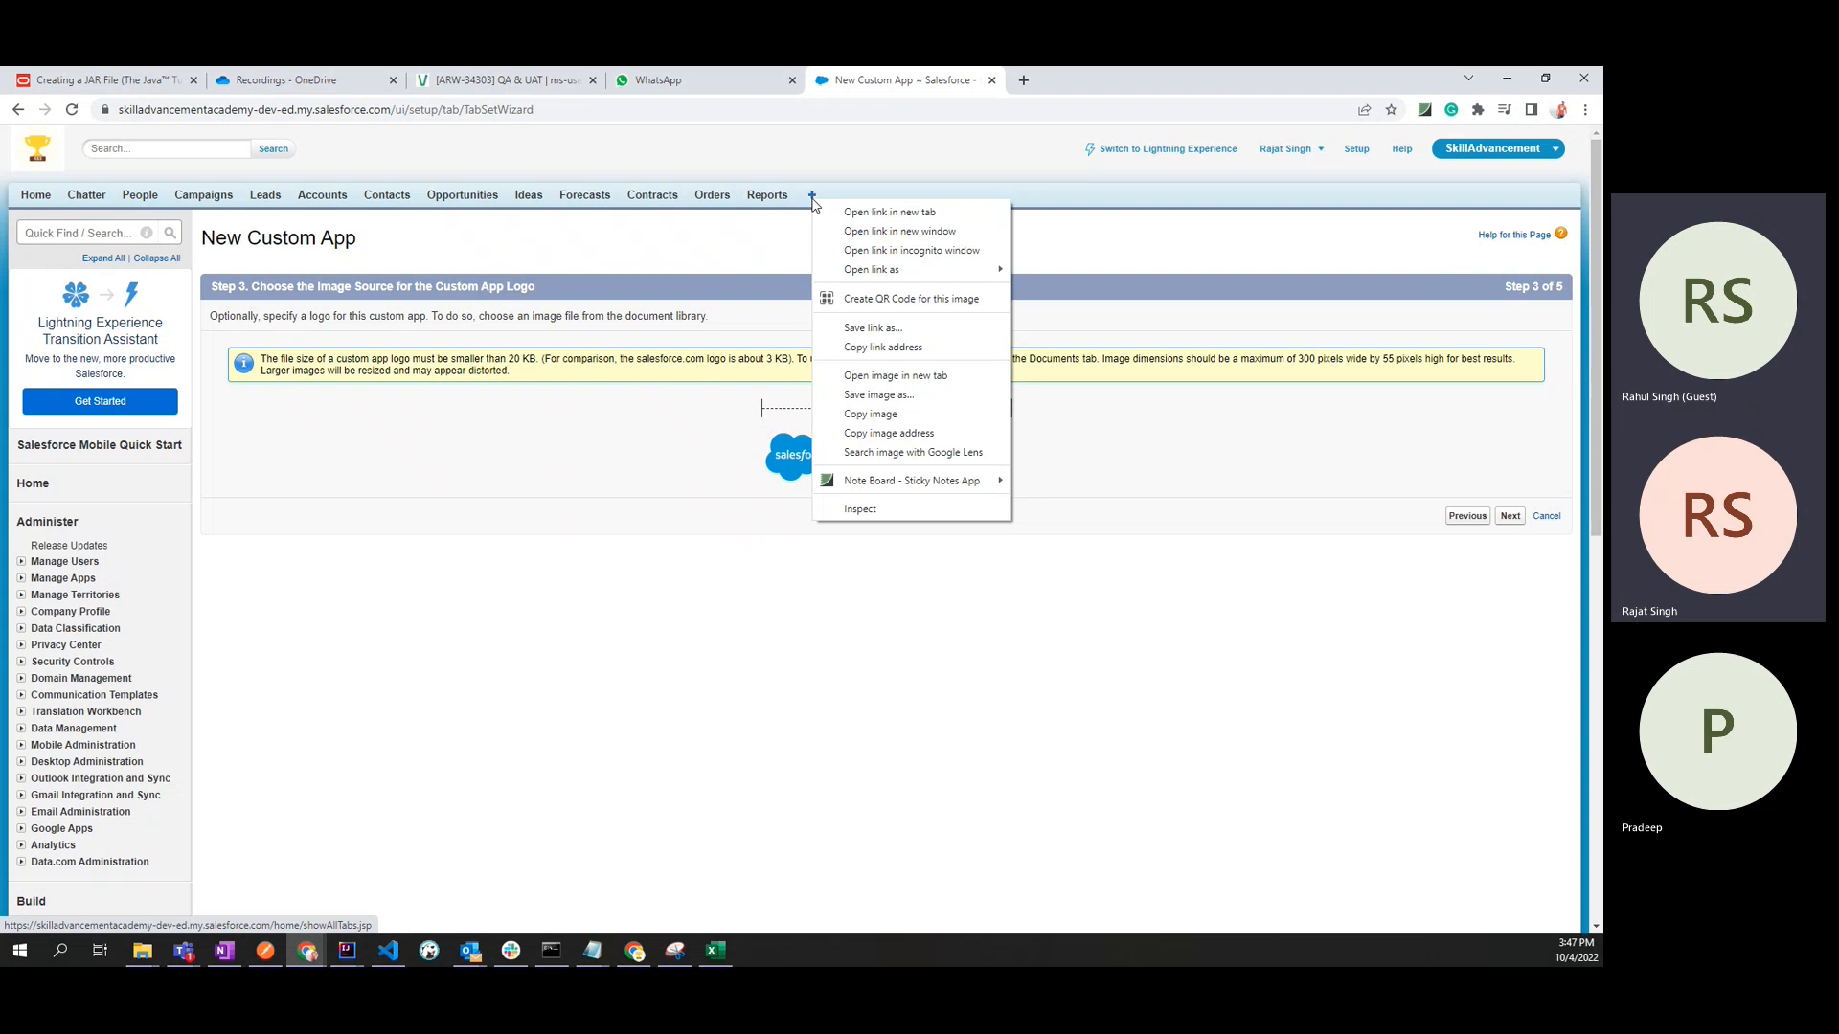
pyautogui.click(898, 233)
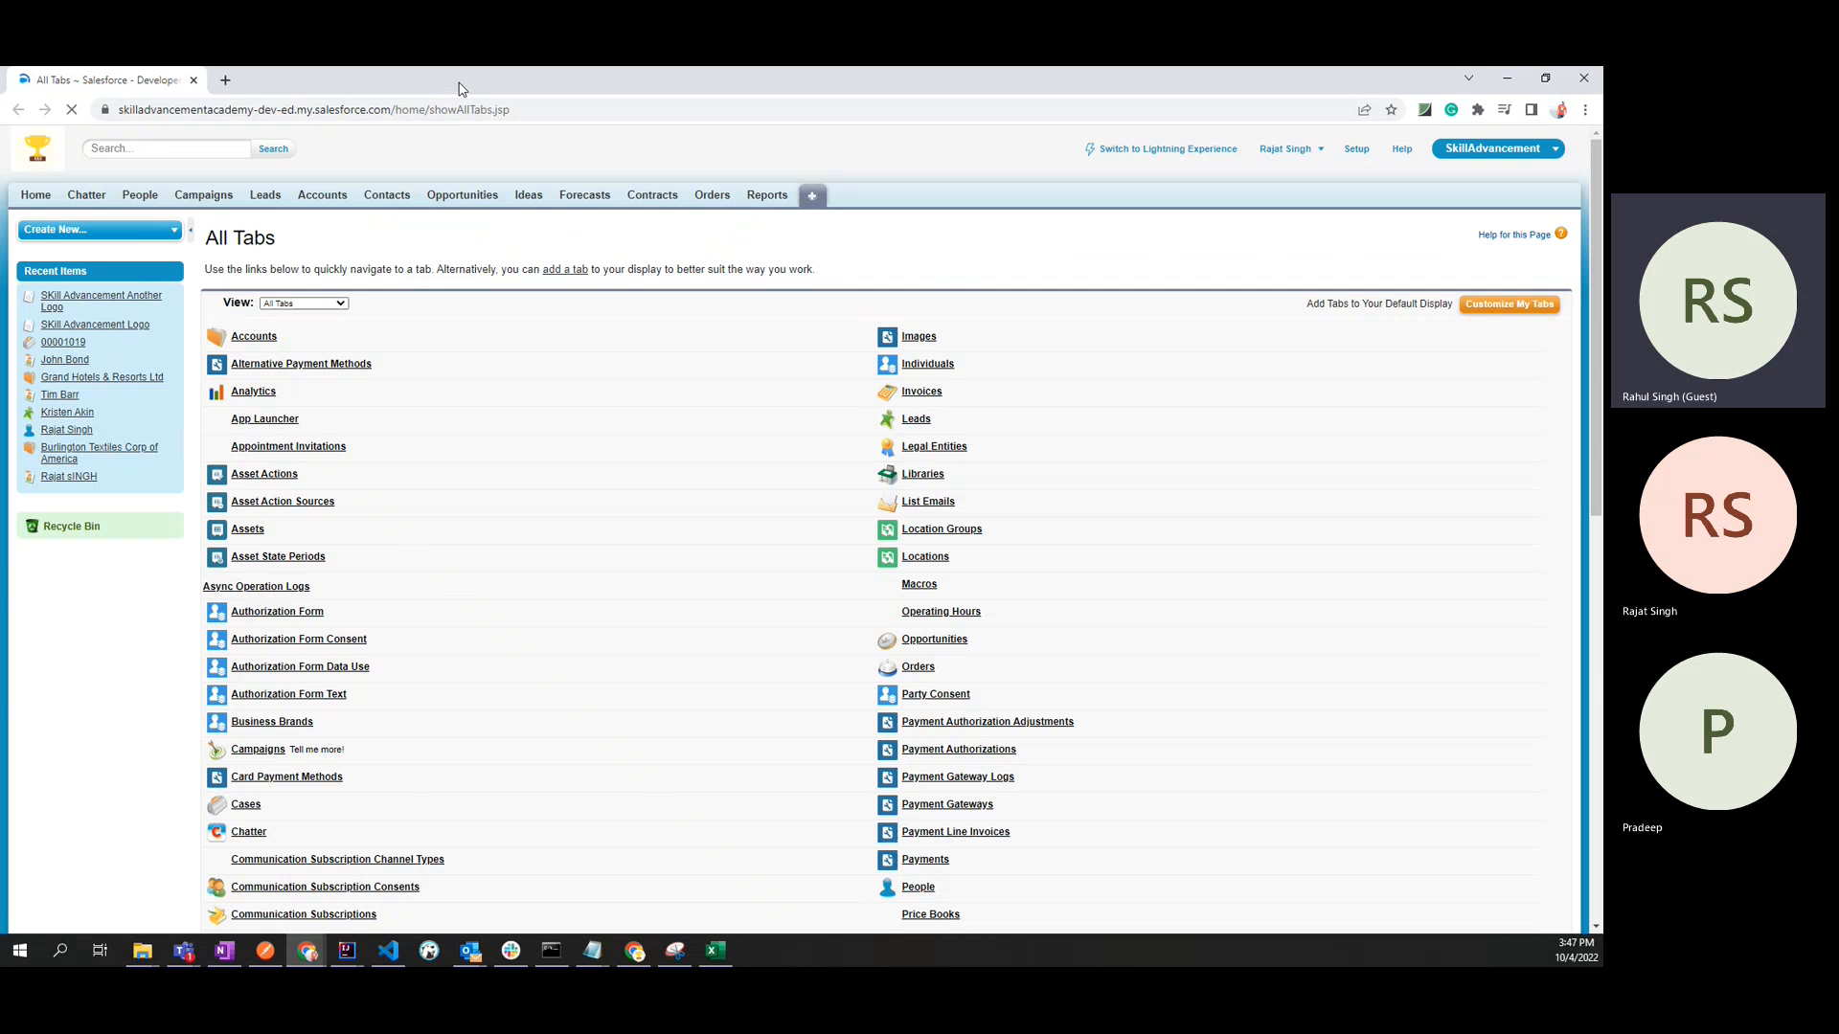
pyautogui.moveTo(459, 89); pyautogui.dragTo(797, 392)
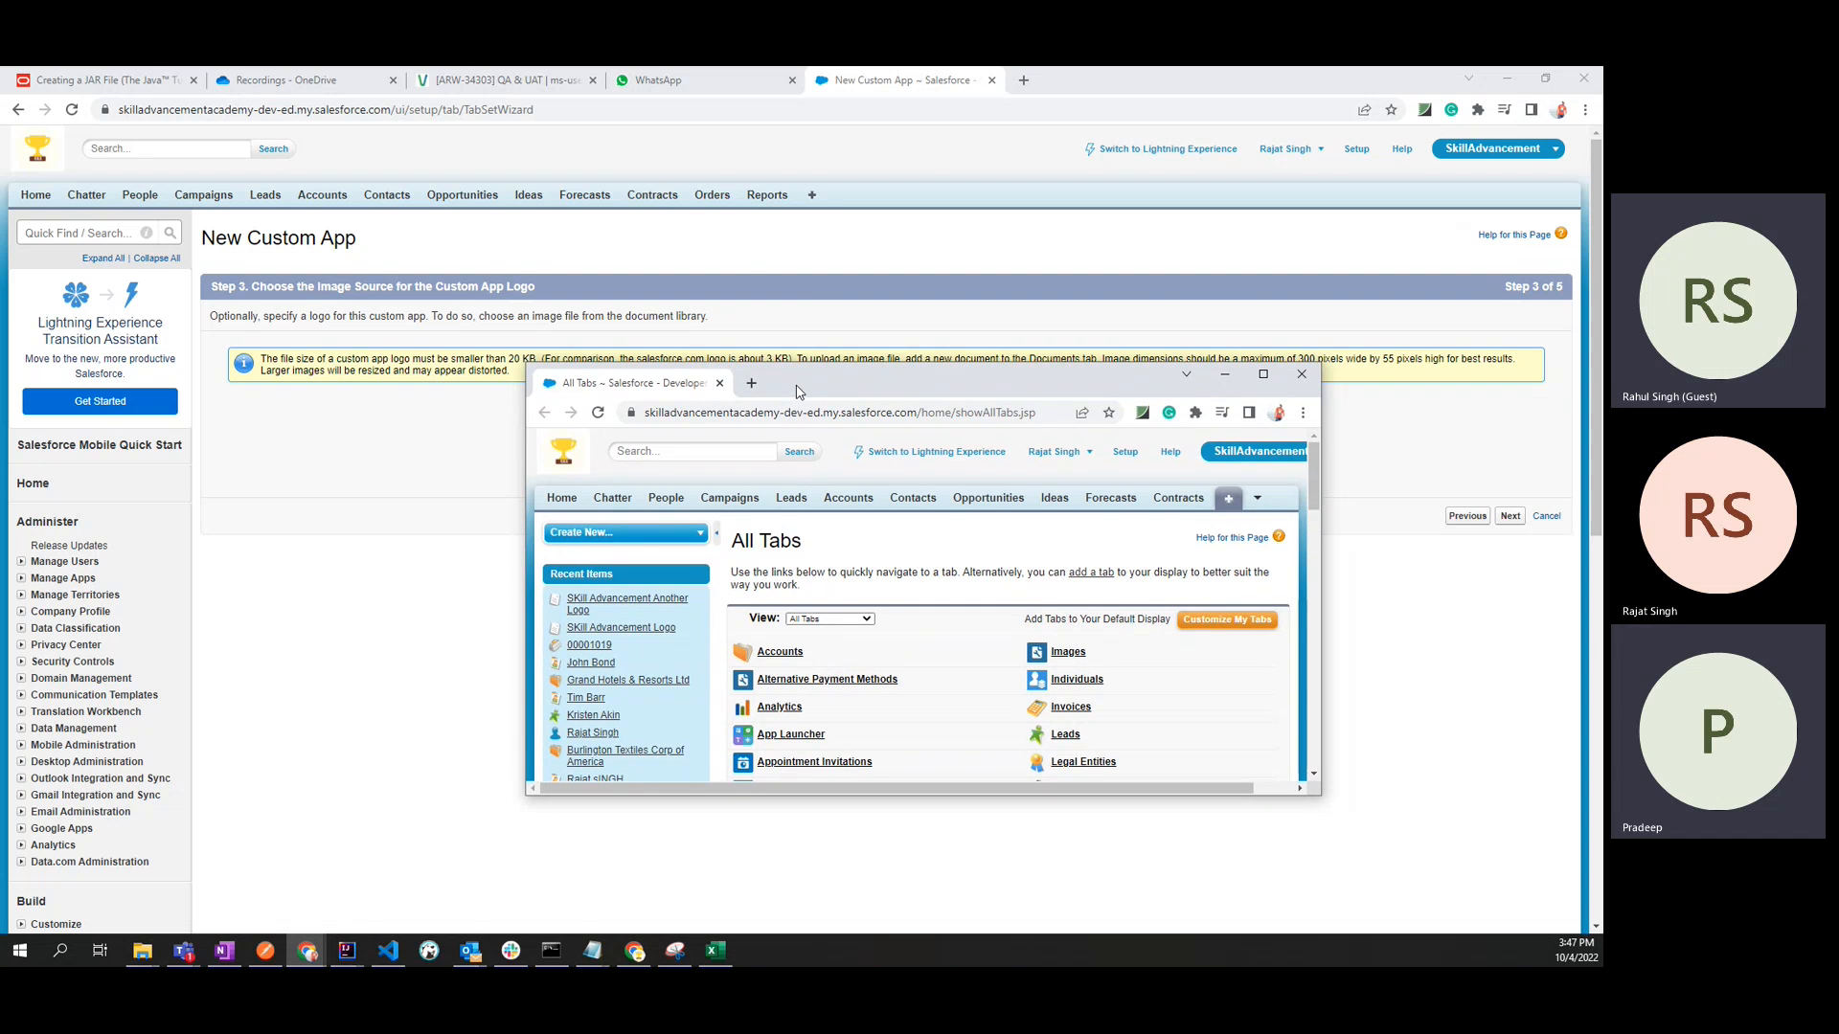
# Open the Documents page from the list of all tabs and enlarge its window over the wizard.
pyautogui.scroll(-5, 1084, 673)
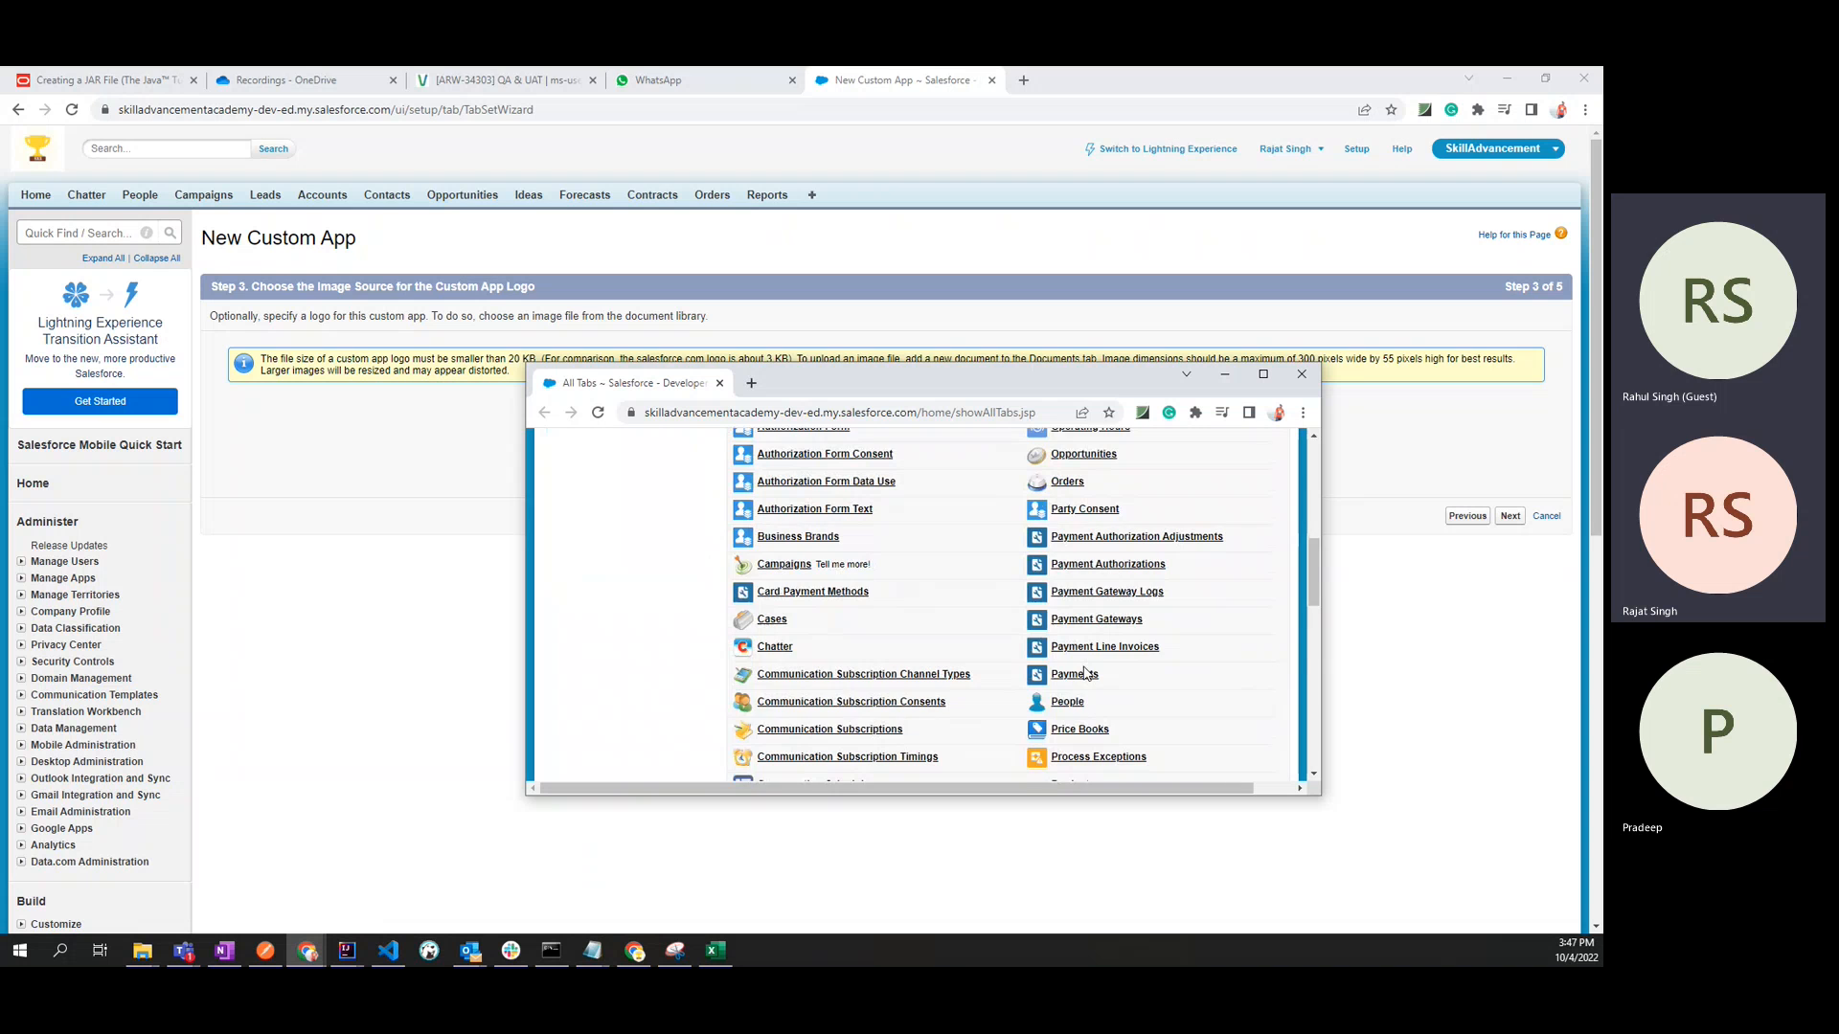
pyautogui.scroll(-4, 1085, 673)
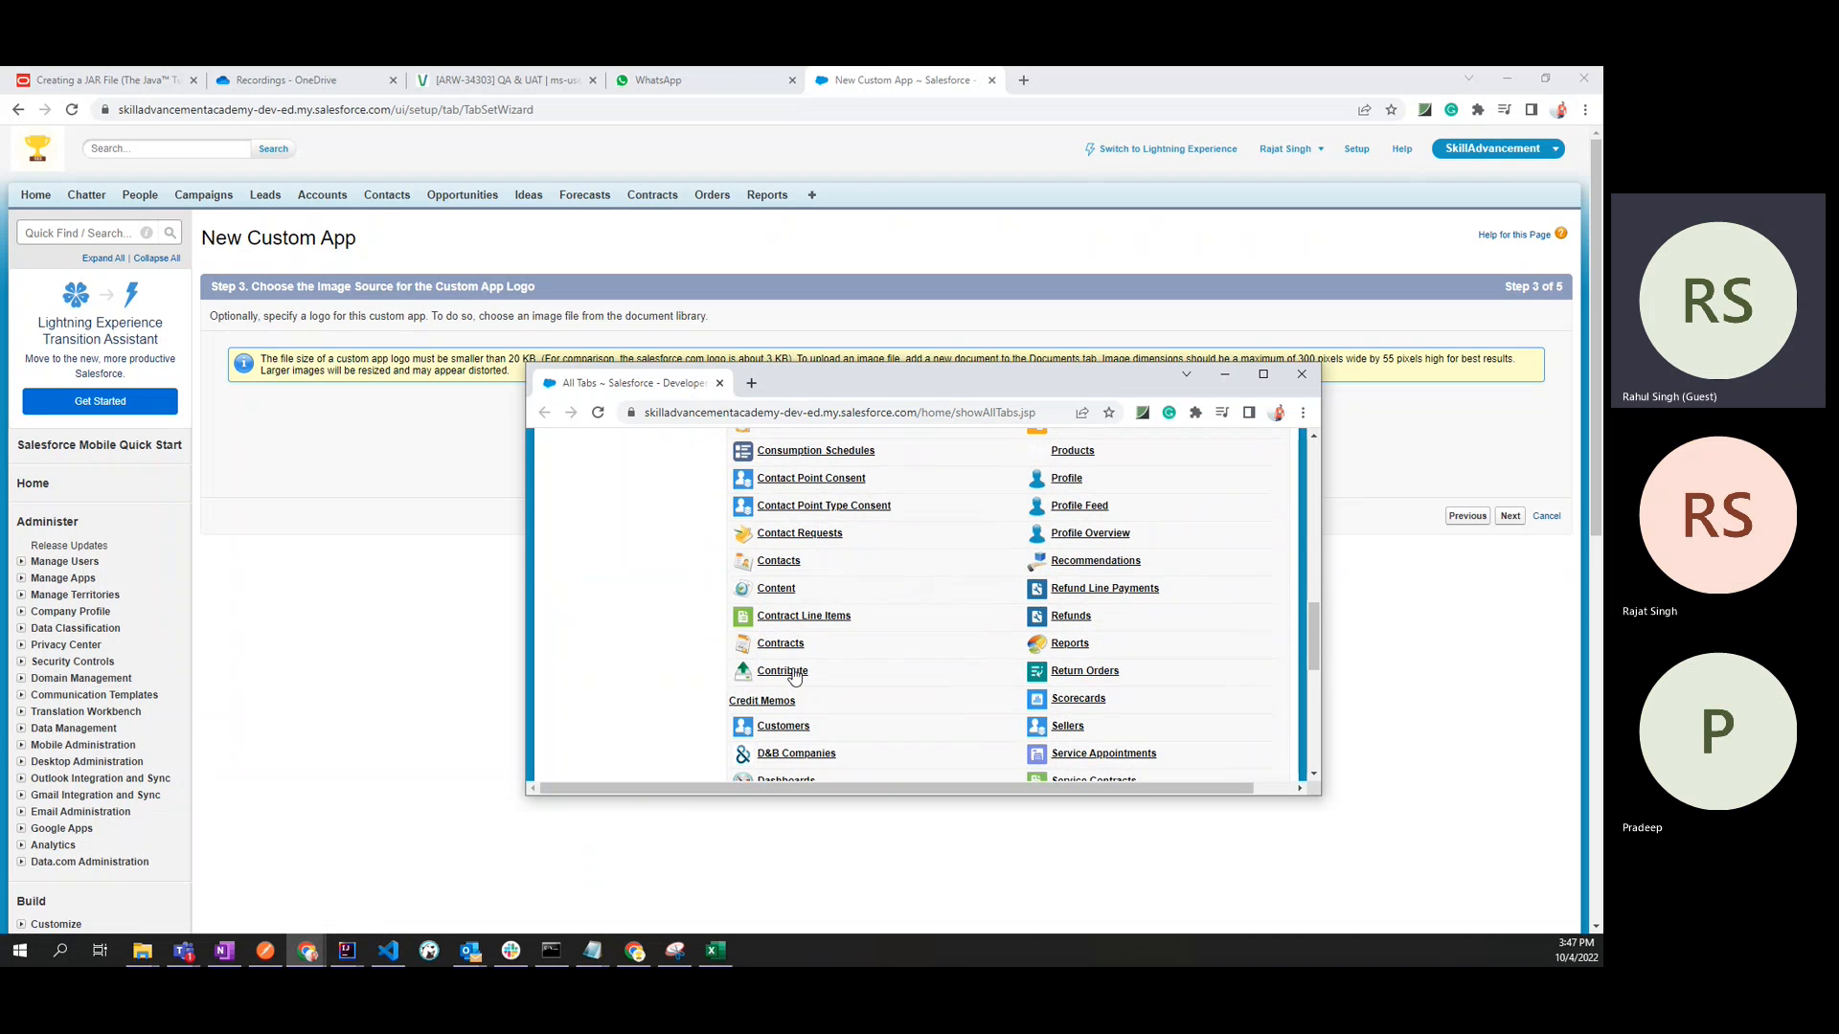
pyautogui.scroll(-3, 794, 677)
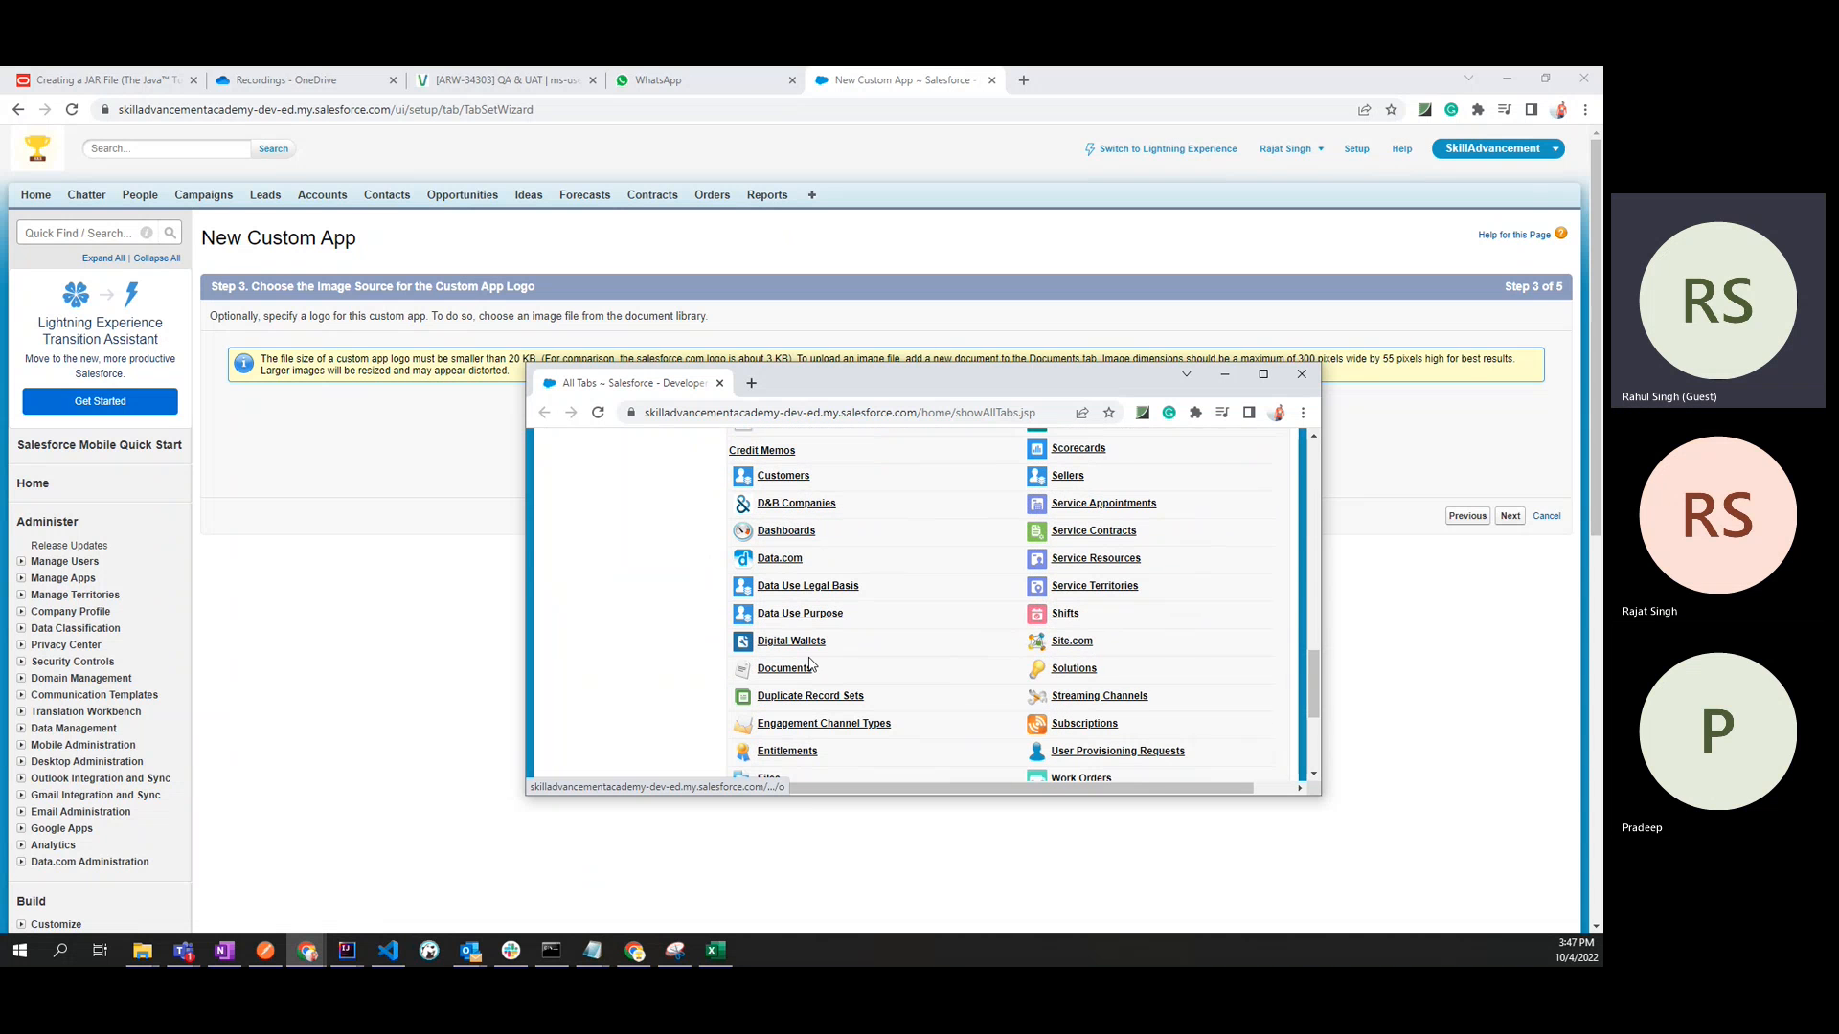
pyautogui.scroll(-3, 805, 661)
pyautogui.scroll(2, 780, 603)
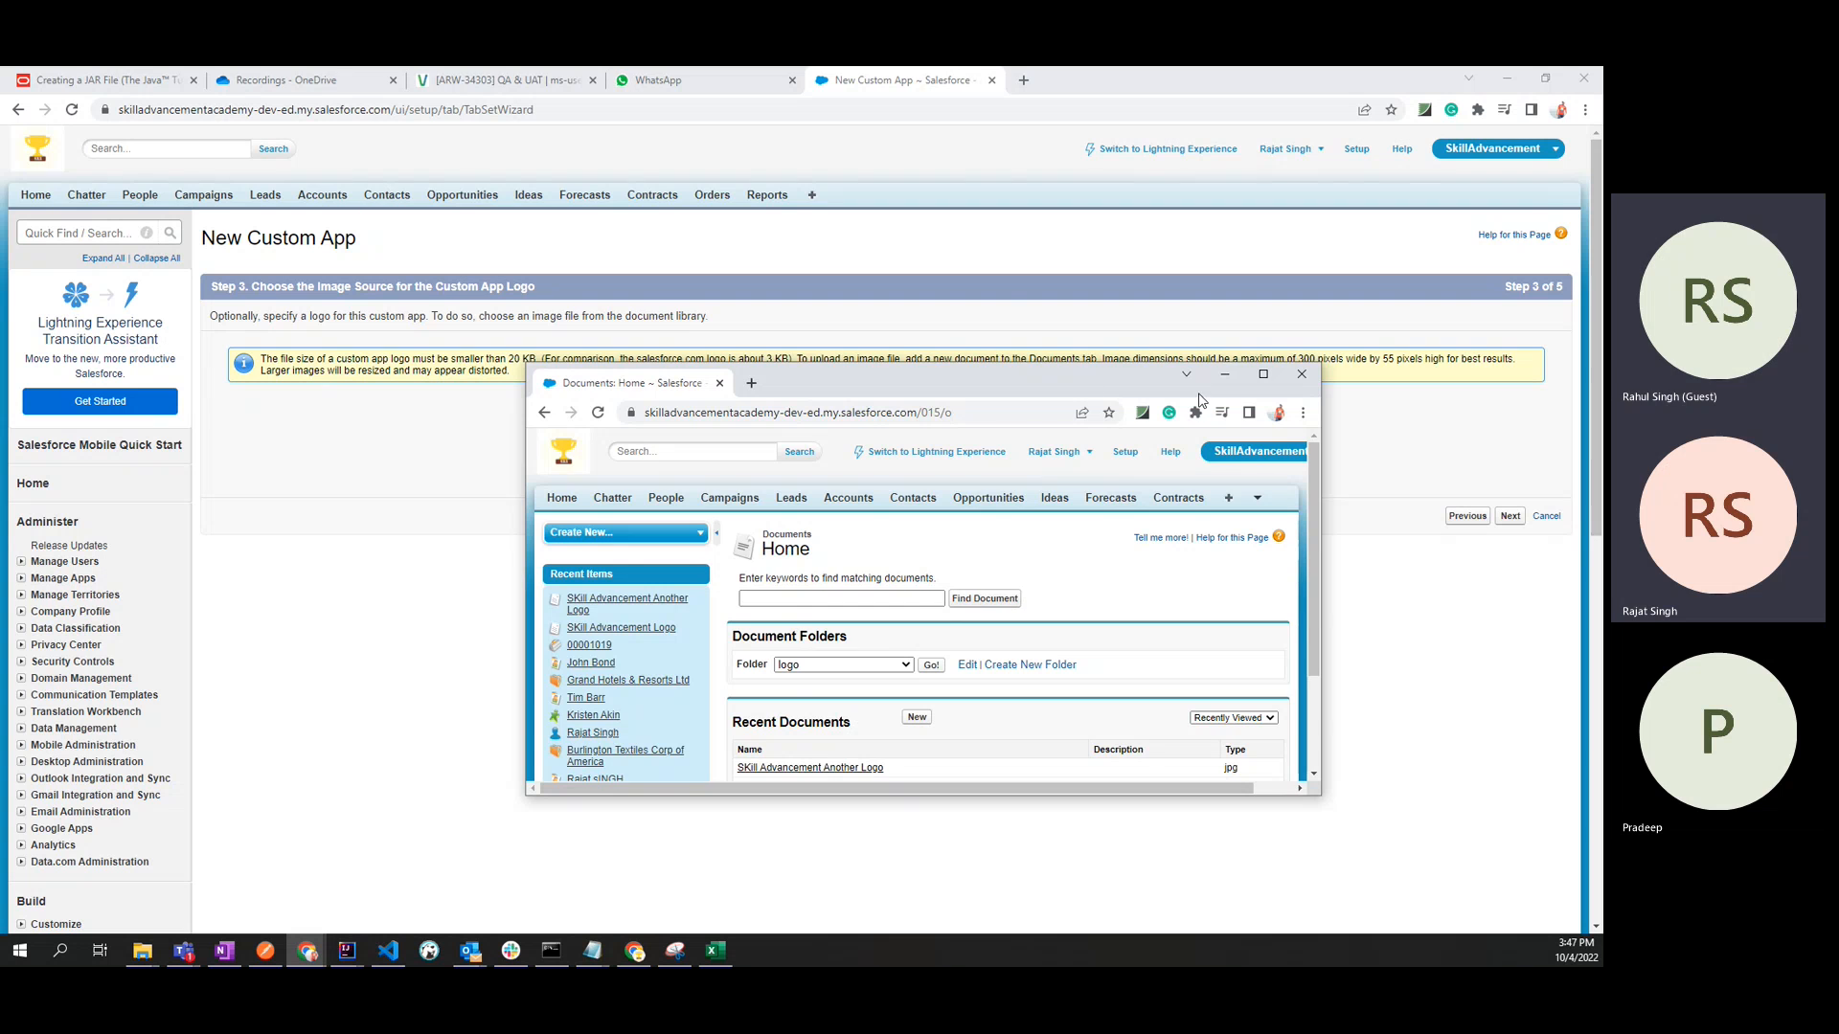
pyautogui.moveTo(1062, 385); pyautogui.dragTo(1053, 339)
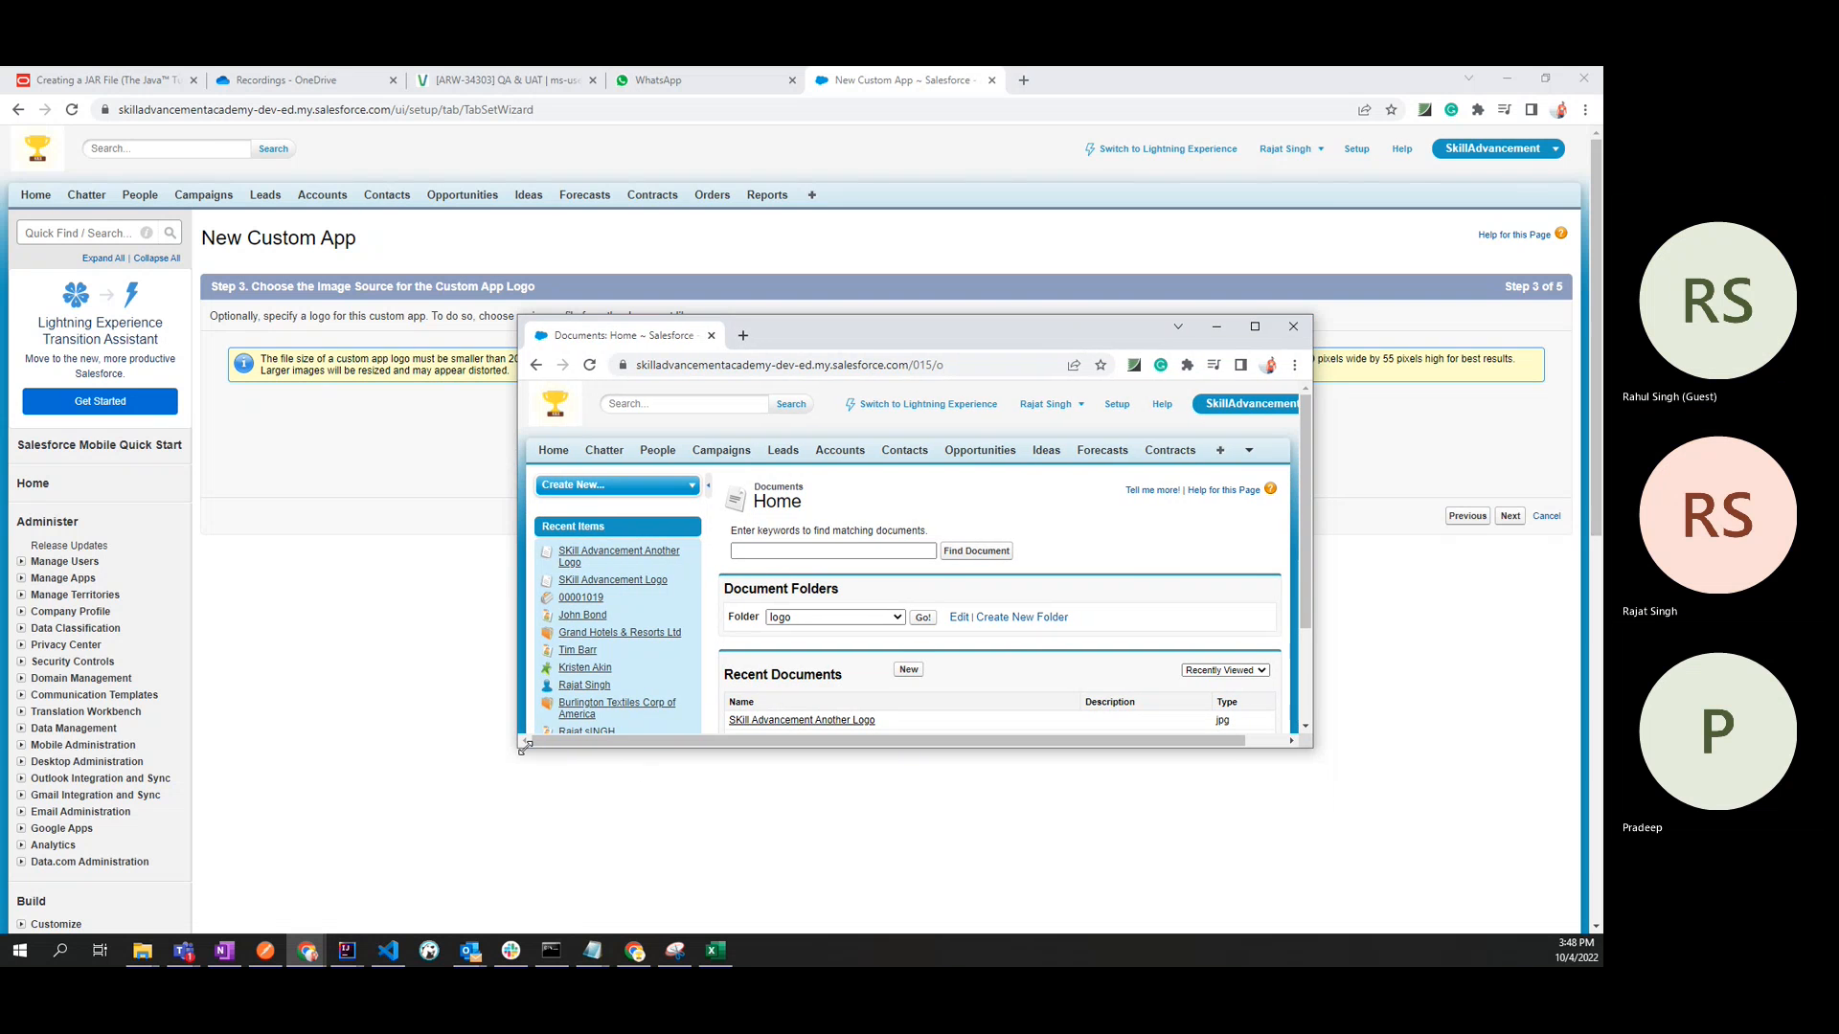
pyautogui.moveTo(520, 749); pyautogui.dragTo(477, 832)
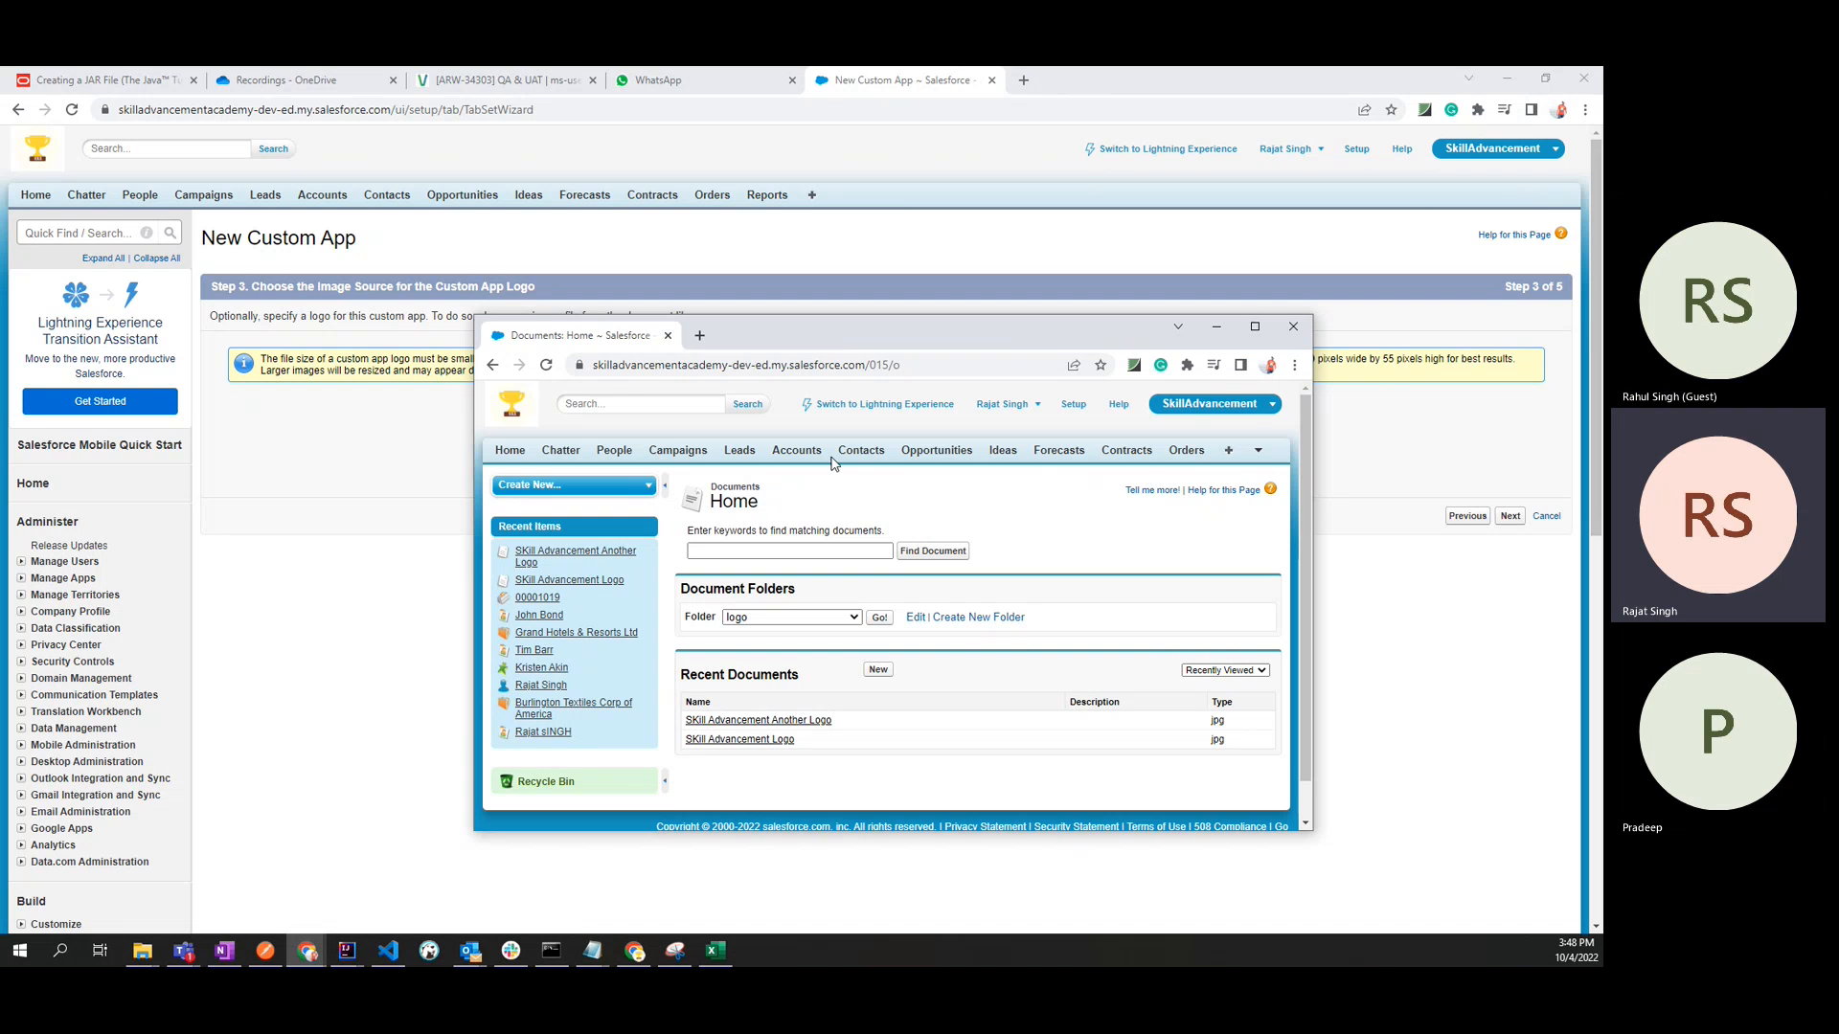
# Return to the list of all tabs and open the Documents page again.
pyautogui.click(492, 365)
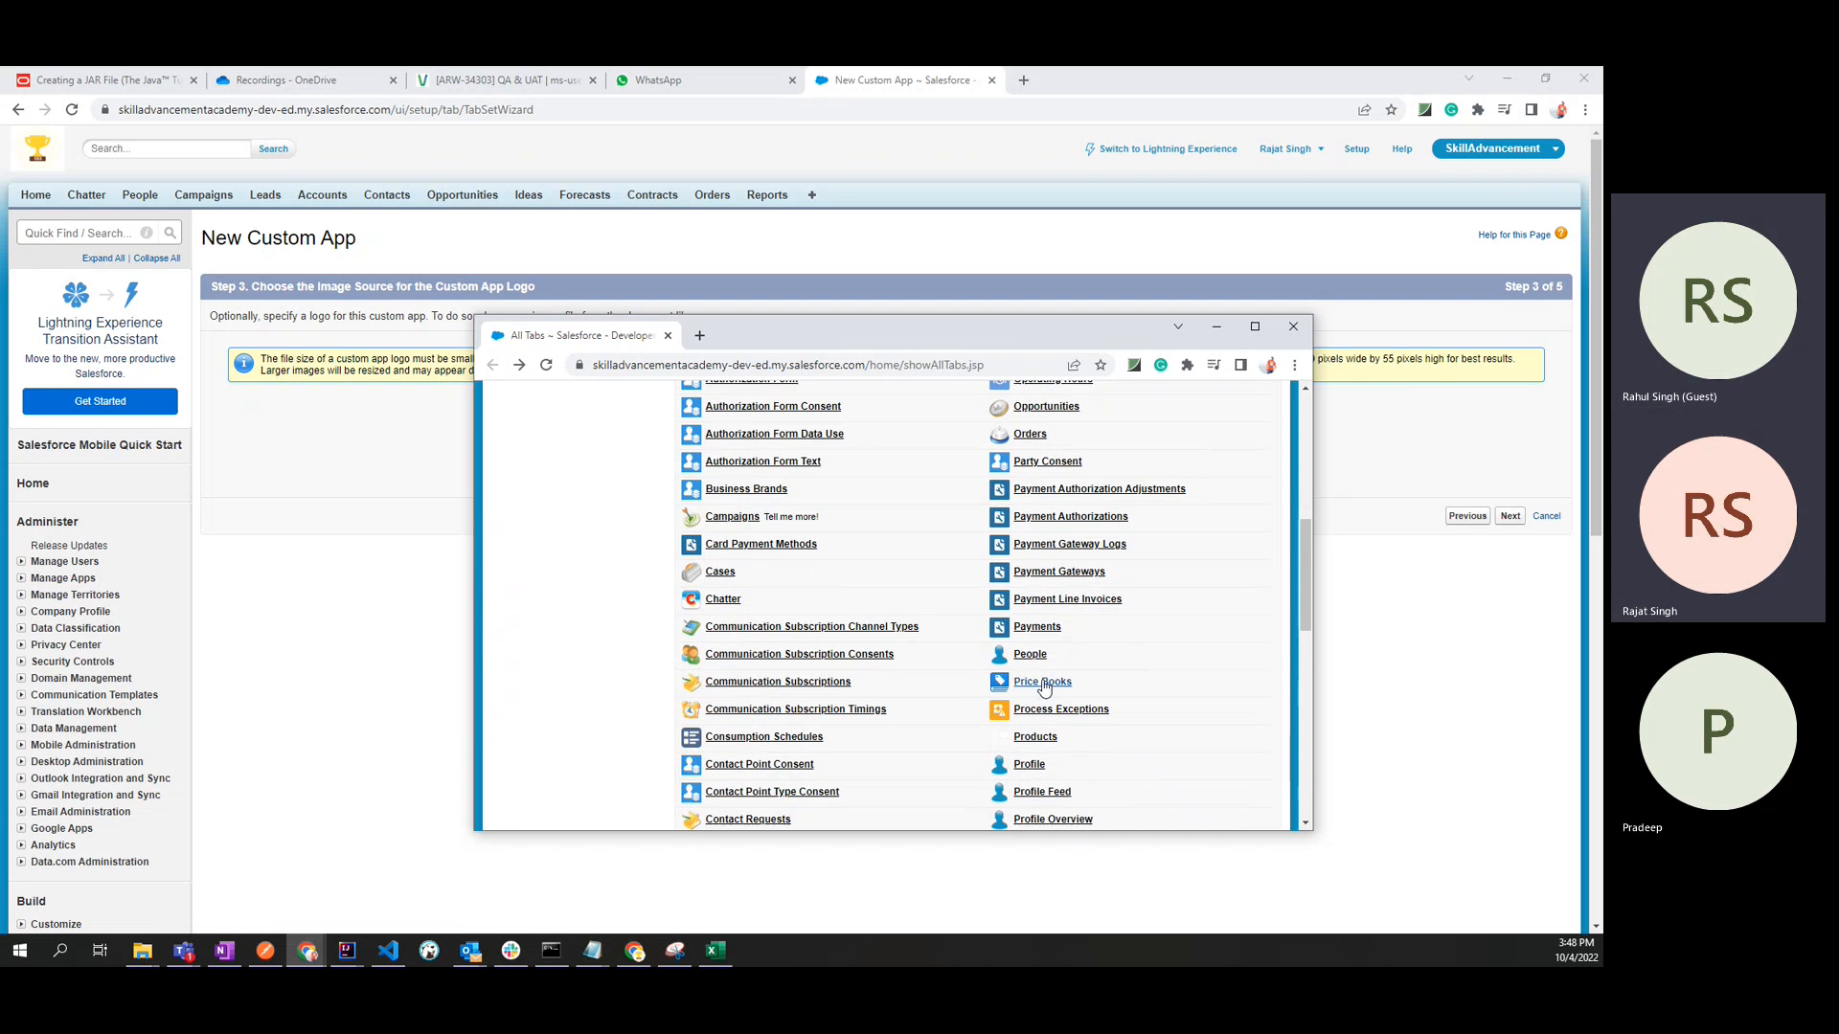
pyautogui.scroll(6, 853, 660)
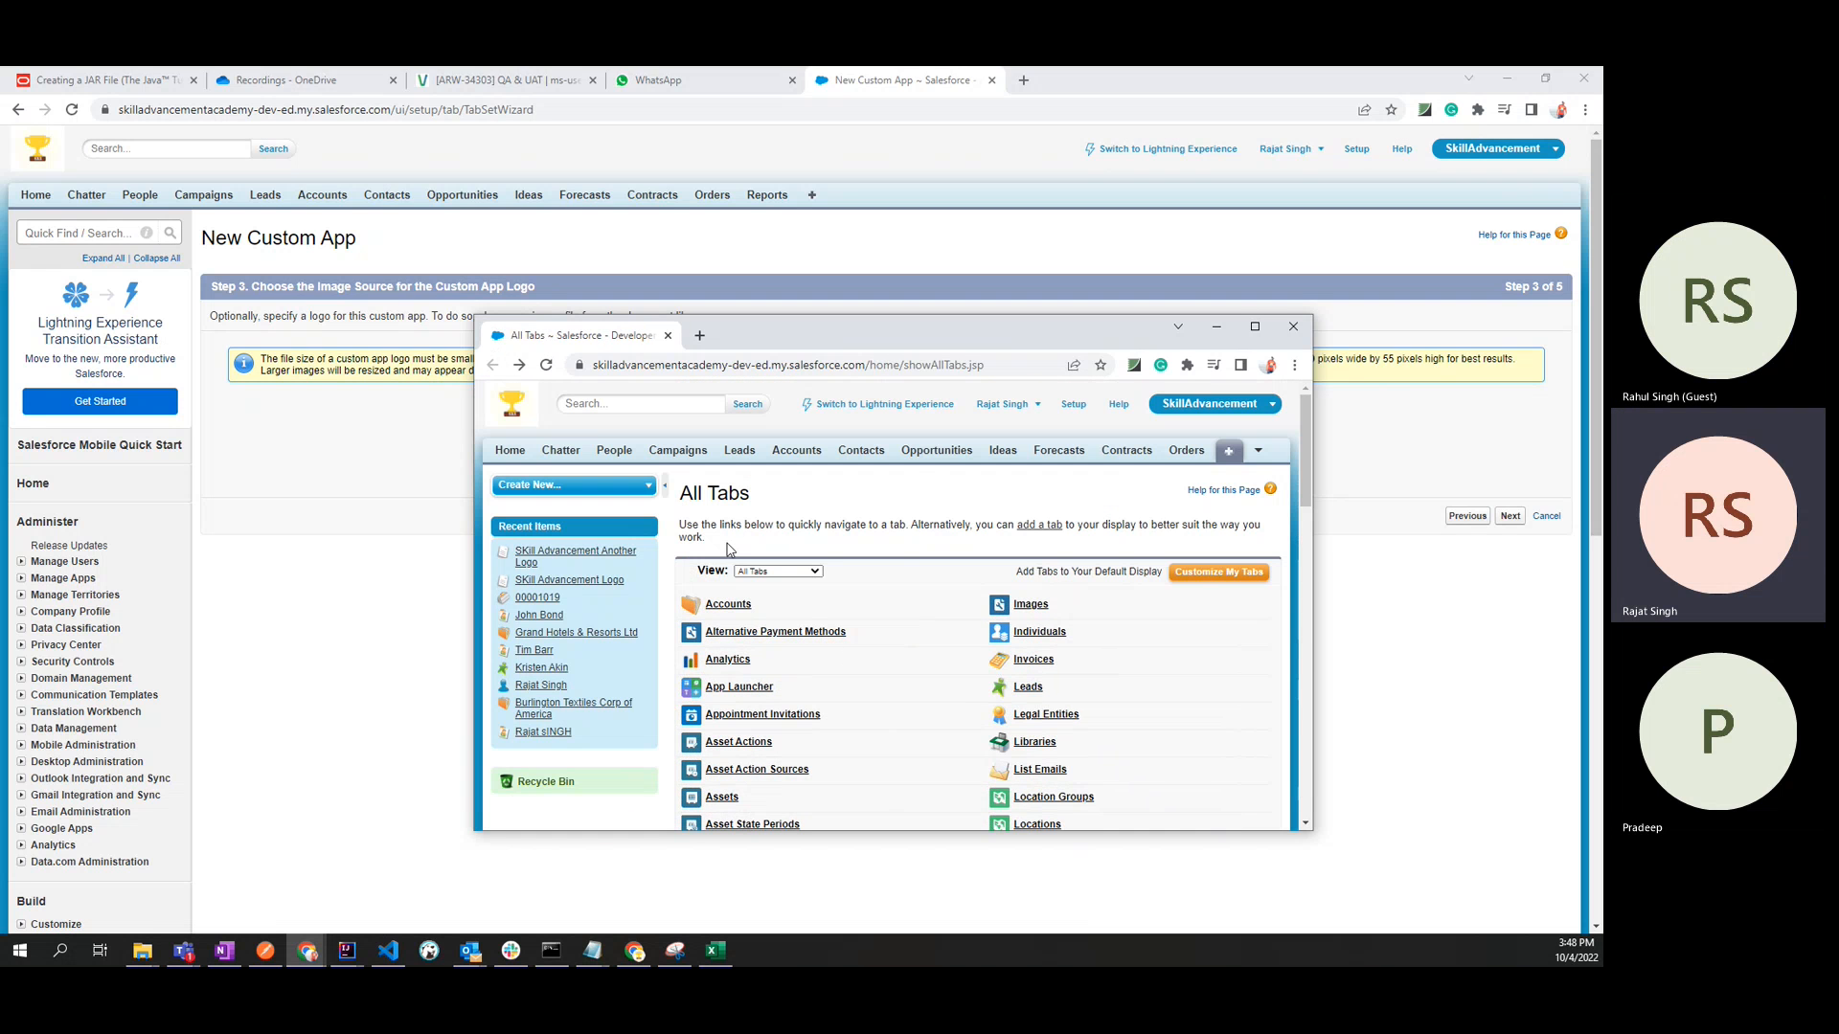
pyautogui.scroll(-10, 1042, 761)
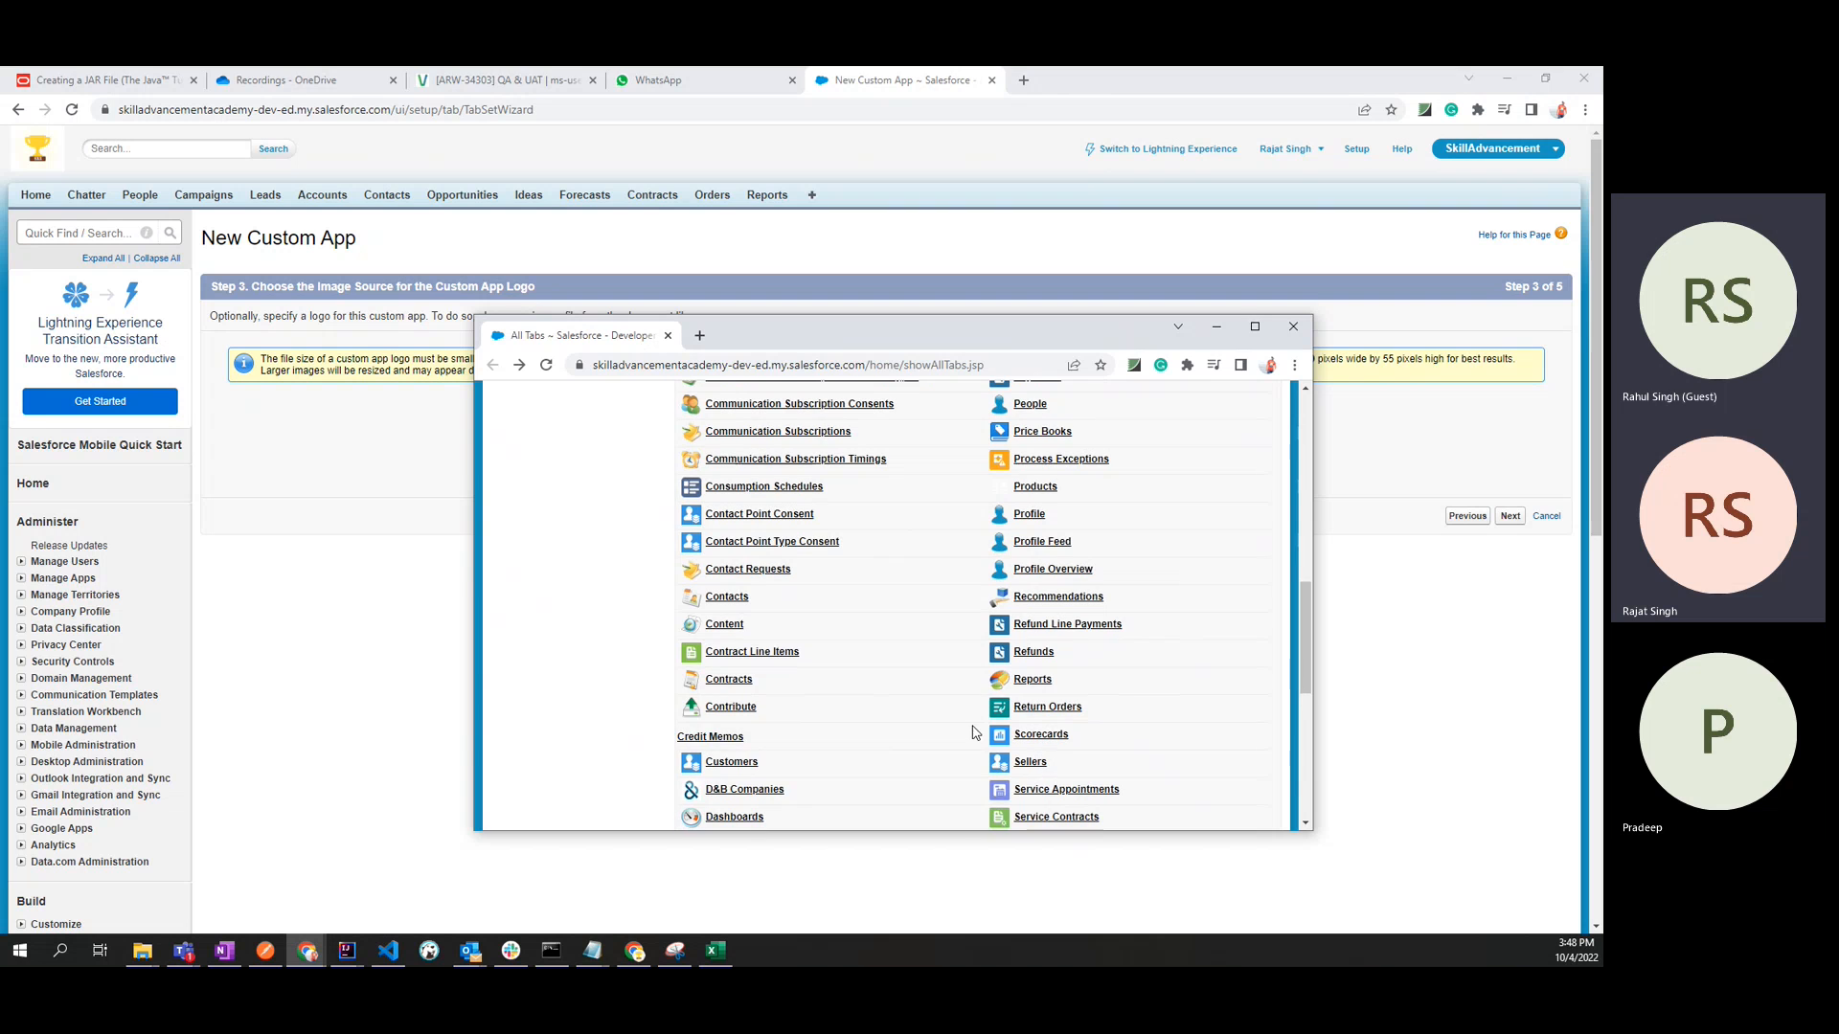
pyautogui.scroll(-5, 751, 757)
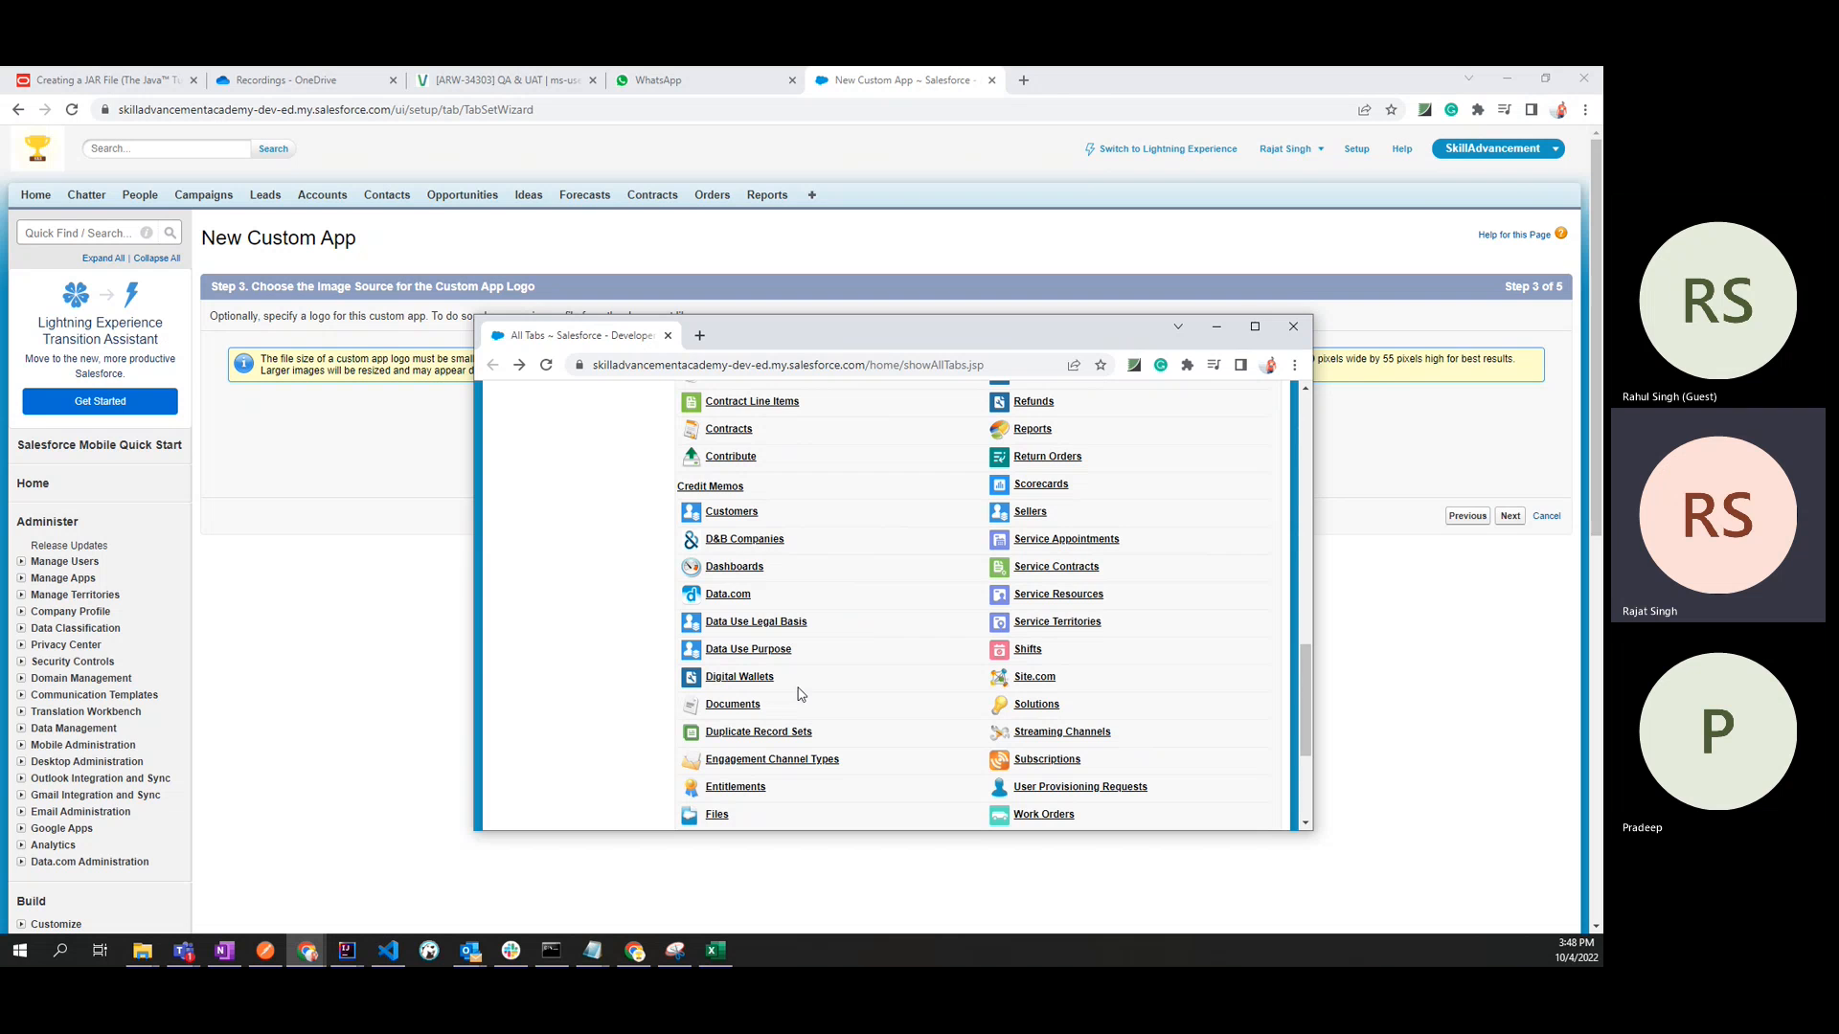
pyautogui.scroll(-2, 823, 555)
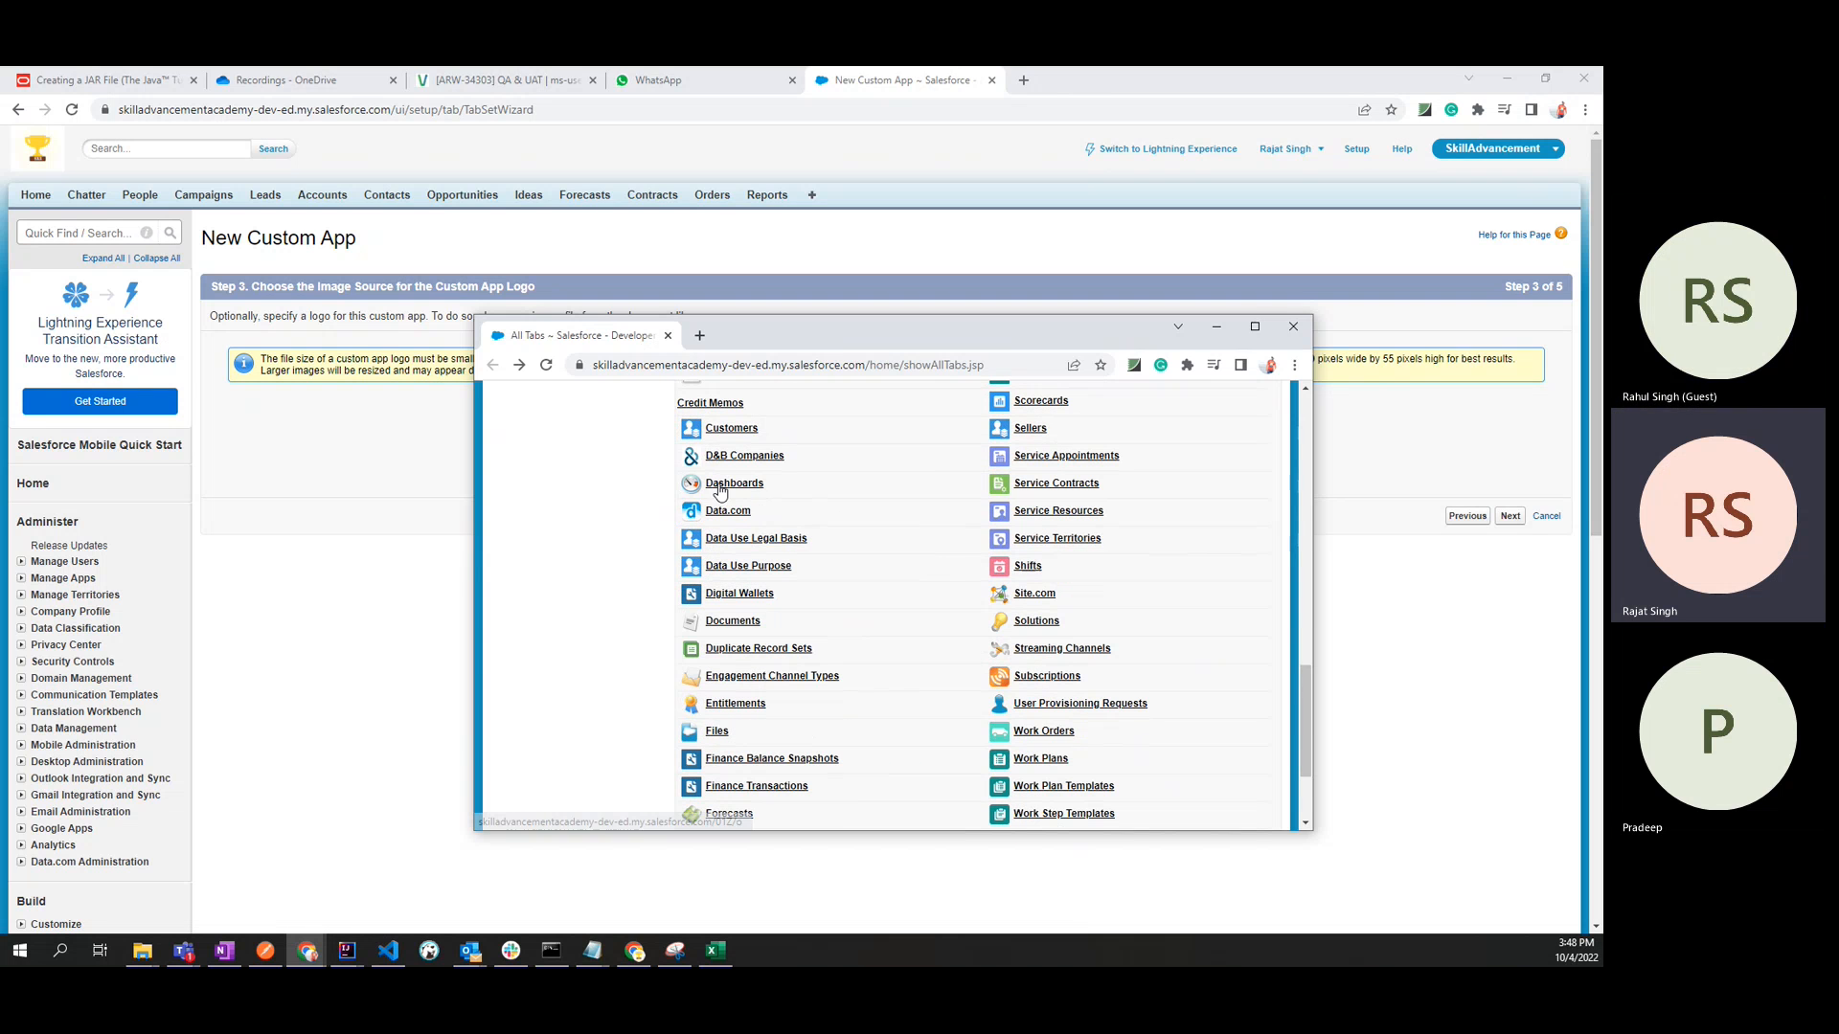
pyautogui.click(733, 622)
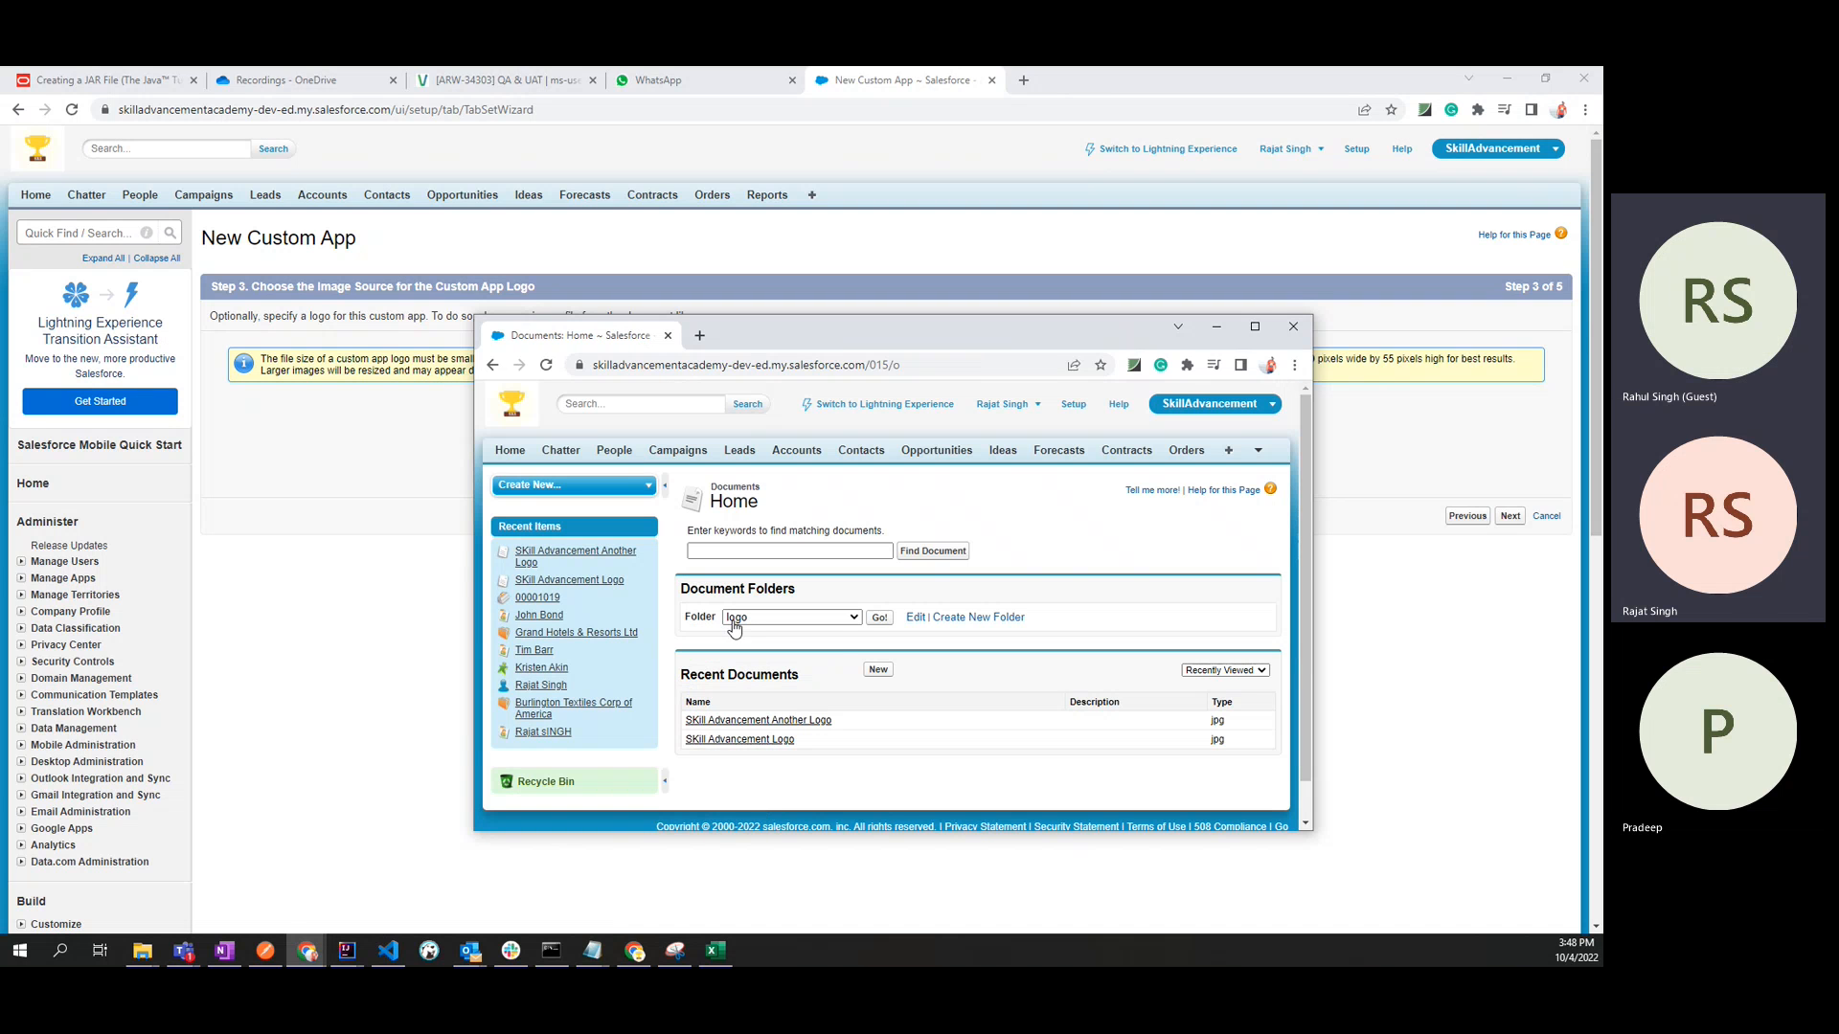
# View the contents of the My Personal Documents folder and check which other document folders can be chosen.
pyautogui.click(734, 622)
pyautogui.click(739, 638)
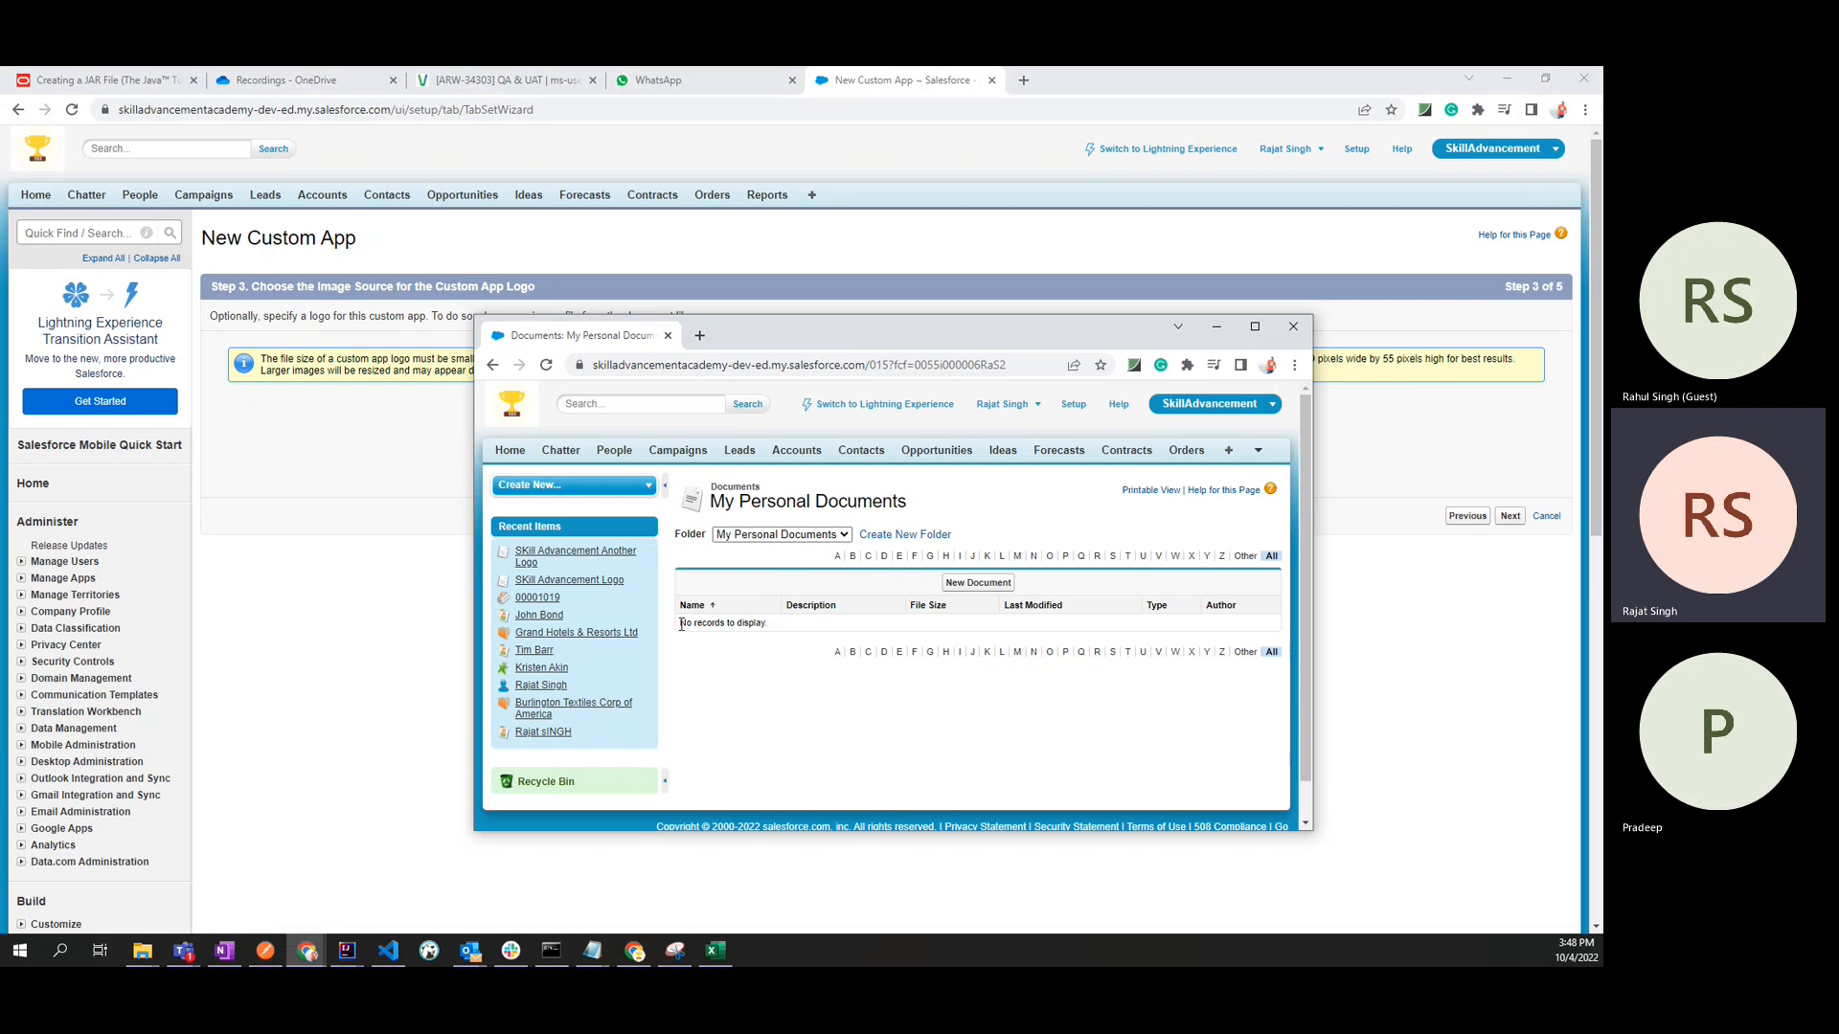
pyautogui.moveTo(682, 625); pyautogui.dragTo(767, 629)
pyautogui.click(754, 678)
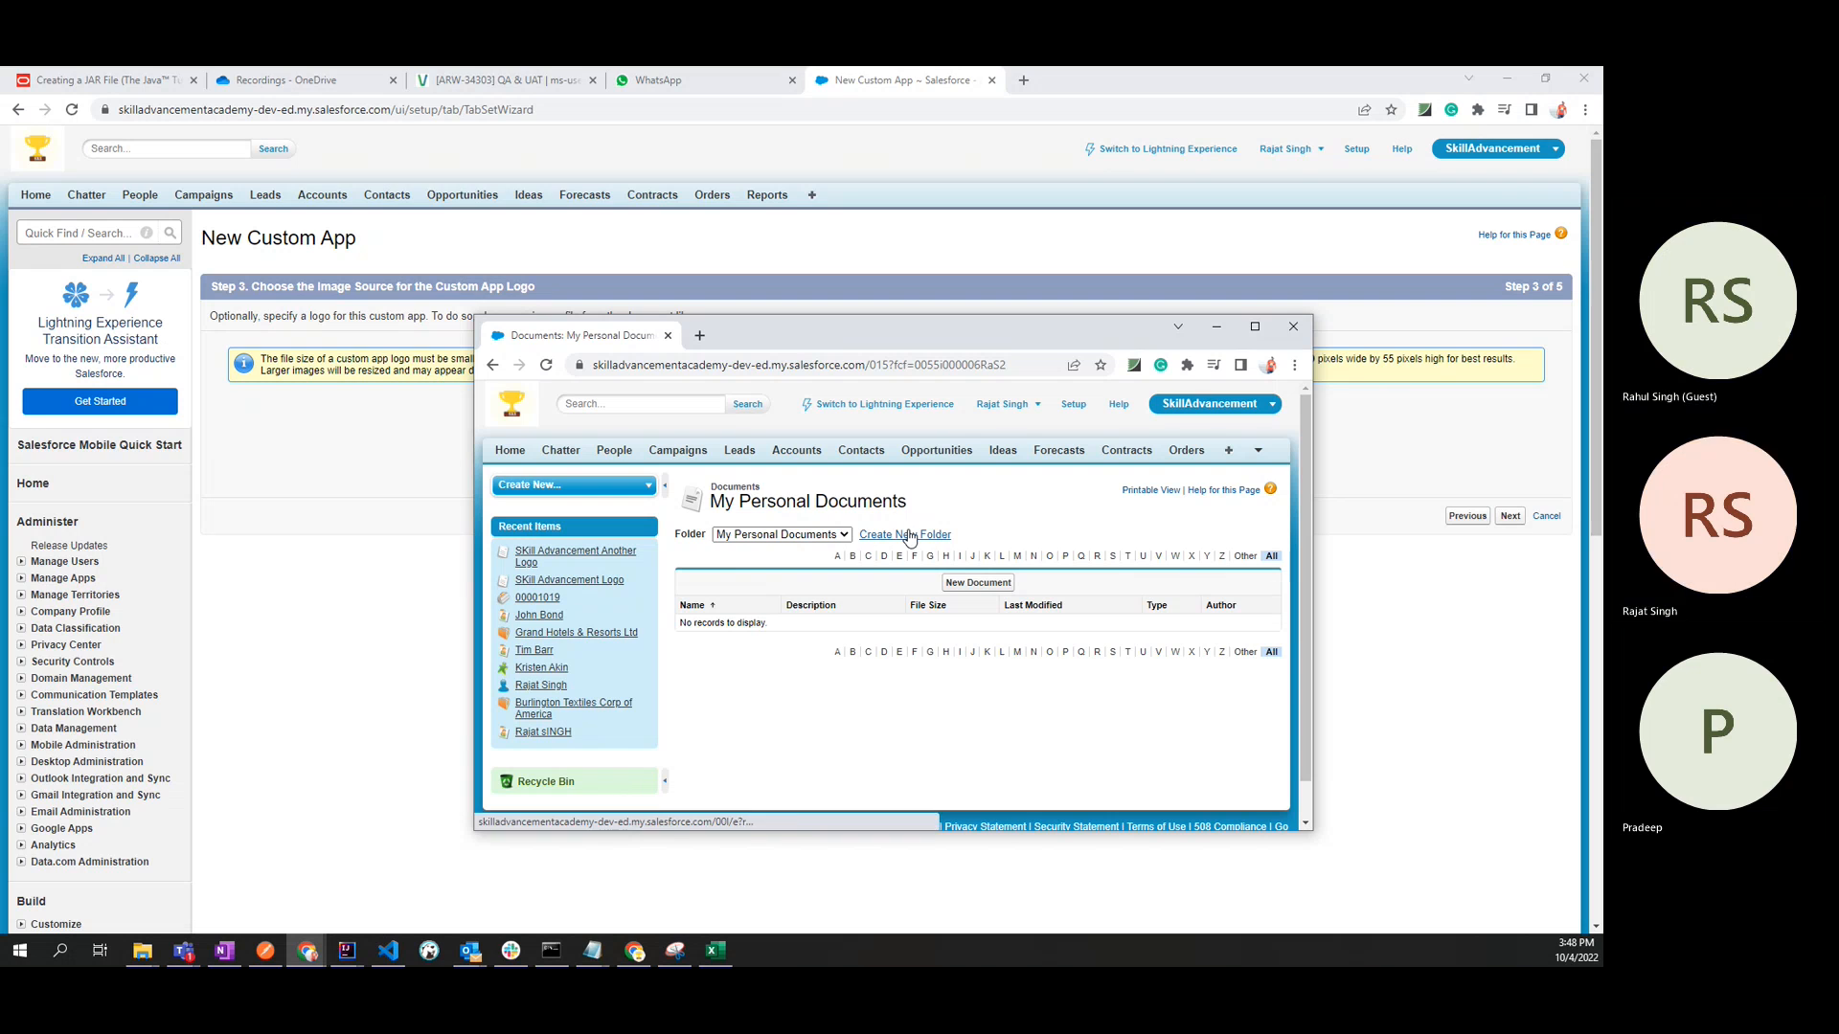
pyautogui.click(774, 535)
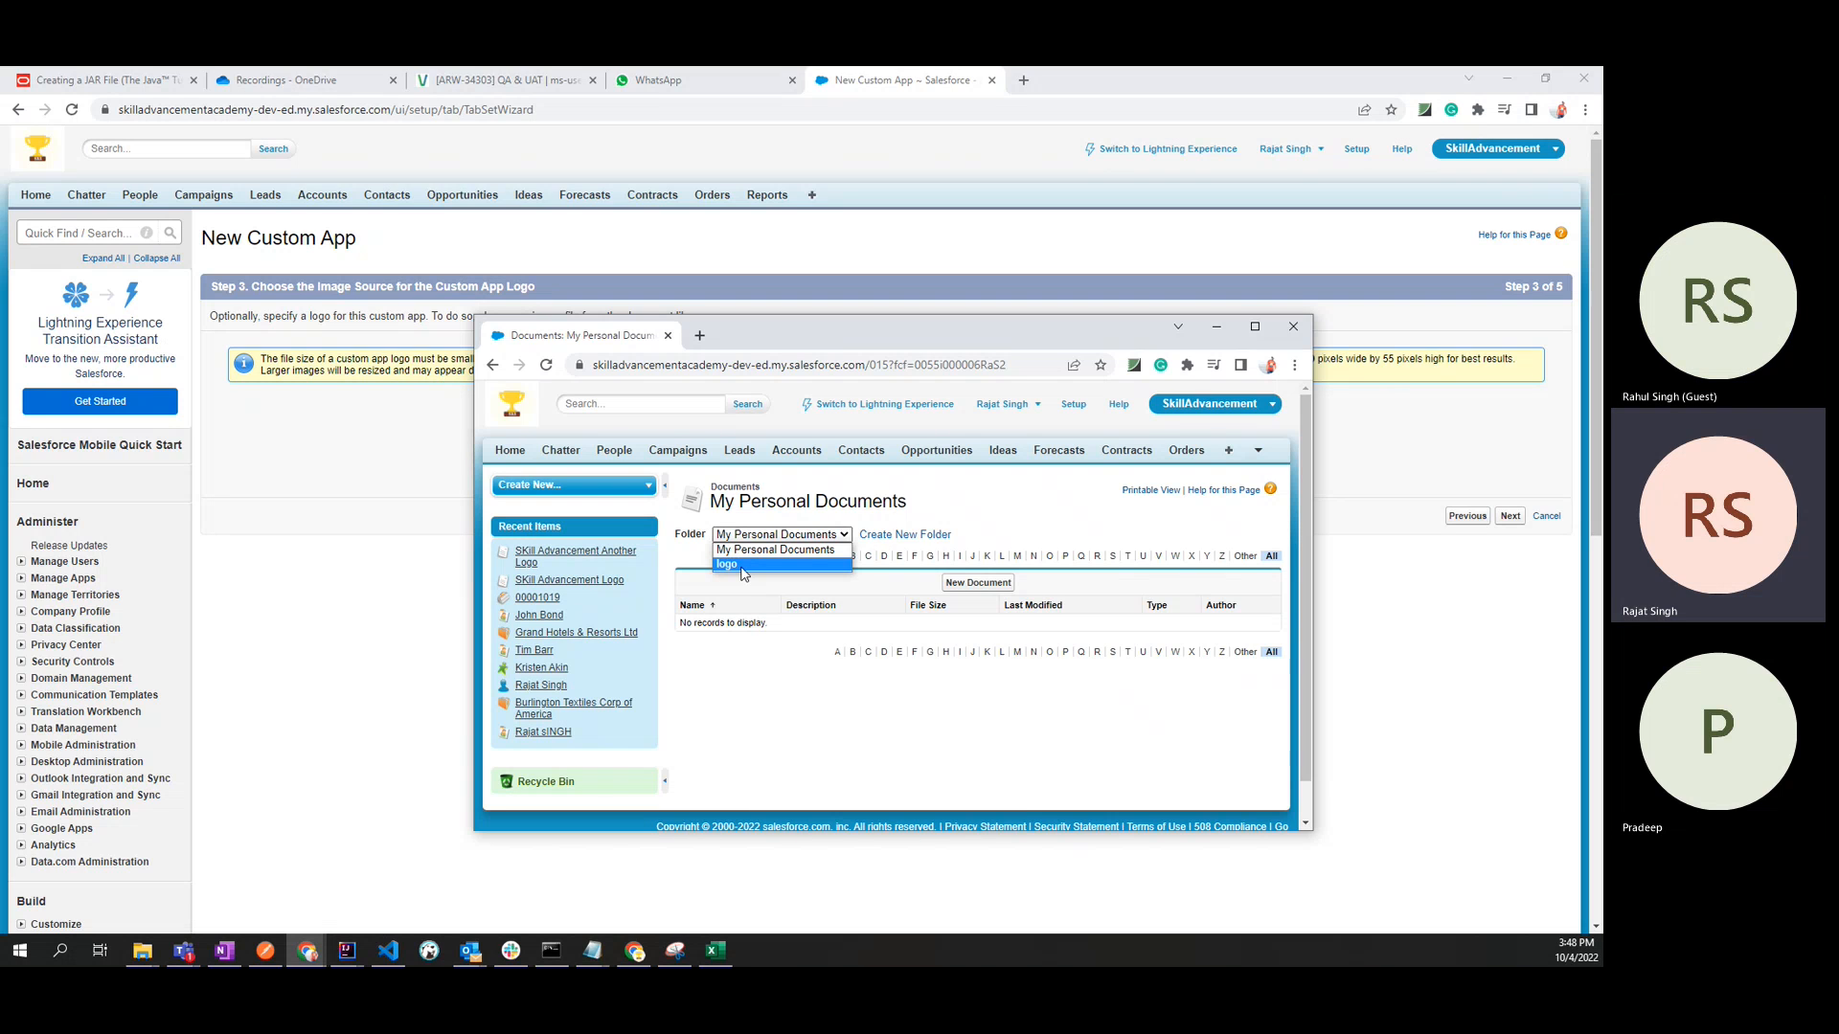
pyautogui.click(702, 554)
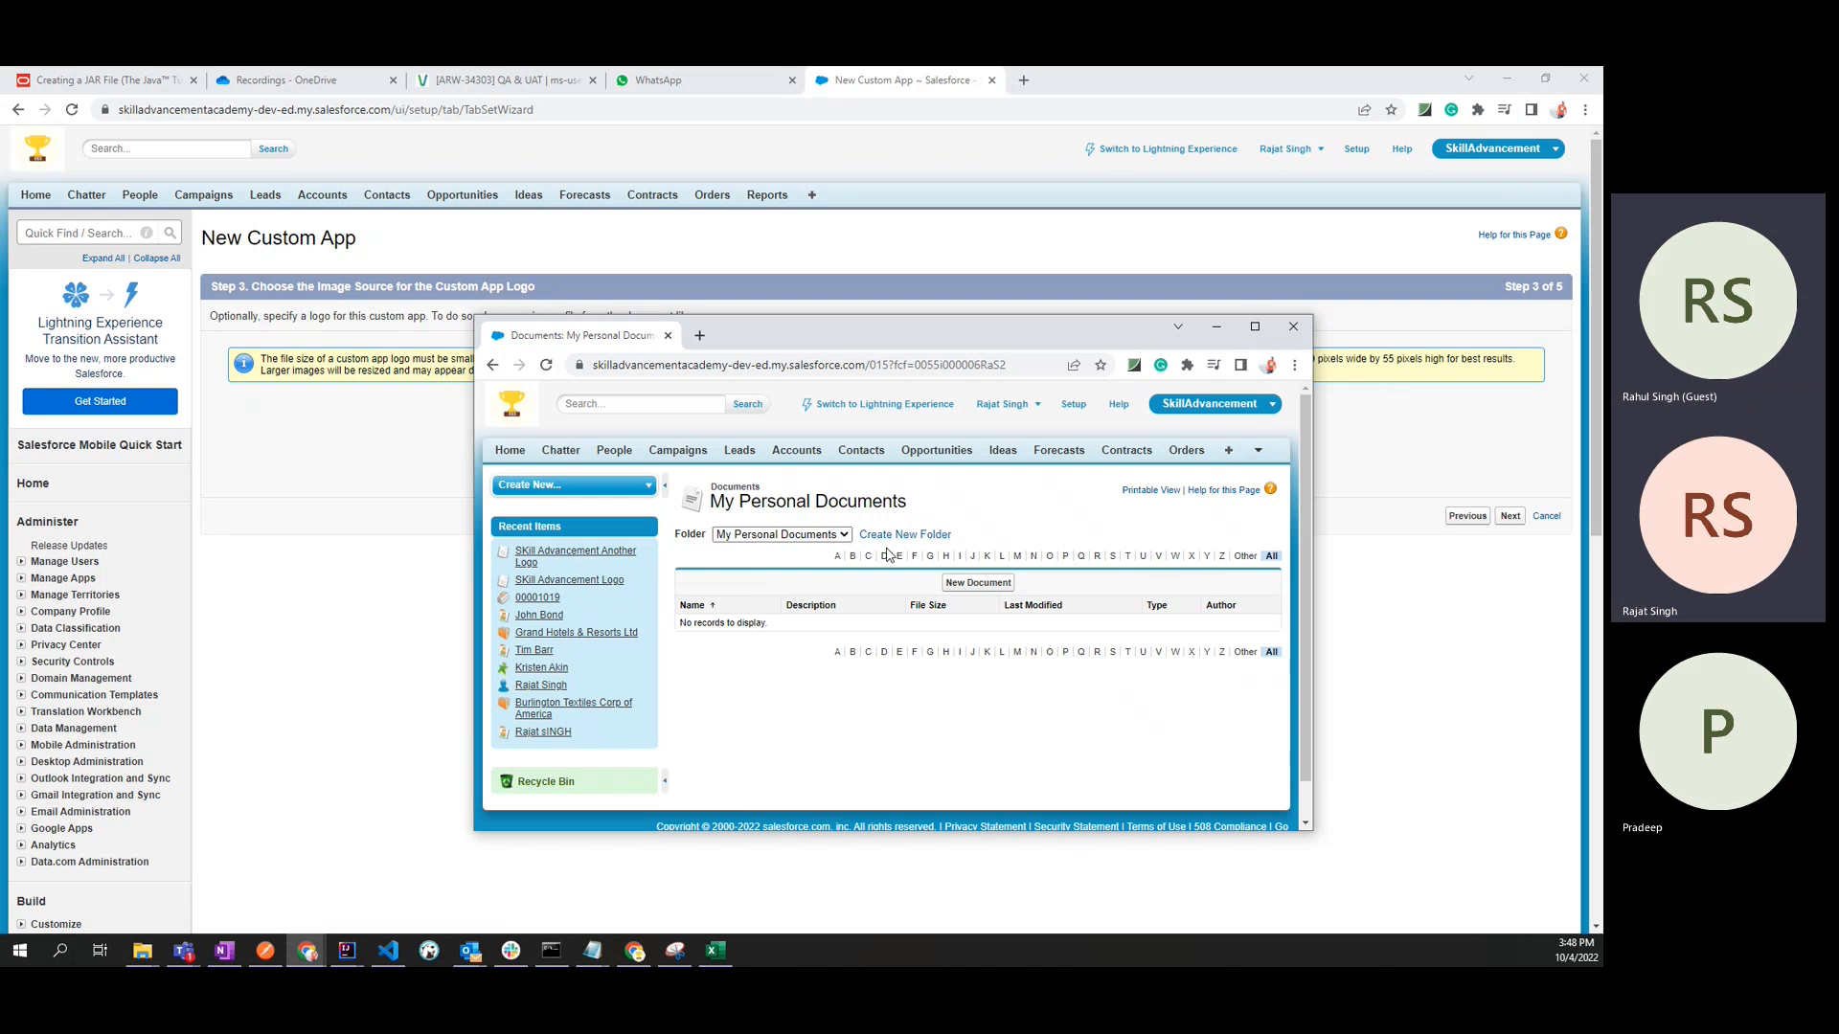
# Start a new document folder from My Personal Documents and look over its Folder Edit form.
pyautogui.click(898, 536)
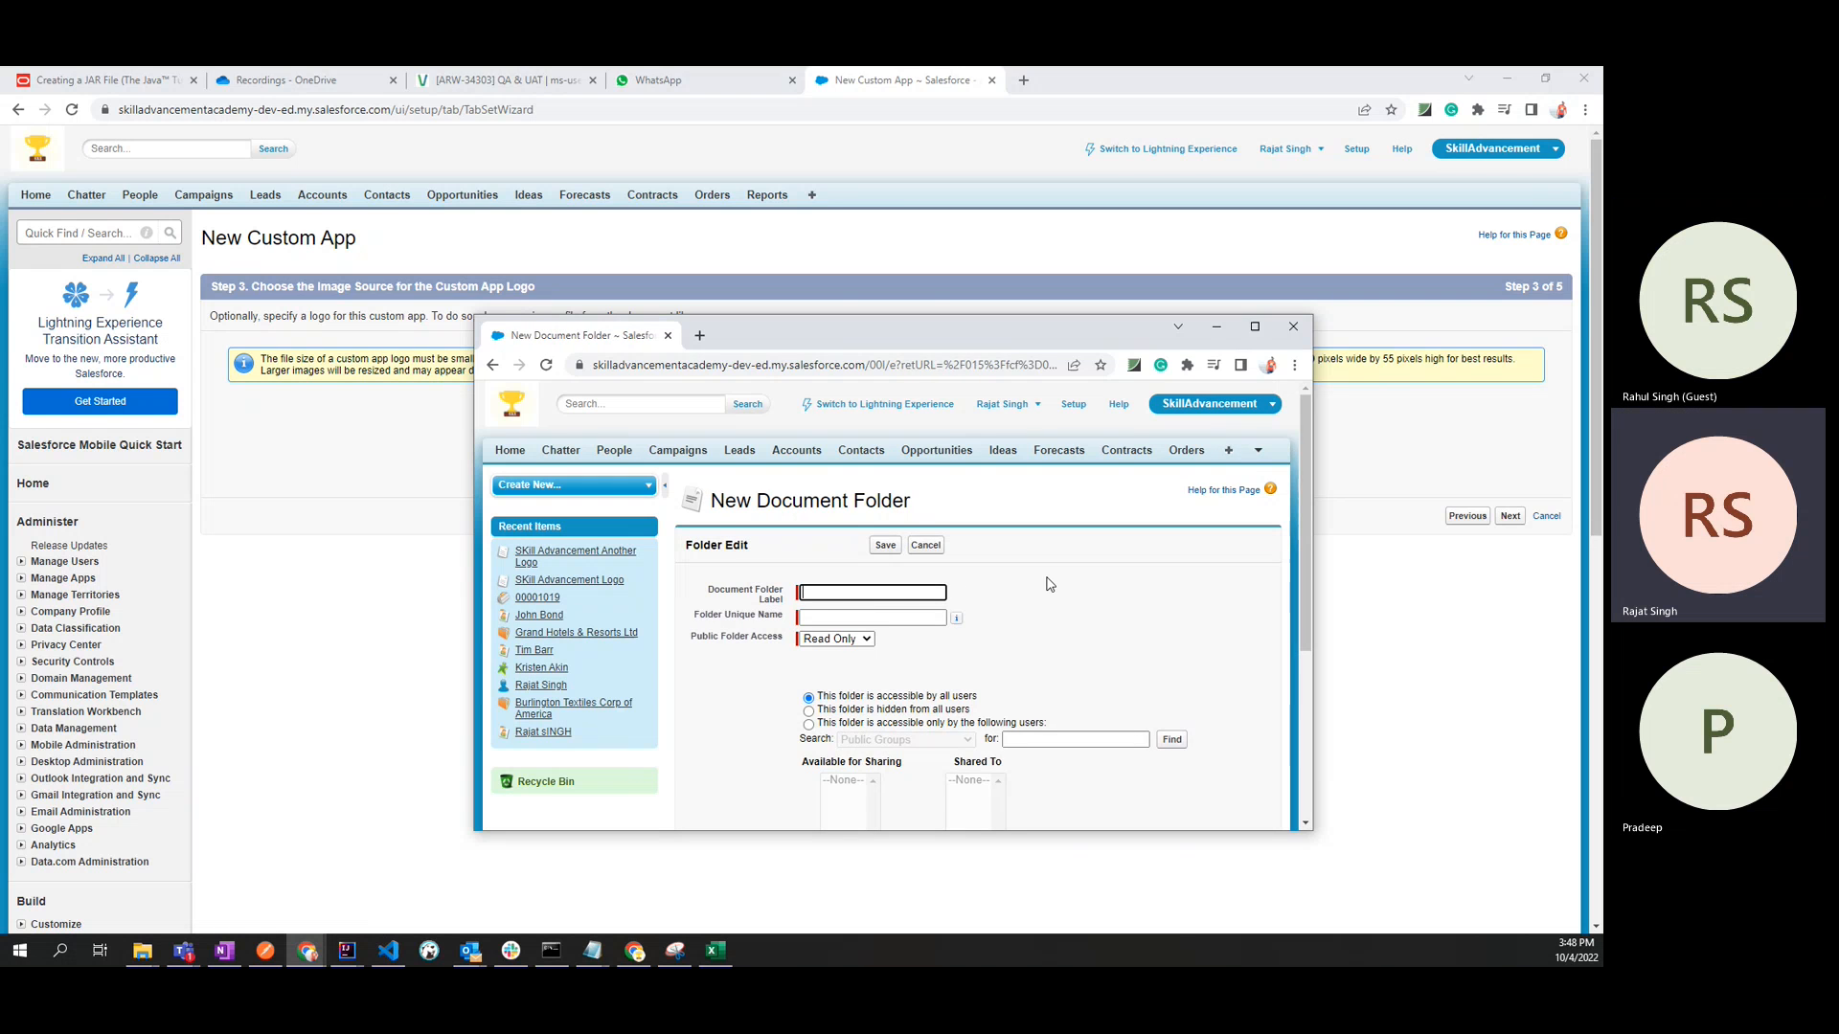
pyautogui.scroll(-2, 1049, 584)
pyautogui.scroll(2, 738, 561)
pyautogui.moveTo(712, 505); pyautogui.dragTo(919, 506)
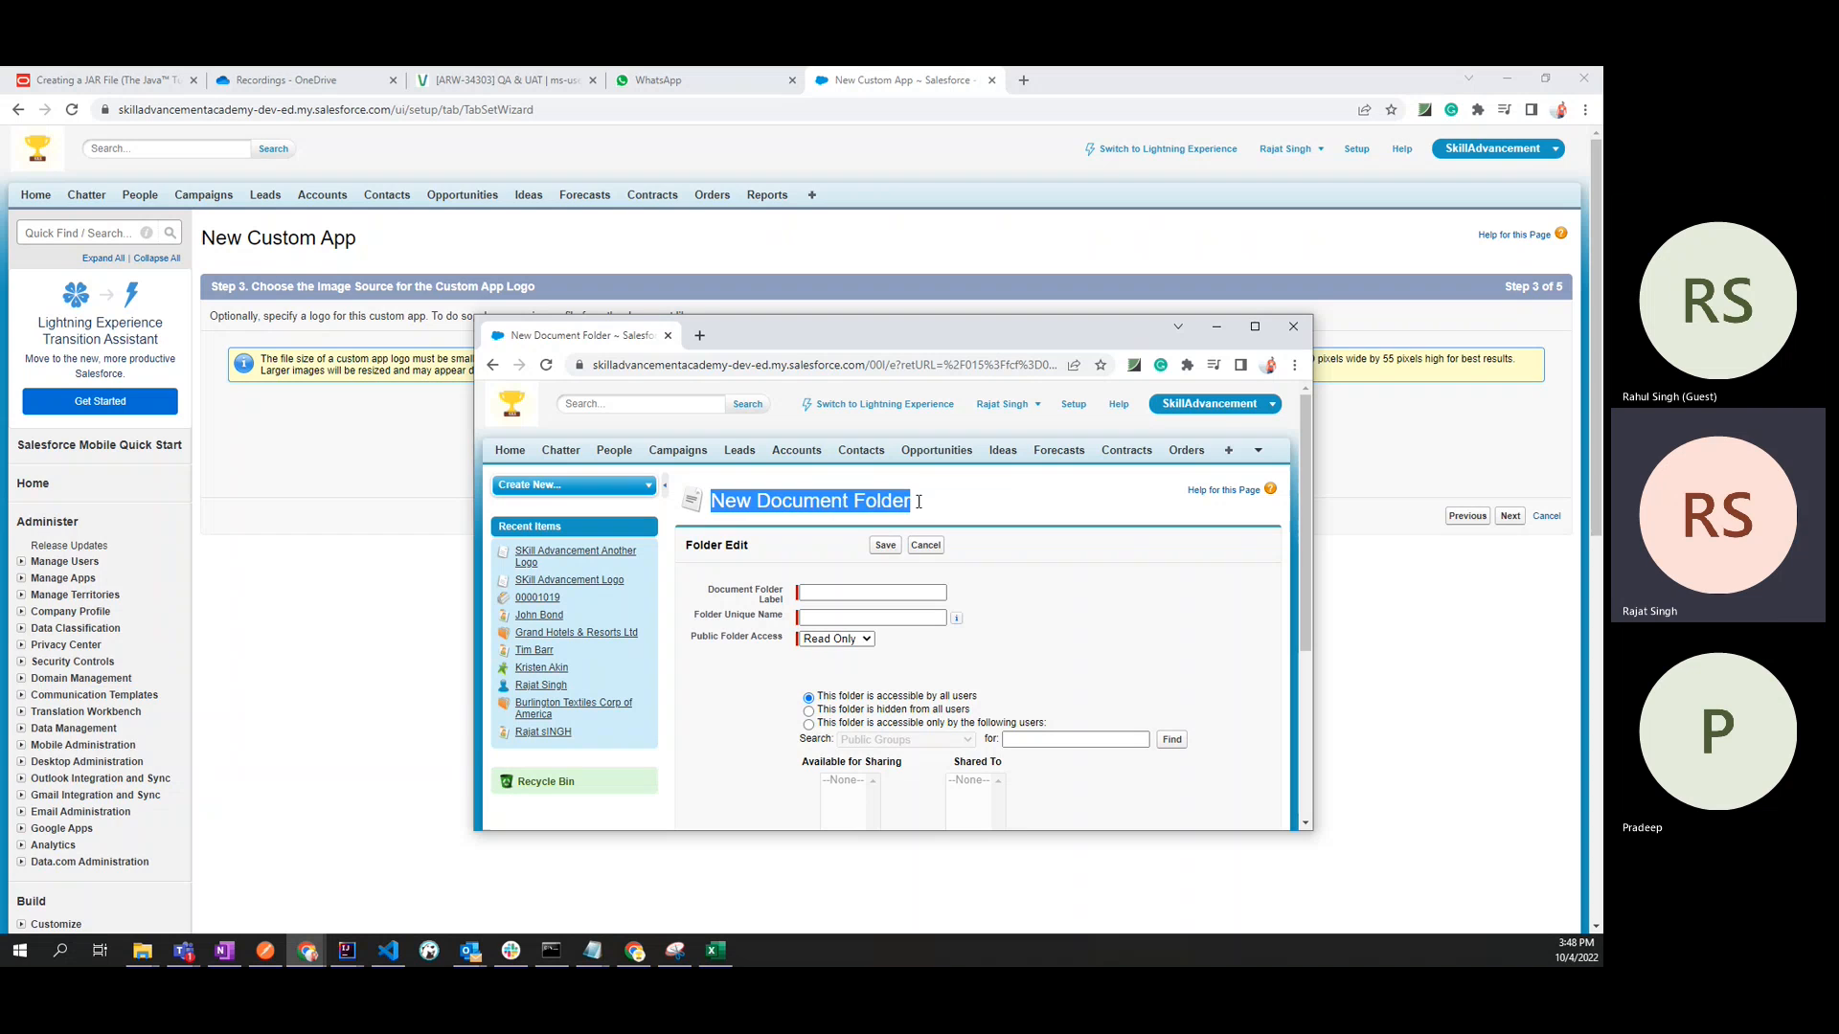
pyautogui.click(973, 507)
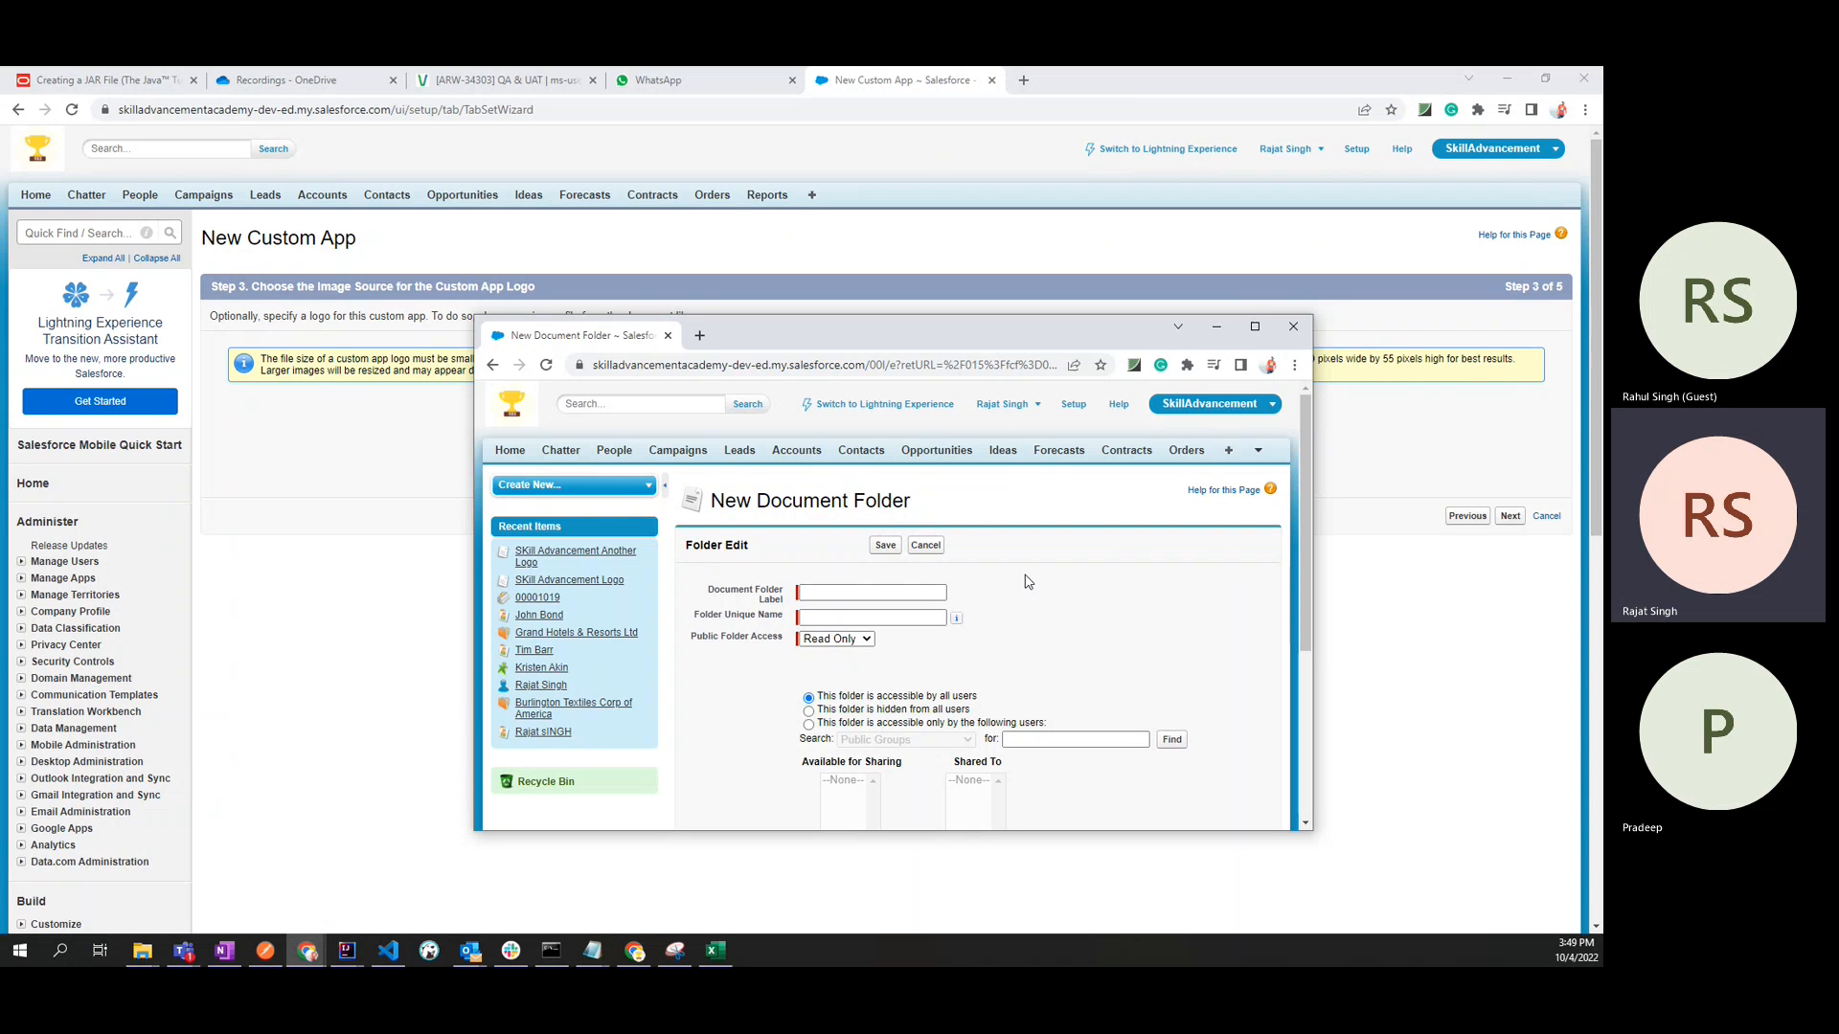
pyautogui.doubleClick(689, 544)
pyautogui.doubleClick(745, 547)
pyautogui.click(804, 550)
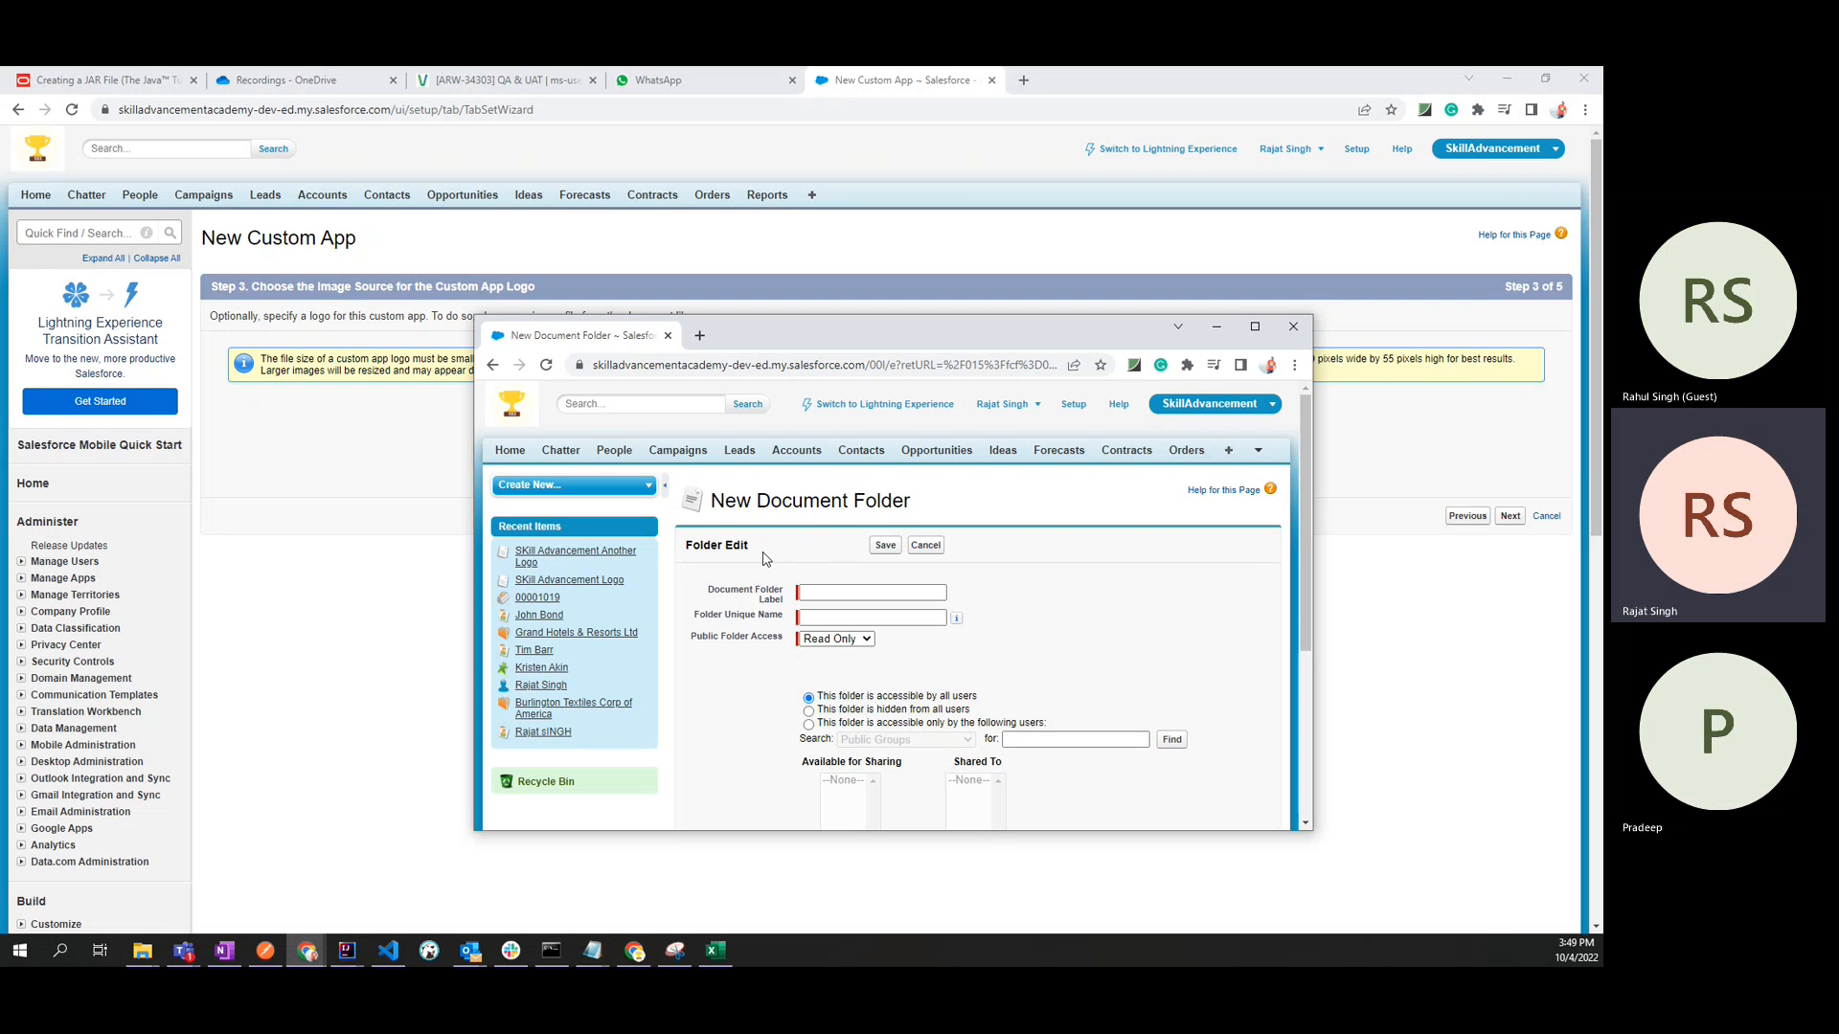
# Examine the New Document Folder form, including the Folder Edit section and its Document Folder Label and Folder Unique Name fields.
pyautogui.doubleClick(696, 544)
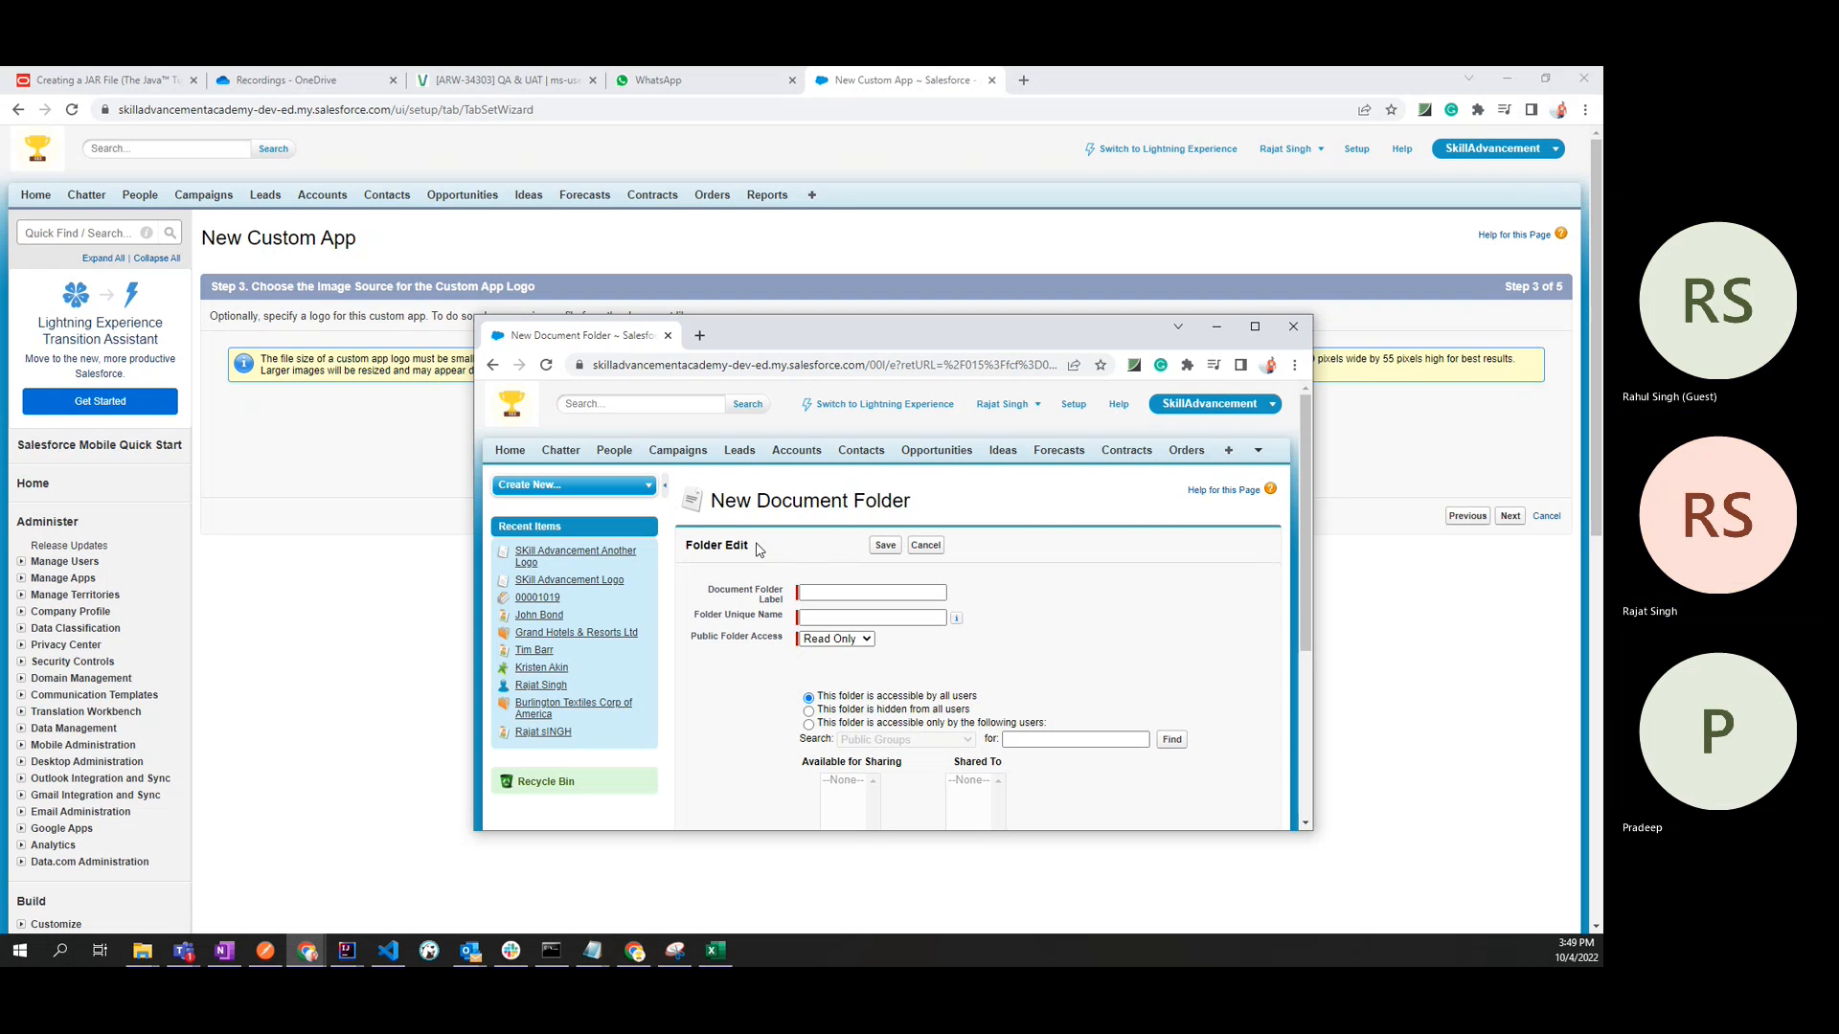
pyautogui.moveTo(761, 548); pyautogui.dragTo(688, 546)
pyautogui.click(686, 587)
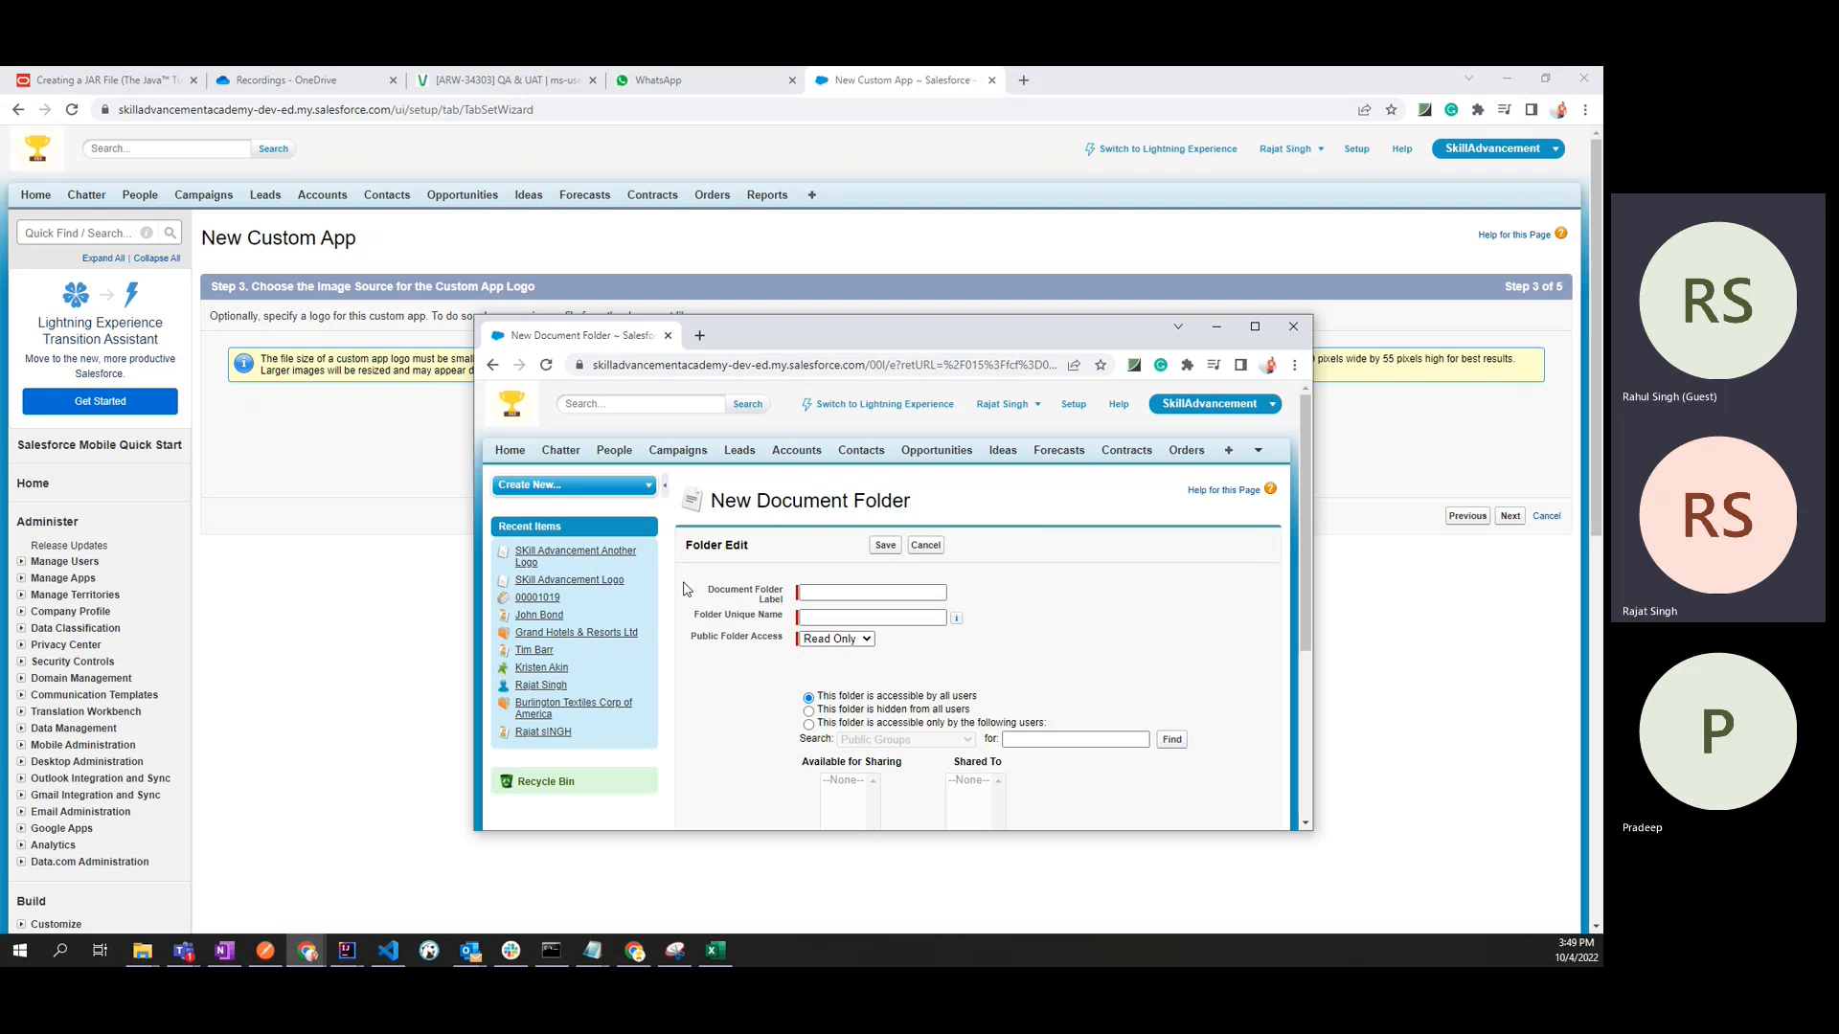
pyautogui.click(821, 595)
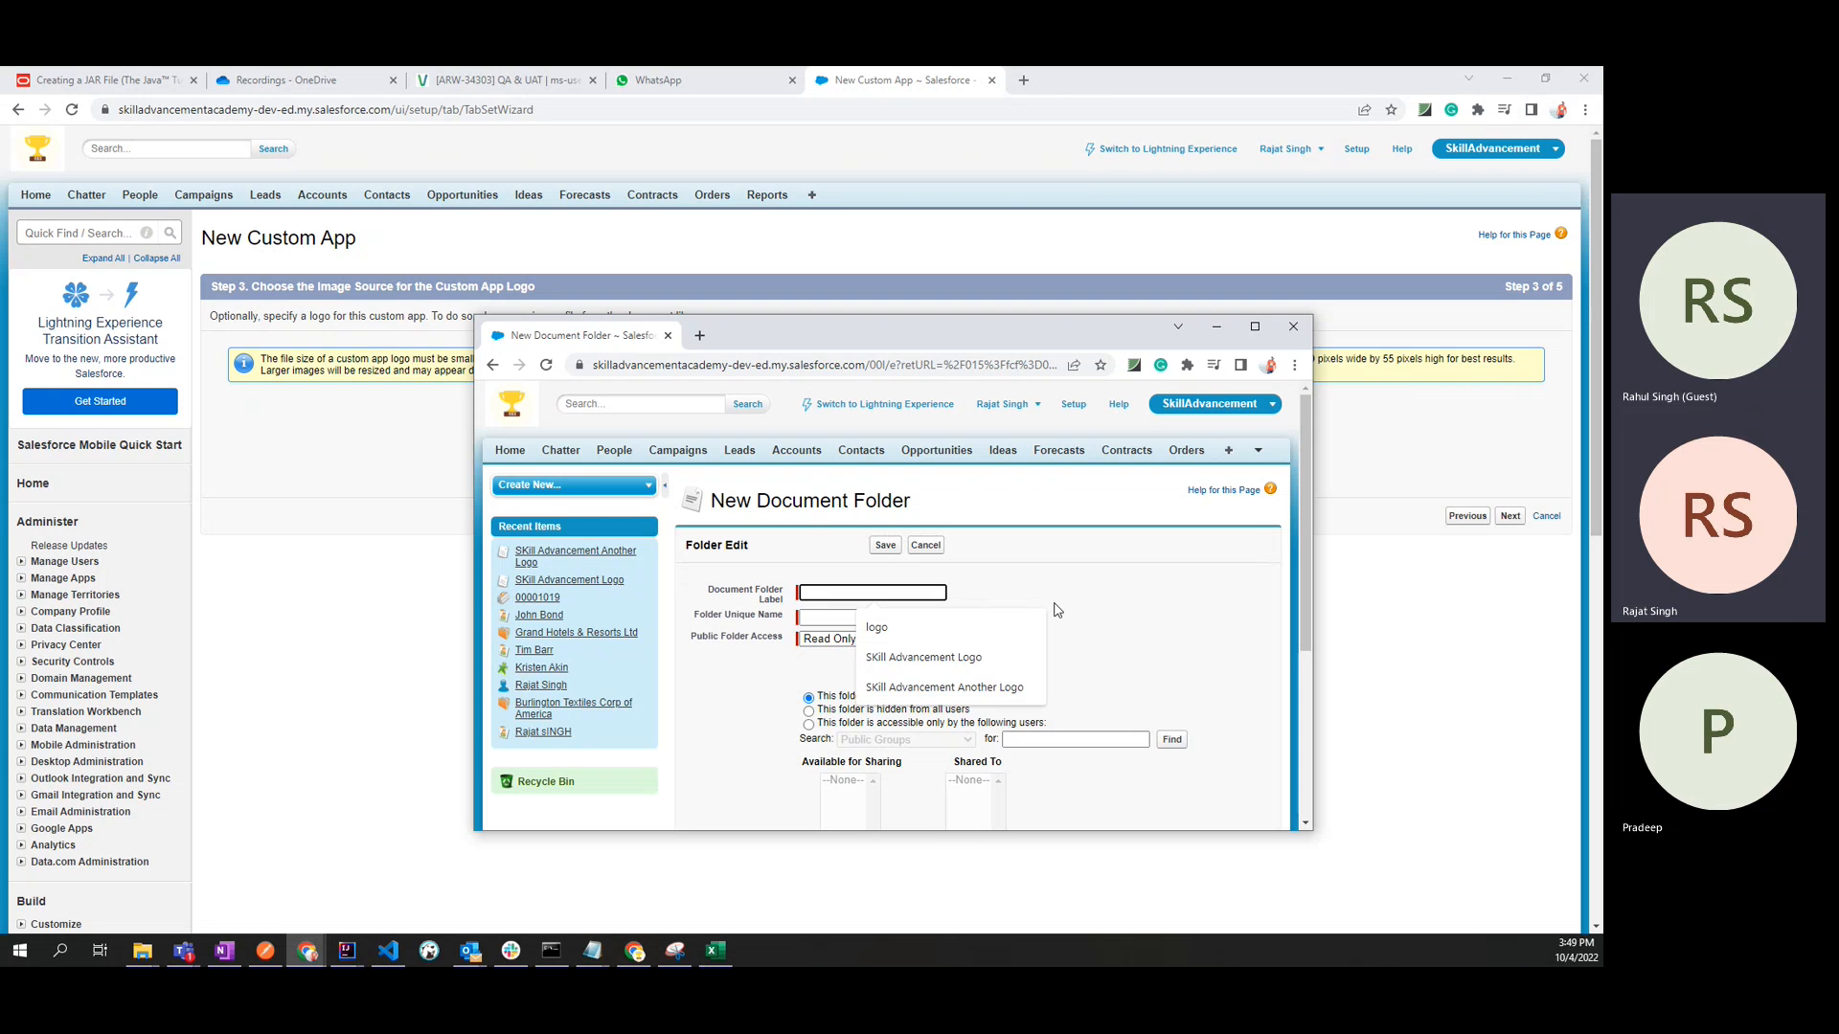
pyautogui.click(825, 587)
pyautogui.click(722, 563)
pyautogui.doubleClick(704, 548)
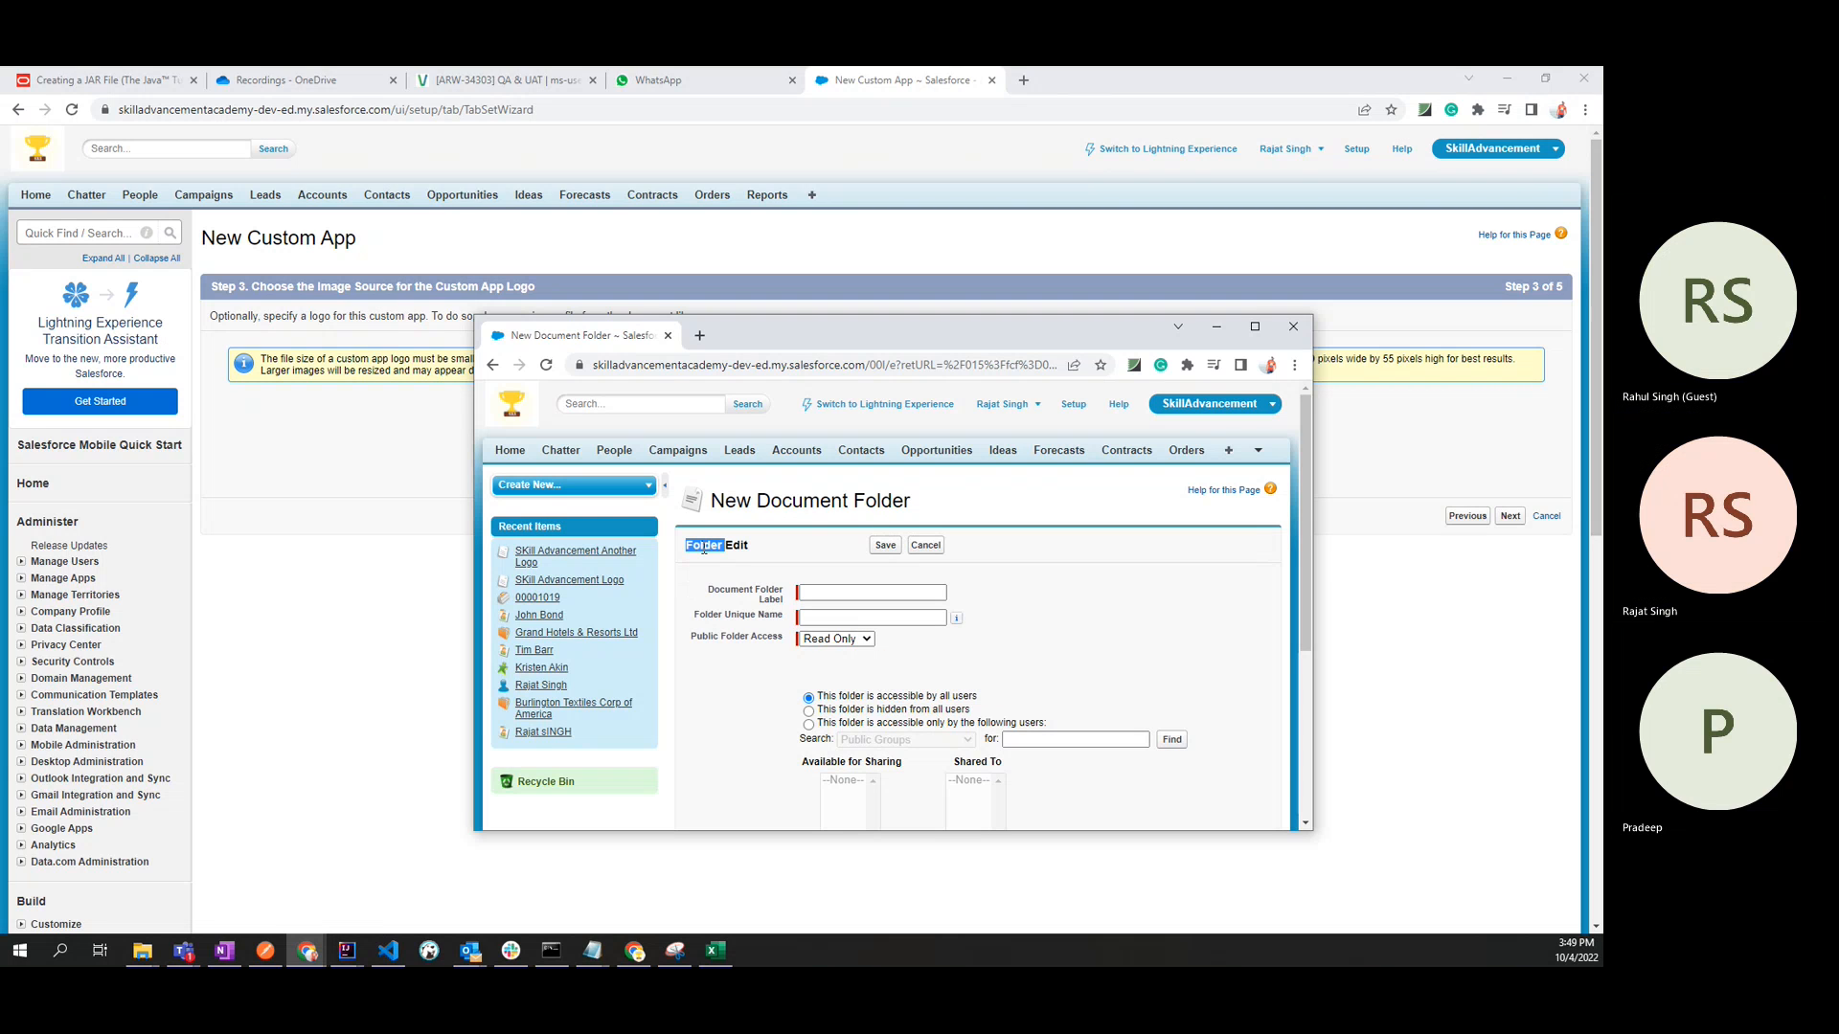
pyautogui.click(766, 551)
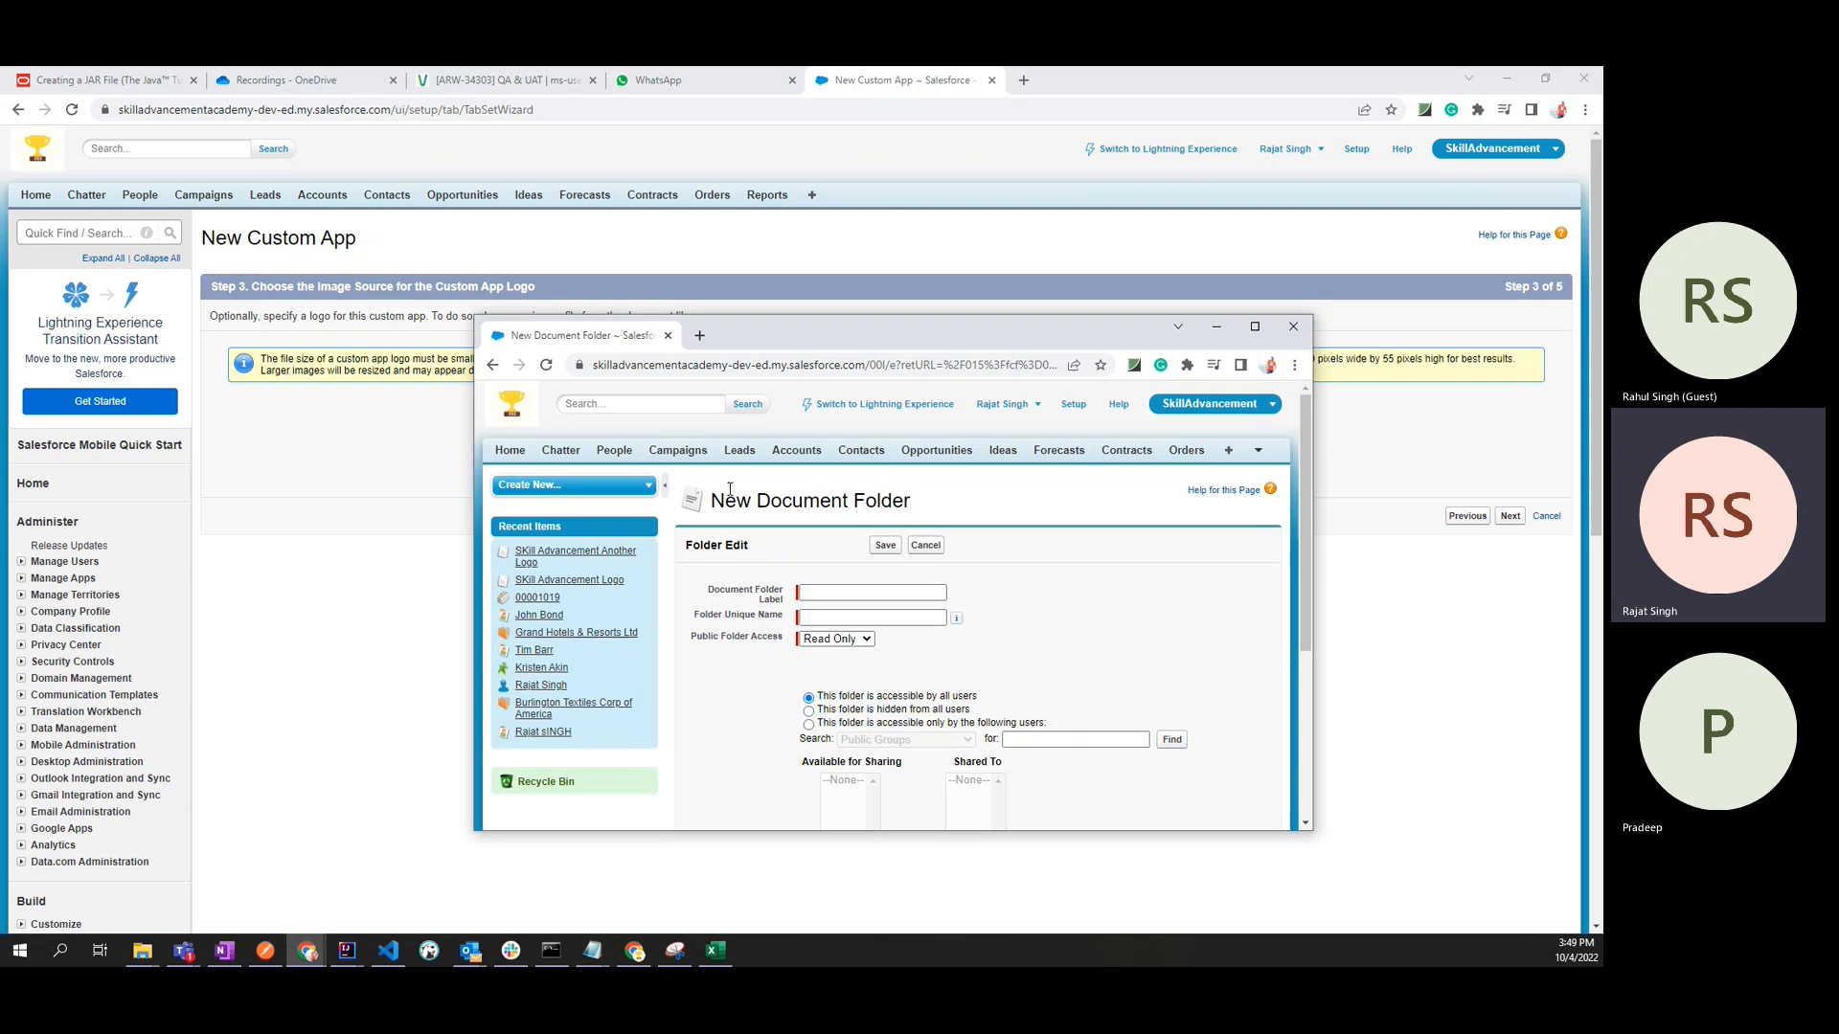
pyautogui.moveTo(716, 496); pyautogui.dragTo(932, 524)
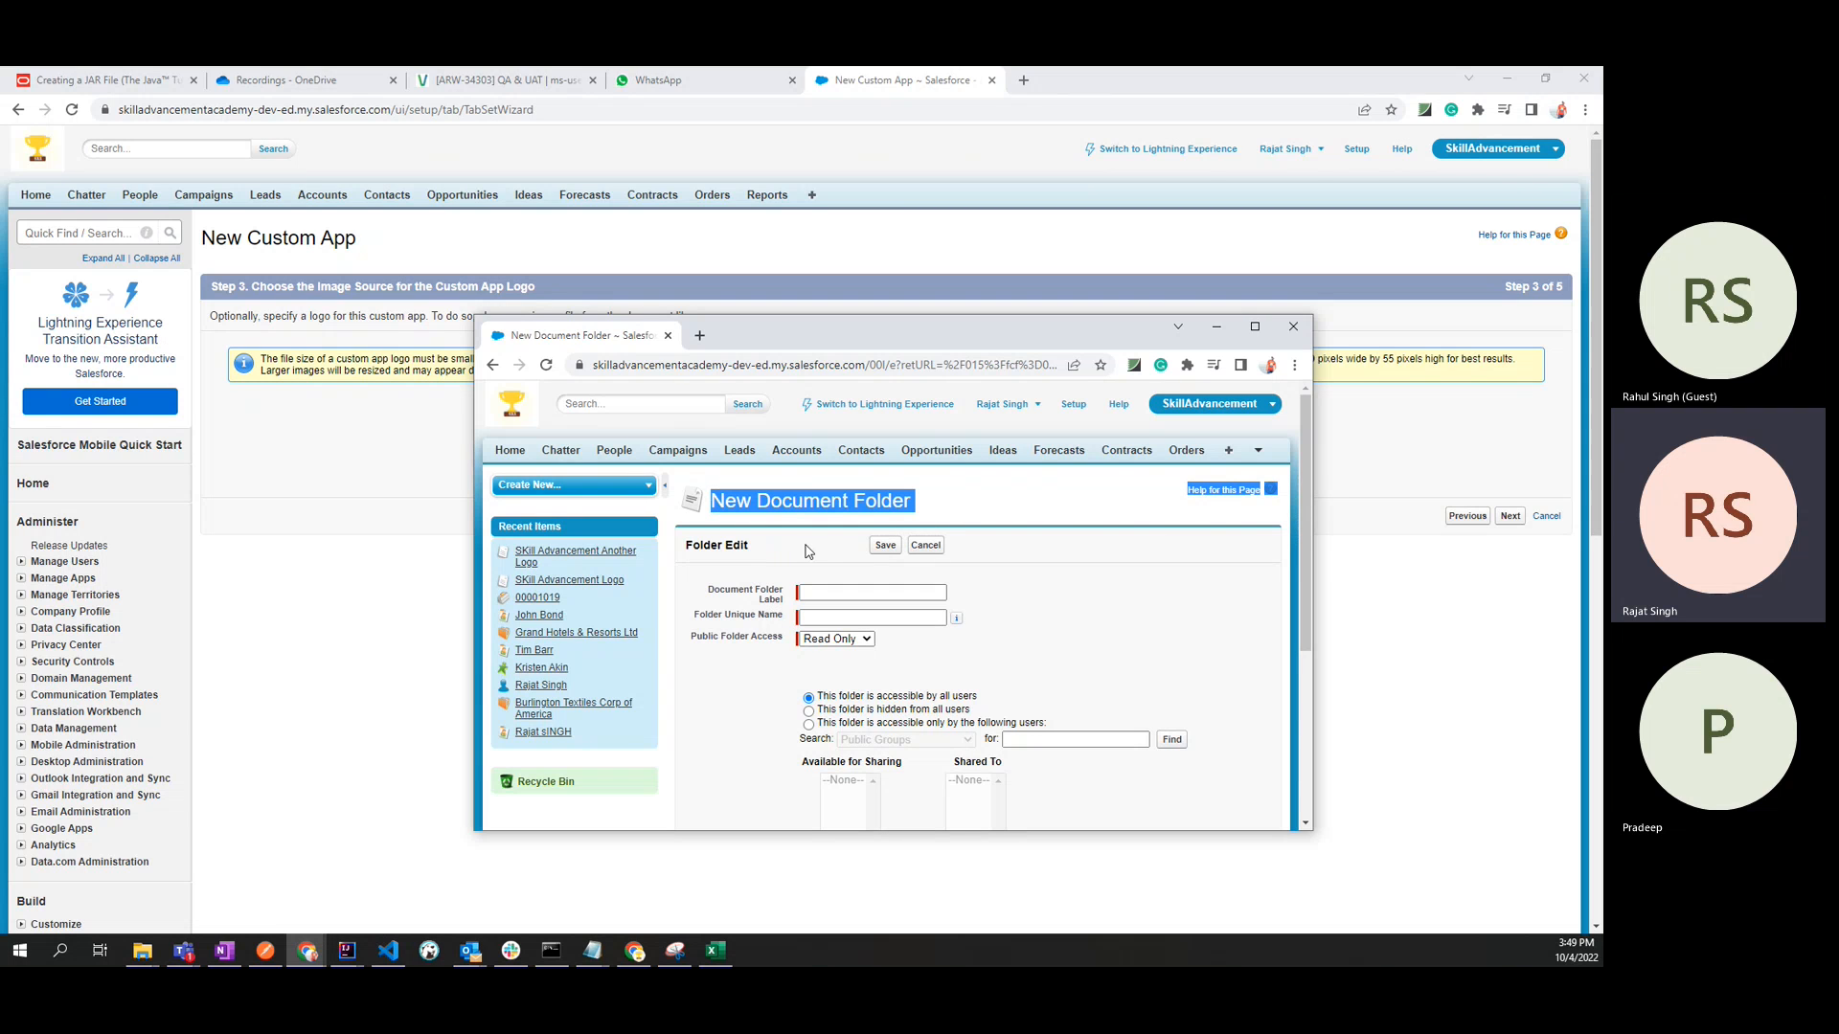
pyautogui.click(888, 567)
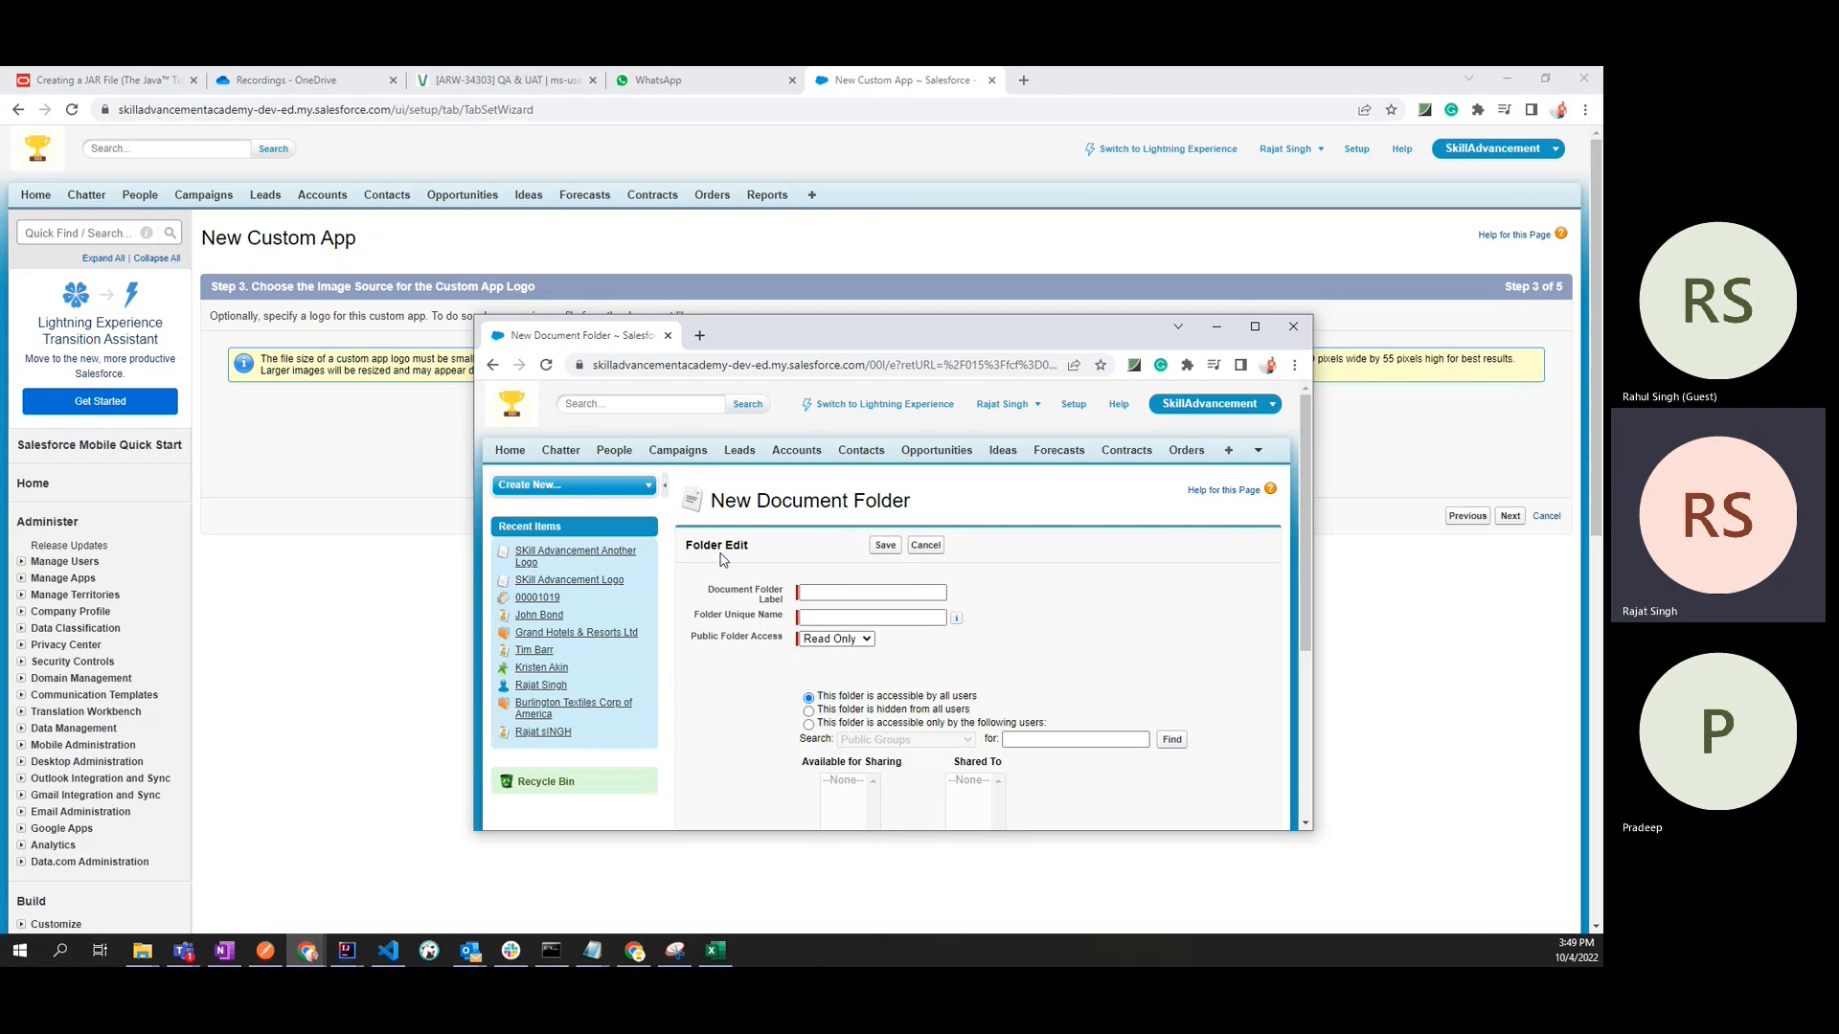
pyautogui.moveTo(690, 542); pyautogui.dragTo(986, 544)
pyautogui.click(1003, 546)
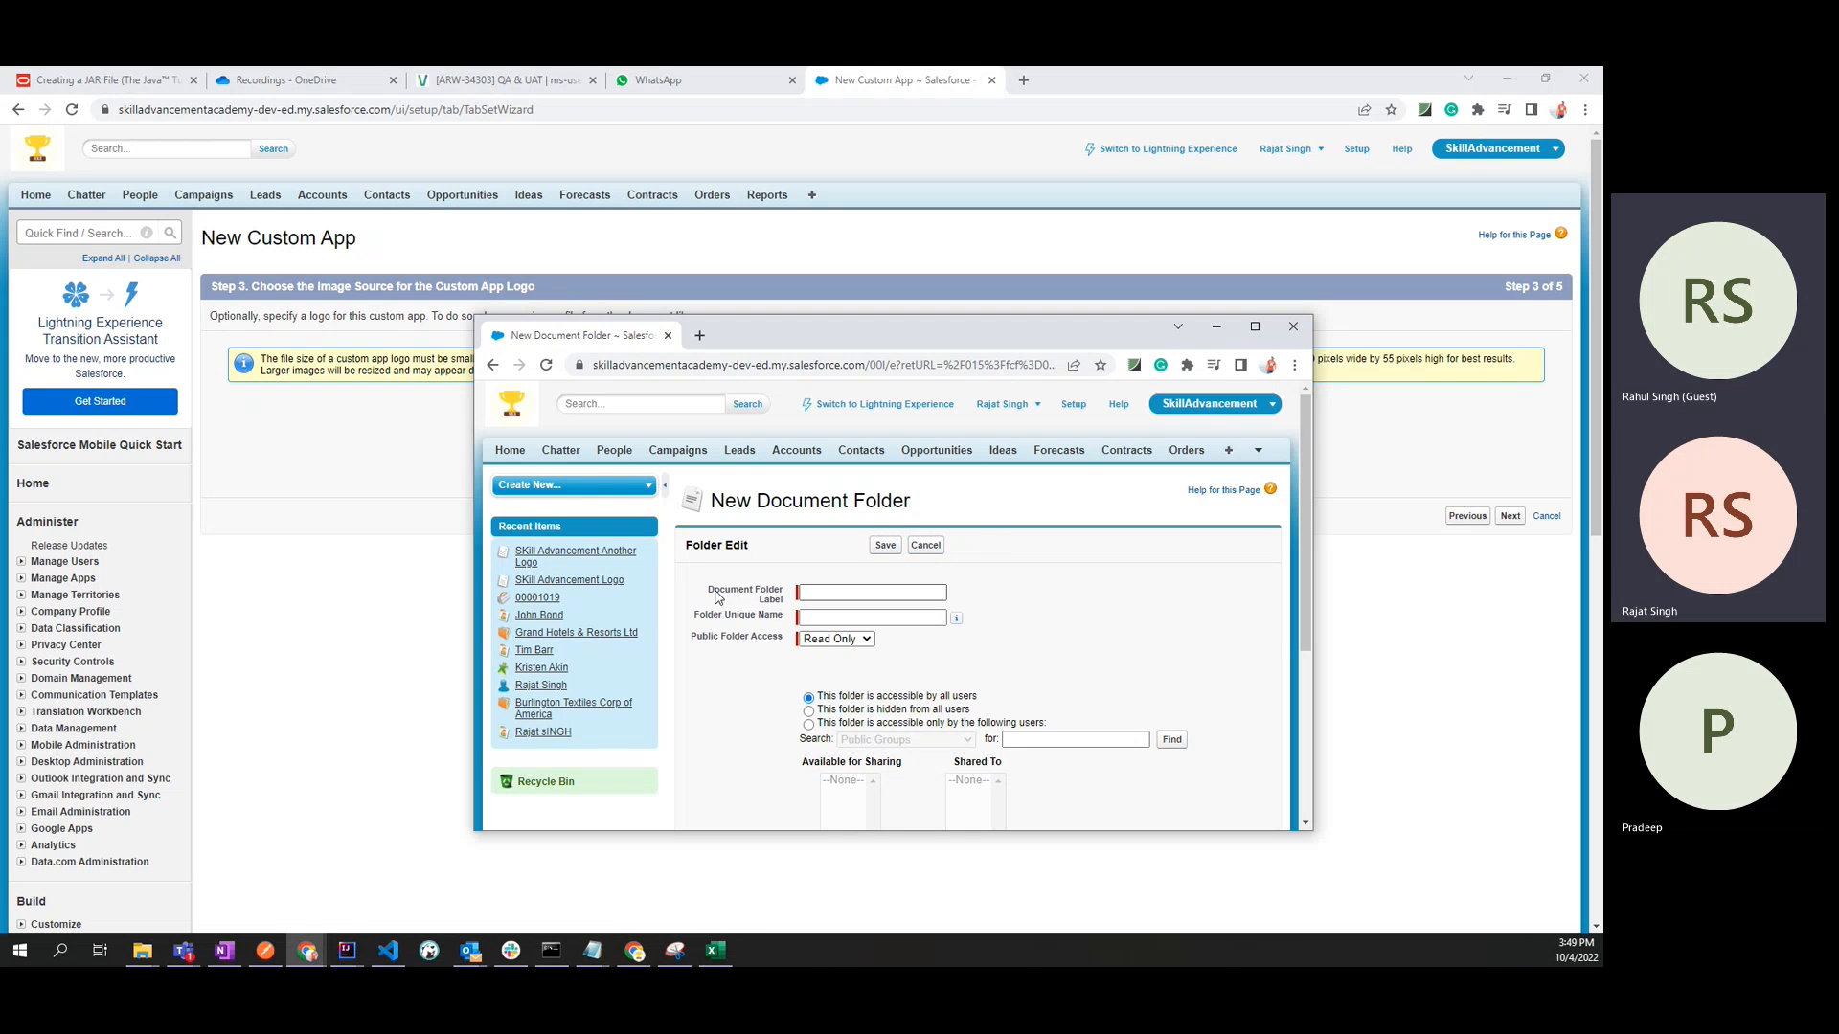
pyautogui.moveTo(712, 592); pyautogui.dragTo(803, 597)
pyautogui.click(817, 592)
pyautogui.click(738, 618)
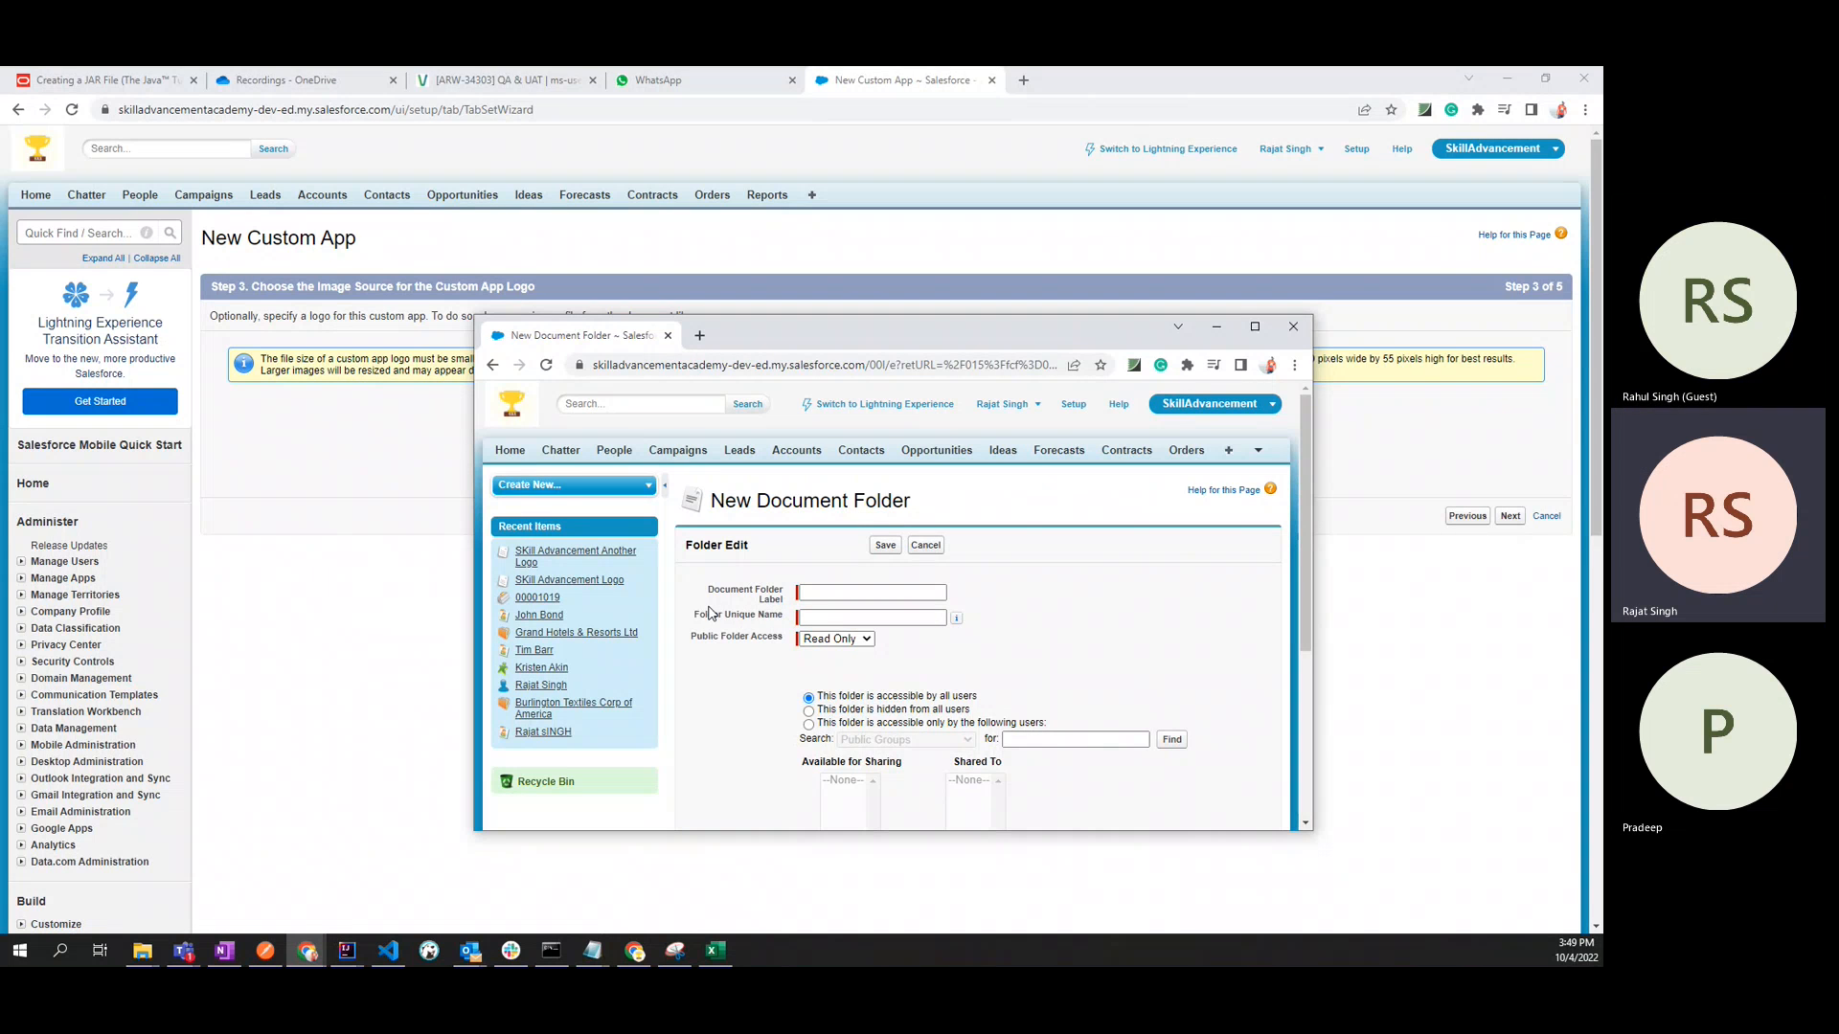
# Enter "logo" as the Document Folder Label and let the Folder Unique Name fill in to match.
pyautogui.click(841, 593)
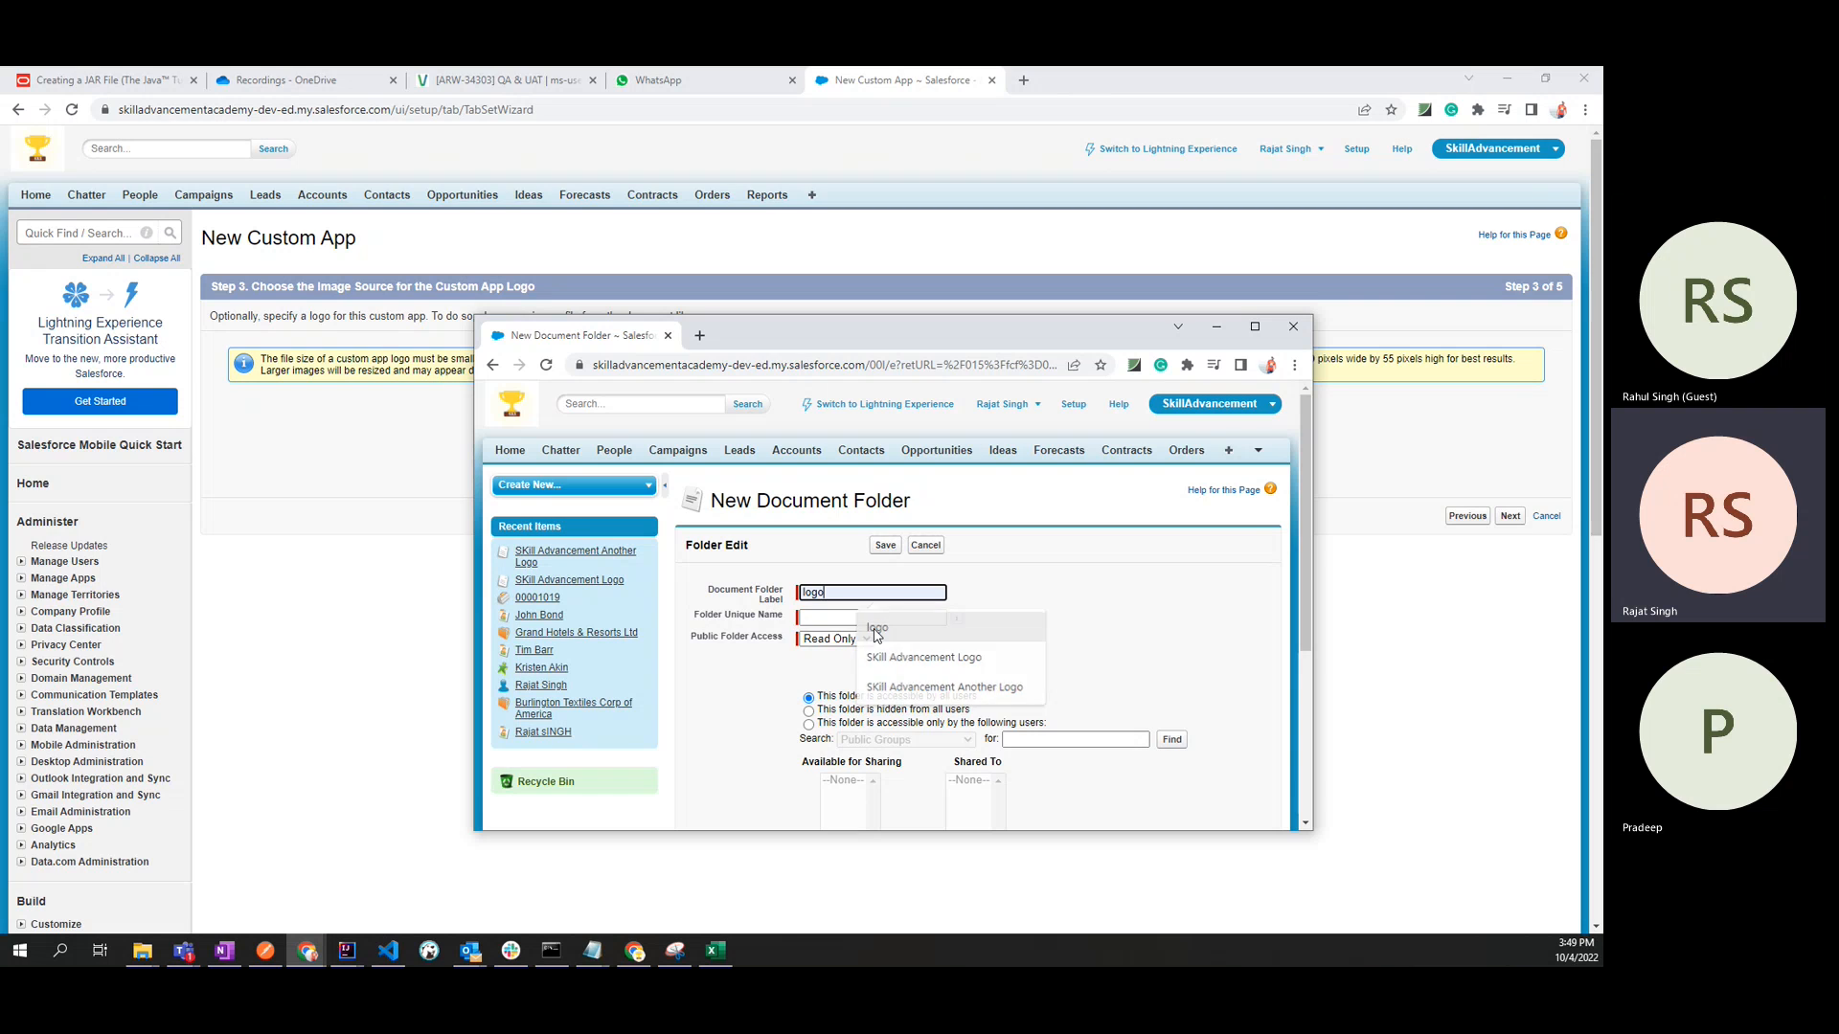
pyautogui.click(877, 628)
pyautogui.click(876, 616)
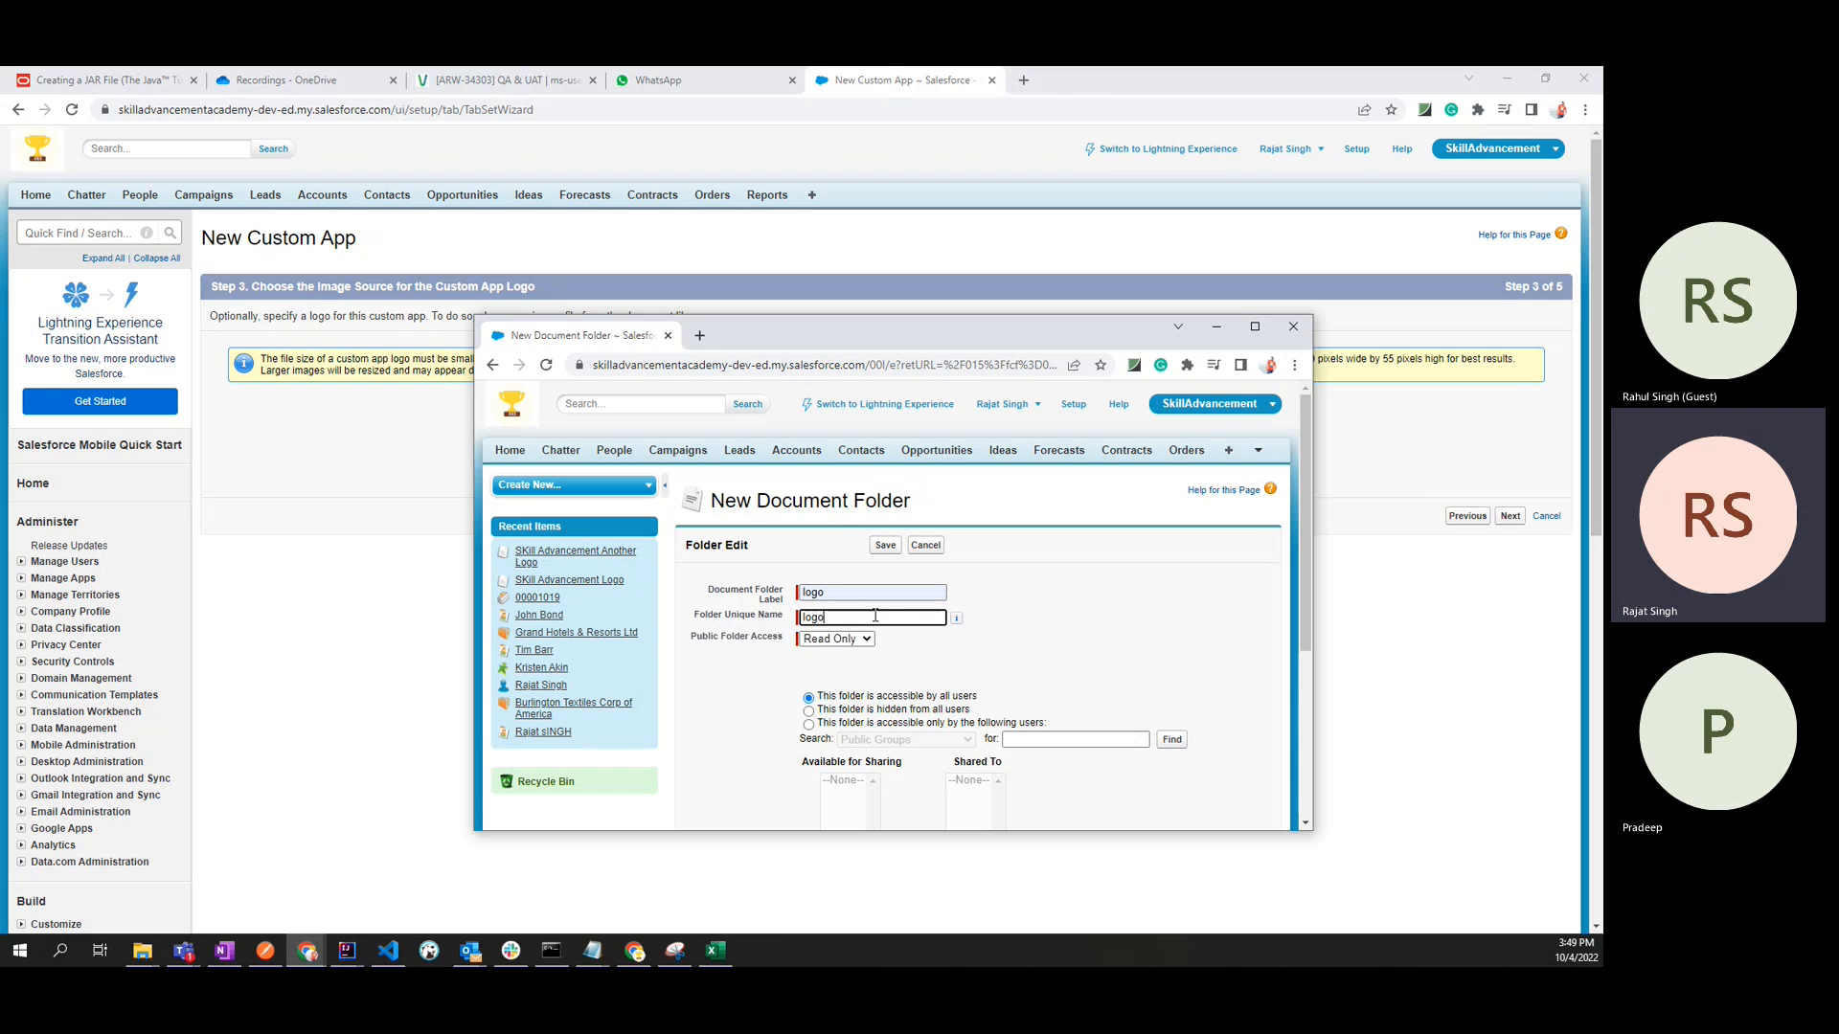
pyautogui.click(1062, 612)
pyautogui.click(870, 618)
pyautogui.click(780, 587)
pyautogui.click(821, 592)
pyautogui.click(754, 686)
# Review the Public Folder Access choices and the option that makes the folder accessible by all users.
pyautogui.scroll(-1, 1033, 670)
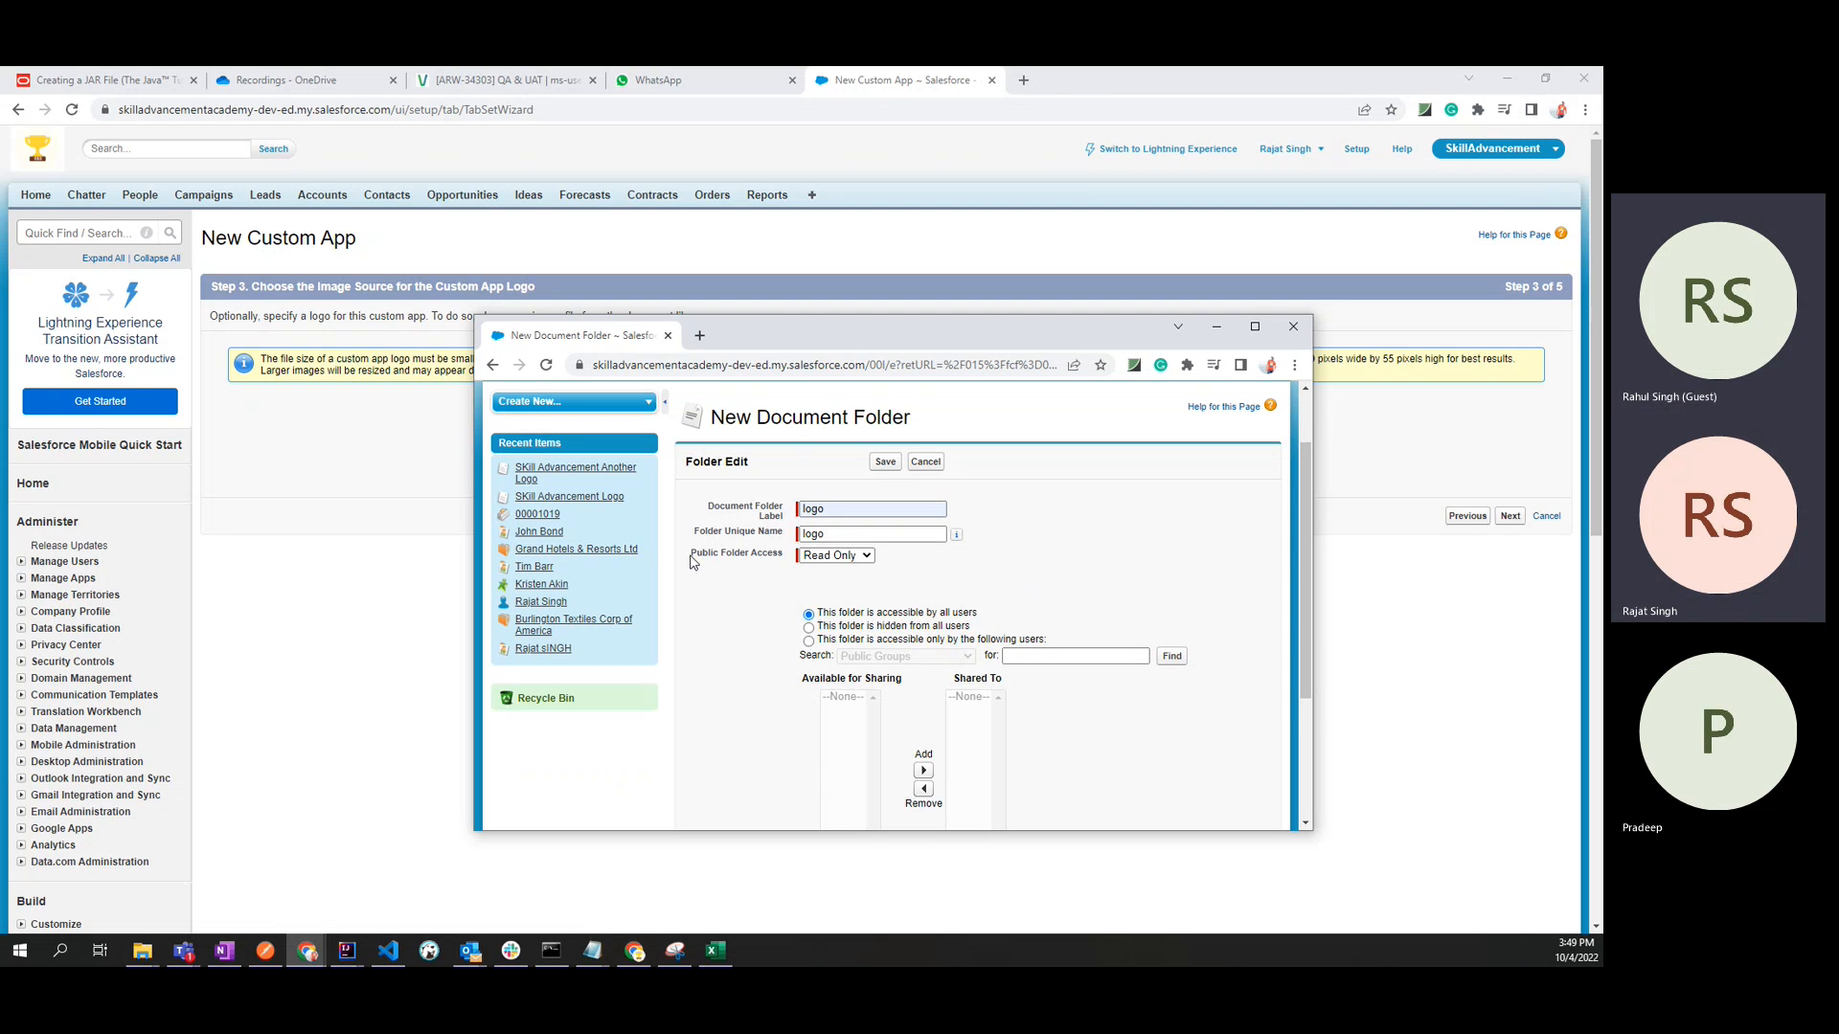
pyautogui.moveTo(693, 561); pyautogui.dragTo(780, 571)
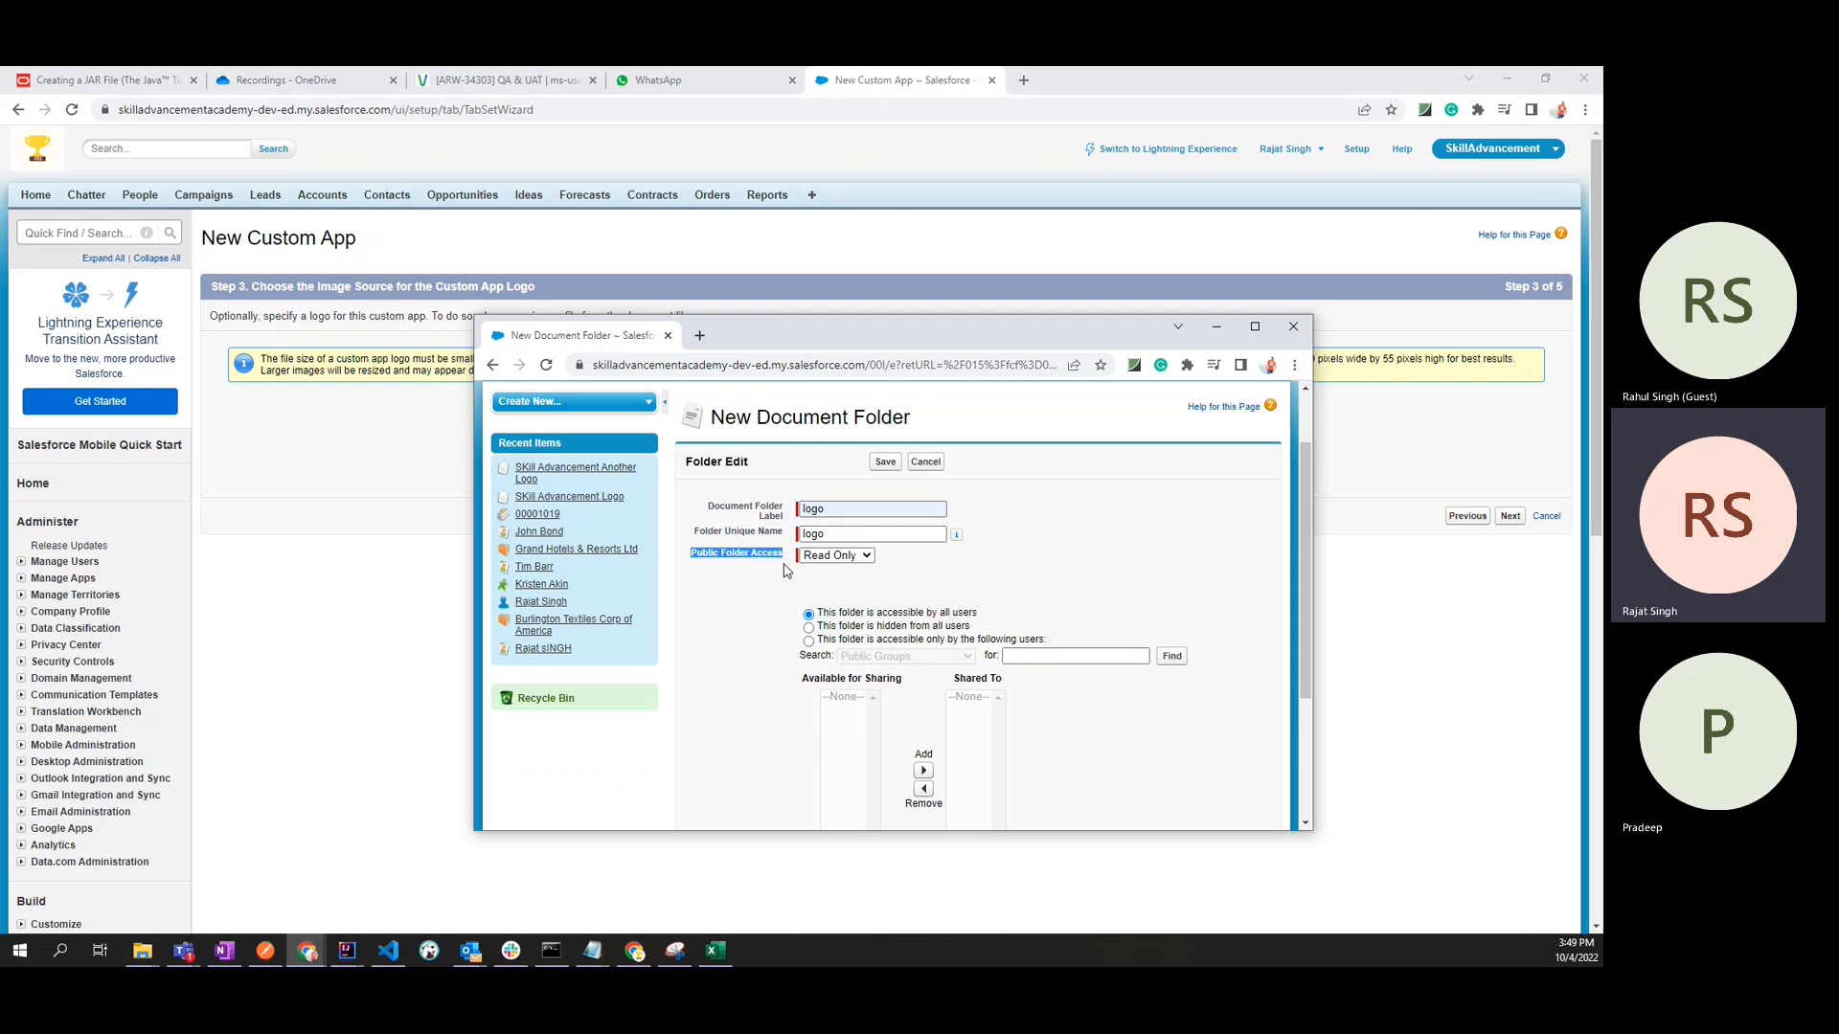
pyautogui.click(772, 584)
pyautogui.click(848, 557)
pyautogui.click(846, 558)
pyautogui.click(846, 559)
pyautogui.click(847, 567)
pyautogui.moveTo(830, 614); pyautogui.dragTo(978, 621)
pyautogui.click(936, 620)
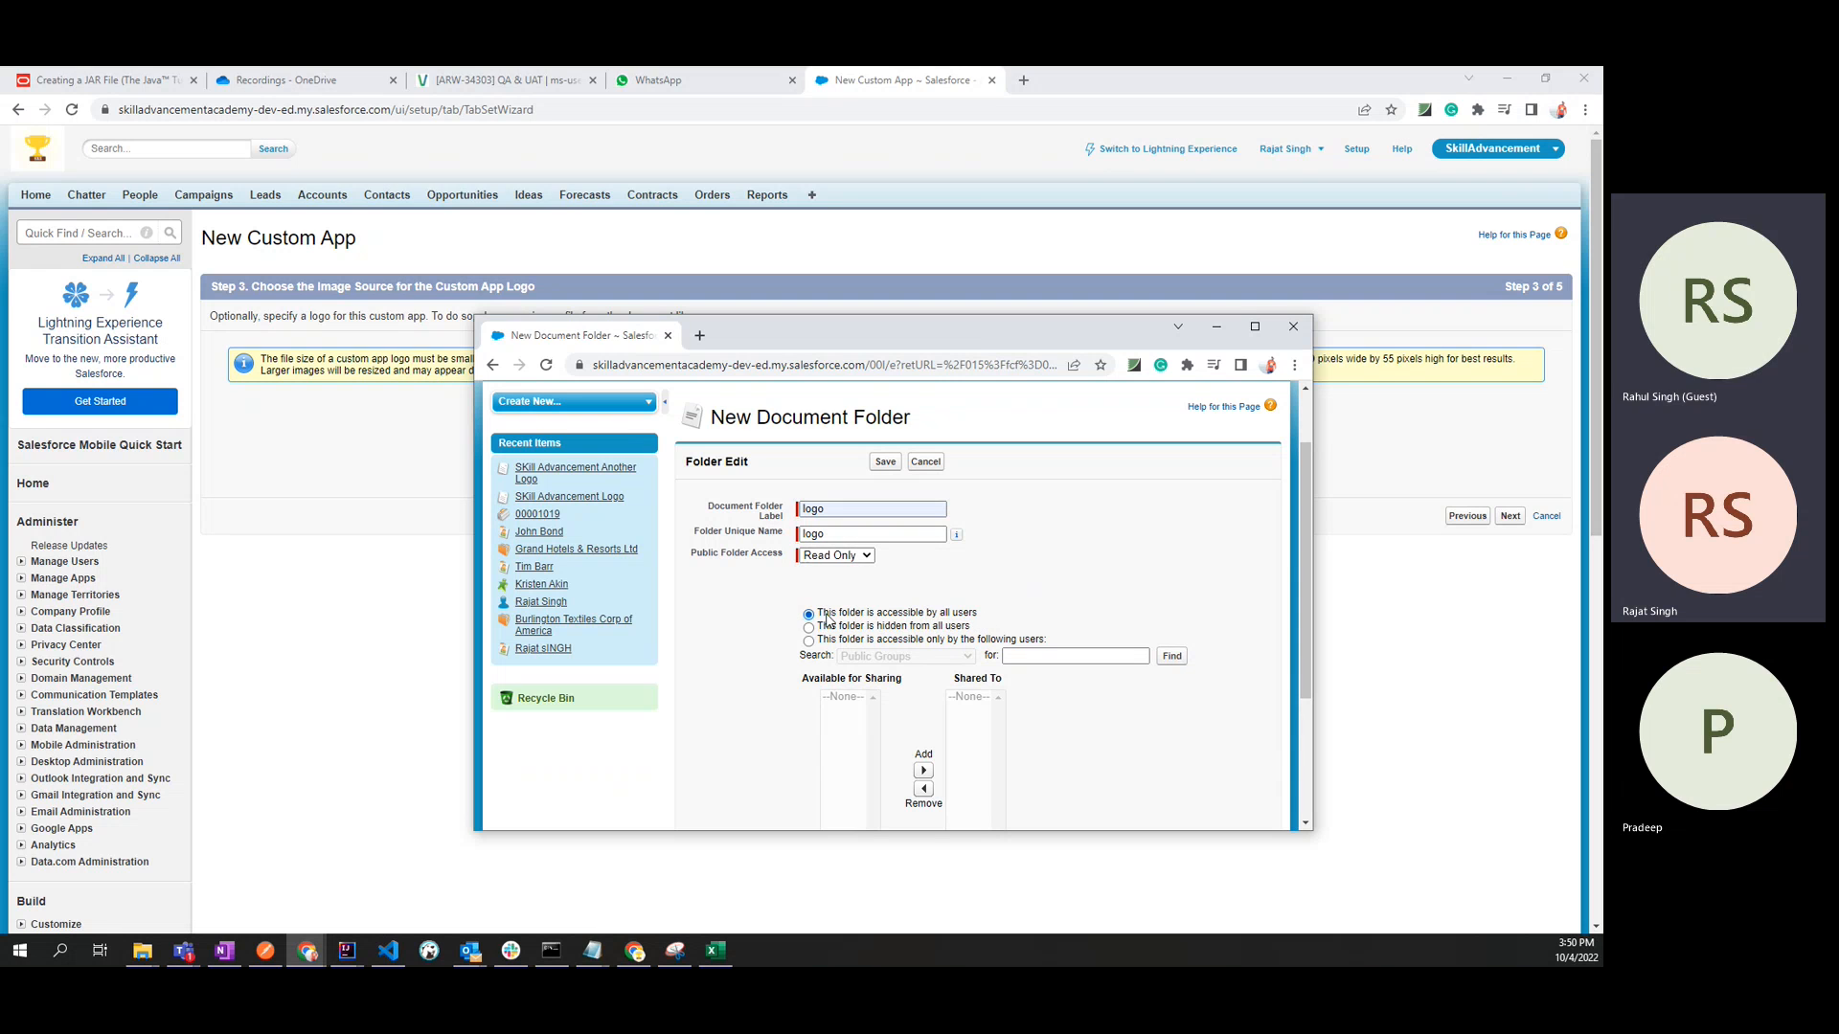
pyautogui.moveTo(820, 619); pyautogui.dragTo(1049, 617)
pyautogui.click(1069, 610)
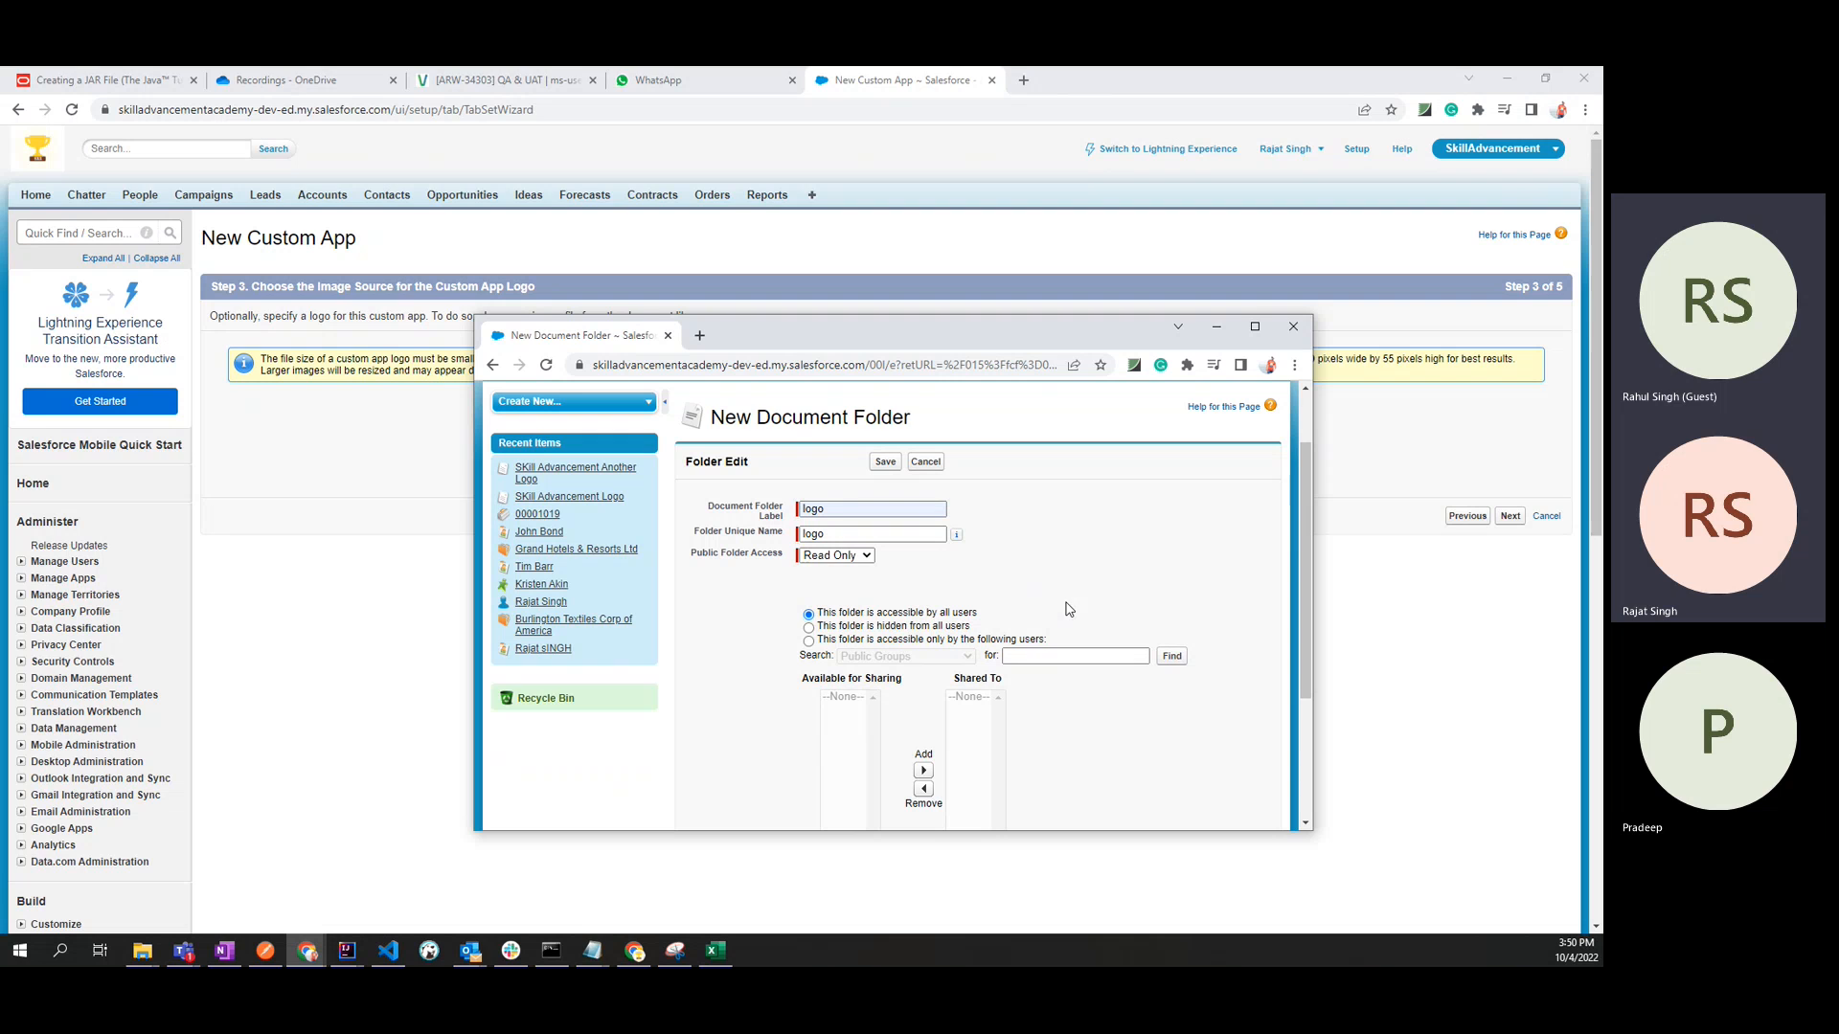
# Try the options hiding the folder from all users and limiting it to specific users, and restore access for all users.
pyautogui.click(880, 630)
pyautogui.moveTo(973, 630); pyautogui.dragTo(821, 632)
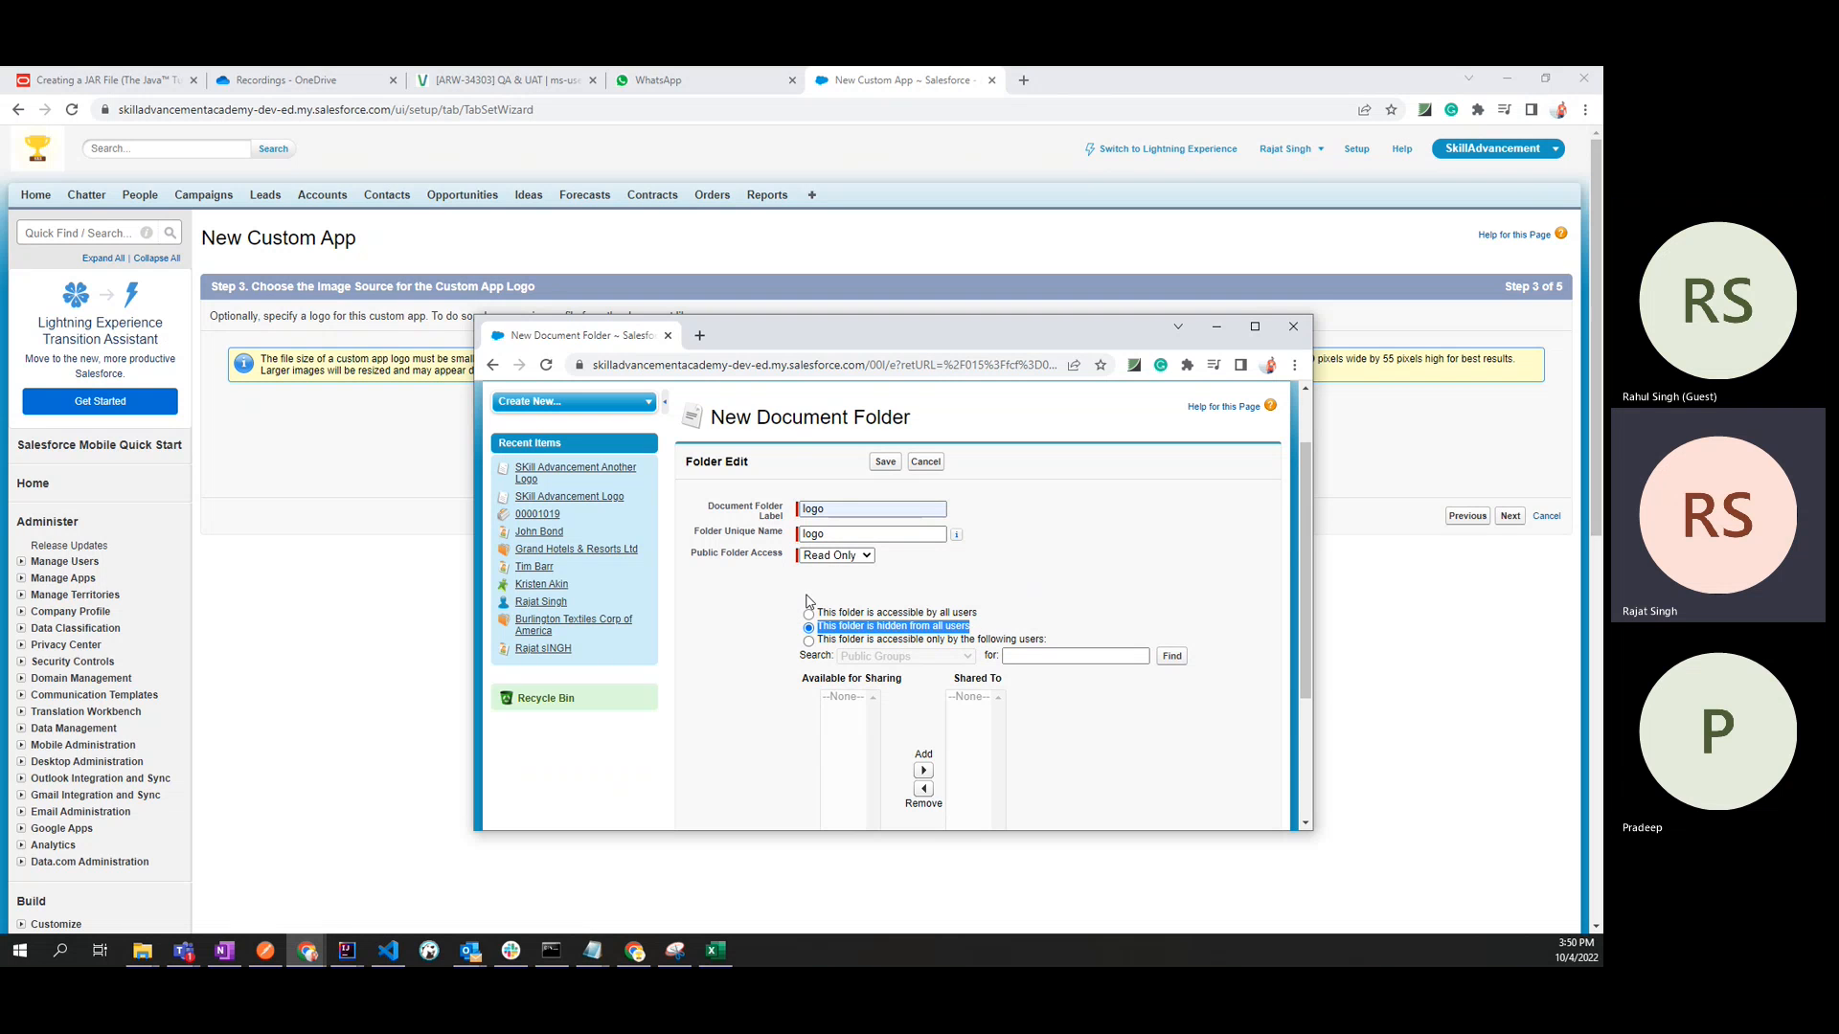
pyautogui.moveTo(986, 632); pyautogui.dragTo(813, 640)
pyautogui.click(809, 641)
pyautogui.moveTo(823, 639); pyautogui.dragTo(1094, 633)
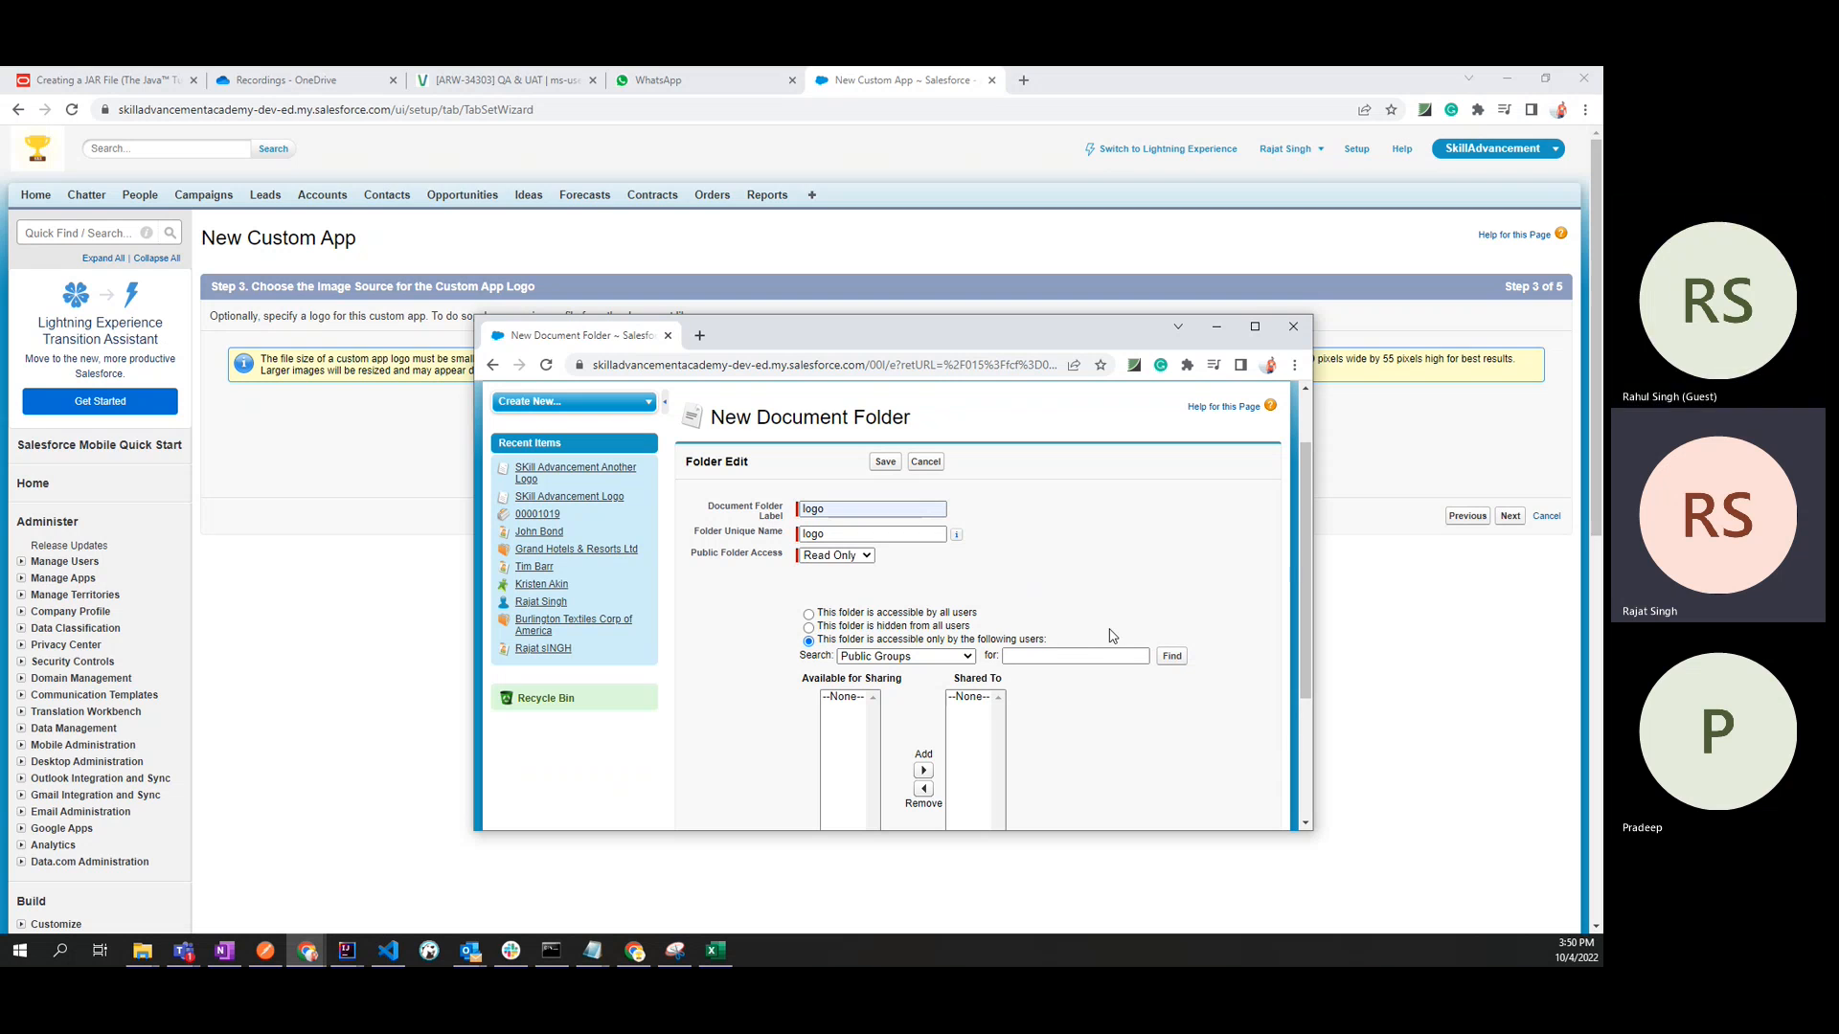
pyautogui.click(1056, 655)
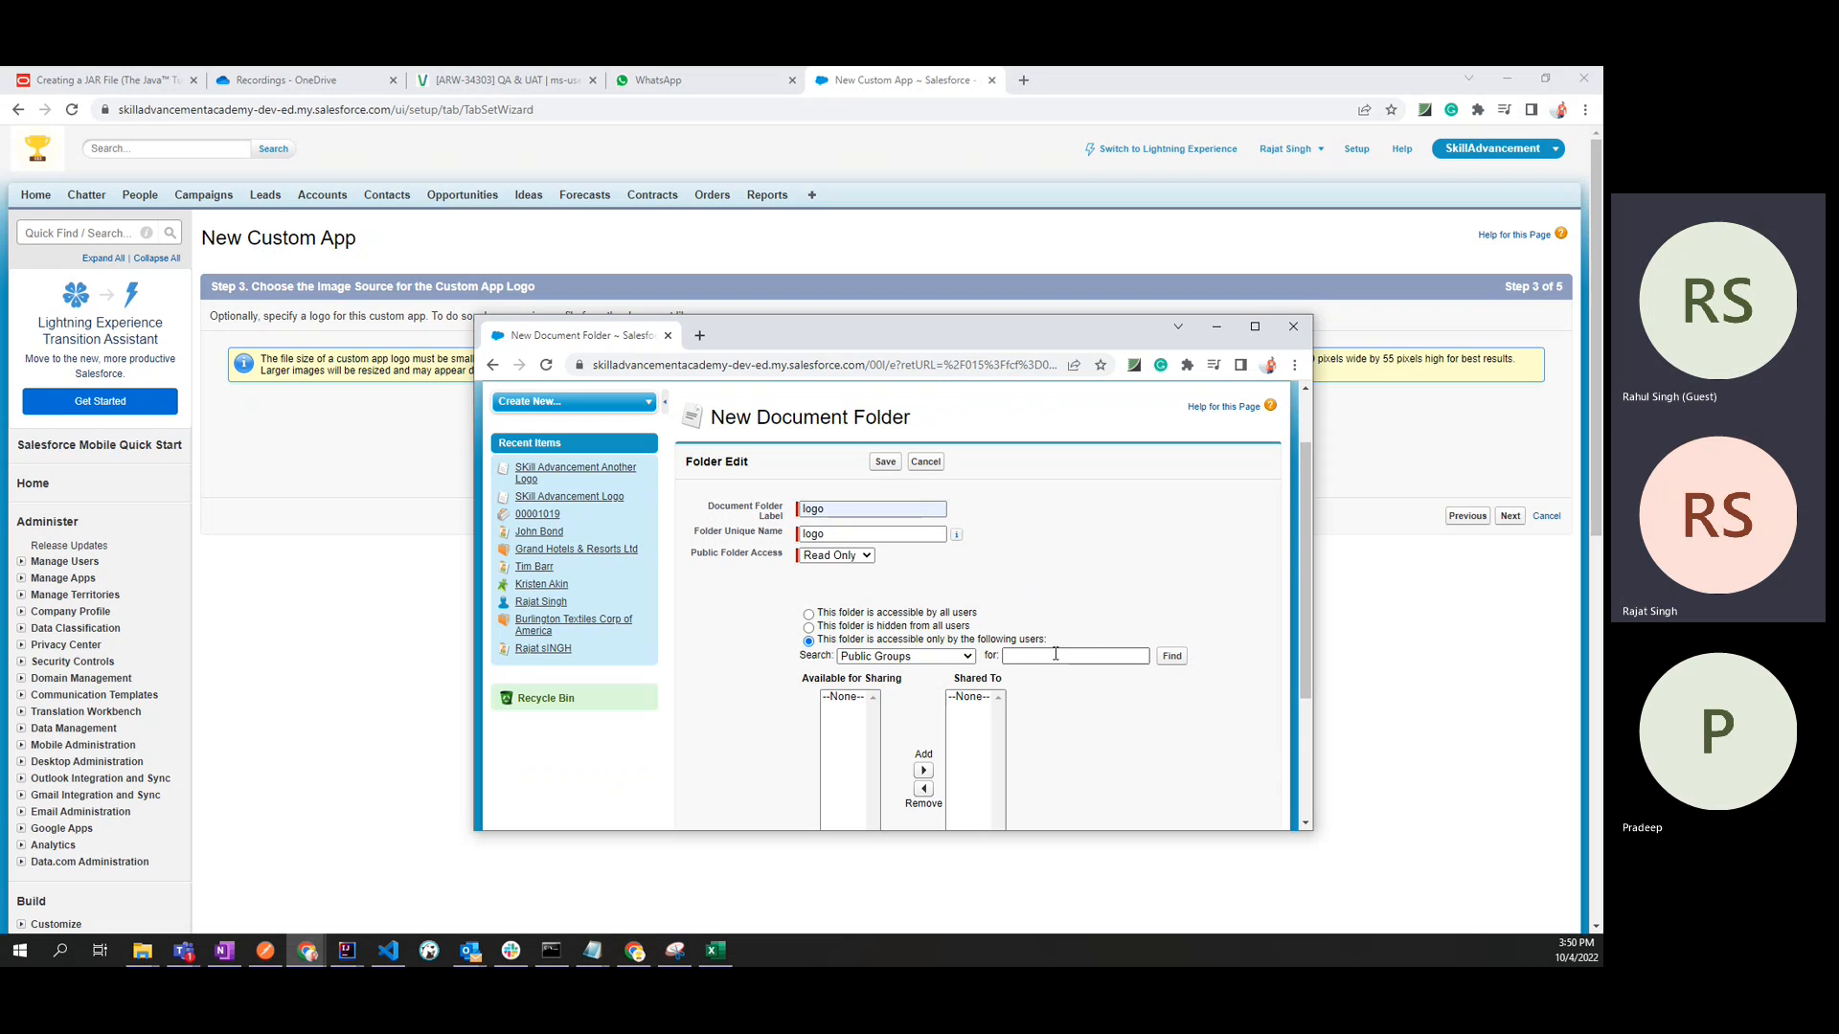
pyautogui.click(810, 616)
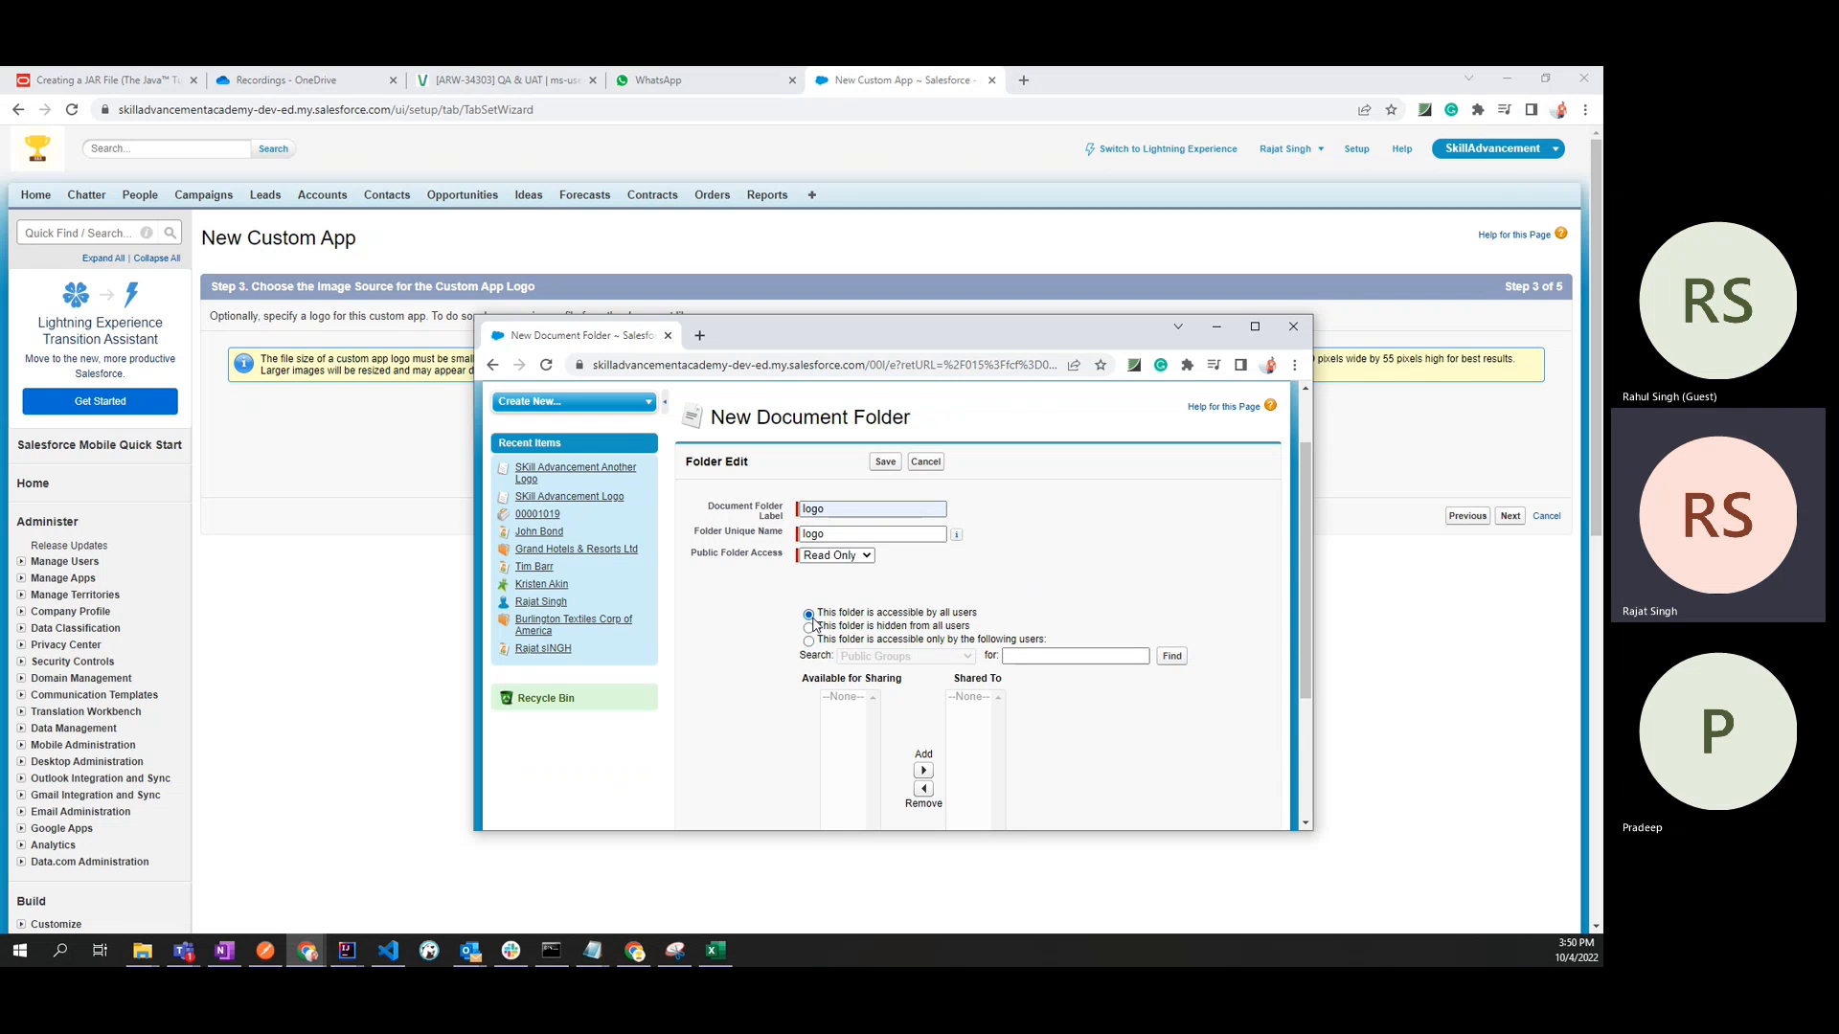
pyautogui.moveTo(824, 618); pyautogui.dragTo(995, 617)
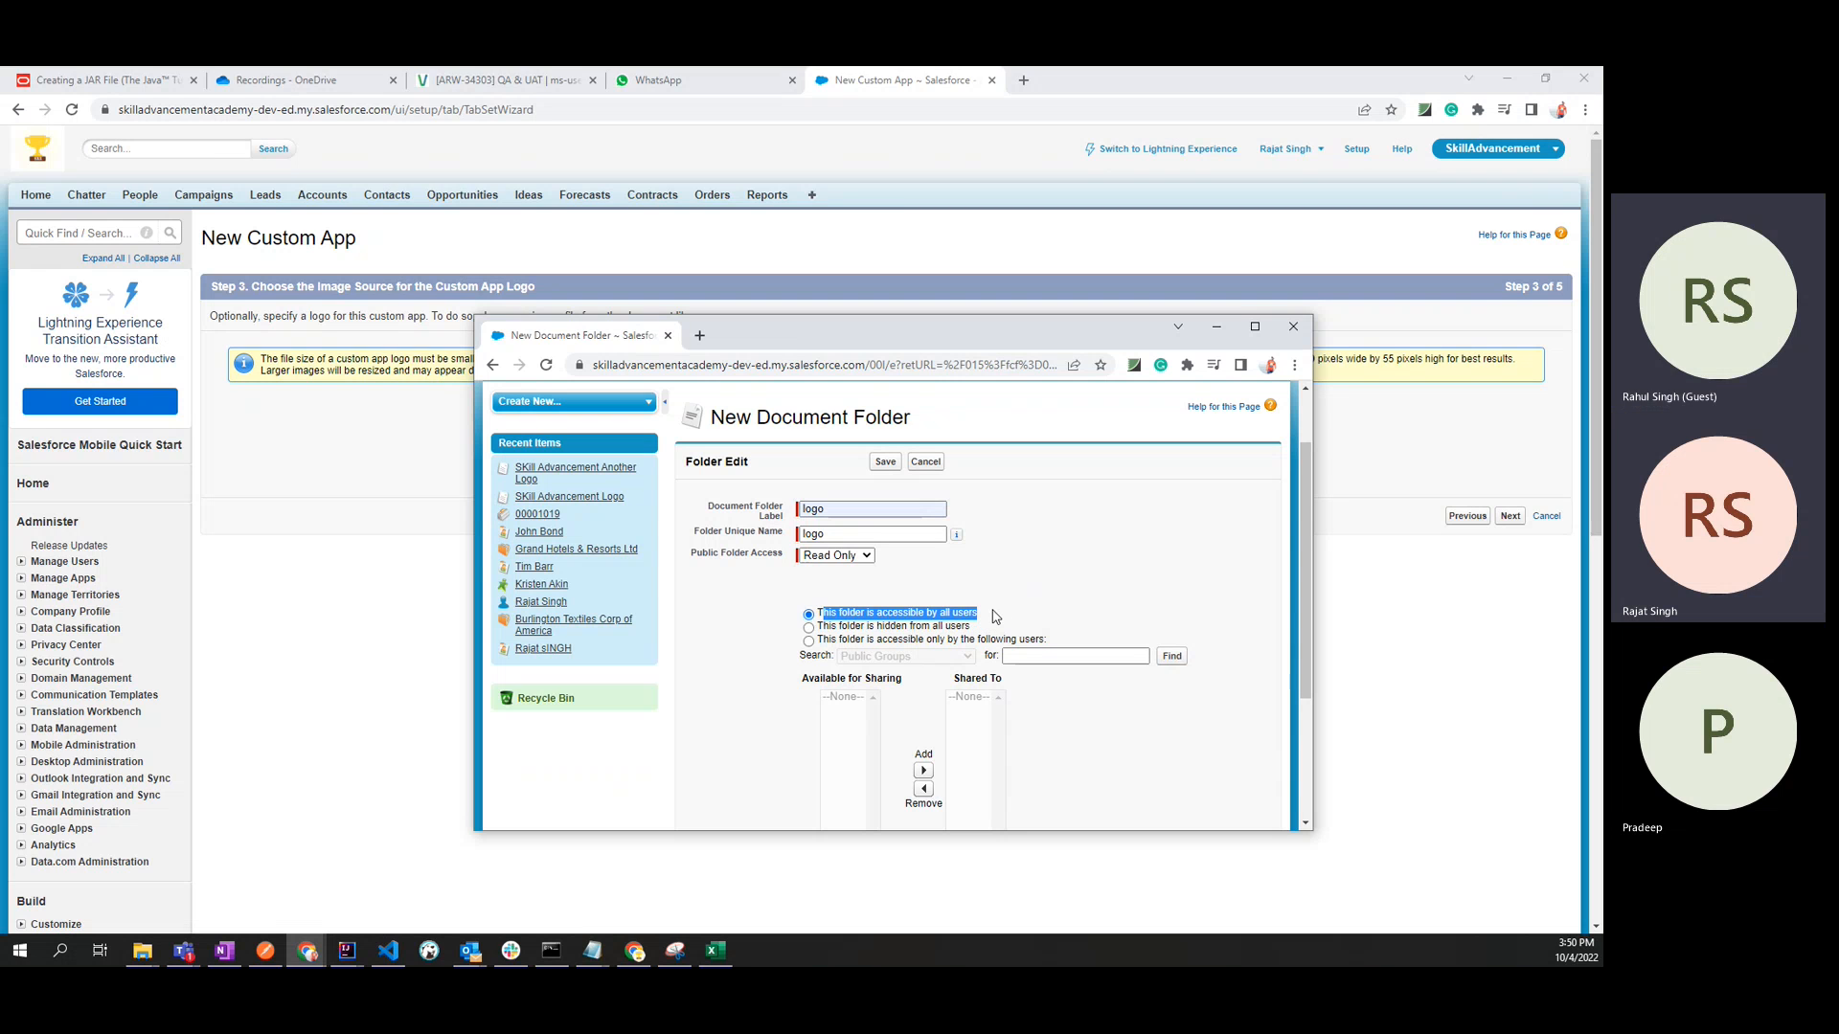
# Try limiting the folder to specific users with Public Groups as the search category, and switch back to access by all users.
pyautogui.scroll(-3, 995, 618)
pyautogui.moveTo(822, 517); pyautogui.dragTo(888, 517)
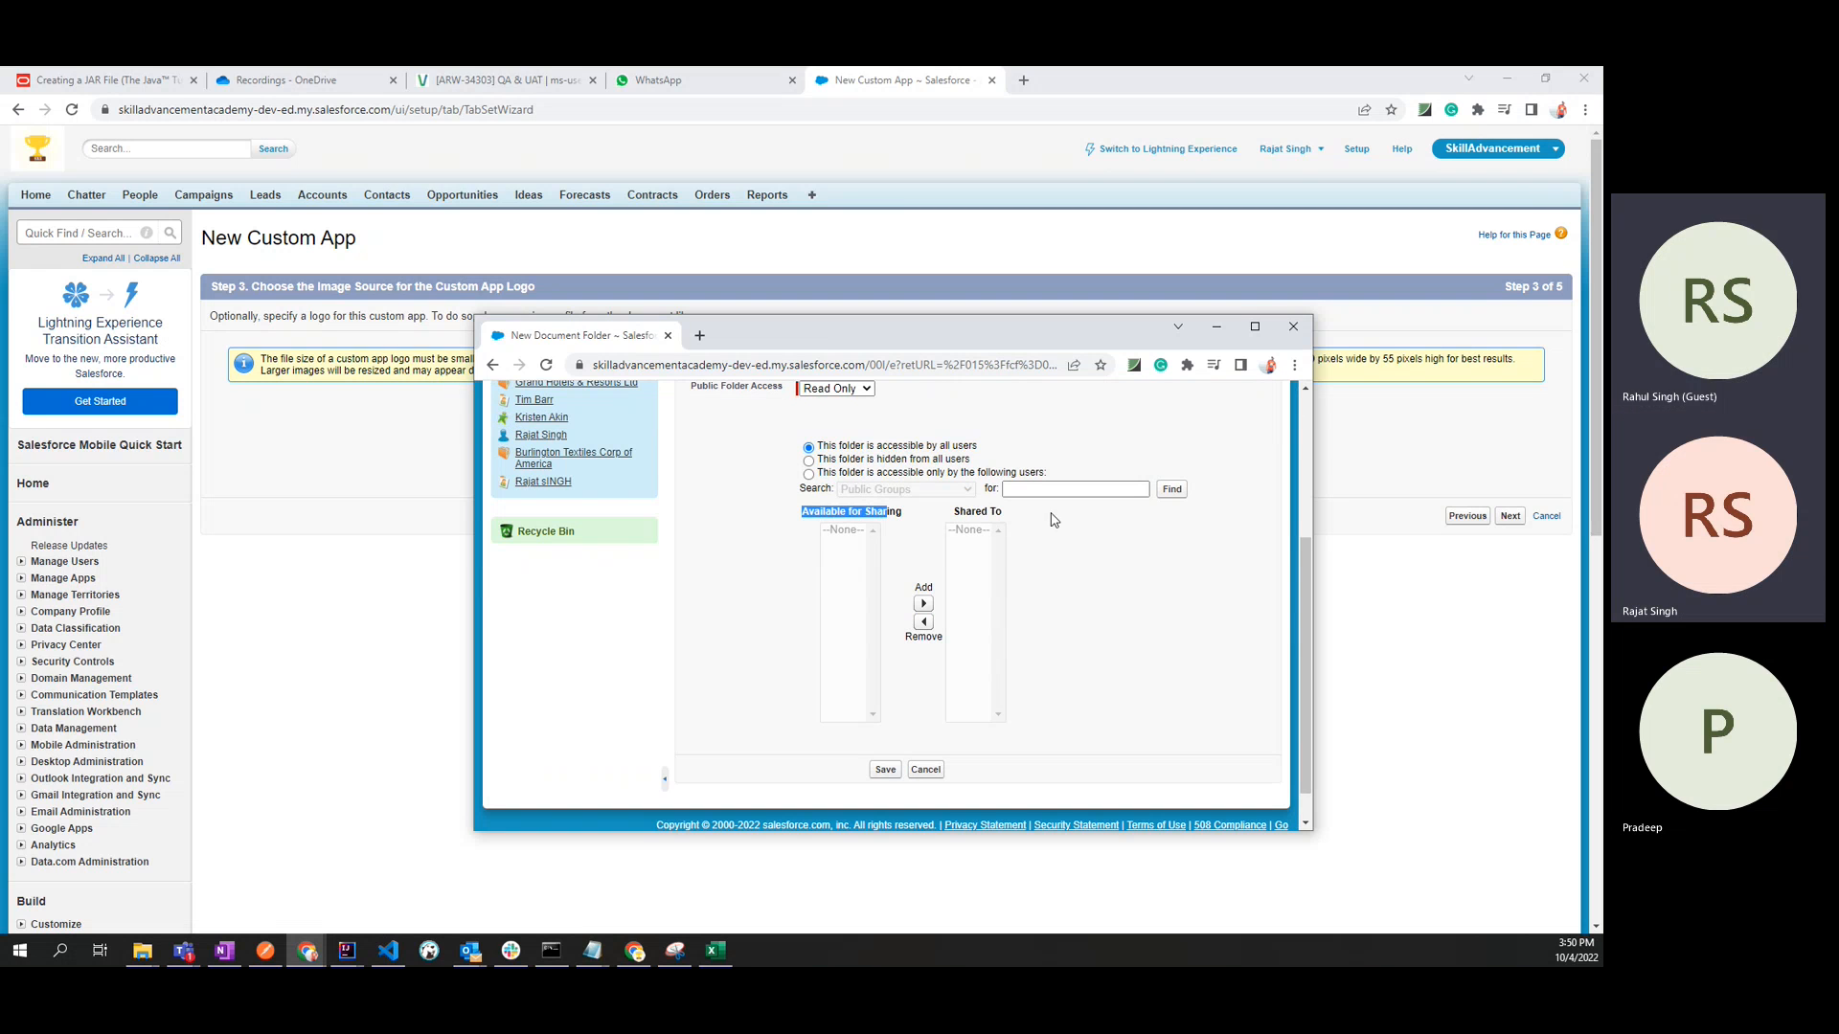
pyautogui.click(809, 475)
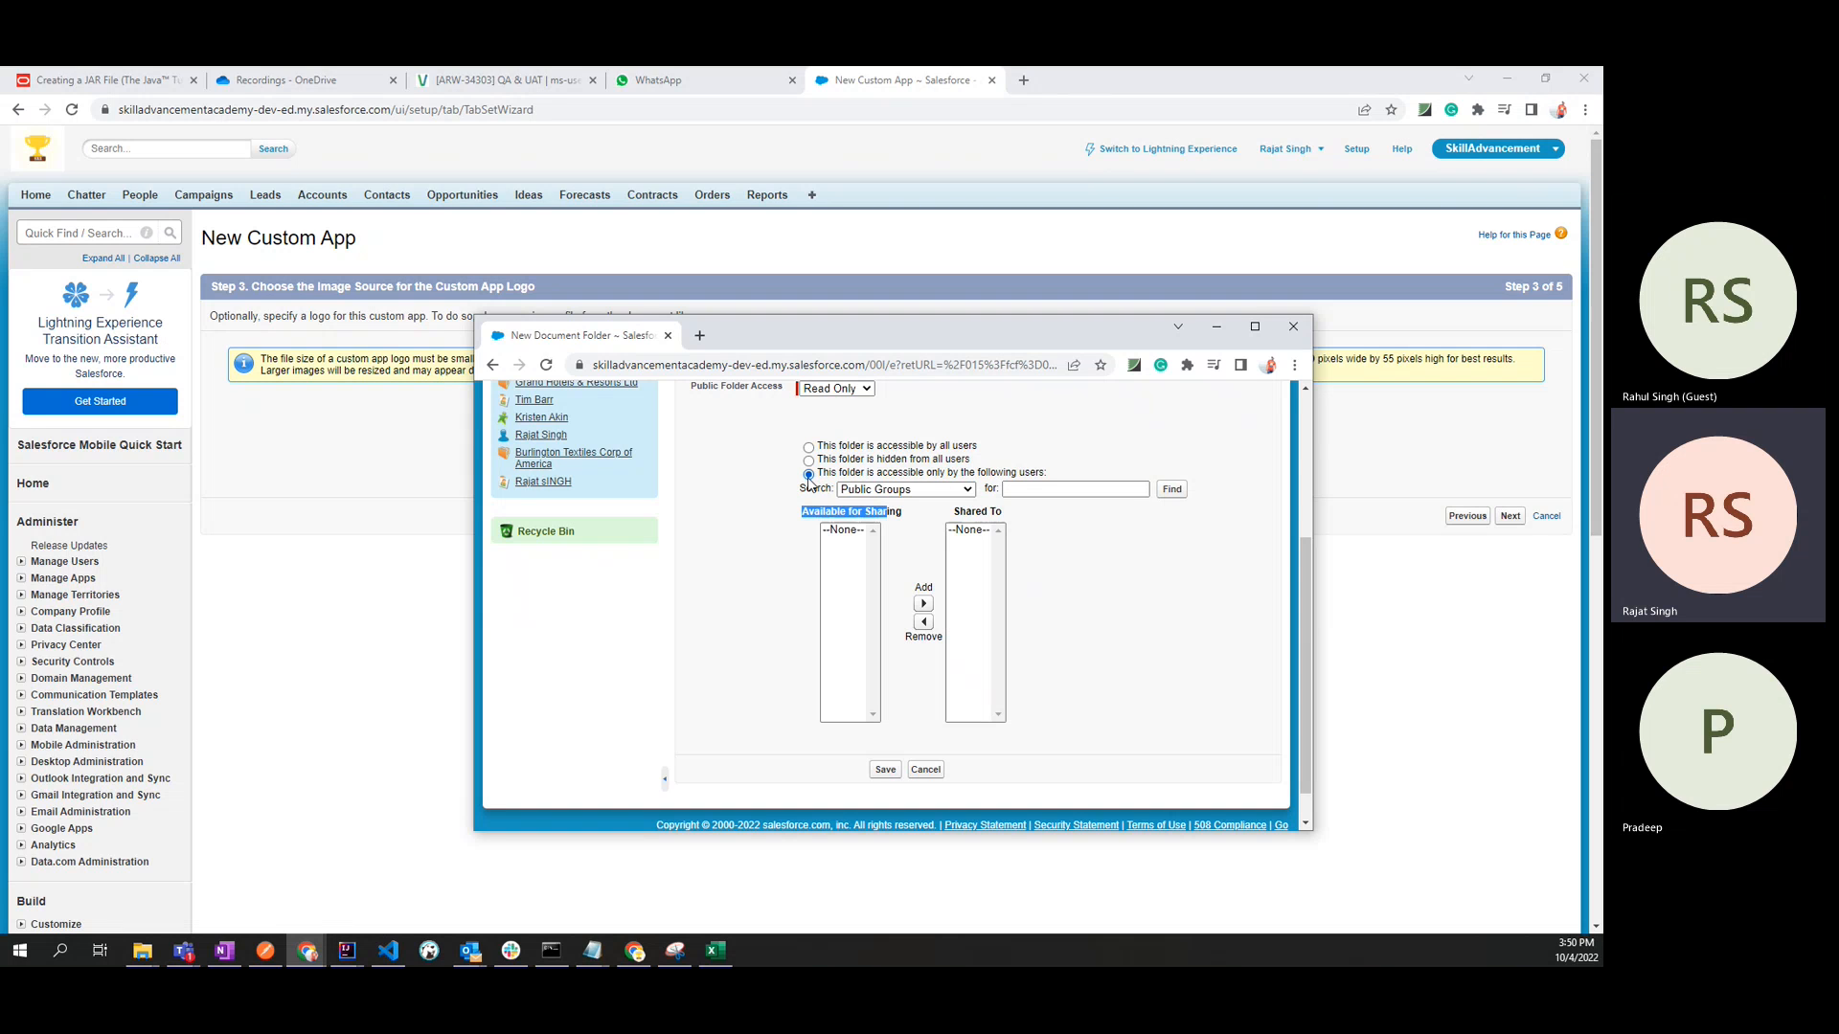
pyautogui.click(893, 491)
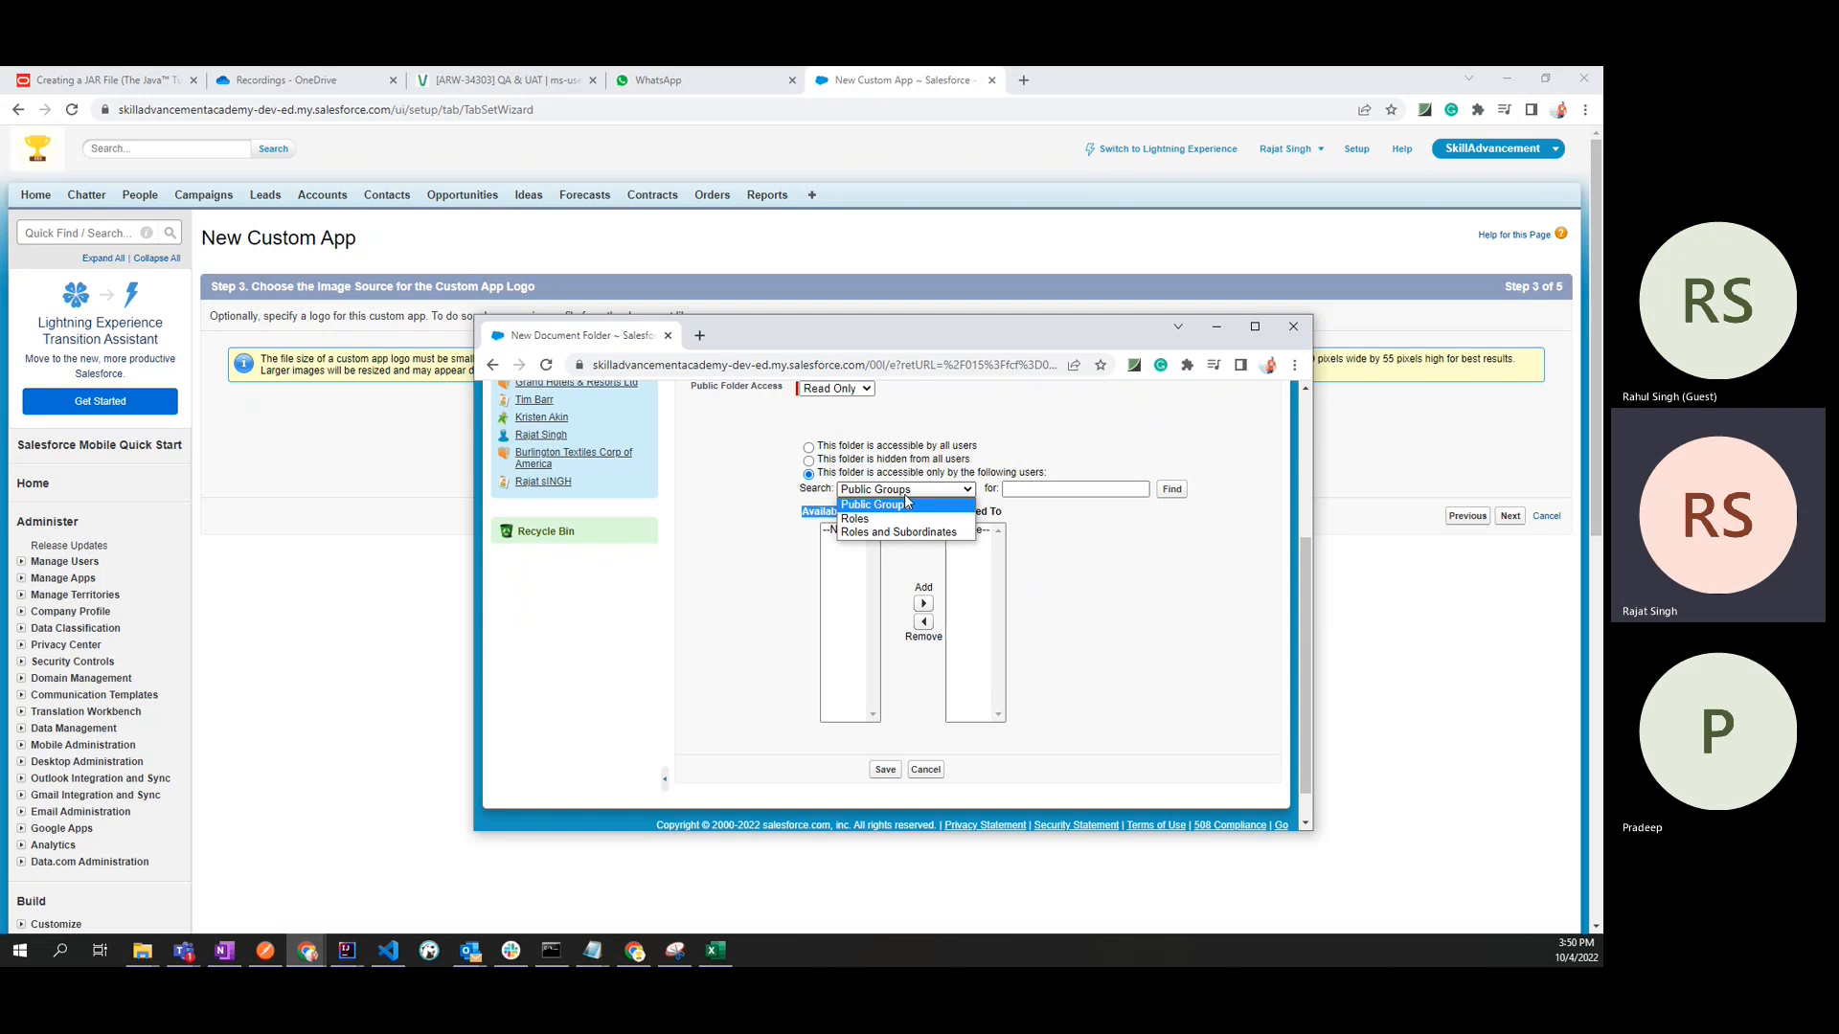
pyautogui.click(886, 505)
pyautogui.click(808, 448)
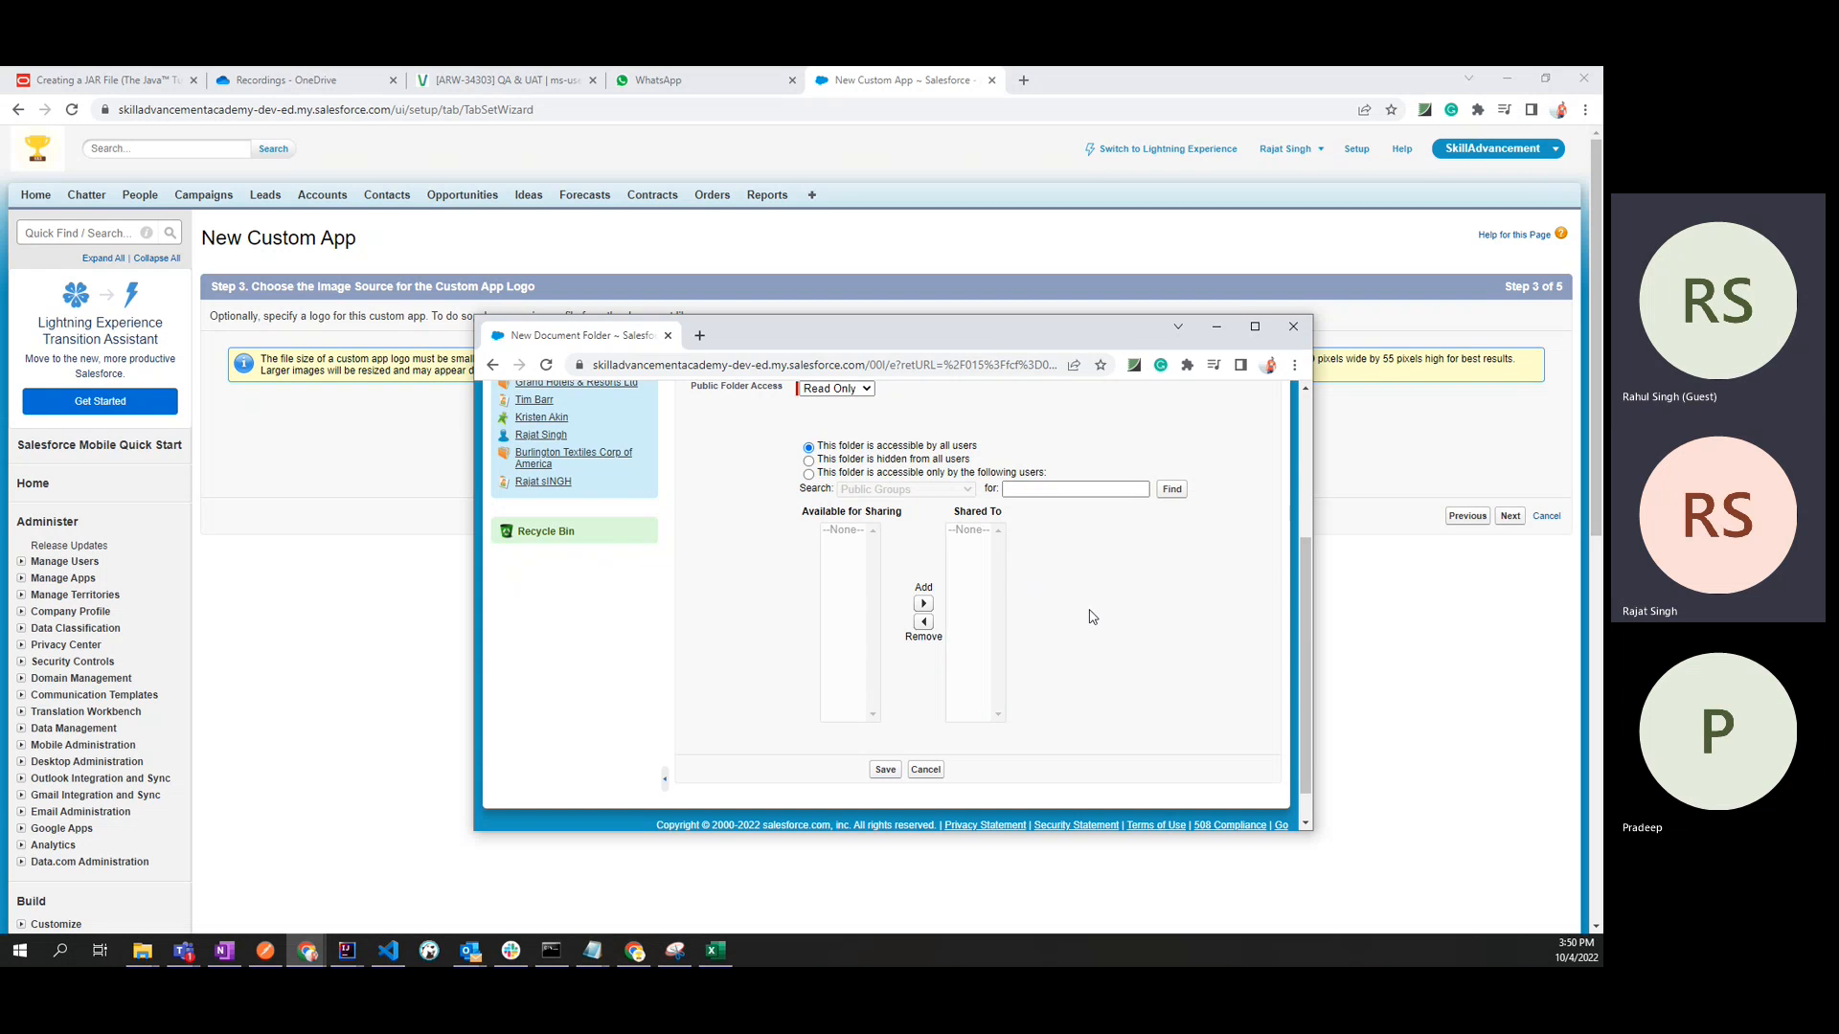
# Discard the new document folder and open the existing logo folder in Documents.
pyautogui.scroll(3, 1092, 626)
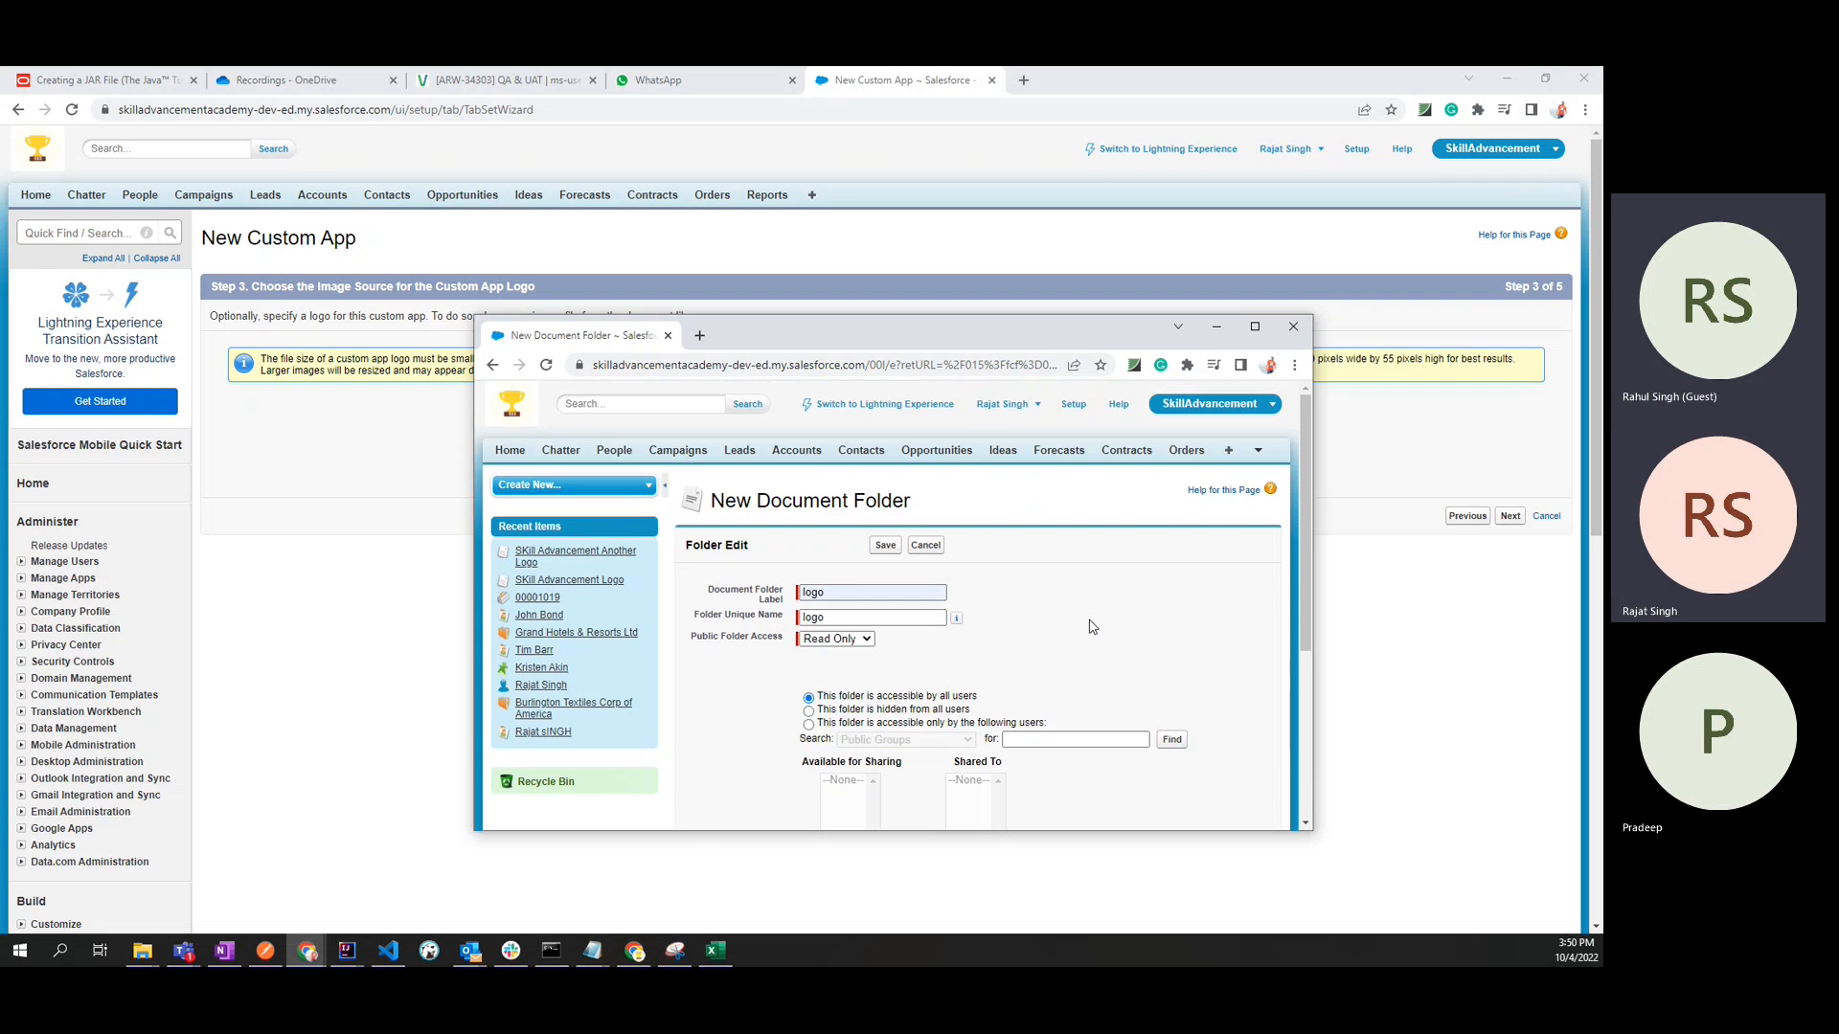
pyautogui.click(926, 545)
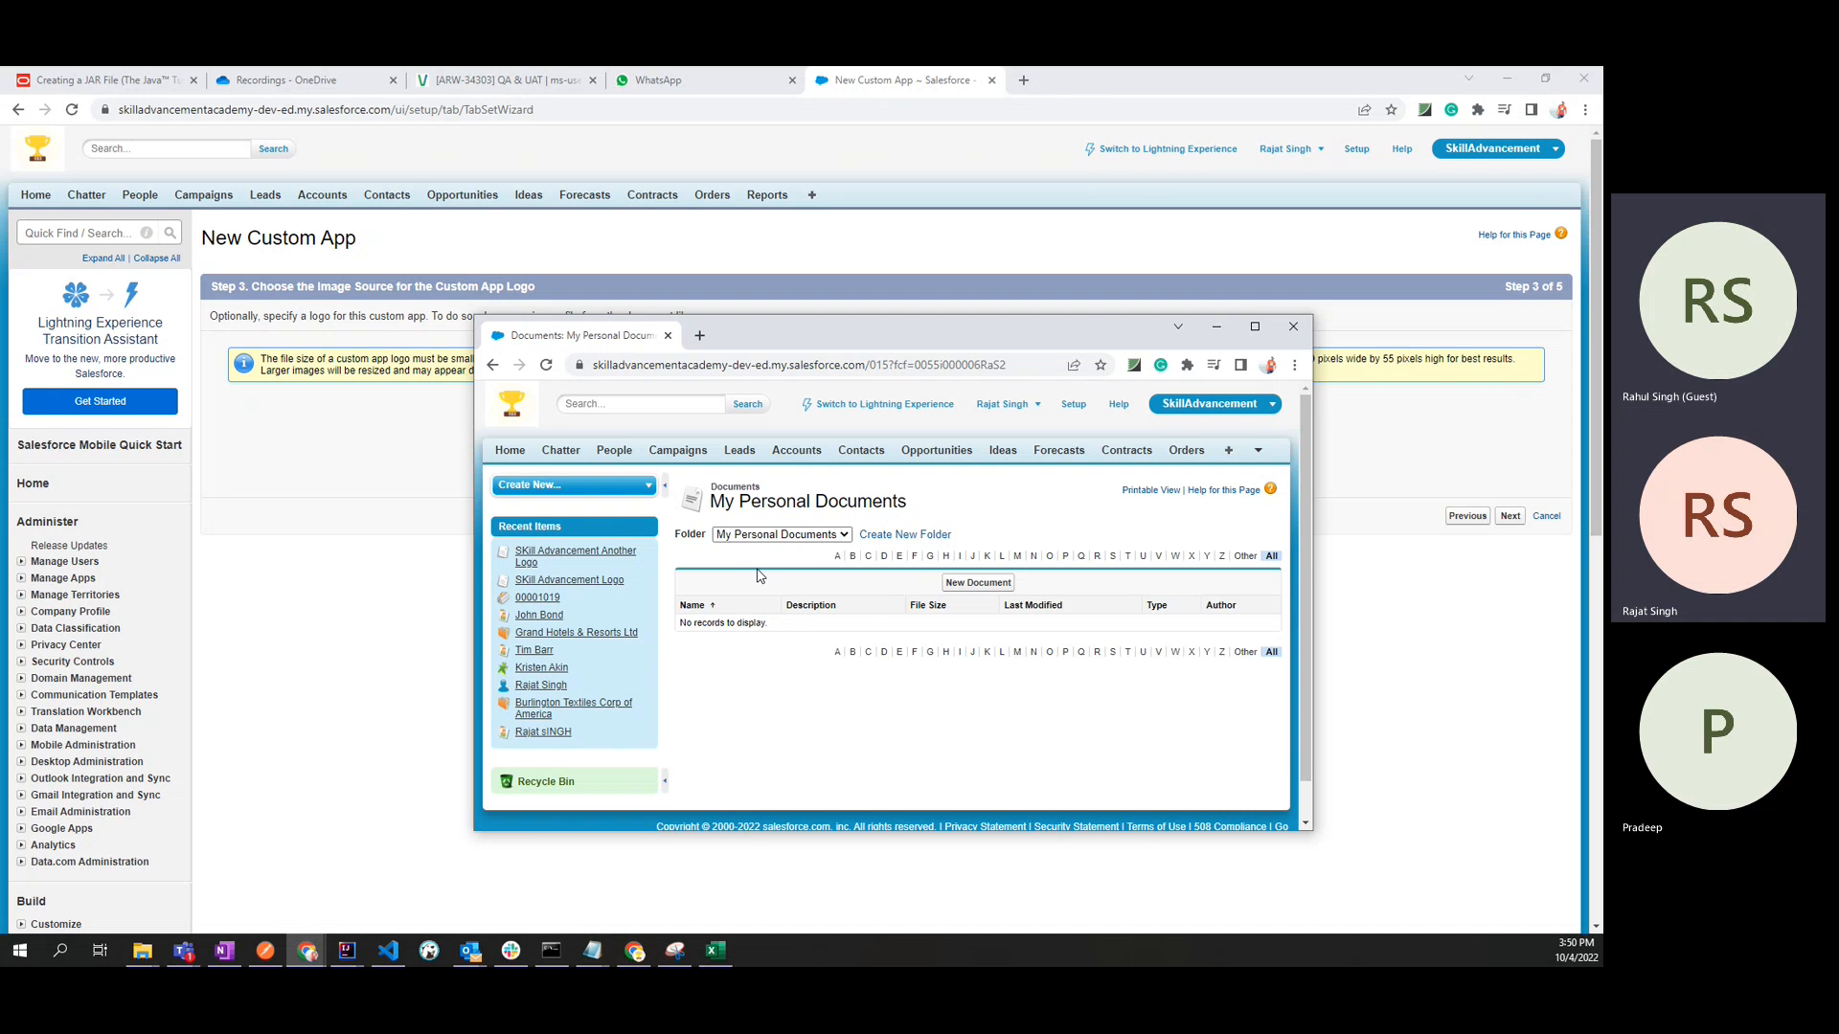
pyautogui.click(818, 538)
pyautogui.click(810, 565)
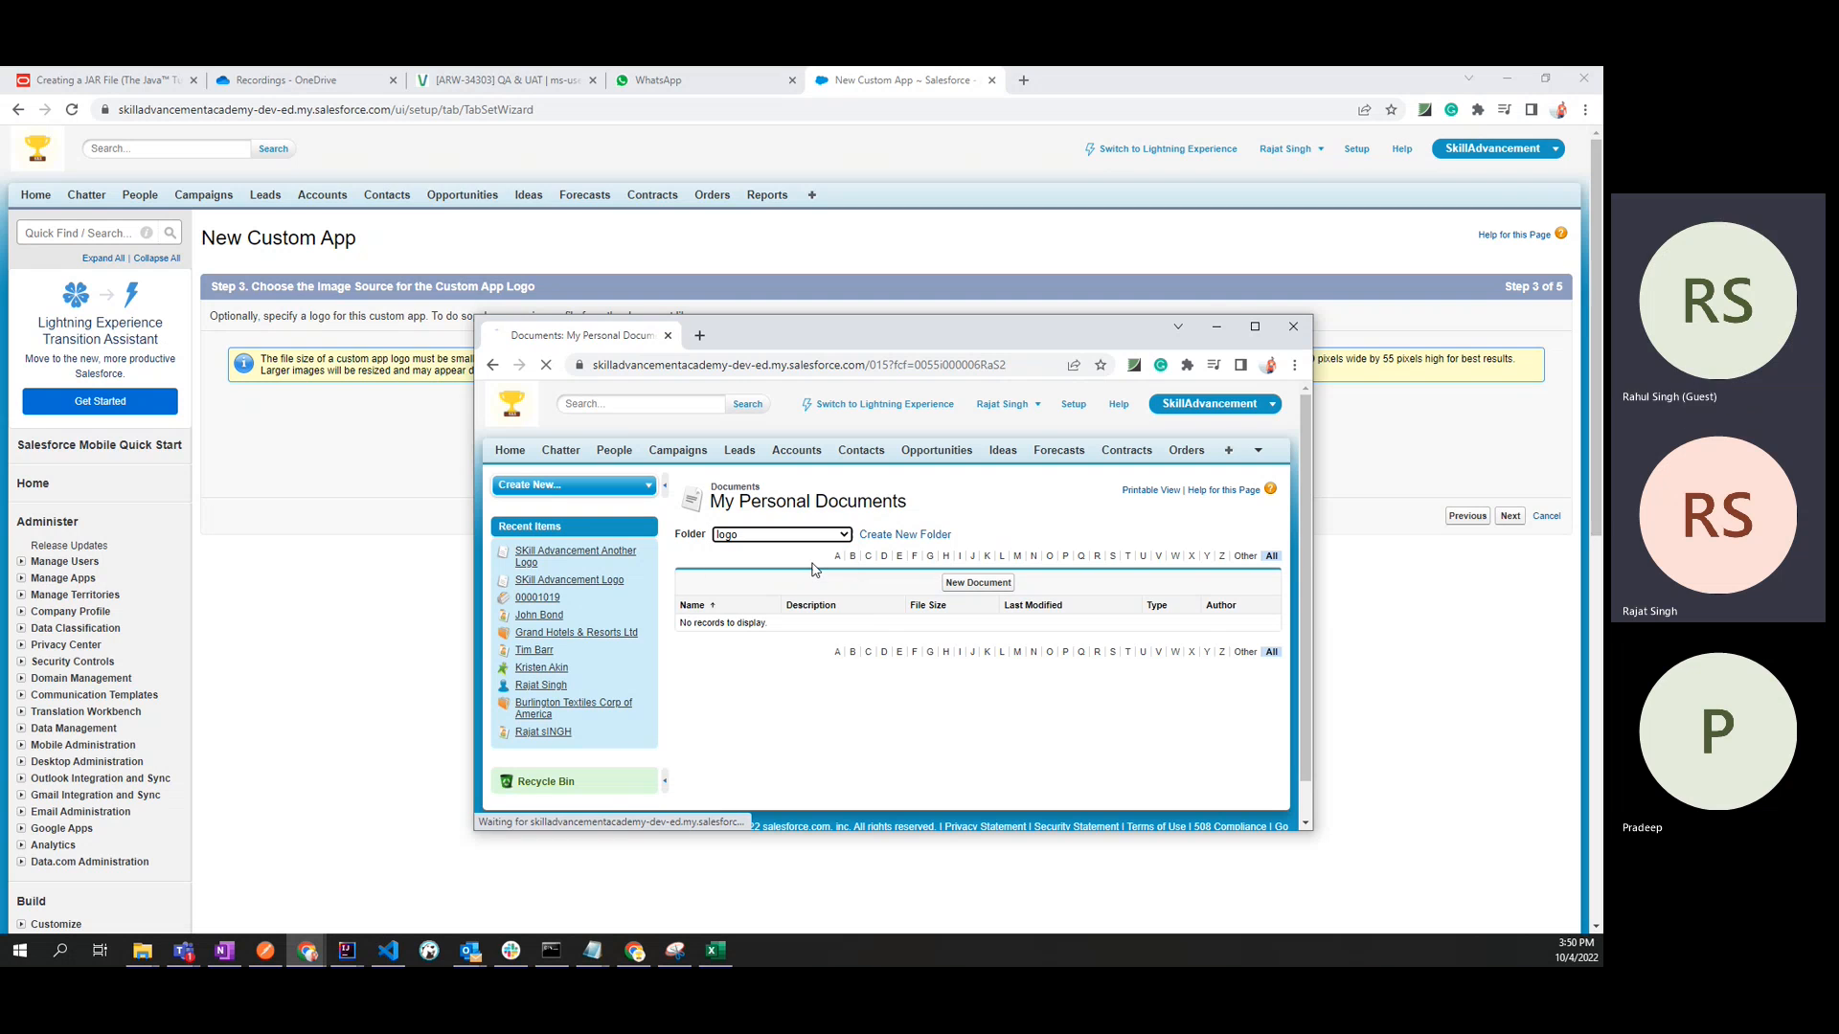
# Check the logo folder's title and documents, and which other document folders can be chosen.
pyautogui.click(795, 535)
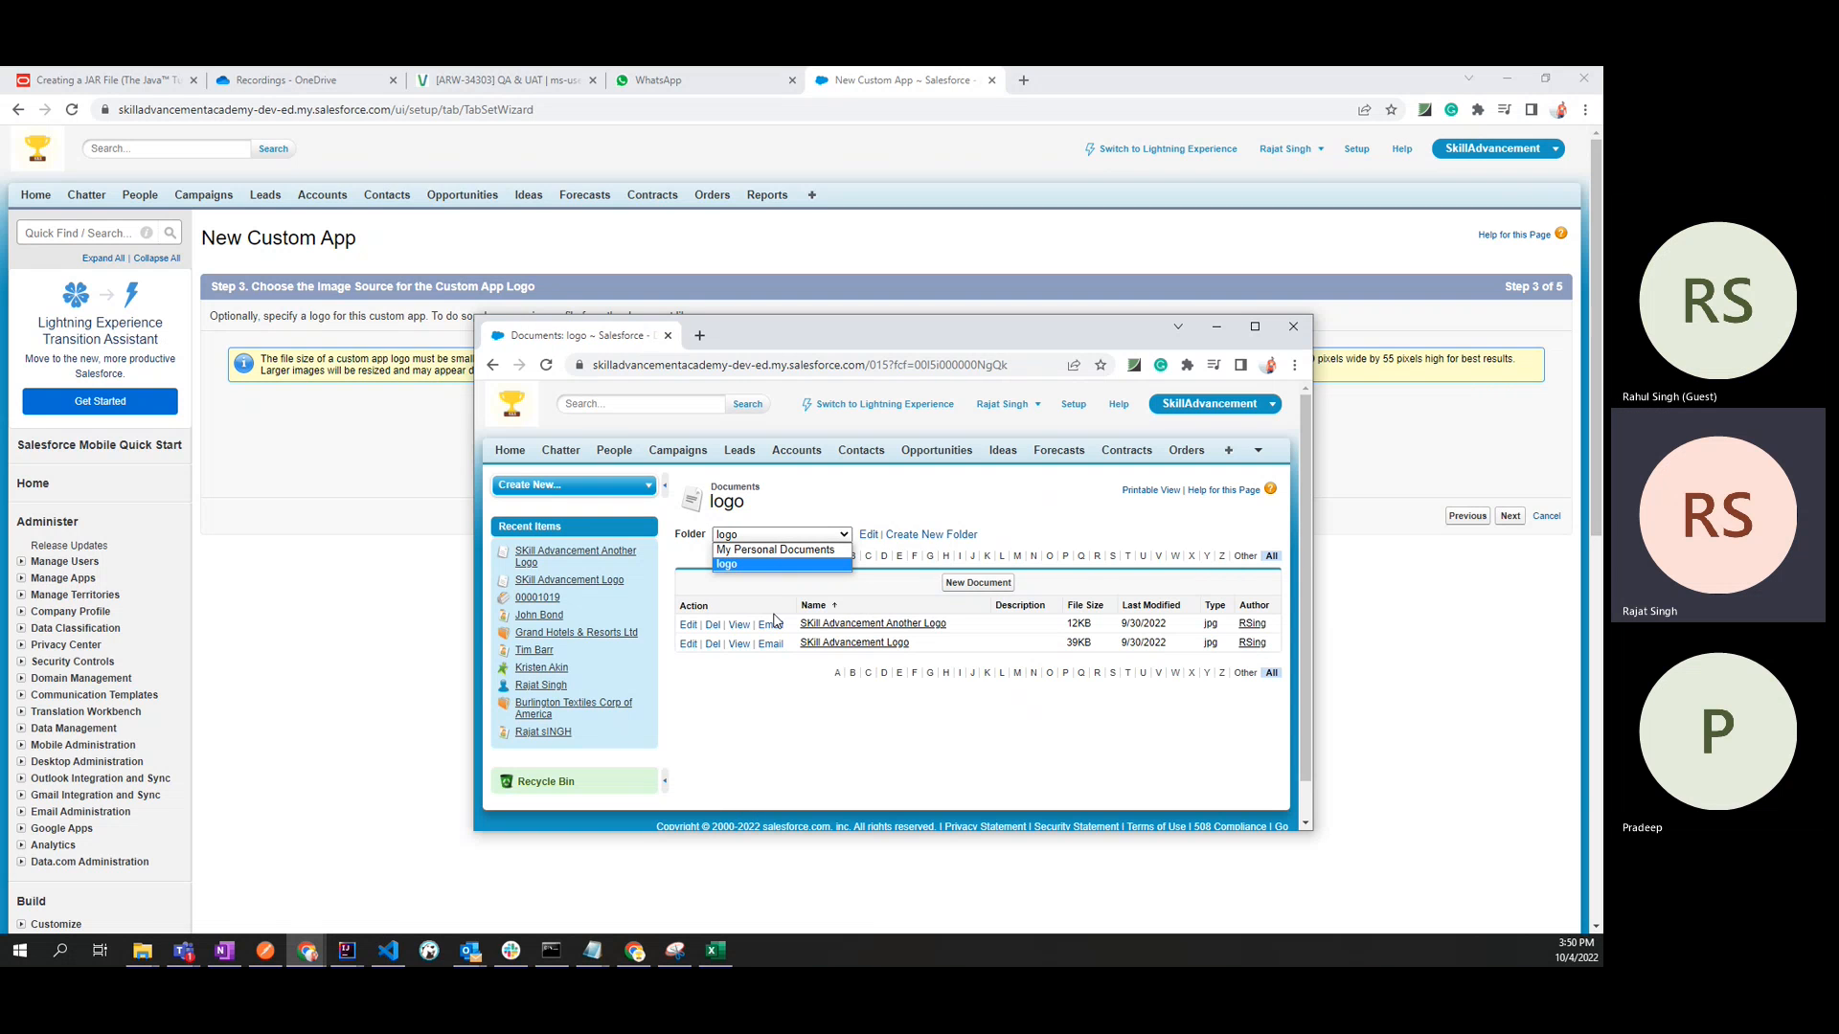
pyautogui.click(780, 731)
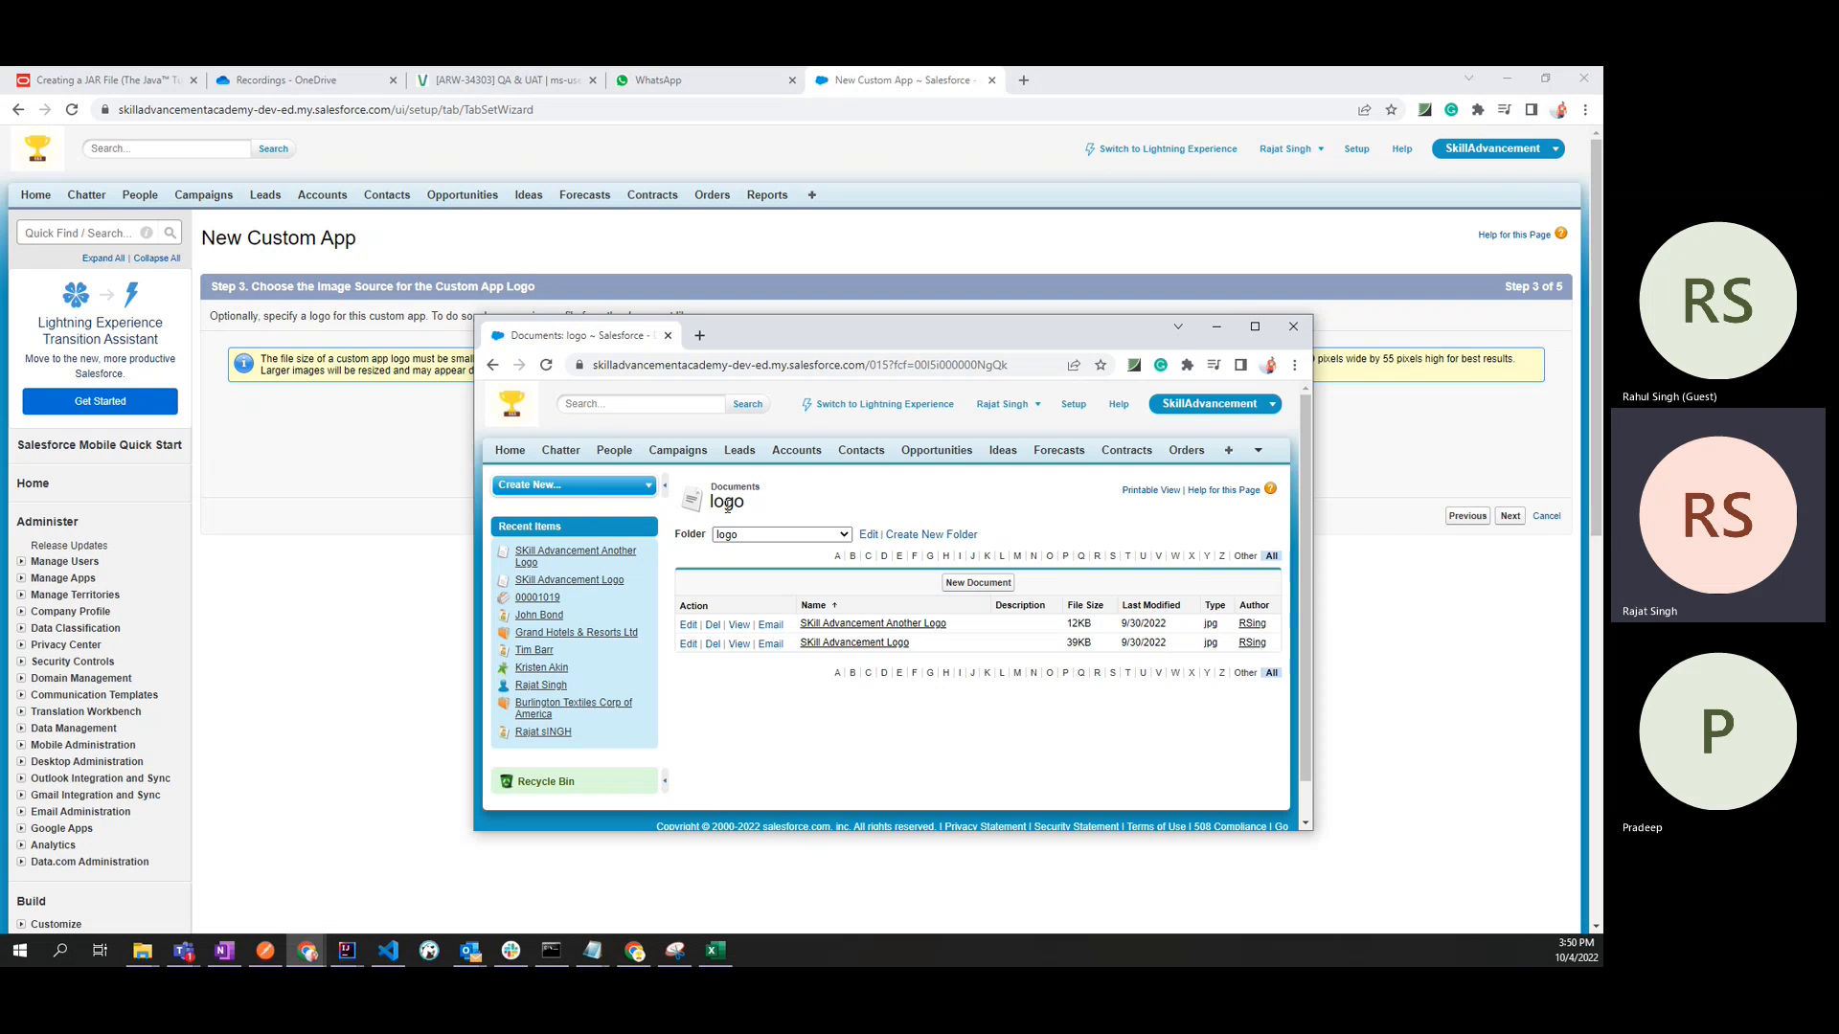
pyautogui.moveTo(711, 505); pyautogui.dragTo(812, 510)
pyautogui.click(810, 512)
pyautogui.click(801, 534)
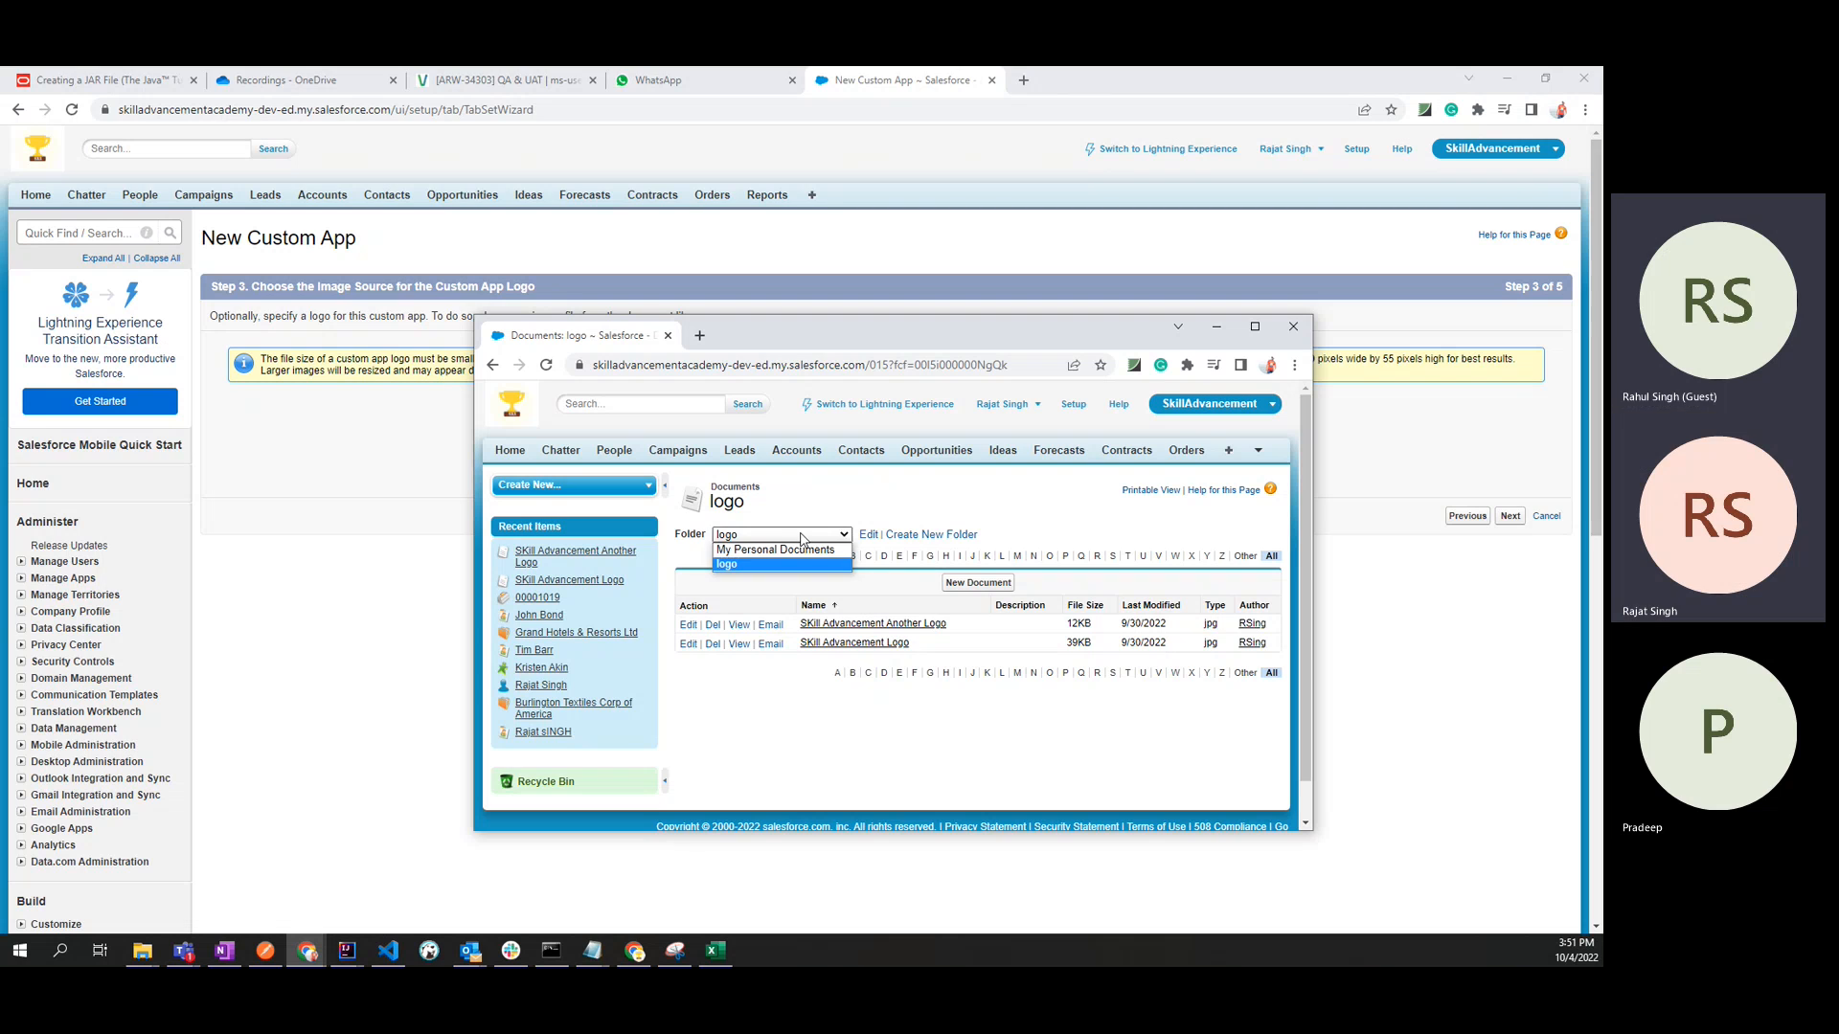
pyautogui.click(811, 499)
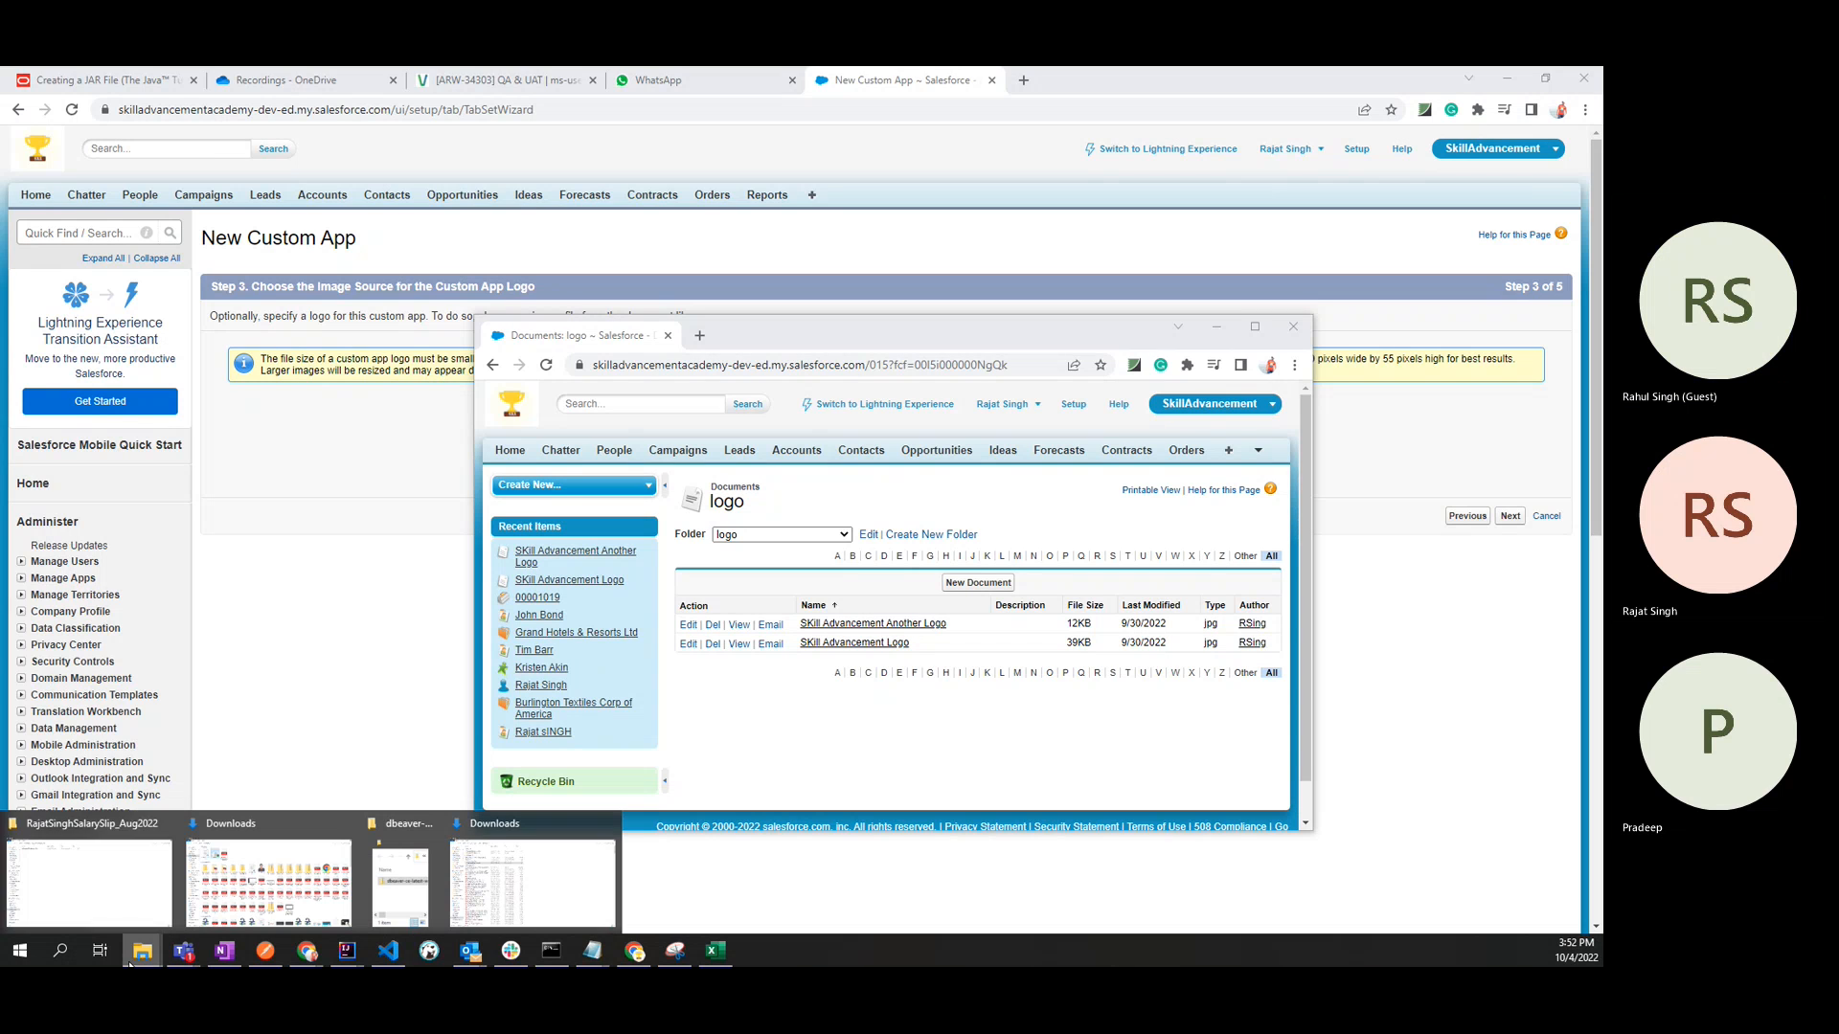
# Switch to File Explorer and open the OneDrive Pictures folder containing the logo images.
pyautogui.moveTo(144, 950)
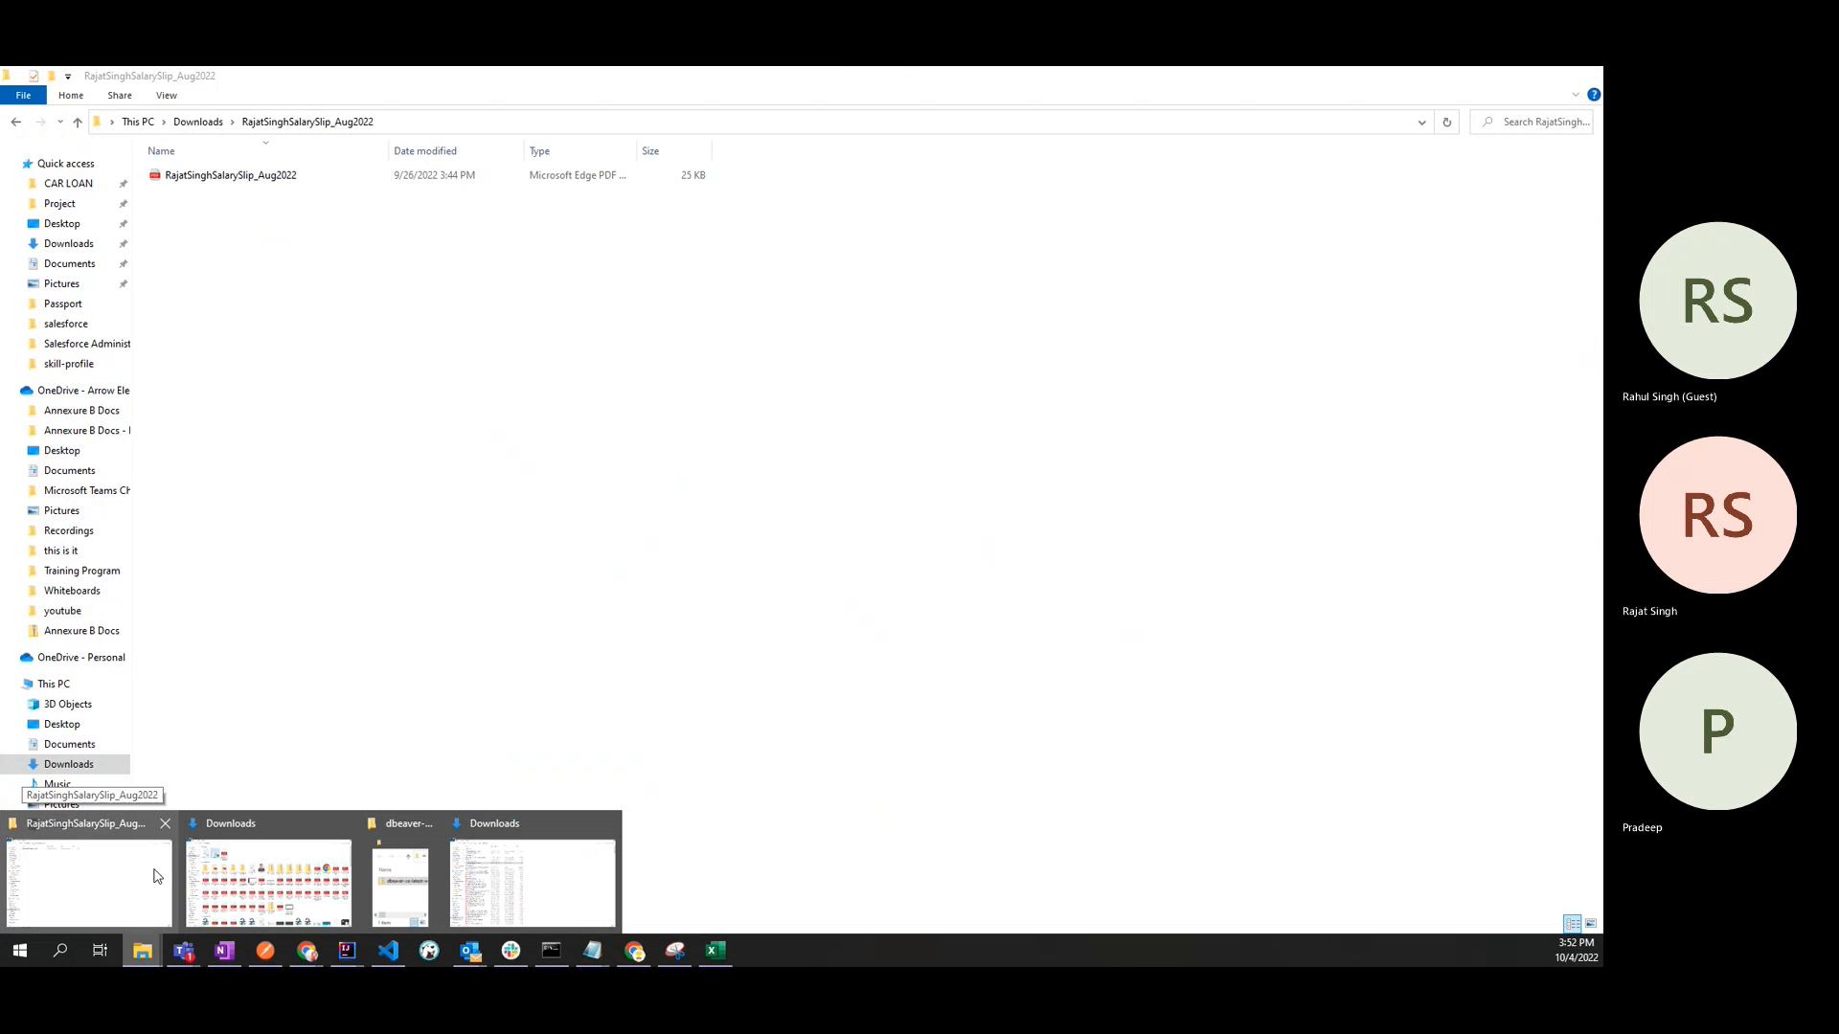
pyautogui.click(155, 874)
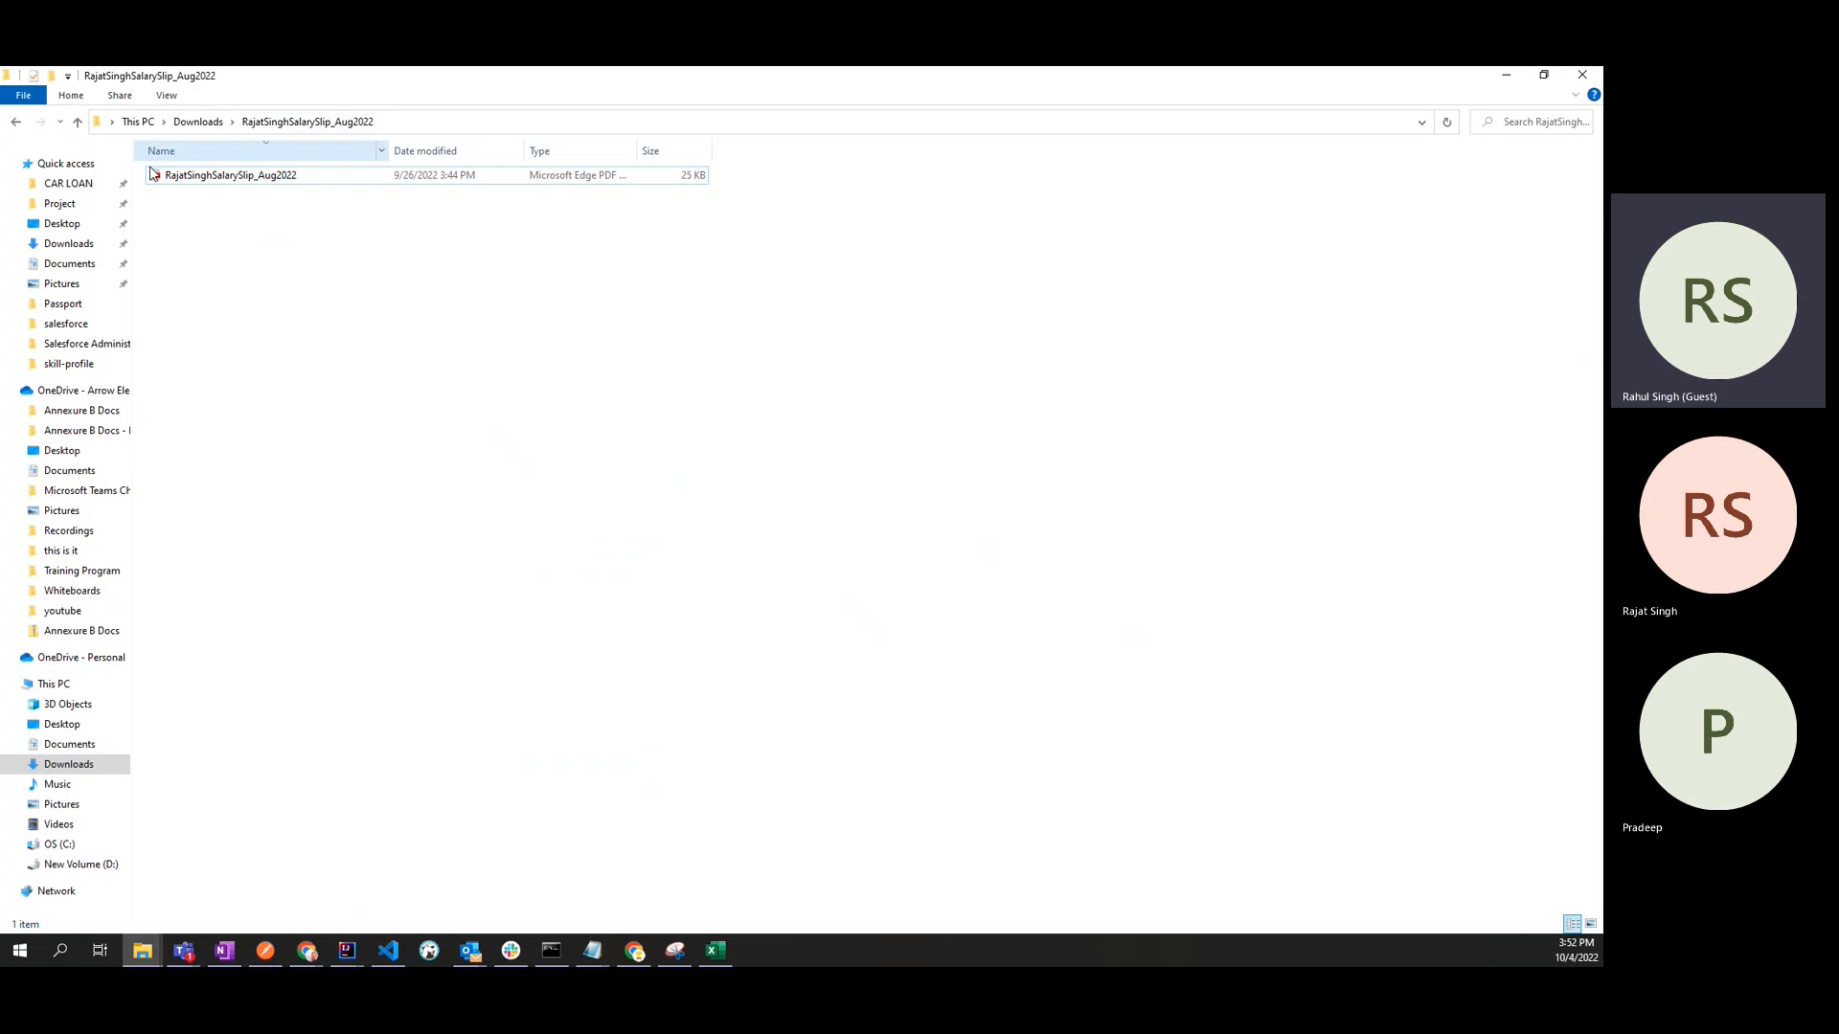
pyautogui.click(64, 325)
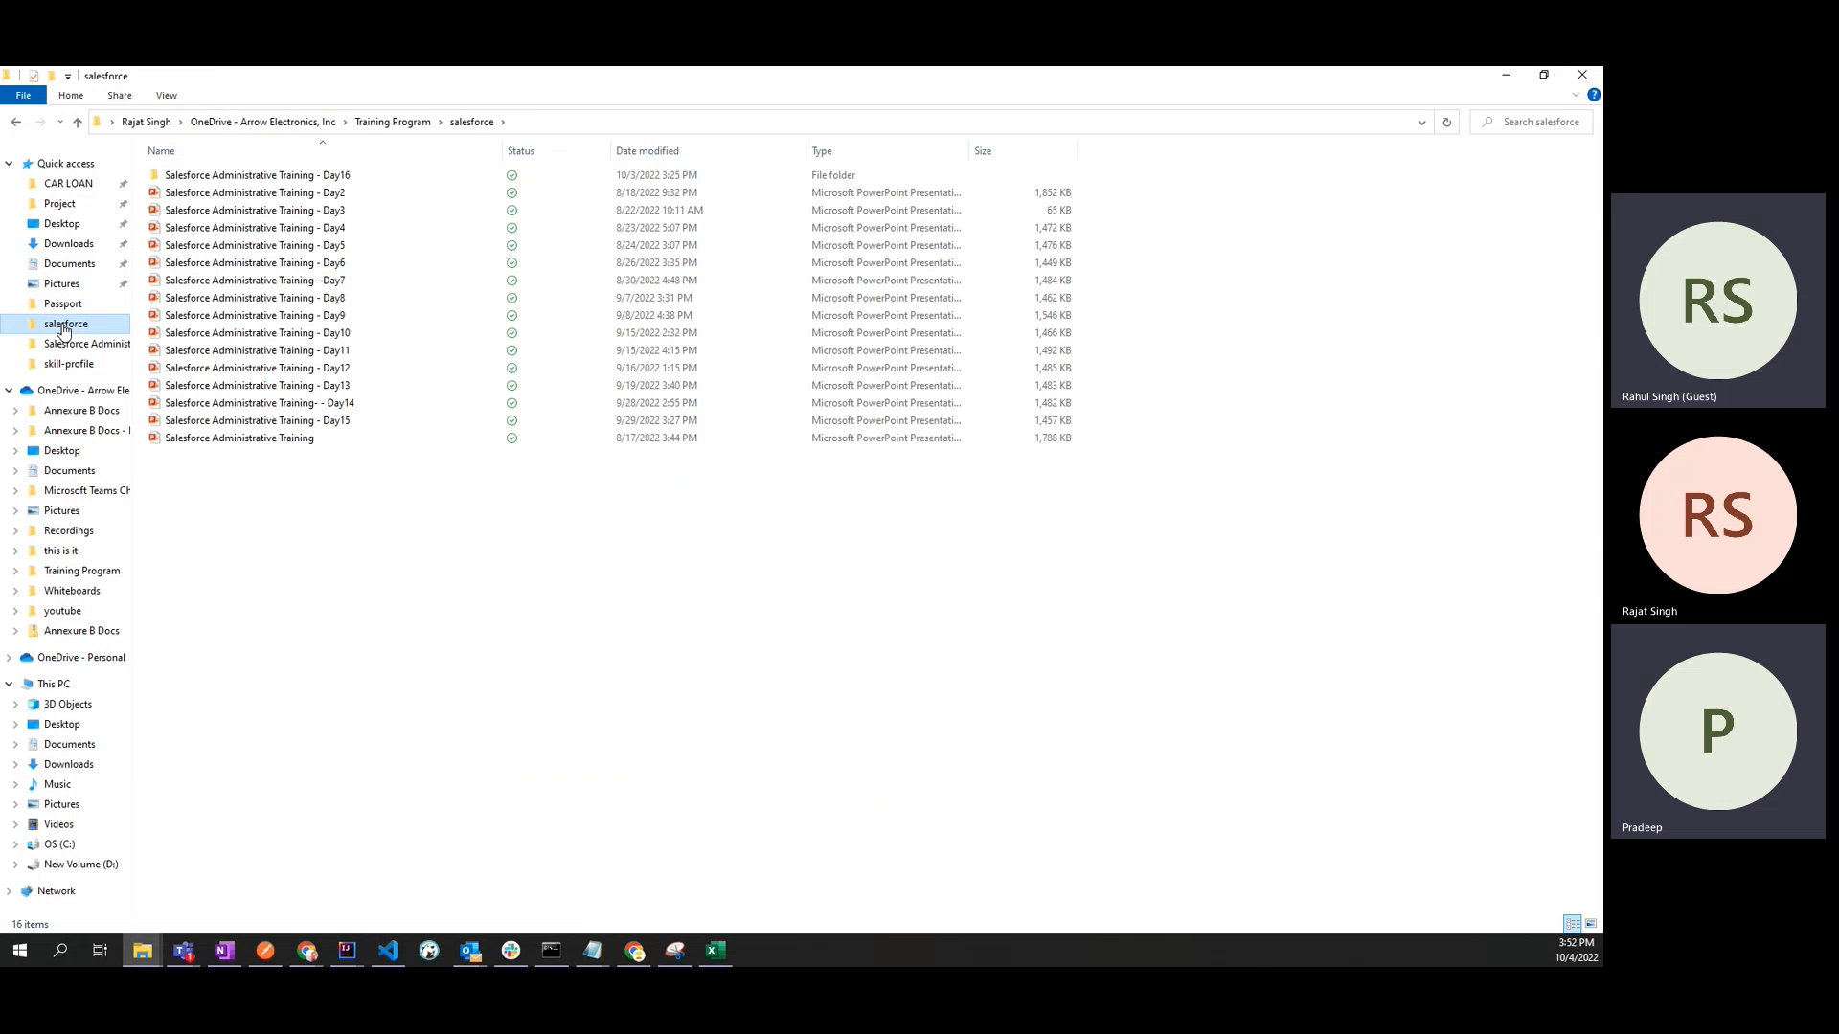
pyautogui.click(61, 513)
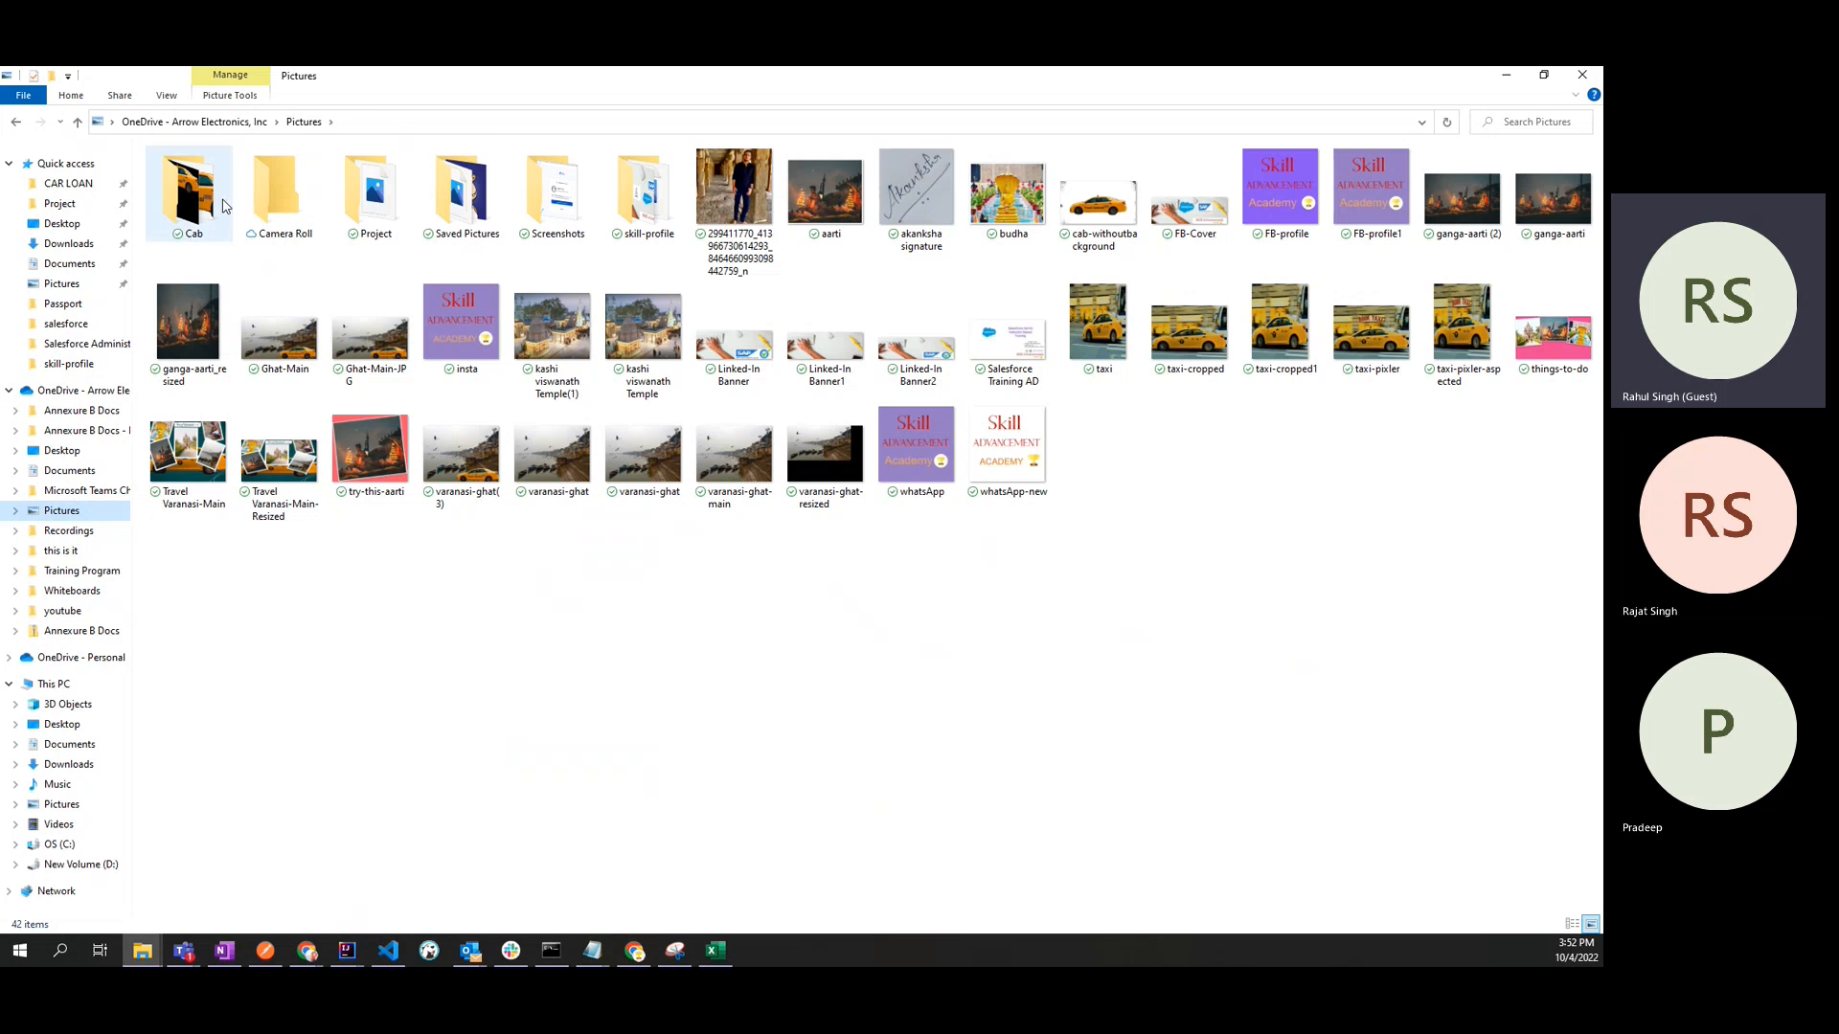
# Check the Screenshots folder, return to Pictures and open the skill-profile folder.
pyautogui.doubleClick(560, 212)
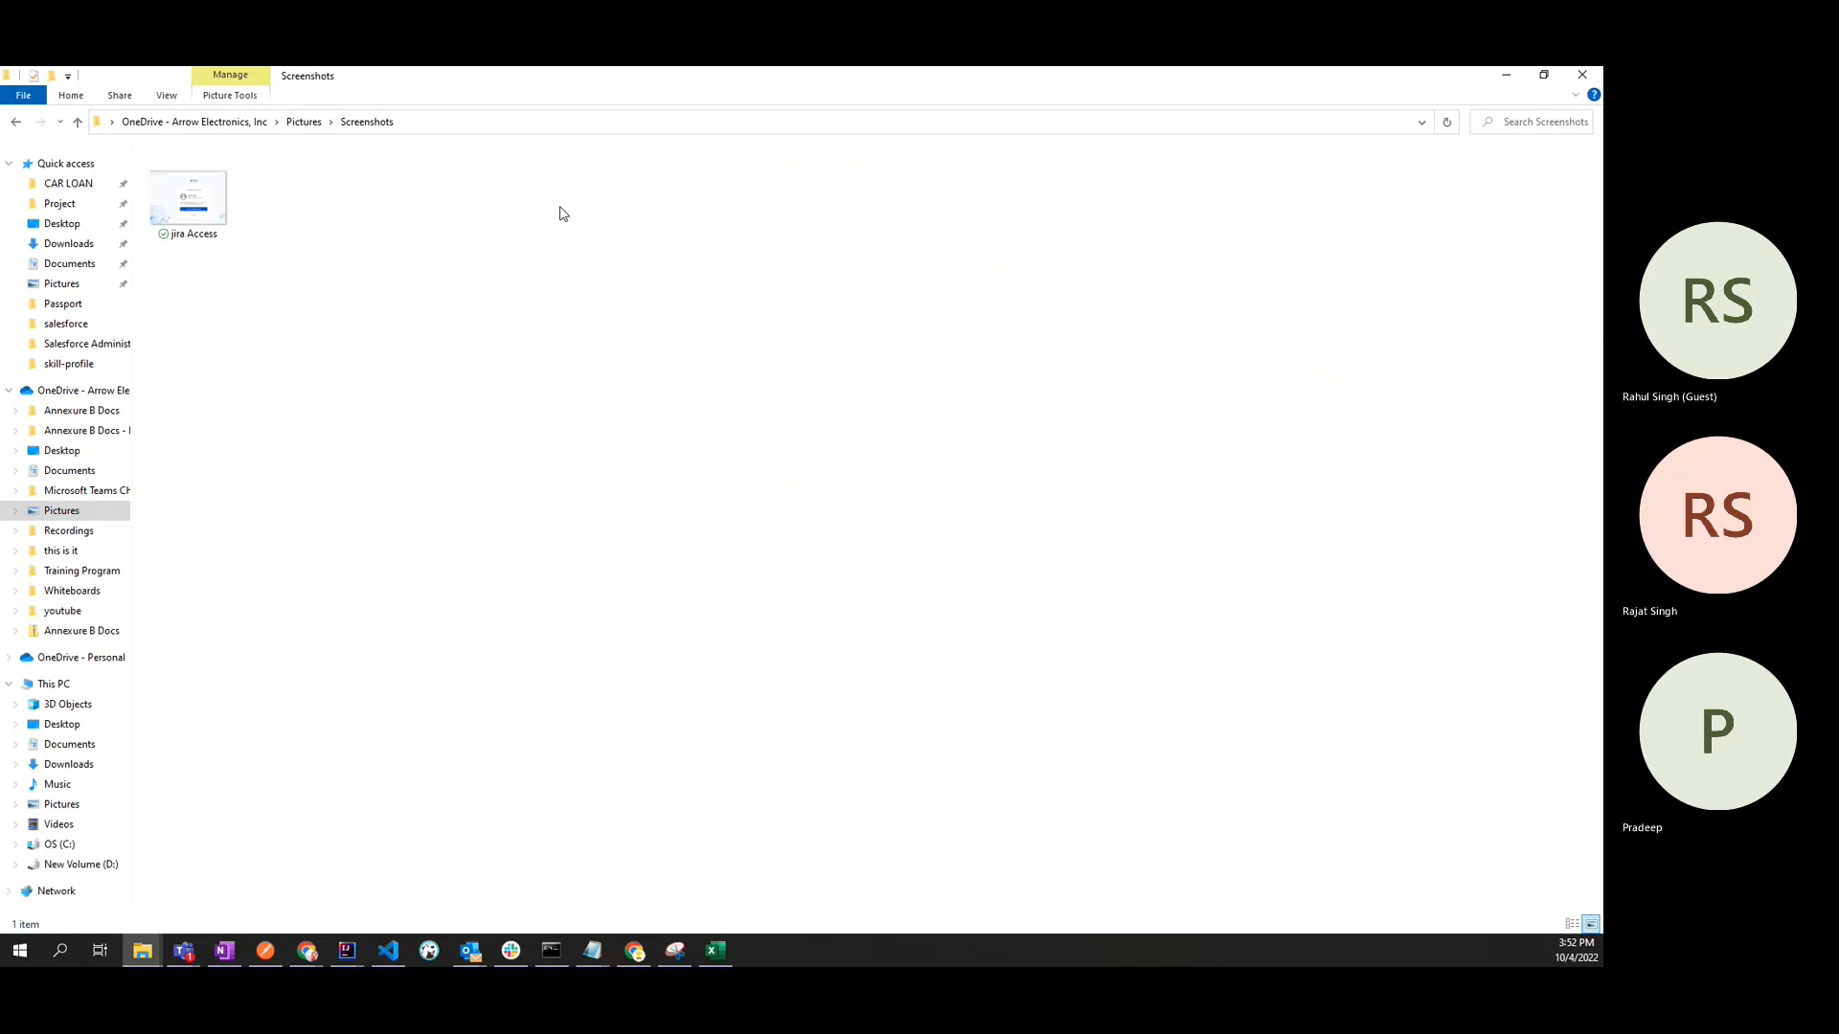
pyautogui.click(300, 125)
pyautogui.click(639, 240)
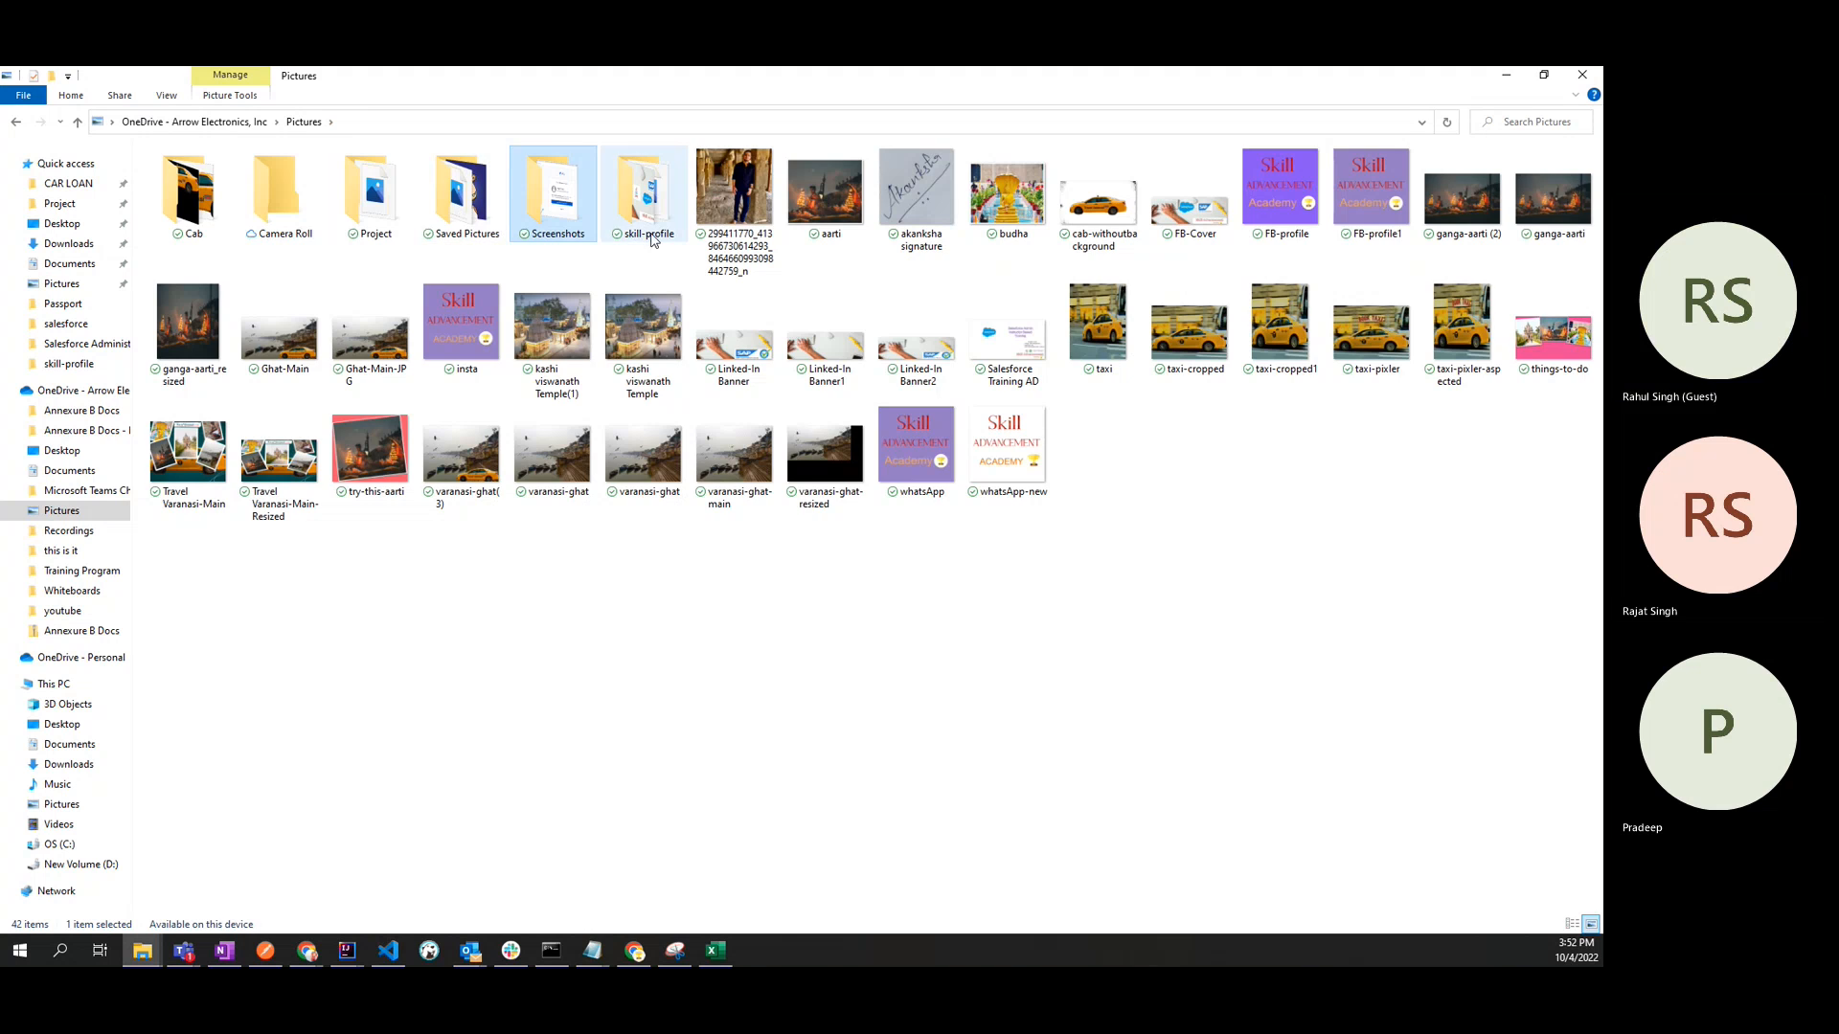
pyautogui.doubleClick(654, 222)
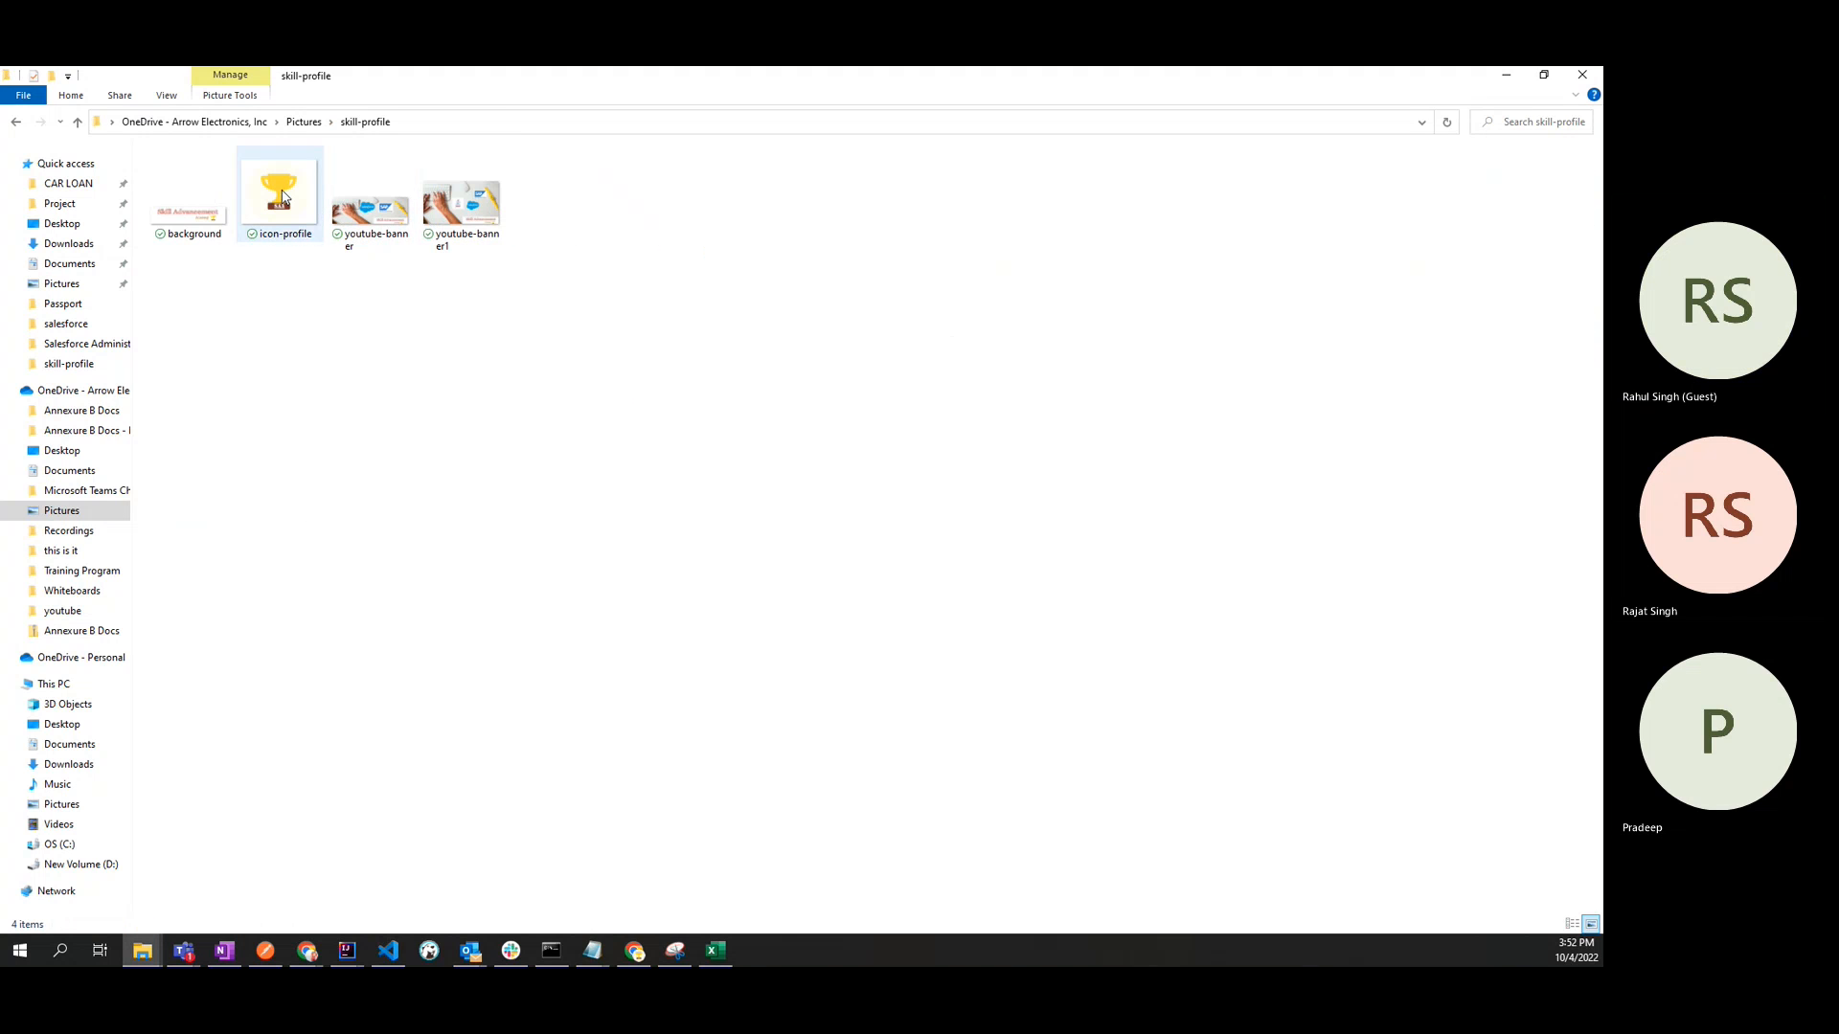
# Check the file properties of the icon-profile image in the skill-profile folder.
pyautogui.click(281, 195)
pyautogui.rightClick(282, 196)
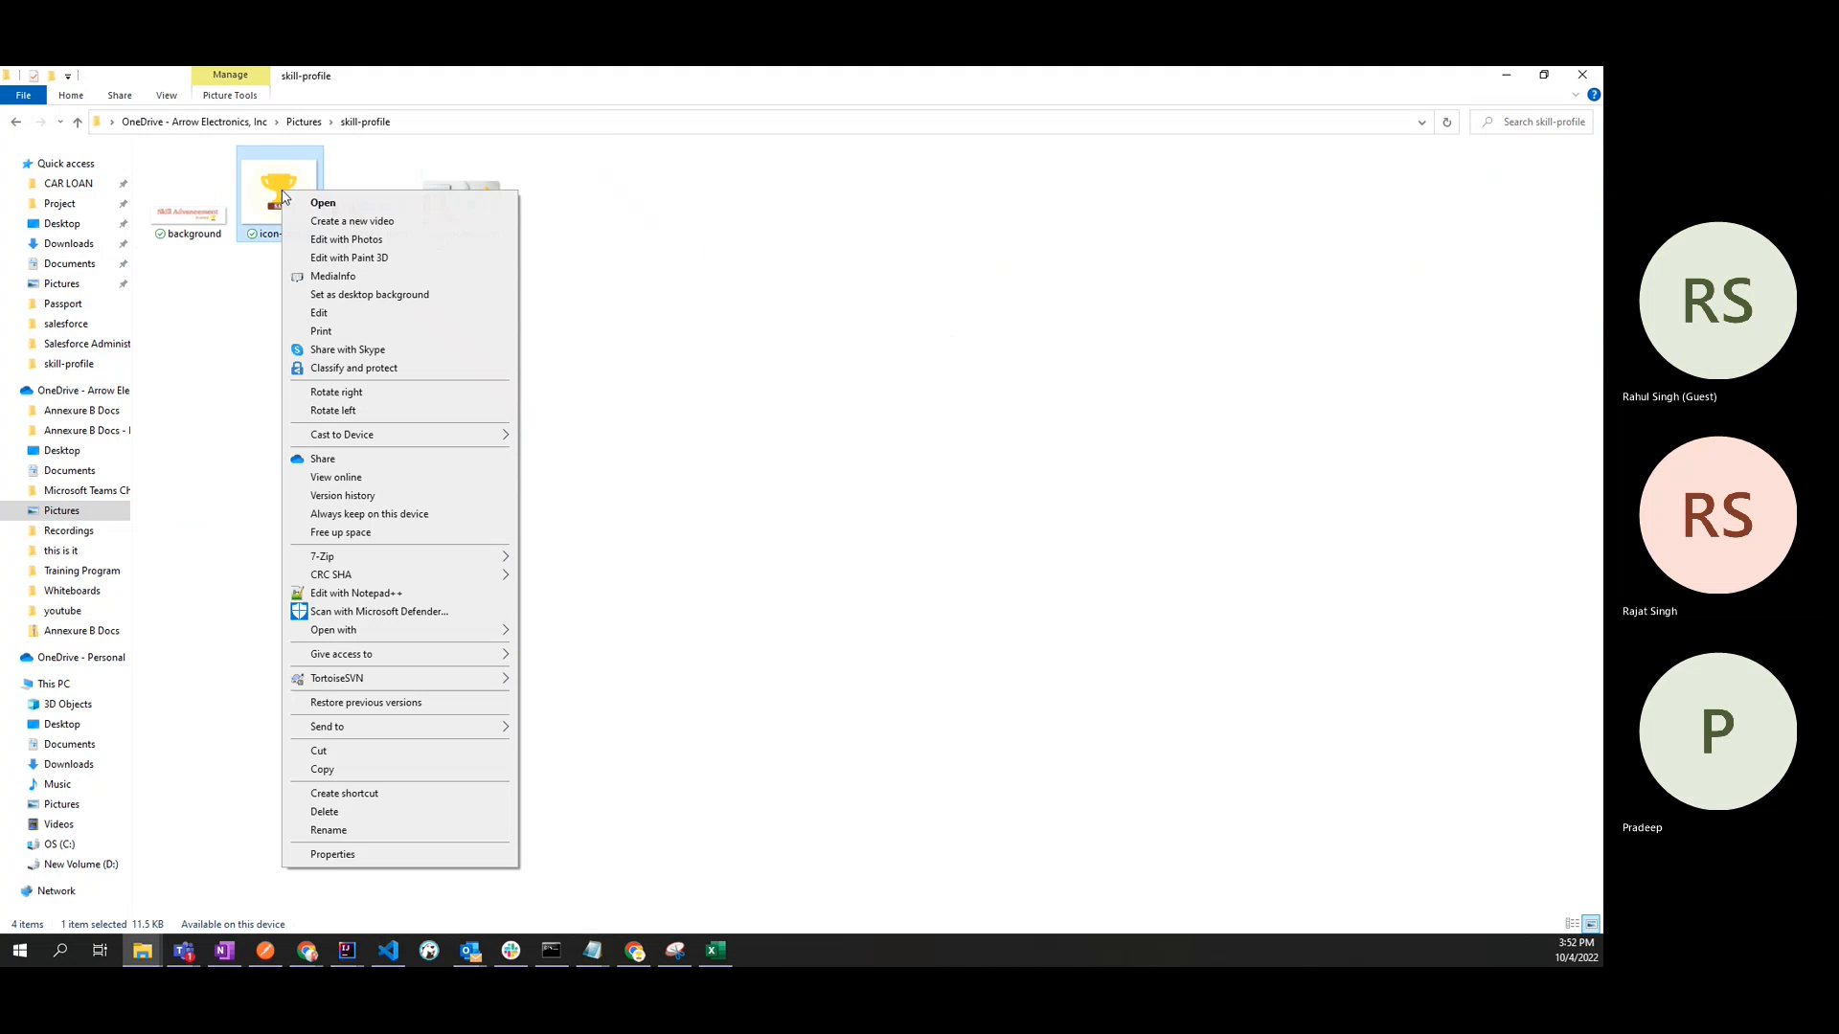
pyautogui.click(321, 854)
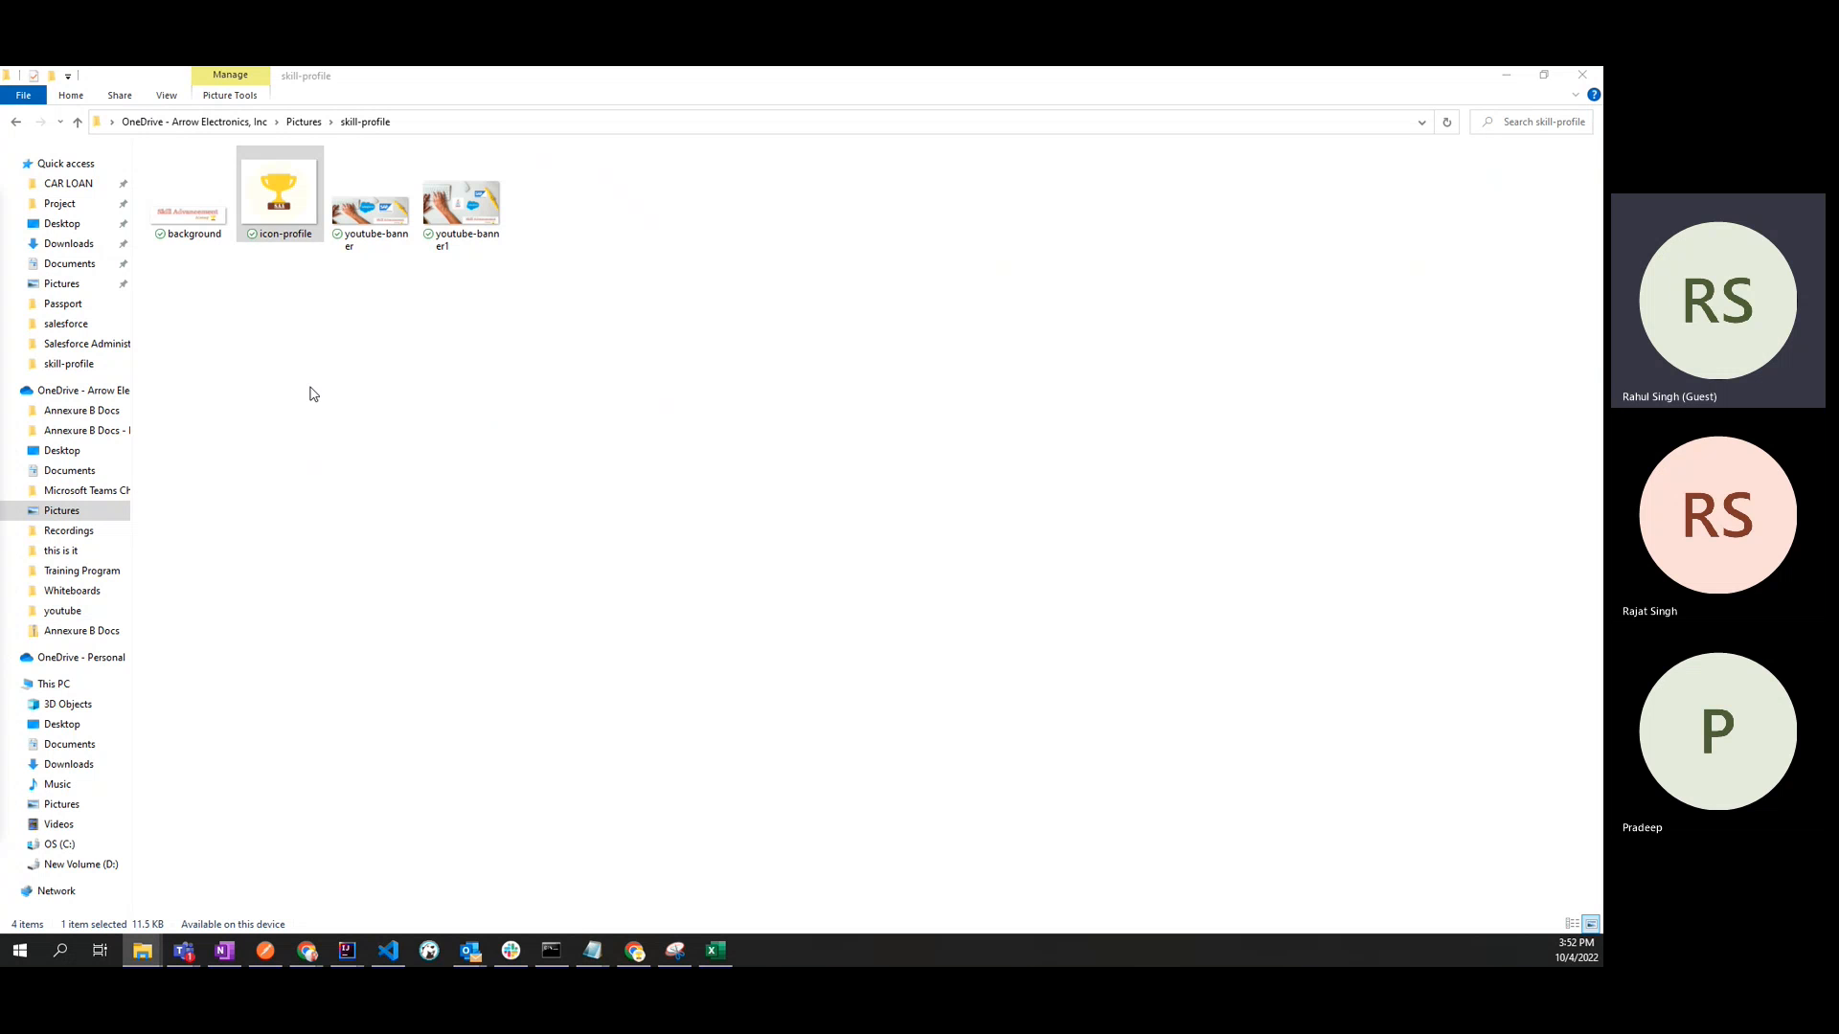
pyautogui.rightClick(278, 201)
pyautogui.click(342, 874)
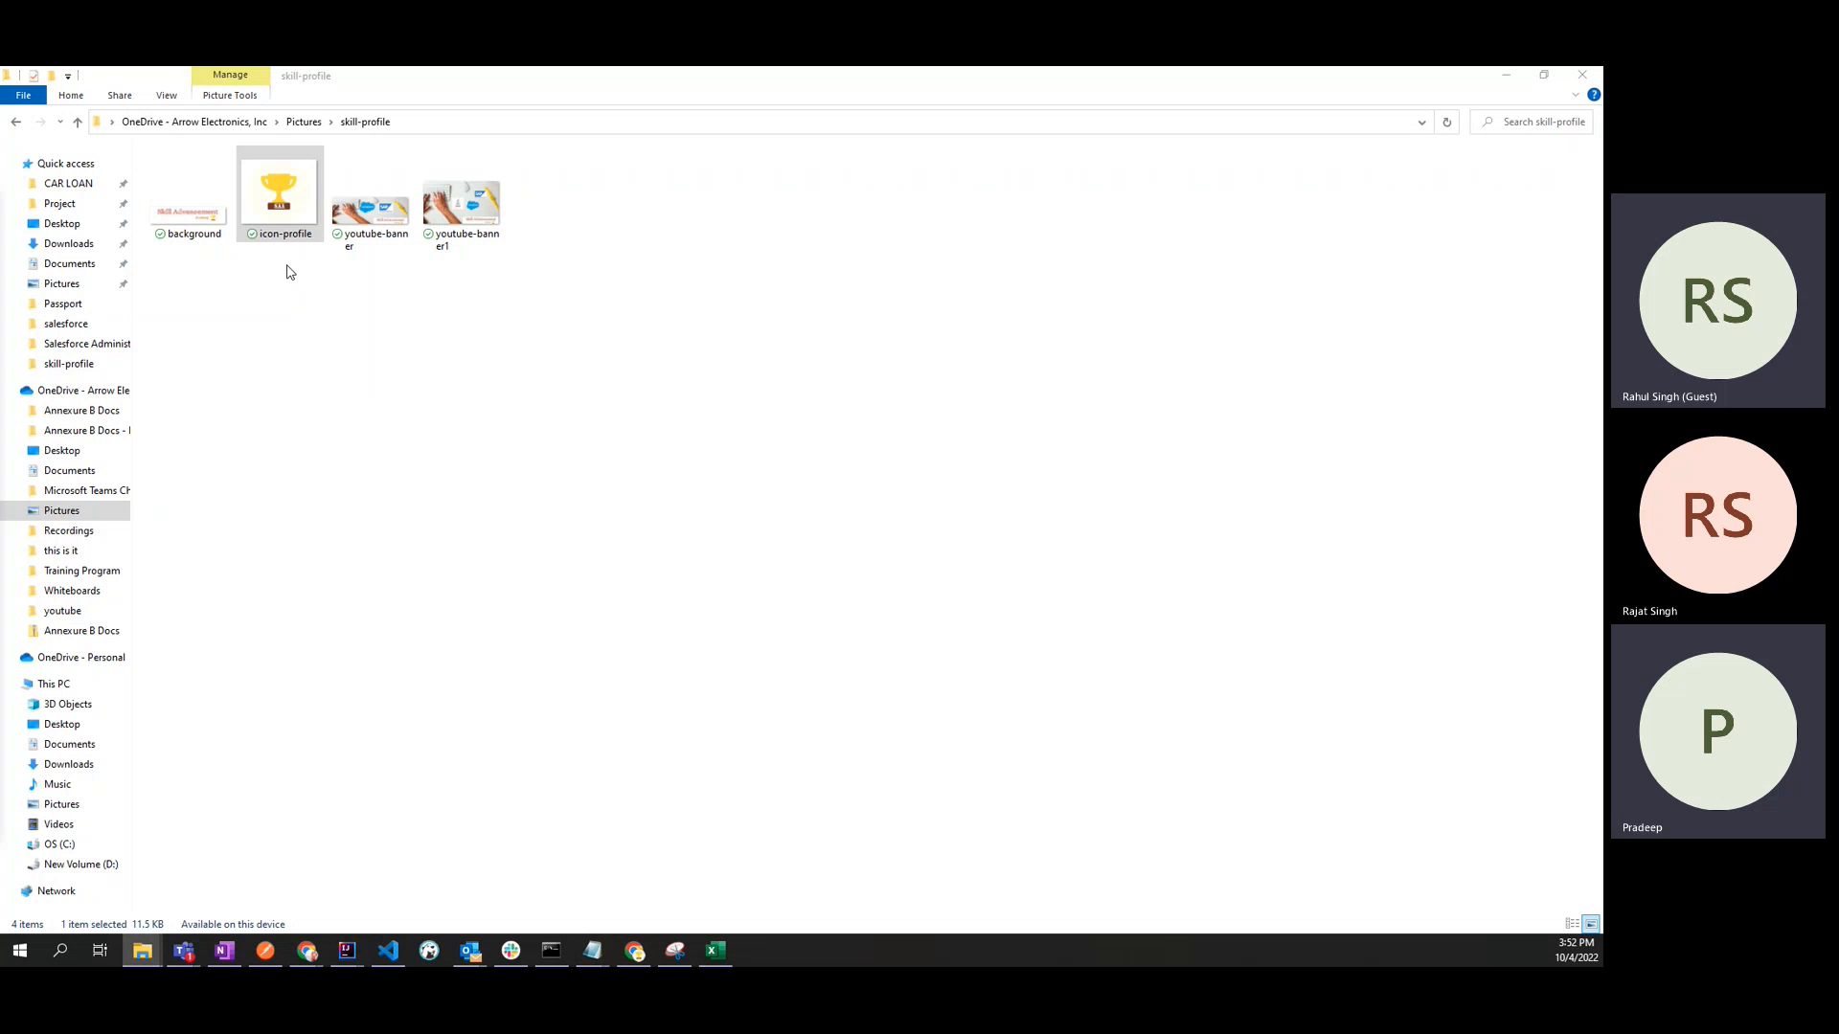
pyautogui.rightClick(275, 183)
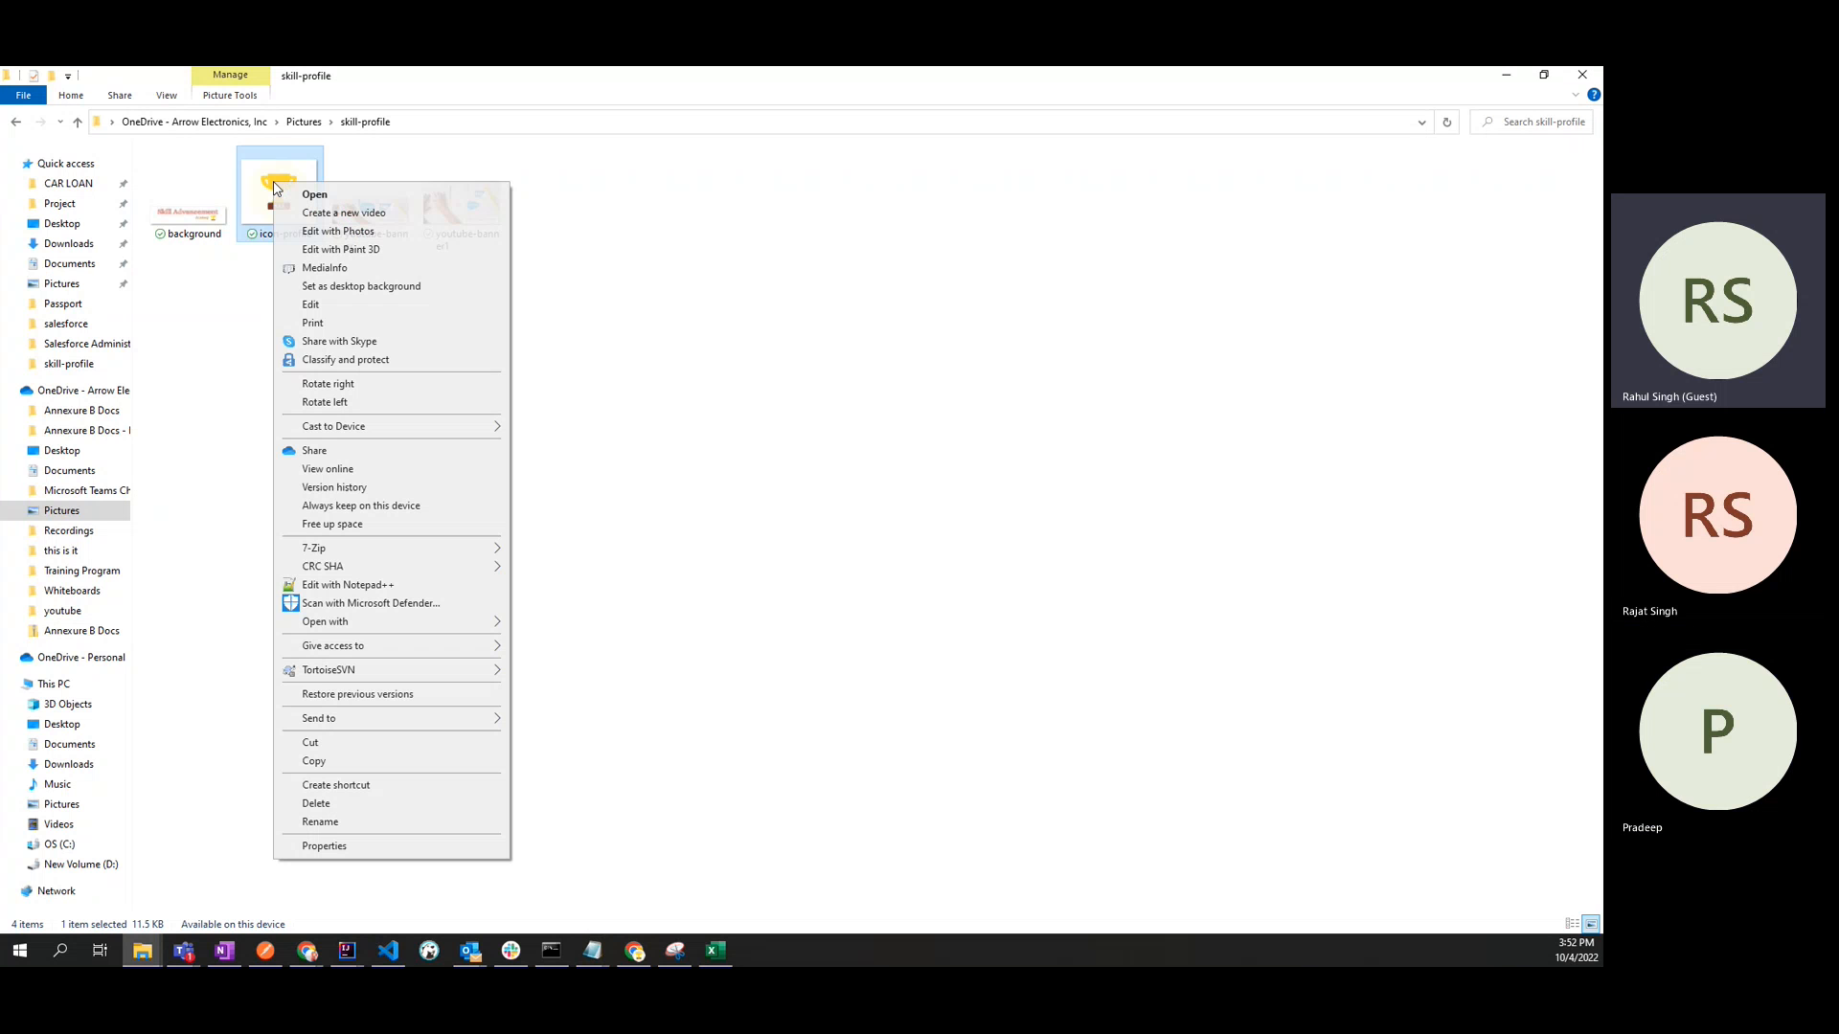
pyautogui.click(323, 855)
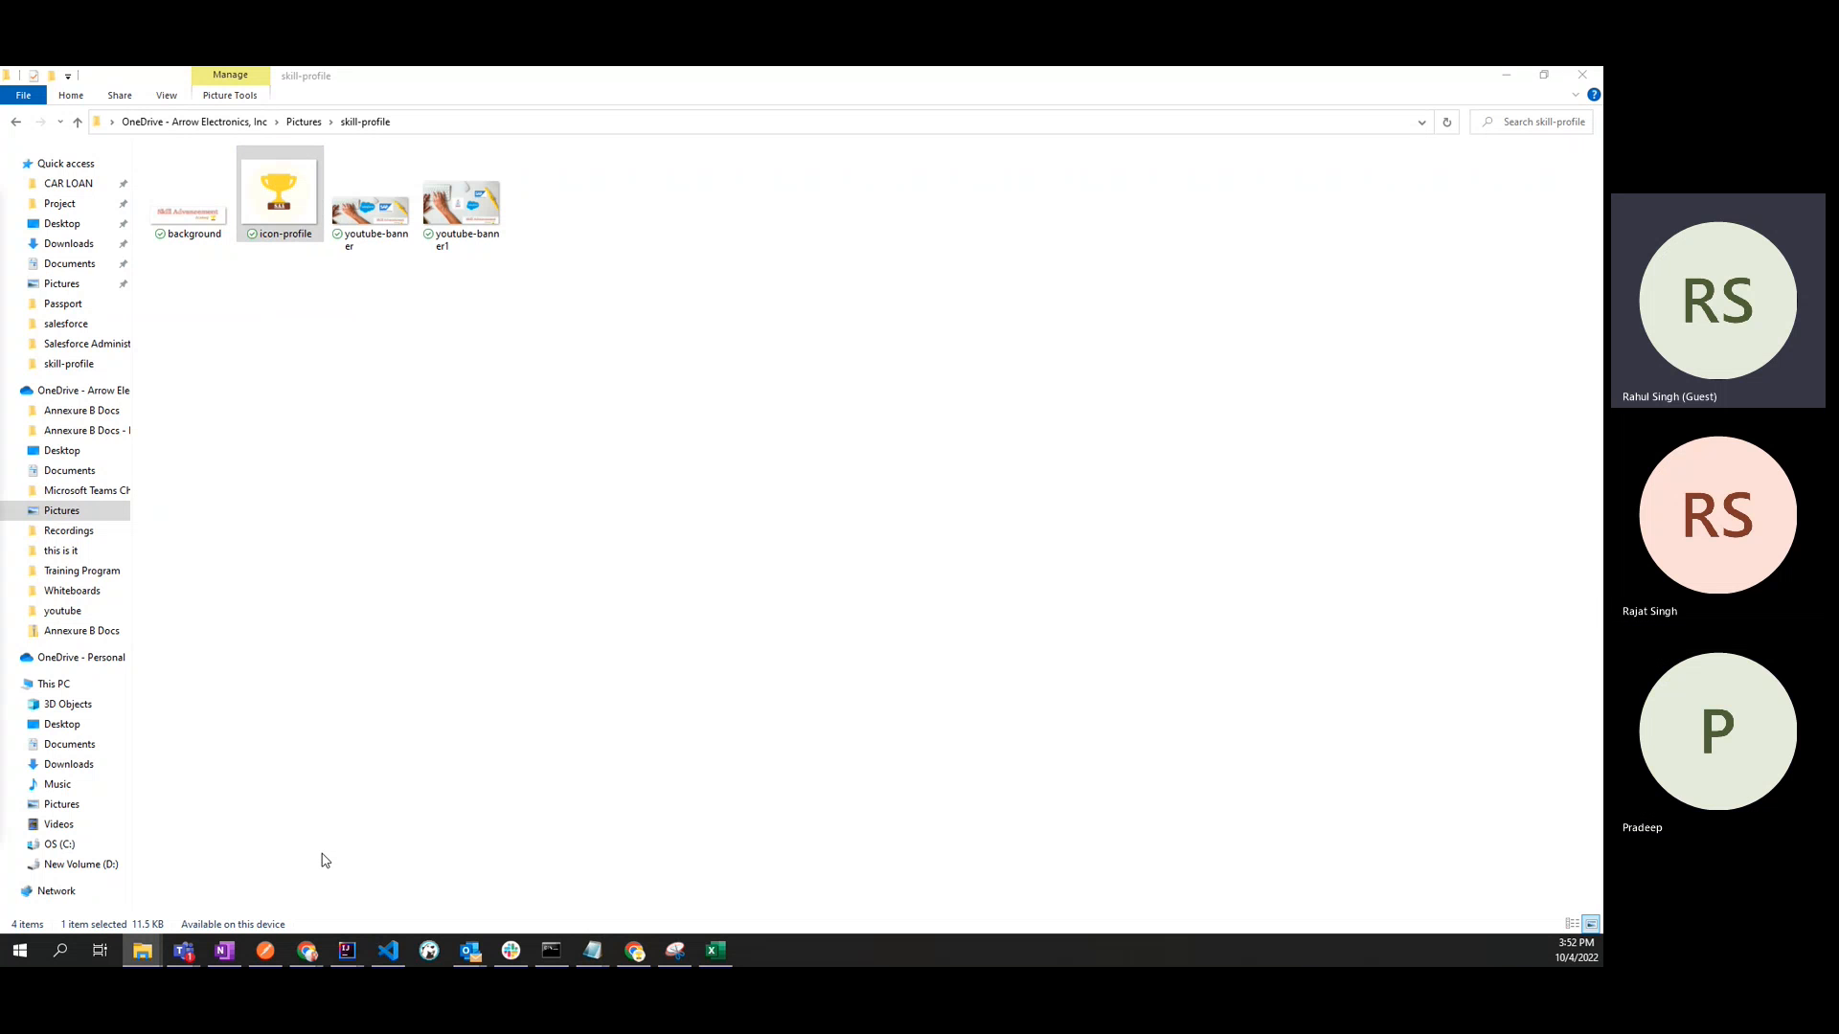
pyautogui.rightClick(296, 227)
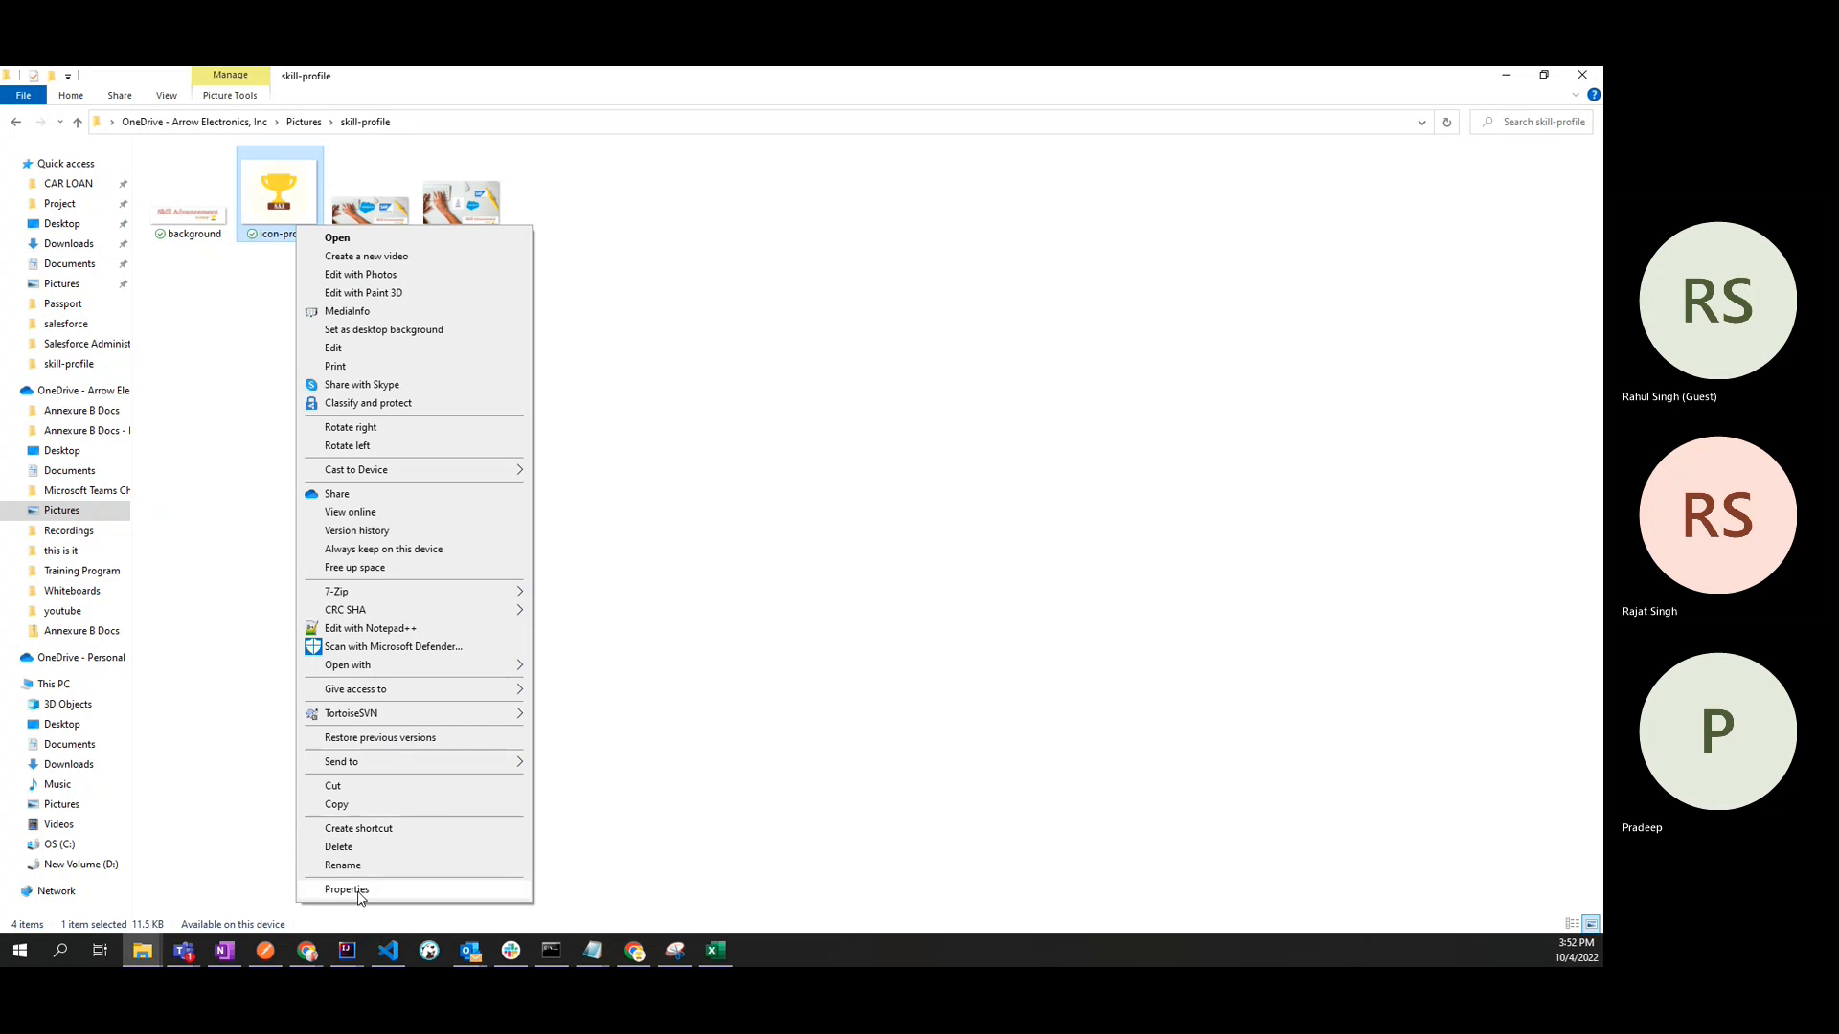
pyautogui.click(347, 890)
pyautogui.click(429, 612)
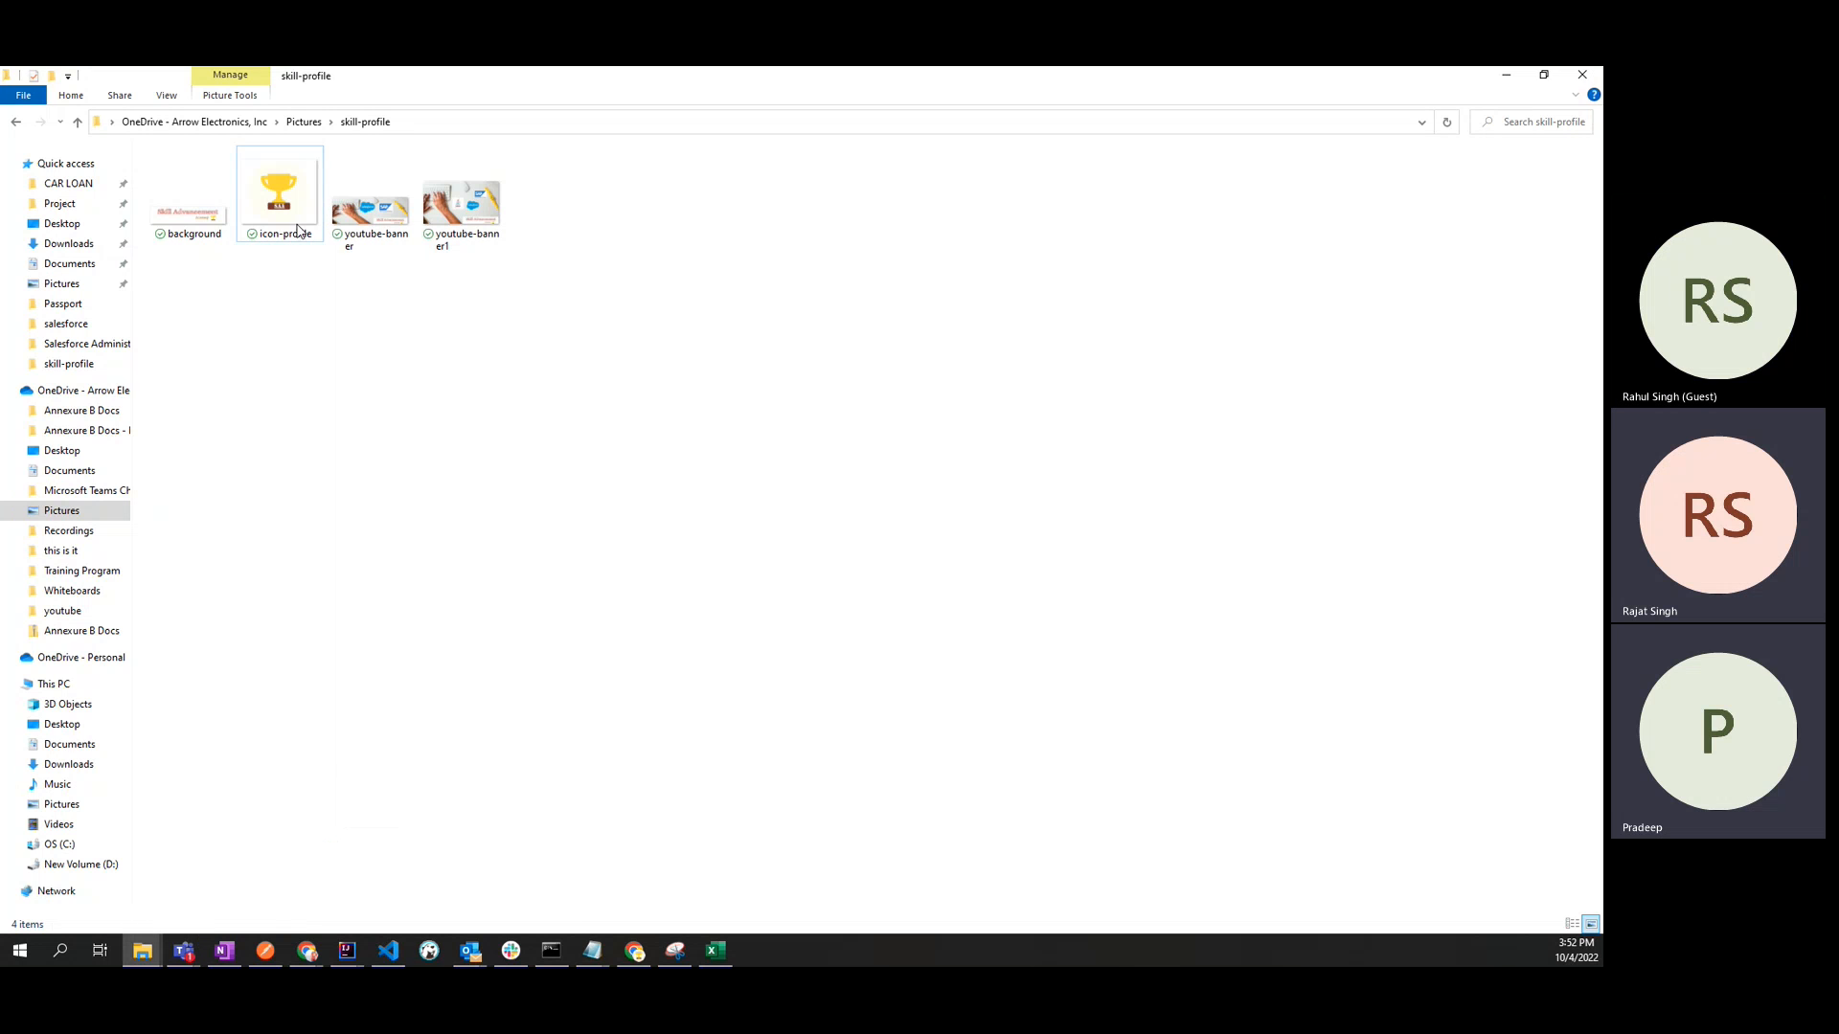
# Switch to WhatsApp in Chrome, open the Salesforce Training group chat and look through its recent messages.
pyautogui.click(294, 212)
pyautogui.moveTo(306, 950)
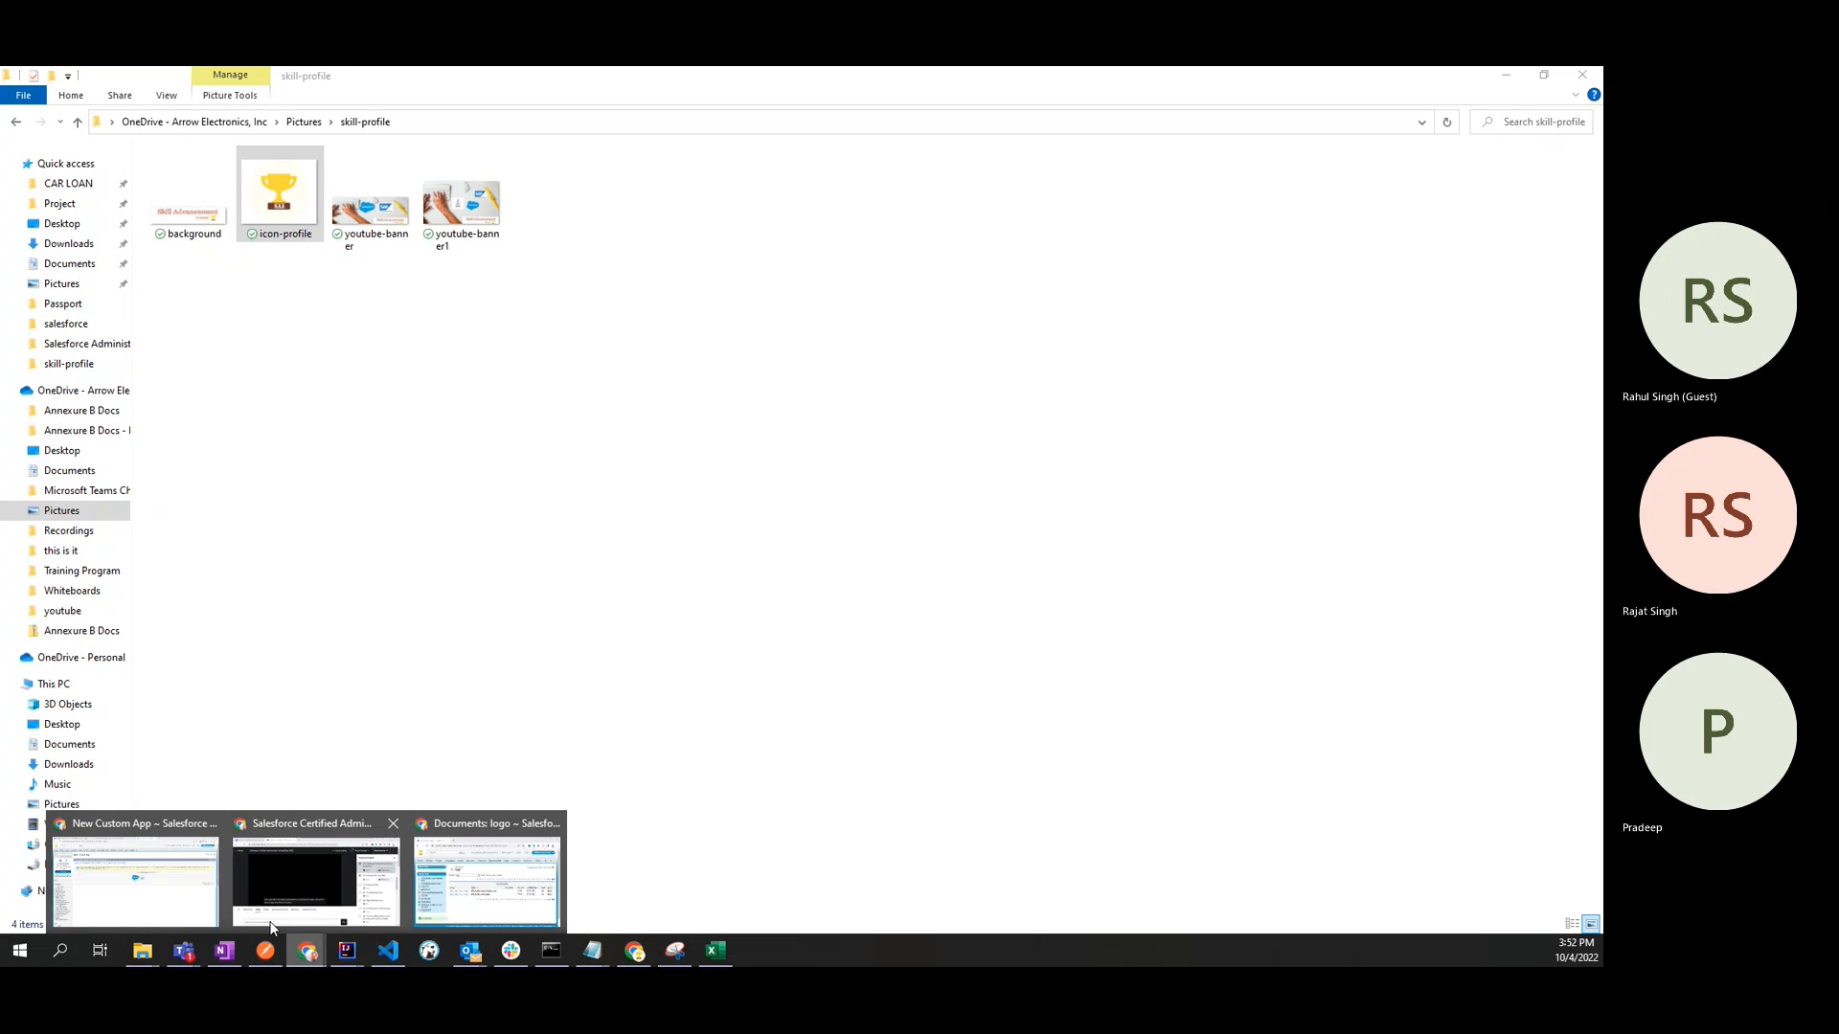
pyautogui.click(168, 886)
pyautogui.click(723, 84)
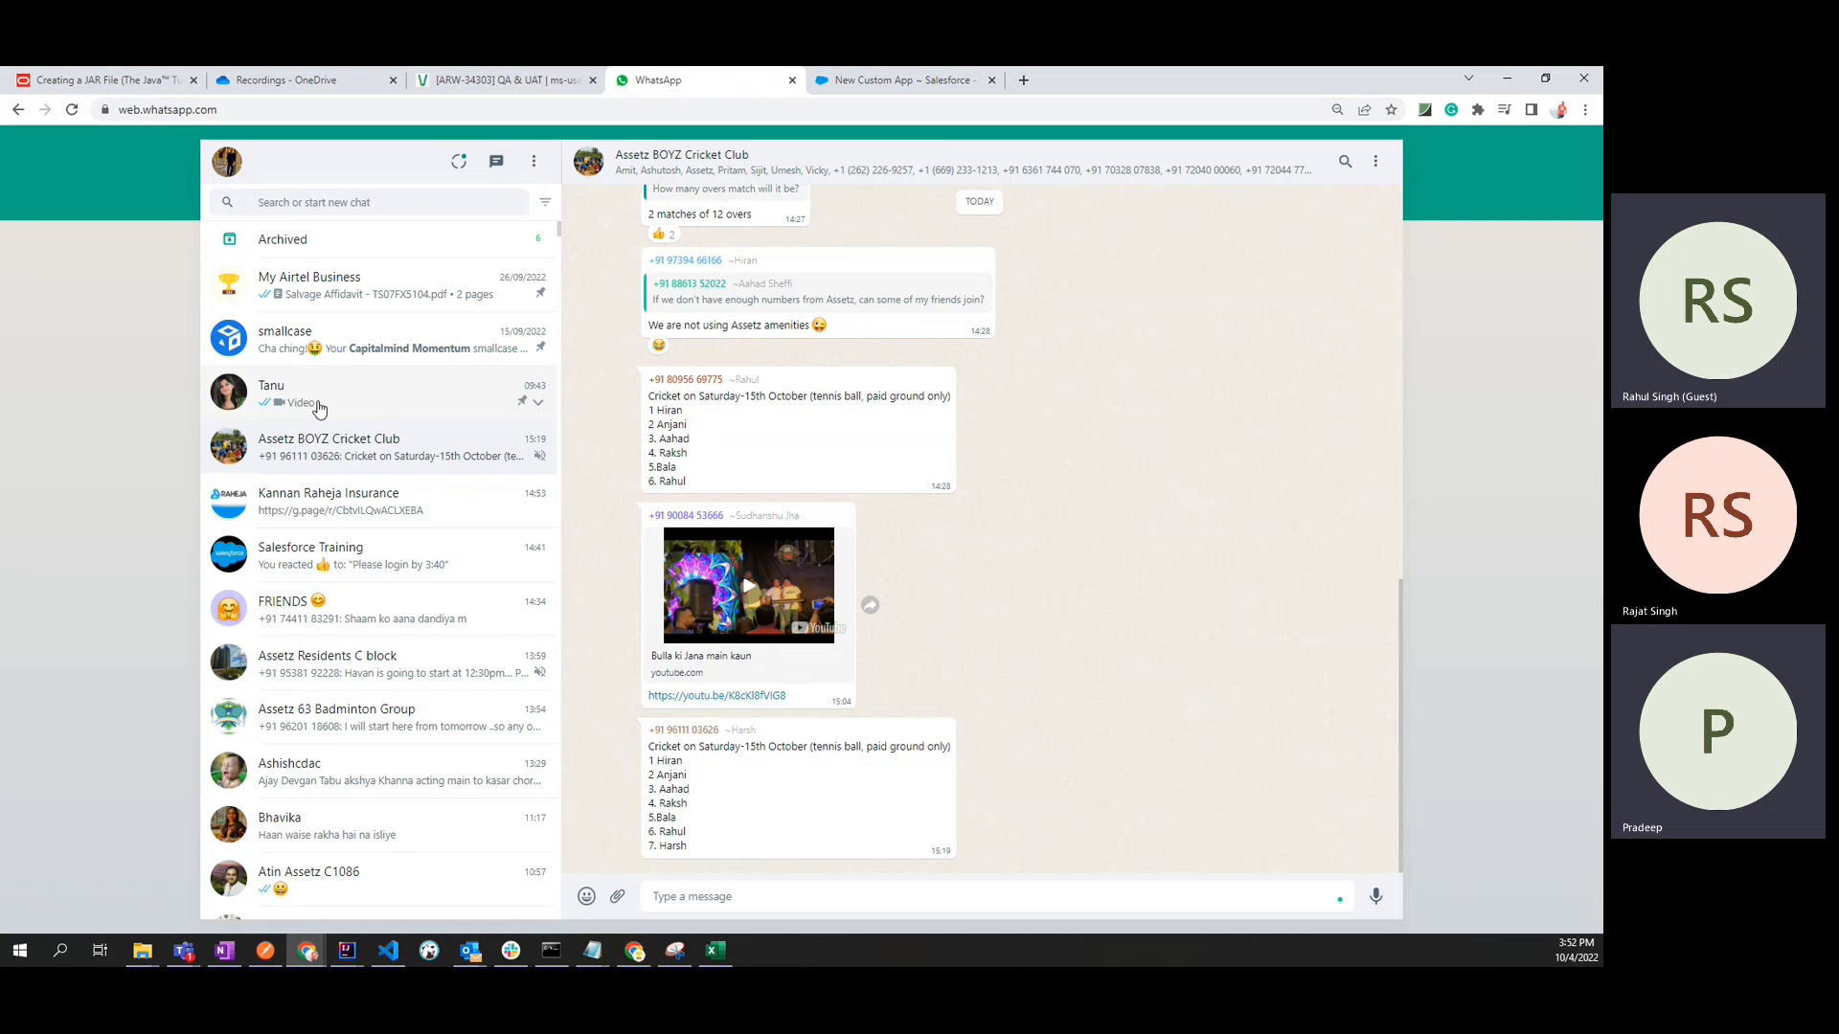
pyautogui.click(339, 571)
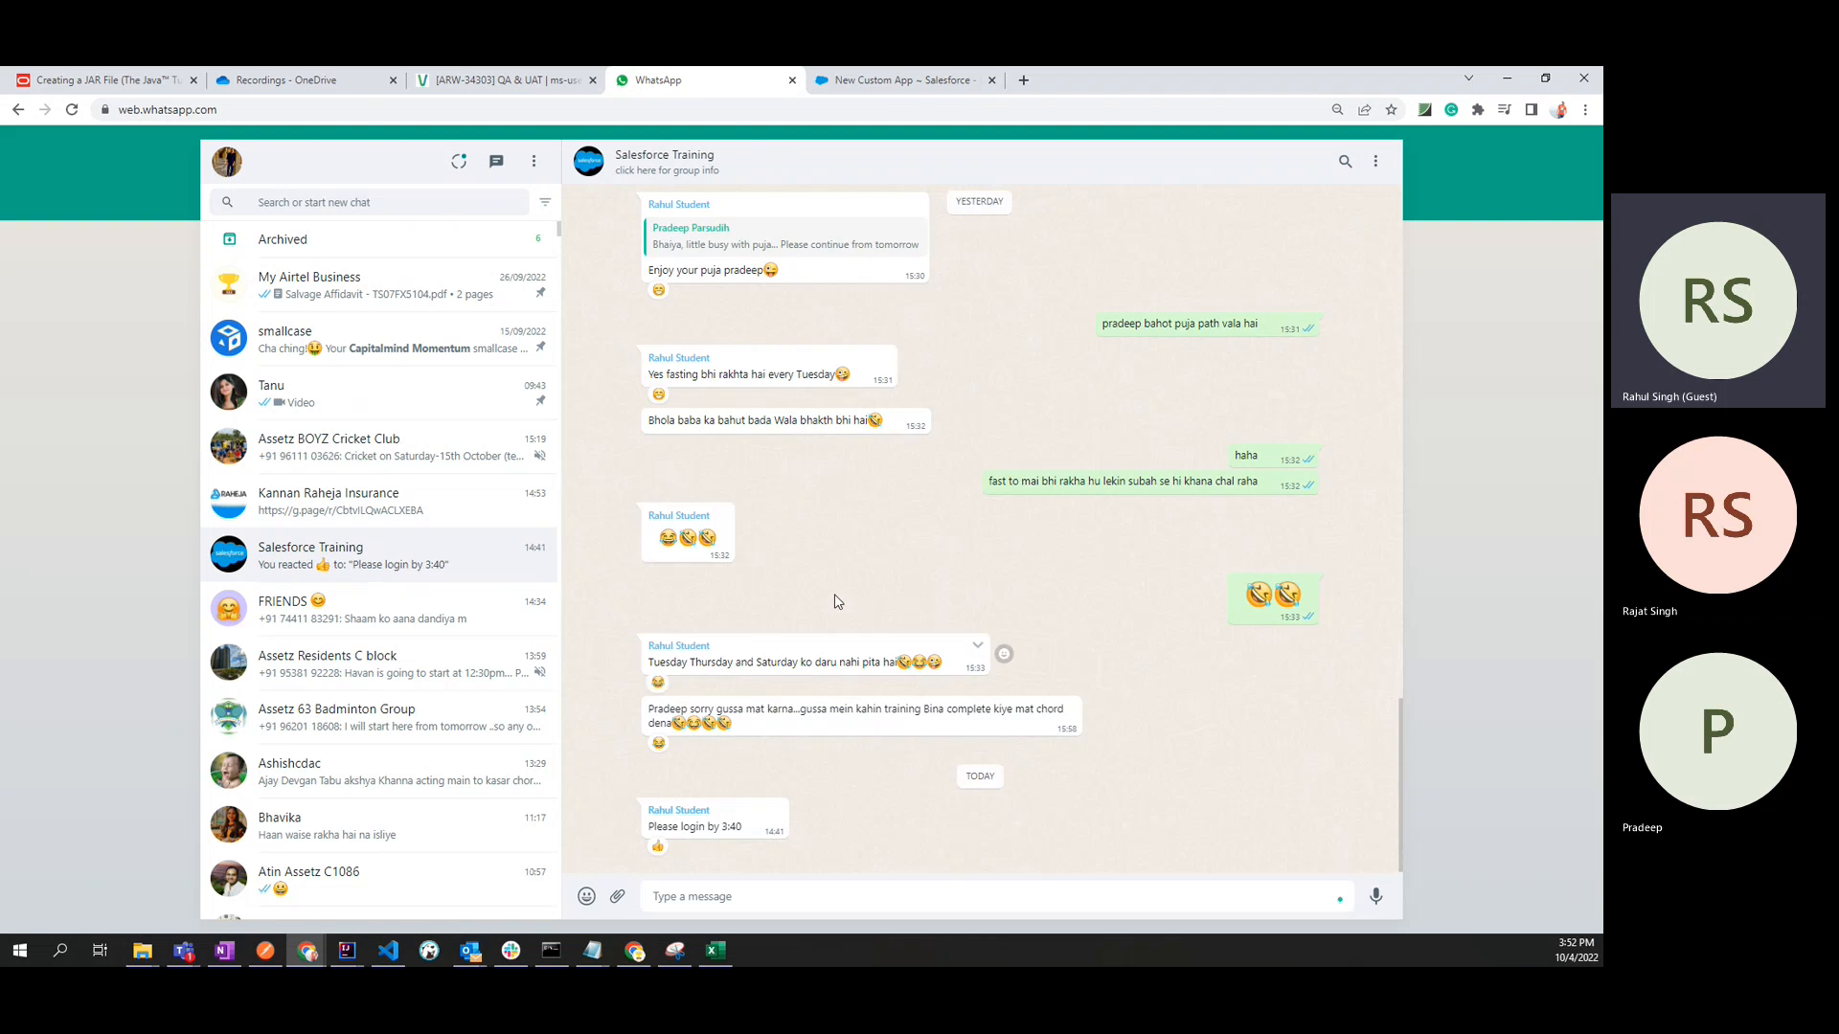
pyautogui.scroll(3, 834, 533)
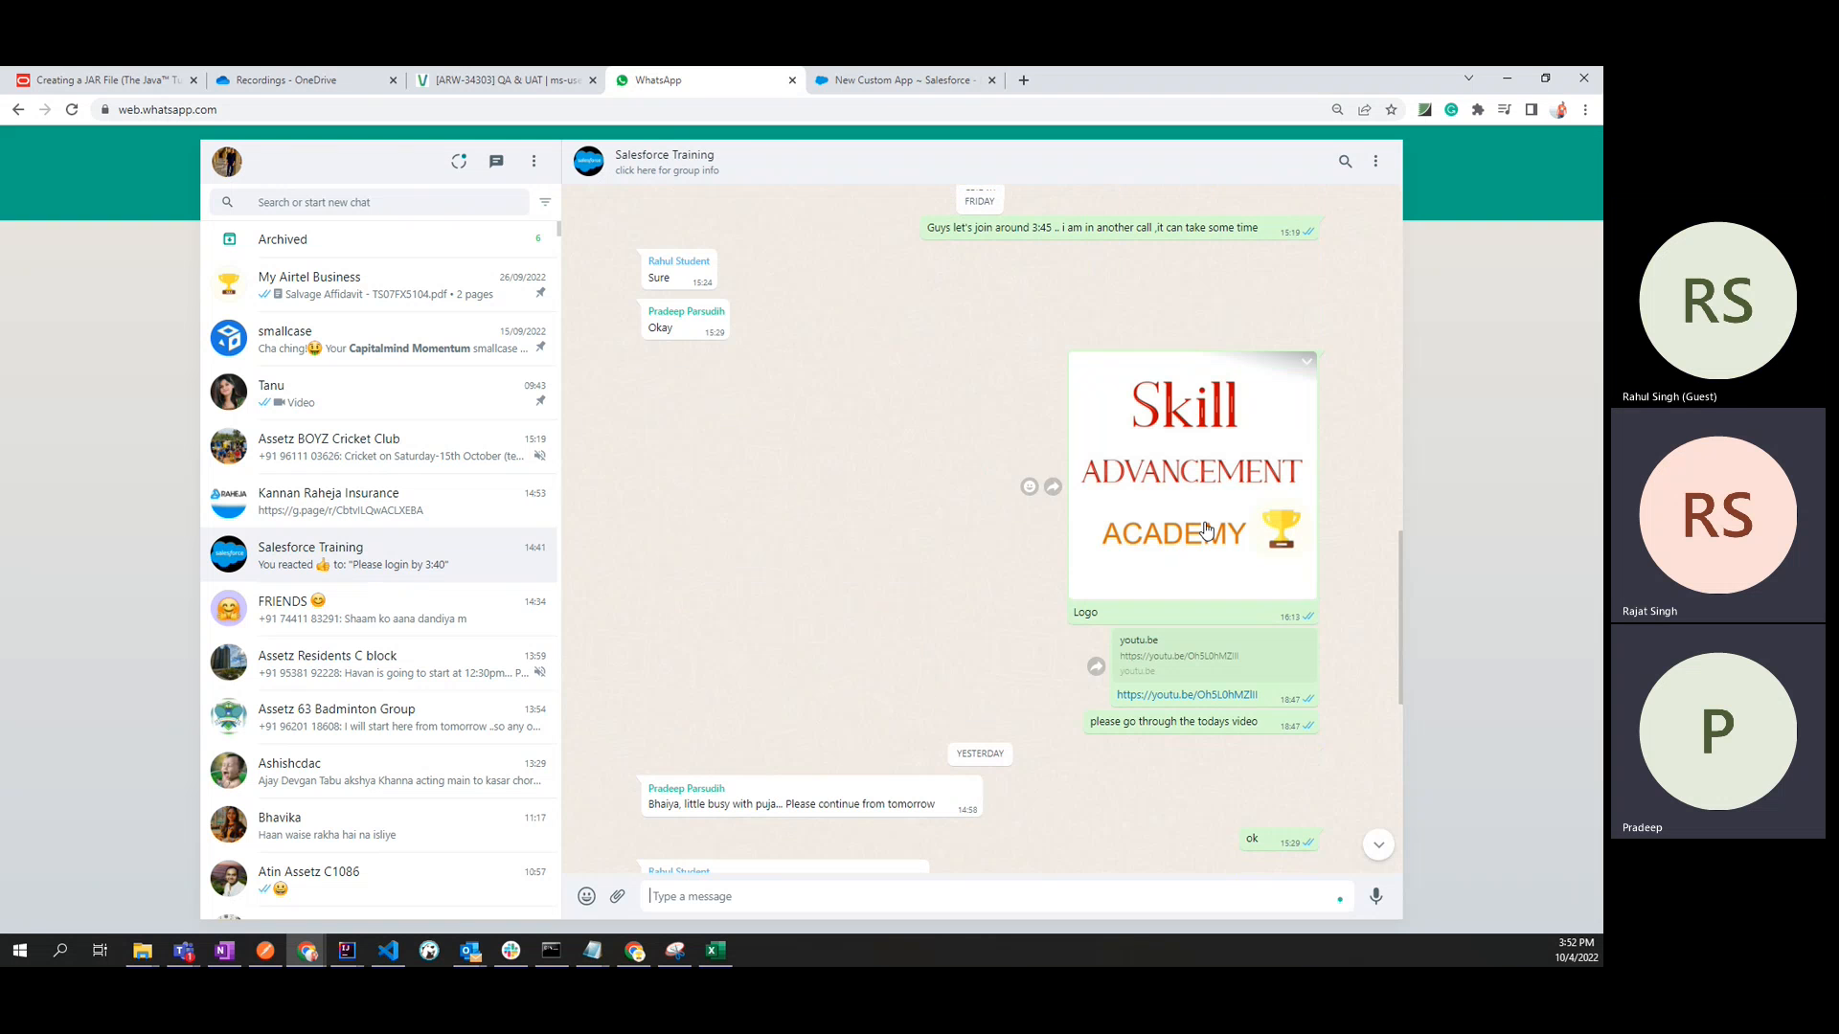
pyautogui.scroll(-6, 1230, 553)
# Send the icon-profile image from the skill-profile folder to the Salesforce Training group chat.
pyautogui.click(141, 951)
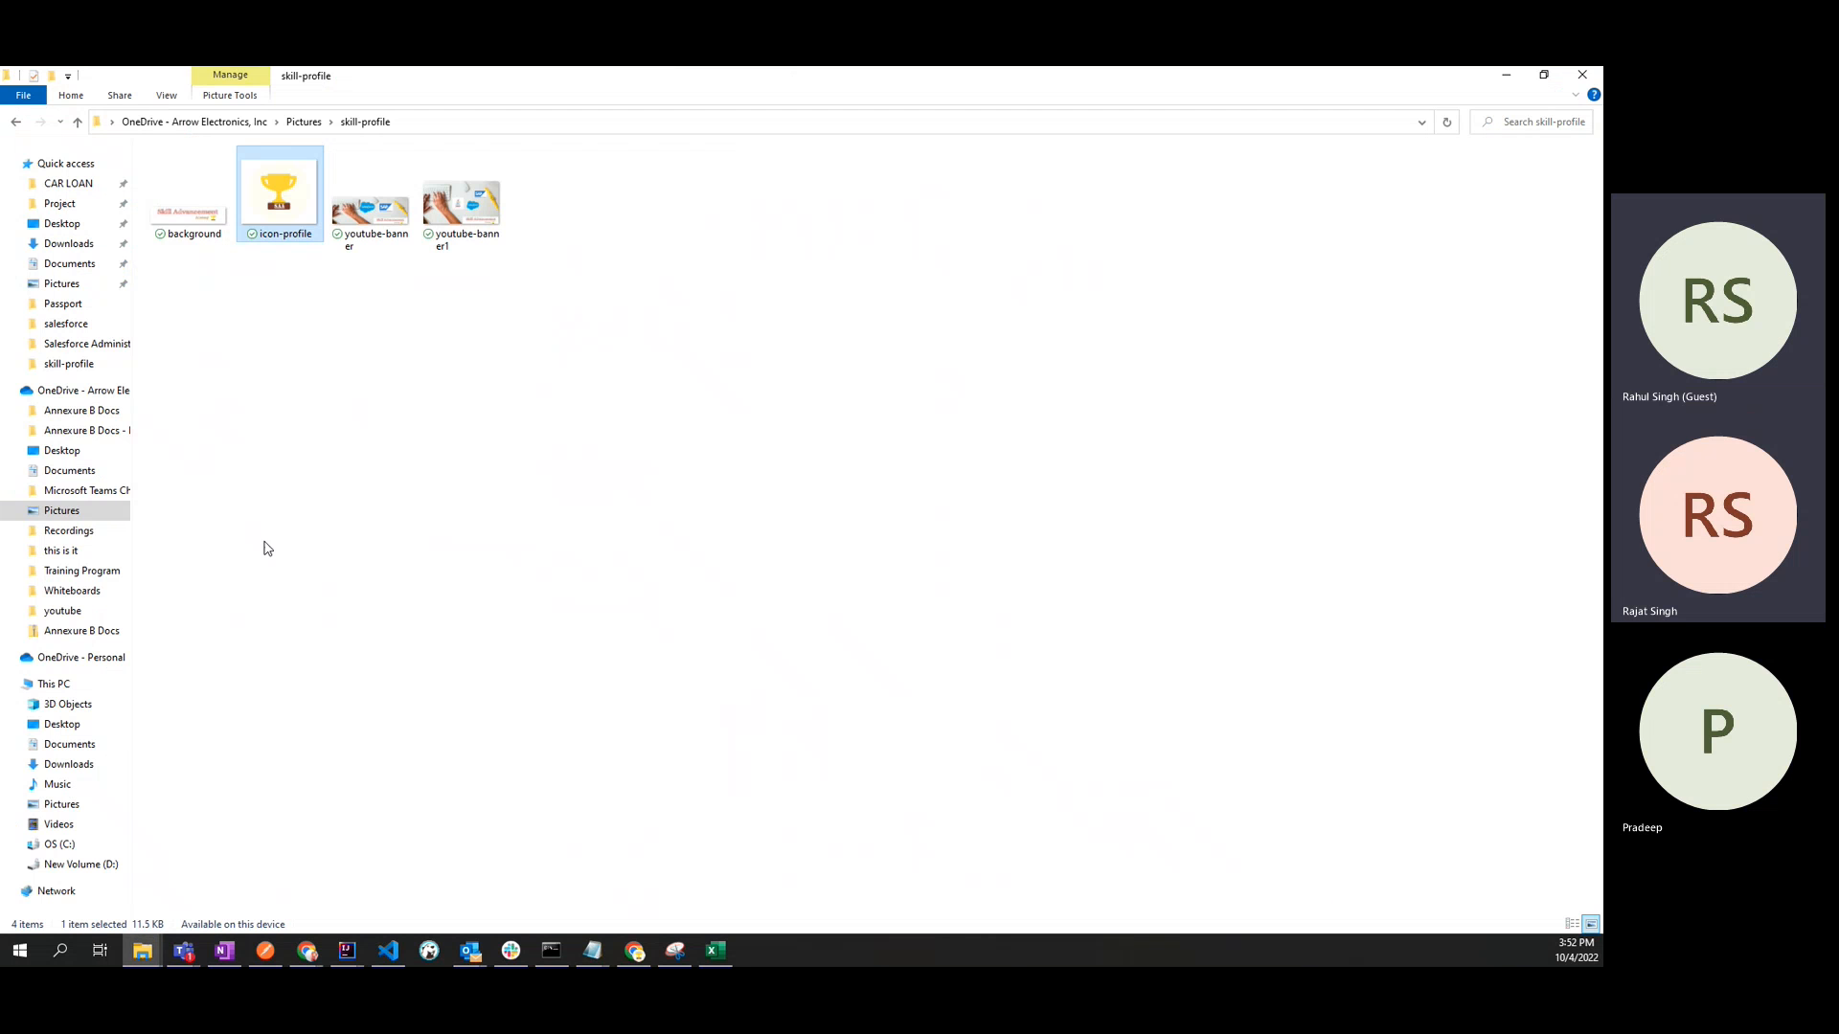
pyautogui.moveTo(276, 197); pyautogui.dragTo(963, 712)
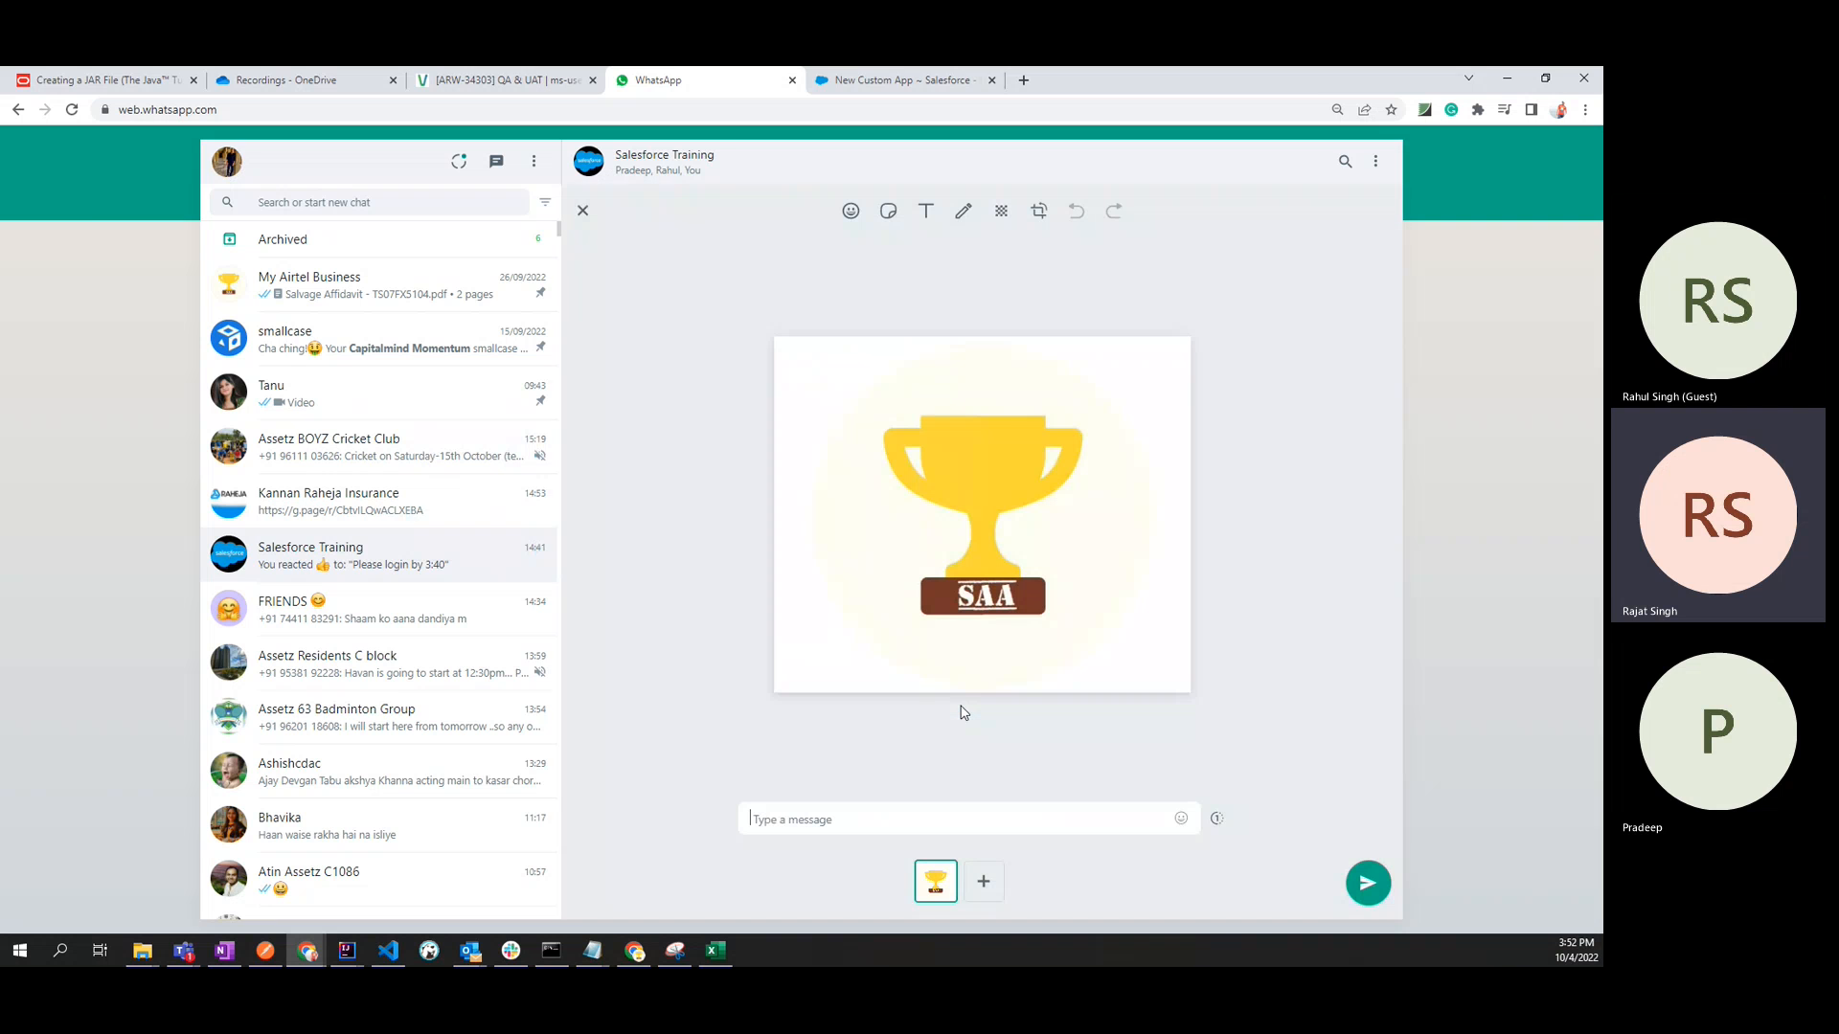
pyautogui.click(1368, 882)
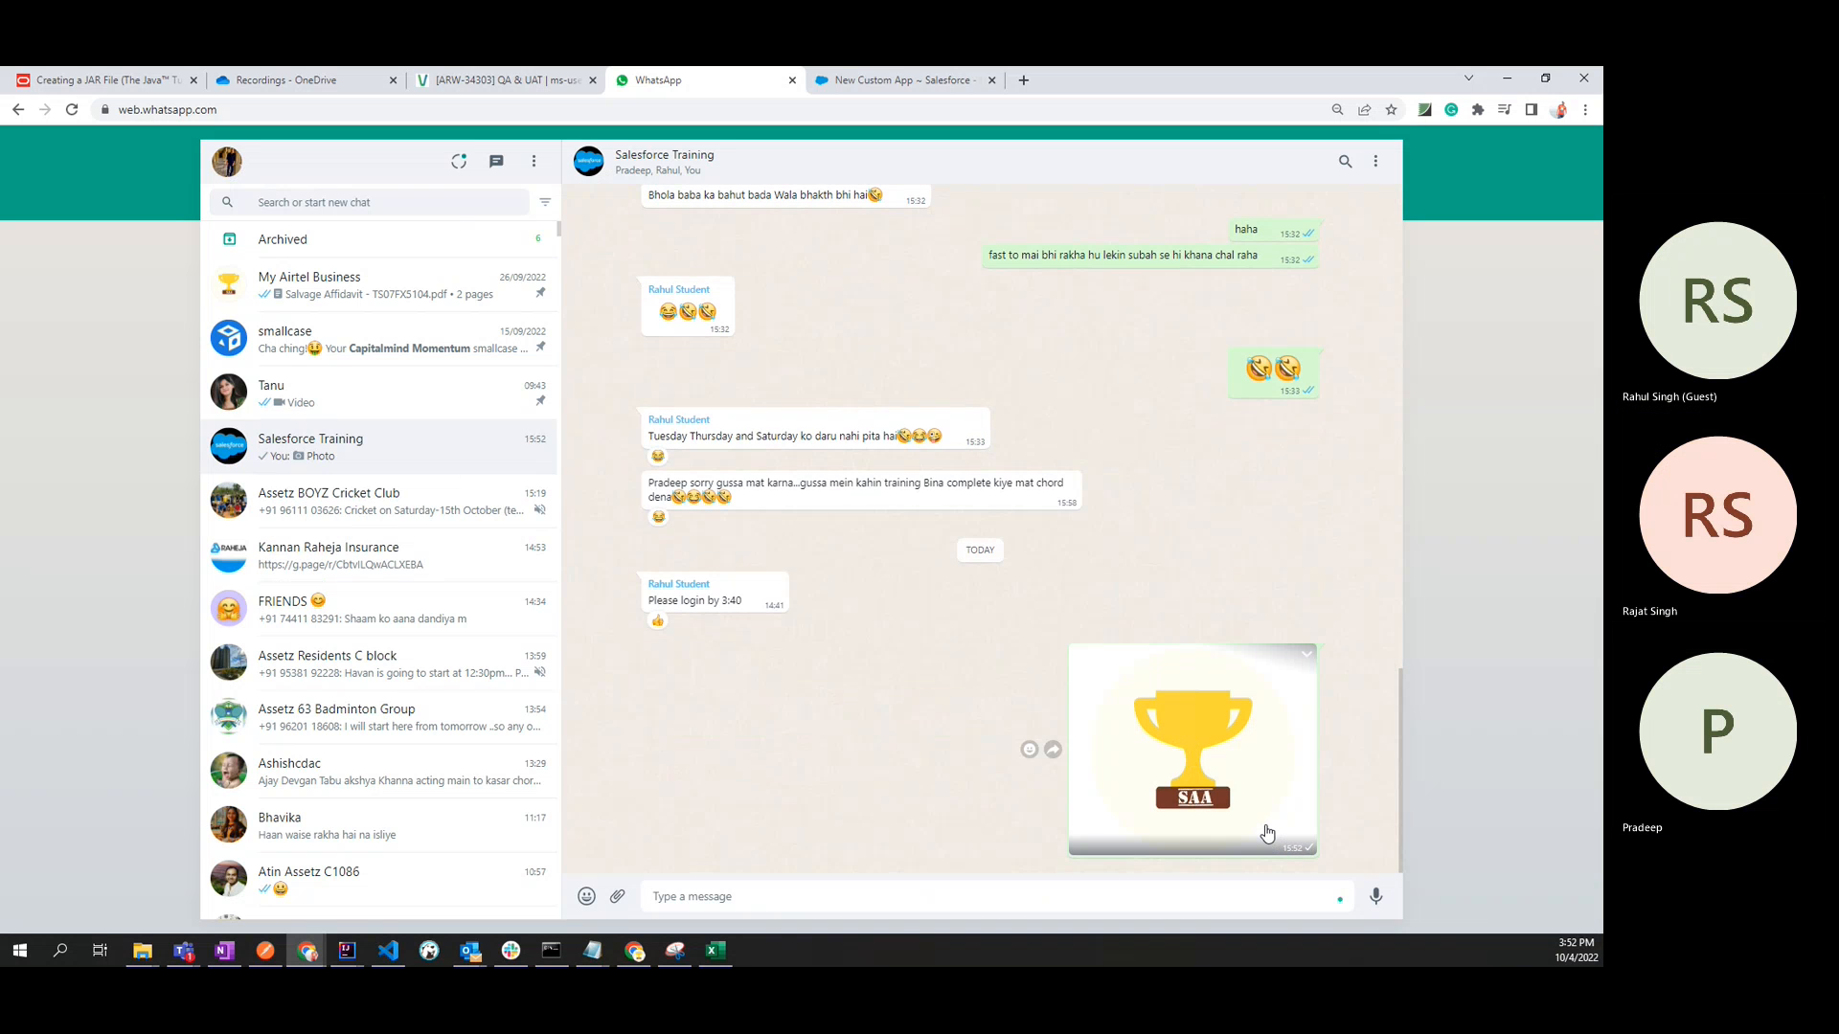
# View the sent trophy image at full size and close the viewer.
pyautogui.click(1225, 745)
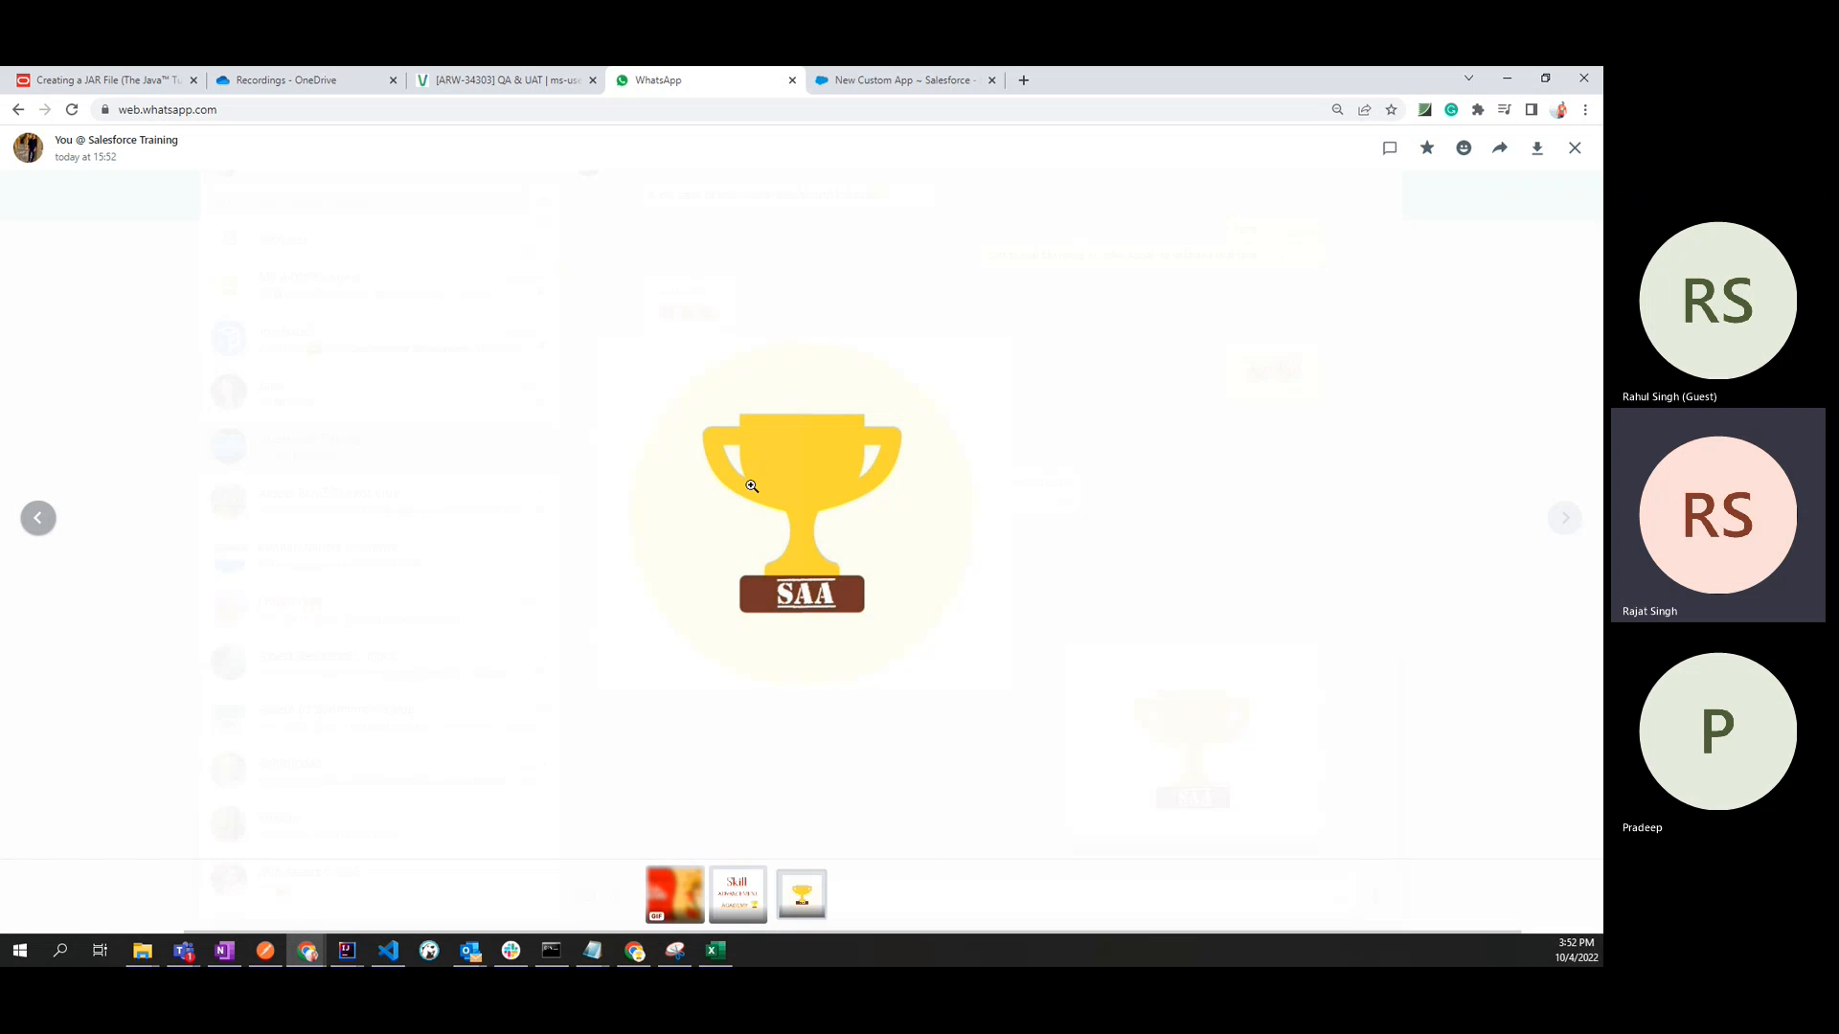
pyautogui.moveTo(738, 439); pyautogui.dragTo(932, 447)
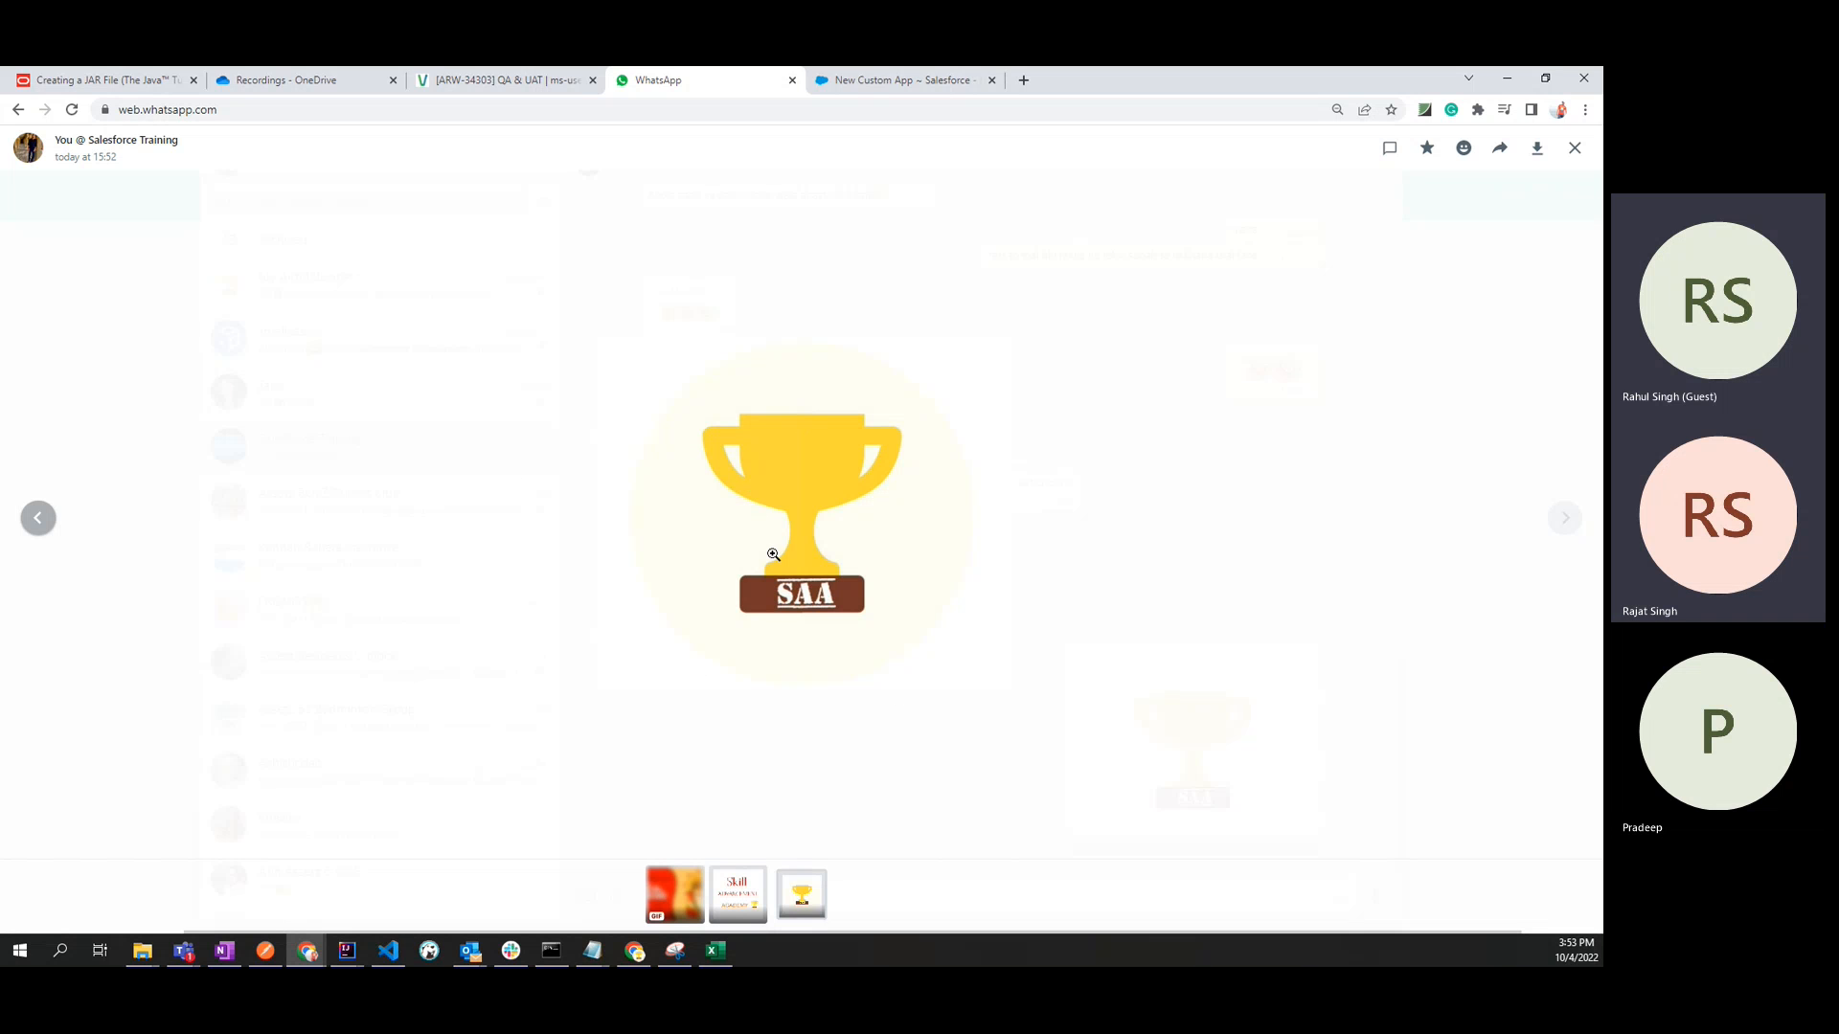
pyautogui.click(1575, 147)
# Check the message info of the sent trophy image for its read and delivery status, and close it.
pyautogui.rightClick(1256, 726)
pyautogui.click(1358, 645)
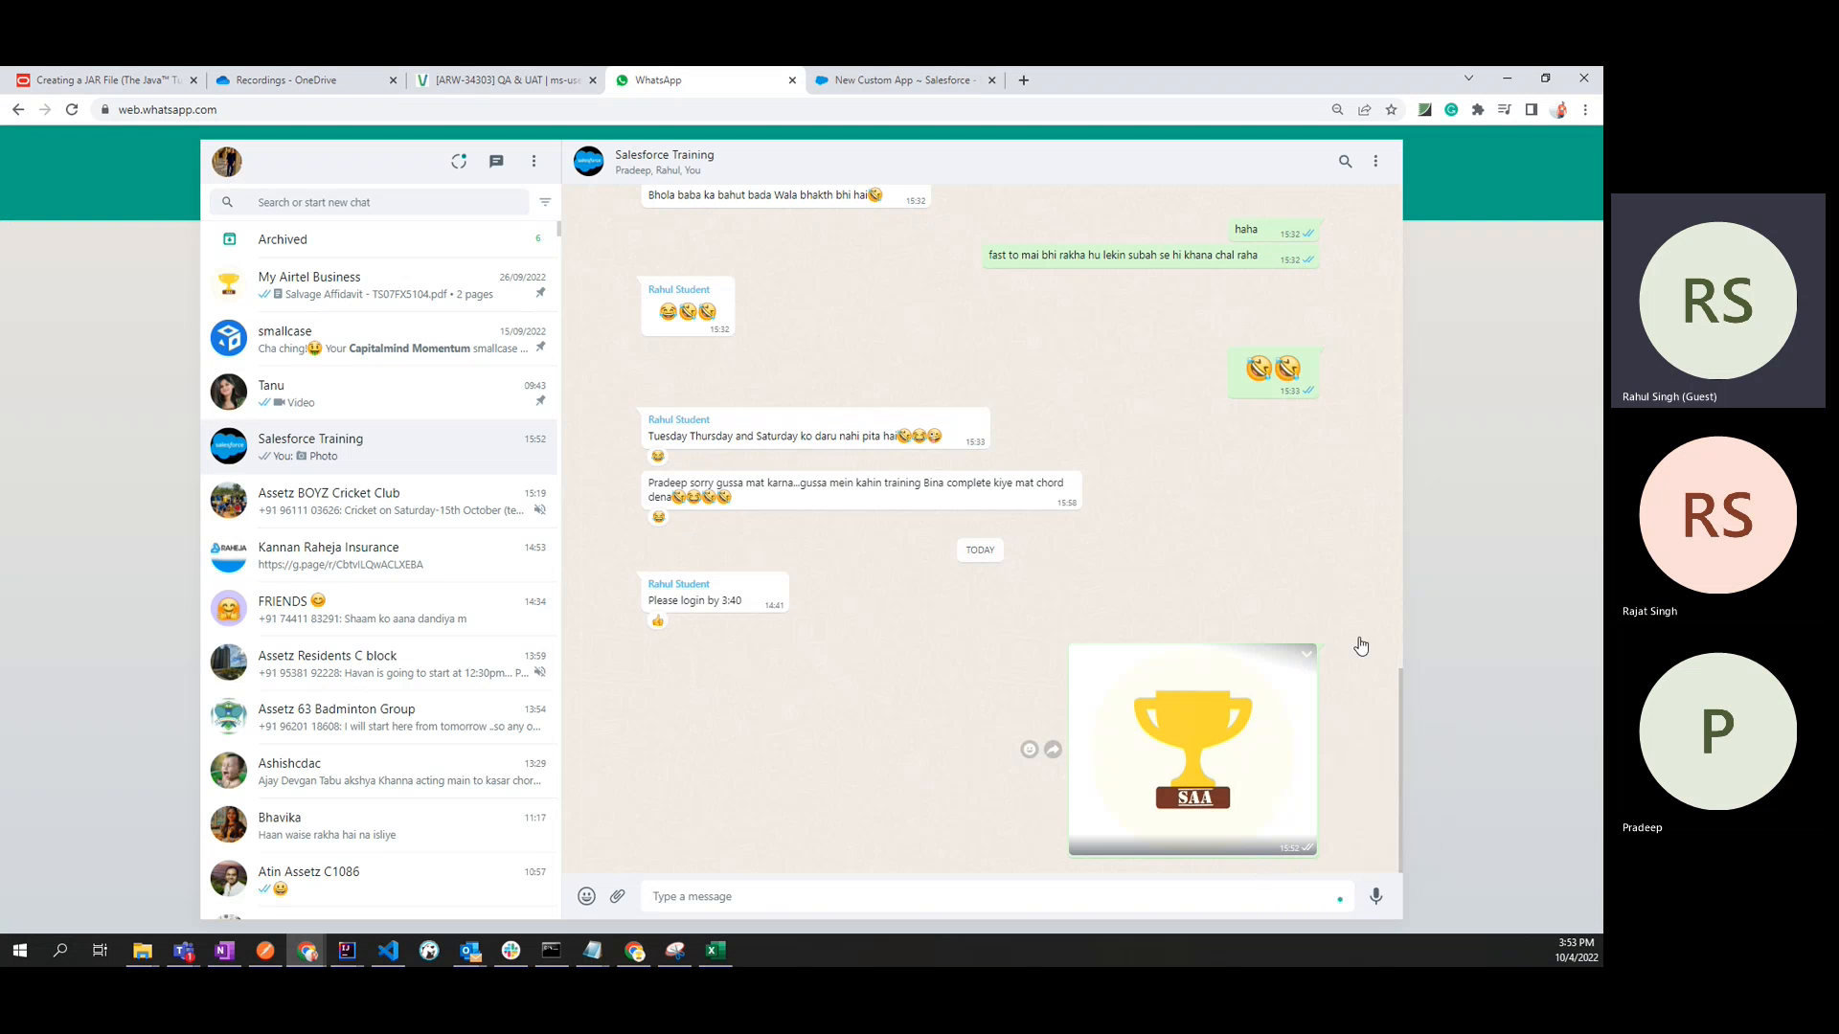
pyautogui.click(1306, 654)
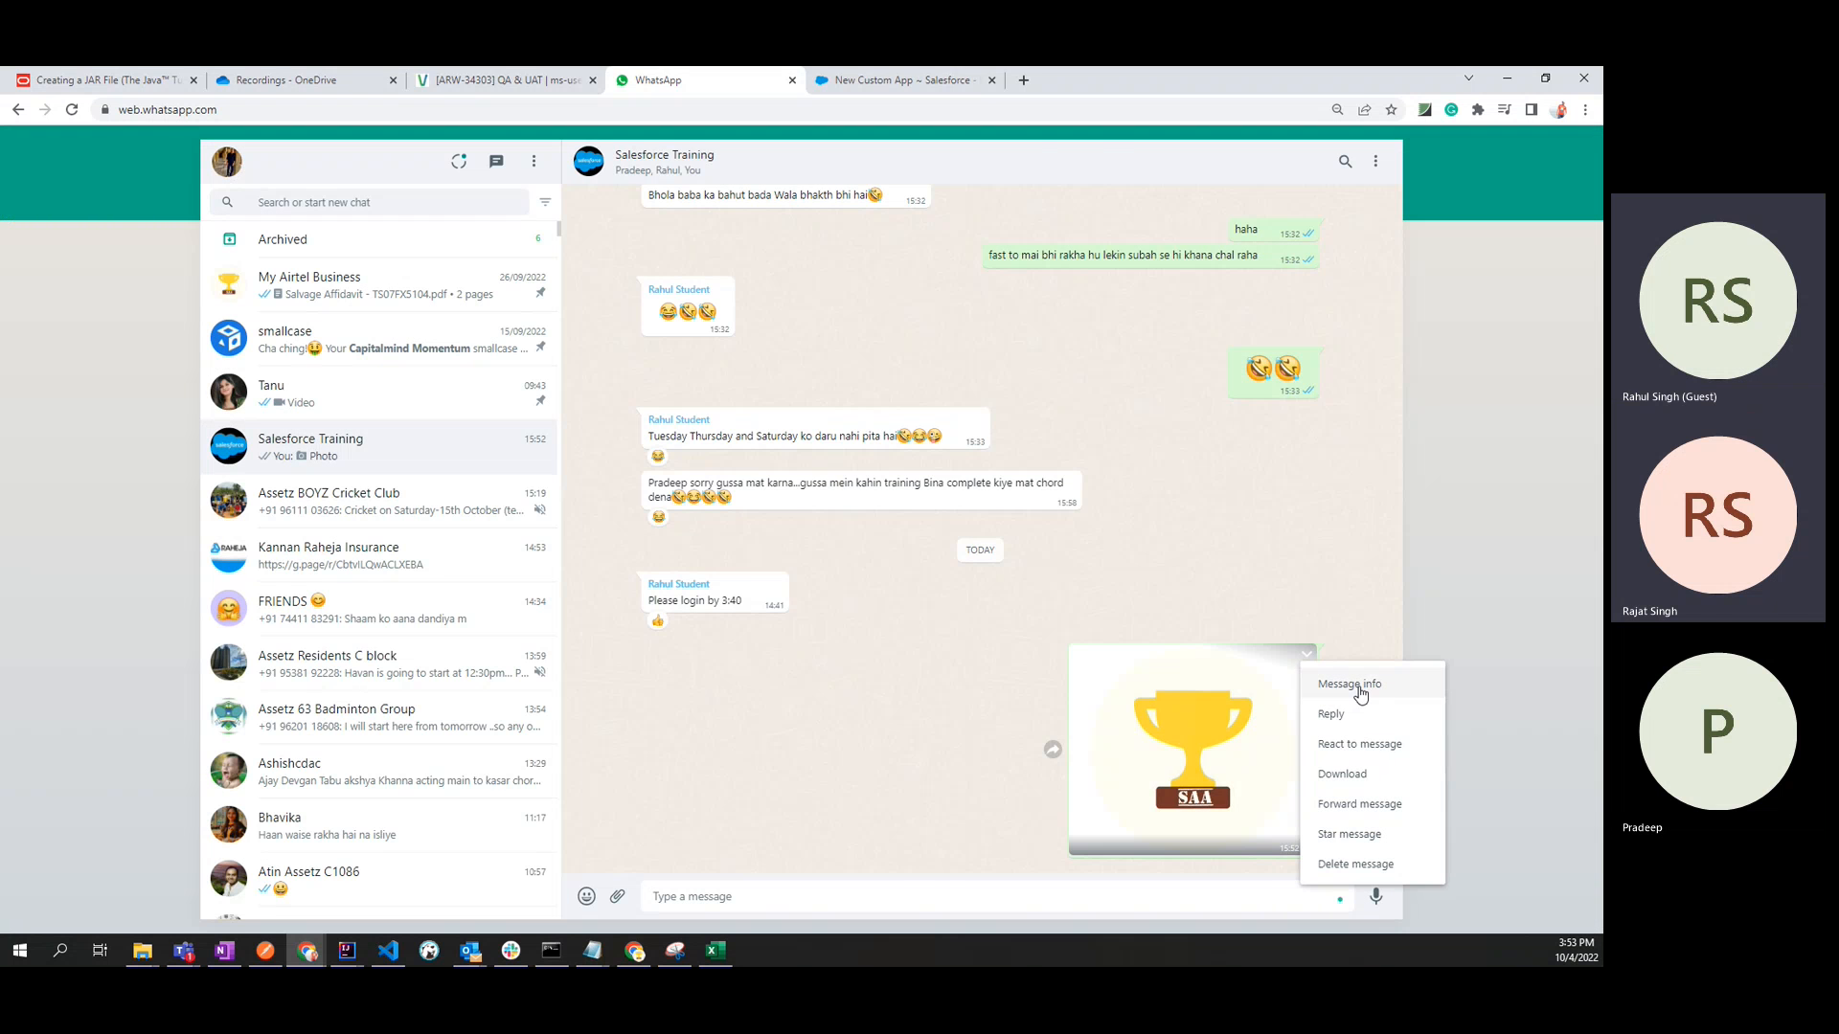
pyautogui.click(1348, 684)
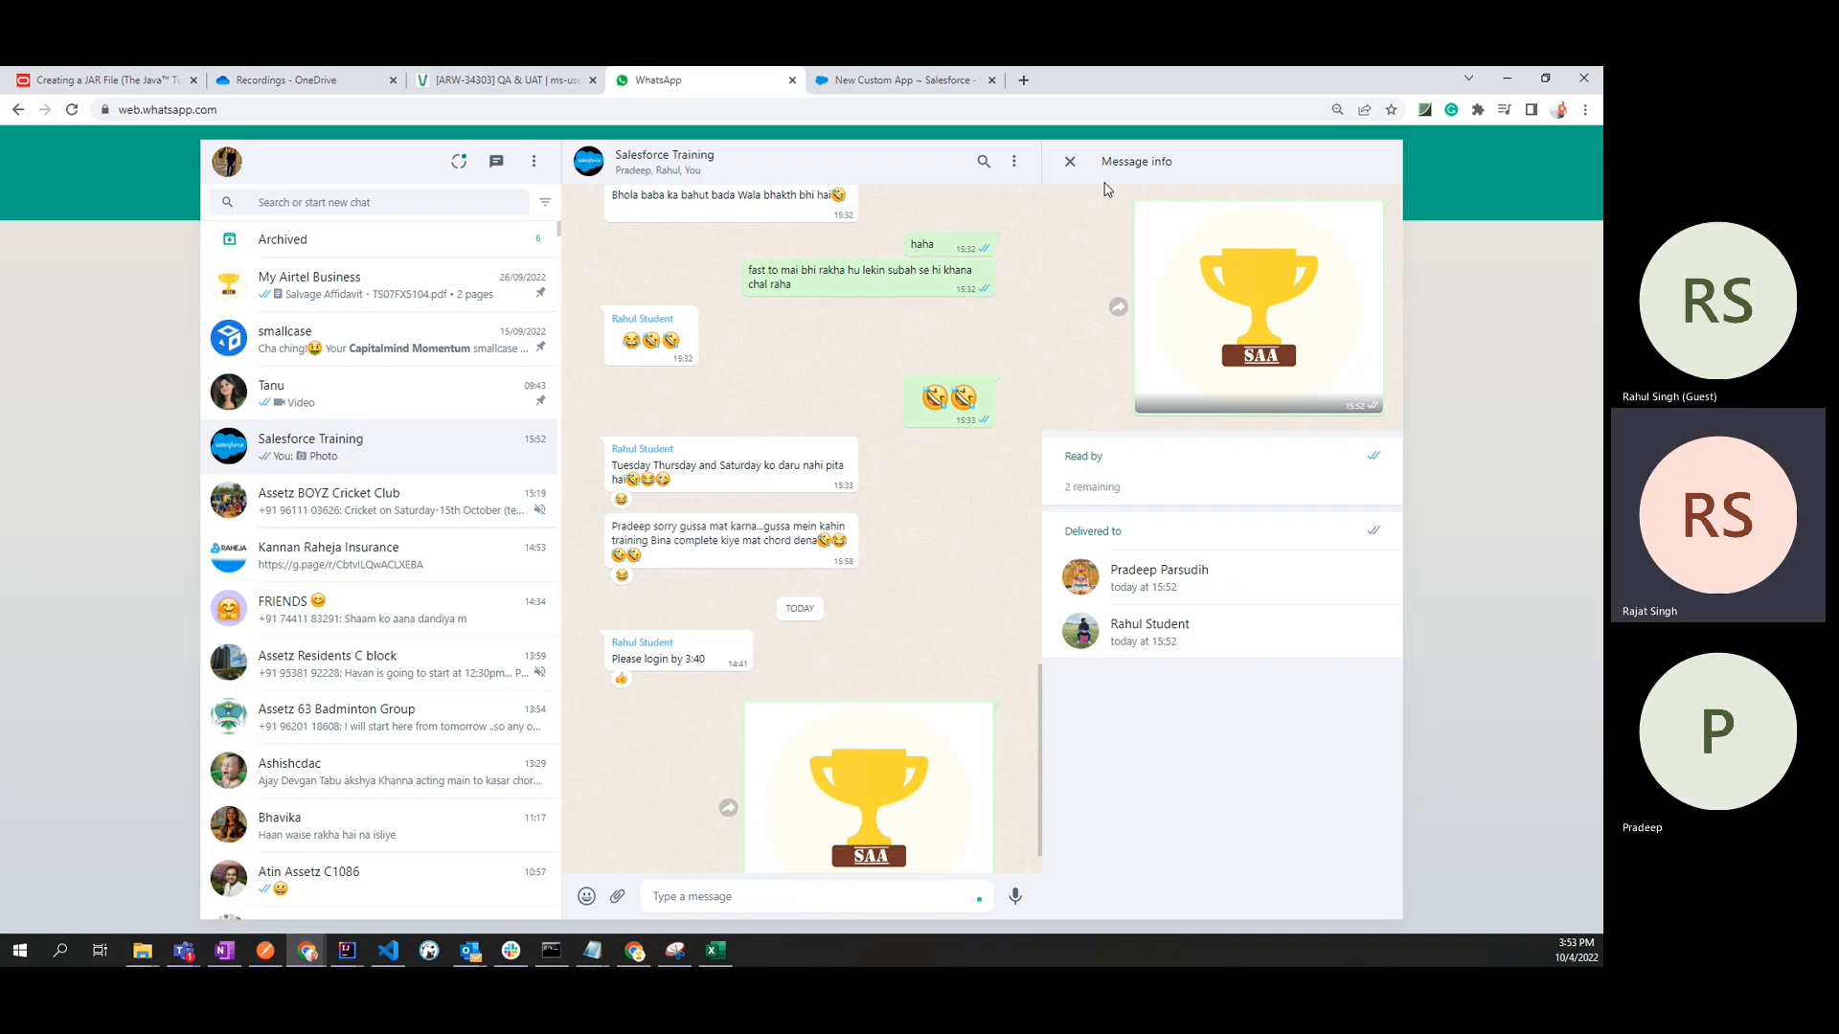
pyautogui.click(1070, 161)
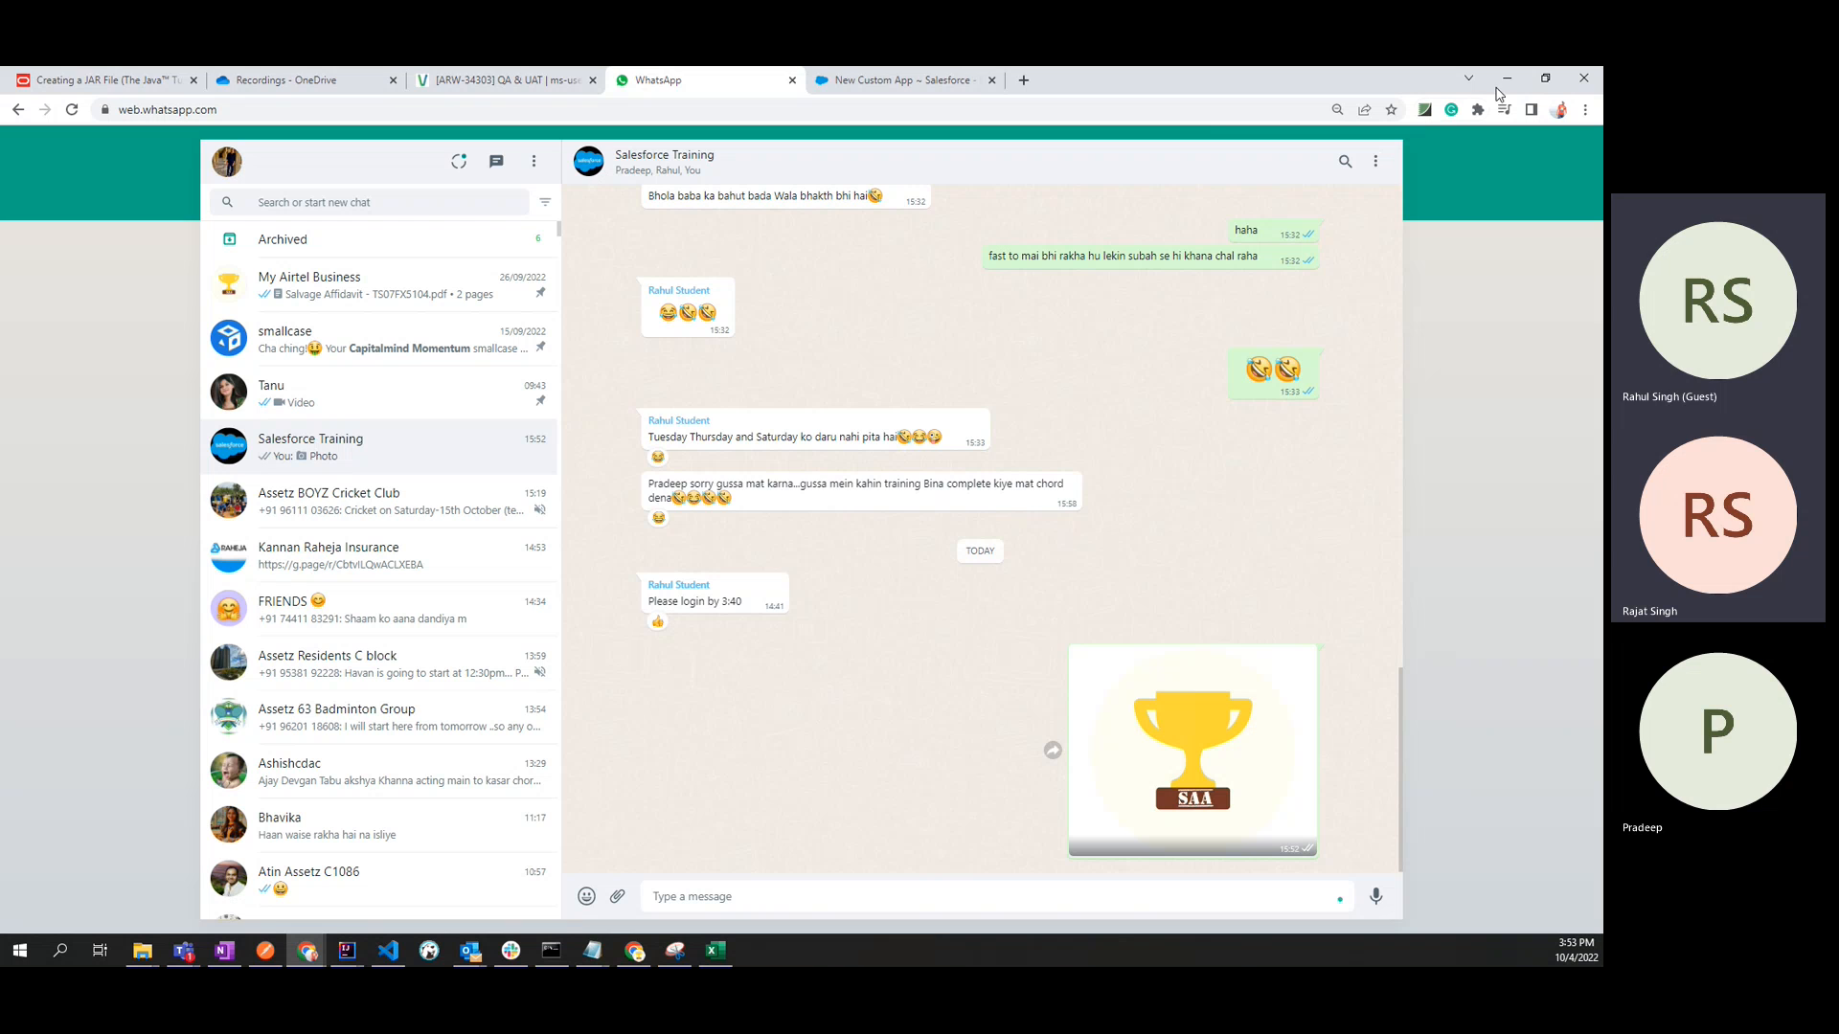
# Switch back to the New Custom App wizard in Salesforce at the logo selection step.
pyautogui.moveTo(295, 959)
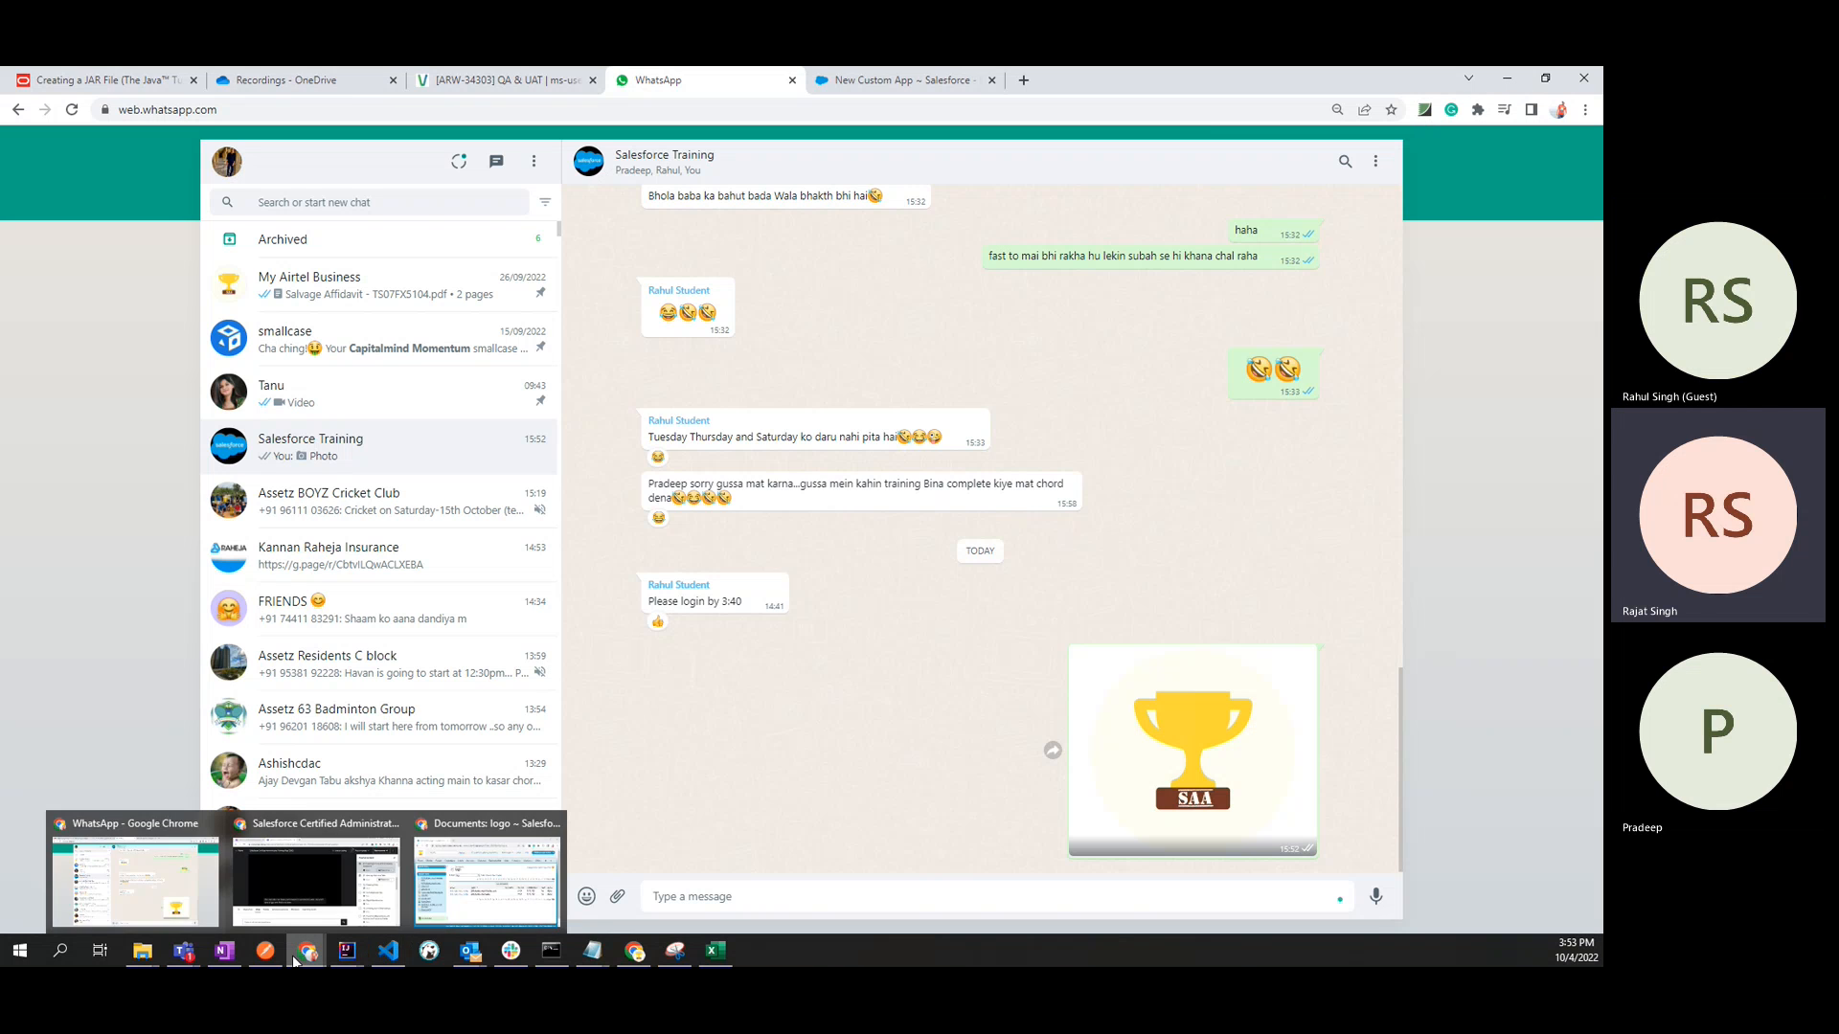
pyautogui.click(470, 875)
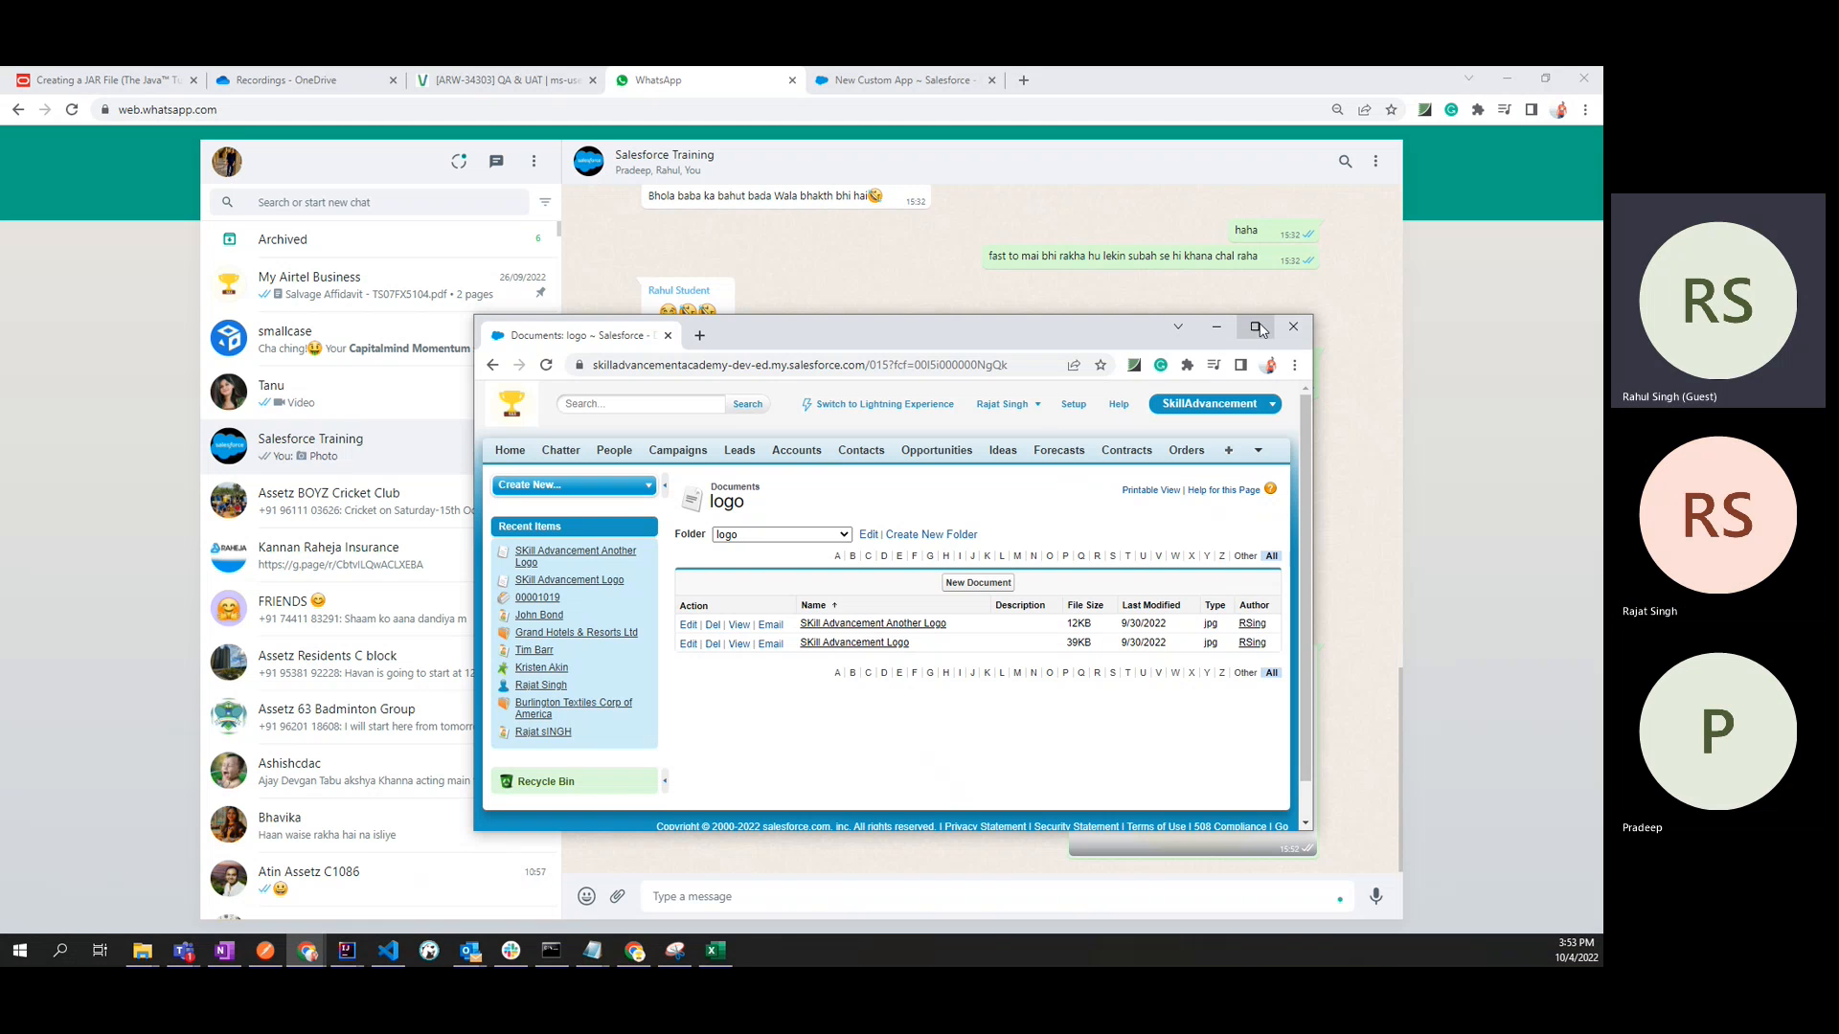
pyautogui.click(919, 85)
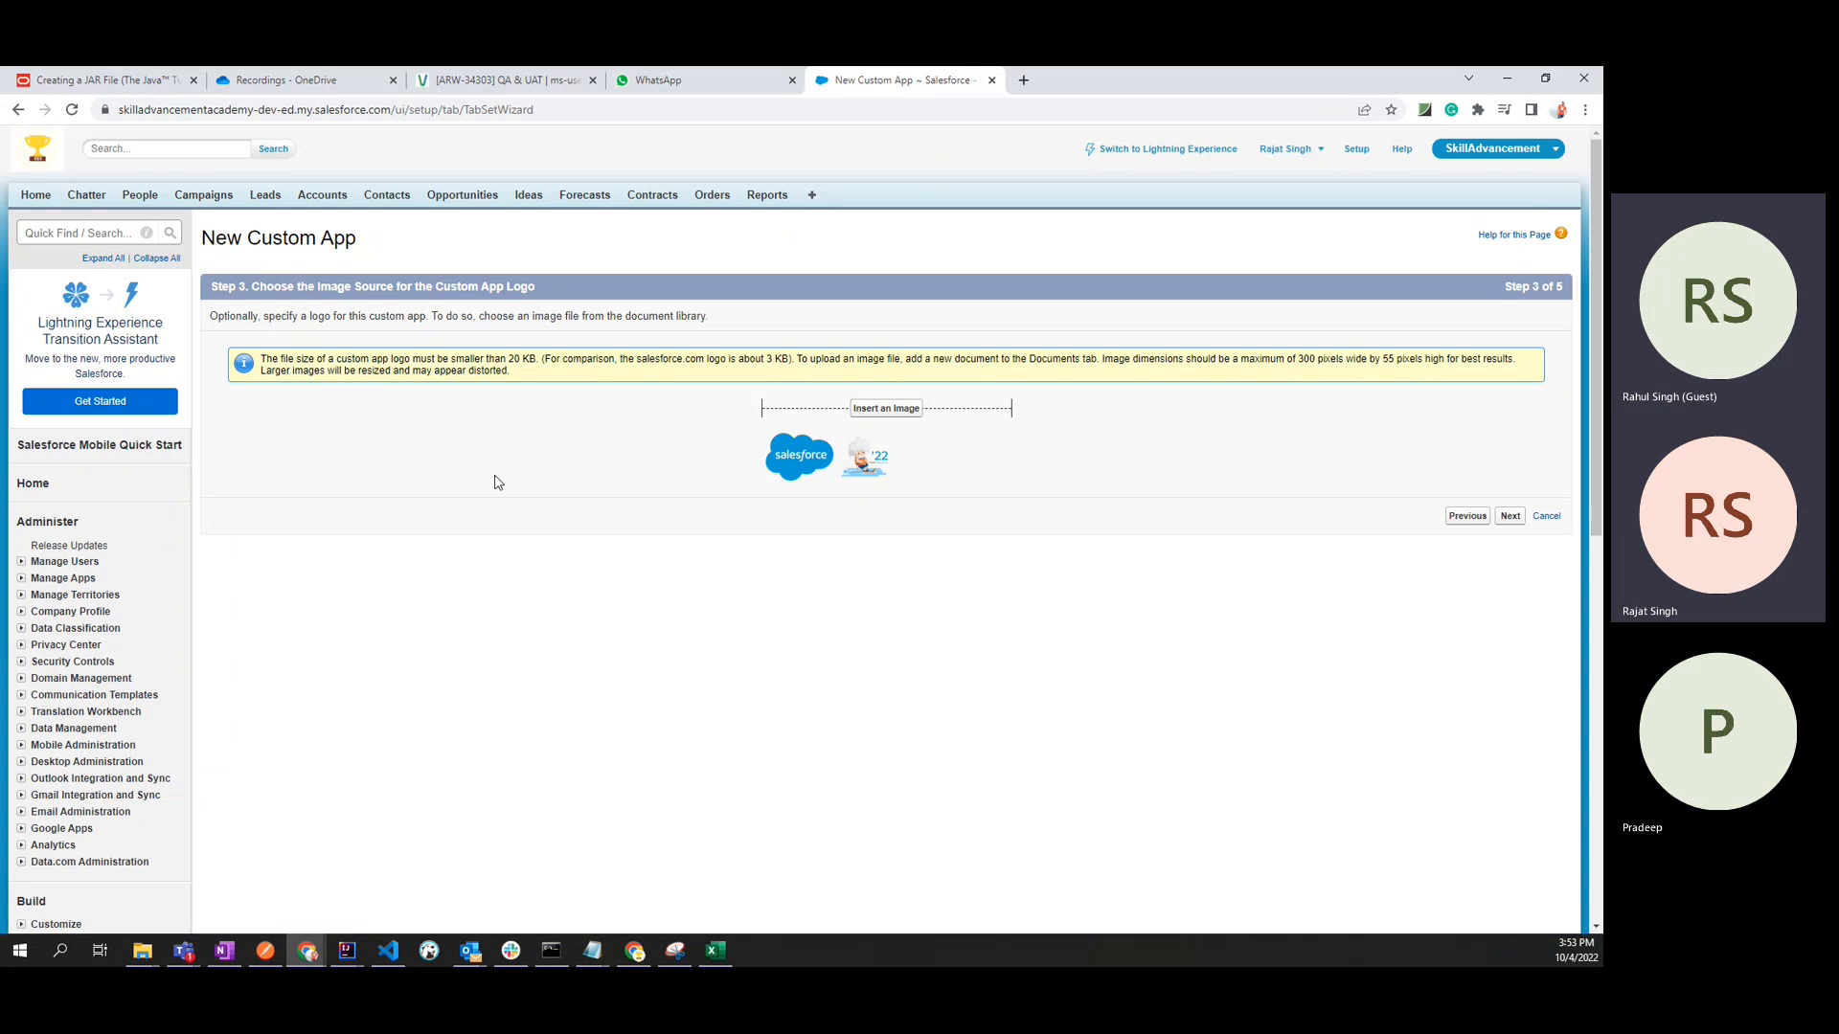
# Read the file size limit for the custom app logo and the comparison with the salesforce.com logo.
pyautogui.moveTo(263, 360); pyautogui.dragTo(391, 362)
pyautogui.doubleClick(401, 361)
pyautogui.click(508, 361)
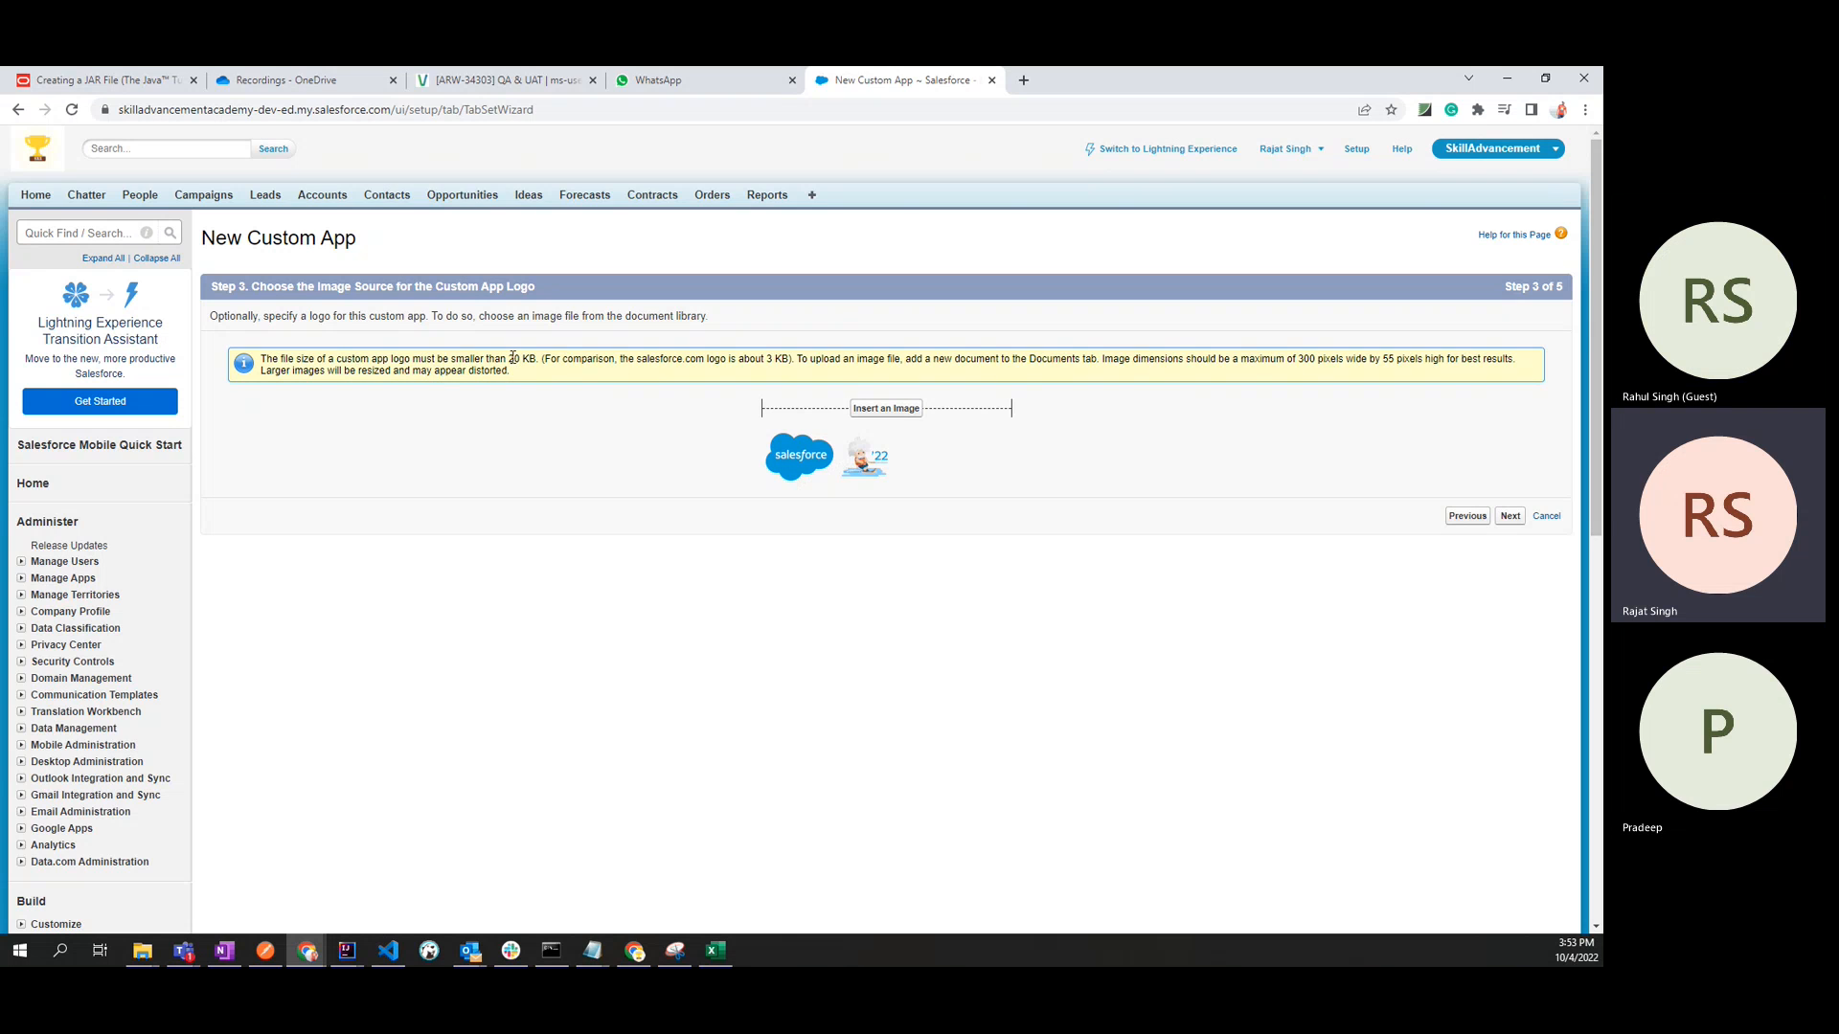
pyautogui.keyDown('shift'); pyautogui.click(514, 388); pyautogui.keyUp('shift')
pyautogui.click(527, 391)
pyautogui.moveTo(609, 360); pyautogui.dragTo(696, 361)
pyautogui.click(760, 355)
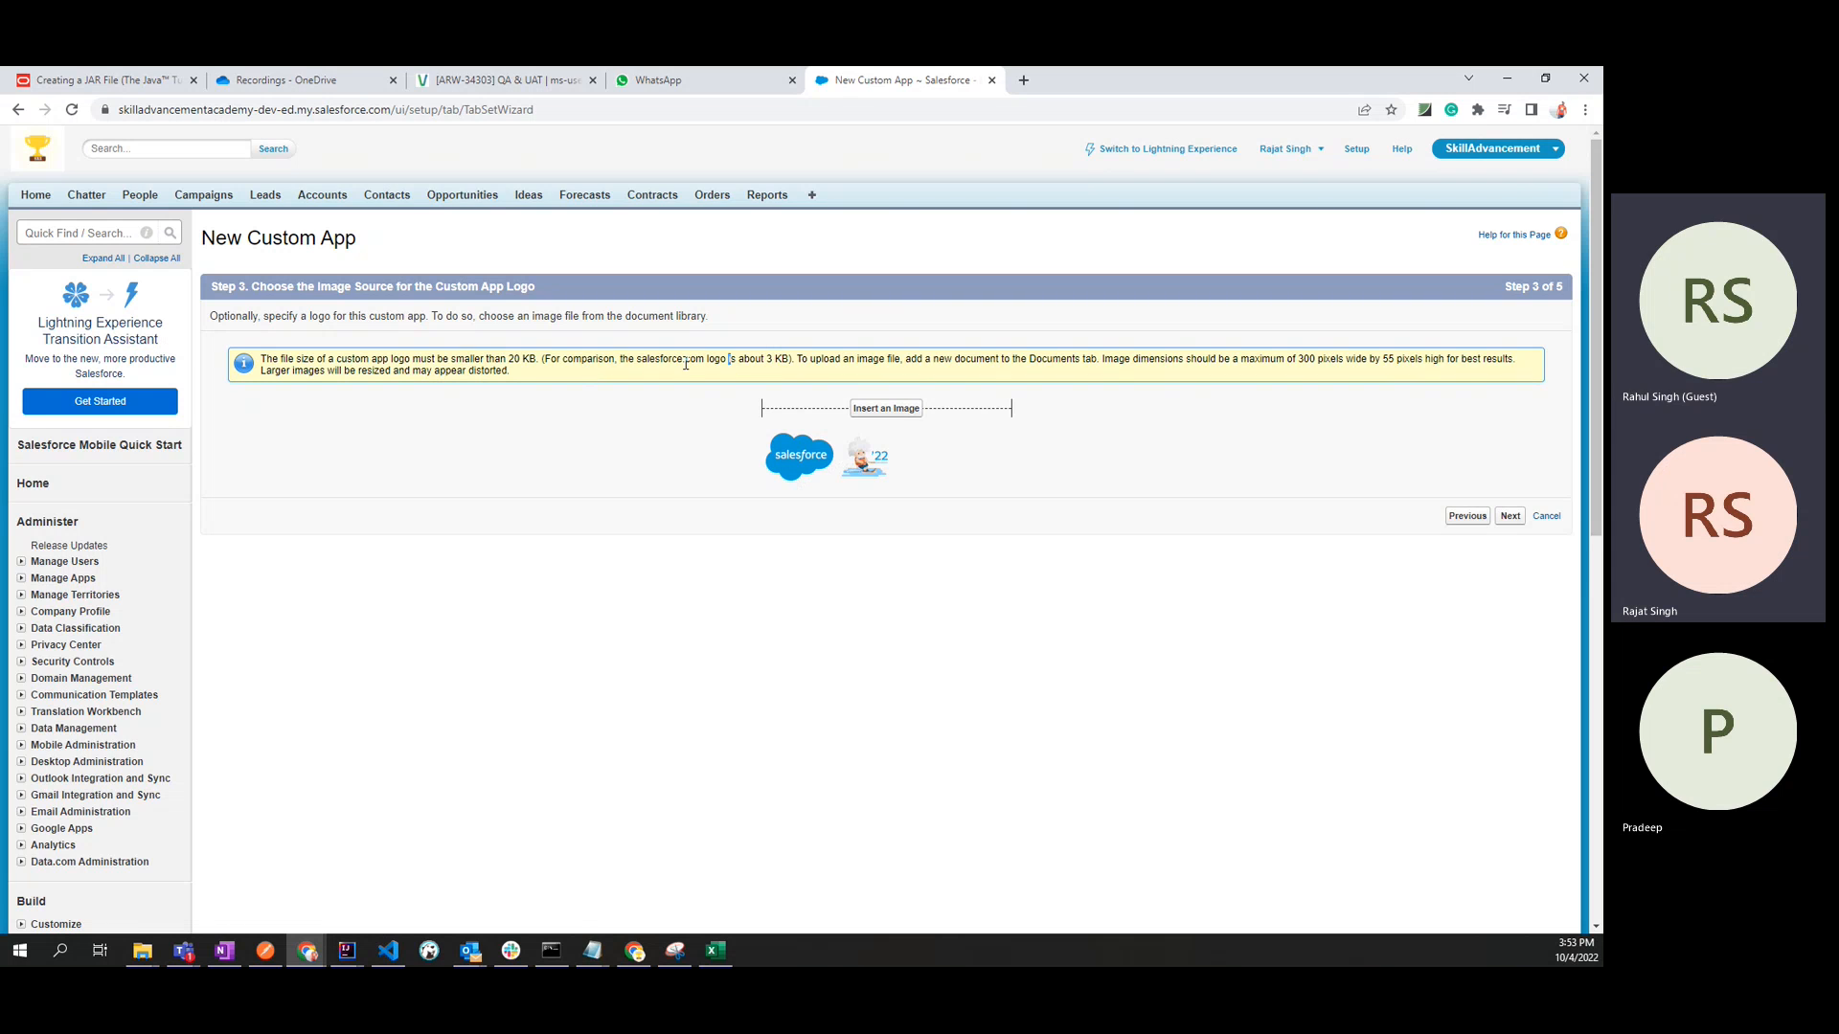
# Switch to the Sales app to view its default Salesforce logo, and return to the New Custom App wizard.
pyautogui.click(1499, 148)
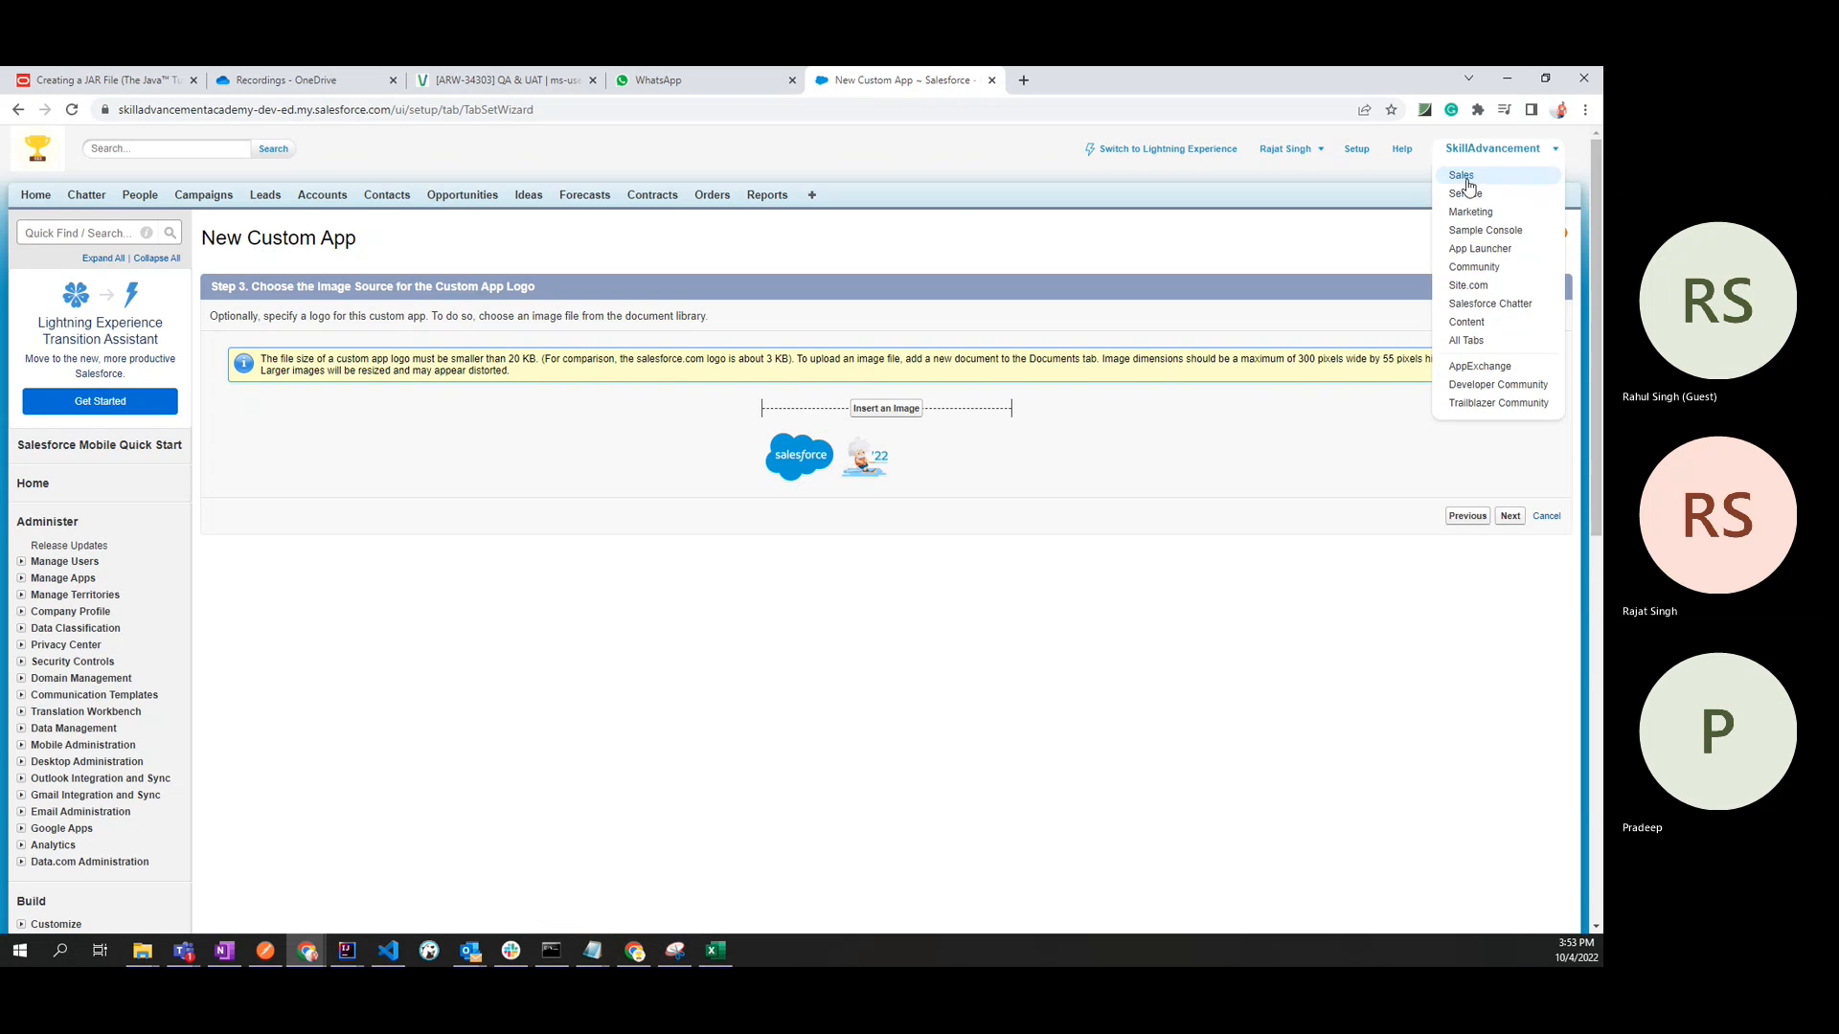
pyautogui.click(1468, 182)
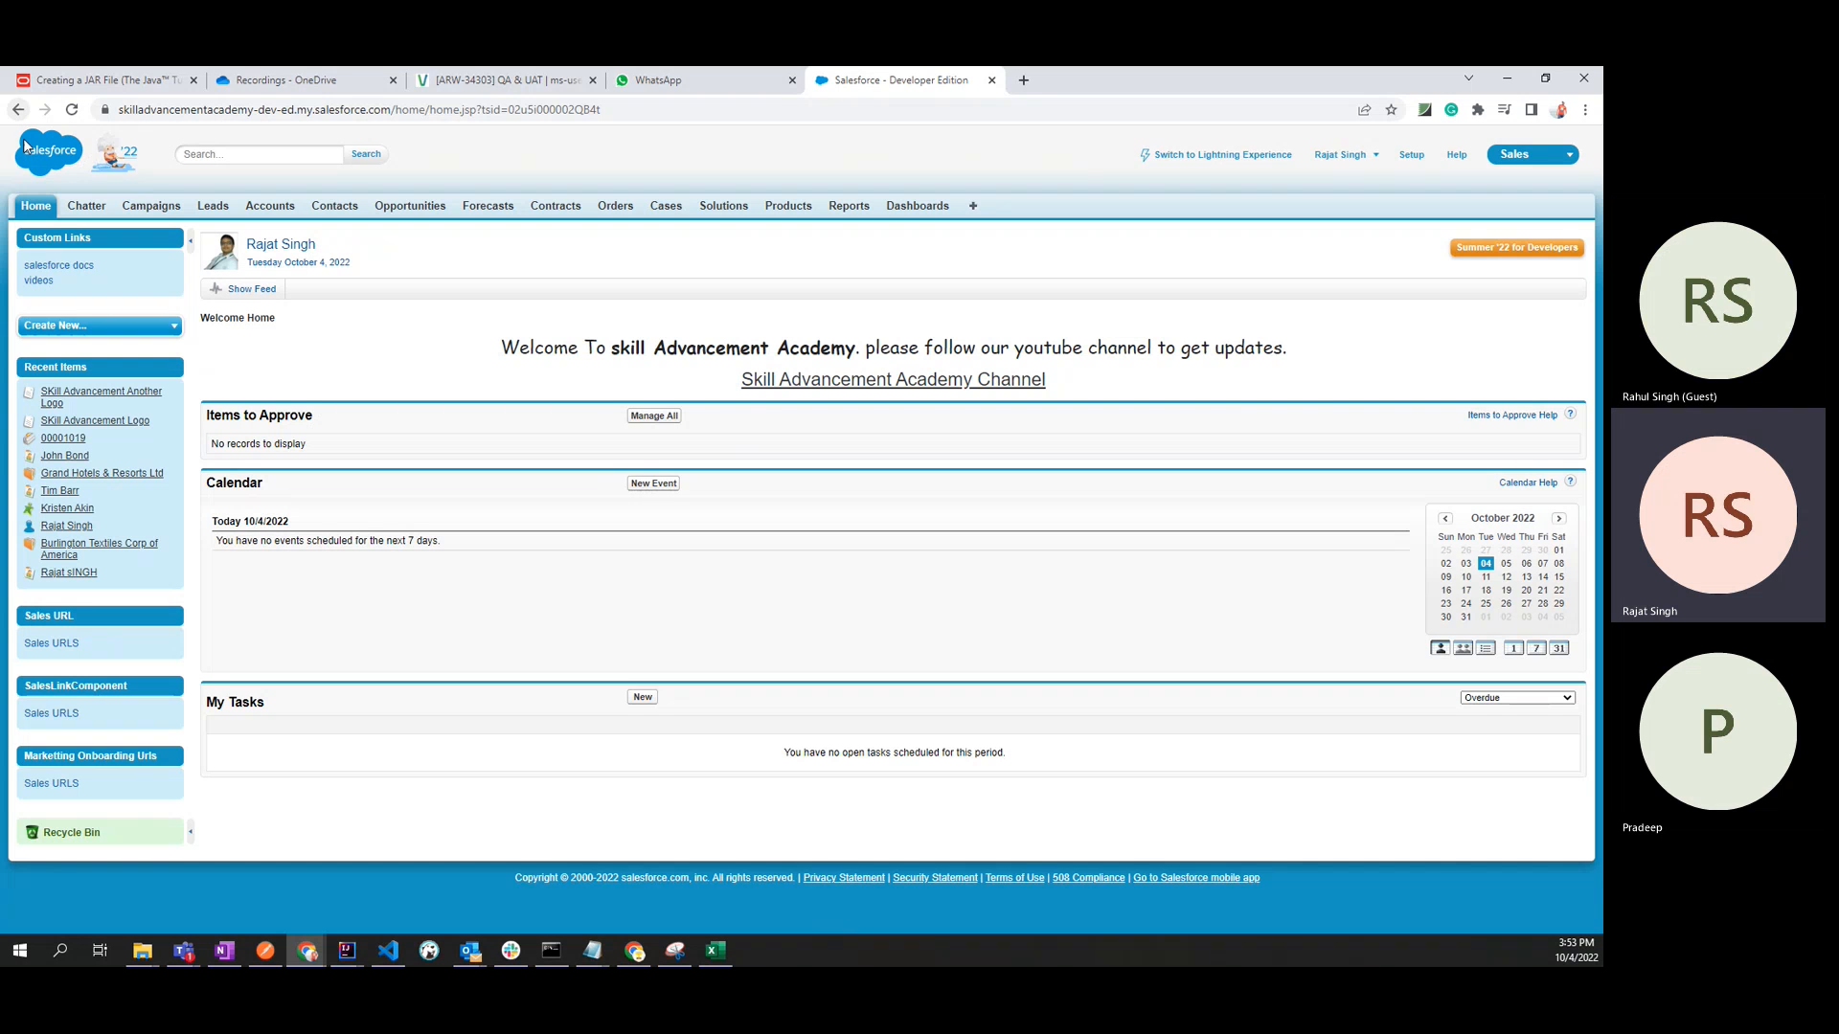
pyautogui.click(18, 109)
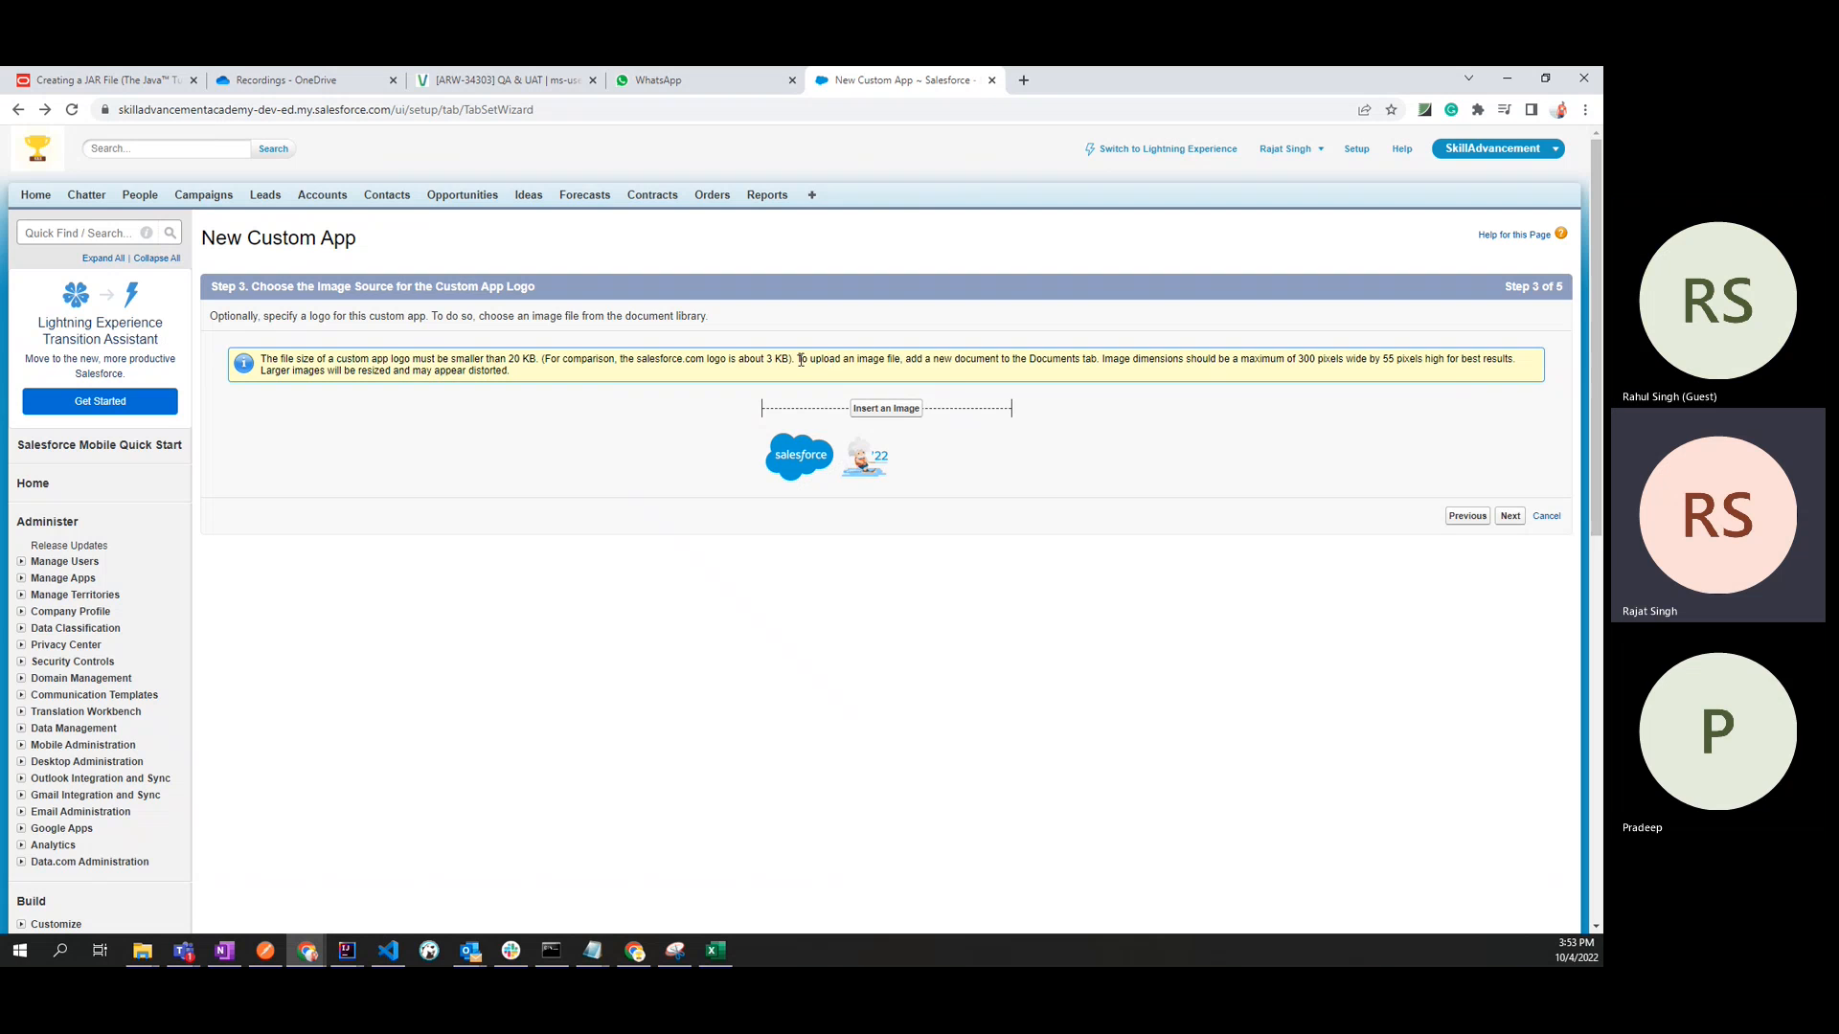
# Read the notes on uploading a logo image, its maximum dimensions, and how larger images are handled.
pyautogui.moveTo(798, 359); pyautogui.dragTo(921, 358)
pyautogui.doubleClick(1091, 361)
pyautogui.click(1108, 364)
pyautogui.moveTo(1108, 363); pyautogui.dragTo(1322, 376)
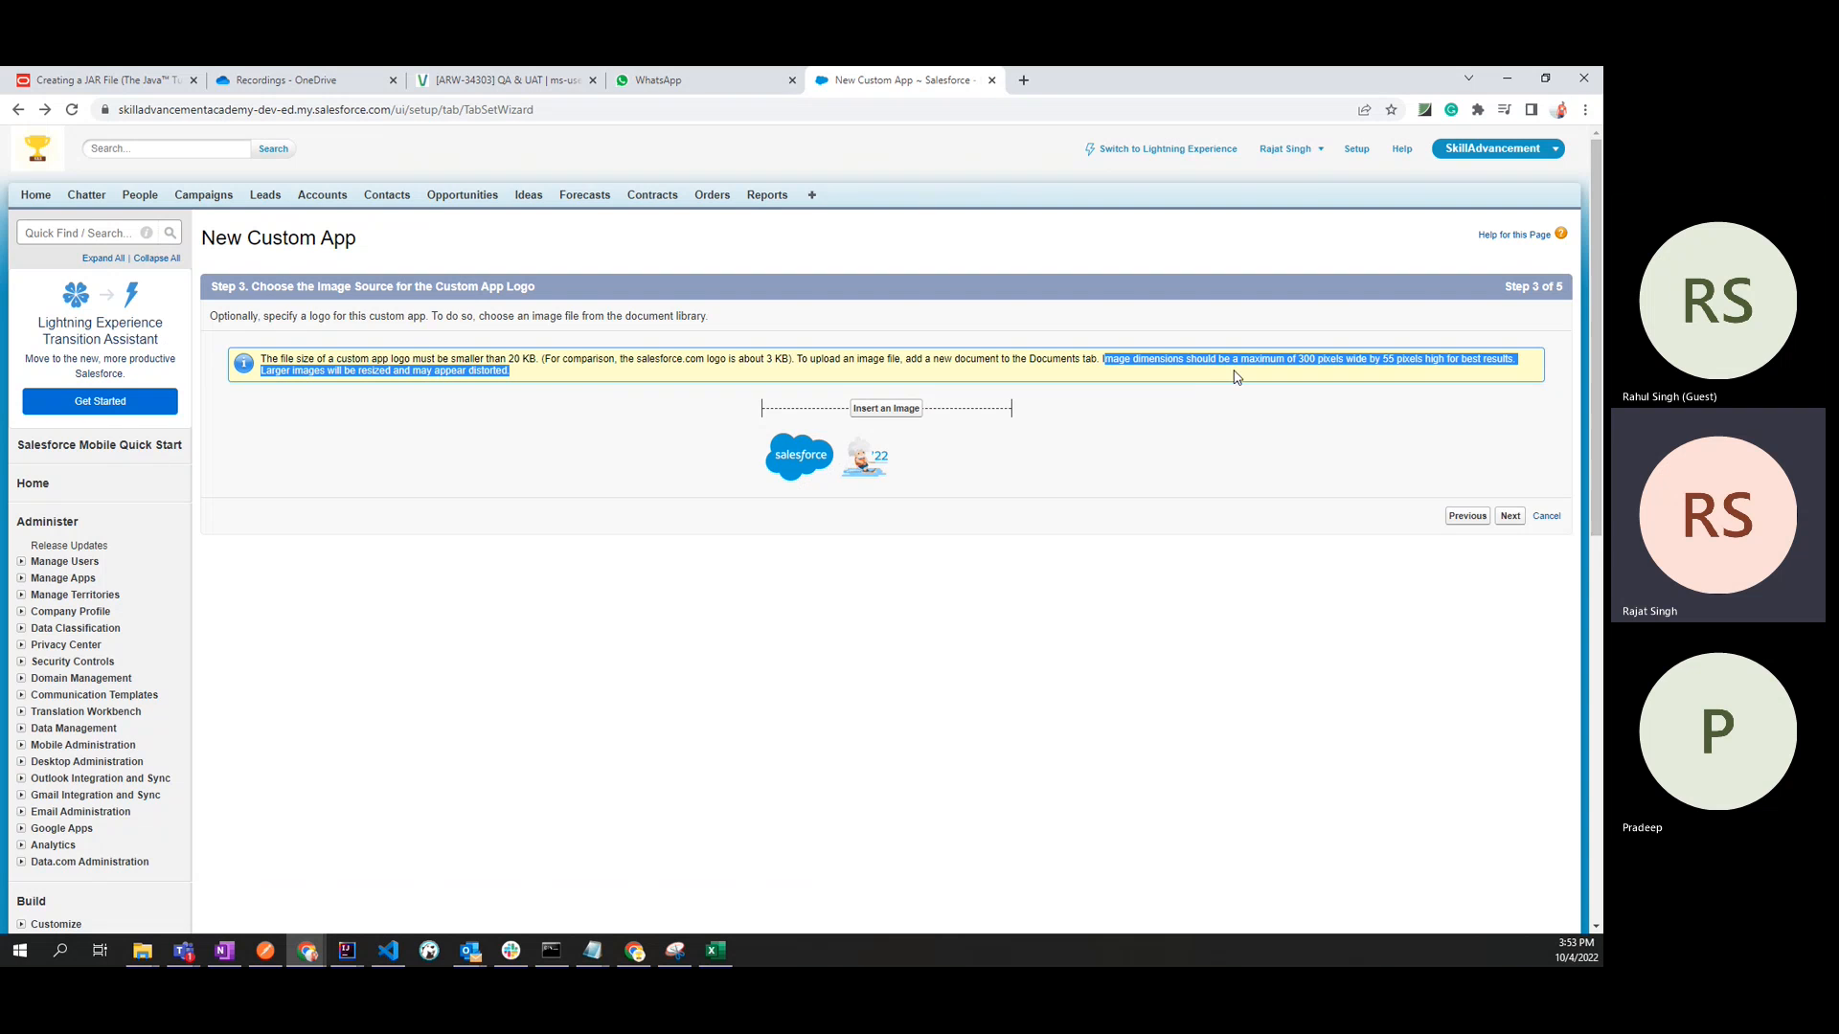
pyautogui.click(1327, 354)
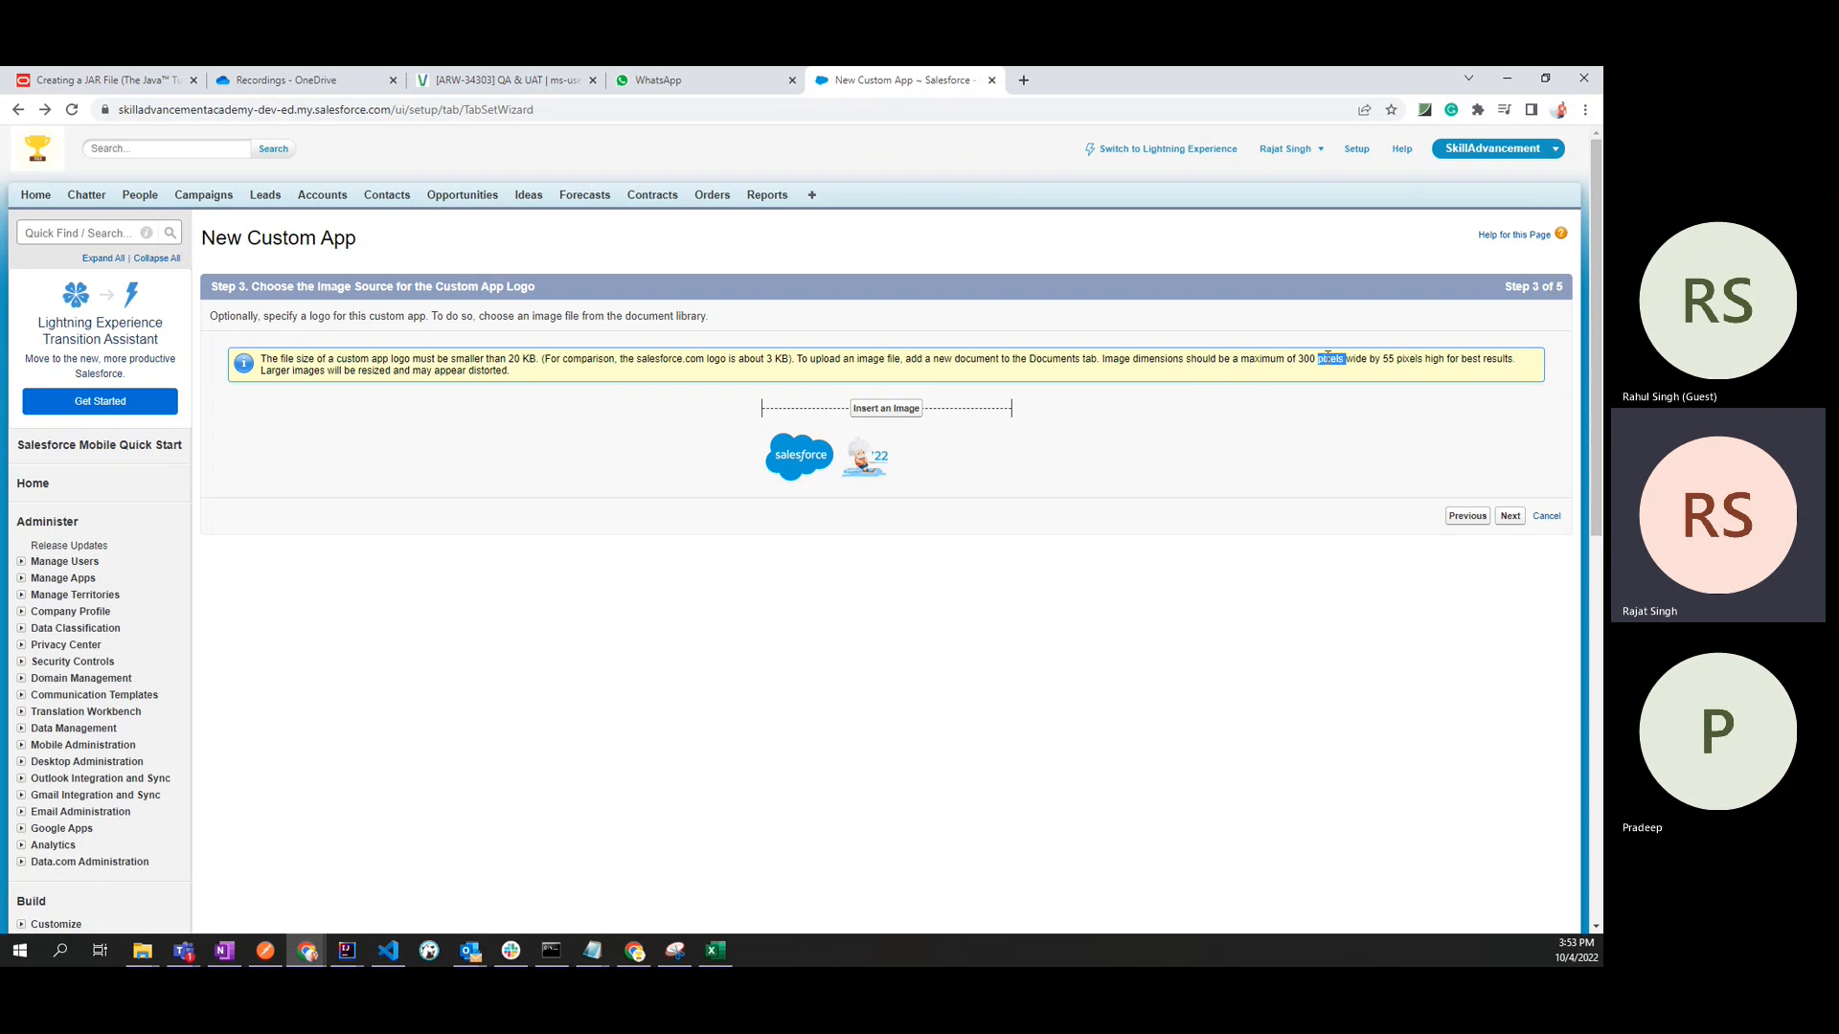
pyautogui.doubleClick(1390, 358)
pyautogui.click(1385, 378)
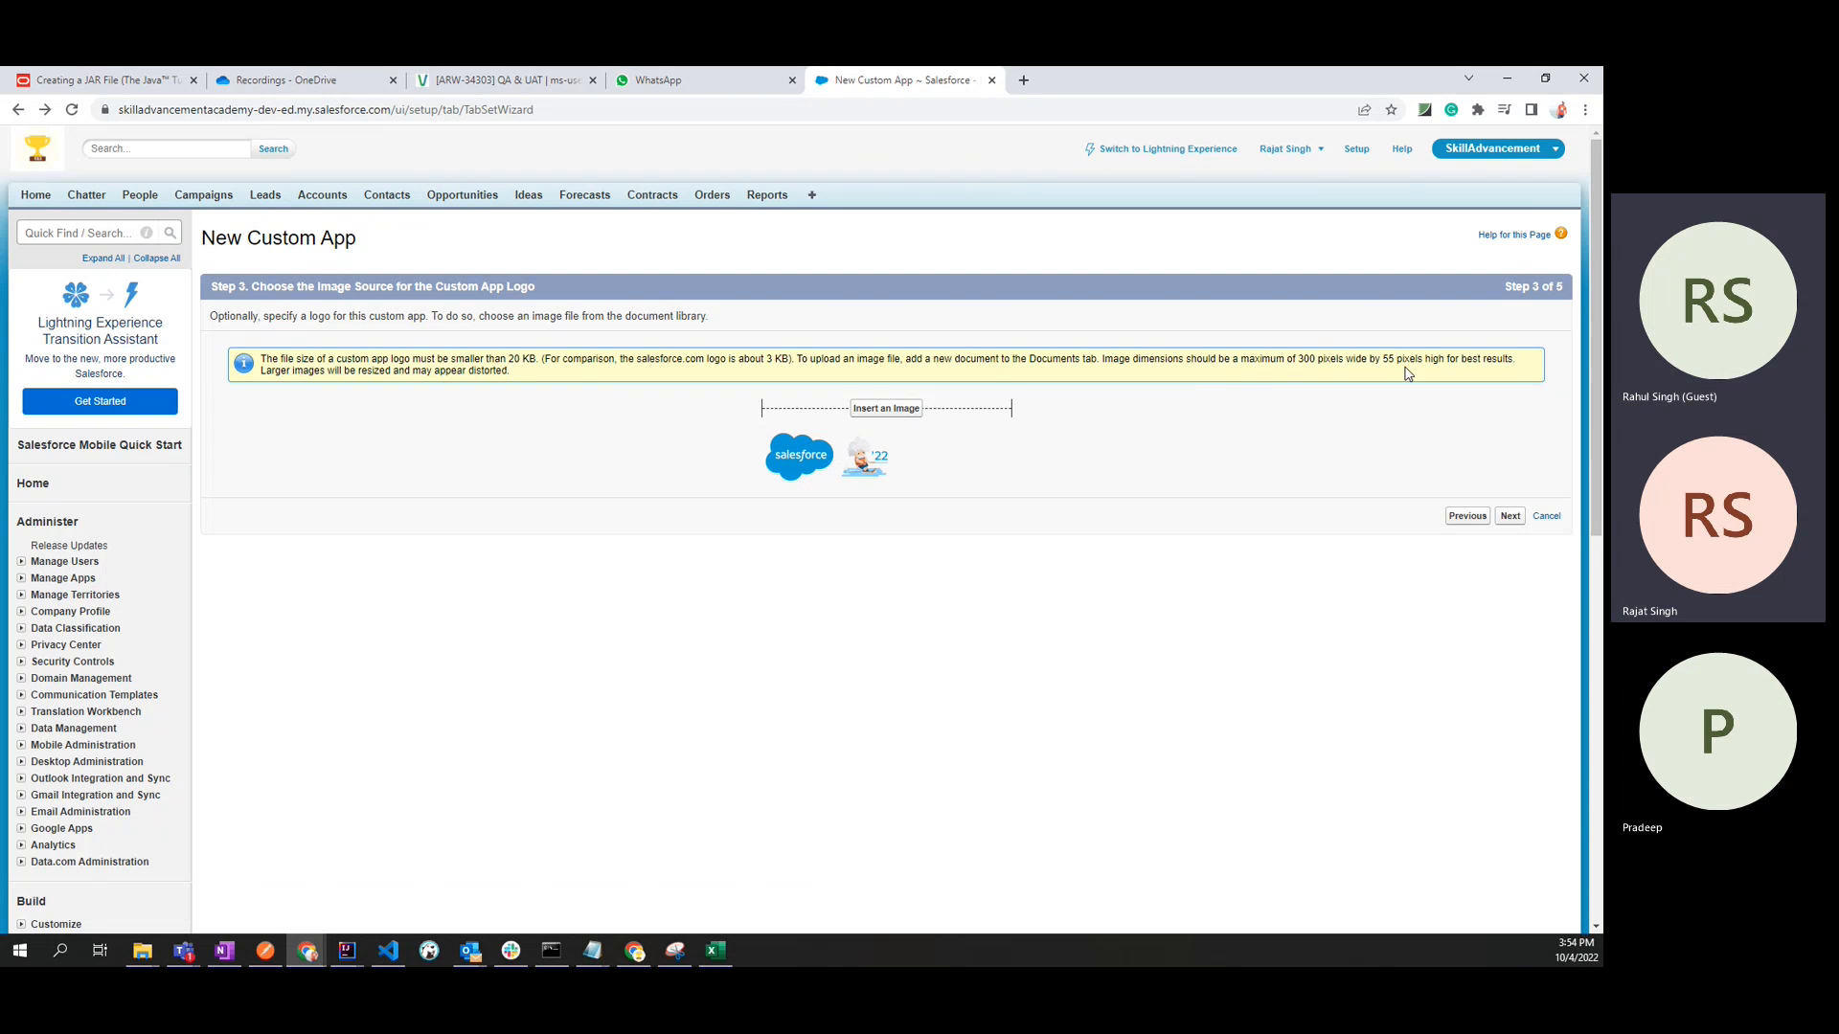
pyautogui.moveTo(280, 371); pyautogui.dragTo(525, 375)
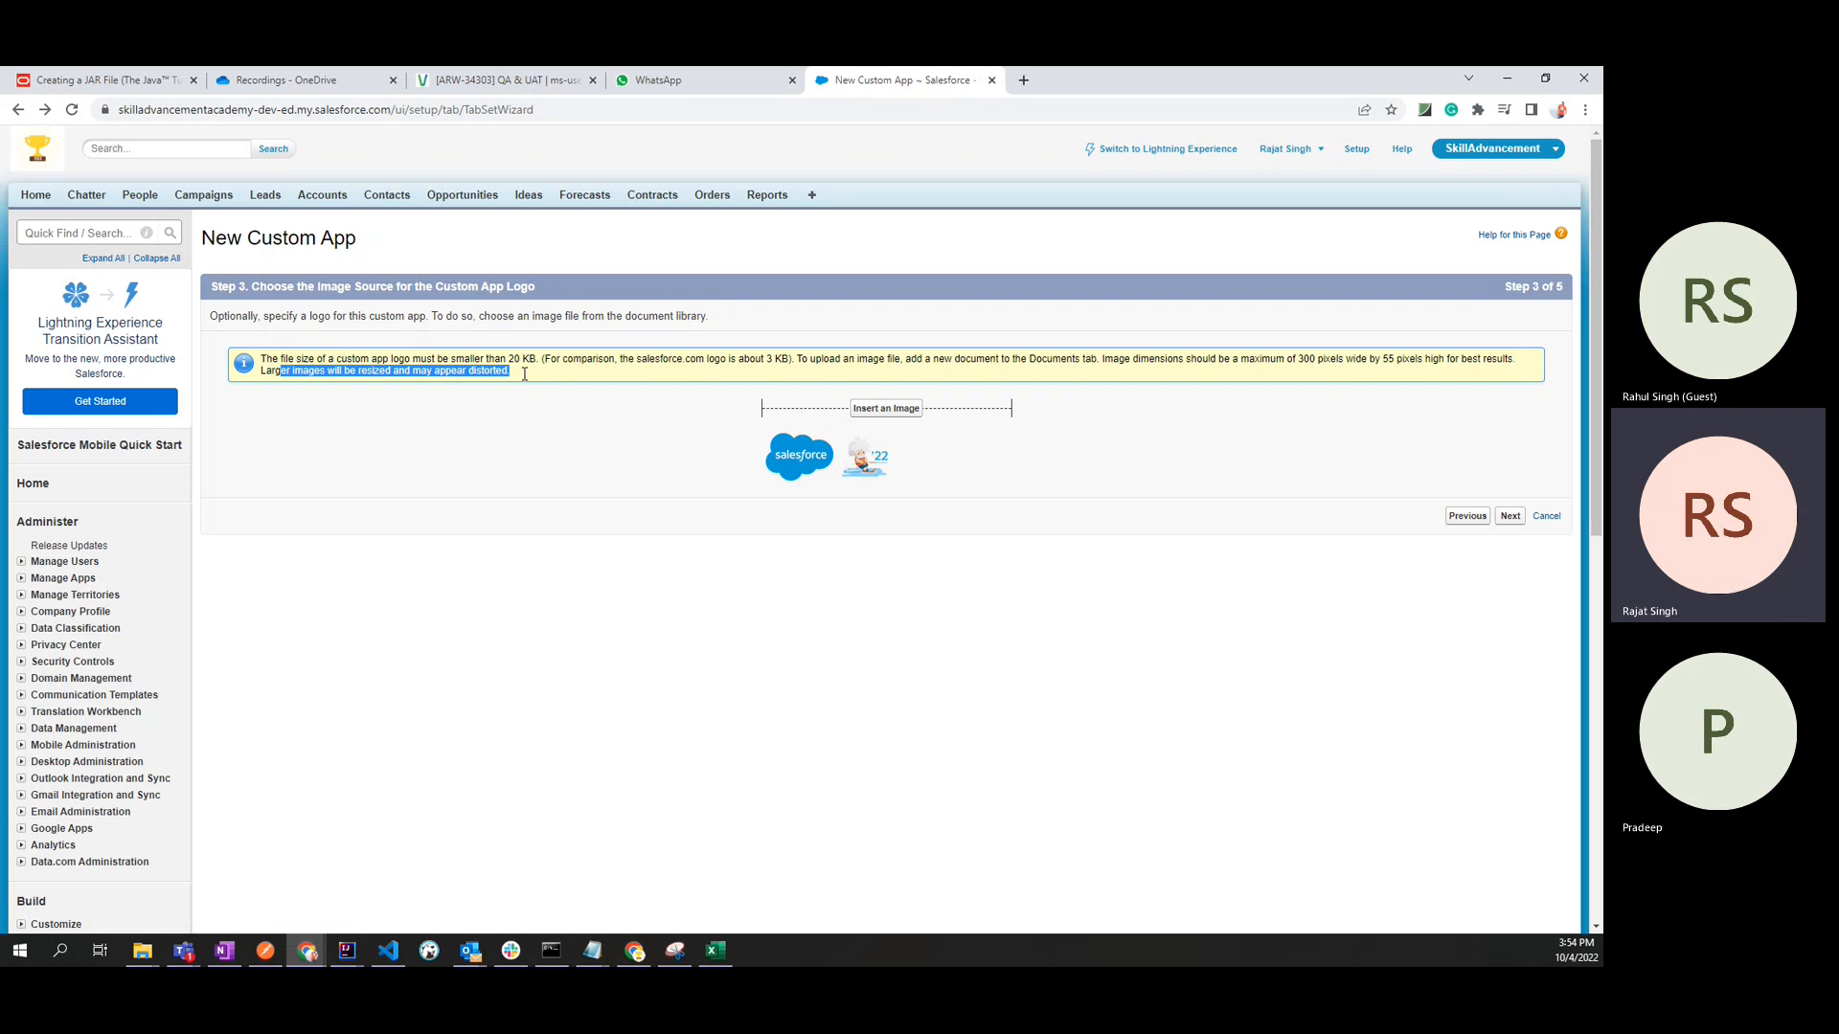
# Insert the SKill Advancement Another Logo image from the logo document folder as the custom app's logo.
pyautogui.click(519, 433)
pyautogui.doubleClick(490, 372)
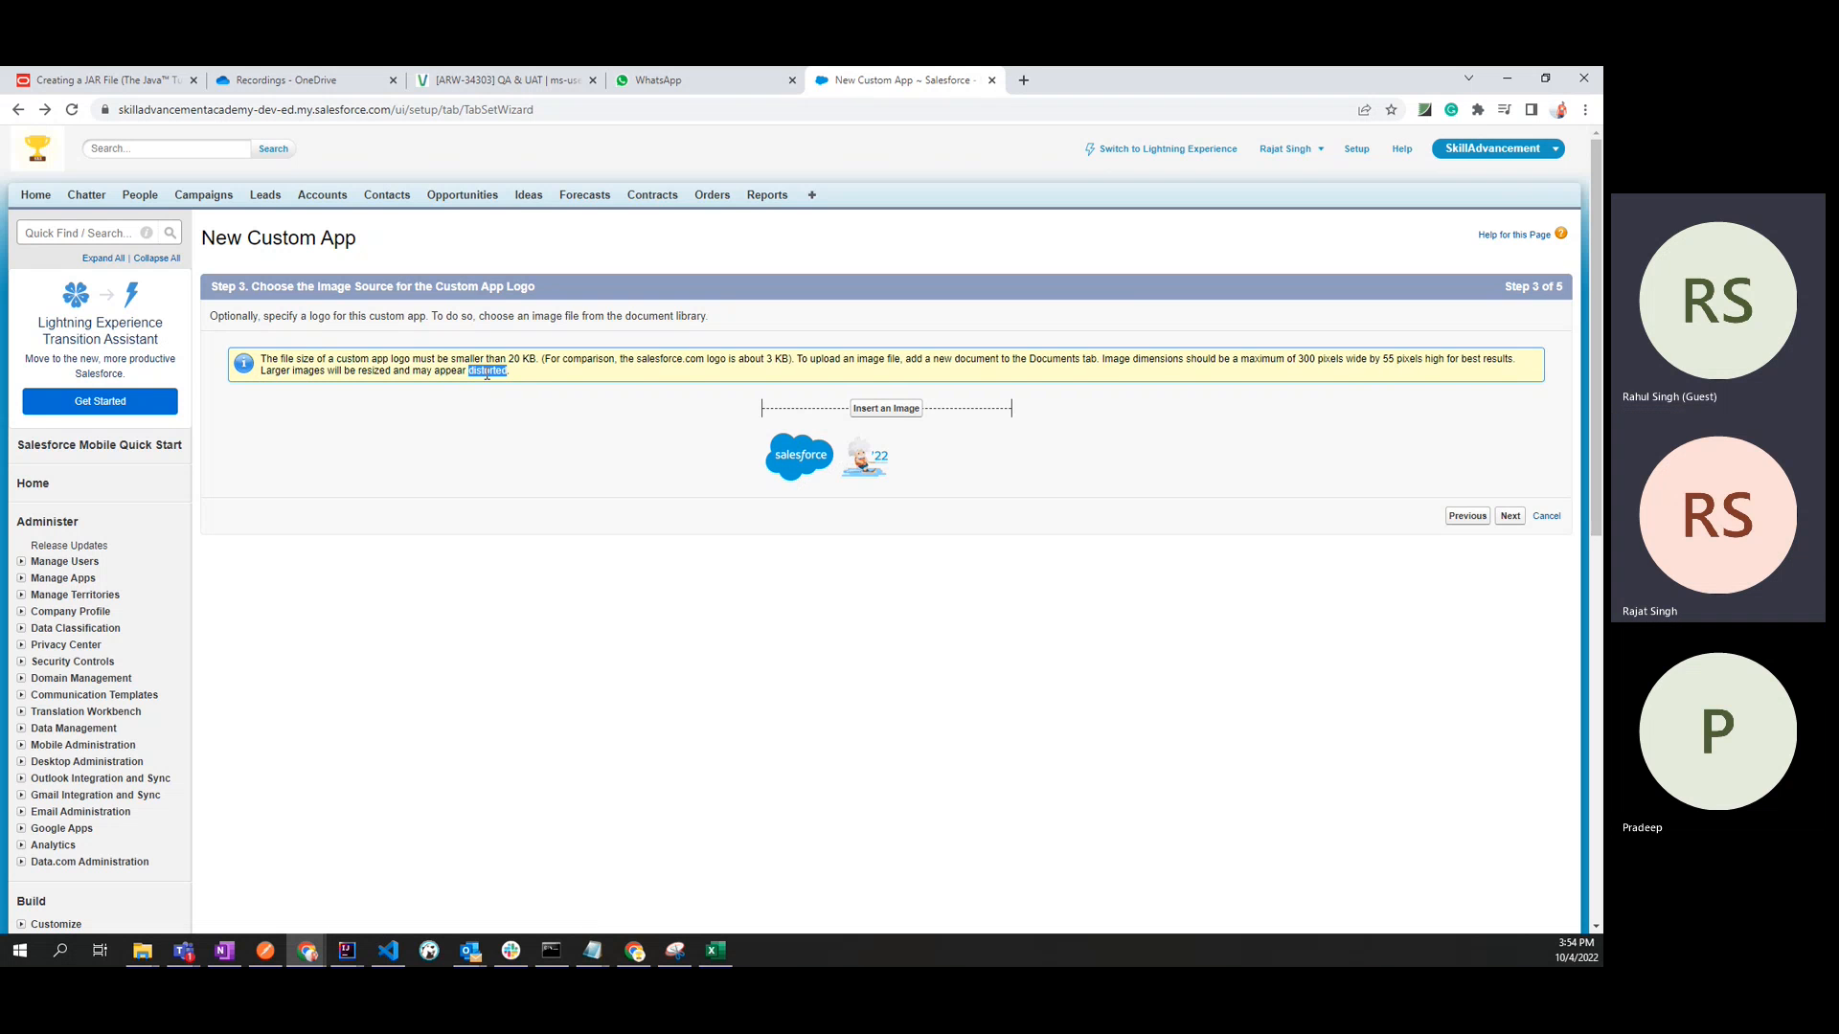
pyautogui.click(485, 415)
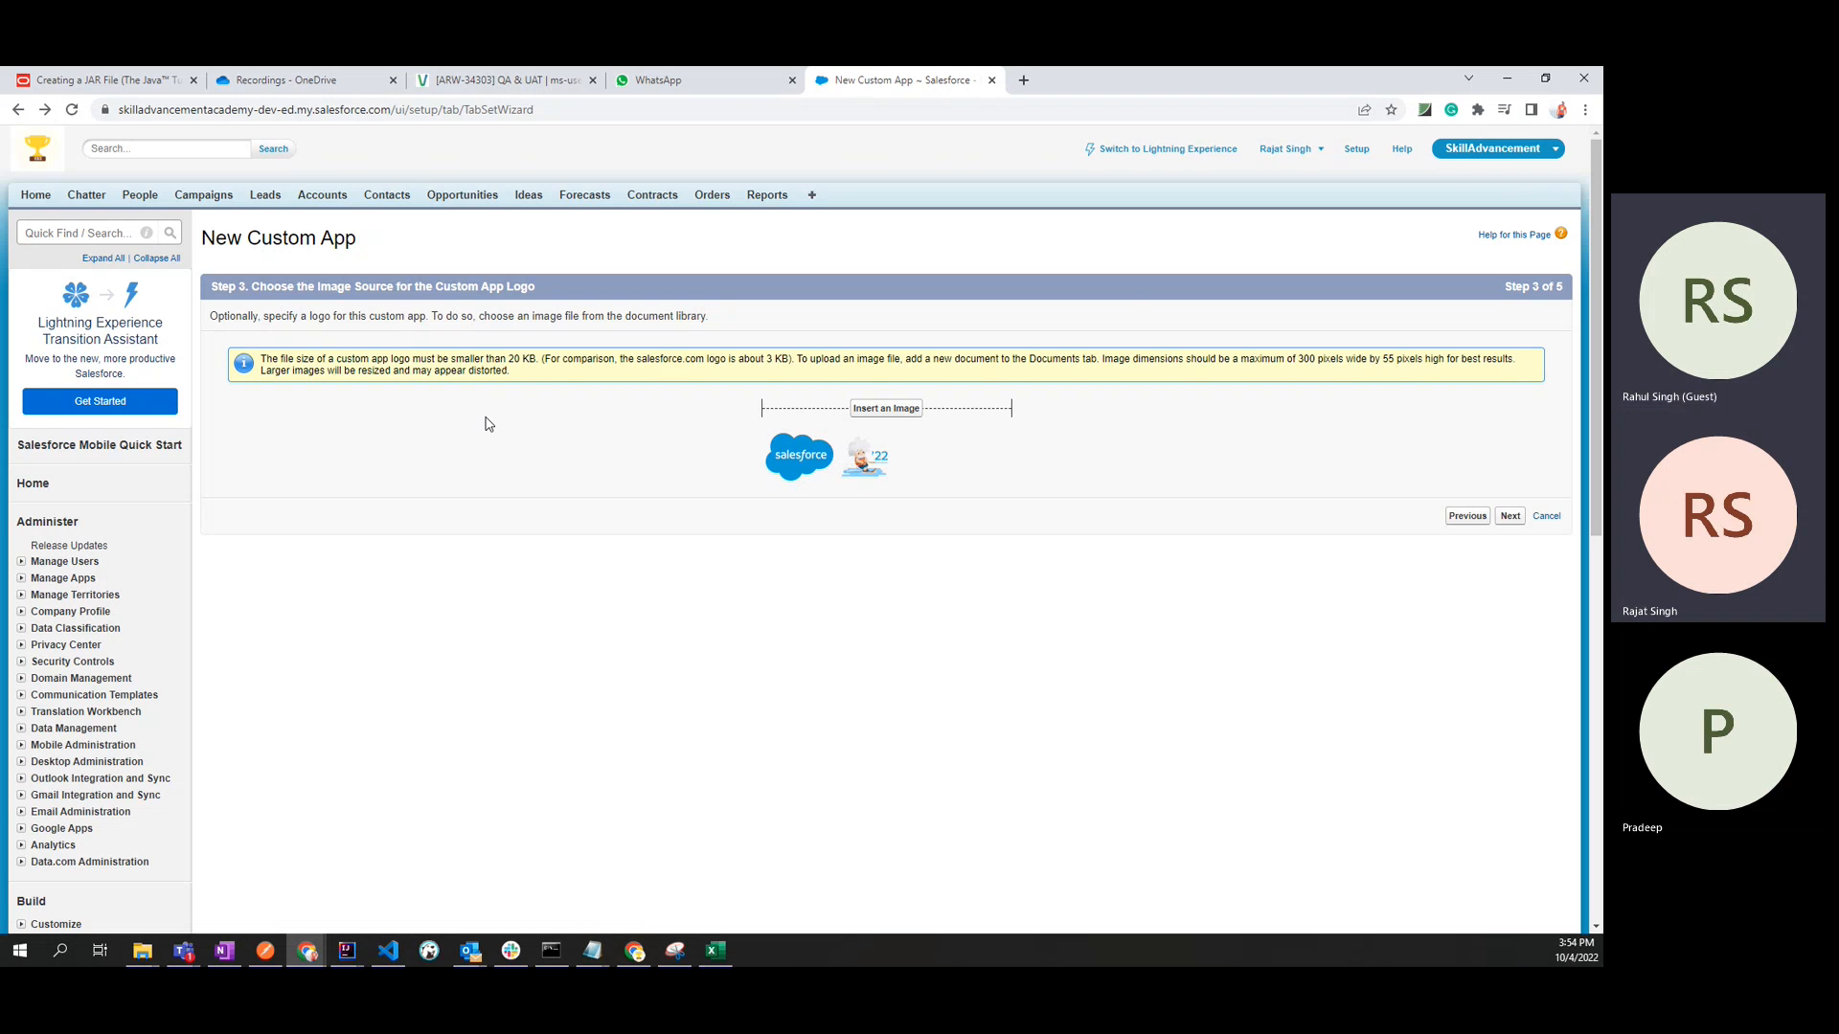
pyautogui.click(882, 414)
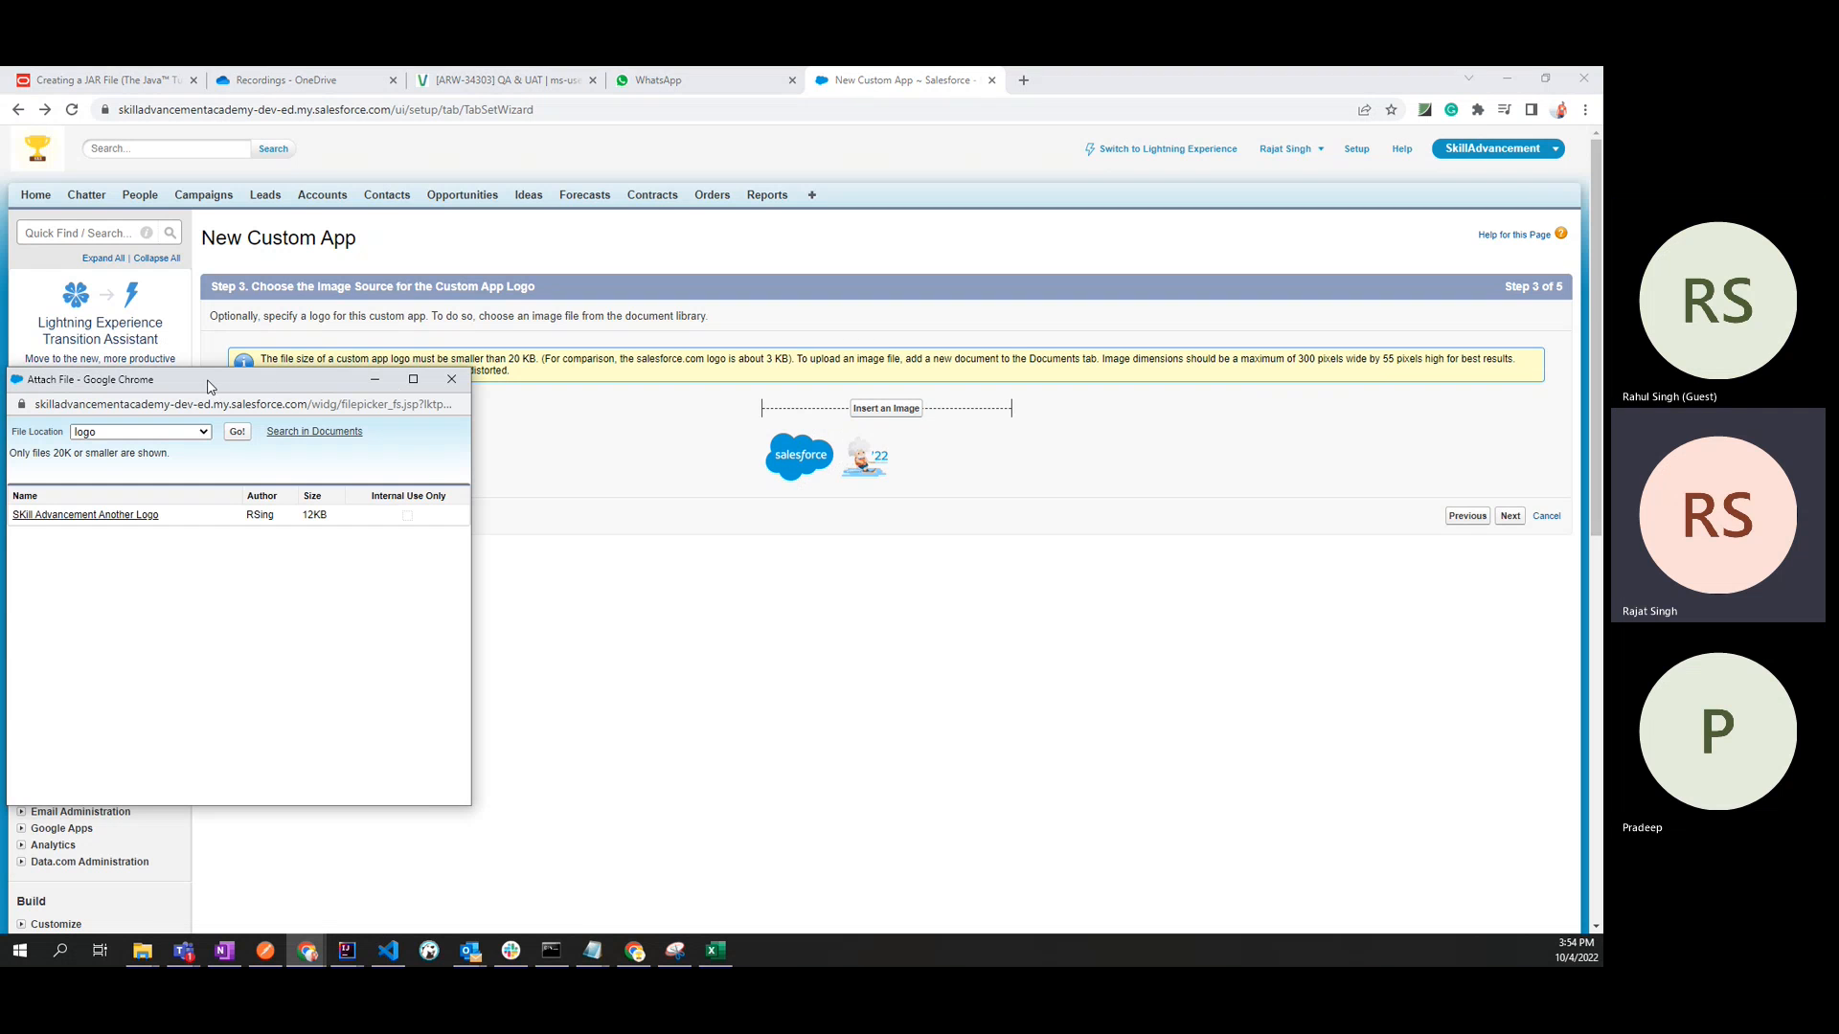
pyautogui.moveTo(208, 381); pyautogui.dragTo(746, 363)
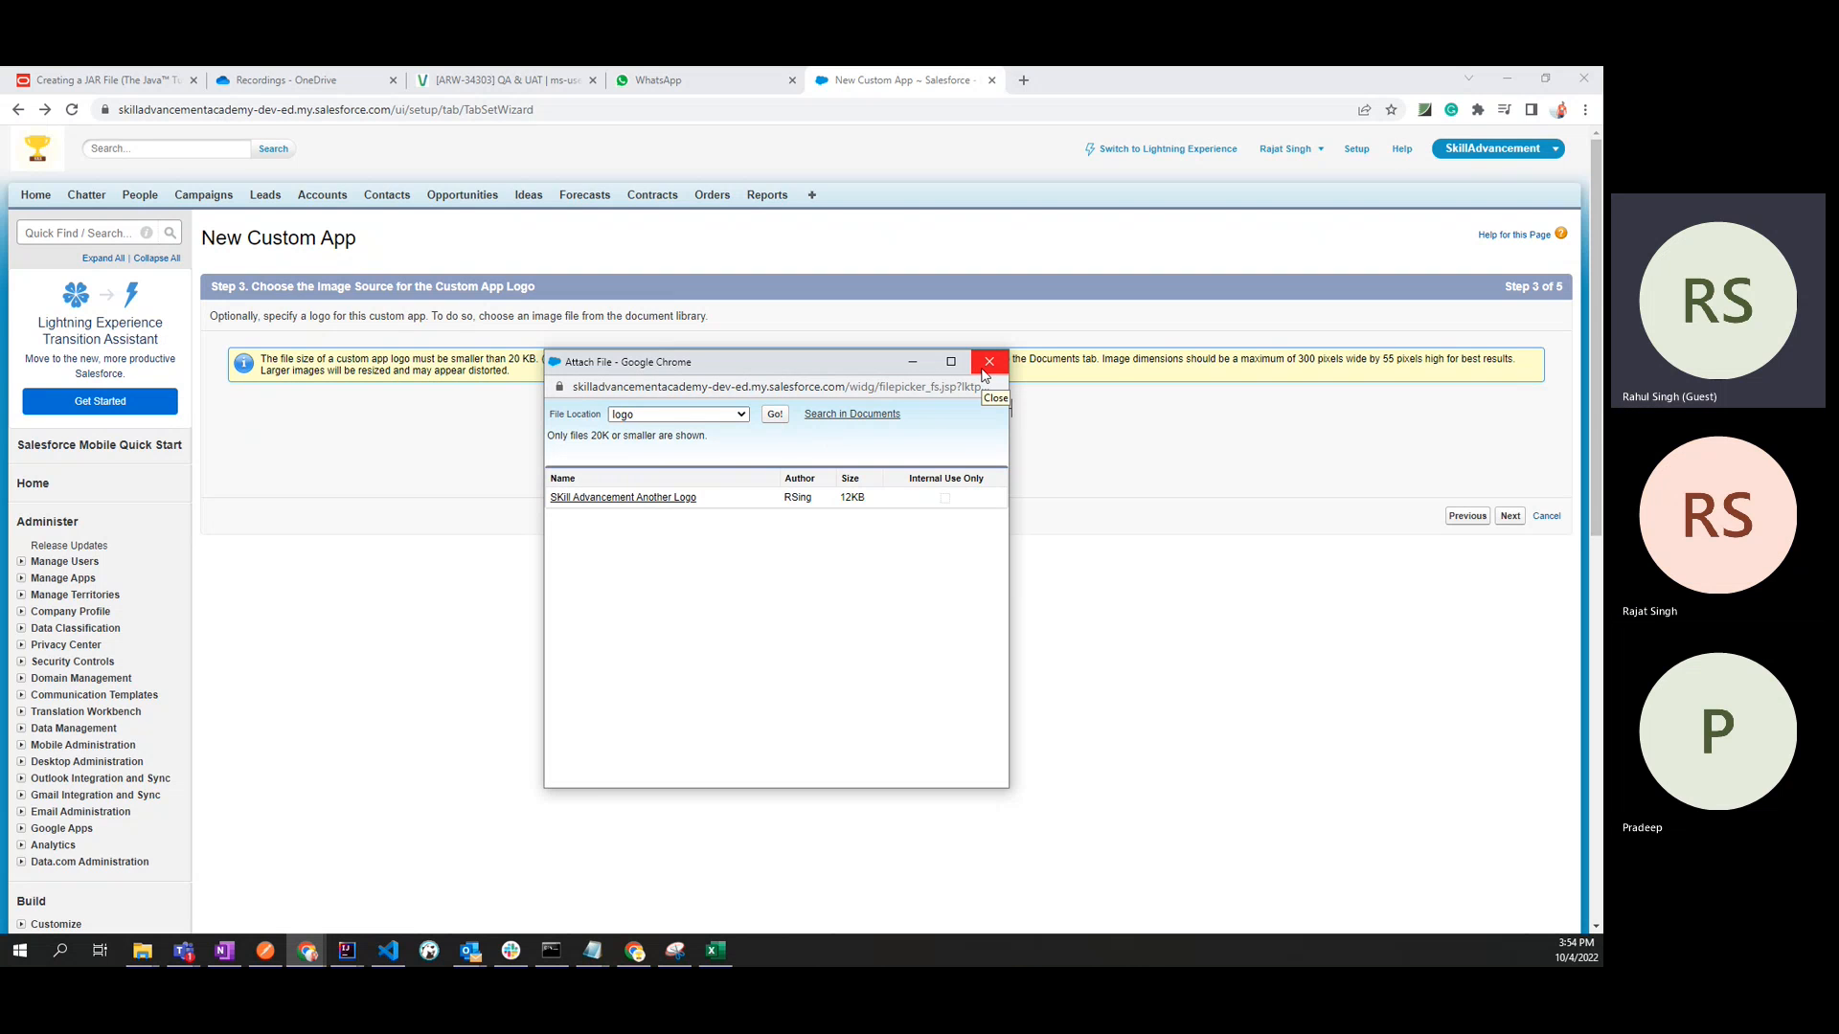
pyautogui.click(613, 500)
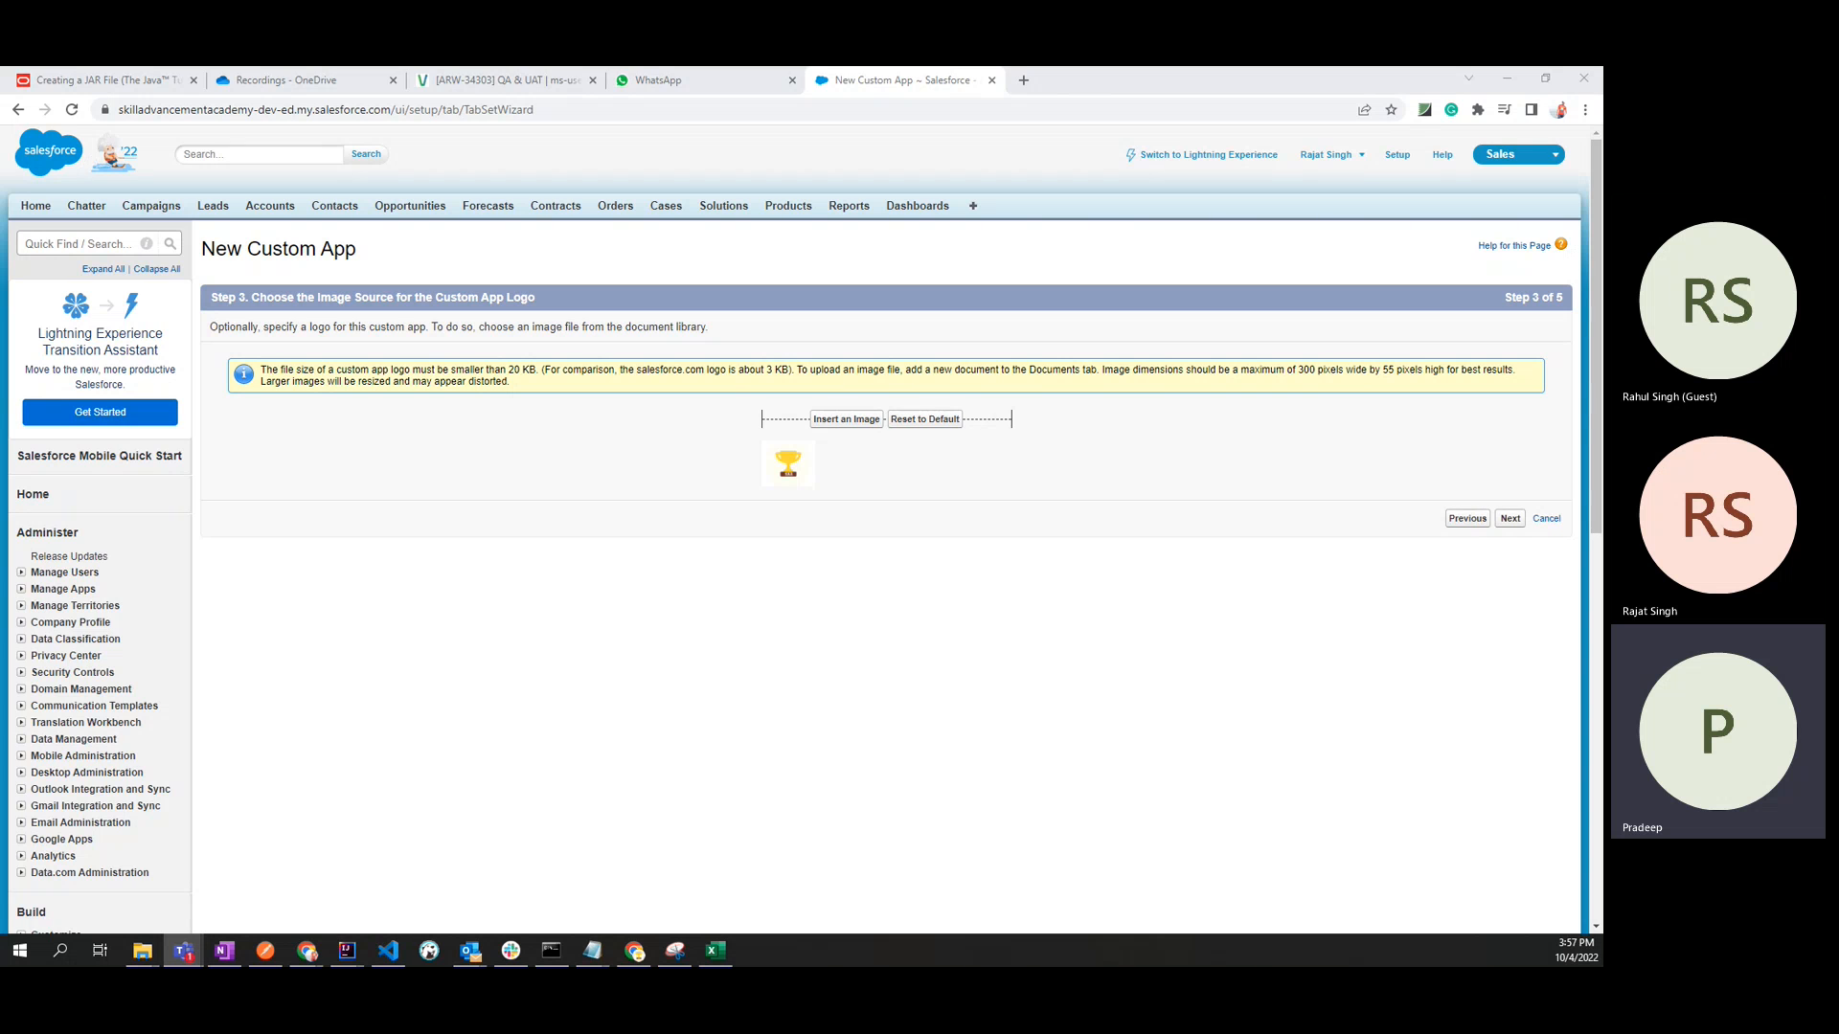
pyautogui.click(680, 82)
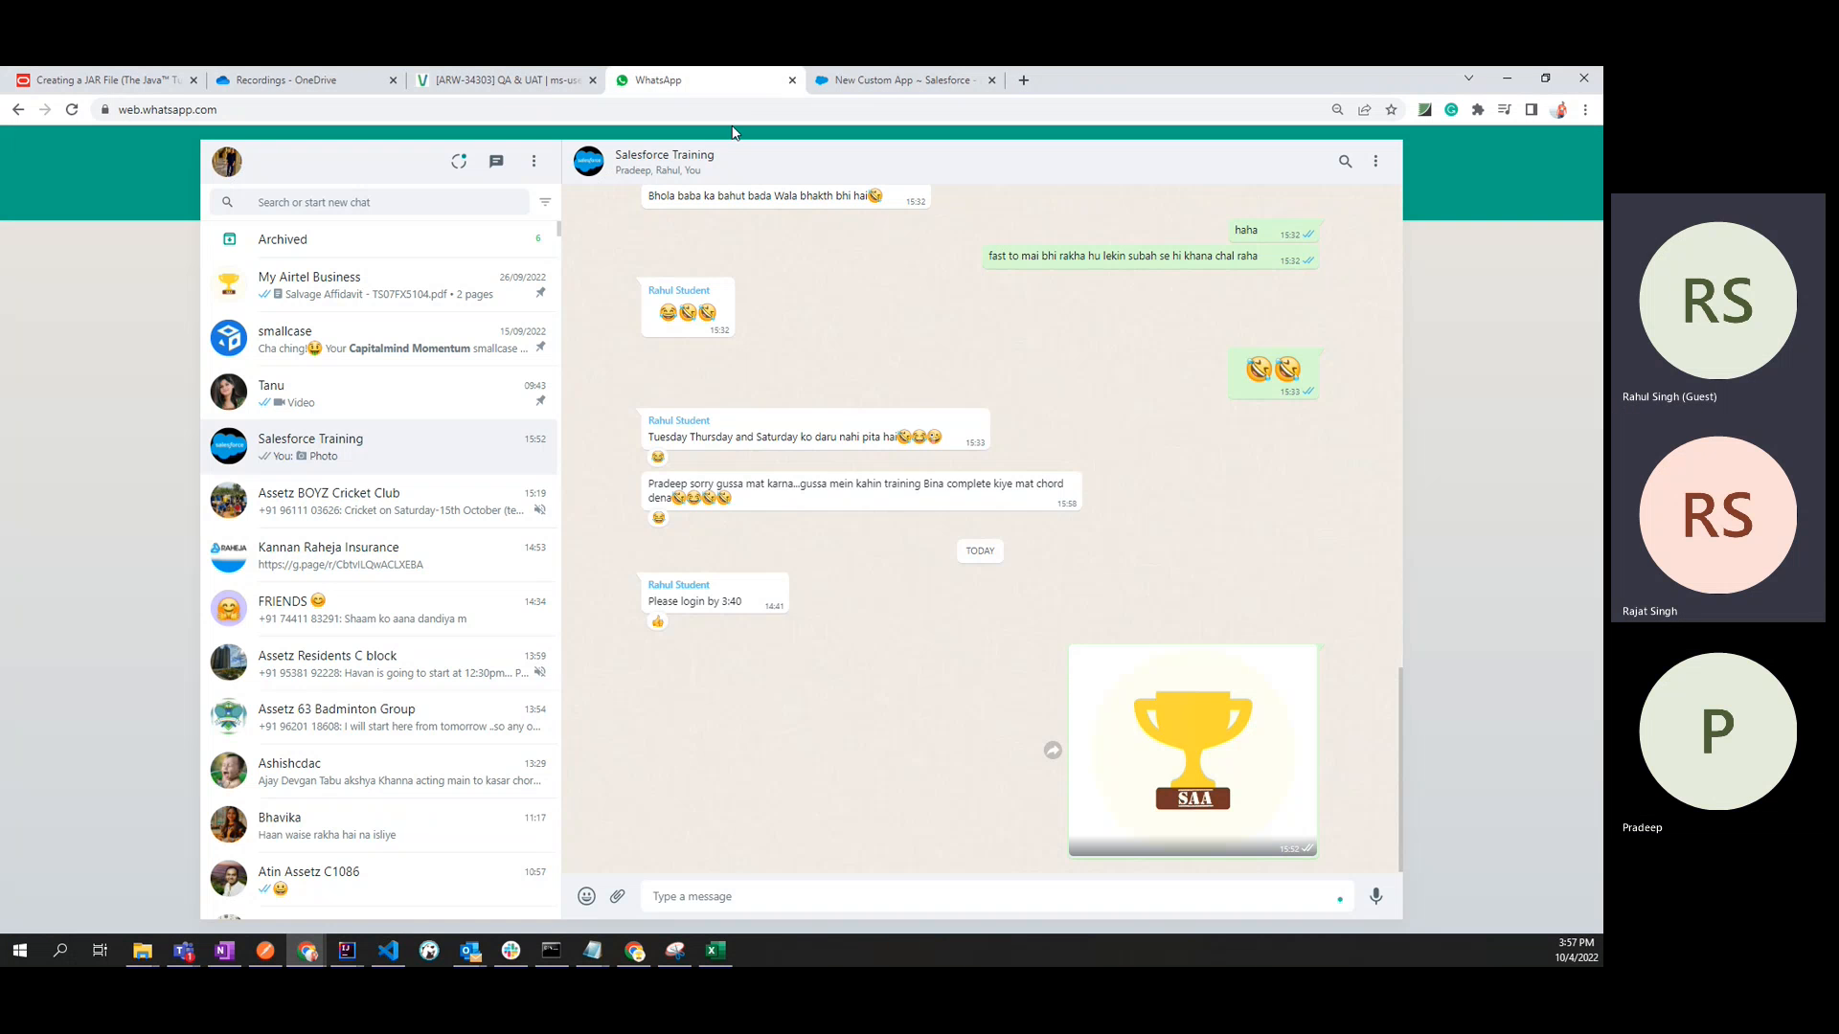
pyautogui.click(1024, 81)
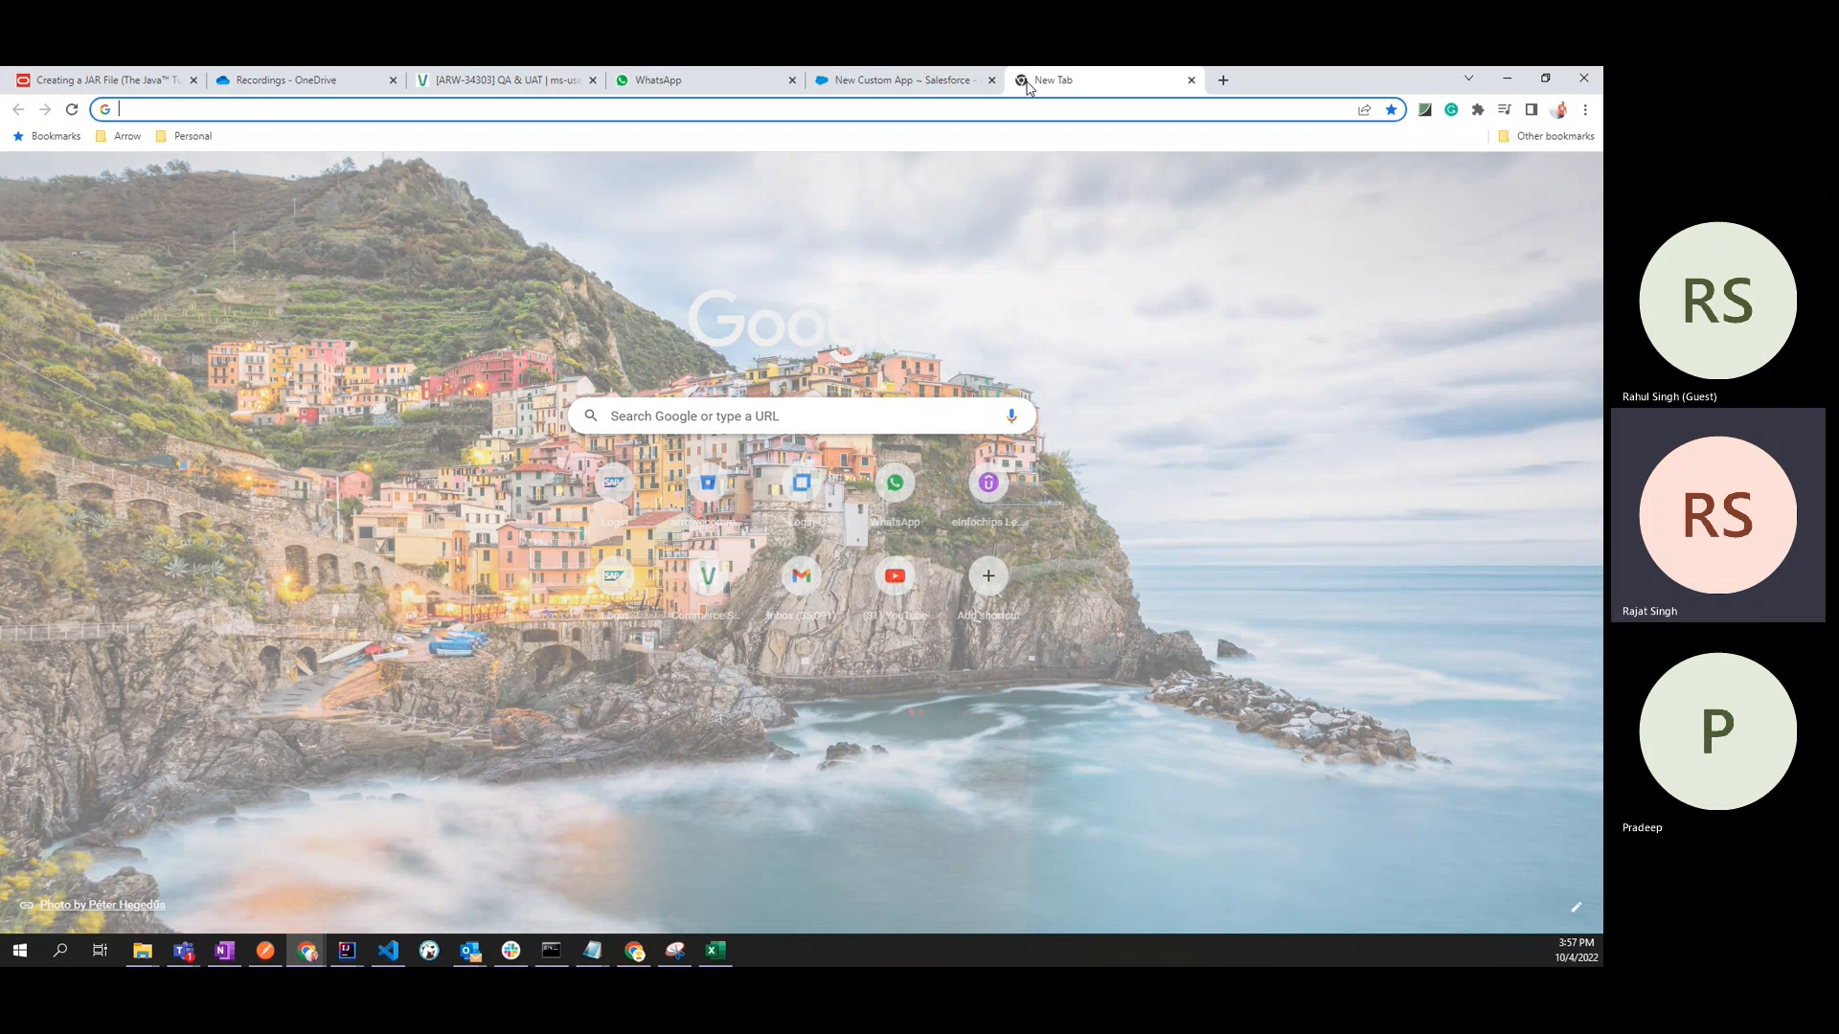
pyautogui.write('mail.google.com/mail/u/0/')
pyautogui.press('Return')
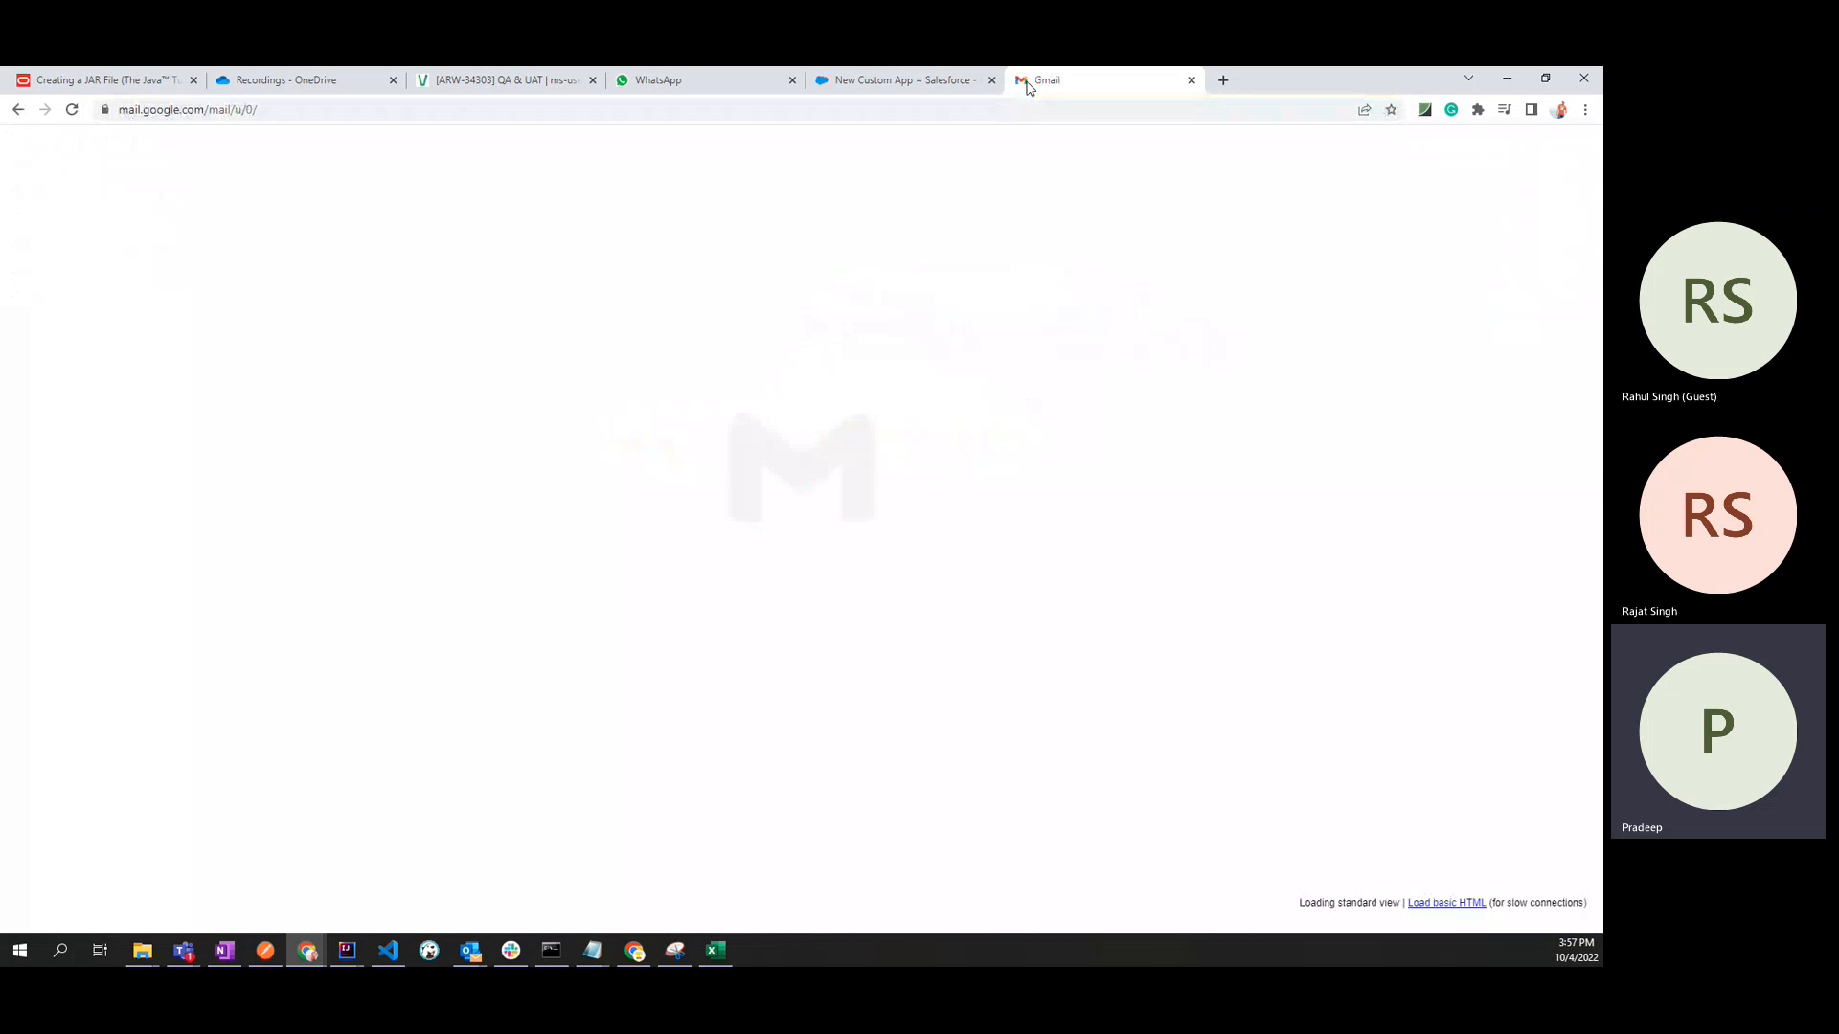
pyautogui.hotkey('ctrl', 'w')
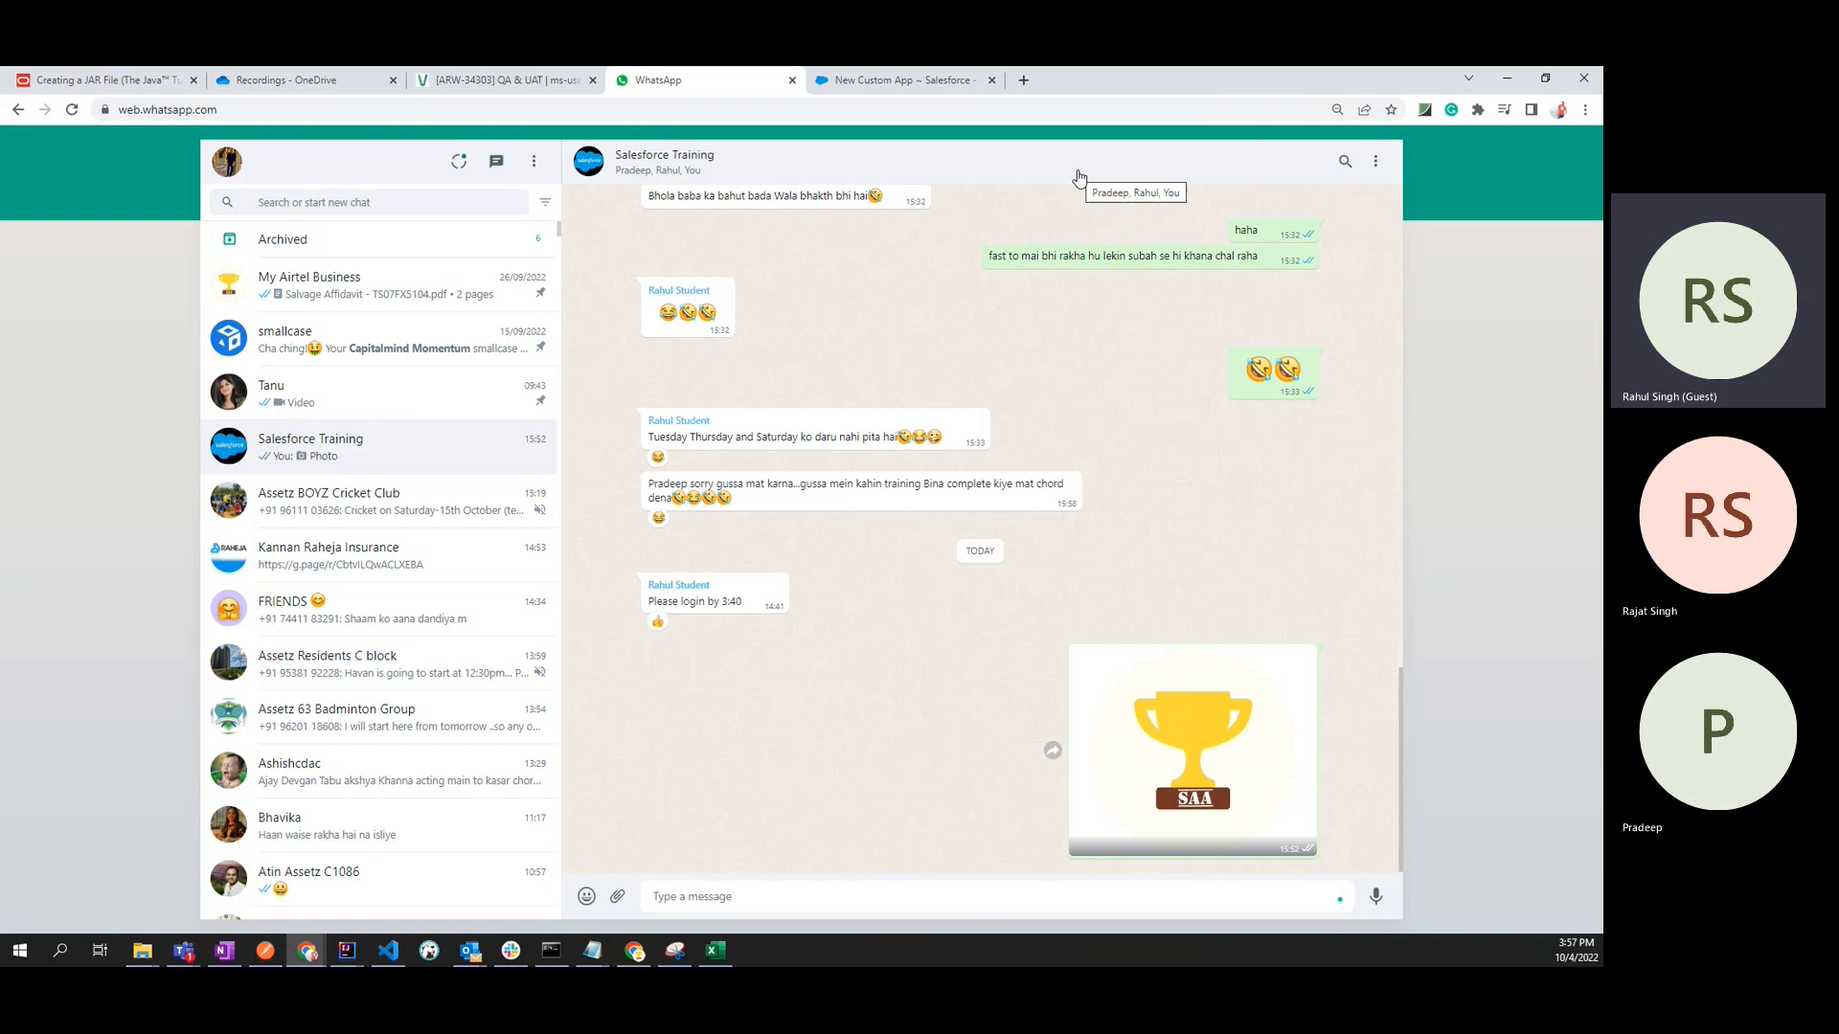
pyautogui.click(891, 83)
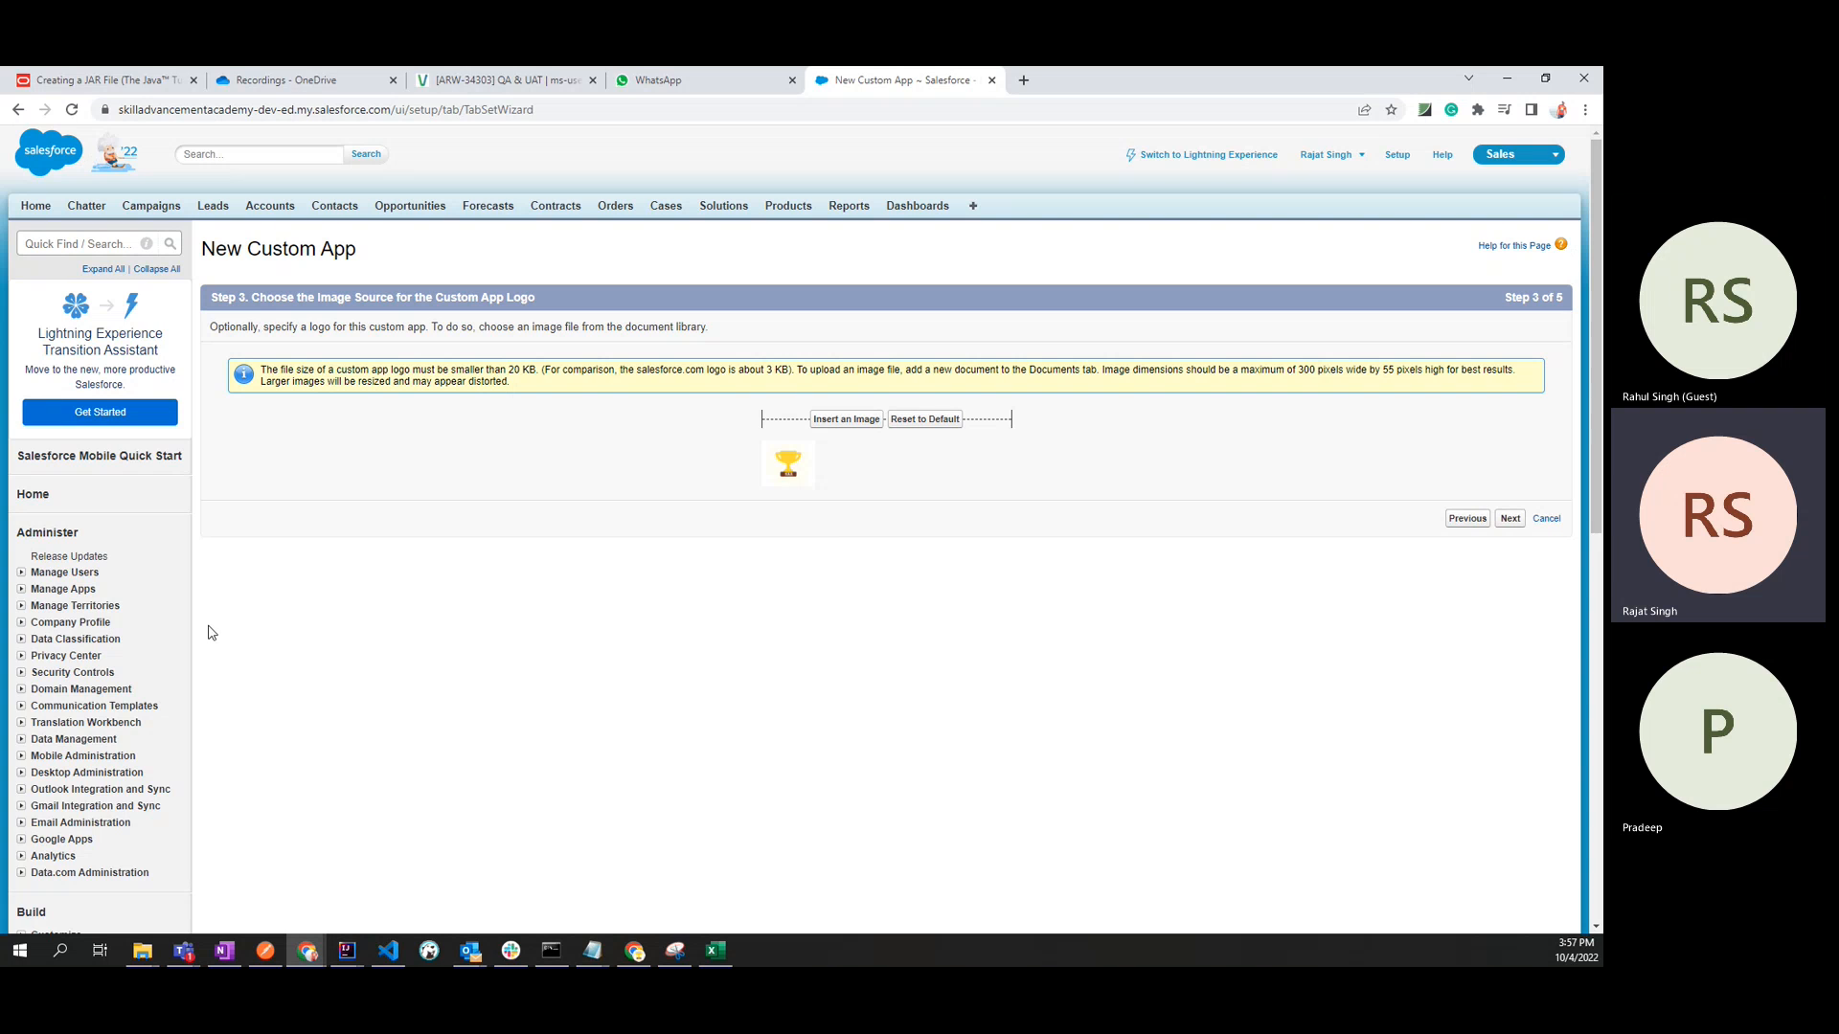
# Accept the trophy logo, proceed to the tab selection step, and look through the available tabs.
pyautogui.click(1510, 519)
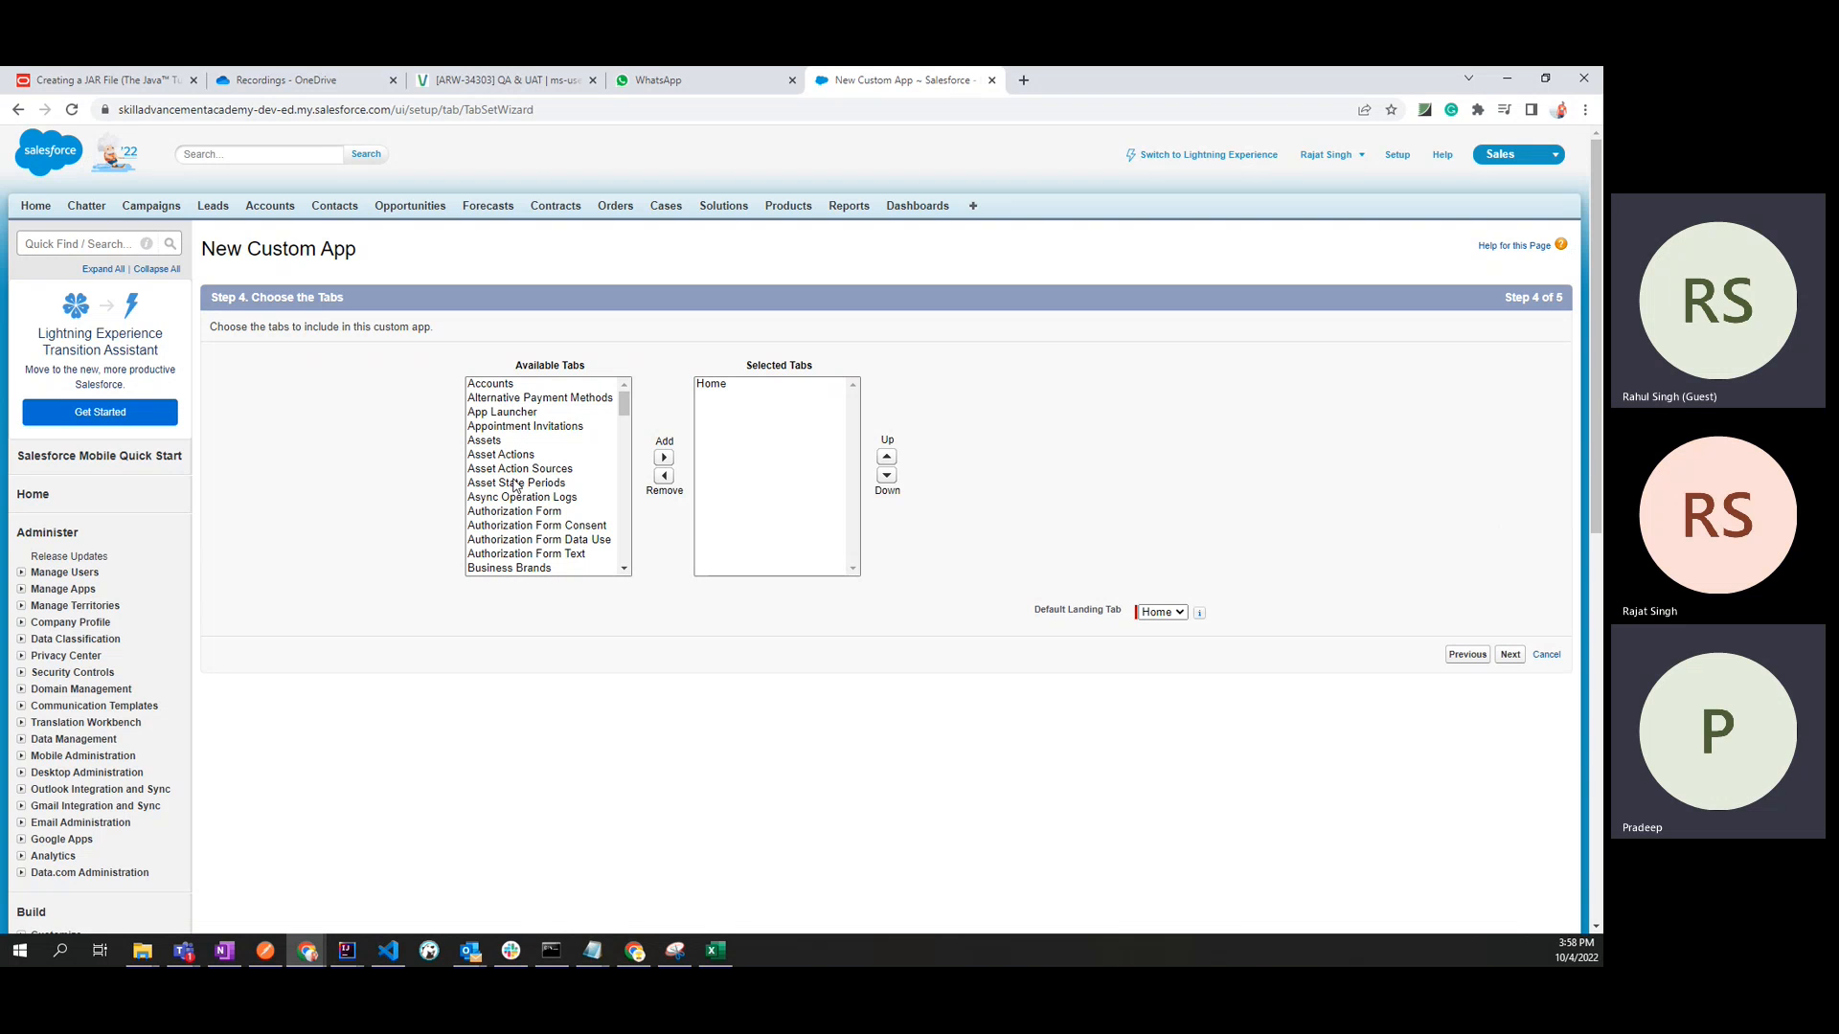
pyautogui.scroll(-6, 512, 505)
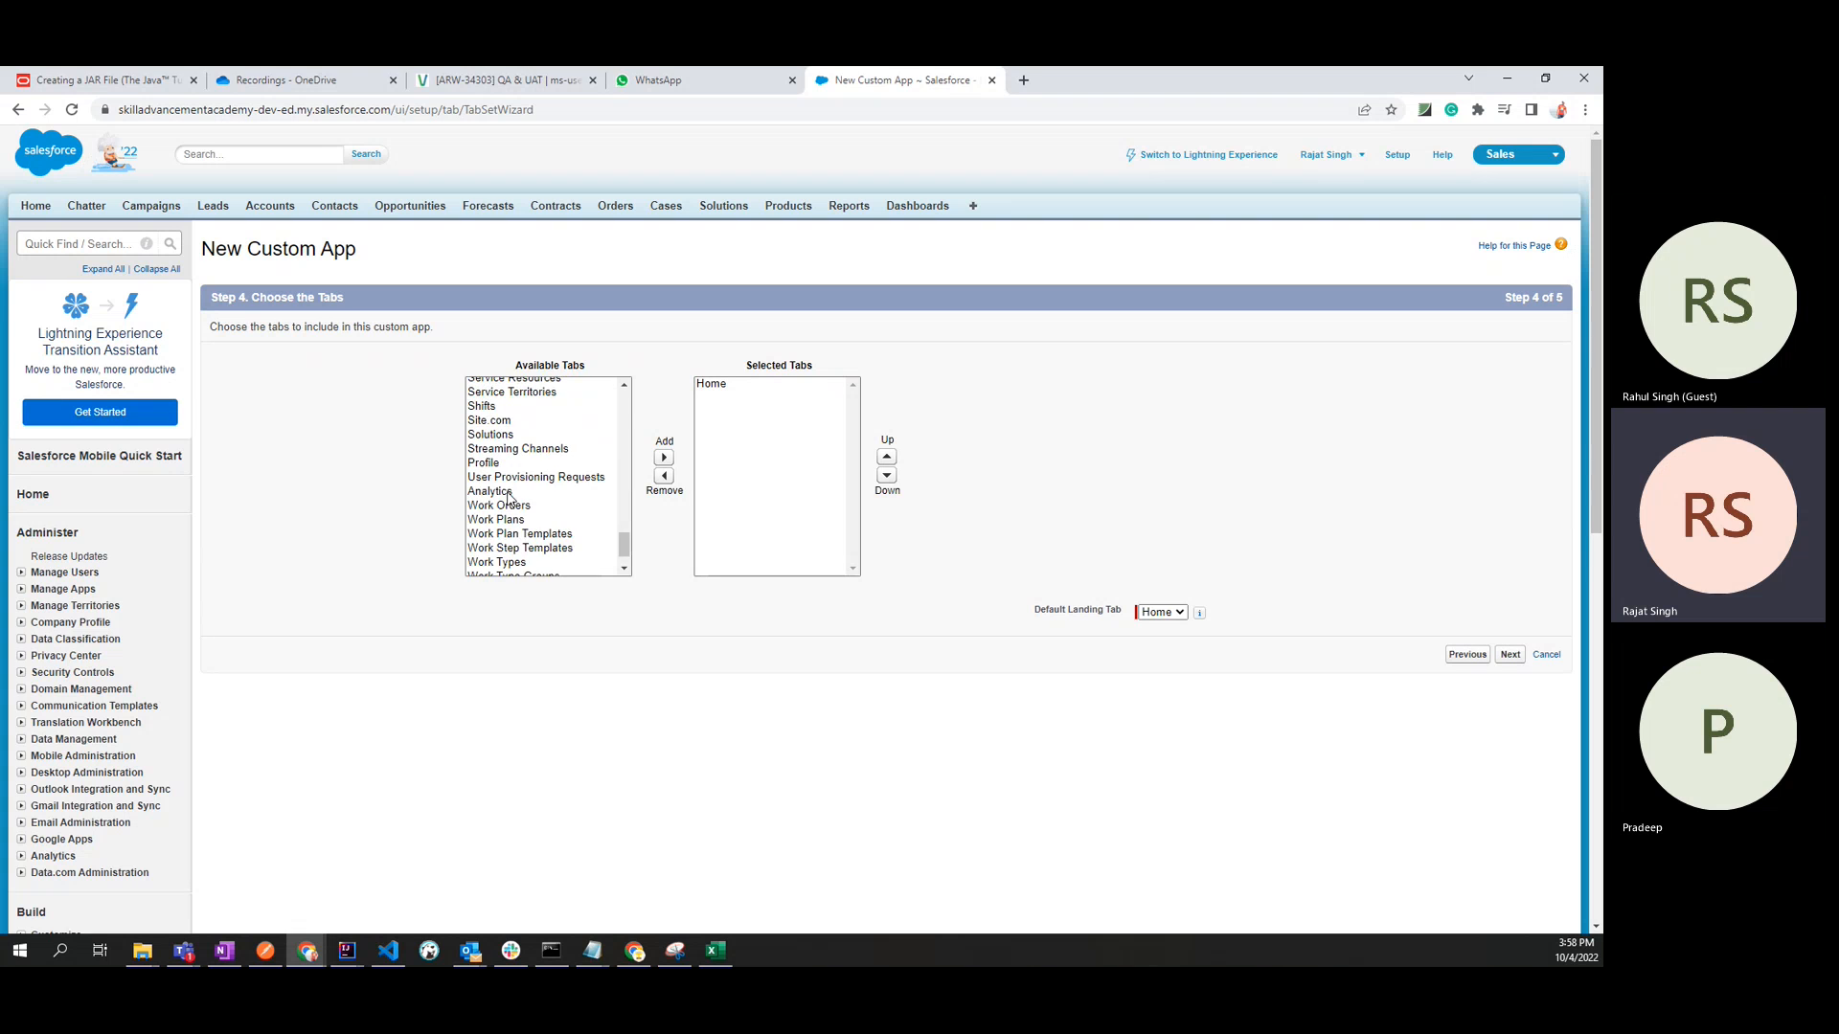
pyautogui.scroll(6, 509, 497)
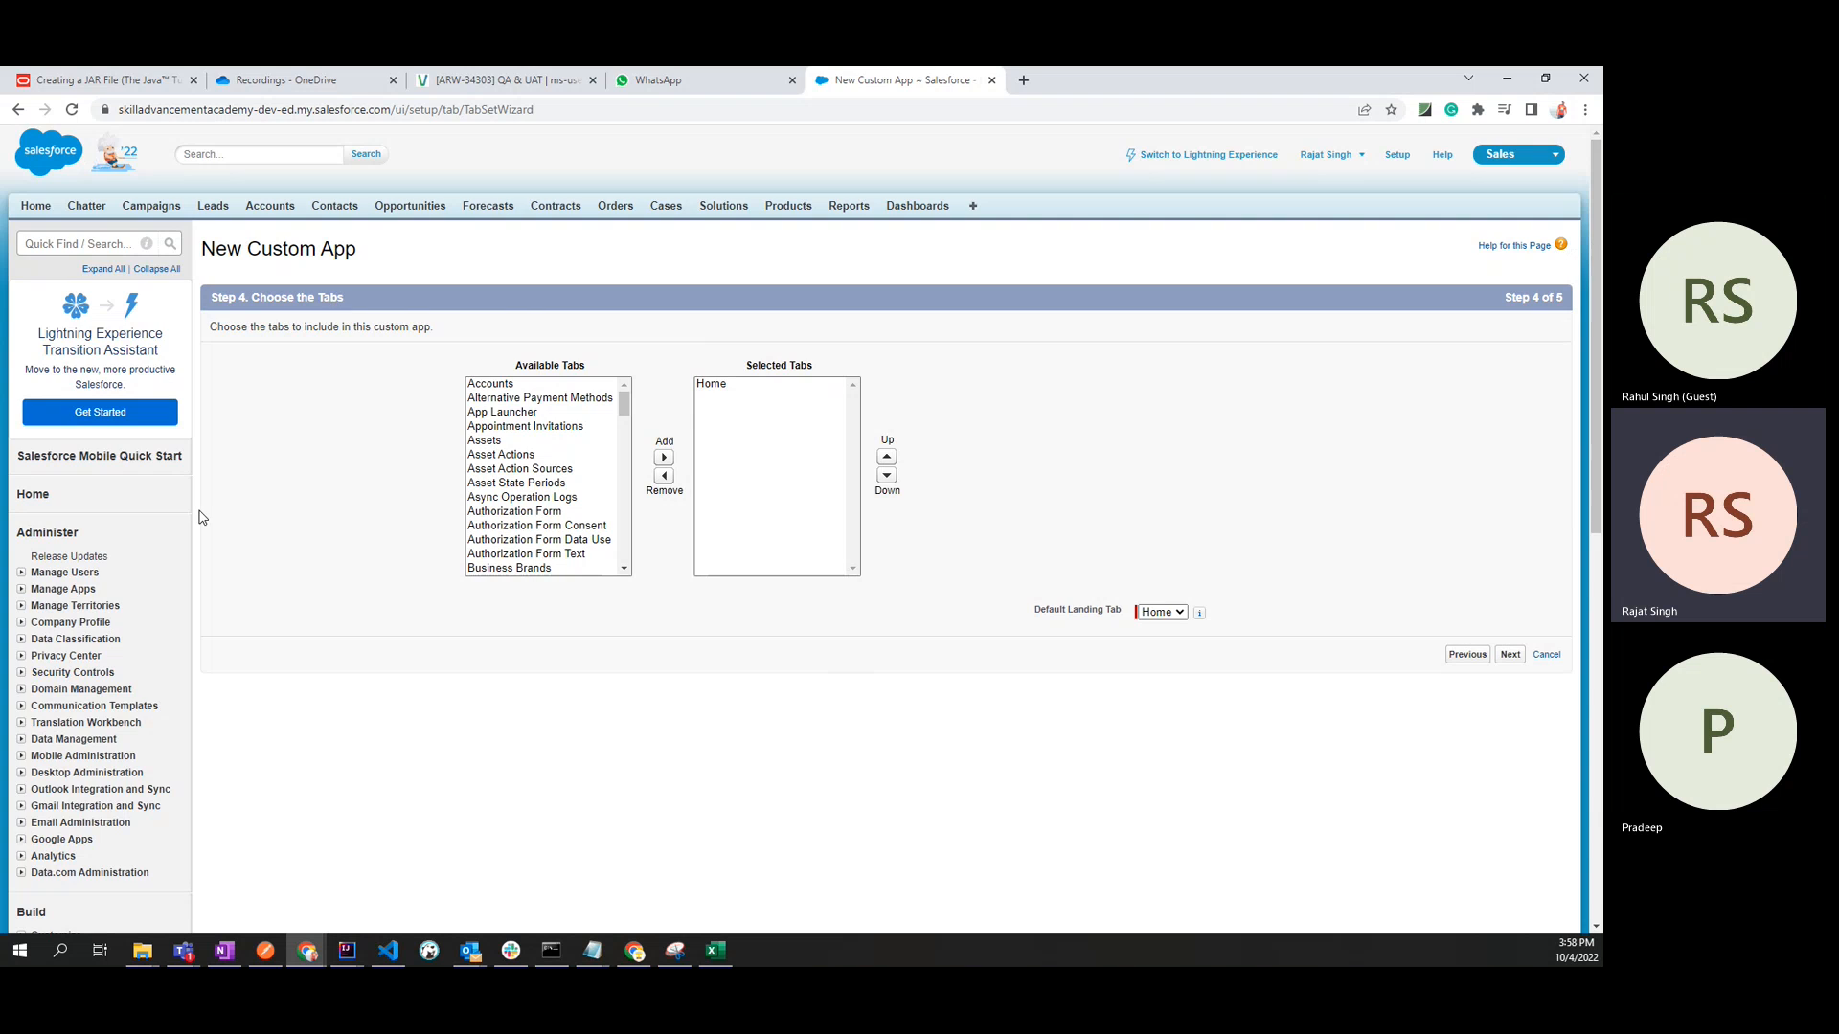
pyautogui.scroll(-6, 202, 517)
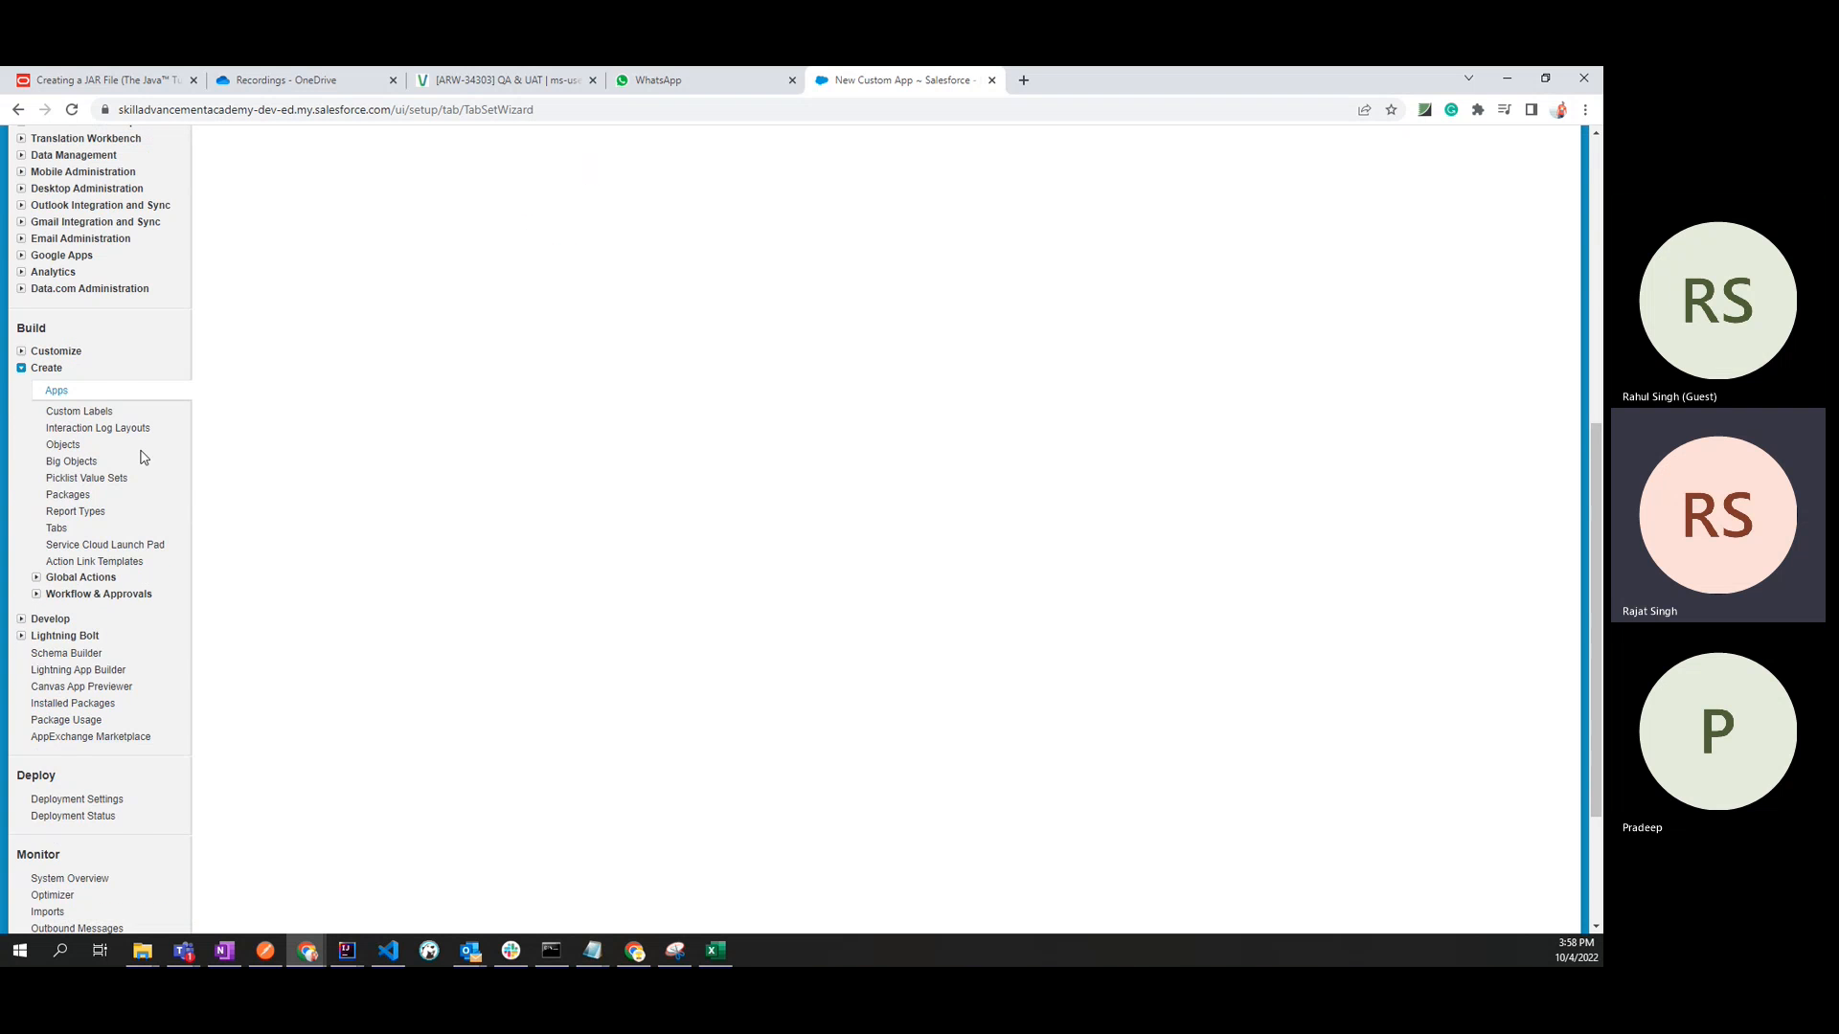
pyautogui.scroll(6, 143, 456)
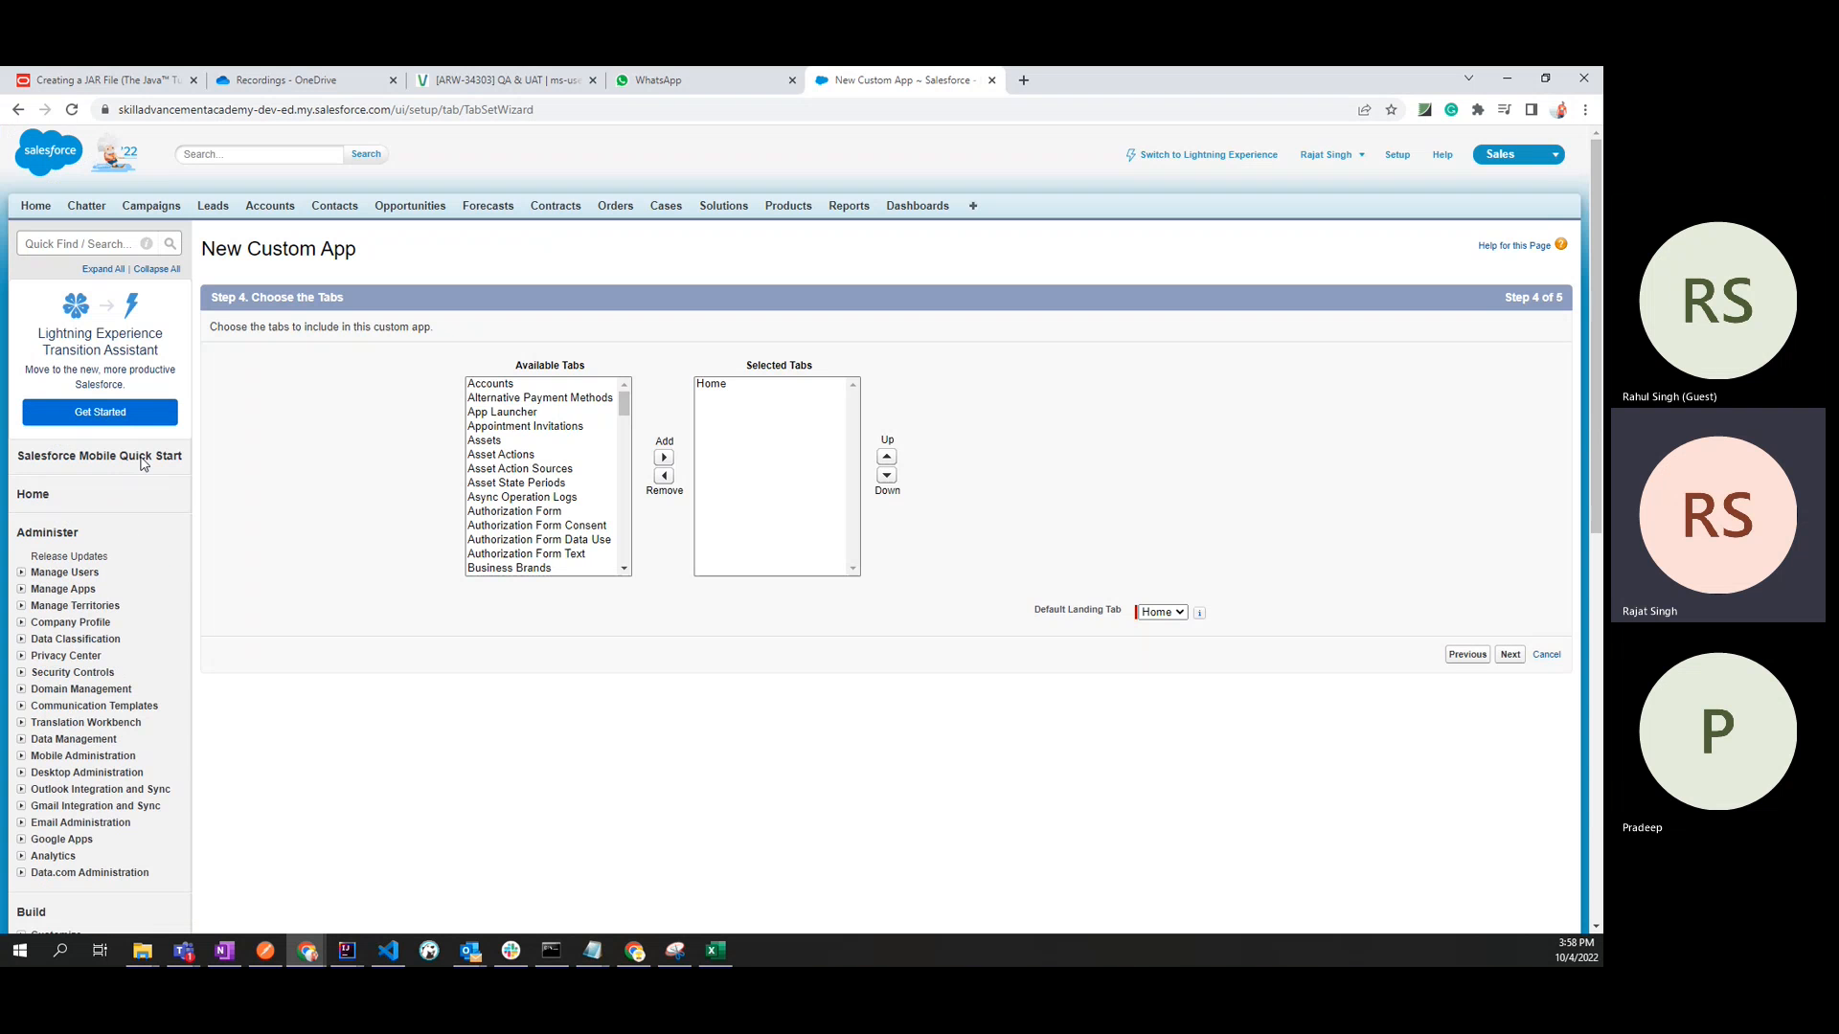
# Open the existing SkillAdvancement app in a separate browser tab and compare its tabs with those offered for the new custom app.
pyautogui.click(1503, 169)
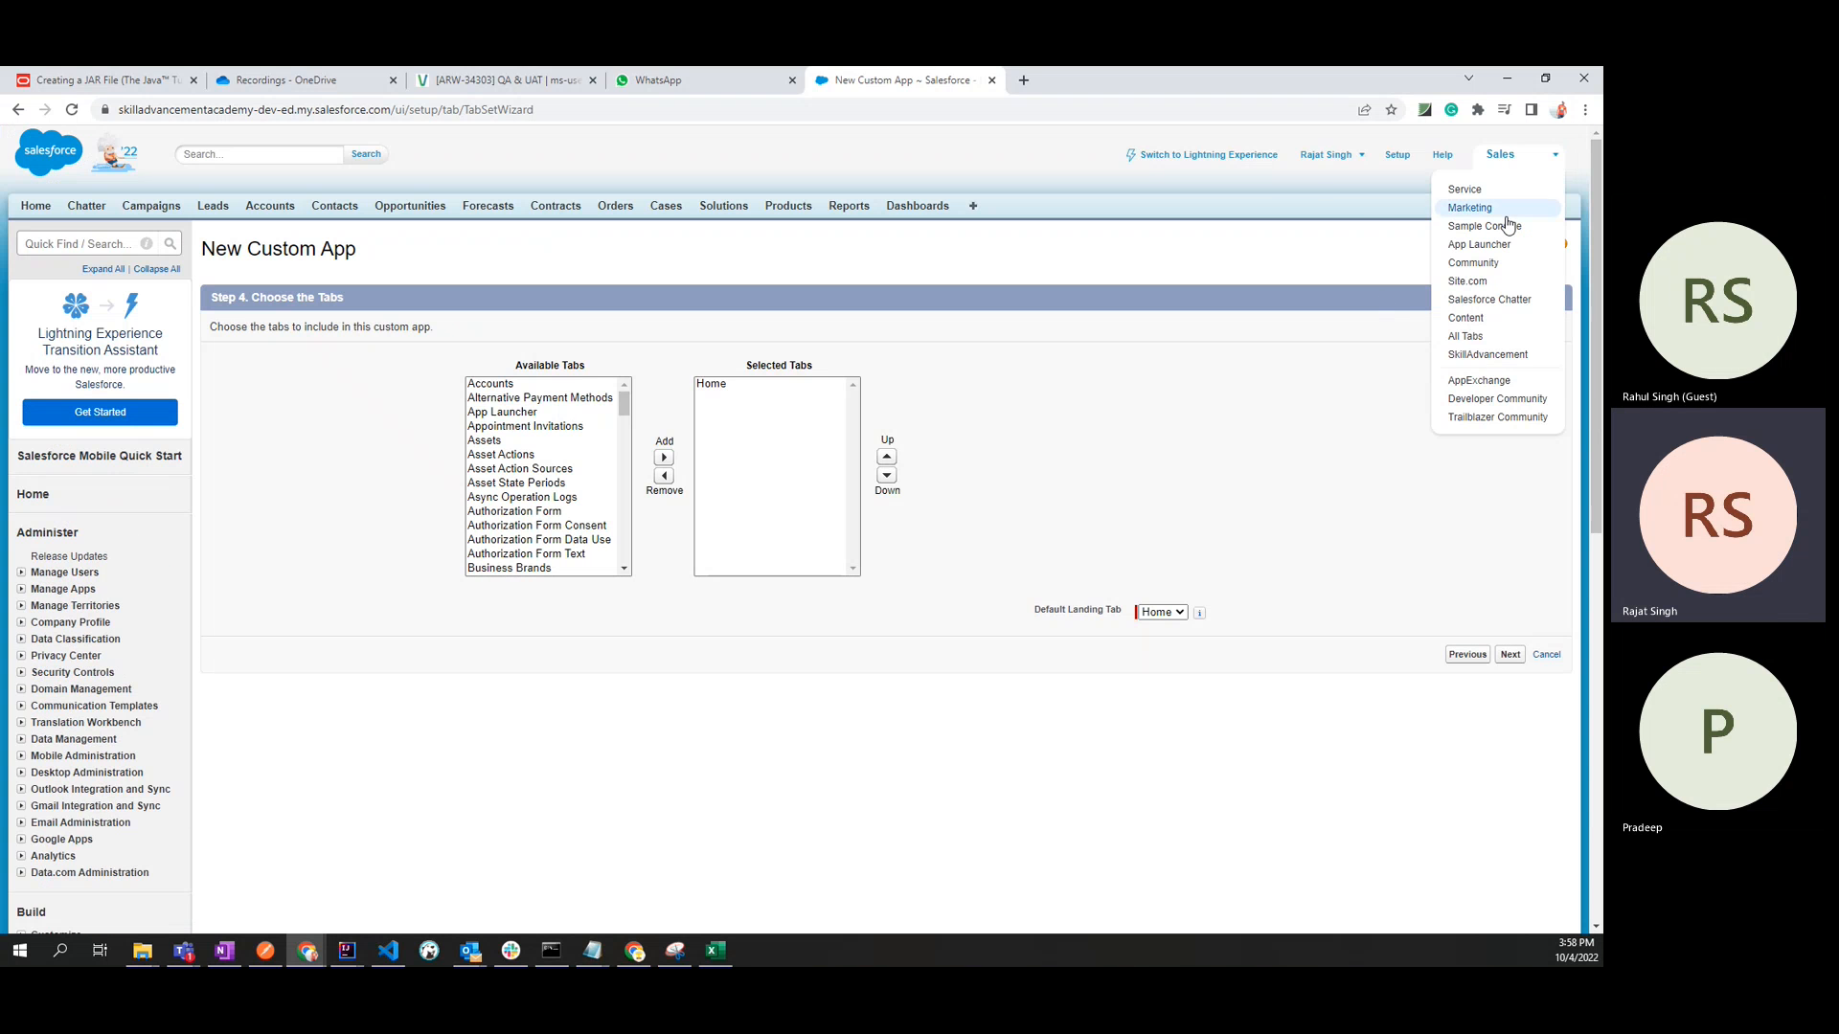
pyautogui.keyDown('ctrl'); pyautogui.click(1494, 360); pyautogui.keyUp('ctrl')
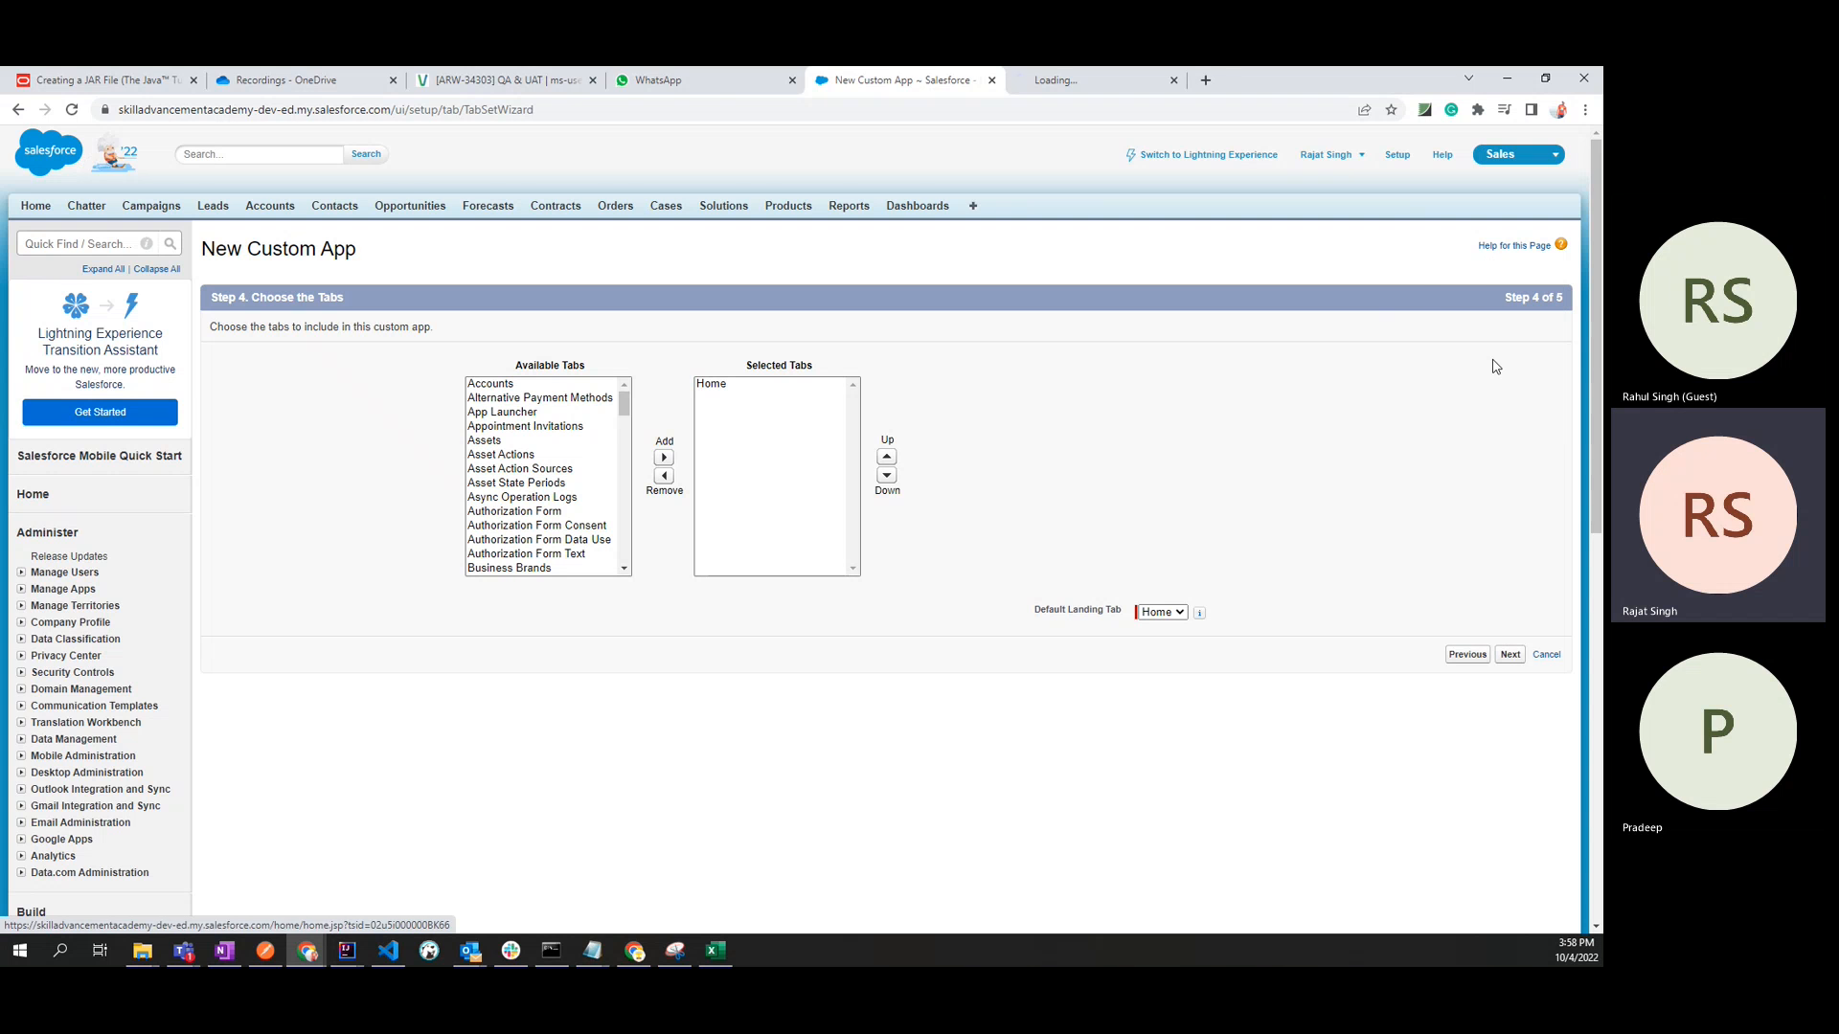
pyautogui.click(1047, 84)
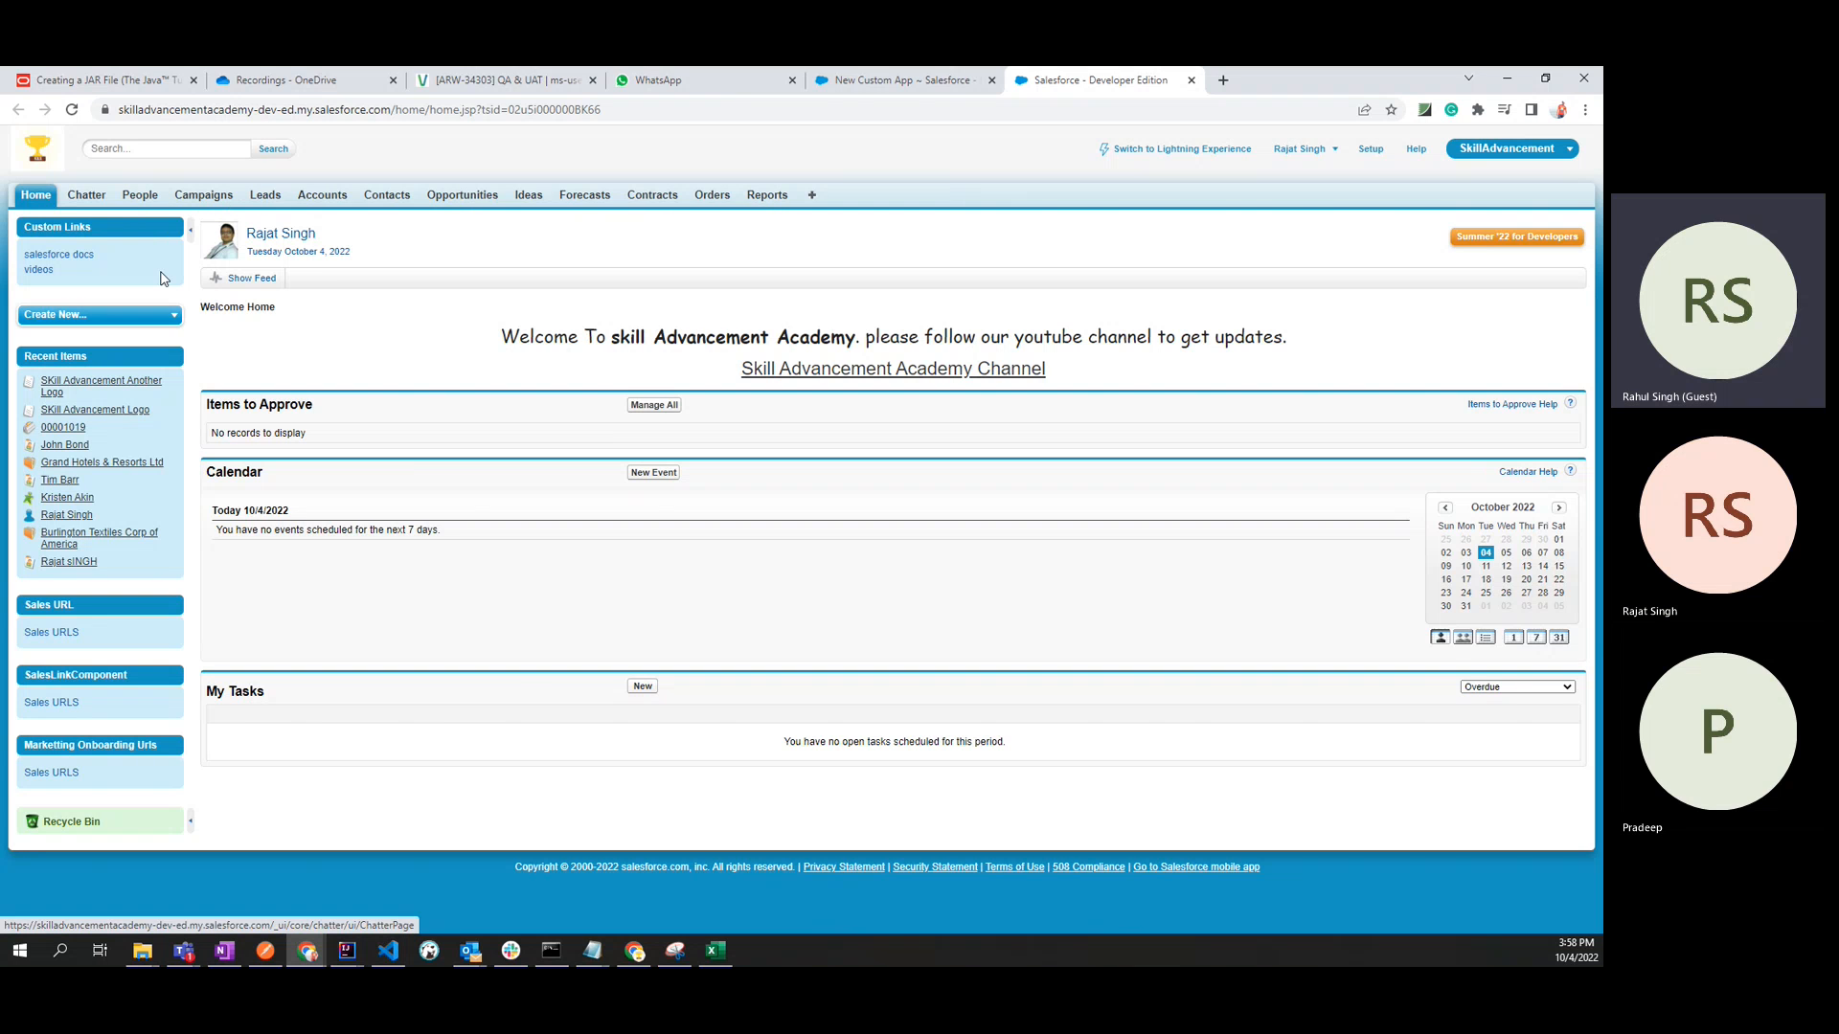
pyautogui.click(881, 82)
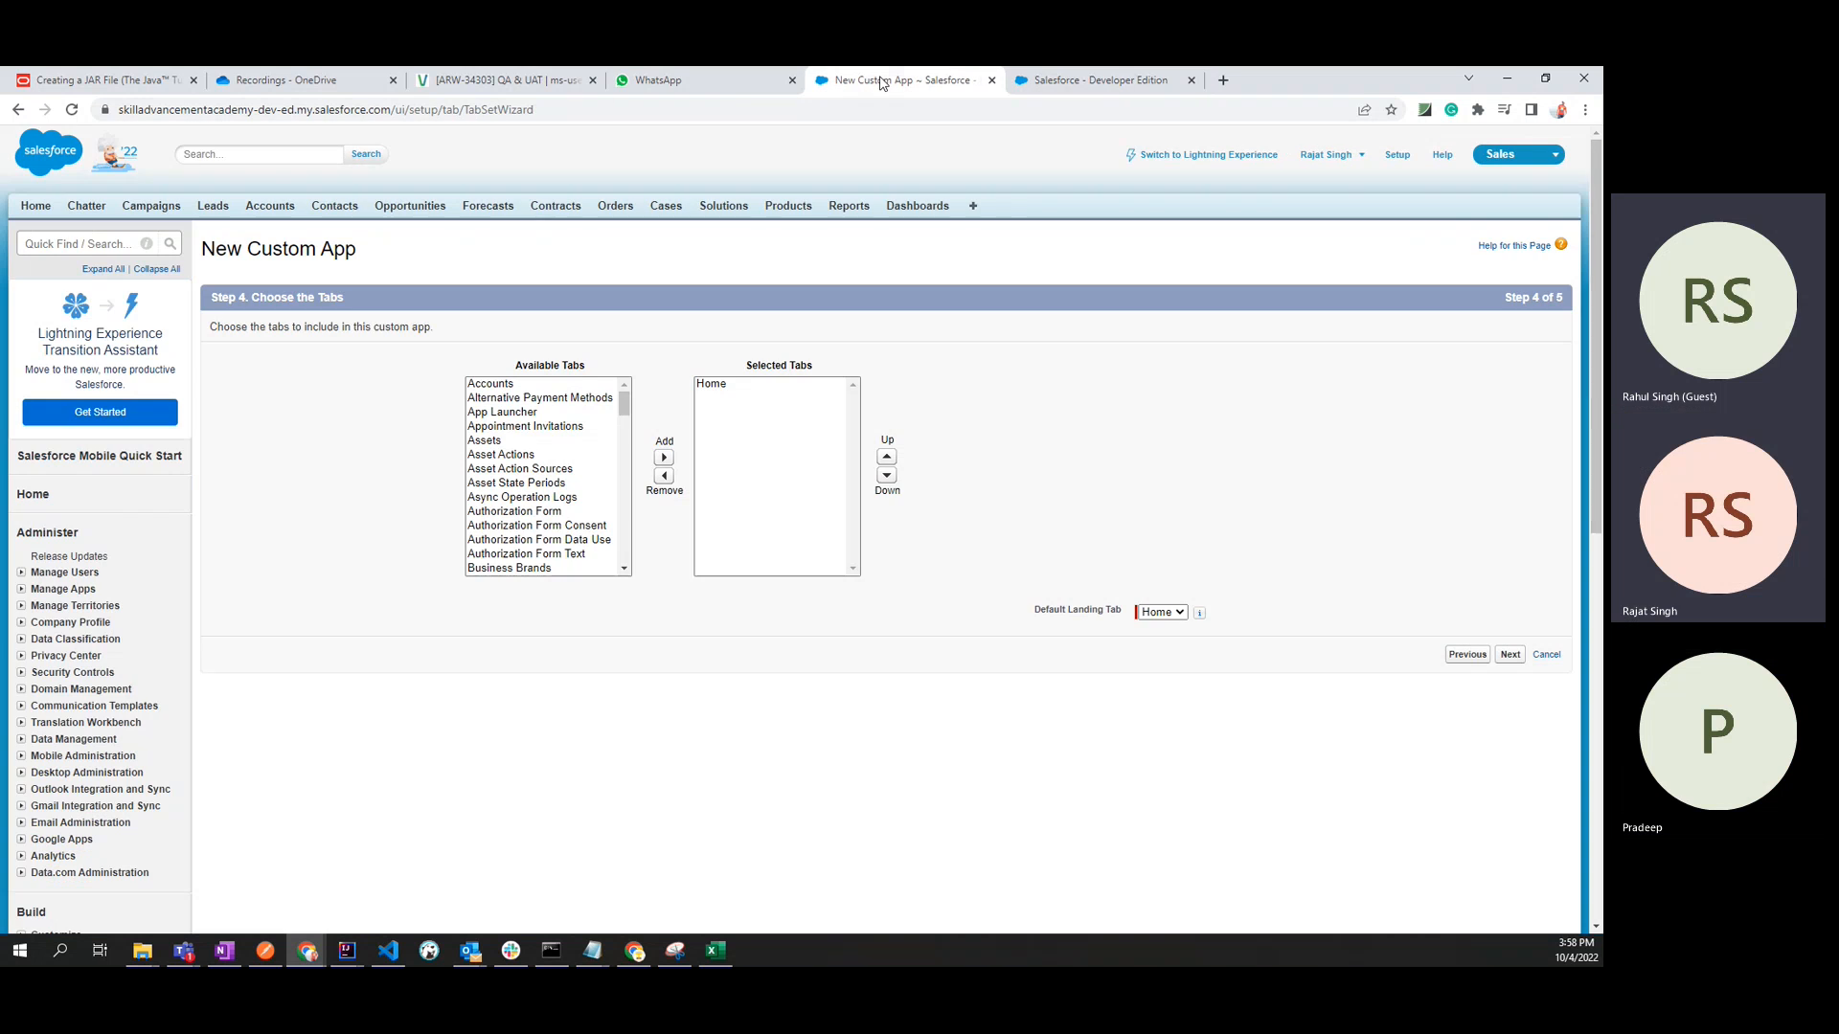
pyautogui.click(1102, 80)
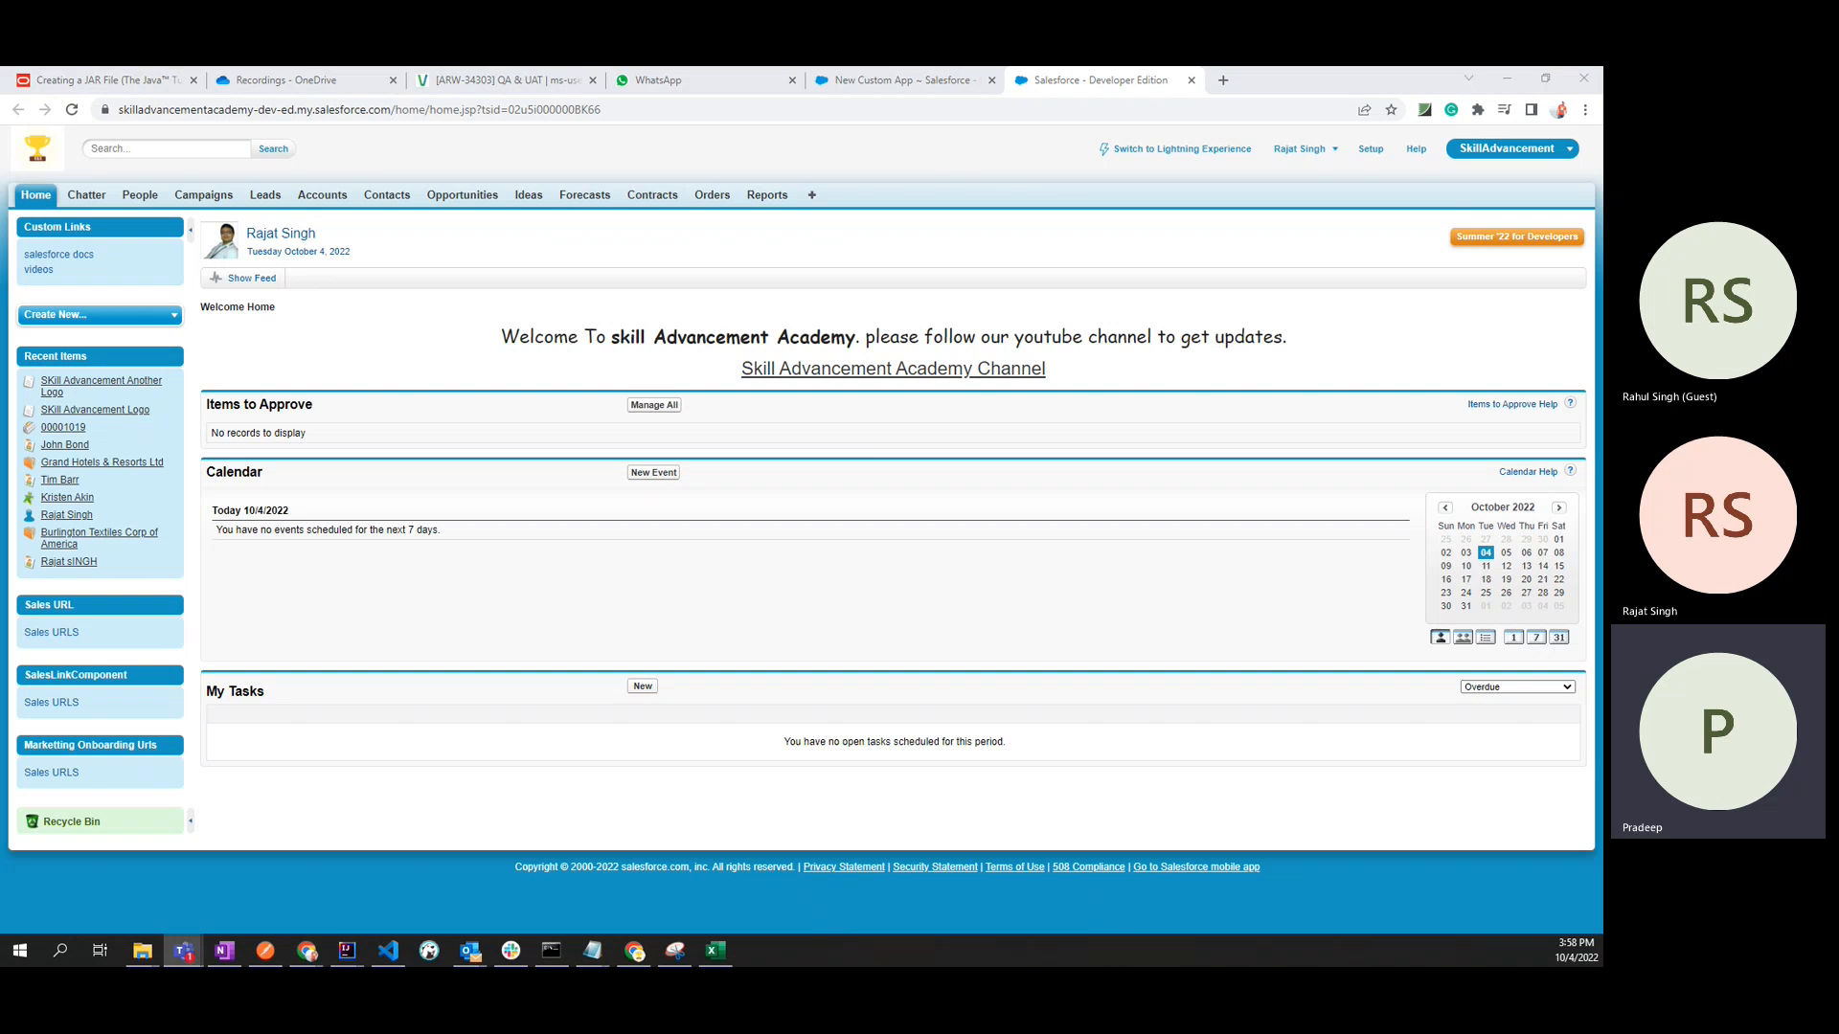
pyautogui.hotkey('alt', 'Tab')
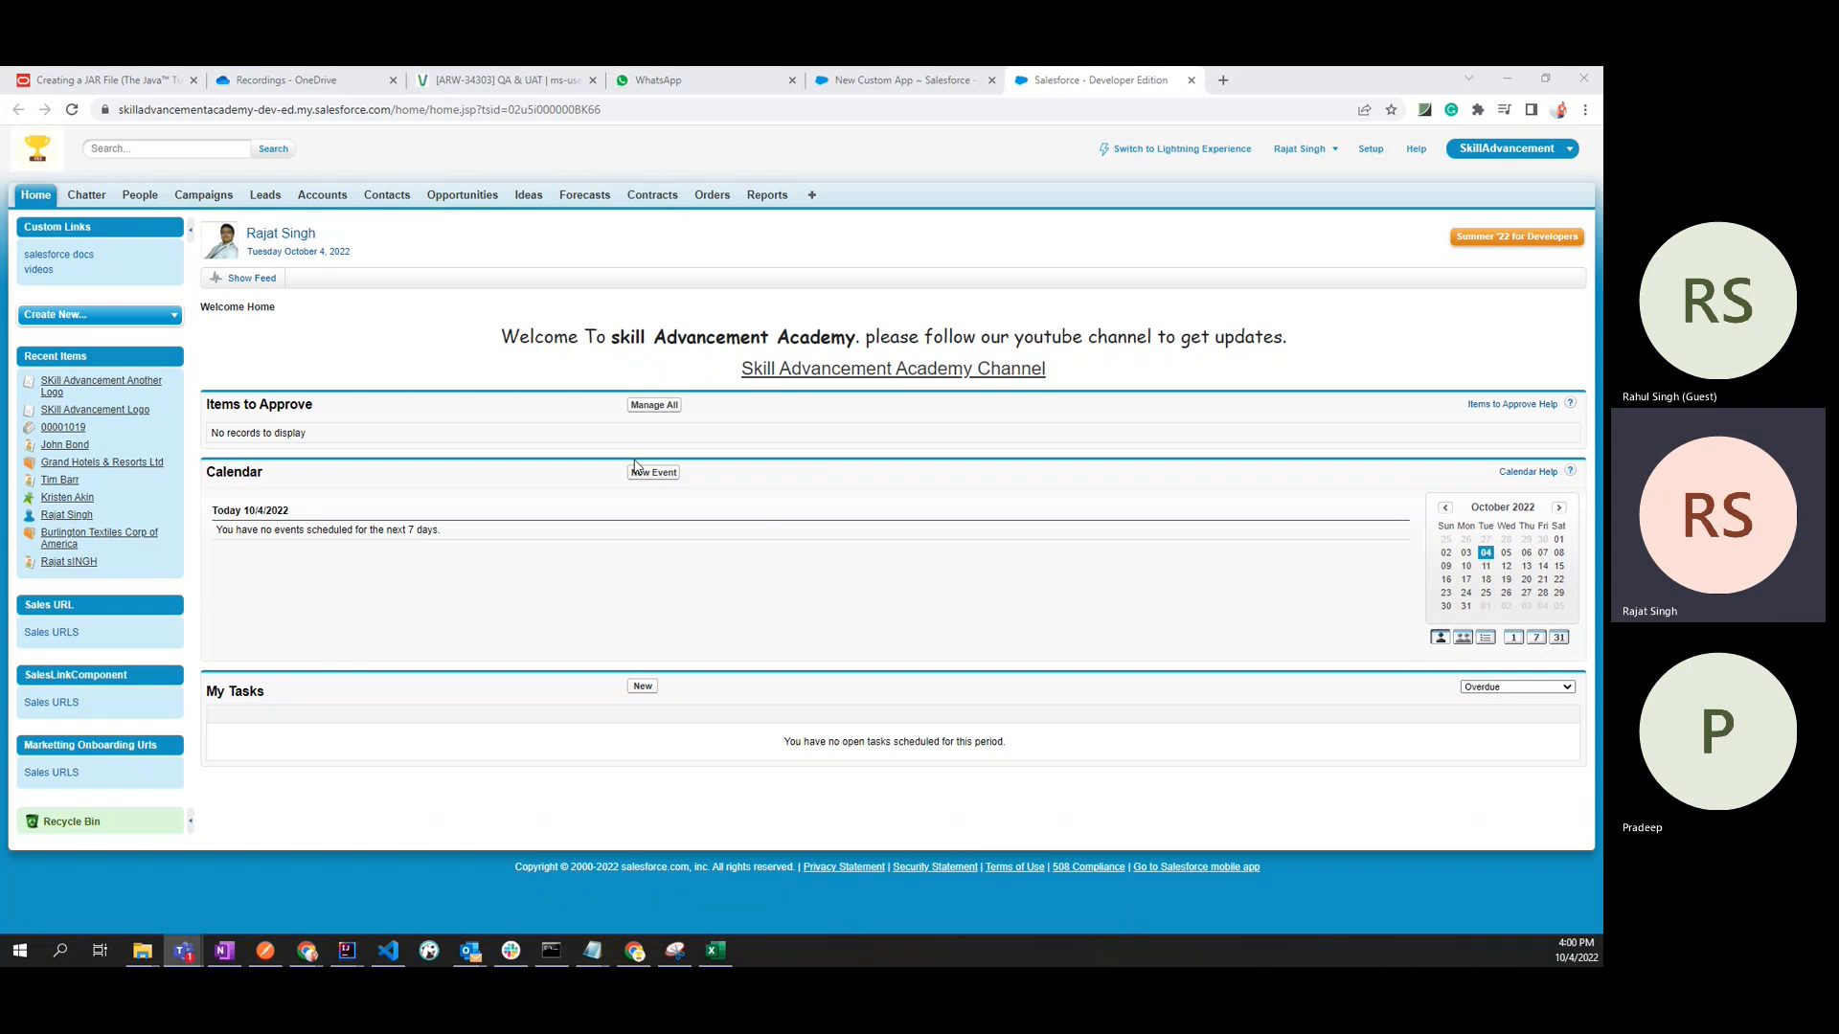
pyautogui.click(921, 85)
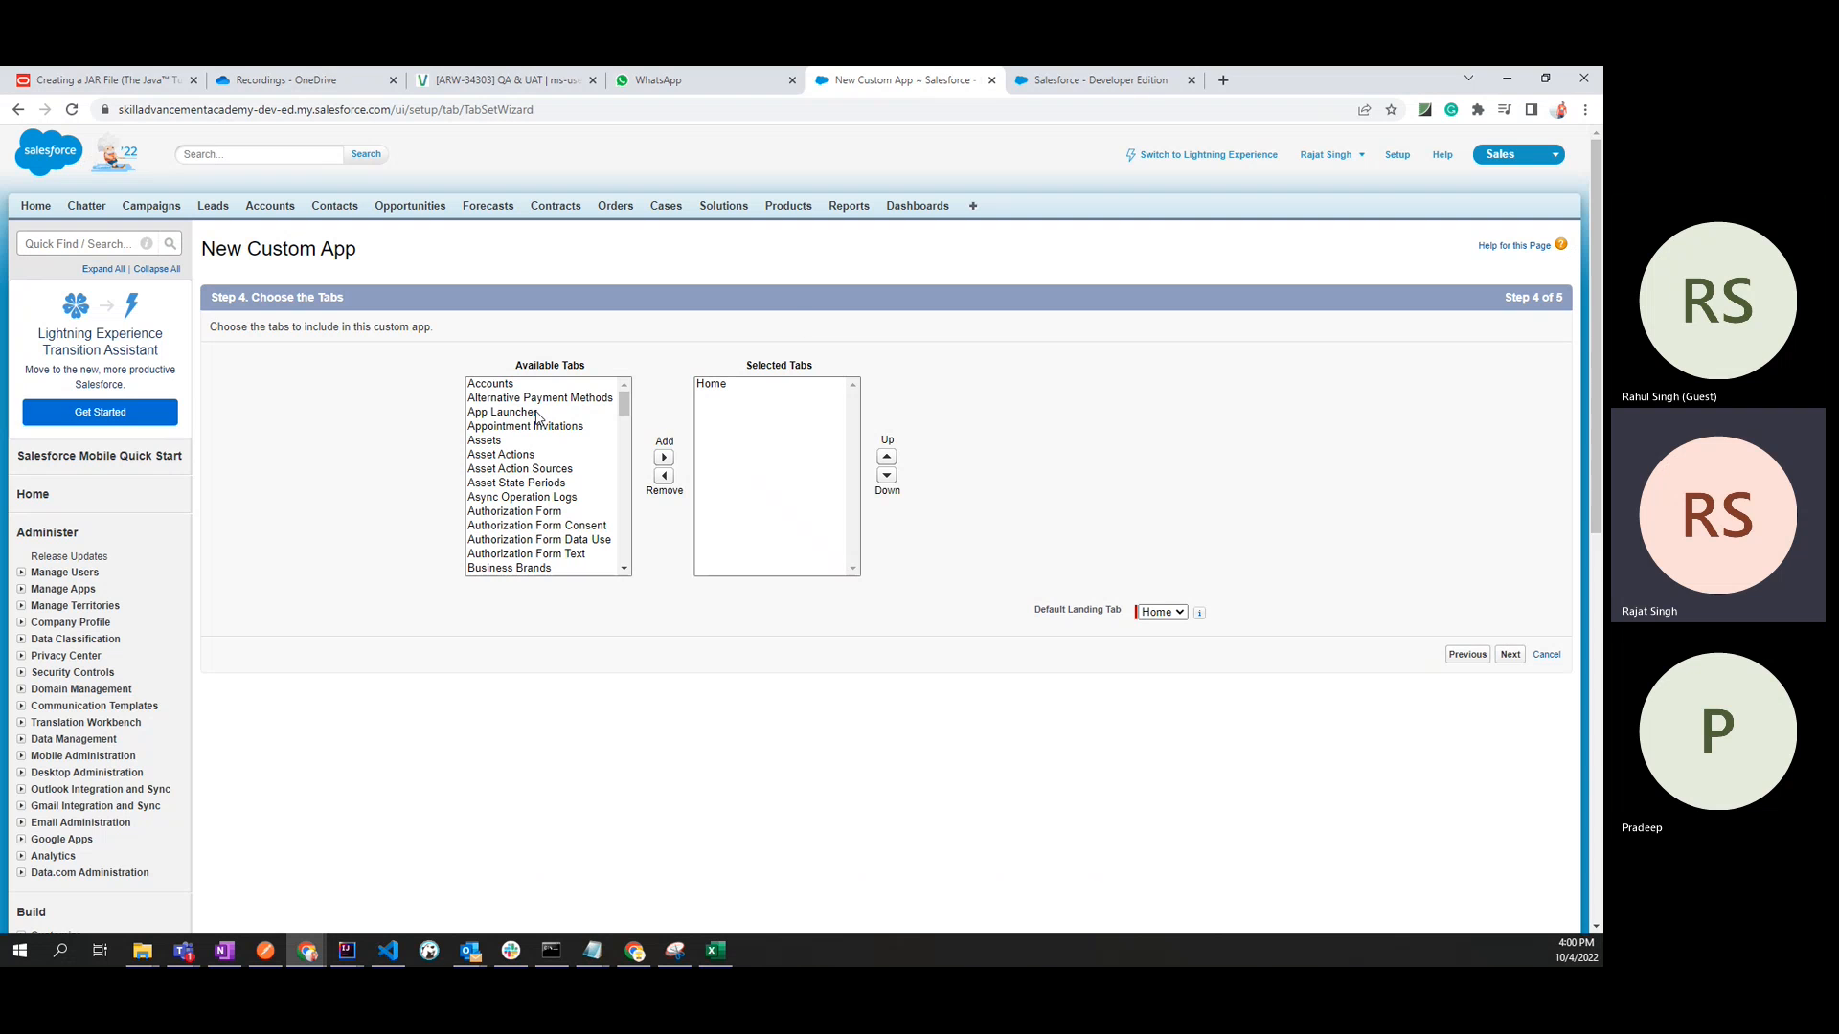
pyautogui.click(499, 388)
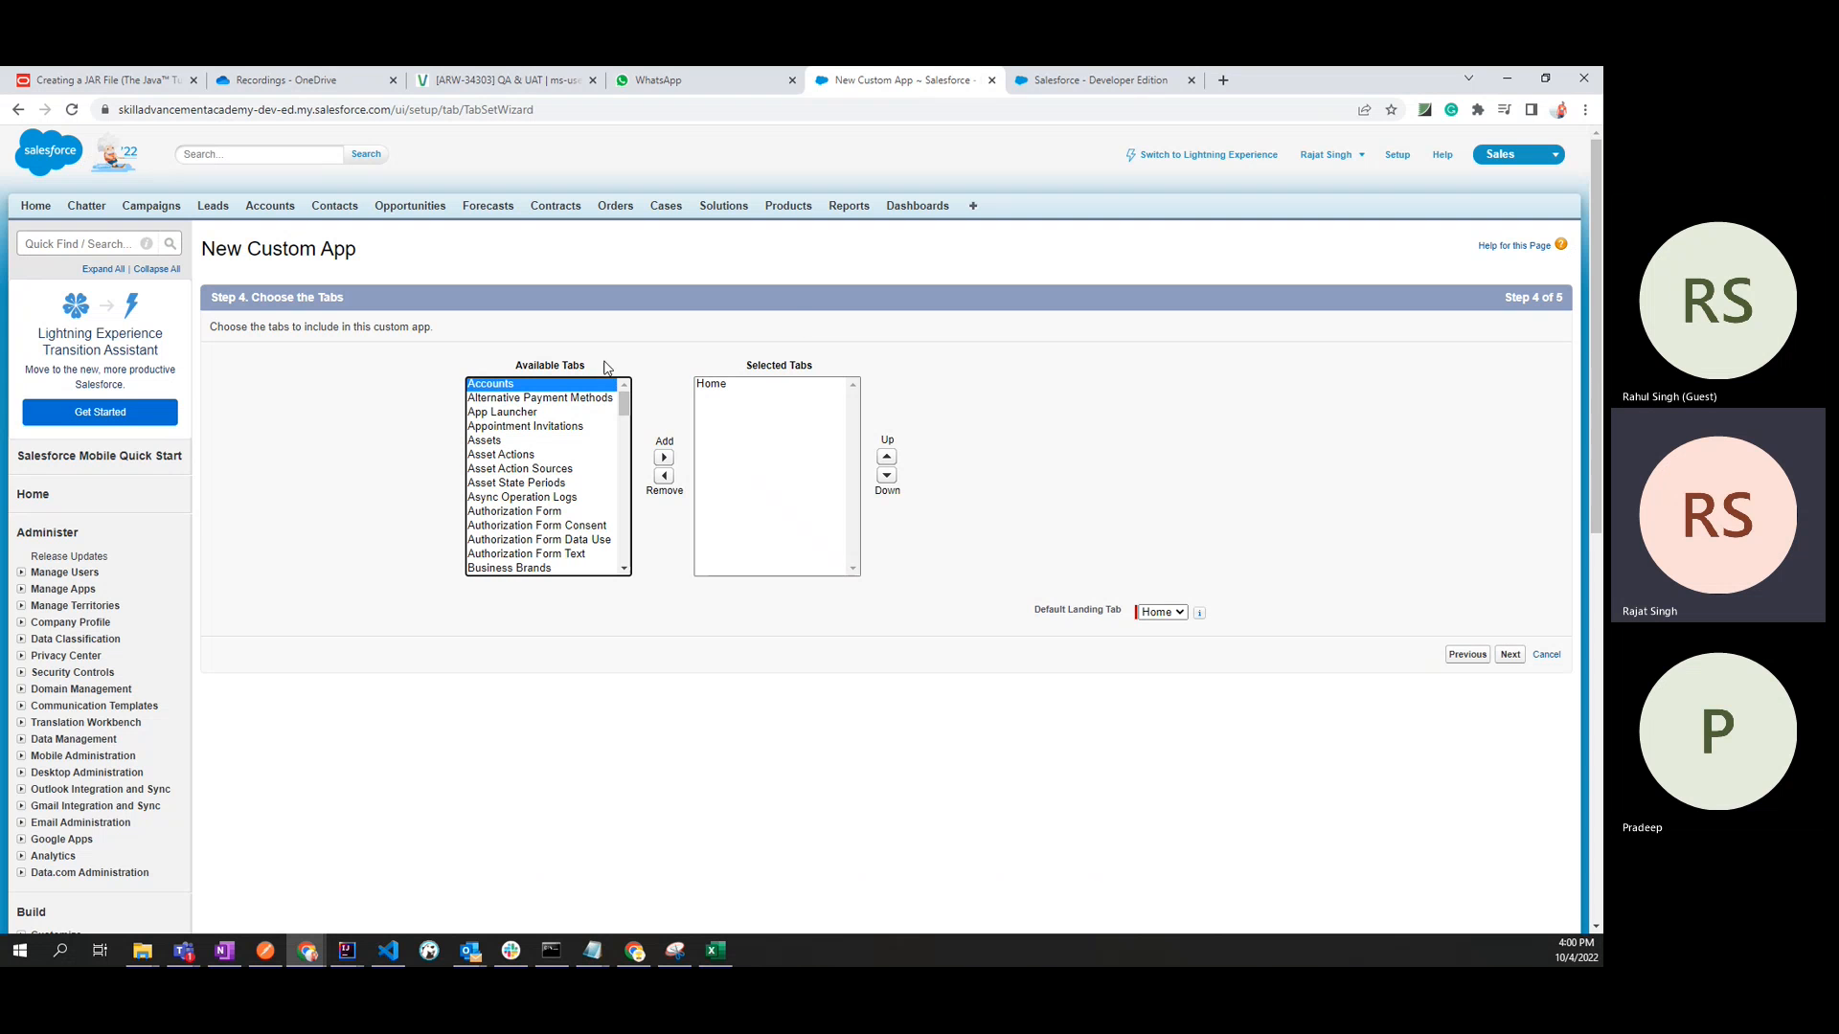
pyautogui.click(1058, 80)
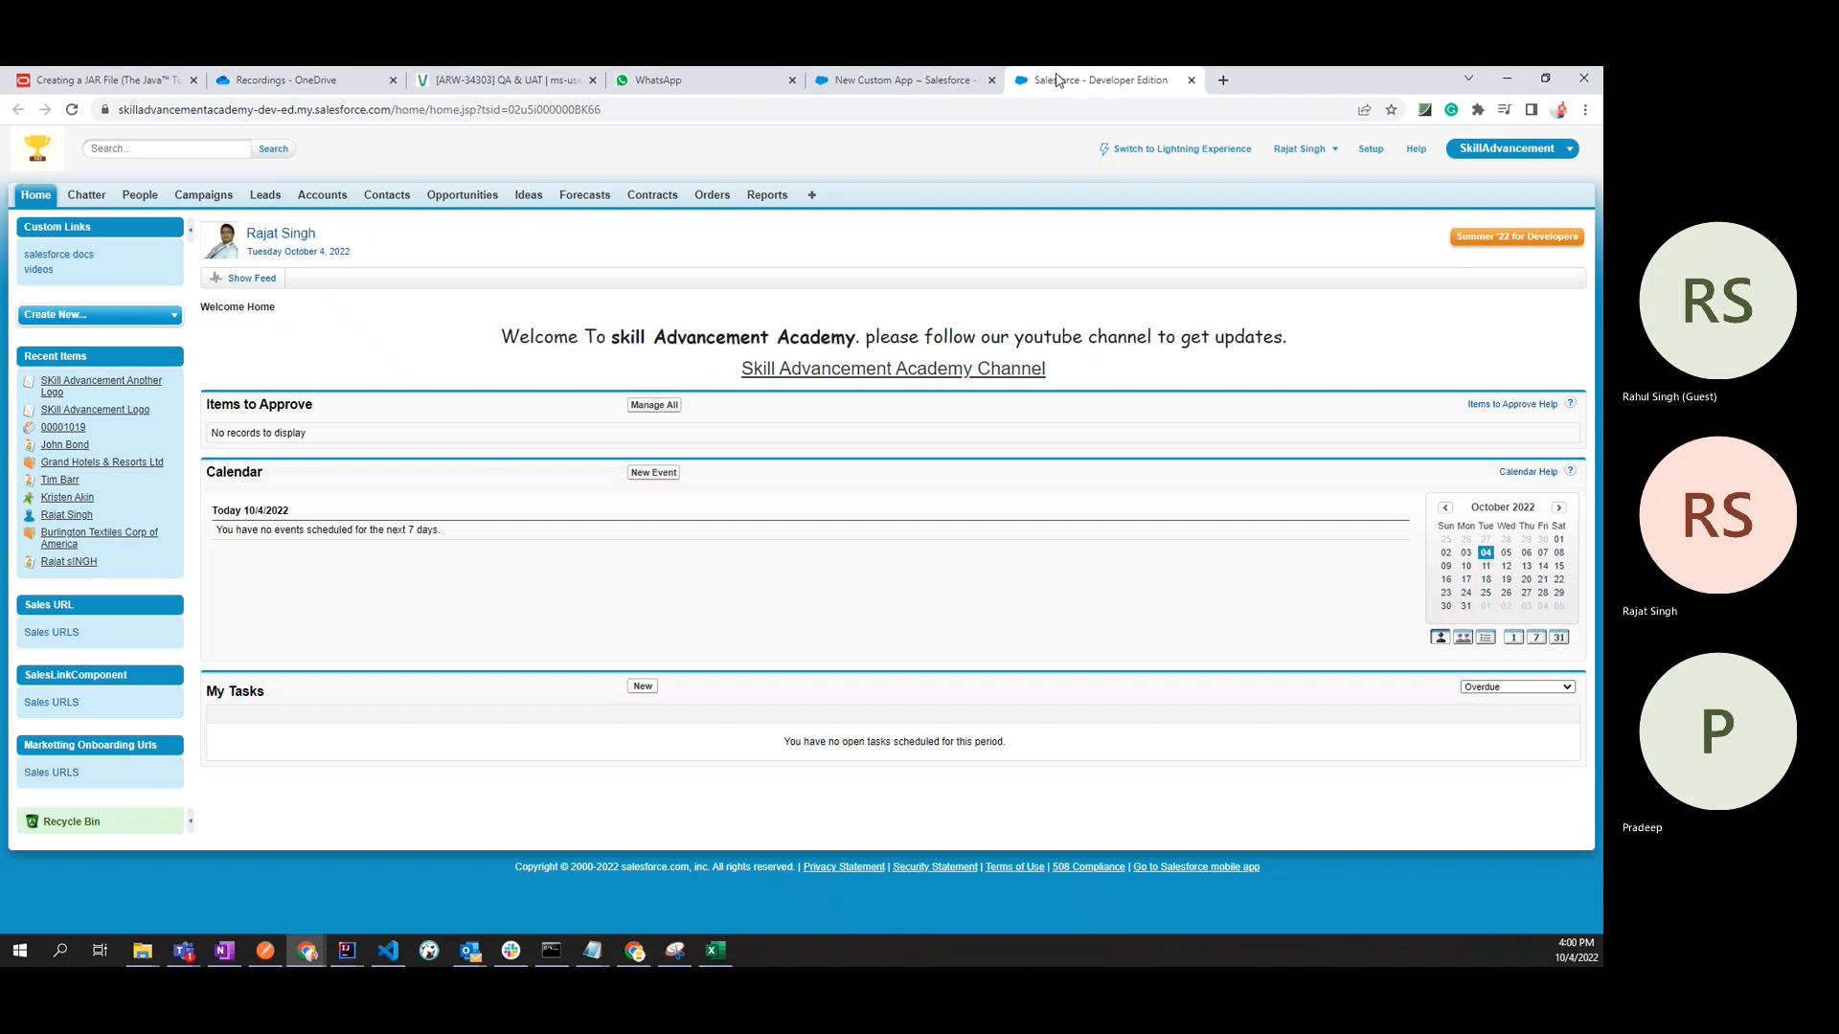
pyautogui.click(898, 84)
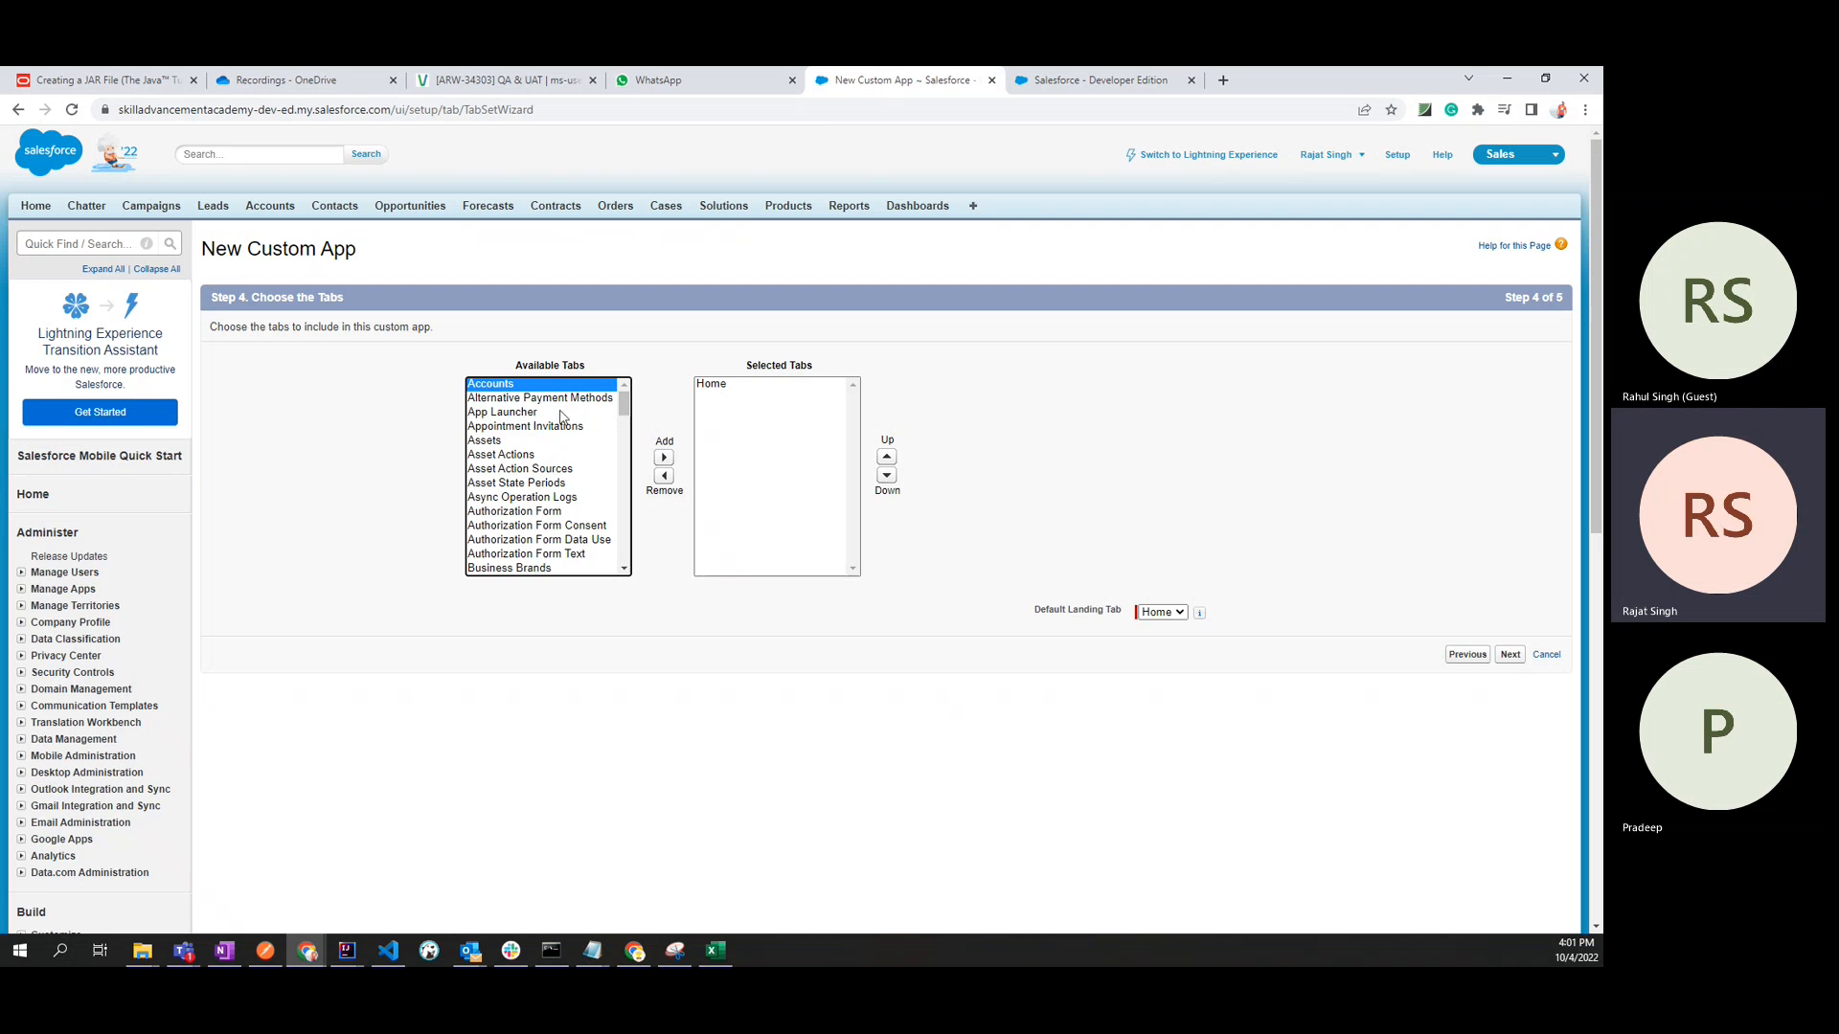
# Try to add the Chatter tab to the custom app, and return to the tab selection step.
pyautogui.write('ch')
pyautogui.press('Return')
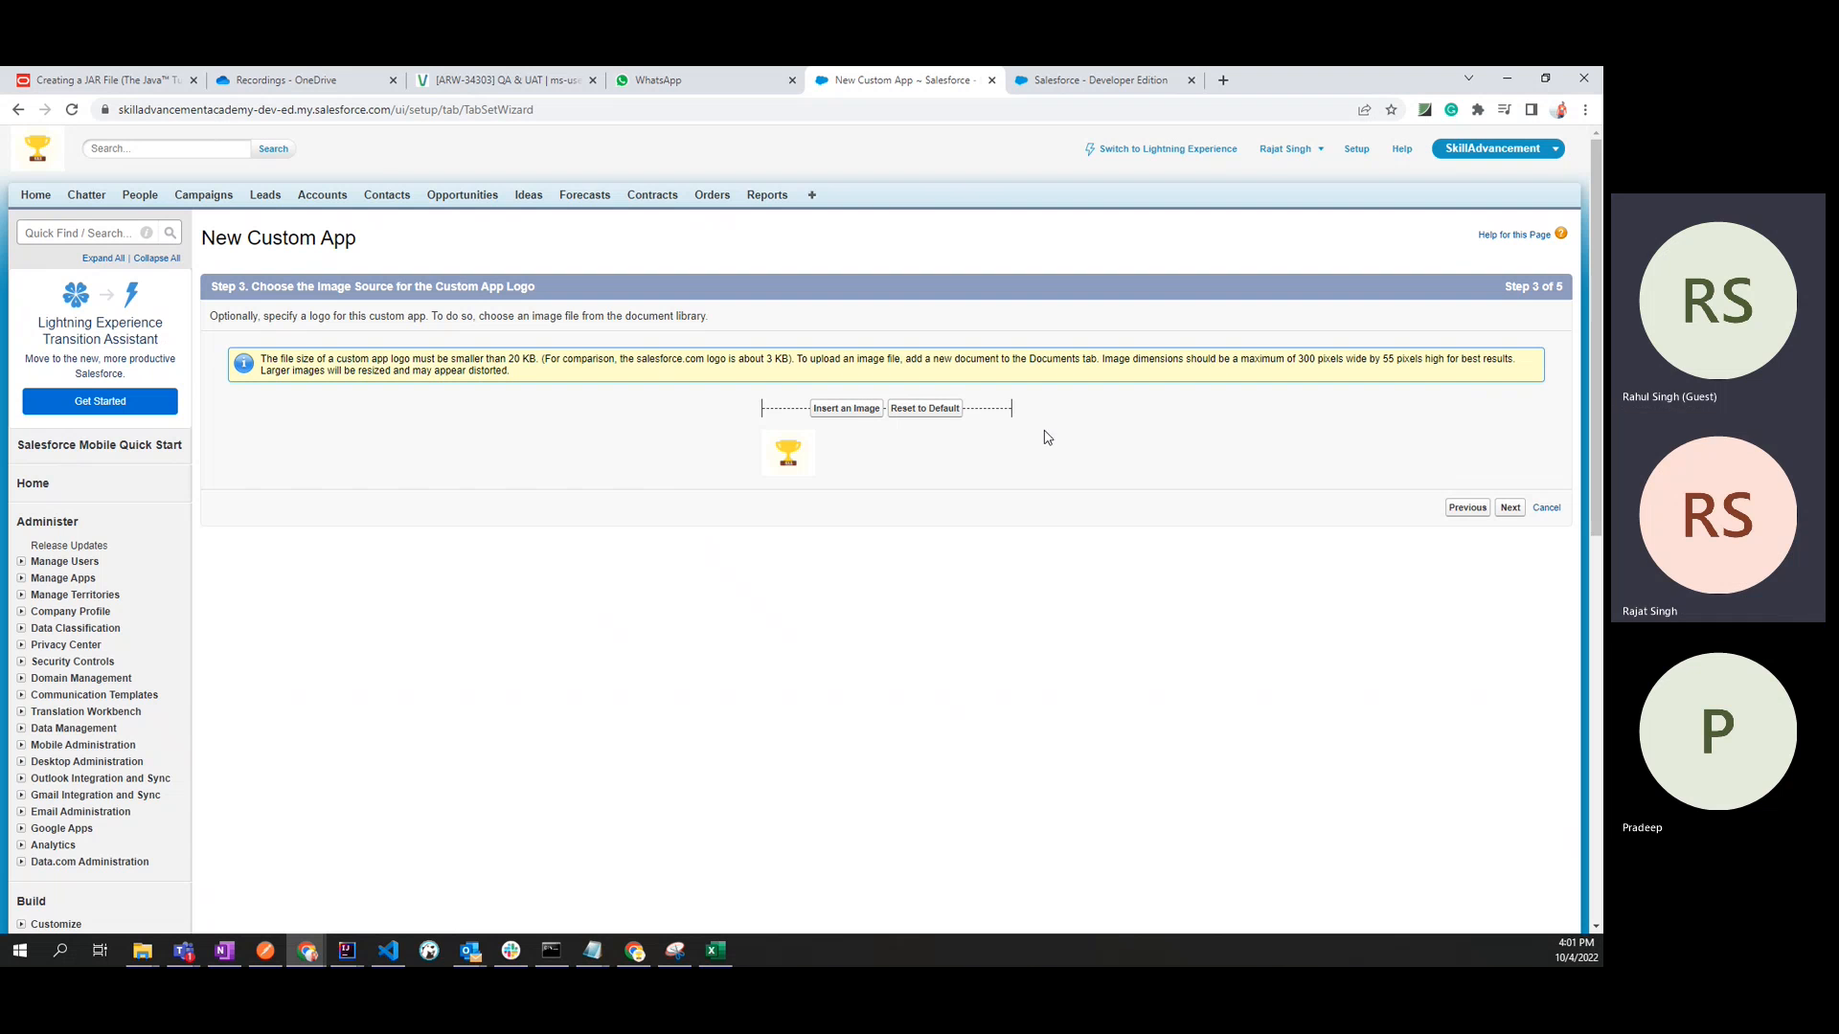
pyautogui.click(1512, 508)
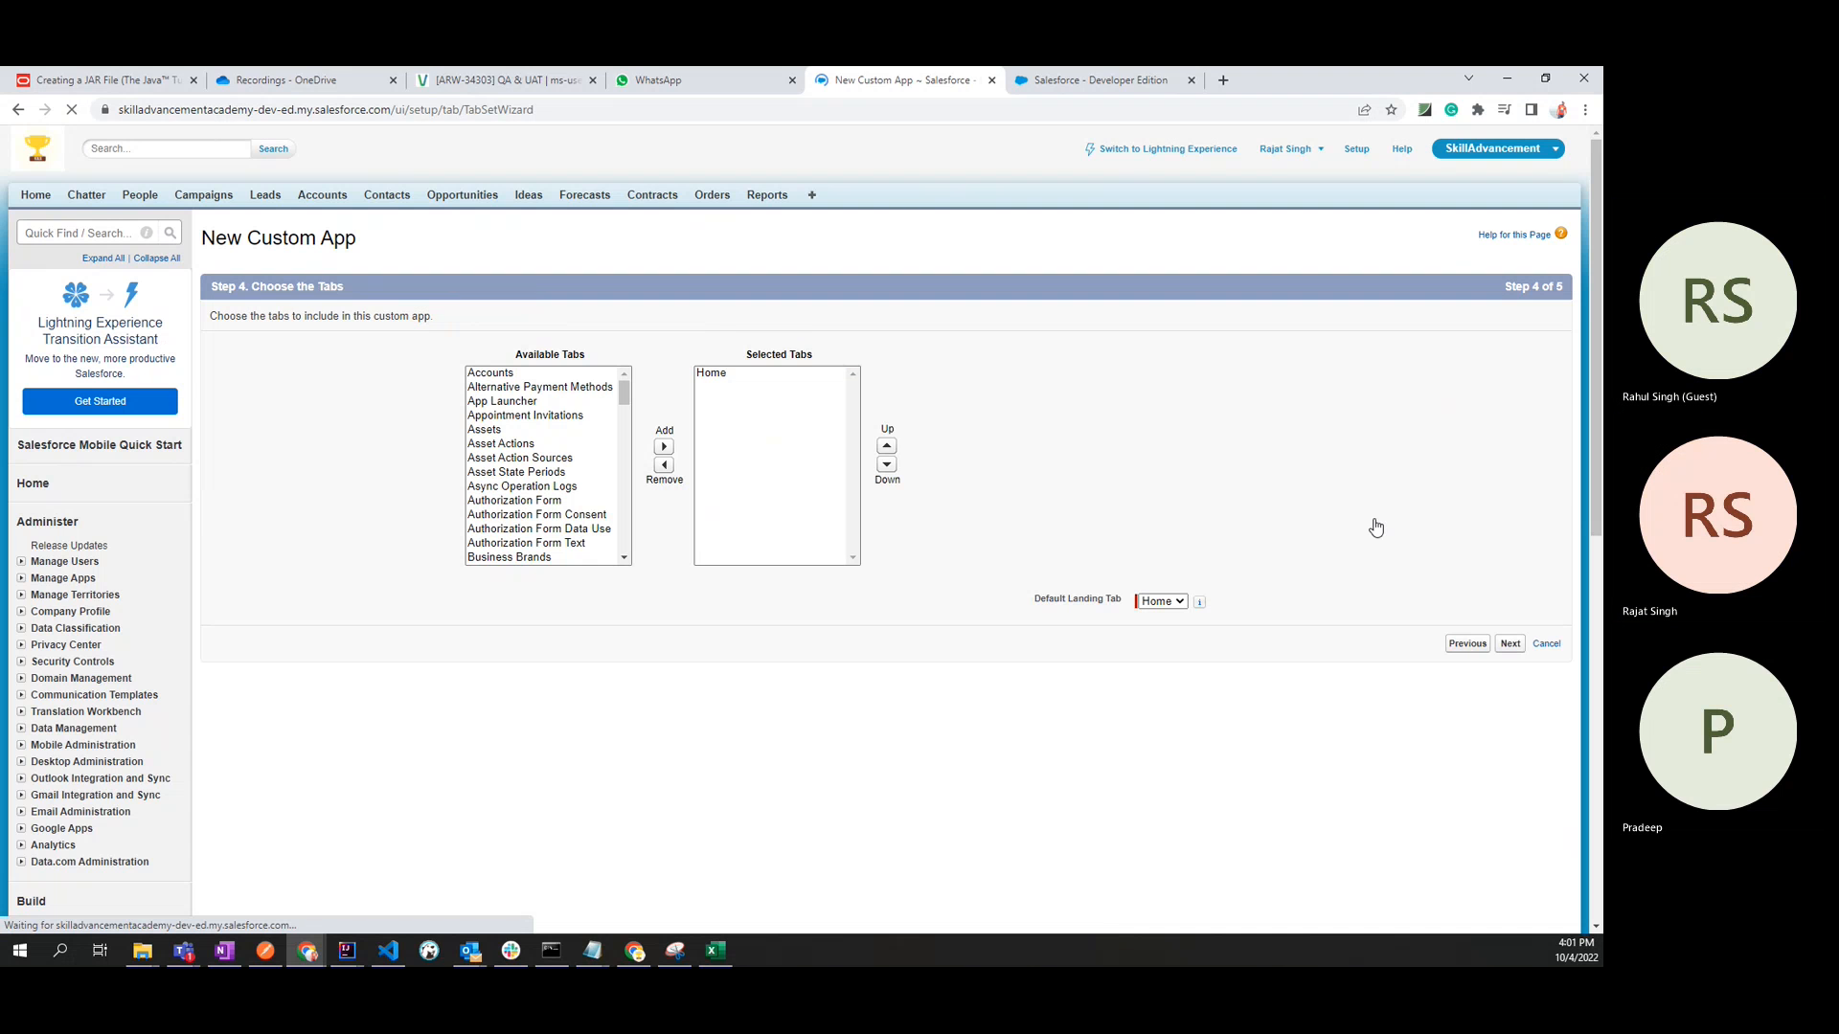
# Add Chatter to the selected tabs of the custom app.
pyautogui.click(522, 445)
pyautogui.write('ch')
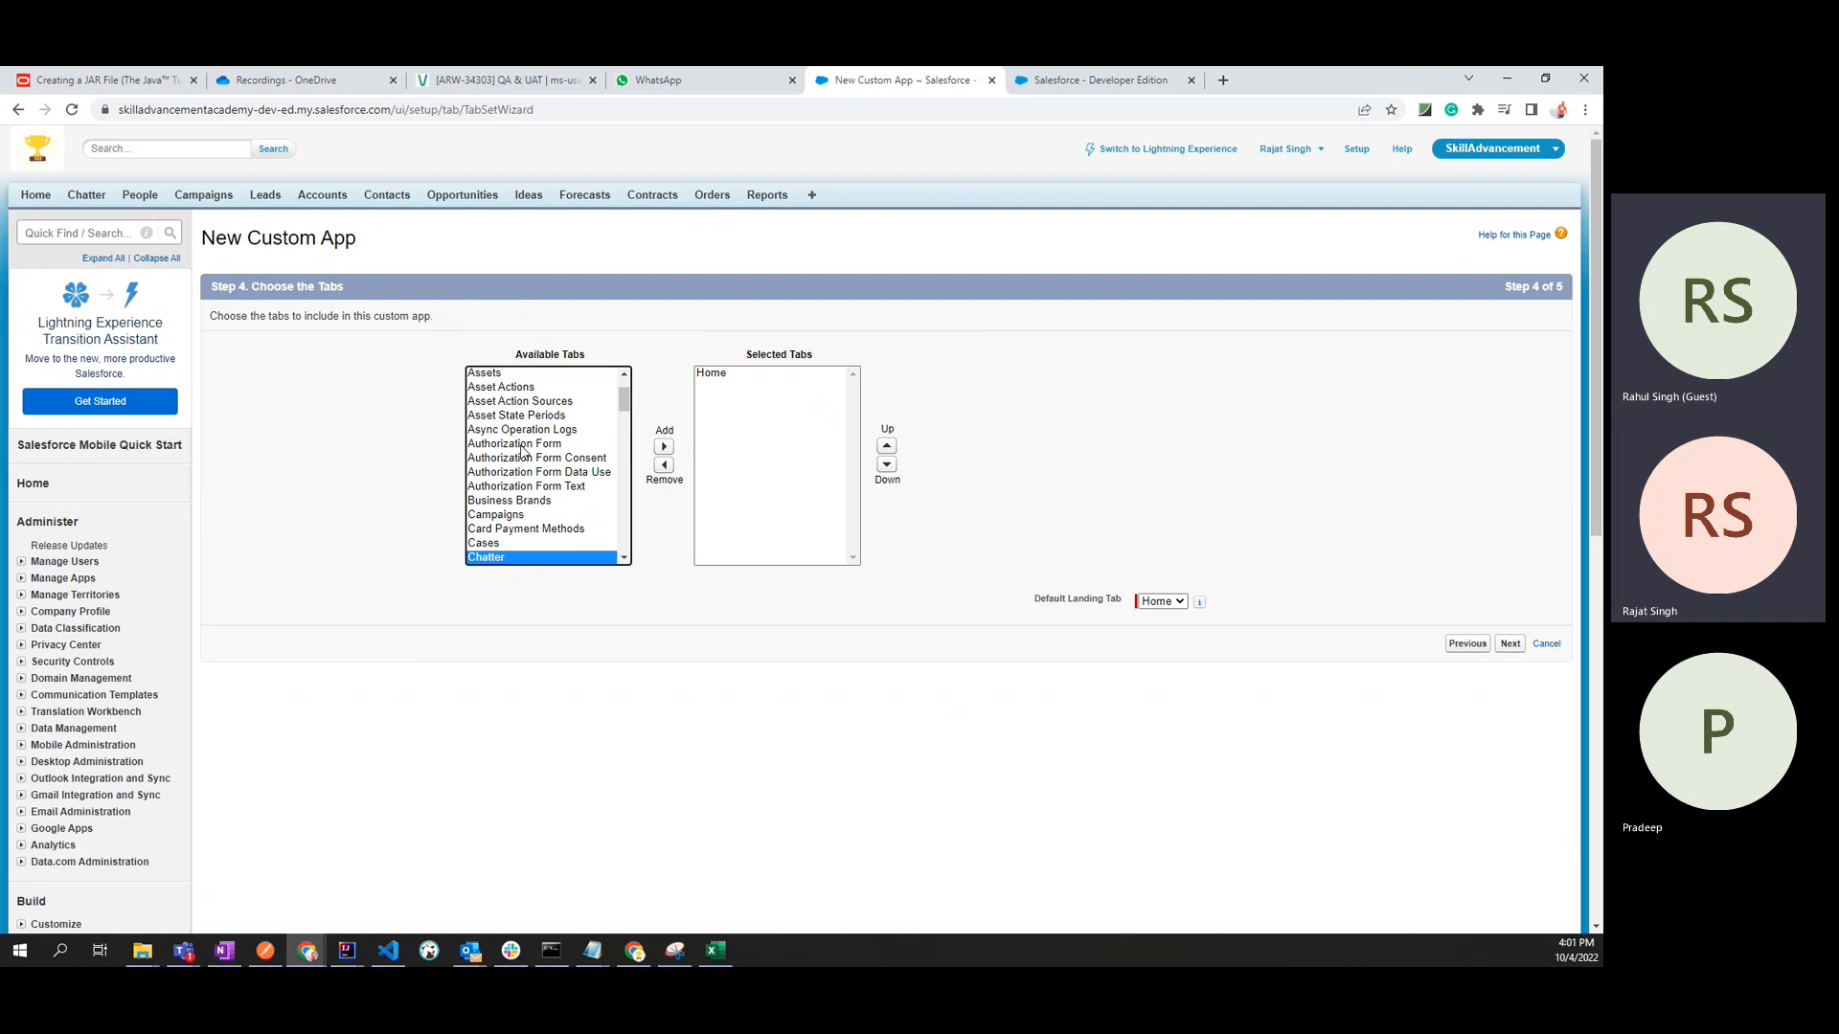
pyautogui.click(663, 449)
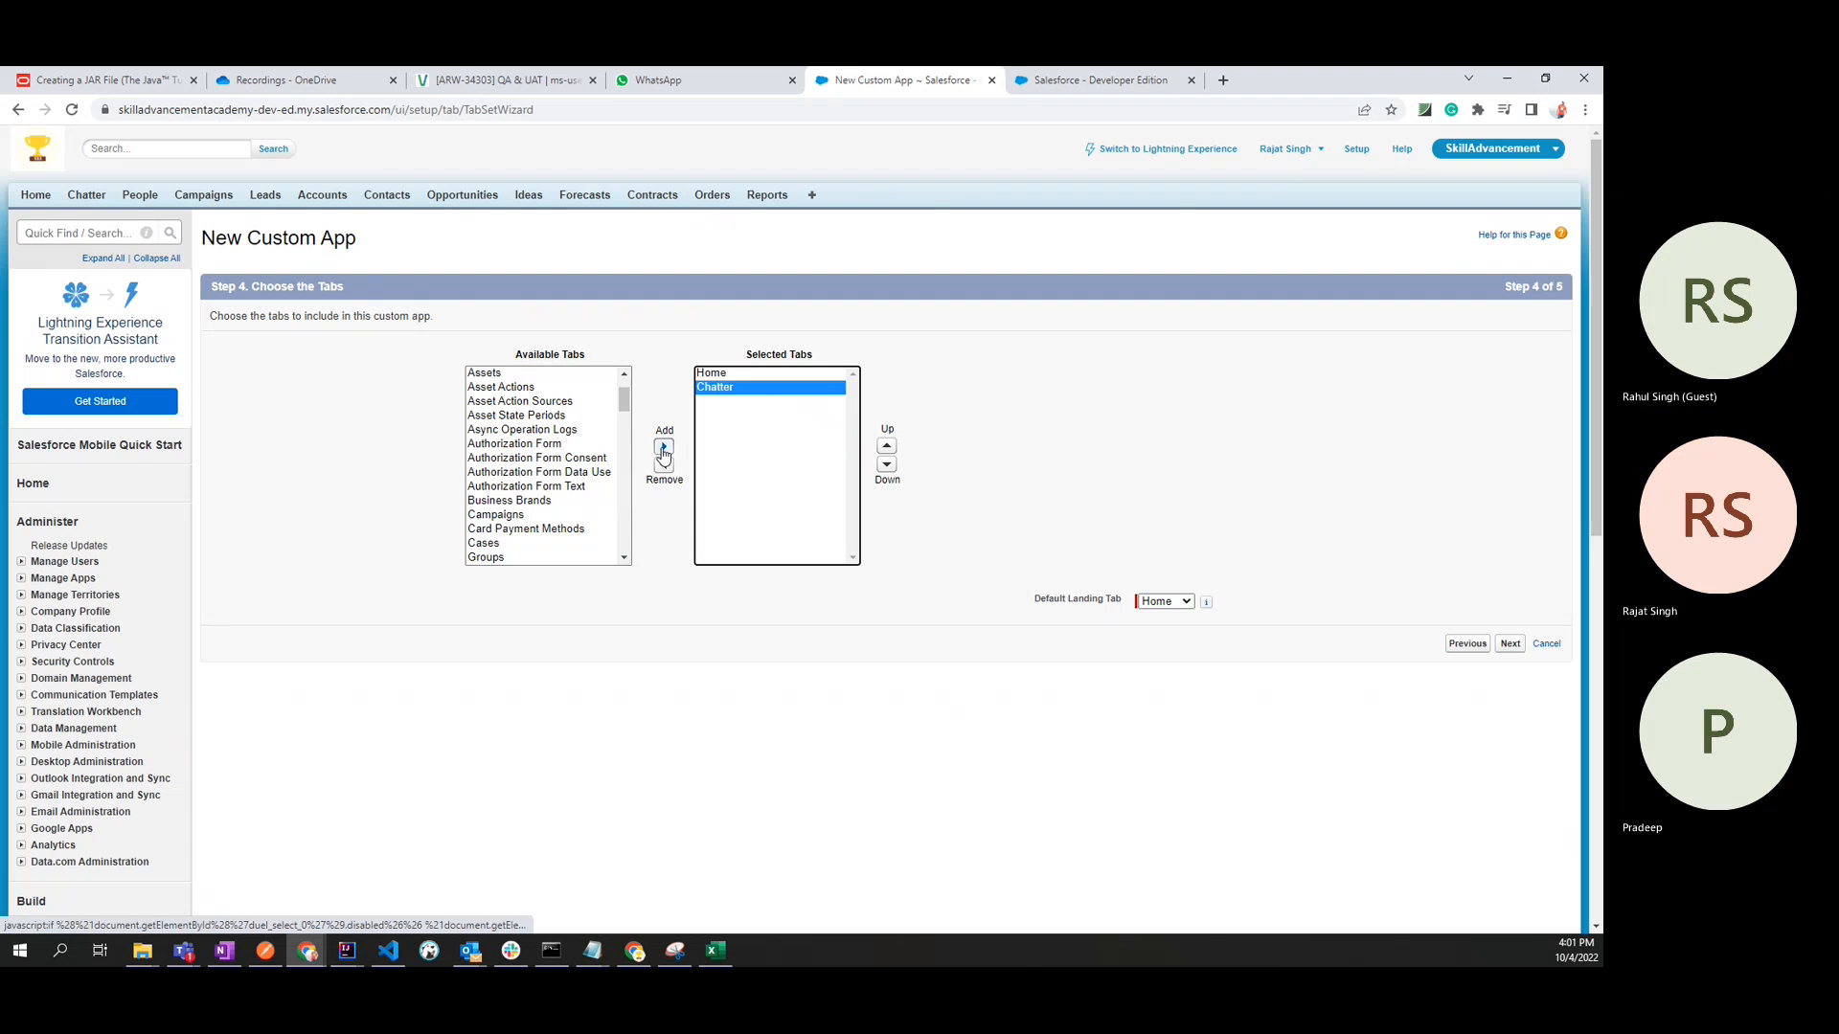
# Try to add the People tab to the custom app, and return to the tab selection step.
pyautogui.click(522, 472)
pyautogui.write('p')
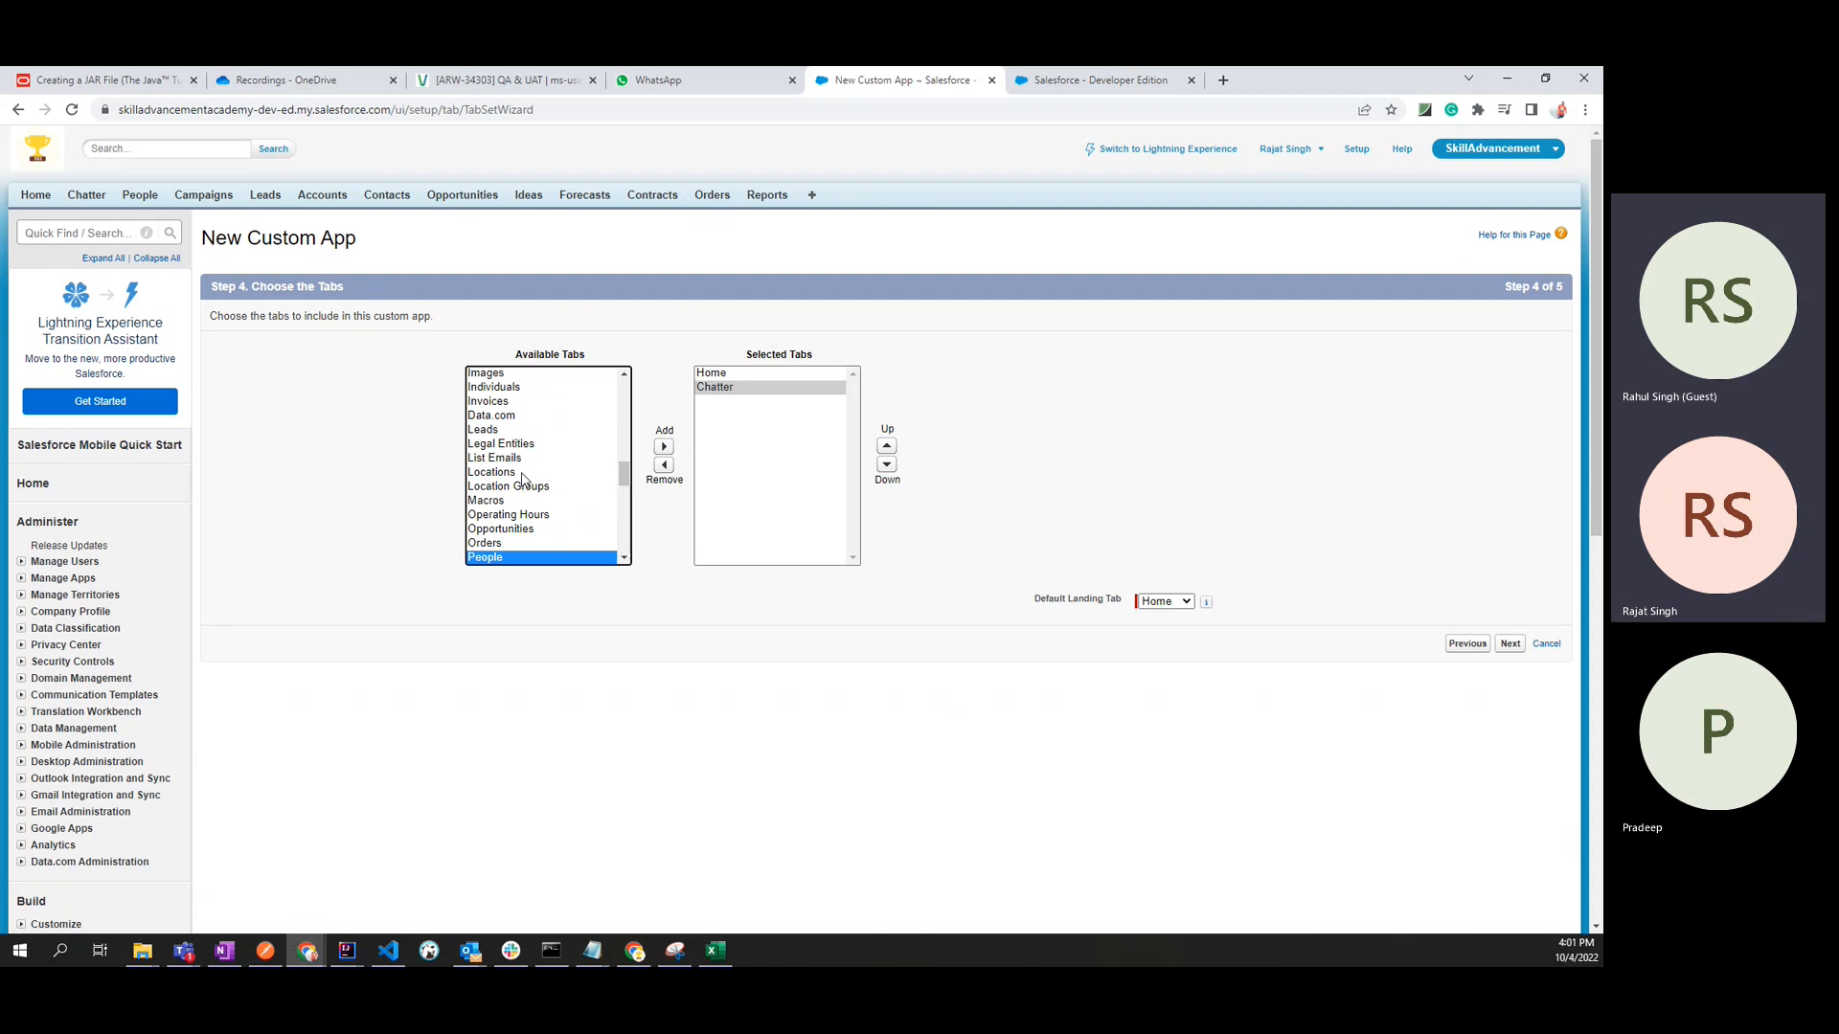
pyautogui.press('Return')
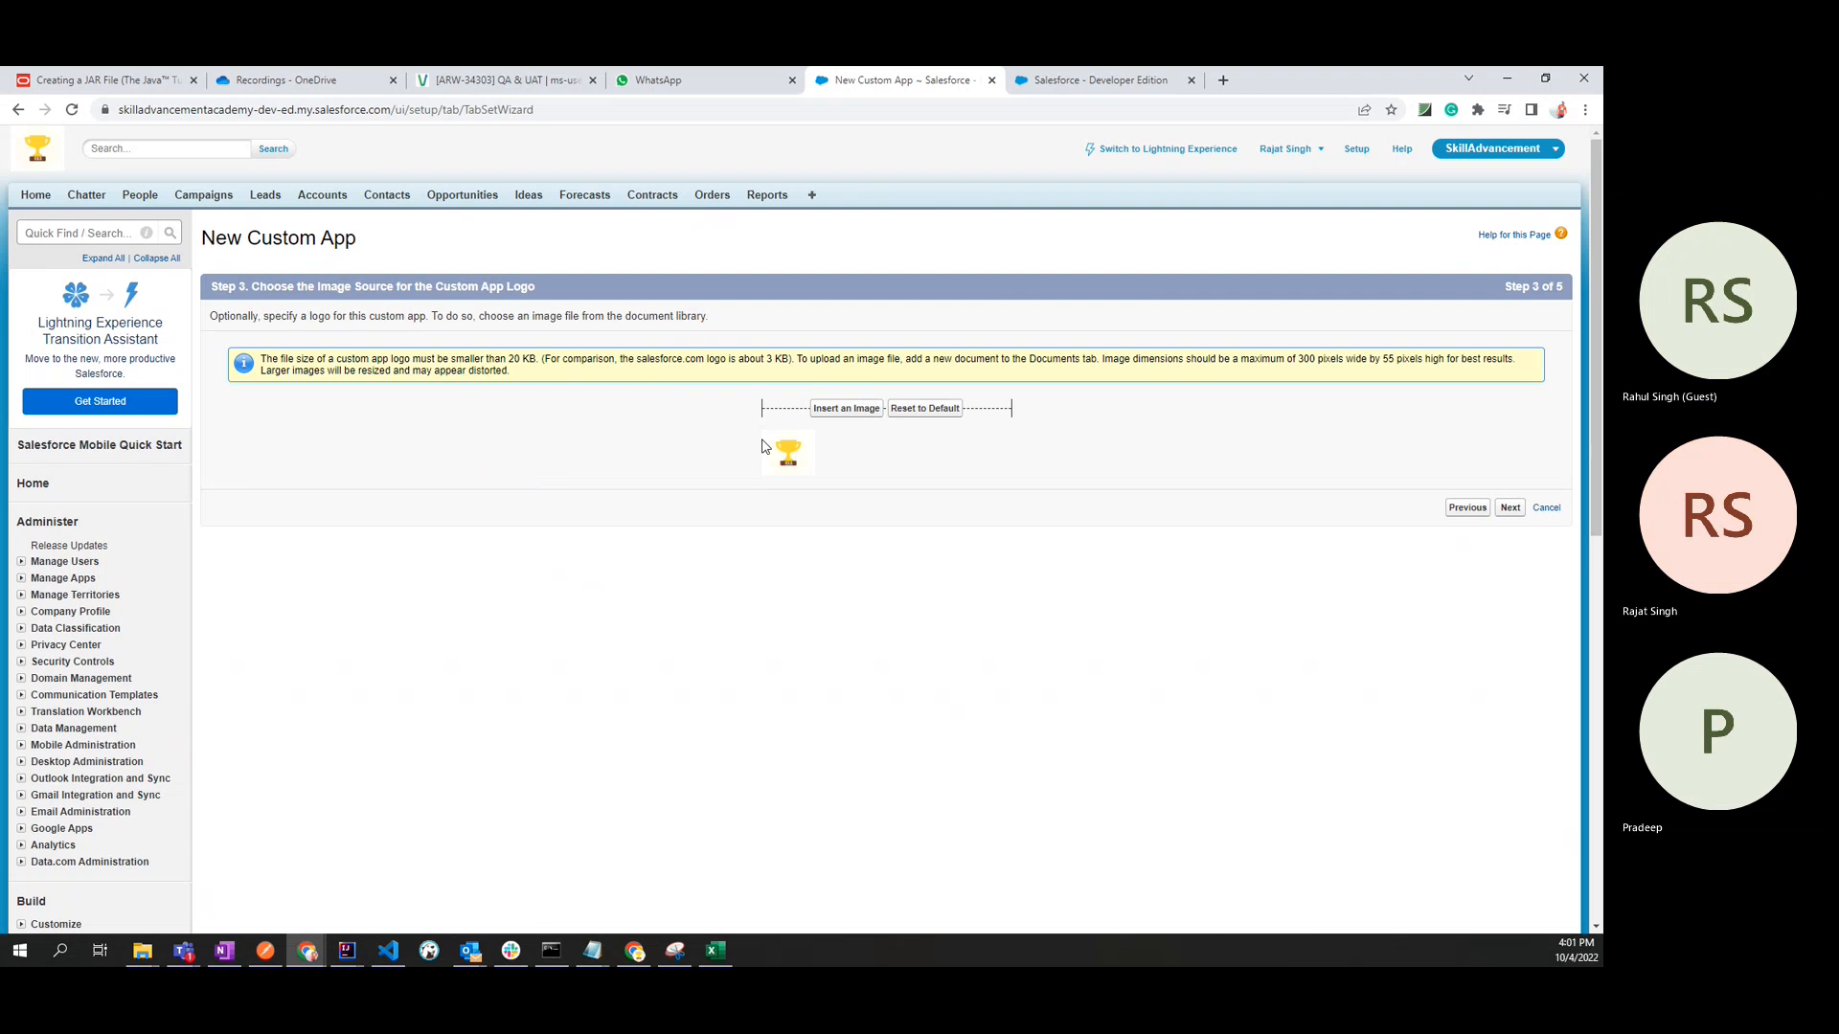
pyautogui.click(1510, 508)
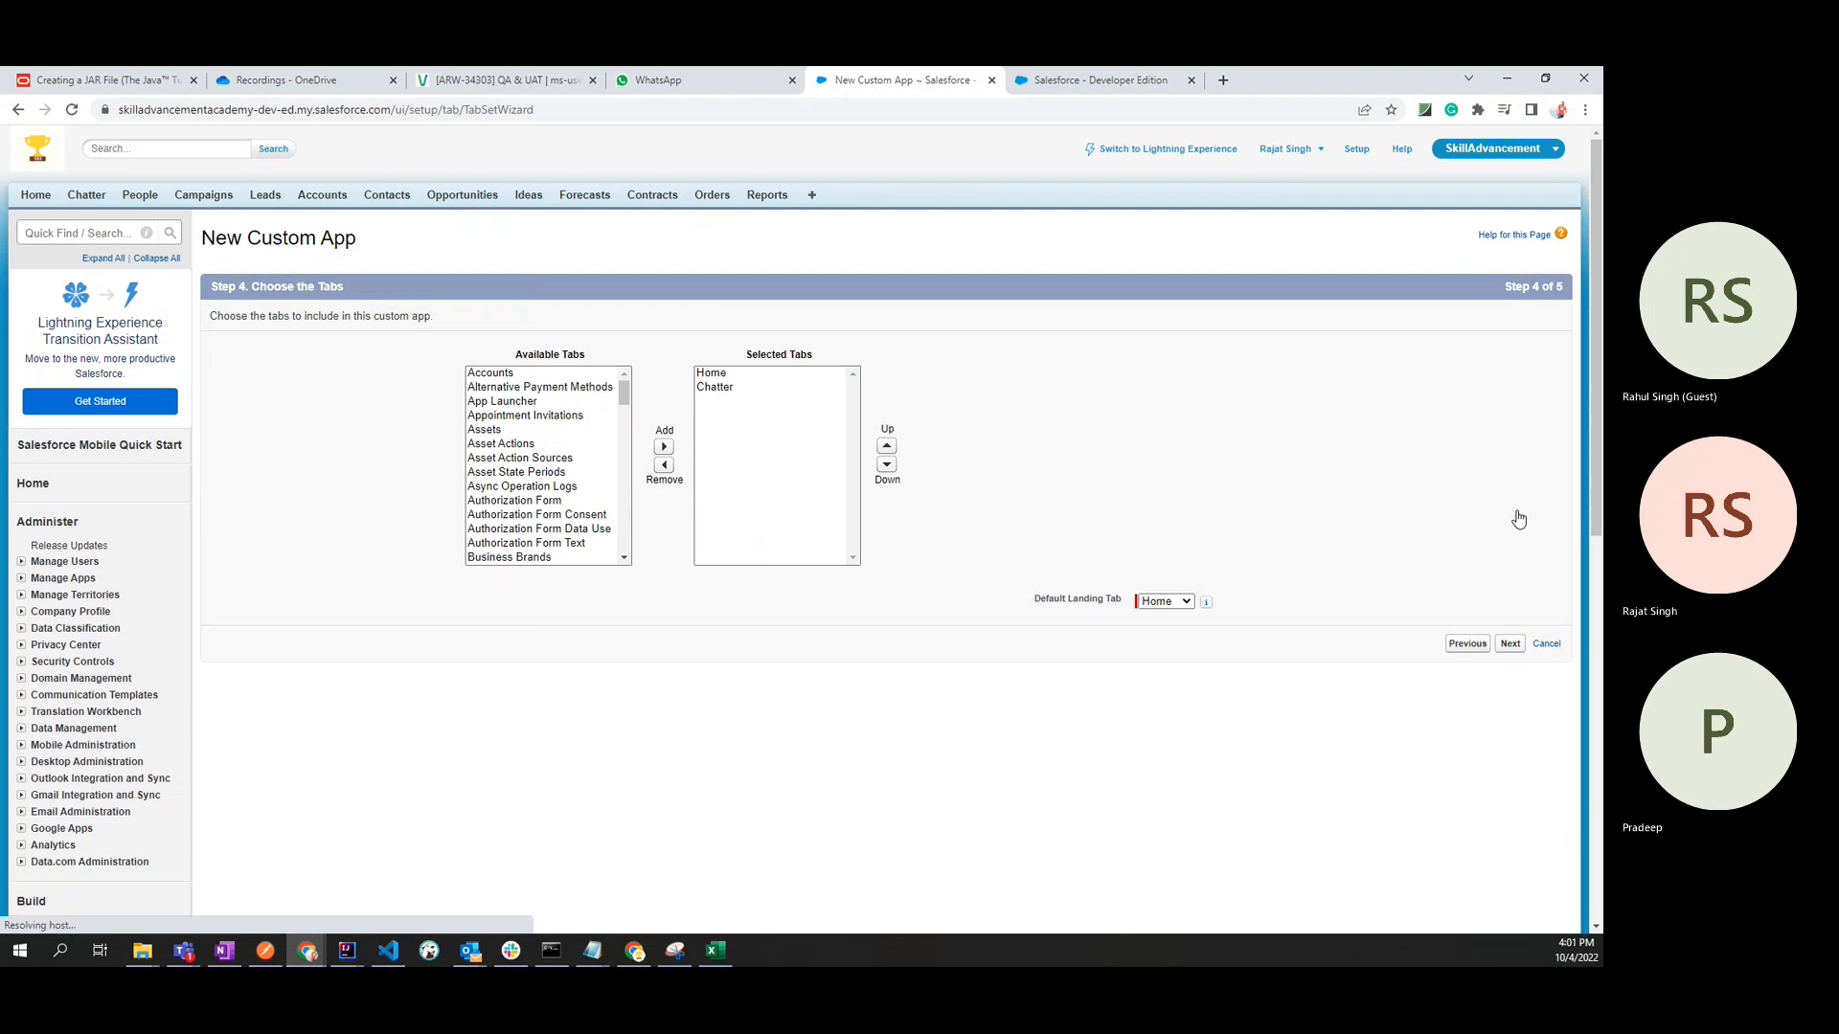
# Add People to the selected tabs of the custom app and locate the Default Landing Tab setting.
pyautogui.click(555, 518)
pyautogui.press('p')
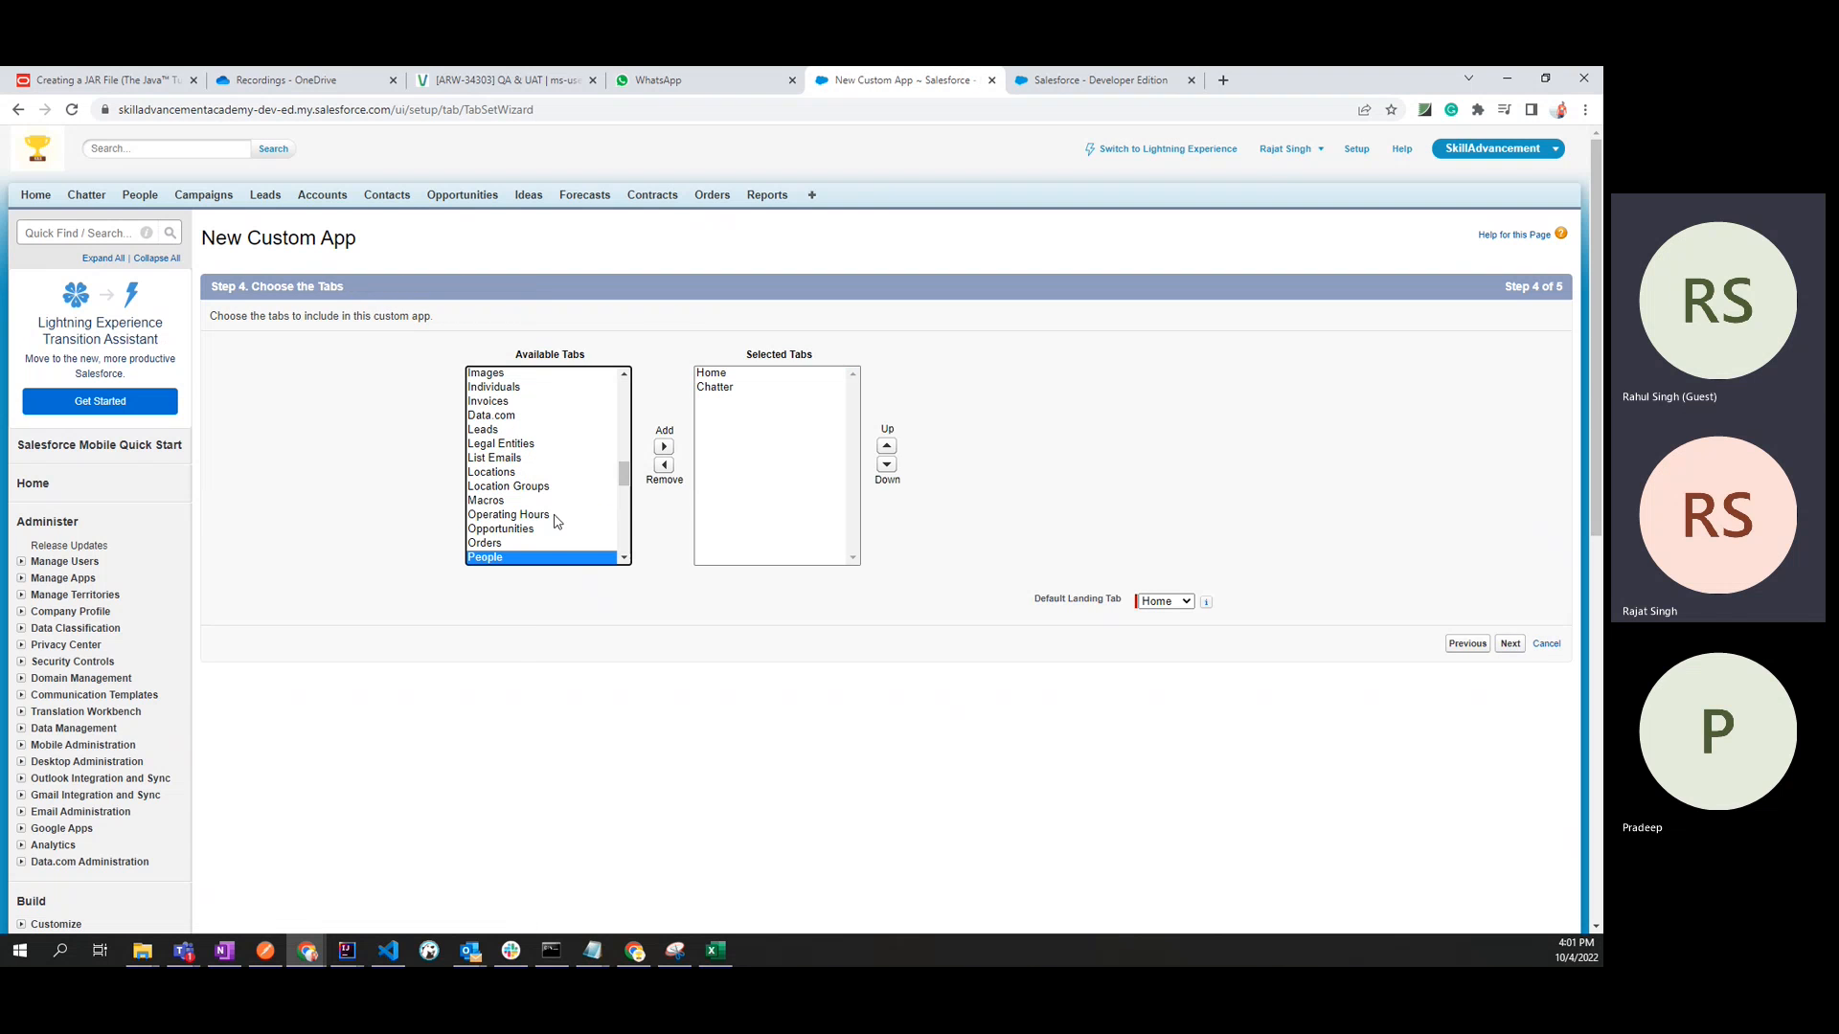
pyautogui.click(663, 447)
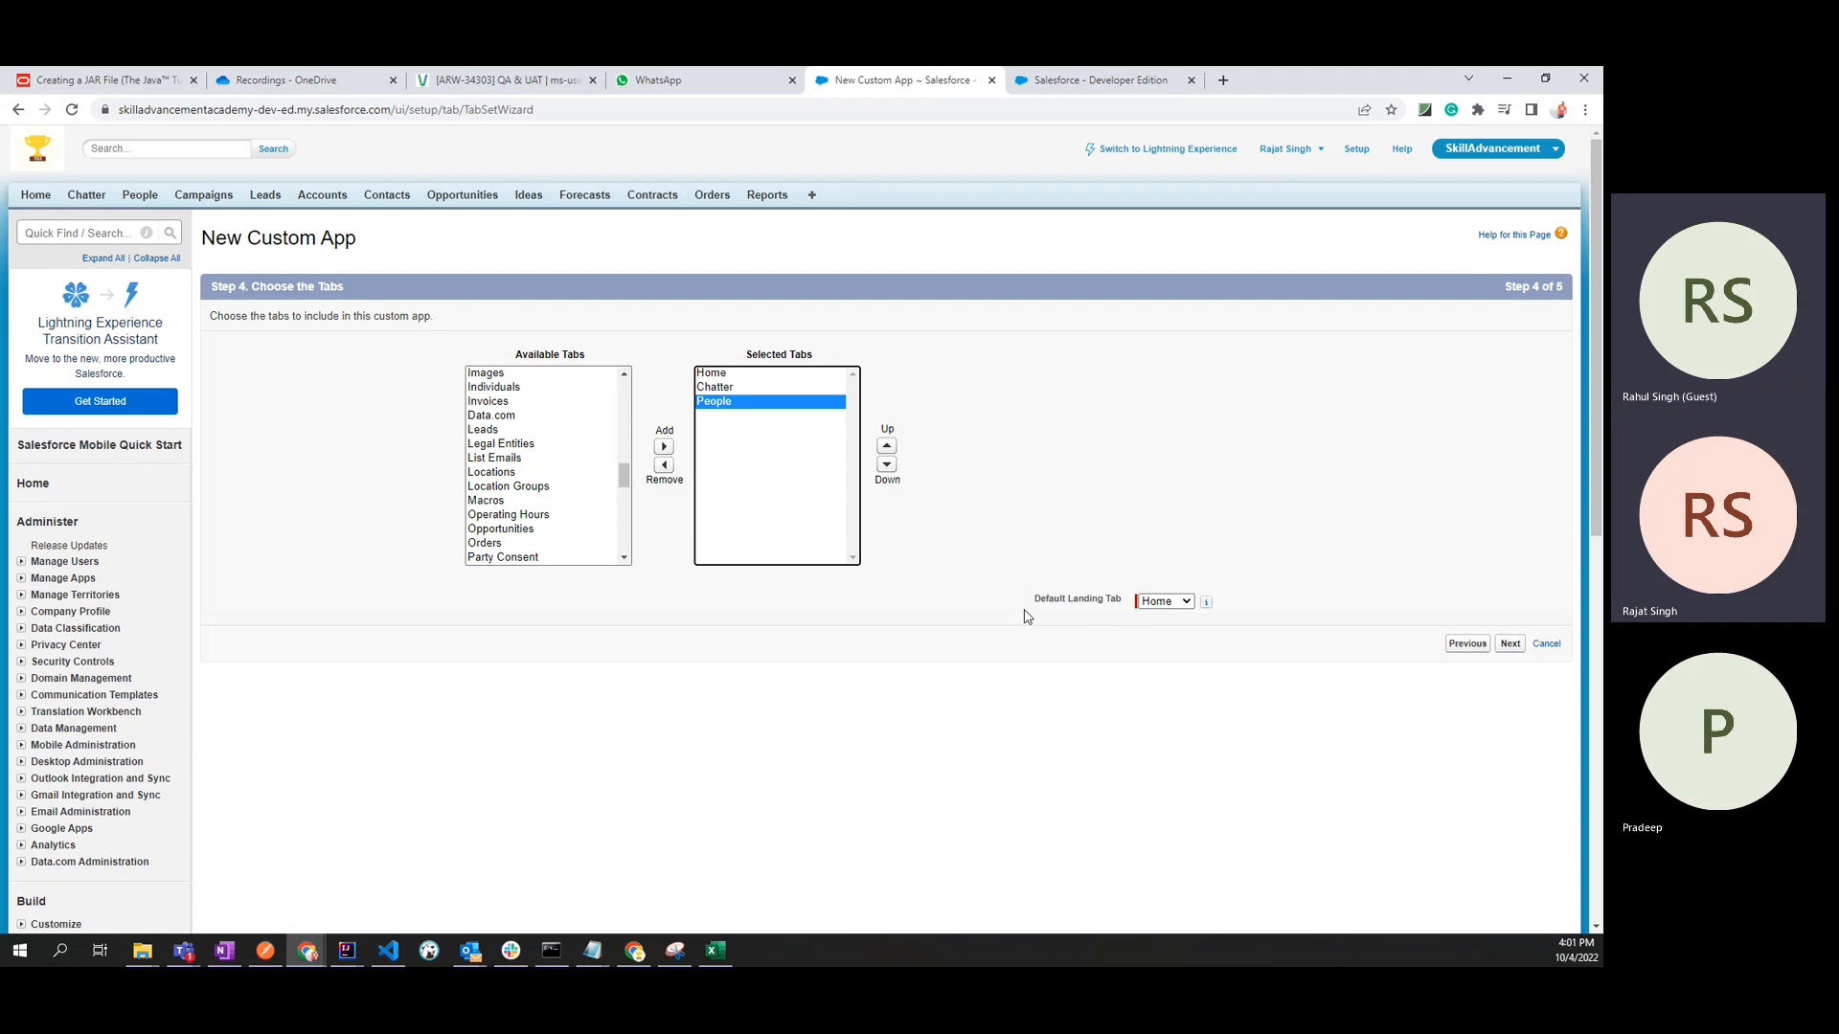
pyautogui.moveTo(1037, 602); pyautogui.dragTo(1119, 603)
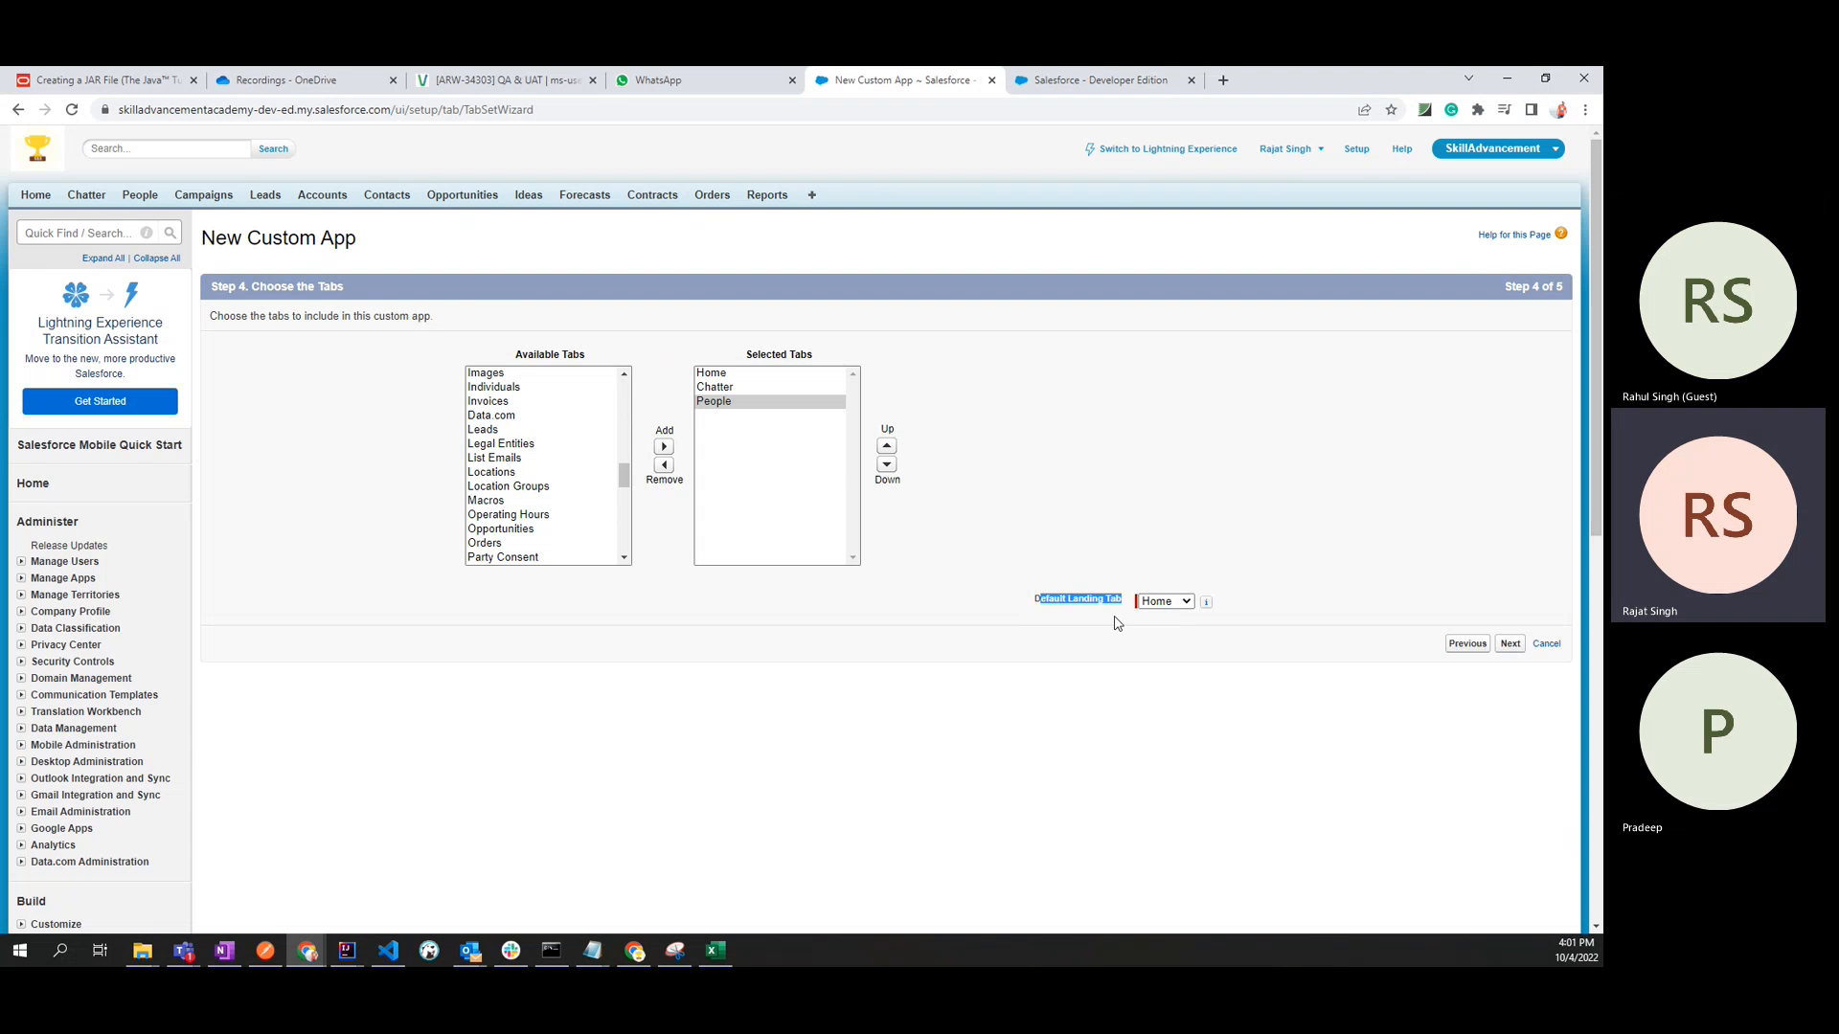
# Choose Home as the Default Landing Tab of the custom app and proceed to the profile assignment step.
pyautogui.click(1114, 619)
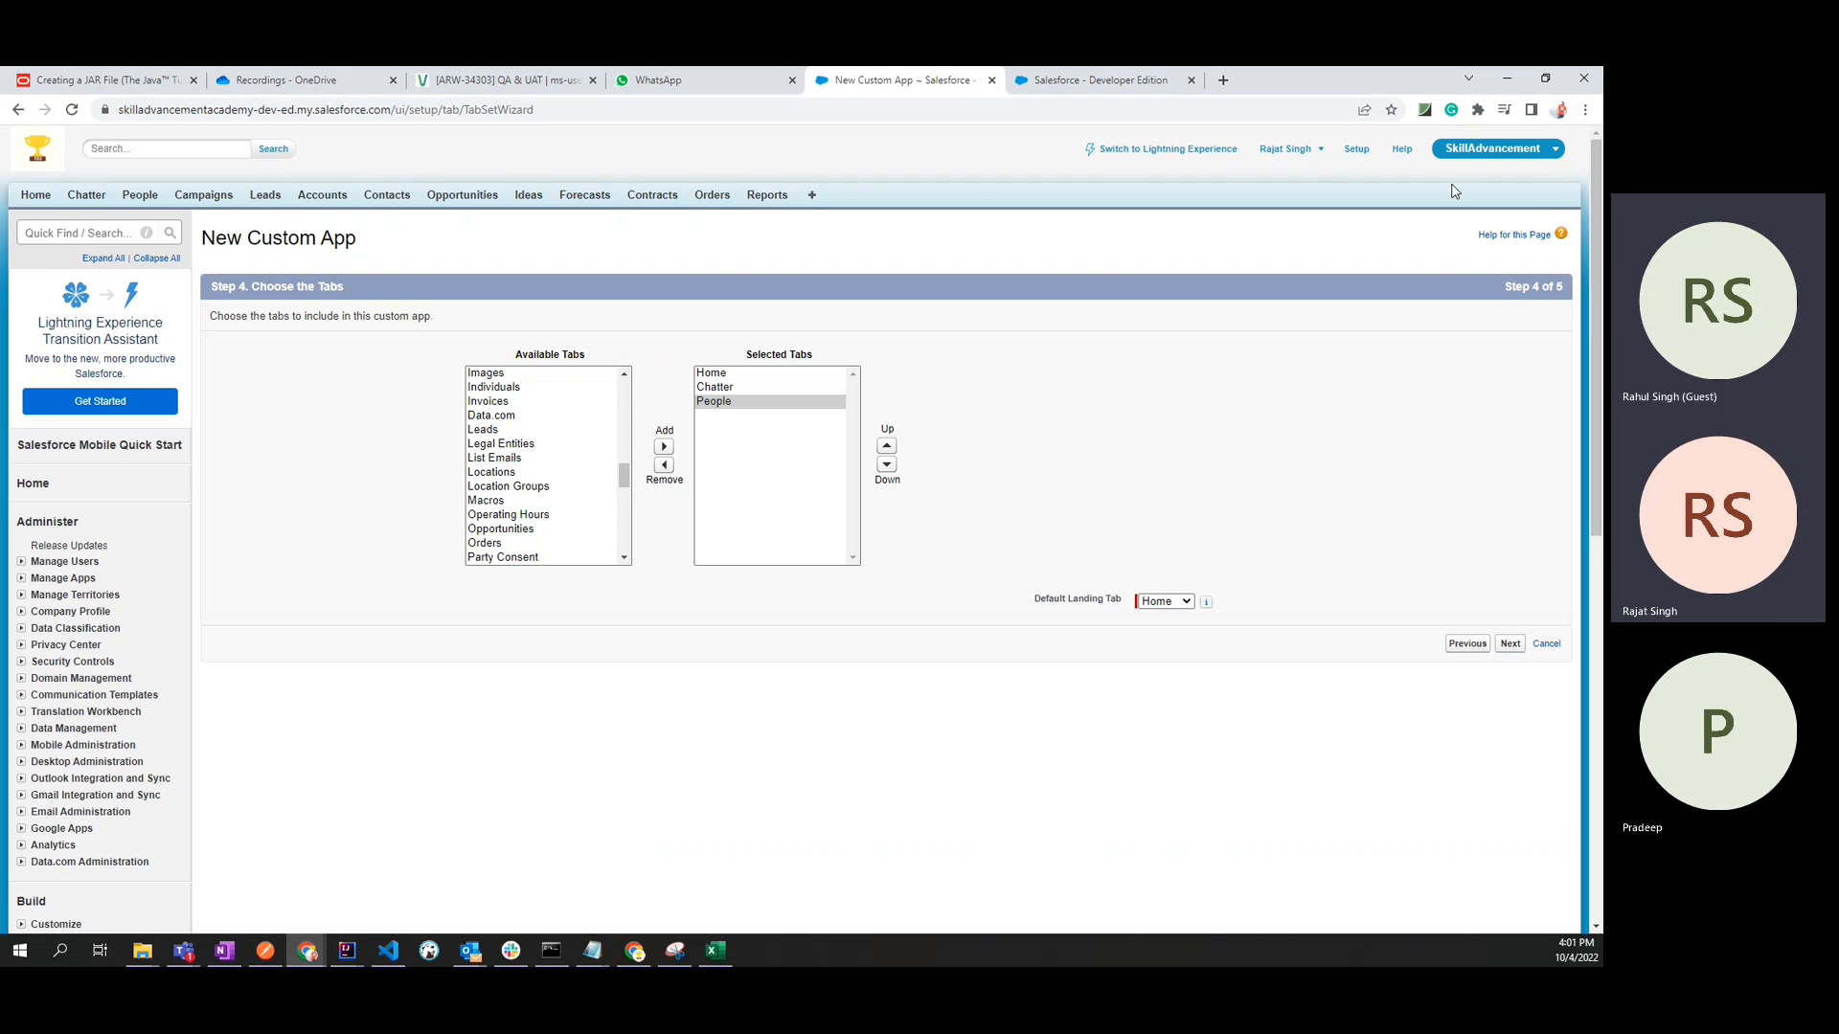
pyautogui.click(1184, 603)
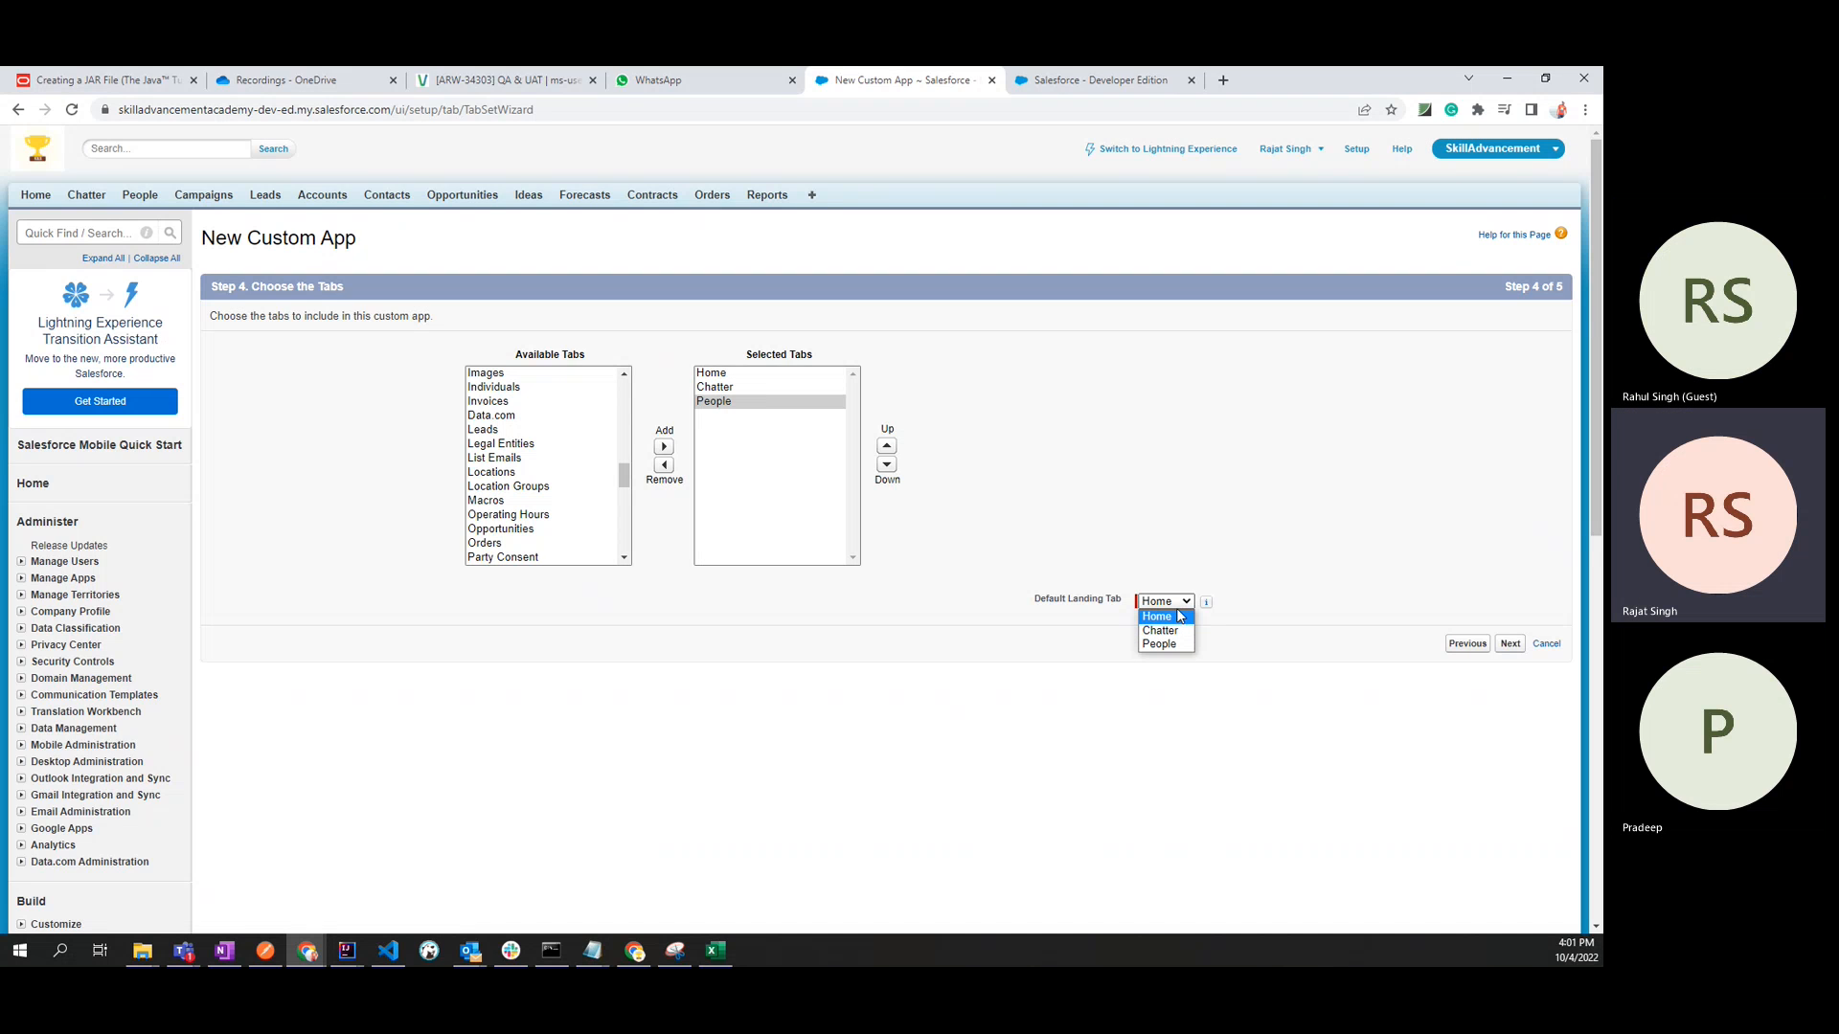
pyautogui.click(1182, 534)
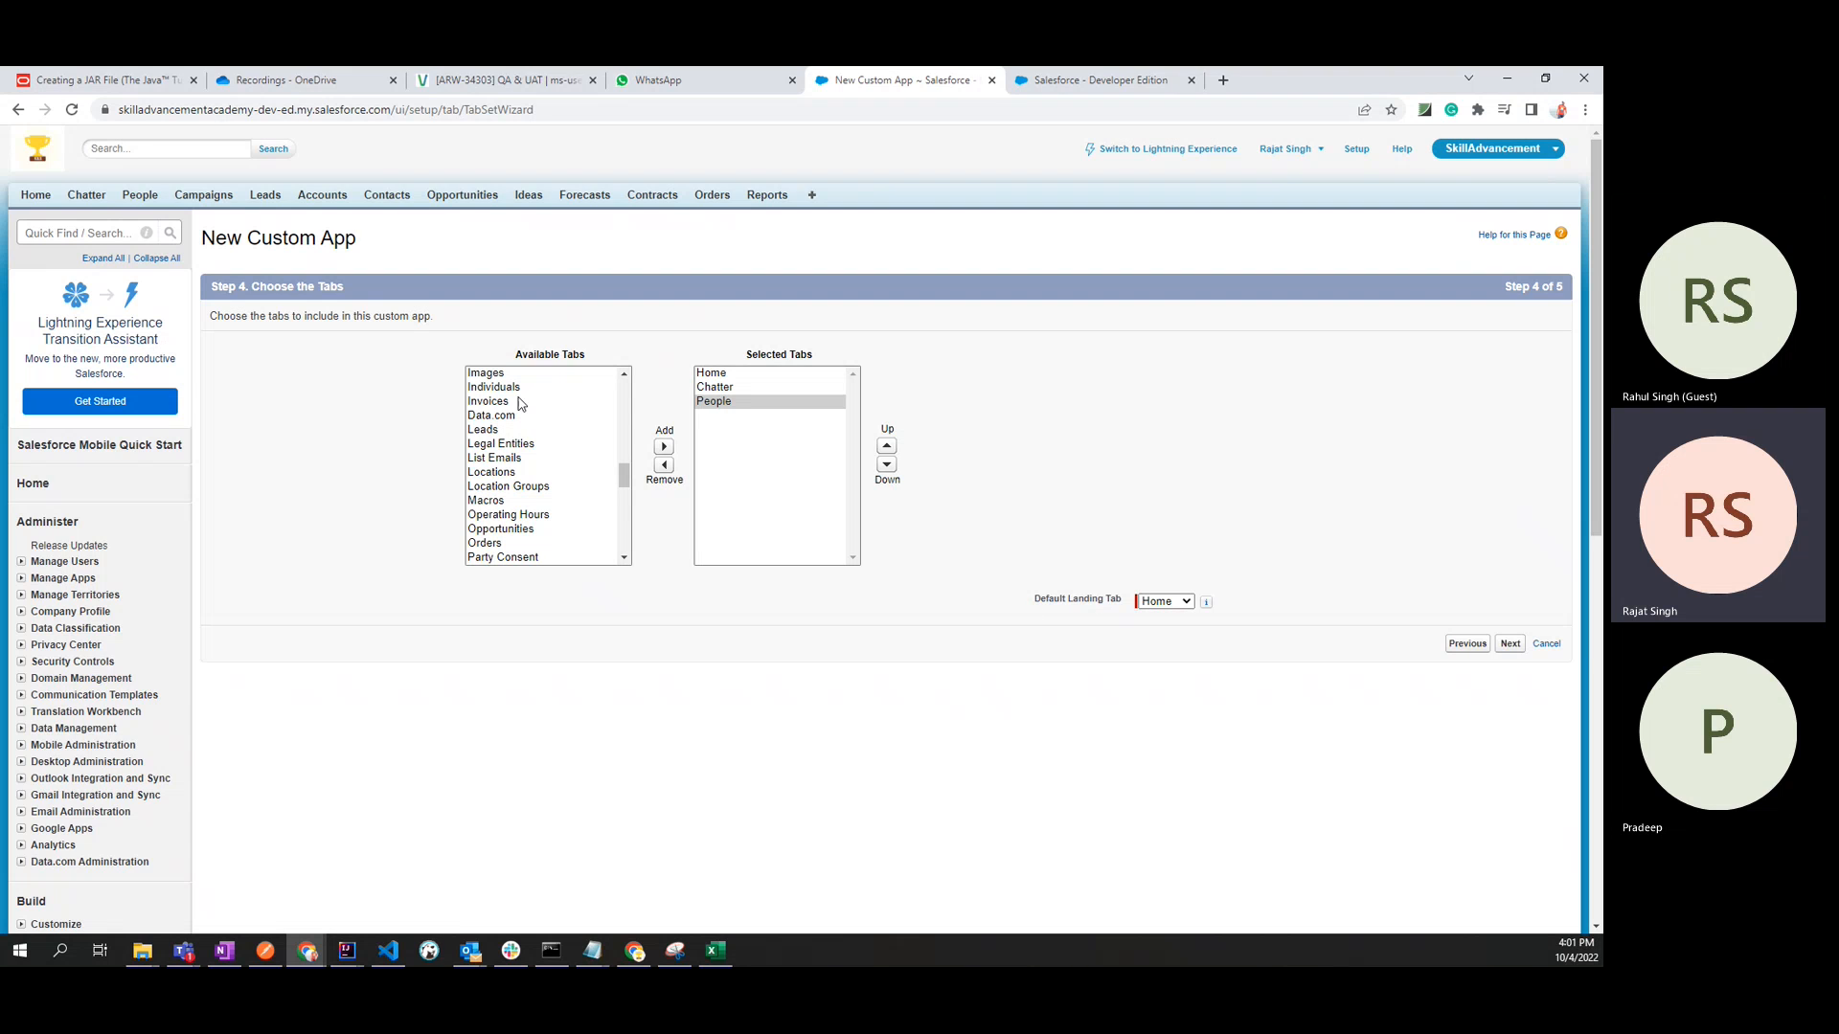
pyautogui.click(1092, 80)
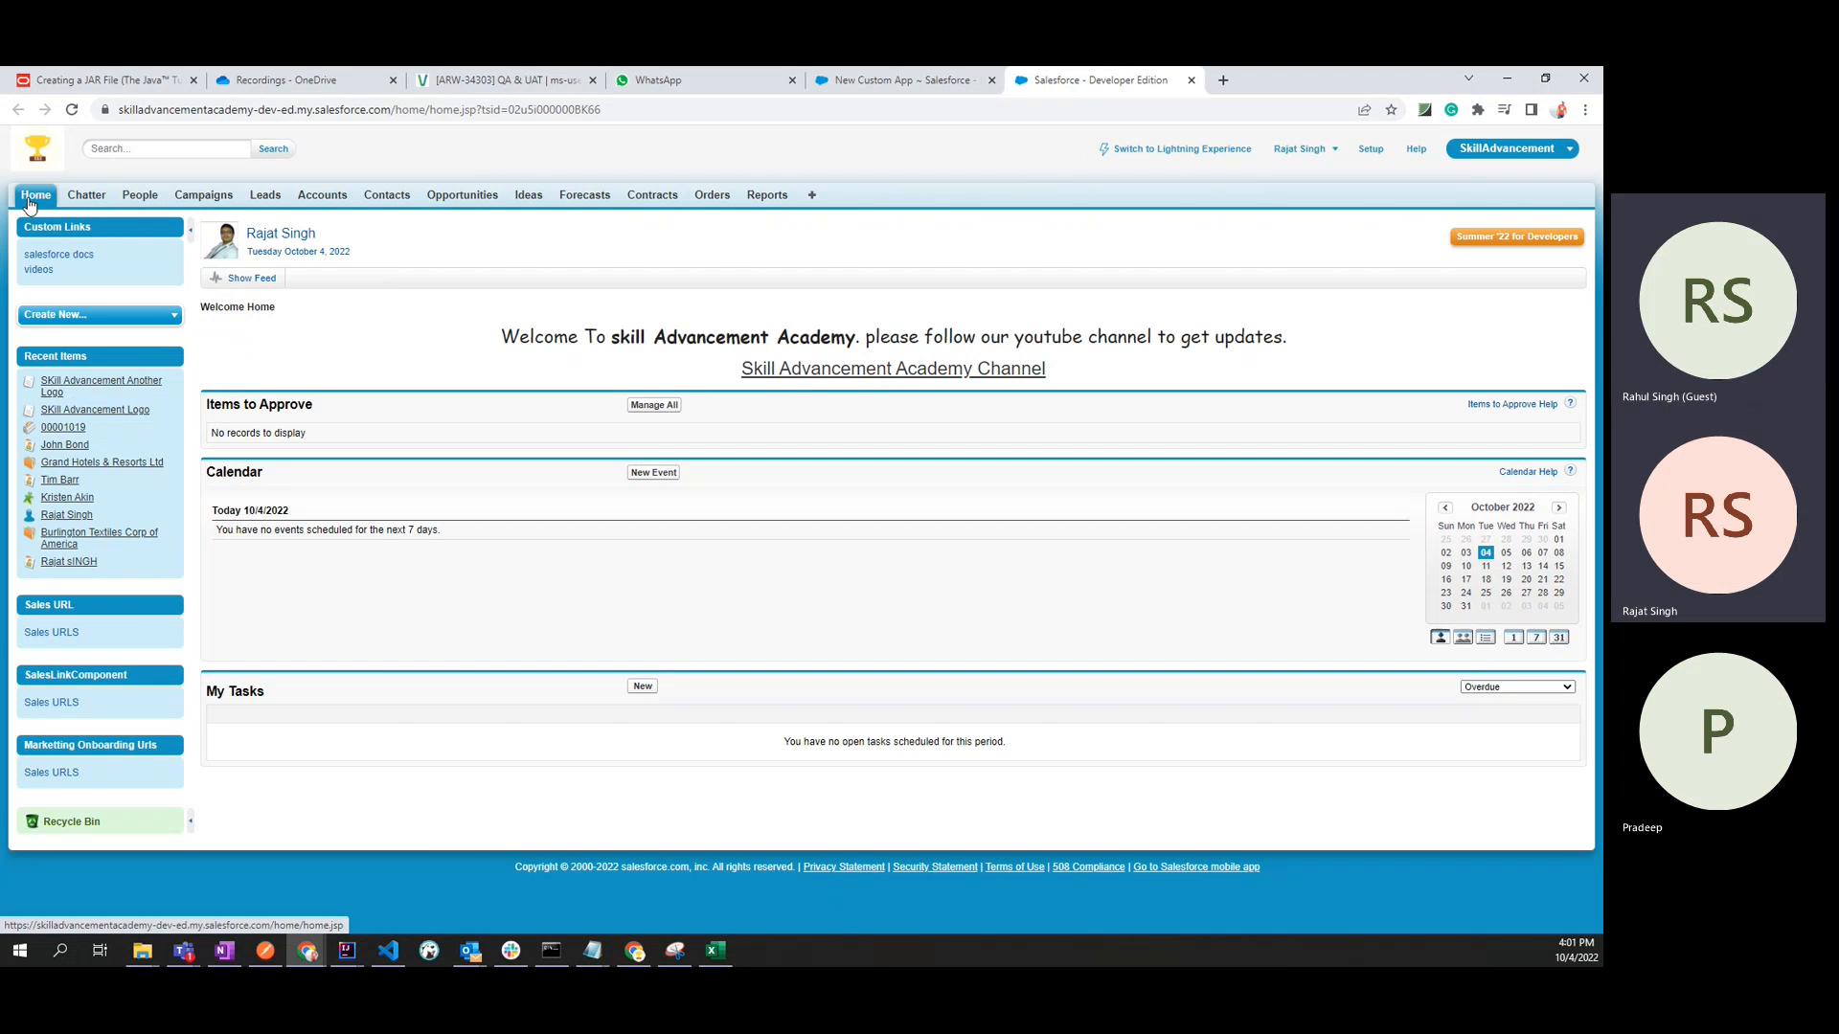
pyautogui.click(890, 80)
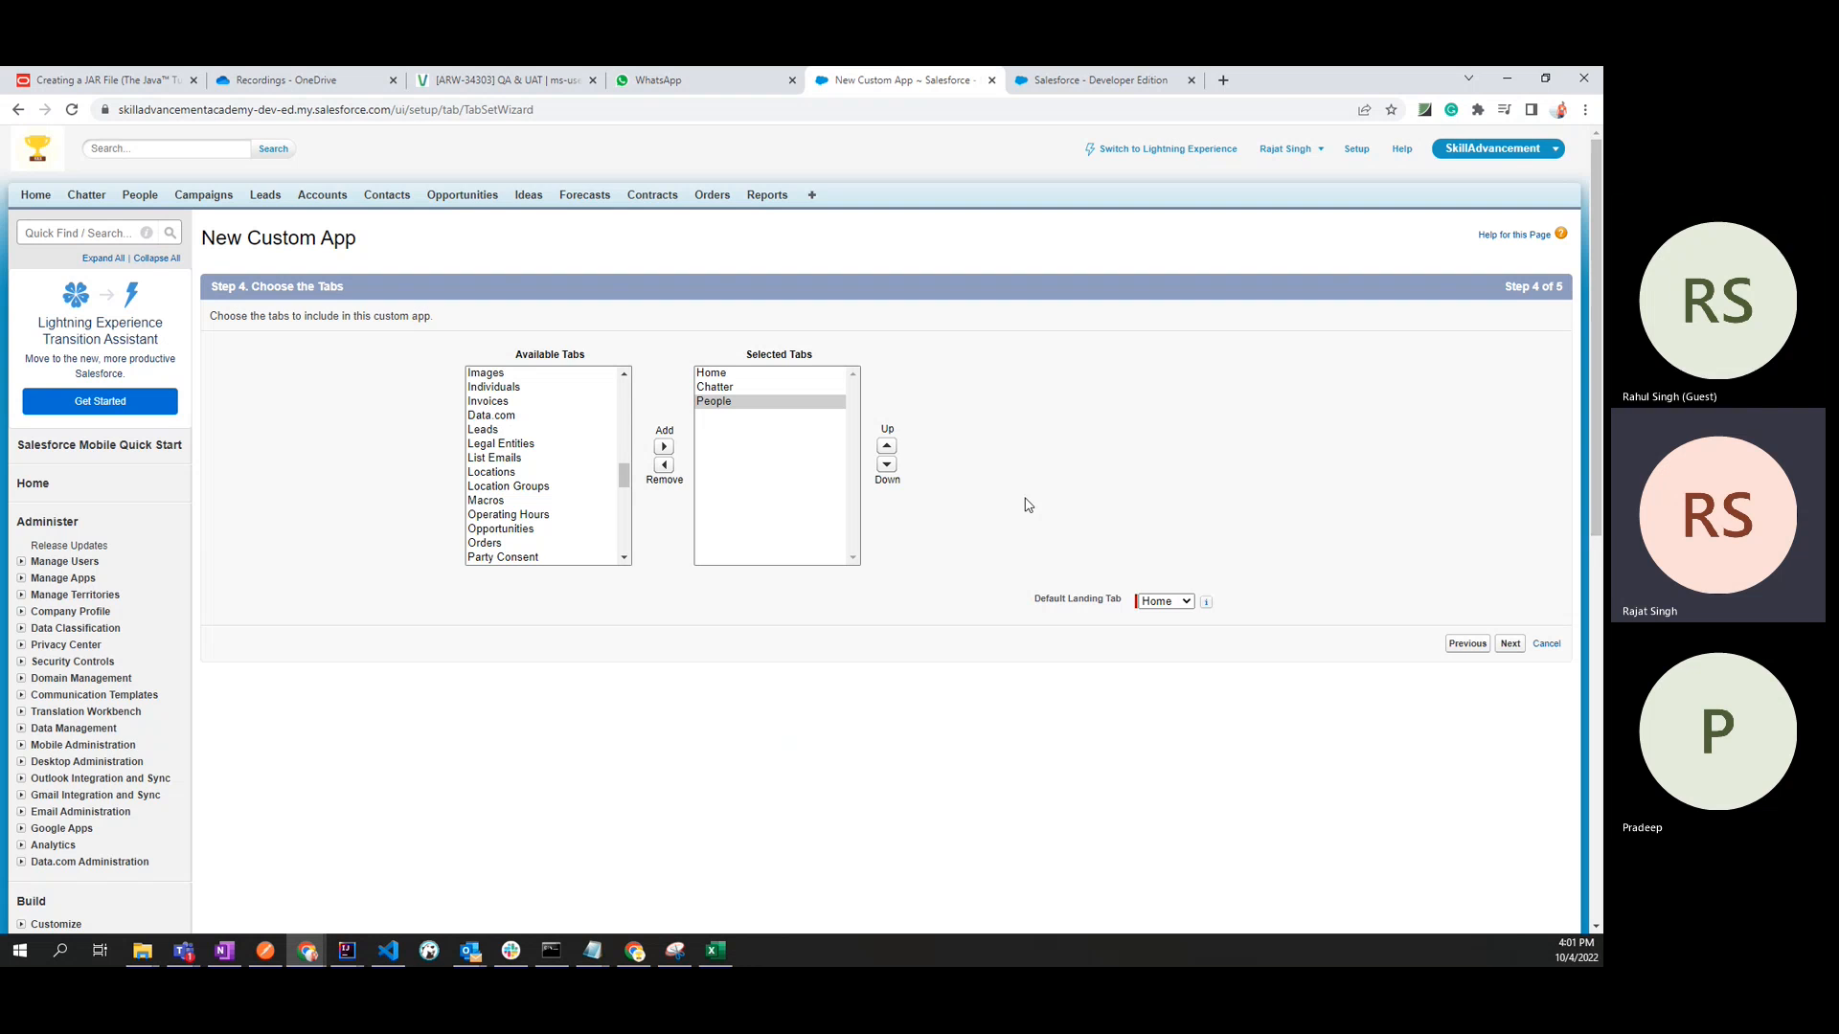
pyautogui.click(1162, 602)
pyautogui.click(1163, 615)
pyautogui.click(1509, 644)
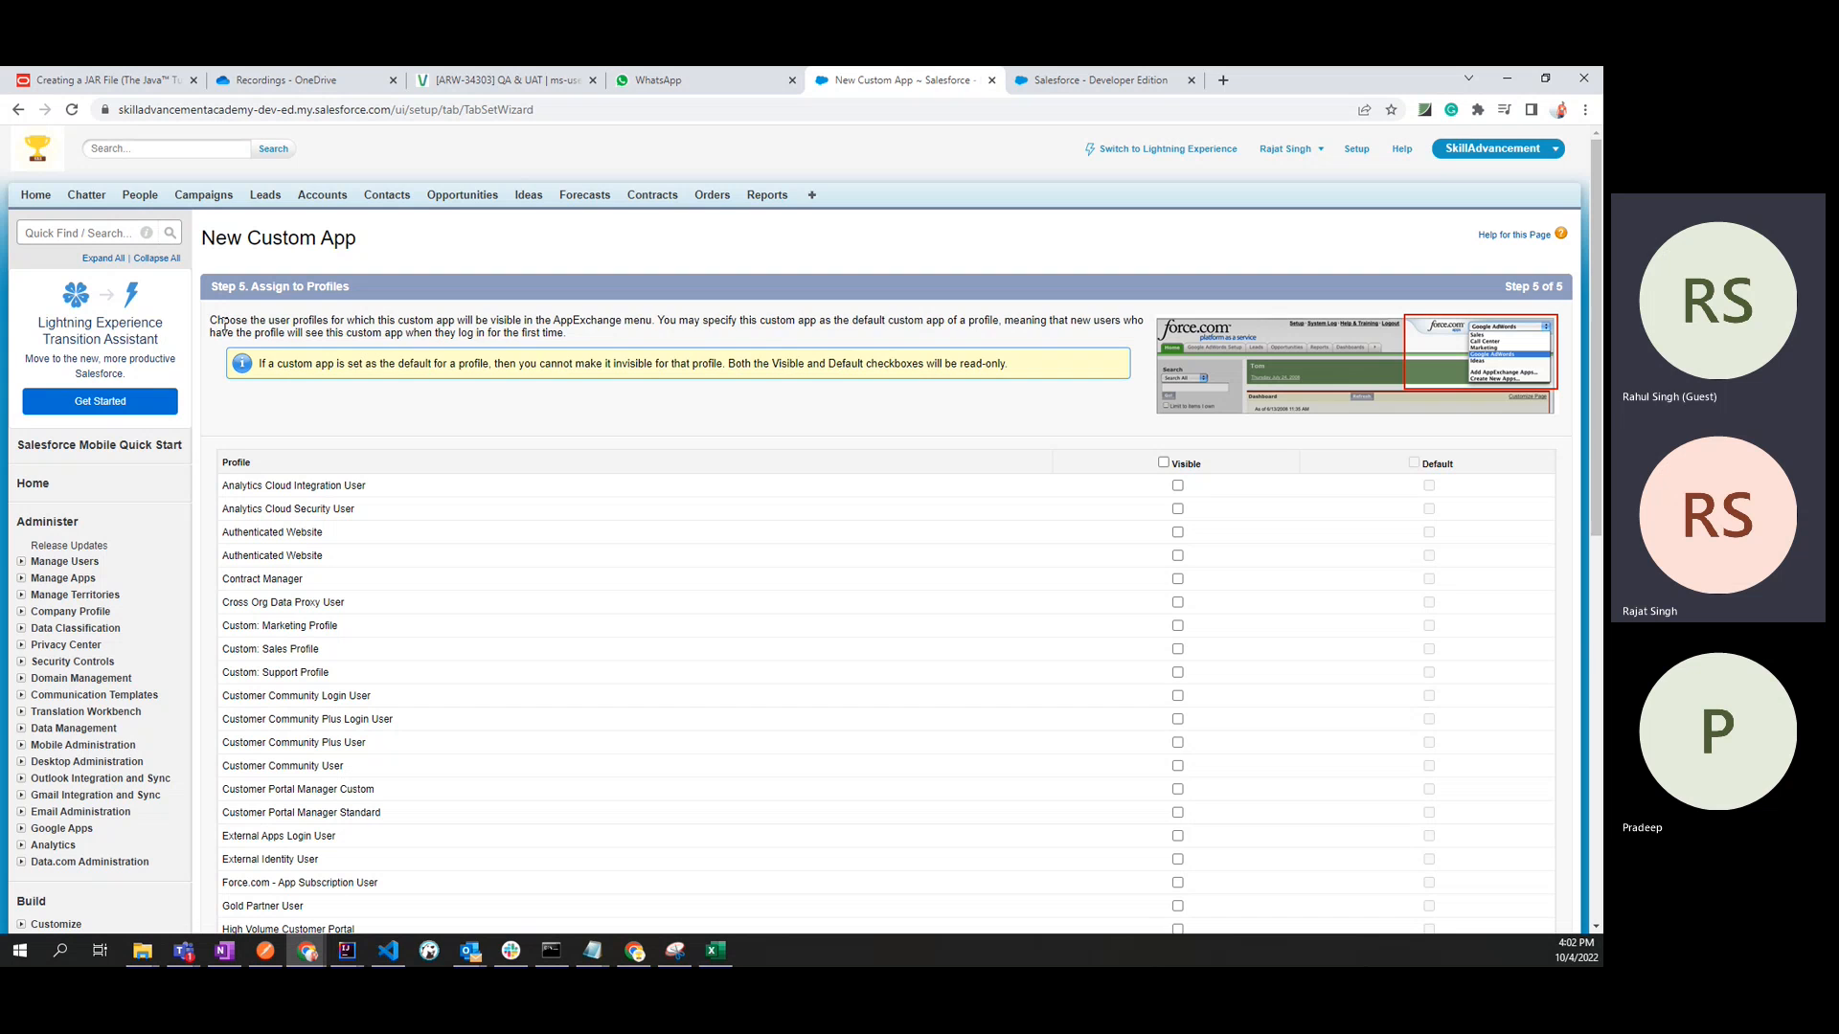
# Read the instructions on making the custom app visible to user profiles and setting it as a profile's default app.
pyautogui.moveTo(211, 319); pyautogui.dragTo(1008, 365)
pyautogui.click(657, 344)
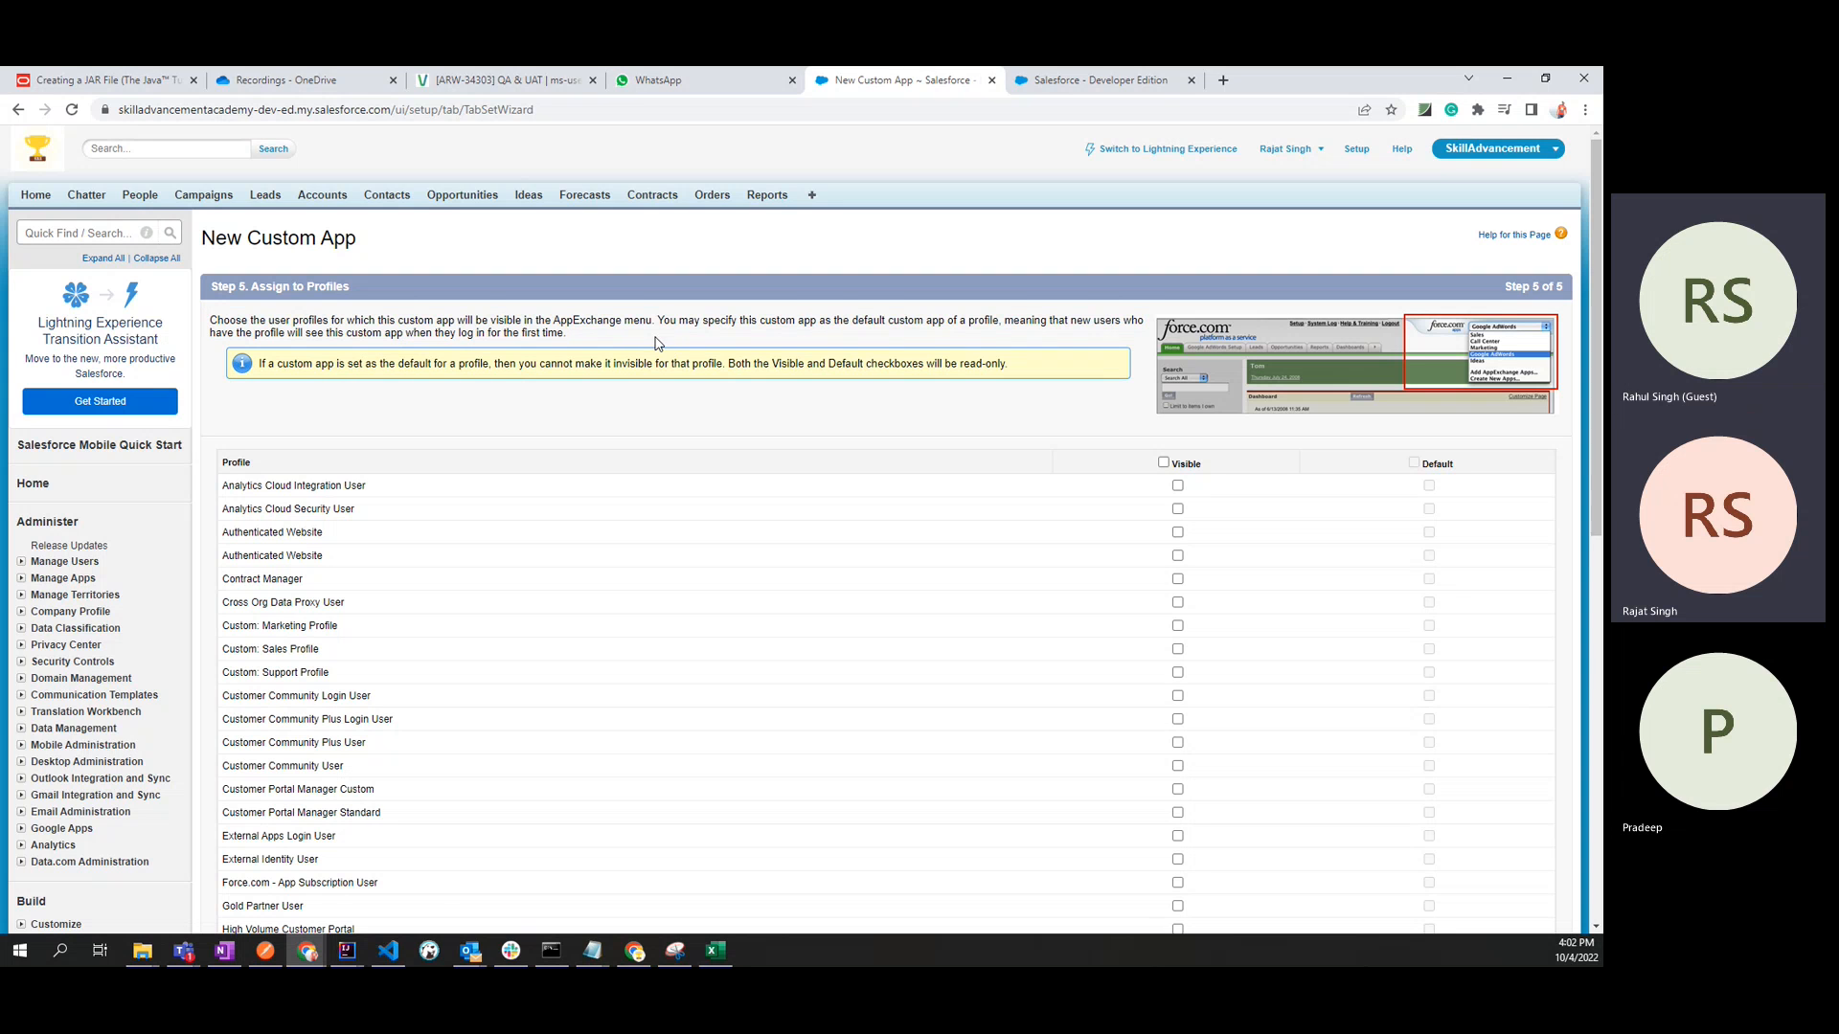
pyautogui.doubleClick(280, 319)
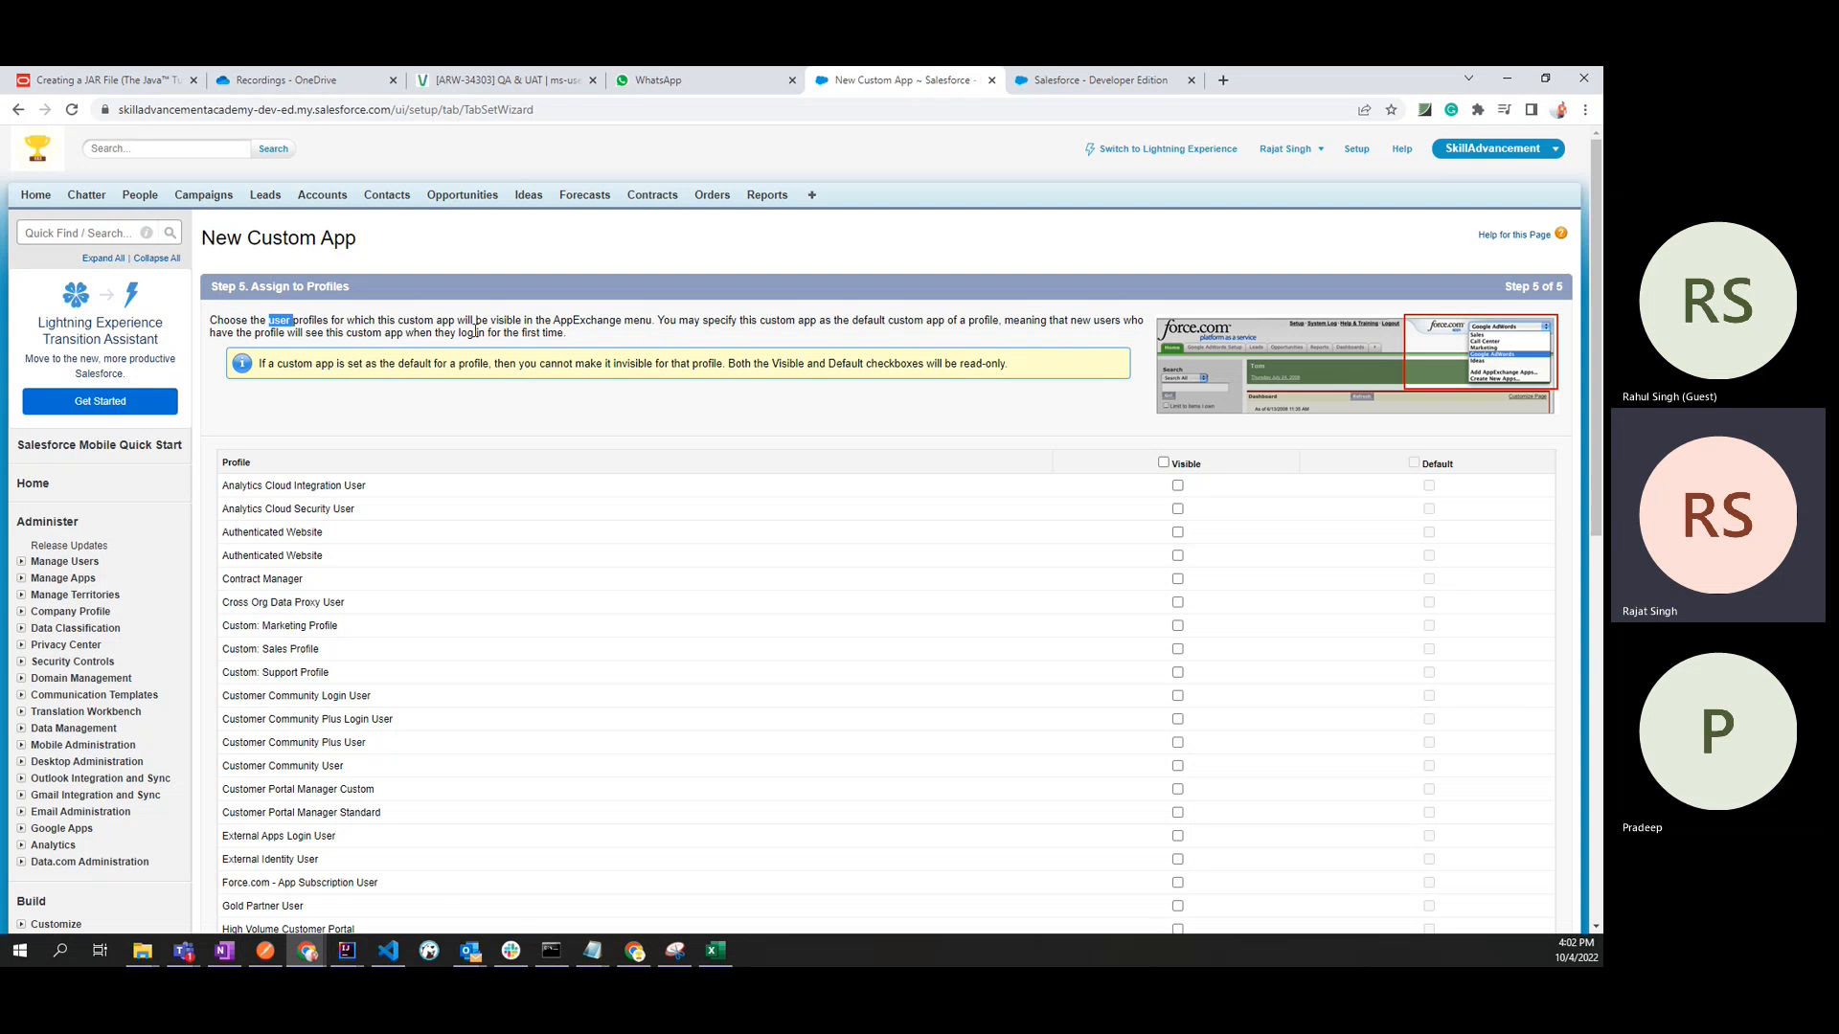
pyautogui.click(545, 317)
pyautogui.doubleClick(586, 319)
pyautogui.click(675, 338)
pyautogui.moveTo(819, 320); pyautogui.dragTo(956, 331)
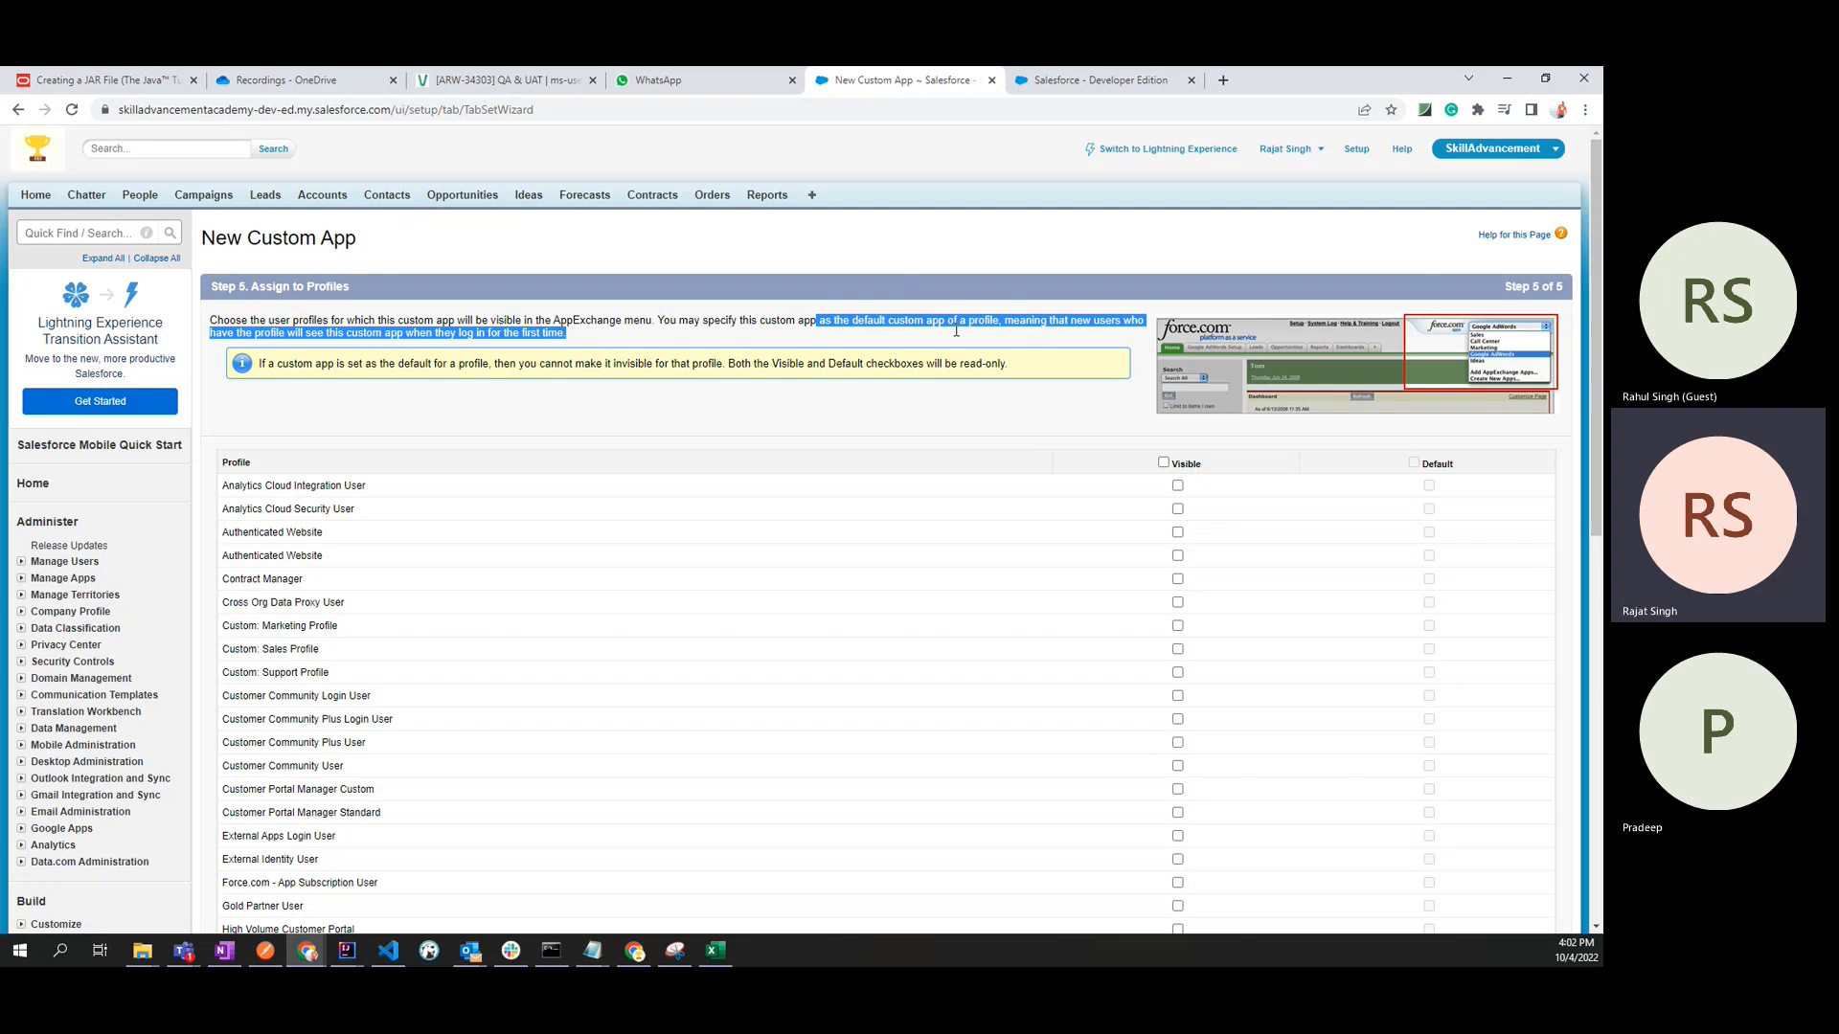
pyautogui.click(962, 337)
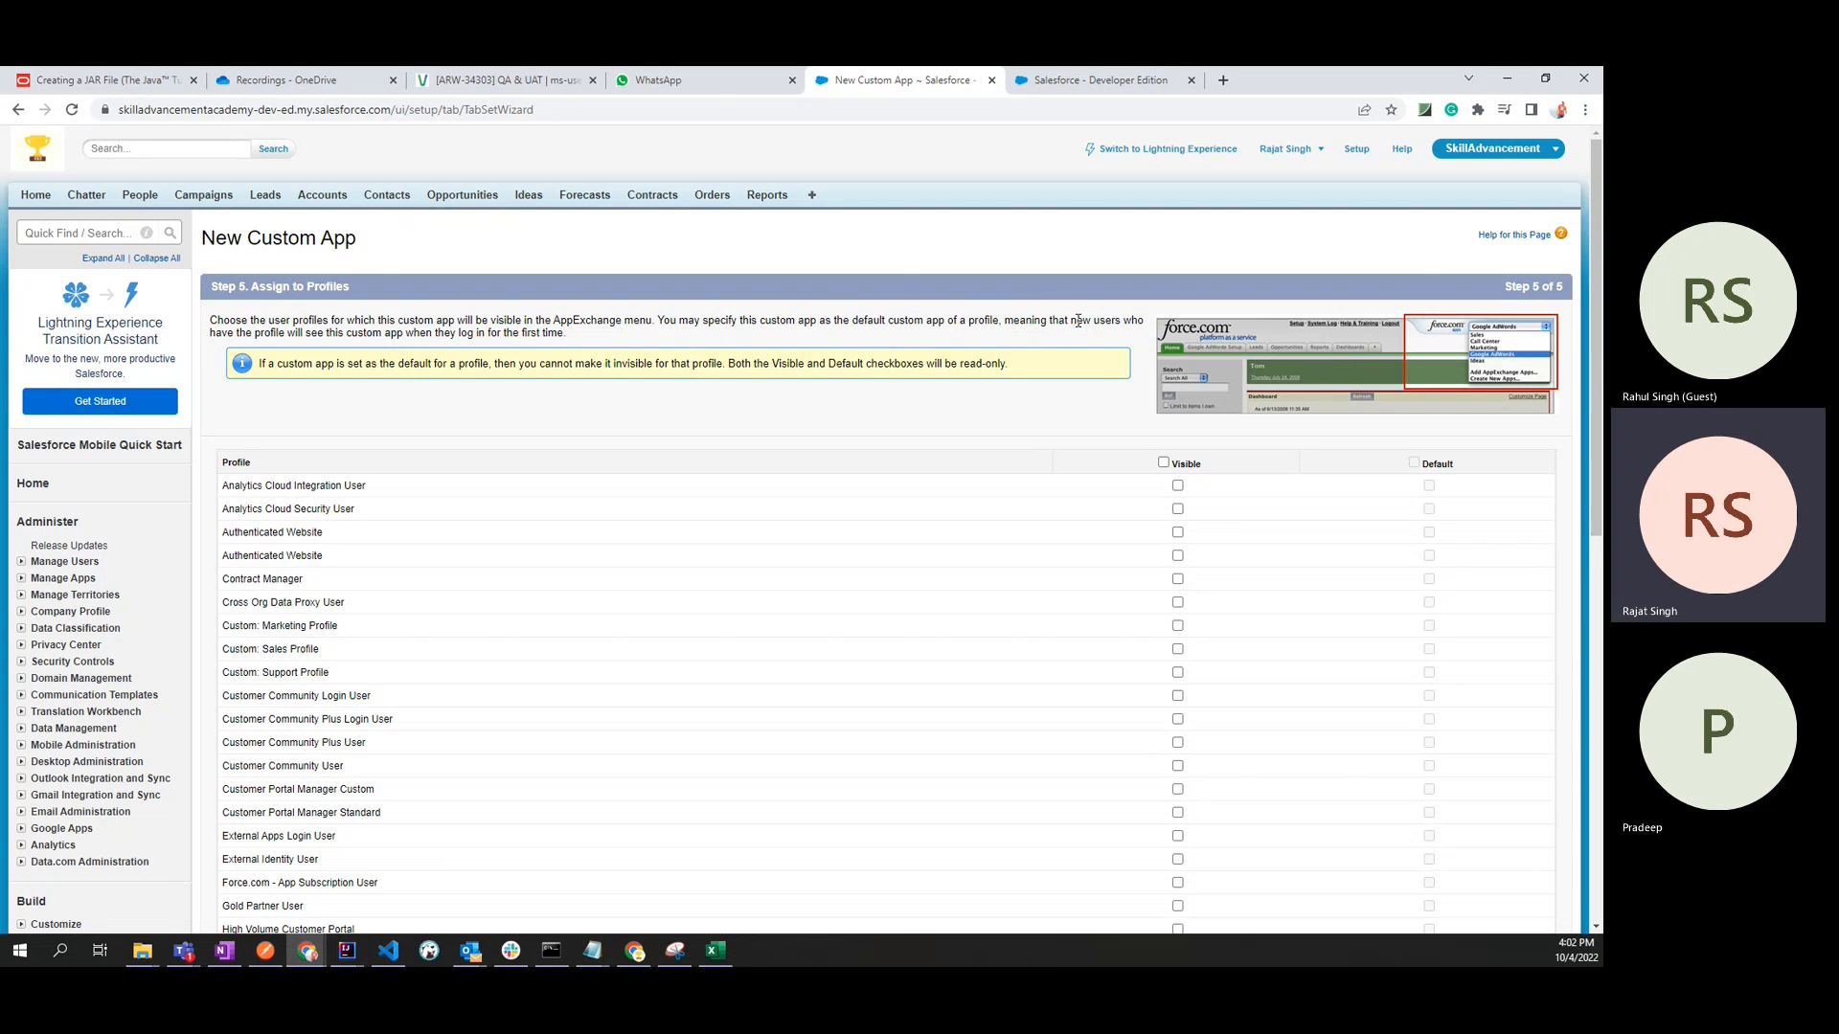
pyautogui.moveTo(1075, 325); pyautogui.dragTo(257, 351)
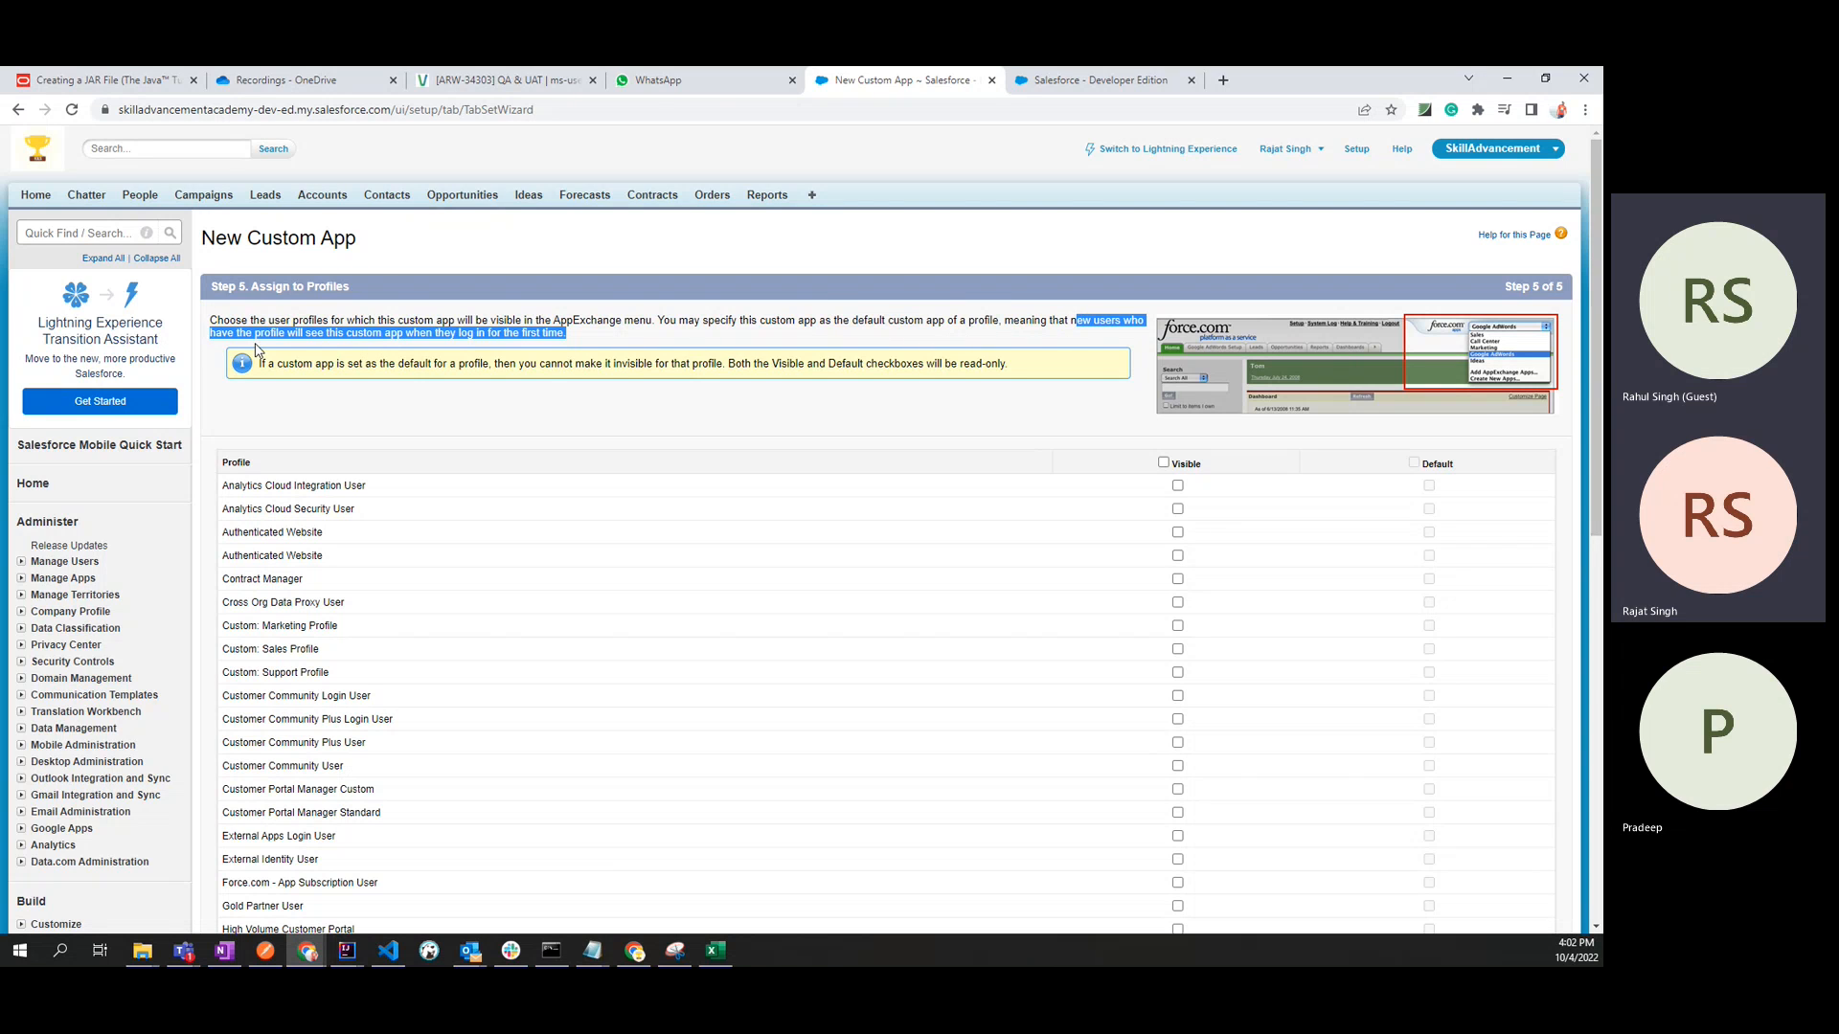
pyautogui.doubleClick(260, 335)
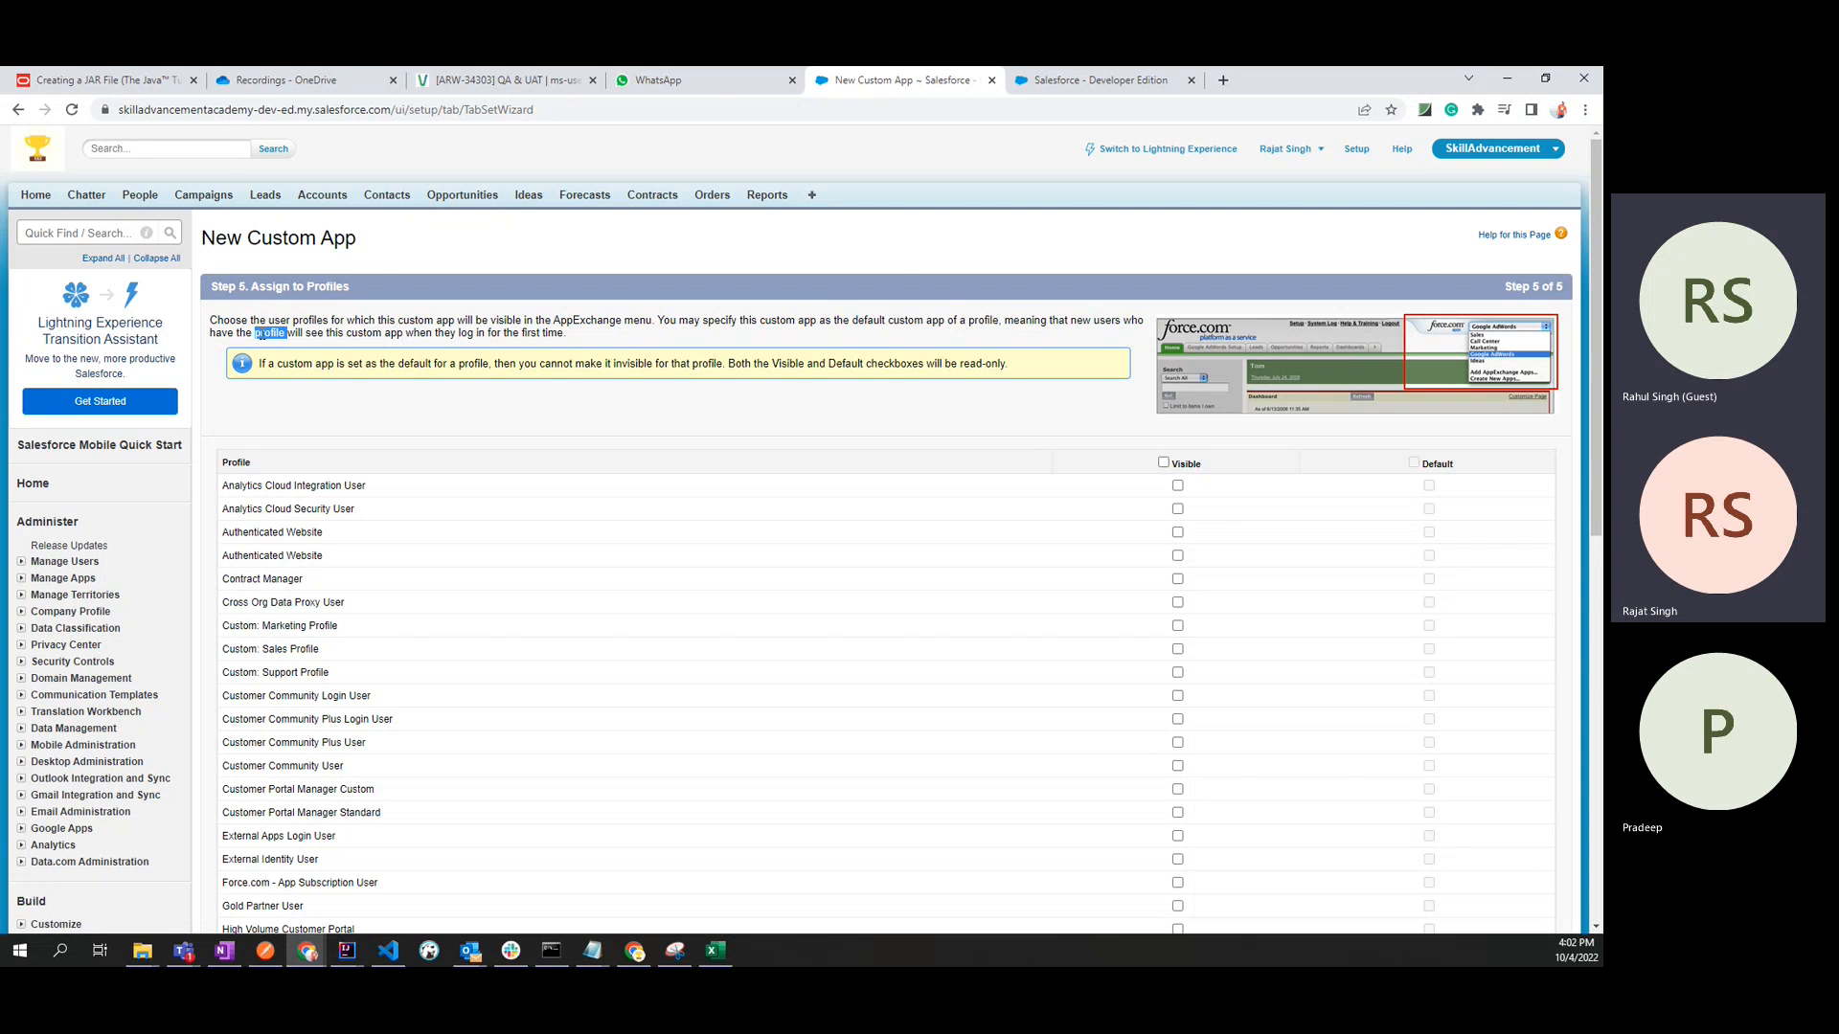
pyautogui.doubleClick(378, 333)
pyautogui.doubleClick(421, 333)
pyautogui.click(590, 336)
pyautogui.moveTo(214, 324); pyautogui.dragTo(600, 337)
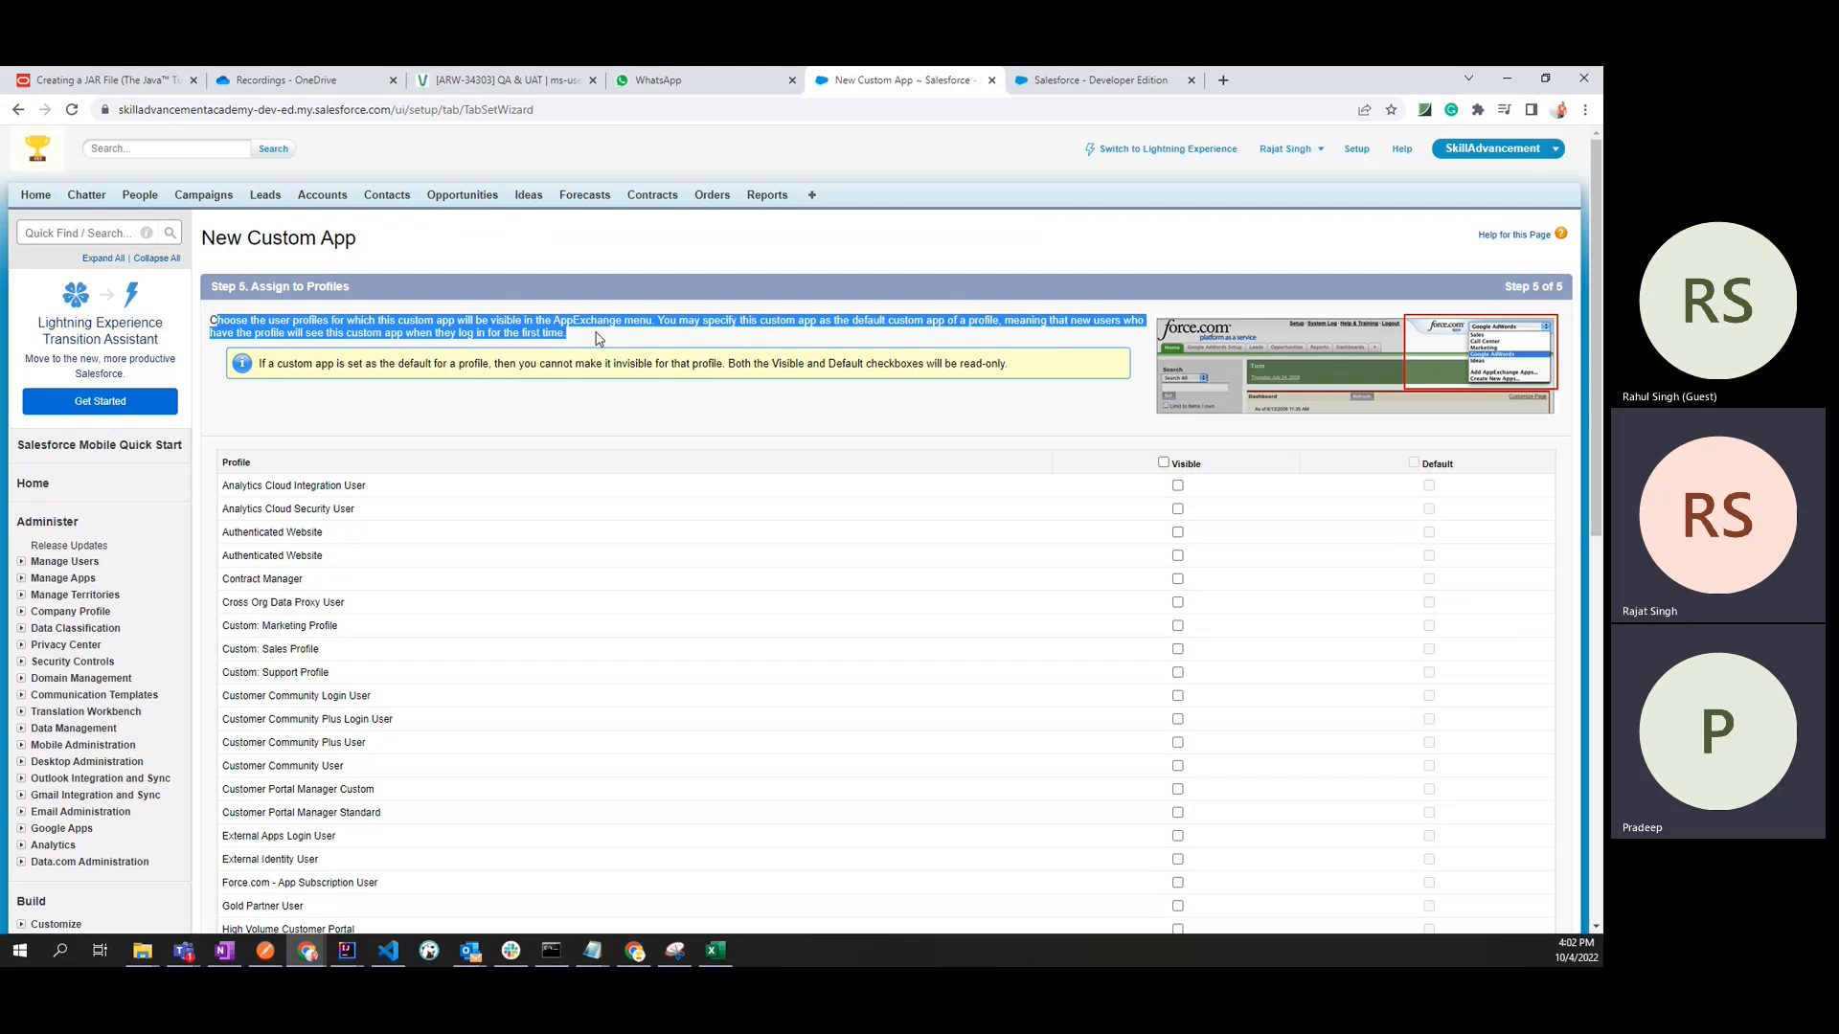
pyautogui.click(596, 338)
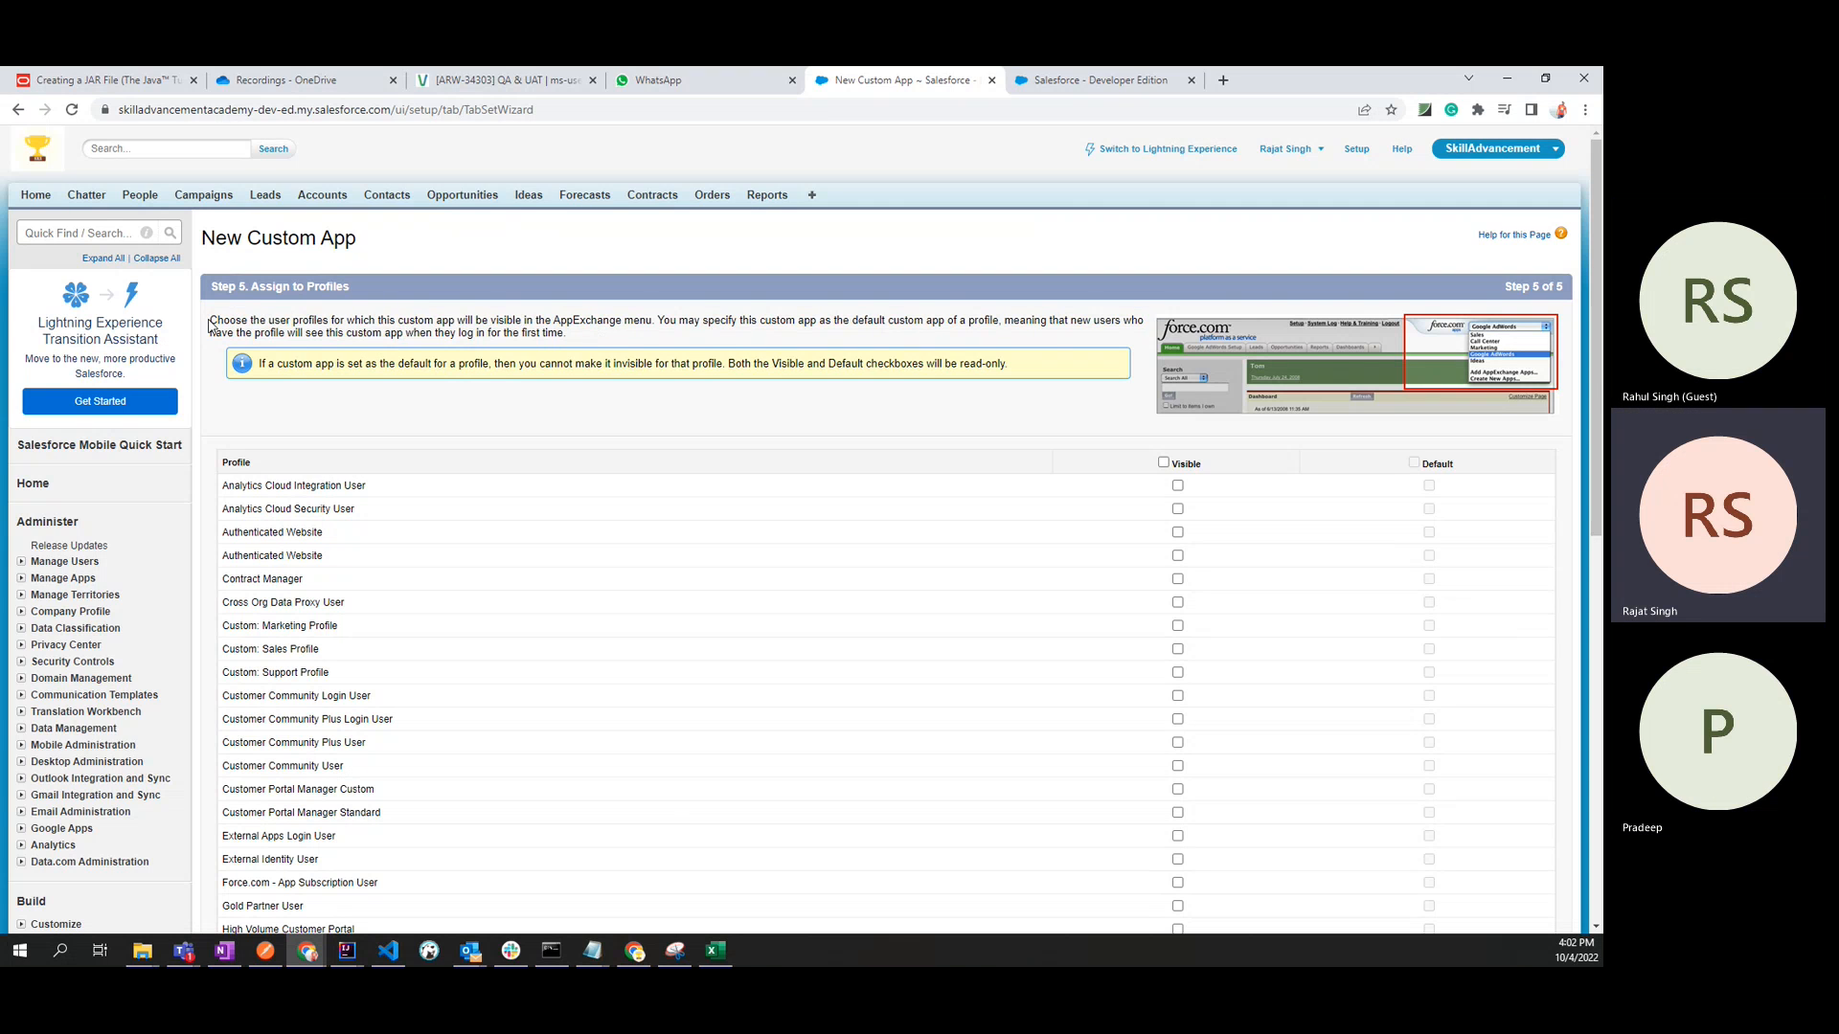
pyautogui.moveTo(212, 322); pyautogui.dragTo(647, 342)
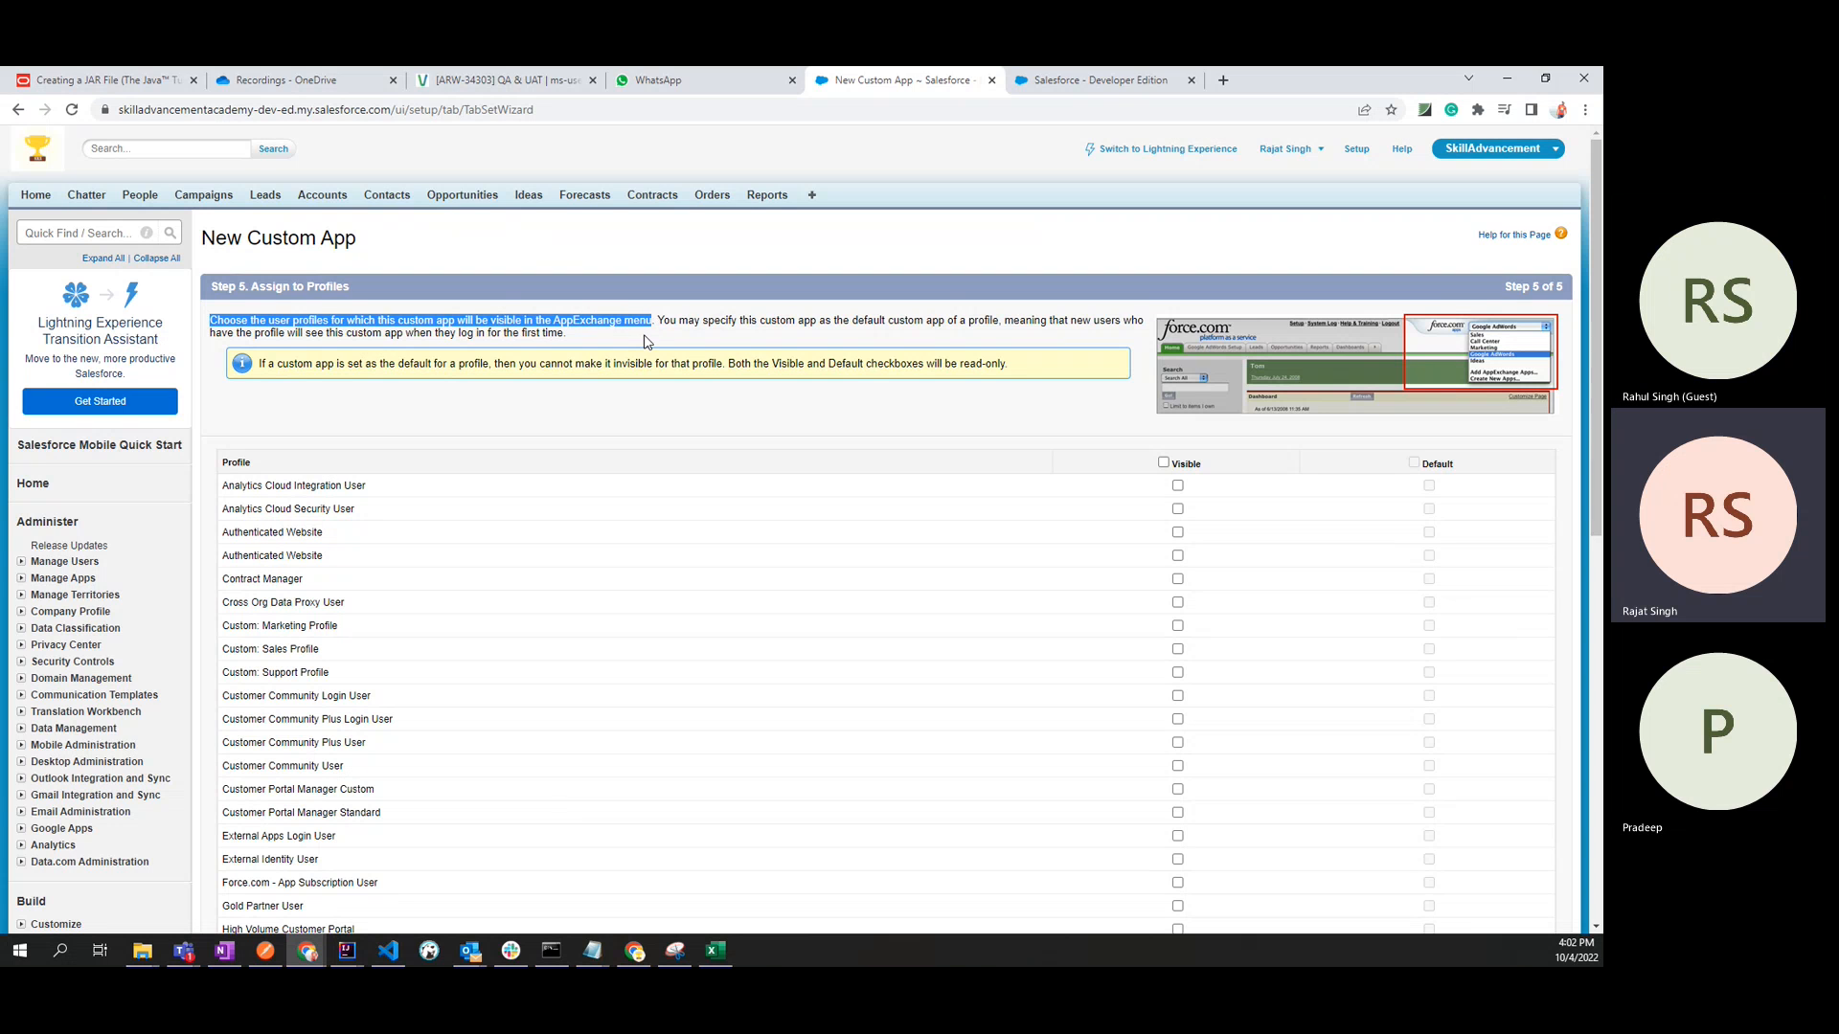
# Make the custom app visible for all user profiles.
pyautogui.click(1165, 463)
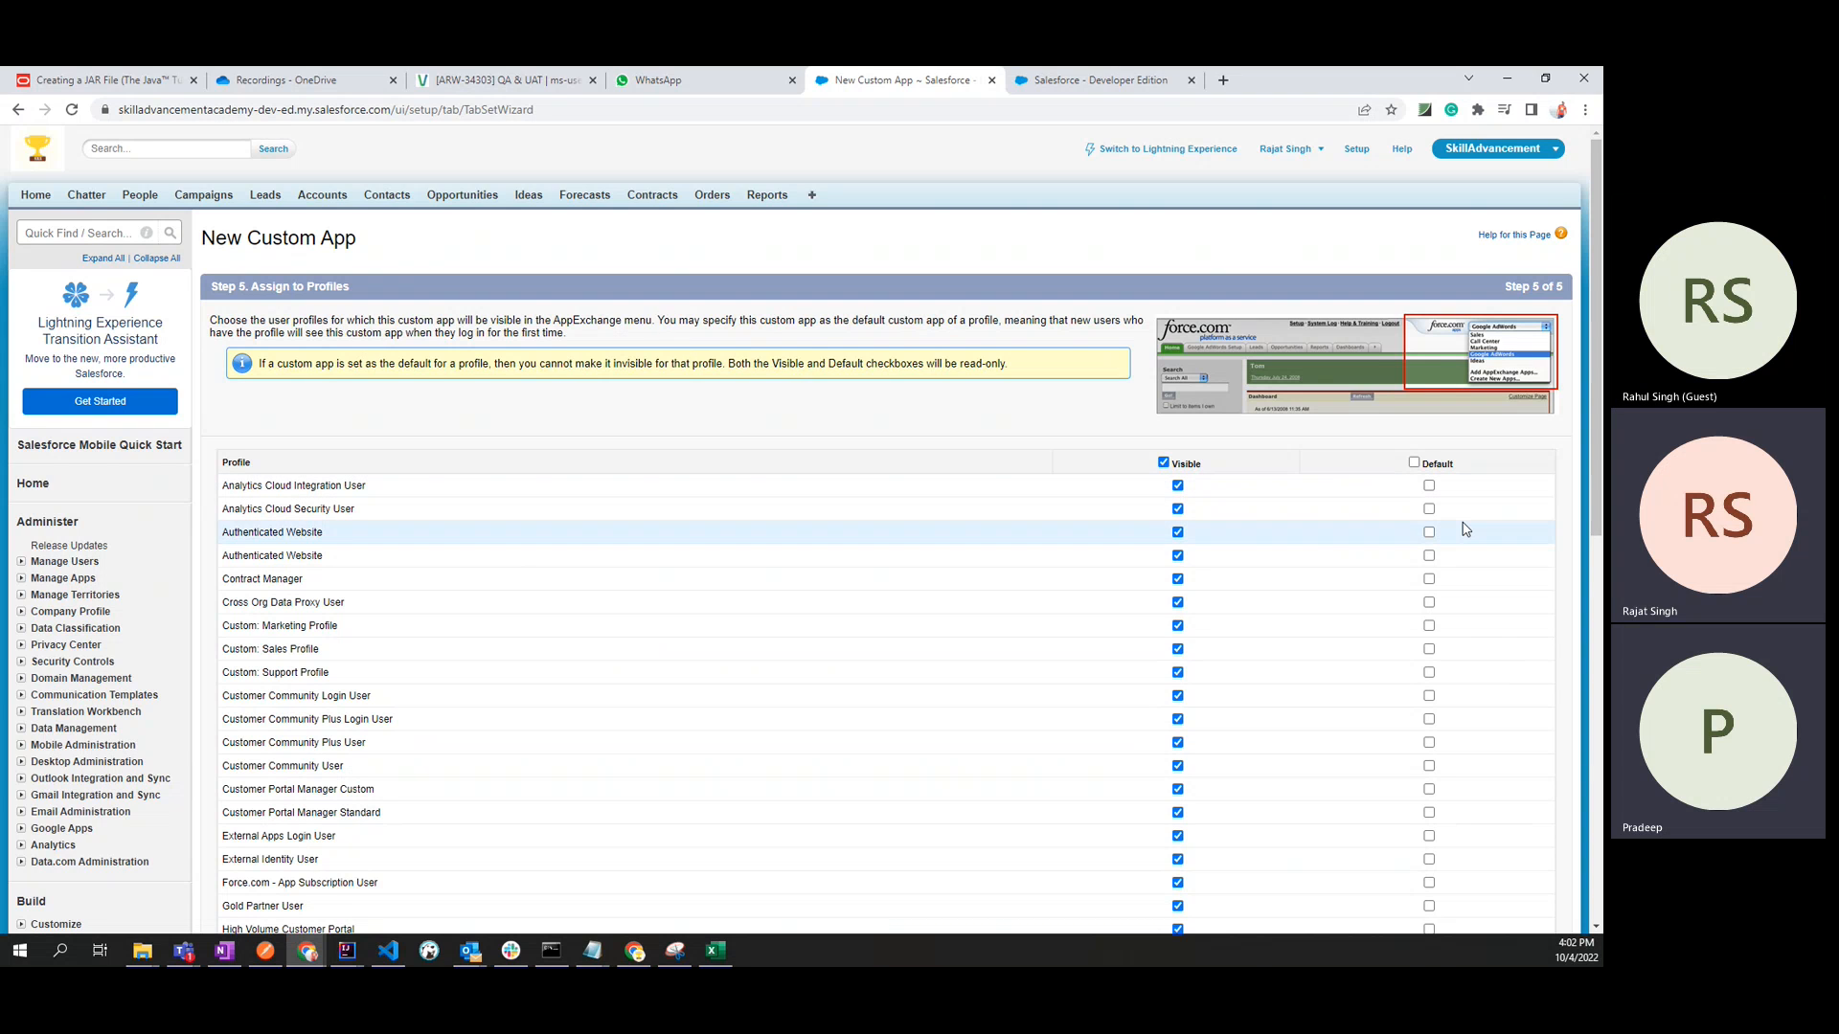
pyautogui.scroll(-5, 572, 706)
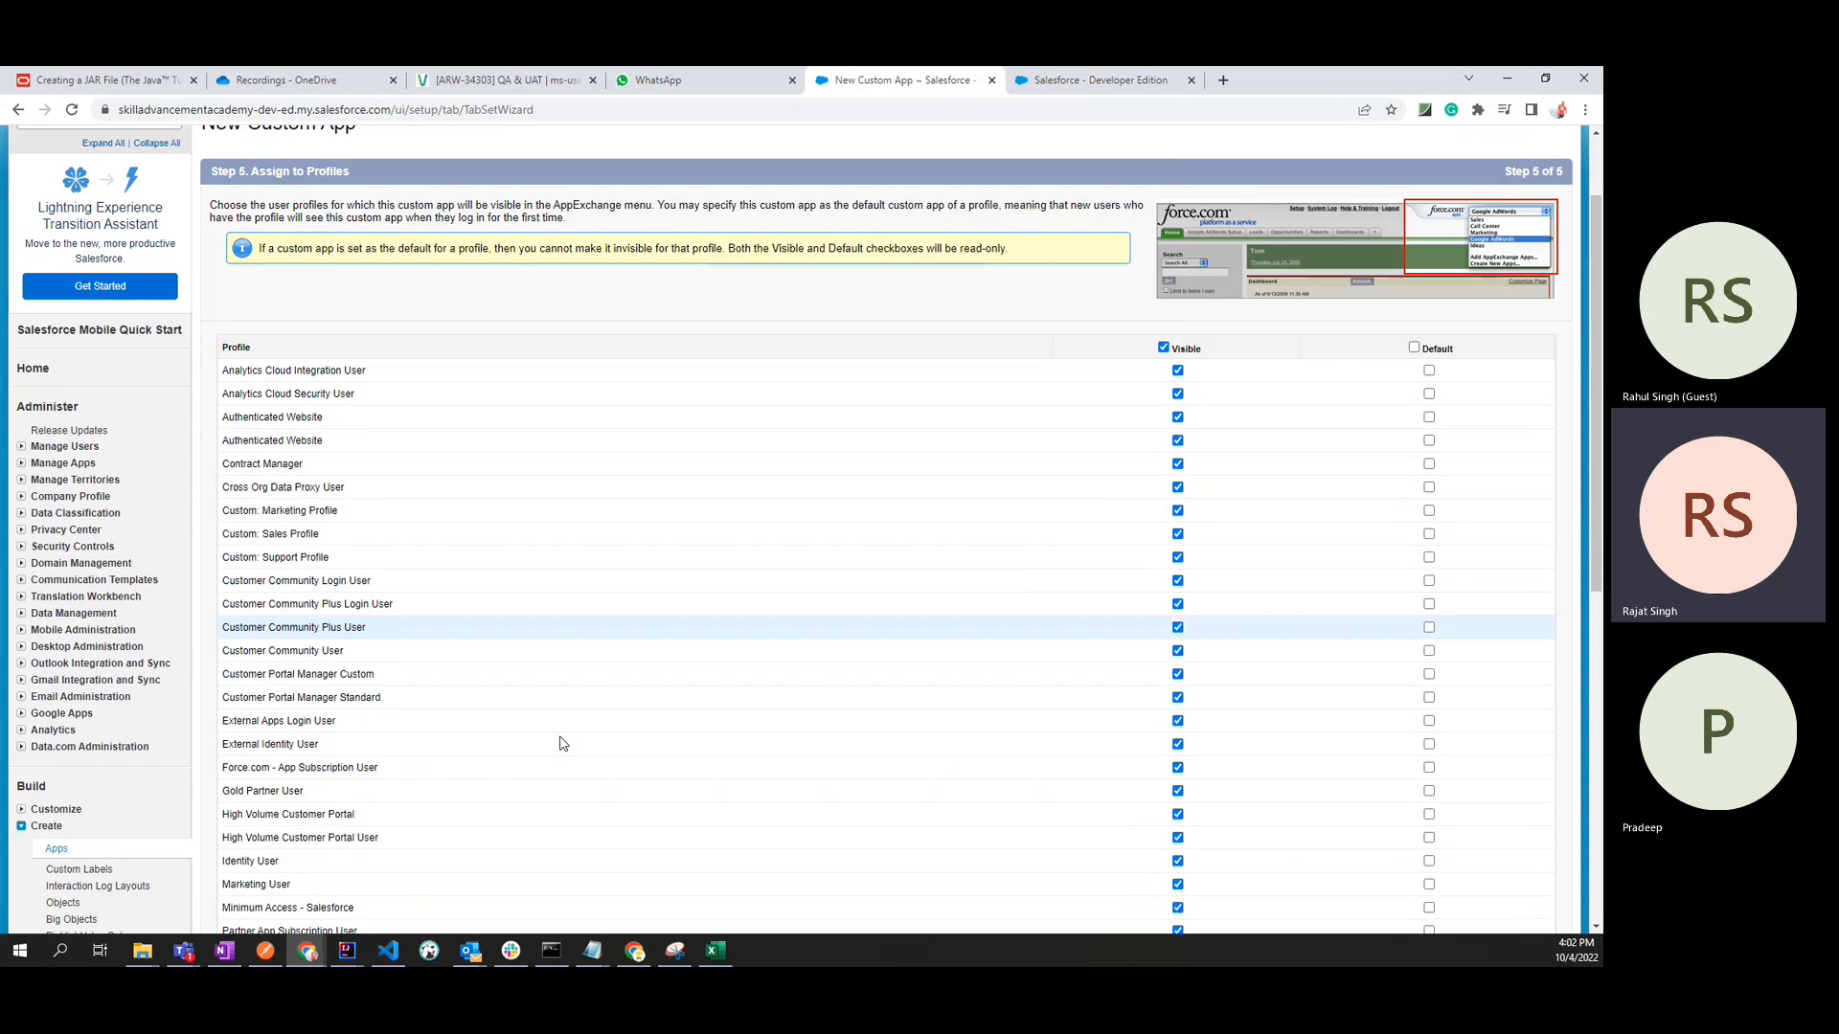
pyautogui.scroll(2, 562, 744)
pyautogui.scroll(3, 562, 744)
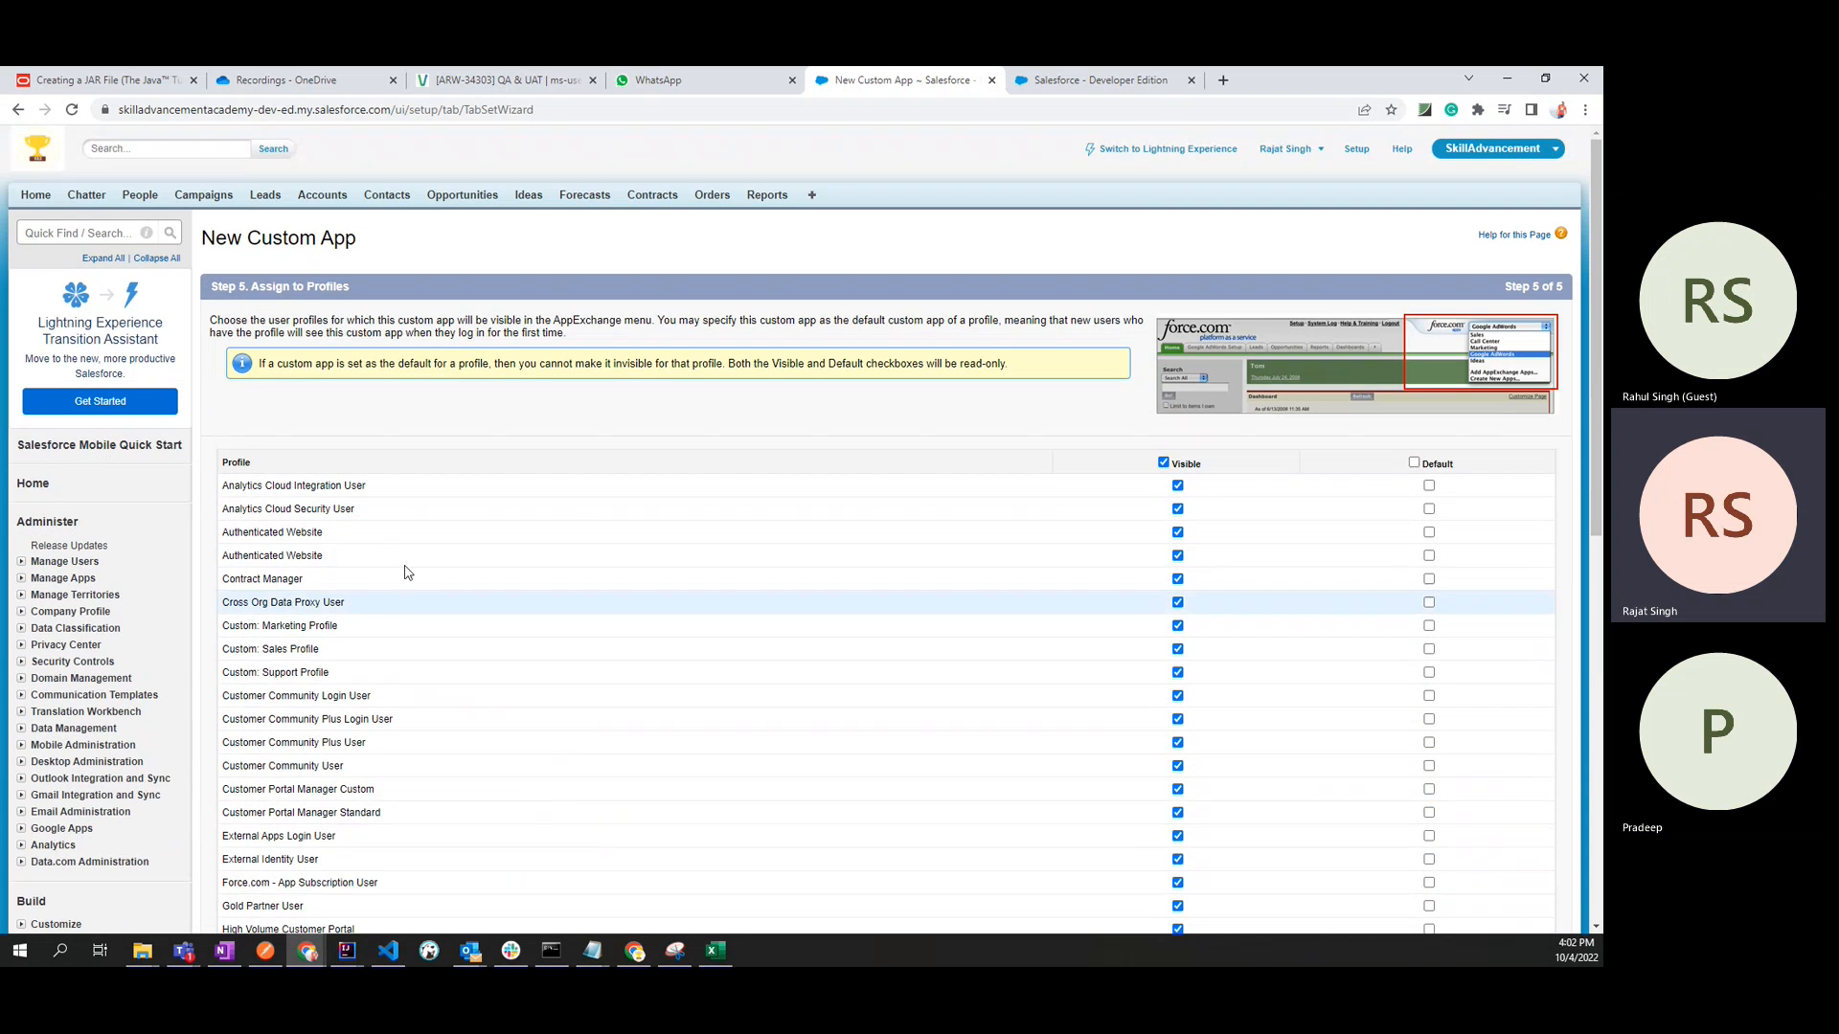
# Set the custom app as the default app for the Standard User and System Administrator profiles.
pyautogui.scroll(-7, 307, 575)
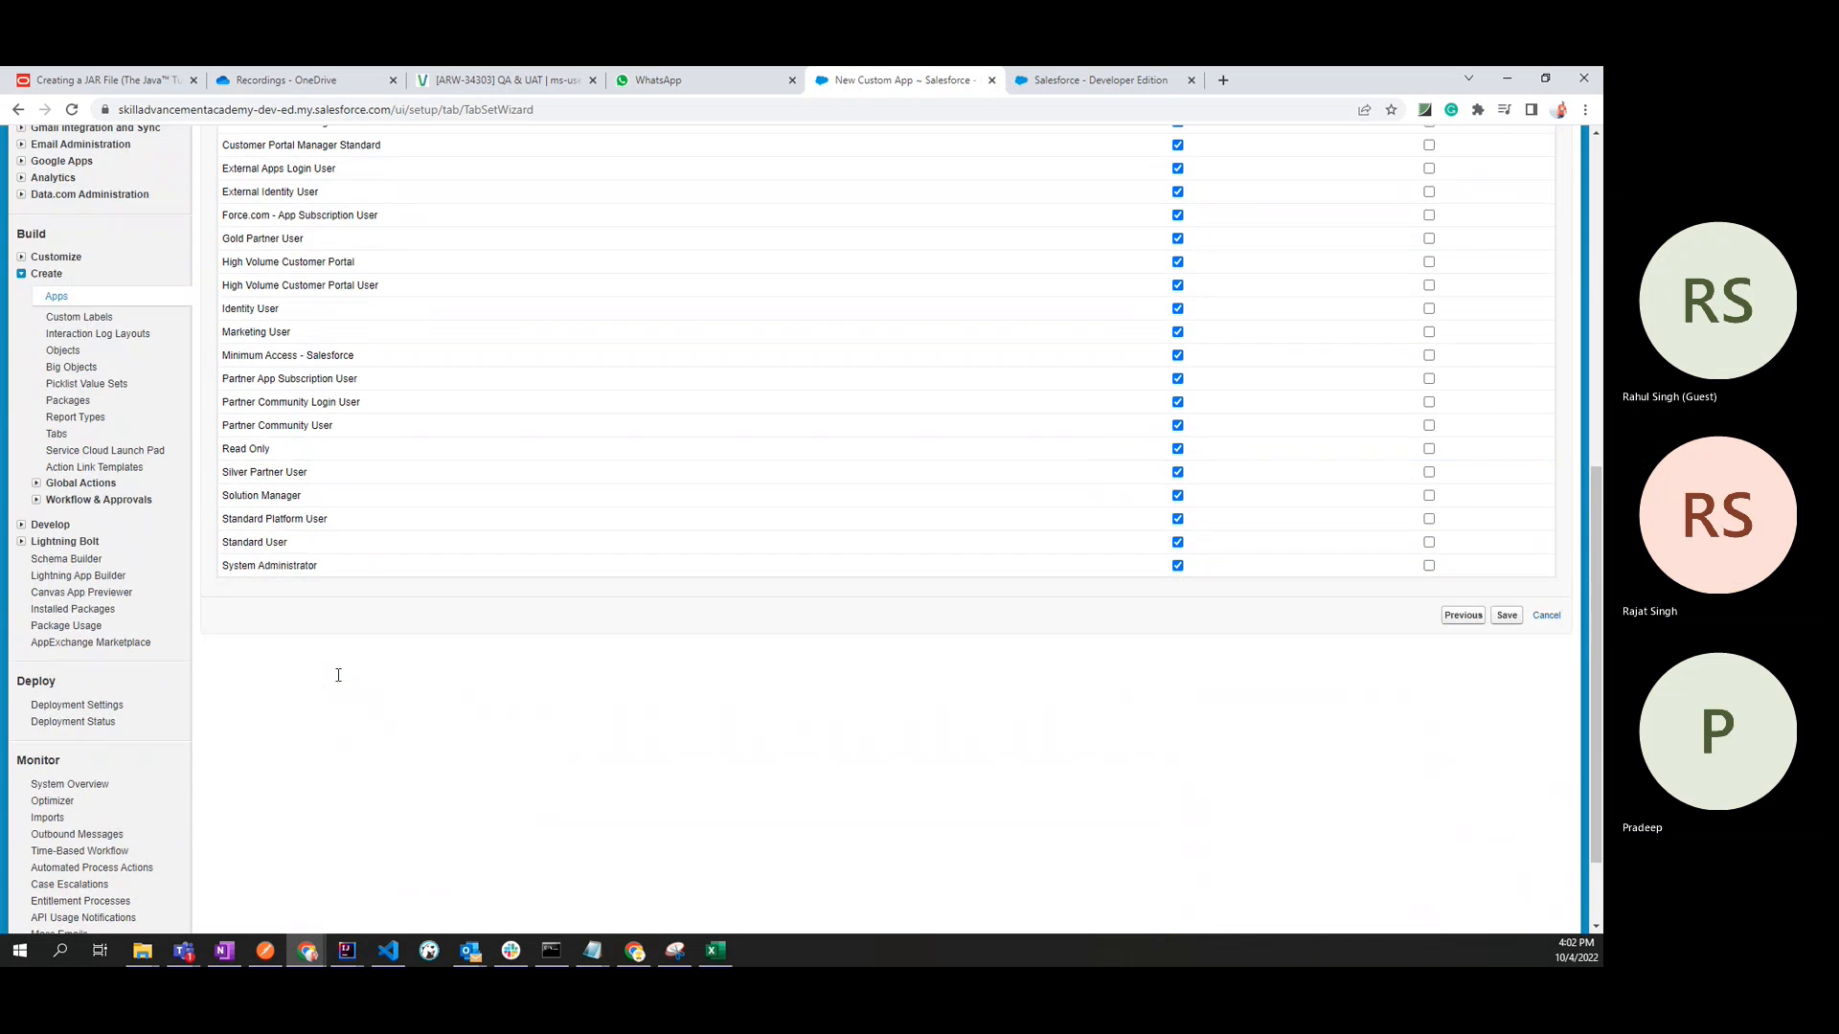
pyautogui.moveTo(319, 566); pyautogui.dragTo(224, 566)
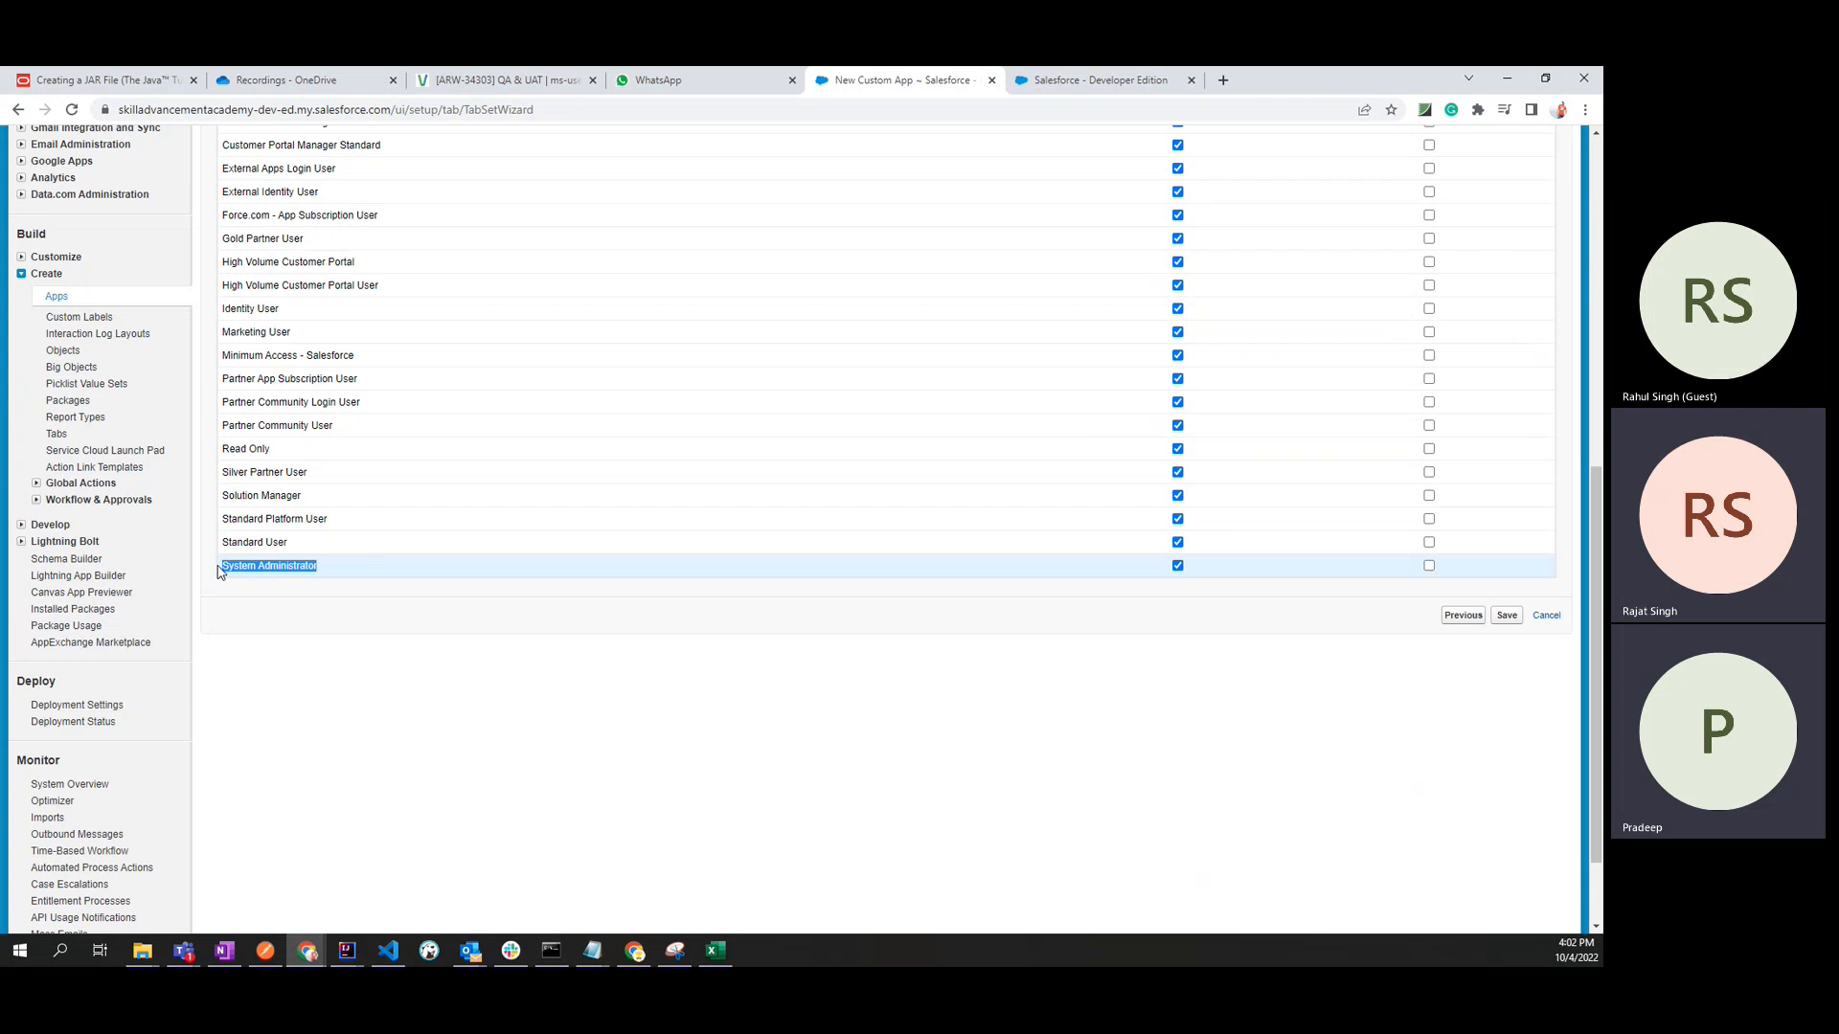
pyautogui.click(1429, 542)
pyautogui.click(1429, 565)
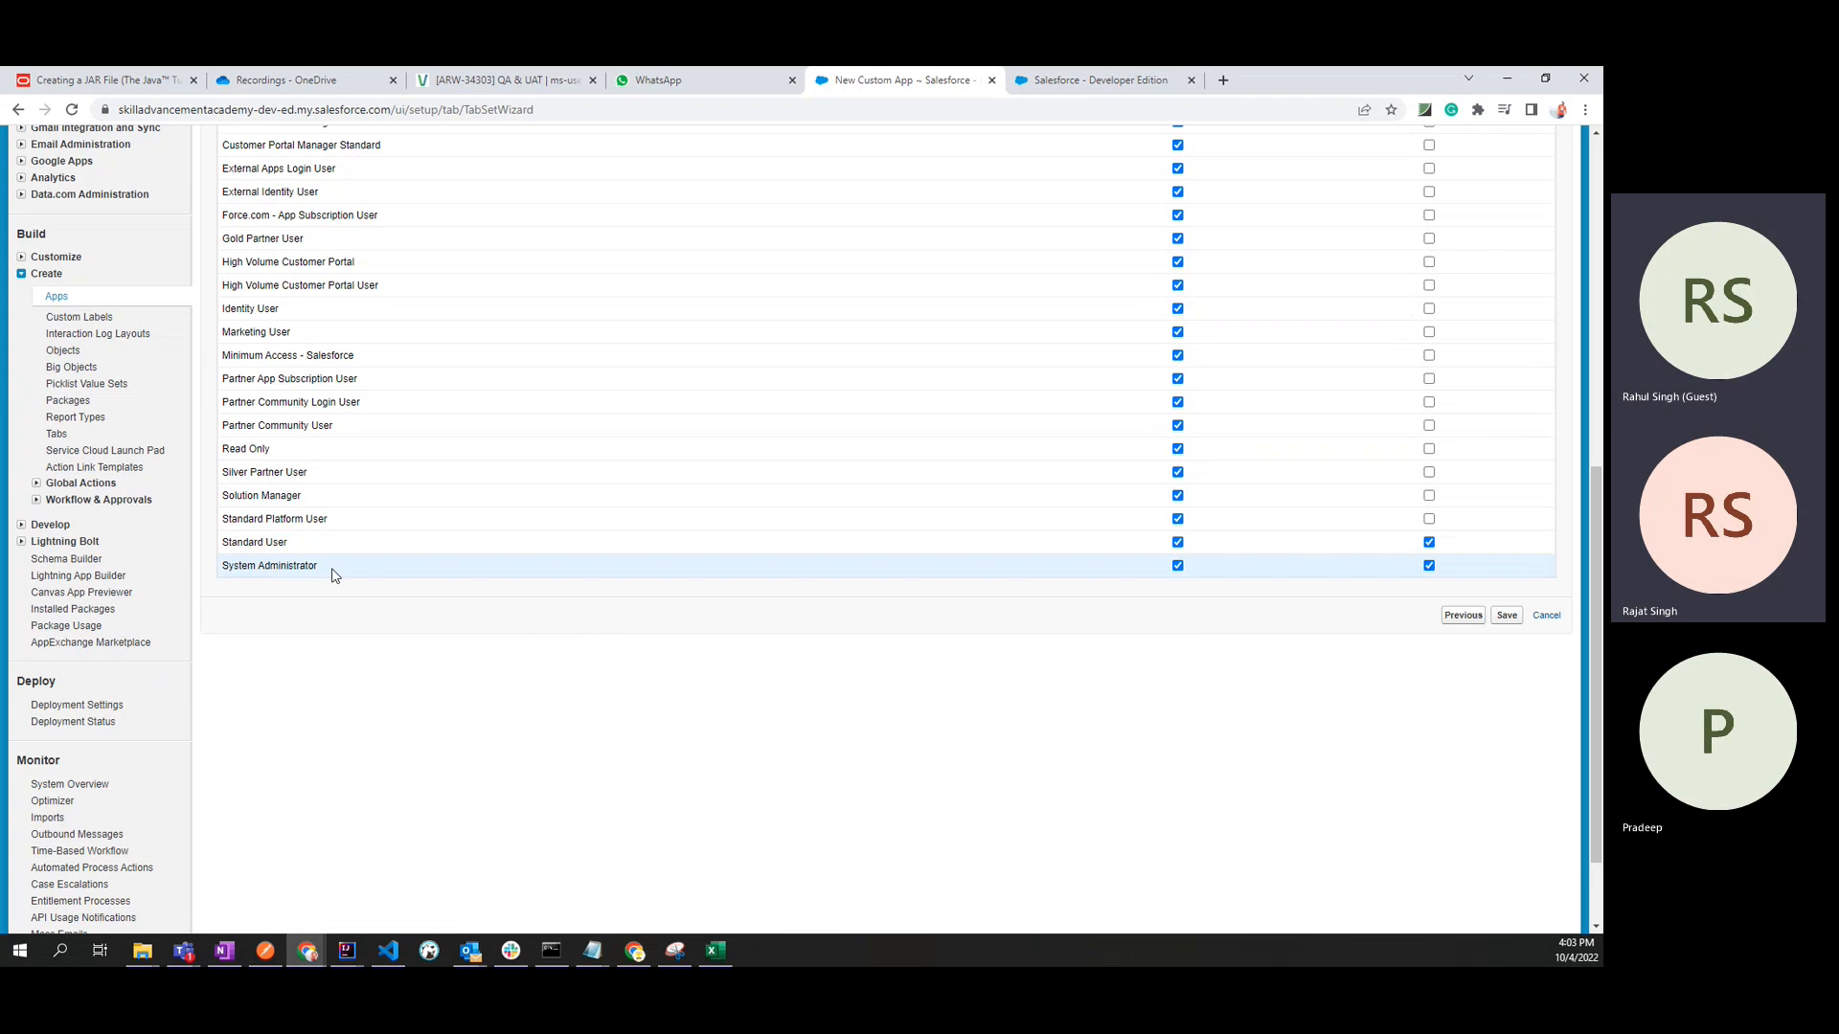
pyautogui.moveTo(321, 567); pyautogui.dragTo(230, 548)
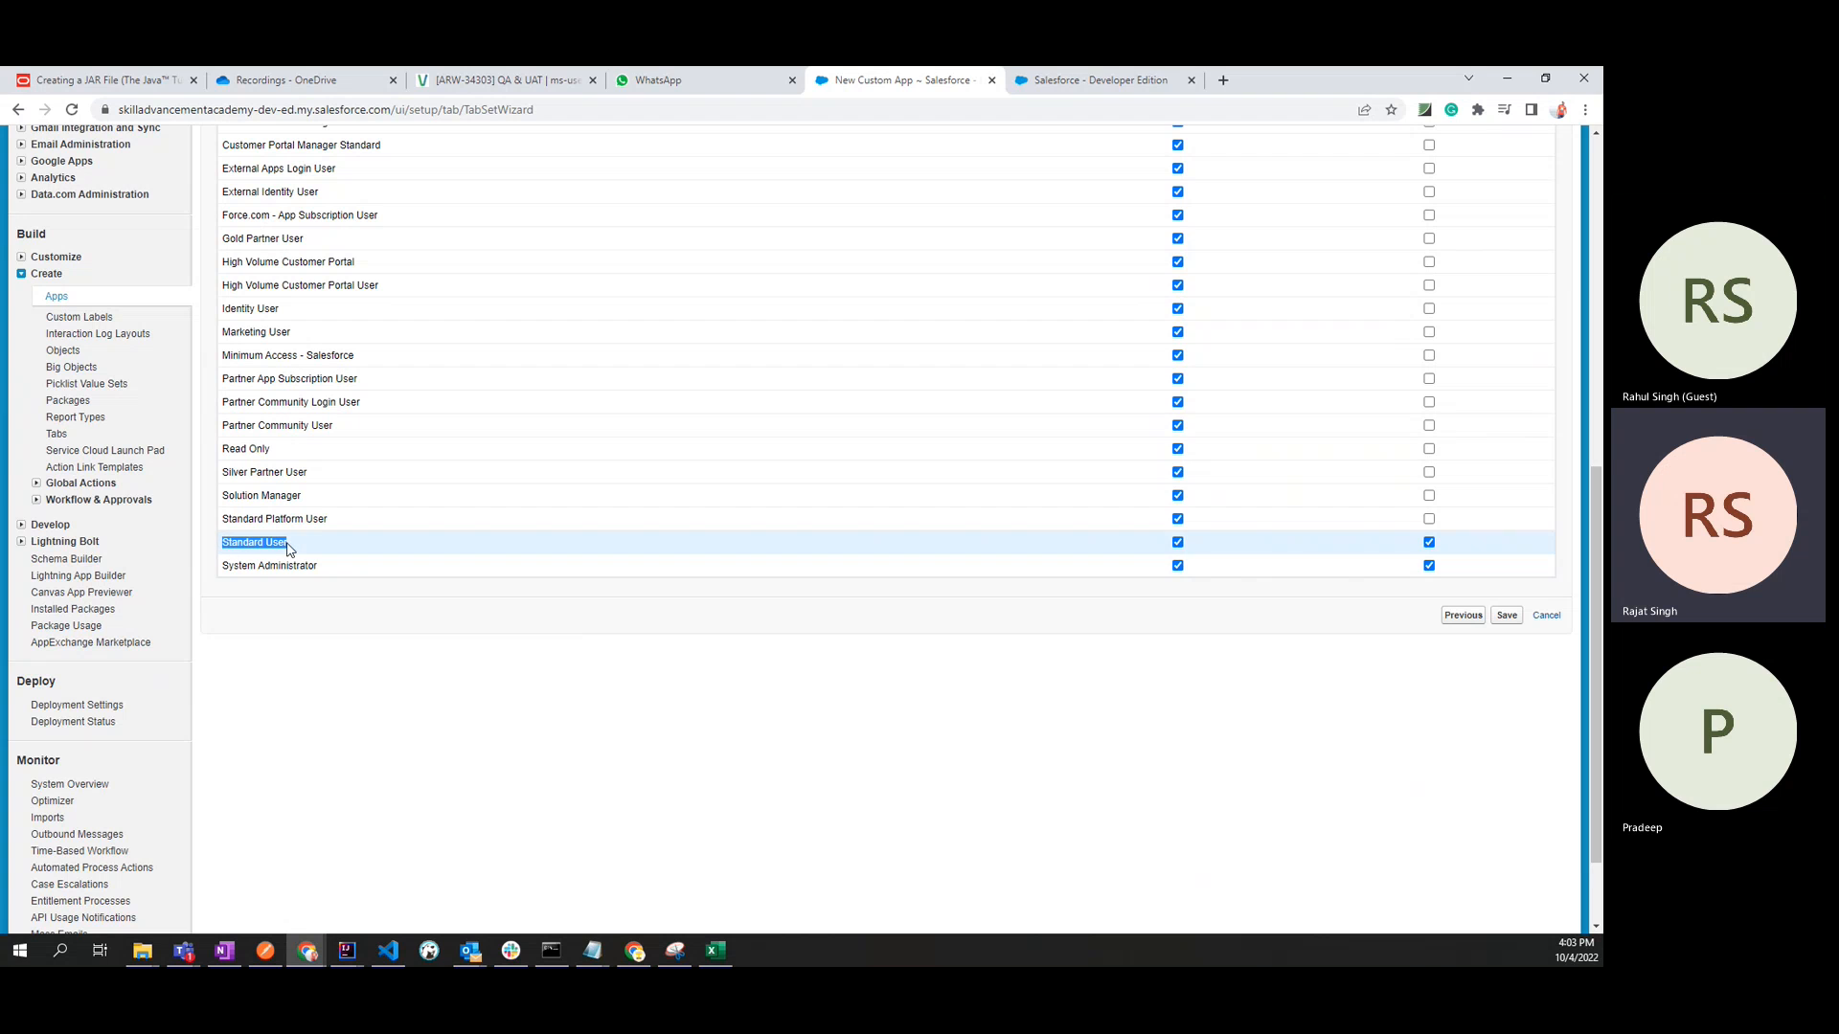
pyautogui.click(752, 698)
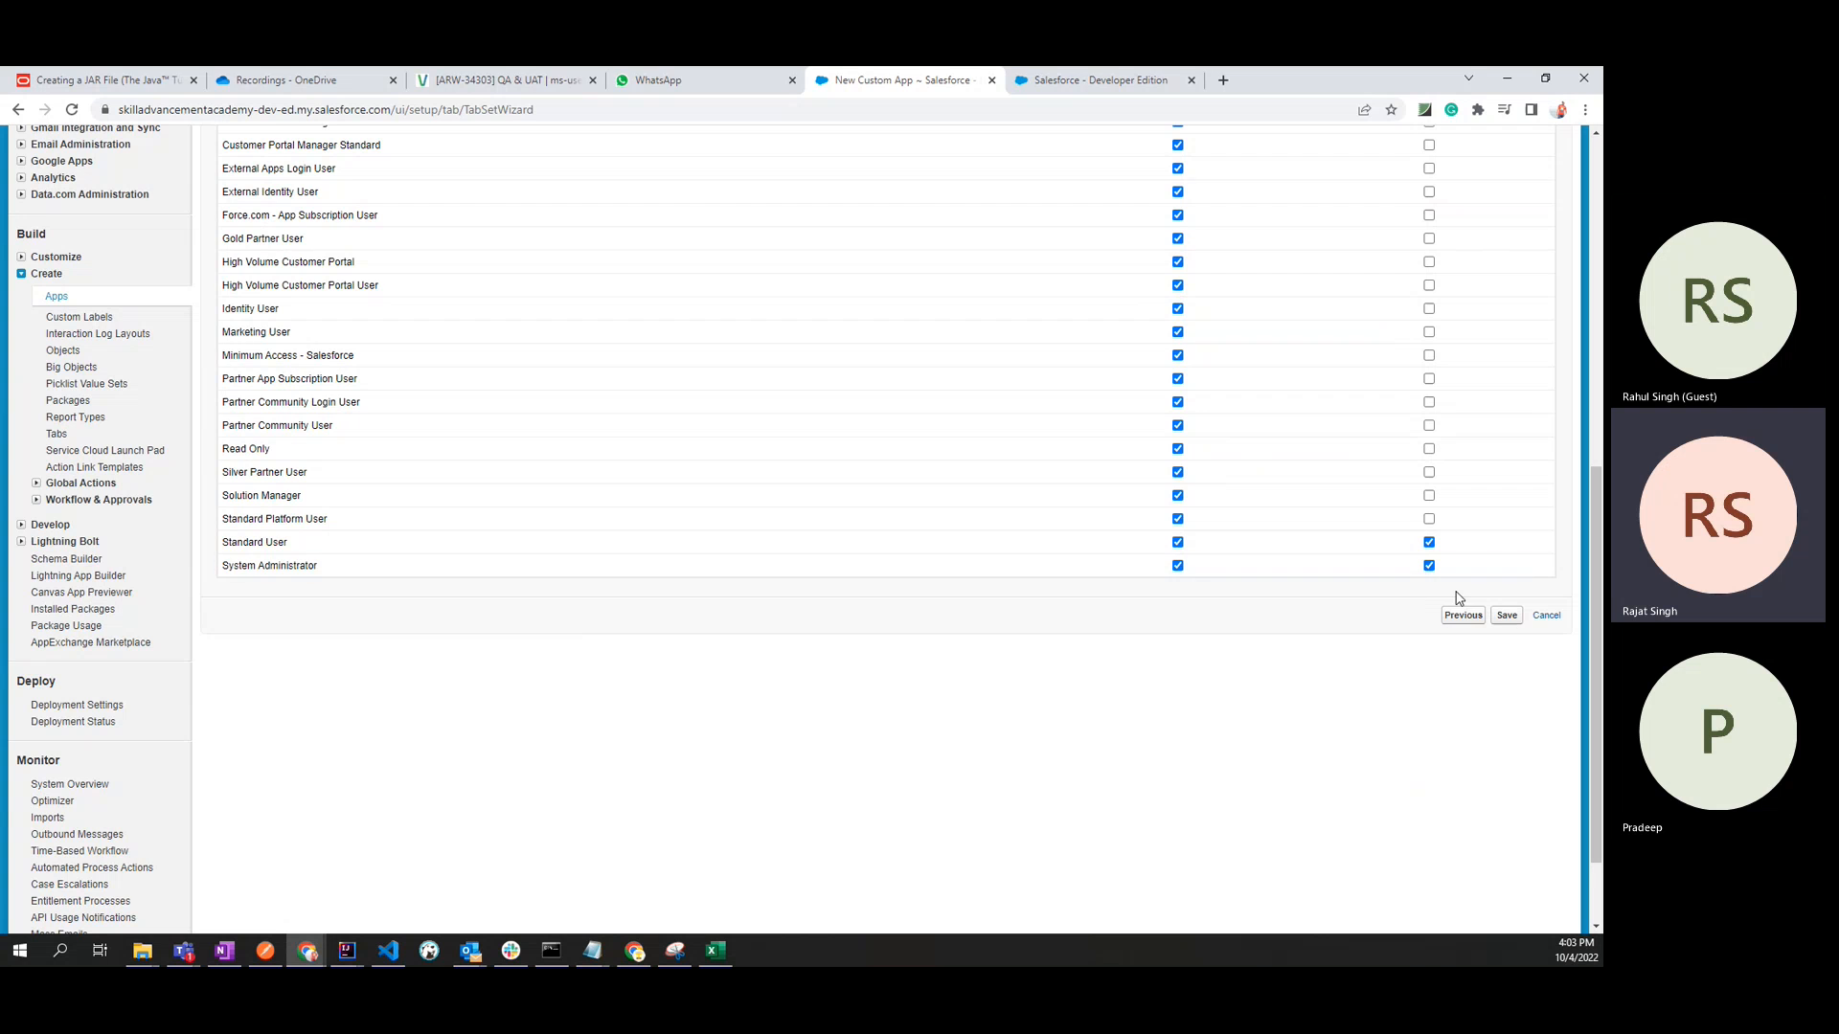
# Check the list of available apps and the profile assignments, and save the new custom app.
pyautogui.scroll(7, 924, 588)
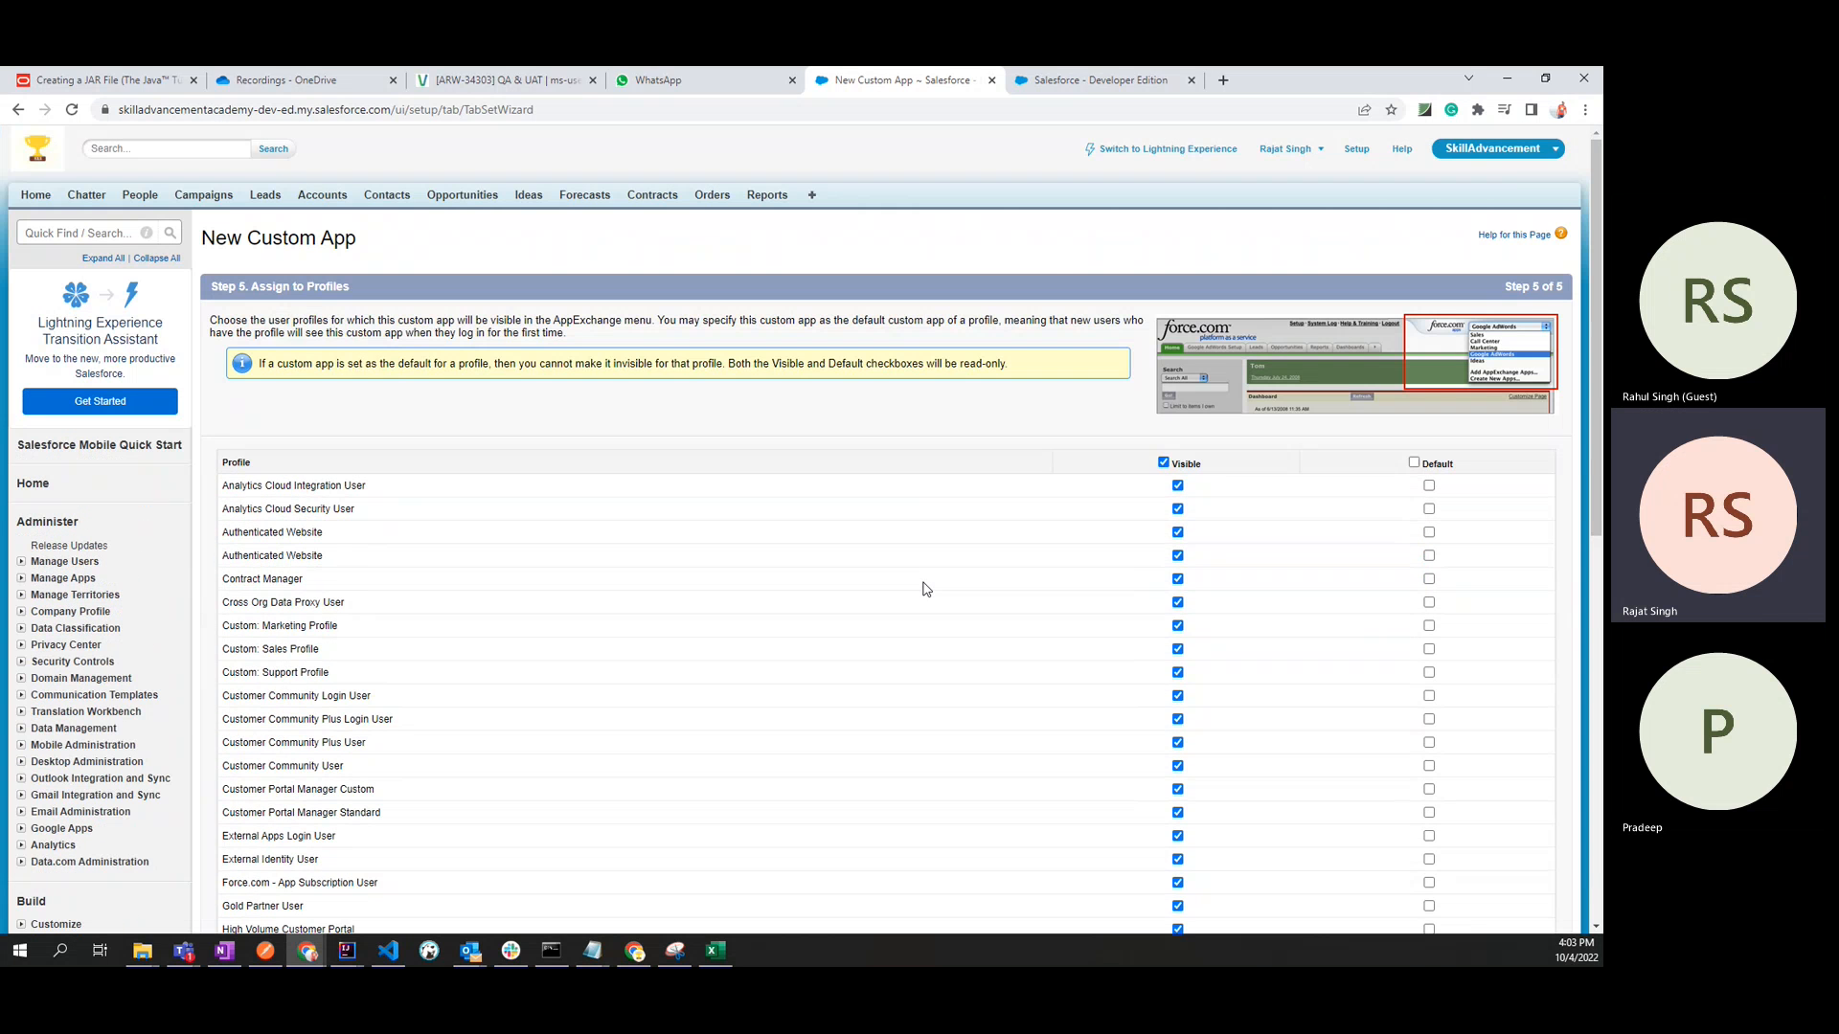
pyautogui.click(1467, 150)
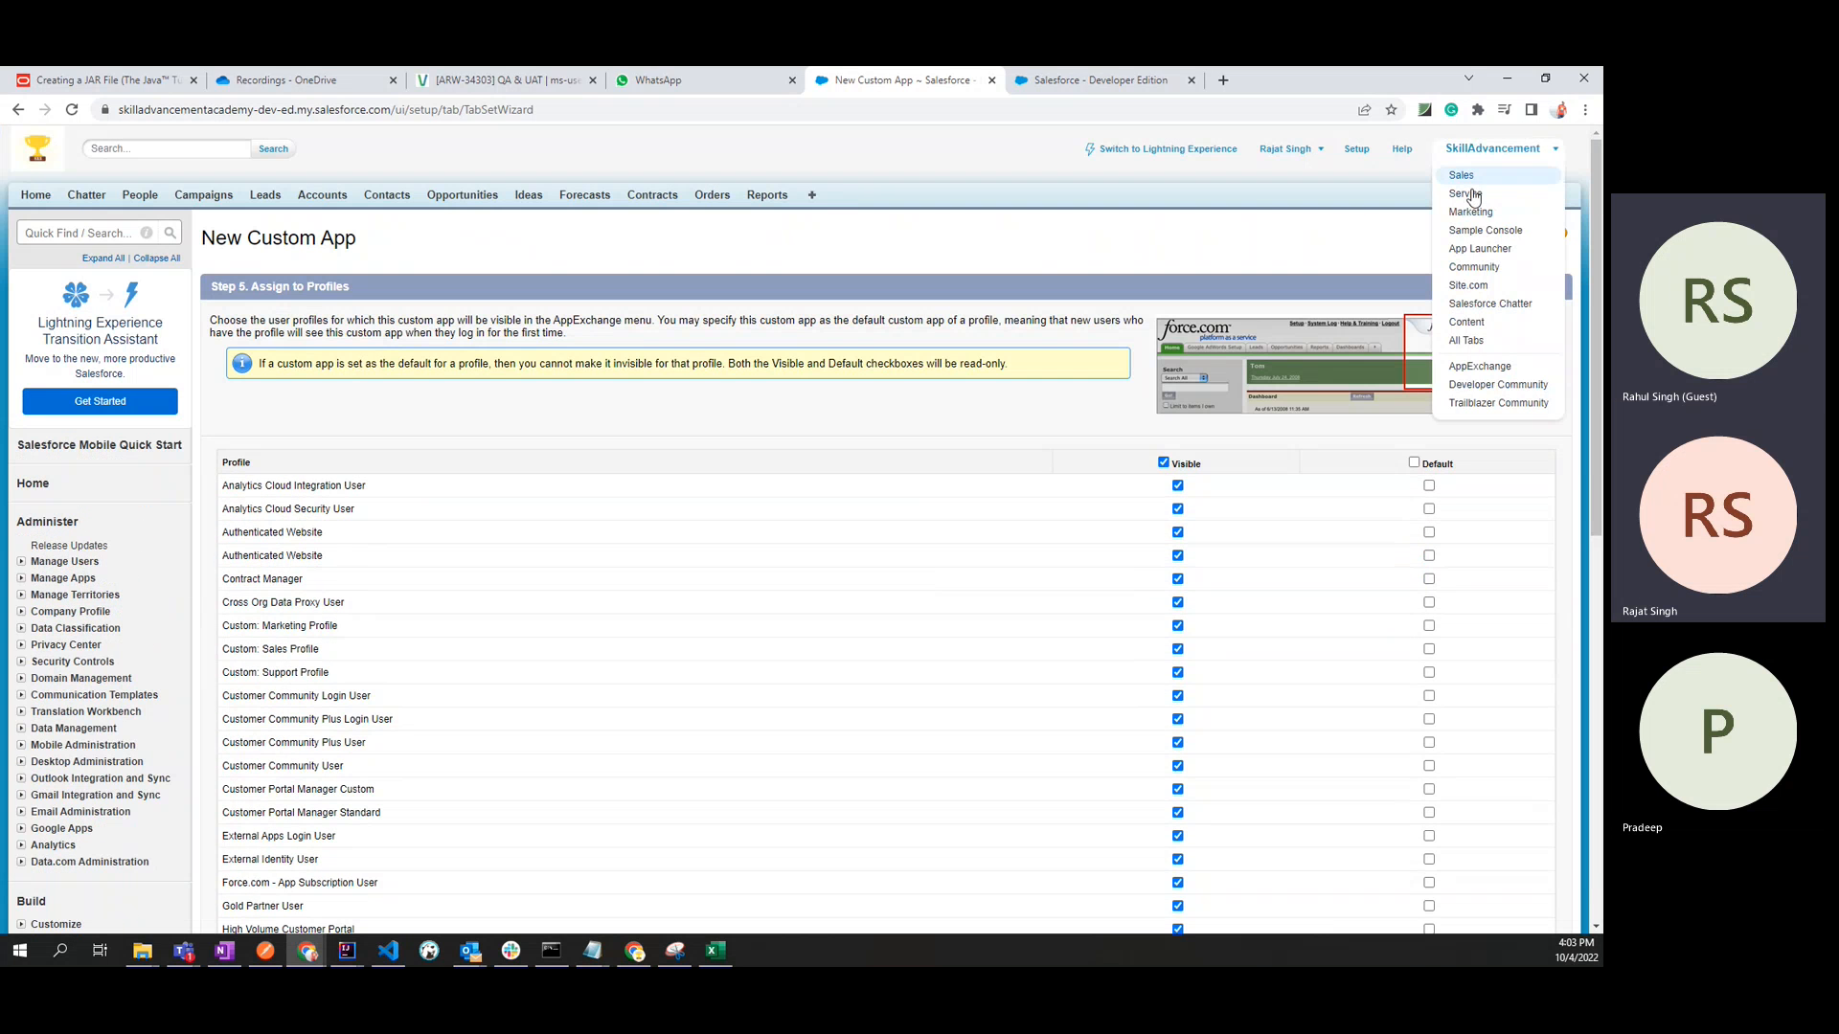
pyautogui.click(882, 179)
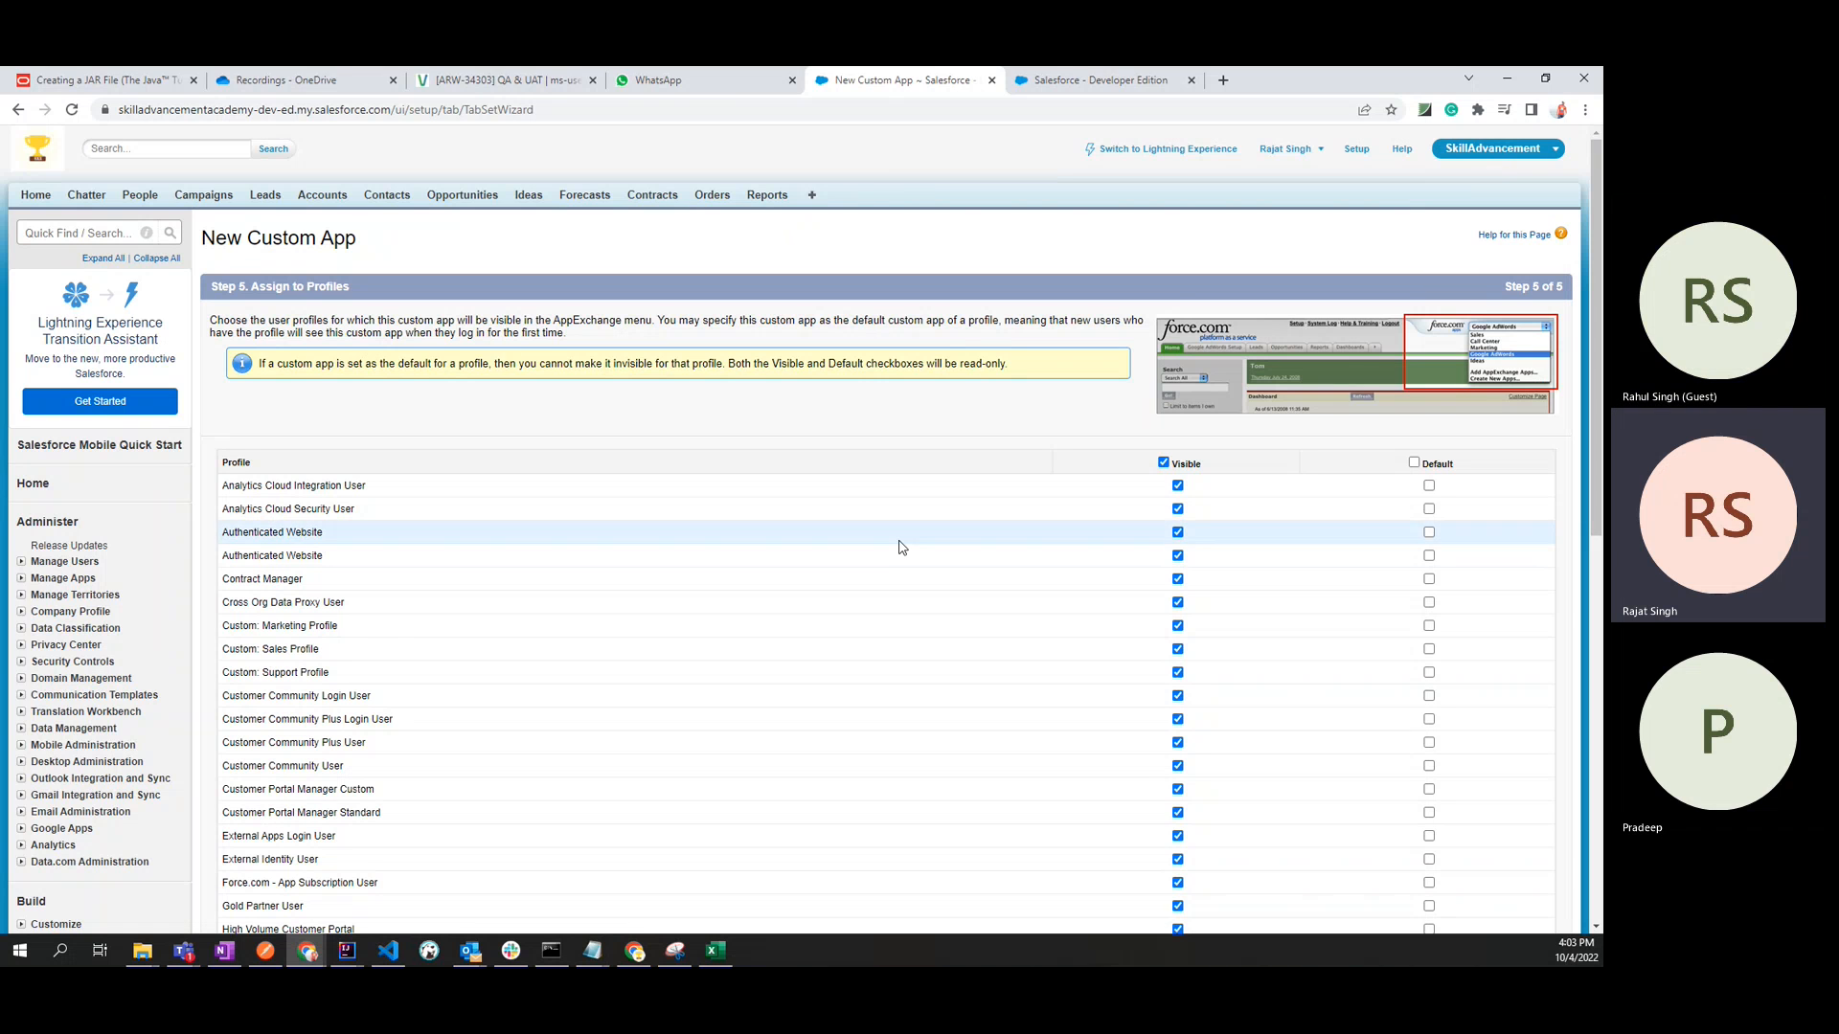
pyautogui.scroll(-6, 900, 548)
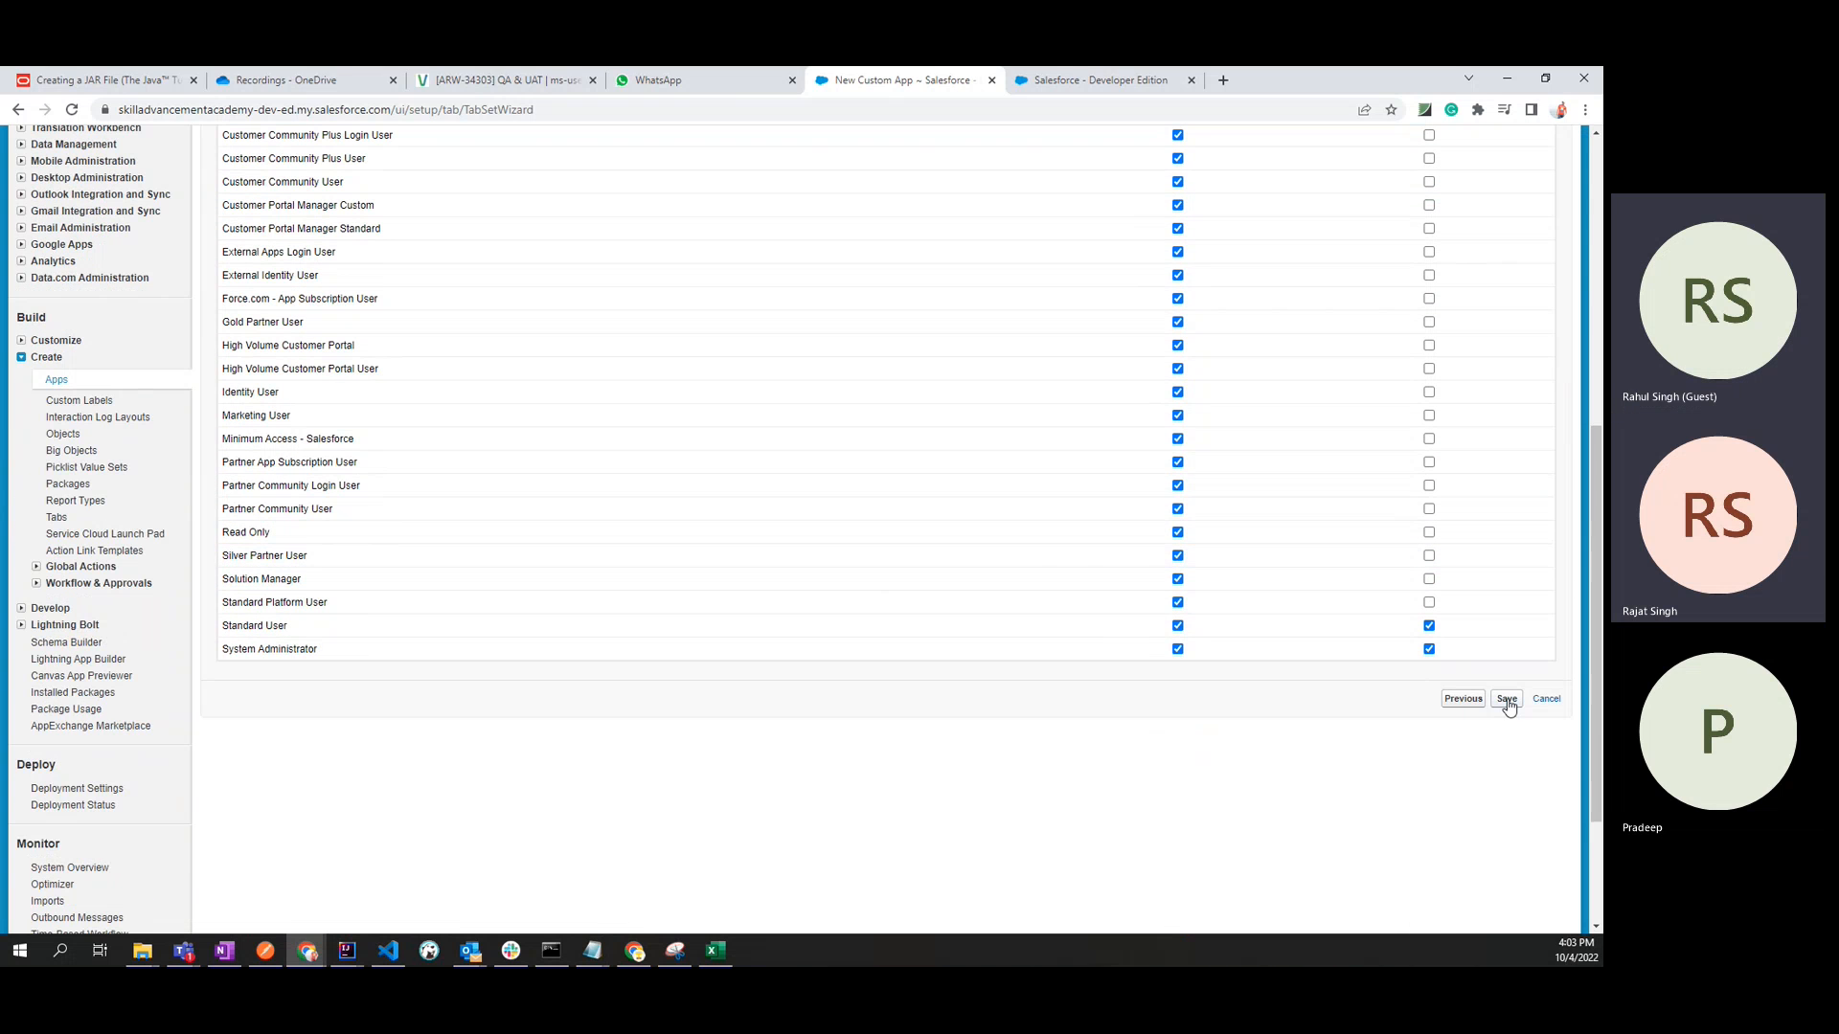
pyautogui.scroll(5, 812, 467)
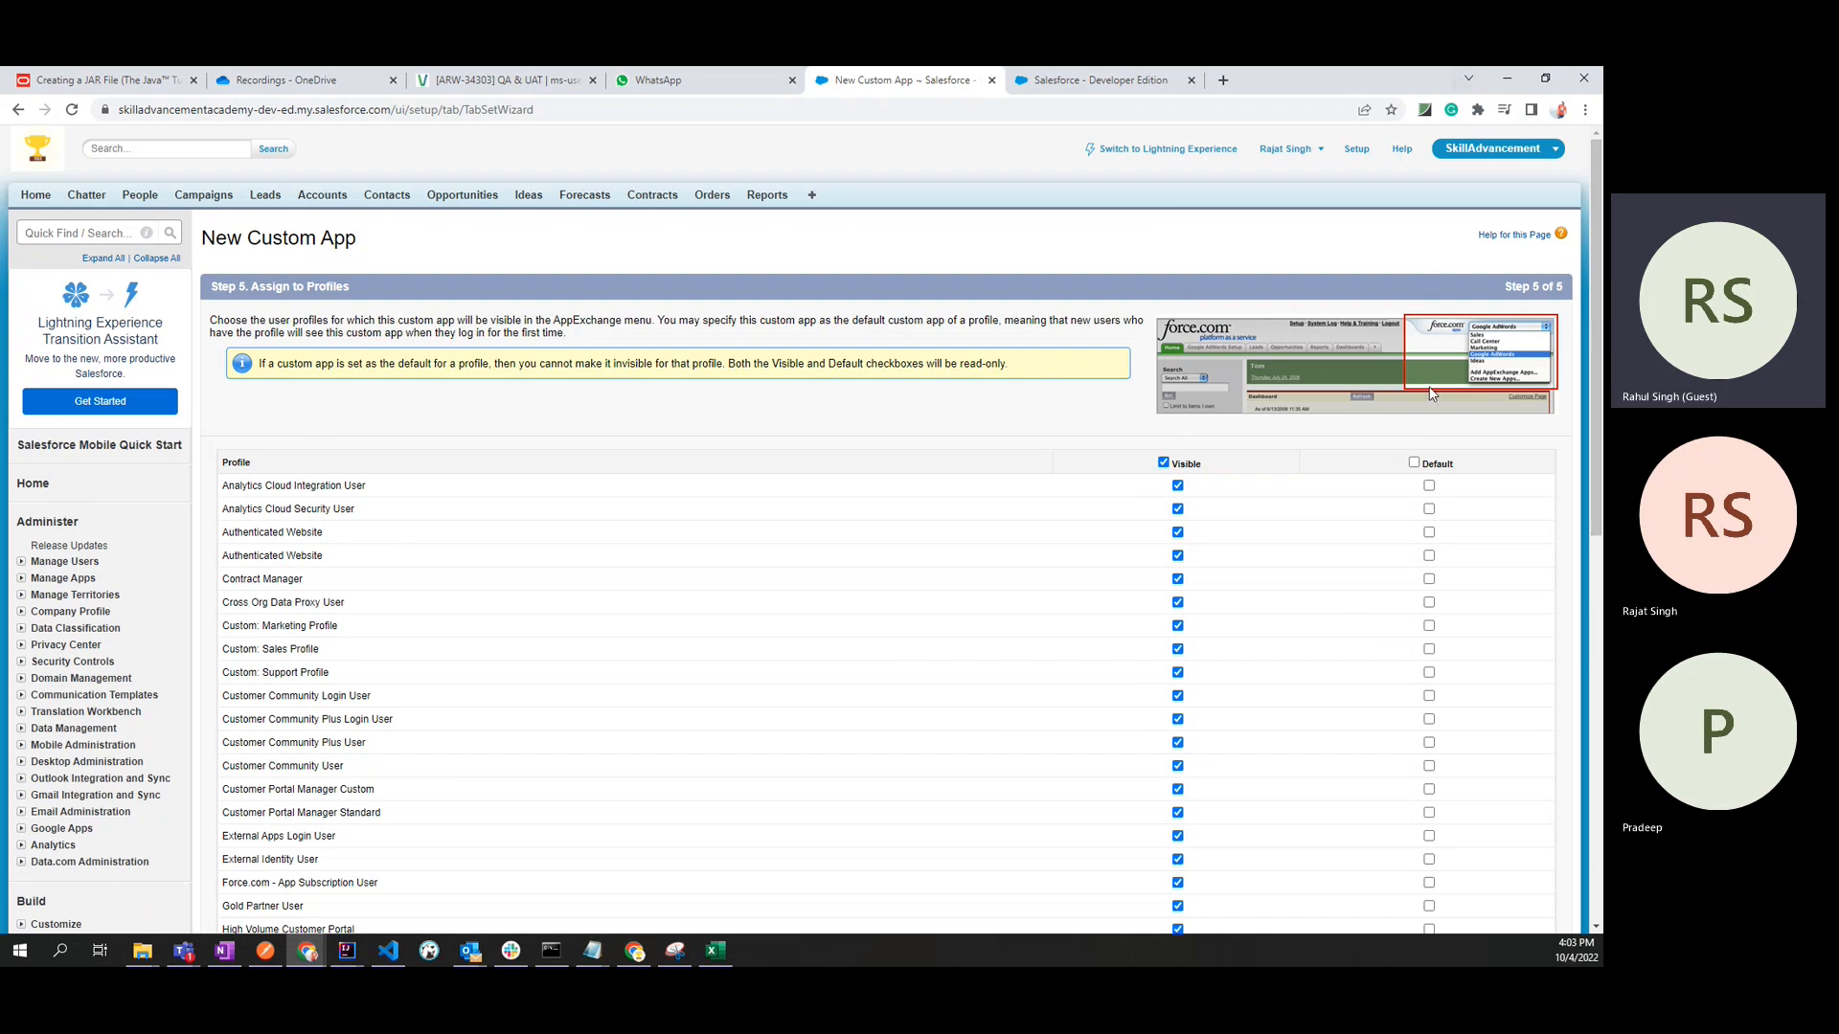
pyautogui.scroll(-7, 1434, 394)
pyautogui.click(1507, 620)
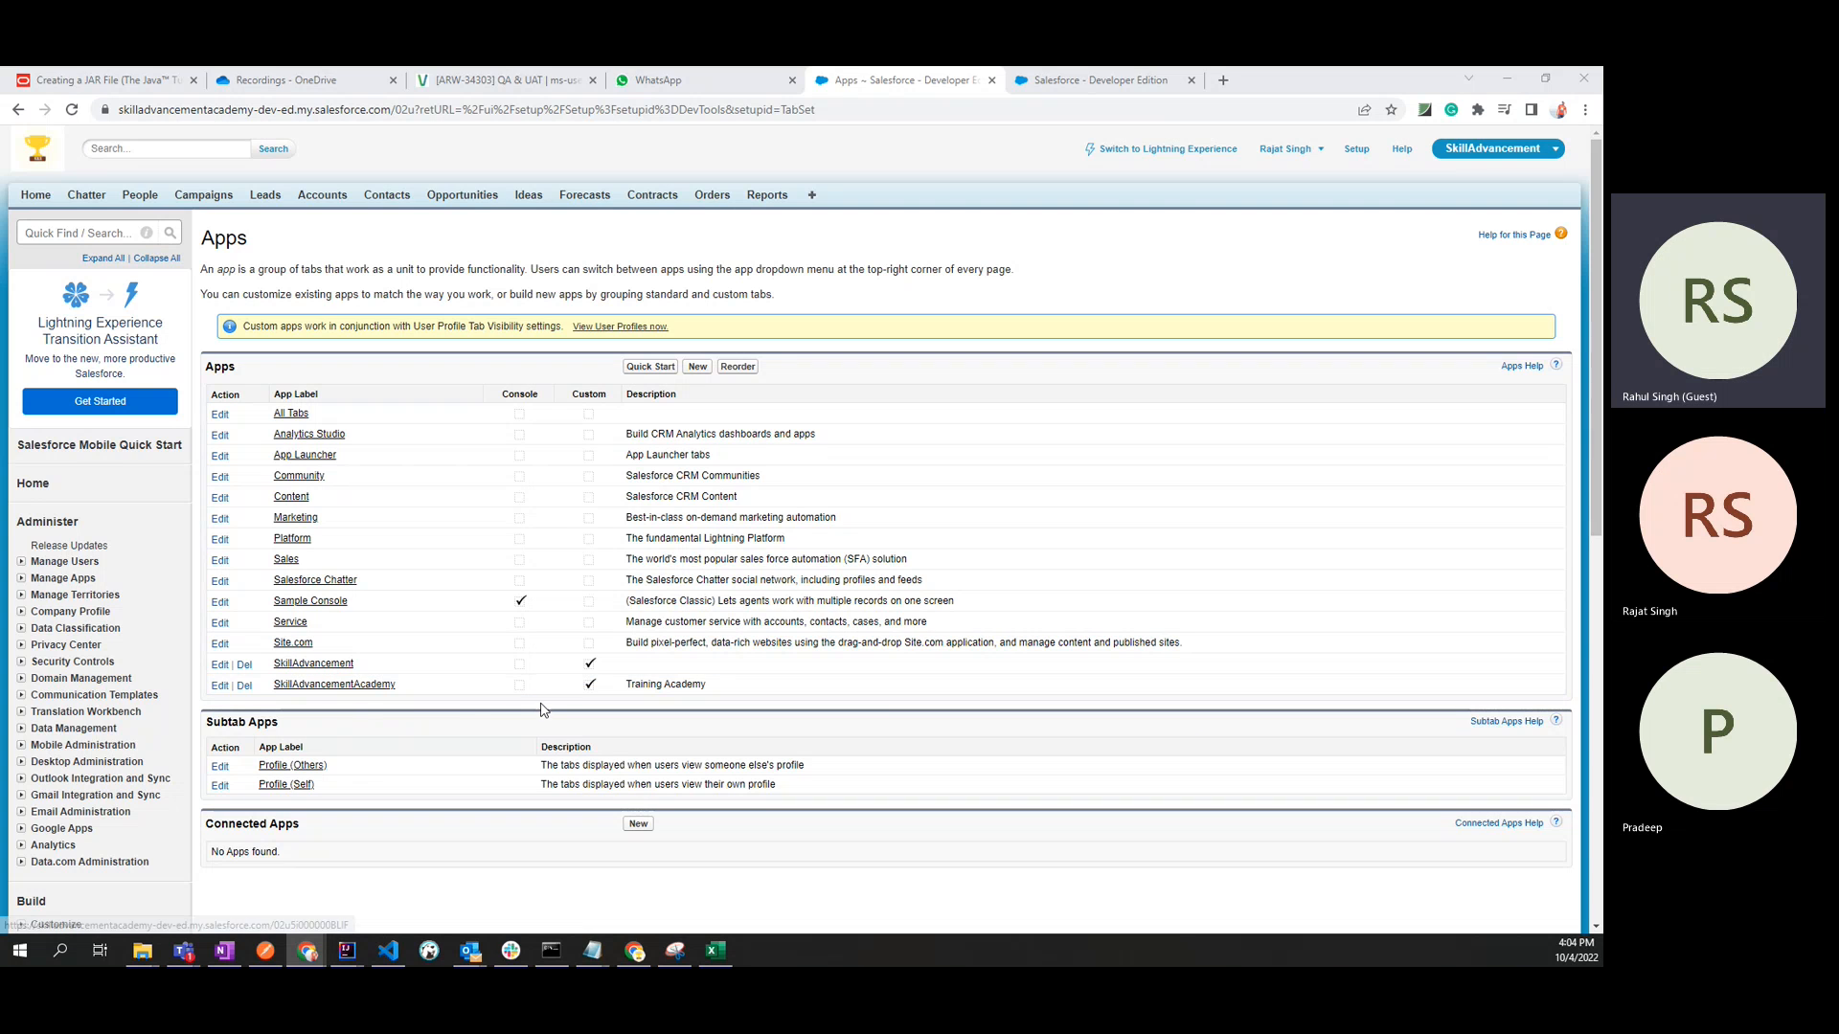
# Review the SkillAdvancementAcademy app's details and editable settings, and look for the app among the switchable apps.
pyautogui.click(342, 688)
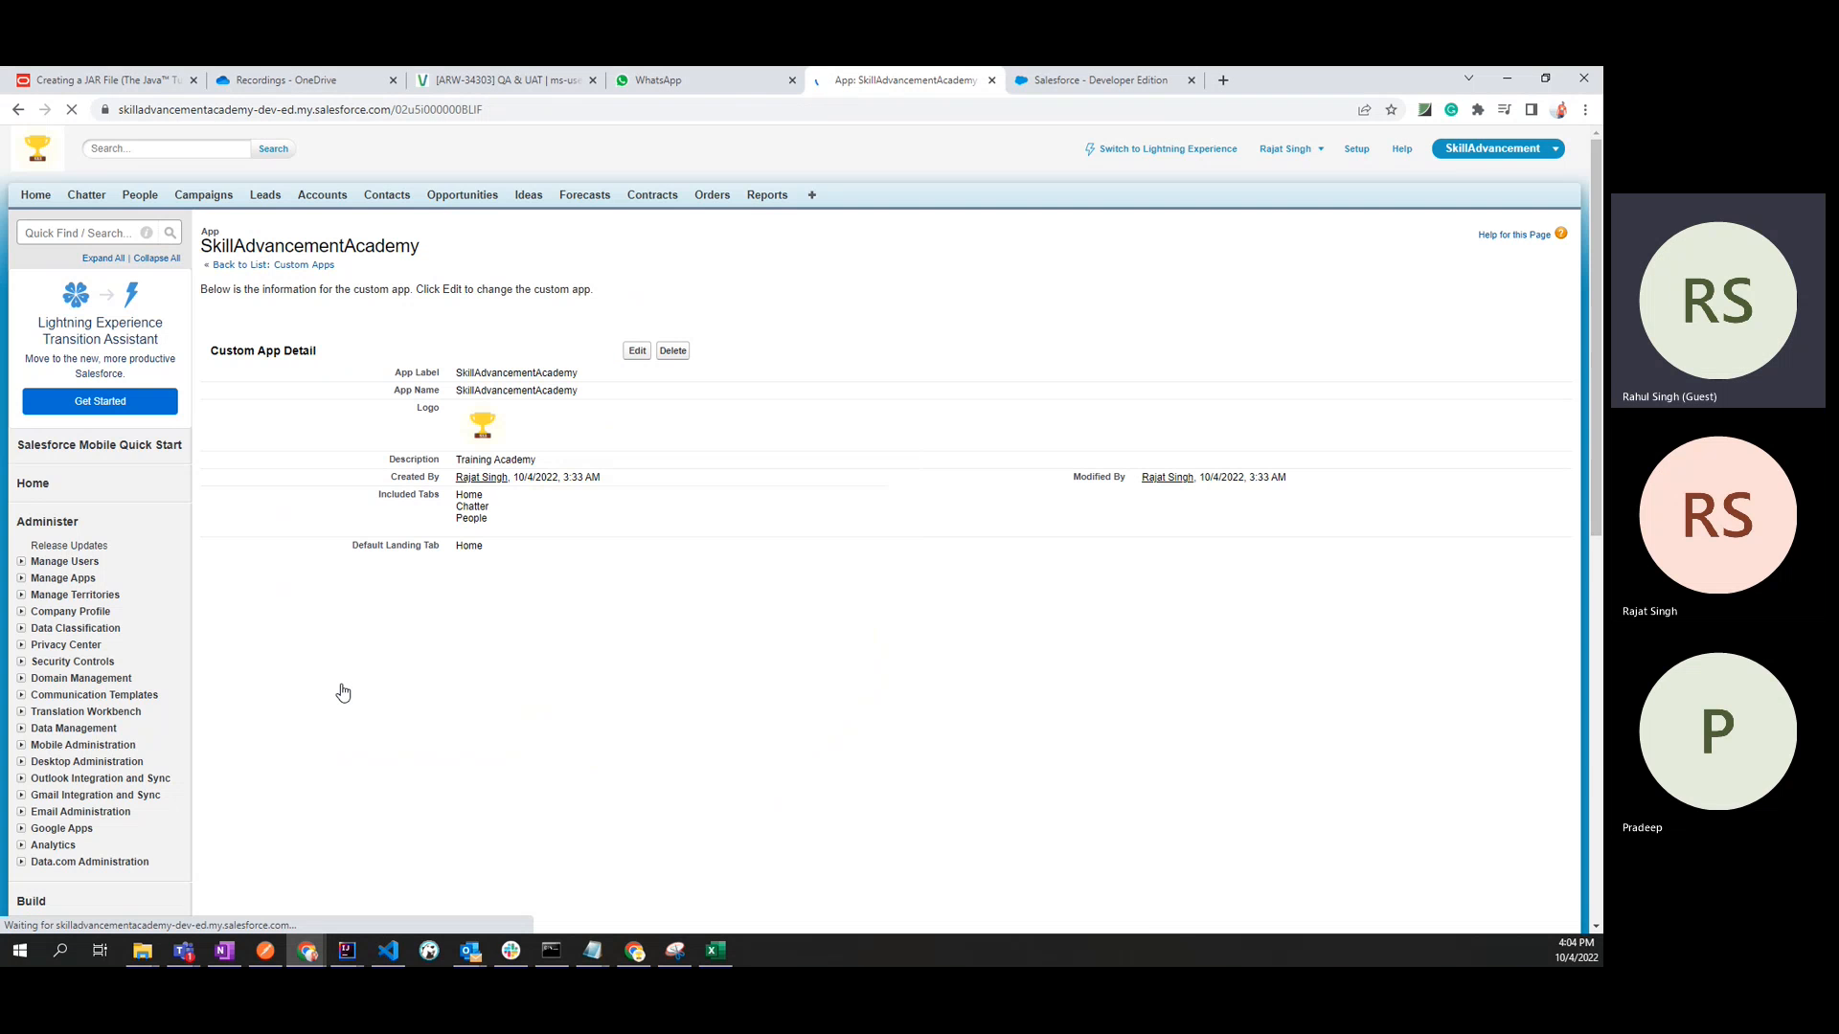
pyautogui.click(638, 353)
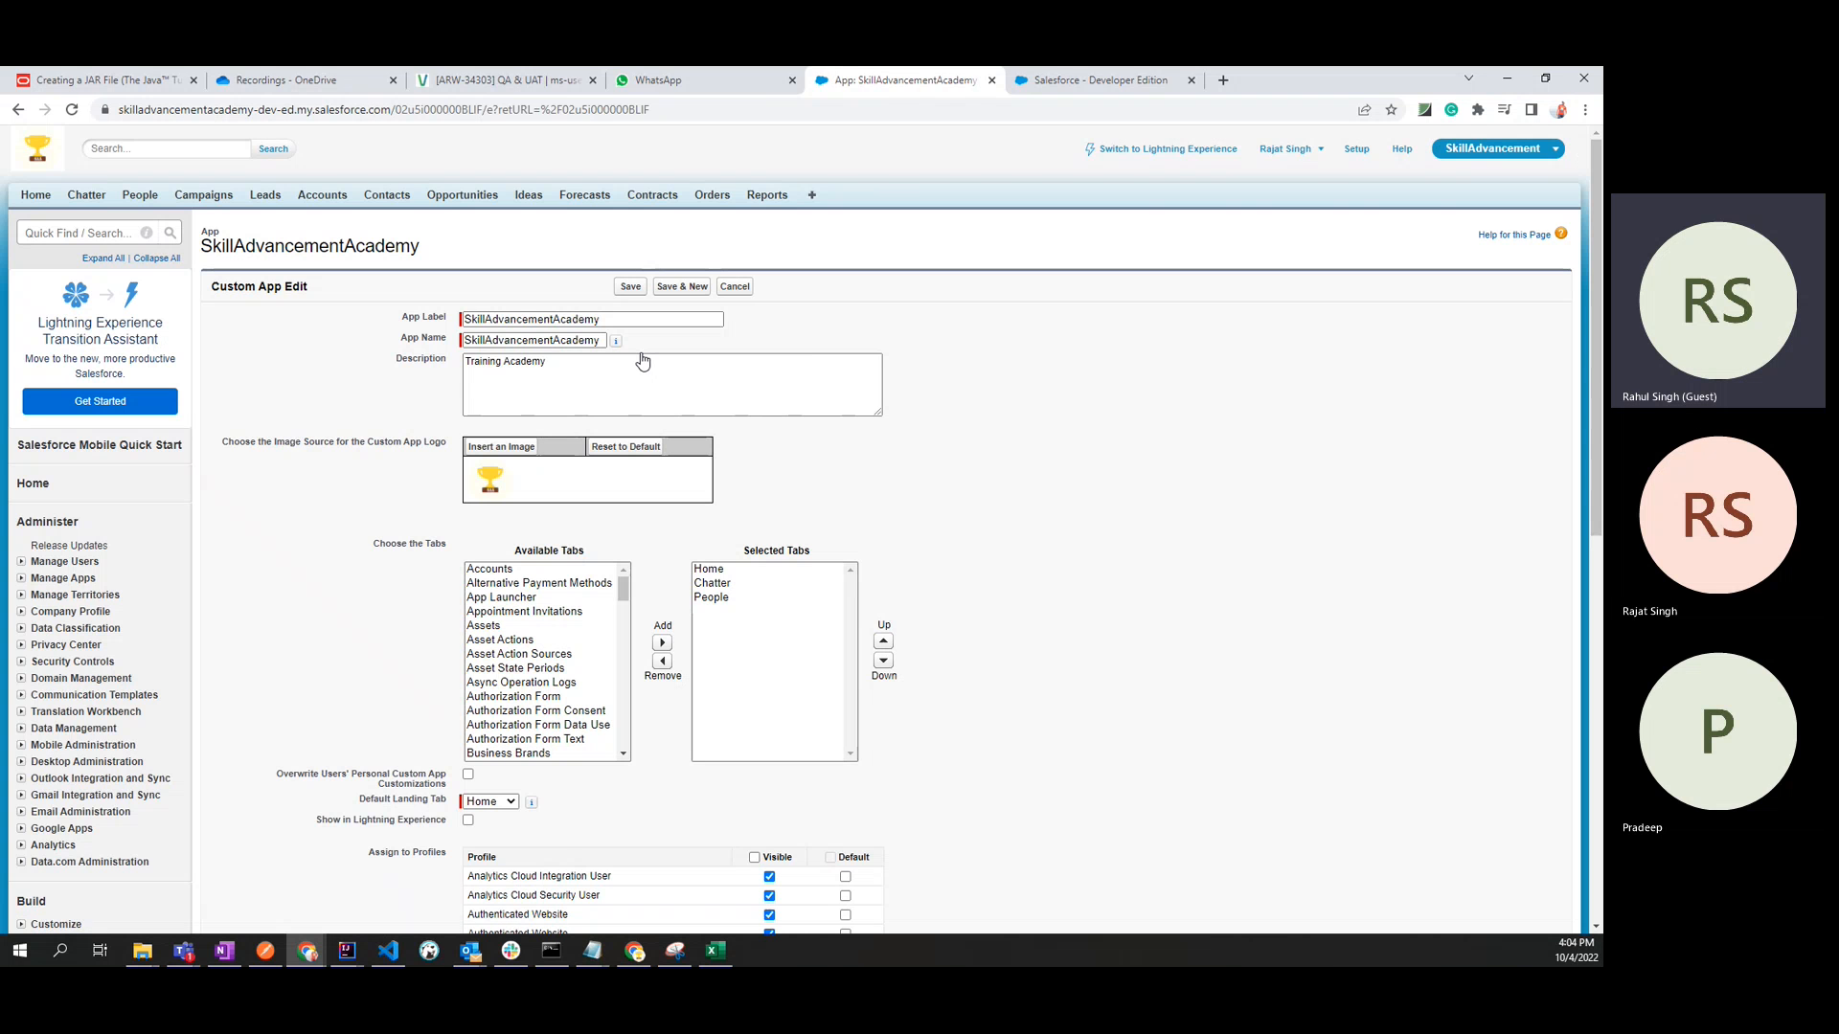
pyautogui.scroll(-1, 642, 361)
pyautogui.scroll(-1, 641, 361)
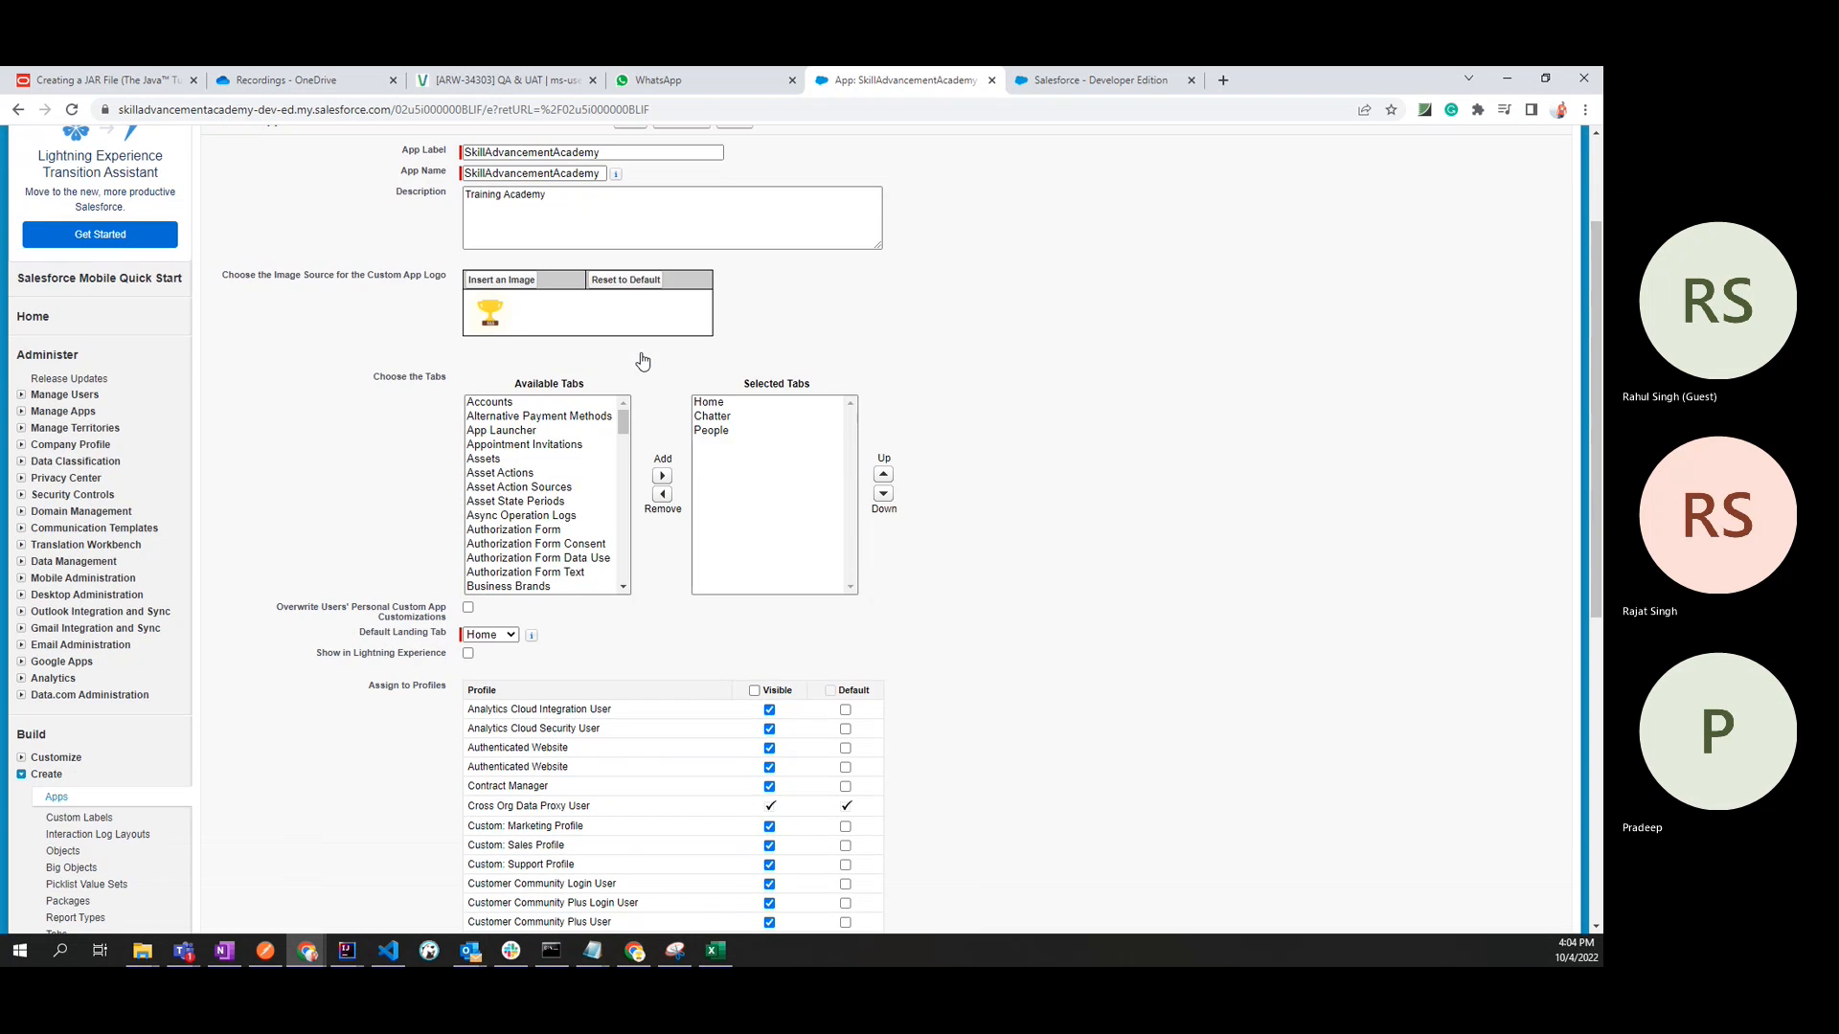
pyautogui.scroll(2, 642, 361)
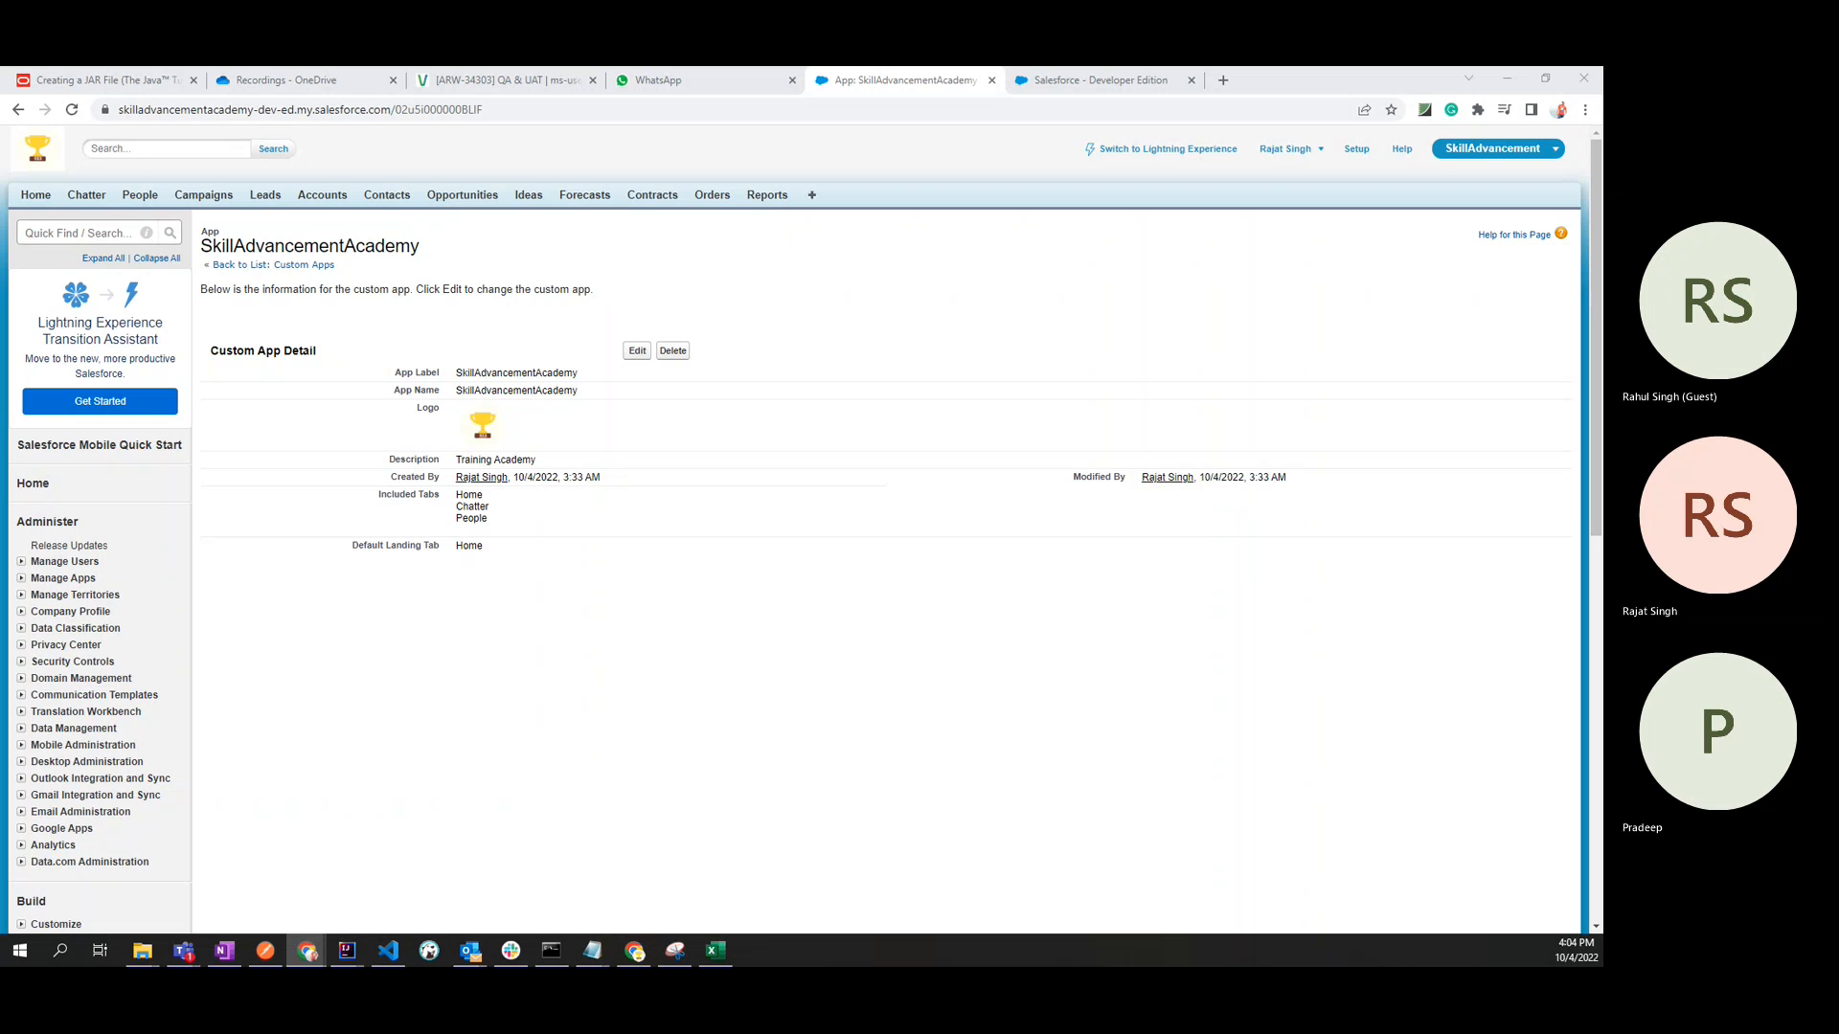
pyautogui.click(1482, 152)
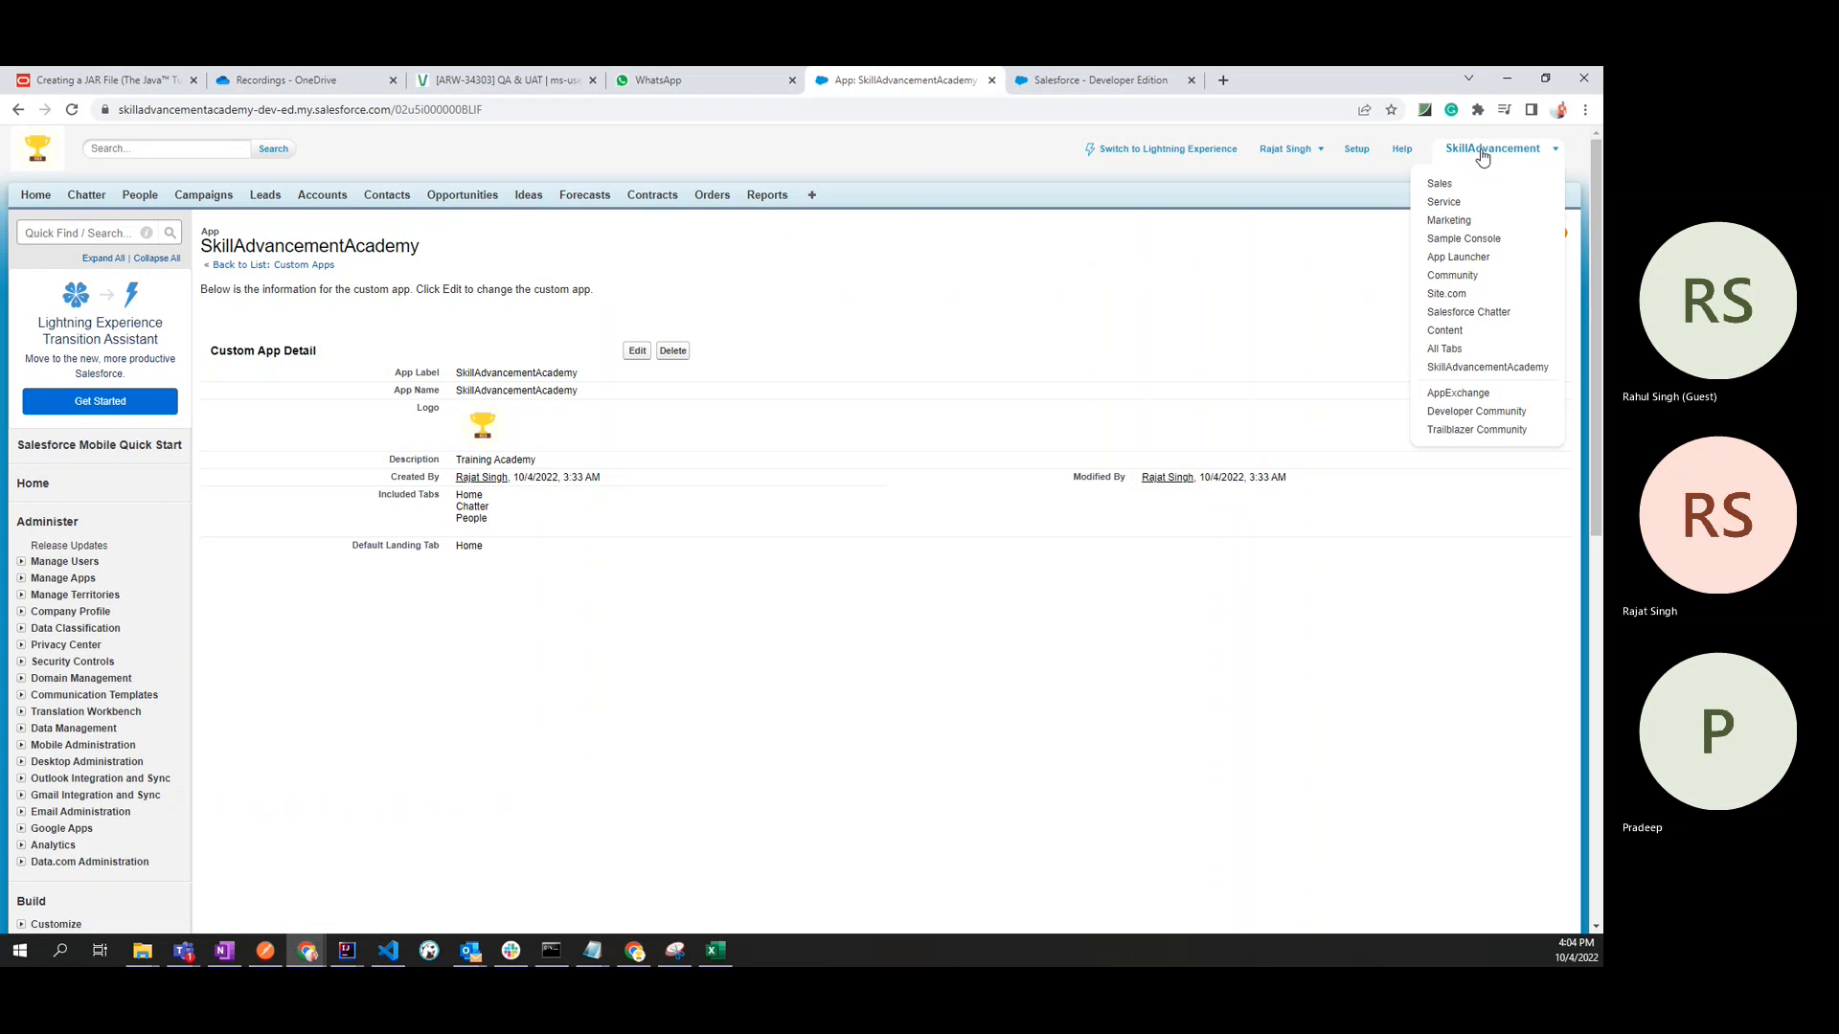
pyautogui.click(1483, 152)
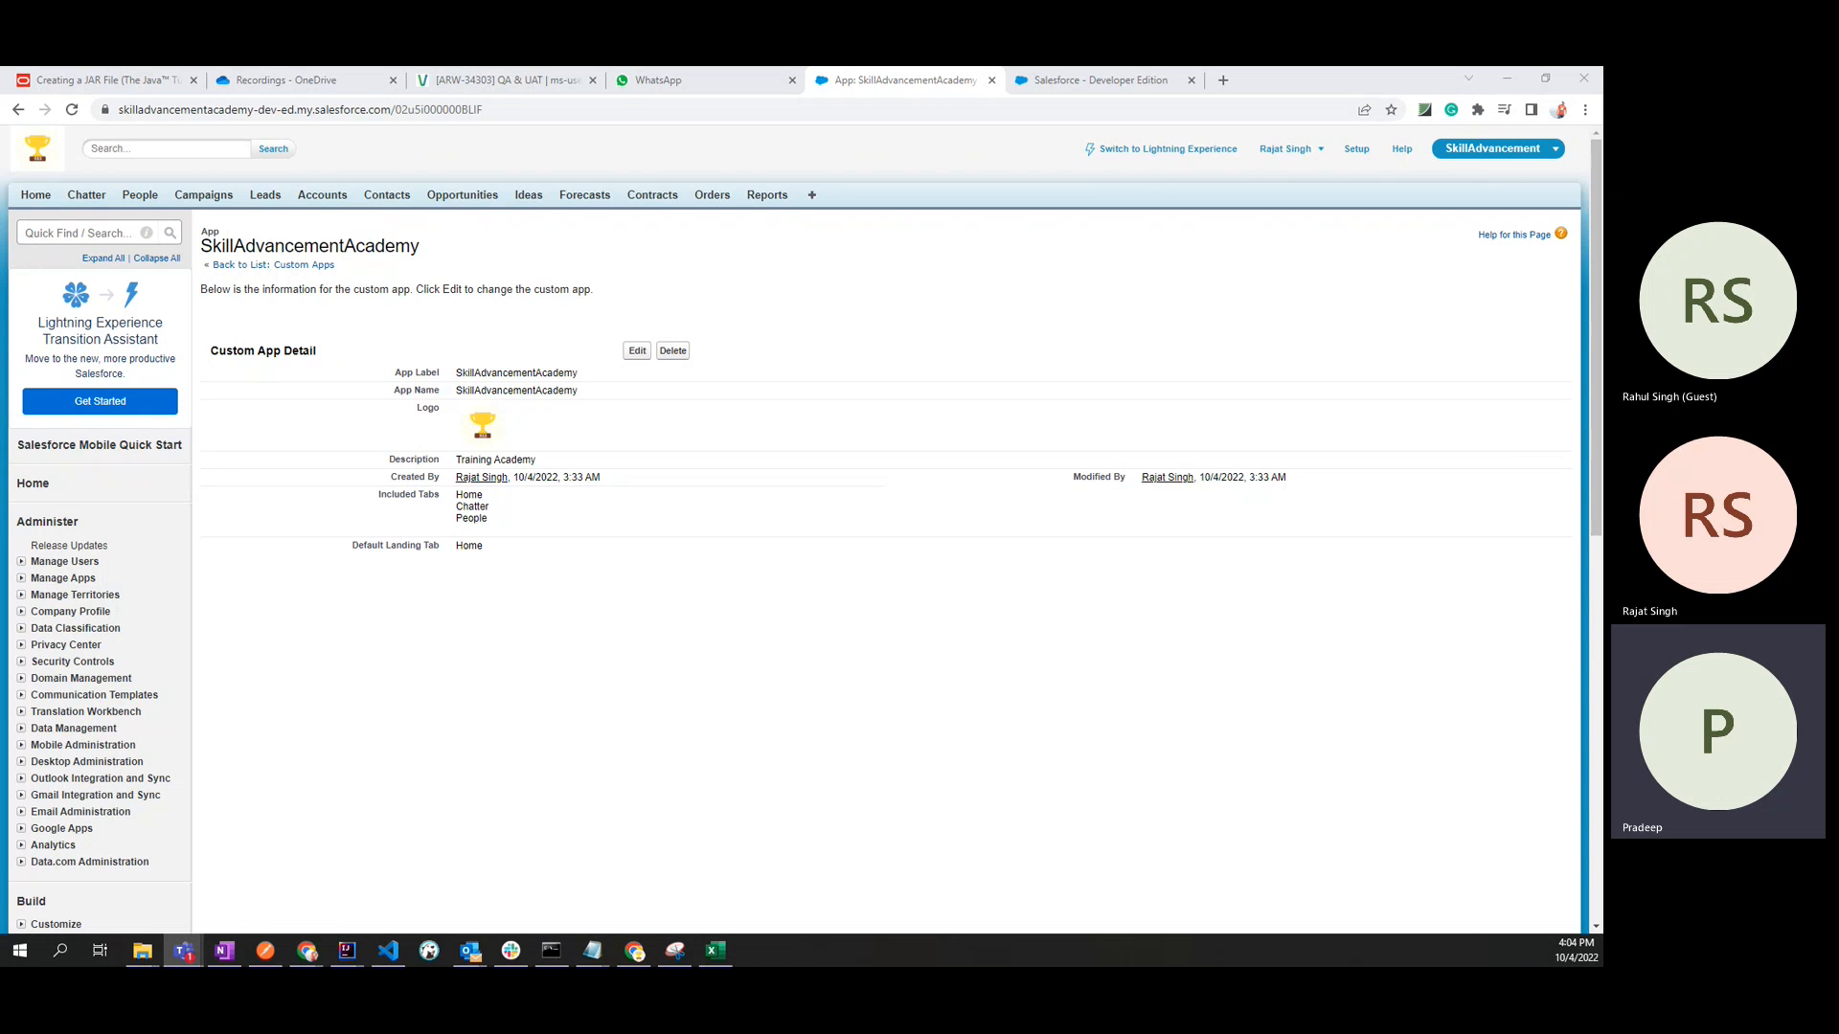
# Return from the app's detail page to the list of custom apps.
pyautogui.click(234, 275)
pyautogui.click(232, 270)
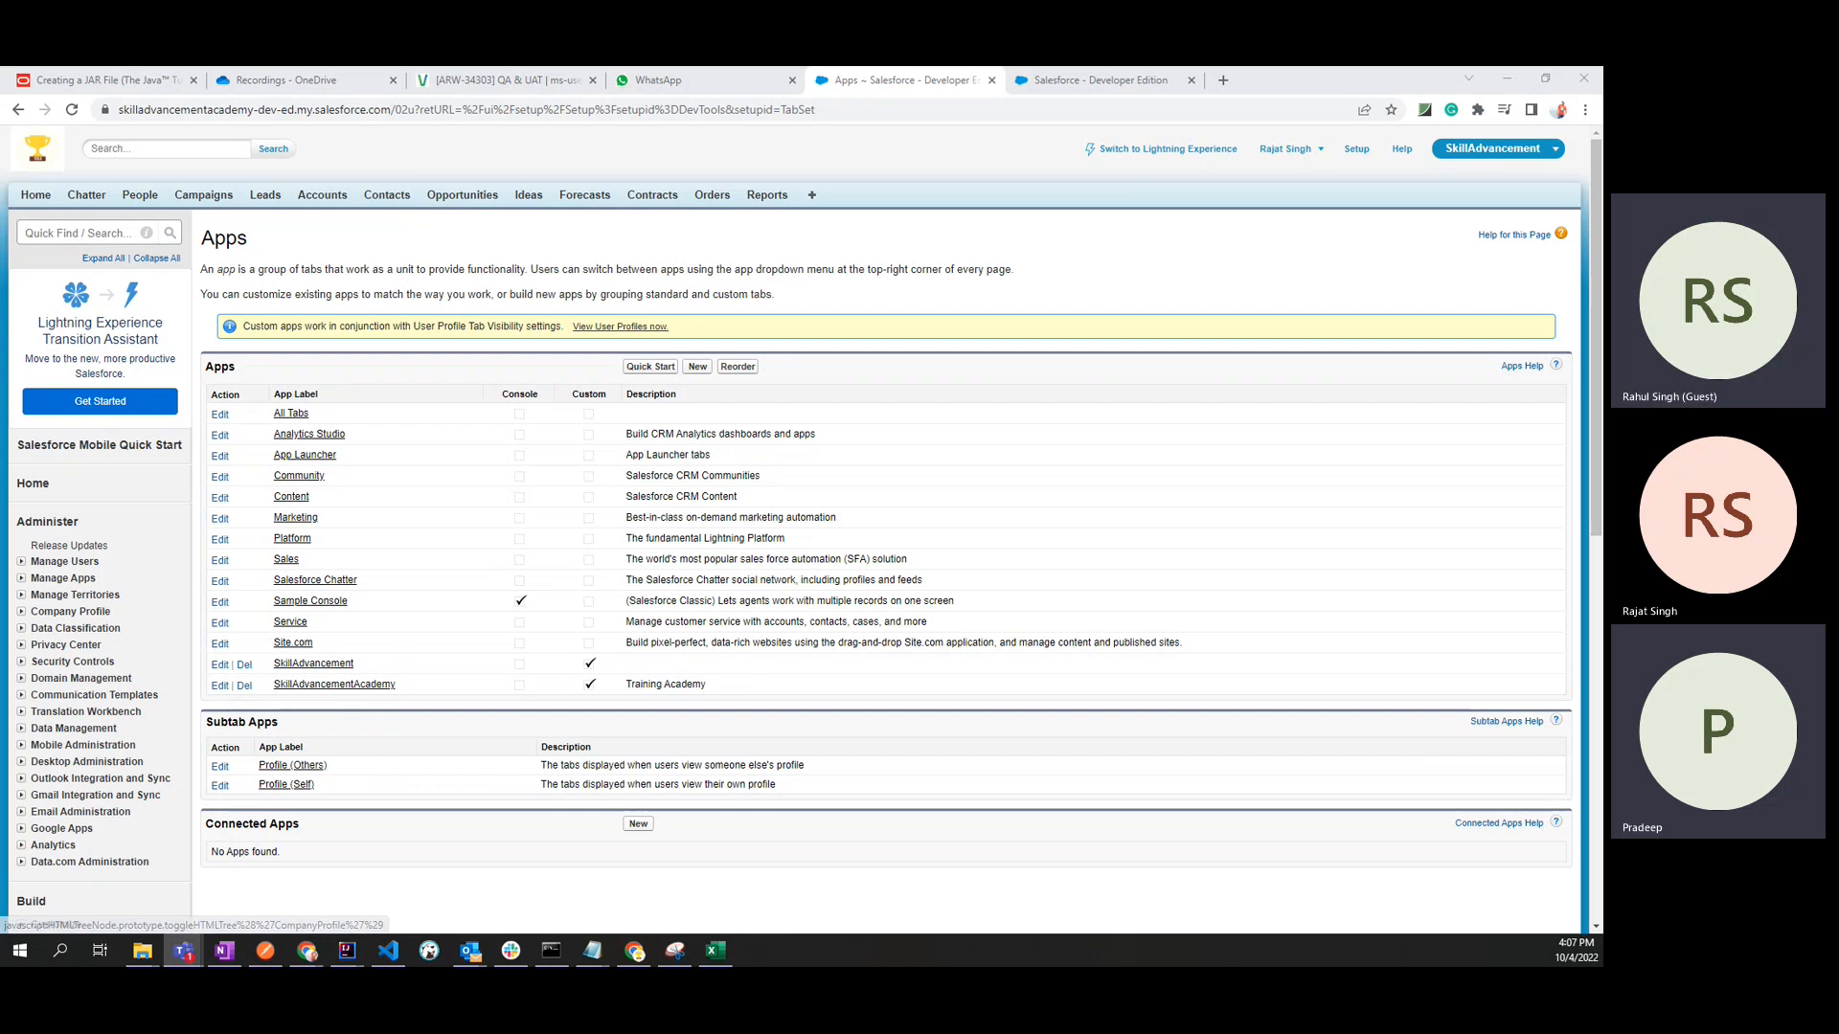
# Switch to the Teams meeting window and stop sharing the screen.
pyautogui.hotkey('alt', 'Tab')
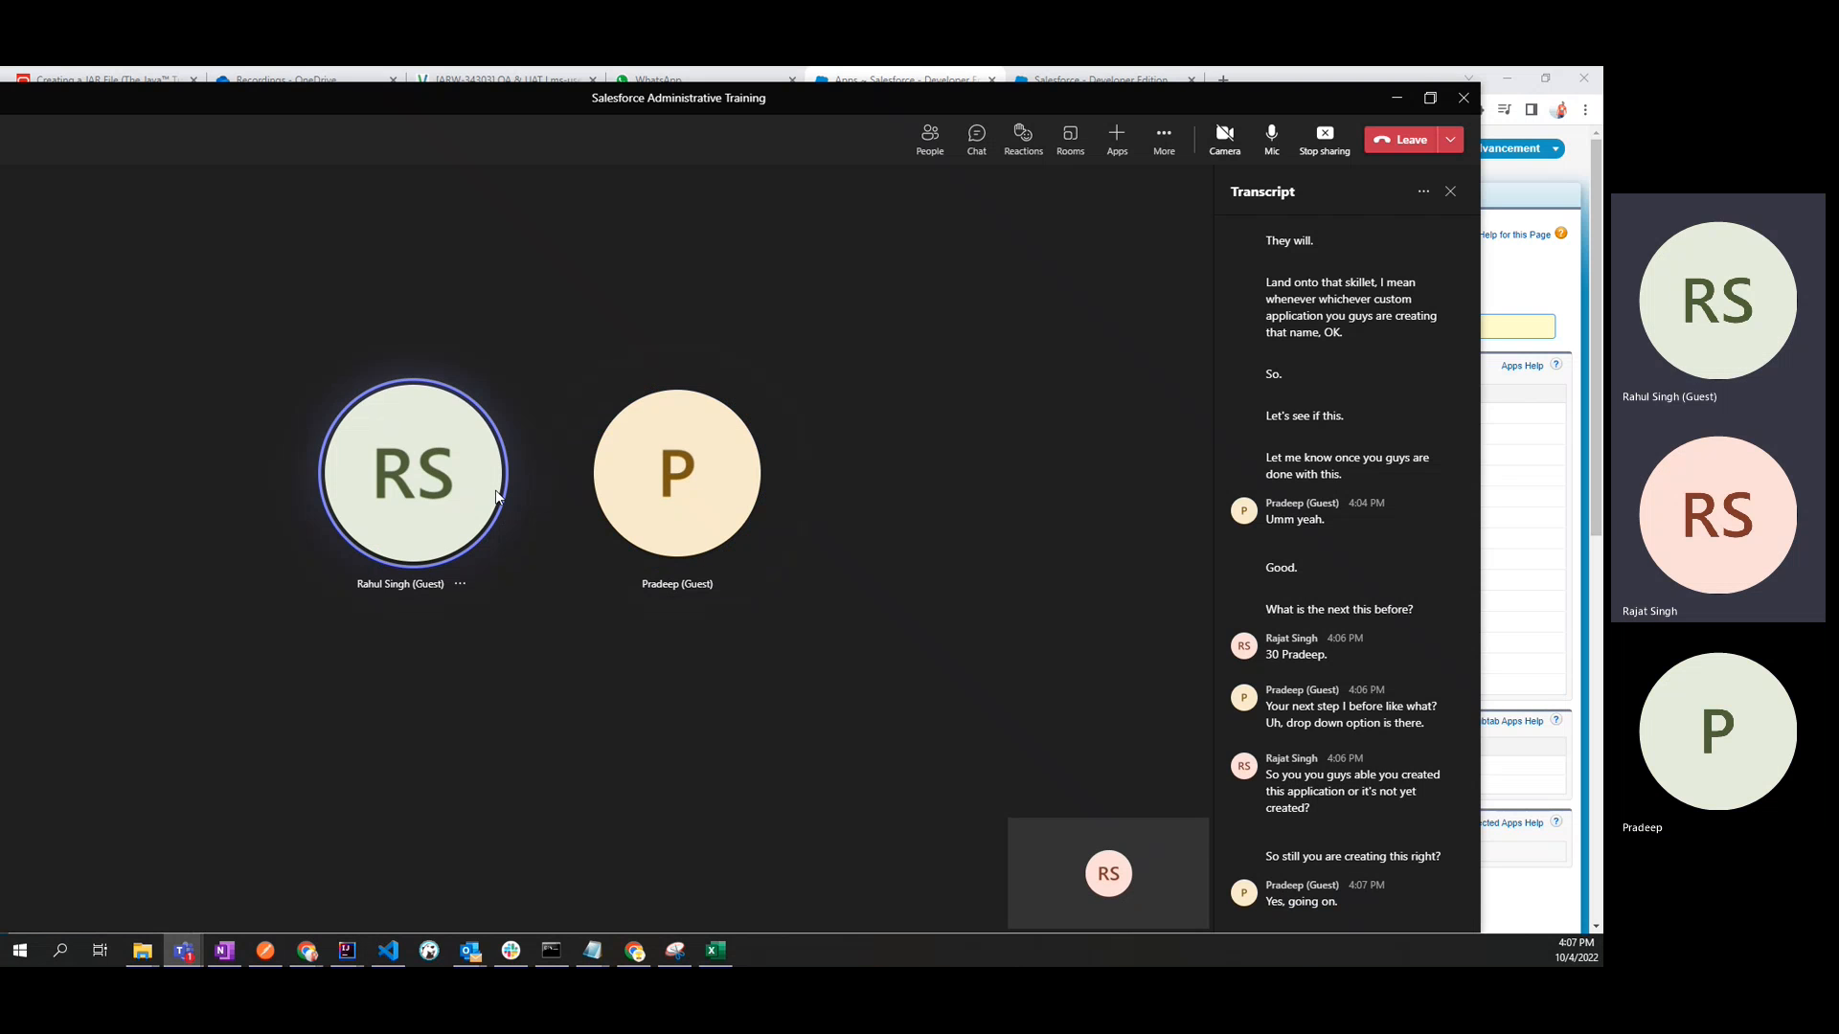
pyautogui.moveTo(860, 100); pyautogui.dragTo(943, 99)
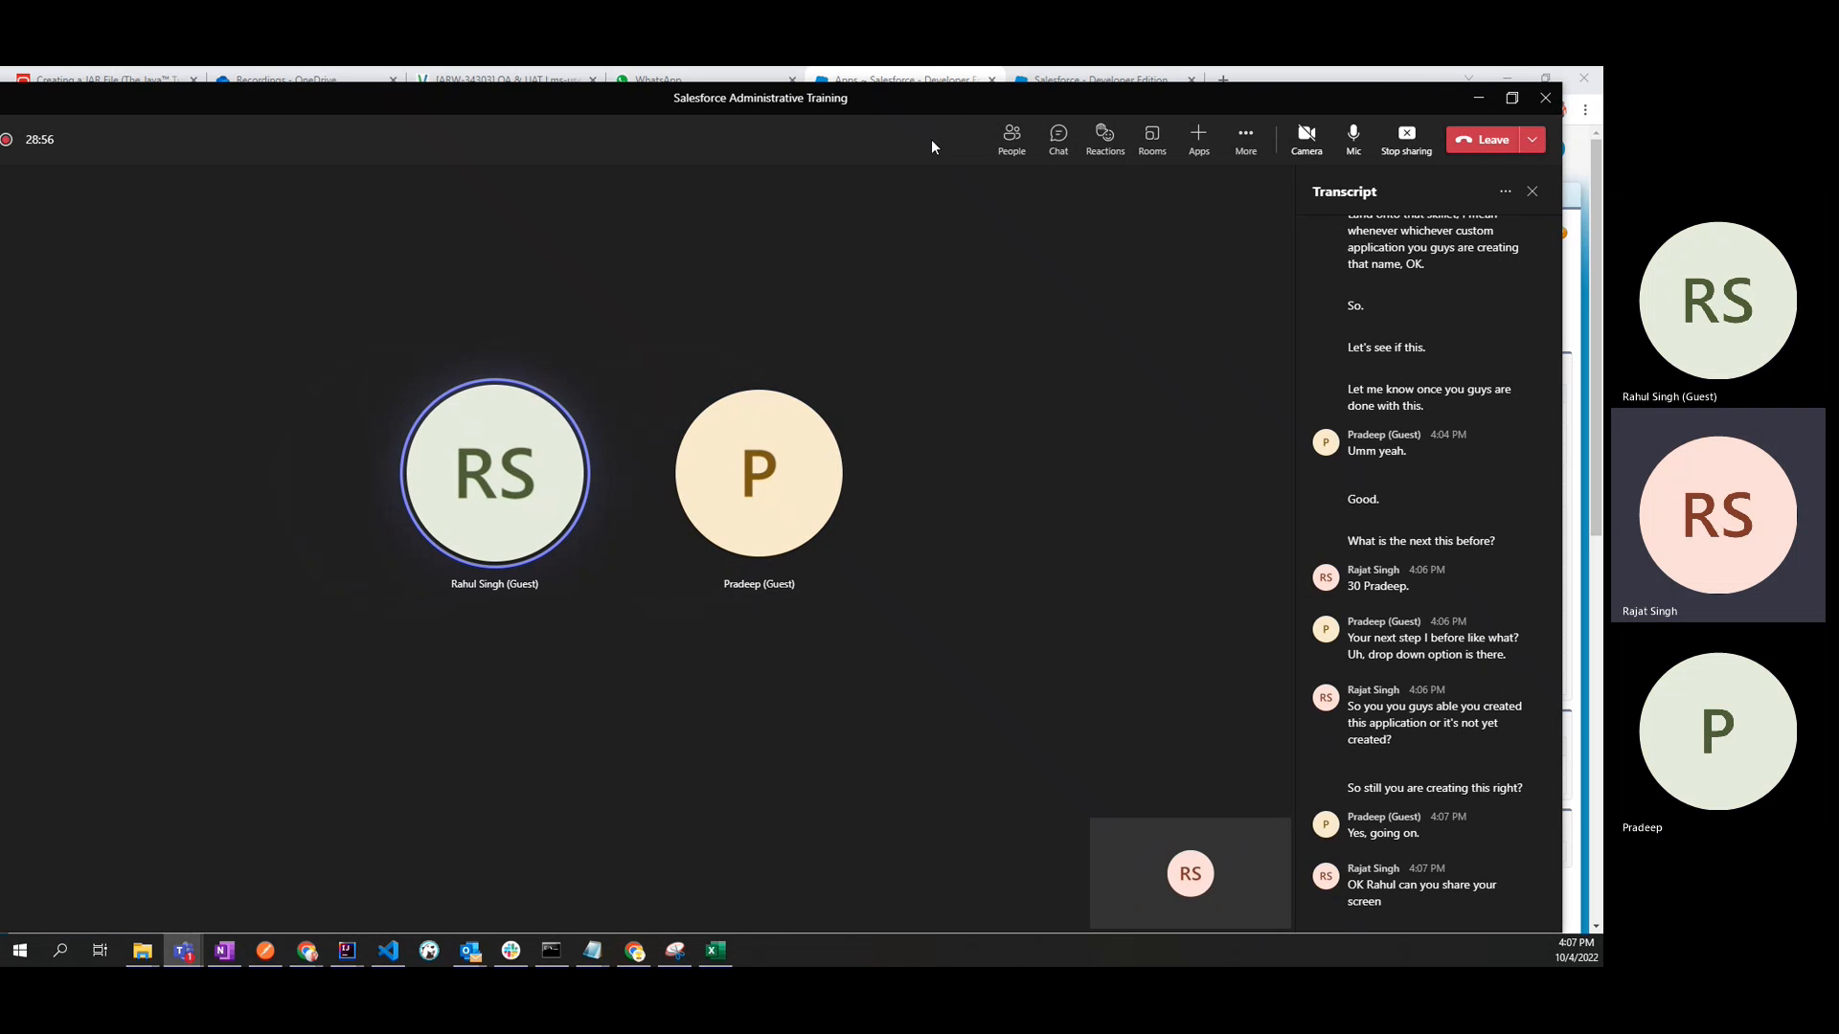
pyautogui.moveTo(797, 90); pyautogui.dragTo(872, 88)
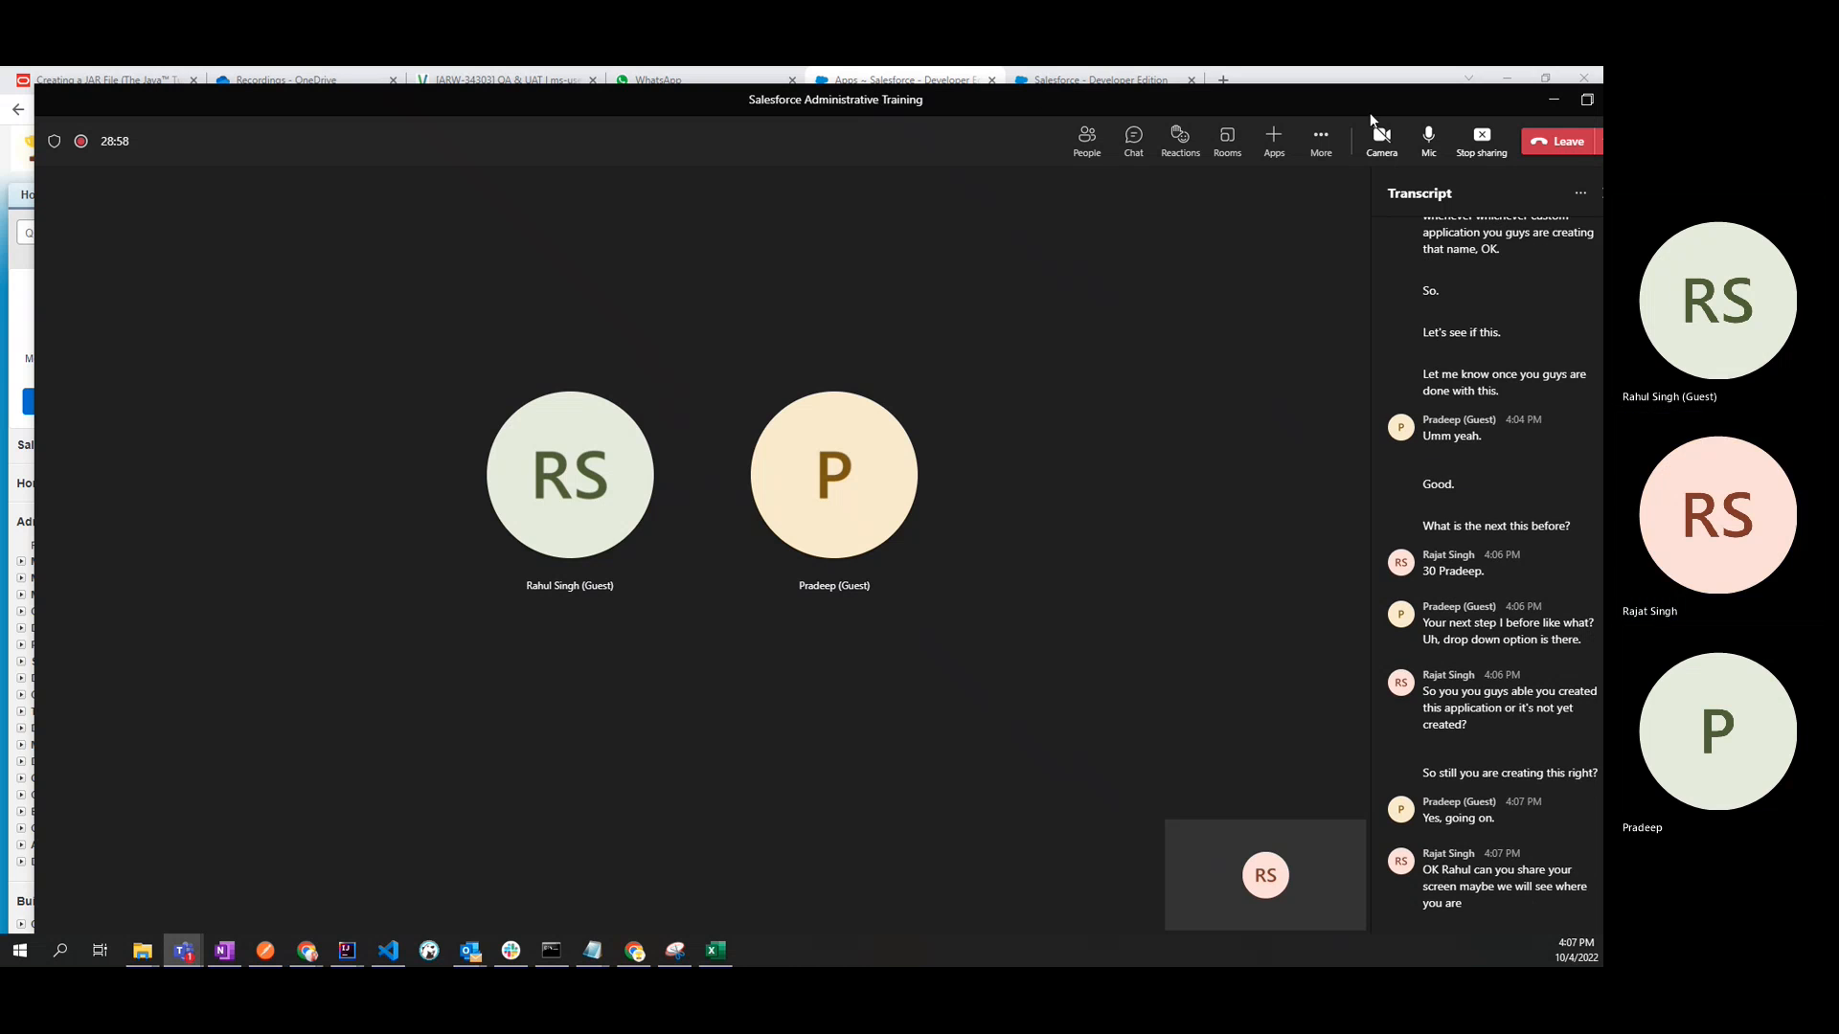
pyautogui.click(1491, 160)
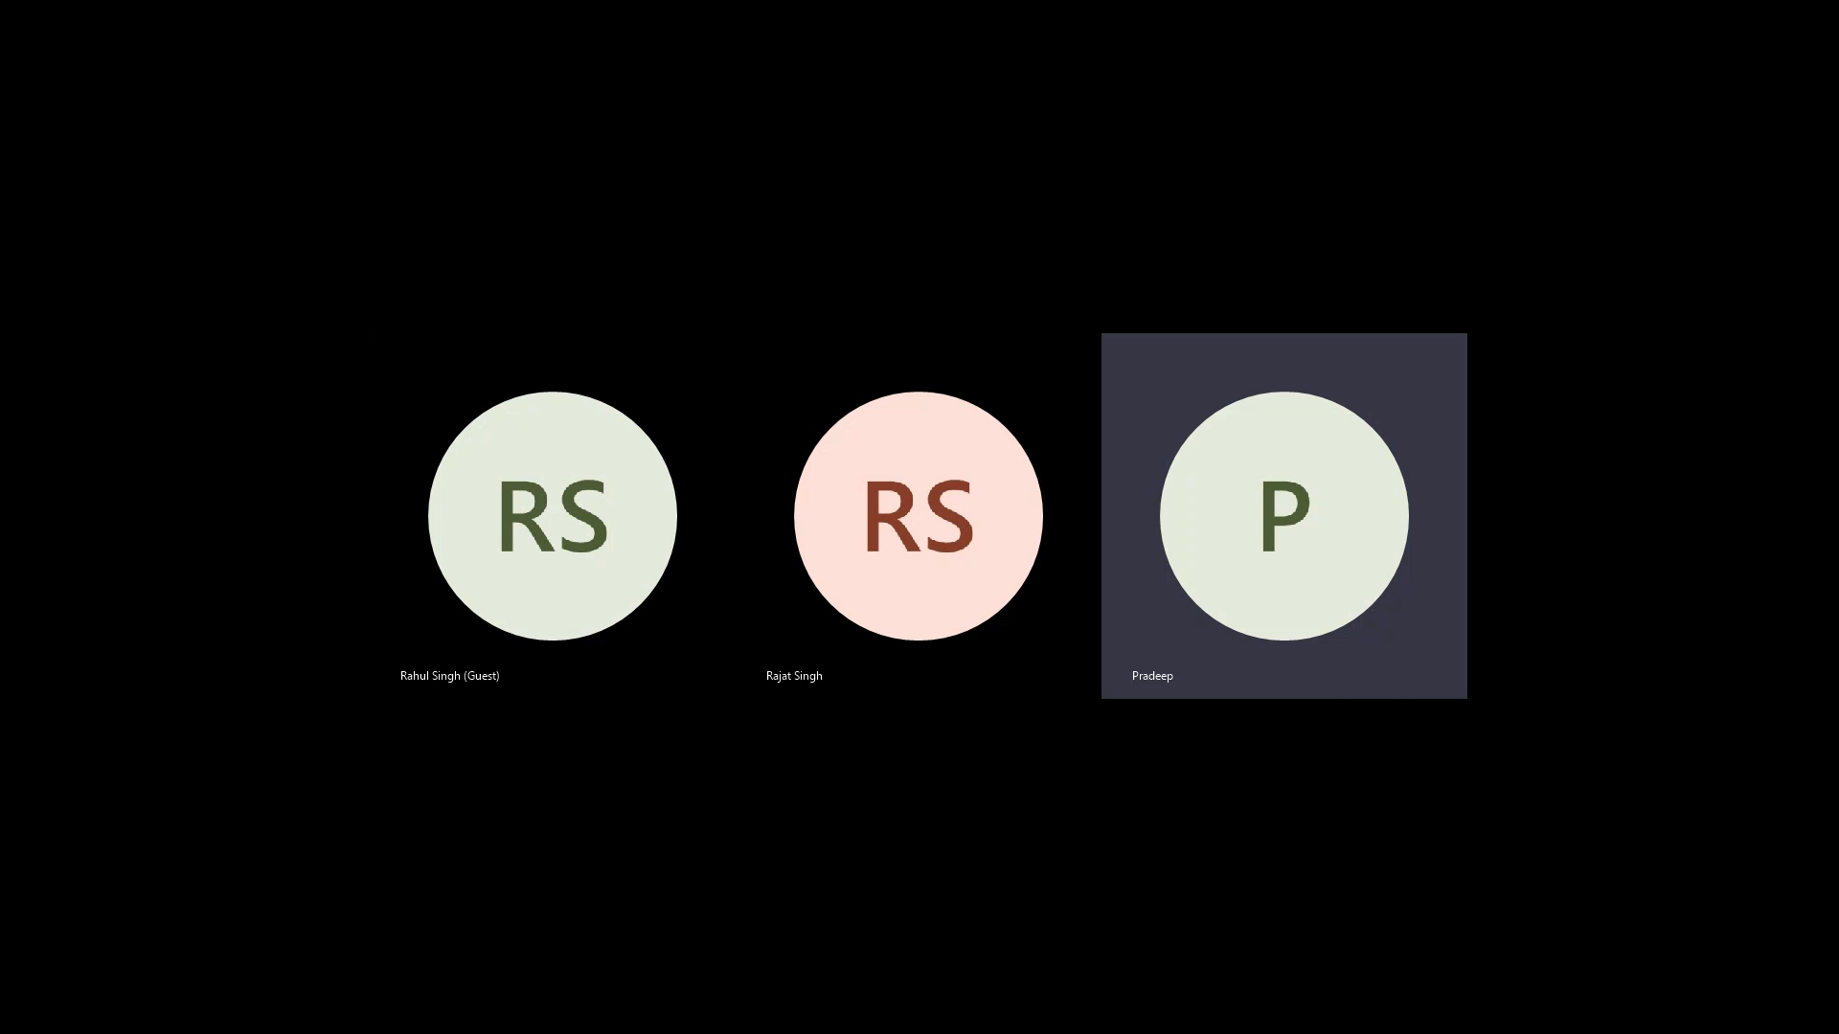
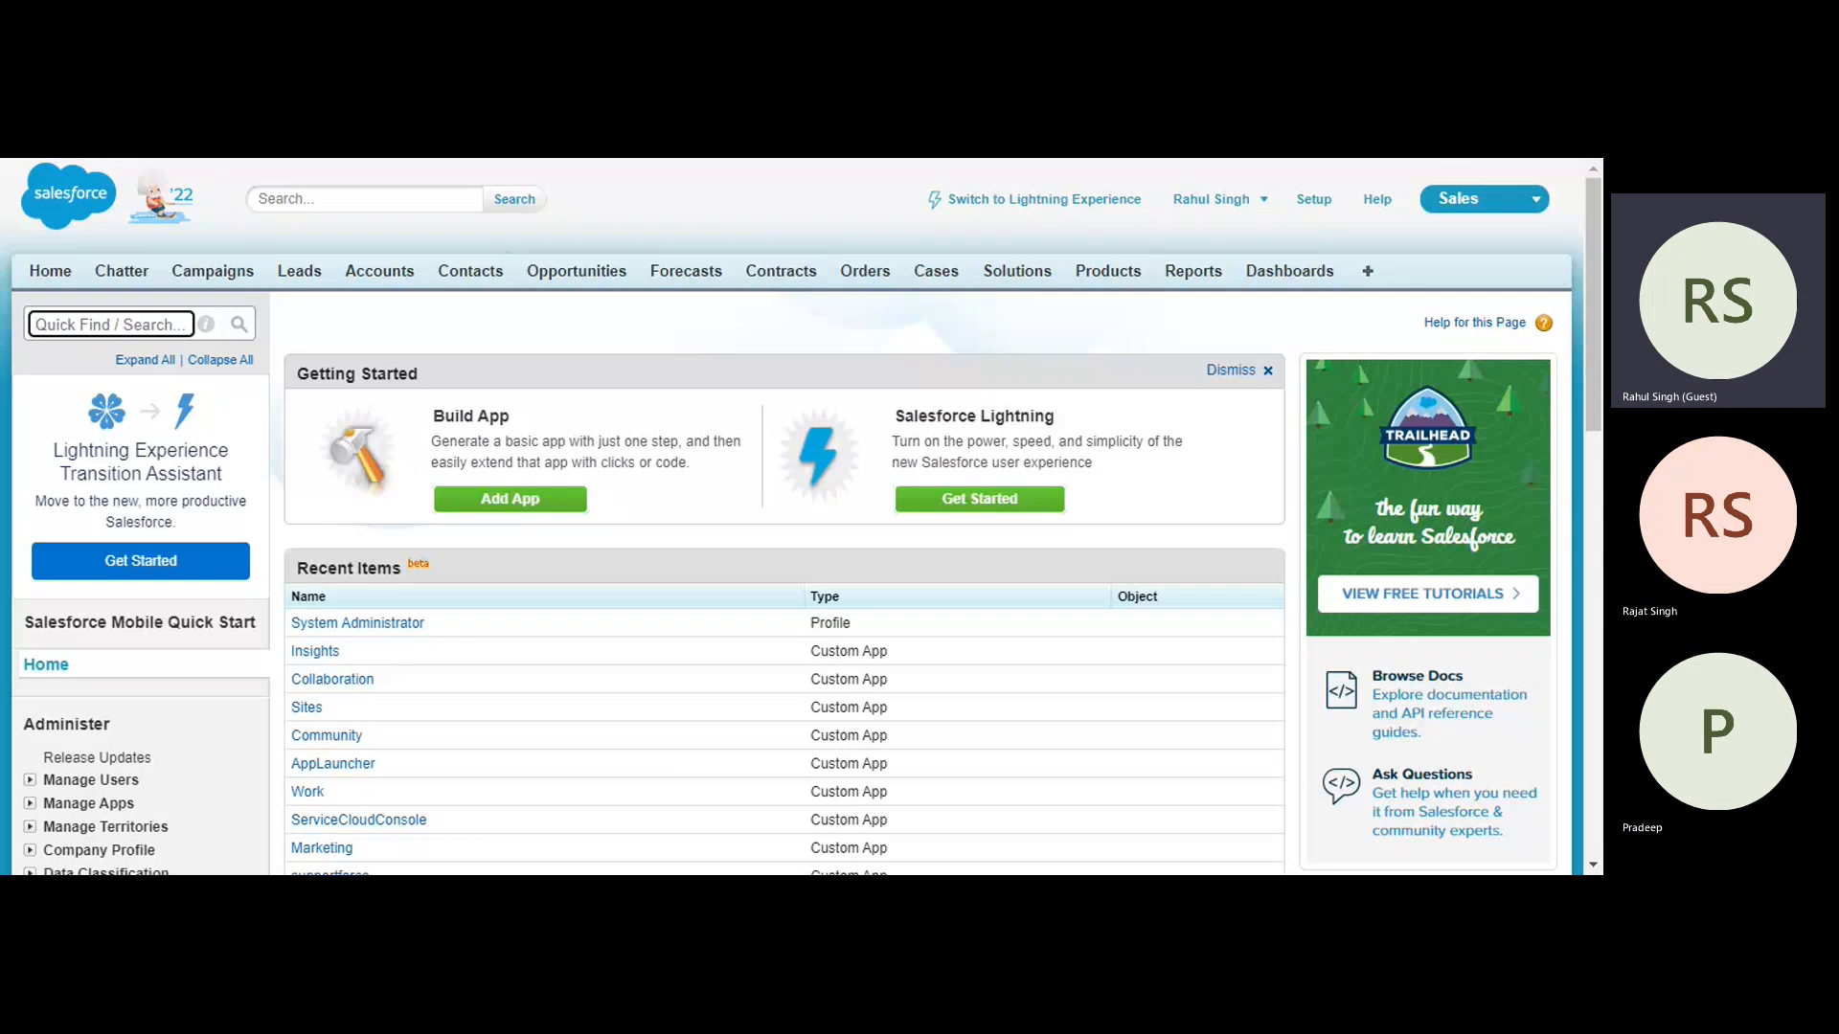
# Find the Apps setup page and start creating a new app of type Custom app.
pyautogui.write('Apps')
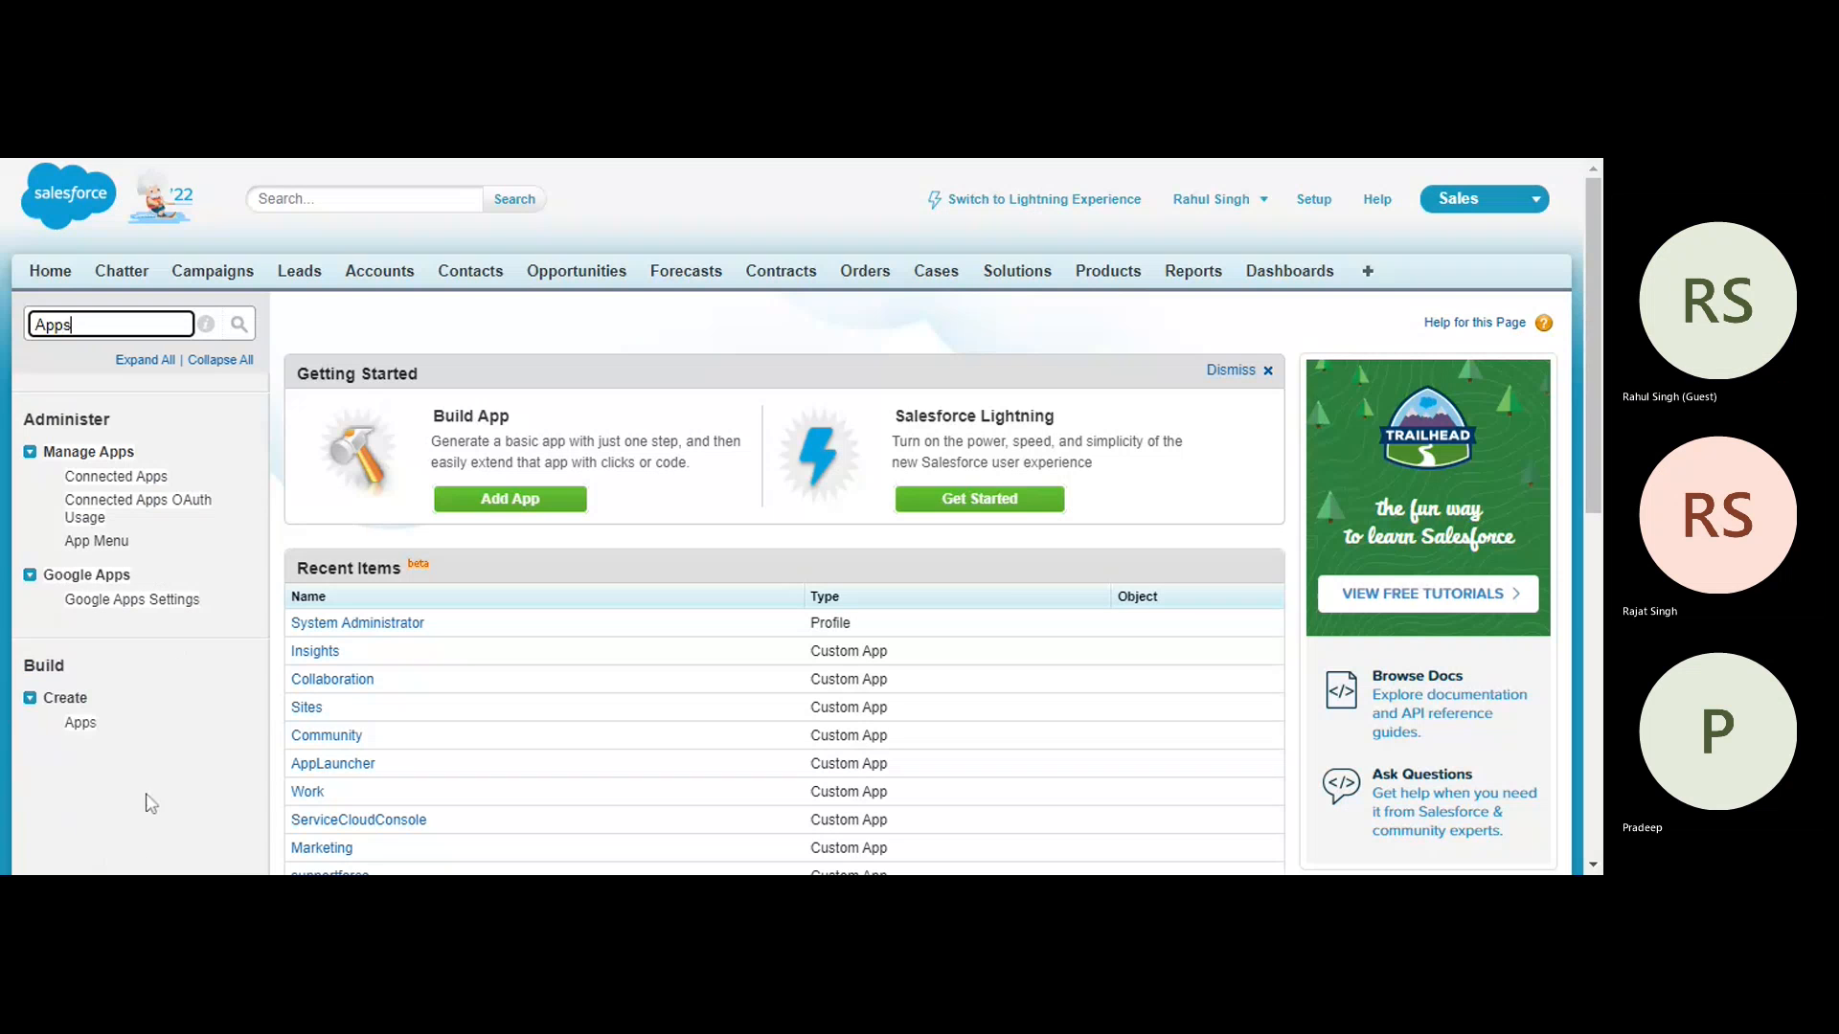
pyautogui.click(75, 726)
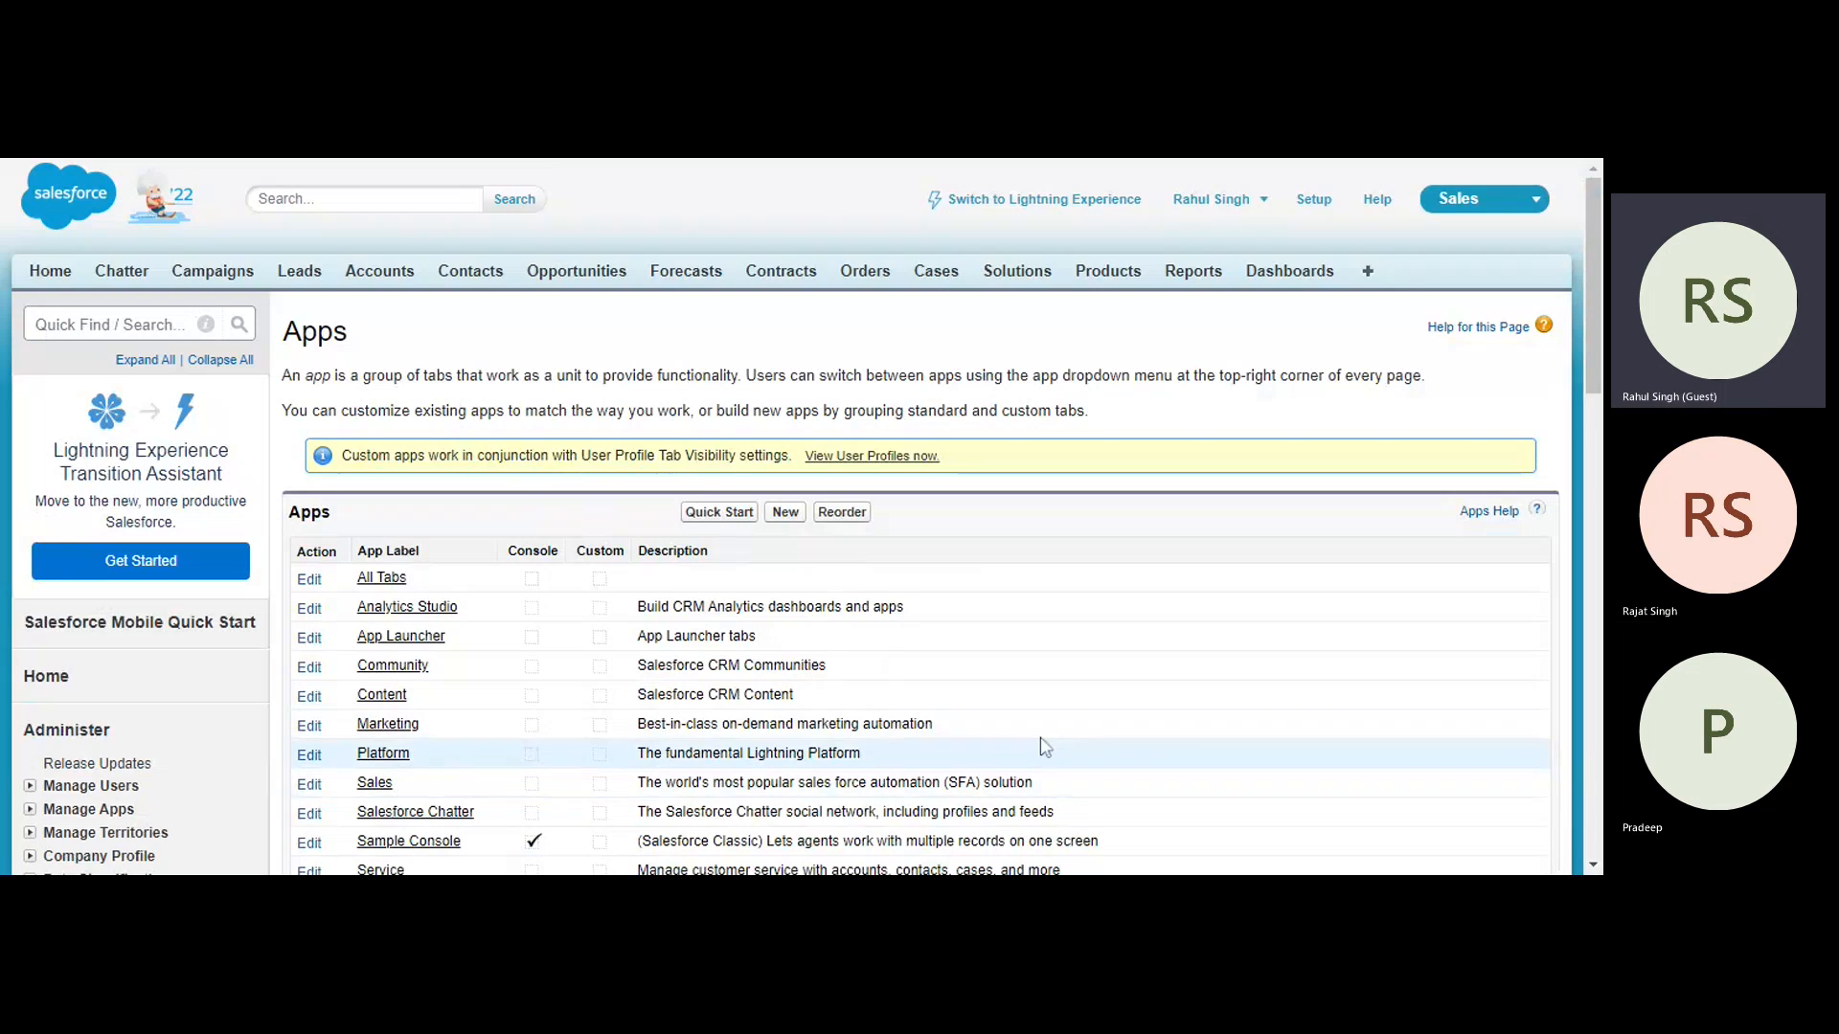
pyautogui.scroll(-1, 1044, 736)
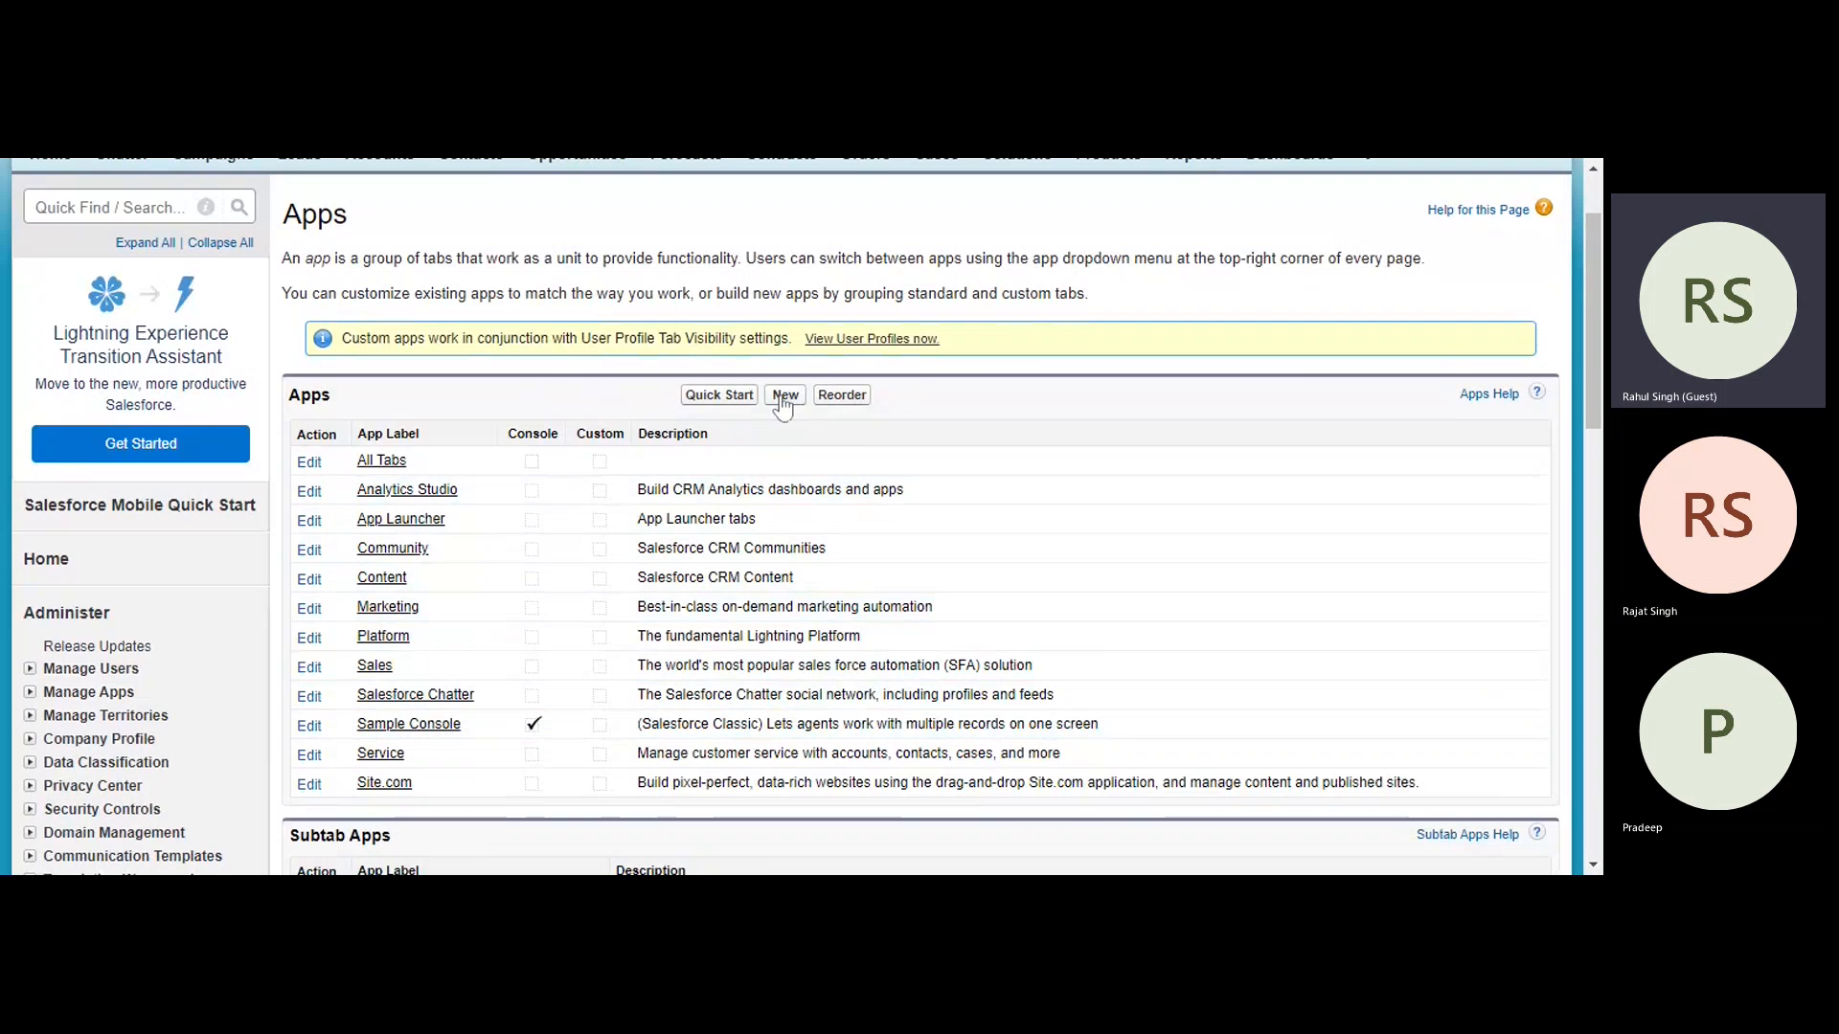
pyautogui.scroll(-1, 782, 405)
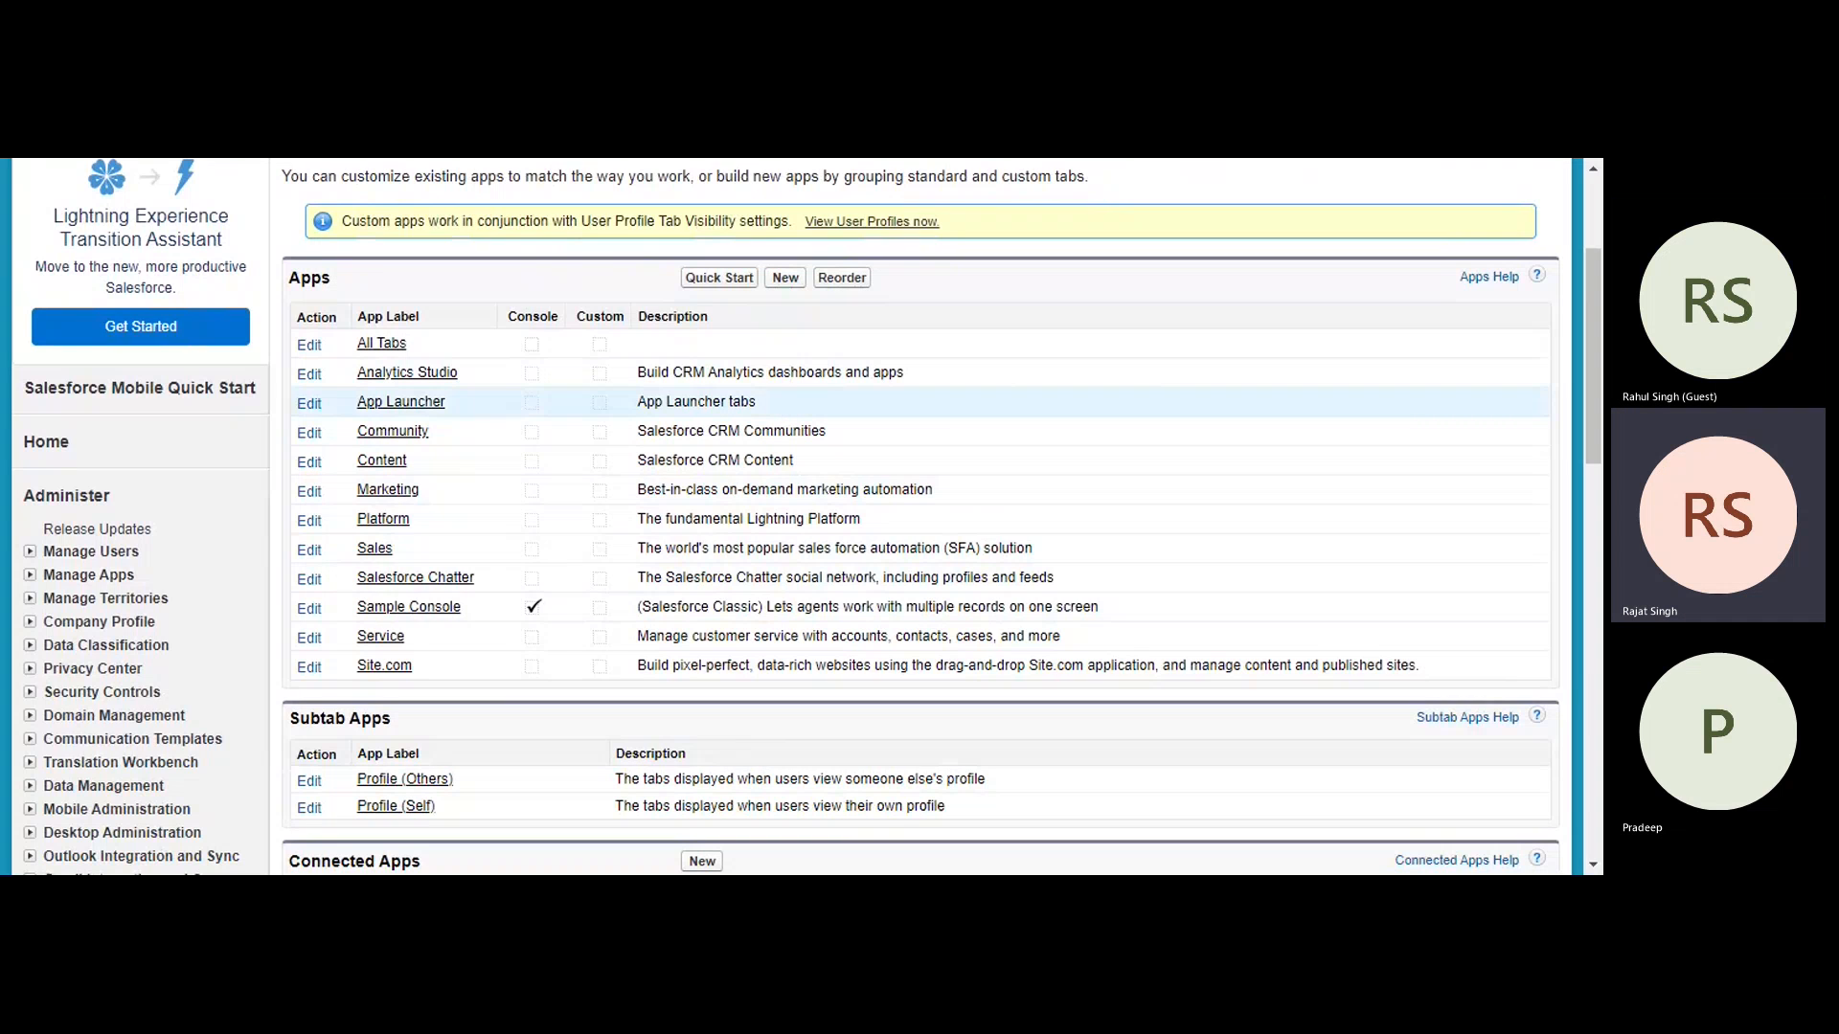
pyautogui.click(788, 280)
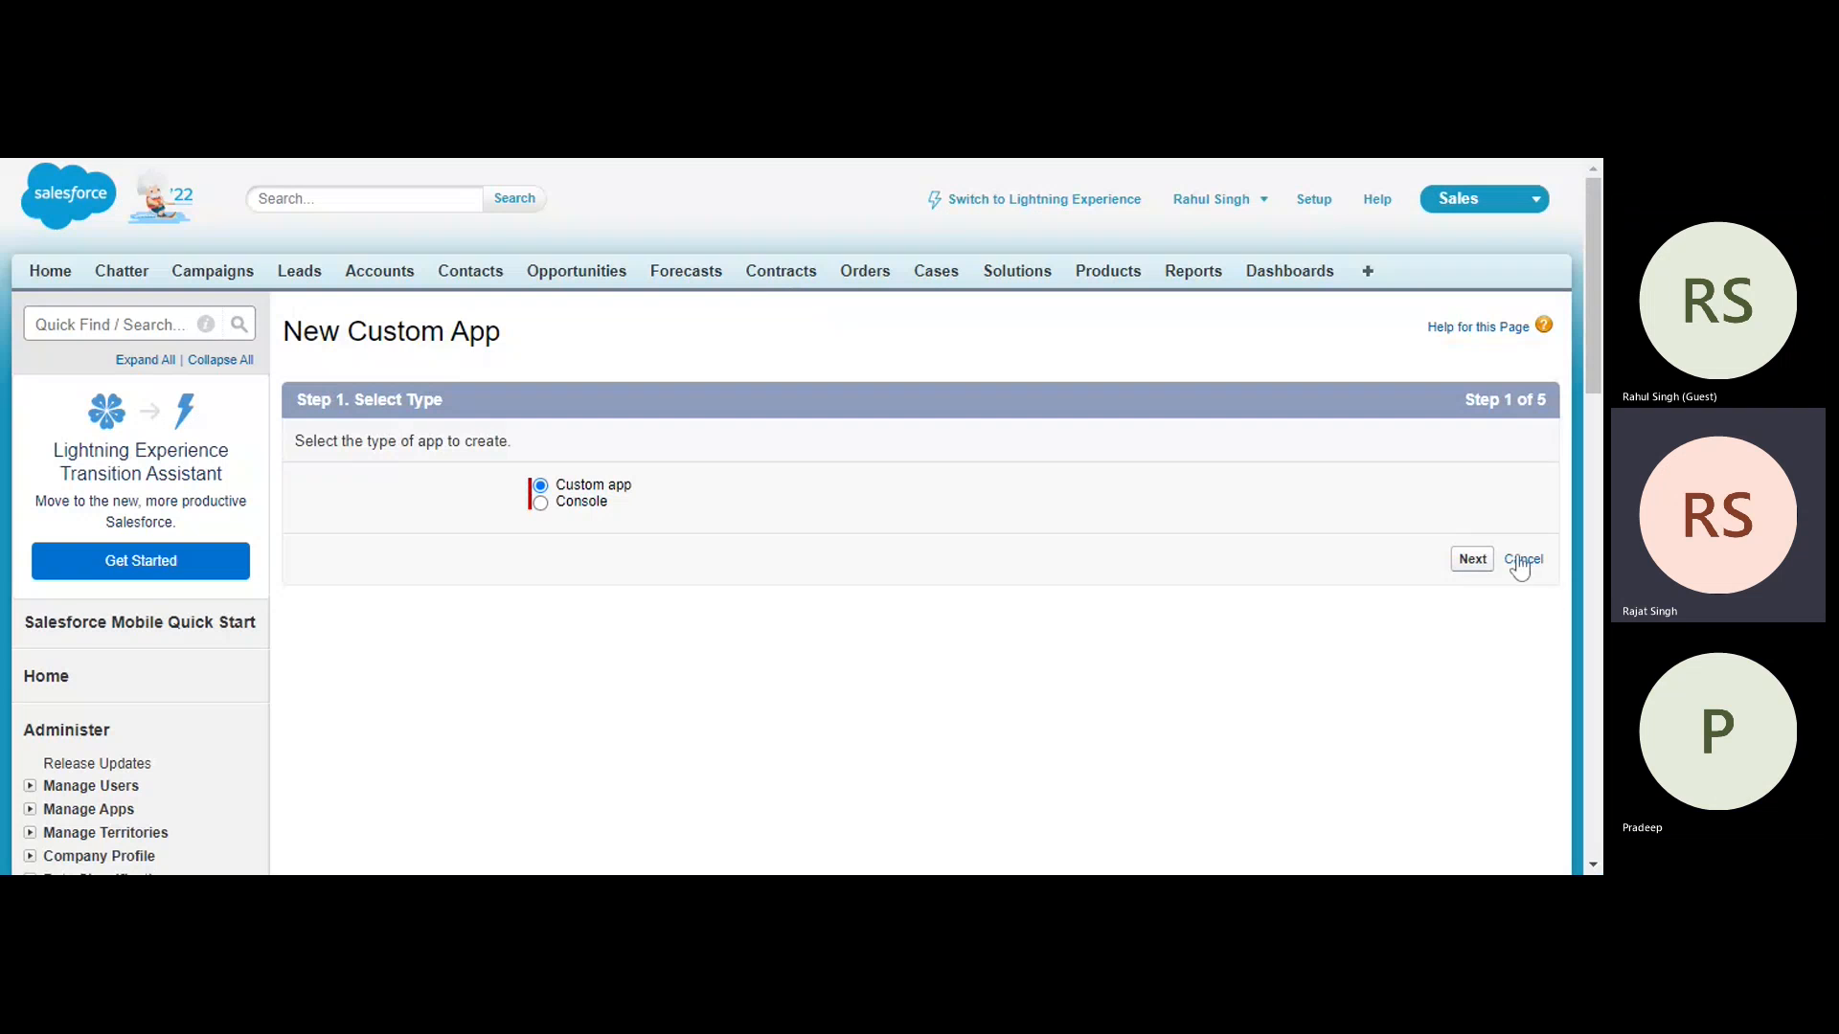
pyautogui.click(1475, 562)
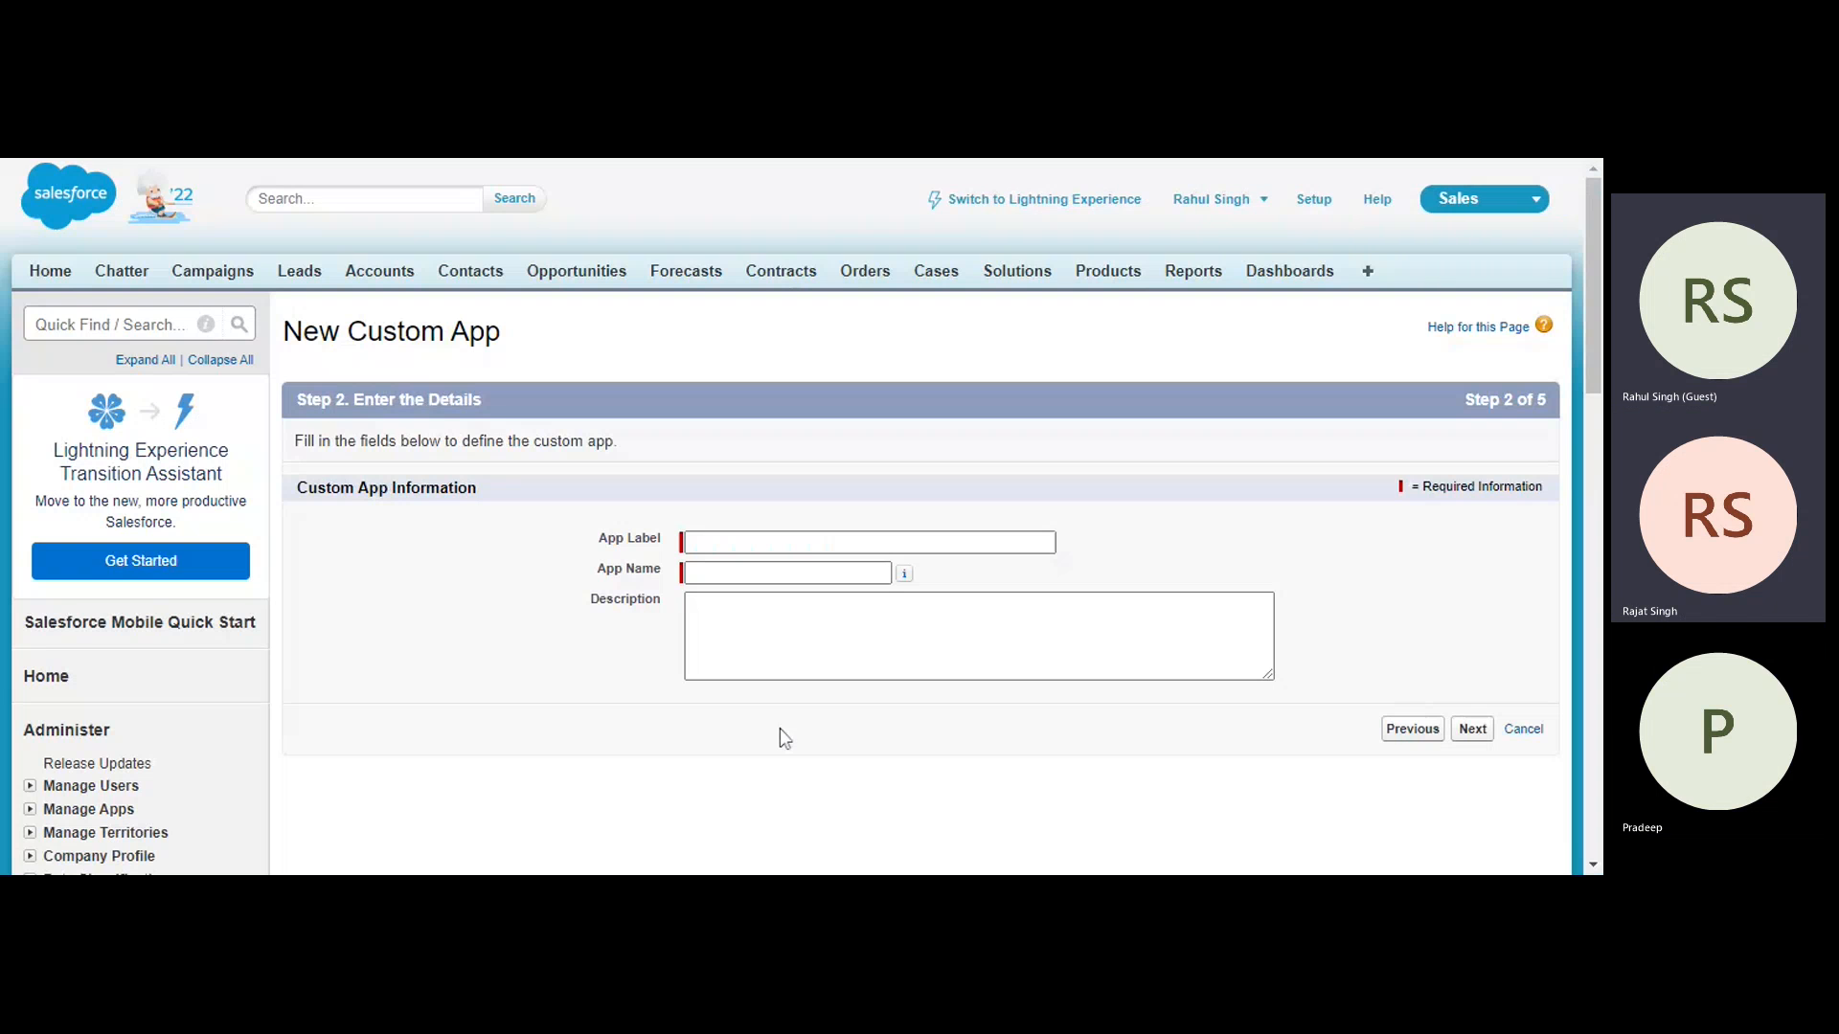
# Set the new app's label and name to Finance and continue to the logo selection.
pyautogui.click(701, 545)
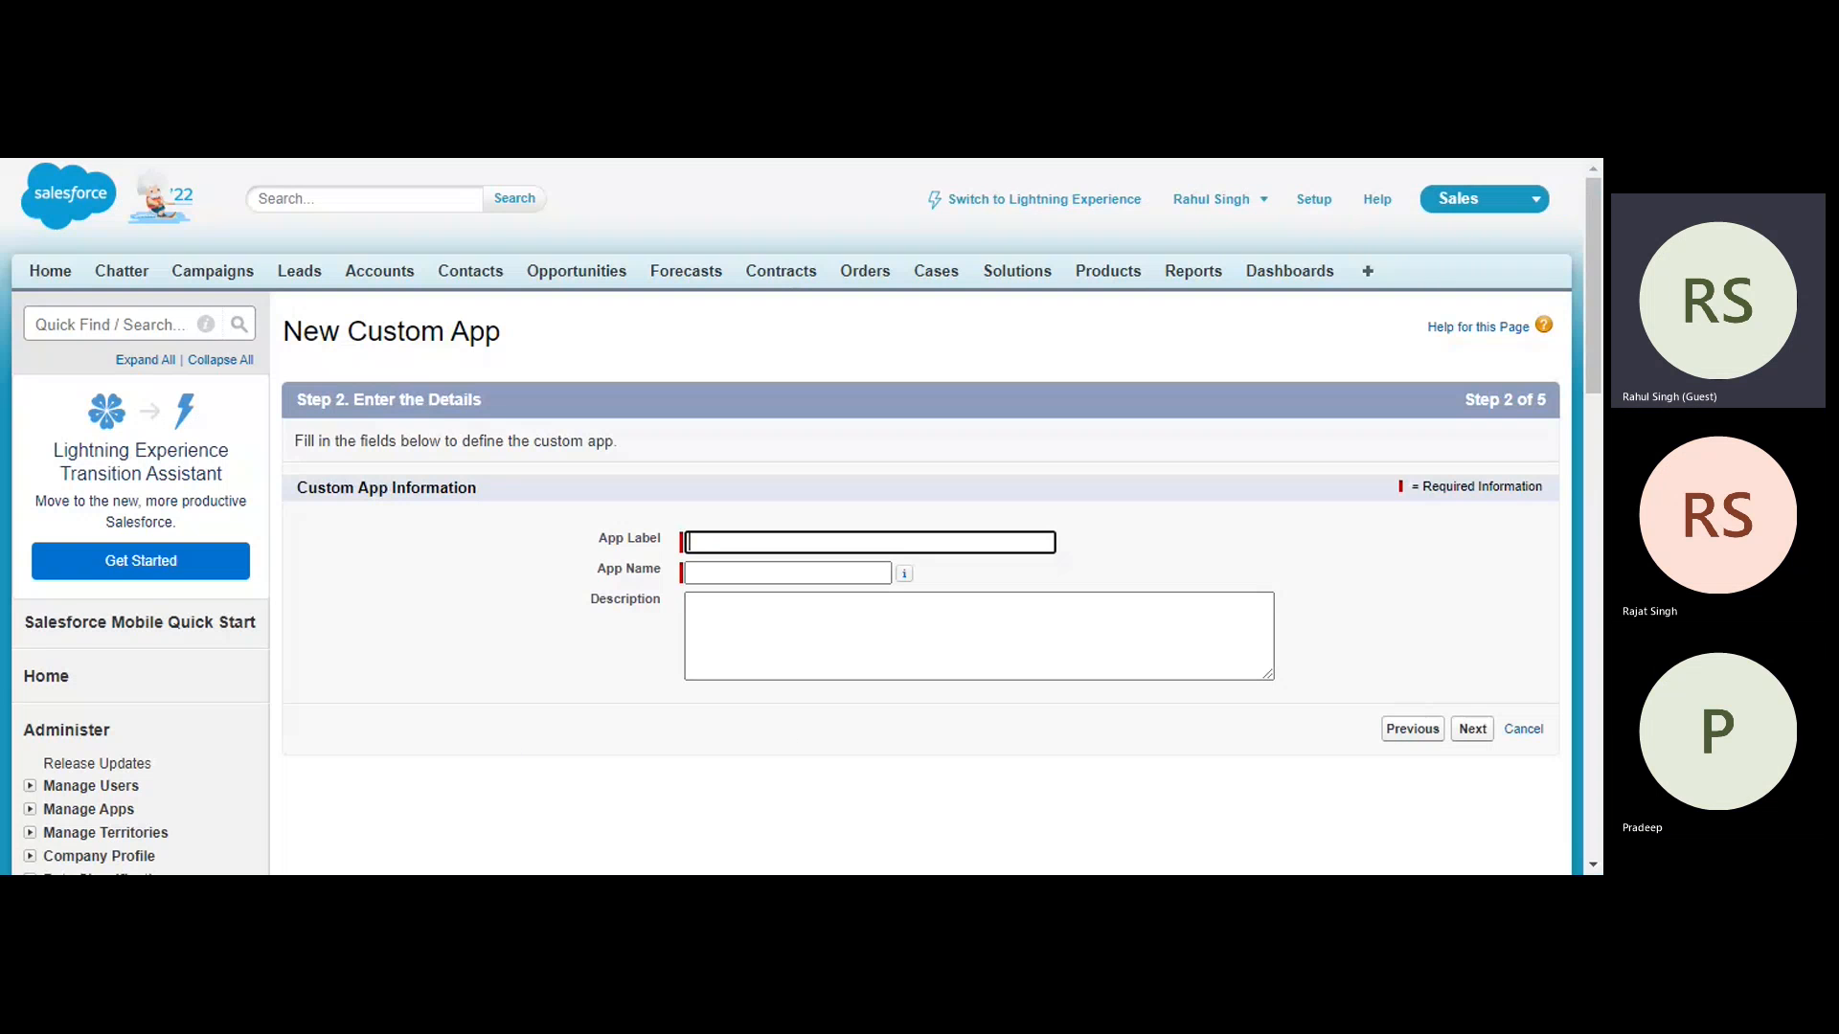
pyautogui.click(897, 586)
pyautogui.click(719, 573)
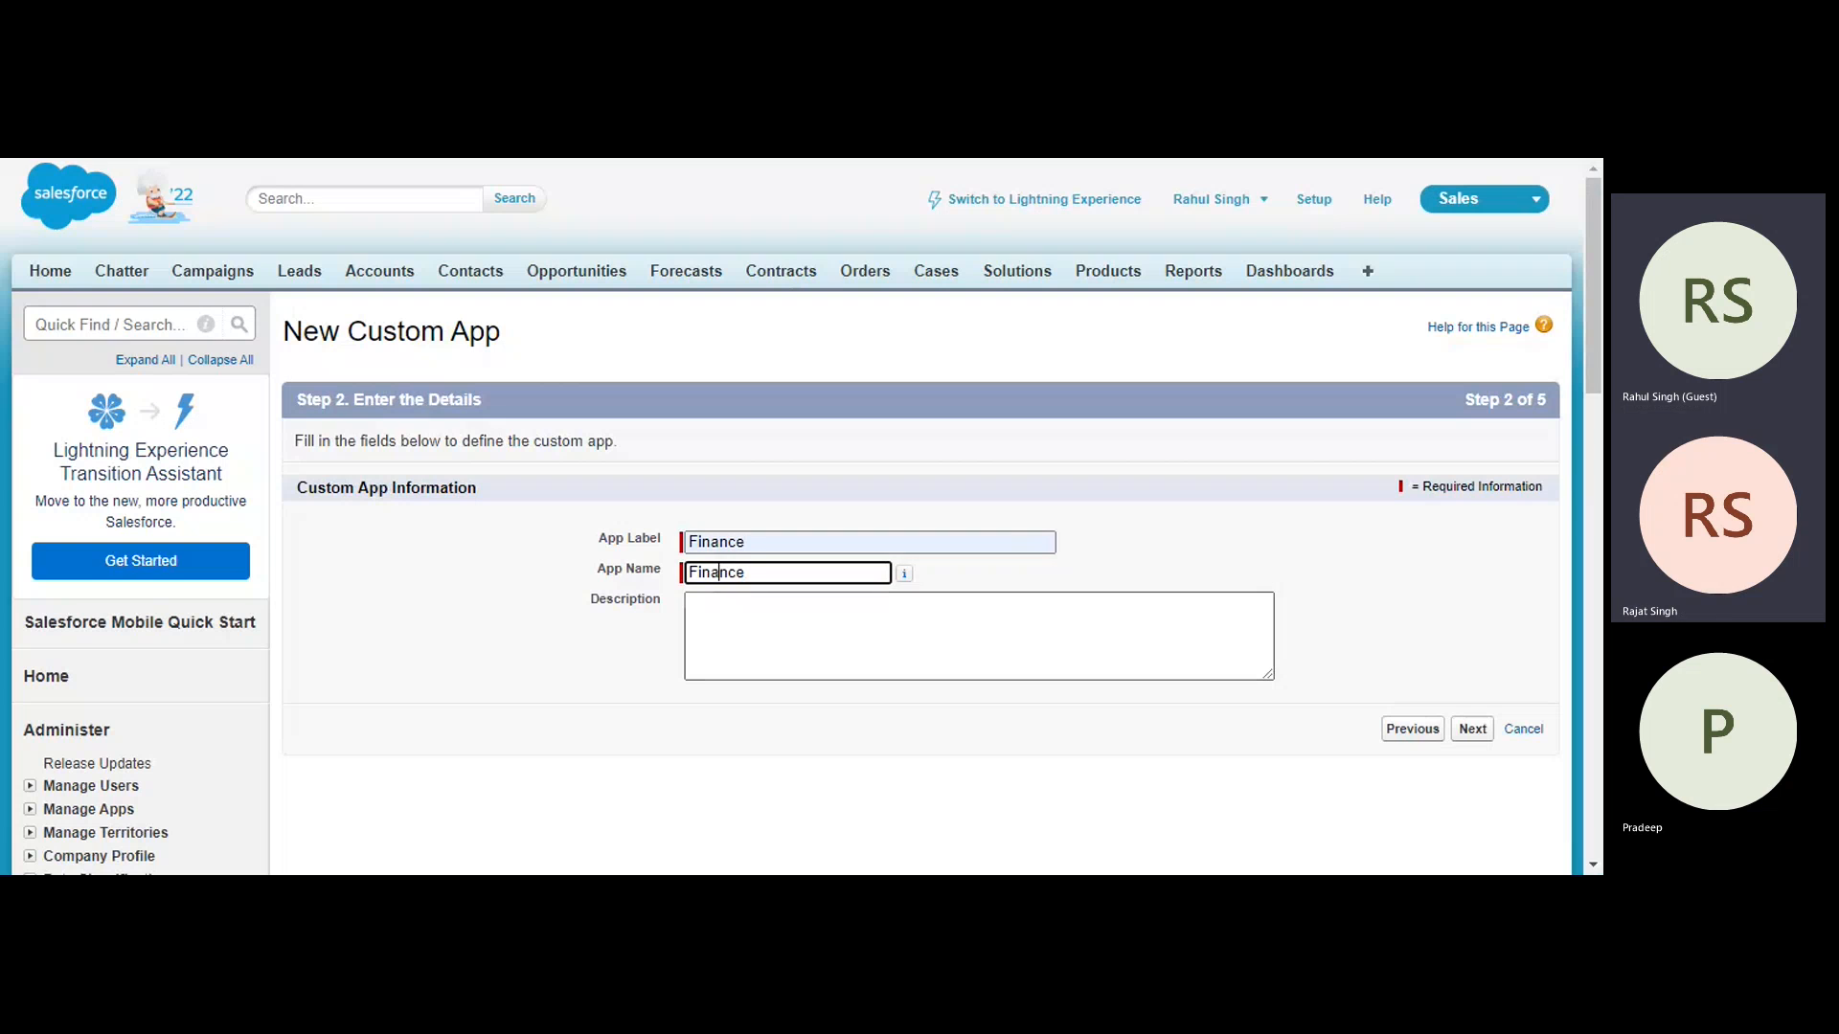
pyautogui.click(1471, 730)
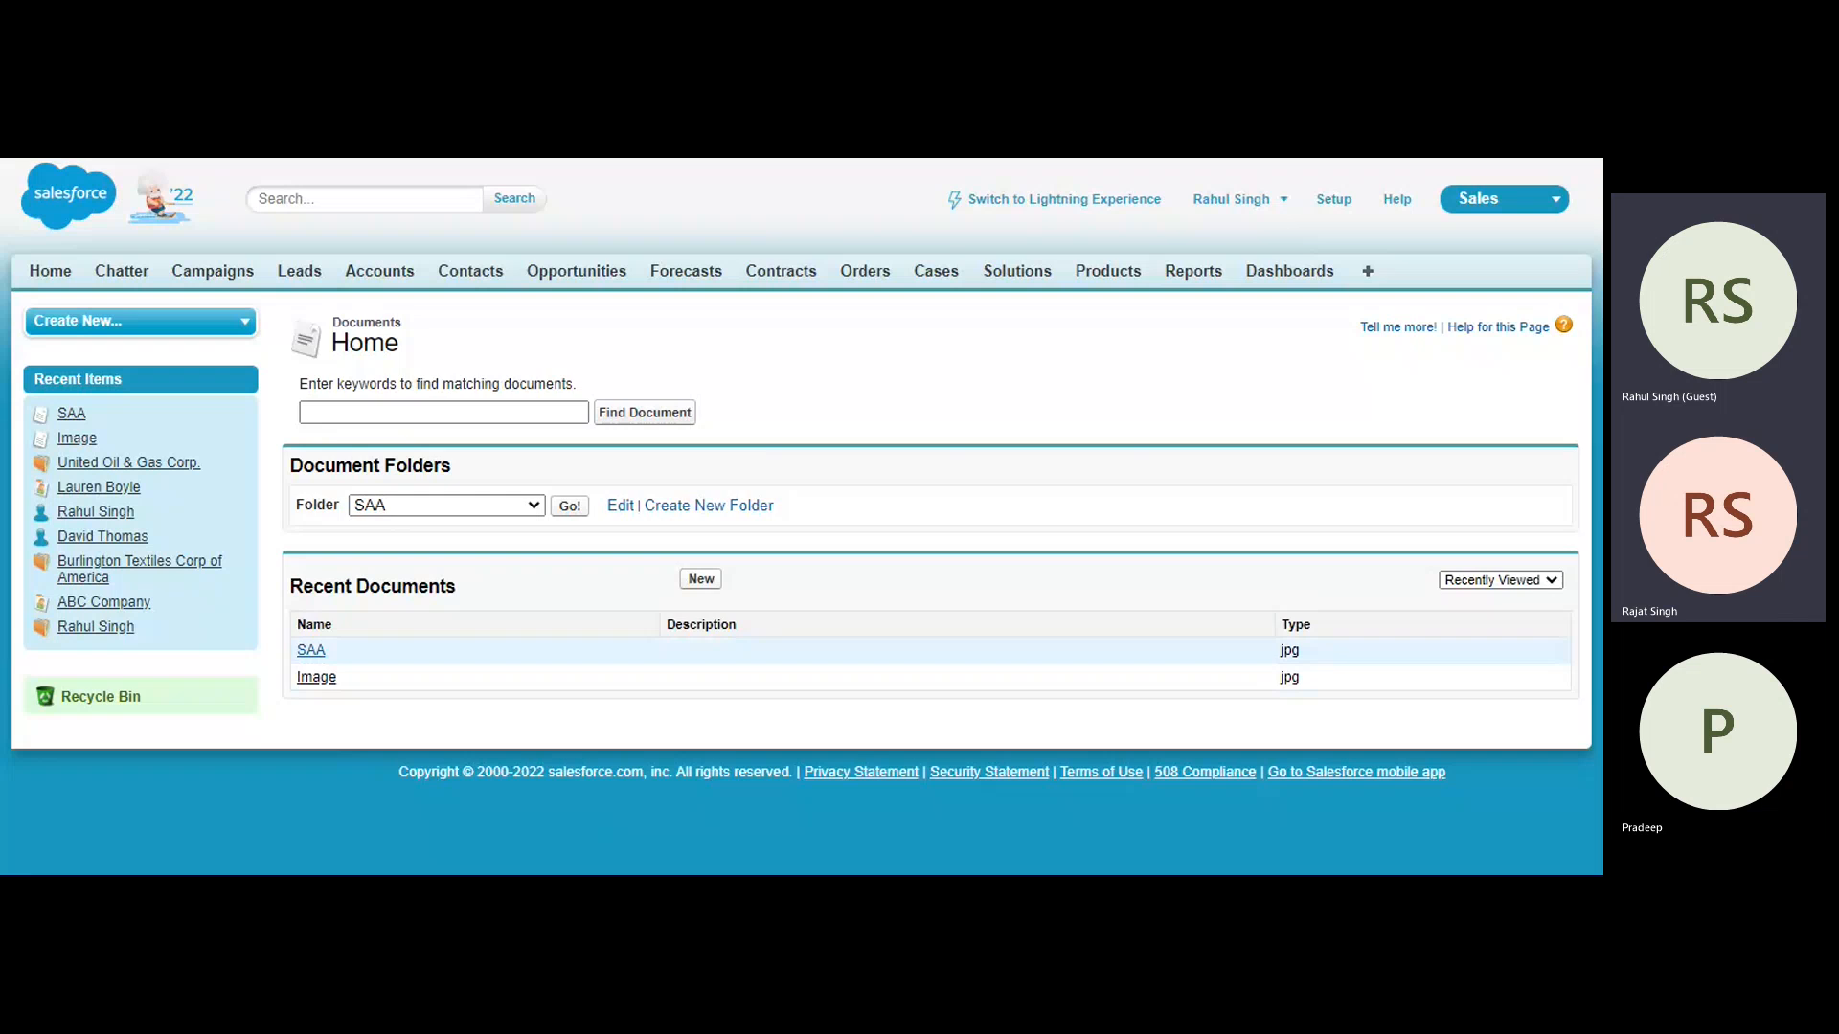
# Mark the SAA document as an Externally Available Image and save its properties.
pyautogui.click(312, 651)
pyautogui.scroll(-2, 530, 554)
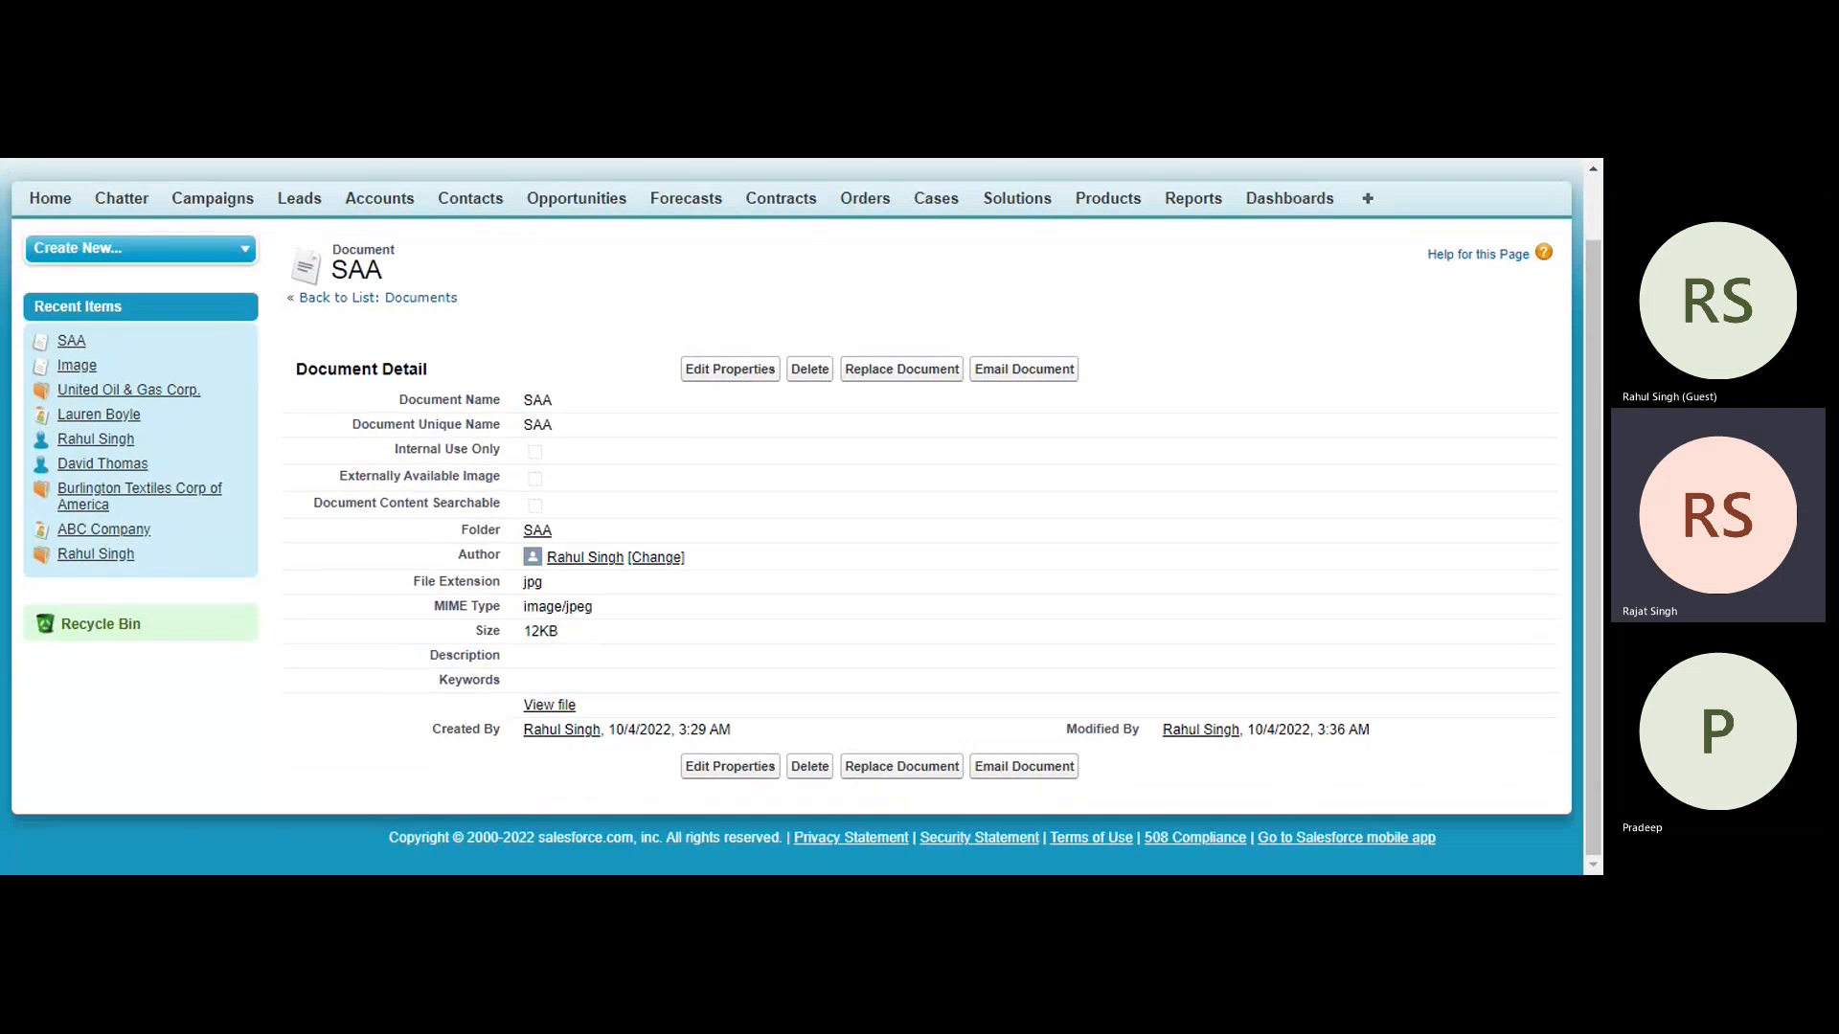
pyautogui.click(709, 371)
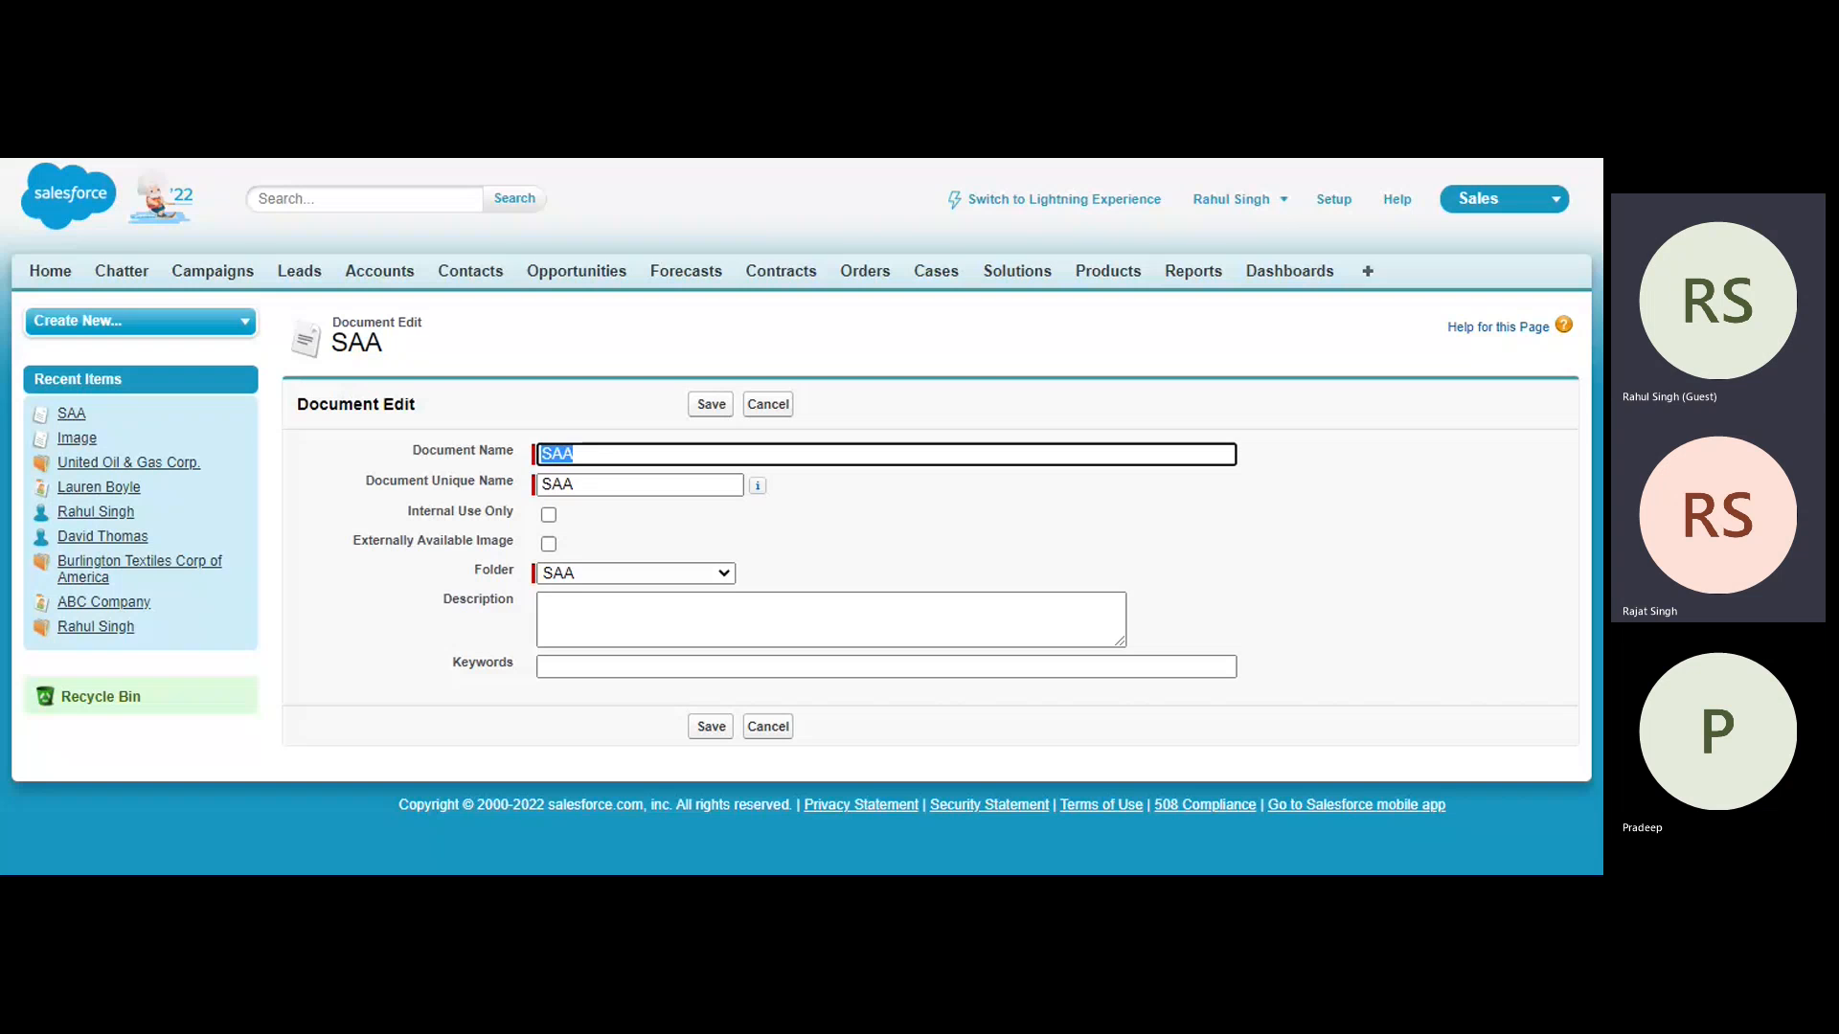
pyautogui.click(548, 545)
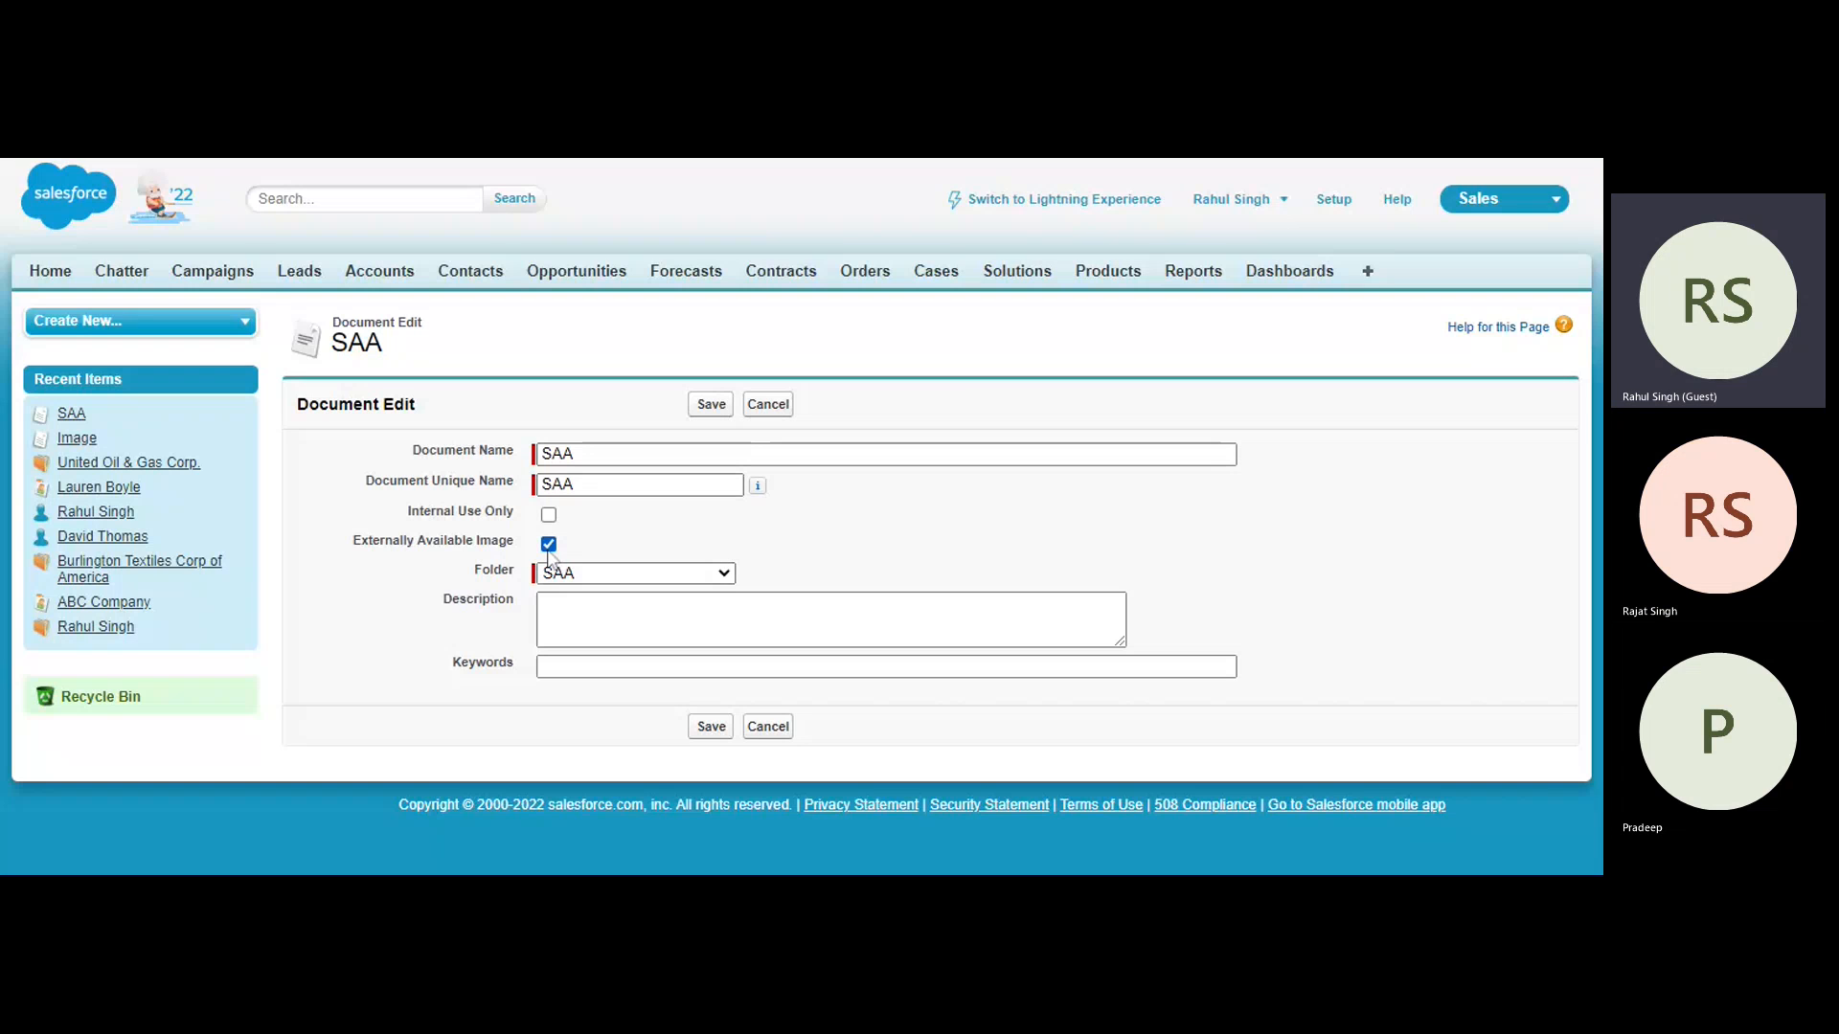
pyautogui.click(711, 406)
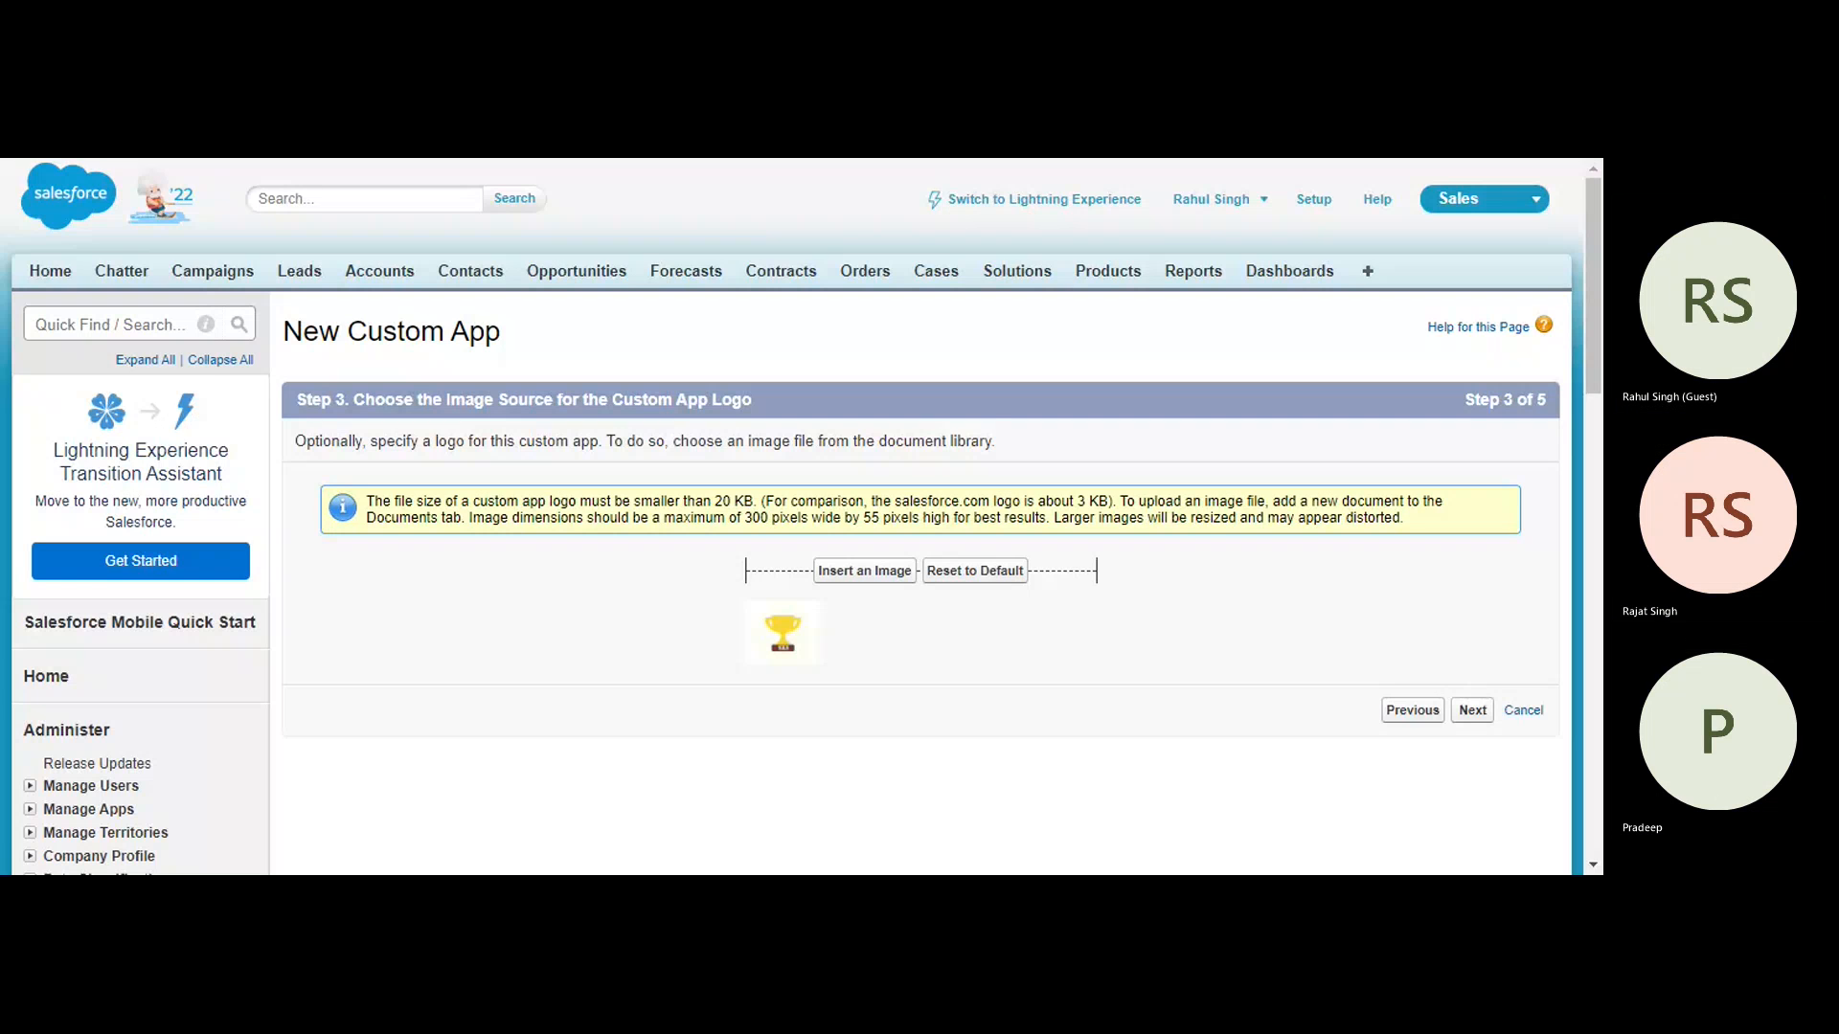
# Continue with the trophy image as the app logo and add the People tab to the selected tabs.
pyautogui.click(1472, 711)
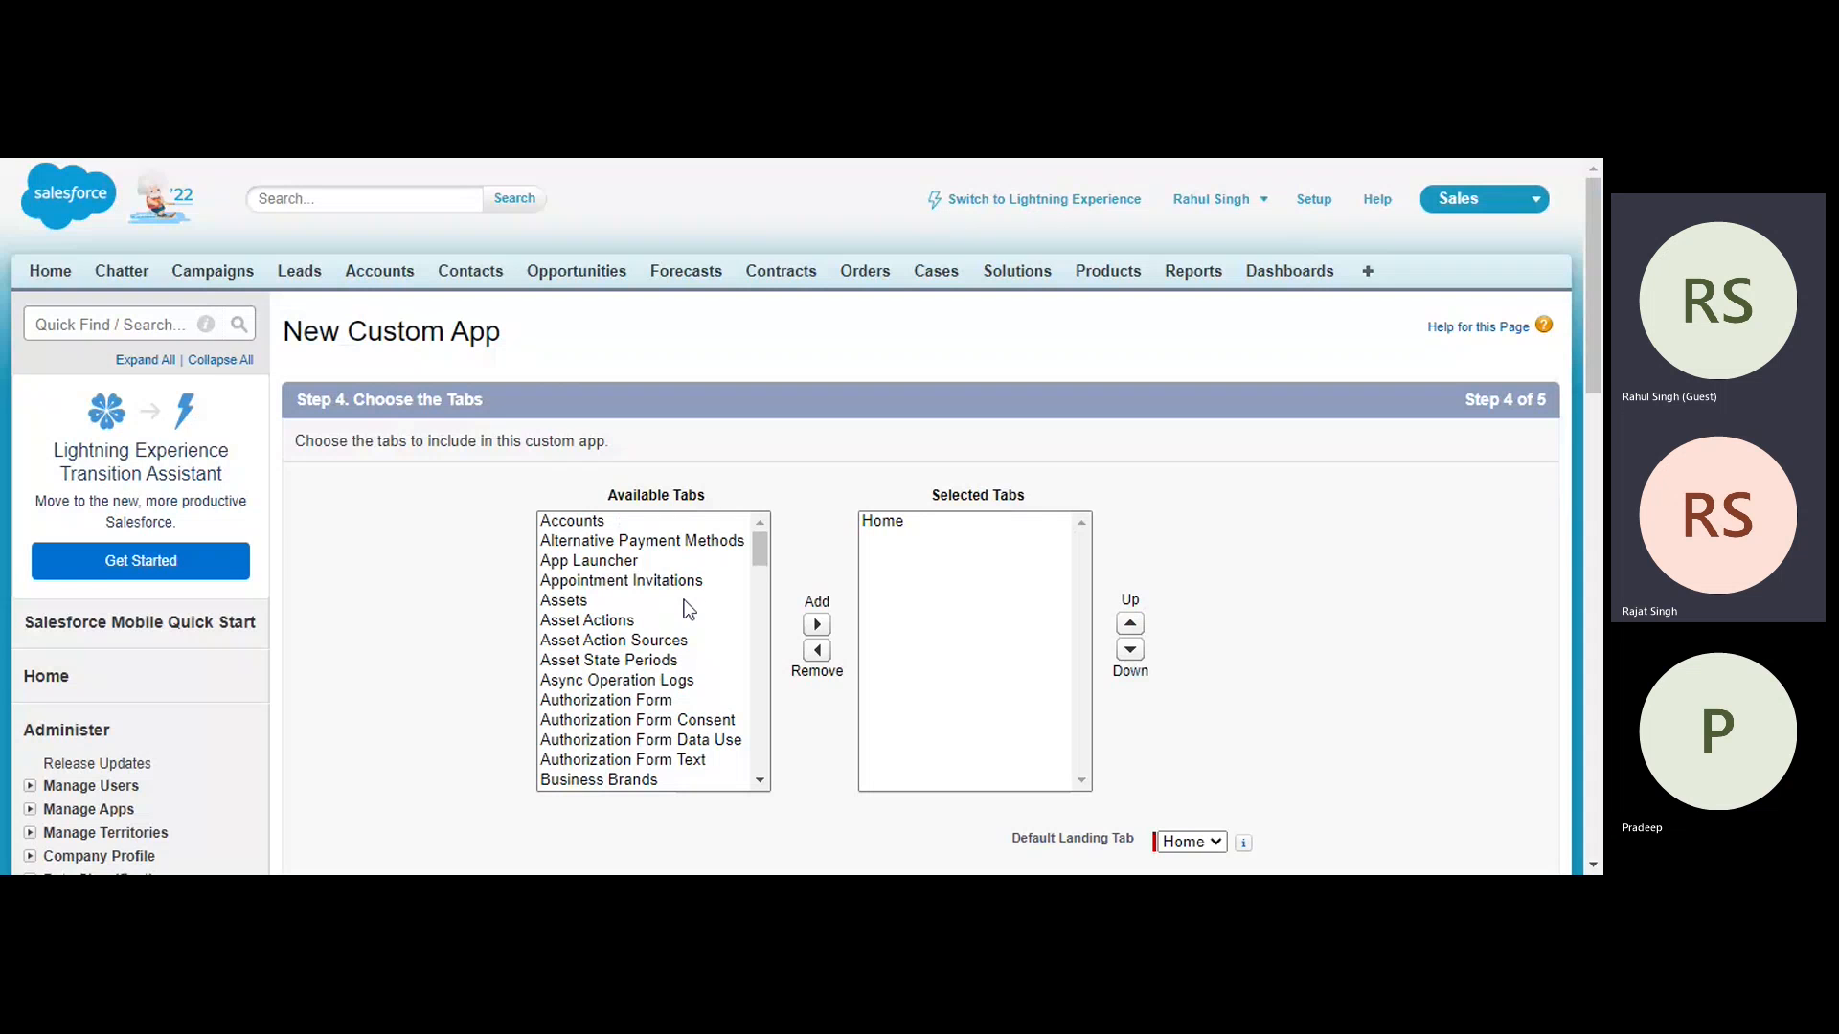
pyautogui.scroll(-2, 688, 609)
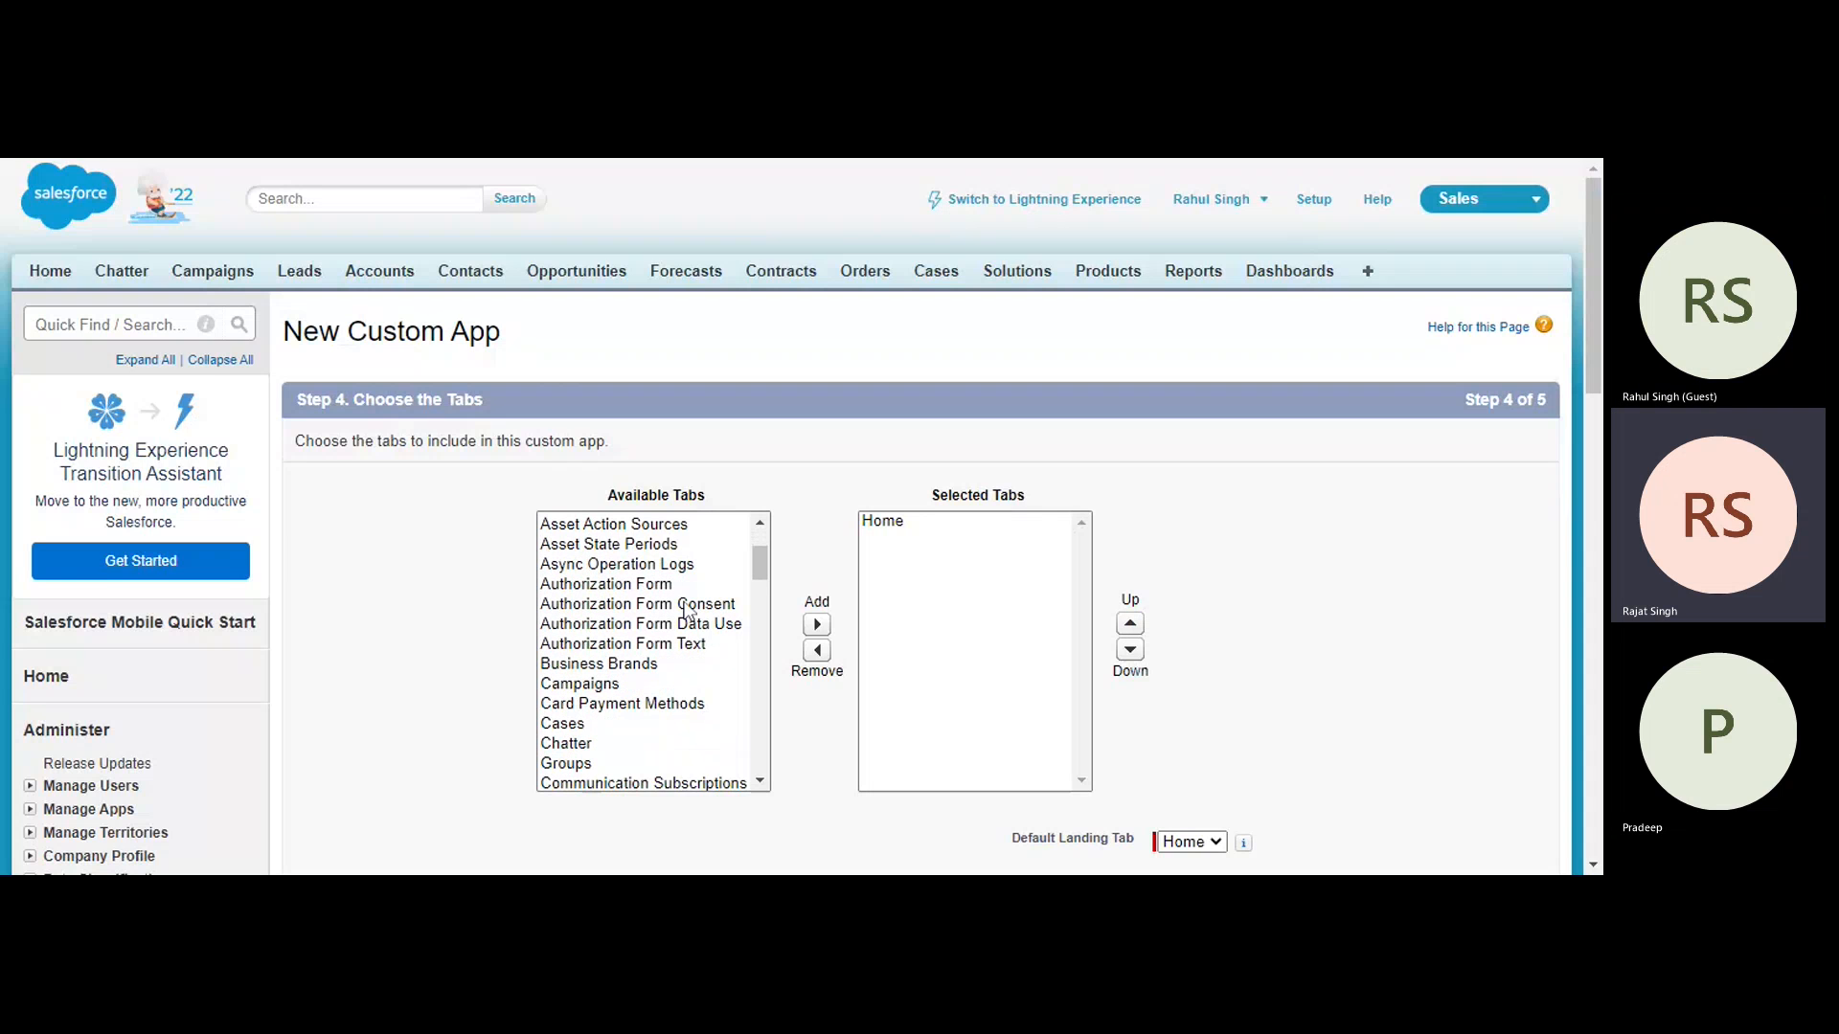
pyautogui.scroll(-4, 686, 610)
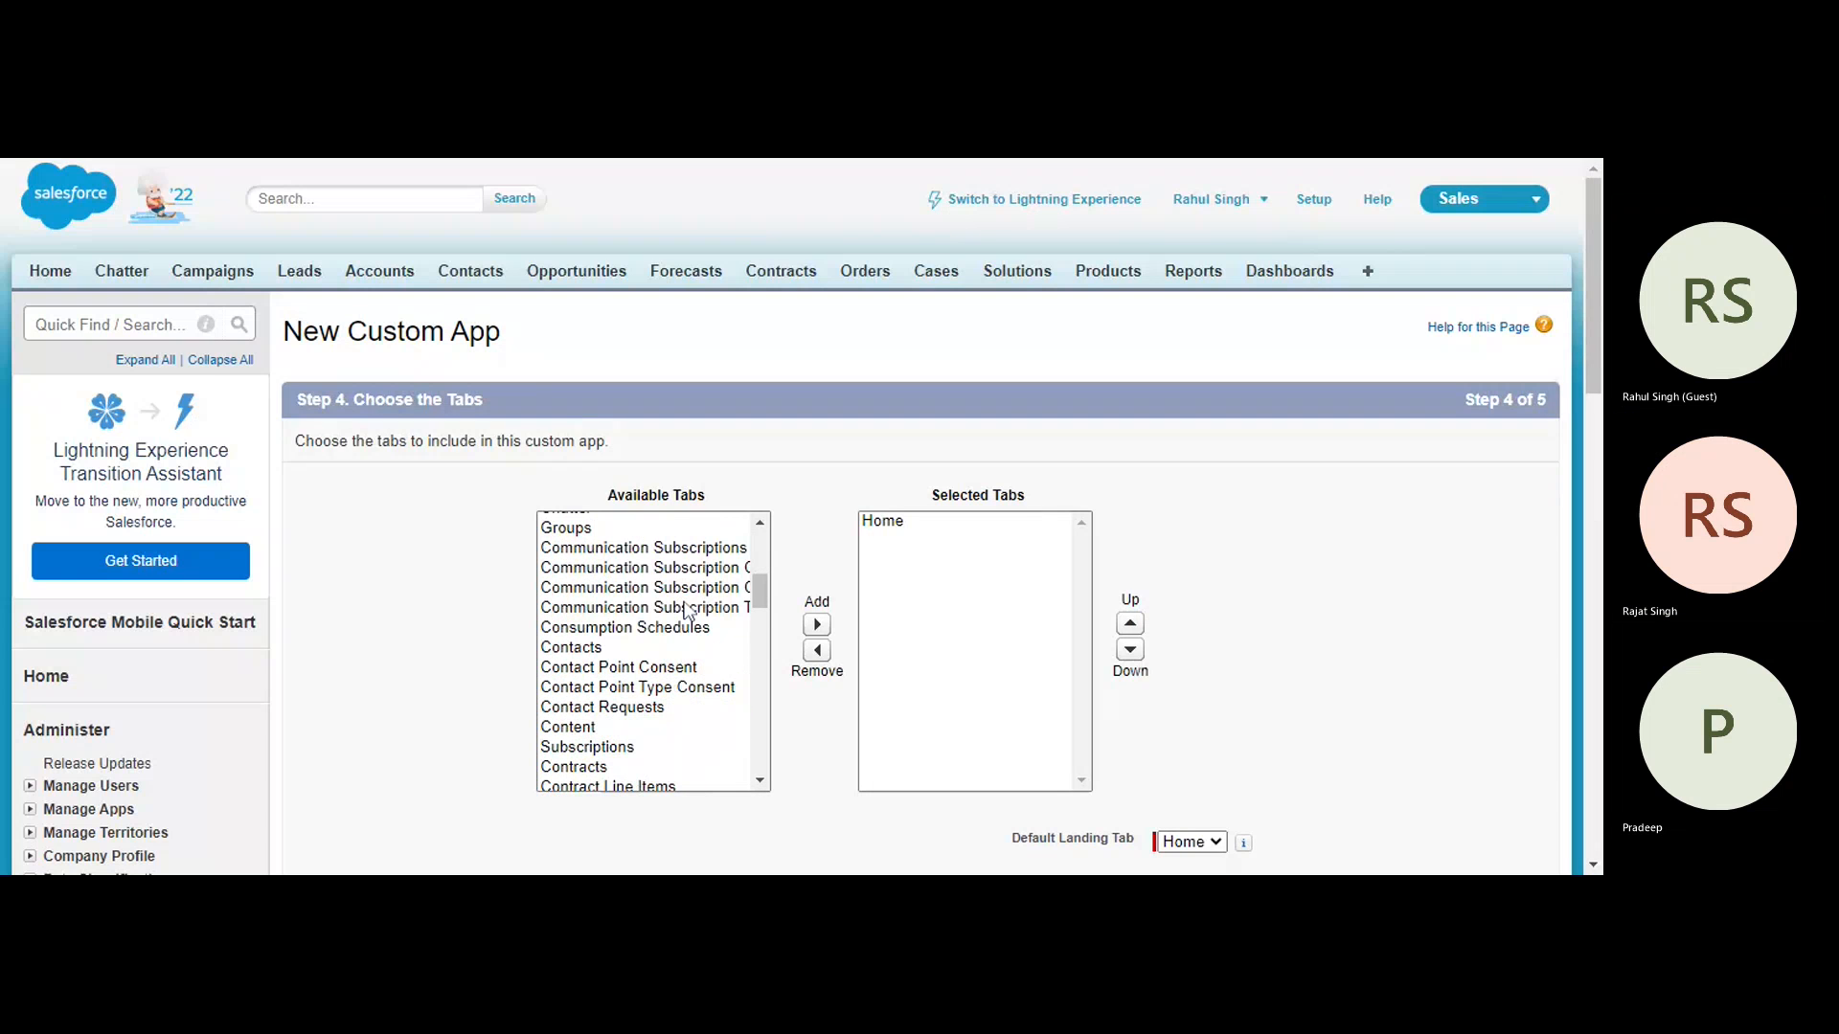
pyautogui.scroll(-1, 685, 610)
pyautogui.scroll(-1, 686, 610)
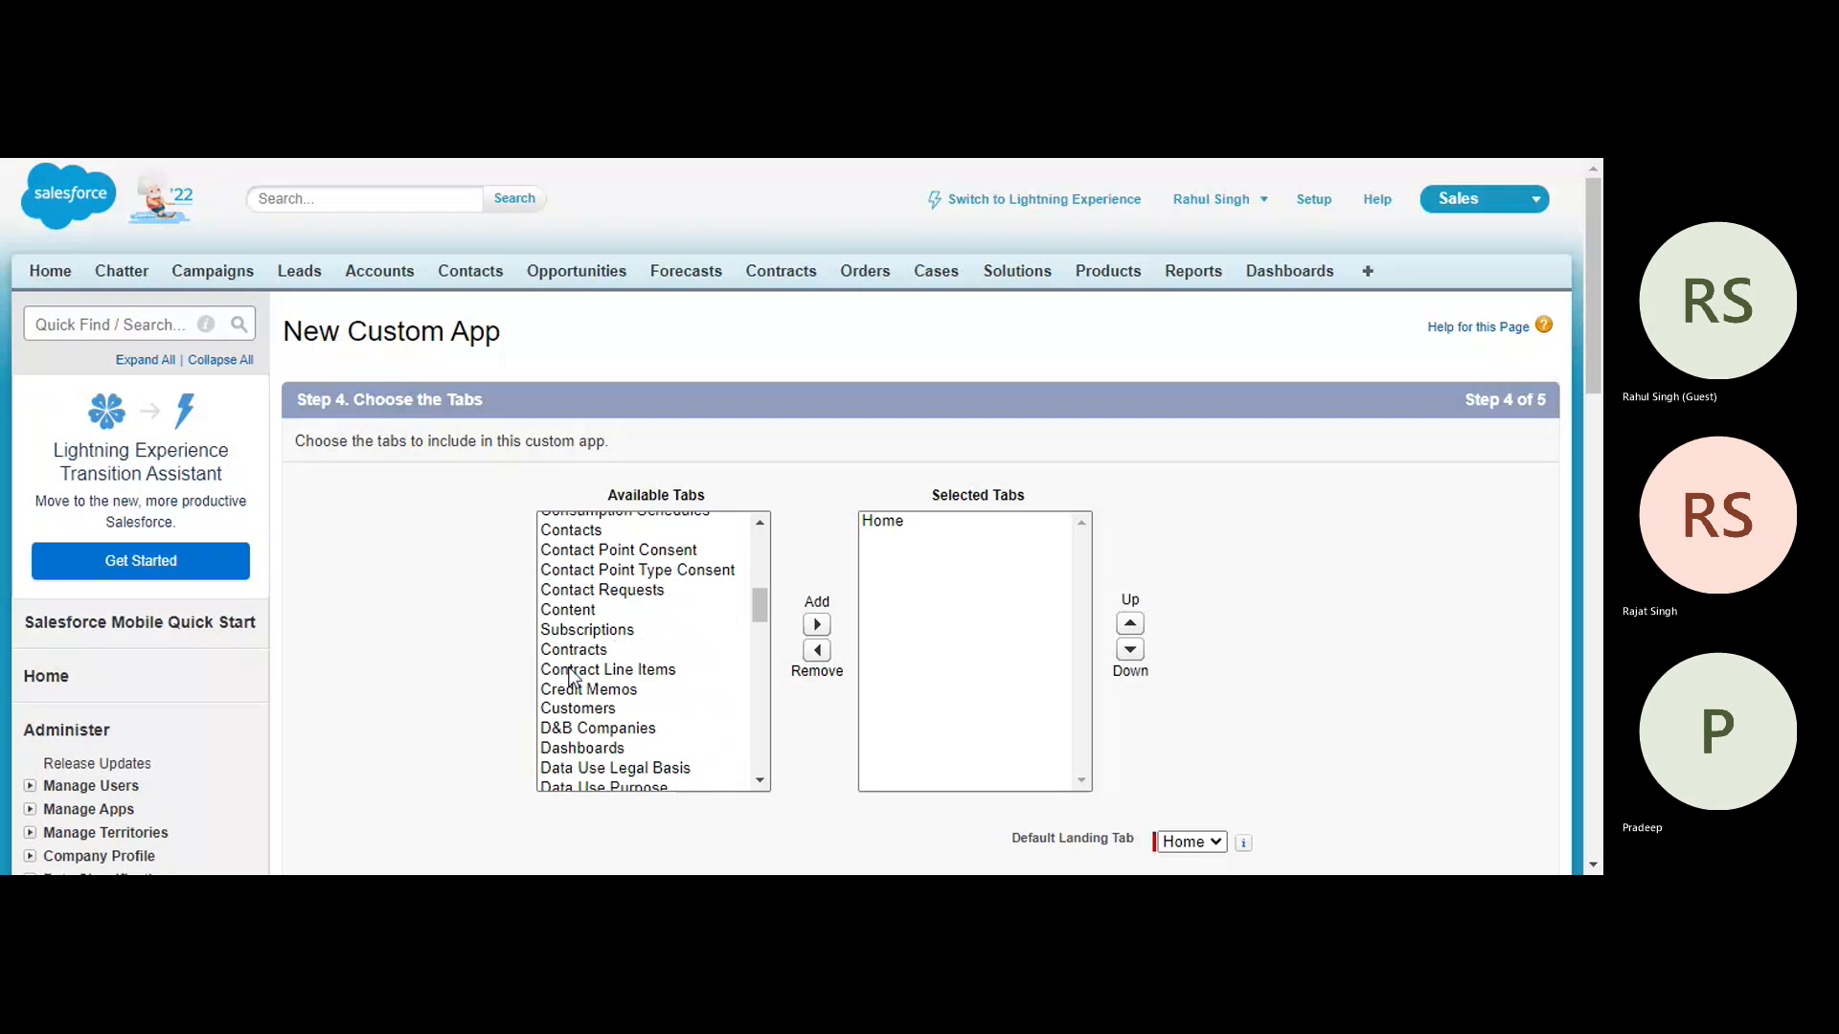
pyautogui.scroll(2, 572, 672)
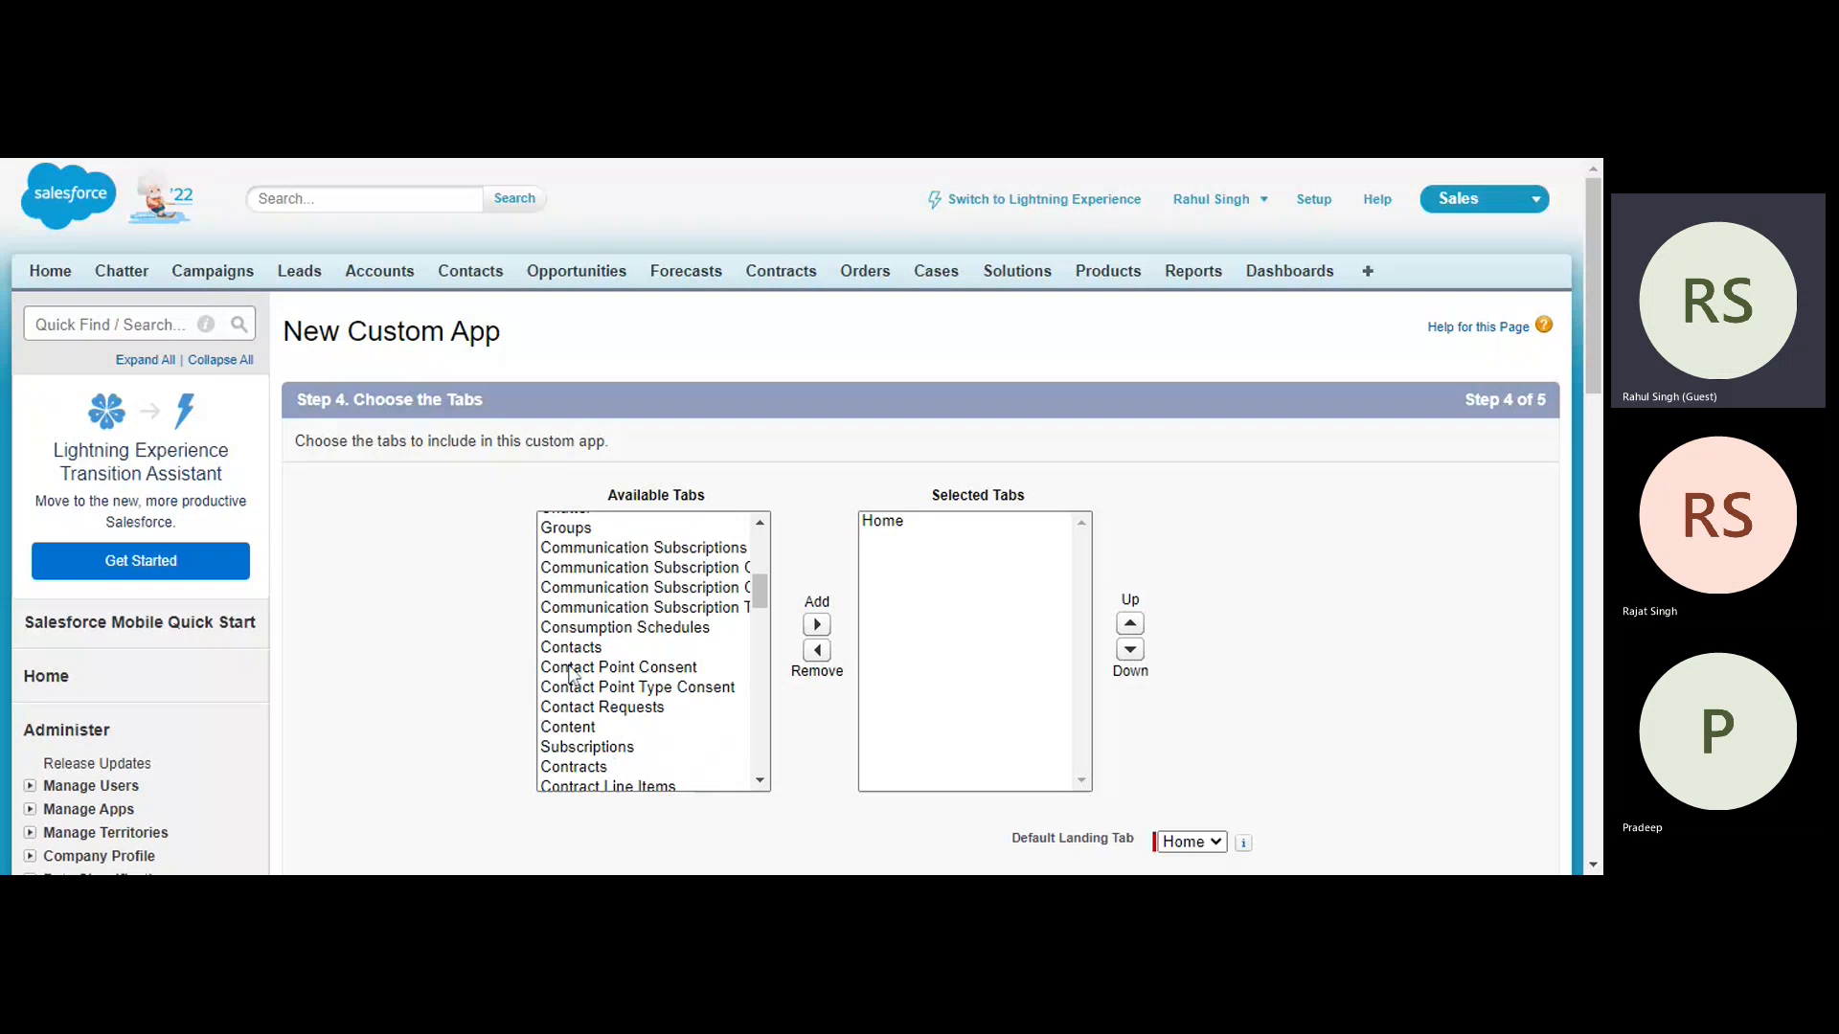
pyautogui.scroll(1, 572, 674)
pyautogui.scroll(1, 571, 672)
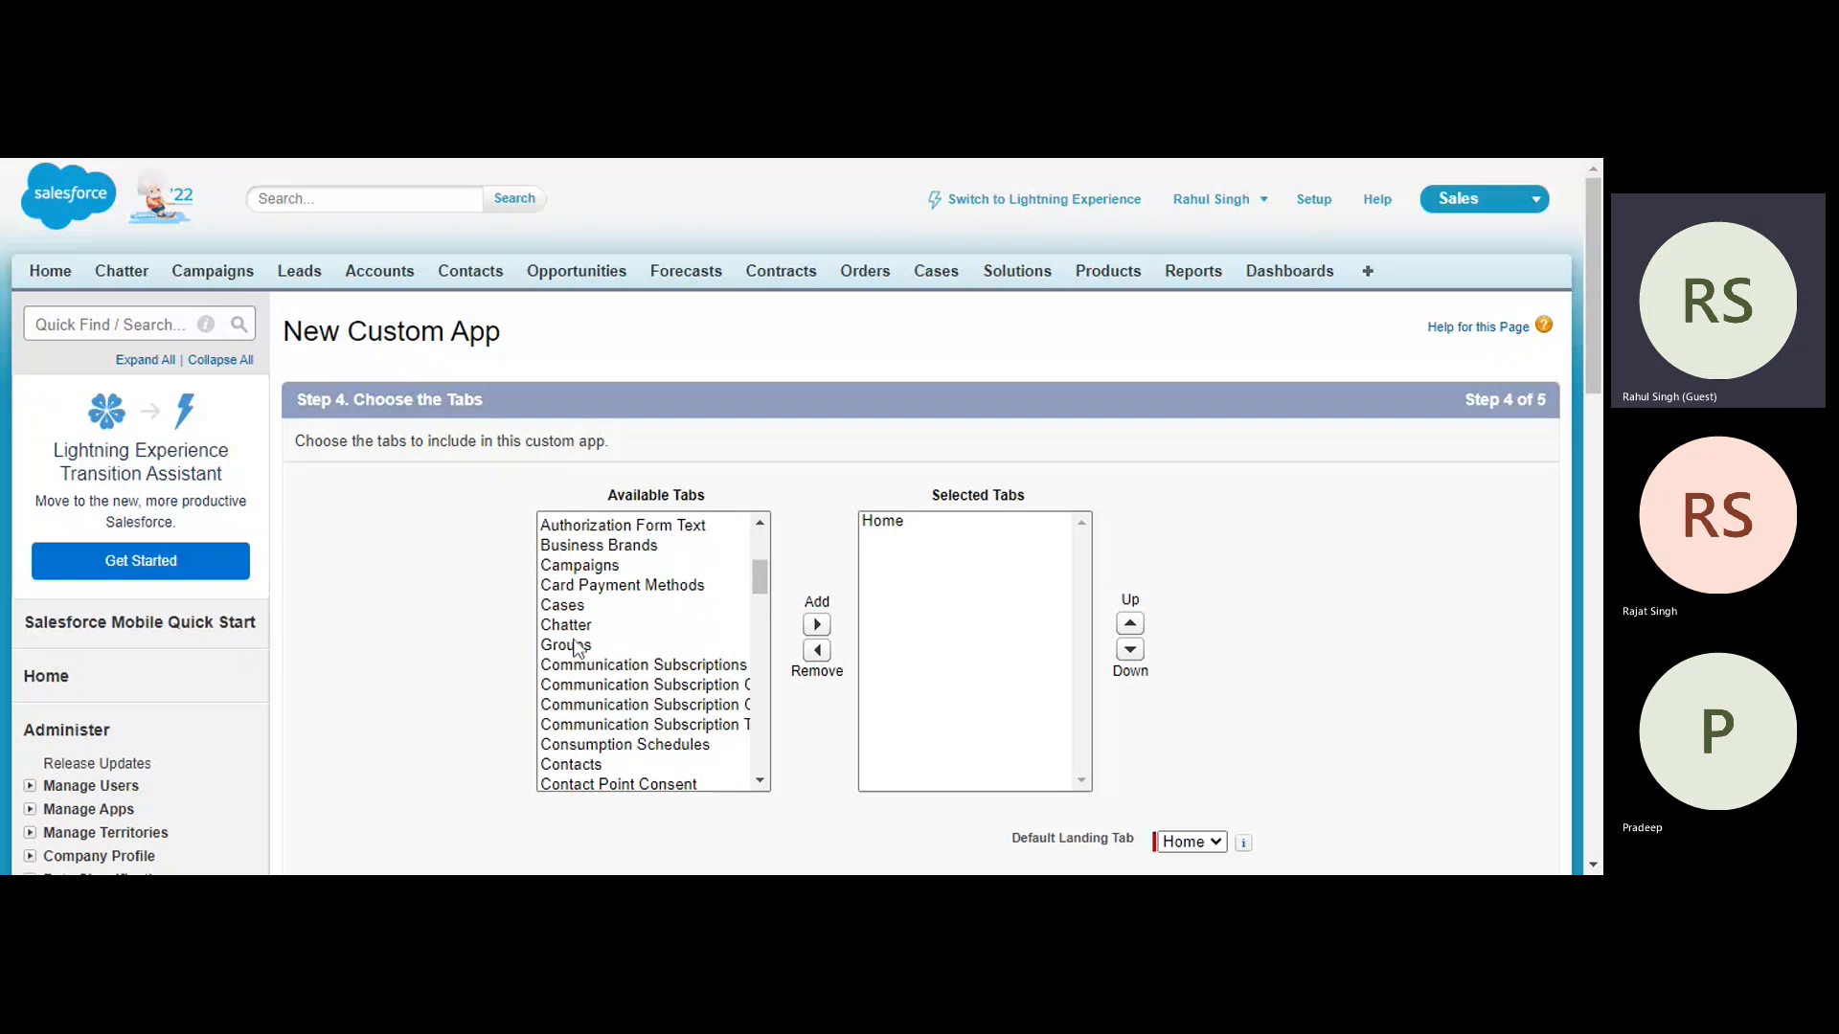
pyautogui.click(575, 630)
pyautogui.scroll(-6, 582, 661)
pyautogui.scroll(-7, 583, 667)
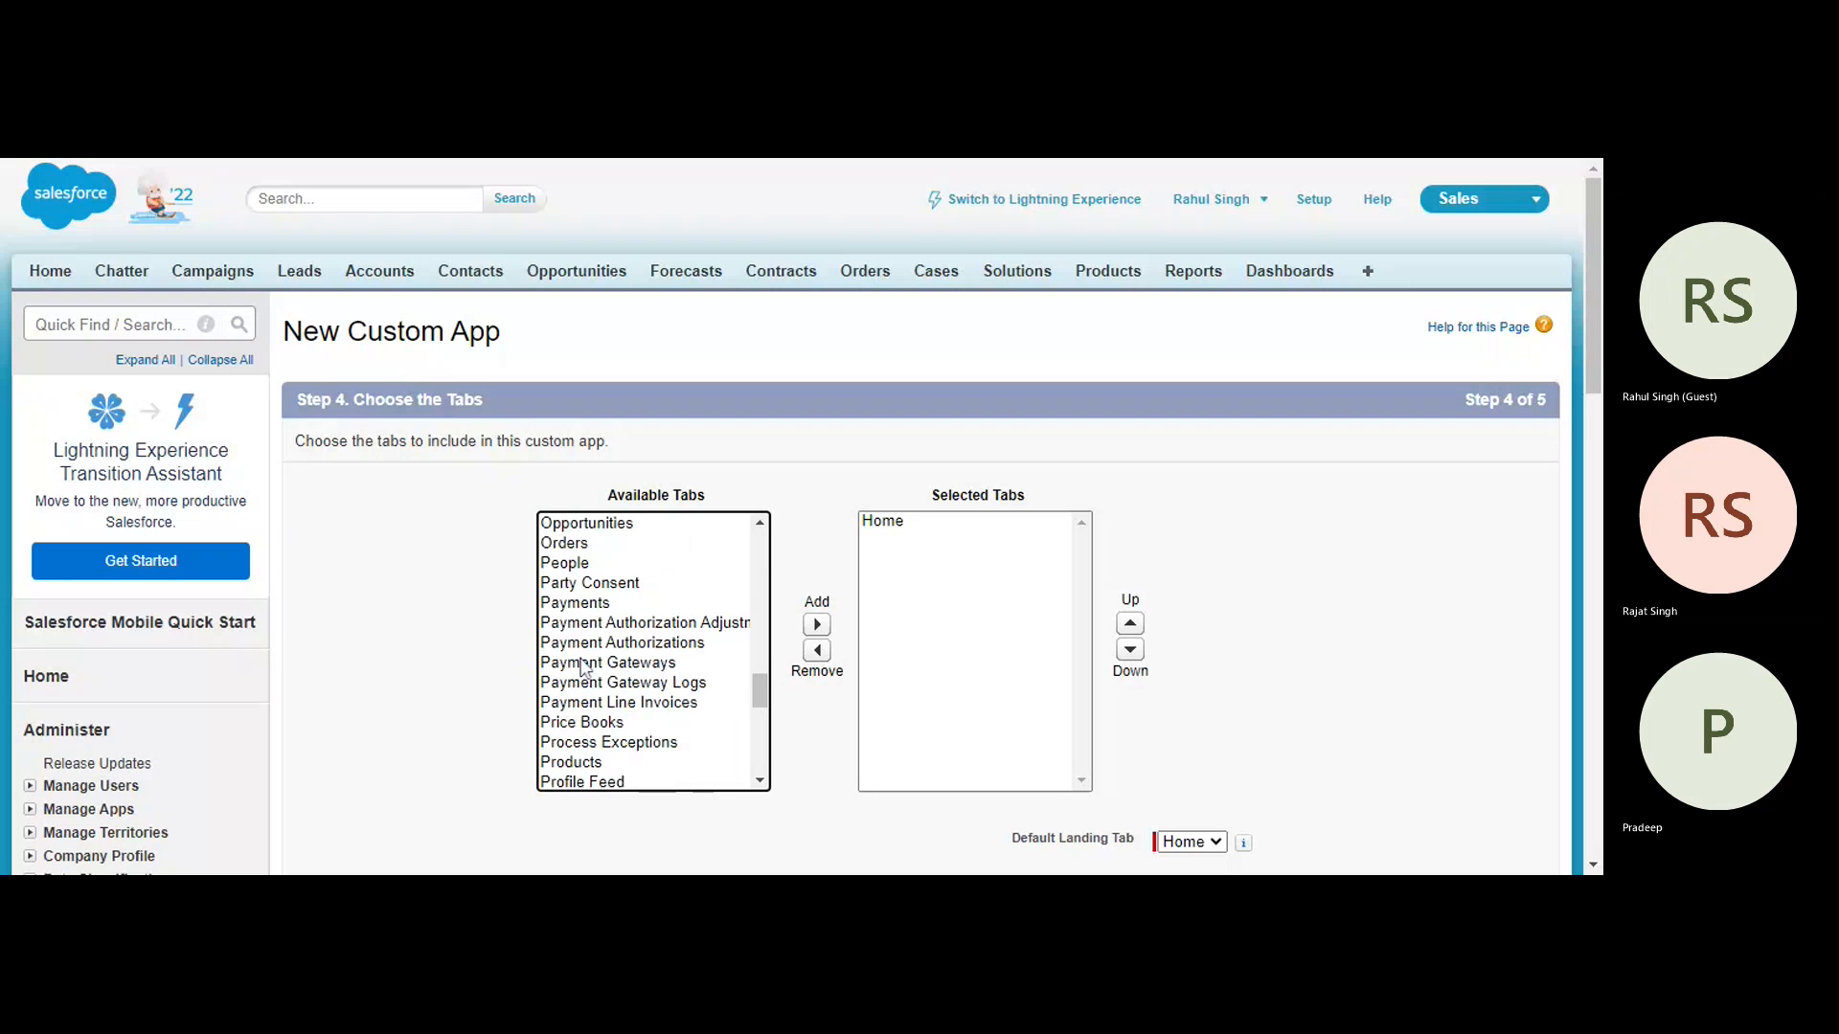
pyautogui.click(584, 563)
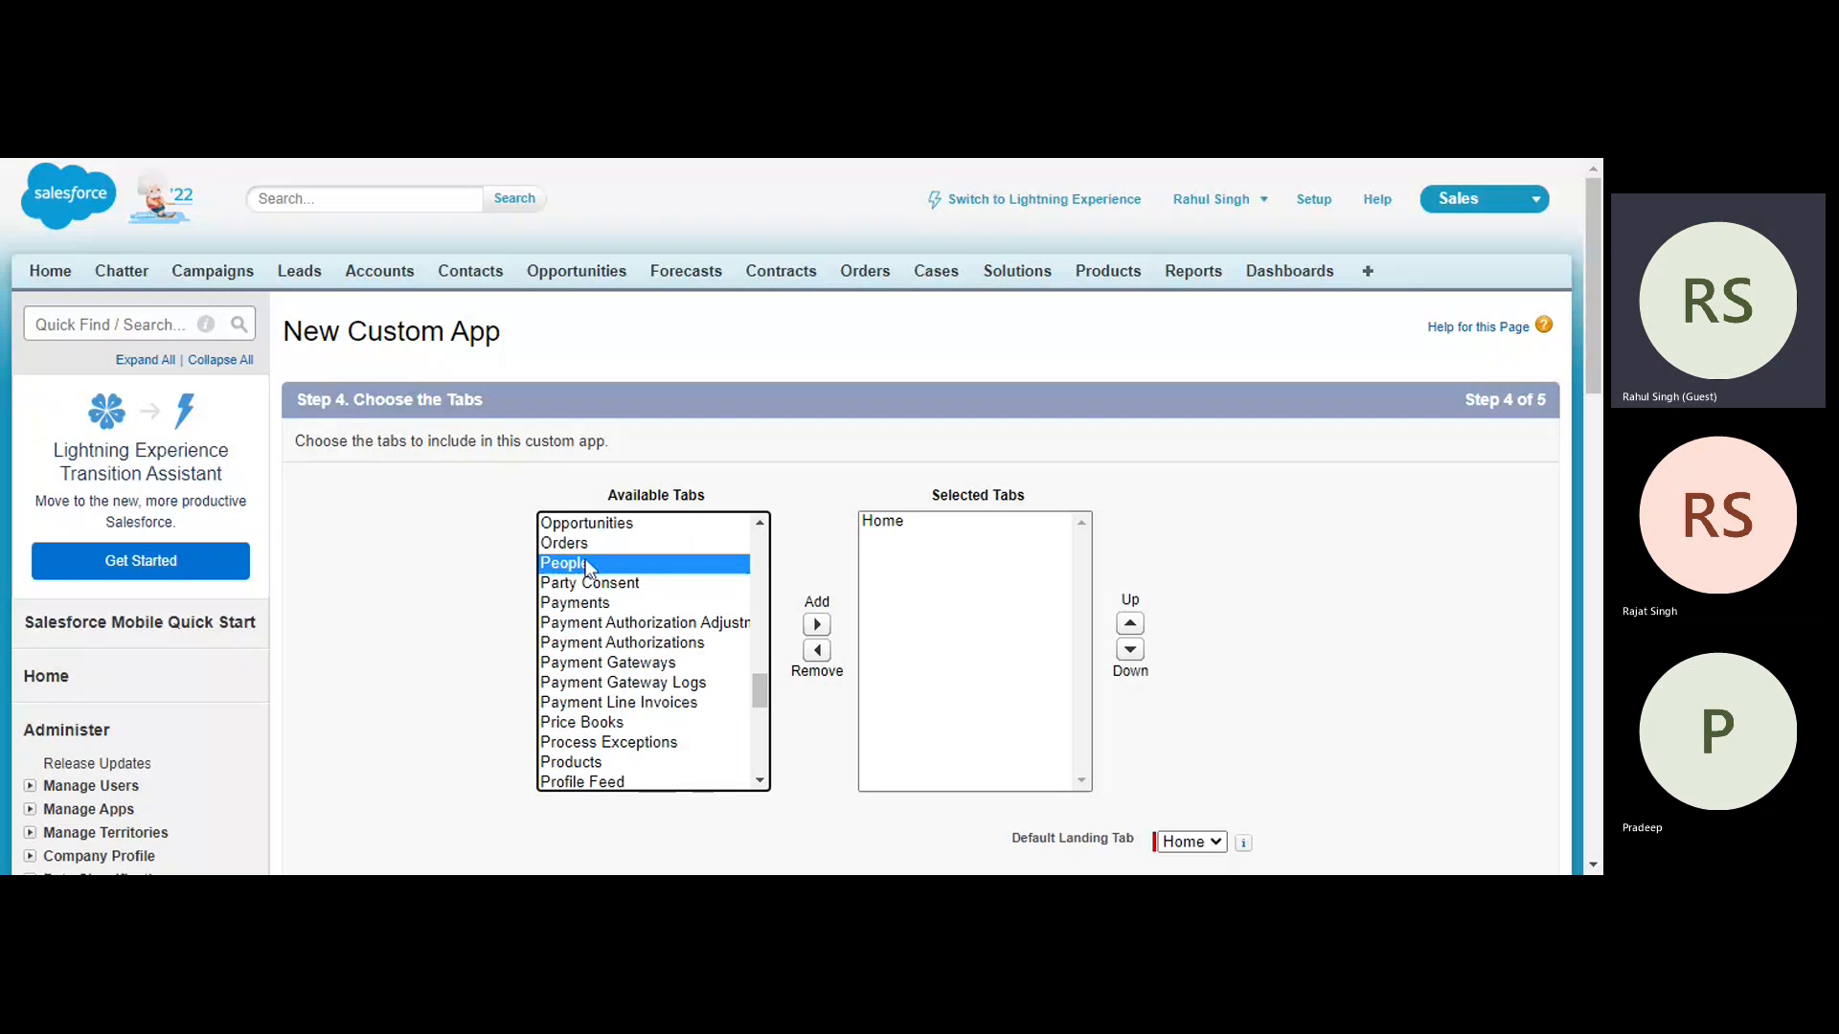
pyautogui.click(816, 625)
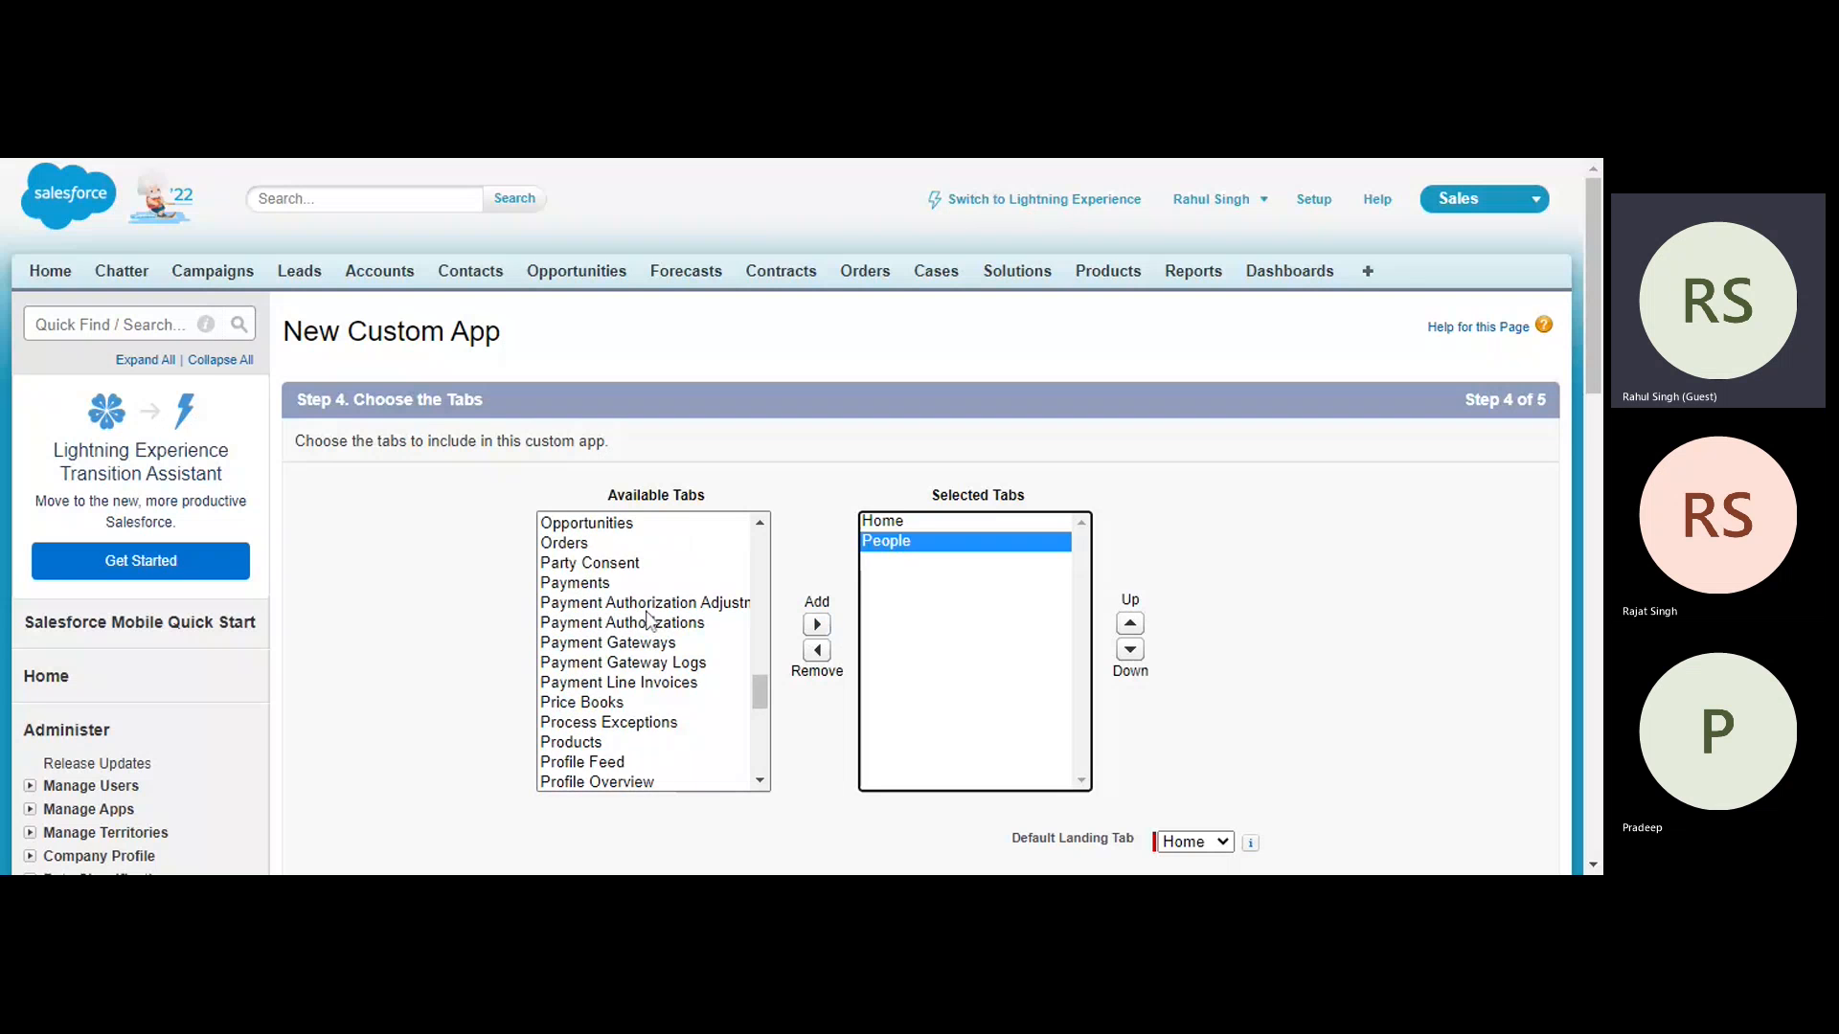
# Add the Chatter tab to the custom app's selected tabs.
pyautogui.scroll(8, 613, 652)
pyautogui.scroll(4, 613, 651)
pyautogui.click(574, 624)
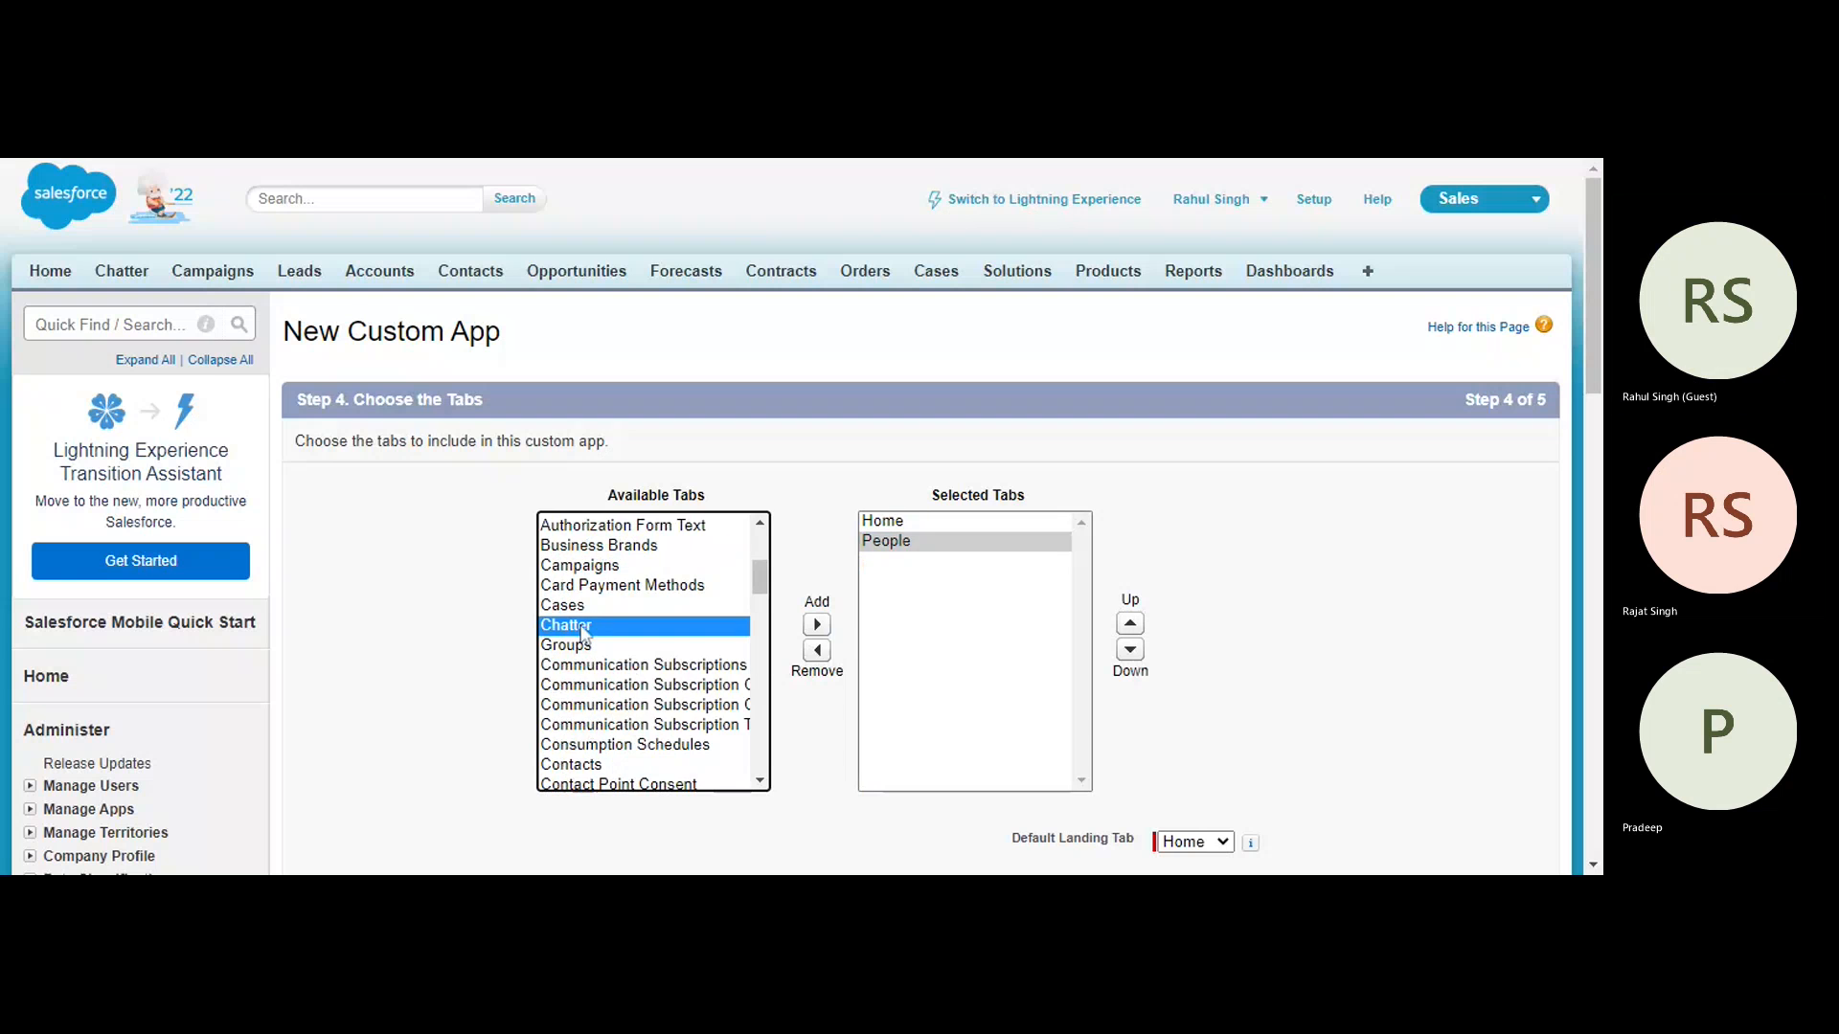
pyautogui.click(817, 627)
# Look through the remaining available tabs and move Chatter above People in the selected tabs.
pyautogui.scroll(-6, 614, 680)
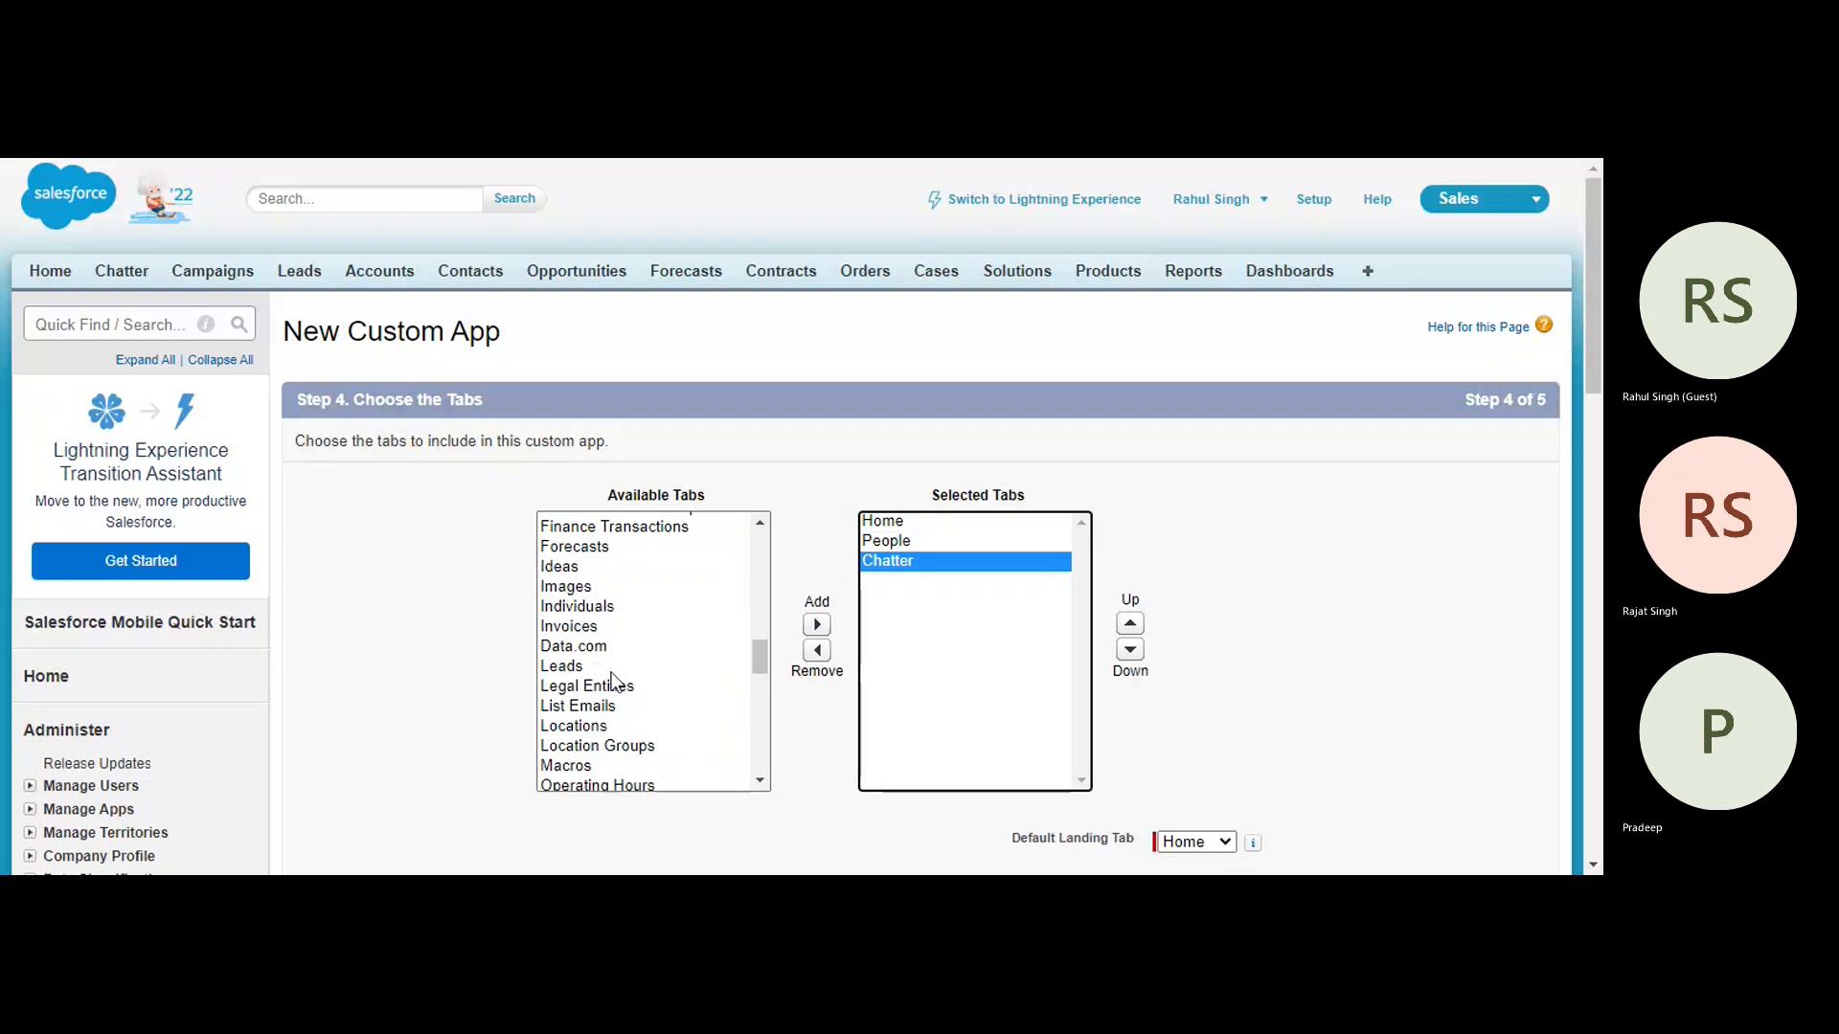
pyautogui.scroll(-7, 614, 680)
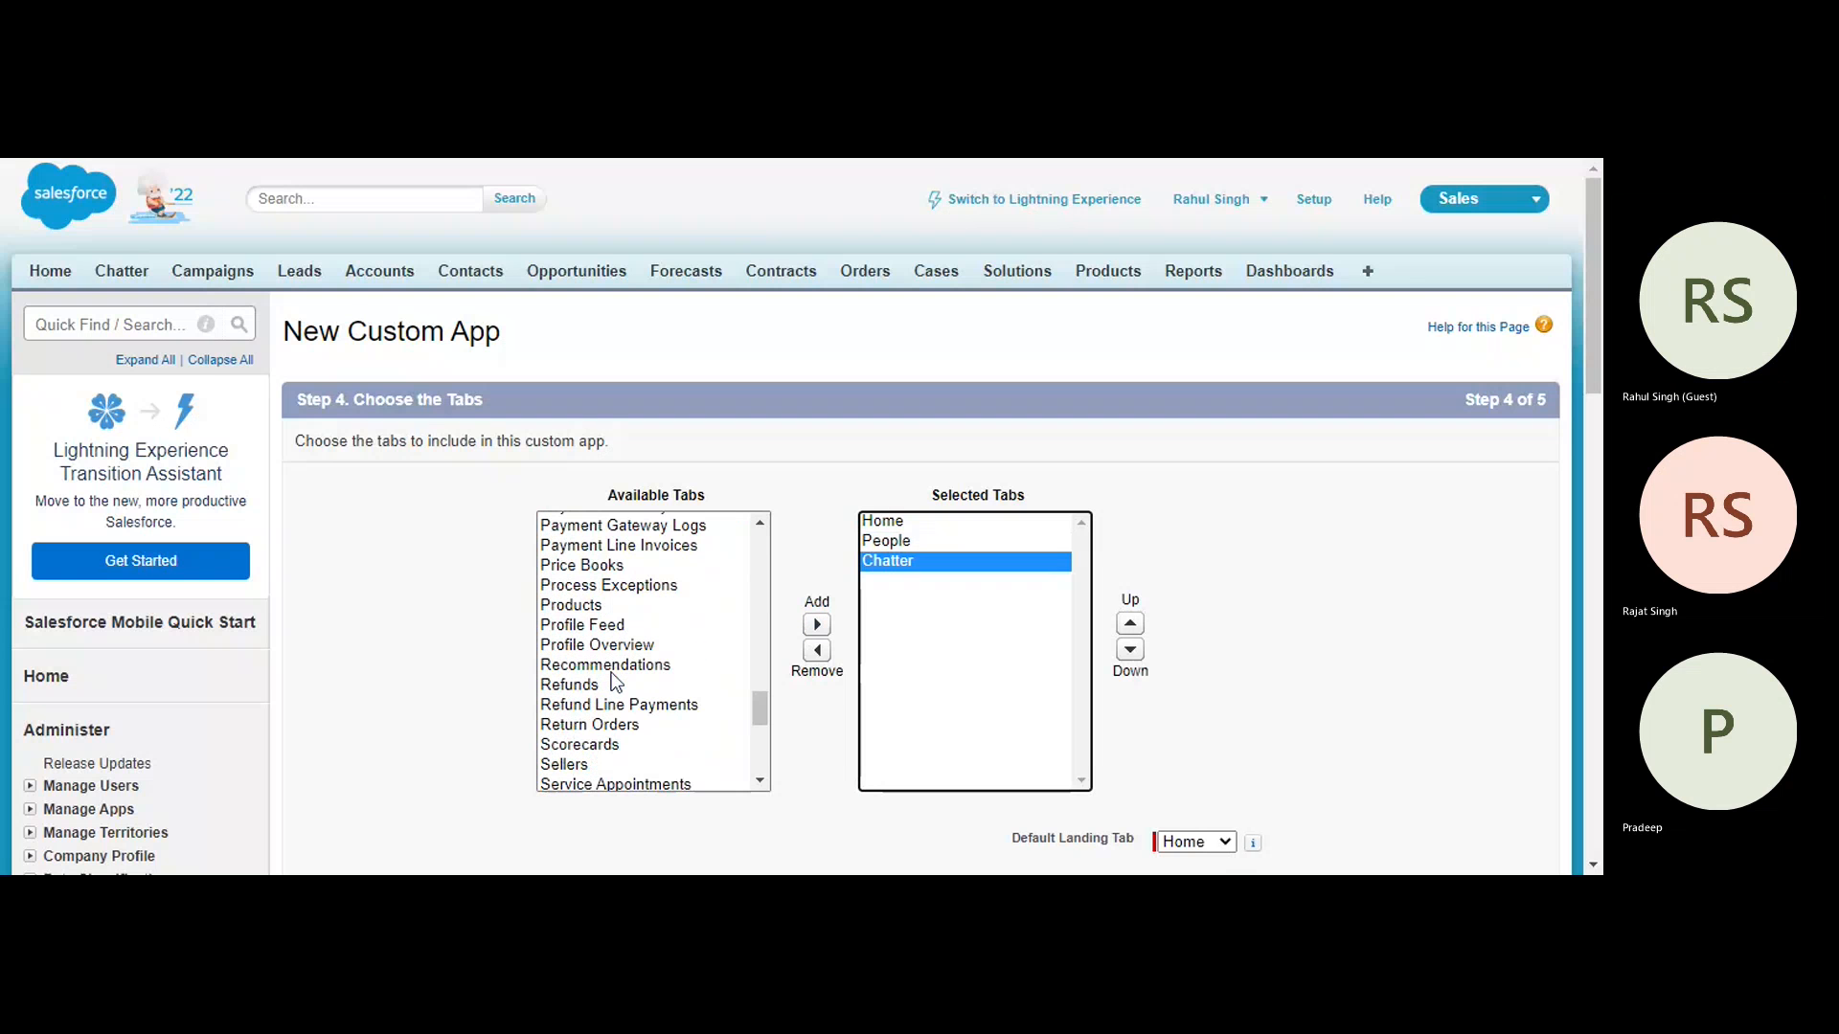
pyautogui.scroll(-4, 615, 680)
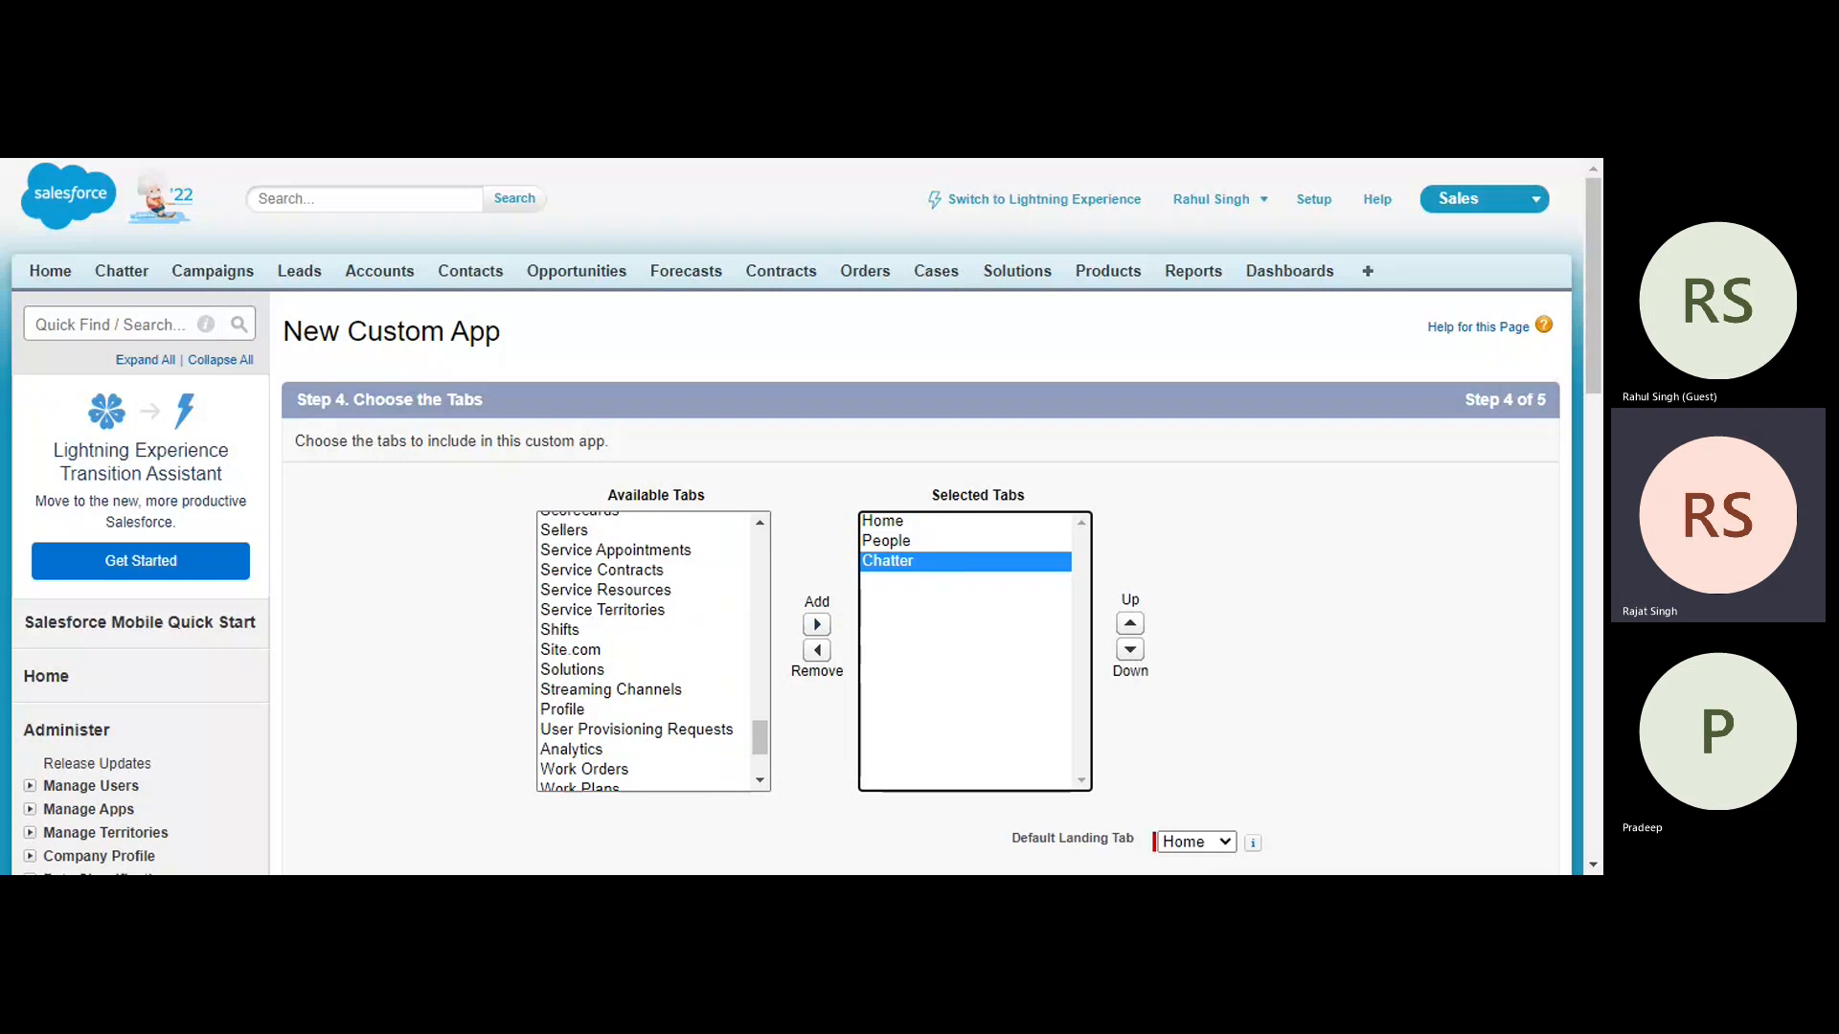
pyautogui.click(1128, 626)
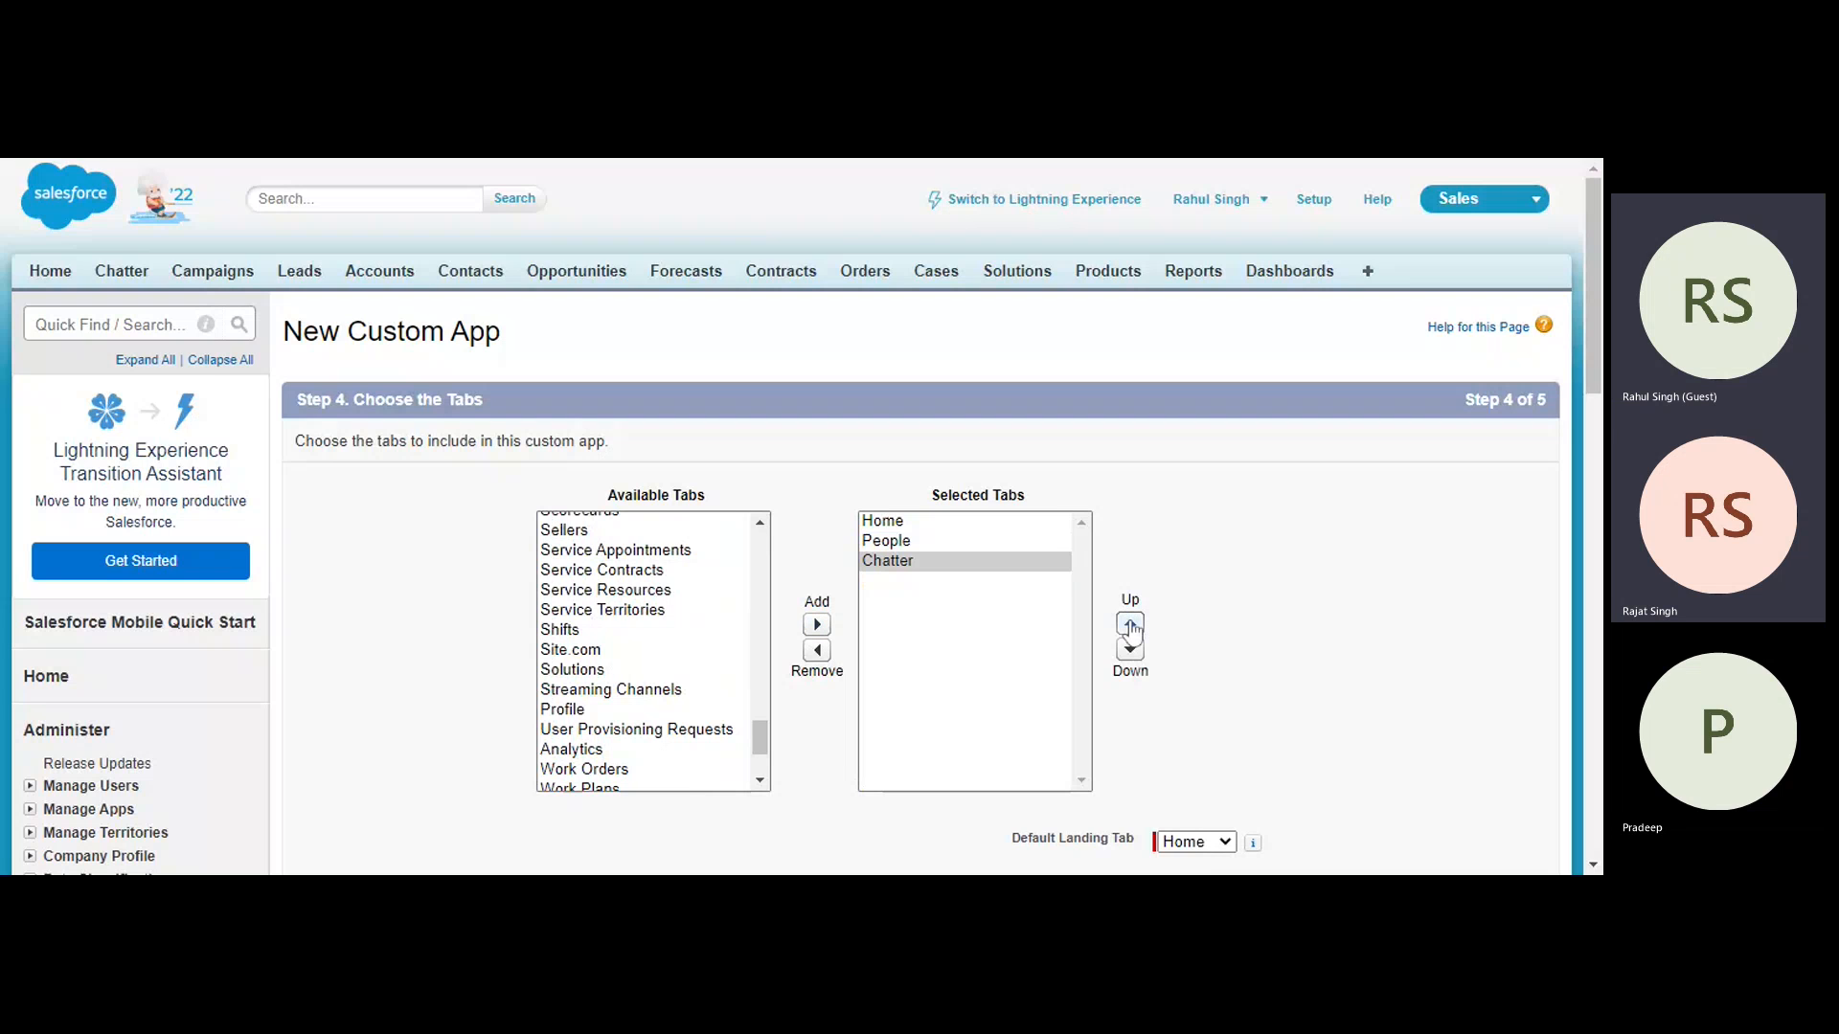
pyautogui.click(1130, 626)
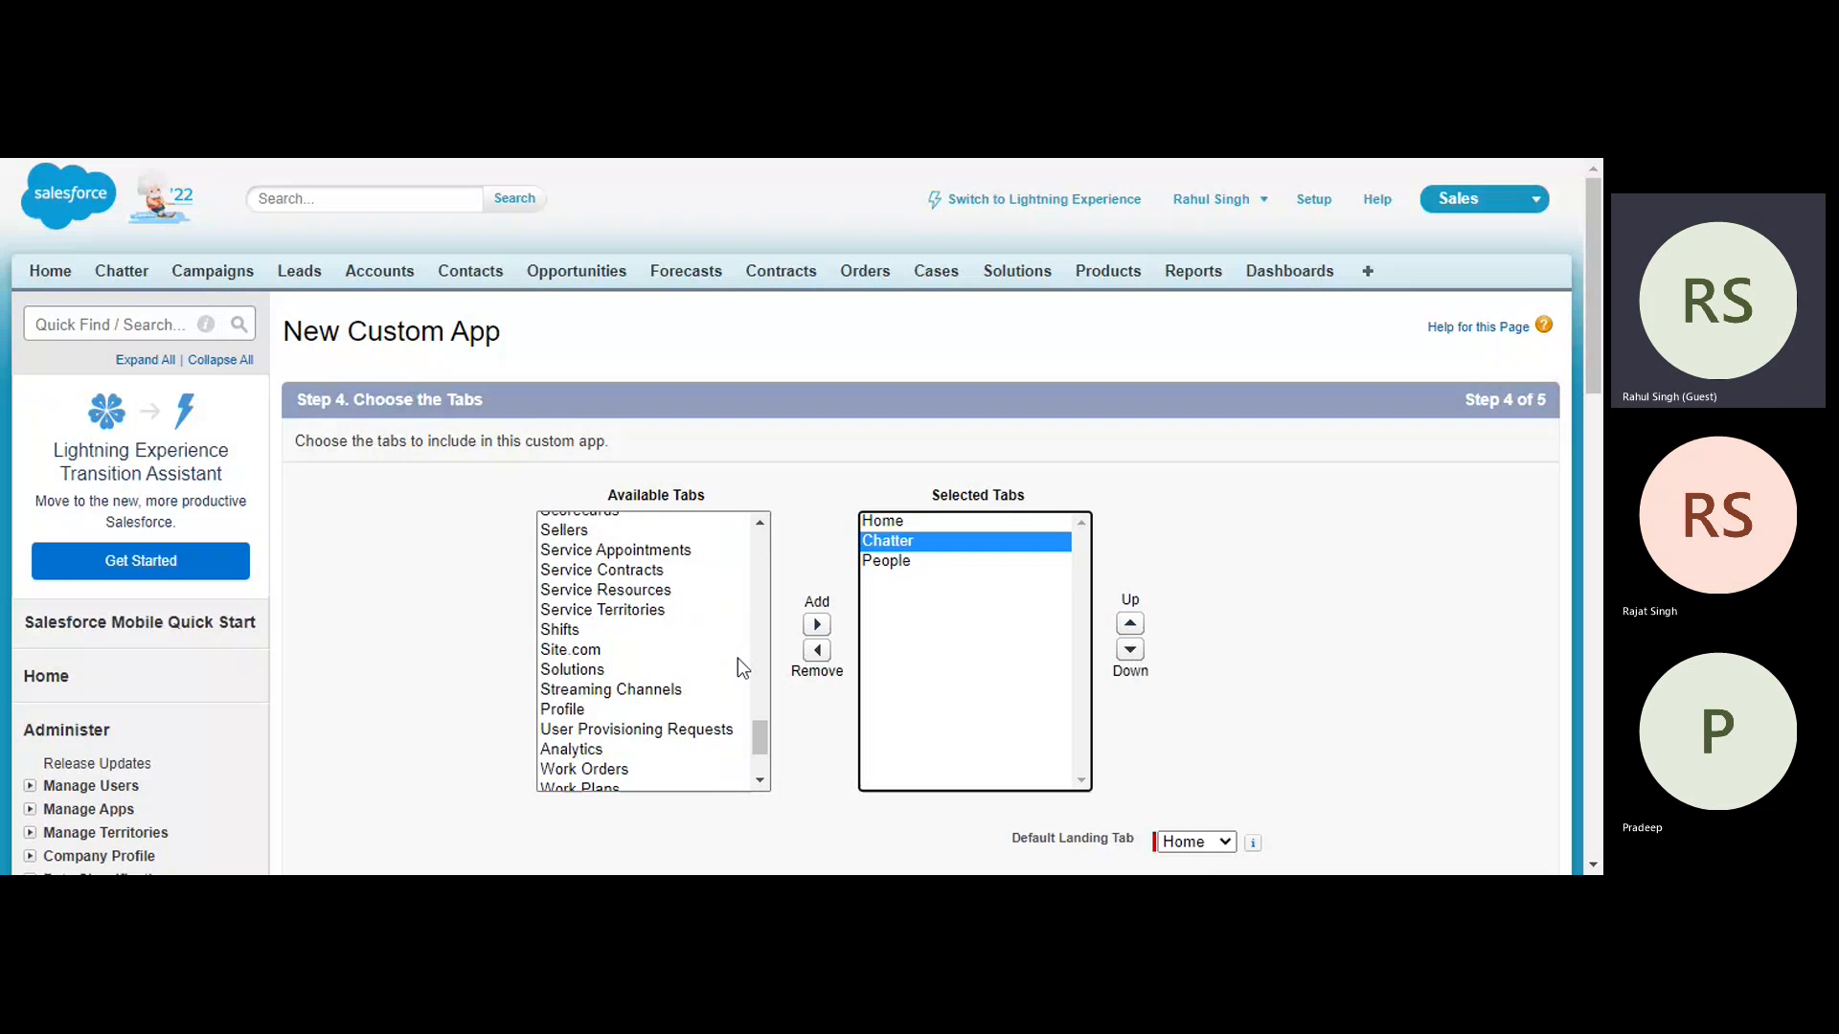
pyautogui.scroll(-2, 632, 640)
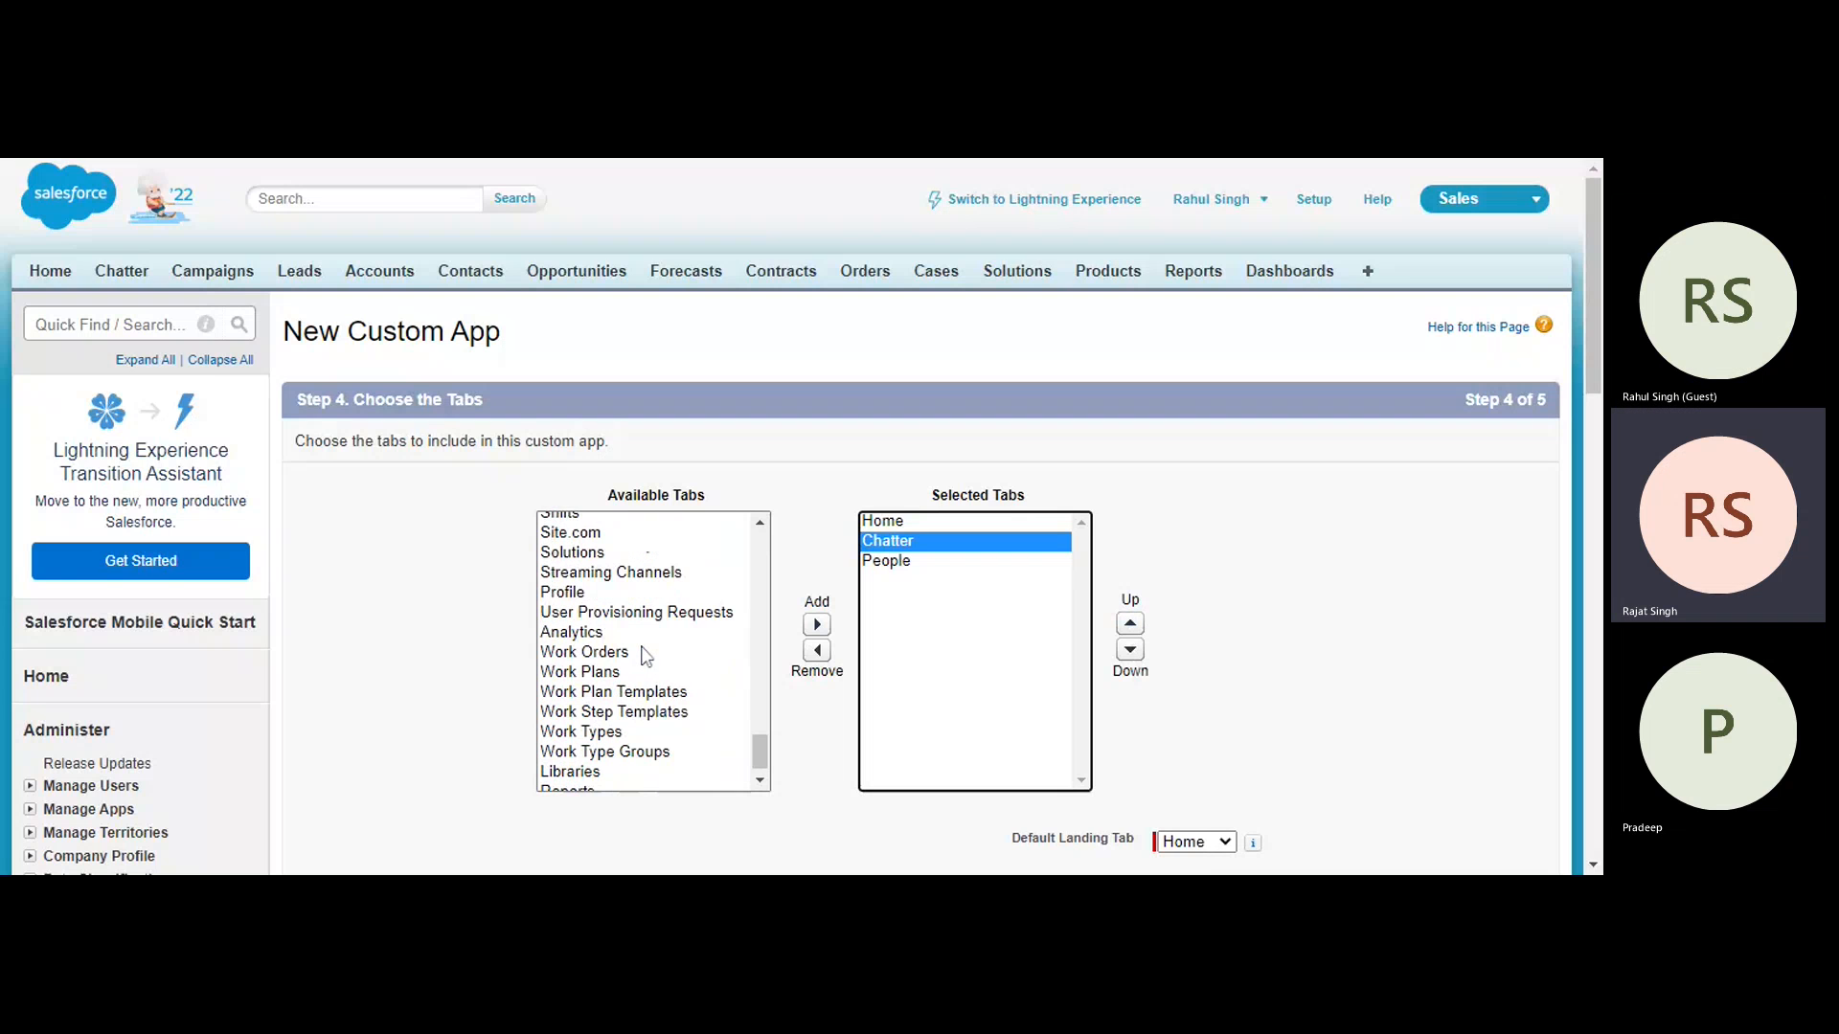
# Find Campaigns among the available tabs and add it to the custom app's selected tabs.
pyautogui.scroll(-1, 651, 657)
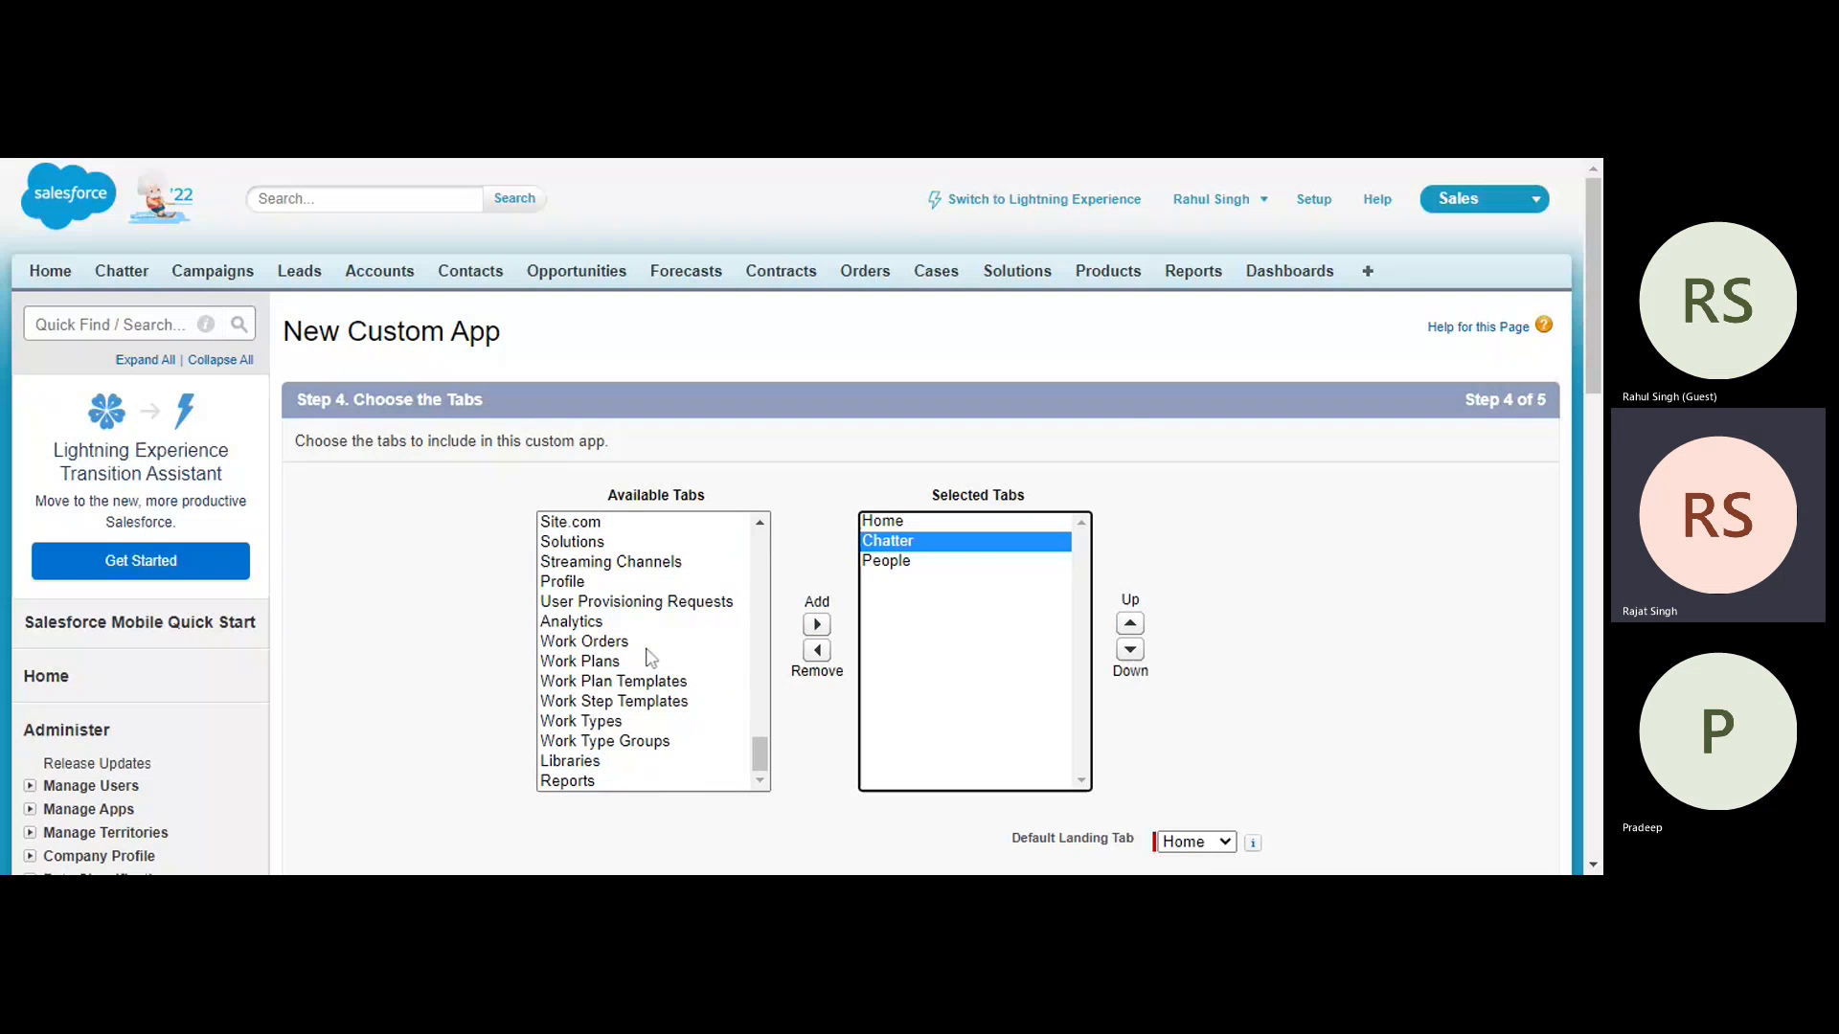
pyautogui.scroll(-3, 649, 659)
pyautogui.scroll(-1, 591, 381)
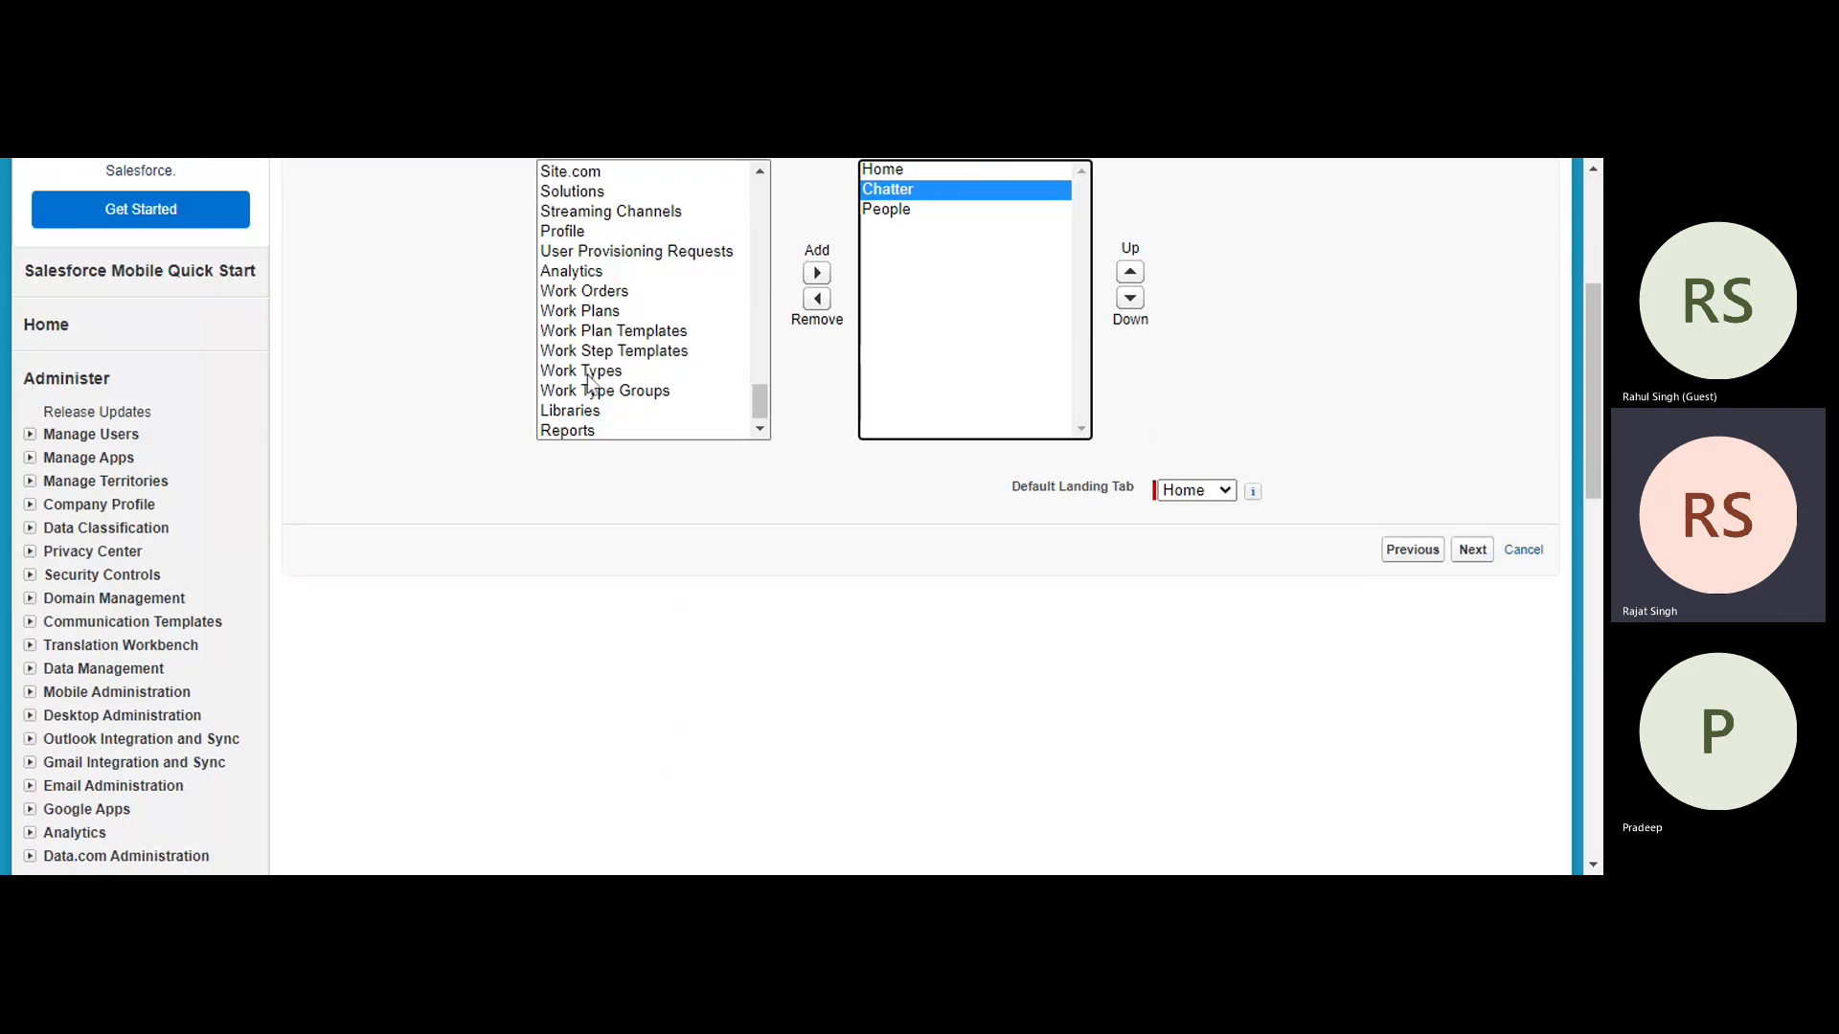
pyautogui.scroll(6, 590, 382)
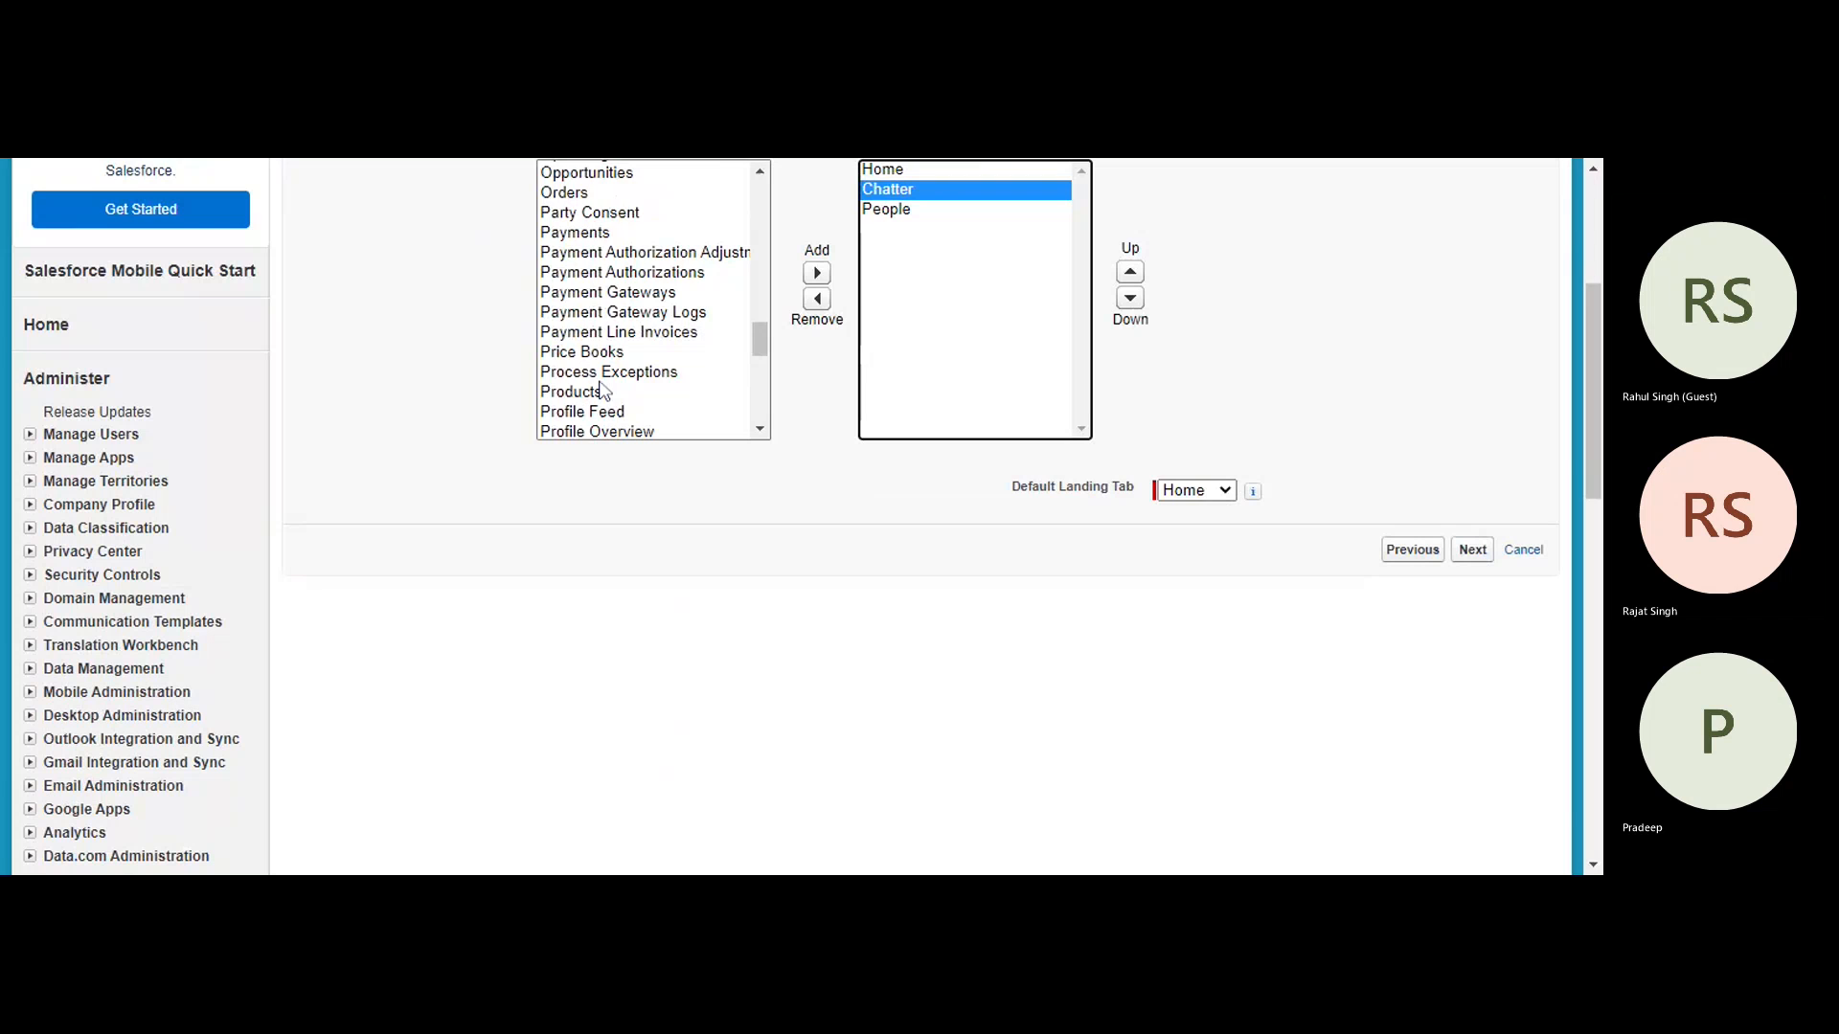
pyautogui.scroll(7, 602, 391)
pyautogui.scroll(-2, 602, 387)
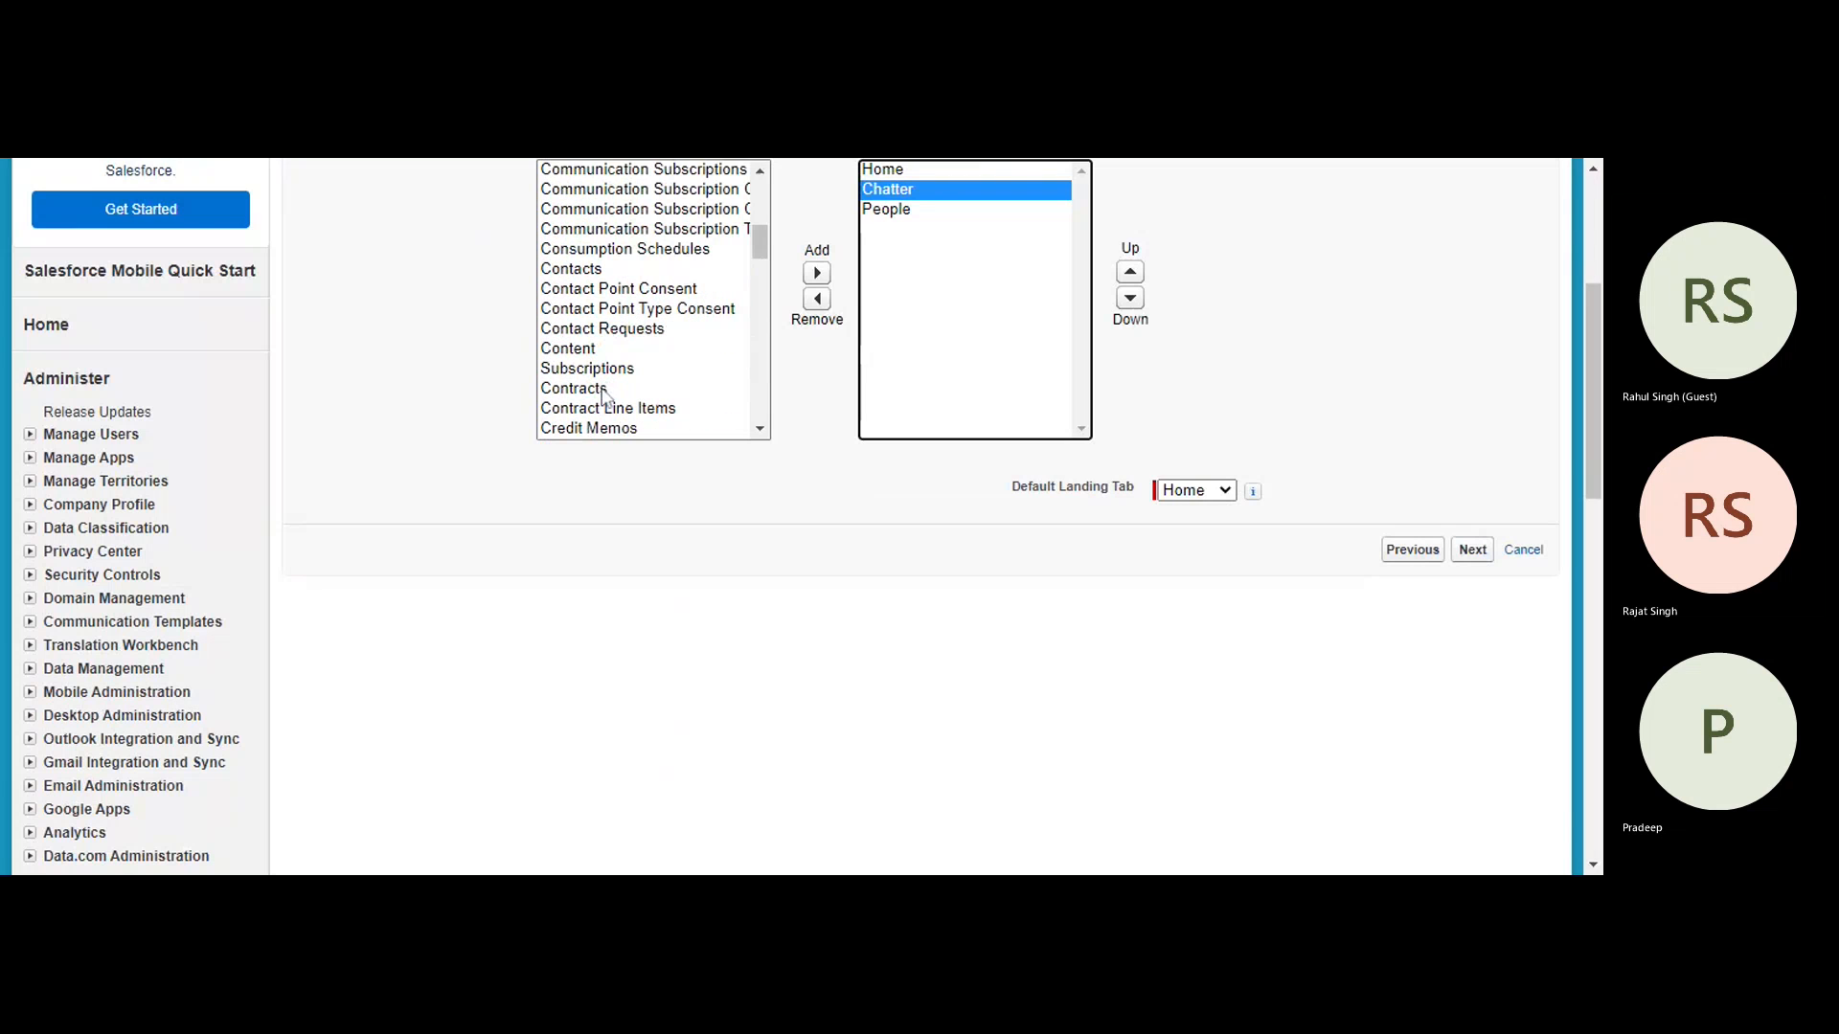
pyautogui.scroll(1, 601, 395)
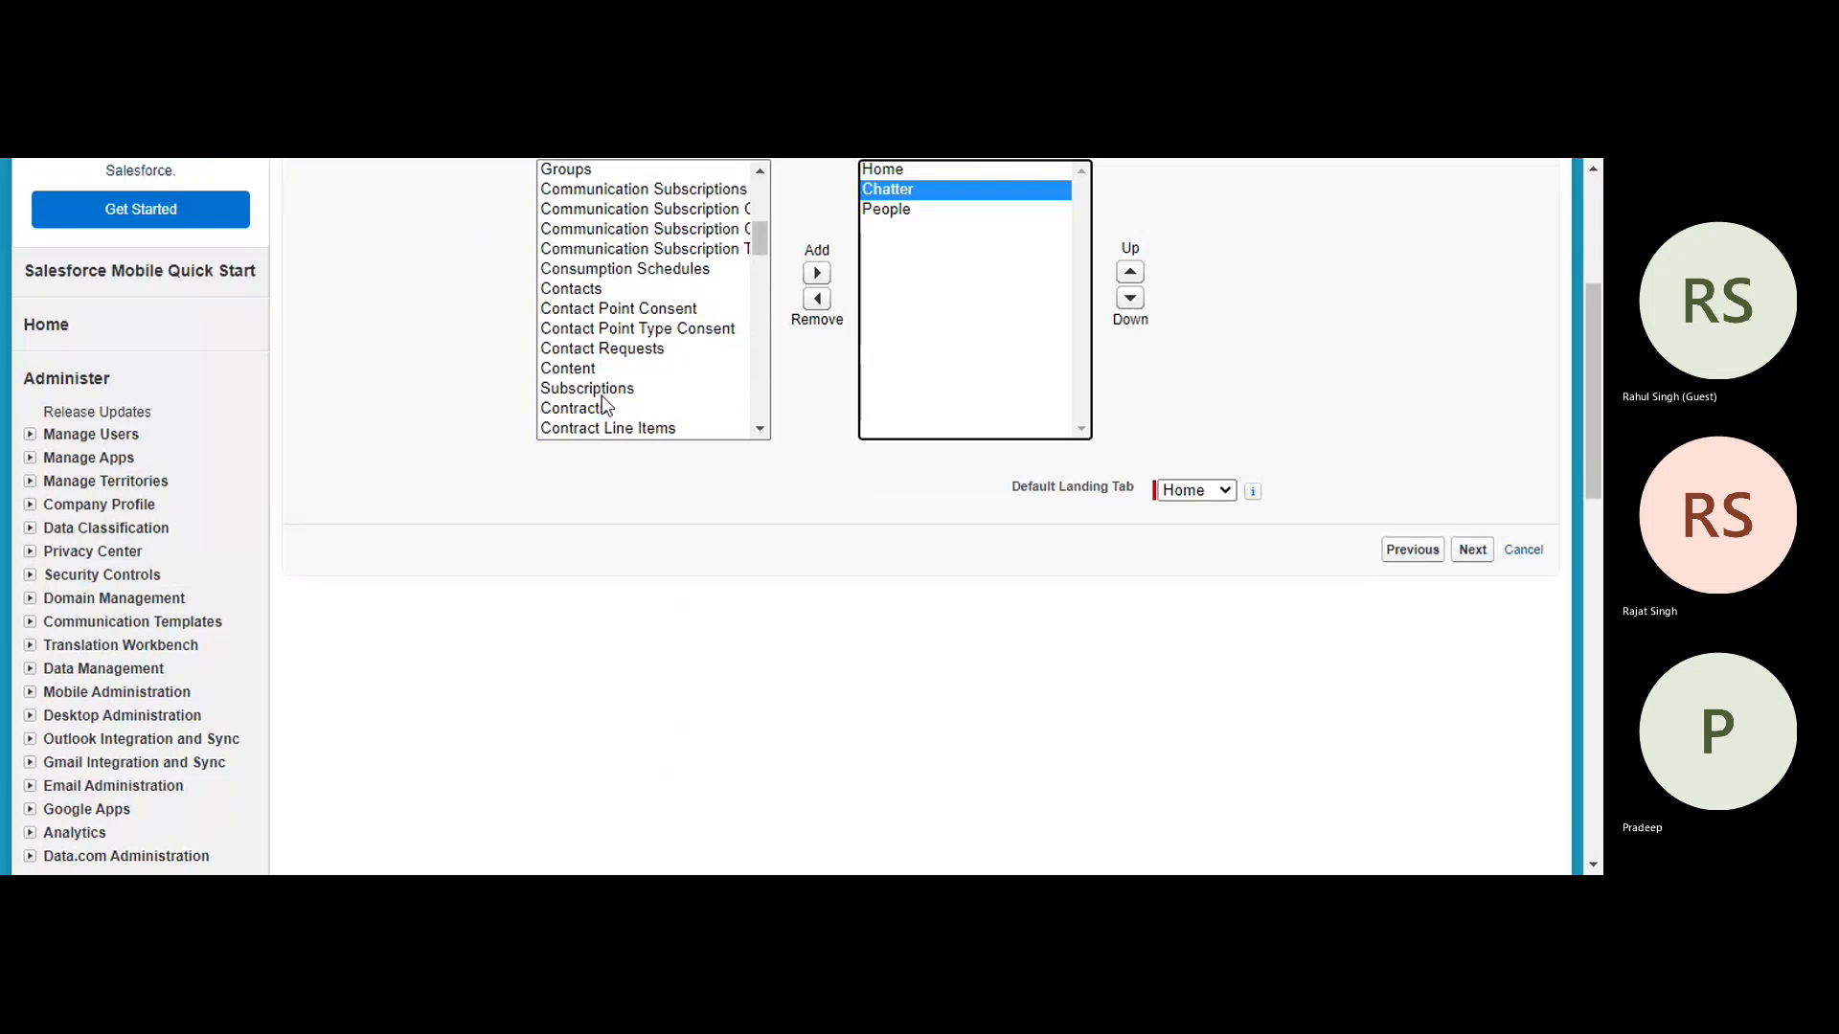
pyautogui.scroll(4, 601, 395)
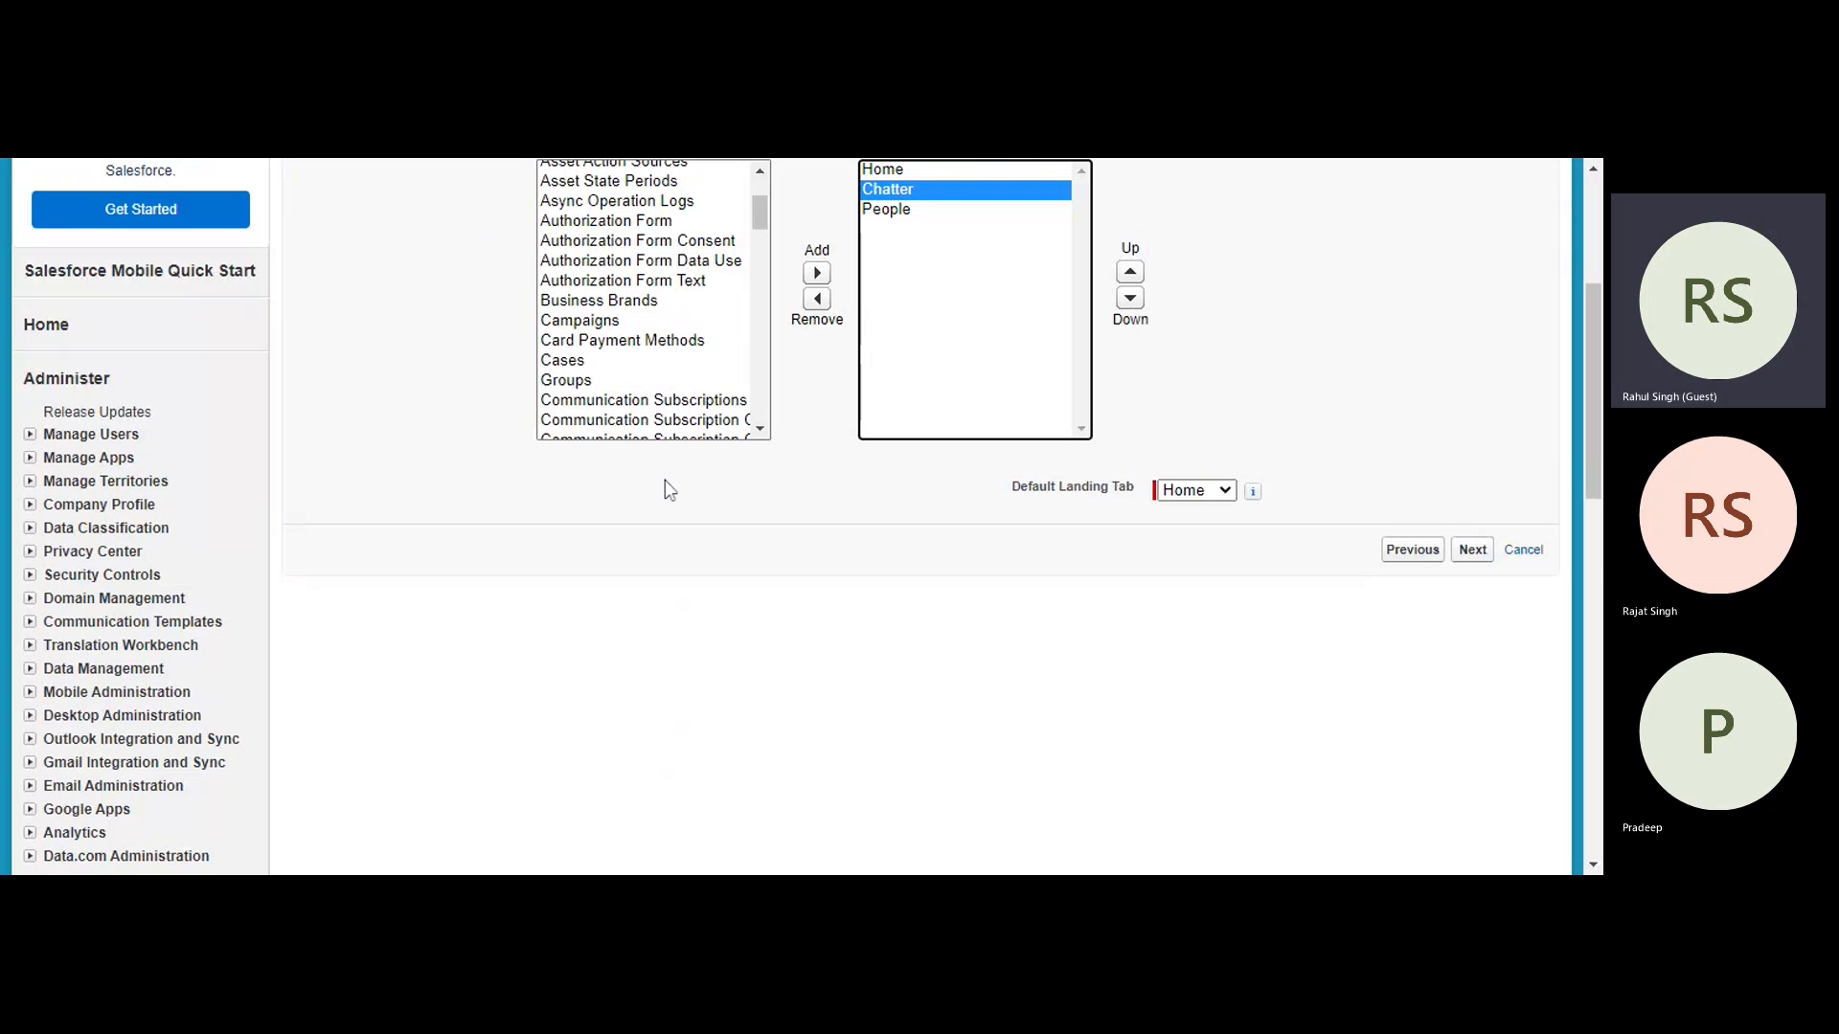
pyautogui.click(623, 320)
pyautogui.click(827, 275)
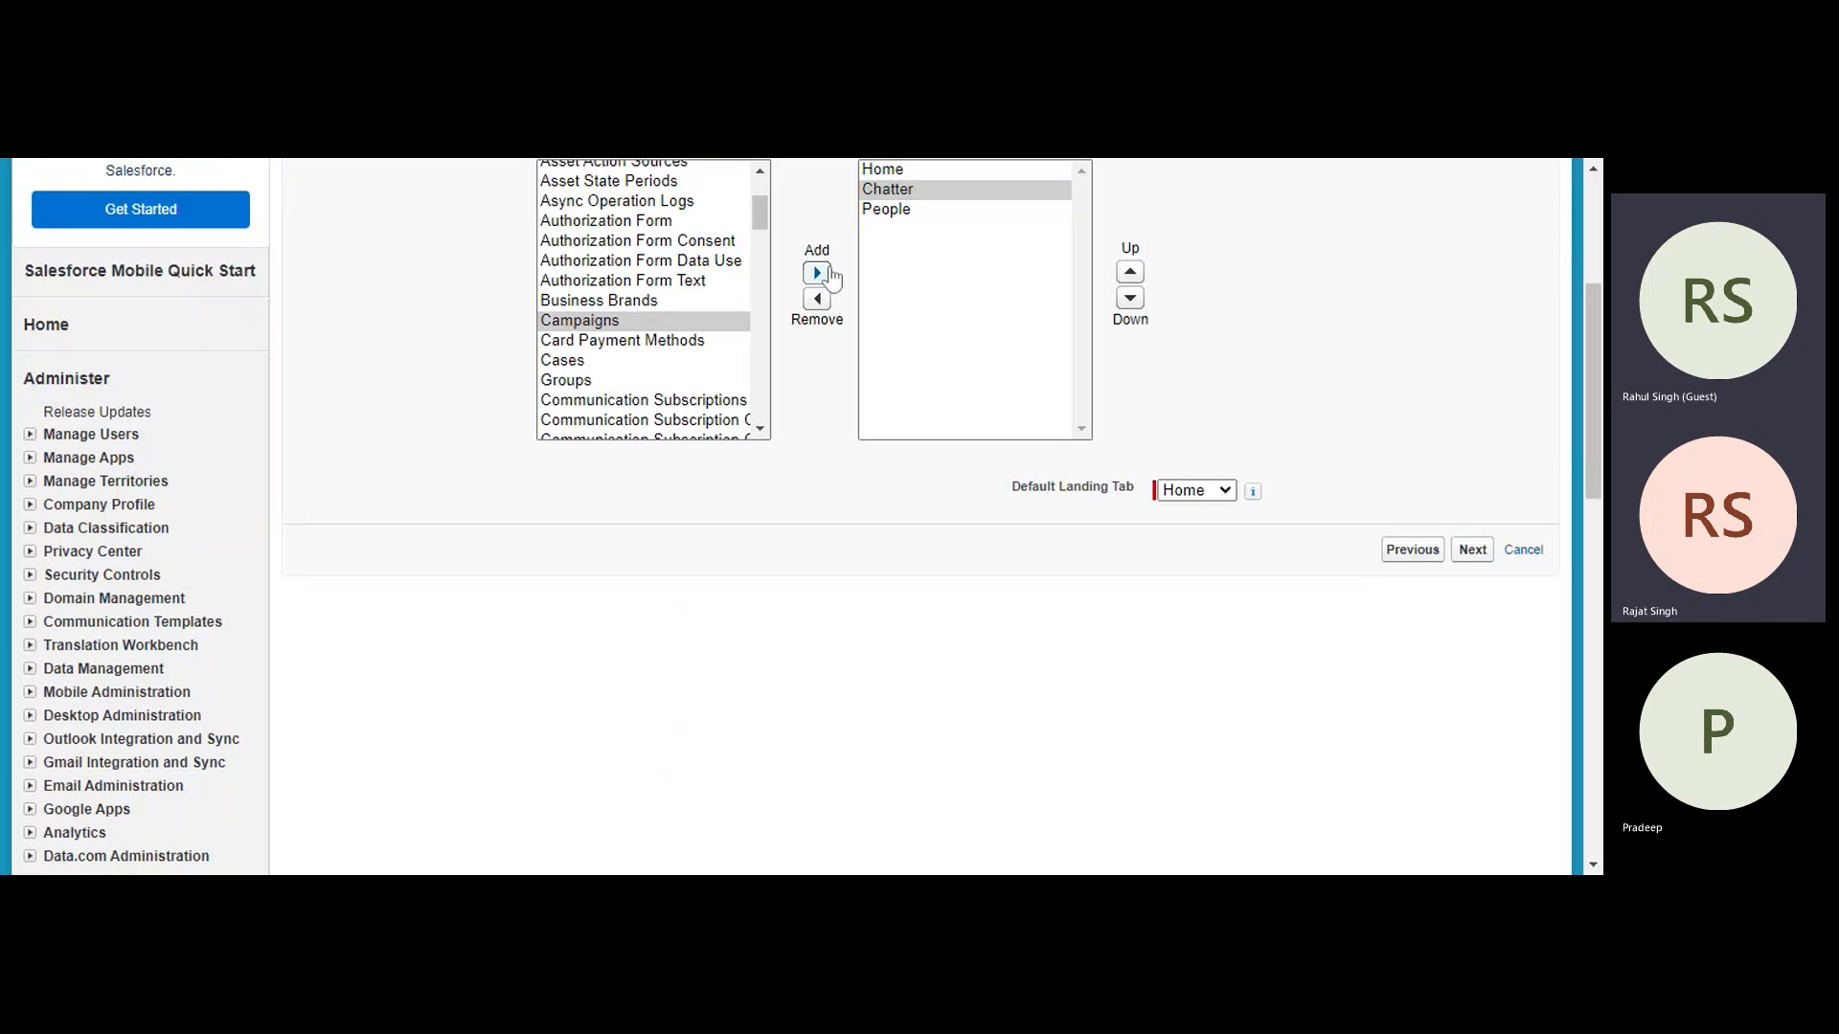
# Add the Campaigns and Leads tabs to the custom app's selected tabs.
pyautogui.scroll(3, 860, 356)
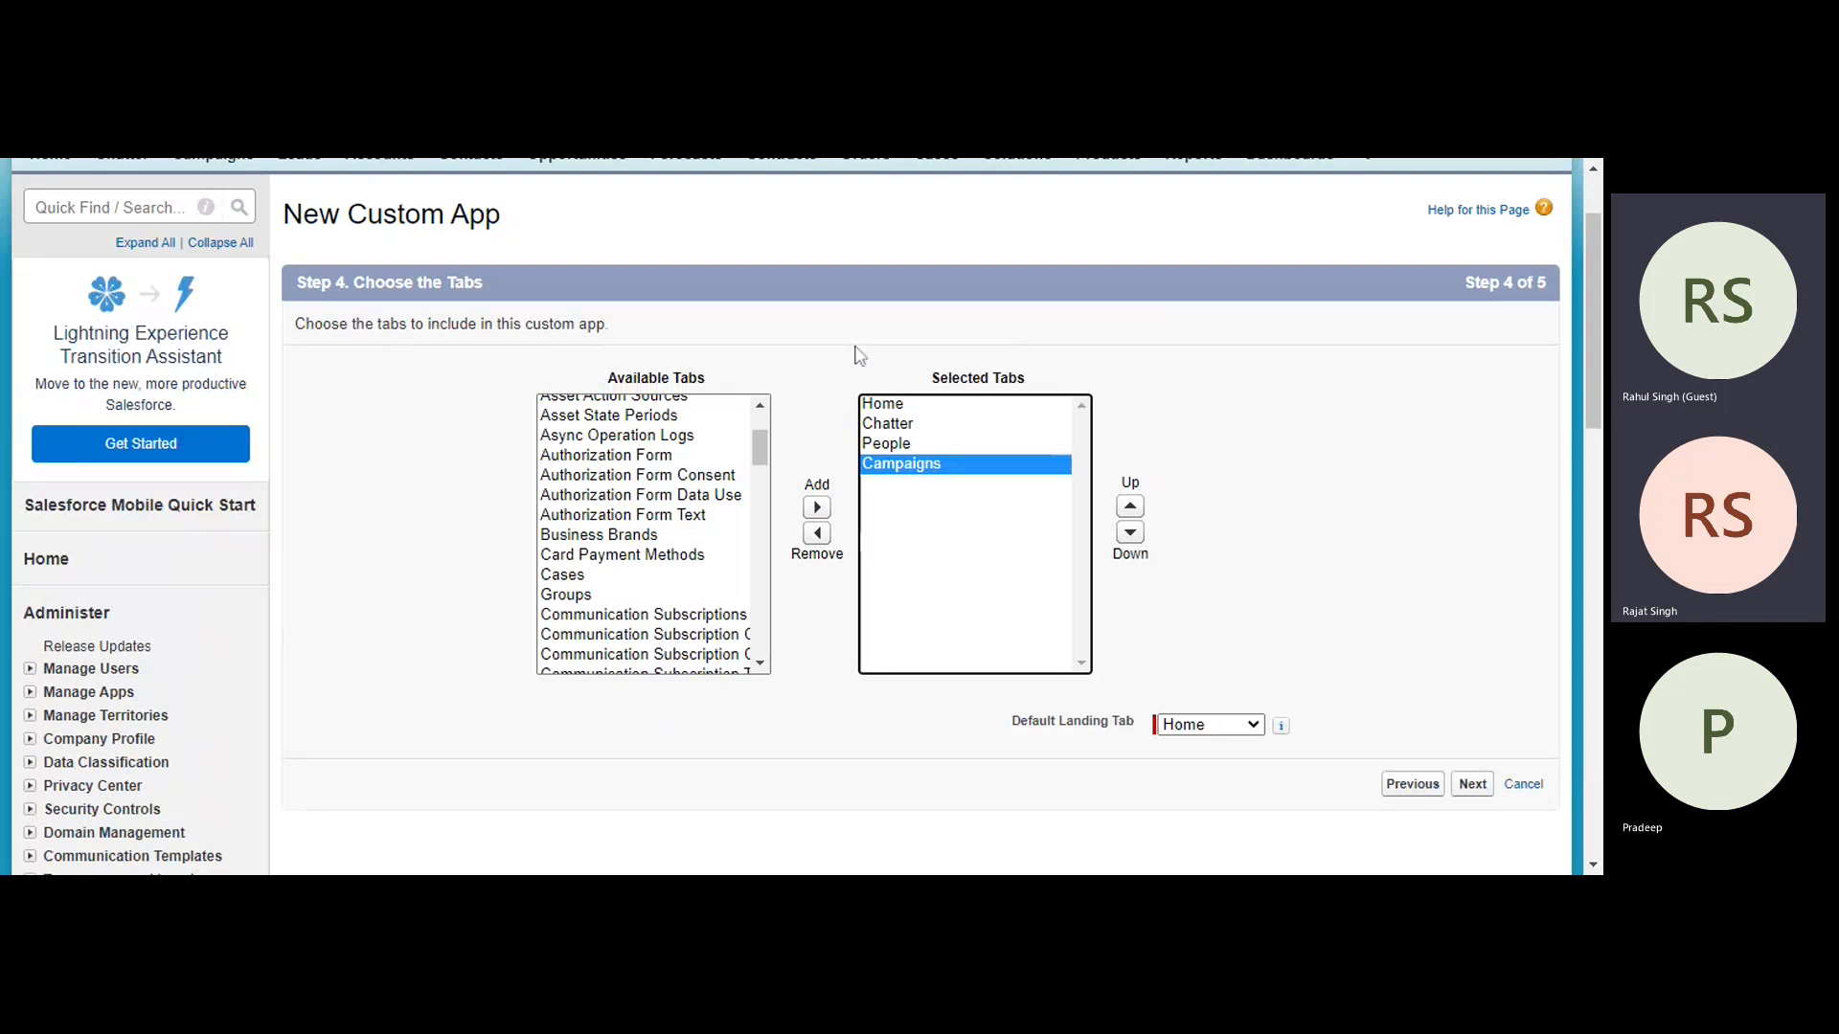
pyautogui.scroll(-1, 632, 574)
pyautogui.scroll(-4, 627, 611)
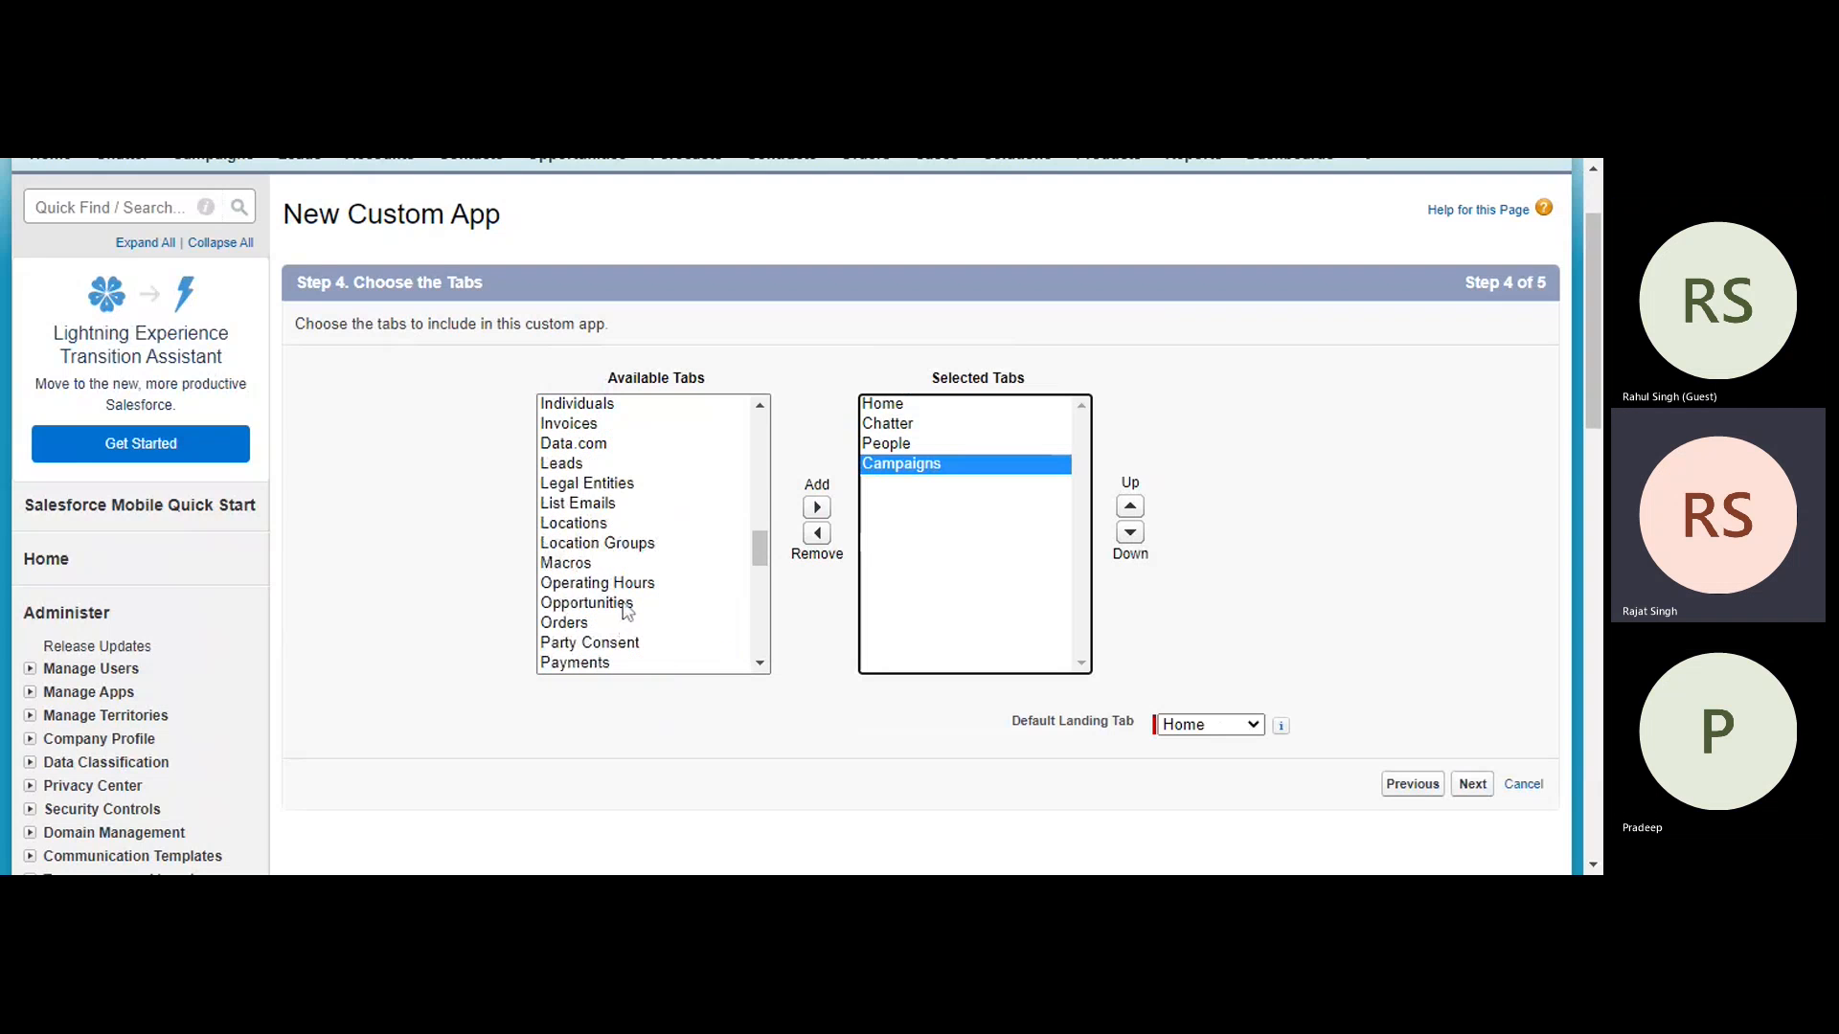
pyautogui.scroll(-1, 589, 496)
pyautogui.click(573, 450)
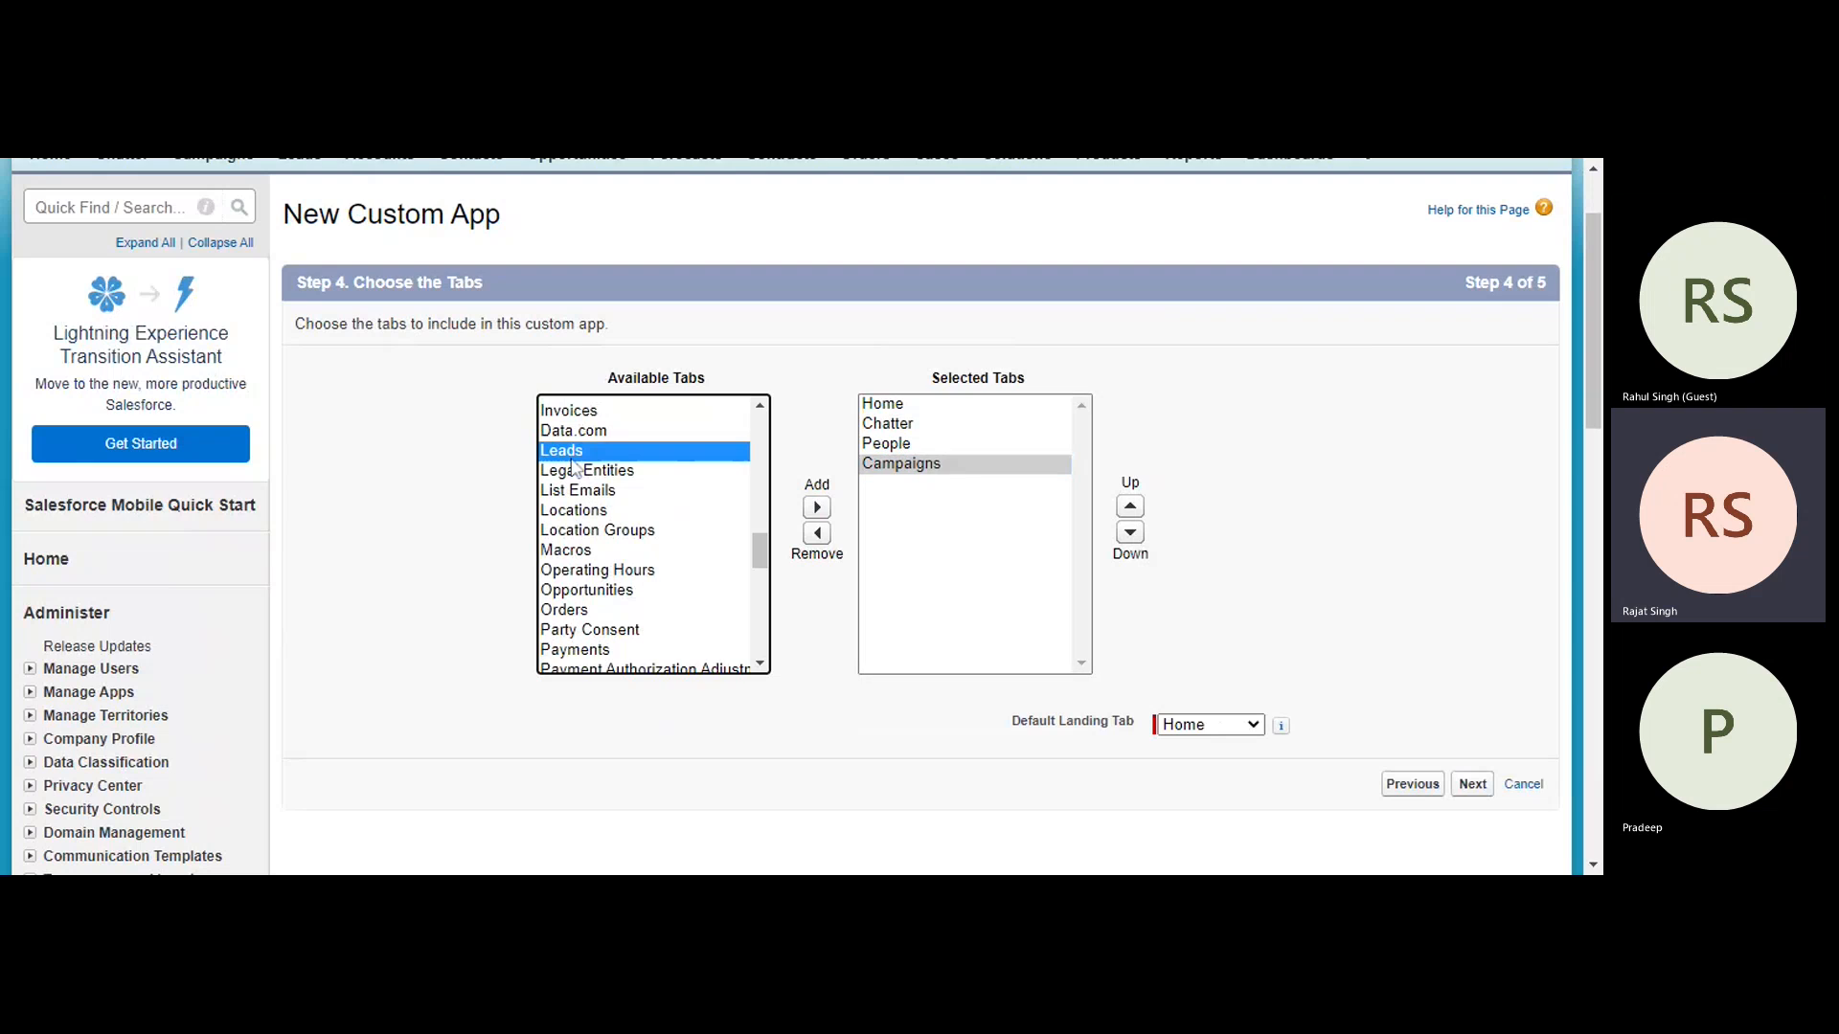
pyautogui.click(816, 508)
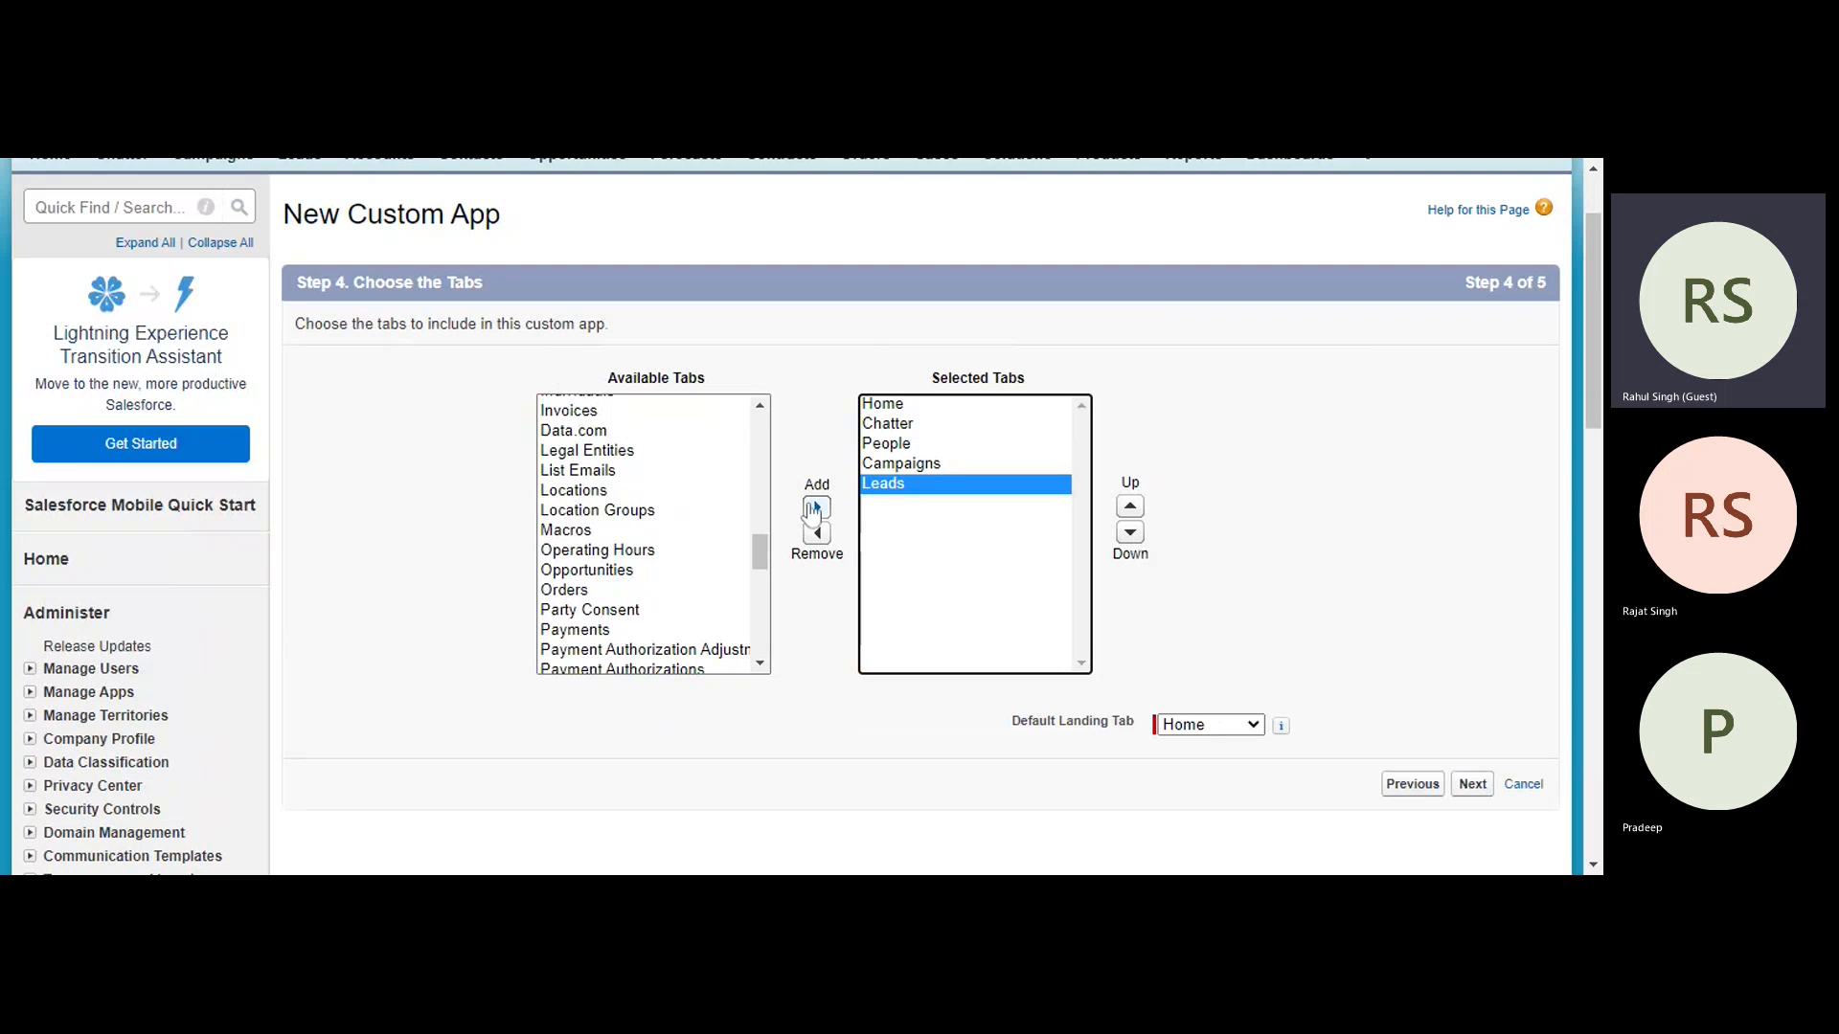
# Add the Accounts and Contracts tabs to the custom app's selected tabs.
pyautogui.scroll(2, 632, 582)
pyautogui.scroll(10, 632, 581)
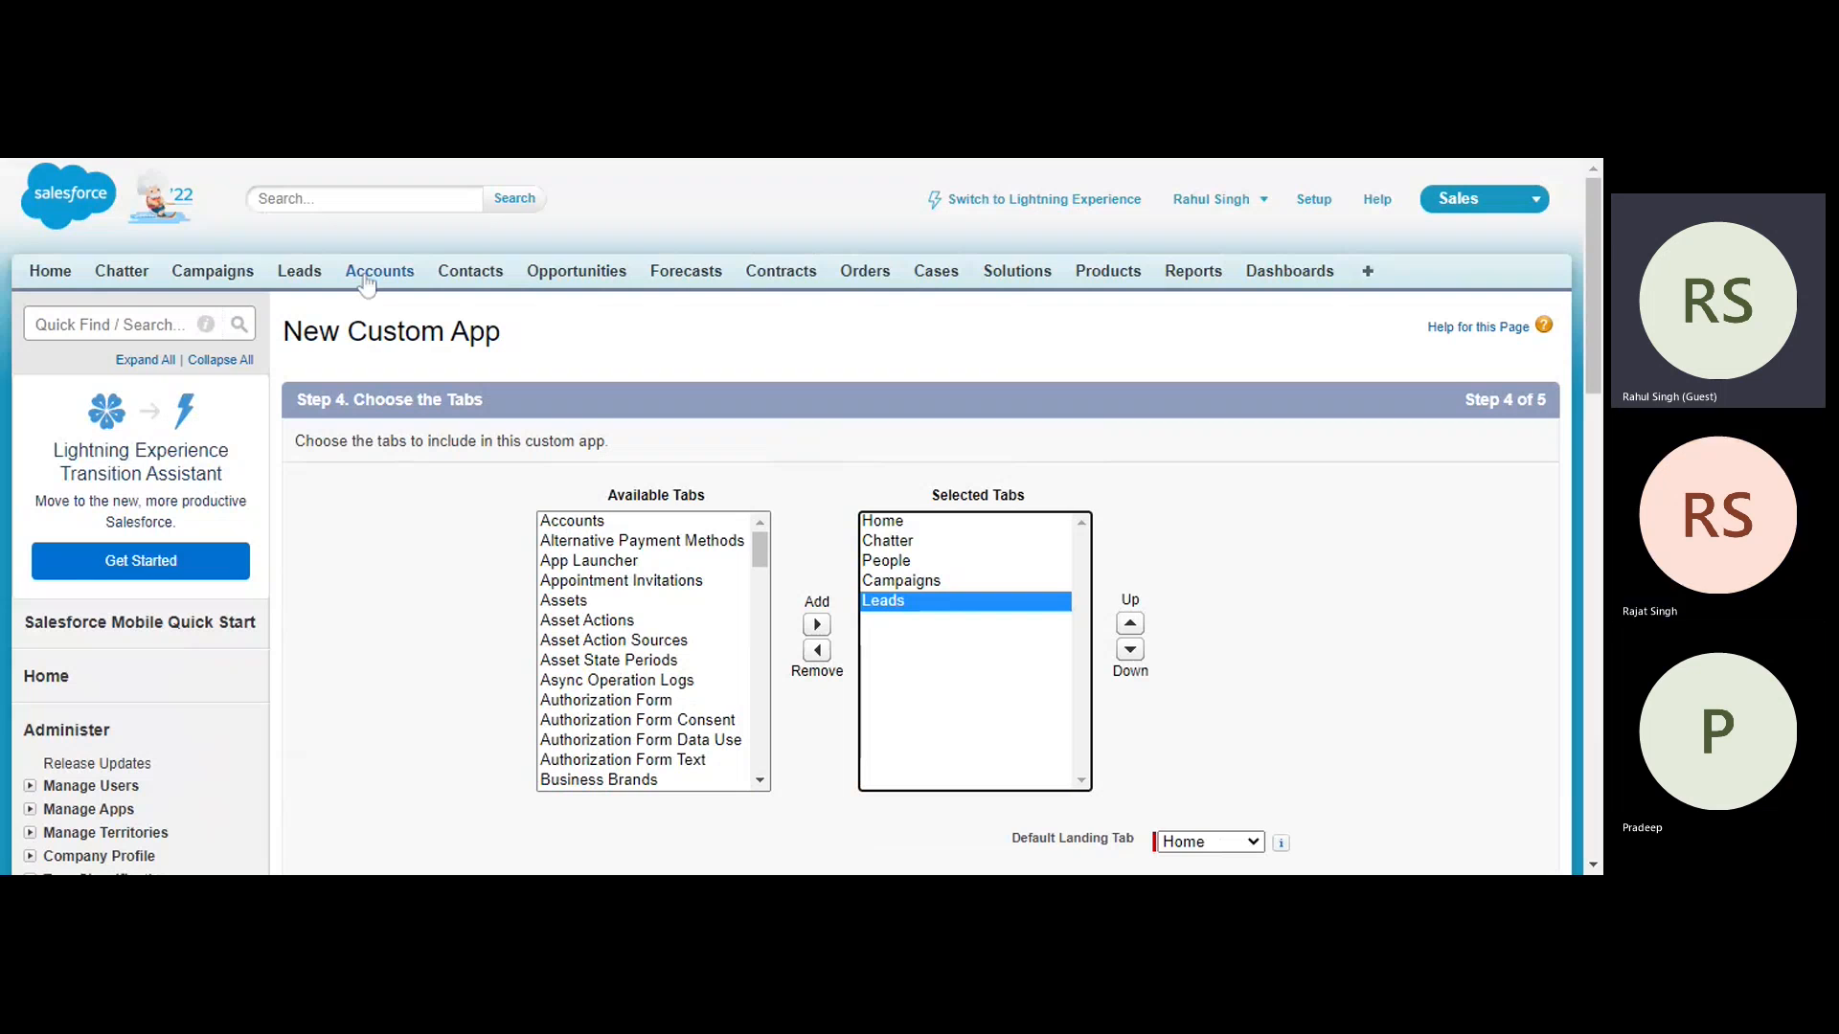
pyautogui.click(595, 525)
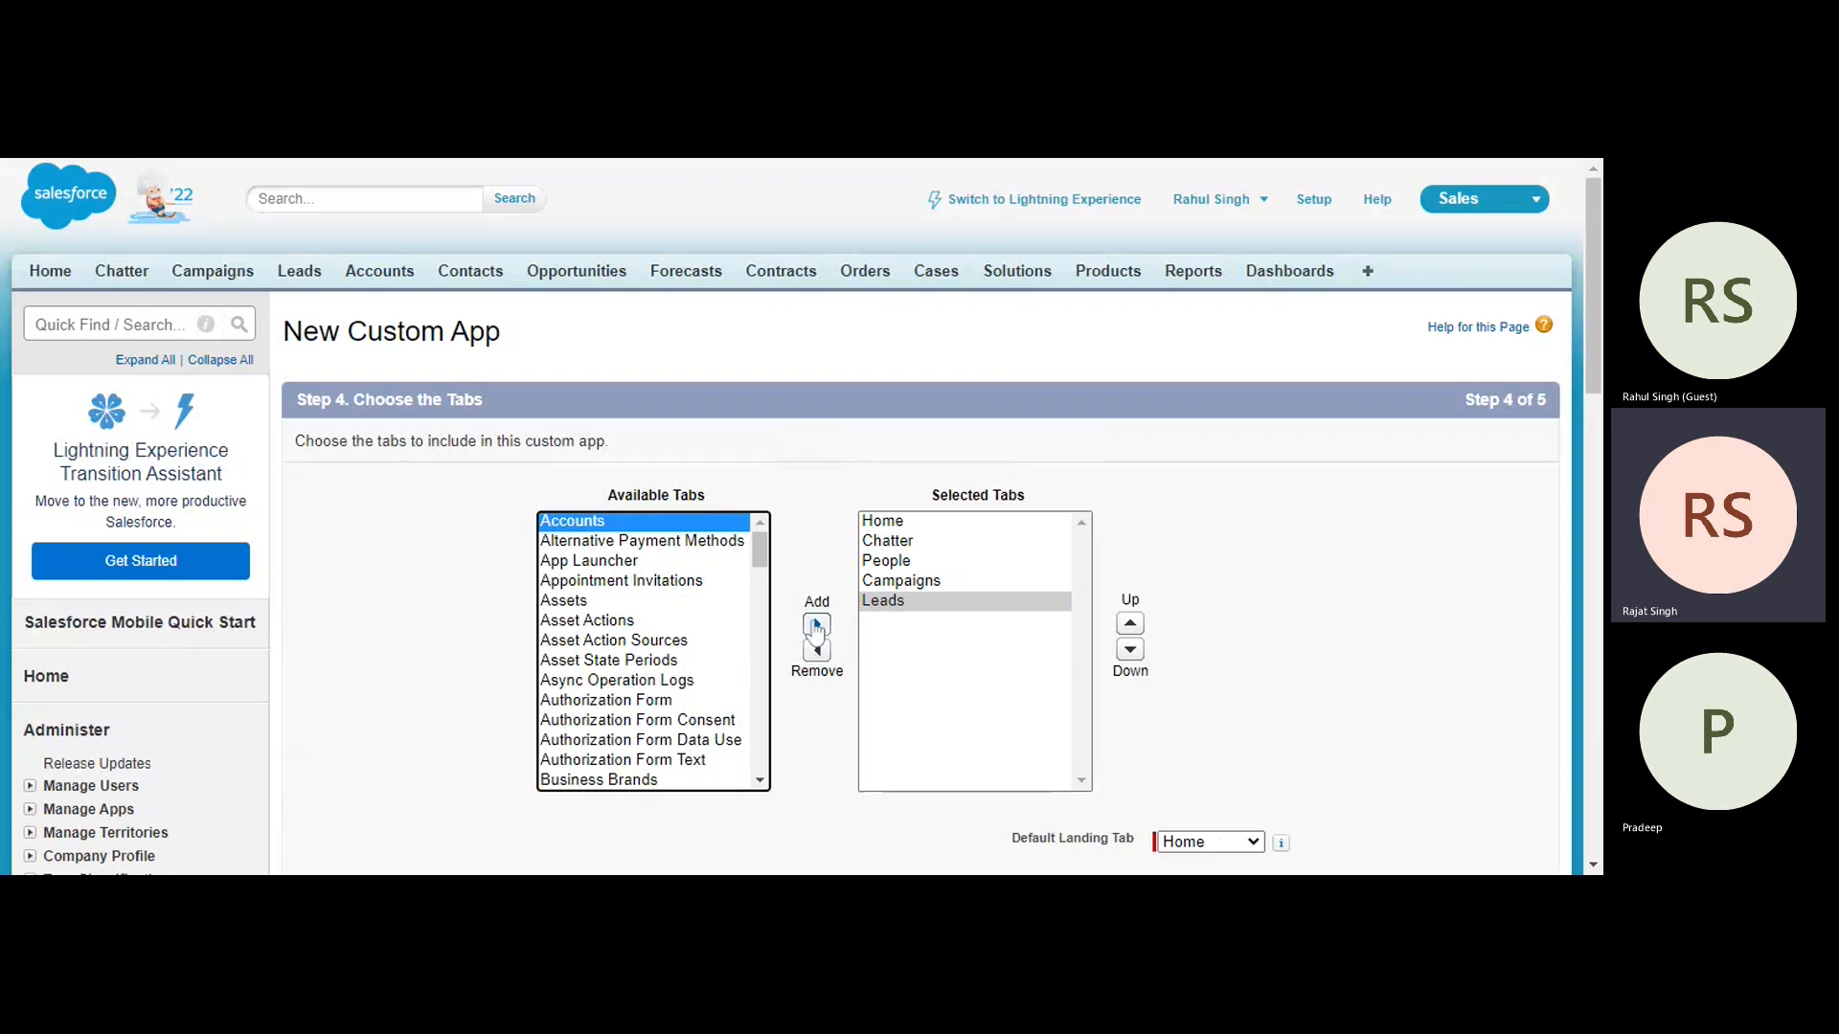
pyautogui.click(816, 626)
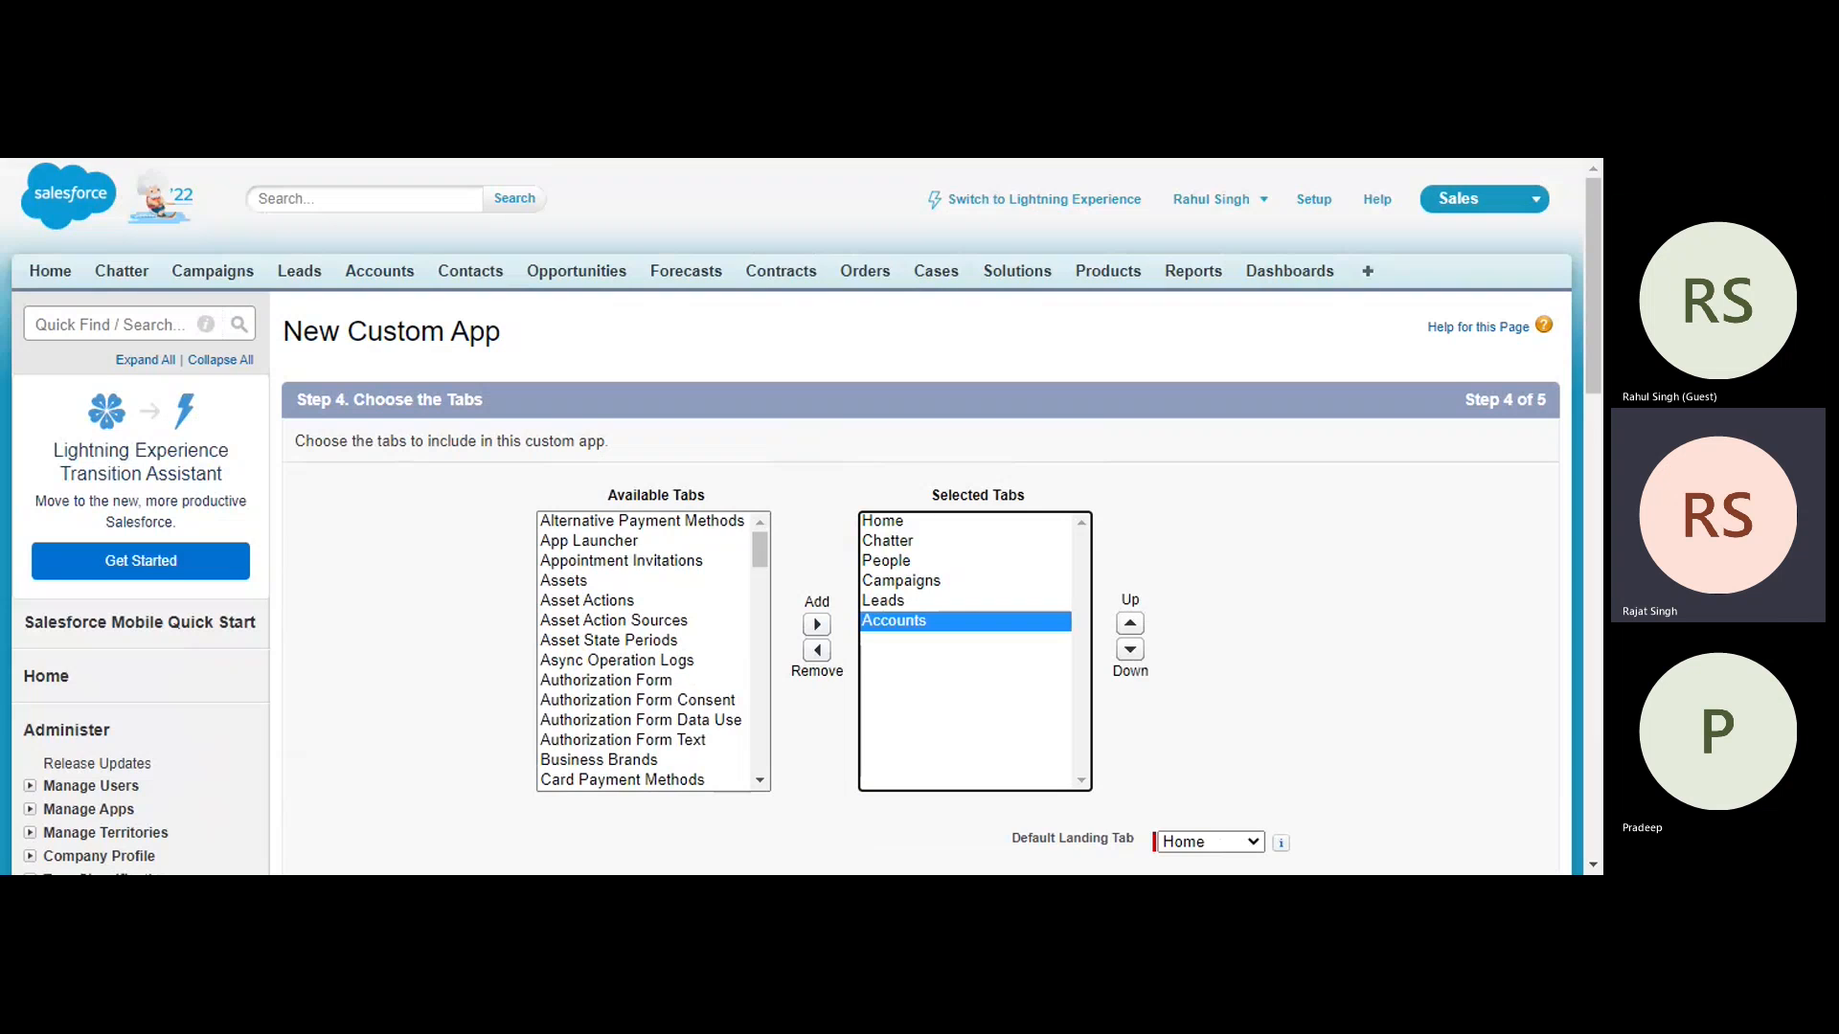
pyautogui.scroll(-1, 801, 515)
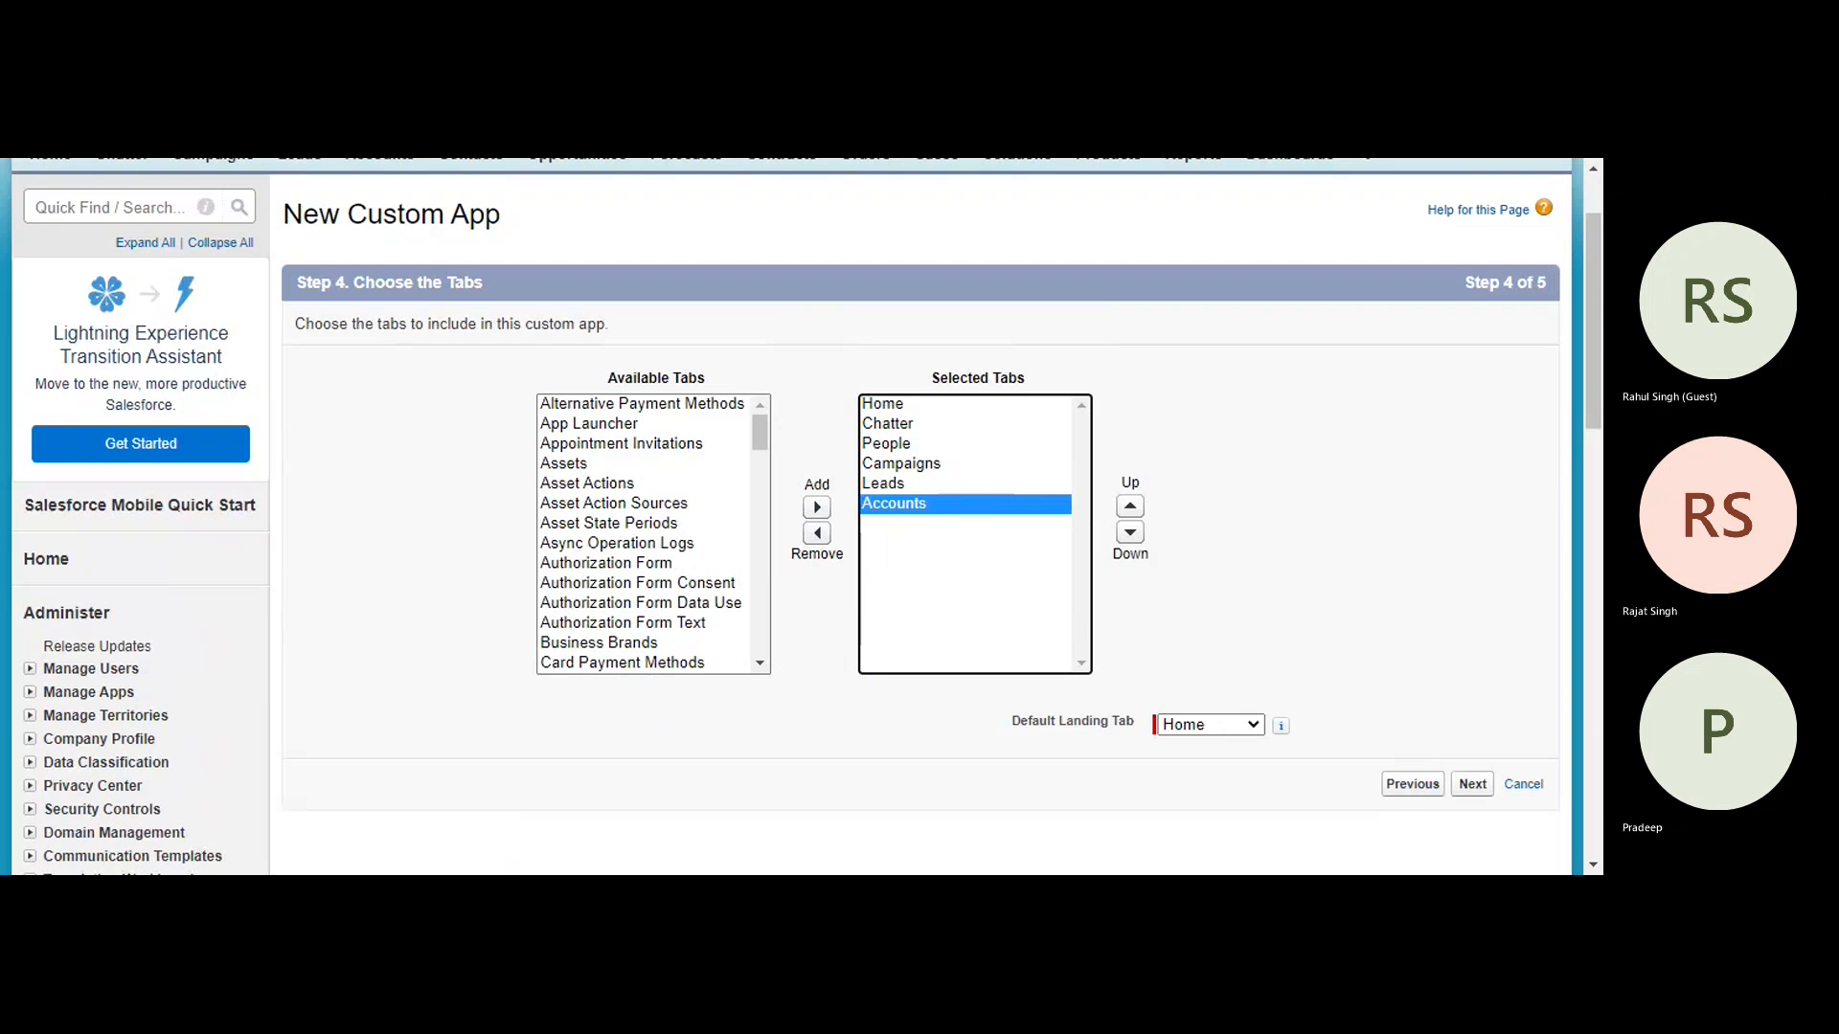
pyautogui.scroll(-5, 574, 498)
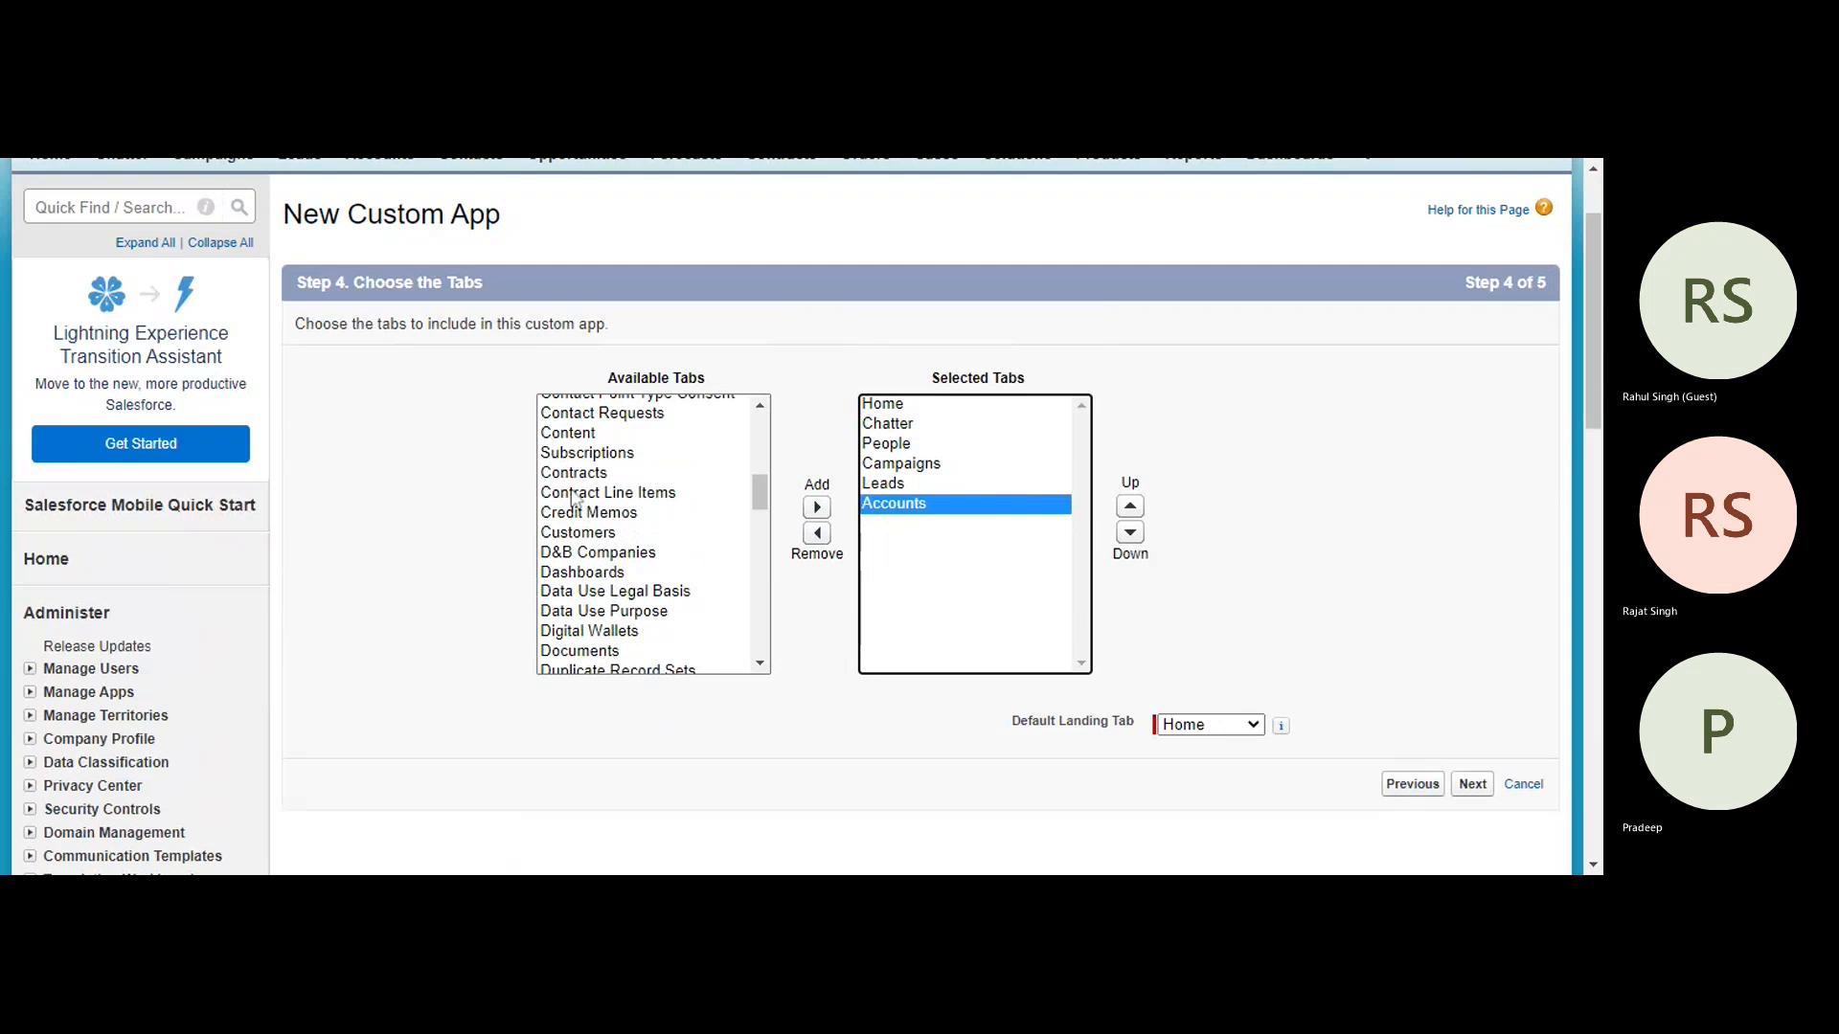
pyautogui.click(577, 473)
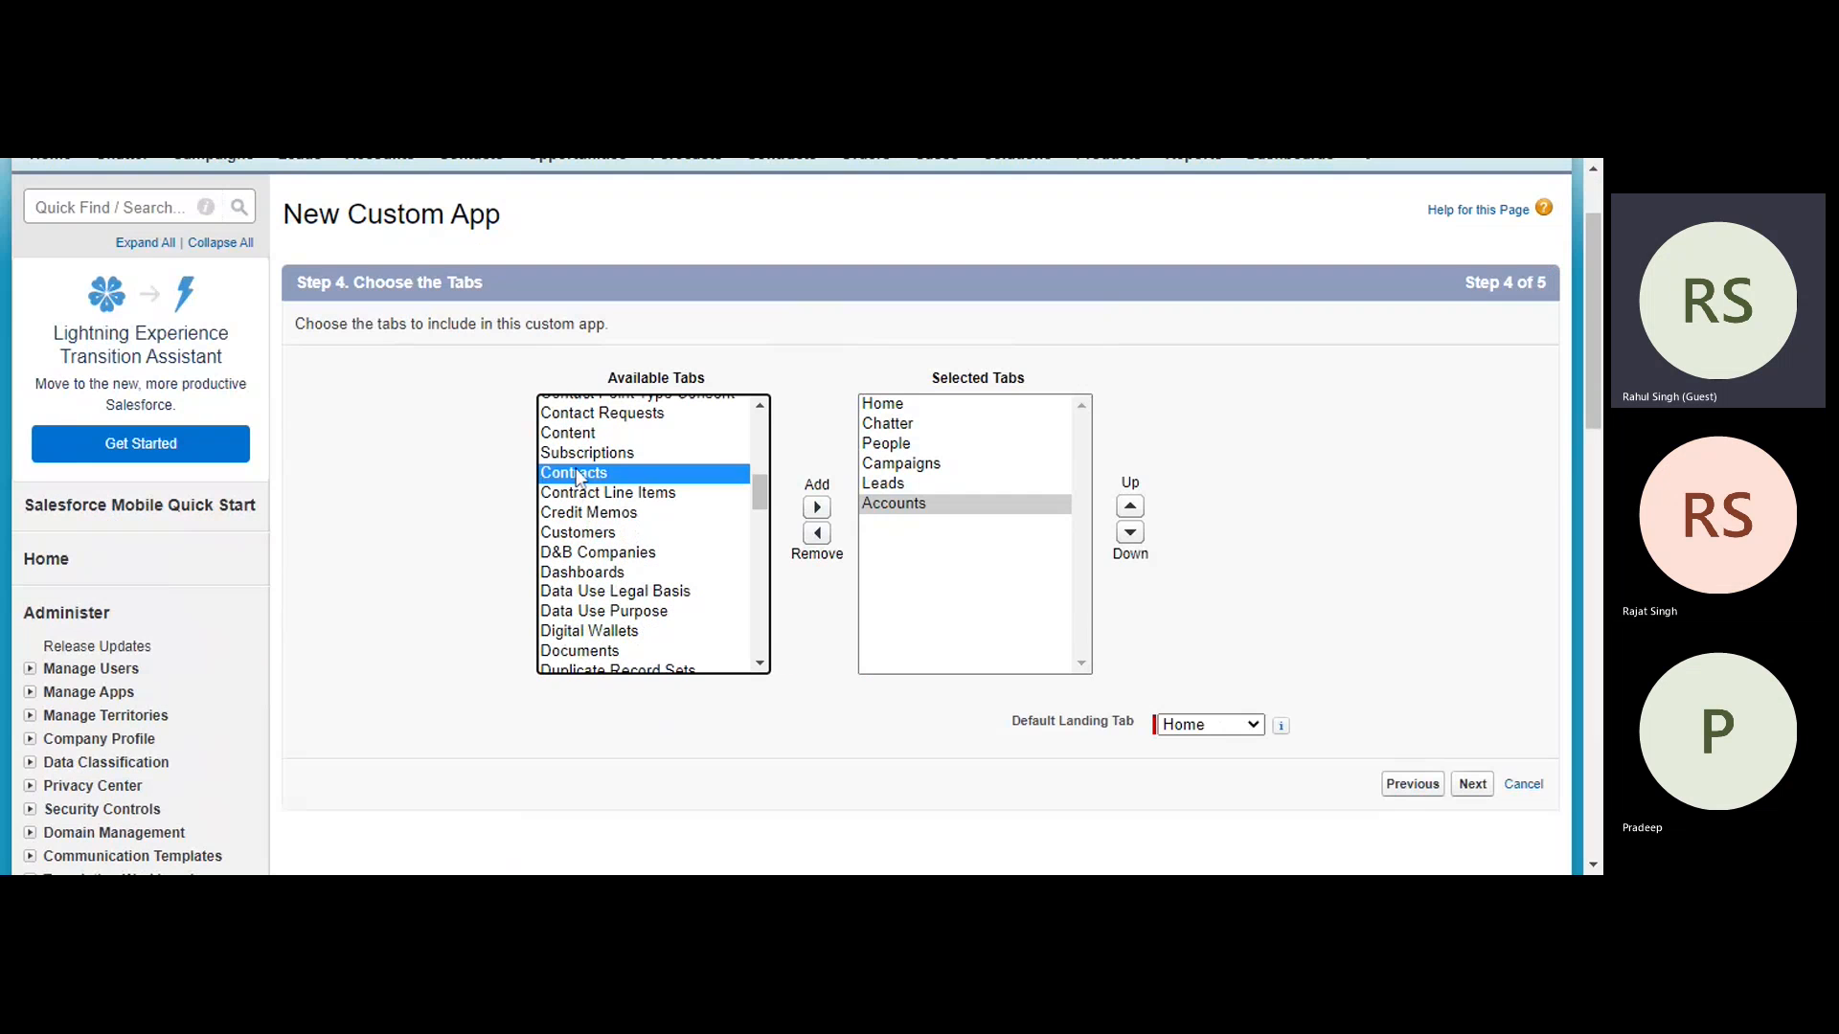
pyautogui.click(817, 509)
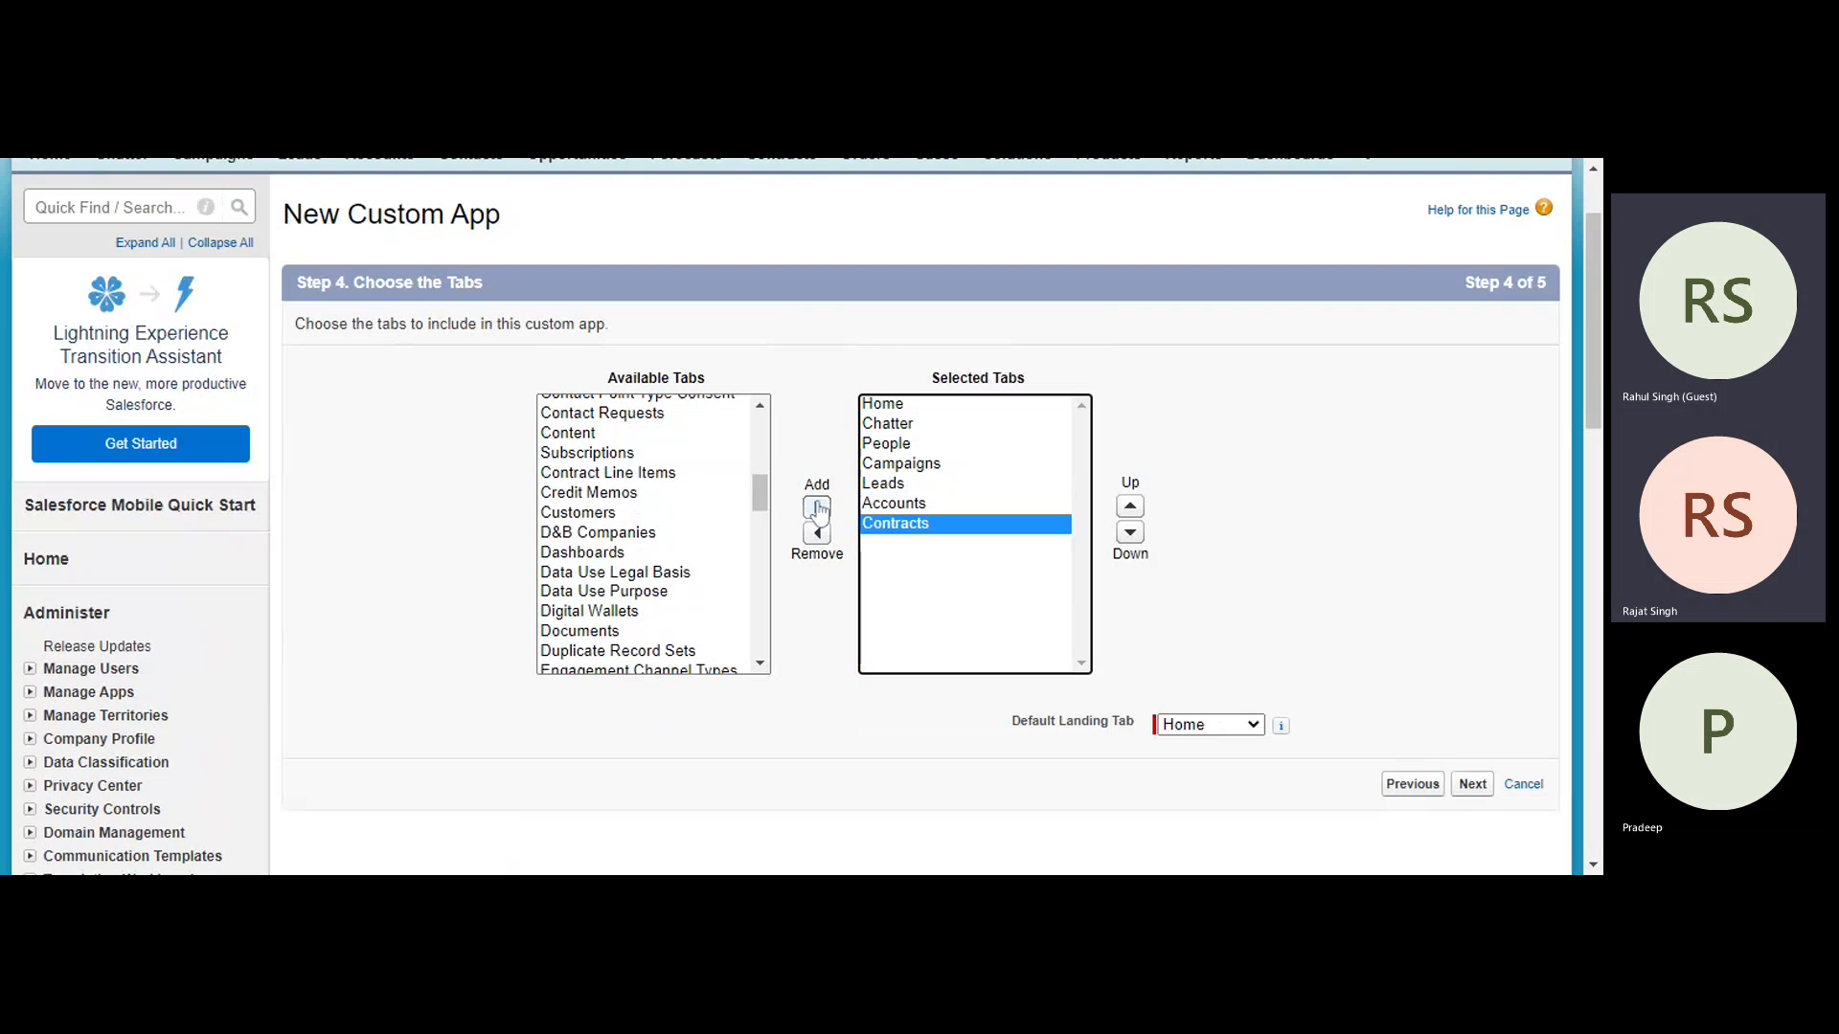
# Add the Ideas tab to the custom app's selected tabs.
pyautogui.scroll(-10, 719, 507)
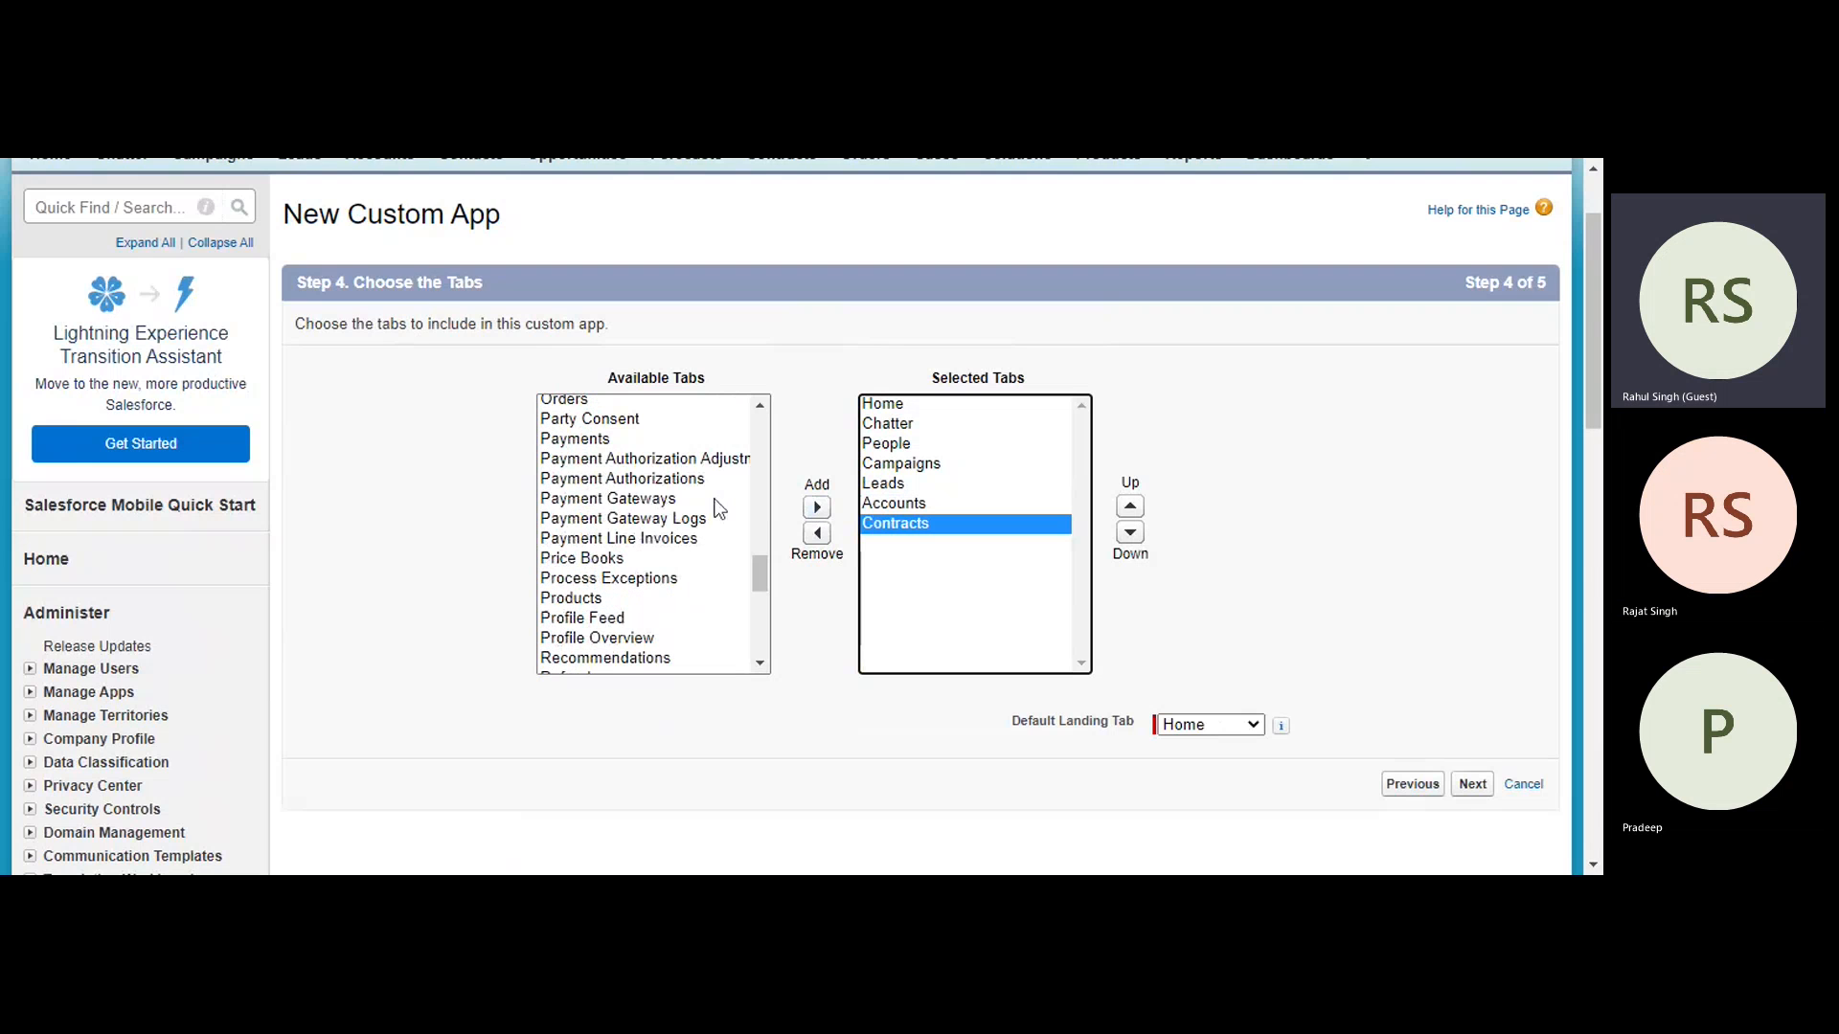
pyautogui.scroll(-10, 718, 507)
pyautogui.scroll(6, 710, 505)
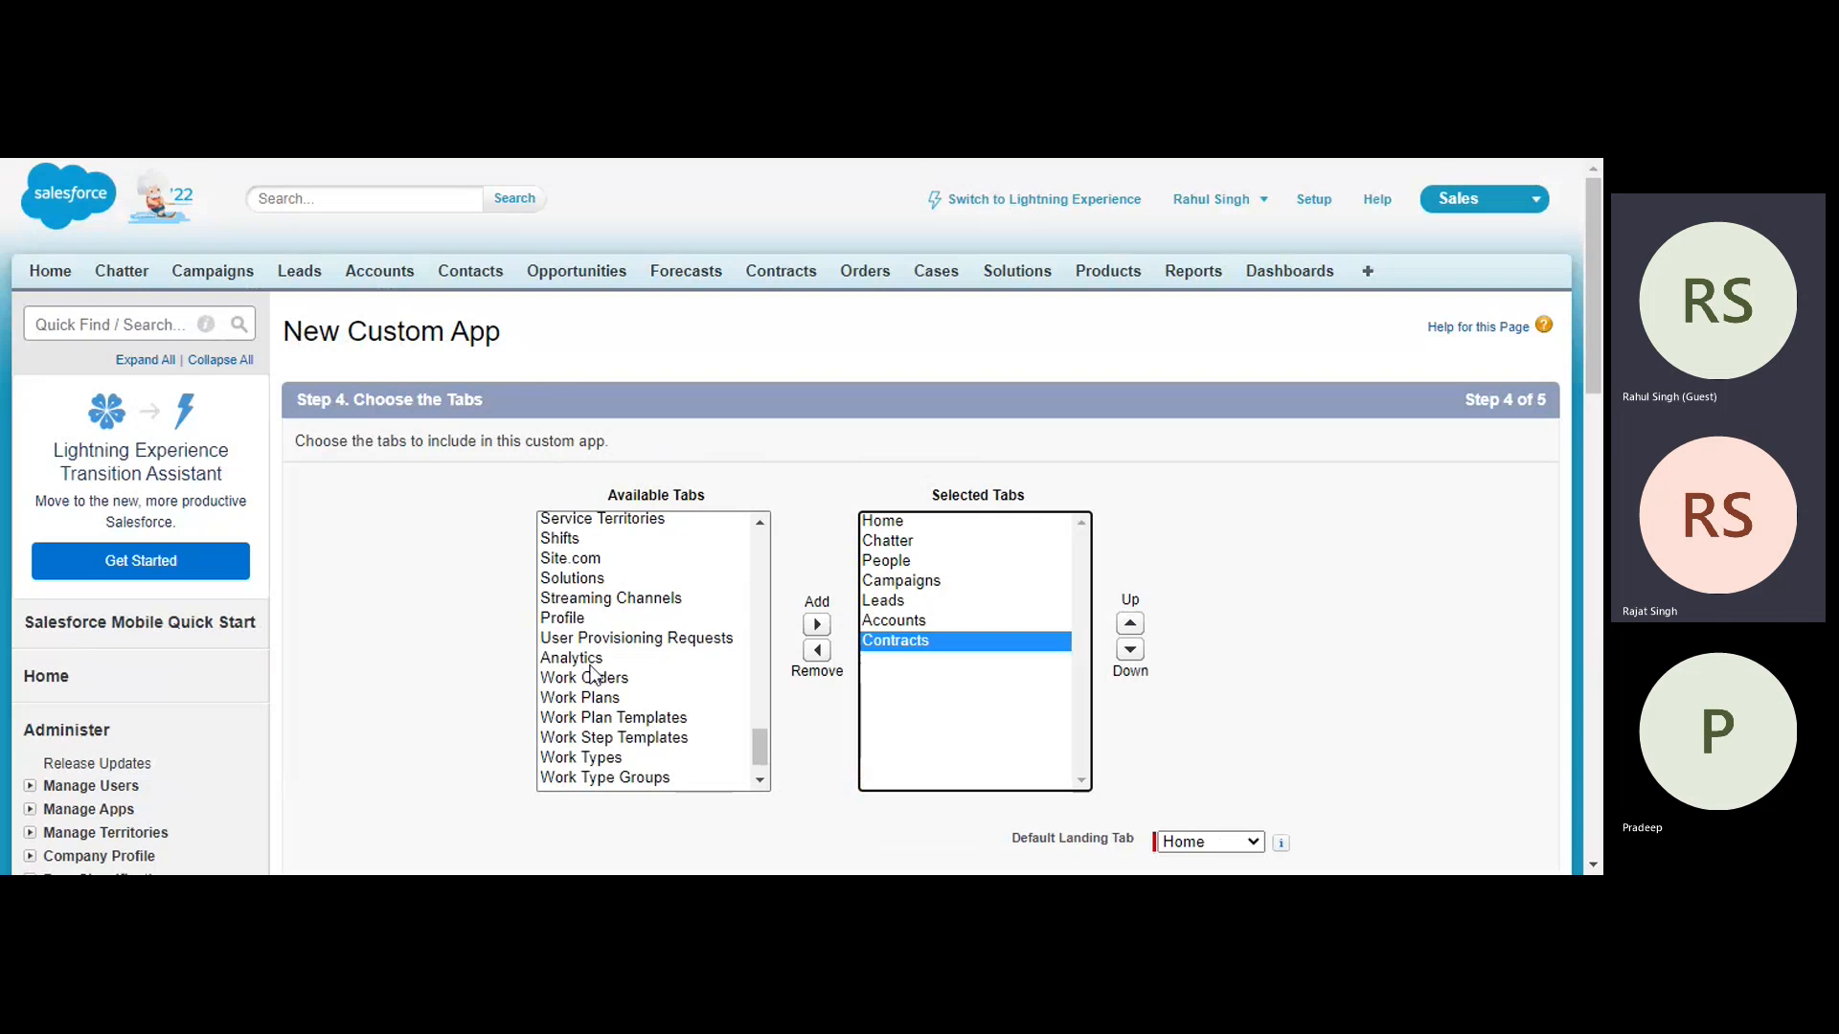
pyautogui.scroll(3, 590, 673)
pyautogui.scroll(-2, 591, 673)
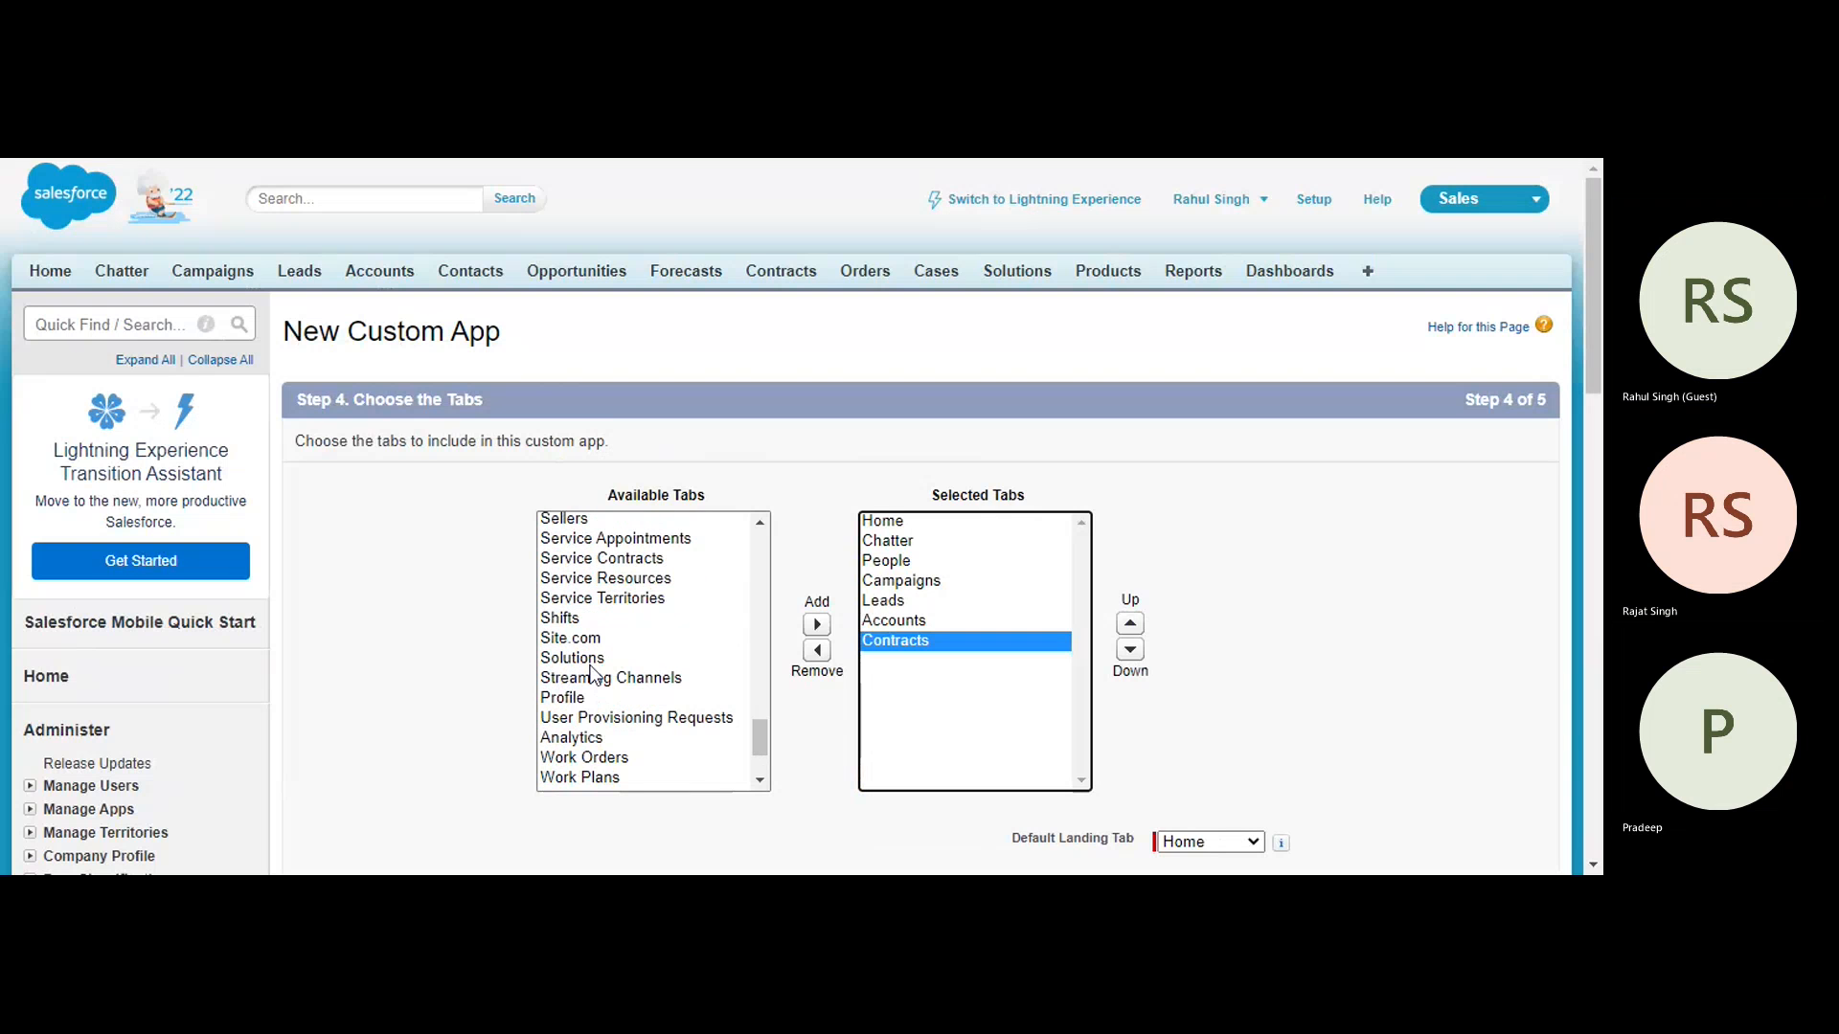
pyautogui.scroll(-5, 591, 674)
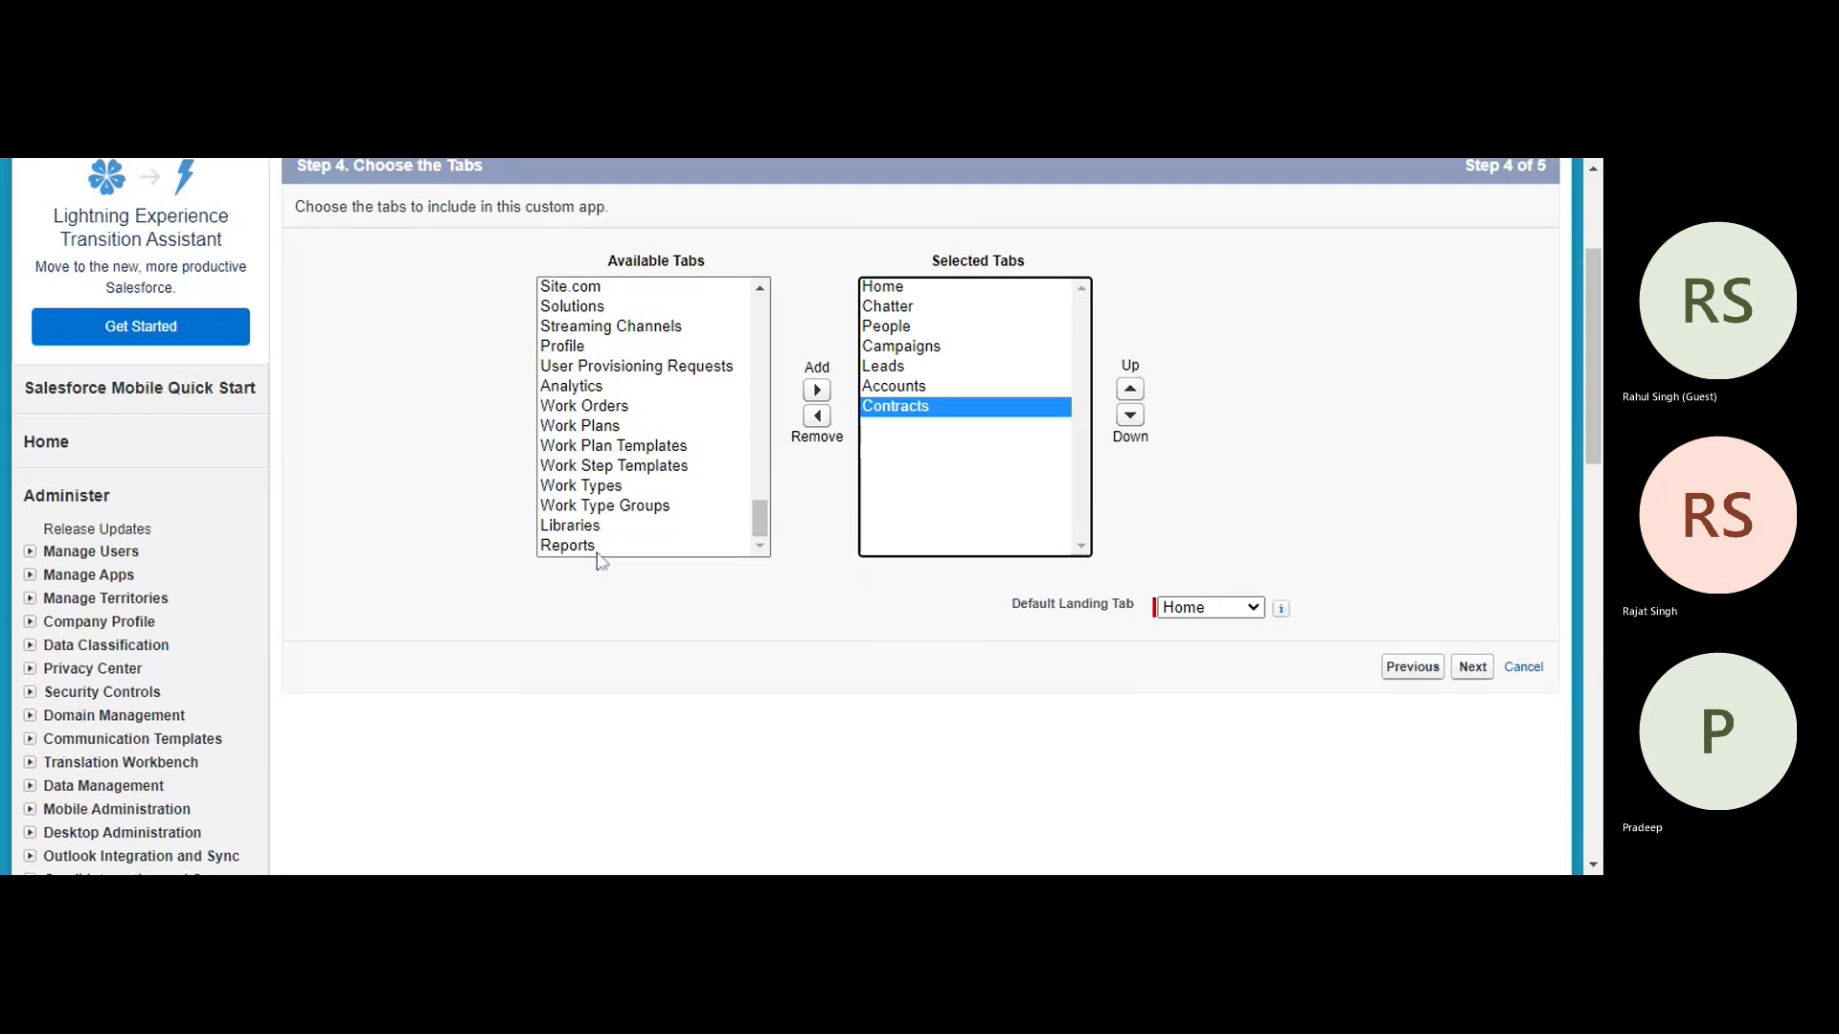
pyautogui.scroll(5, 589, 460)
pyautogui.click(571, 361)
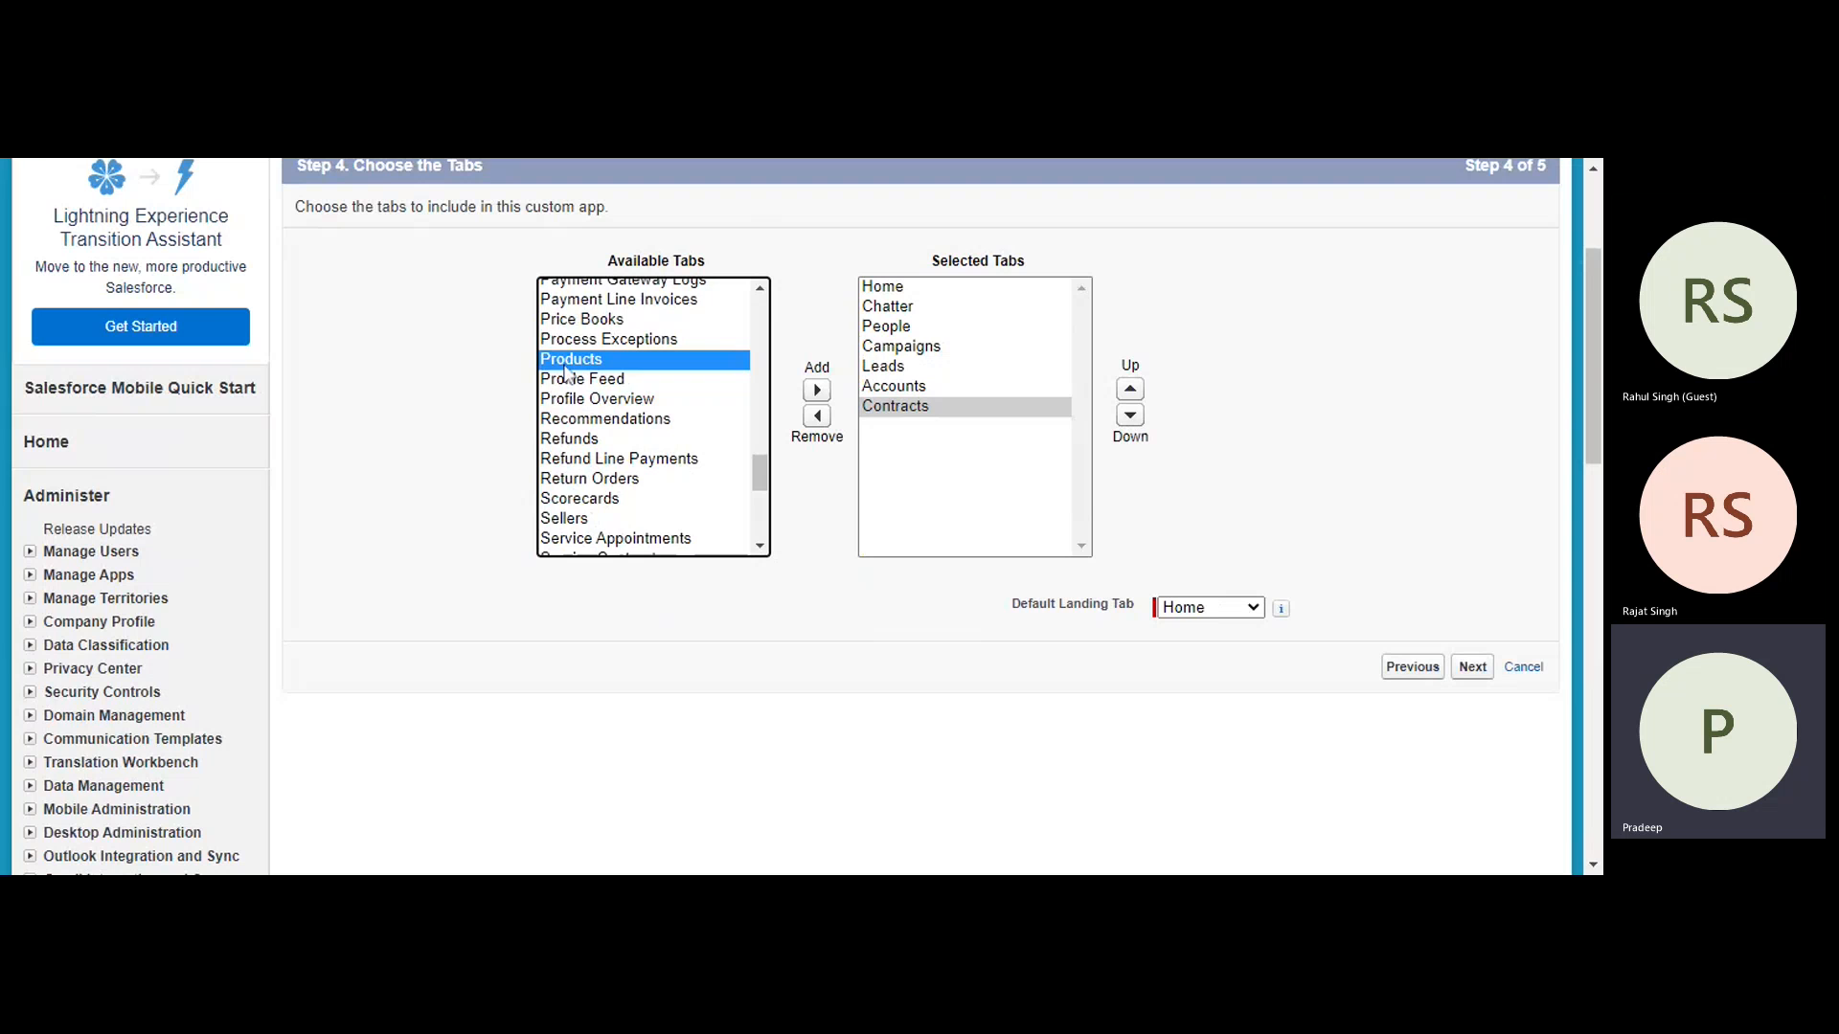
pyautogui.scroll(5, 567, 373)
pyautogui.click(571, 287)
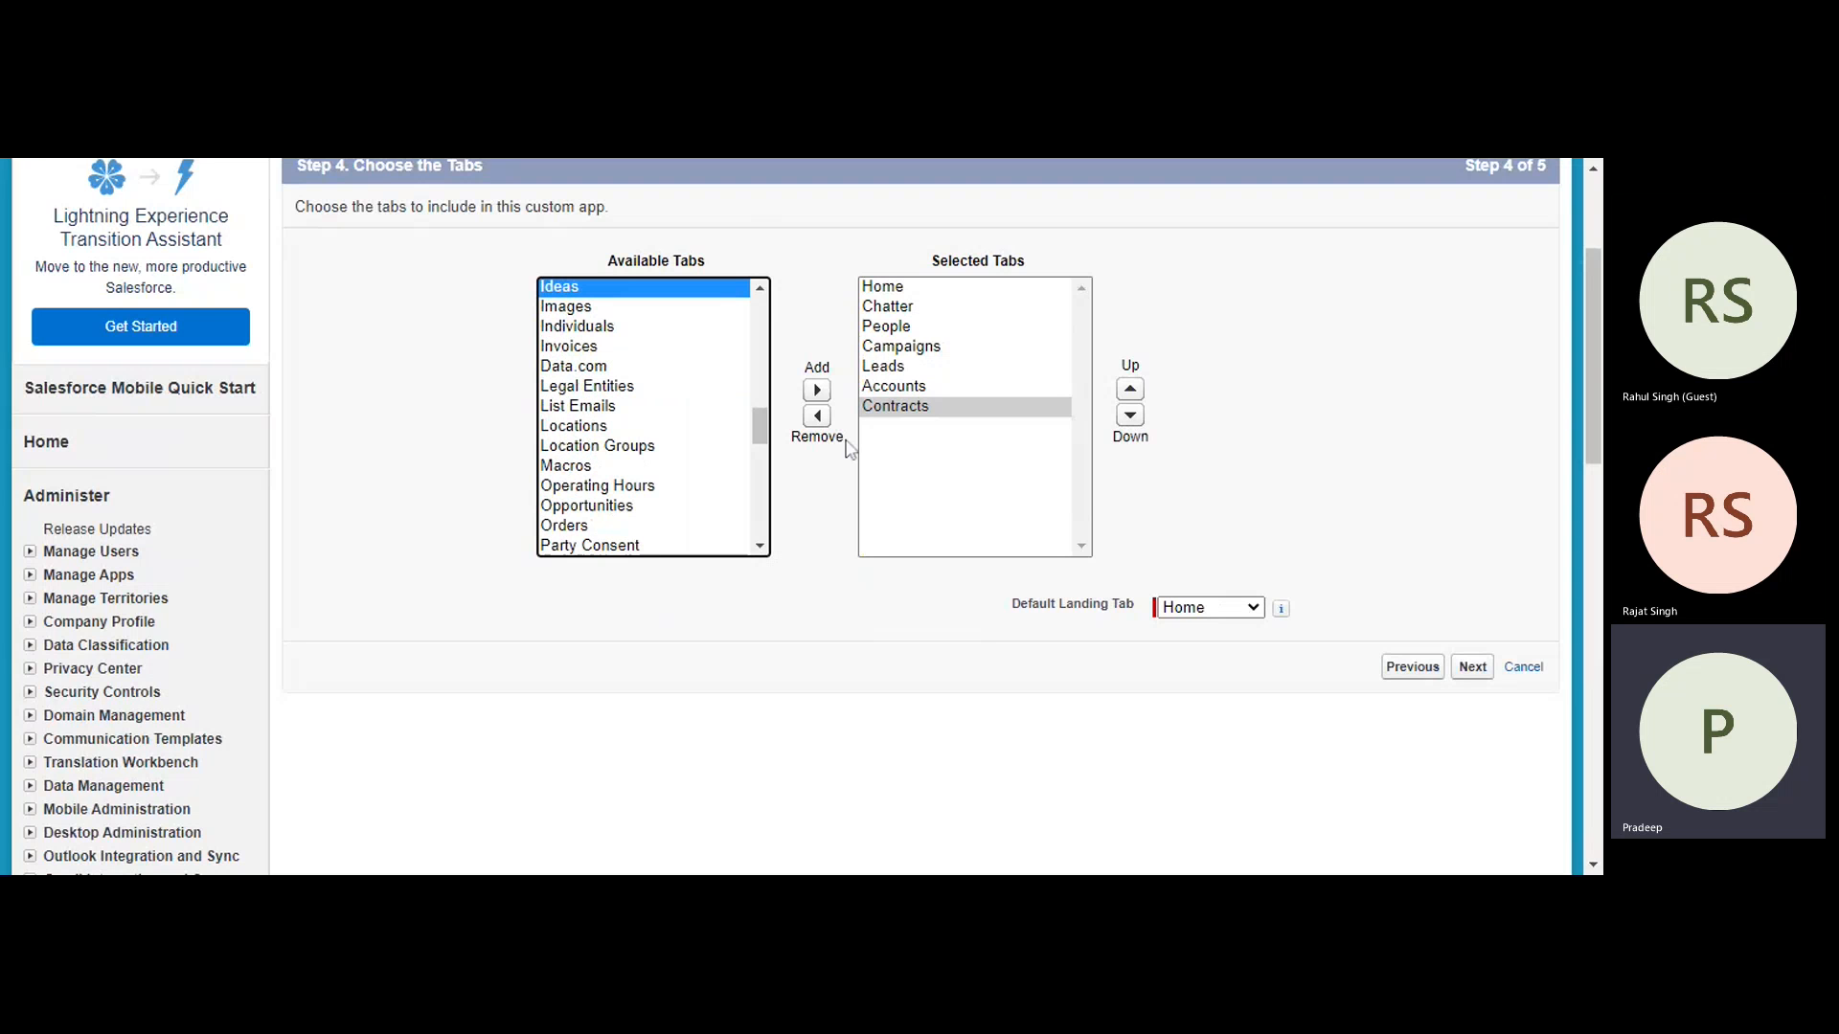
pyautogui.click(817, 390)
# Add the Opportunities tab to the custom app's selected tabs.
pyautogui.scroll(1, 623, 459)
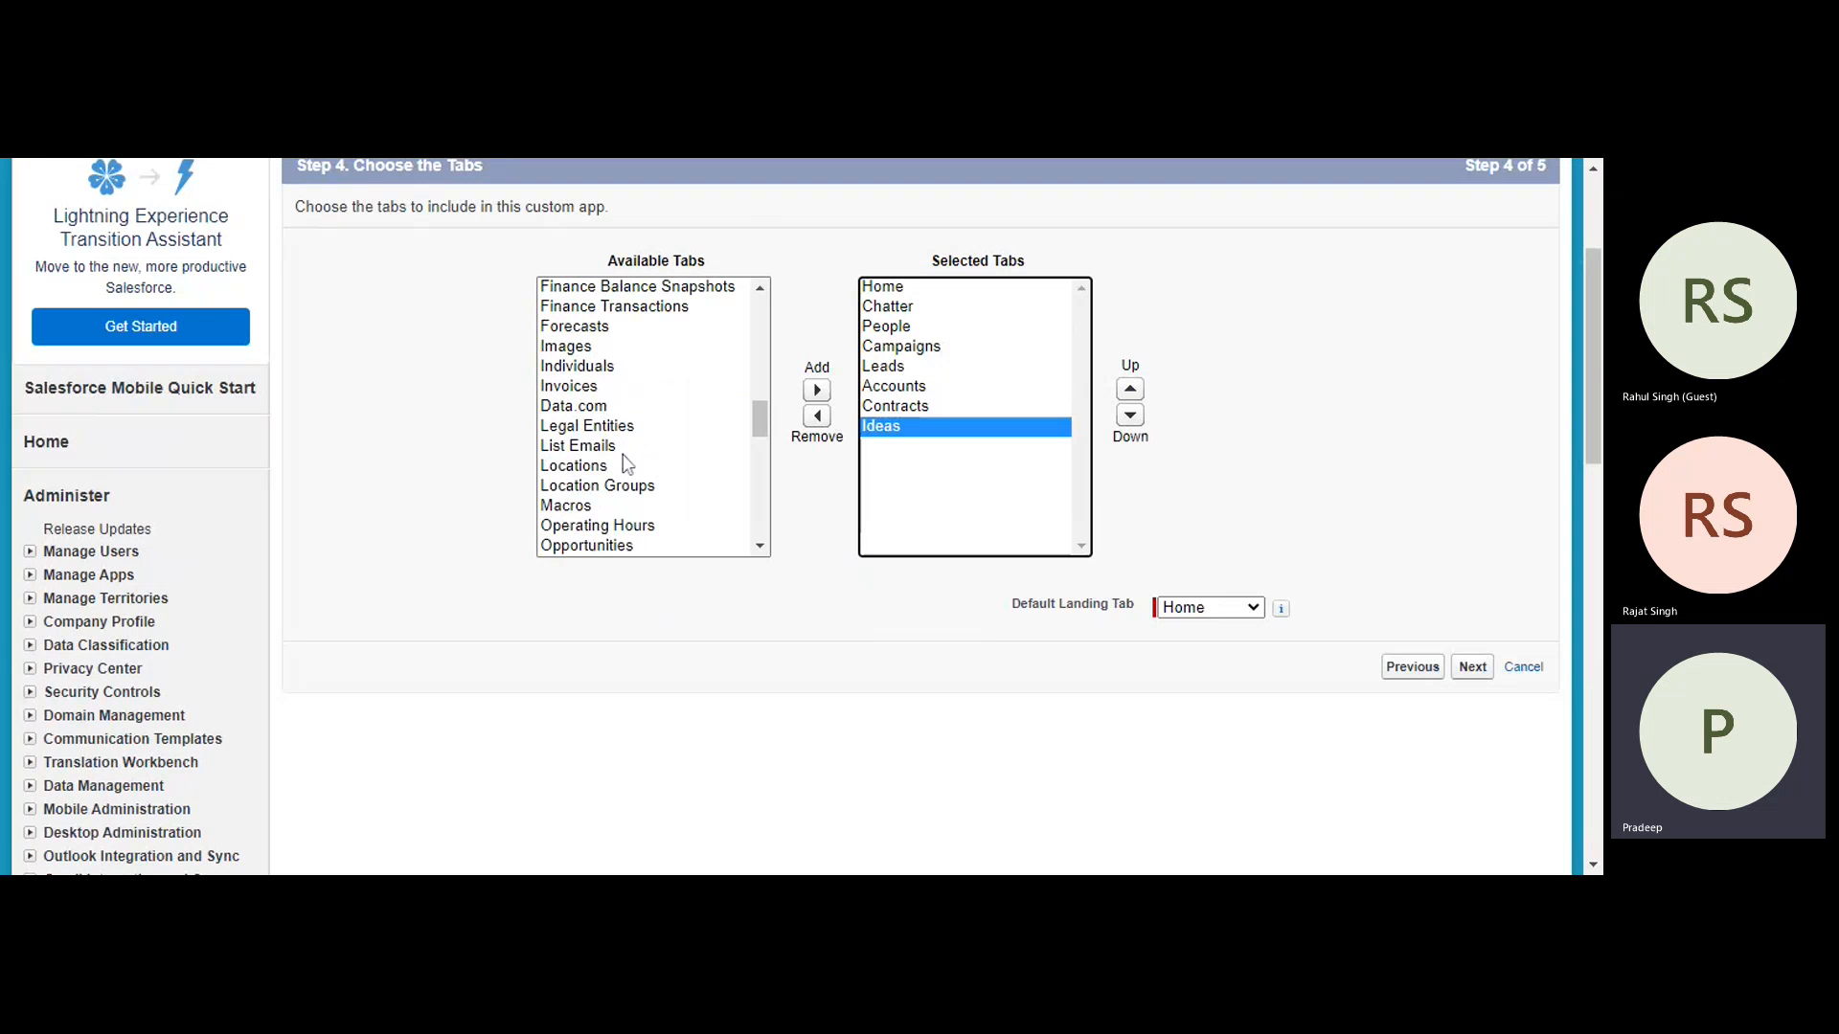
pyautogui.scroll(1, 622, 454)
pyautogui.click(623, 450)
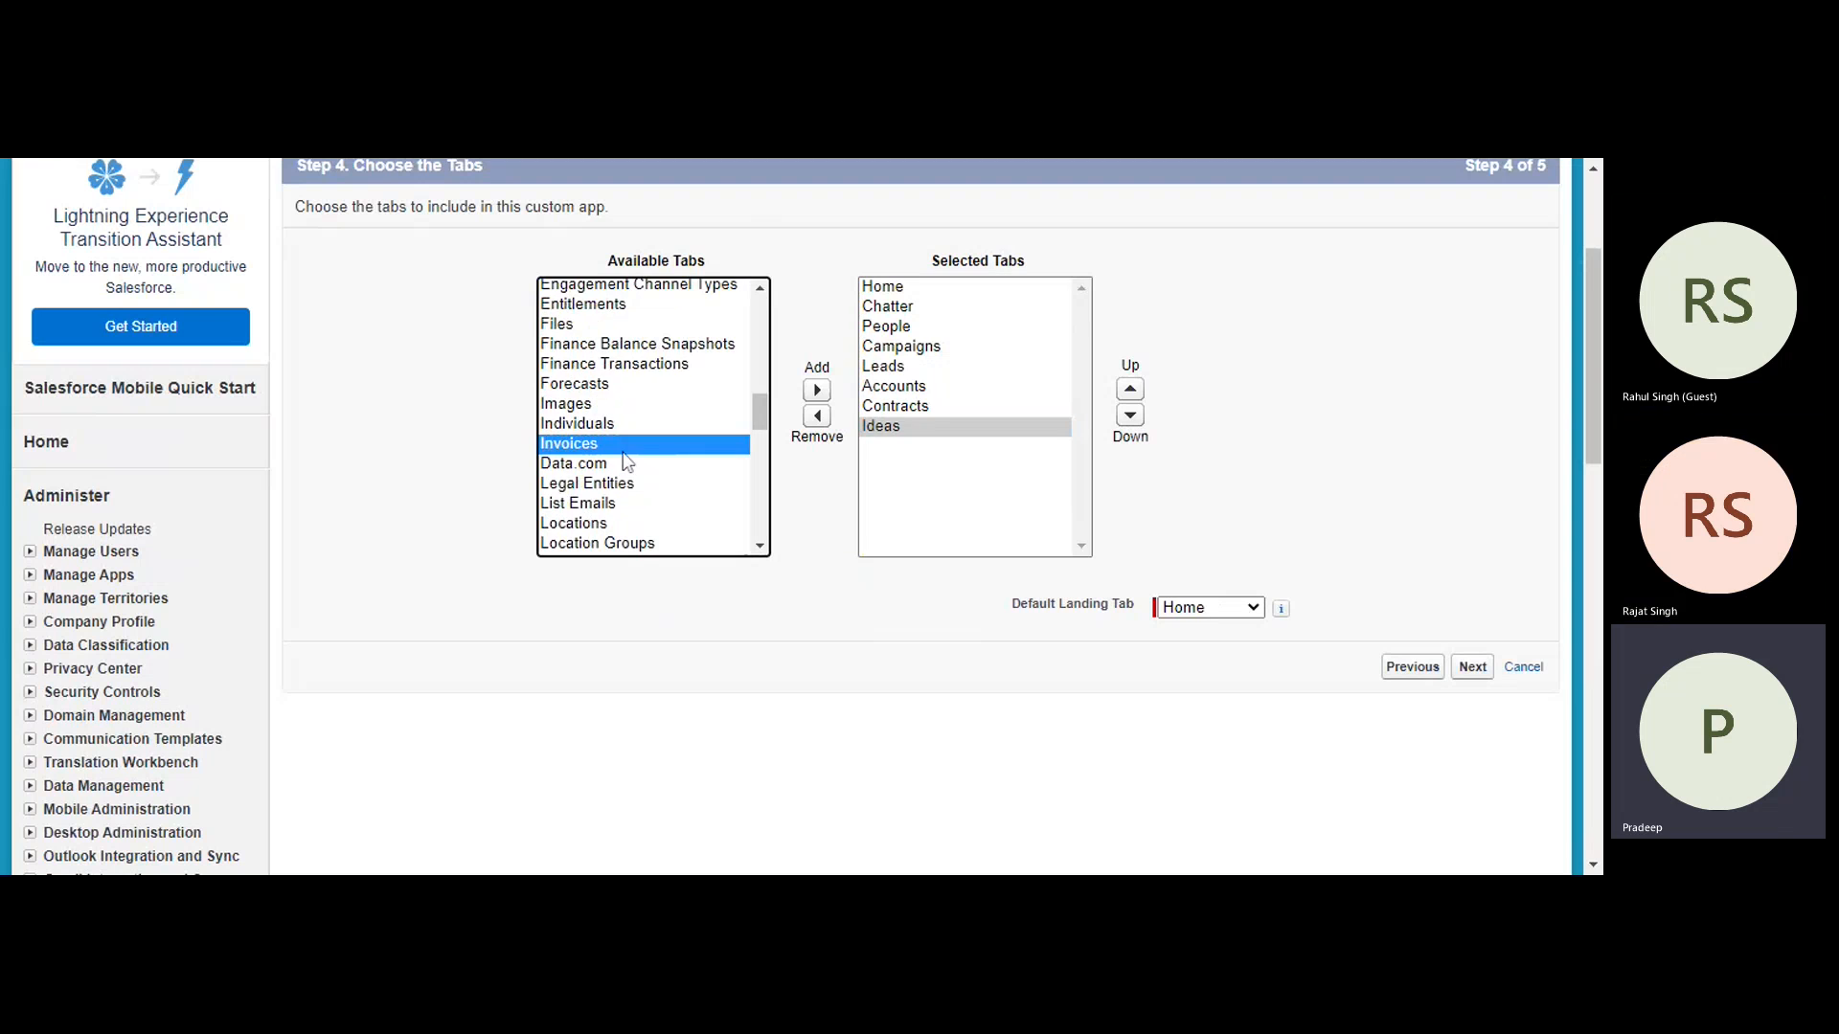
pyautogui.press('o')
pyautogui.scroll(-2, 618, 479)
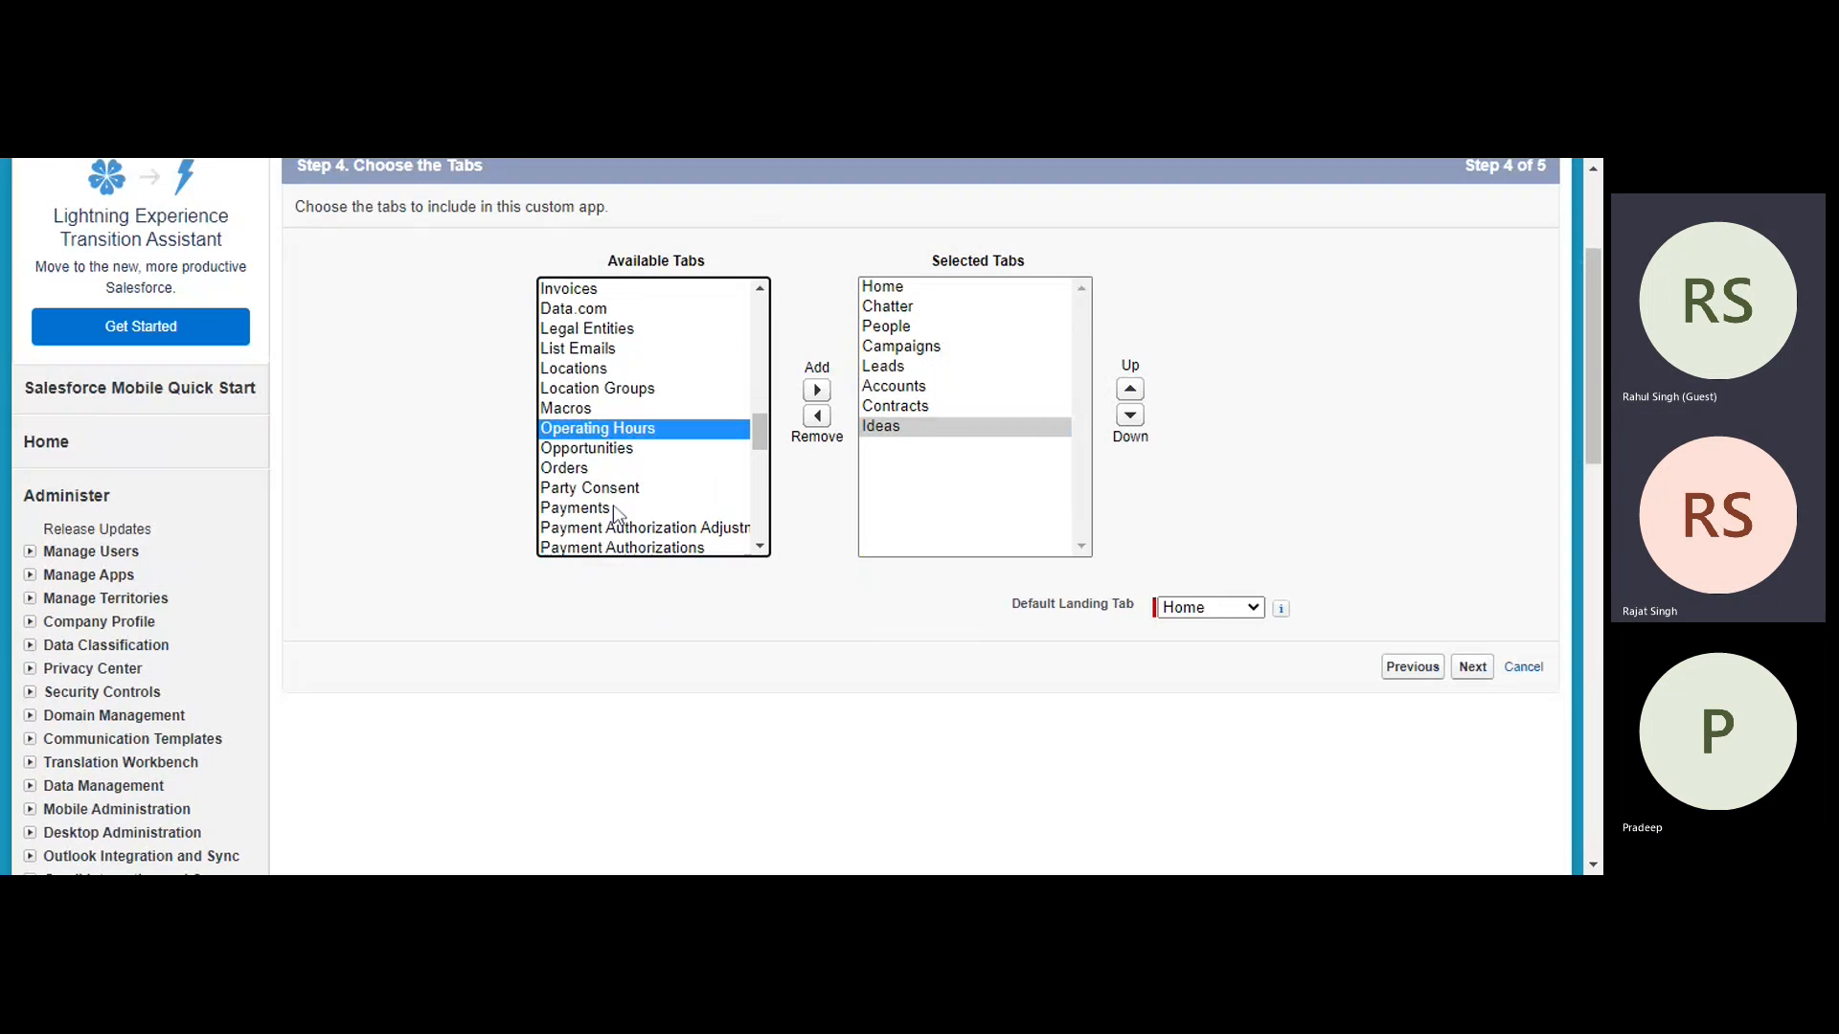
pyautogui.click(601, 453)
pyautogui.click(817, 391)
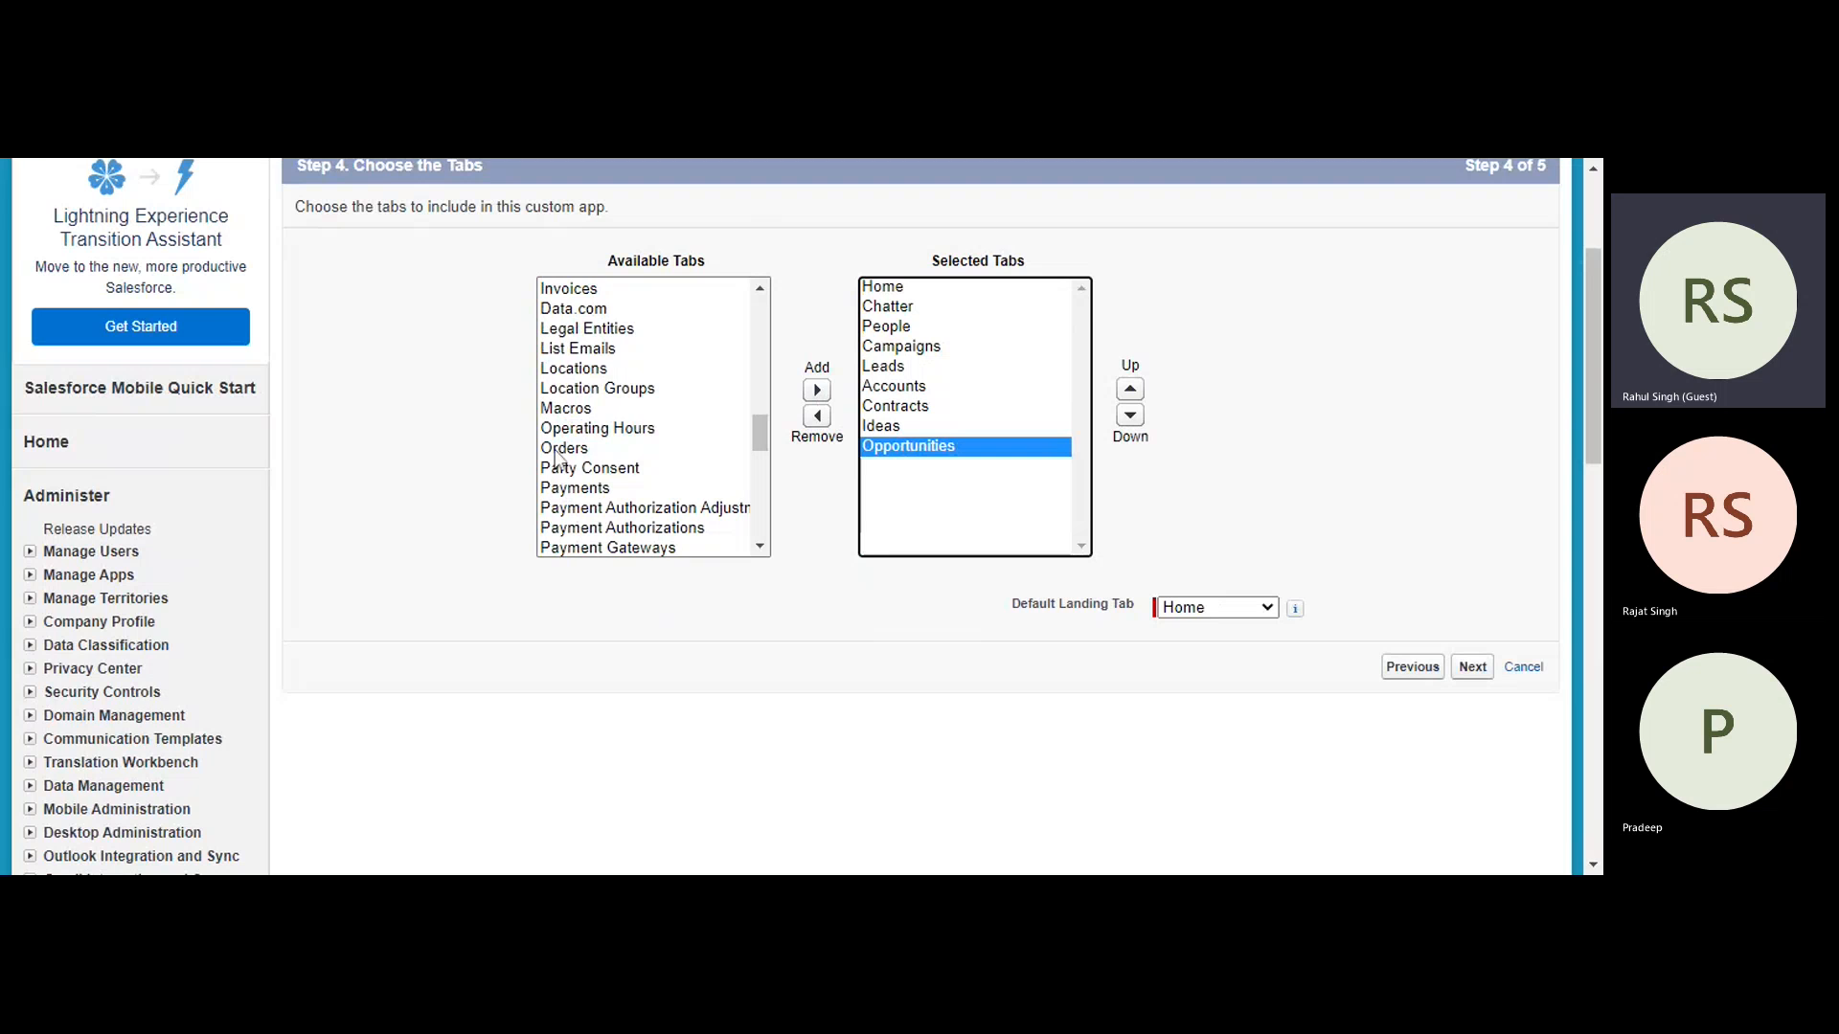
# Add the Forecasts and Orders tabs to the custom app's selected tabs.
pyautogui.scroll(1, 556, 450)
pyautogui.click(609, 288)
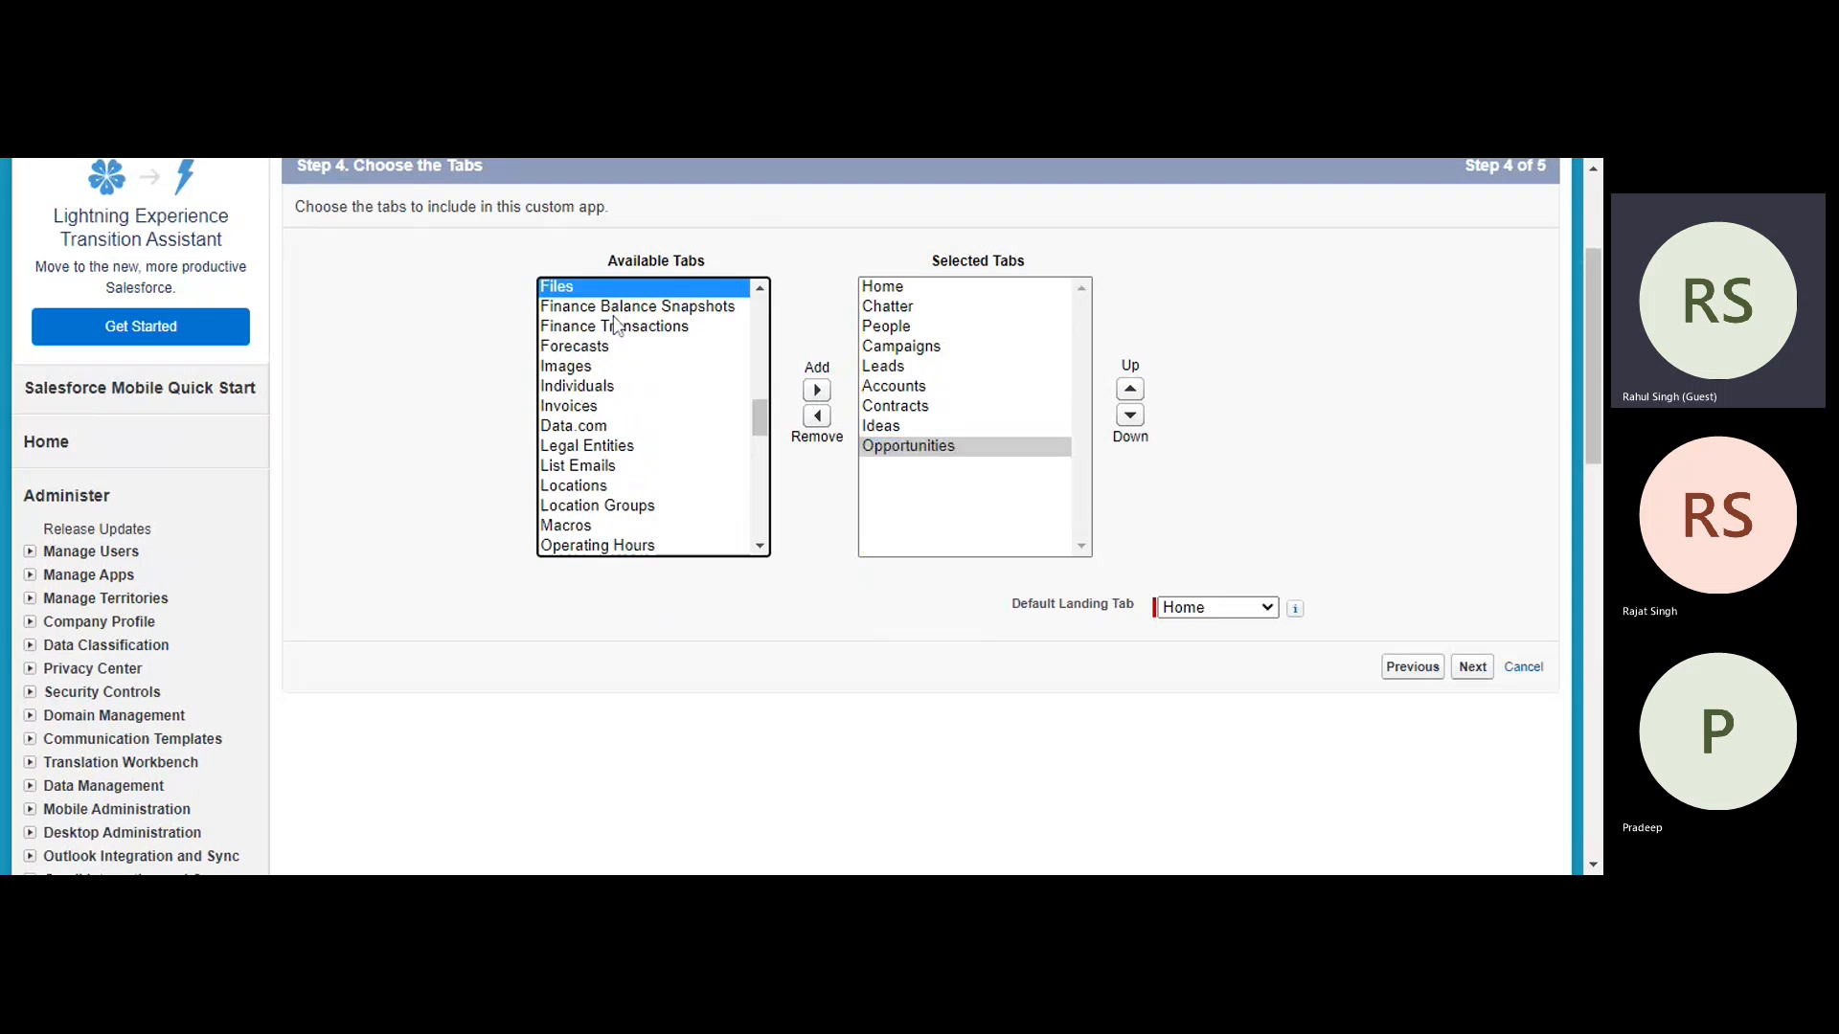
pyautogui.click(594, 346)
pyautogui.click(817, 391)
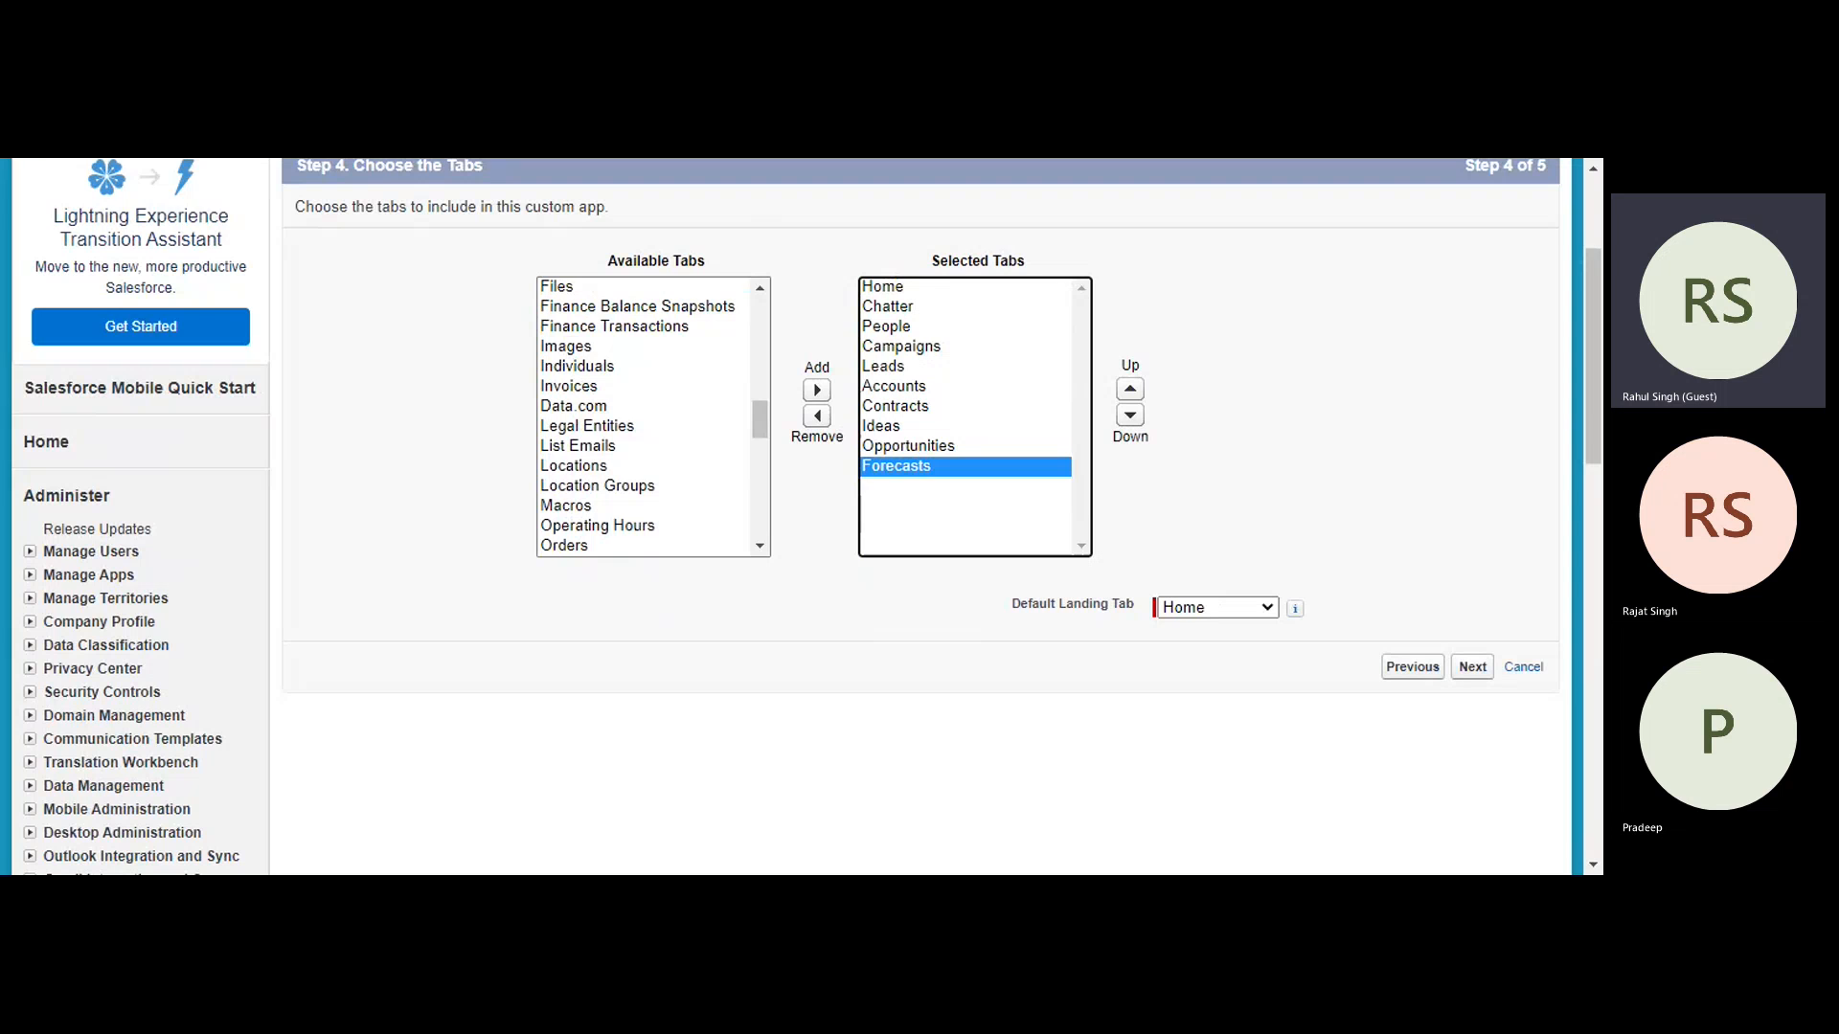
pyautogui.click(575, 545)
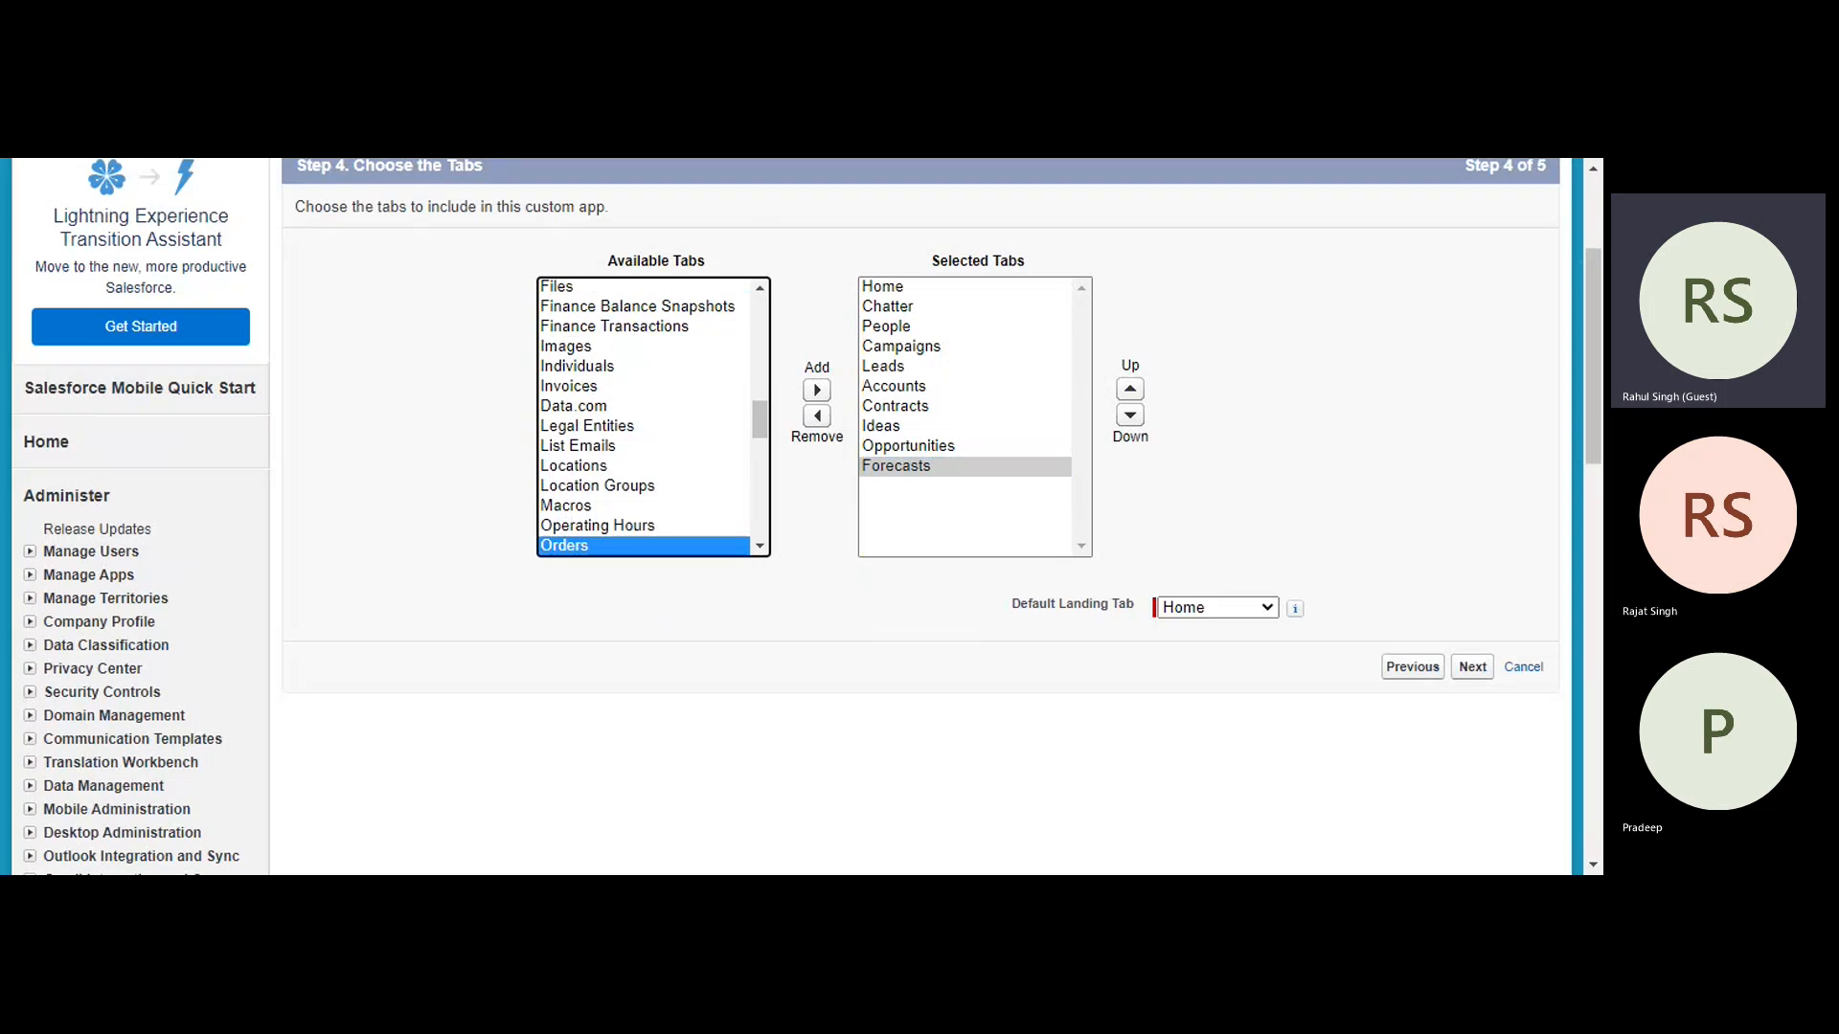
pyautogui.click(817, 391)
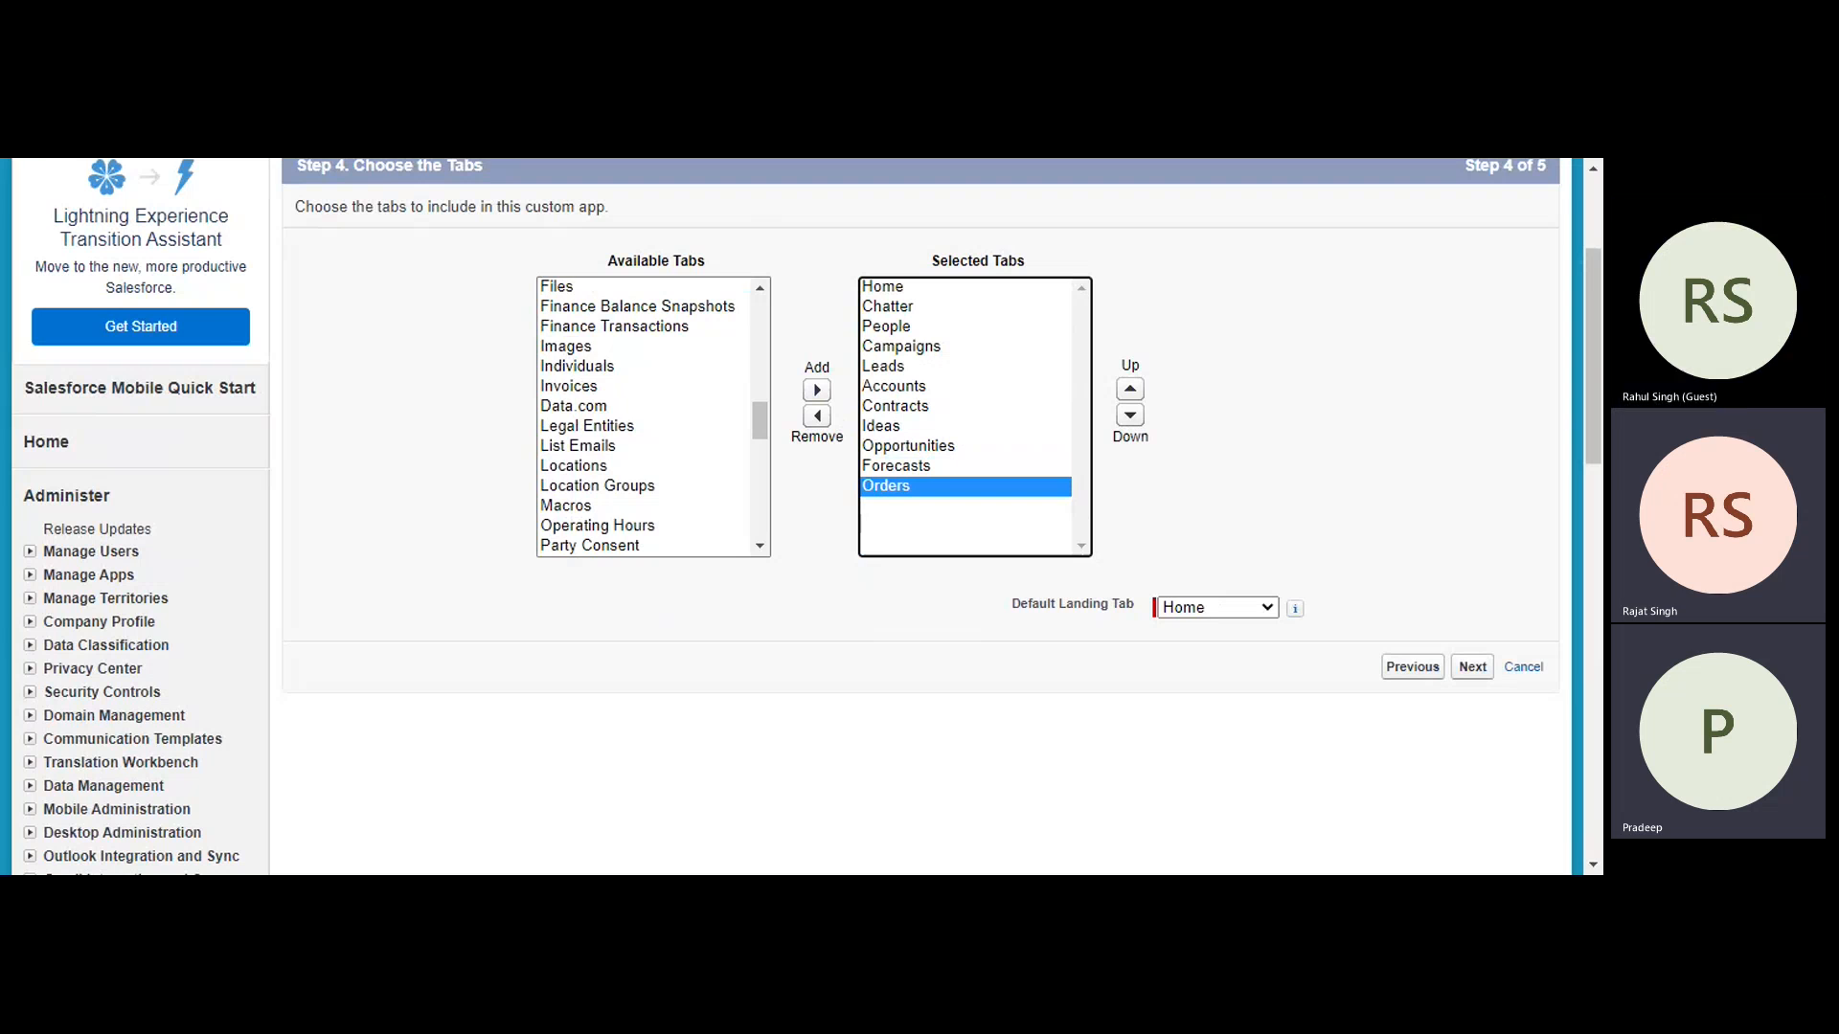
# Look through the remaining available tabs around Recommendations and Refunds for further tabs to include.
pyautogui.click(567, 452)
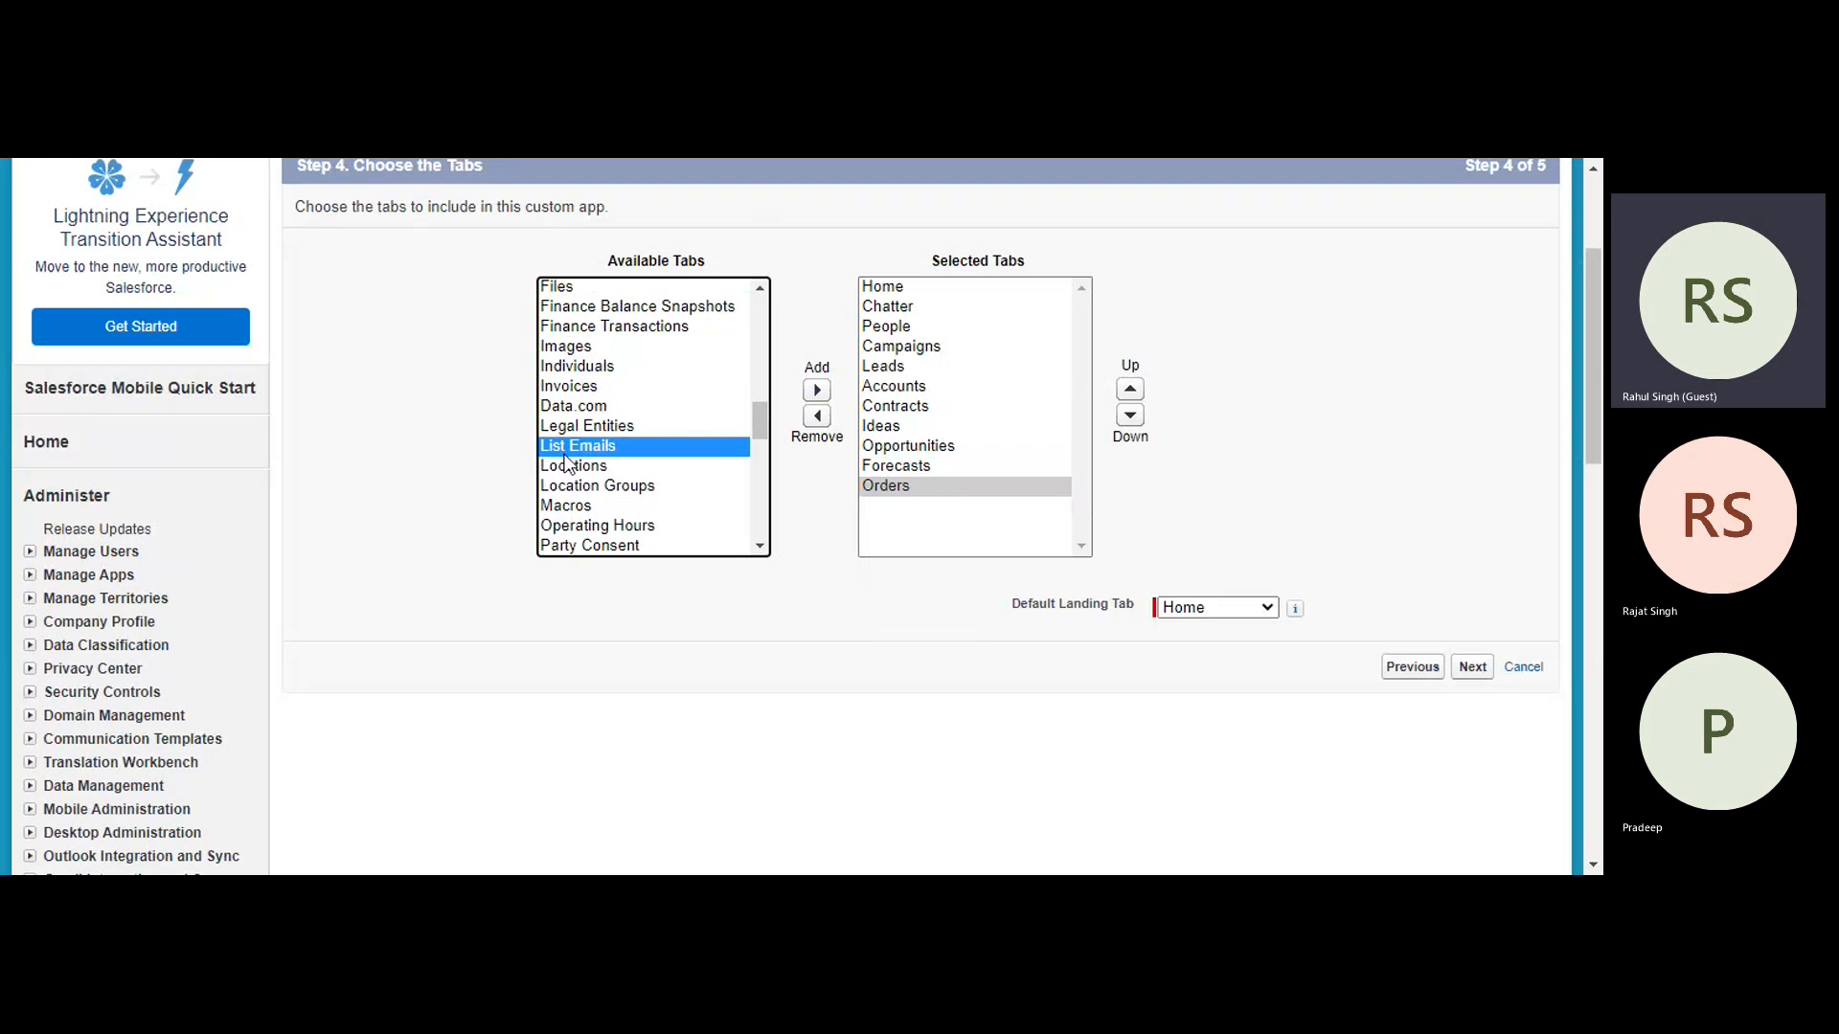
pyautogui.press('r')
pyautogui.scroll(-1, 594, 507)
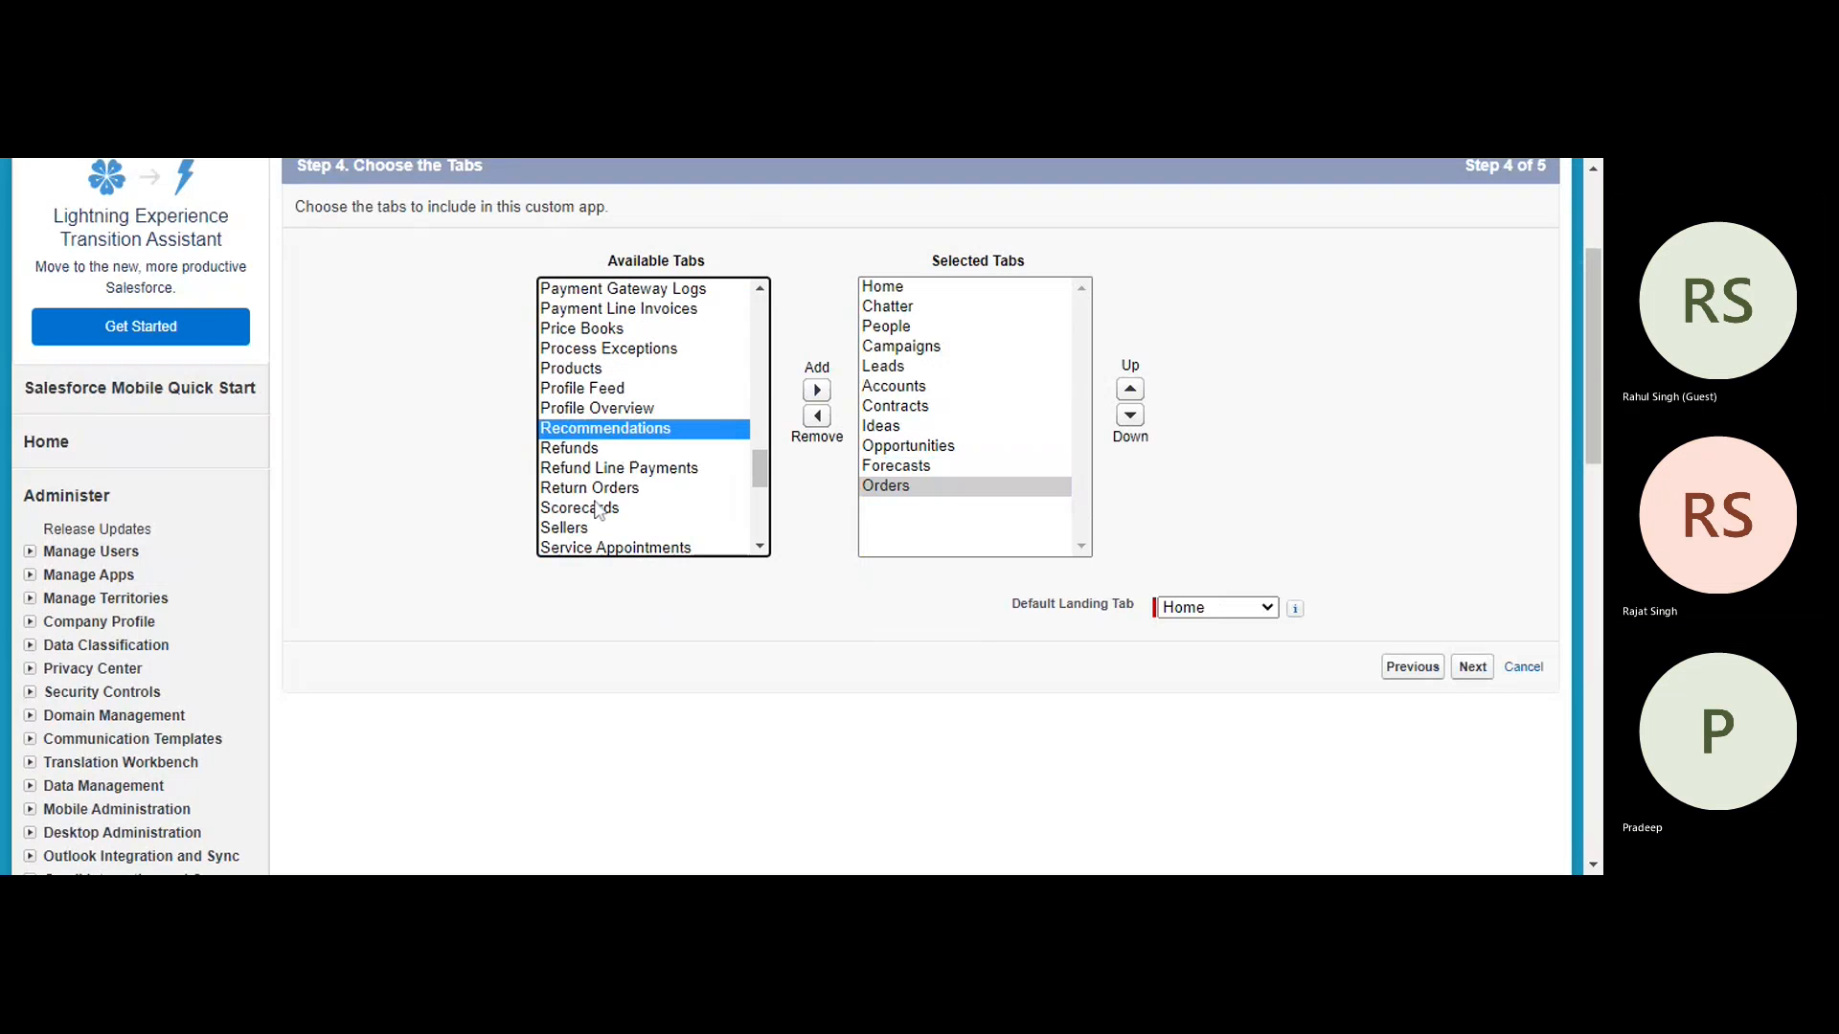
pyautogui.scroll(1, 594, 479)
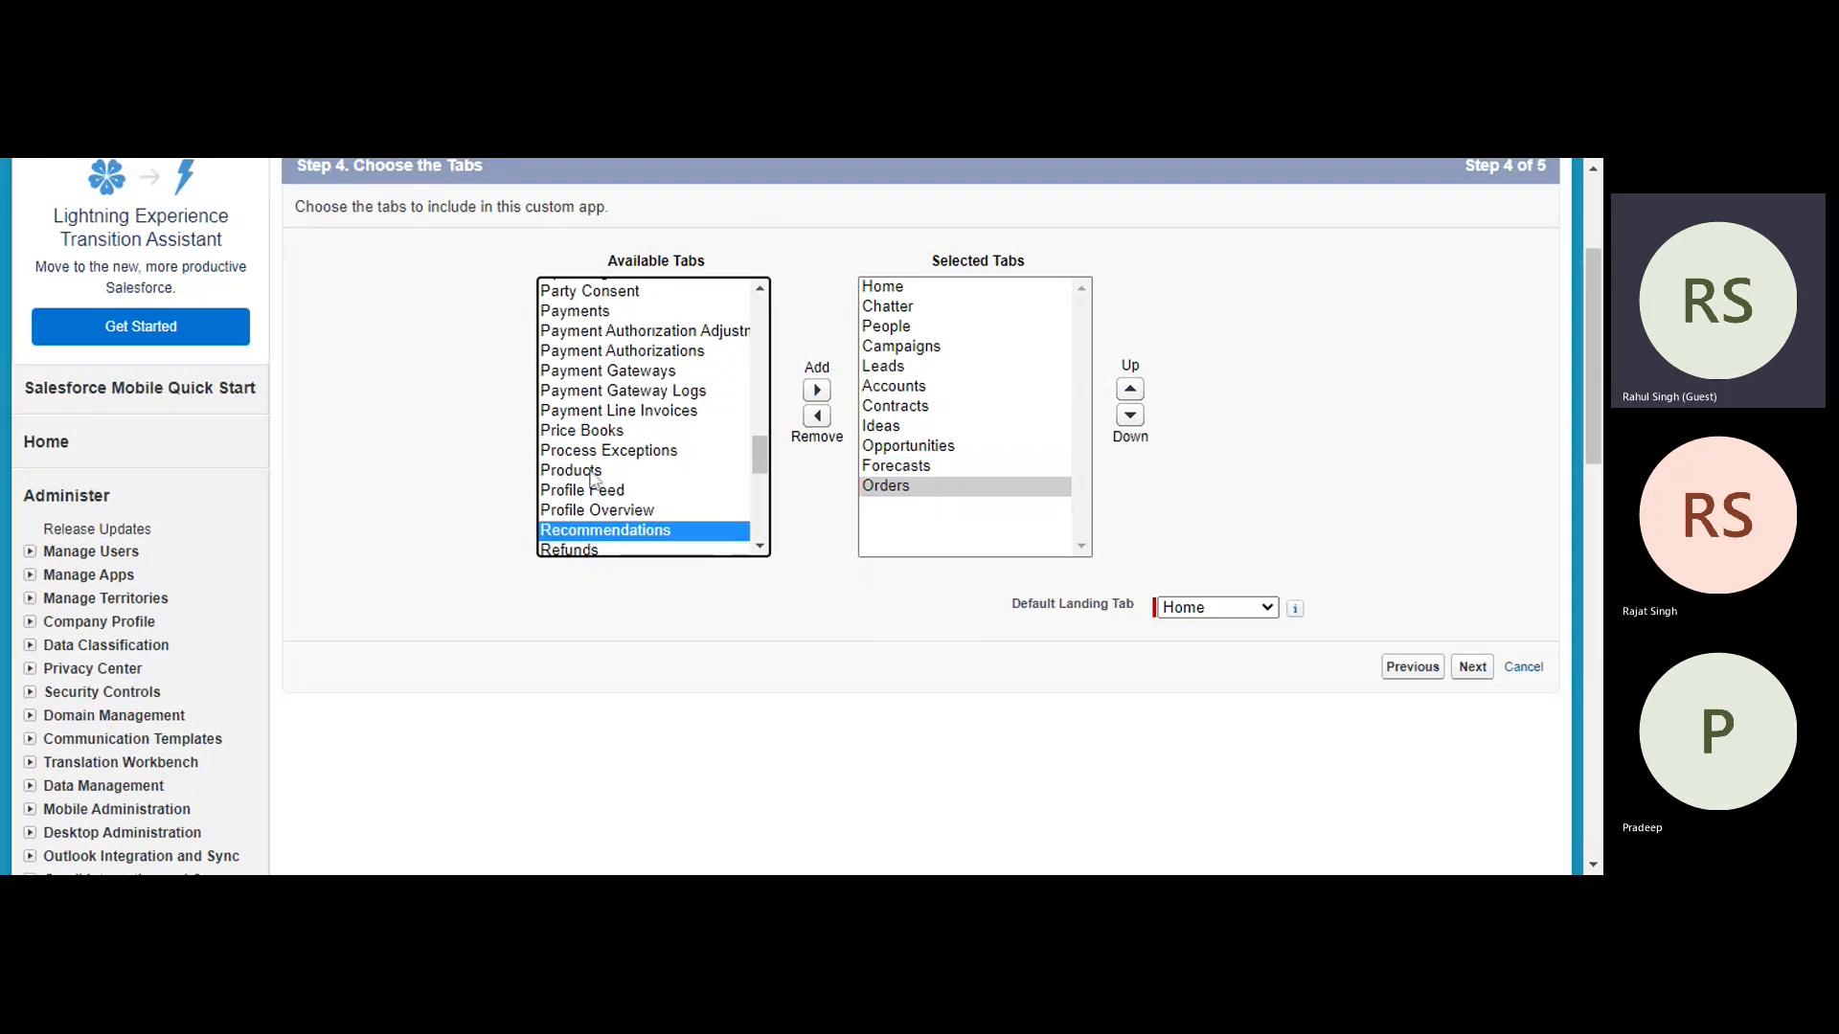
pyautogui.scroll(-1, 594, 478)
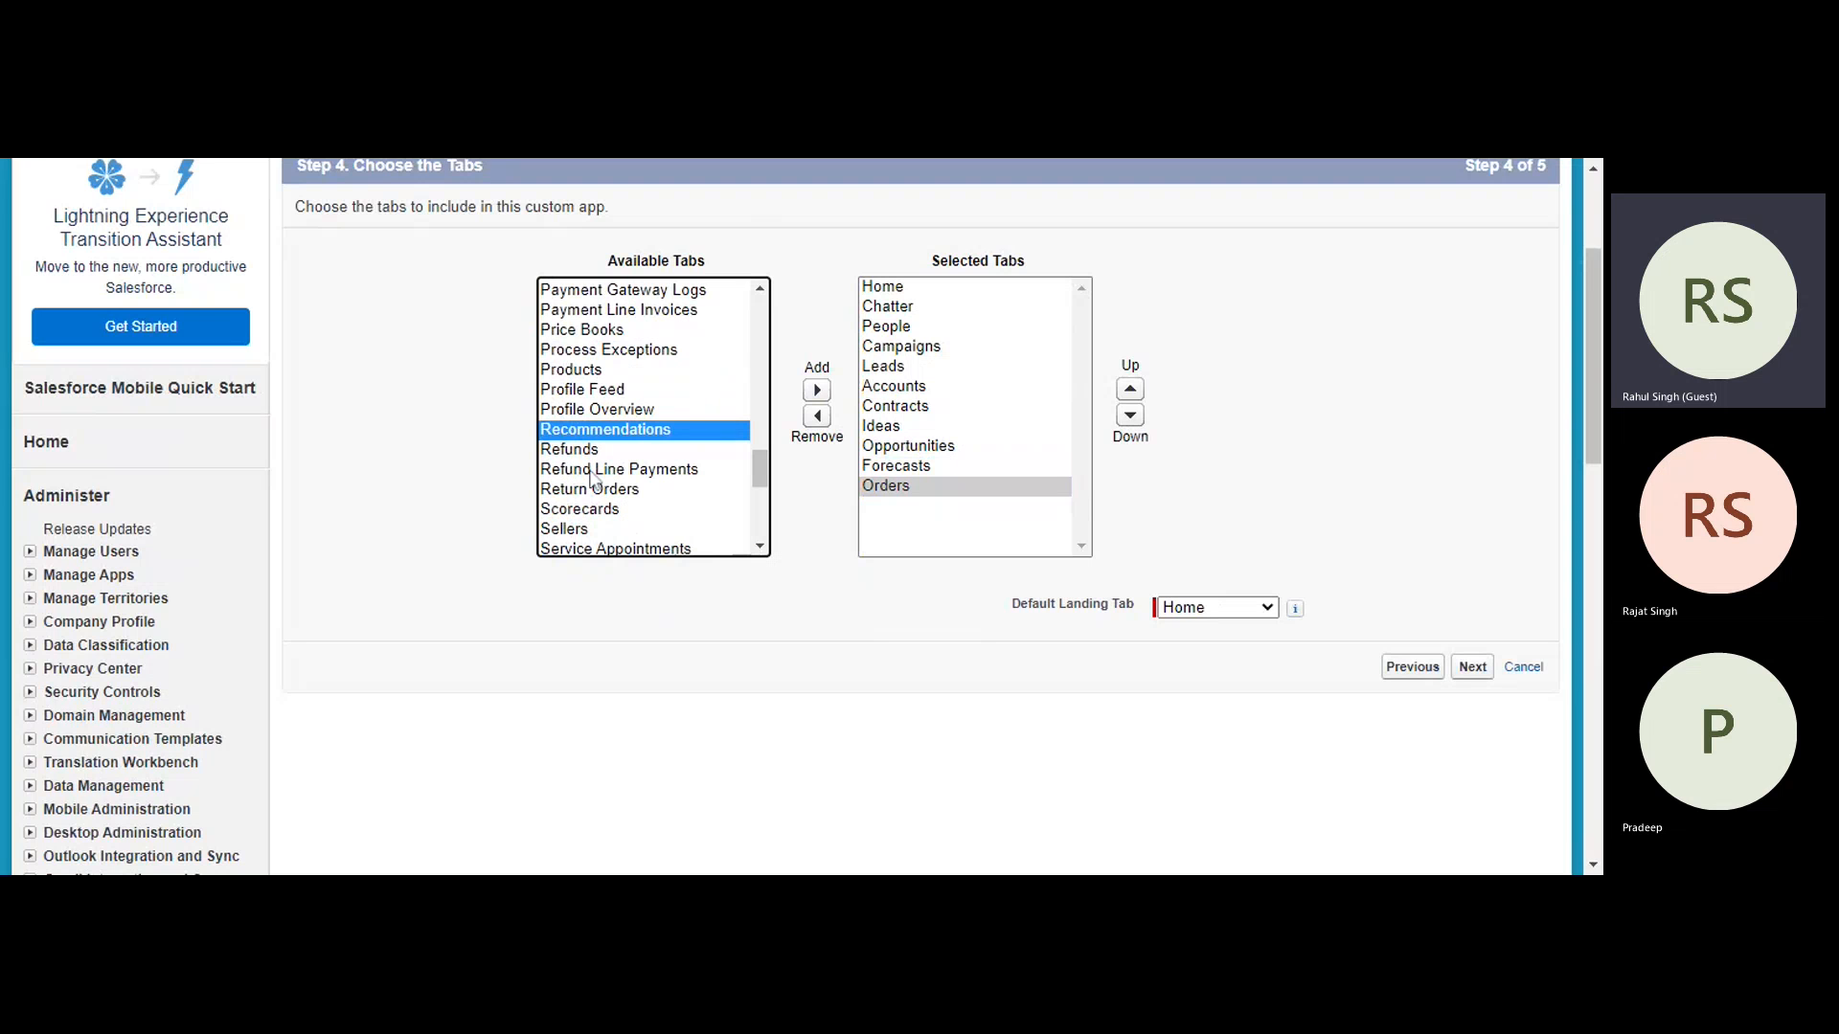
pyautogui.scroll(-1, 590, 516)
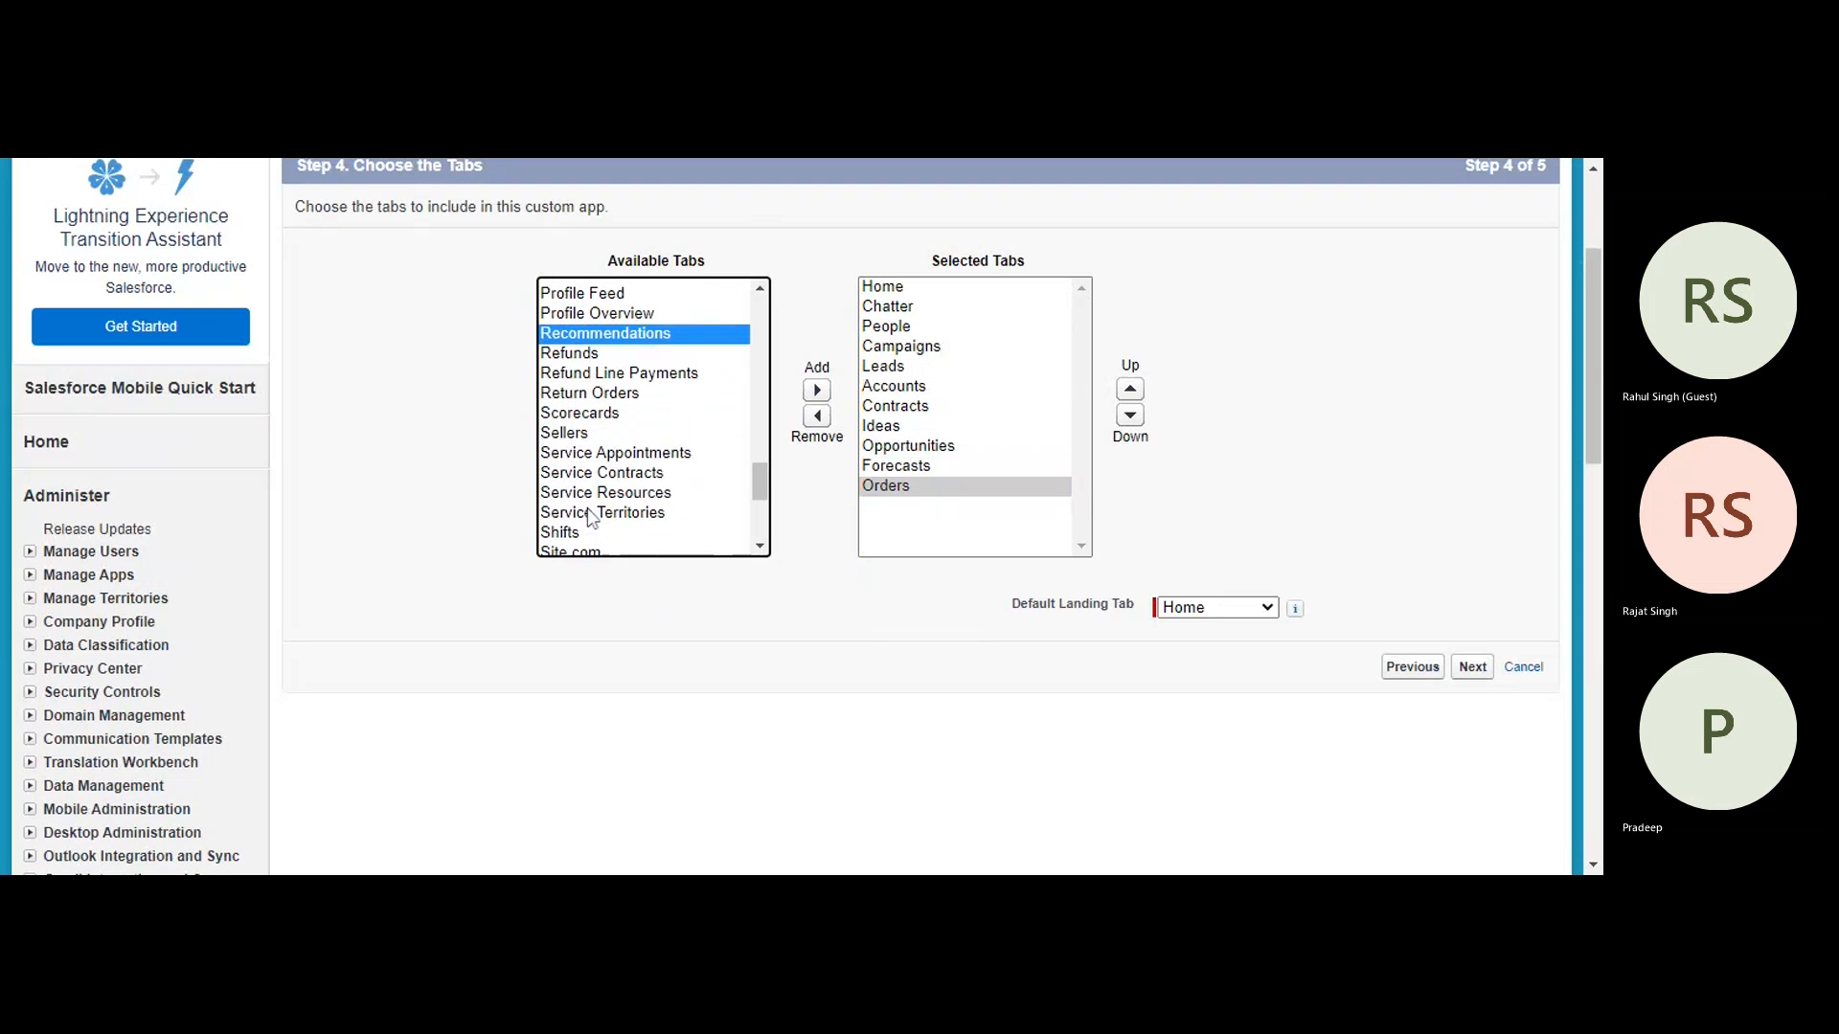
pyautogui.scroll(3, 588, 515)
pyautogui.scroll(-2, 588, 517)
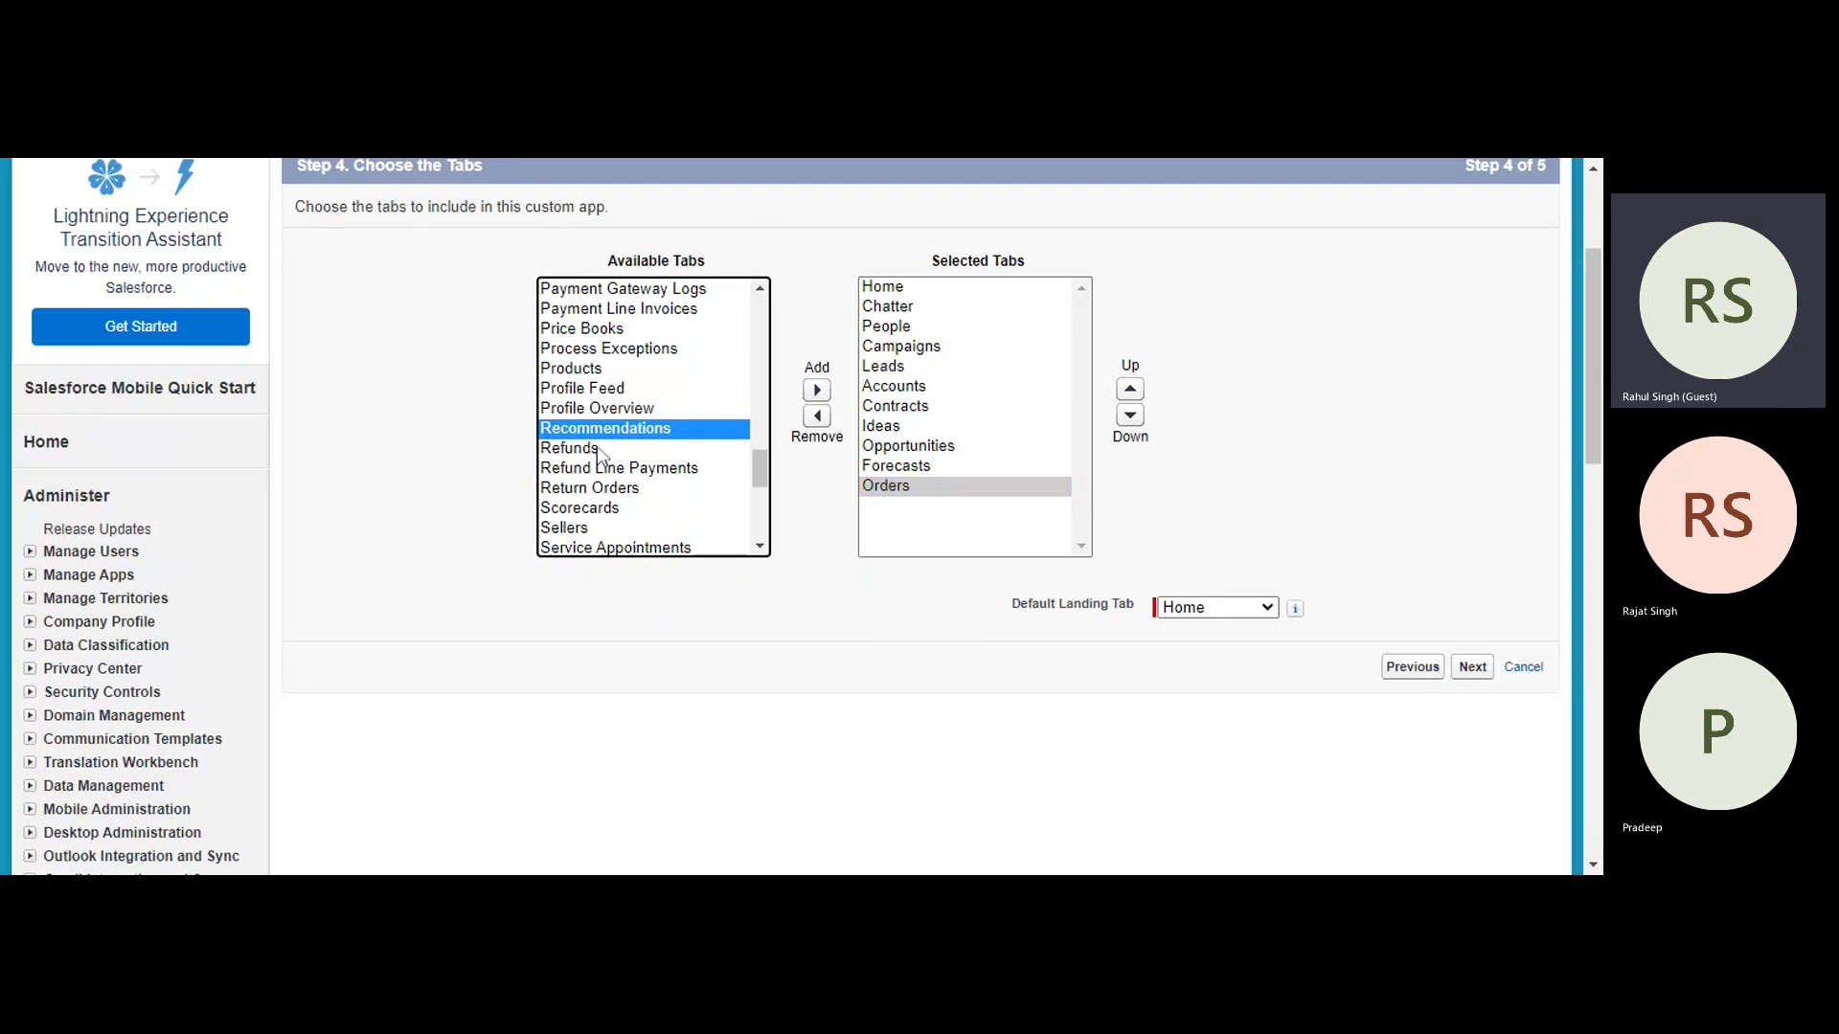
pyautogui.scroll(-2, 601, 457)
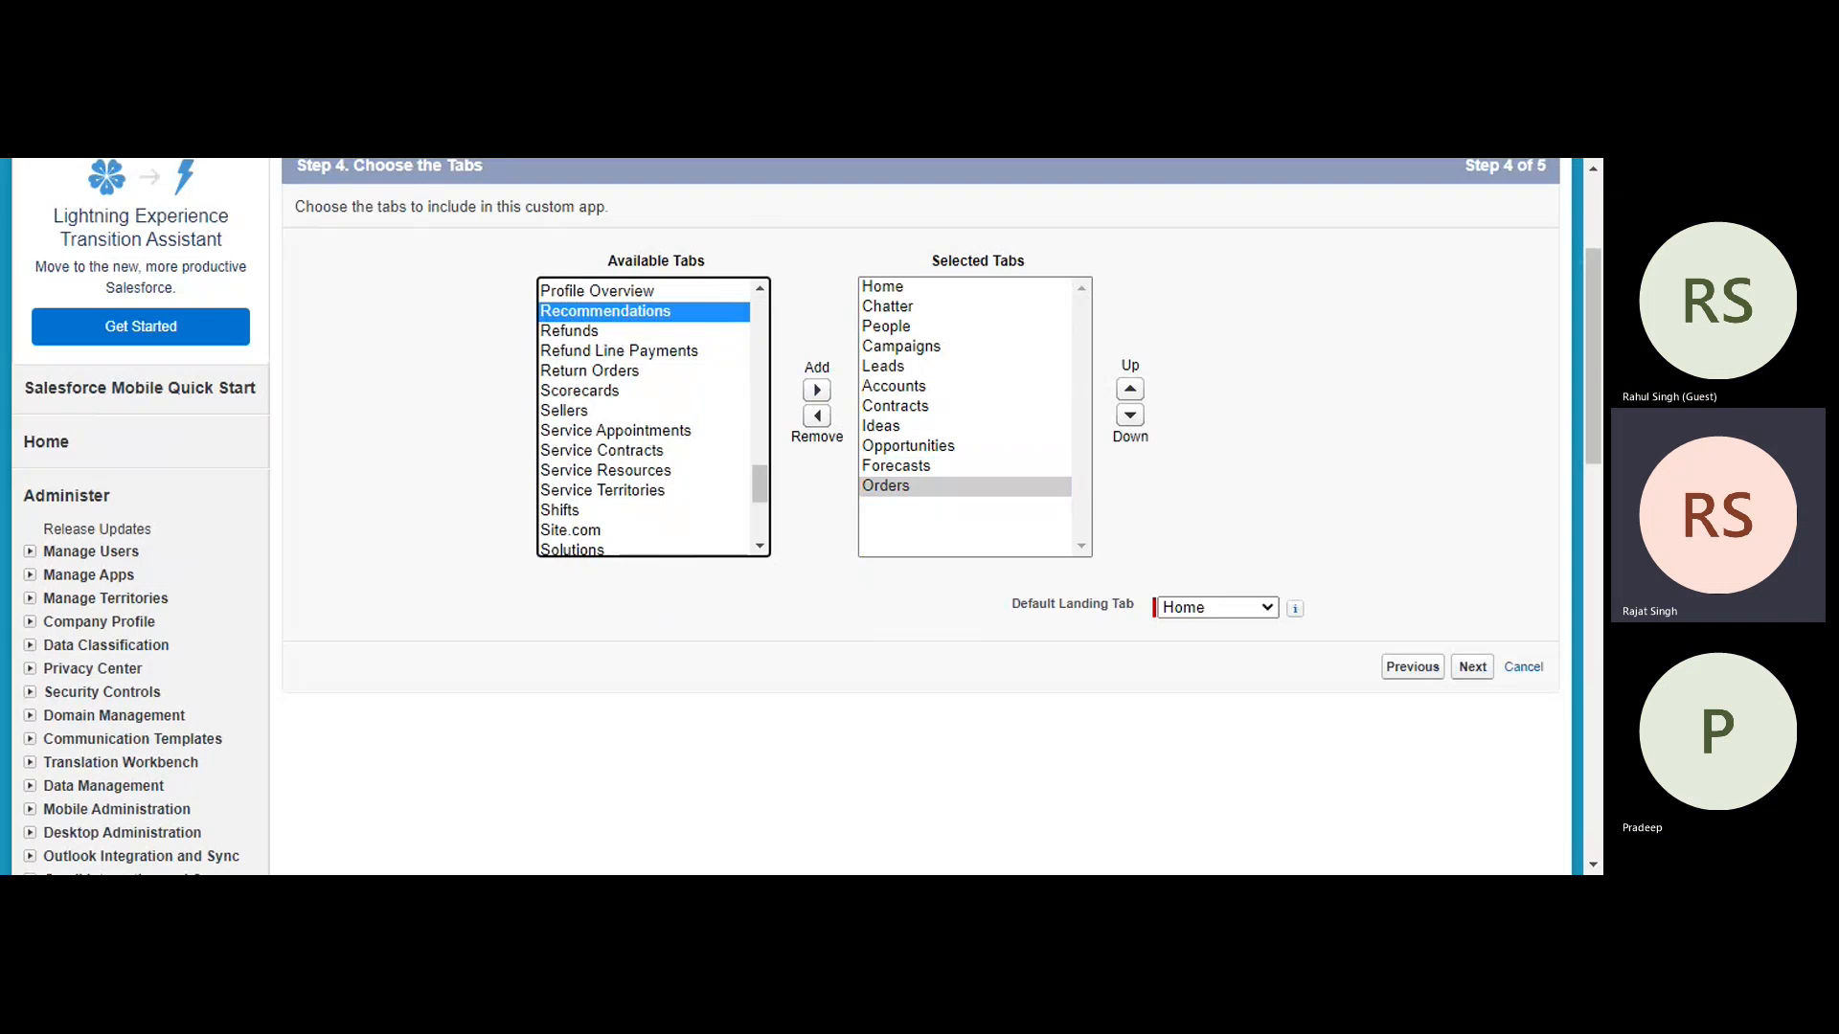
pyautogui.click(570, 331)
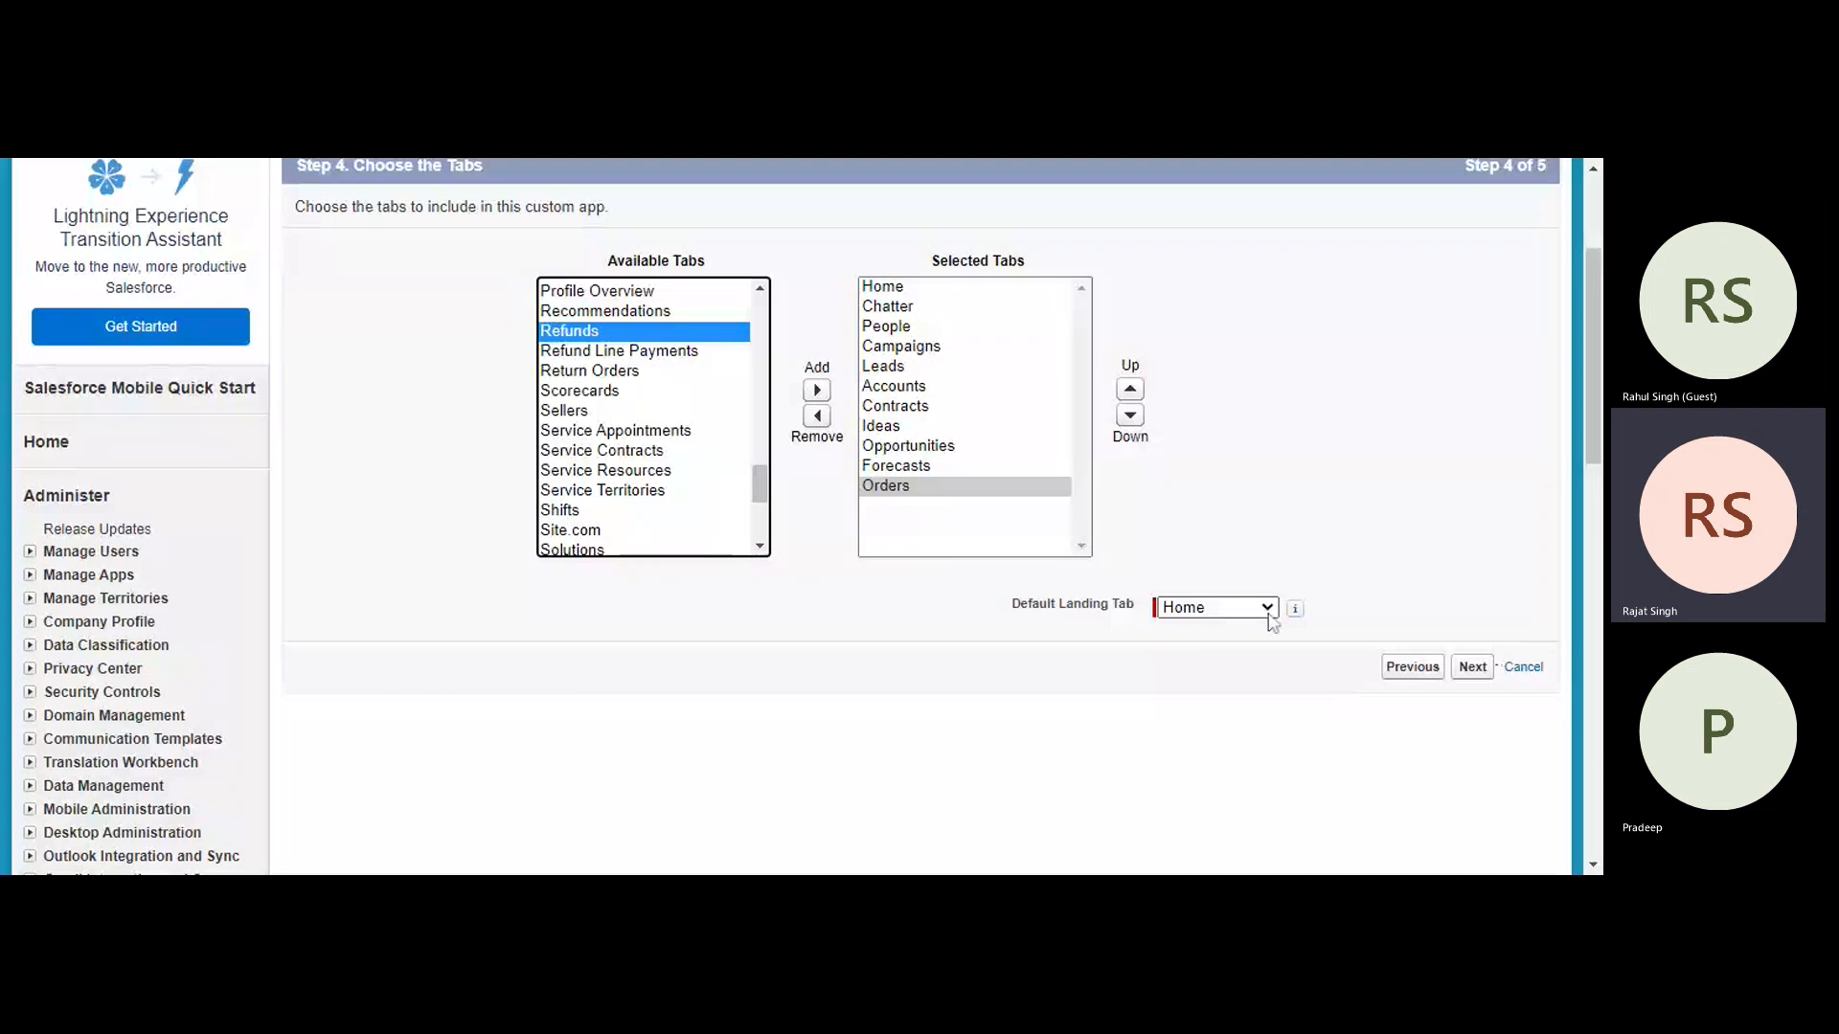
# Accept the tab selection with Home as the default landing tab and continue to the profile assignment step.
pyautogui.click(1468, 671)
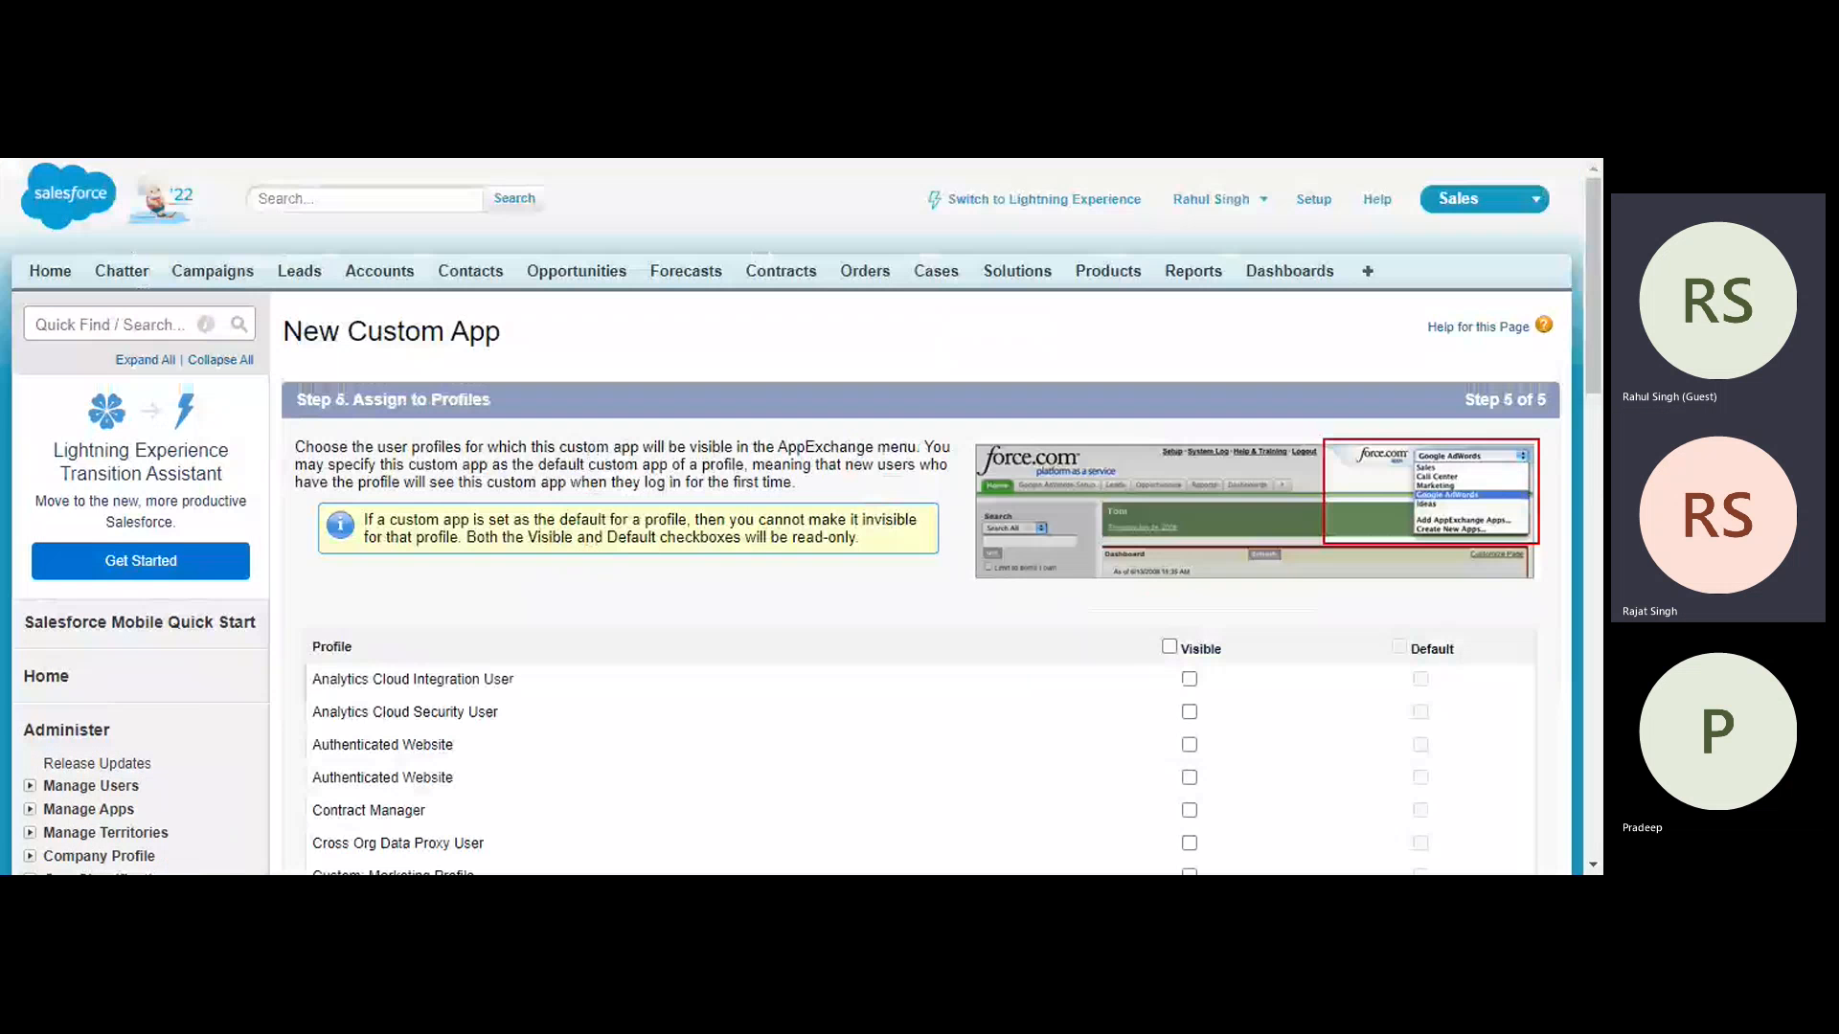
pyautogui.scroll(-1, 795, 575)
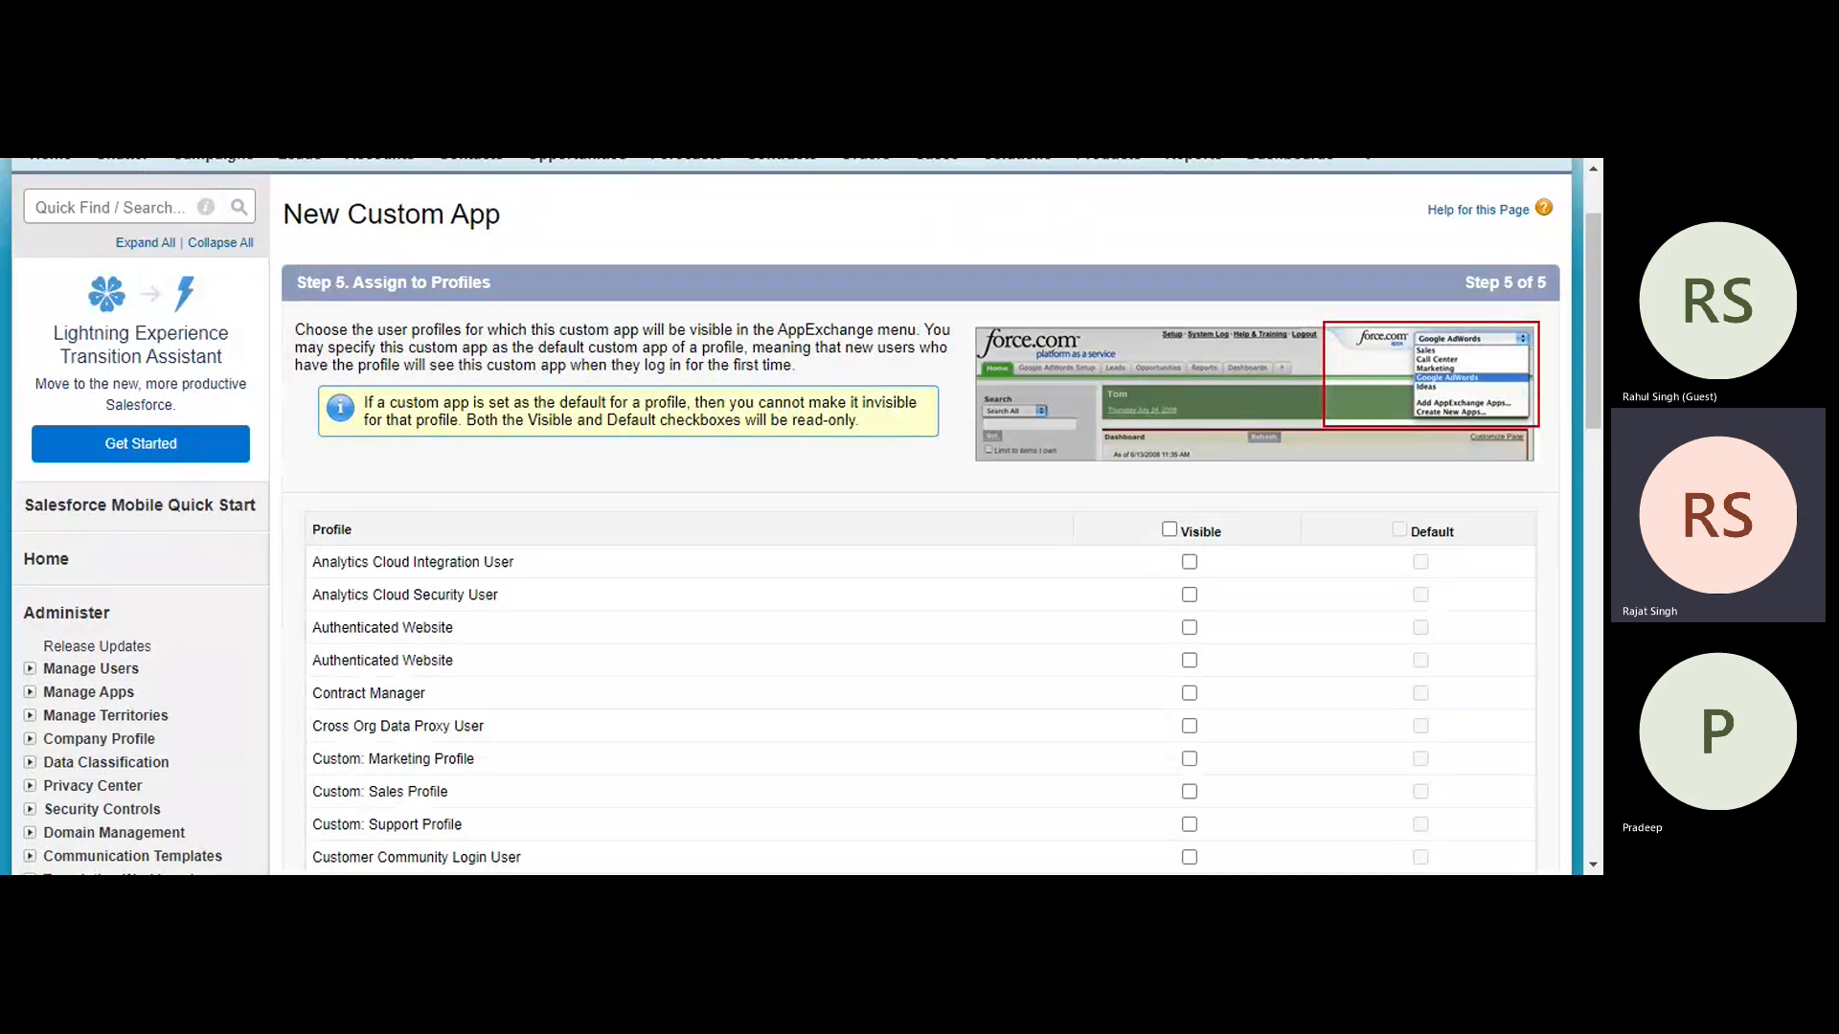
# Make the custom app visible to all user profiles.
pyautogui.click(1170, 529)
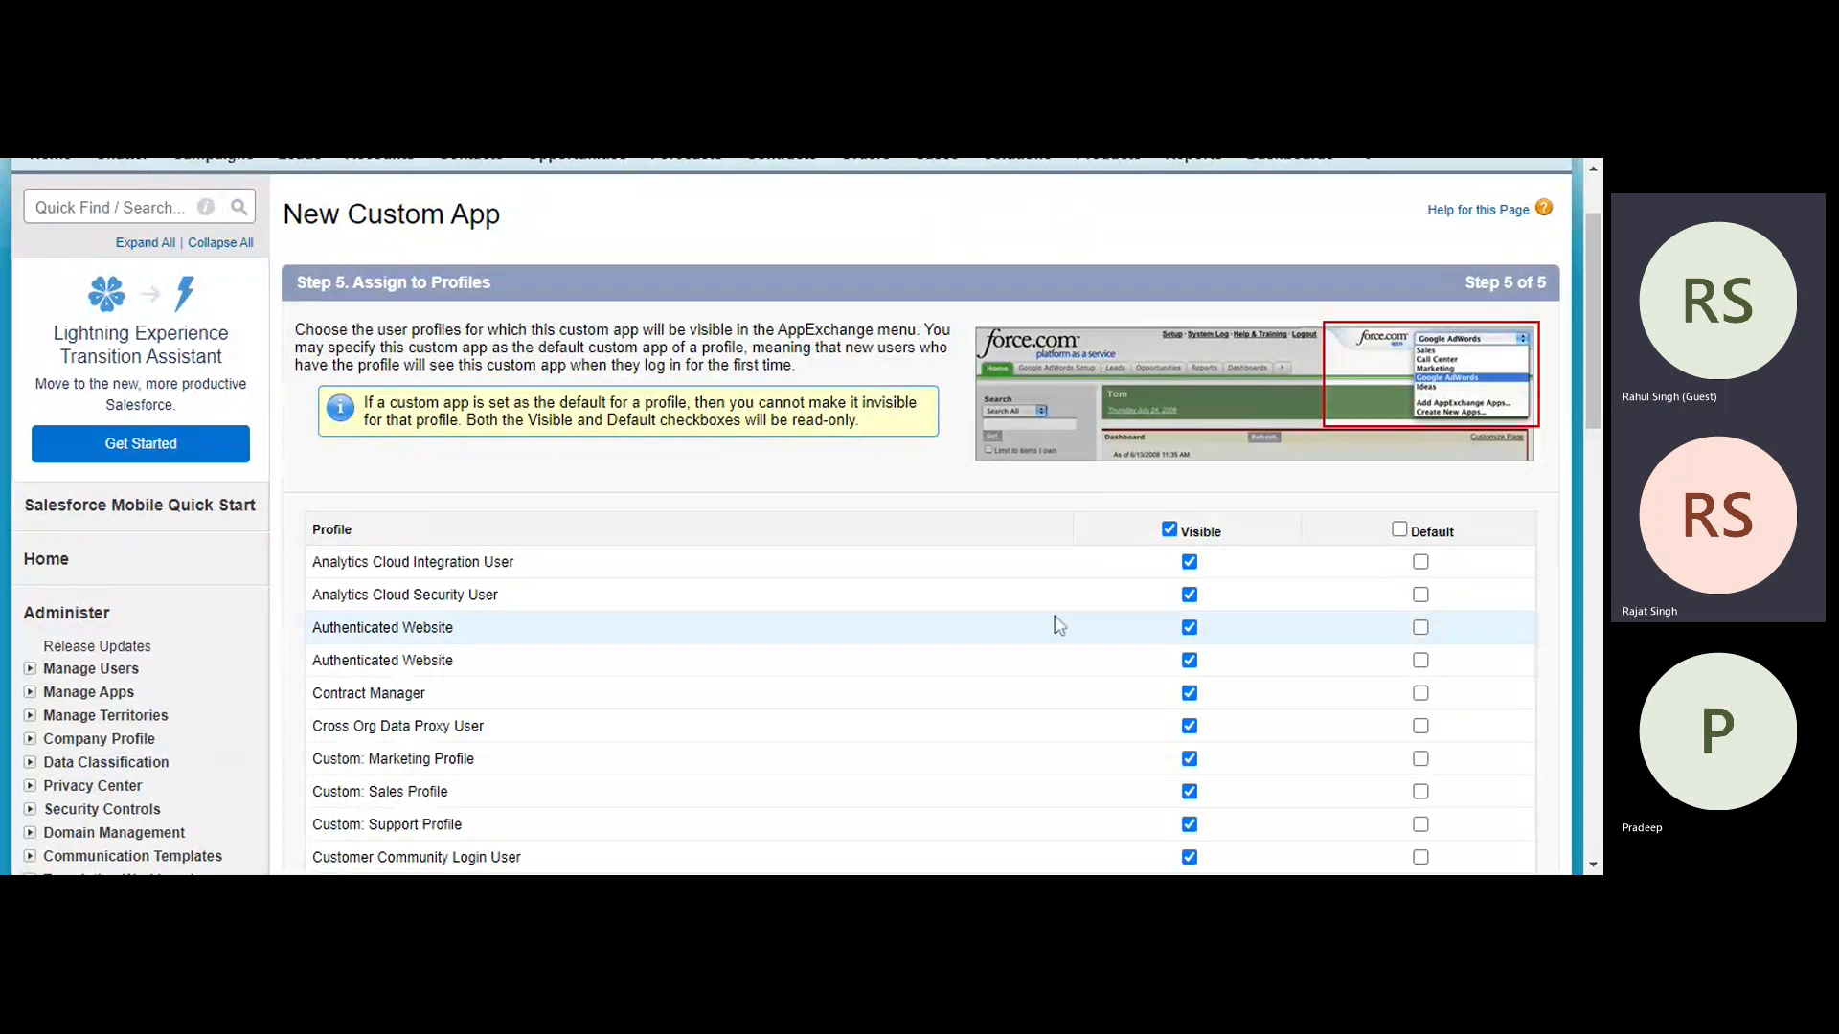
pyautogui.scroll(-2, 1059, 625)
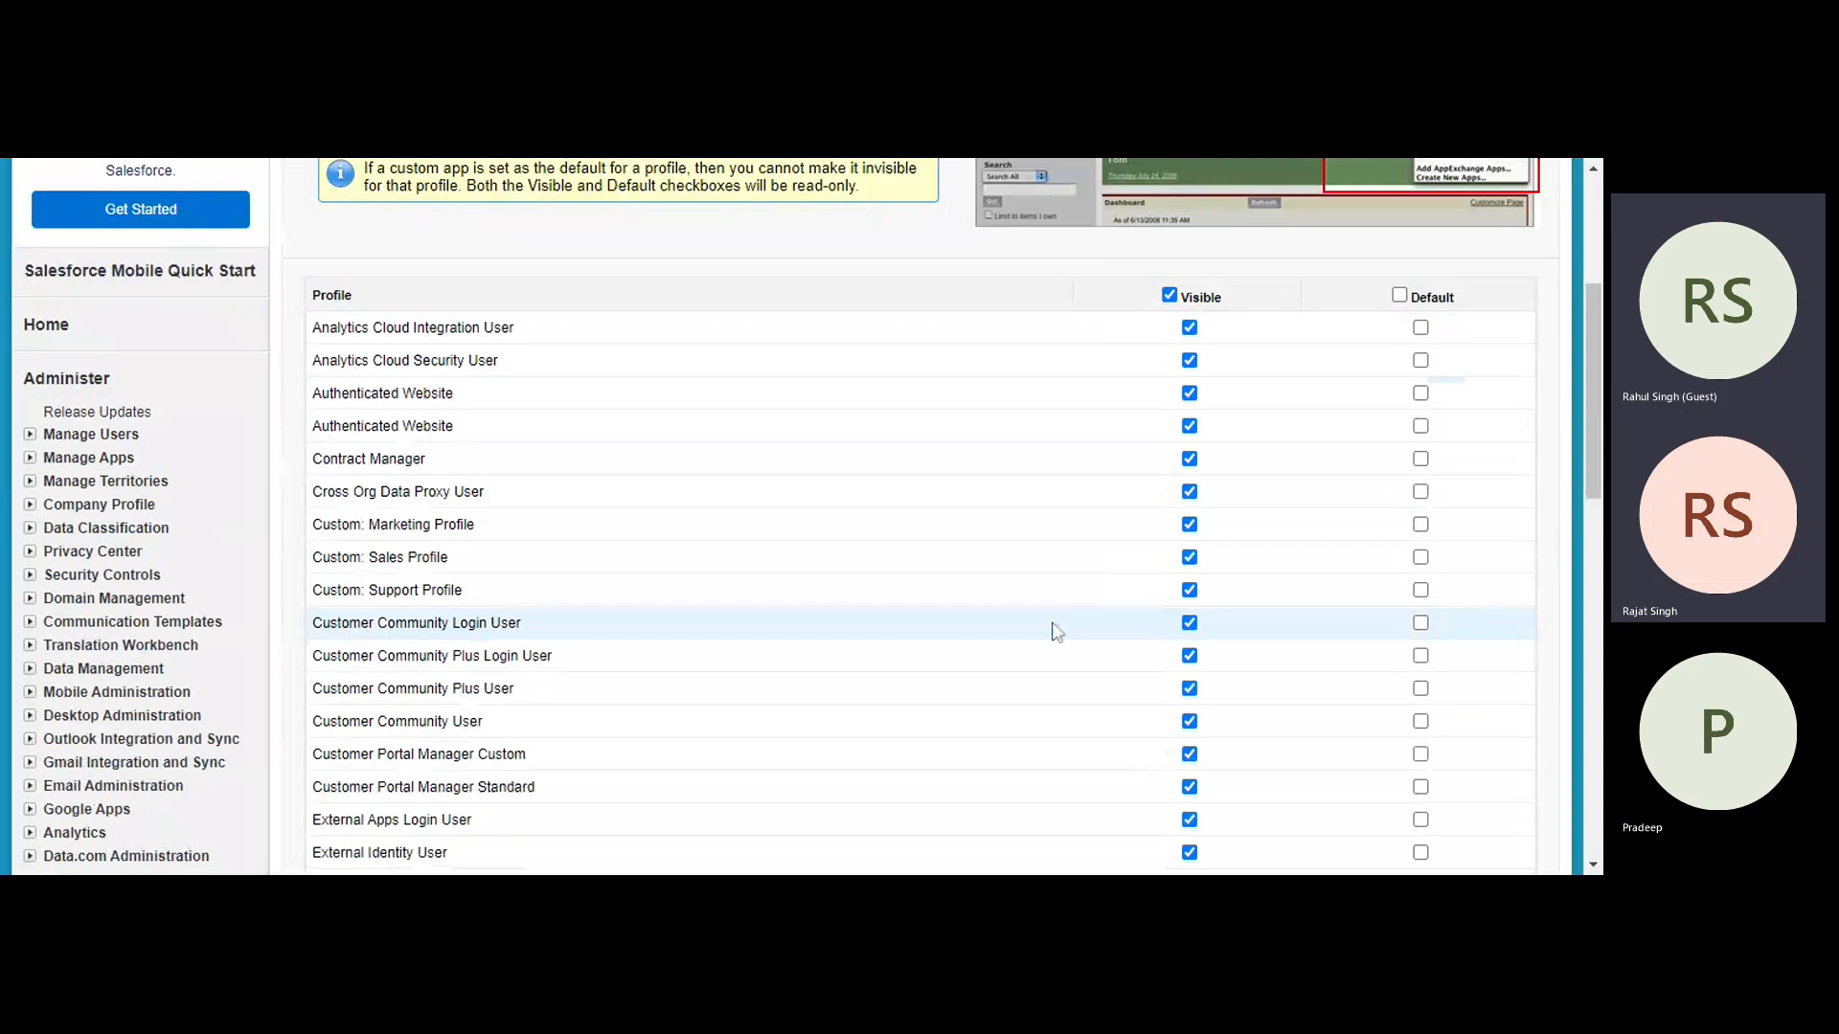
pyautogui.scroll(-10, 1058, 632)
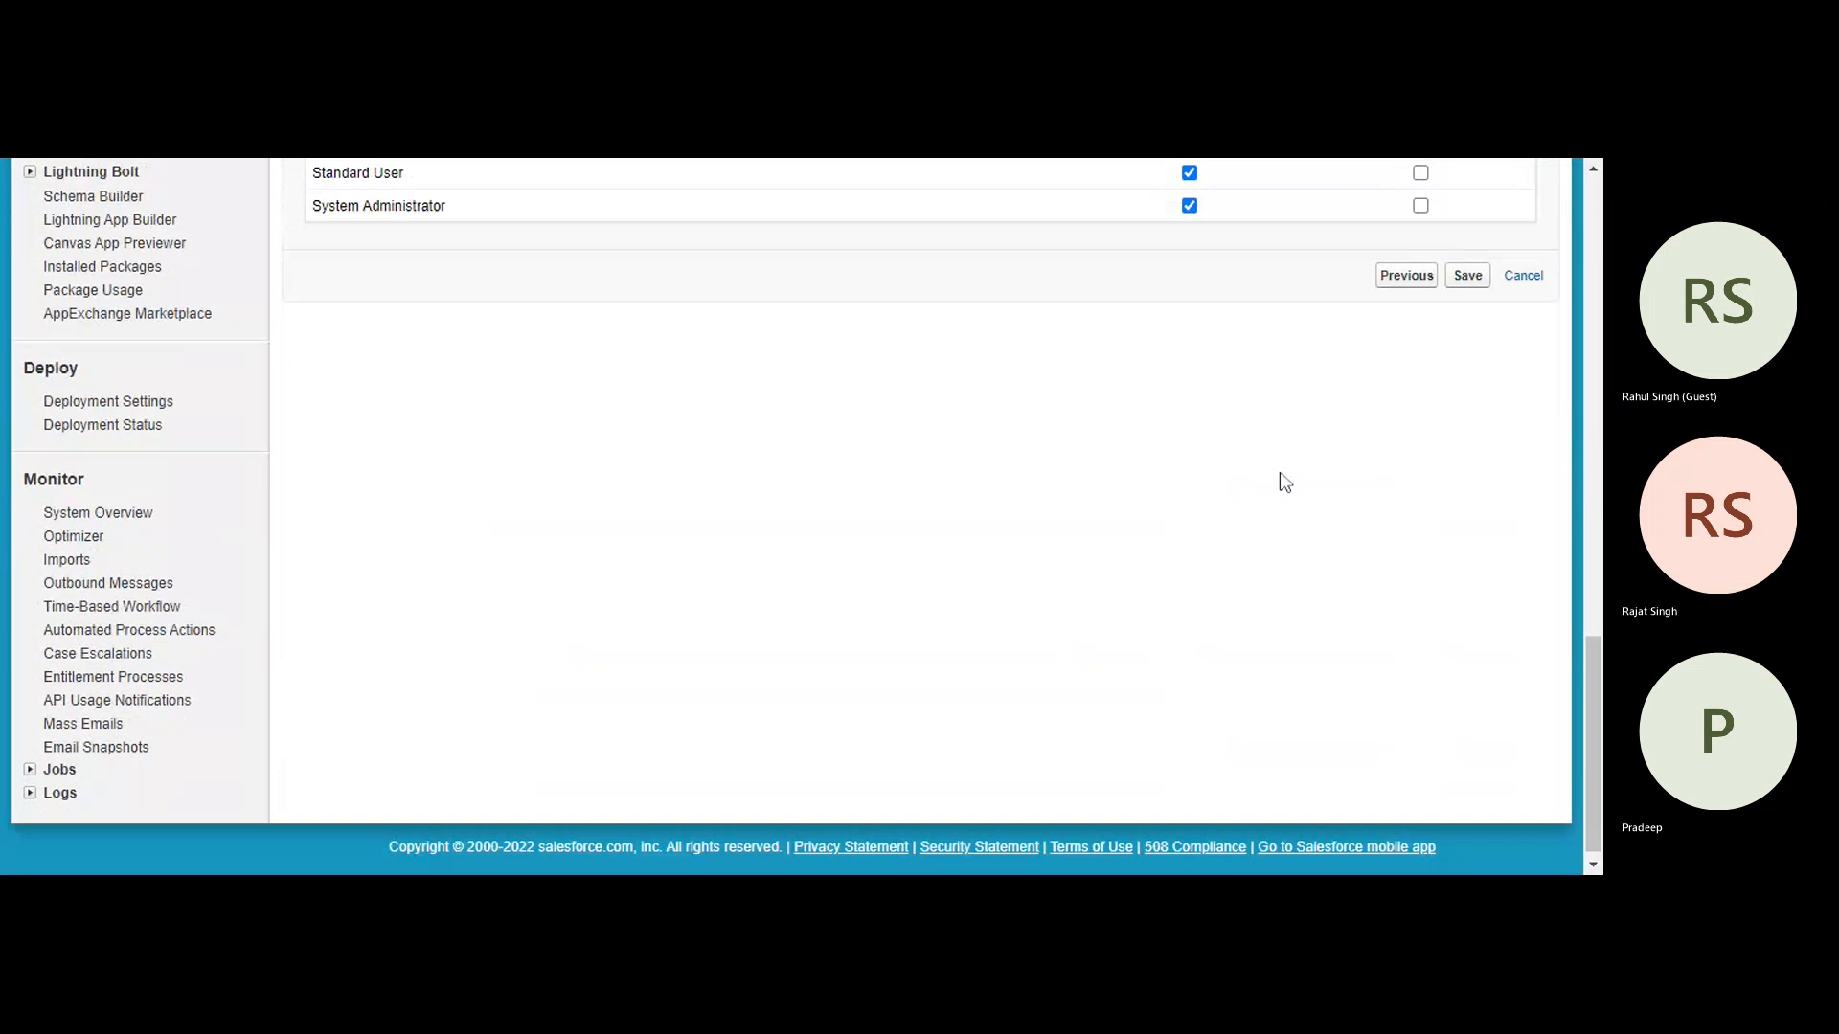
pyautogui.scroll(2, 1286, 482)
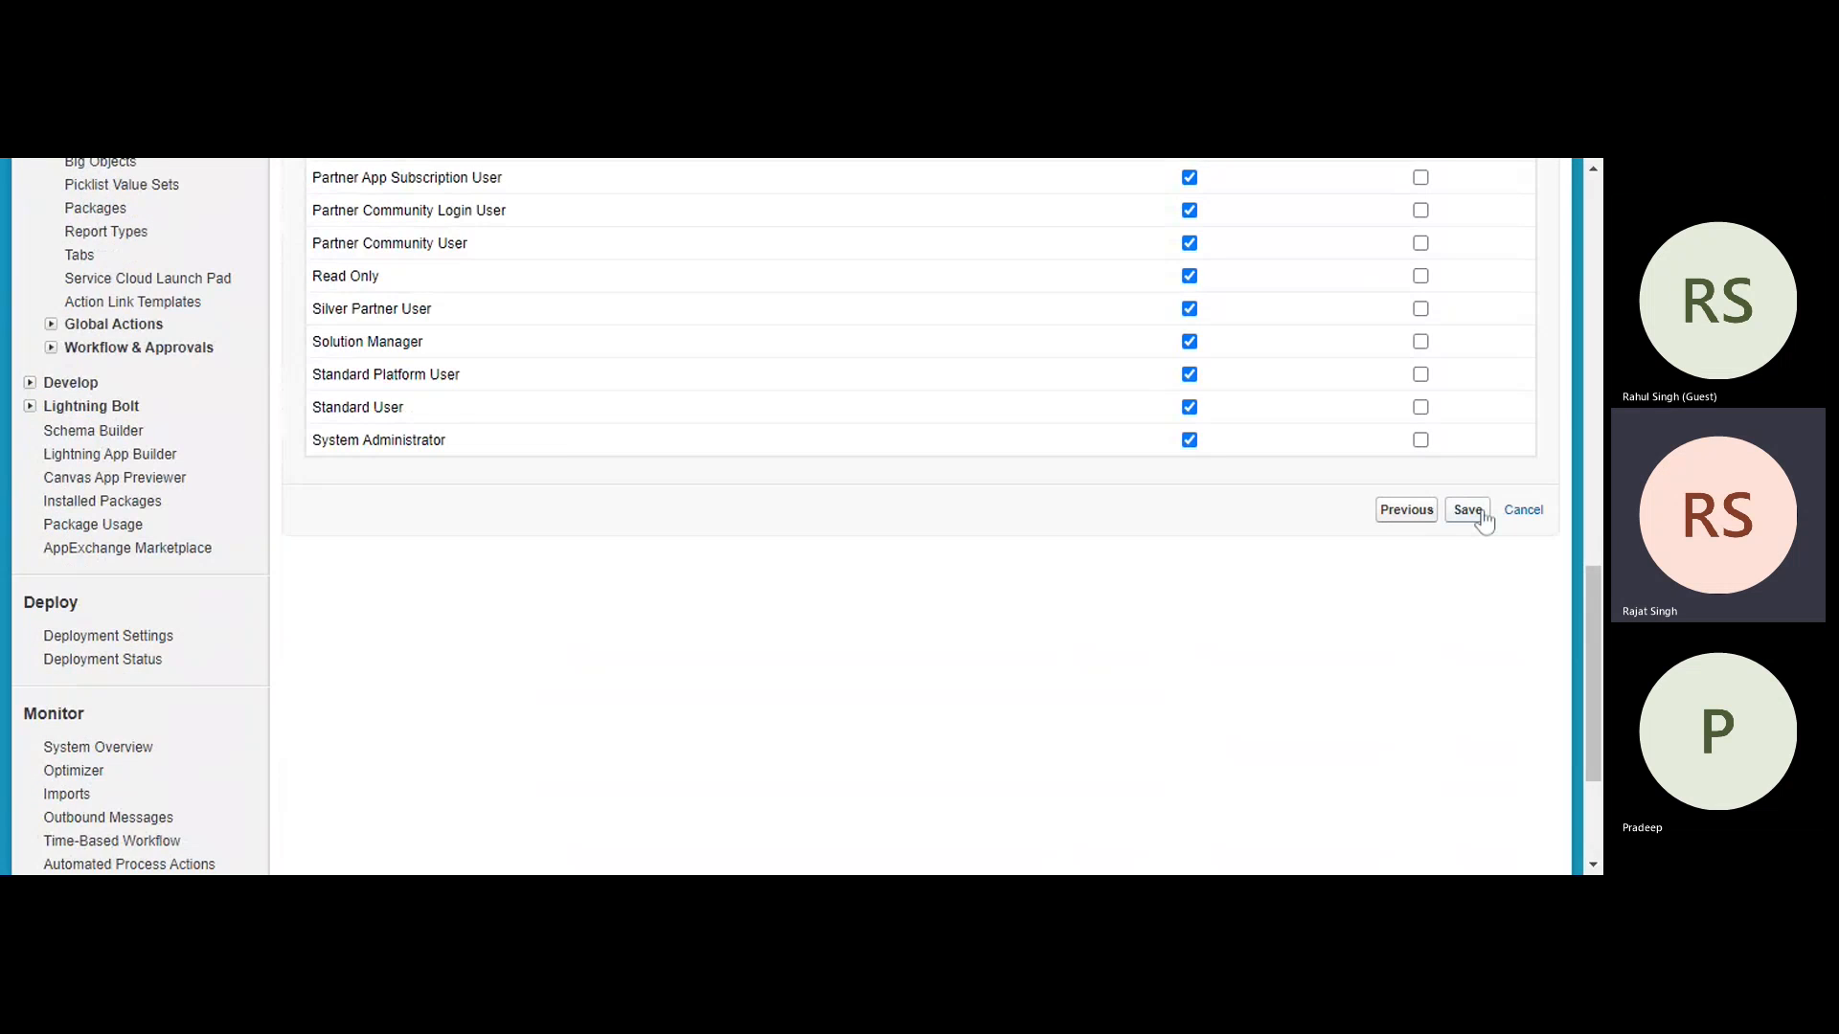
pyautogui.scroll(1, 1026, 666)
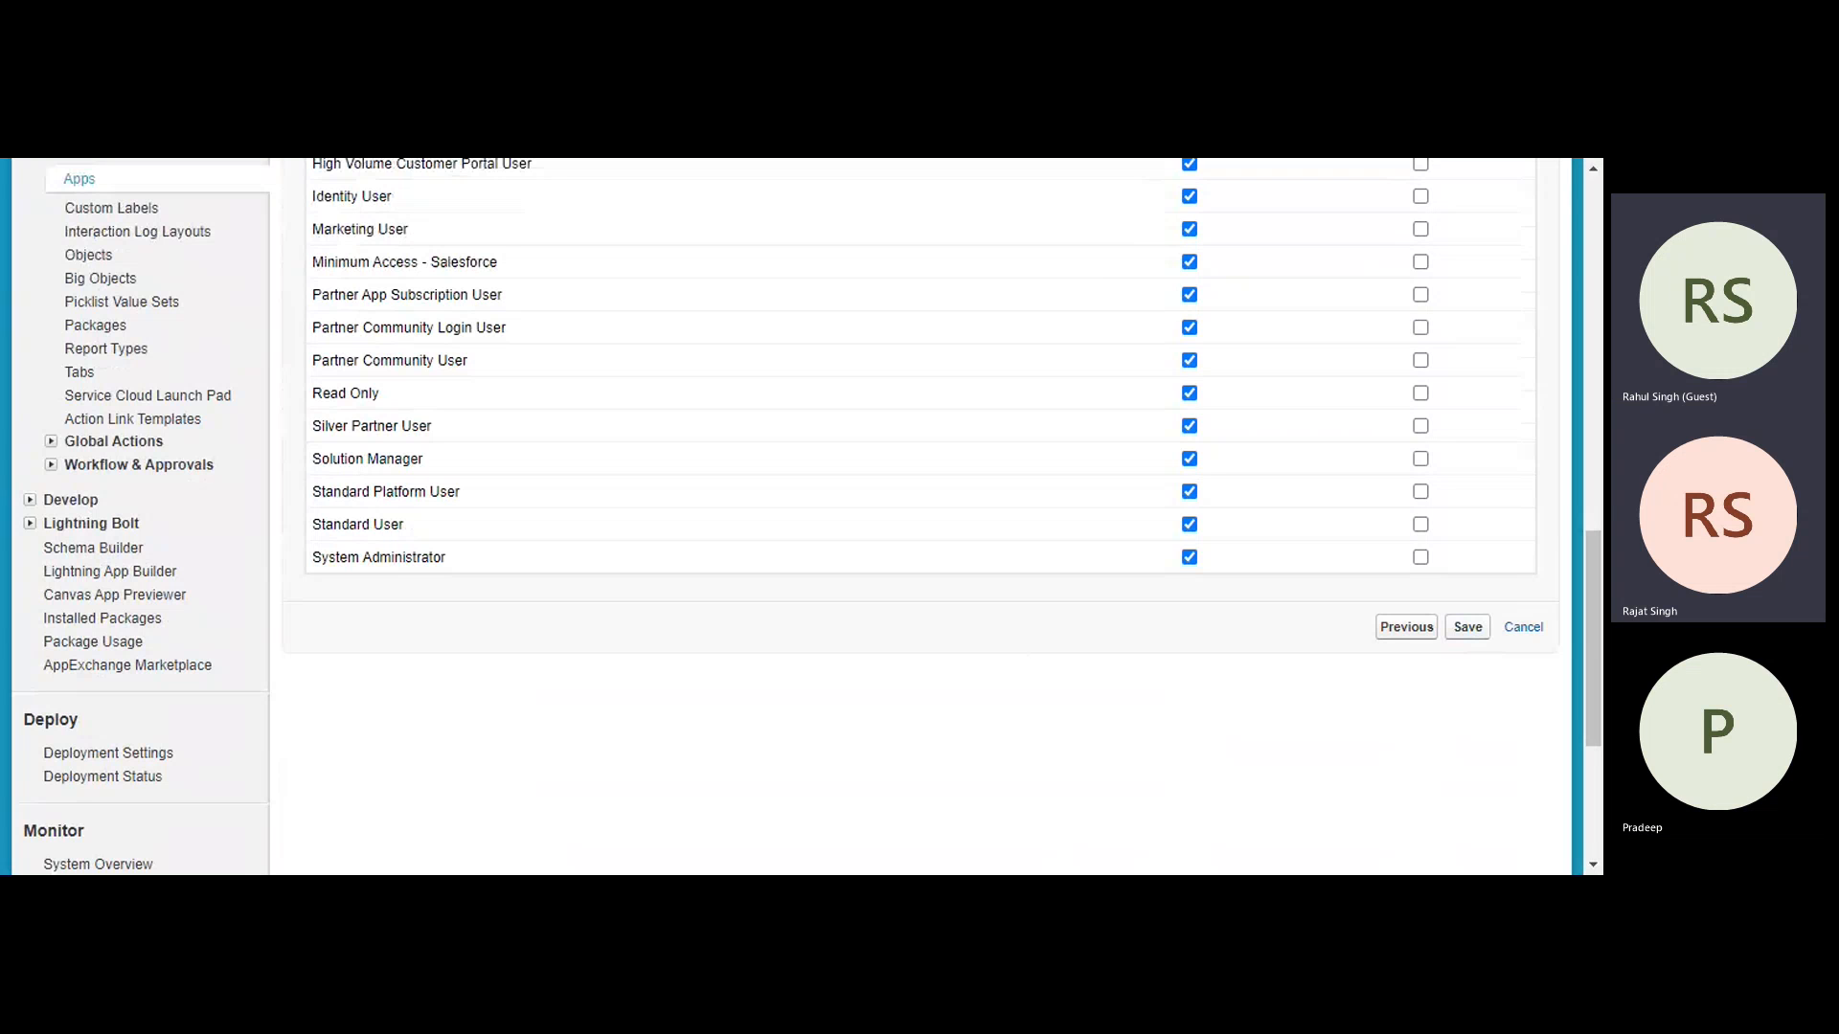
pyautogui.scroll(5, 1427, 542)
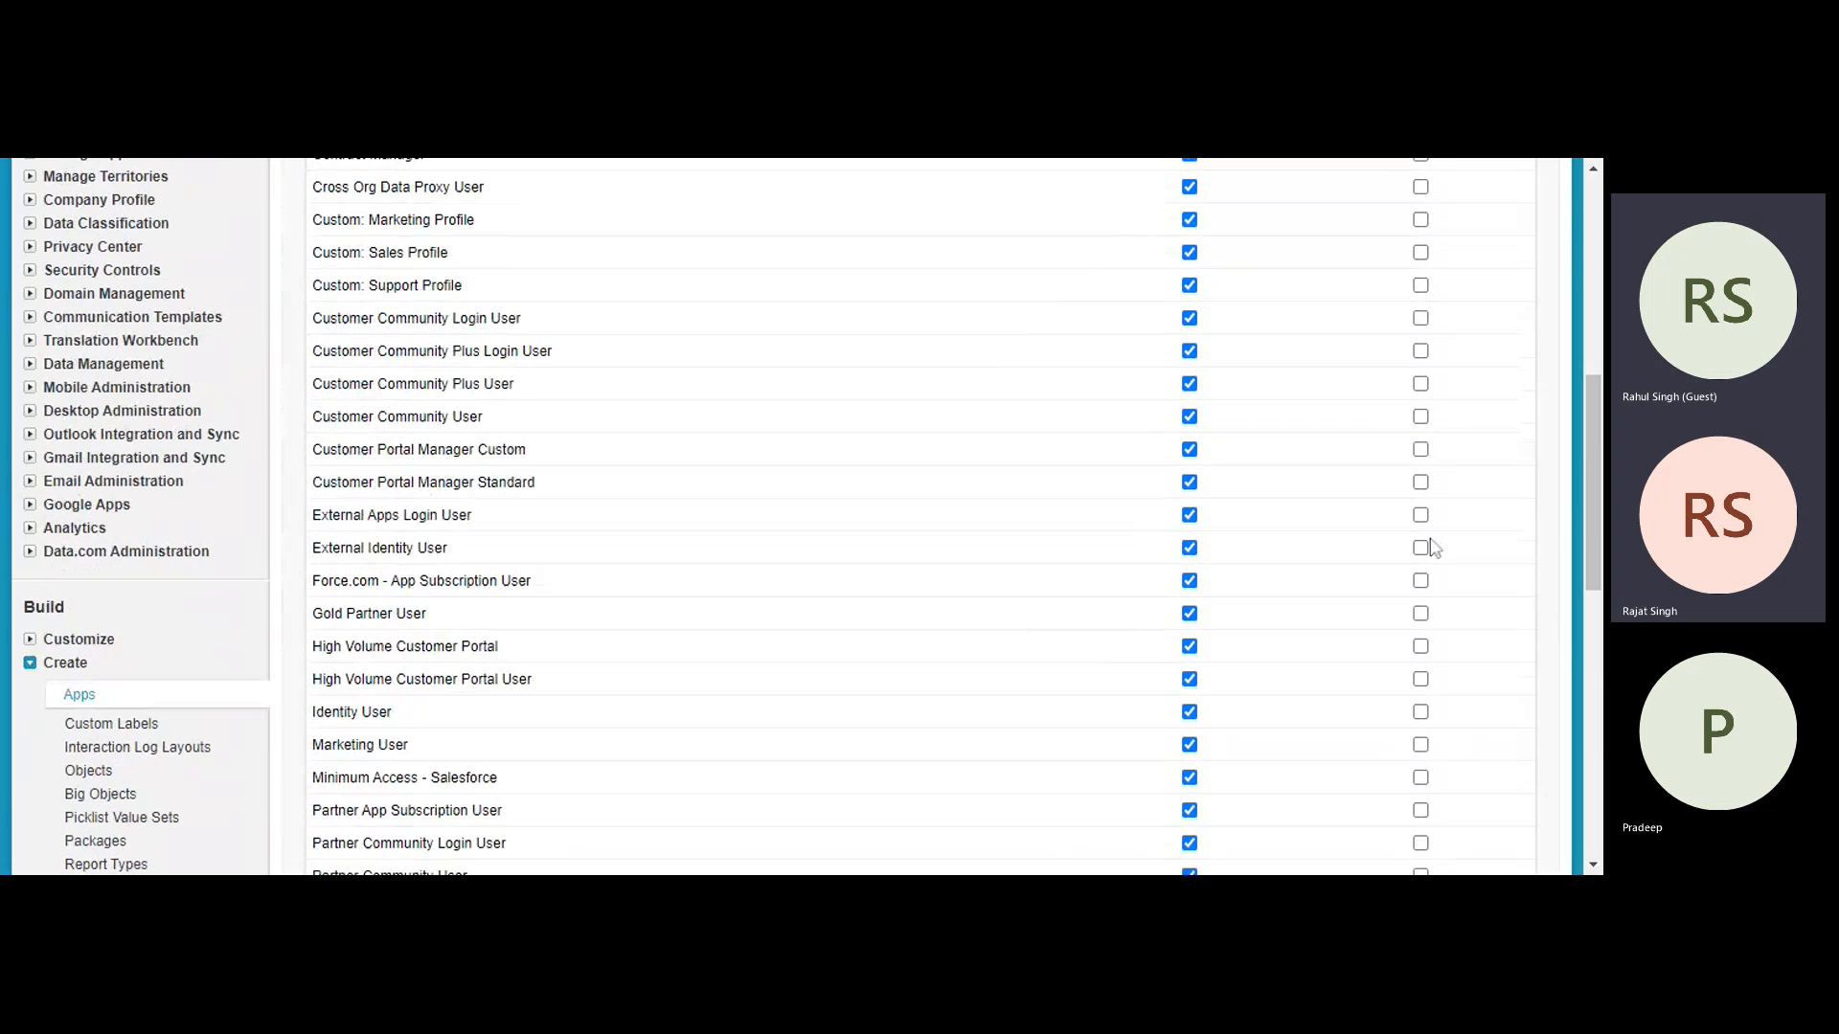
# Set the custom app as default for the Standard User and System Administrator profiles and save the app.
pyautogui.scroll(-3, 1448, 609)
pyautogui.click(1421, 759)
pyautogui.click(1421, 791)
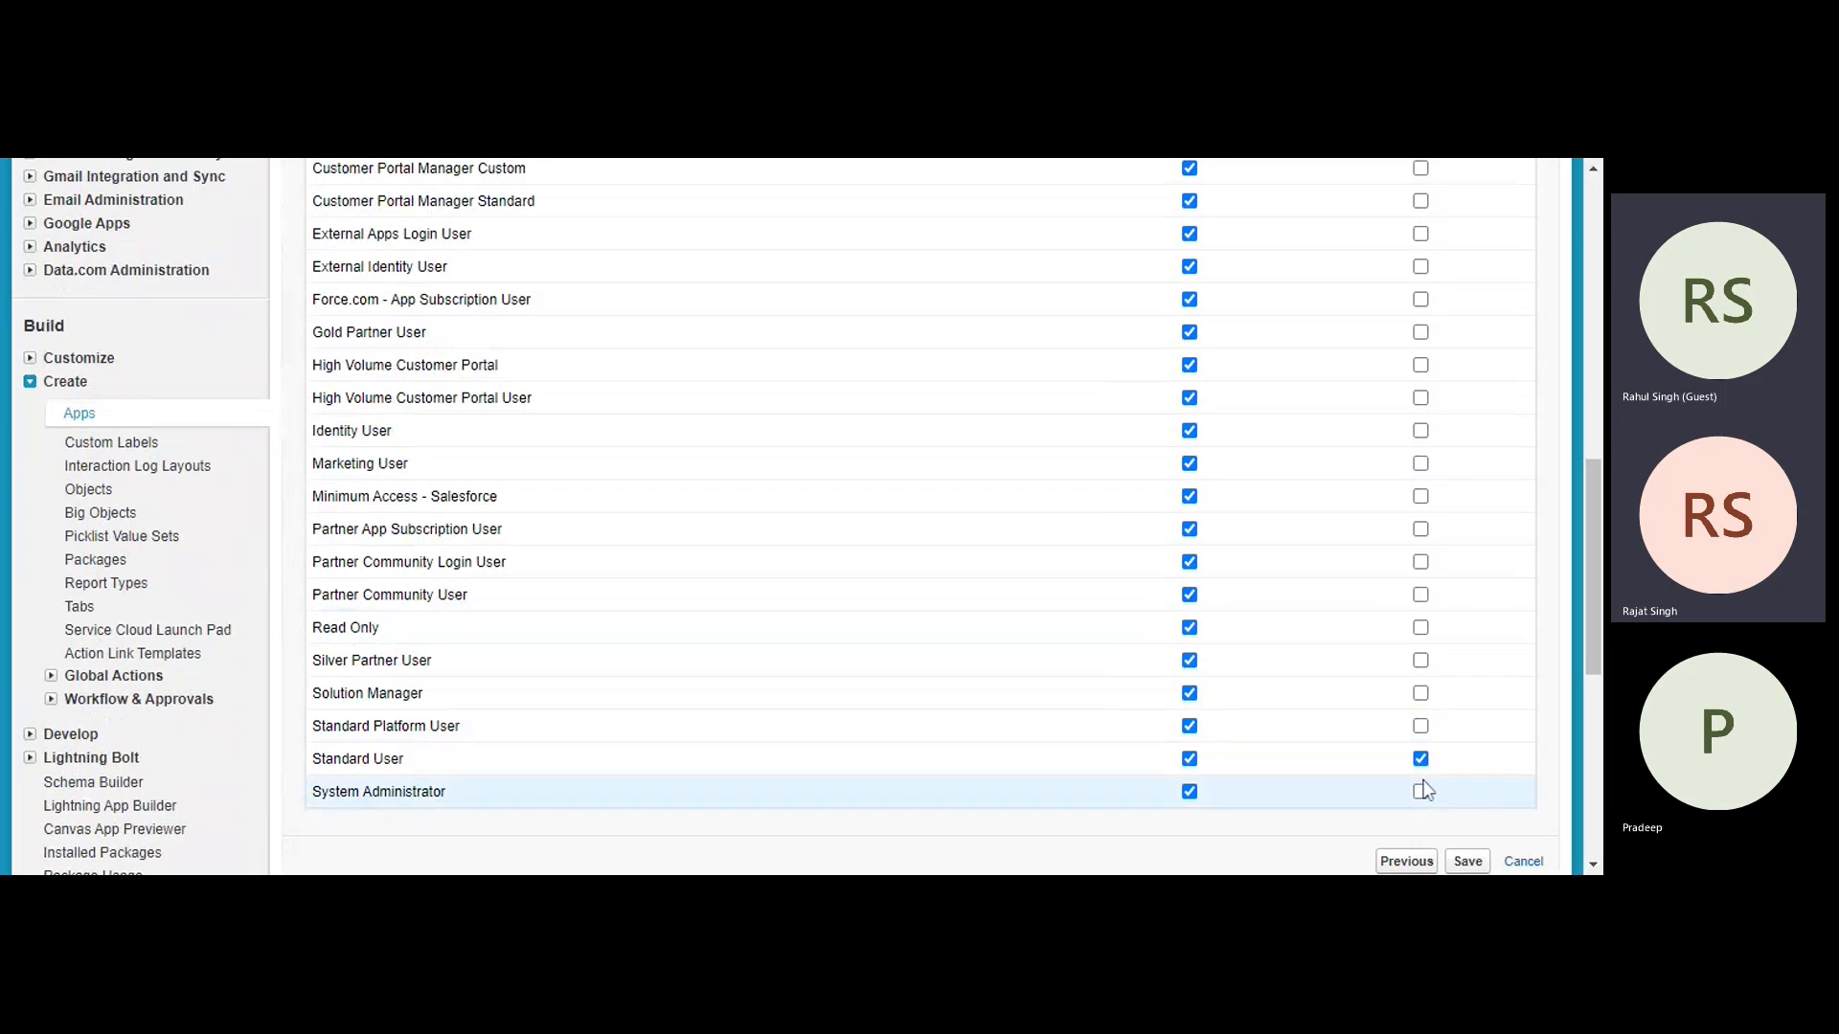
pyautogui.scroll(-3, 1315, 747)
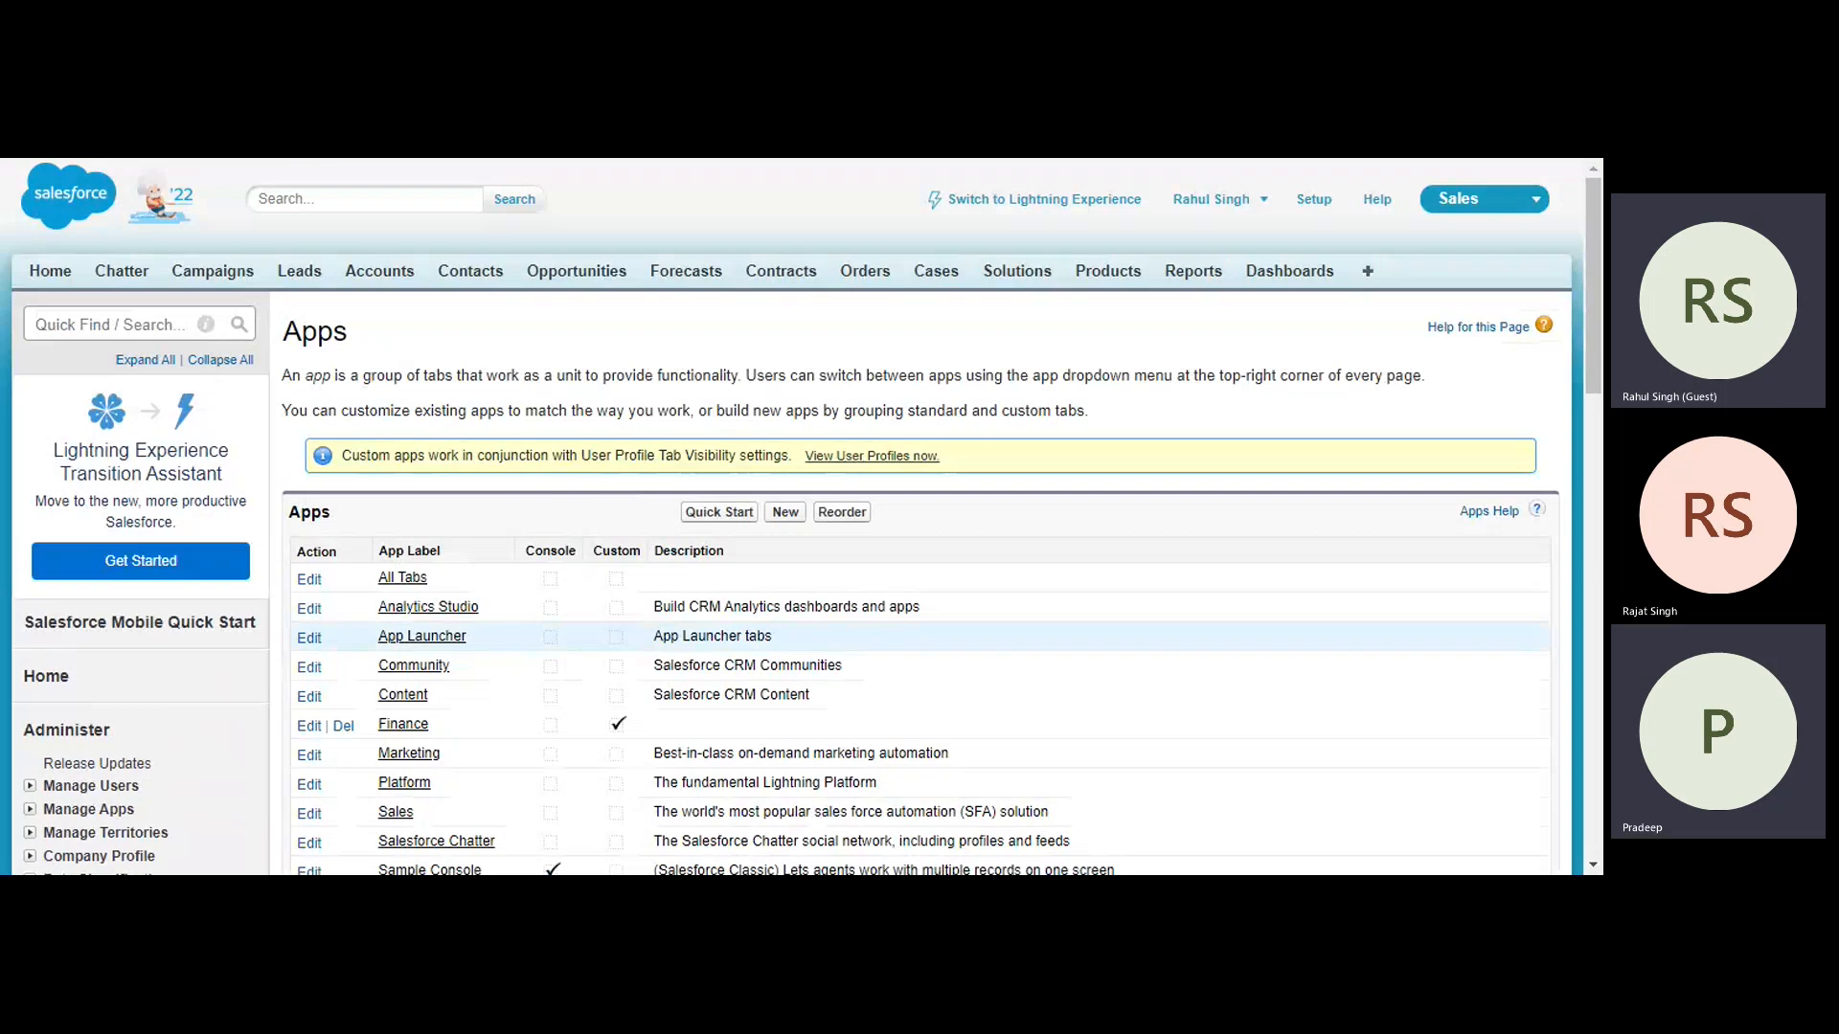
# Review the Apps list, including the custom Finance app, the subtab apps and the connected apps.
pyautogui.scroll(-5, 1472, 656)
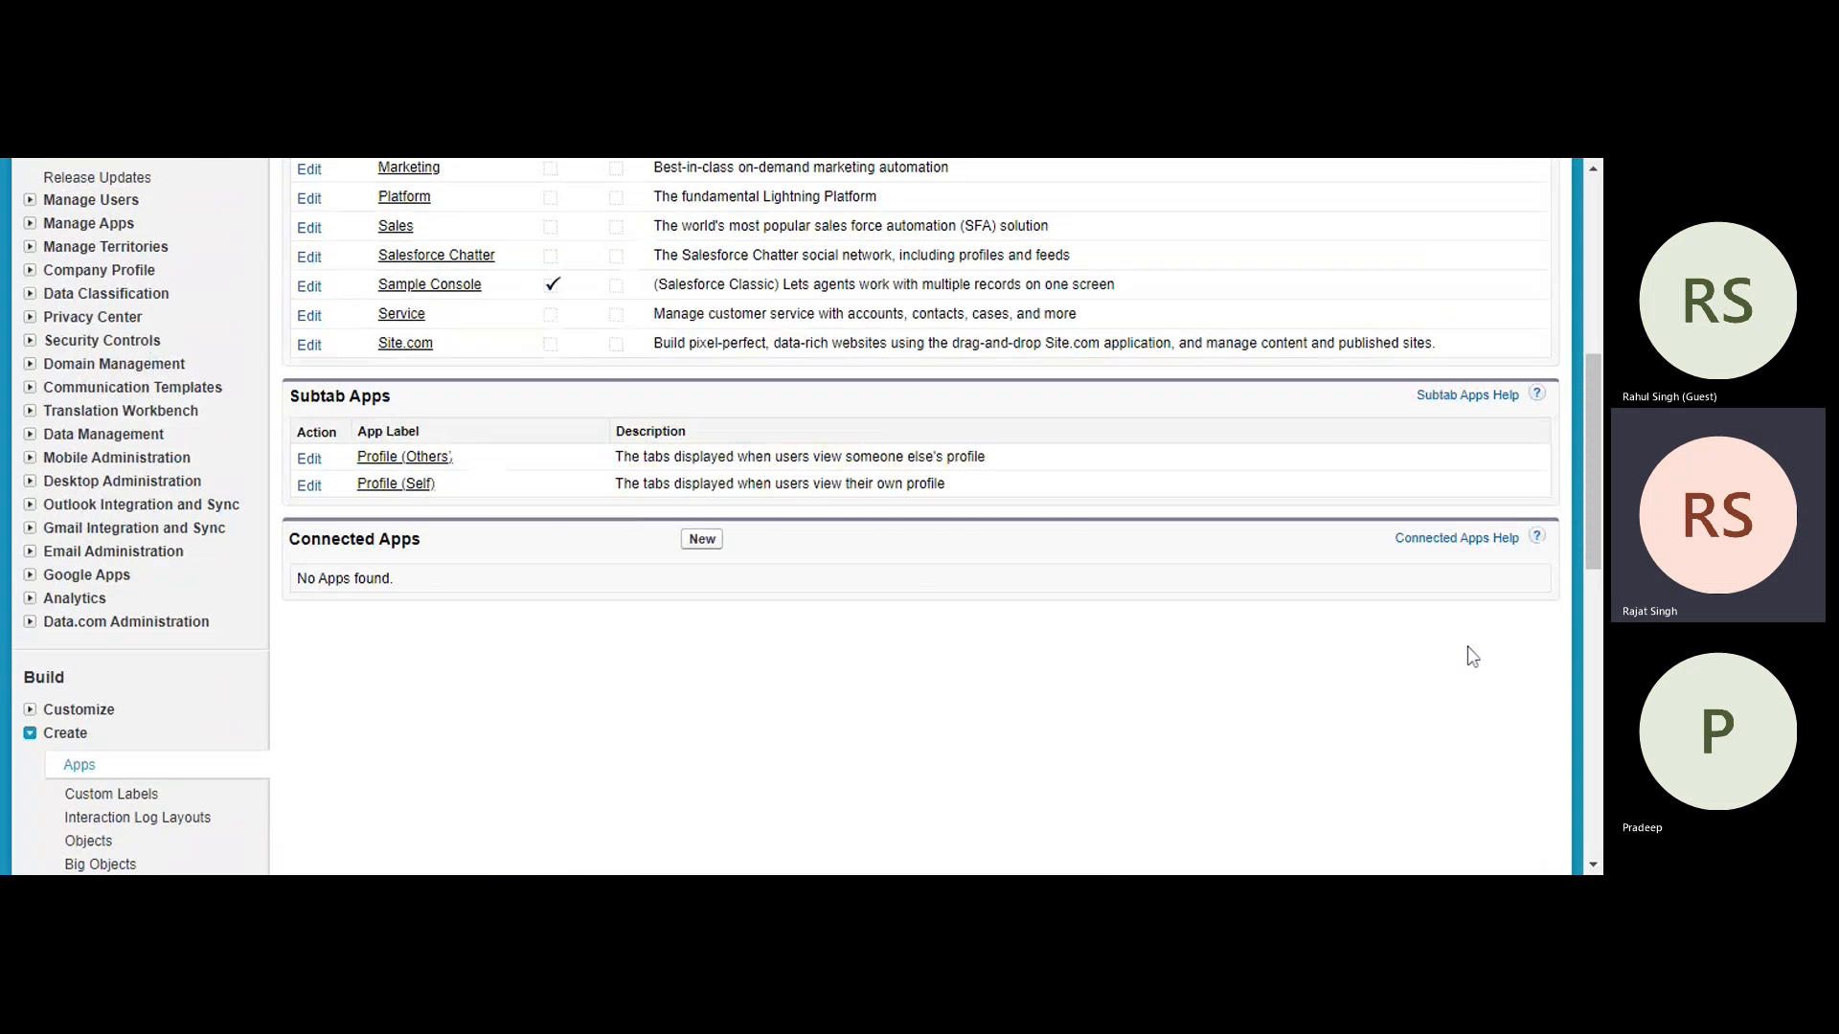
pyautogui.scroll(2, 1472, 656)
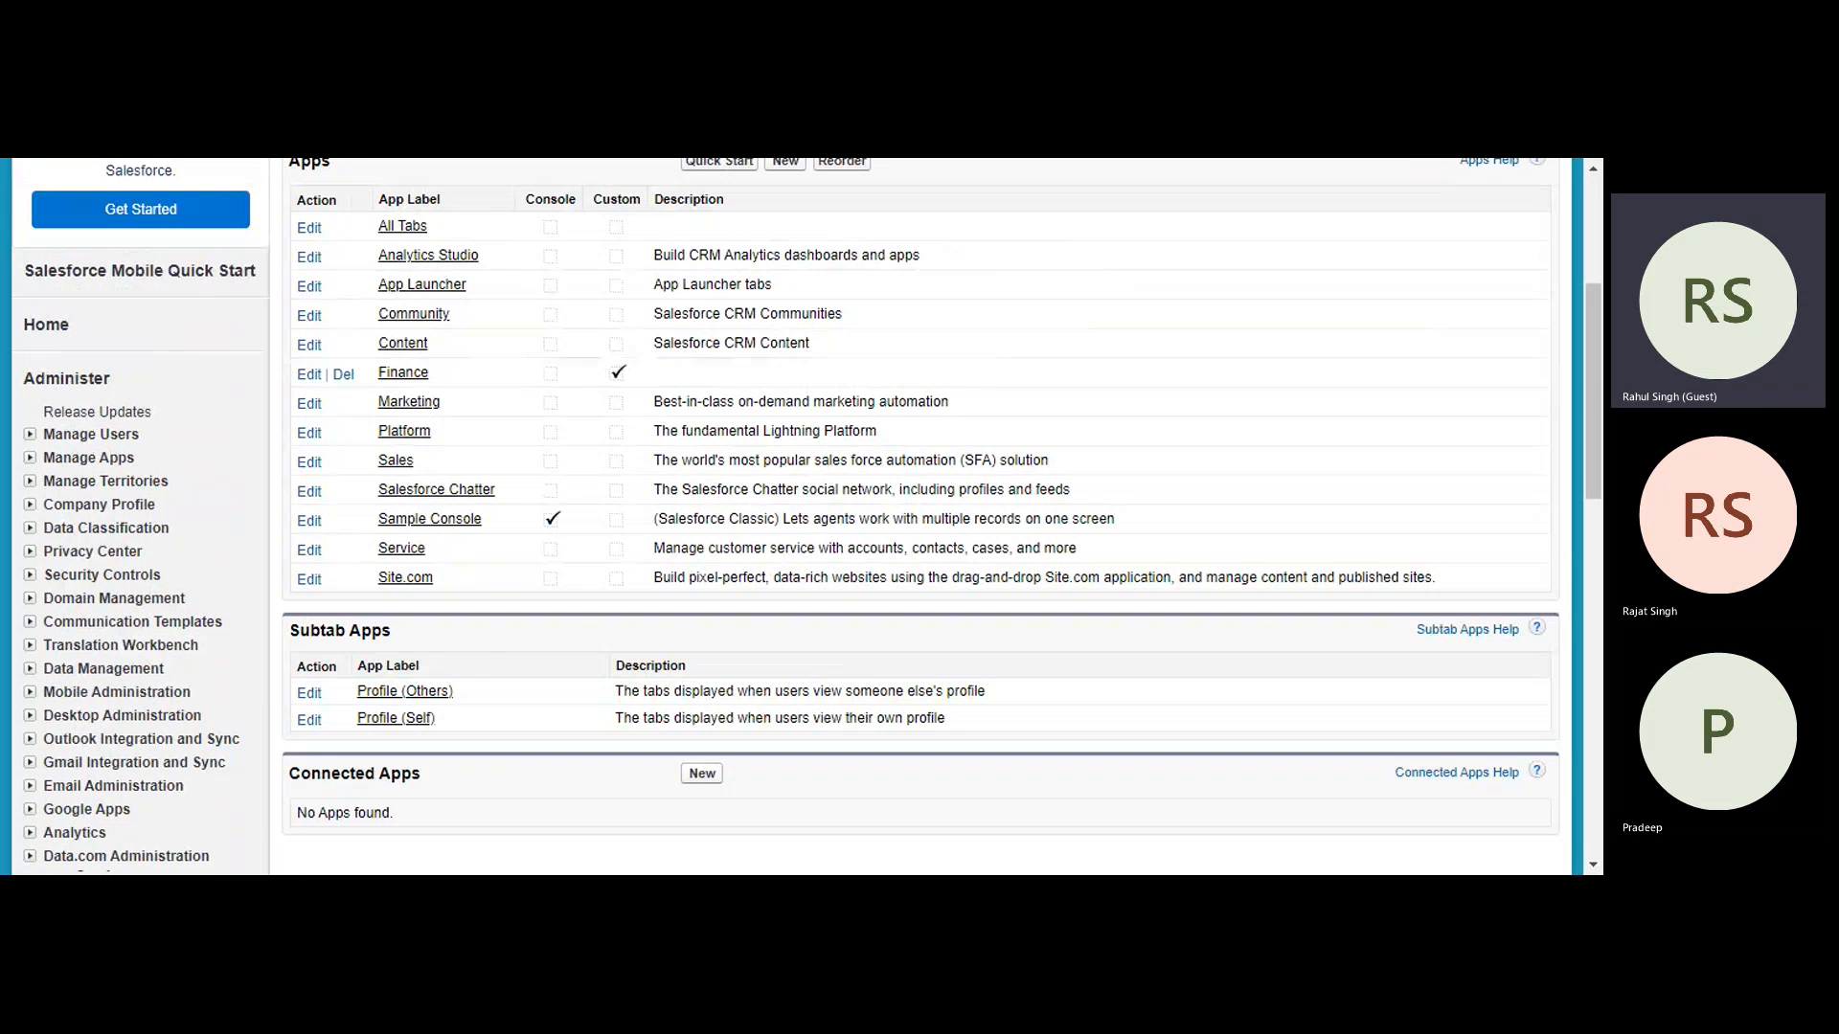
pyautogui.scroll(1, 920, 518)
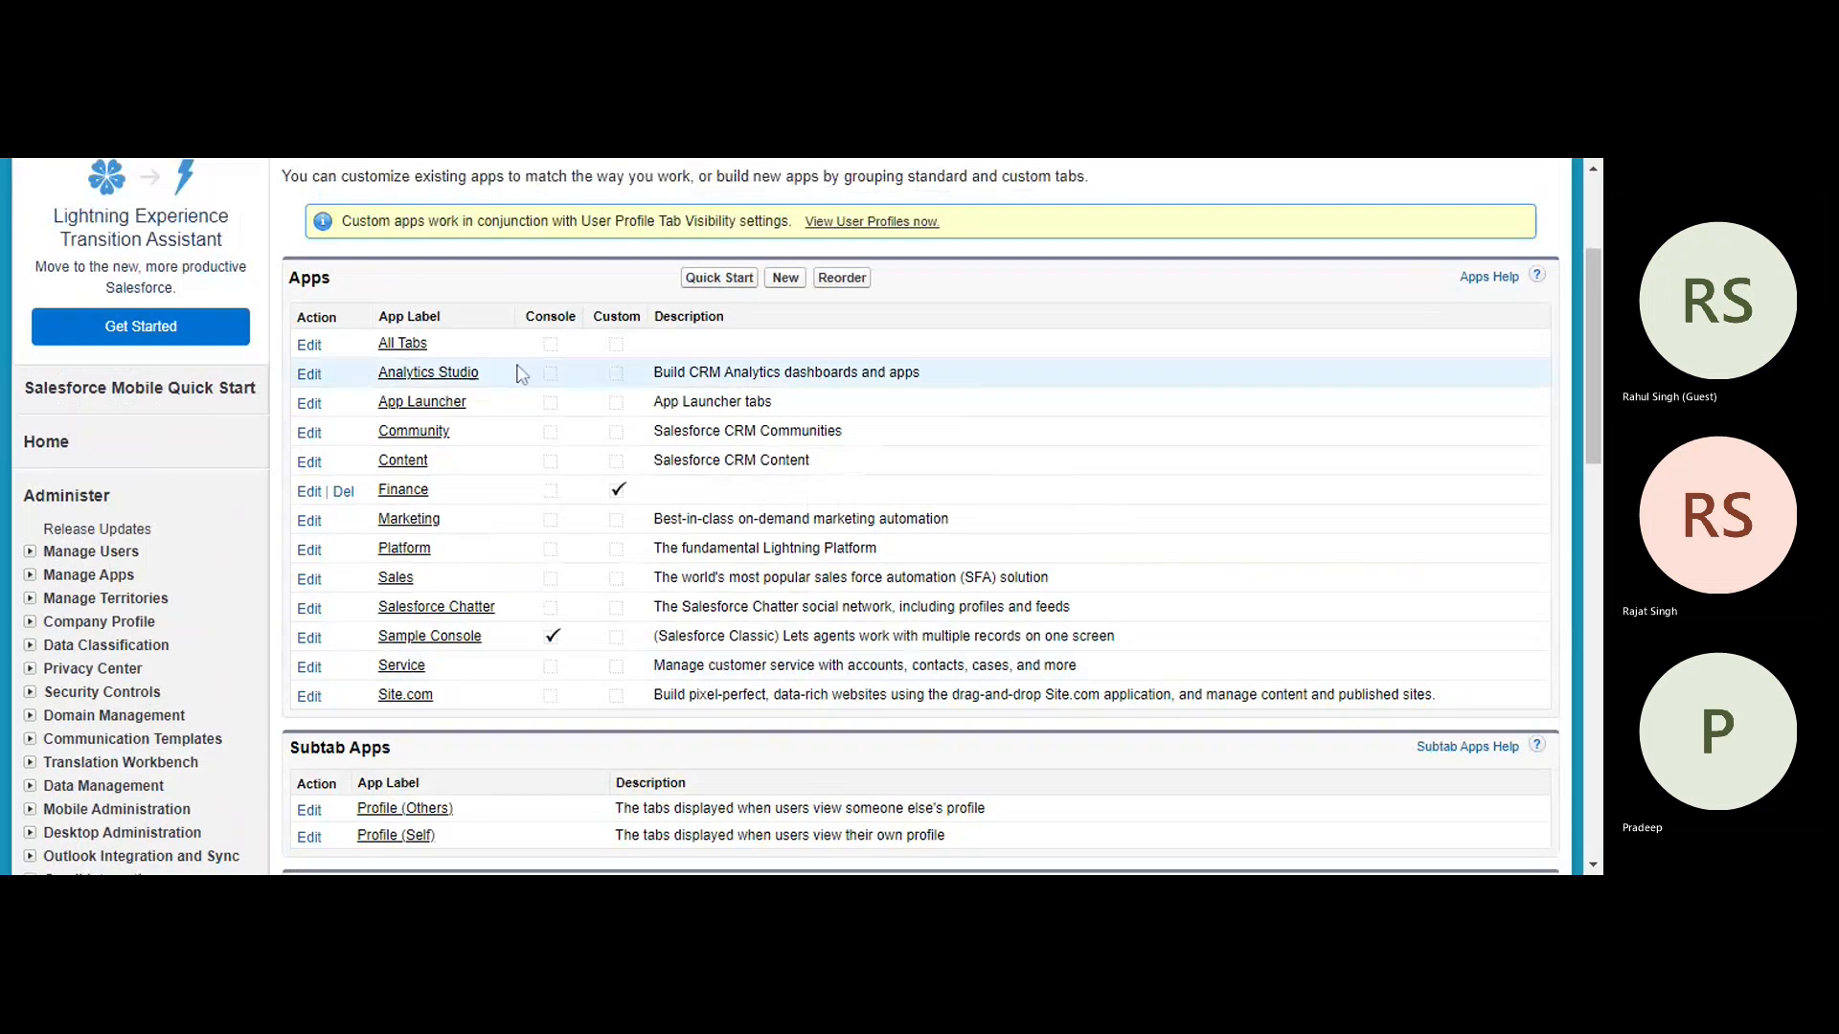
pyautogui.scroll(-2, 521, 374)
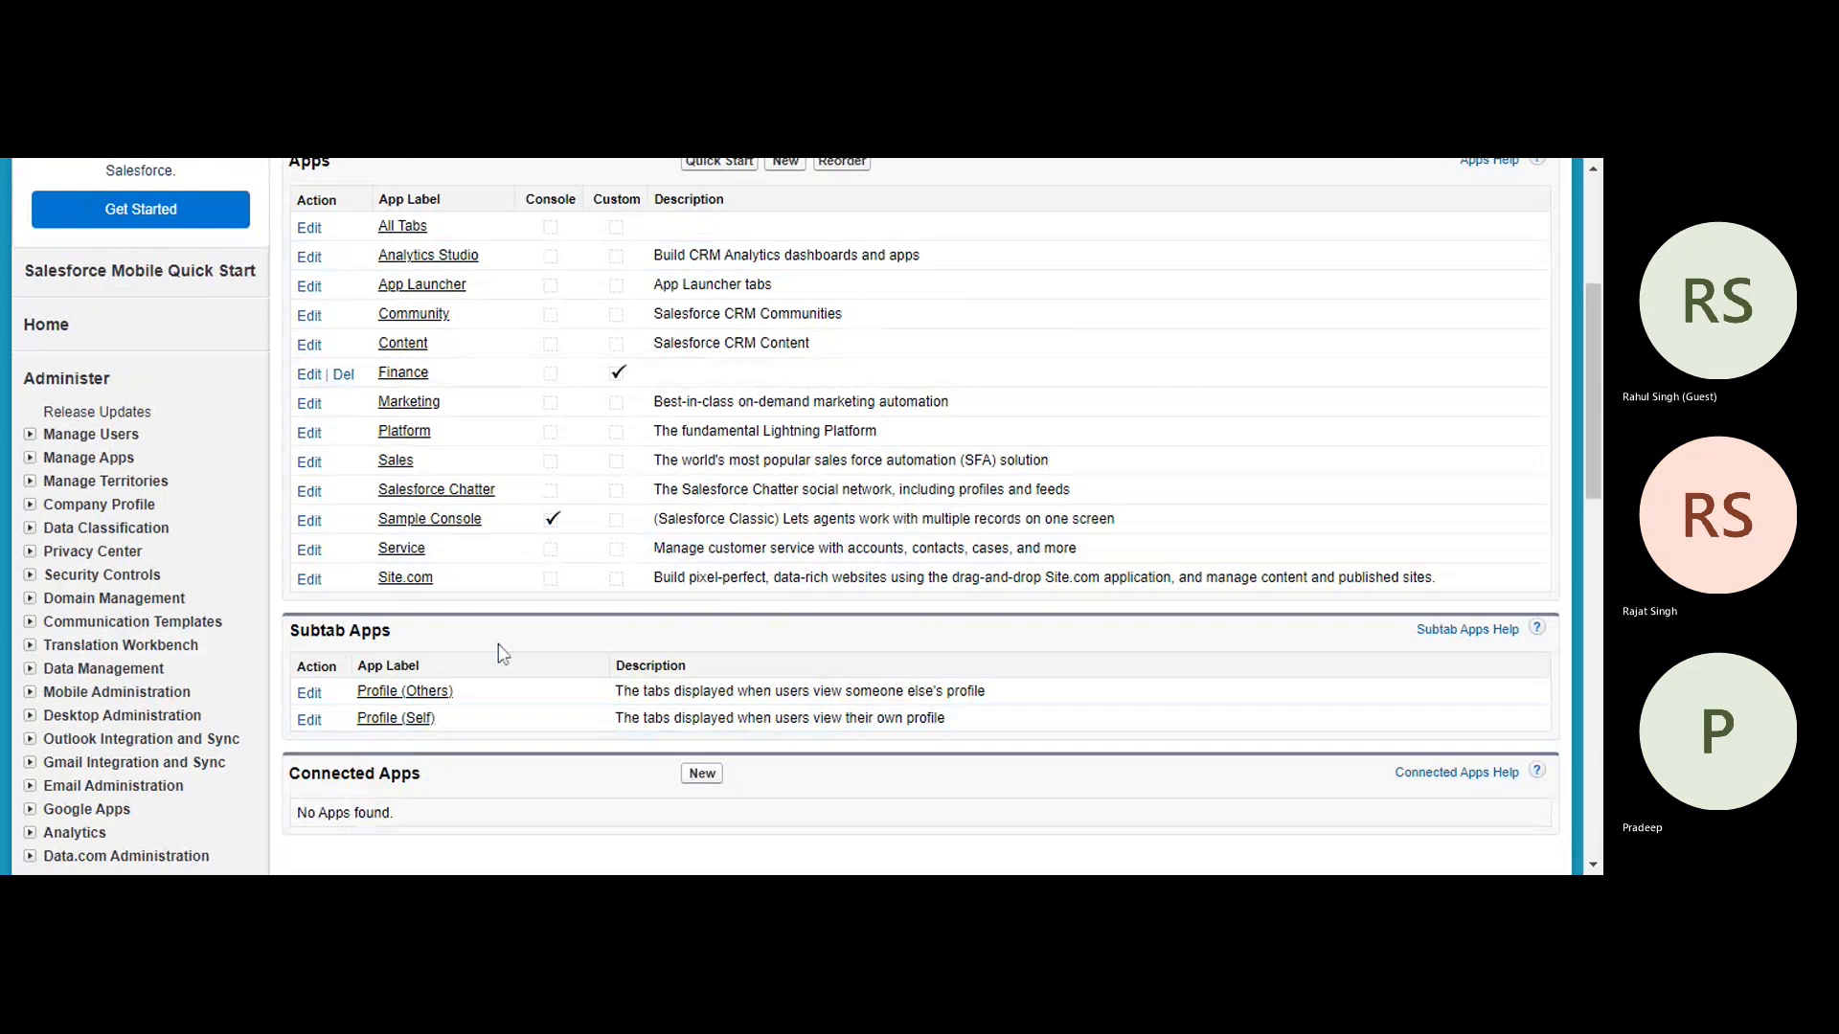
pyautogui.scroll(3, 498, 644)
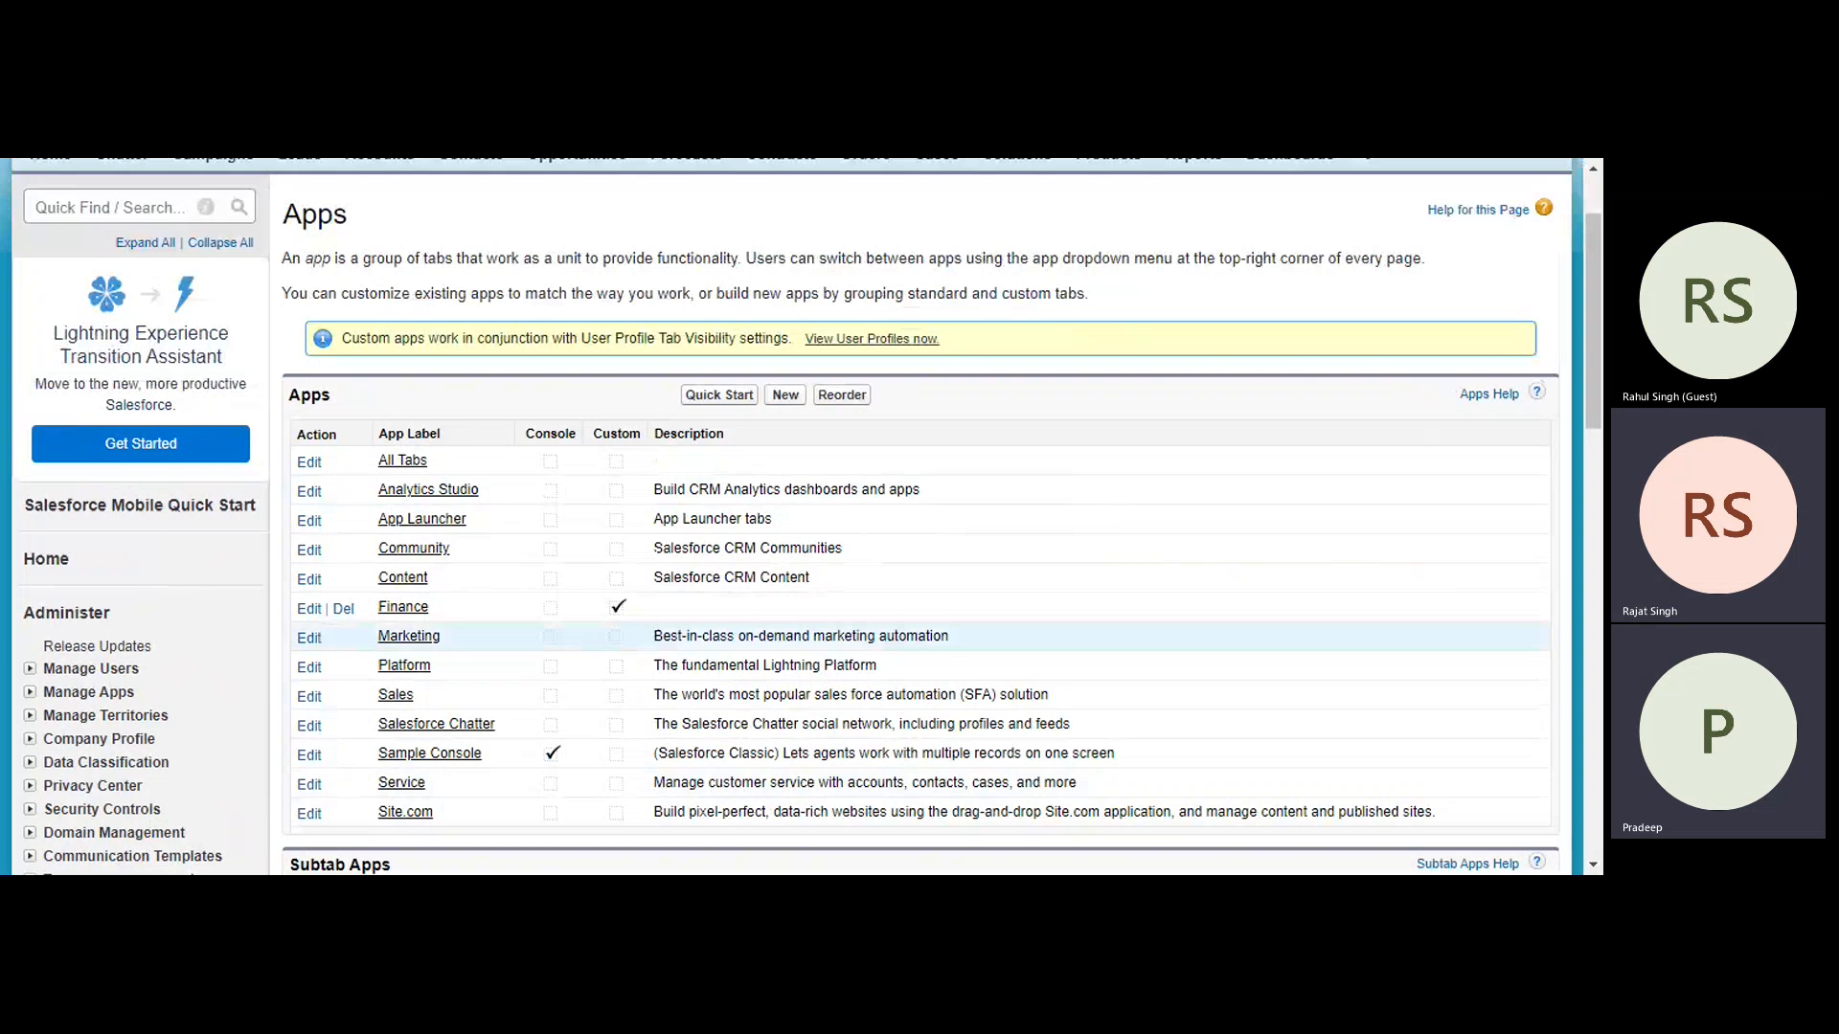
pyautogui.scroll(1, 498, 636)
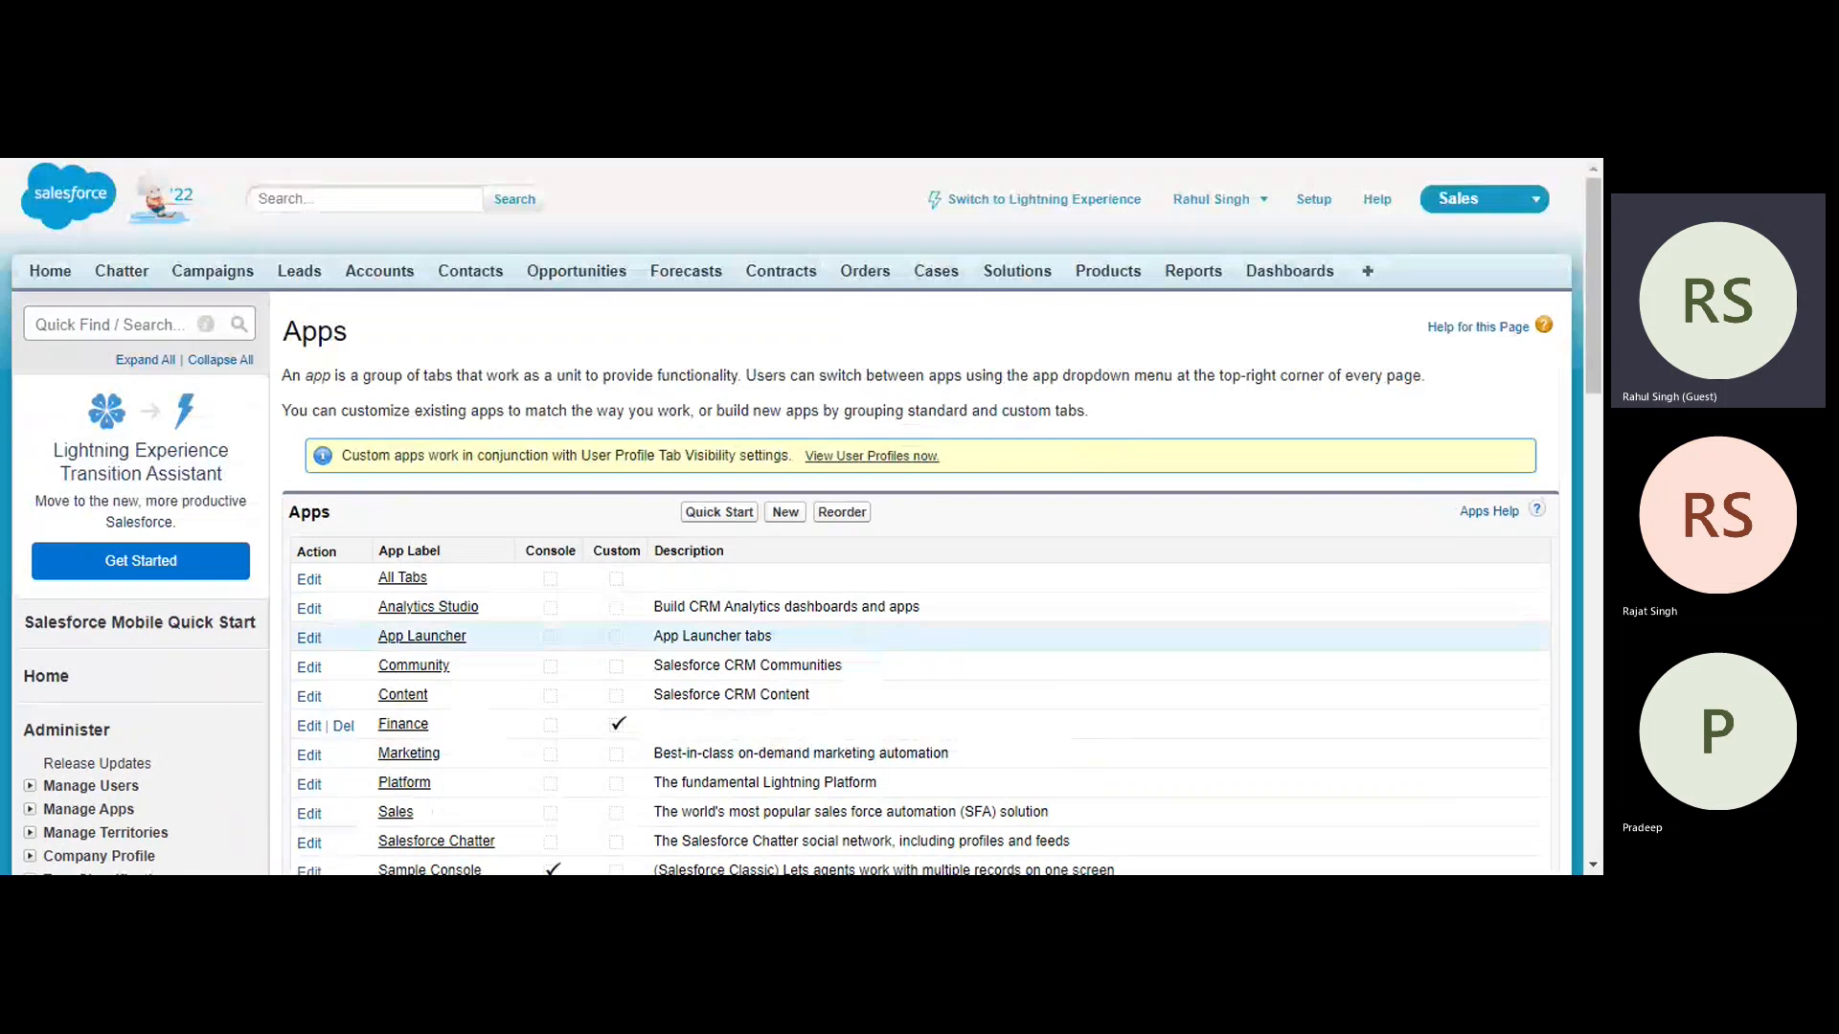
# Open the organization's user profiles from the Apps page and look through the profile list to its end.
pyautogui.click(872, 457)
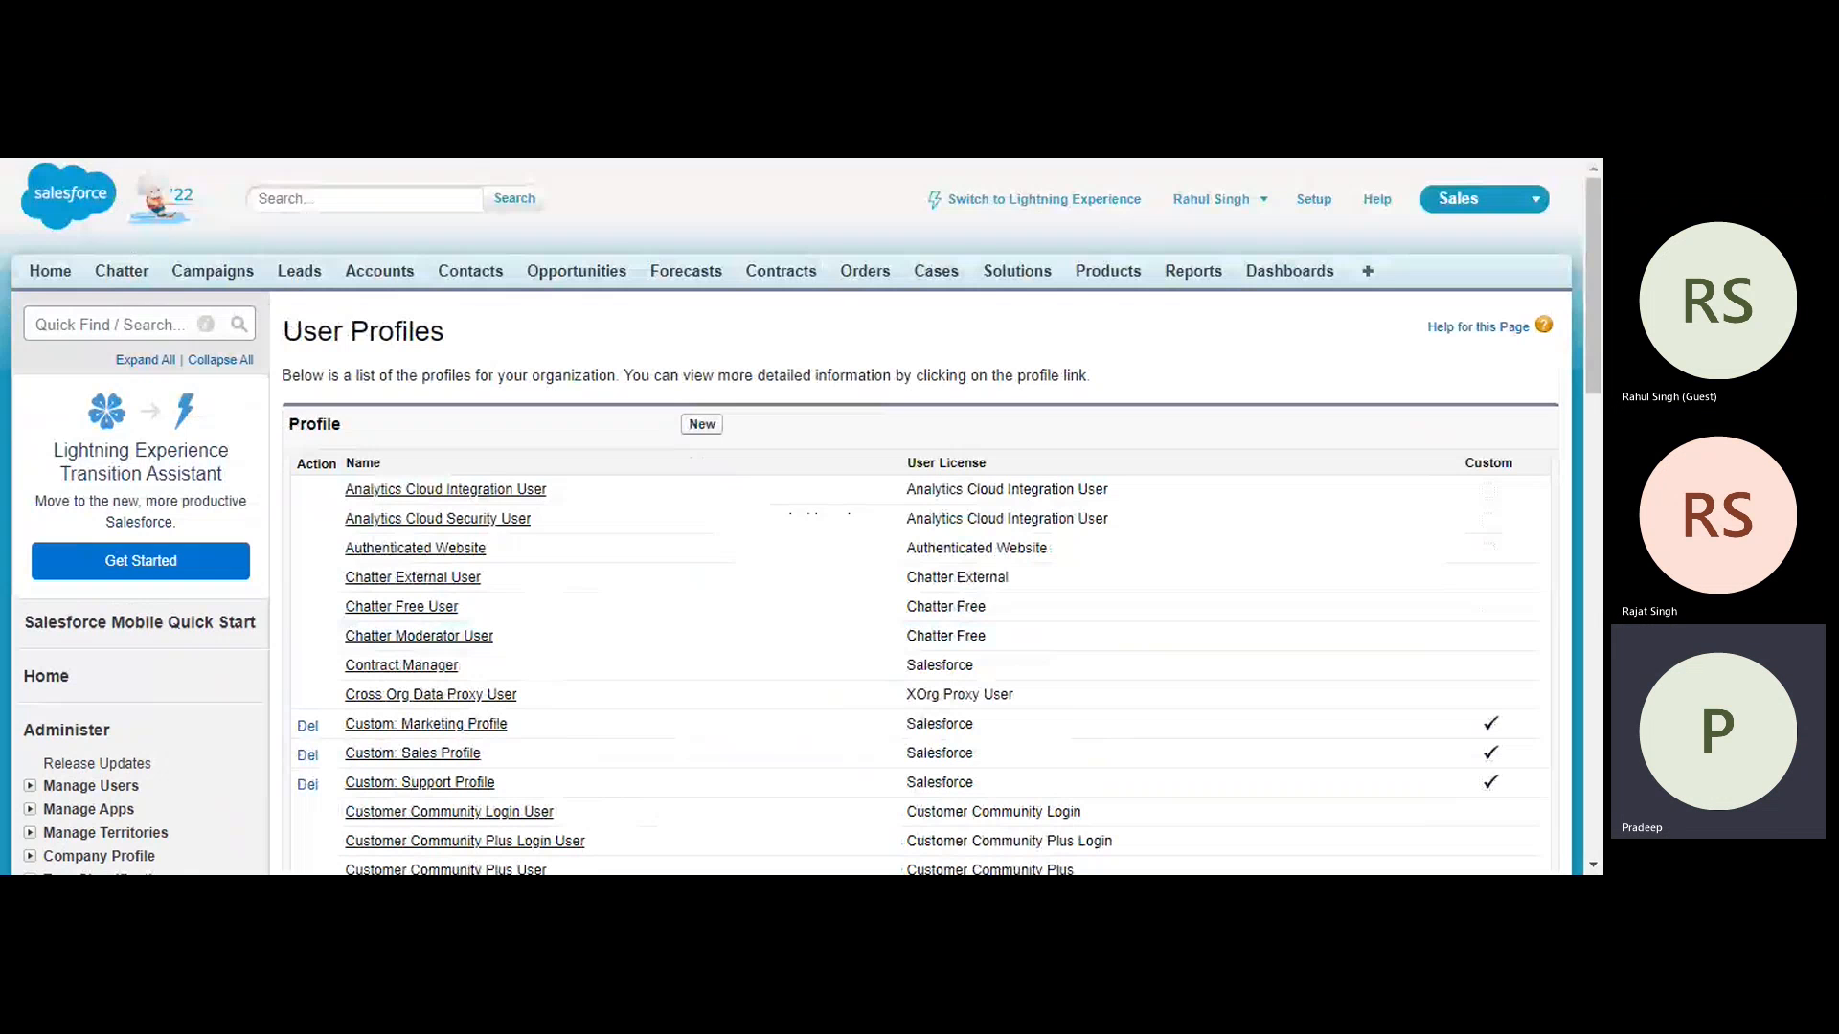
pyautogui.scroll(-5, 710, 554)
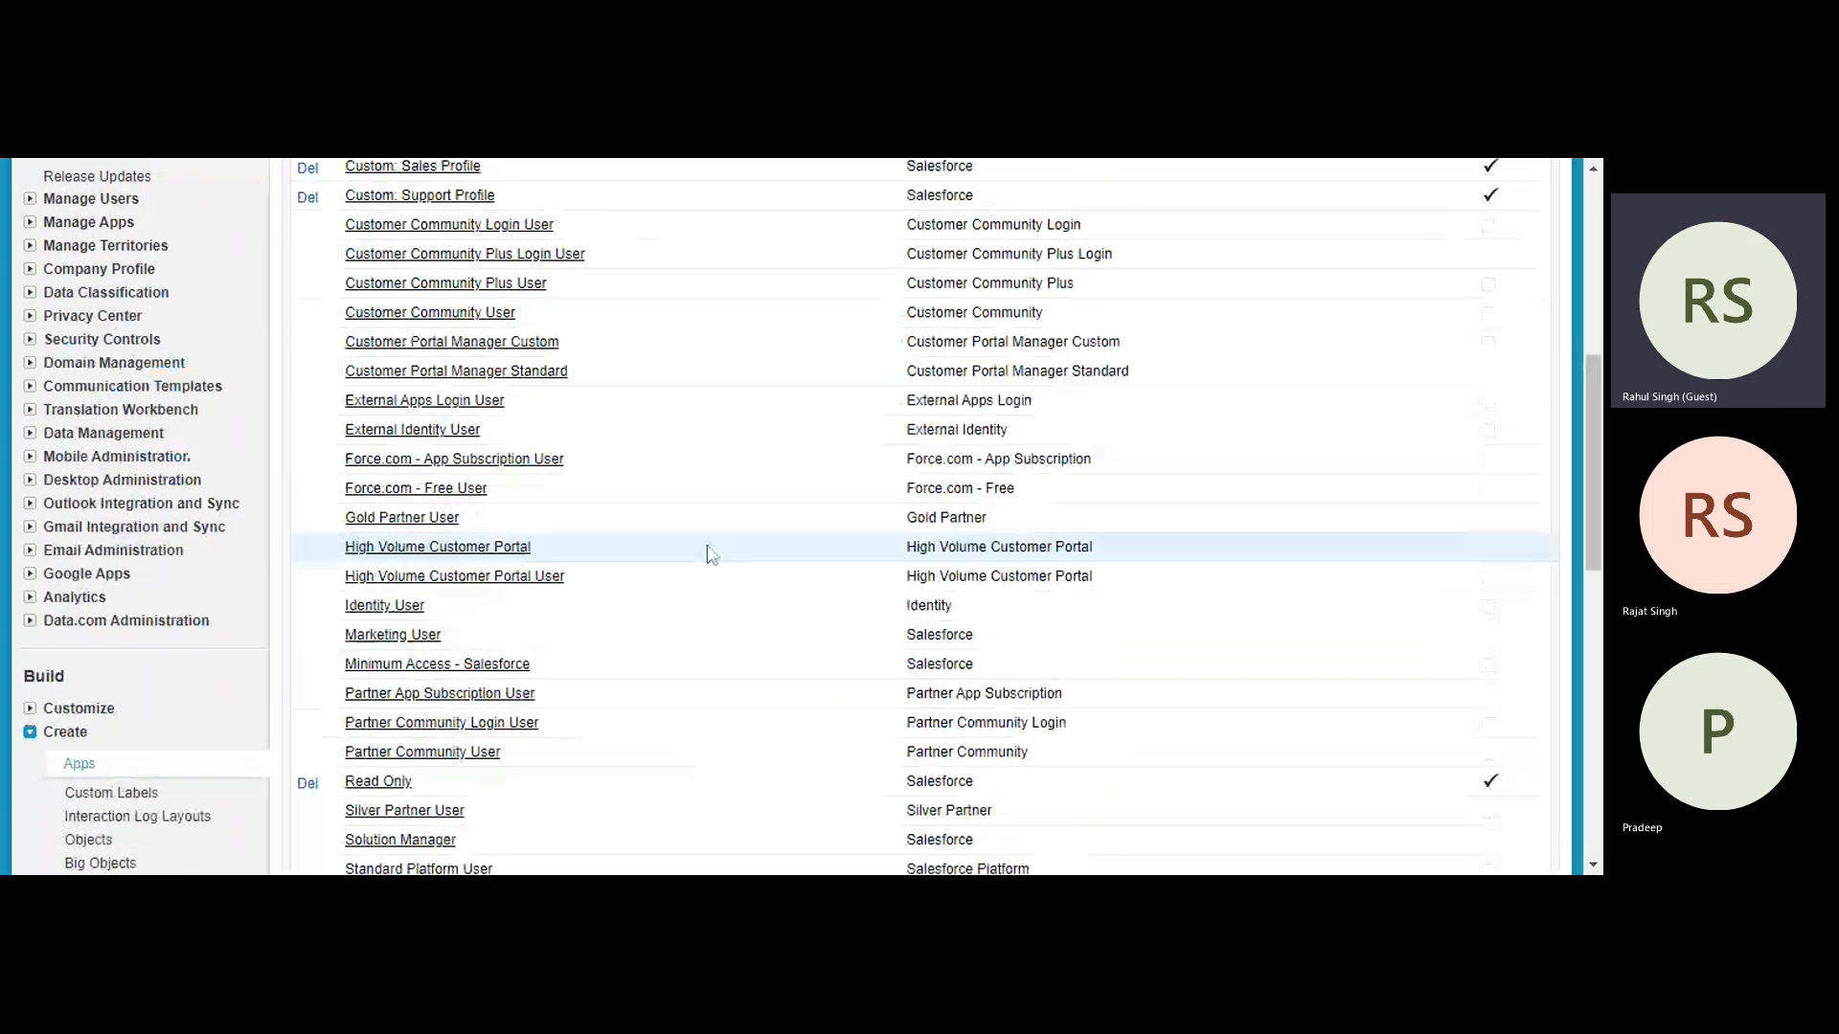
pyautogui.scroll(-3, 711, 553)
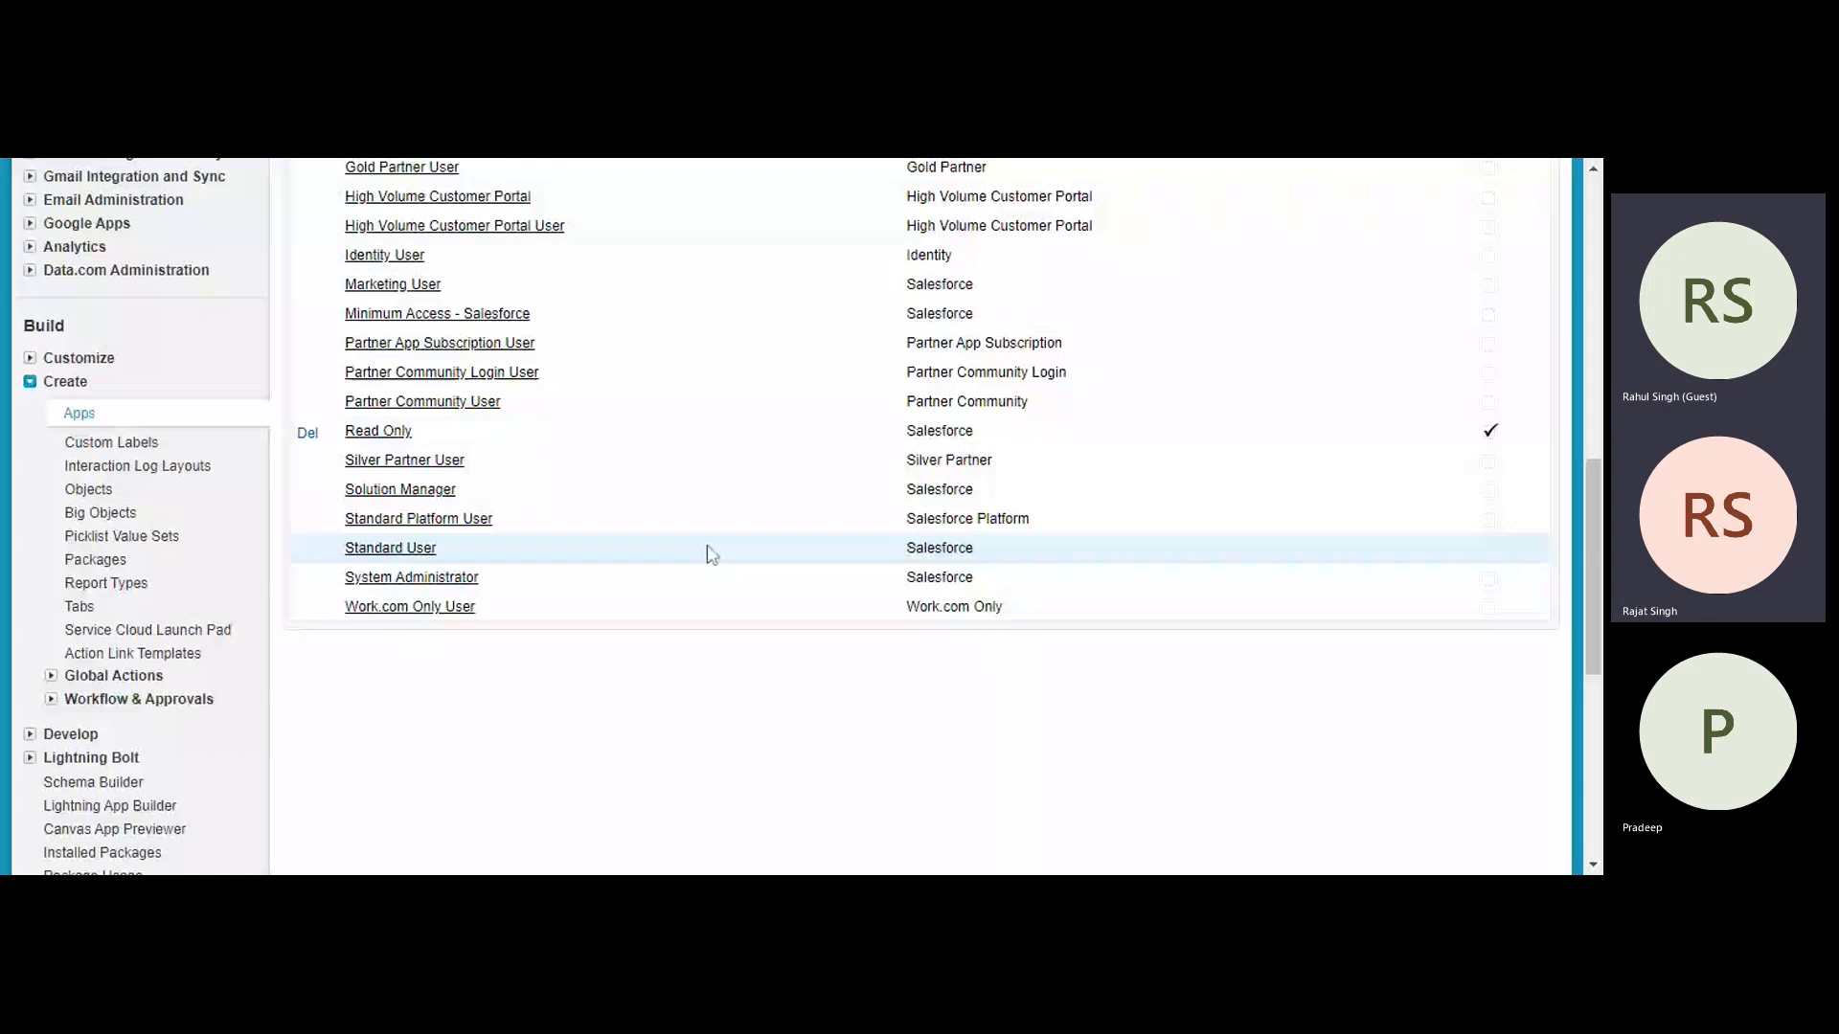
# Examine the System Administrator profile's app permissions for Call Center, Content, Knowledge Management and Sales.
pyautogui.scroll(-3, 711, 554)
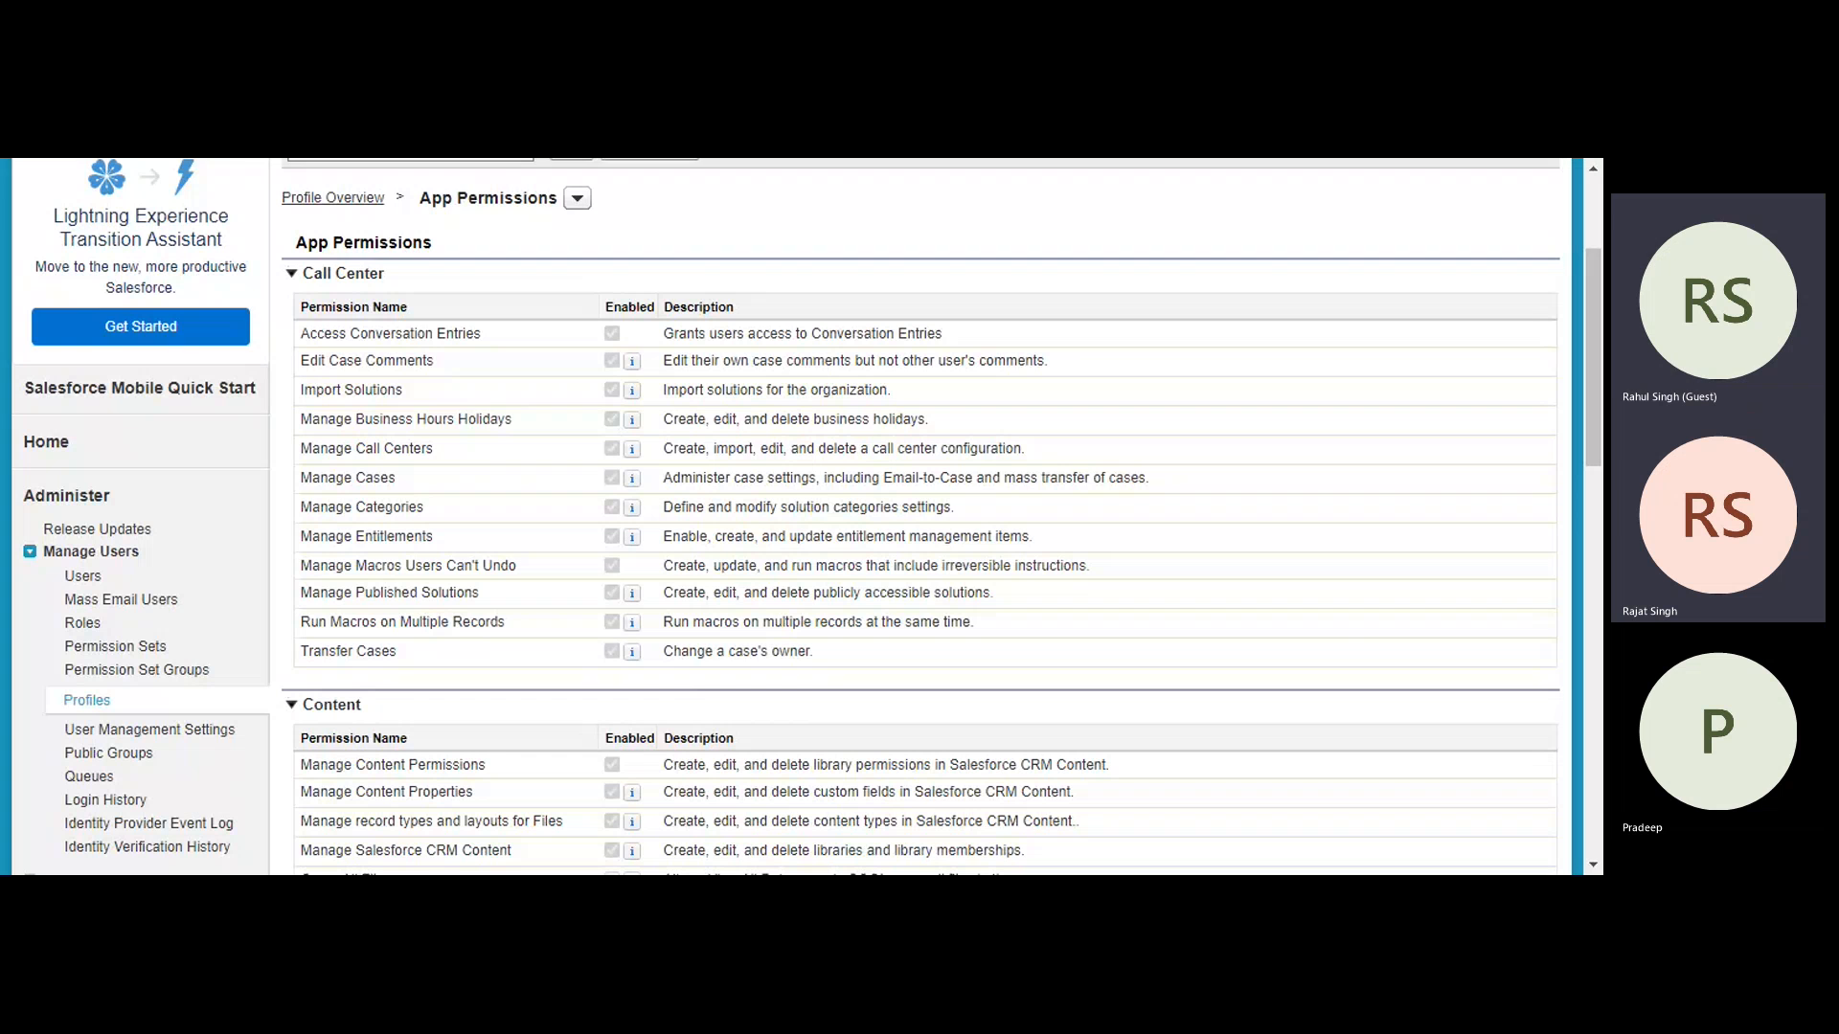
pyautogui.scroll(-3, 712, 702)
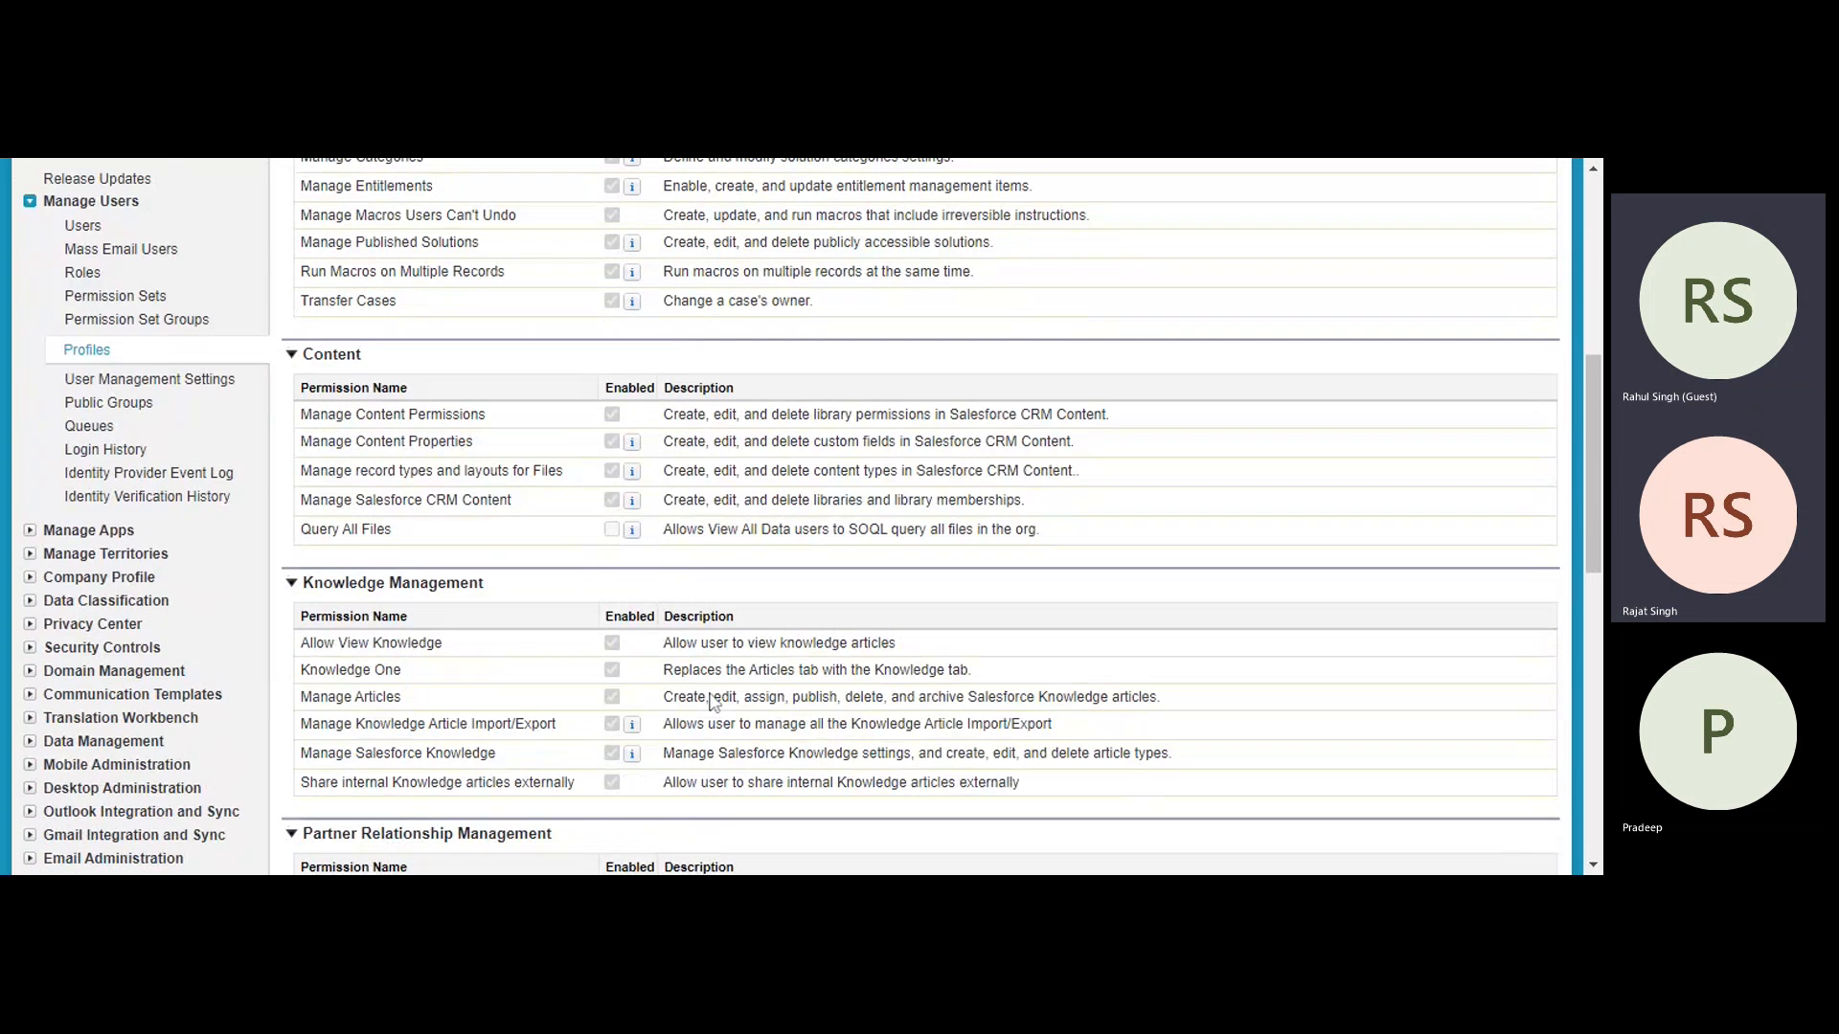
pyautogui.scroll(-3, 712, 702)
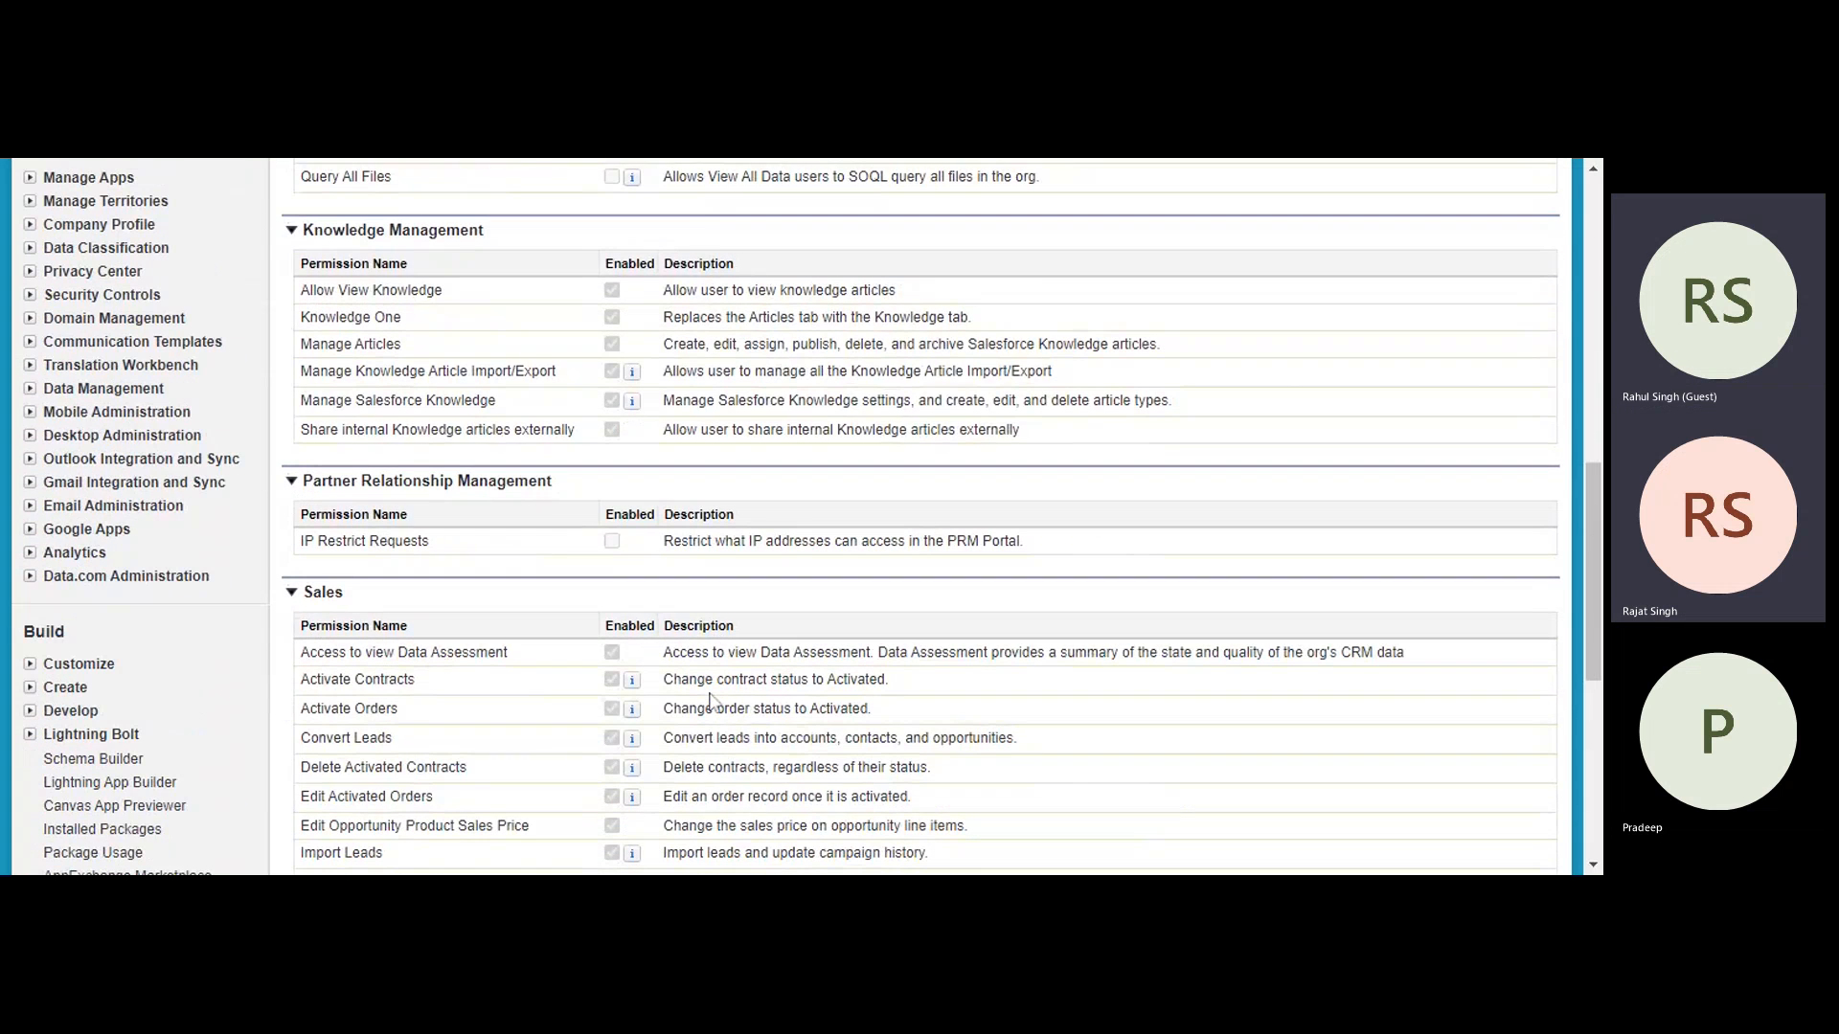
pyautogui.scroll(4, 713, 702)
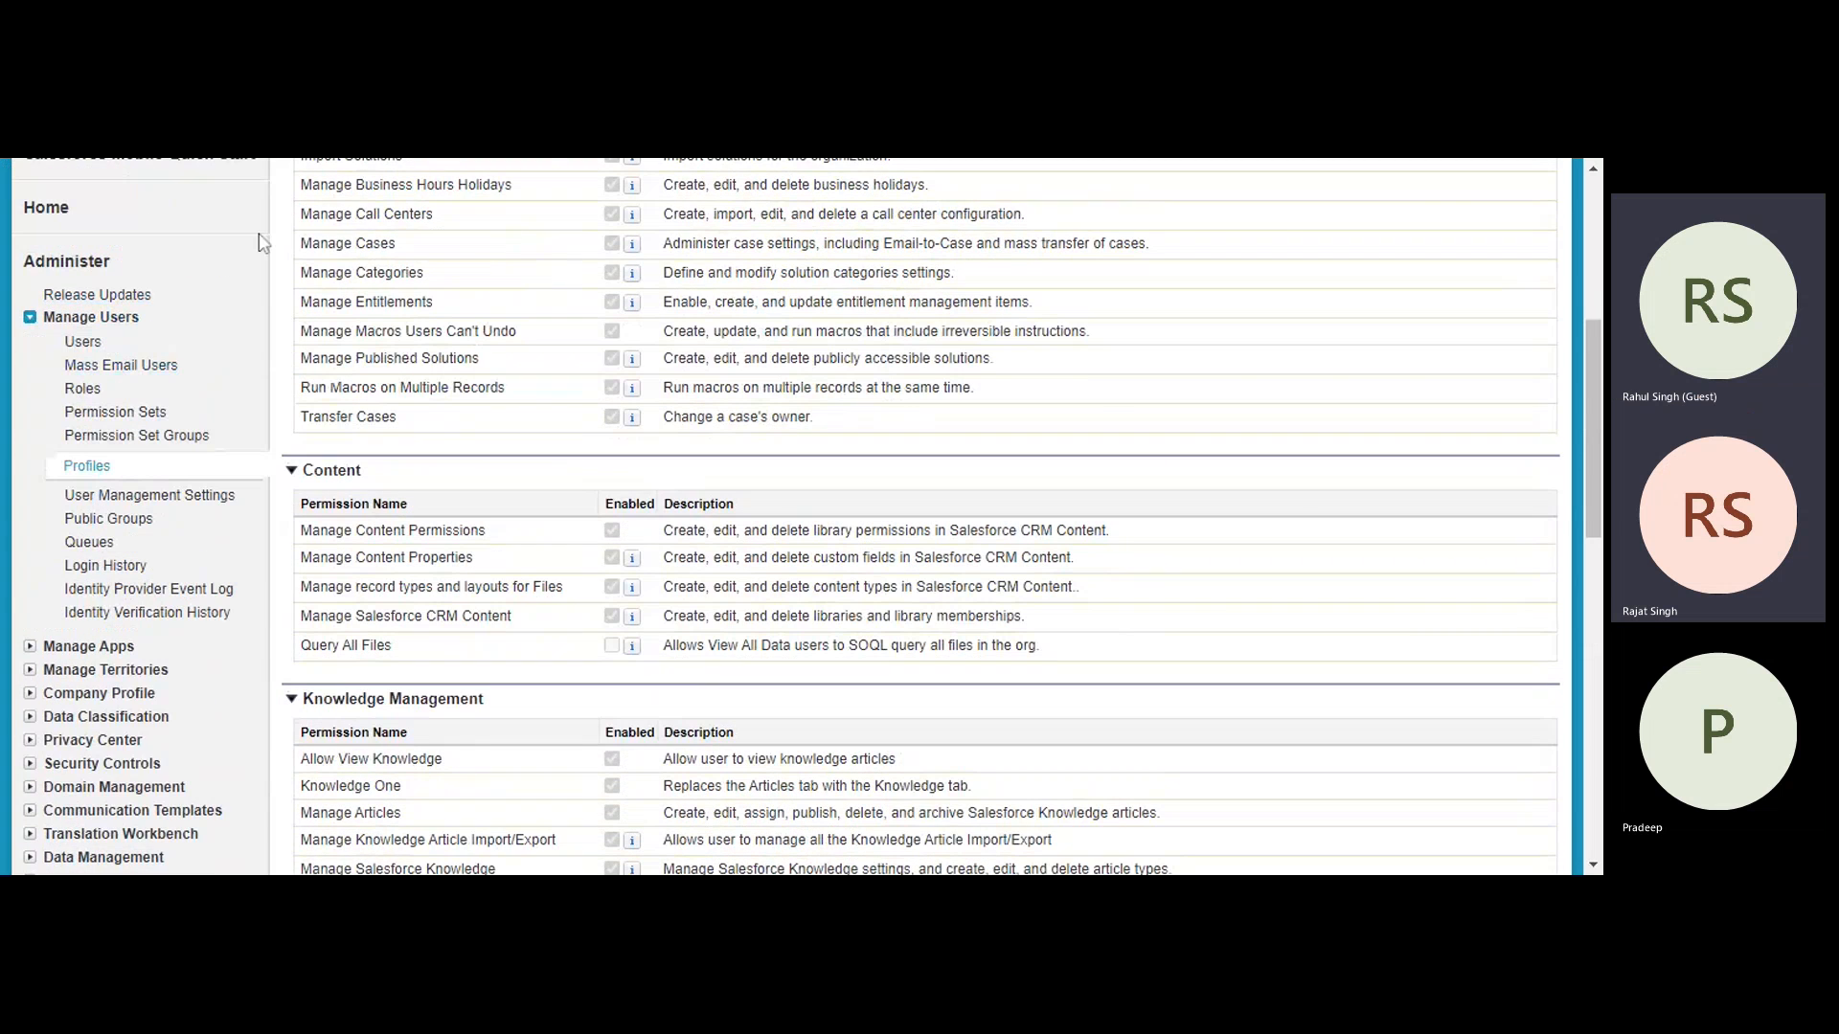
# Open the System Administrator profile's assigned apps and check which apps are visible and which is the default.
pyautogui.press('Home')
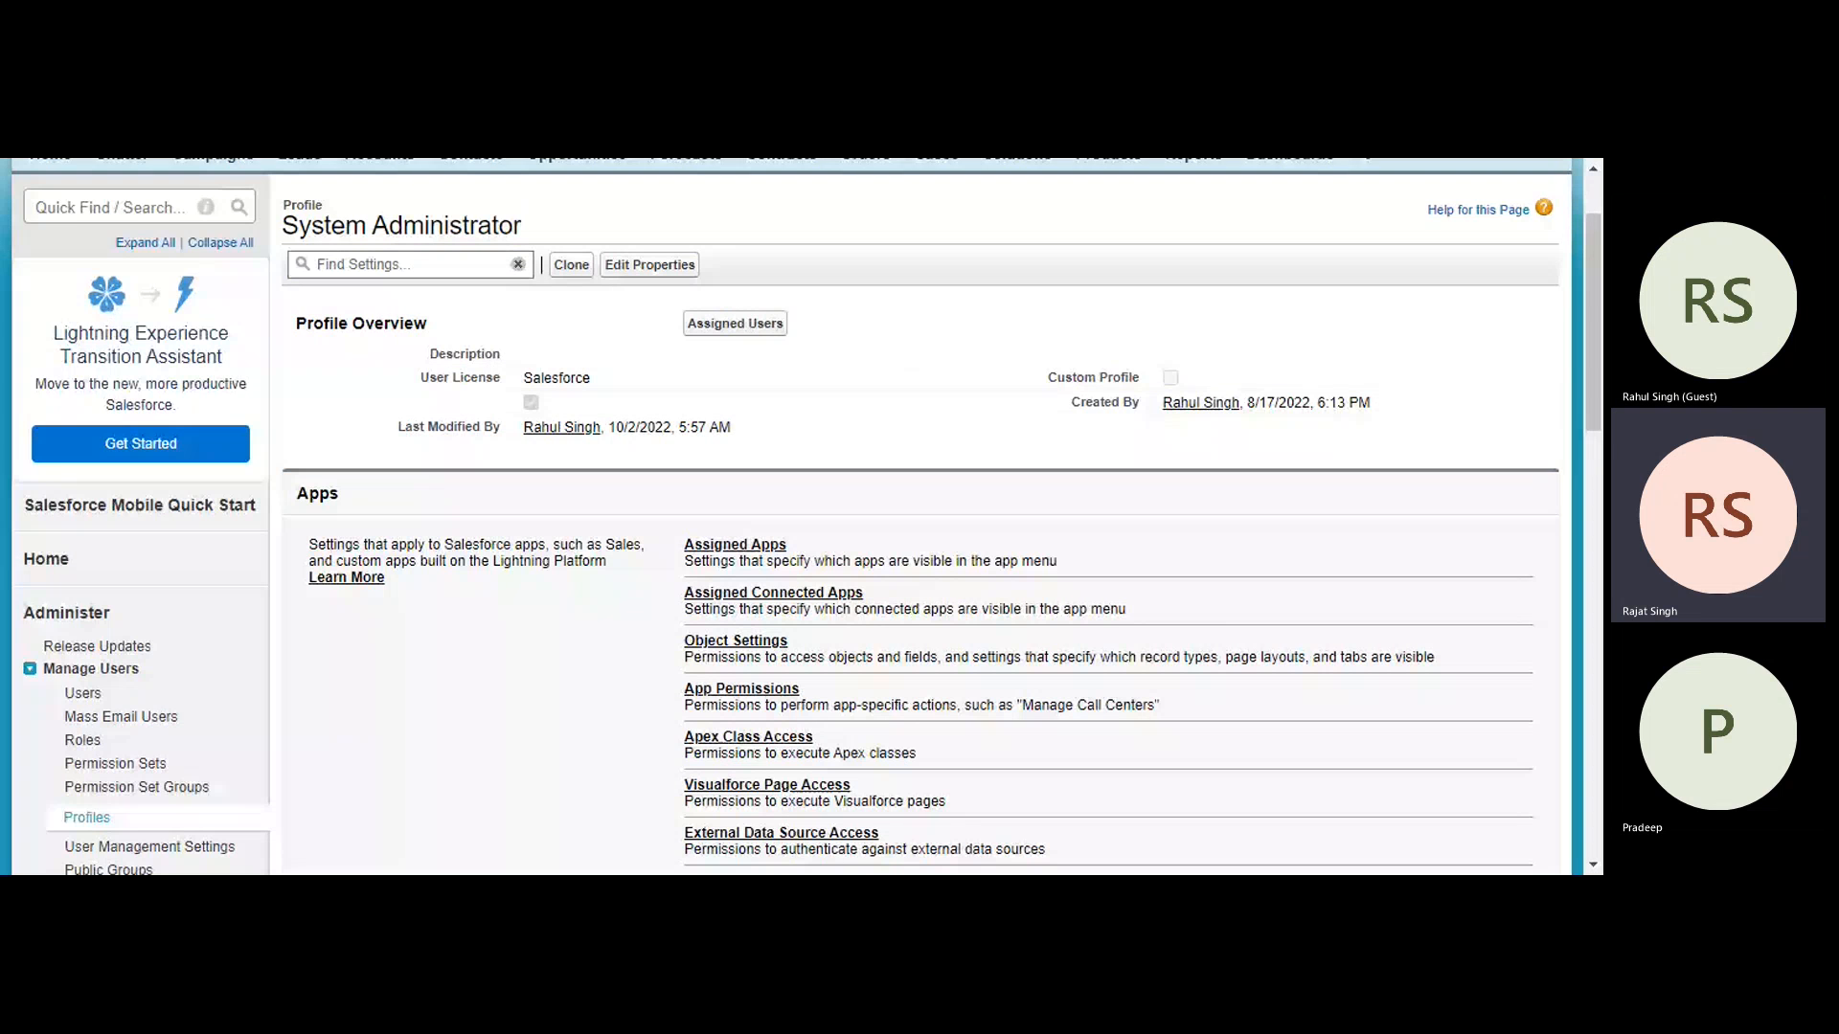
pyautogui.click(719, 594)
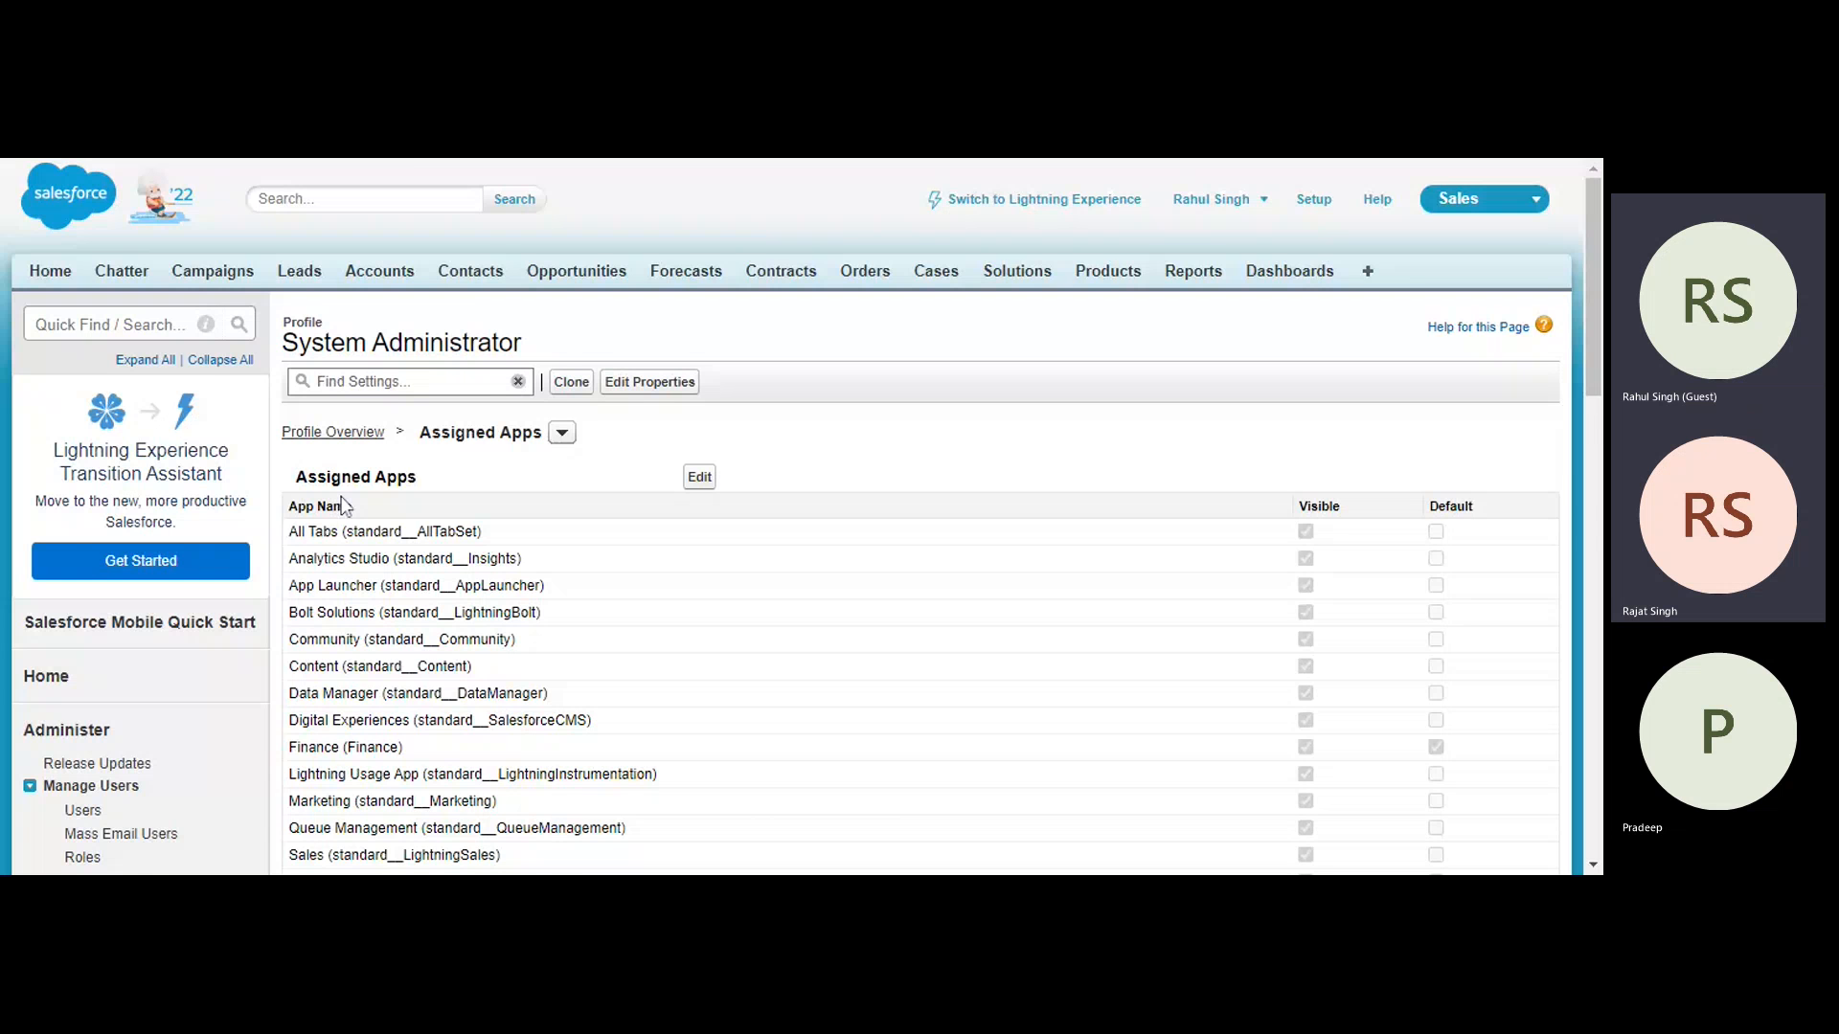
pyautogui.scroll(-1, 345, 506)
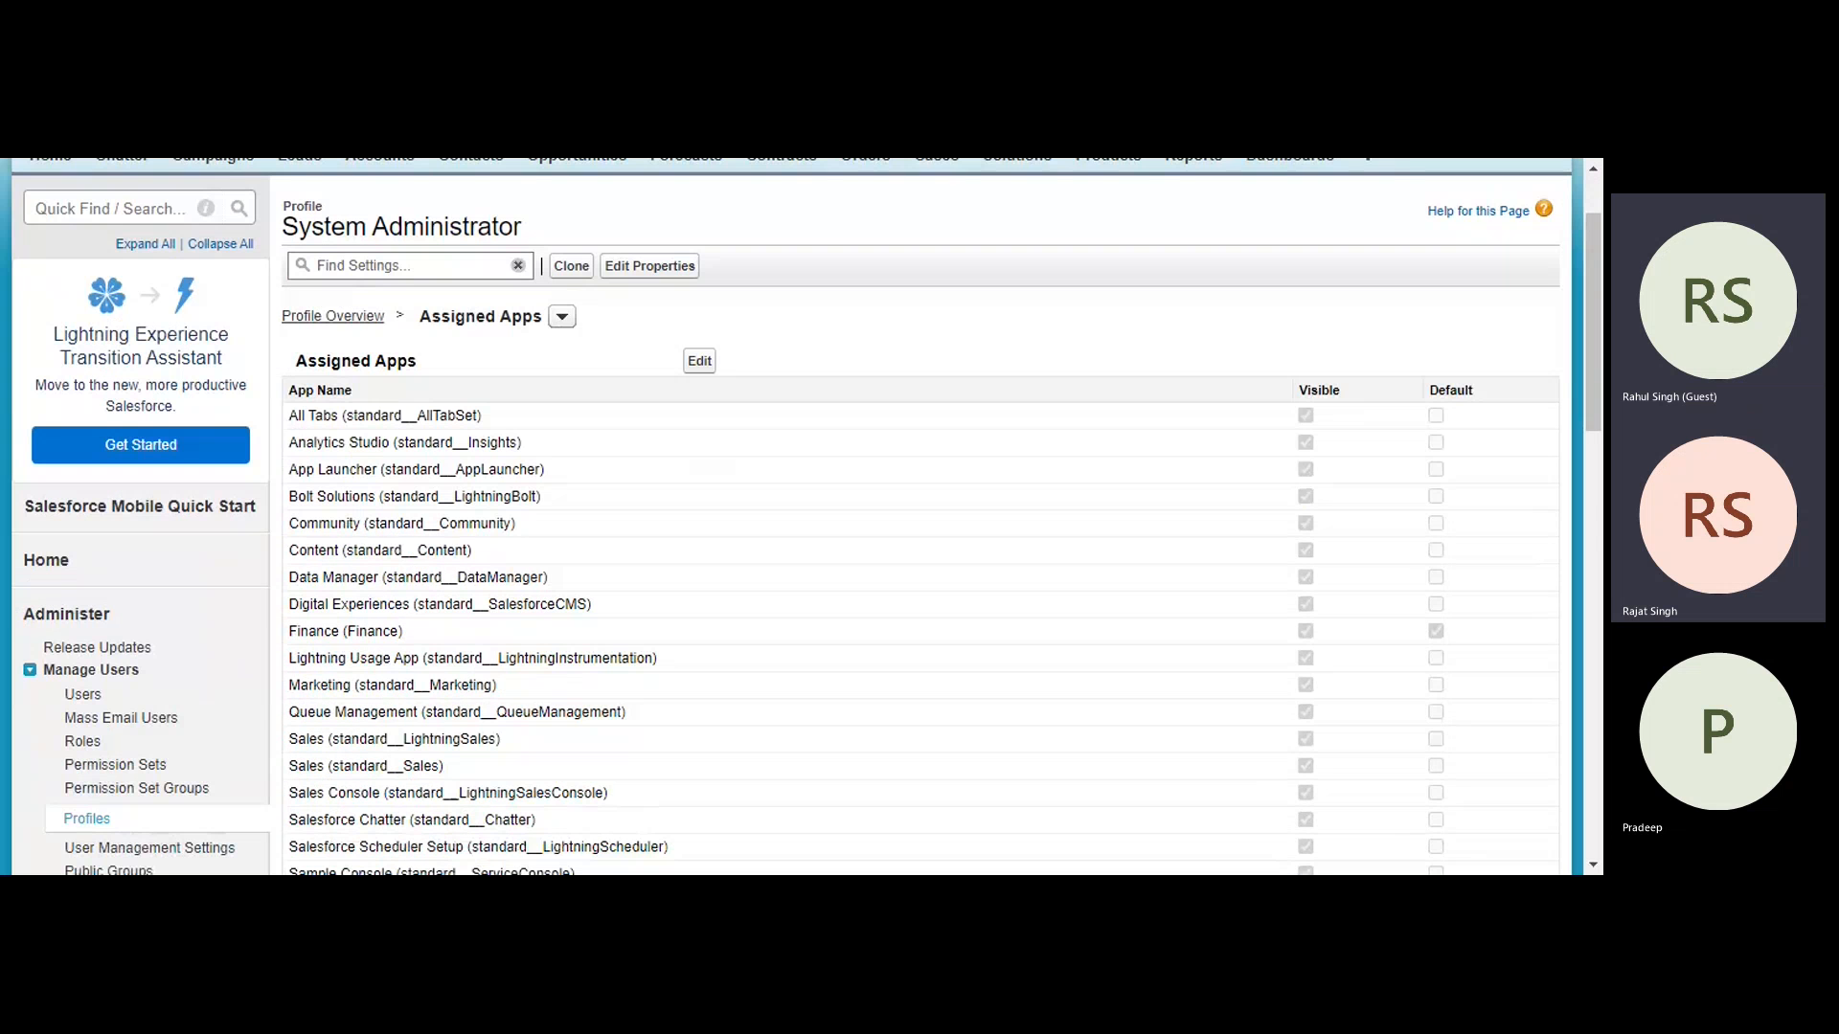
pyautogui.scroll(-4, 795, 518)
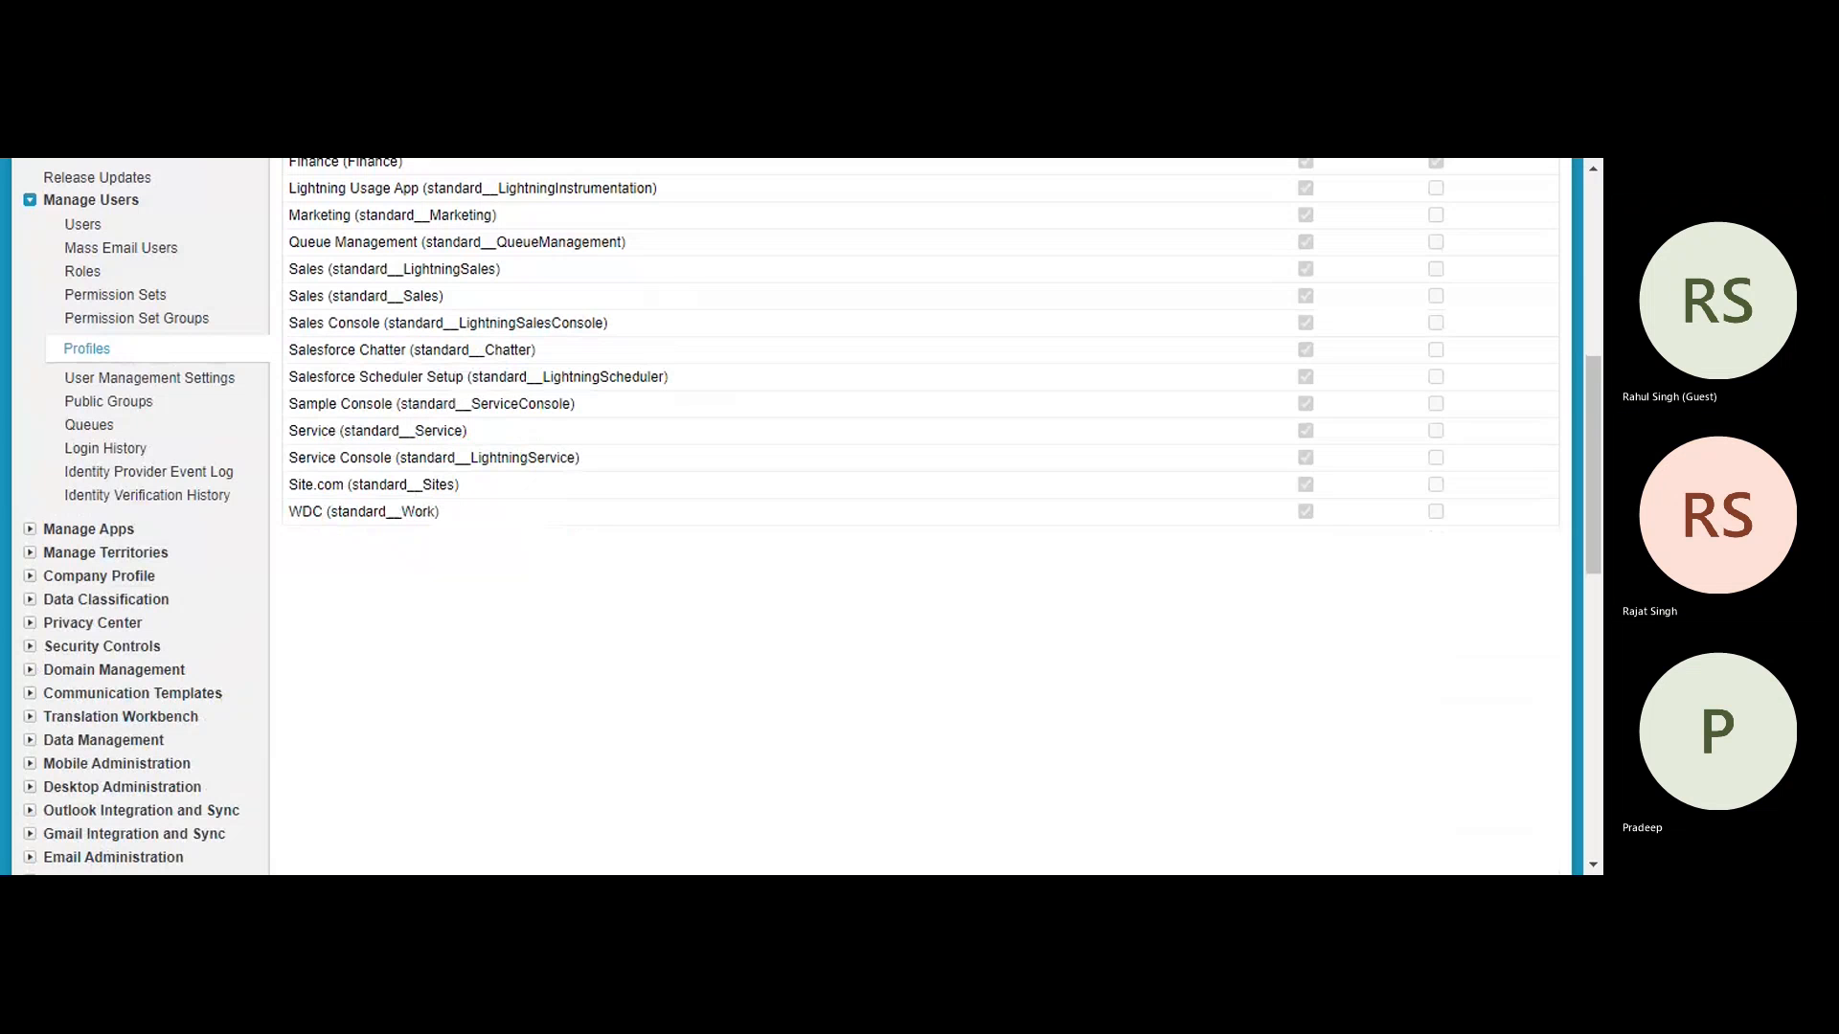
pyautogui.scroll(2, 436, 673)
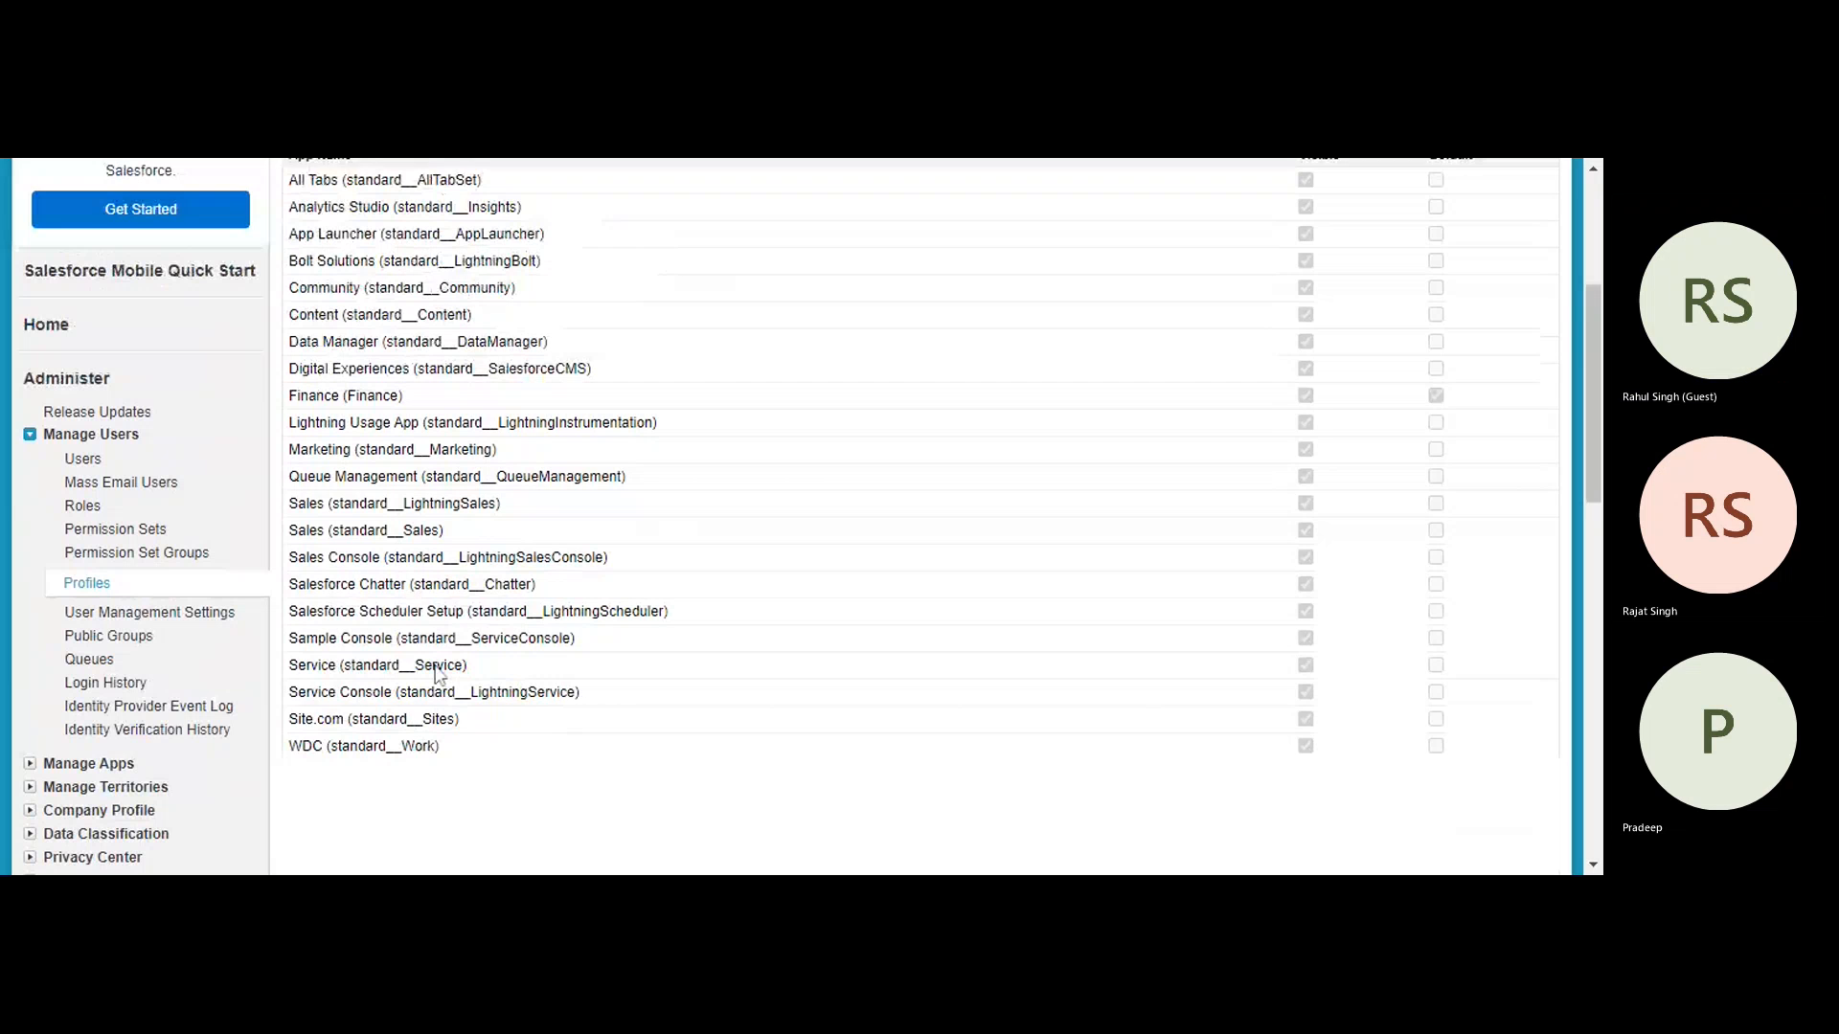
pyautogui.scroll(1, 435, 674)
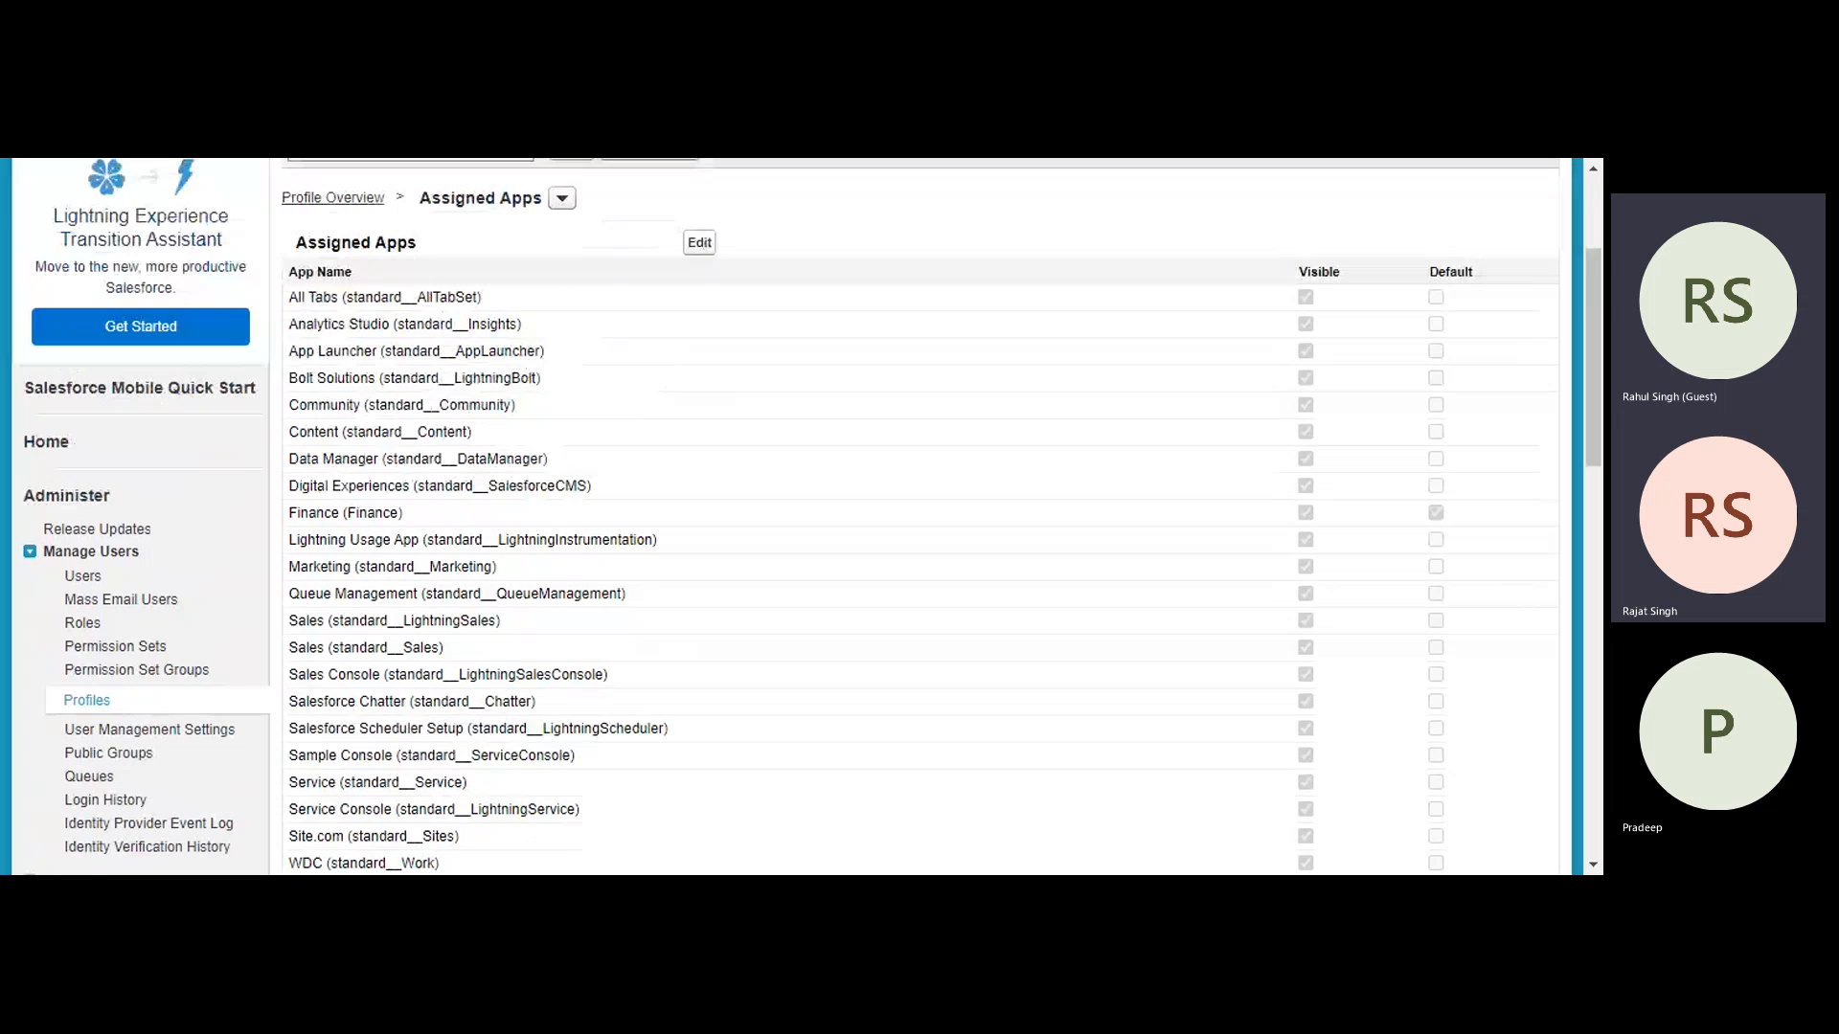
pyautogui.scroll(3, 1371, 288)
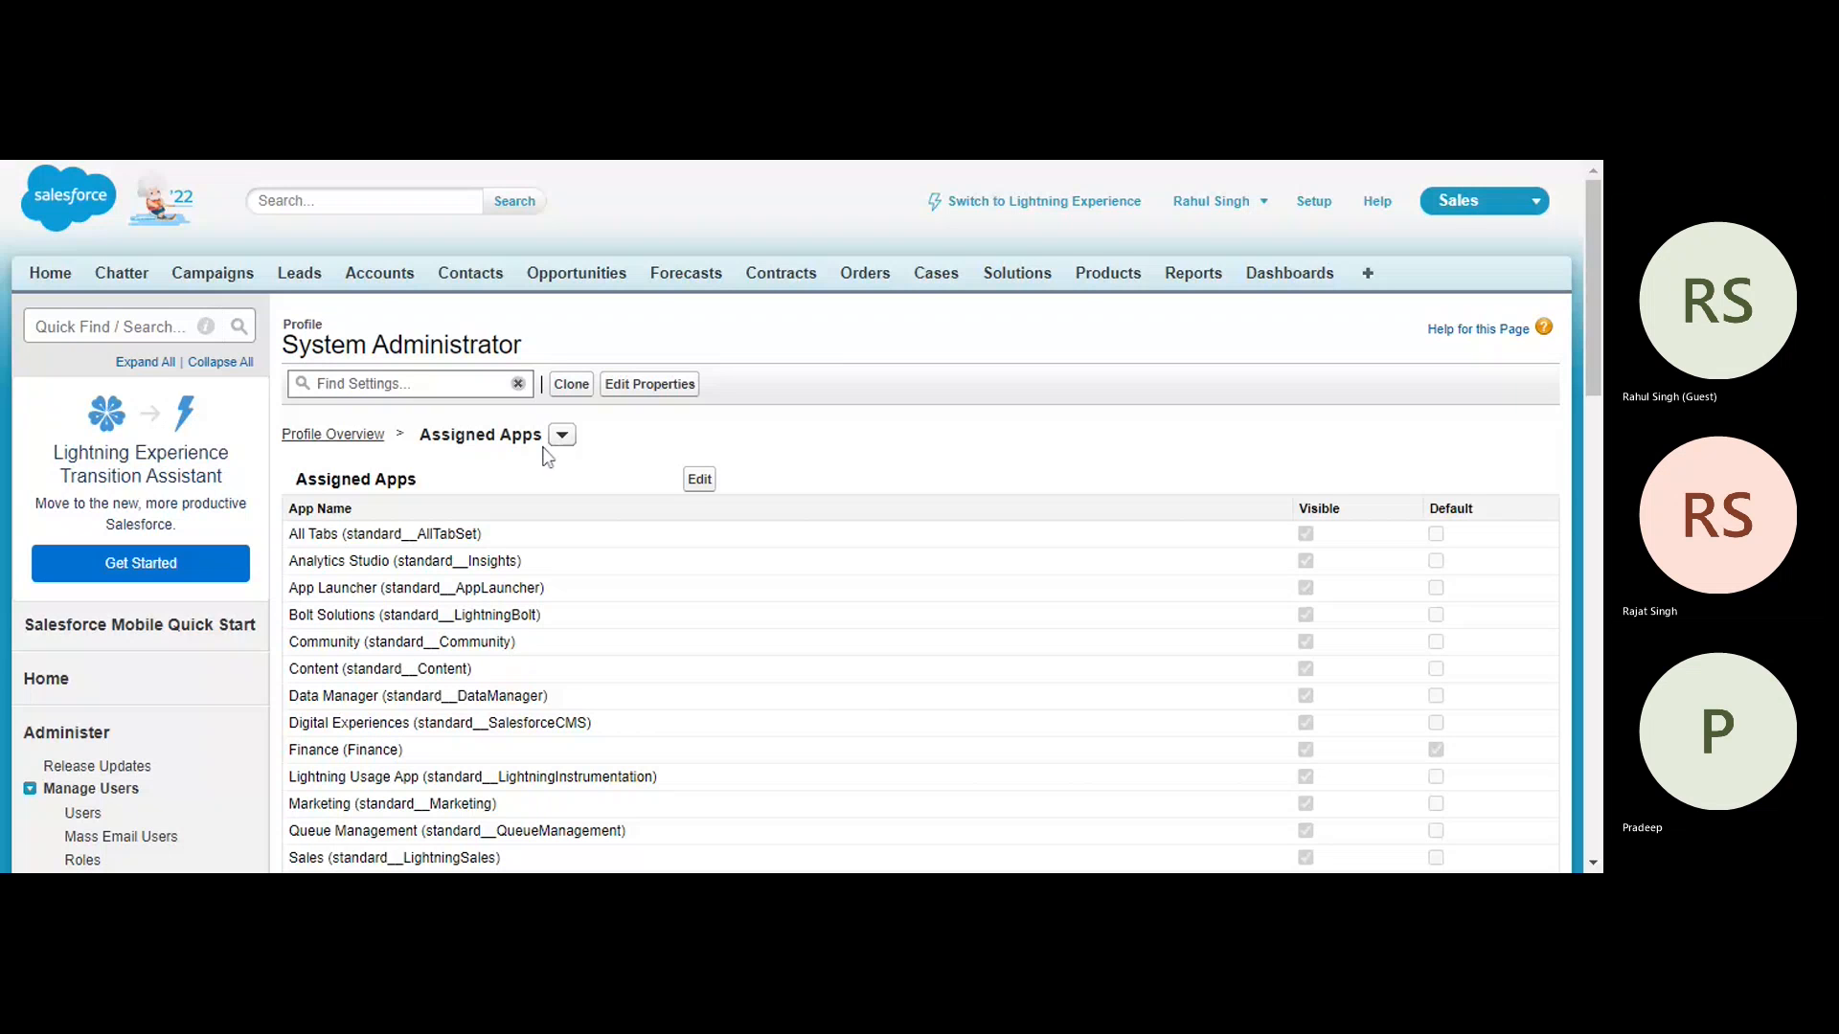
# Switch the active Salesforce app from Sales to Finance.
pyautogui.click(1459, 203)
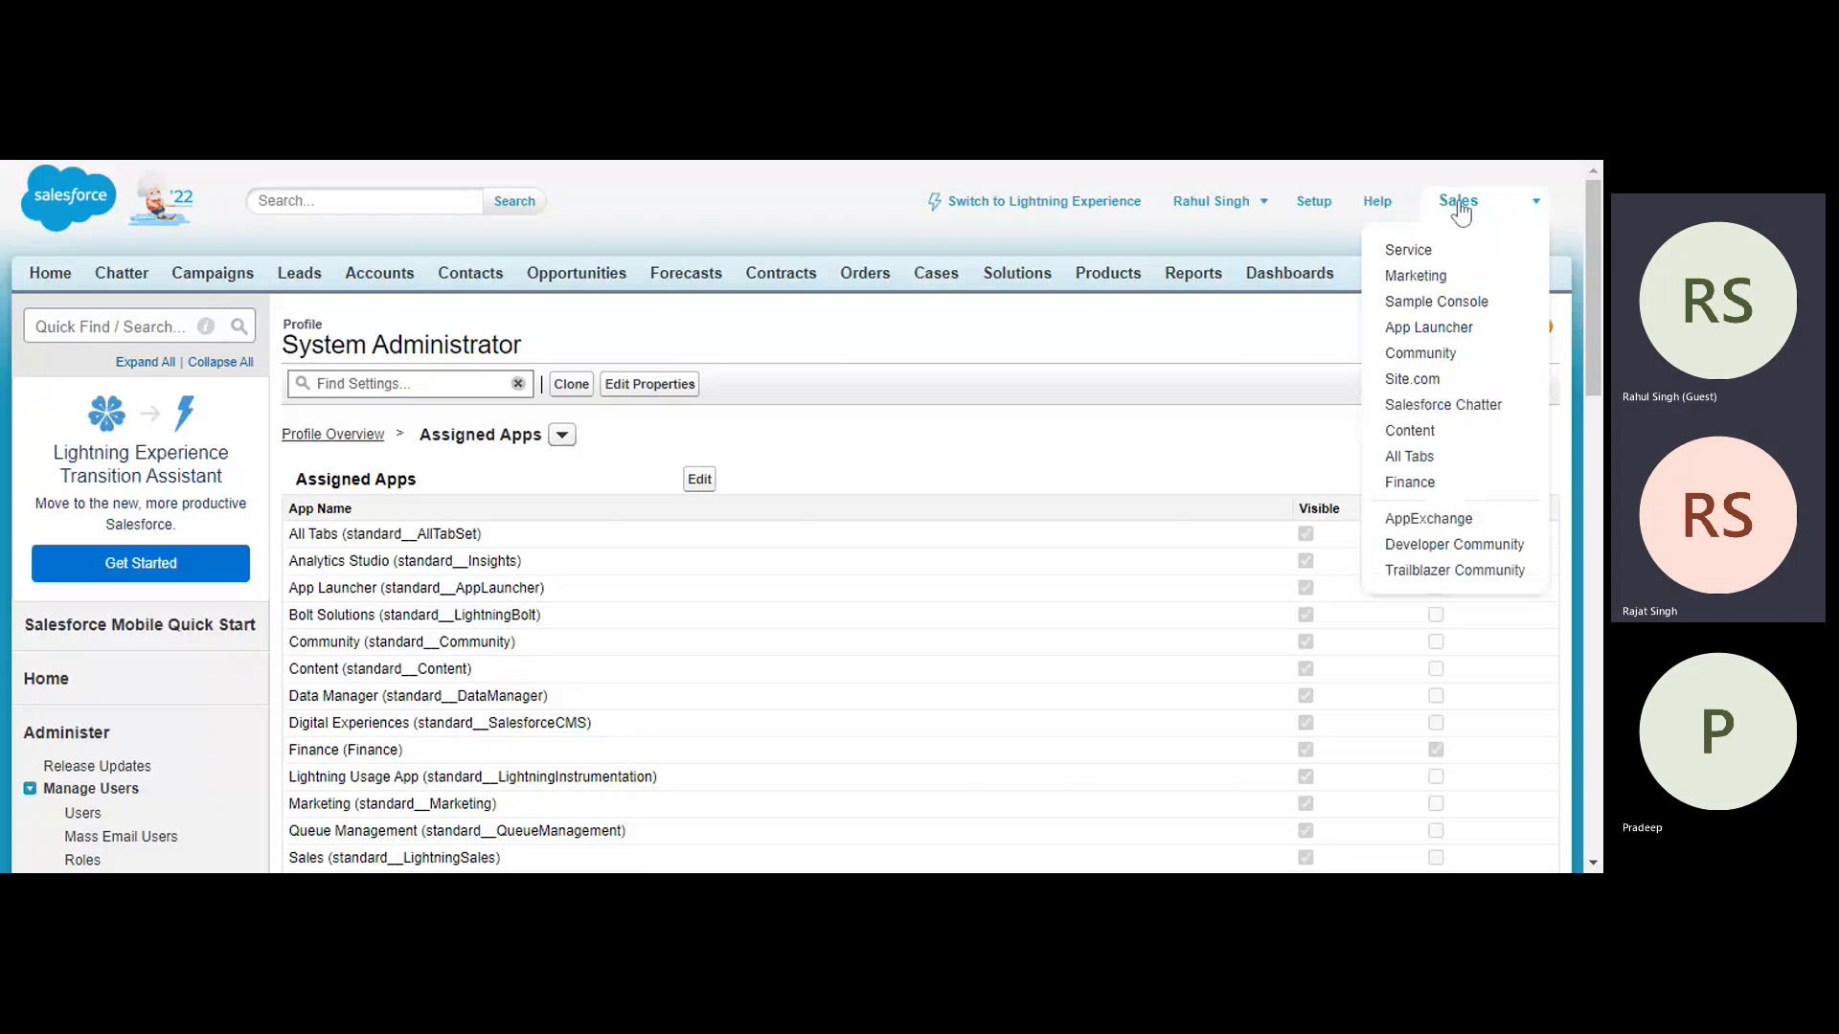
pyautogui.click(1459, 205)
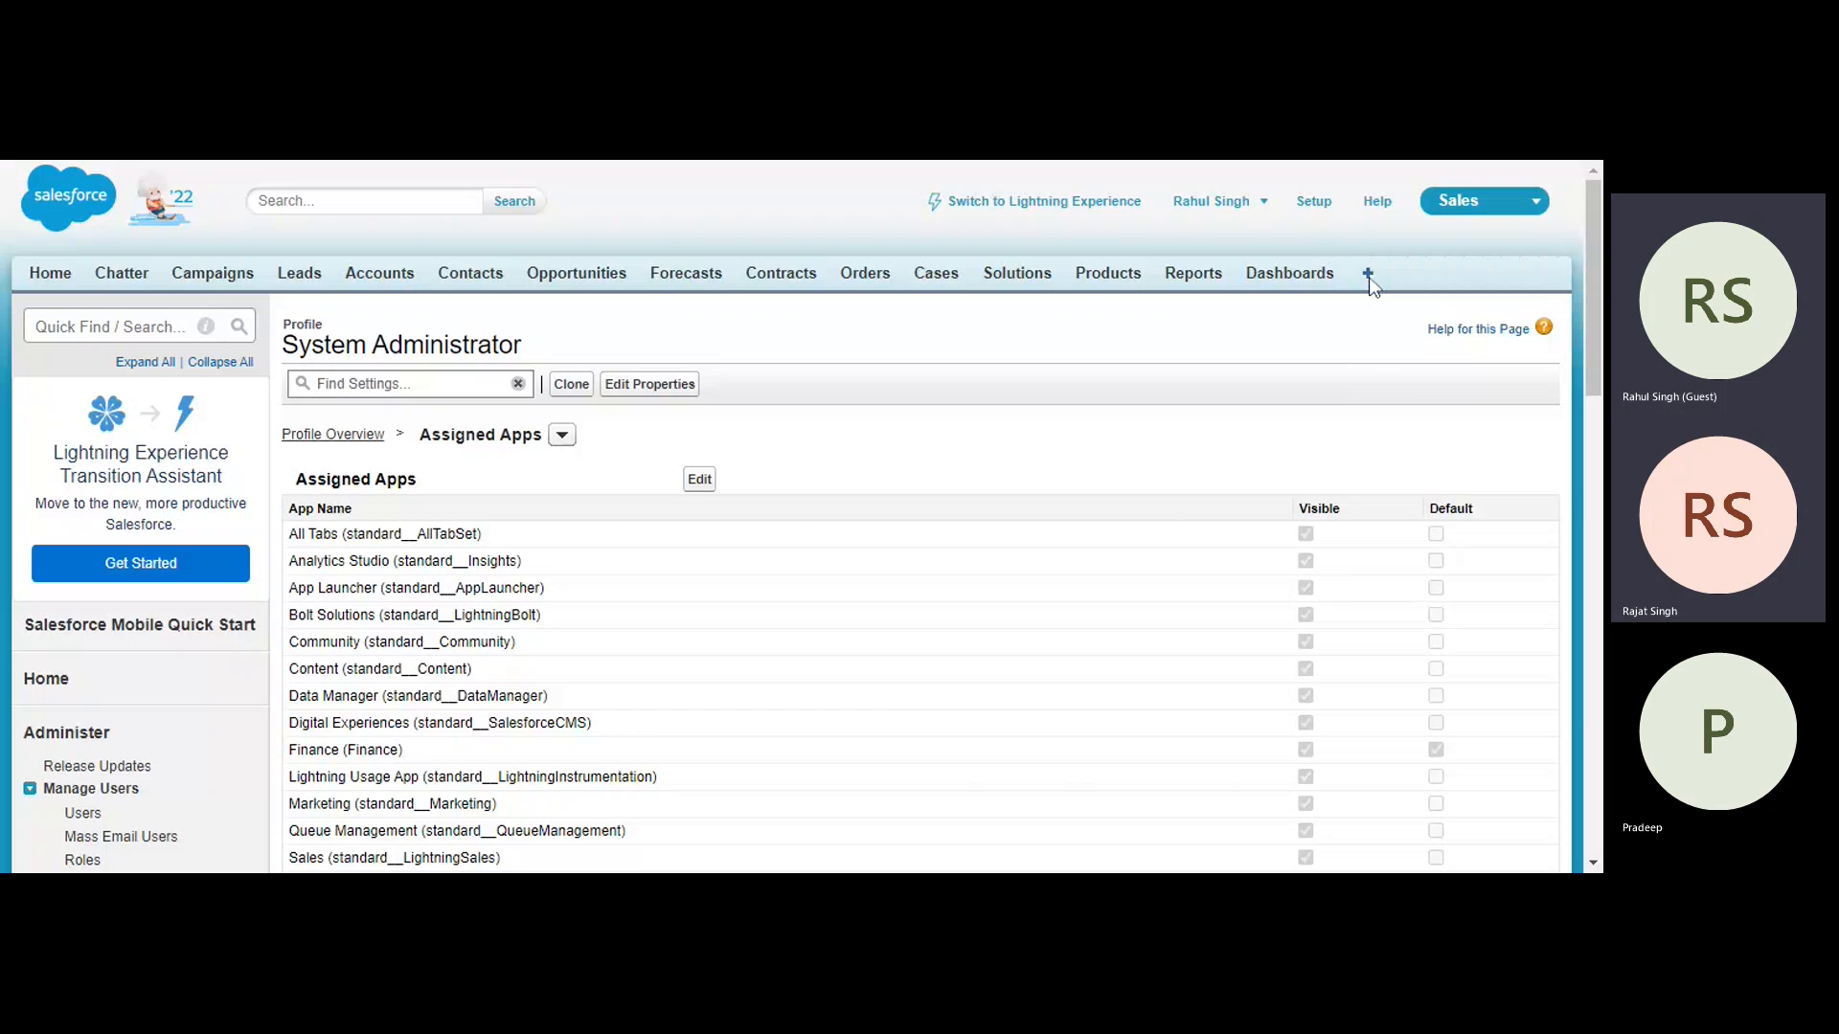
pyautogui.click(1461, 213)
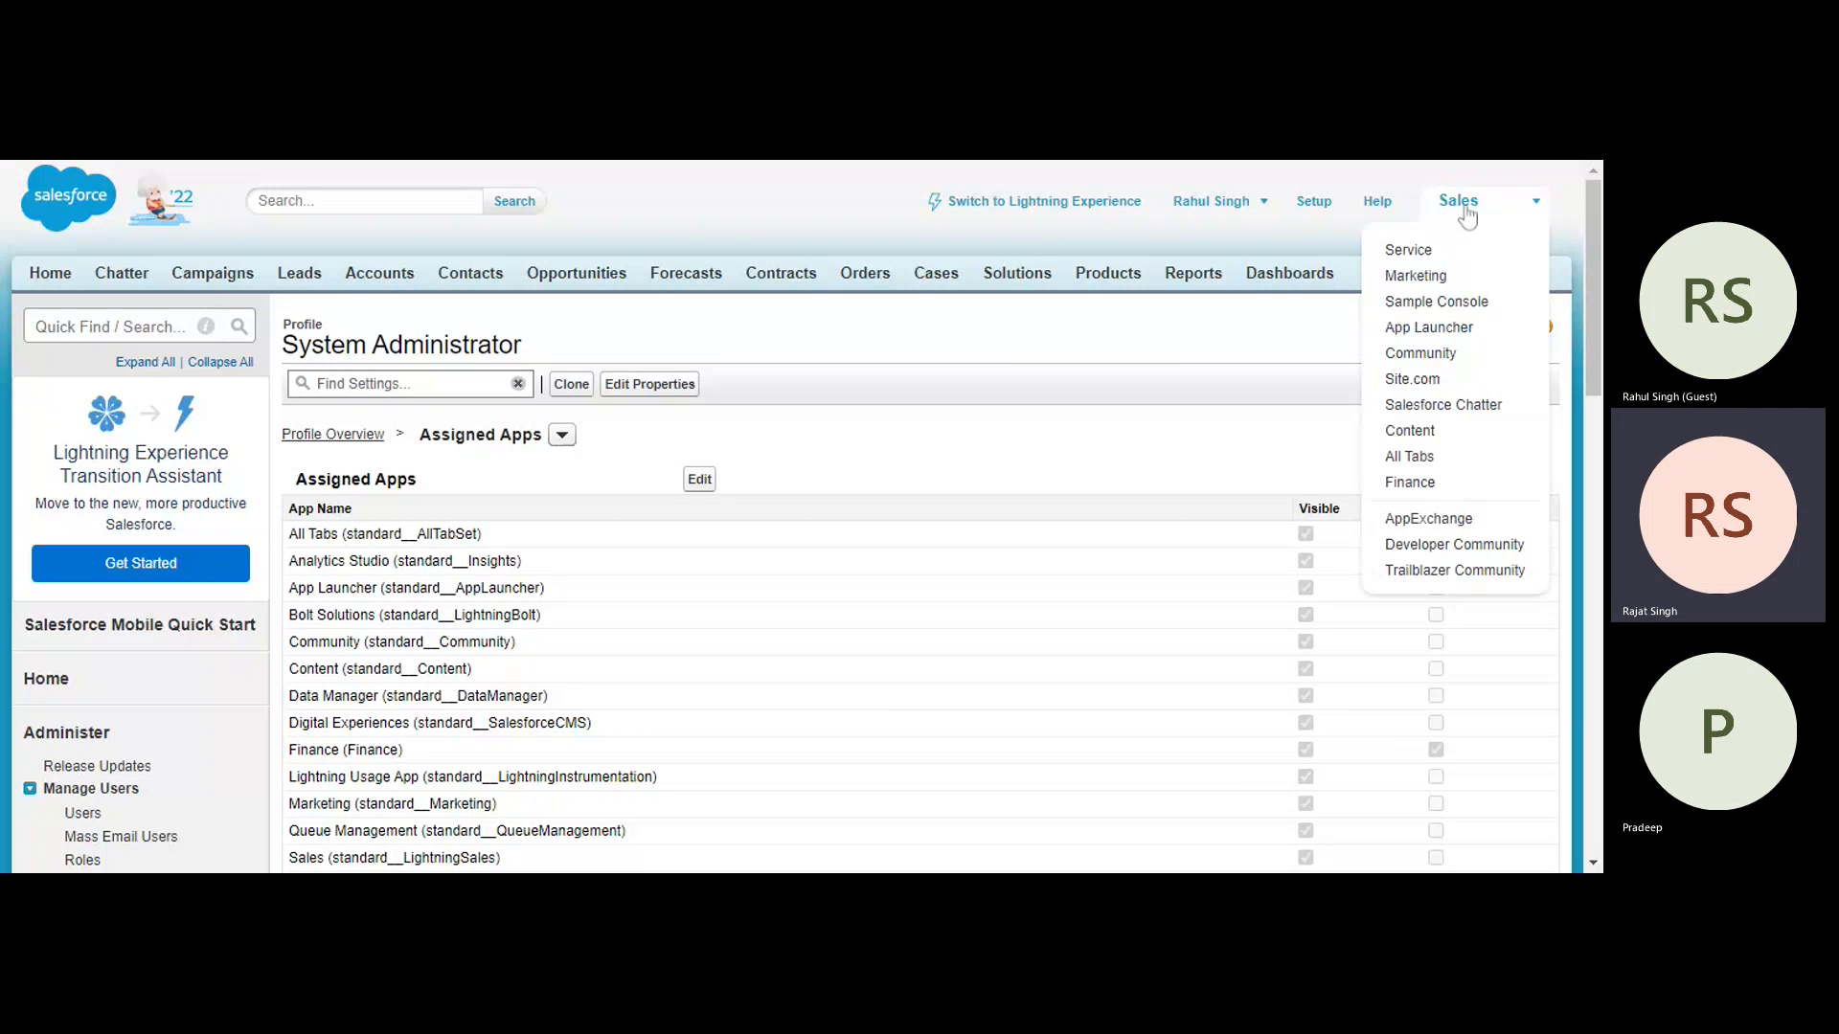
pyautogui.click(1400, 484)
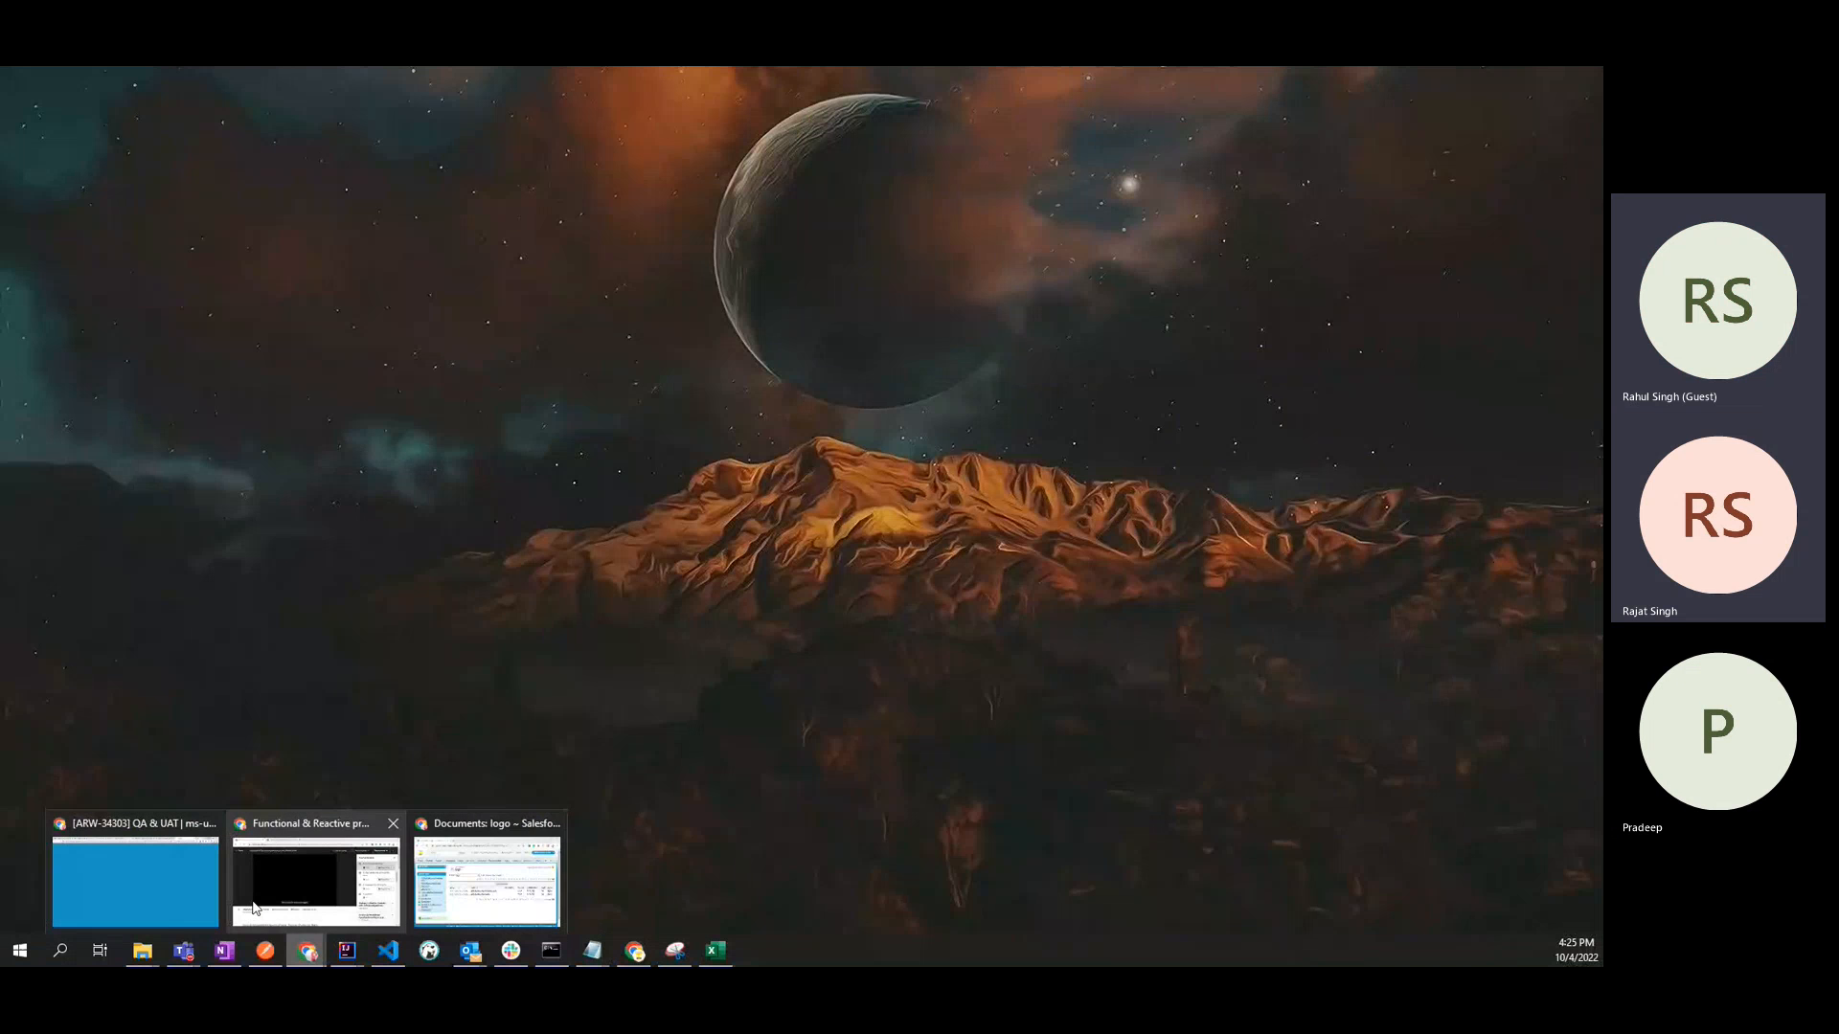
# Switch to the main browser window and bring up the SkillAdvancement org's Salesforce home page.
pyautogui.moveTo(487, 875)
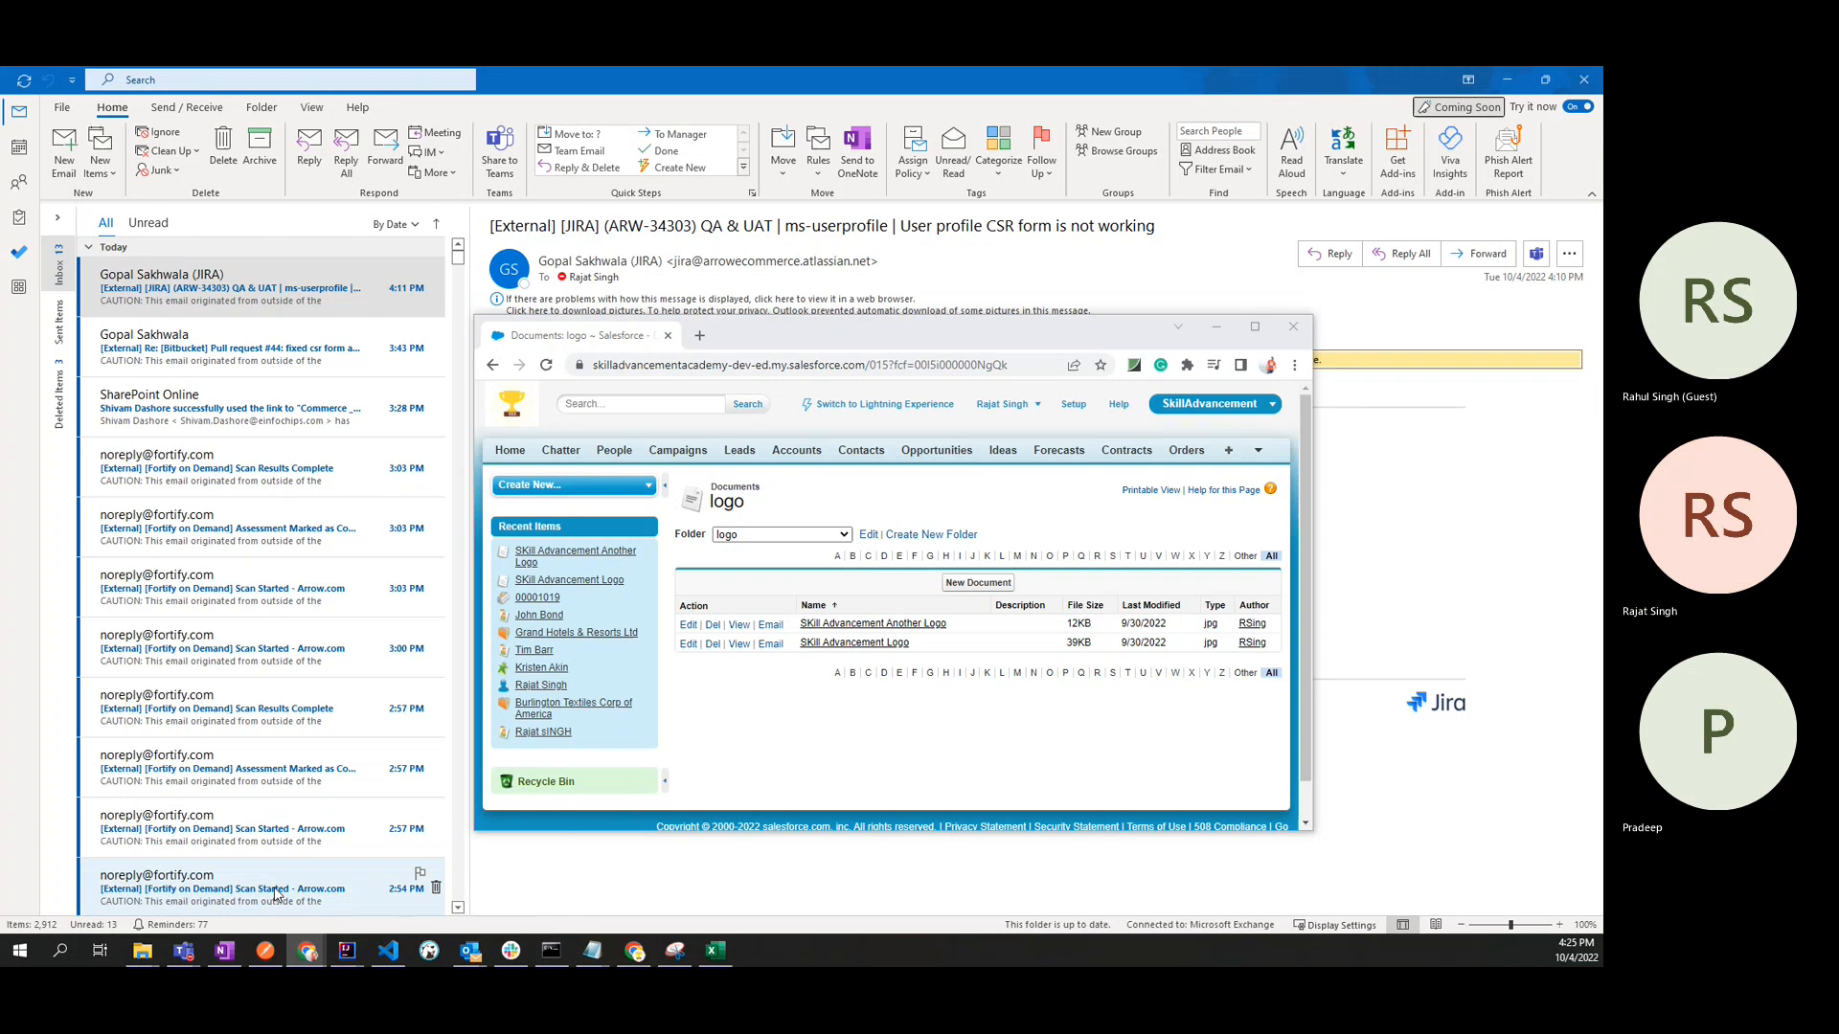
pyautogui.moveTo(307, 950)
pyautogui.click(177, 906)
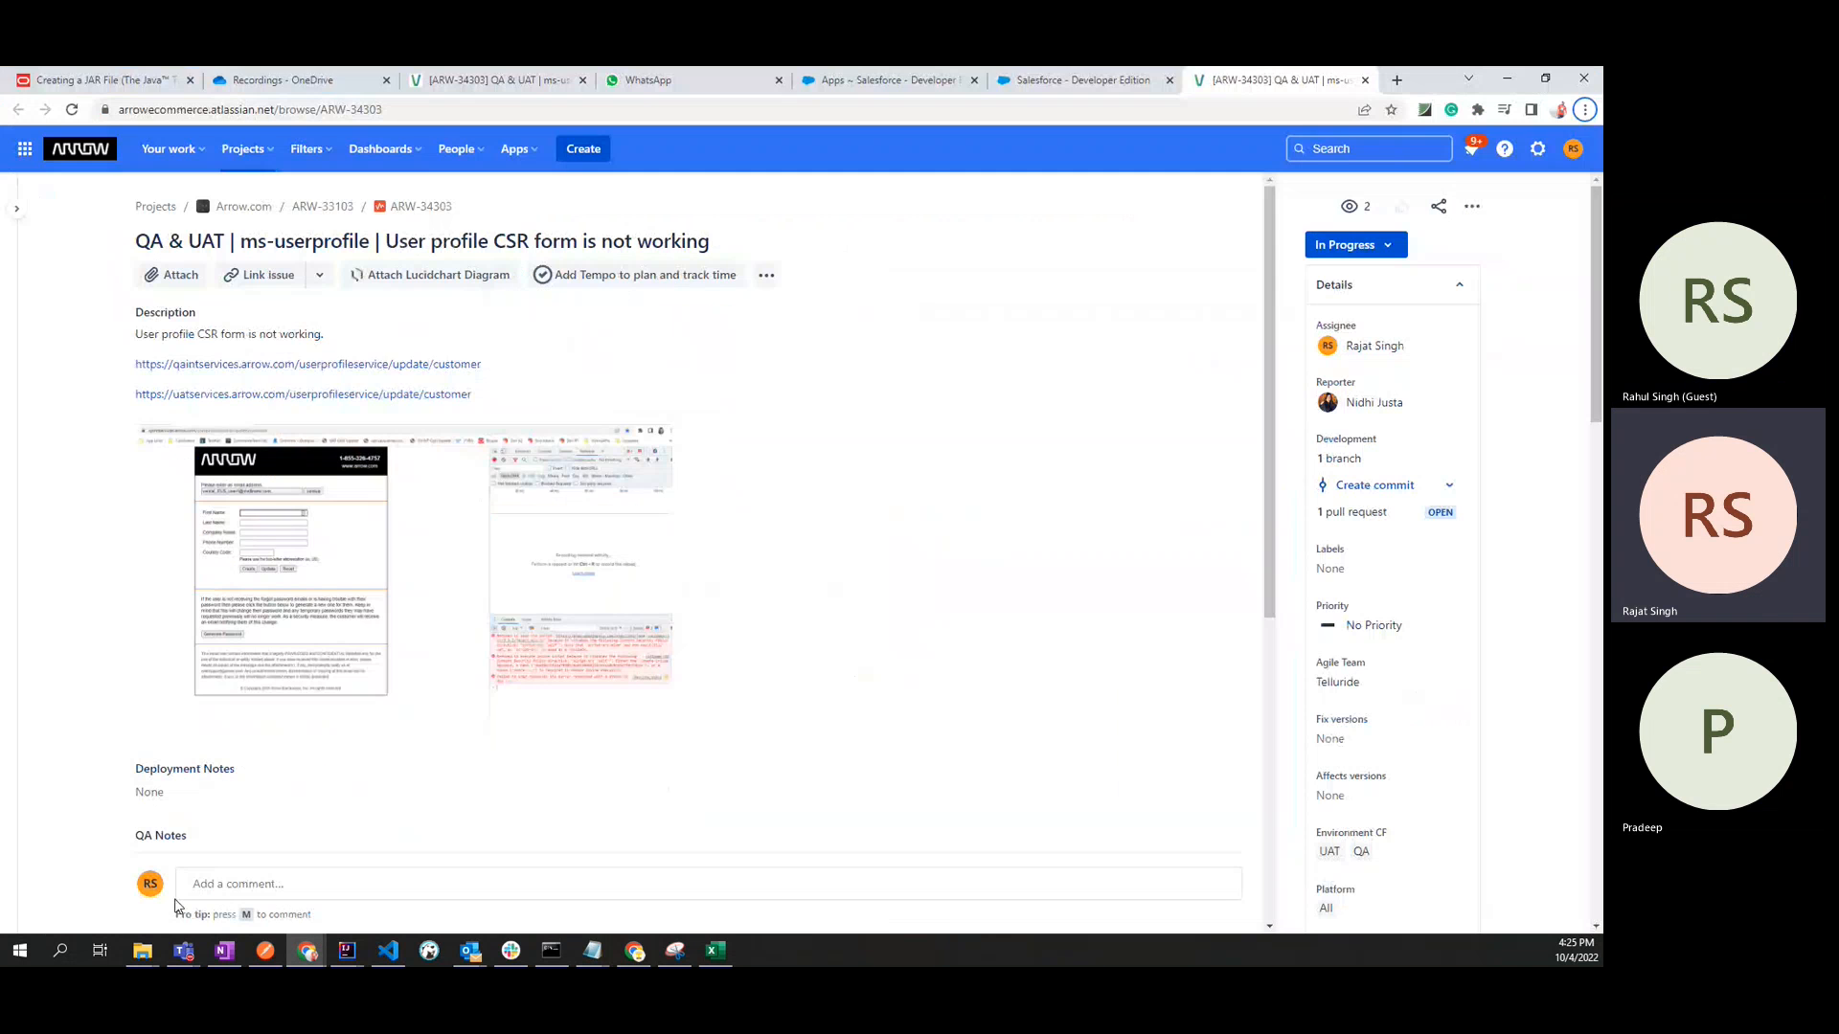
pyautogui.click(1063, 80)
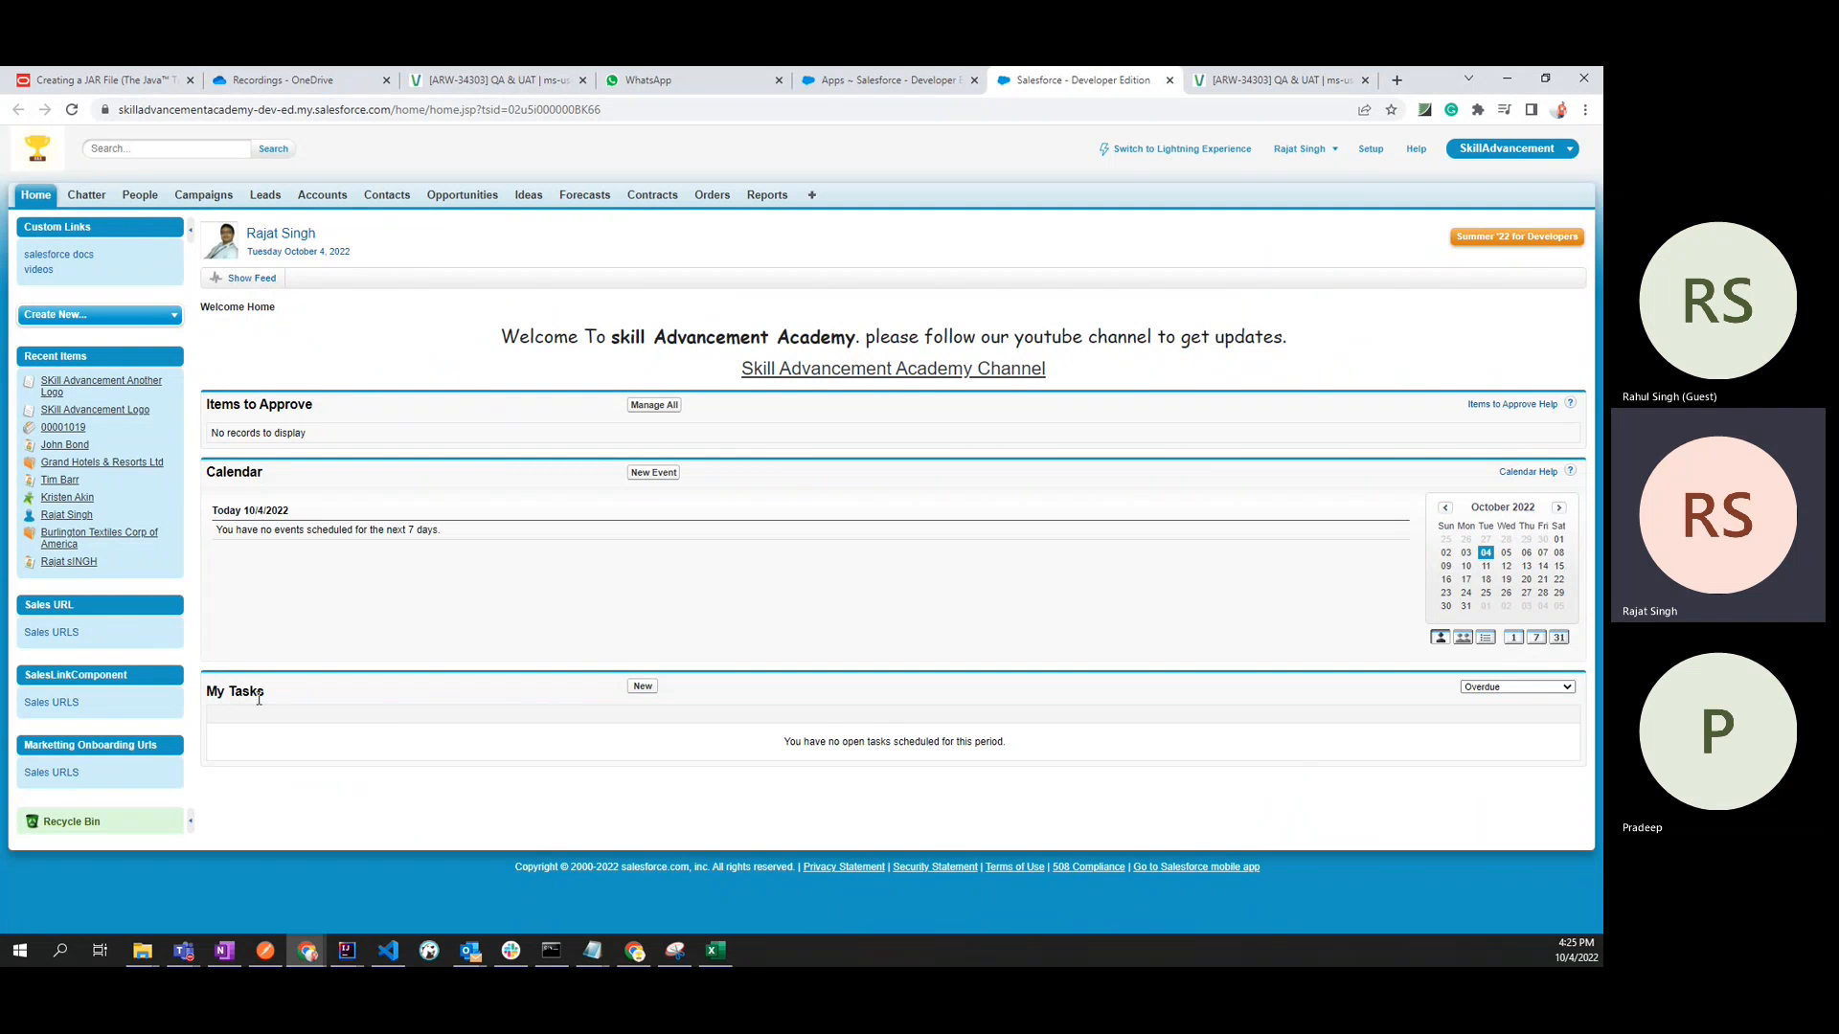
# Reload the home page and switch the active app to All Tabs and on to Sales.
pyautogui.click(1513, 149)
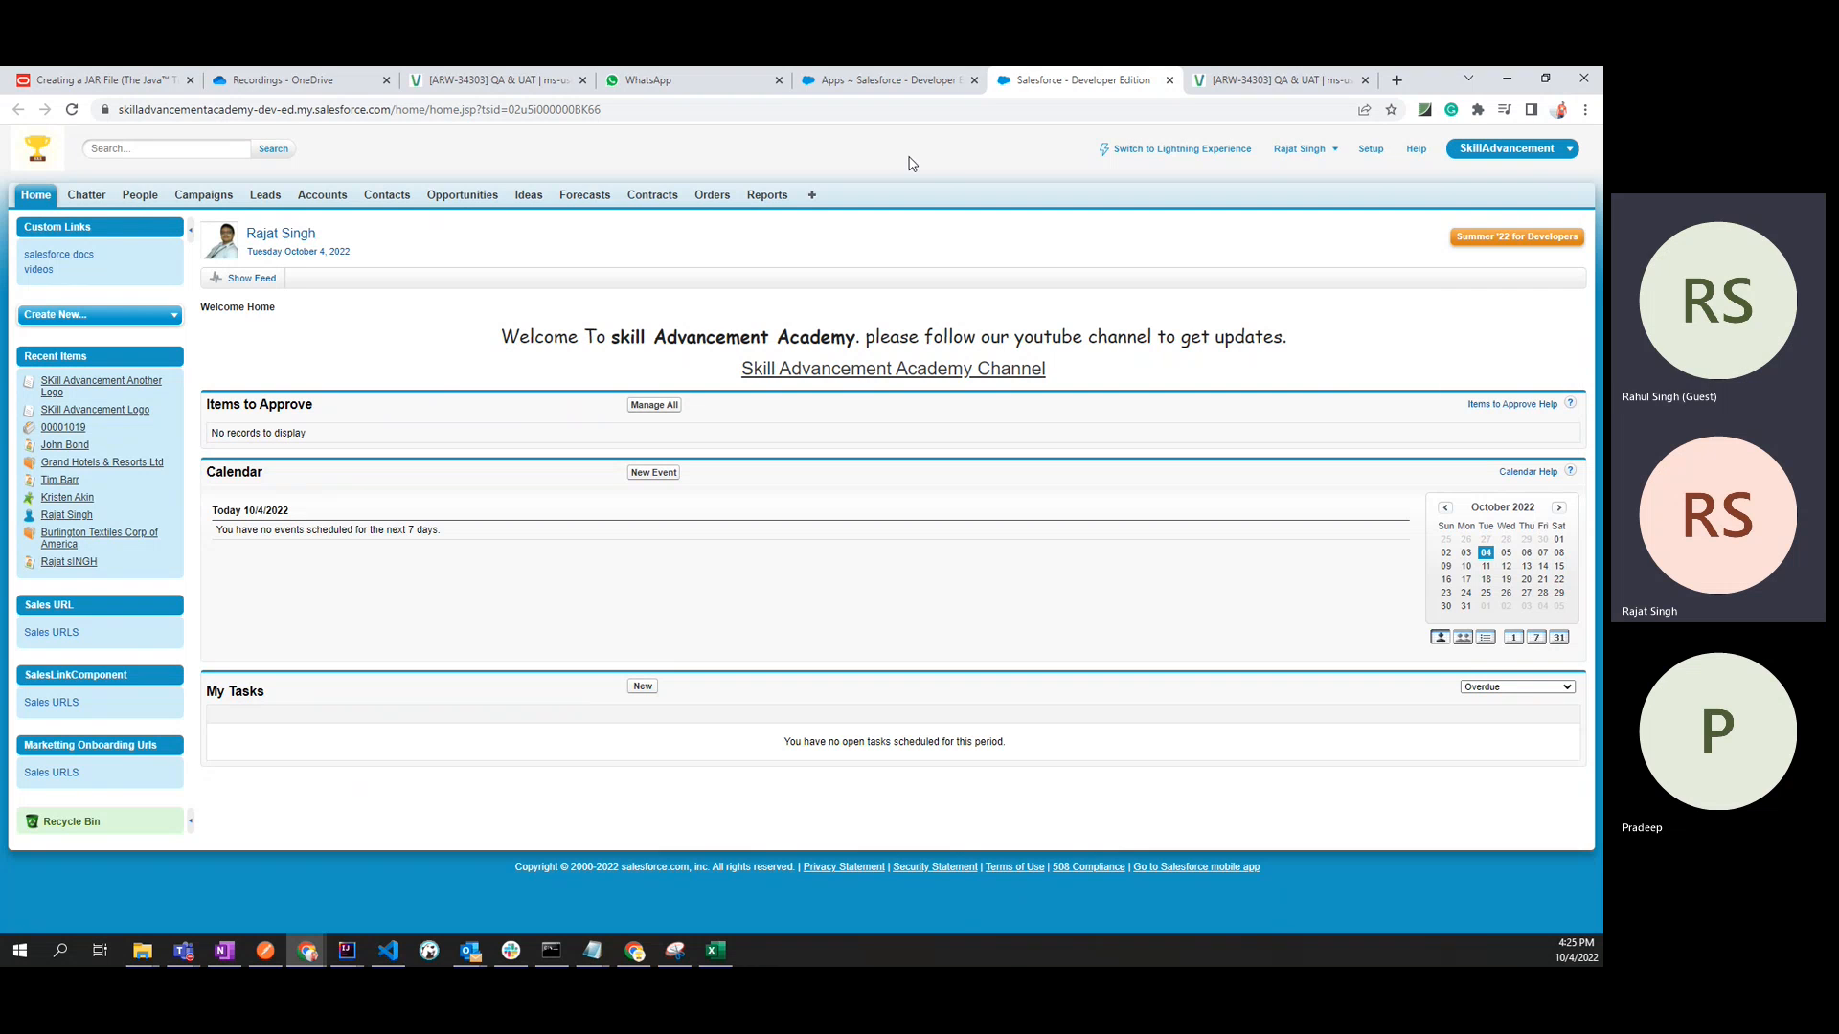
pyautogui.click(72, 110)
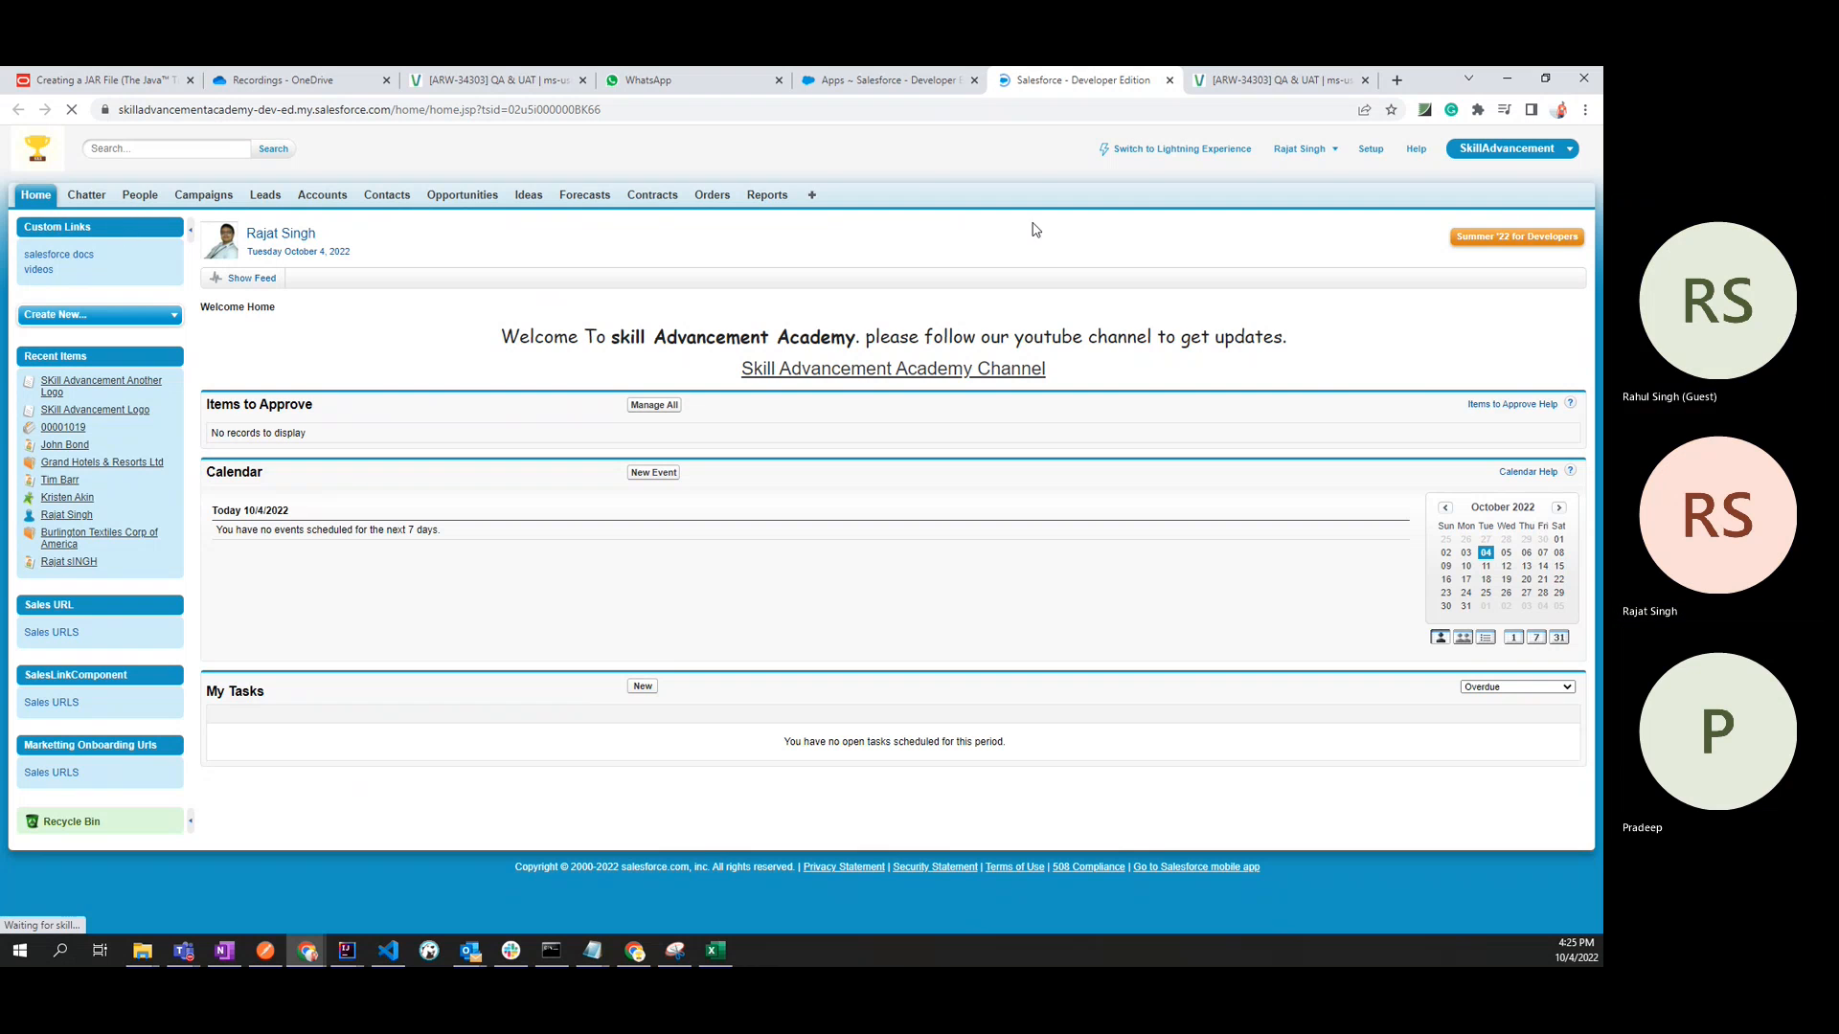
pyautogui.click(1479, 152)
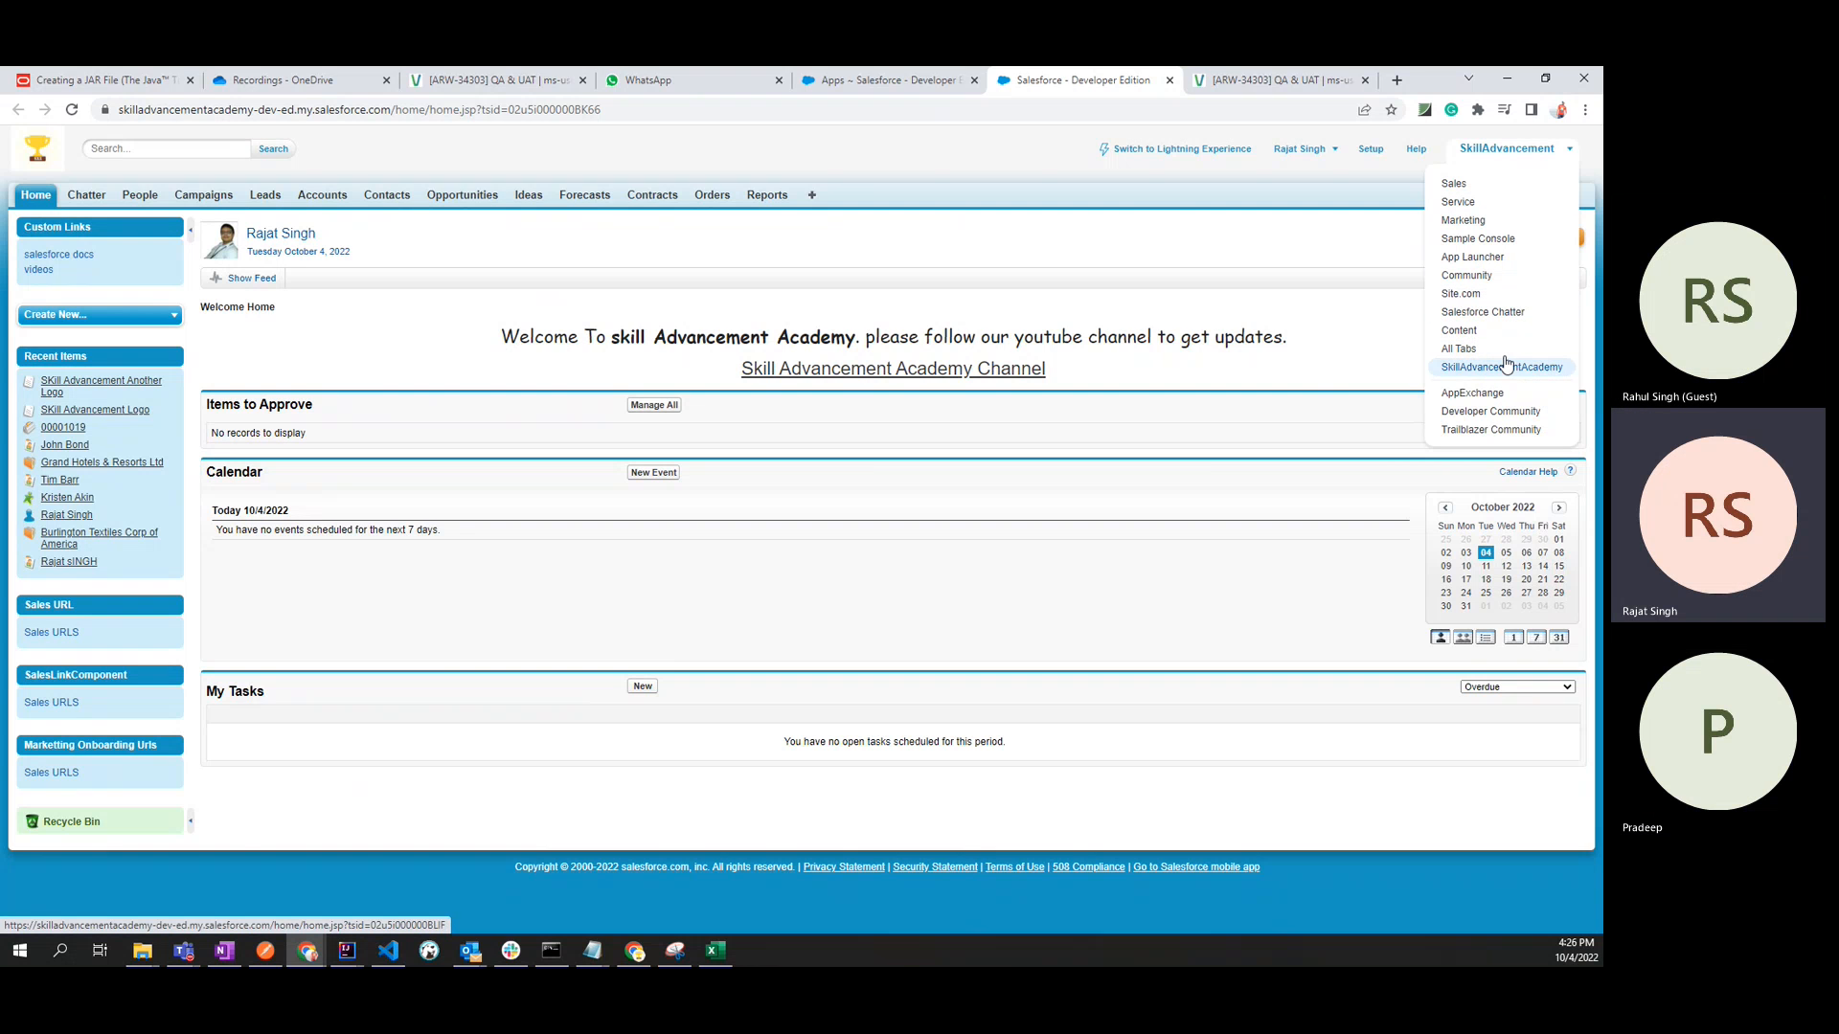
pyautogui.click(1465, 348)
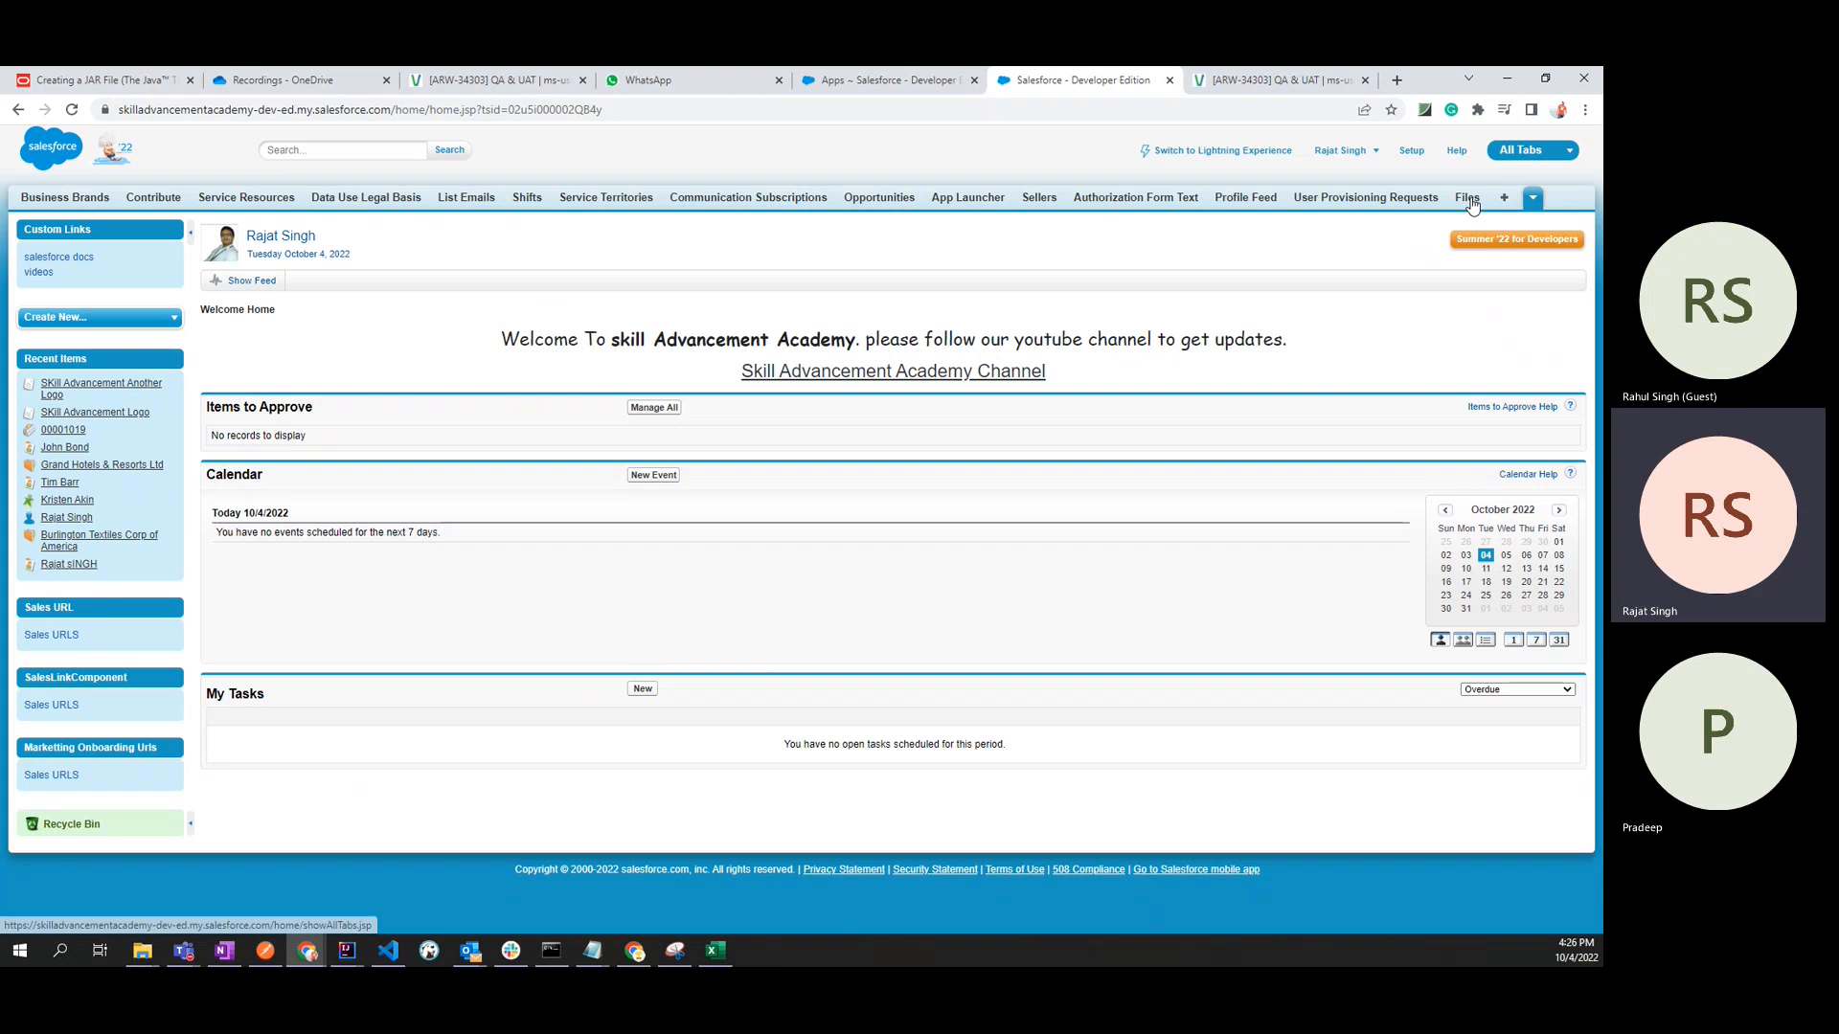
pyautogui.click(1516, 155)
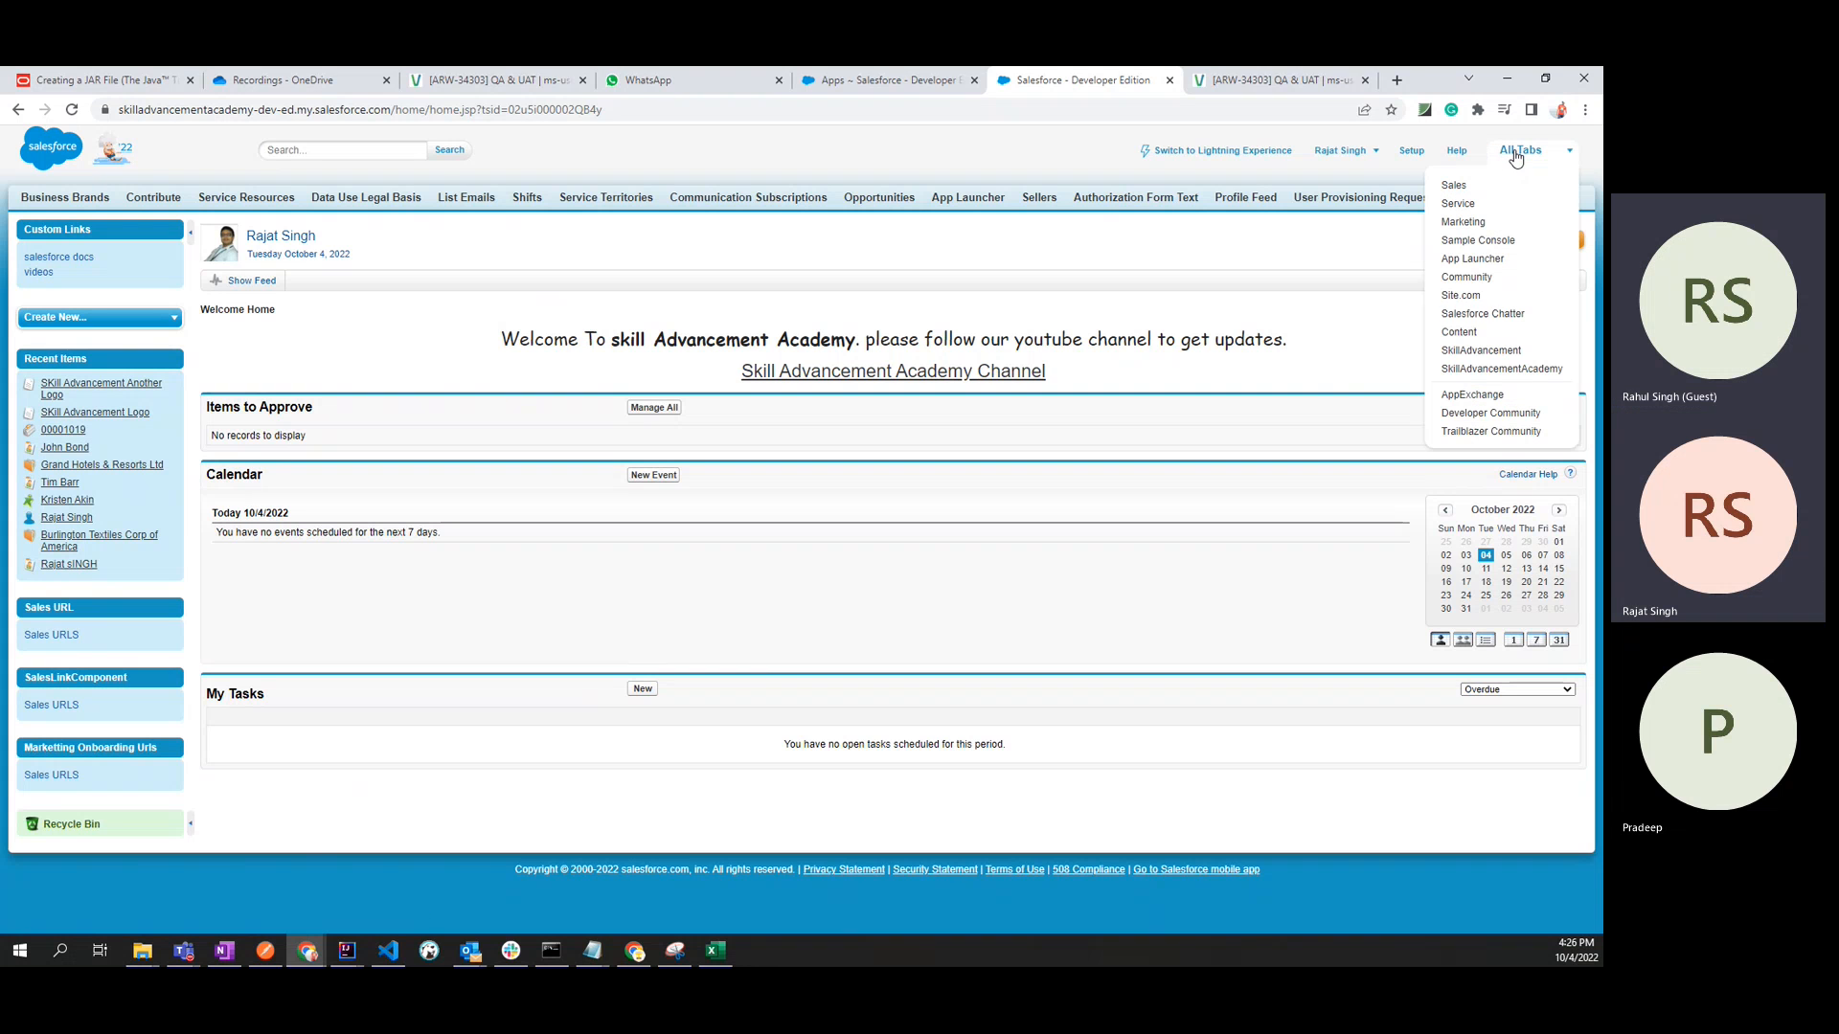
pyautogui.click(1458, 186)
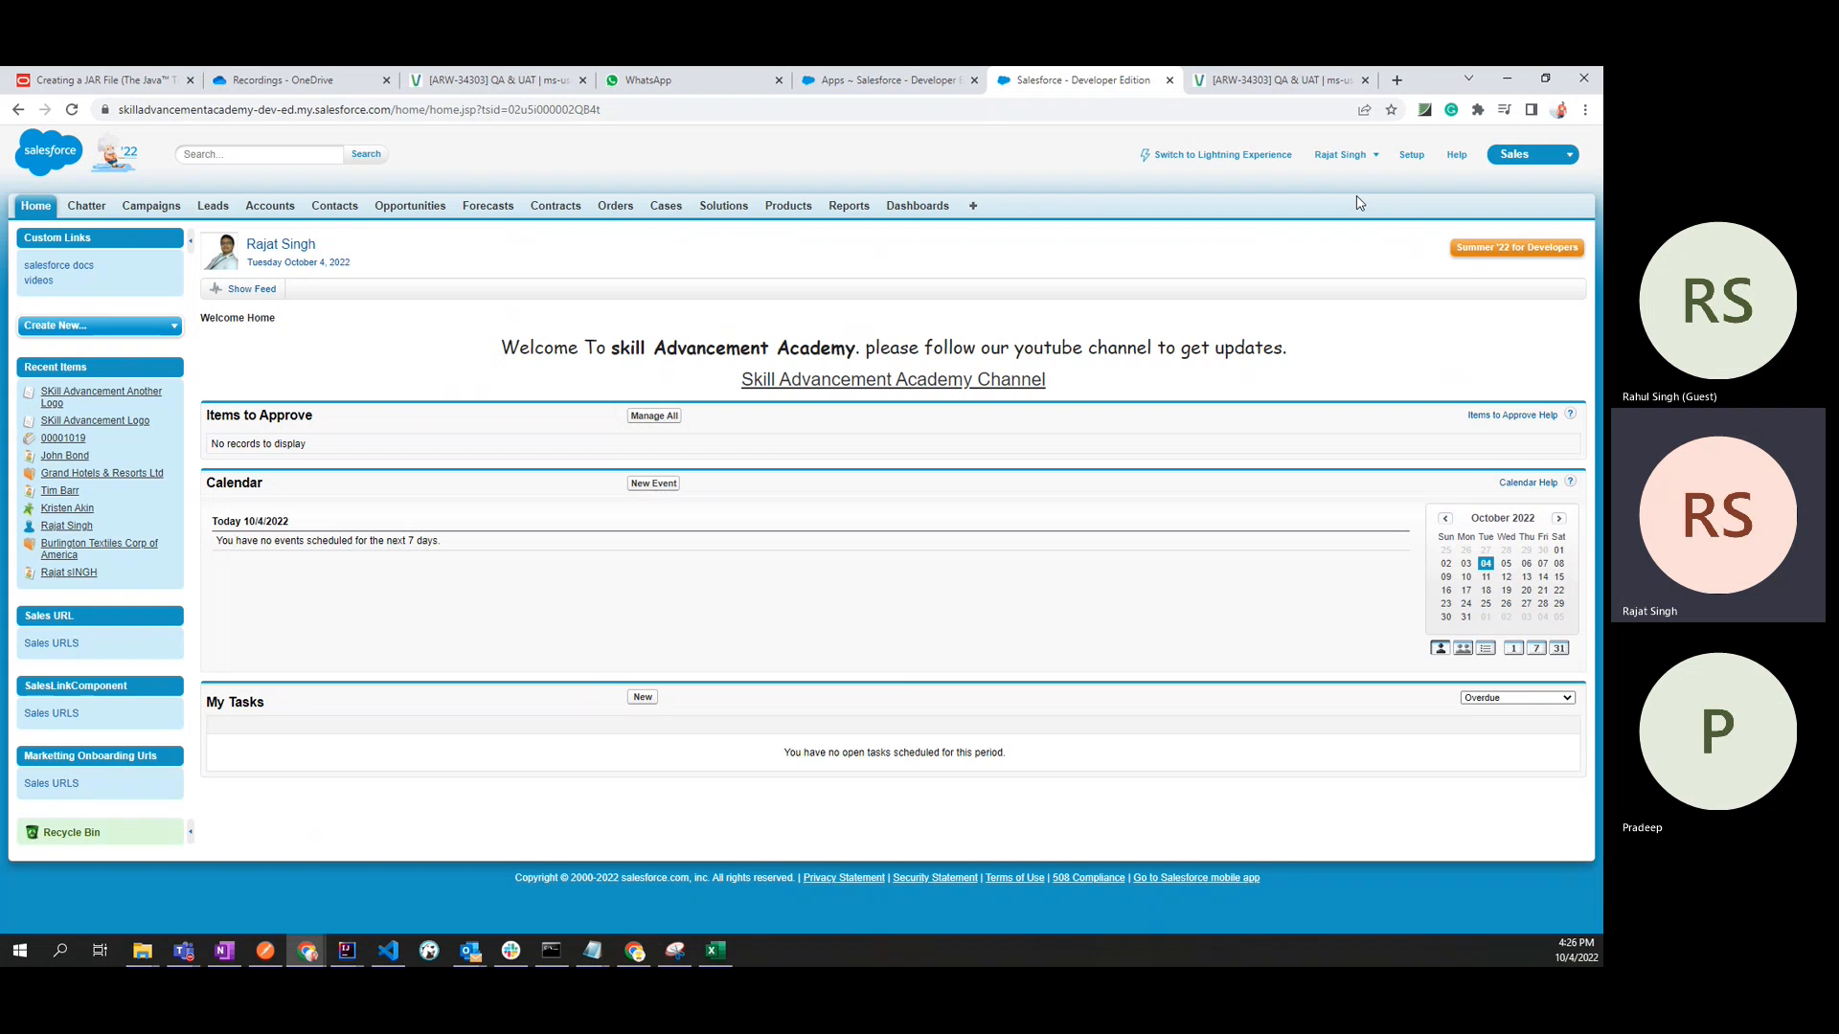
# Find the Apps page in Setup by searching for "apps" and open the list of apps.
pyautogui.click(1411, 154)
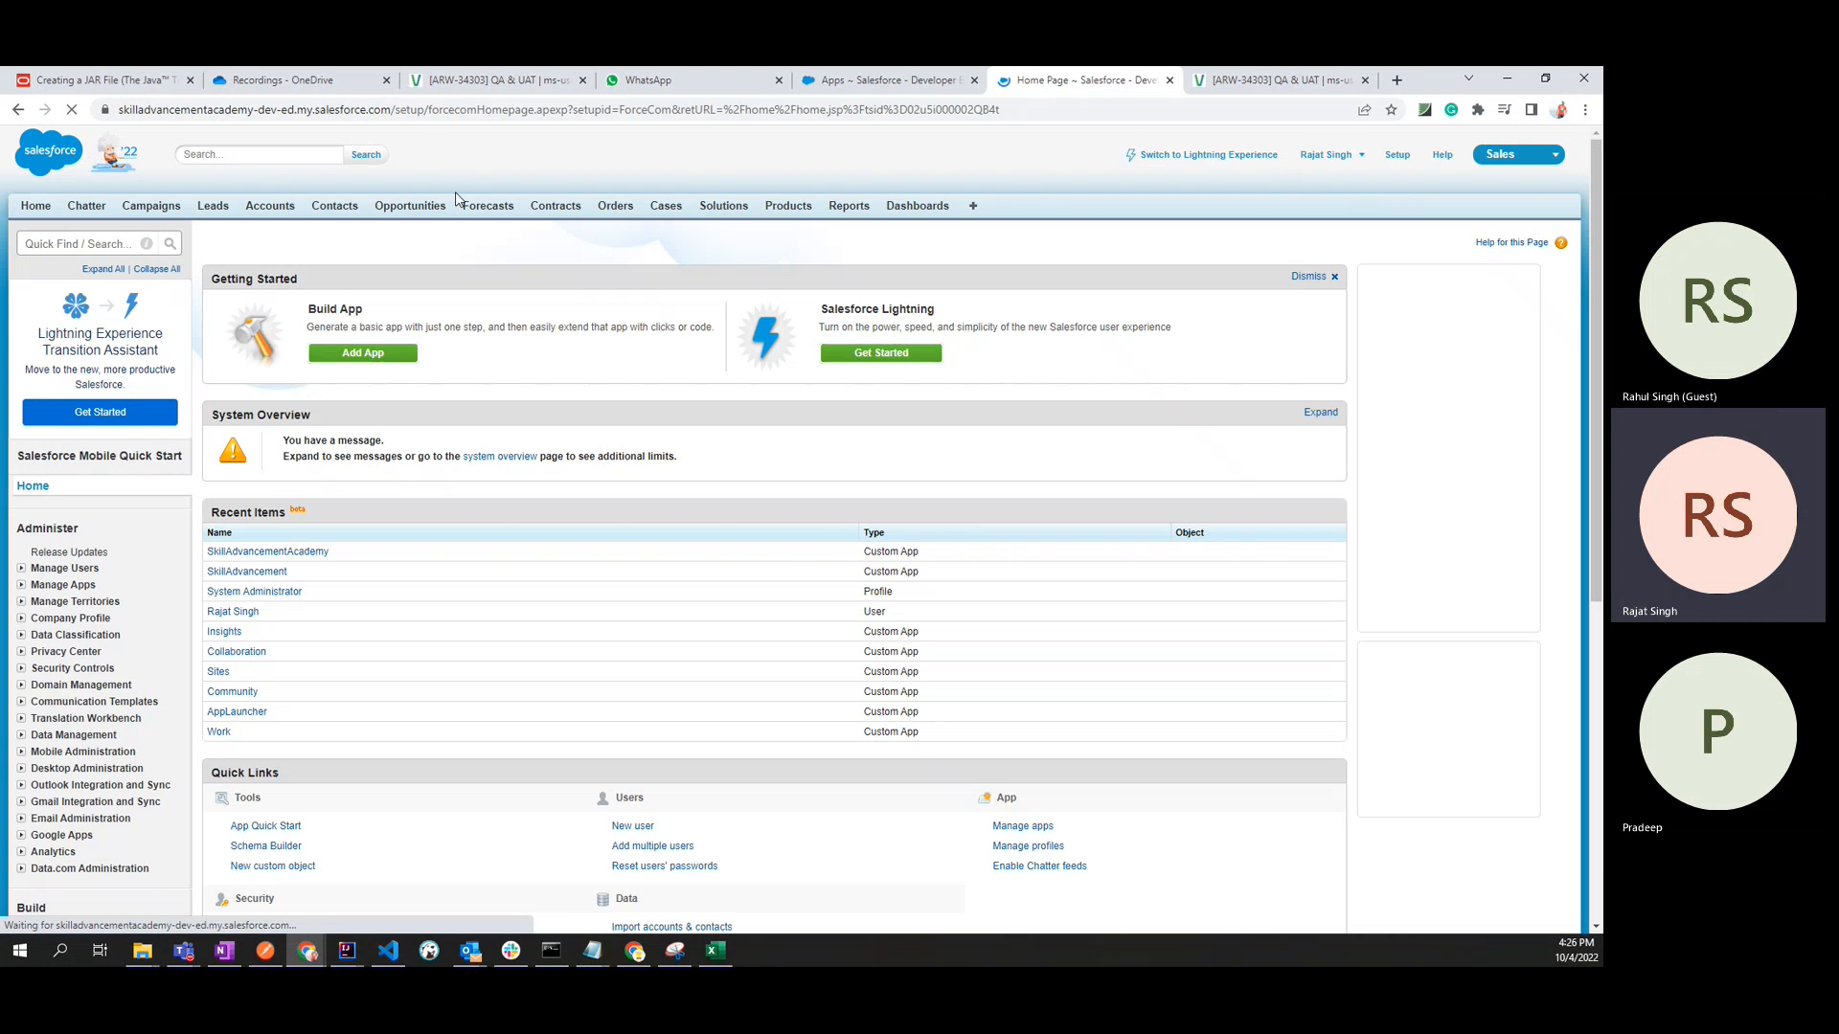
pyautogui.click(57, 244)
pyautogui.write('apps')
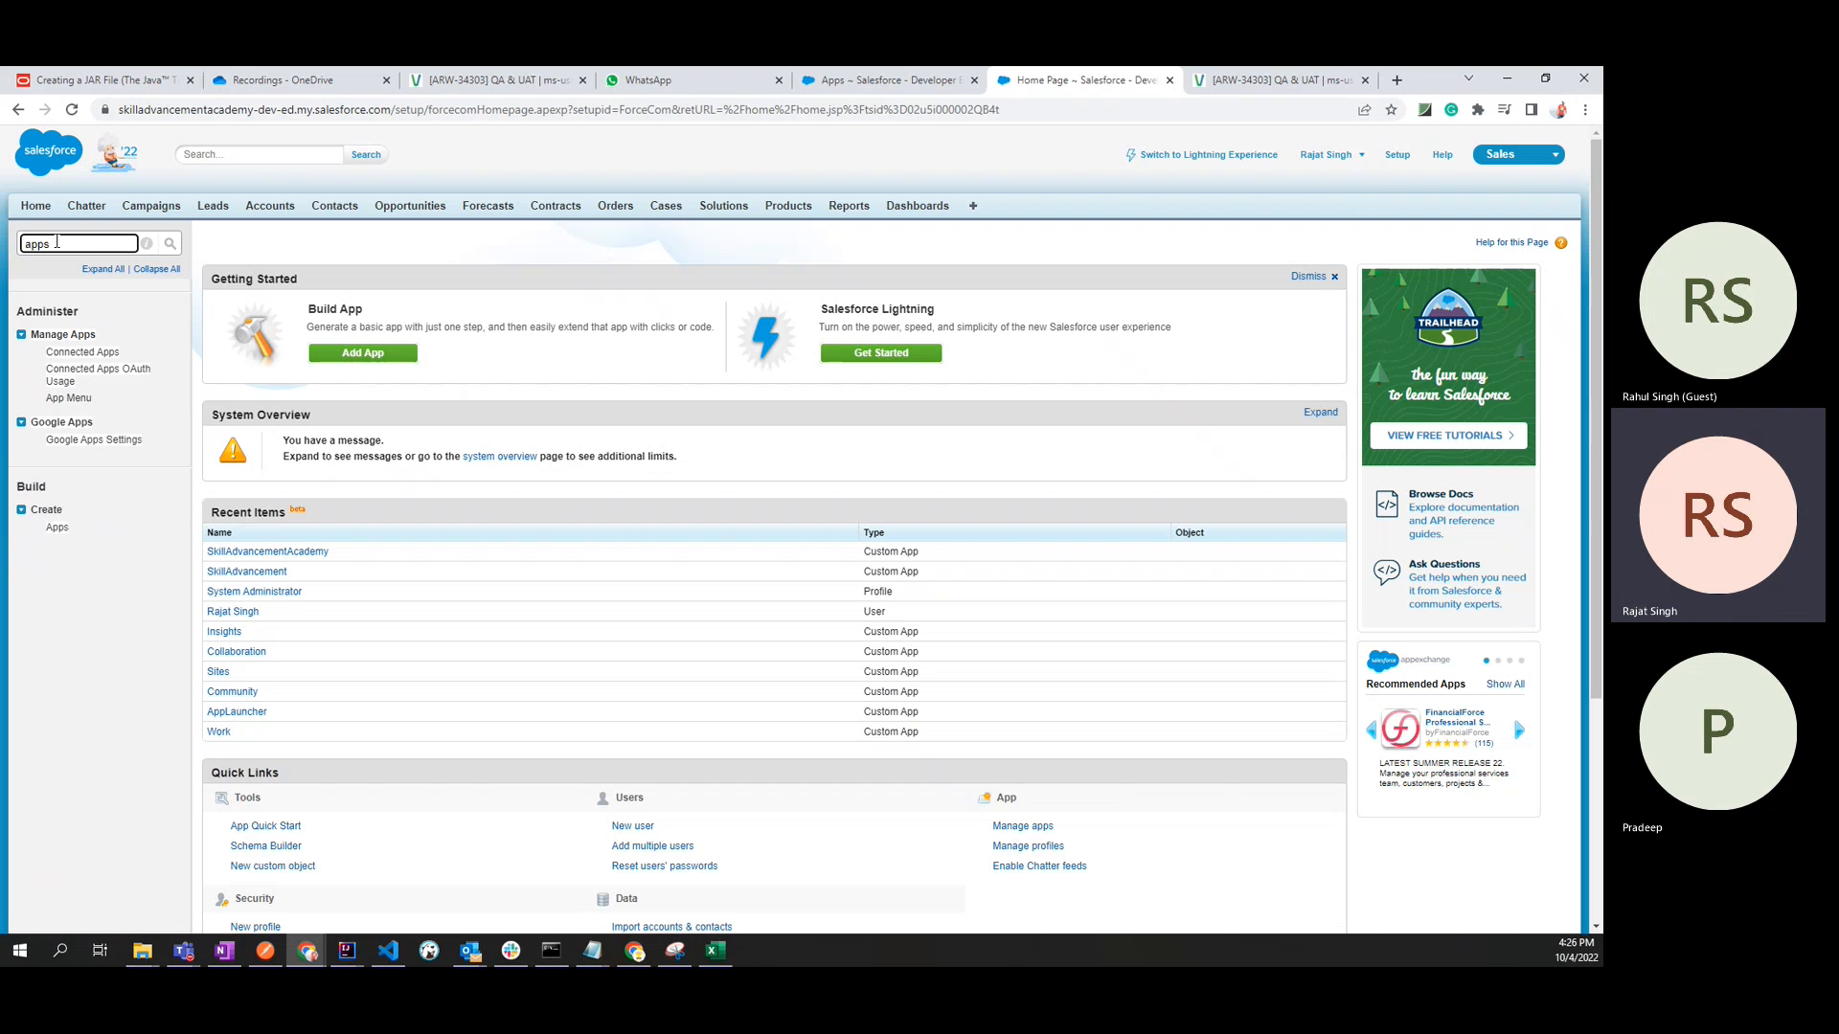
pyautogui.click(56, 528)
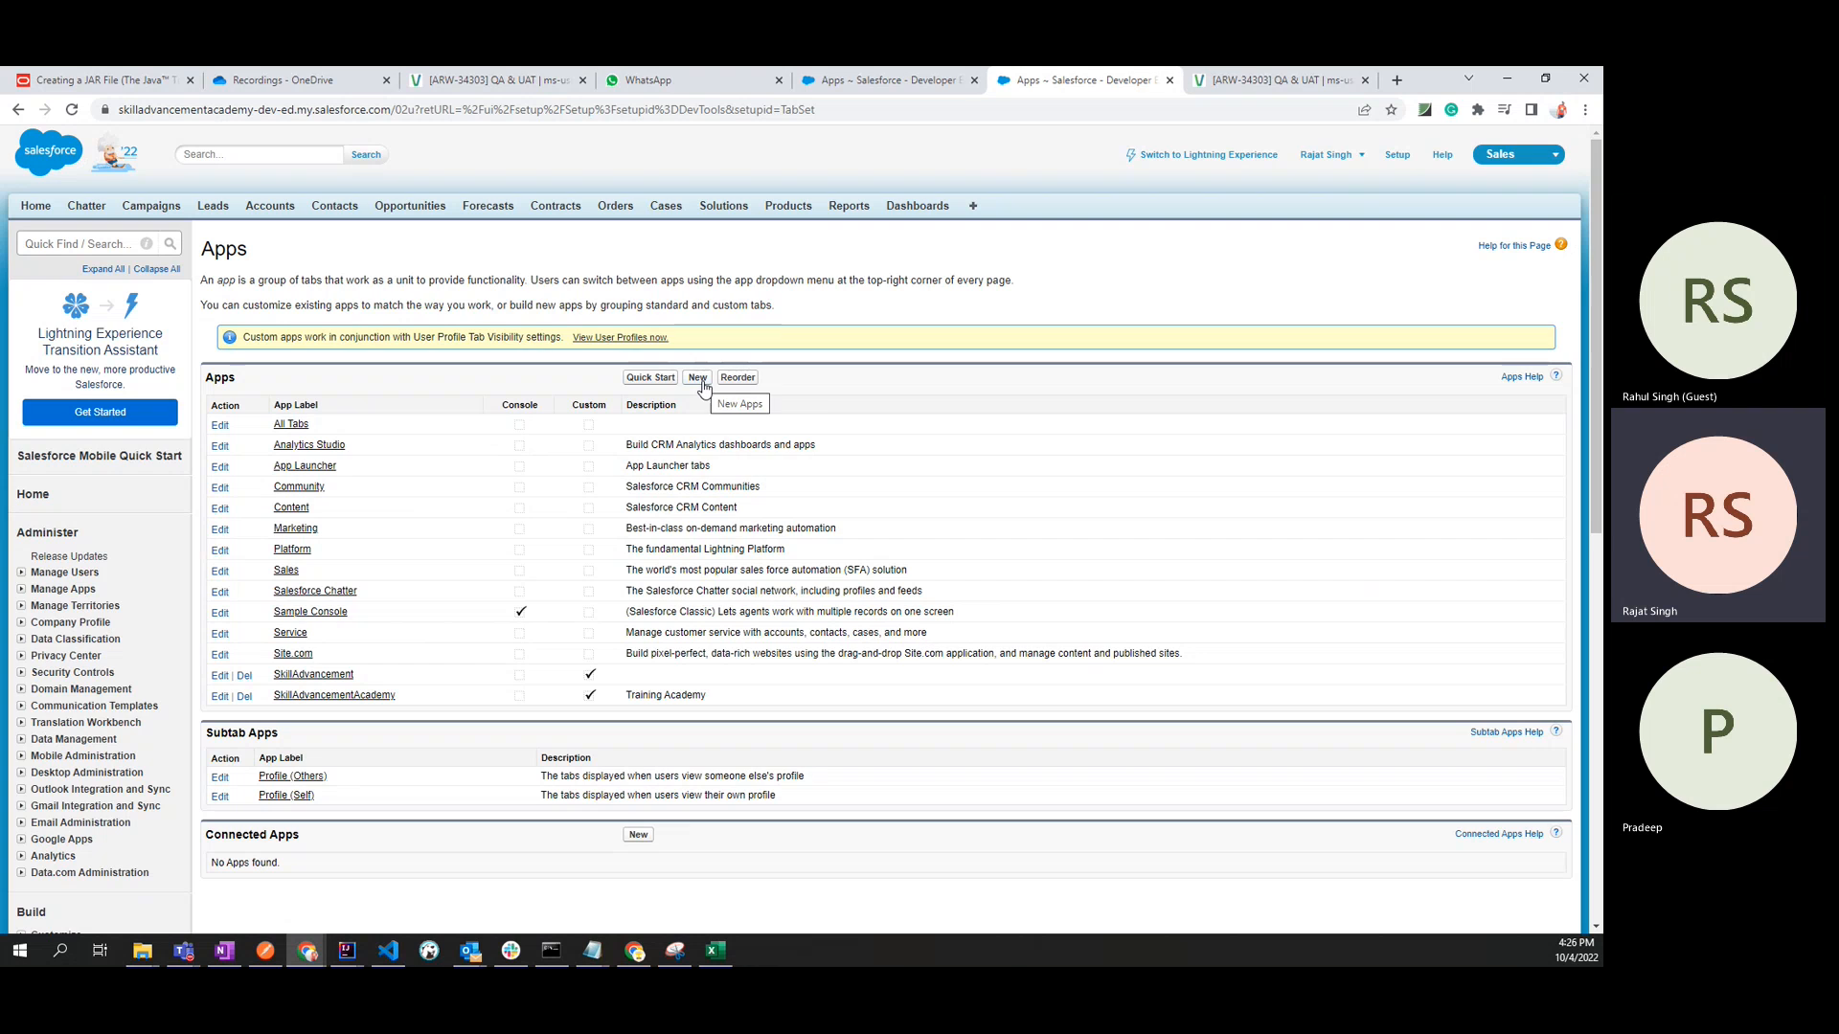
# Start a new app of the type Custom app and proceed to its details.
pyautogui.click(699, 380)
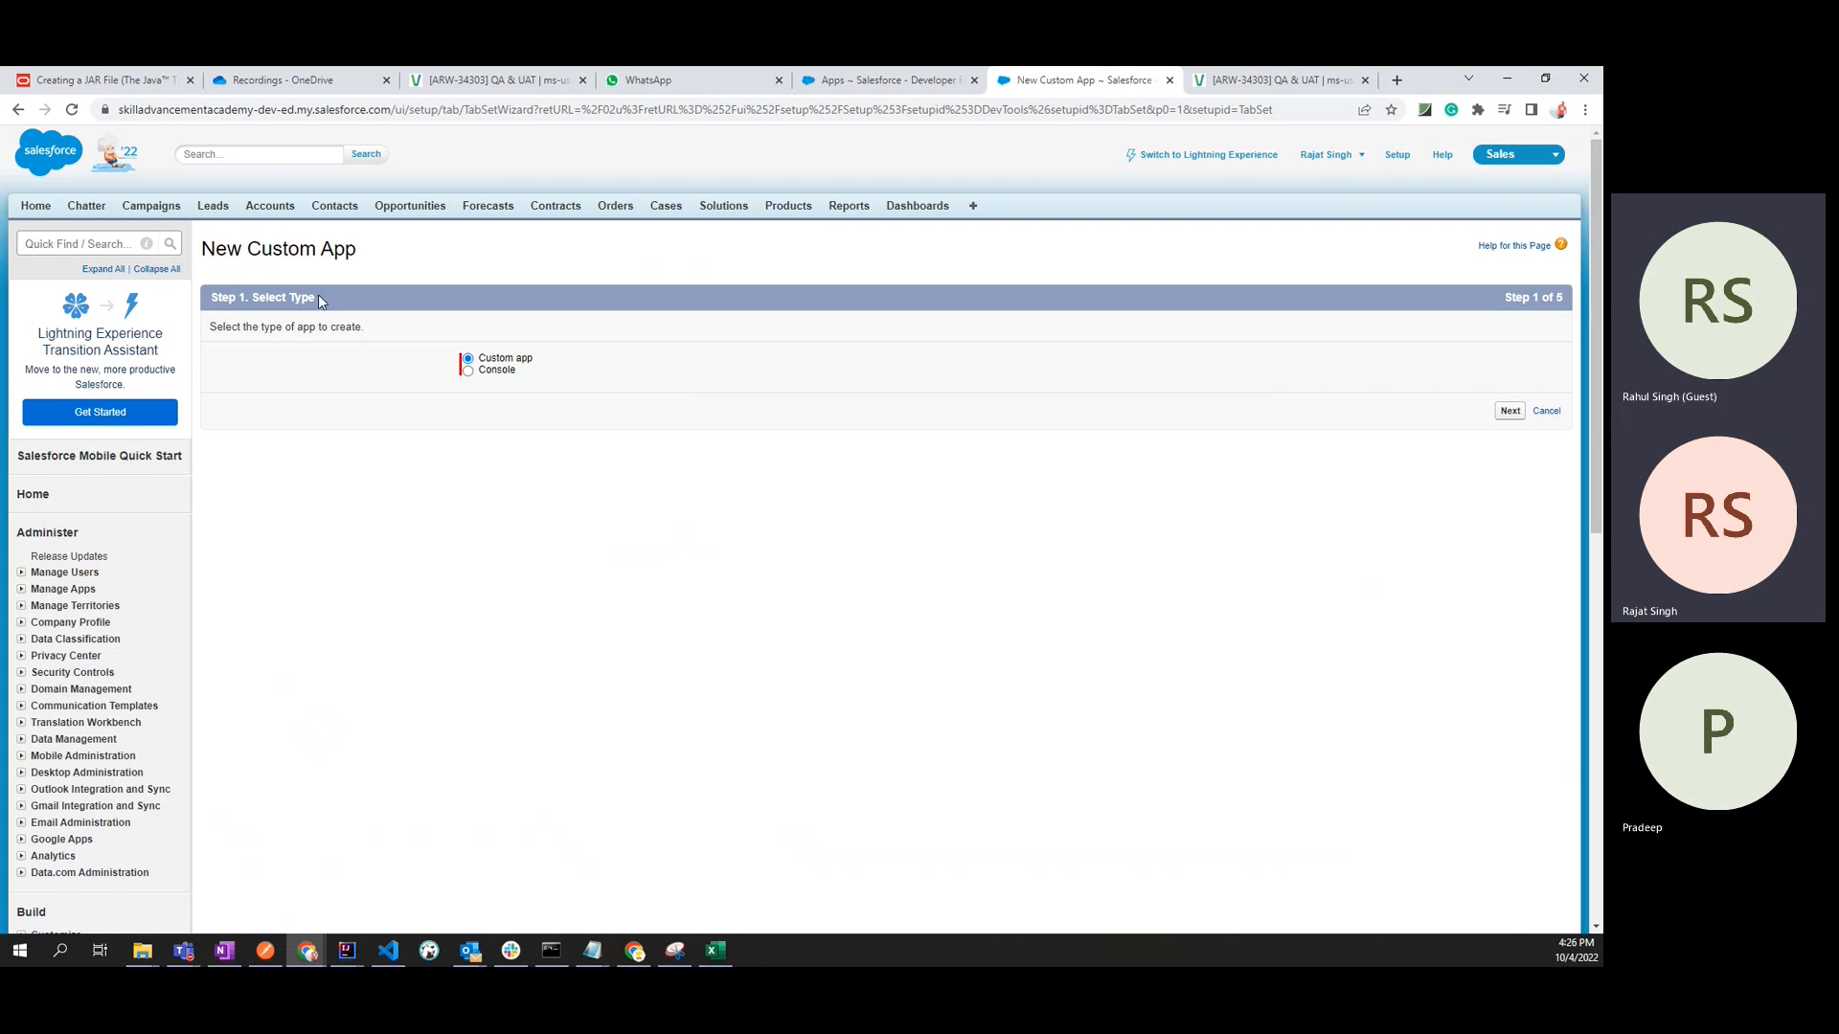
pyautogui.click(228, 363)
pyautogui.click(1512, 412)
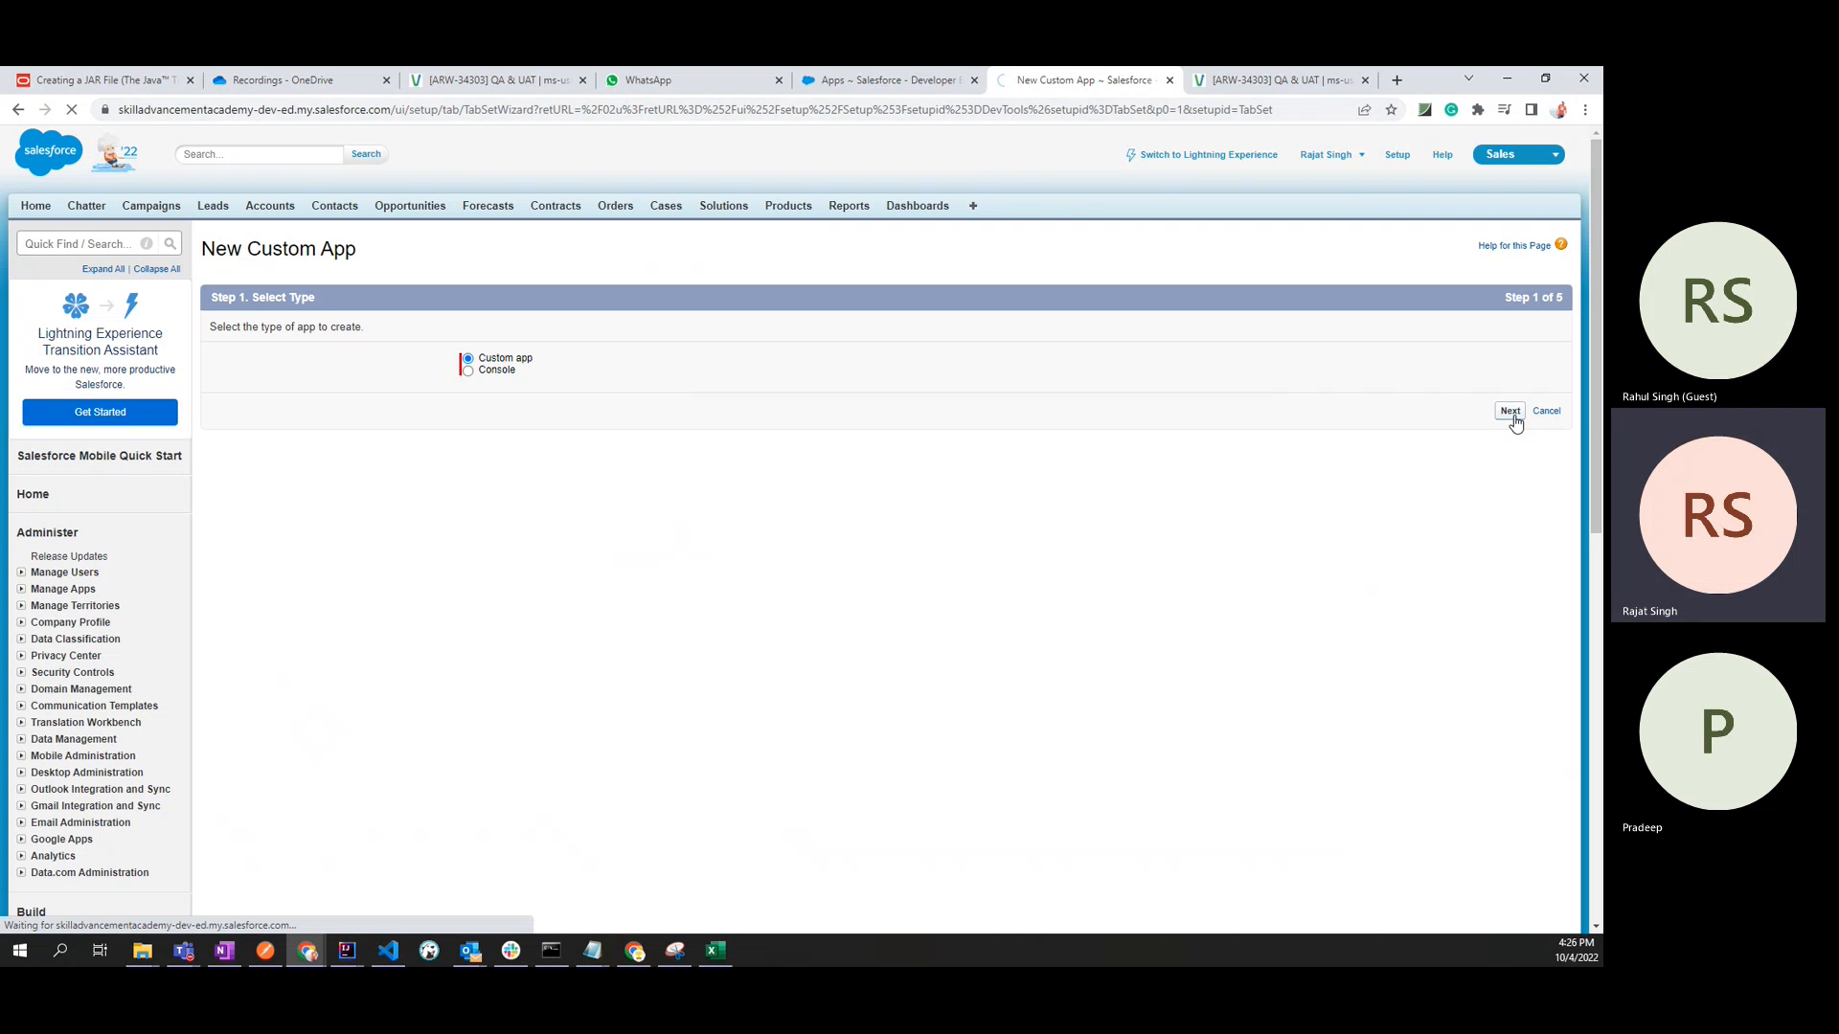
# Set the app label to SkillAdvancementAcademy-New and let the app name fill in from it.
pyautogui.click(831, 399)
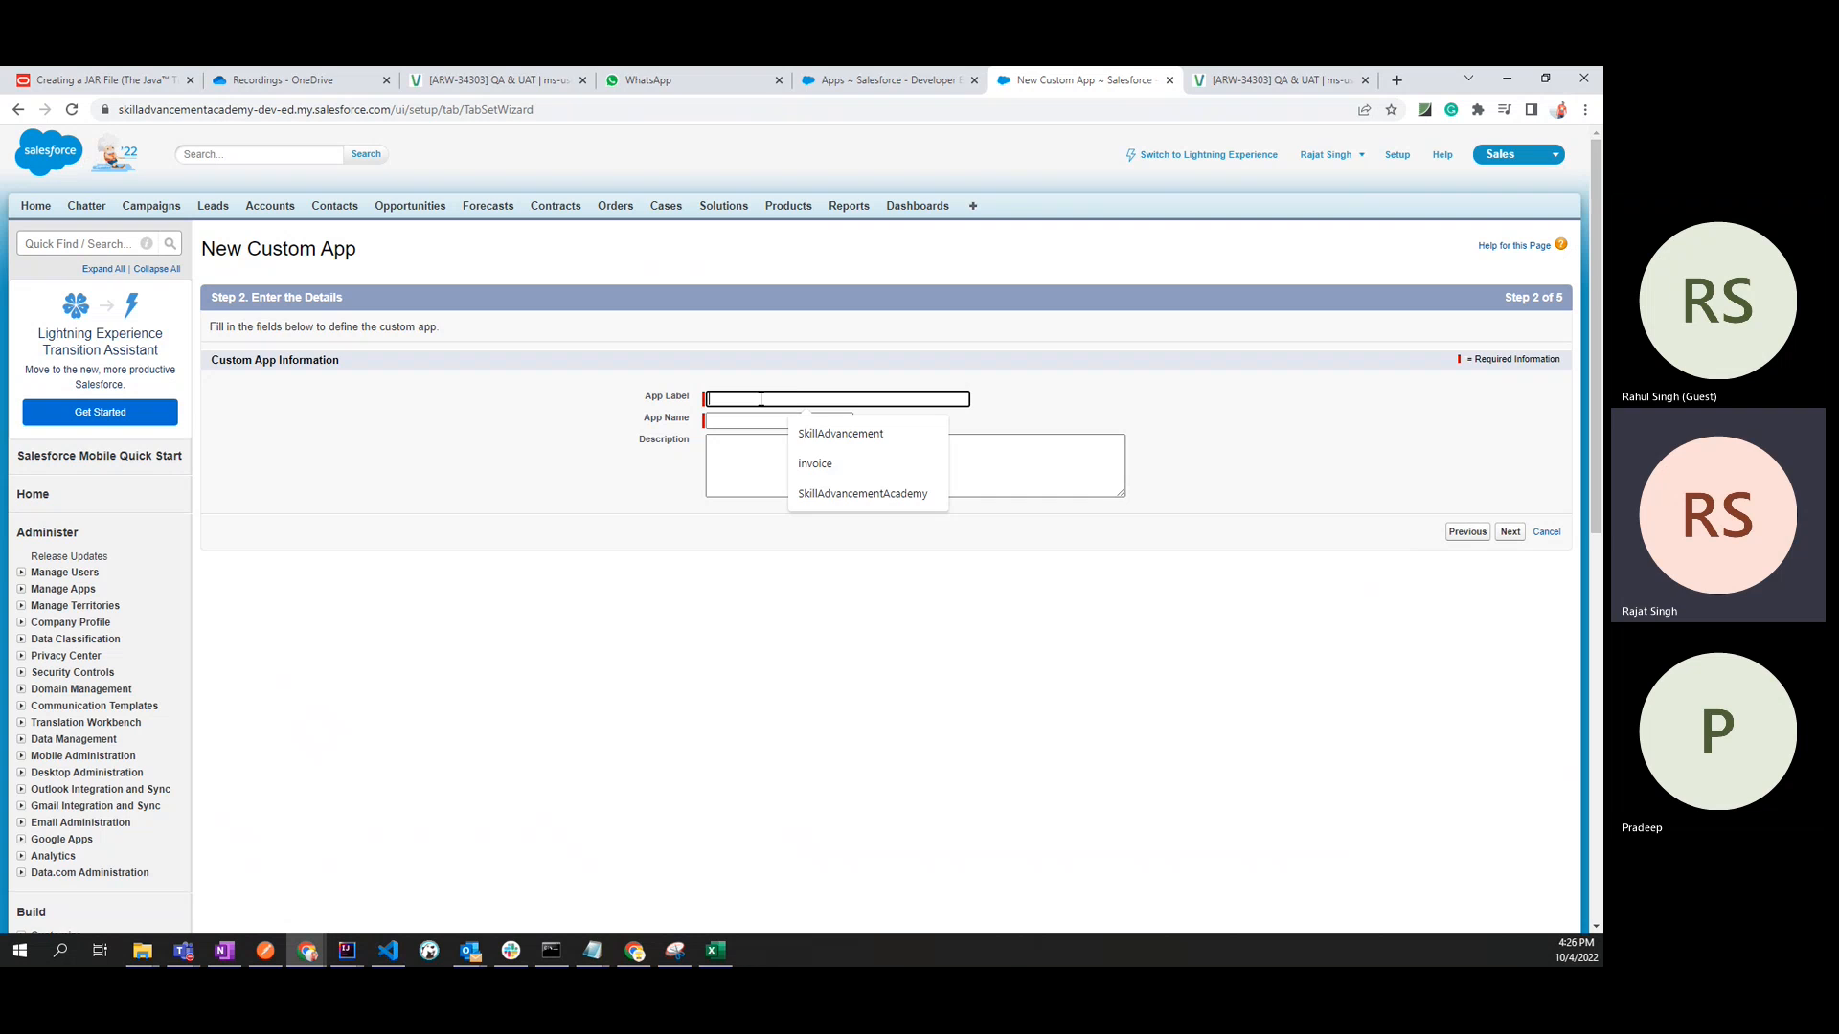
pyautogui.click(833, 436)
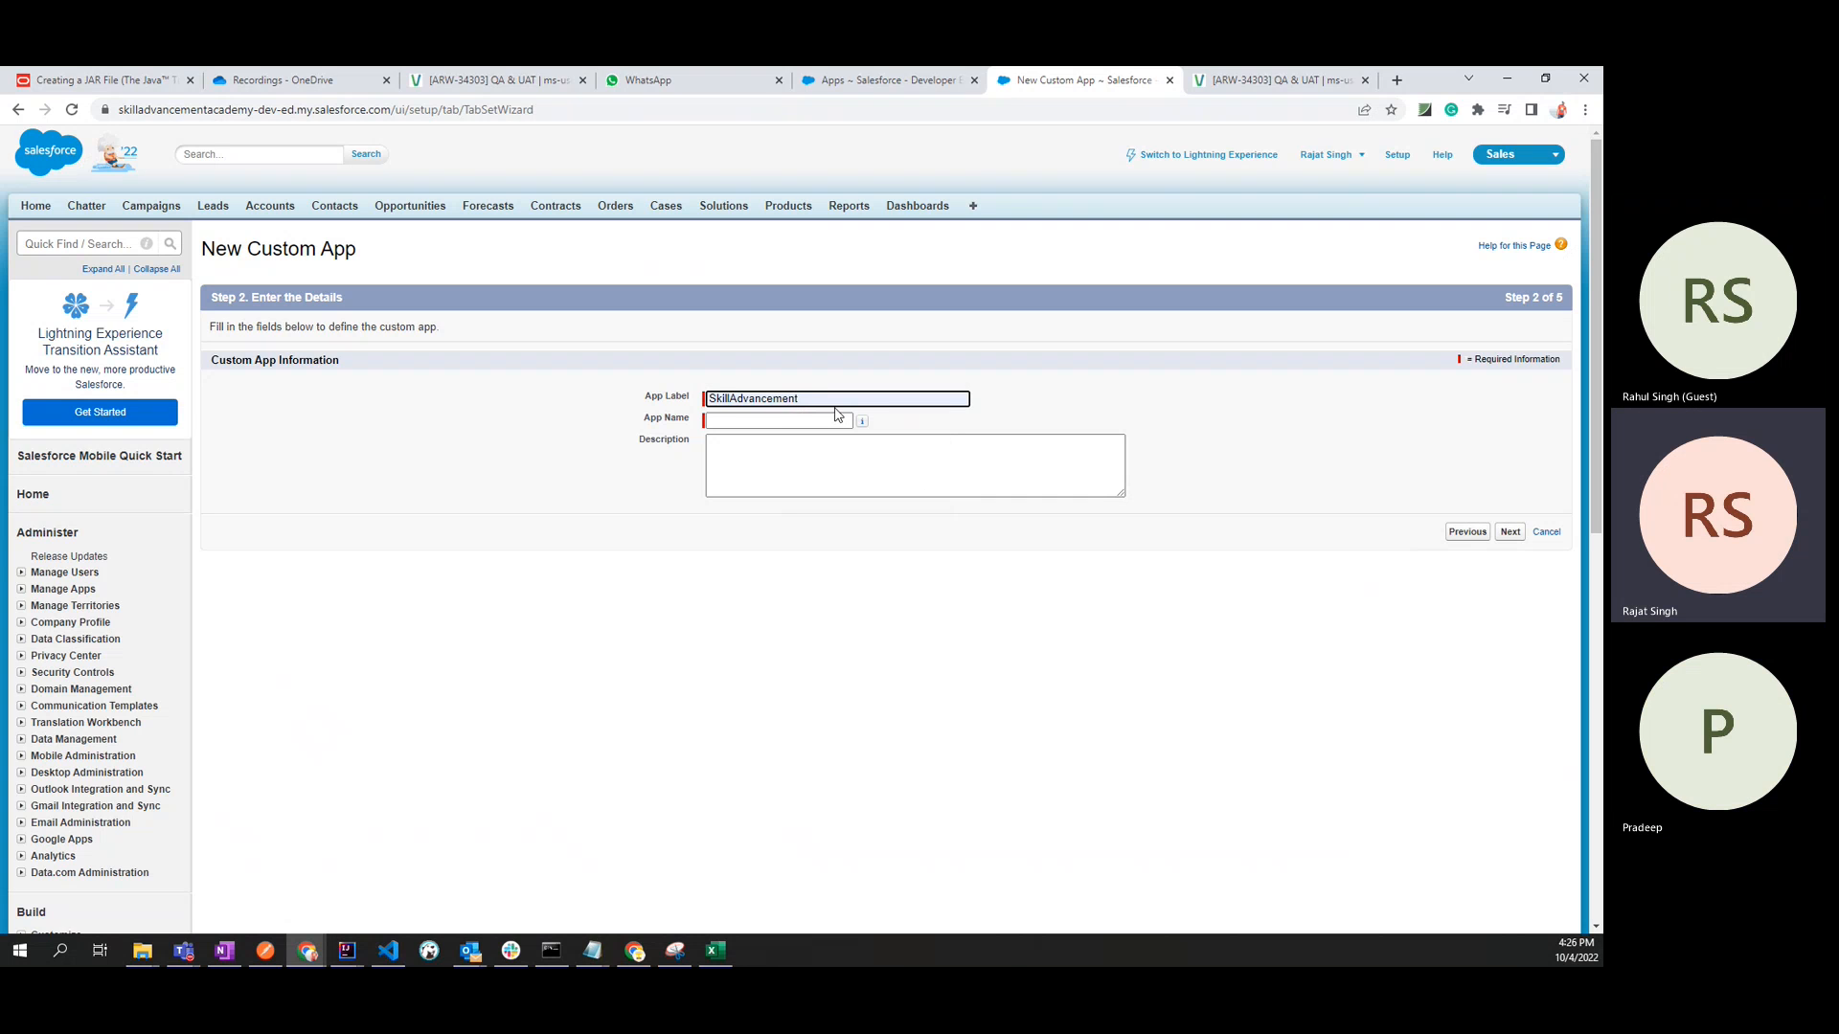
pyautogui.write('Aca')
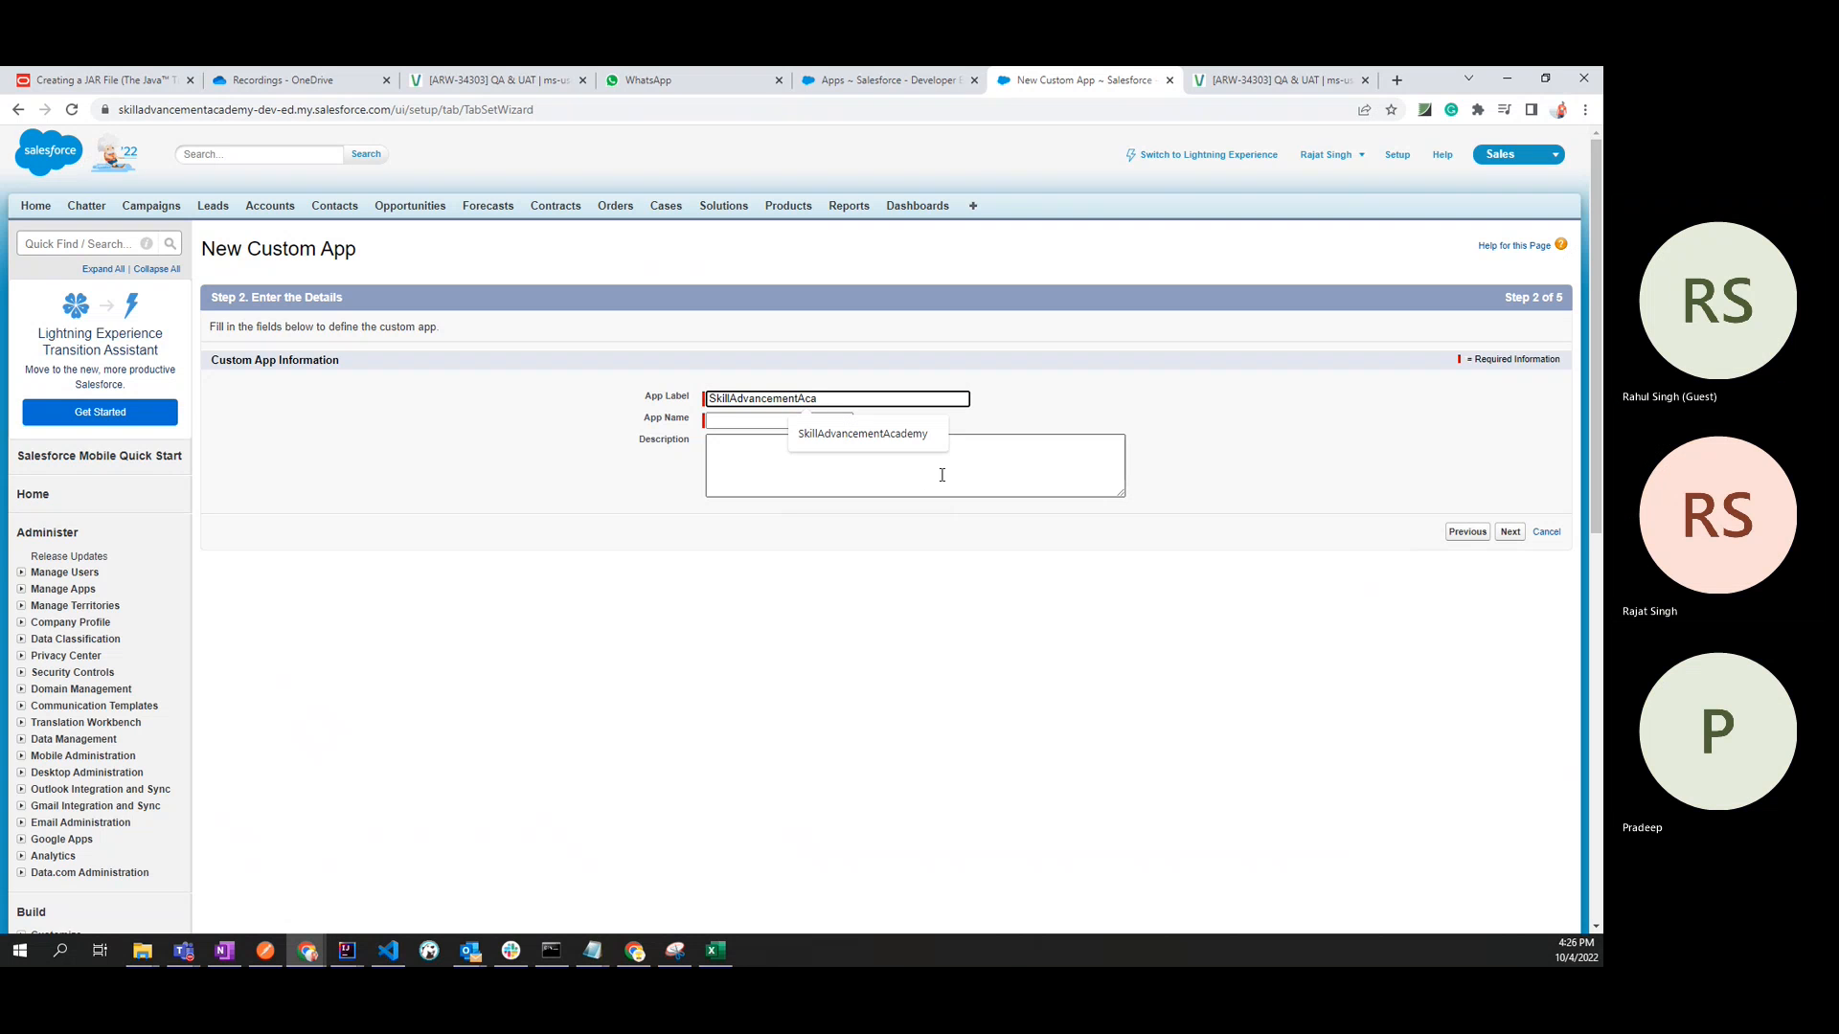
pyautogui.click(915, 441)
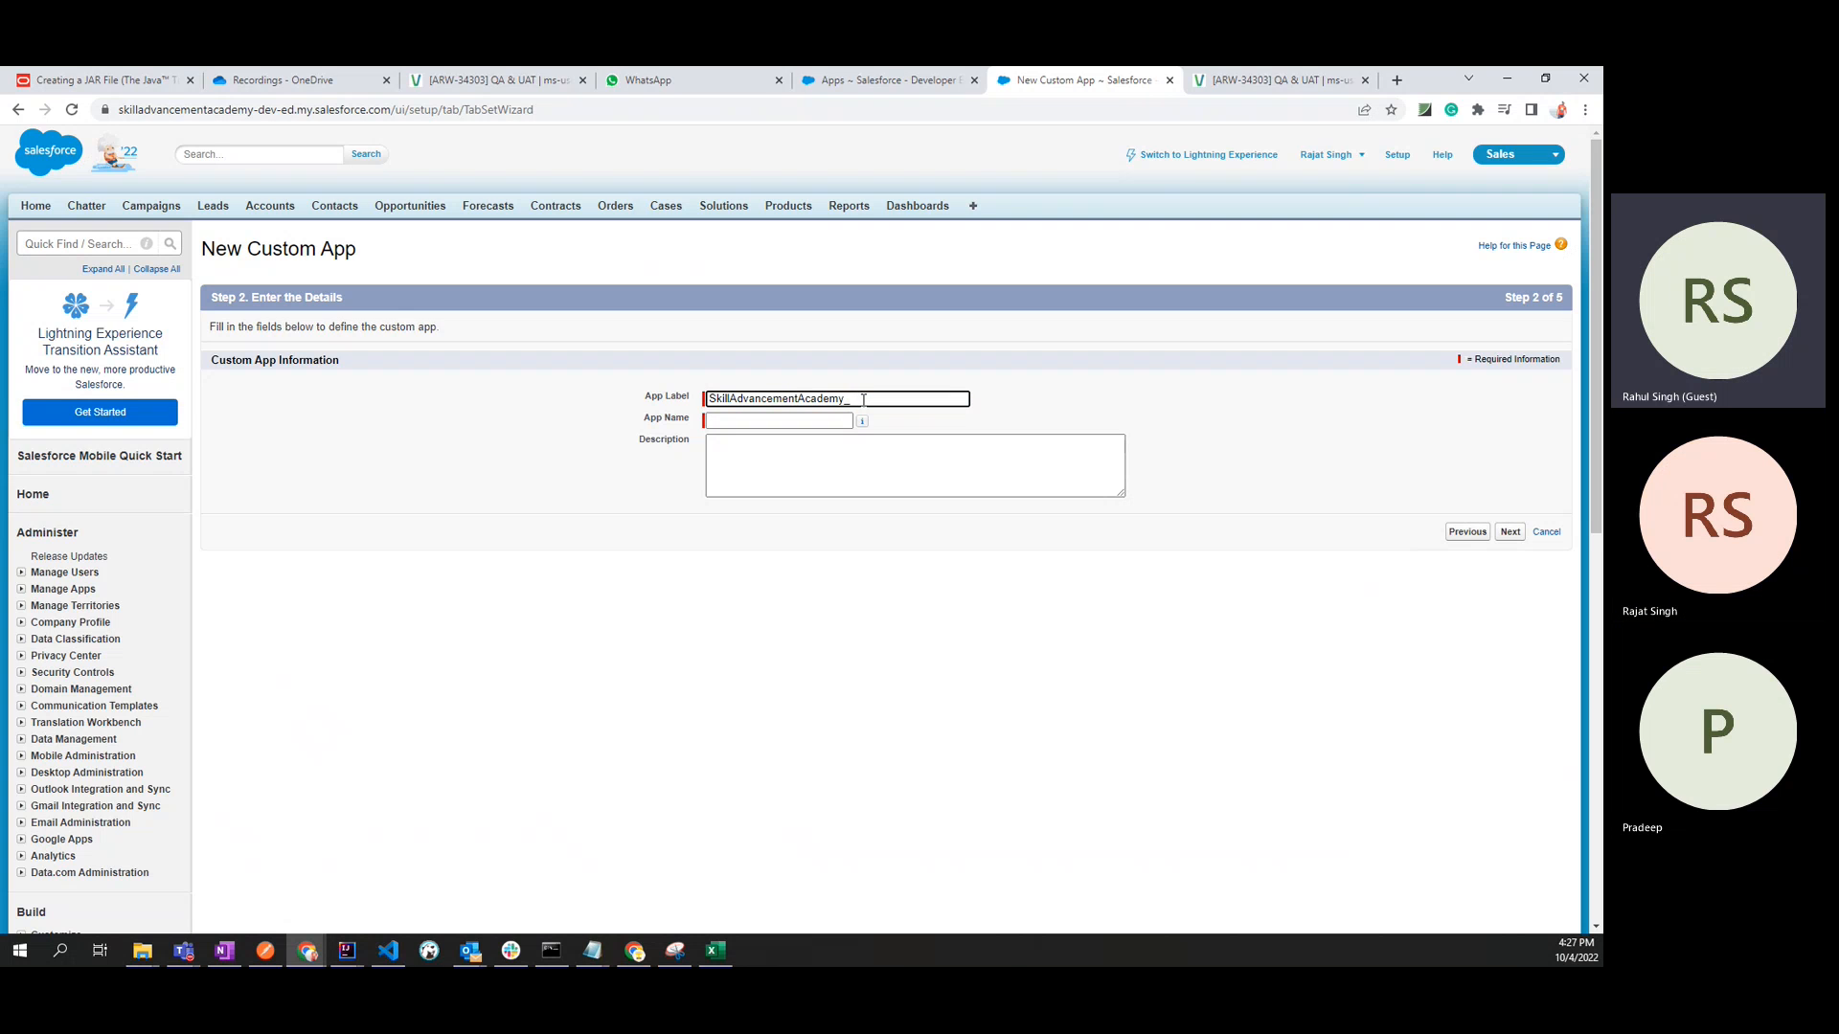
pyautogui.press('BackSpace')
pyautogui.write('-New')
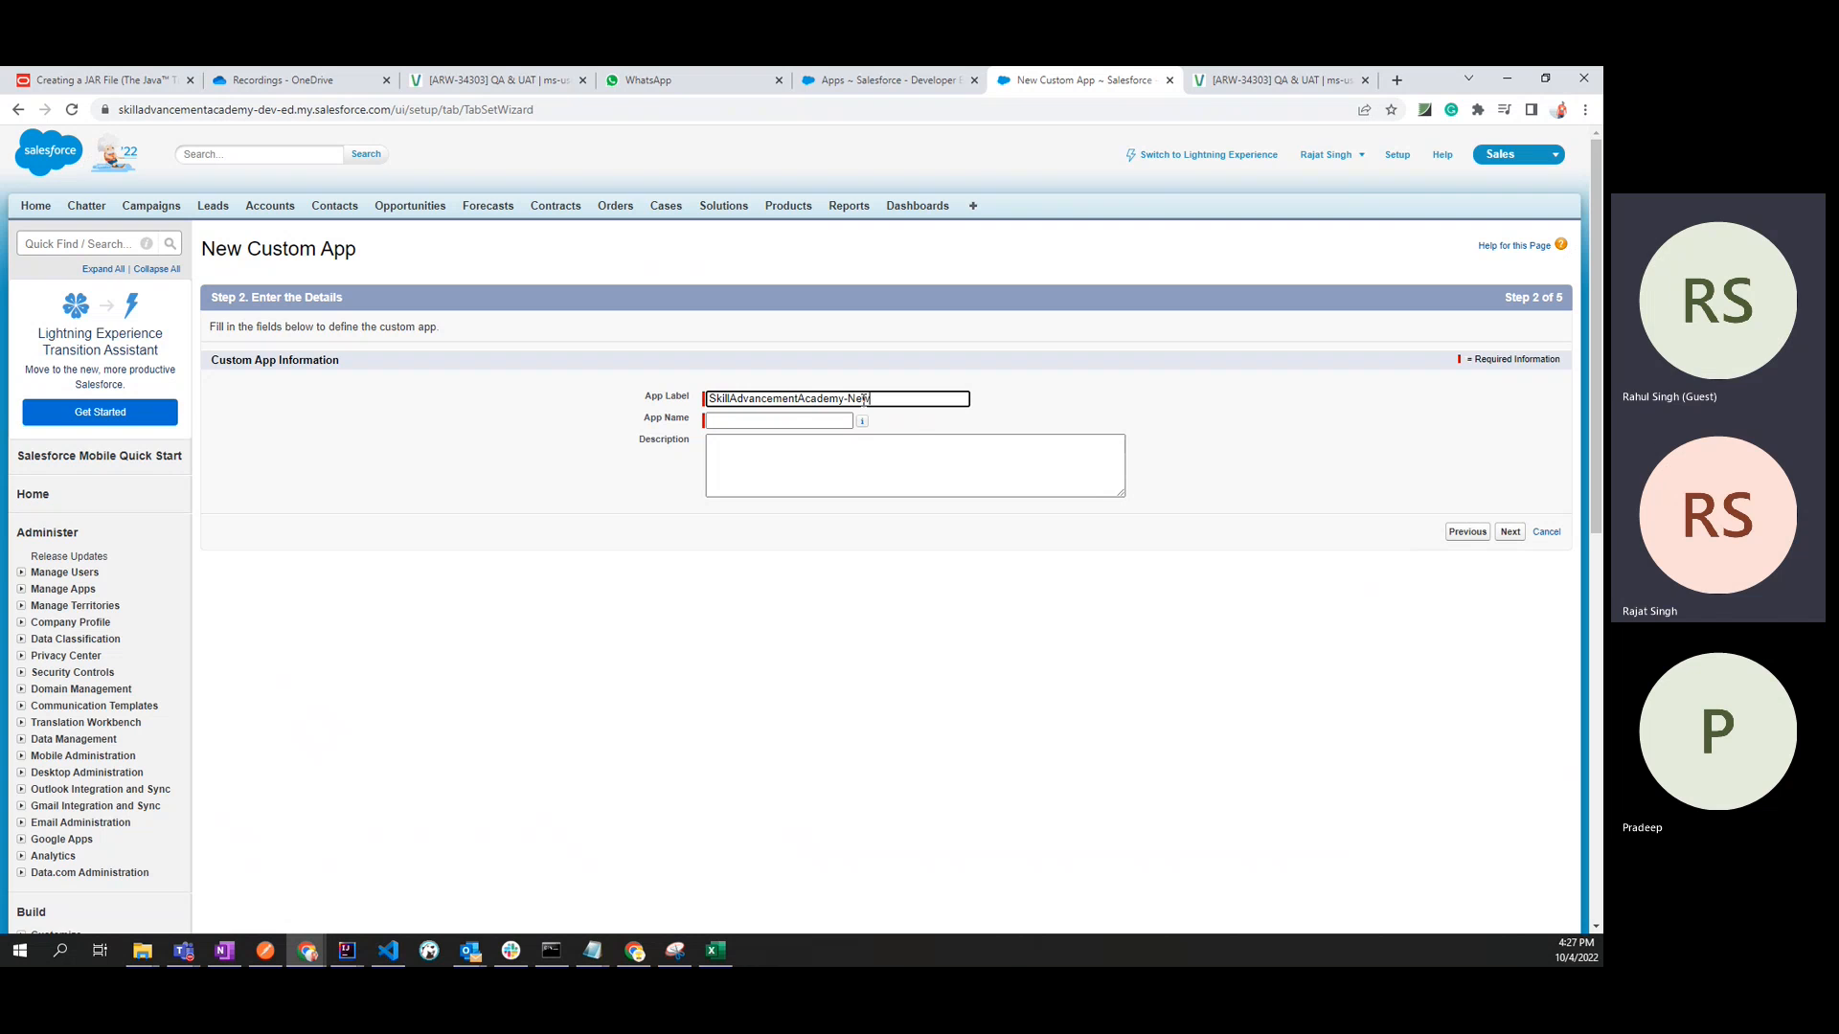
pyautogui.press('Tab')
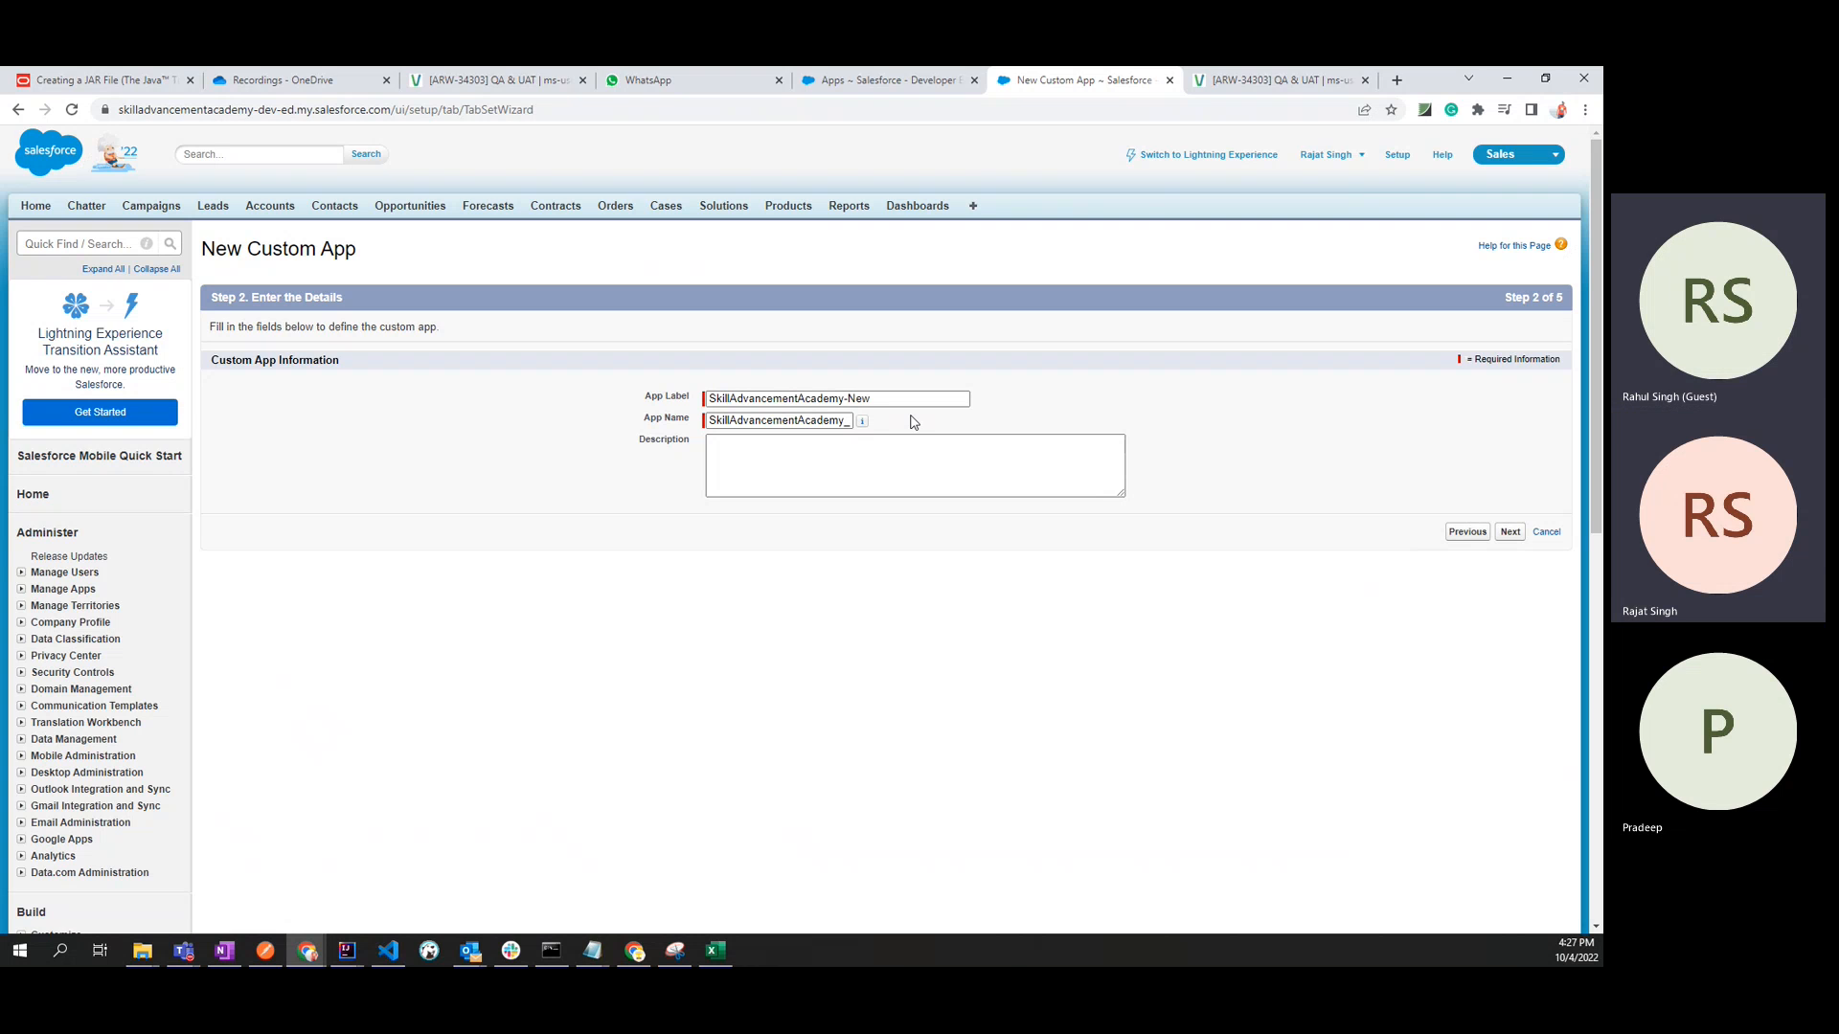
# Examine the generated app name and its naming-rule help, comparing it with the app label.
pyautogui.moveTo(765, 419); pyautogui.dragTo(1053, 432)
pyautogui.click(964, 414)
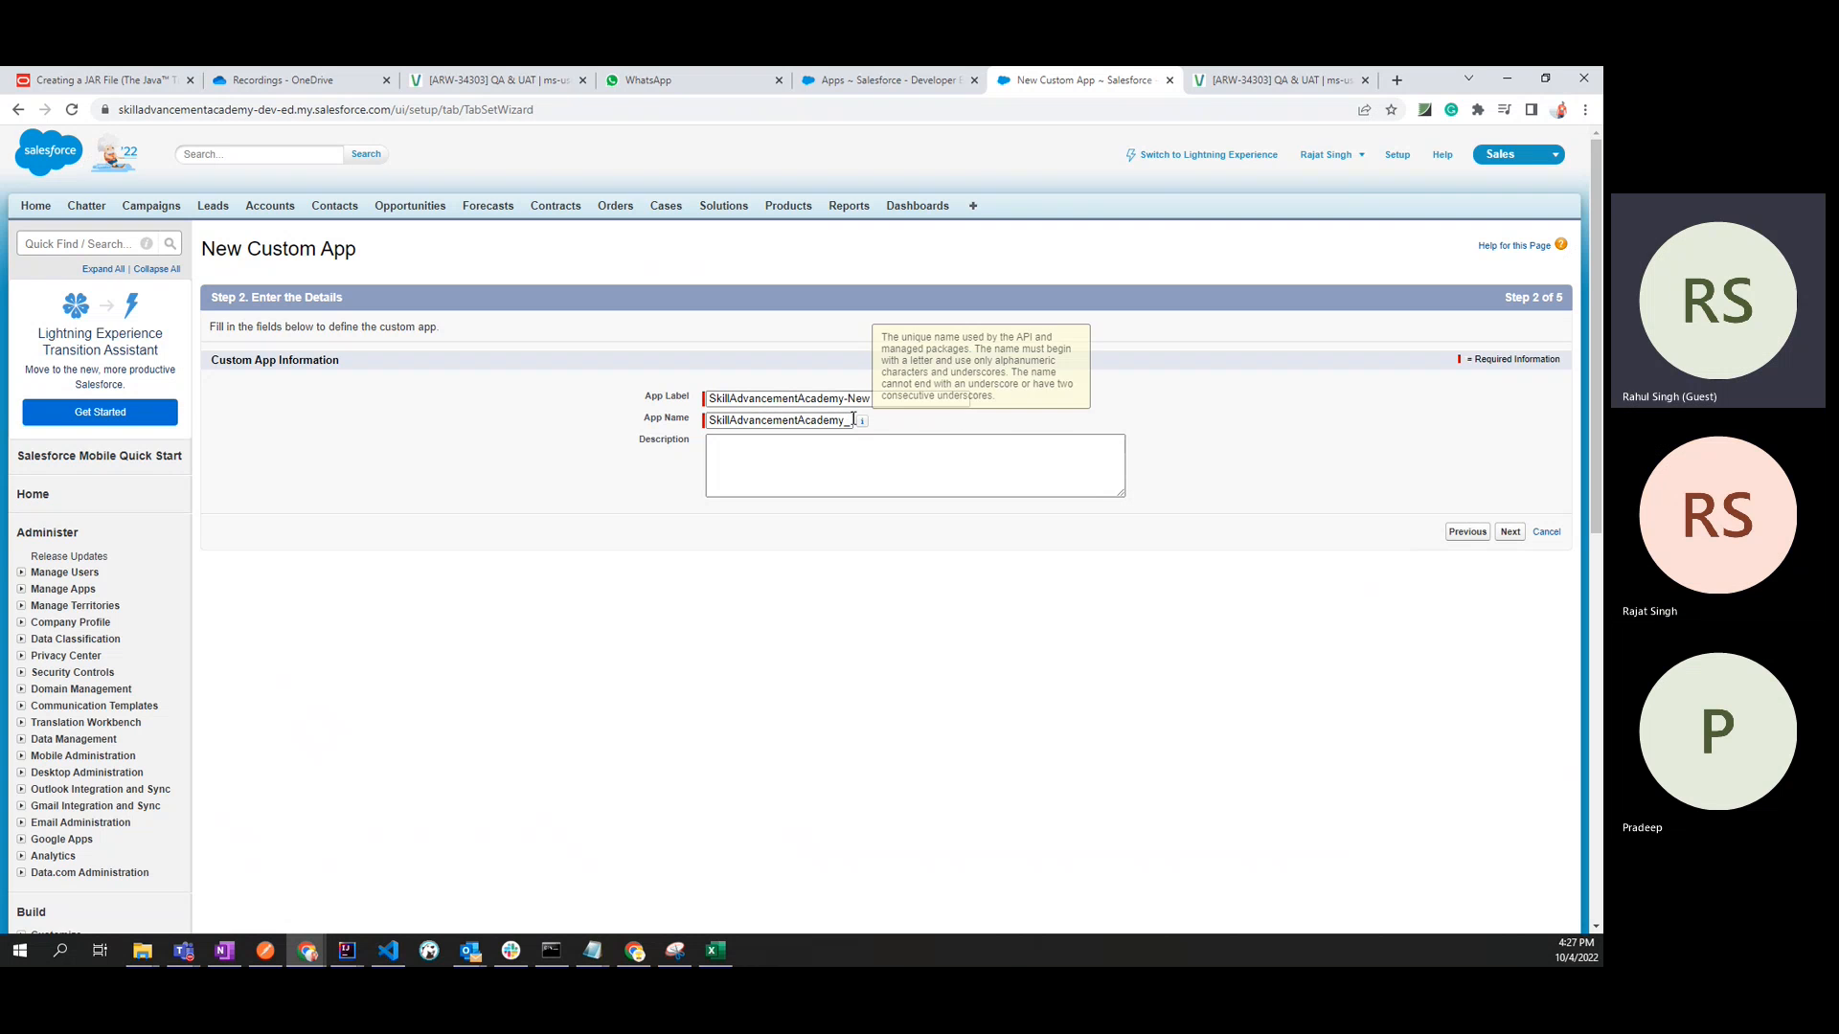
pyautogui.click(731, 420)
pyautogui.click(725, 399)
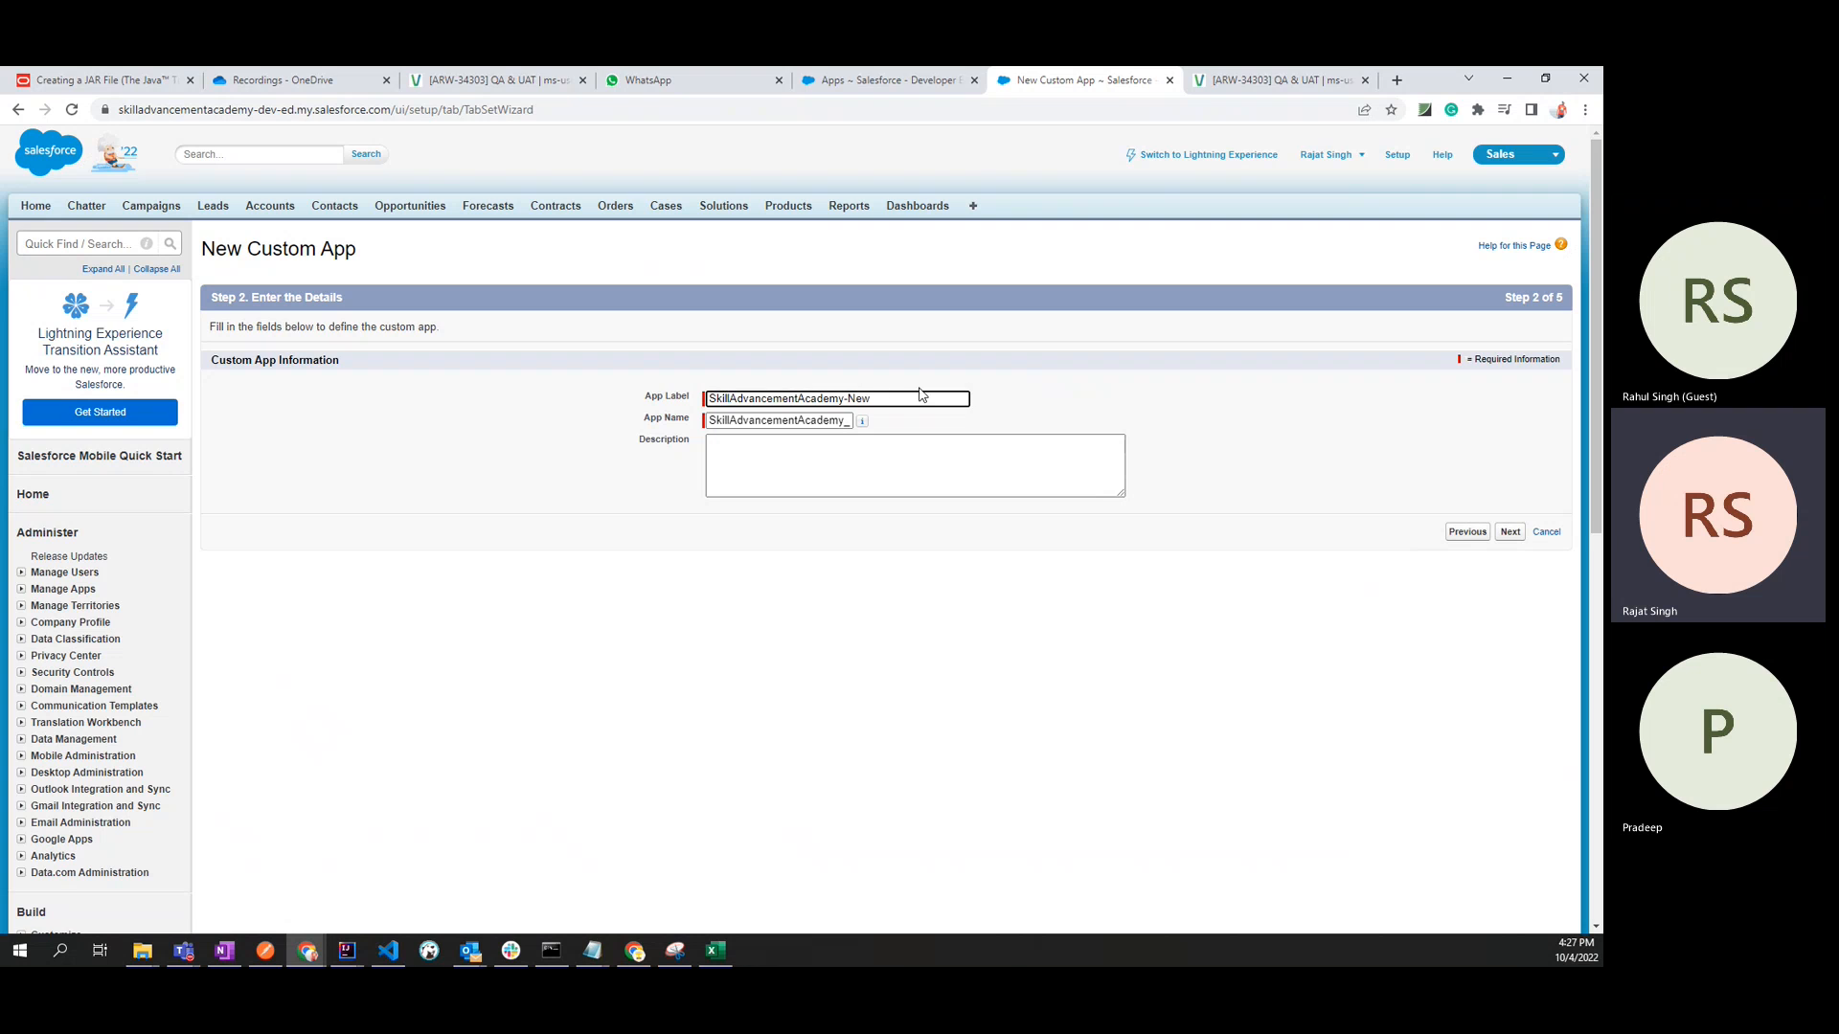
pyautogui.moveTo(920, 389); pyautogui.dragTo(799, 400)
pyautogui.click(728, 419)
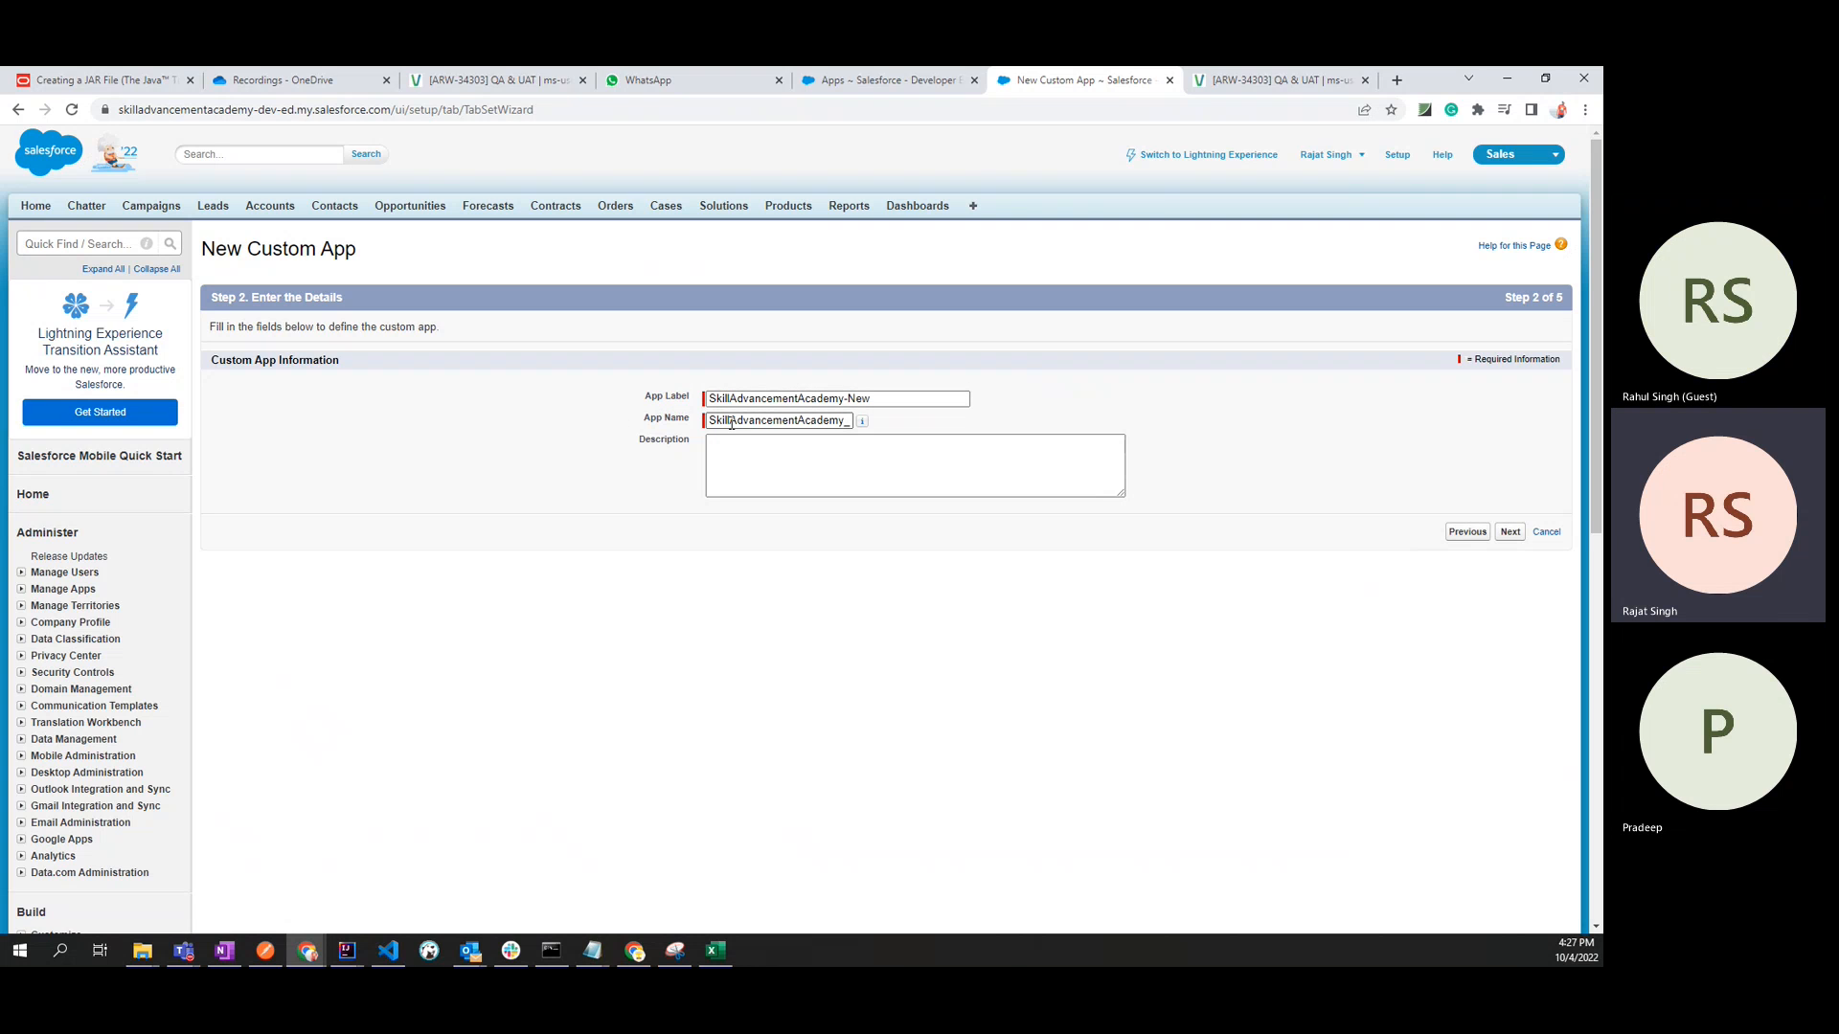
pyautogui.moveTo(712, 422); pyautogui.dragTo(661, 404)
pyautogui.click(890, 397)
pyautogui.click(783, 421)
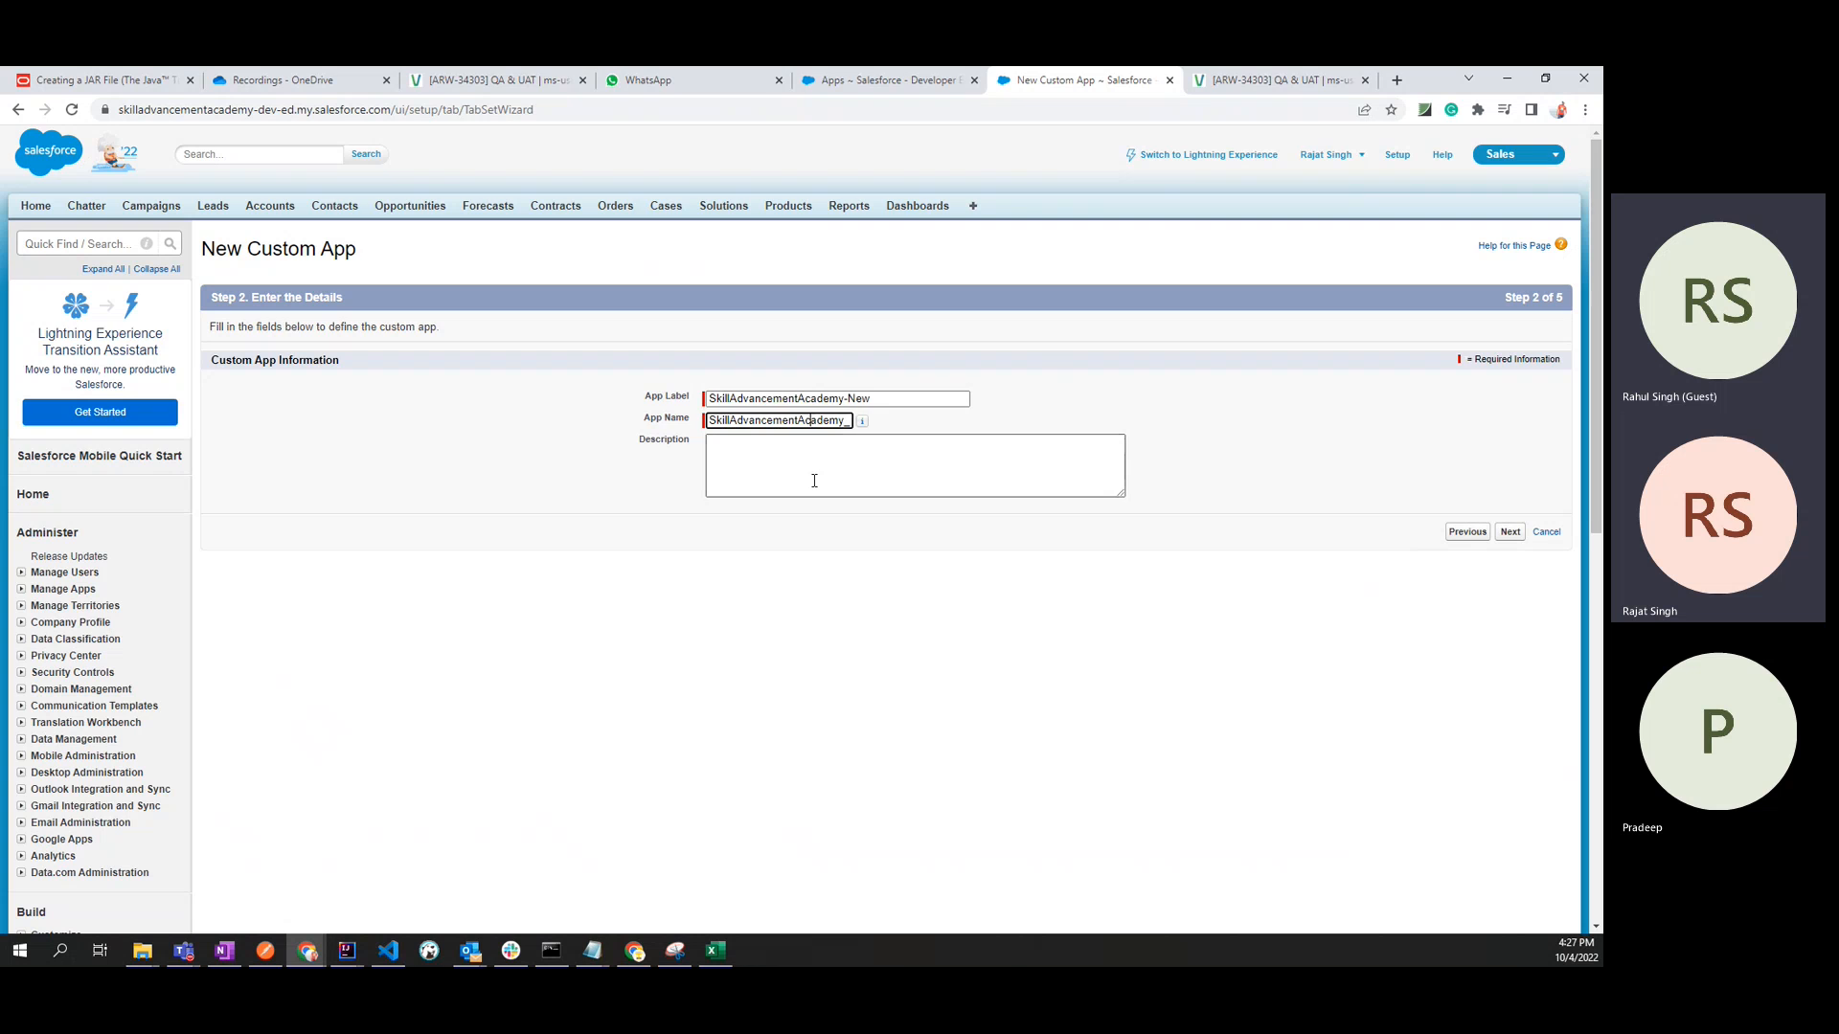
# Enter "Training Academy" as the description of the new app.
pyautogui.click(814, 482)
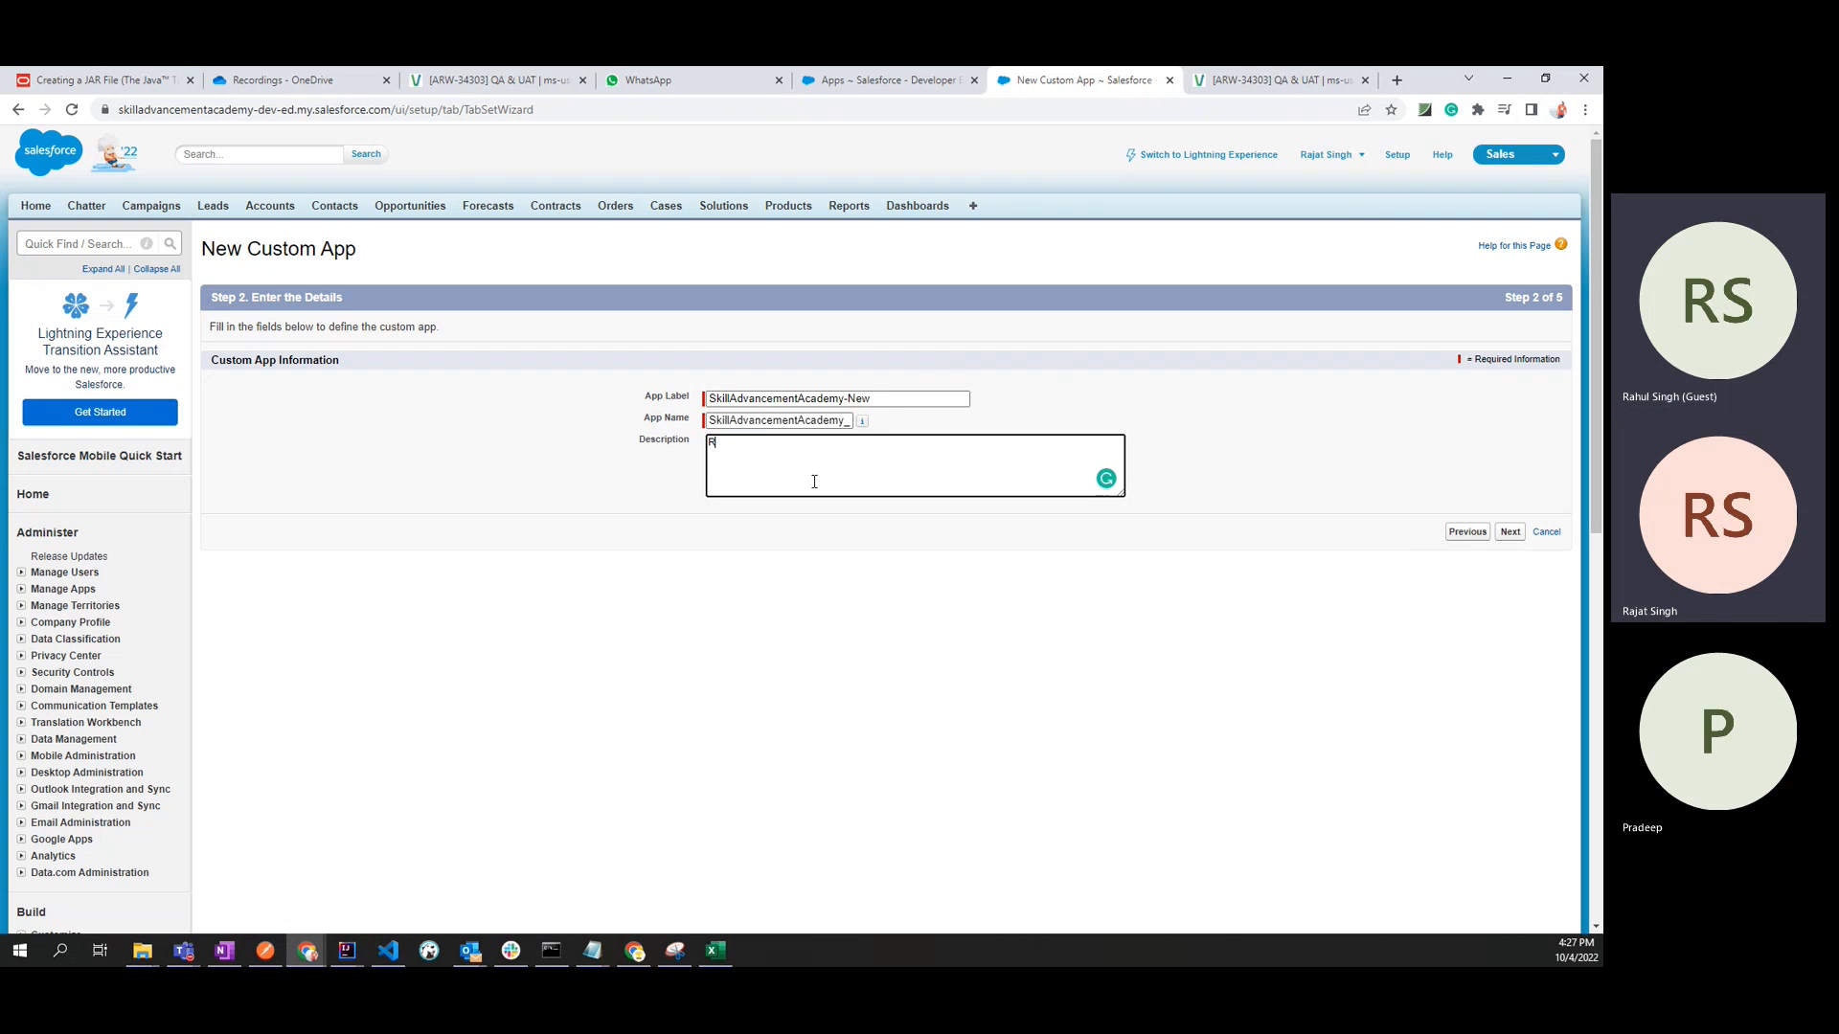
pyautogui.write('Rainin')
pyautogui.hotkey('ctrl', 'a')
pyautogui.write('R')
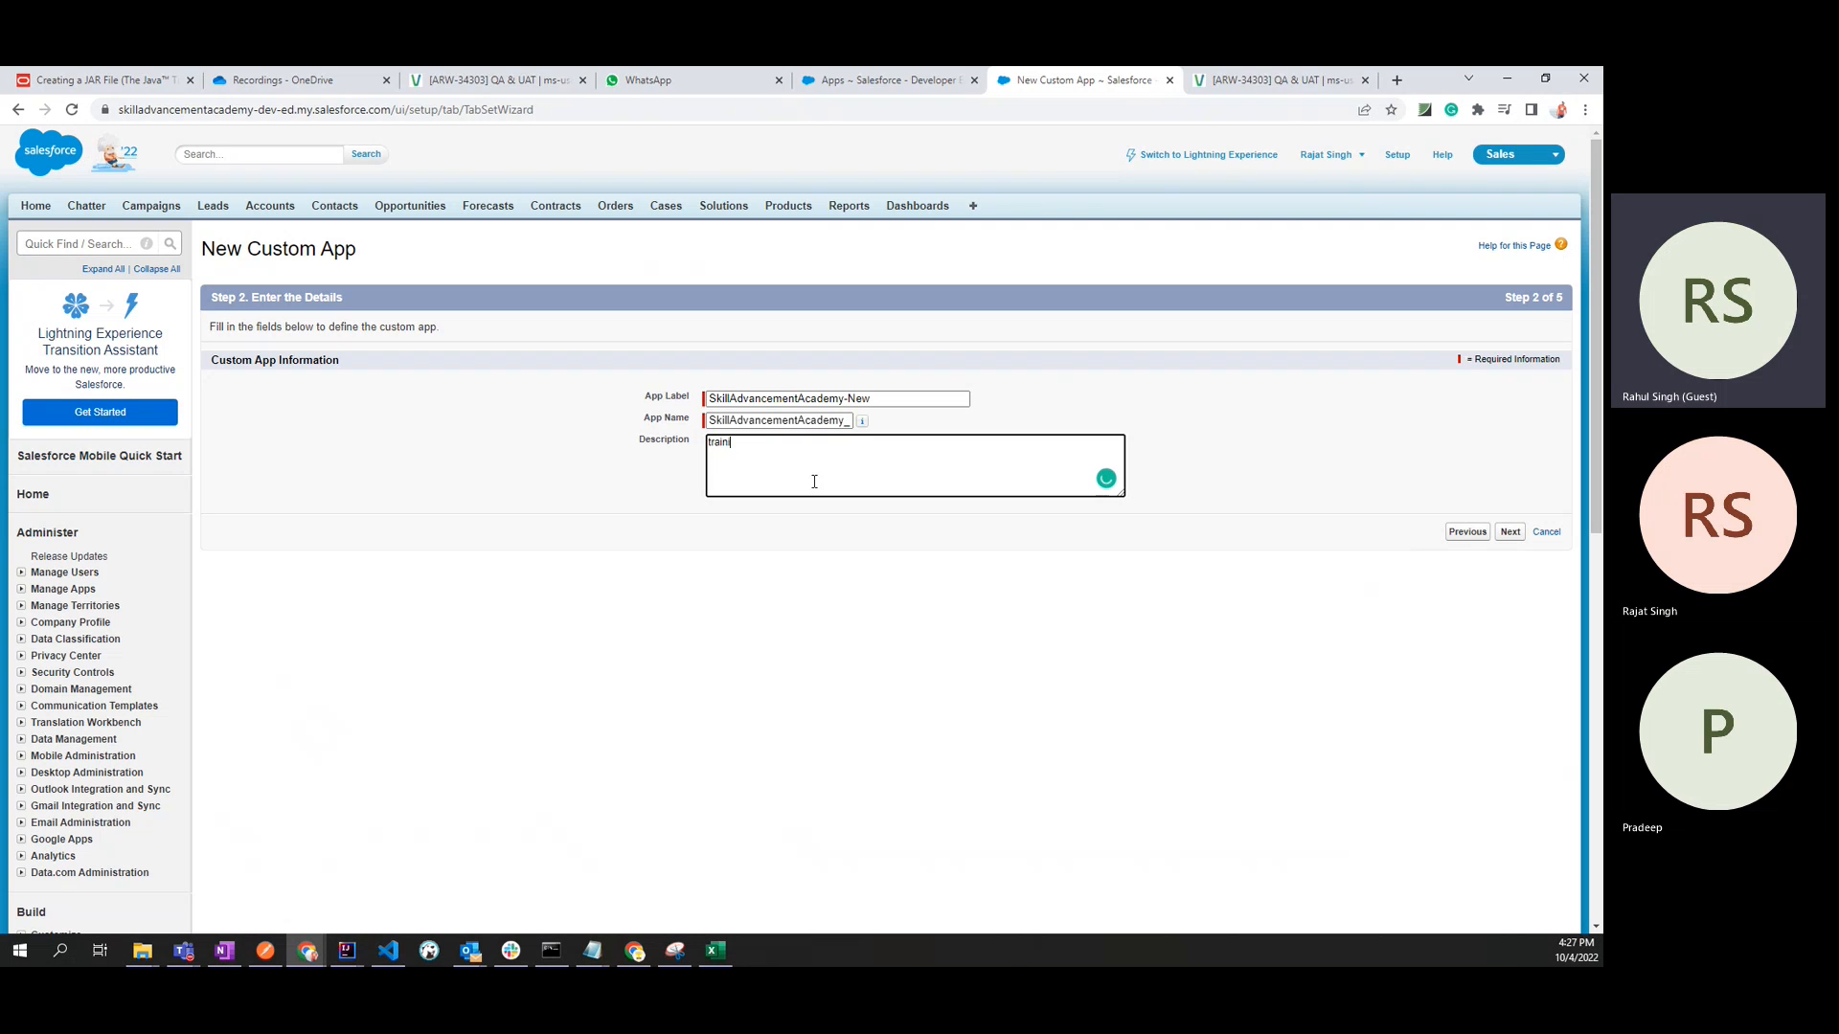
pyautogui.write('raining Aca')
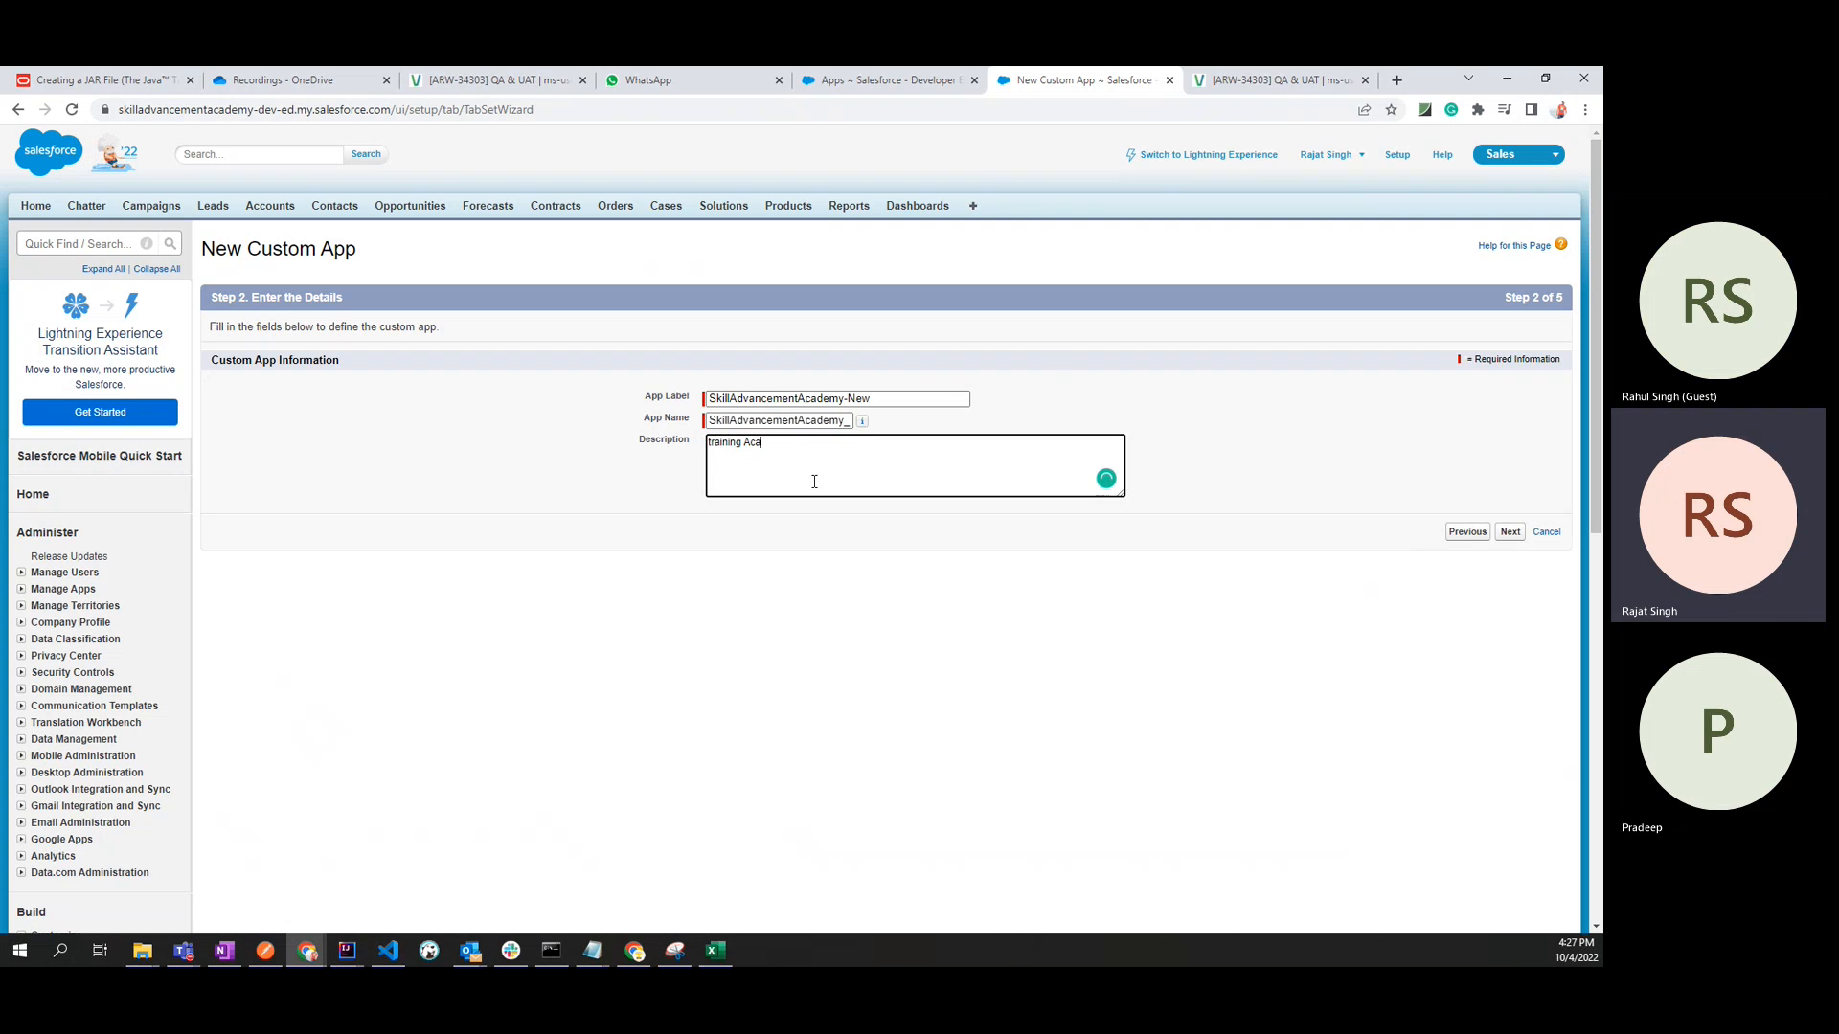
pyautogui.write('demy')
pyautogui.press('Home')
pyautogui.press('Delete')
pyautogui.write('T')
pyautogui.click(1284, 439)
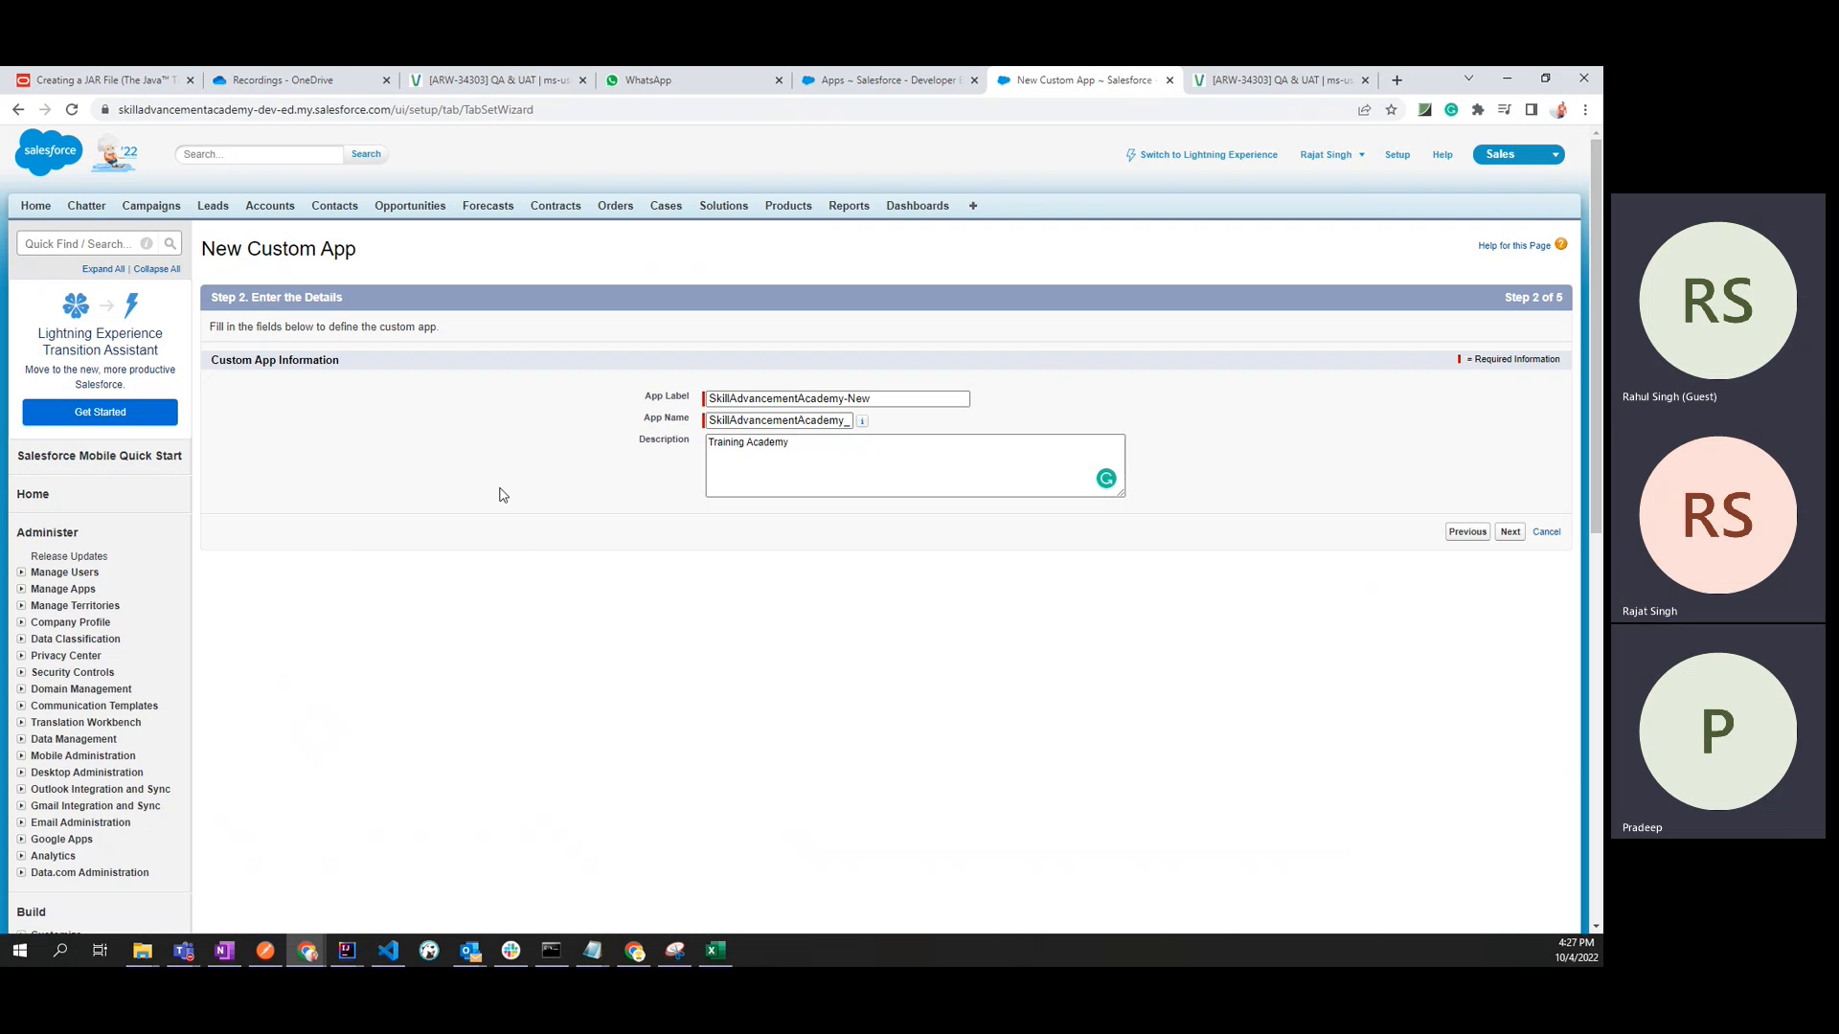
# Revisit the app type selection, return to the app details, and proceed to the logo selection.
pyautogui.click(1459, 539)
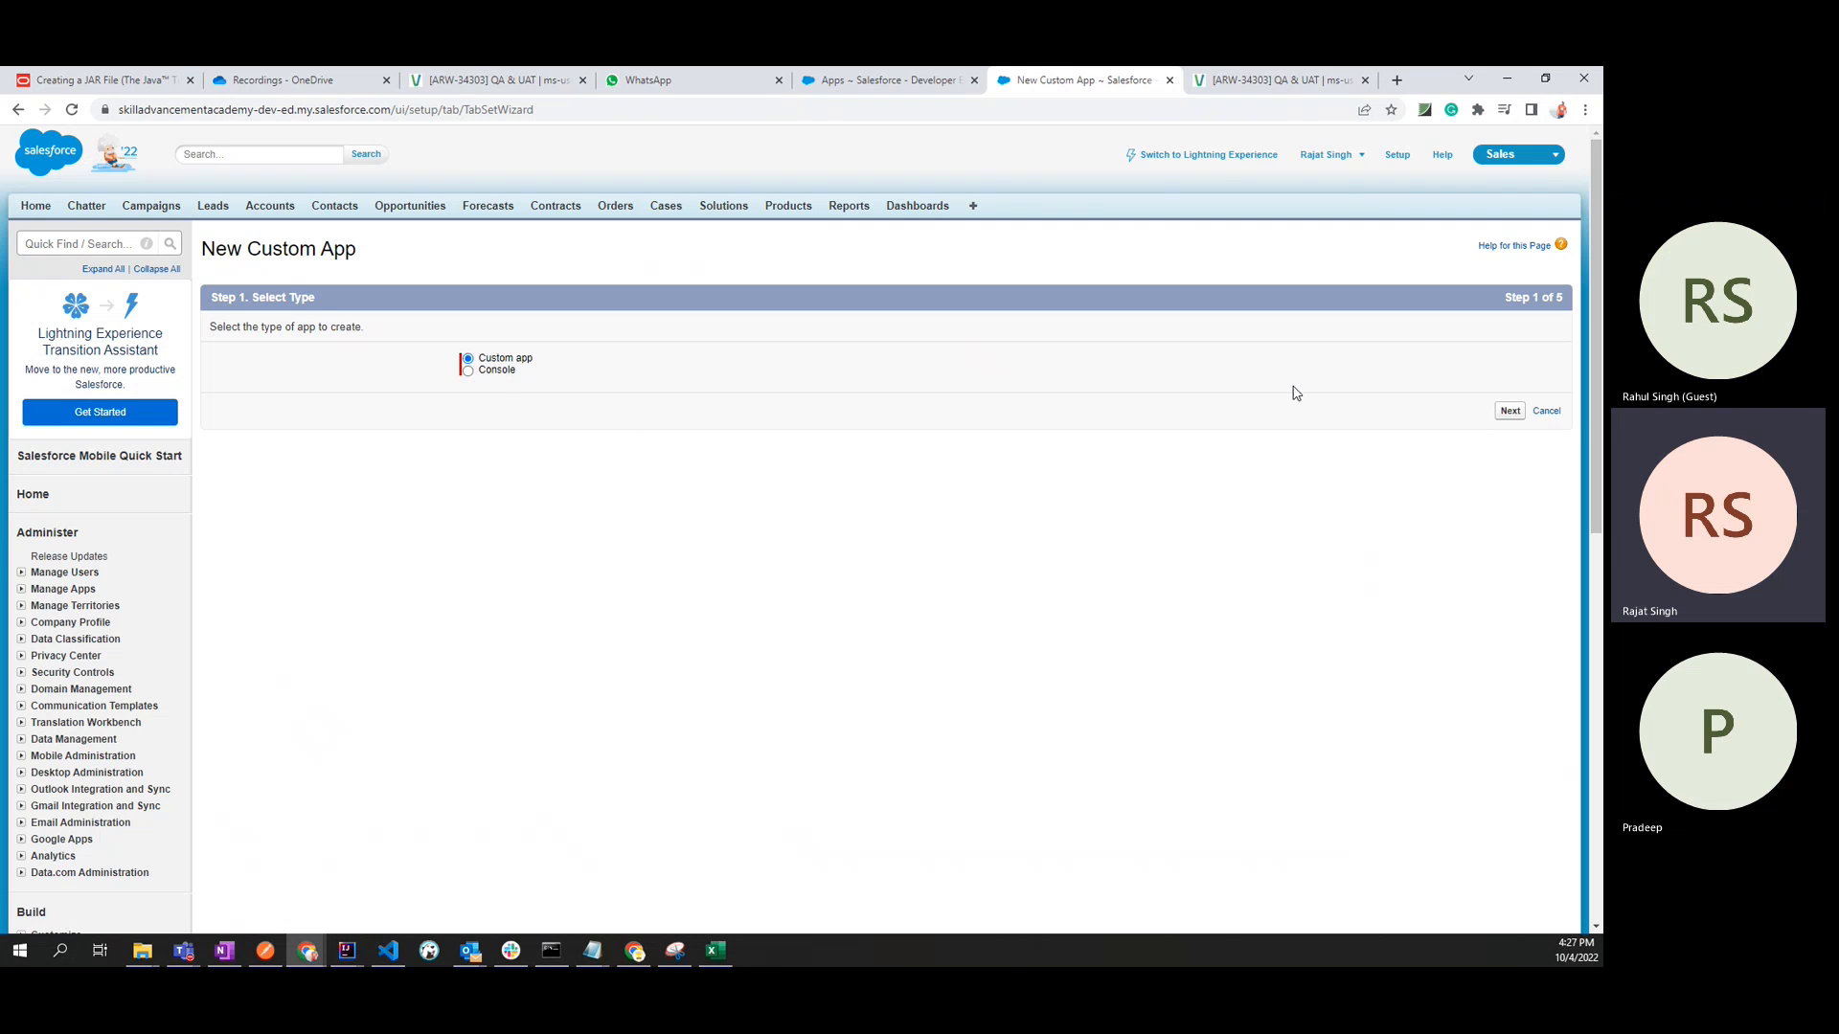
pyautogui.click(1509, 412)
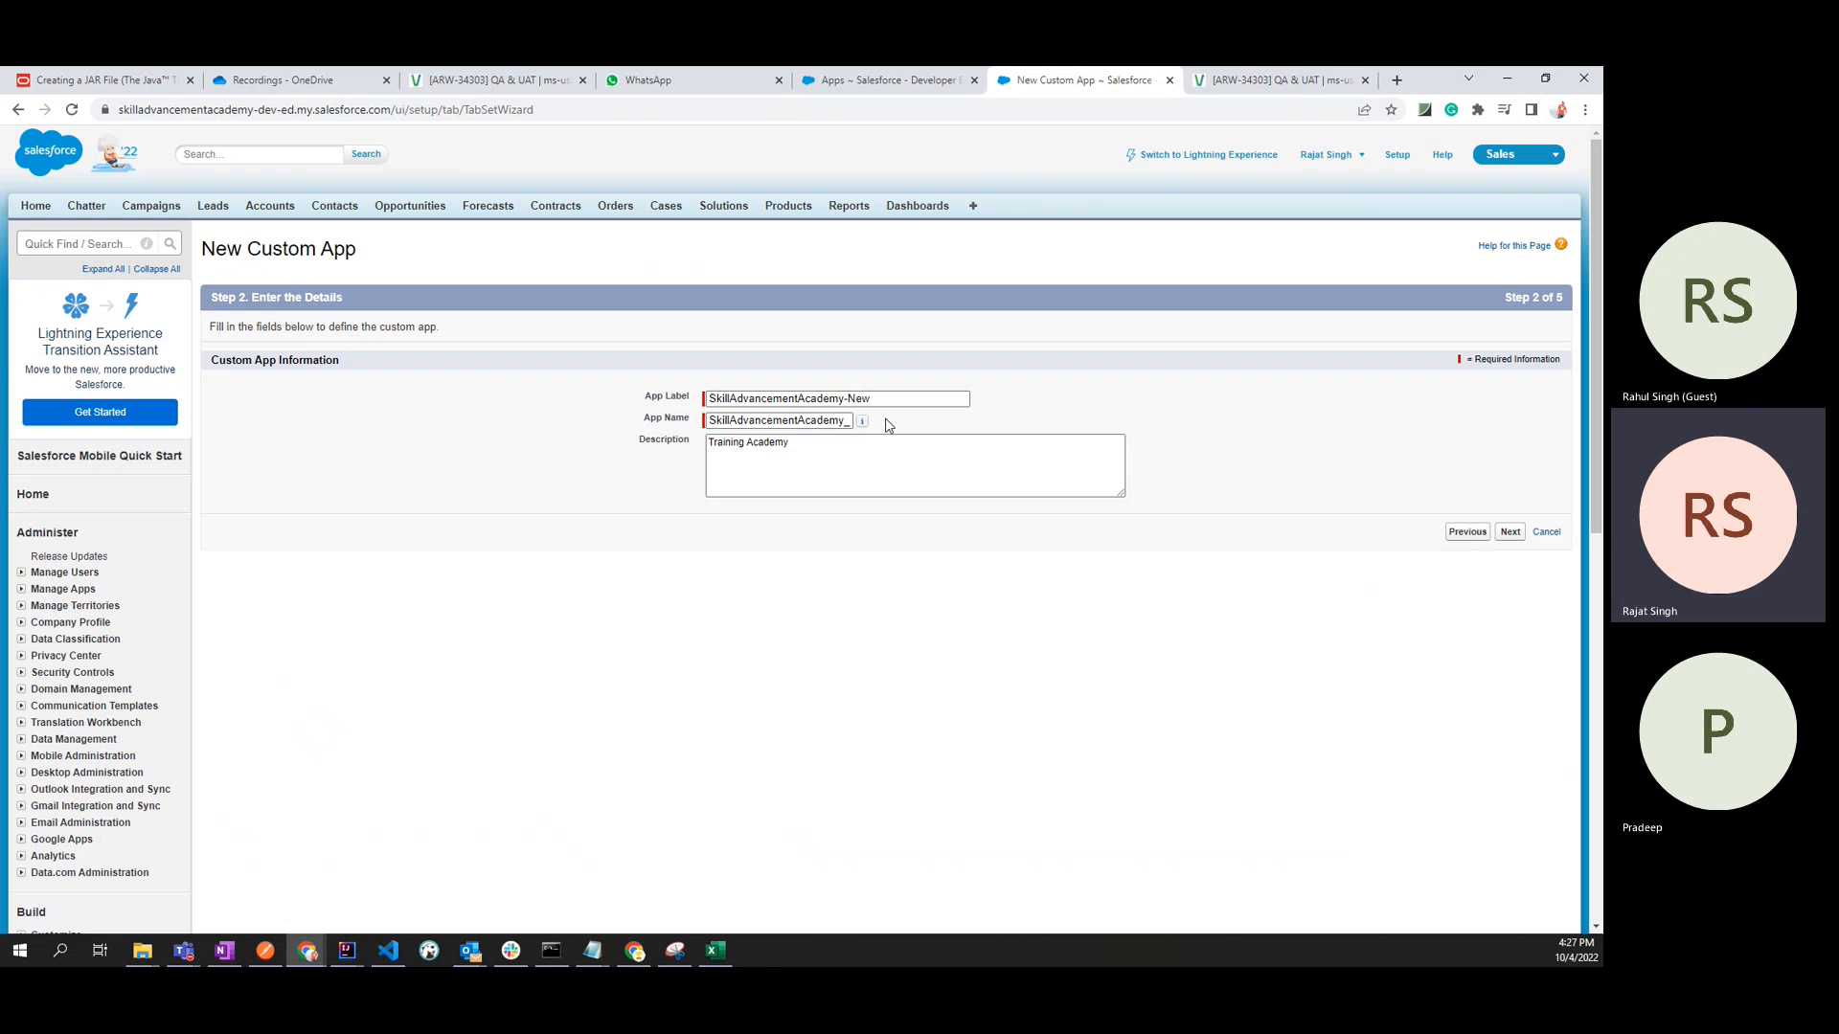
pyautogui.moveTo(865, 425)
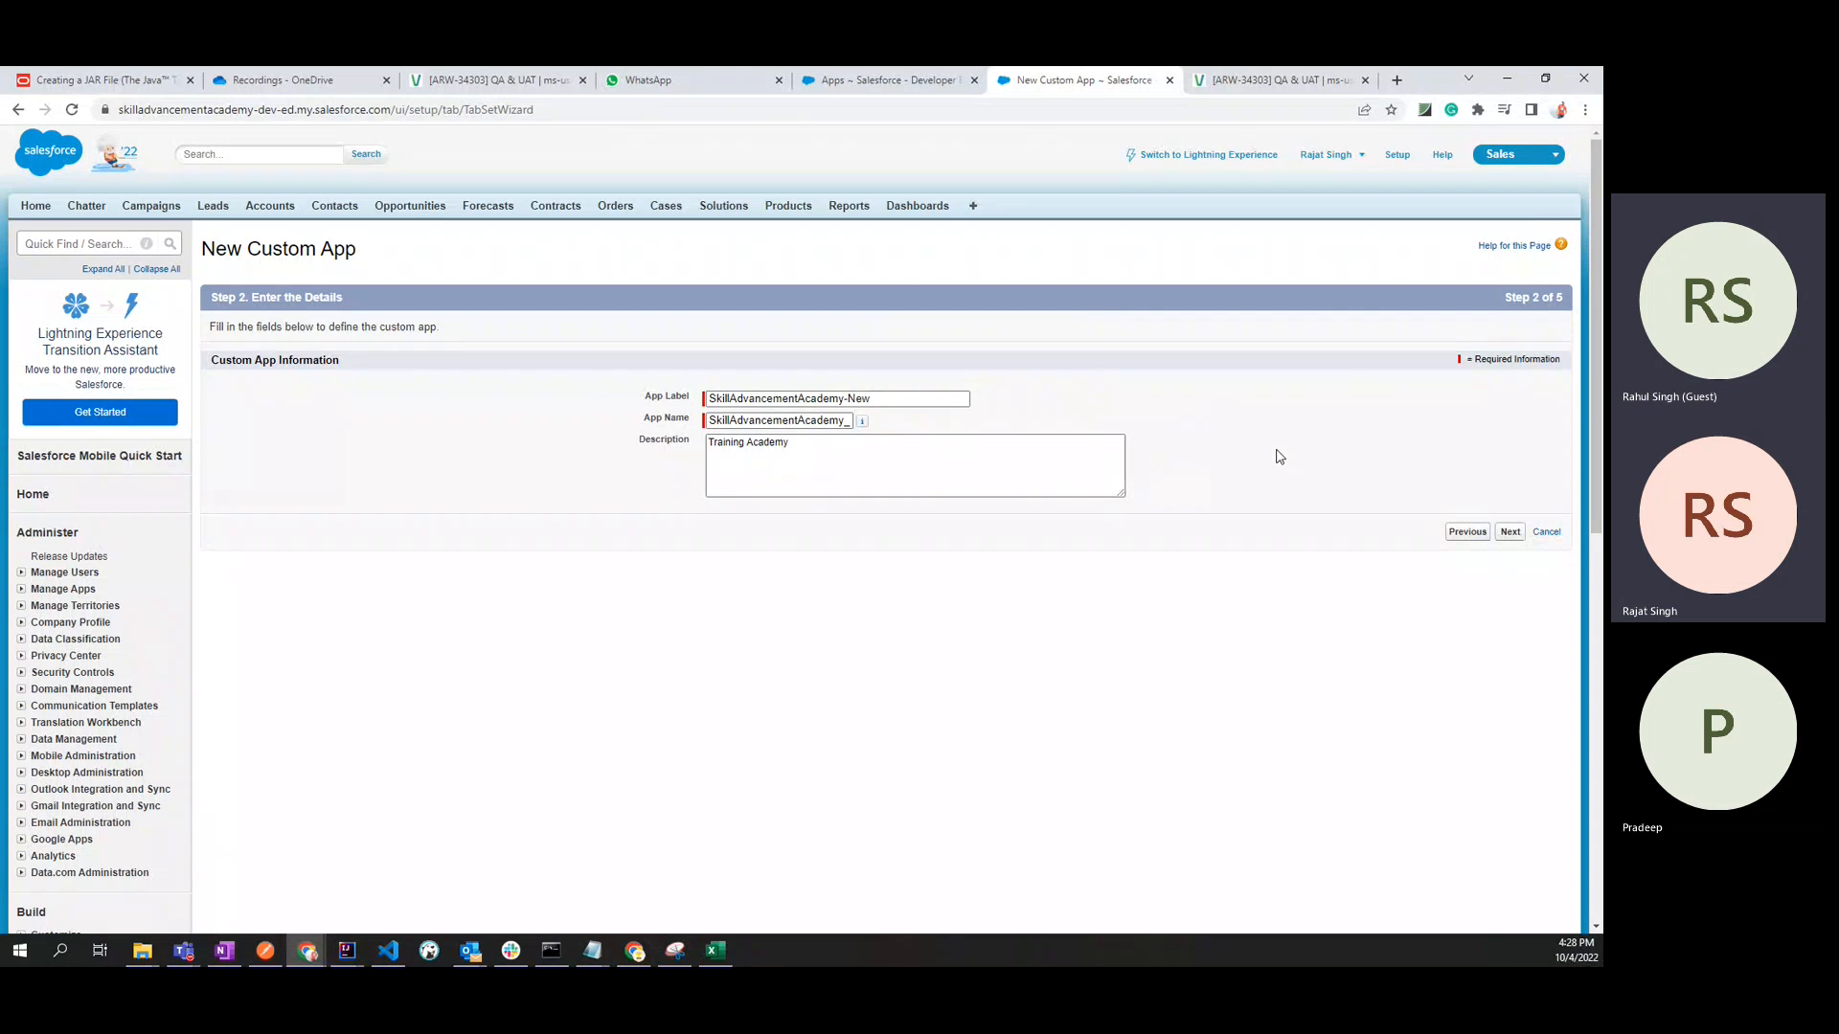
pyautogui.click(1503, 537)
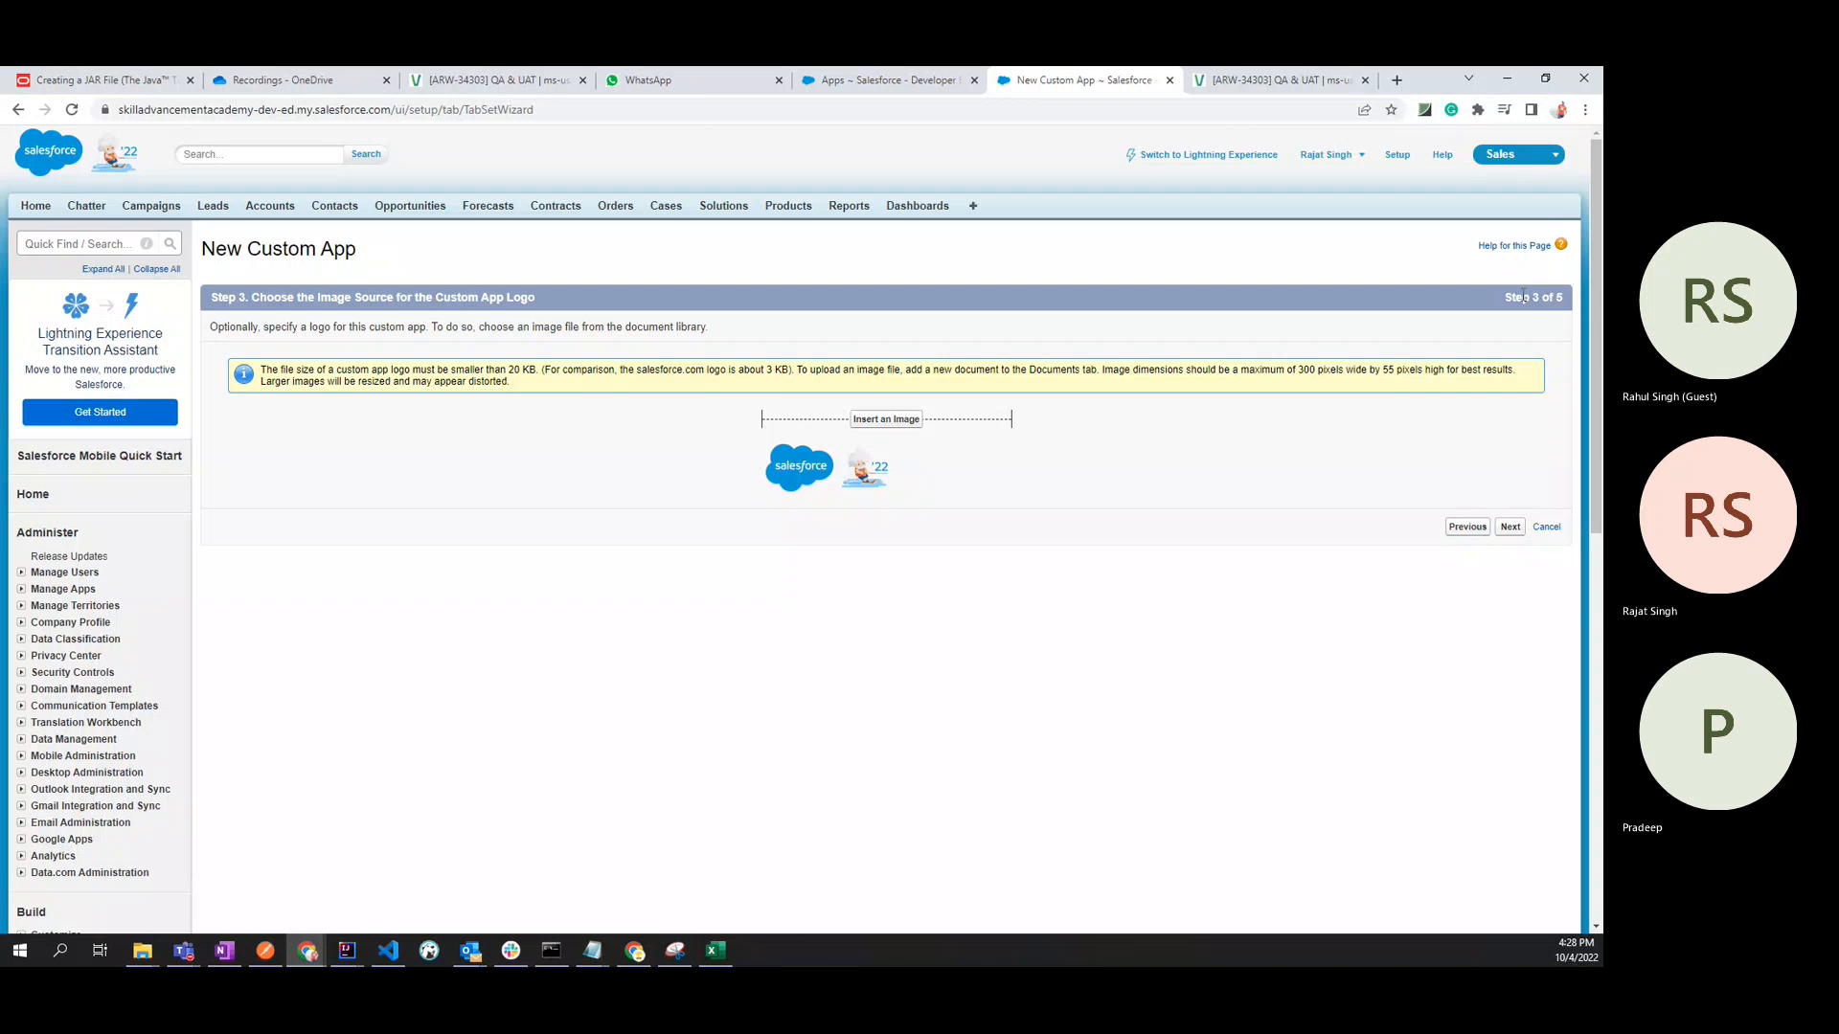
pyautogui.moveTo(1501, 300); pyautogui.dragTo(1557, 298)
pyautogui.click(1344, 485)
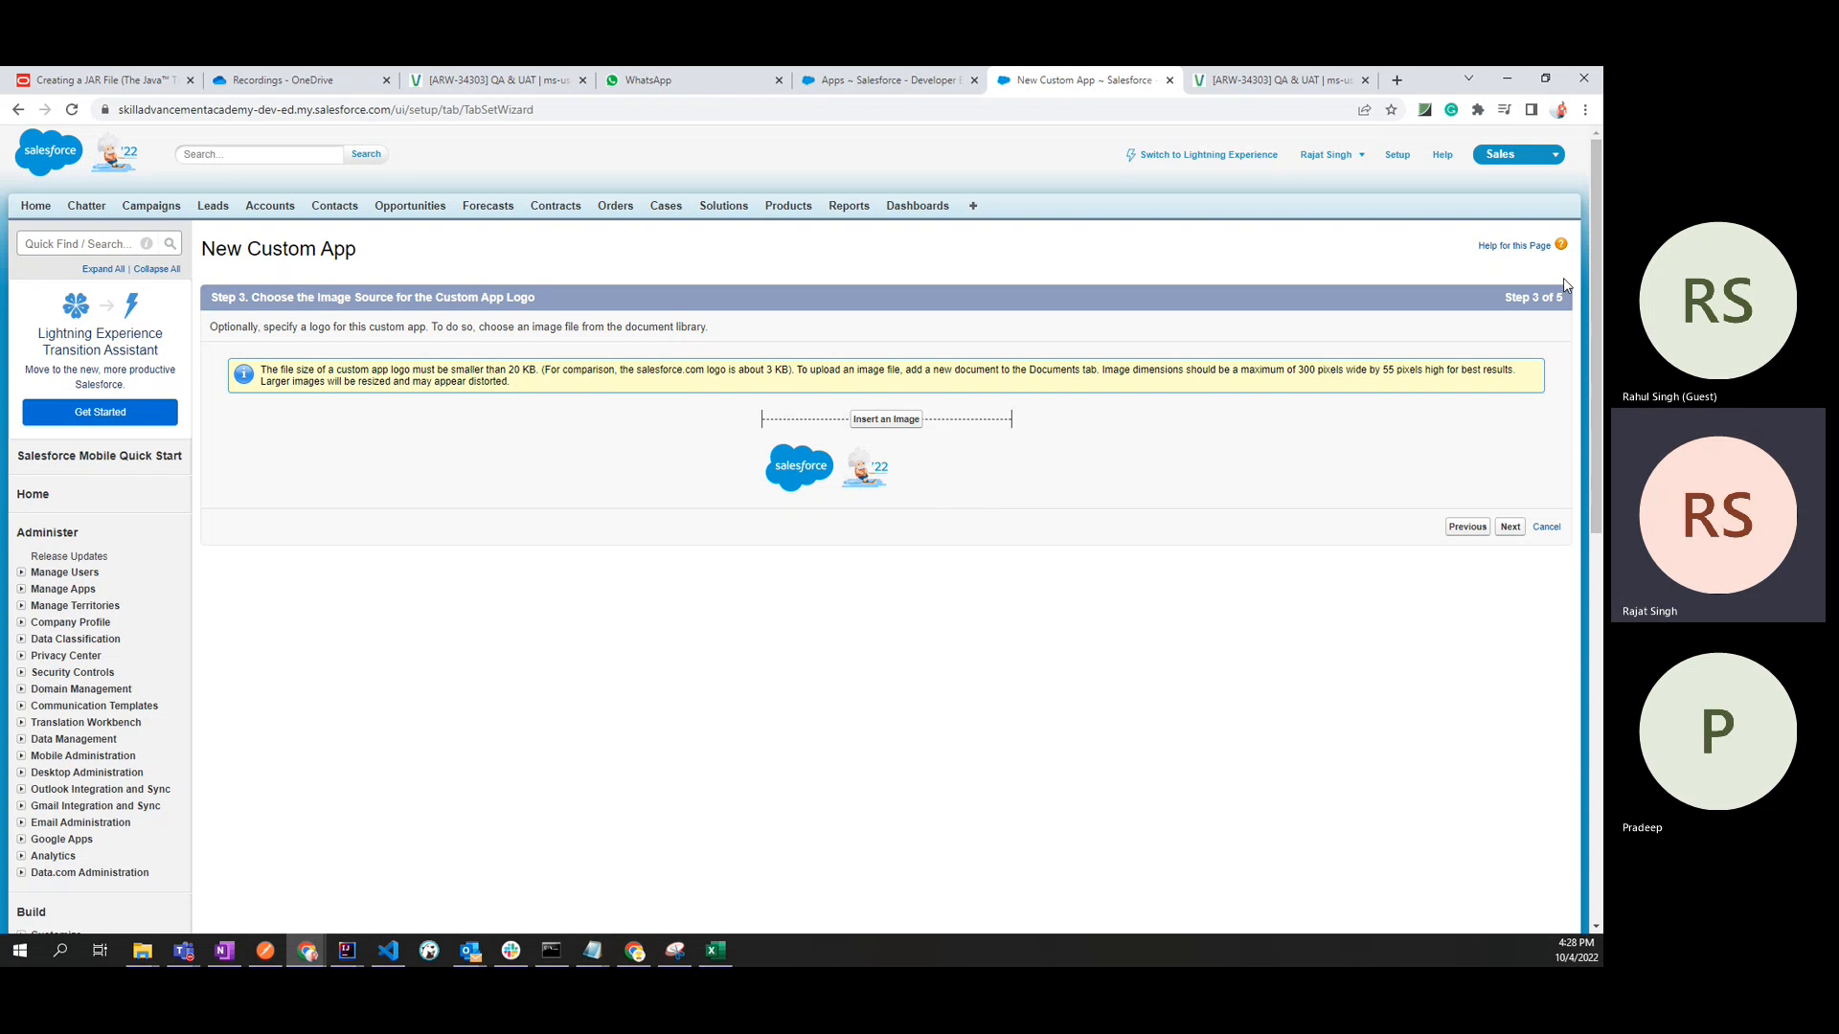
pyautogui.tripleClick(1535, 300)
pyautogui.click(1449, 424)
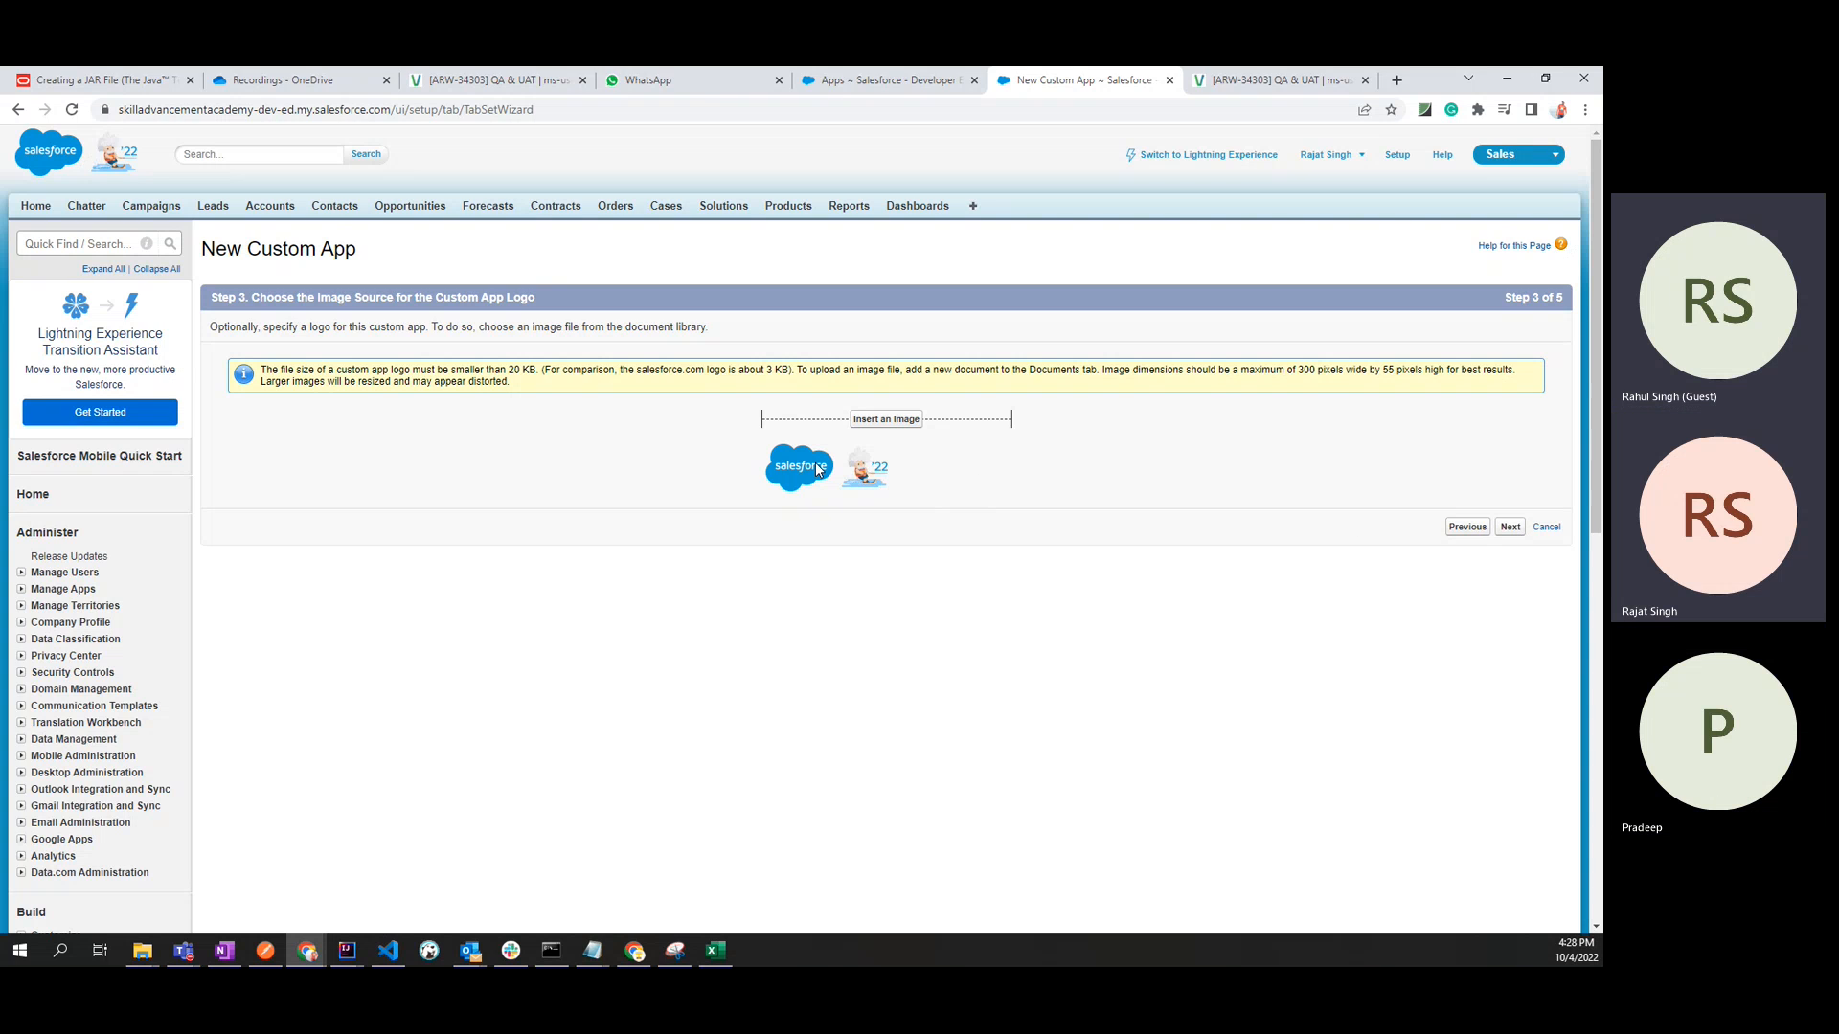
# Insert the image "SKill Advancement Another Logo" from the logo folder as the app logo and proceed to the tab selection.
pyautogui.click(887, 430)
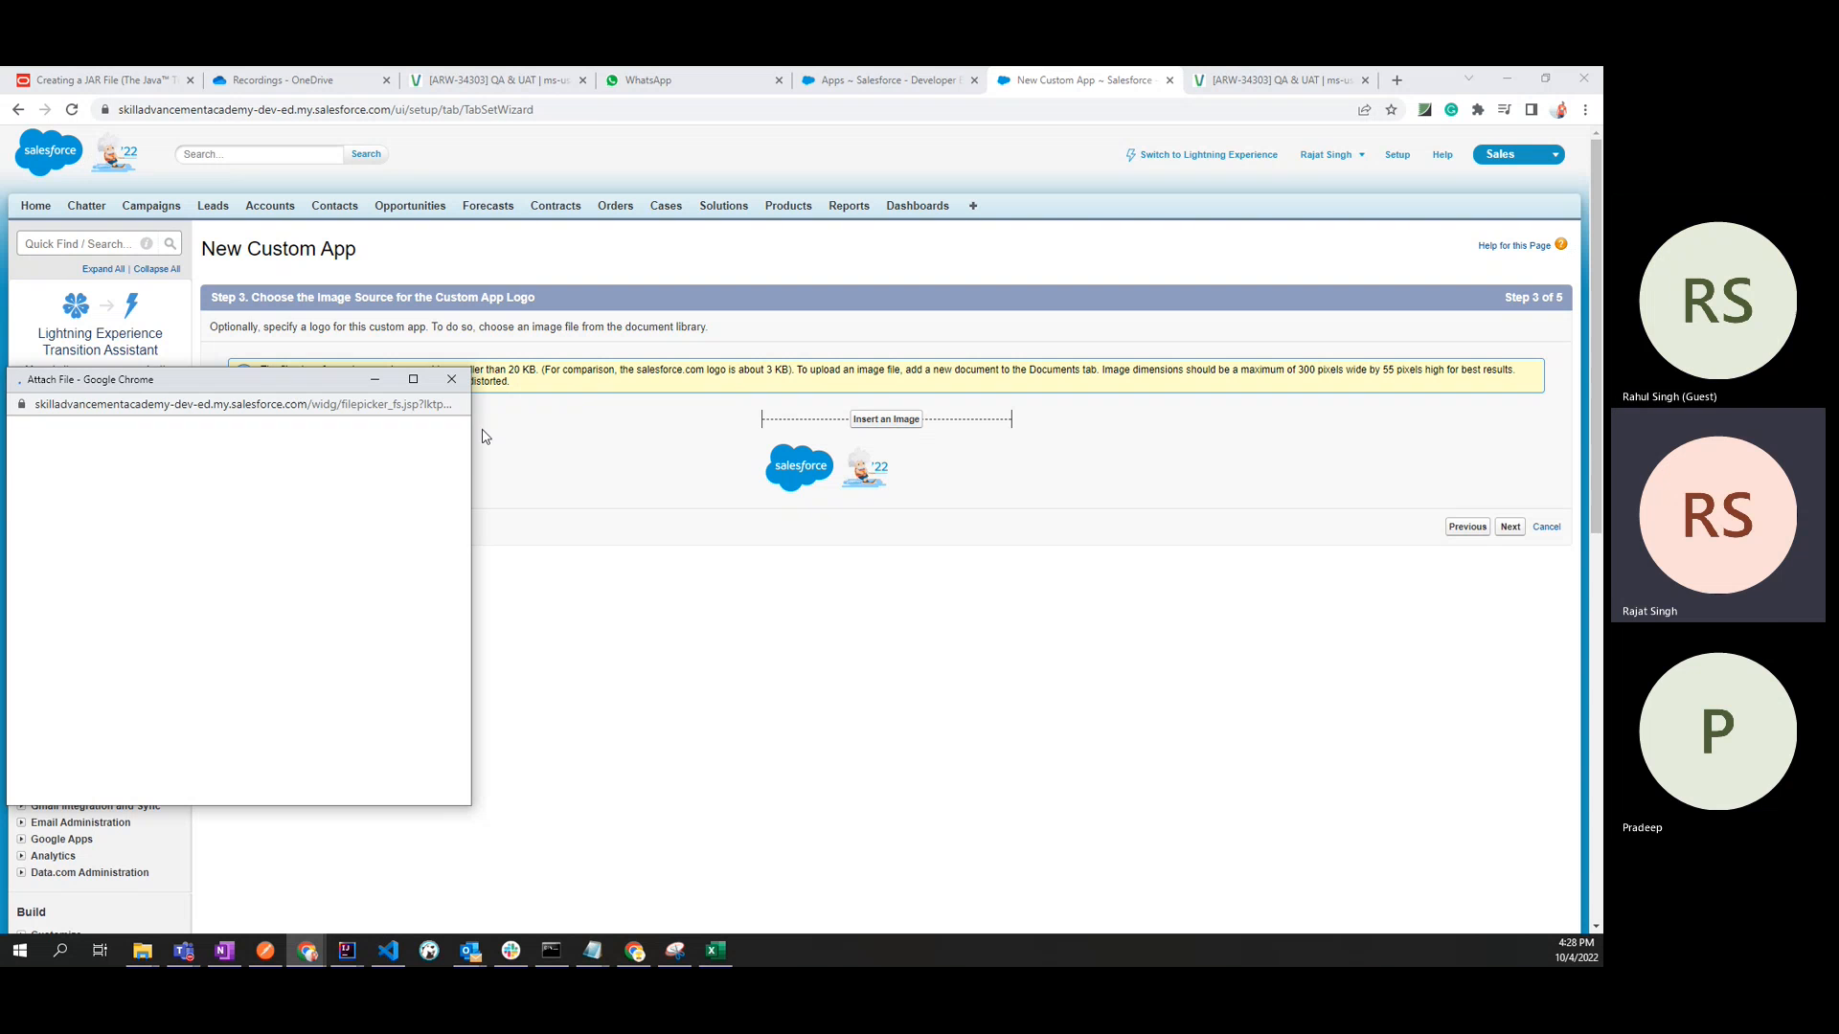
pyautogui.moveTo(319, 386); pyautogui.dragTo(545, 318)
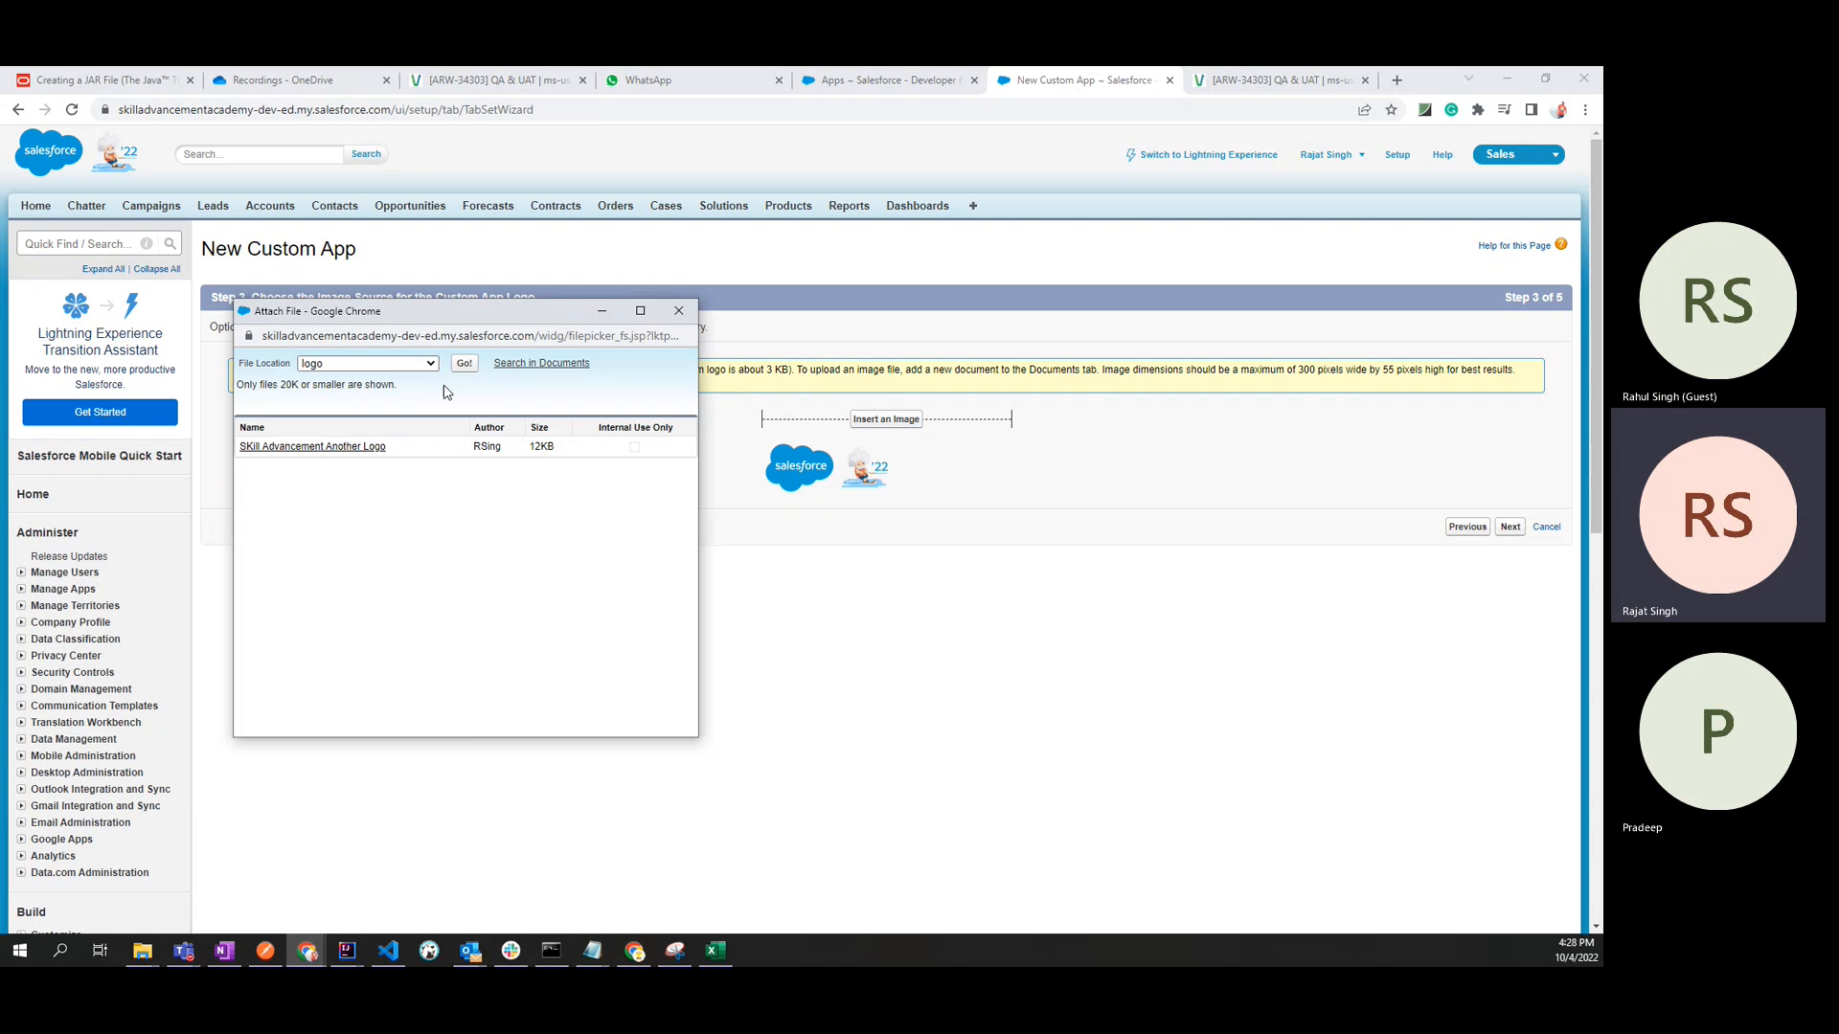
pyautogui.click(356, 448)
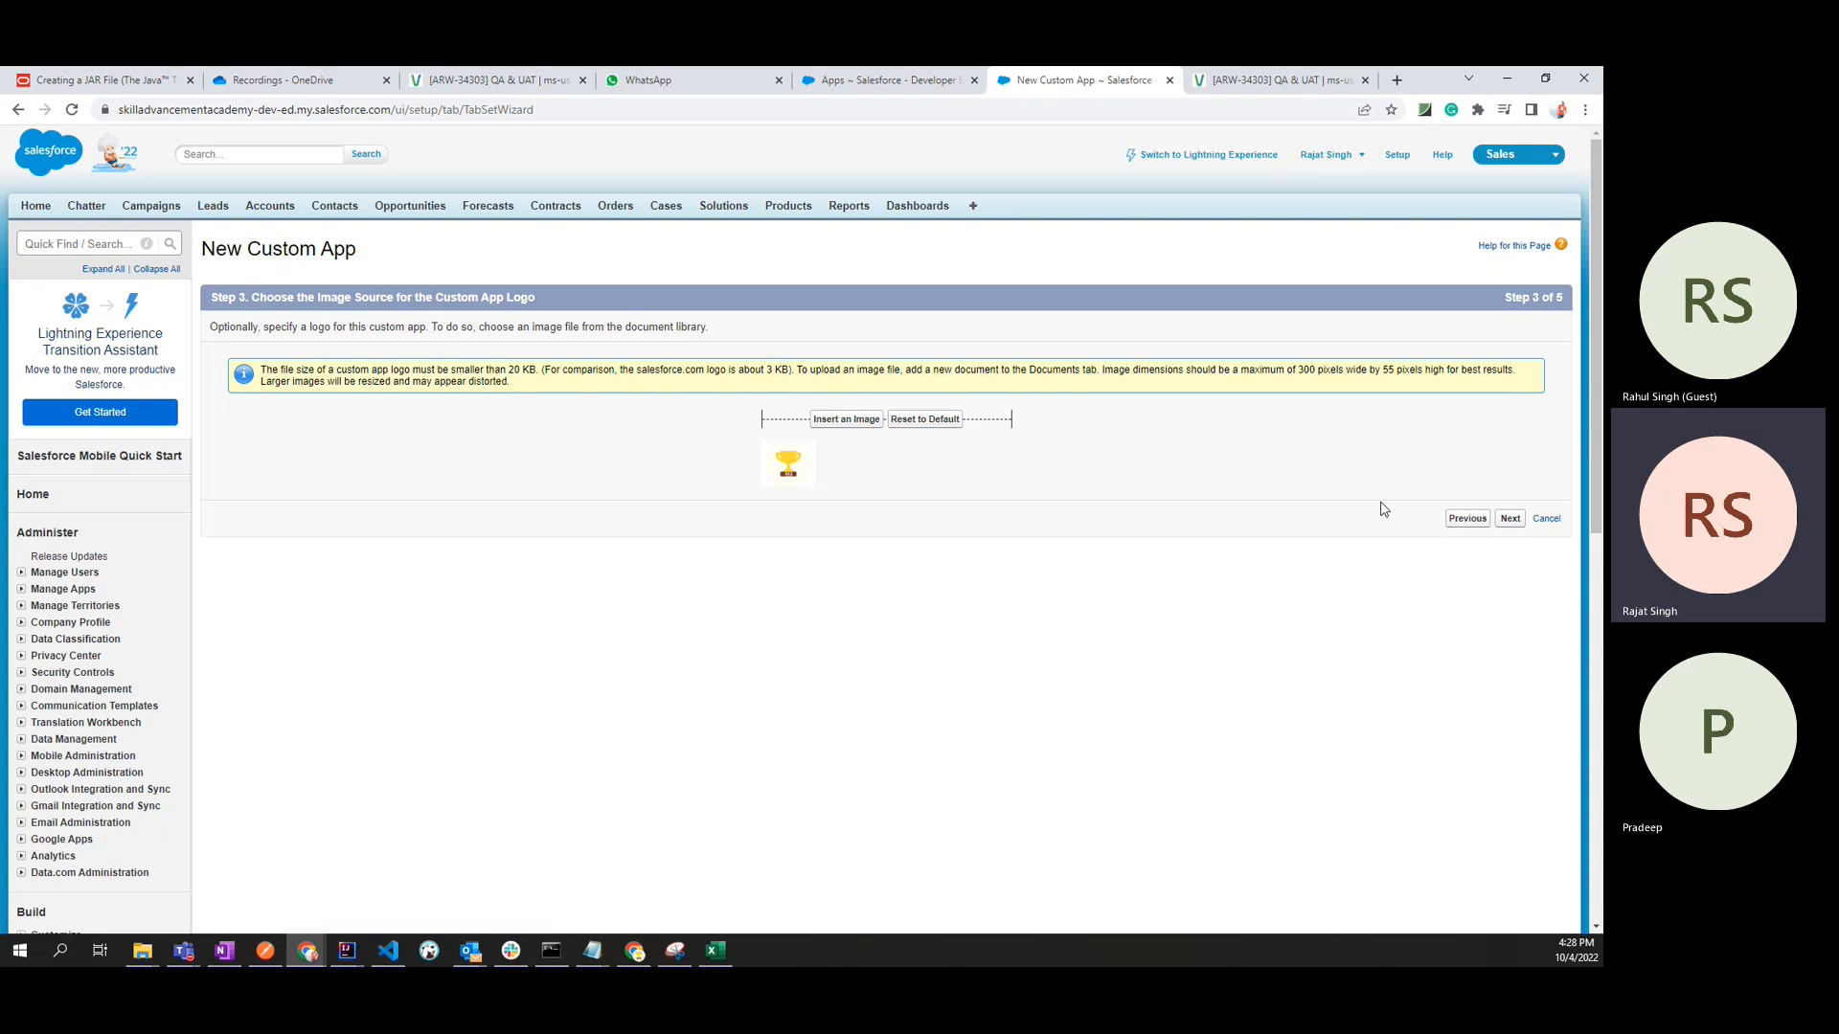
pyautogui.click(1509, 519)
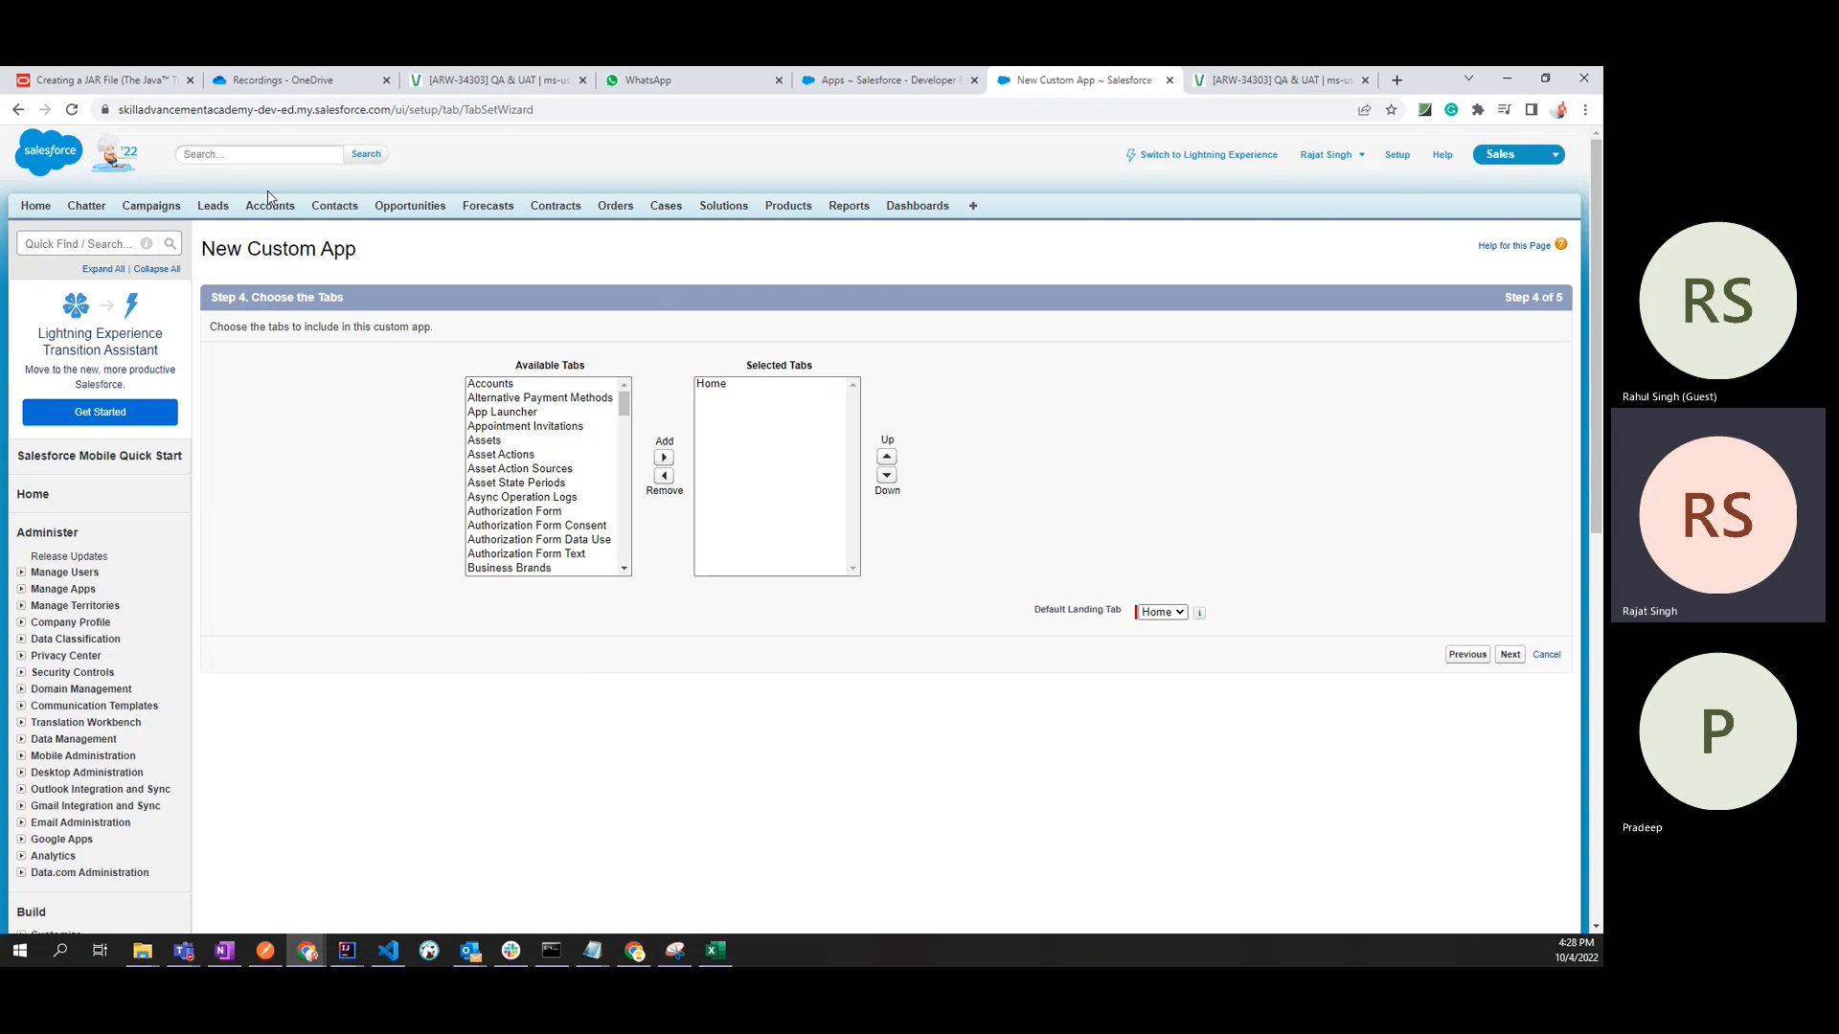
# Add the Accounts and Chatter tabs to the selected tabs of the new custom app.
pyautogui.click(1553, 155)
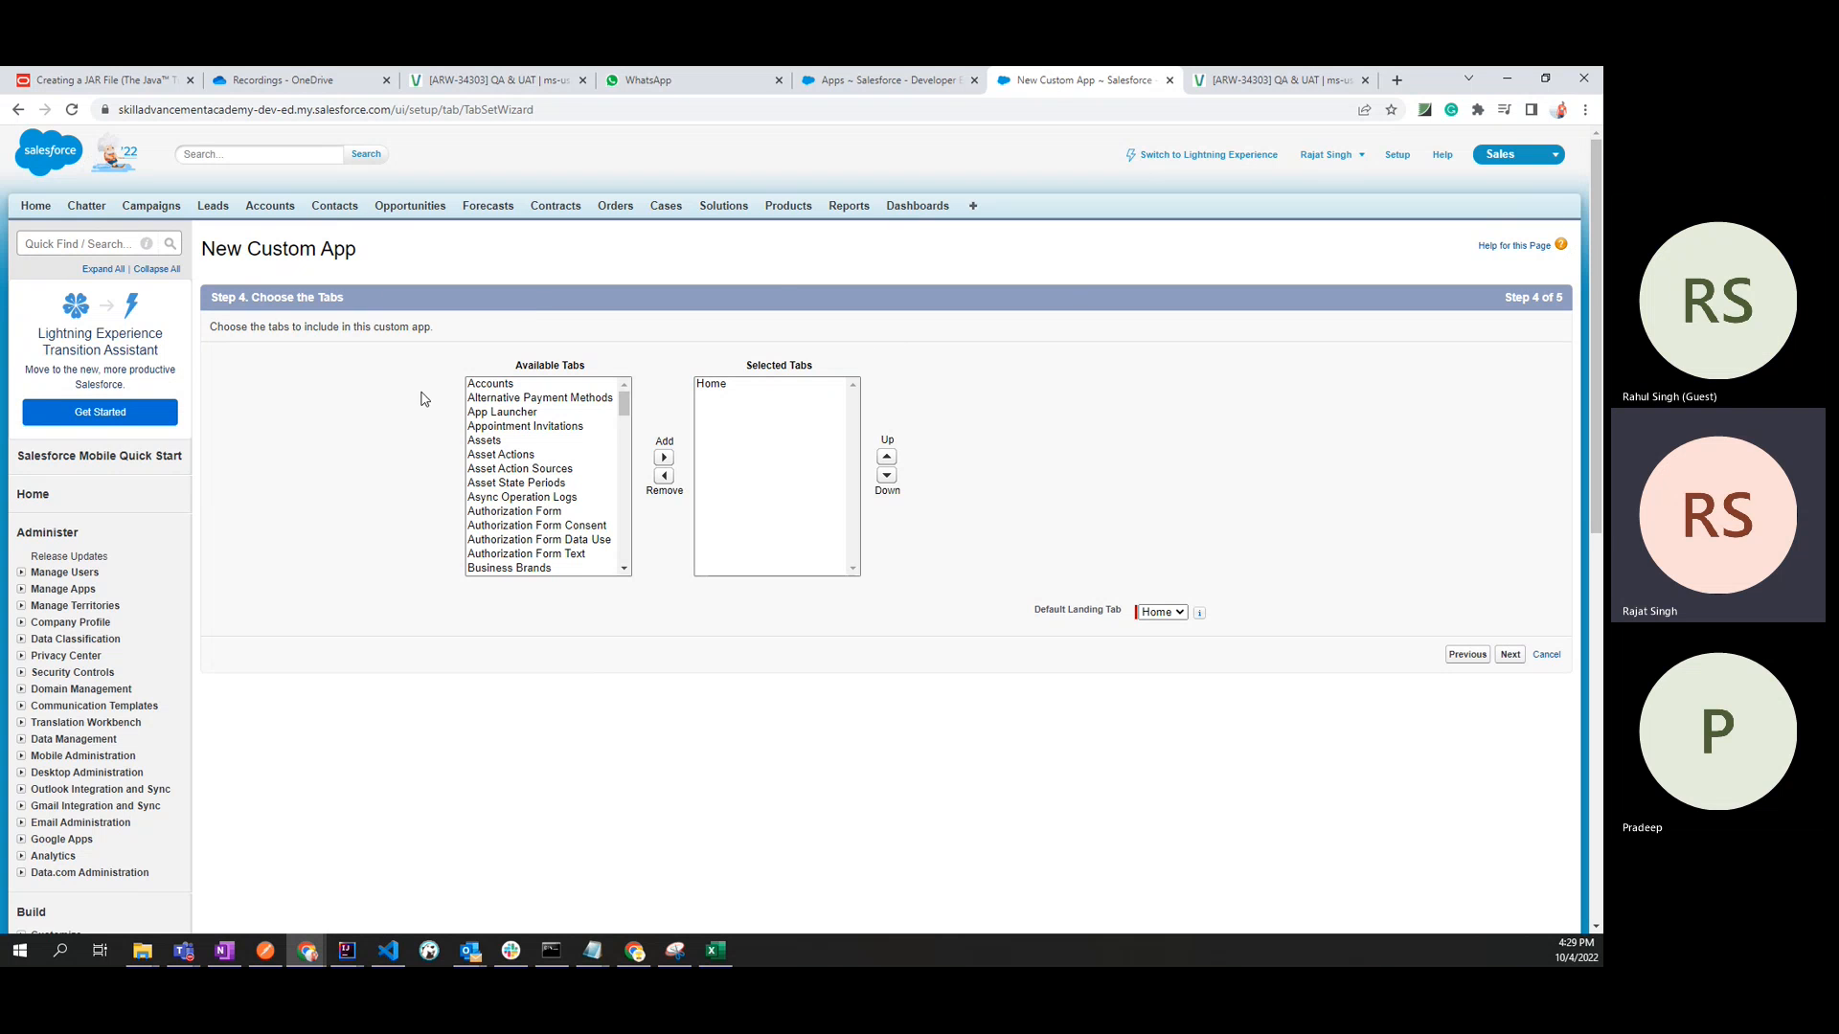
pyautogui.click(515, 512)
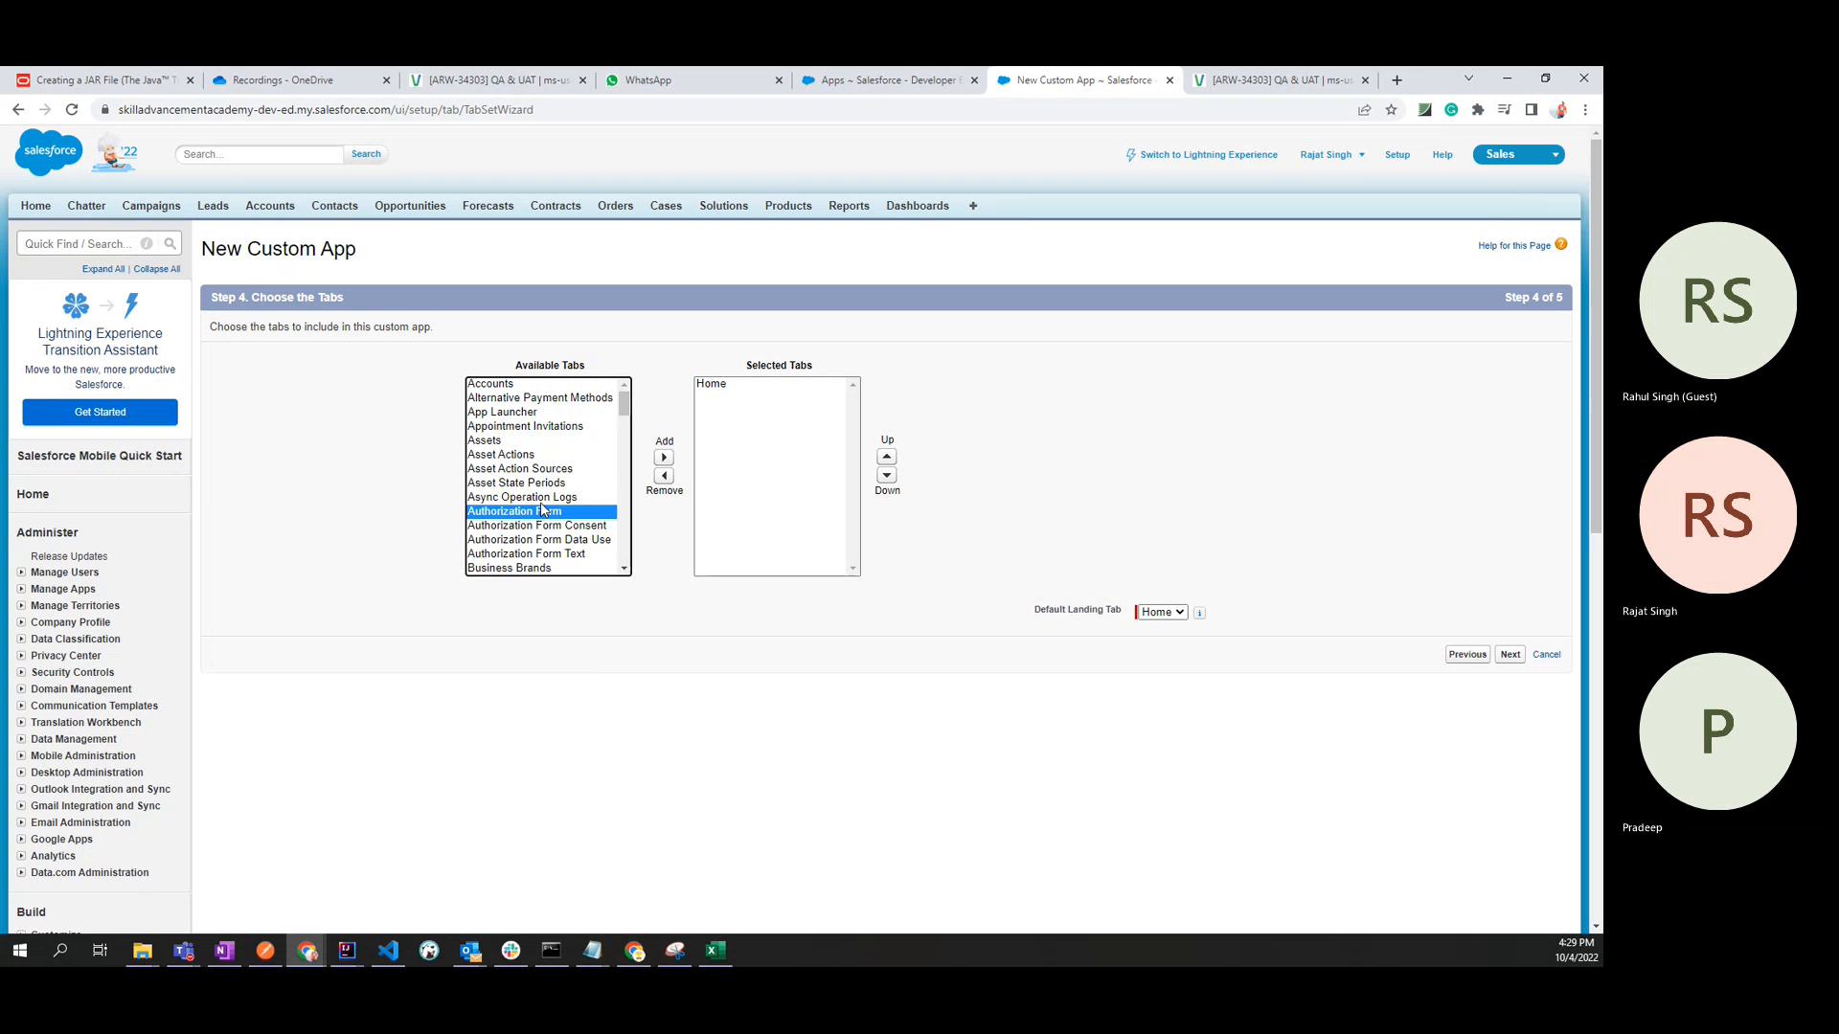
pyautogui.write('ac')
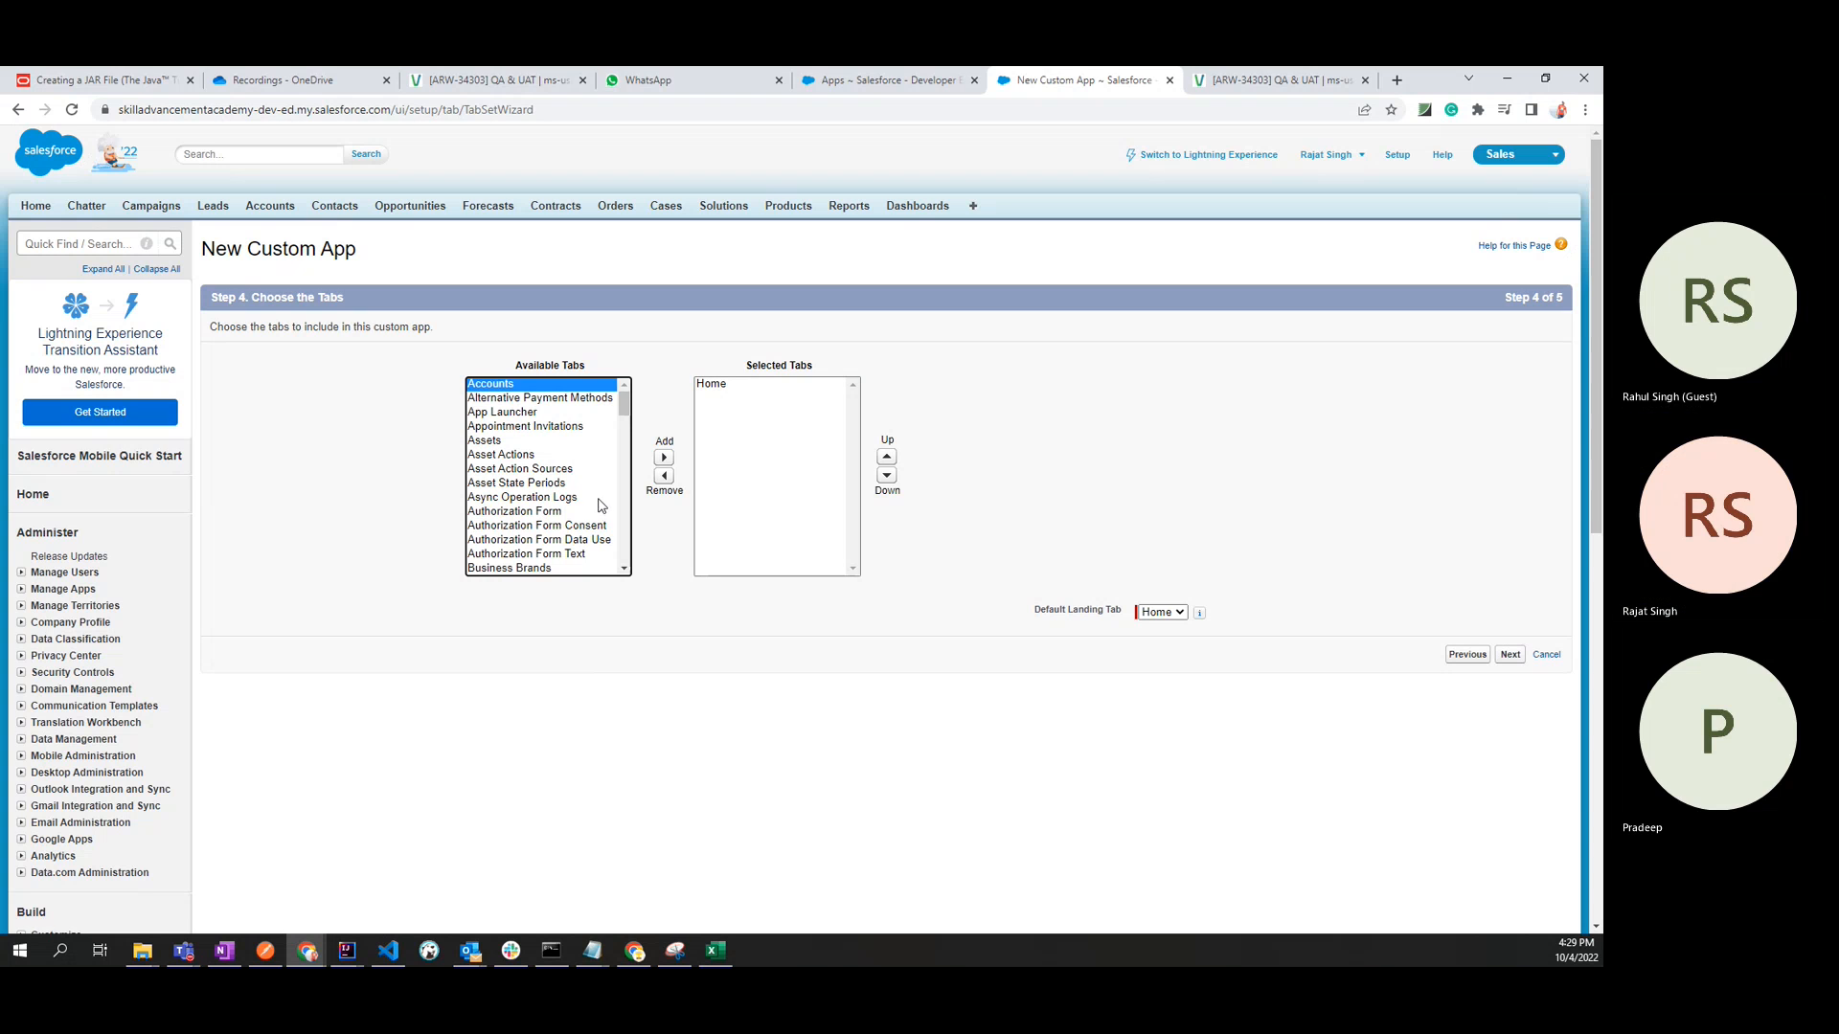
pyautogui.click(664, 456)
pyautogui.click(562, 499)
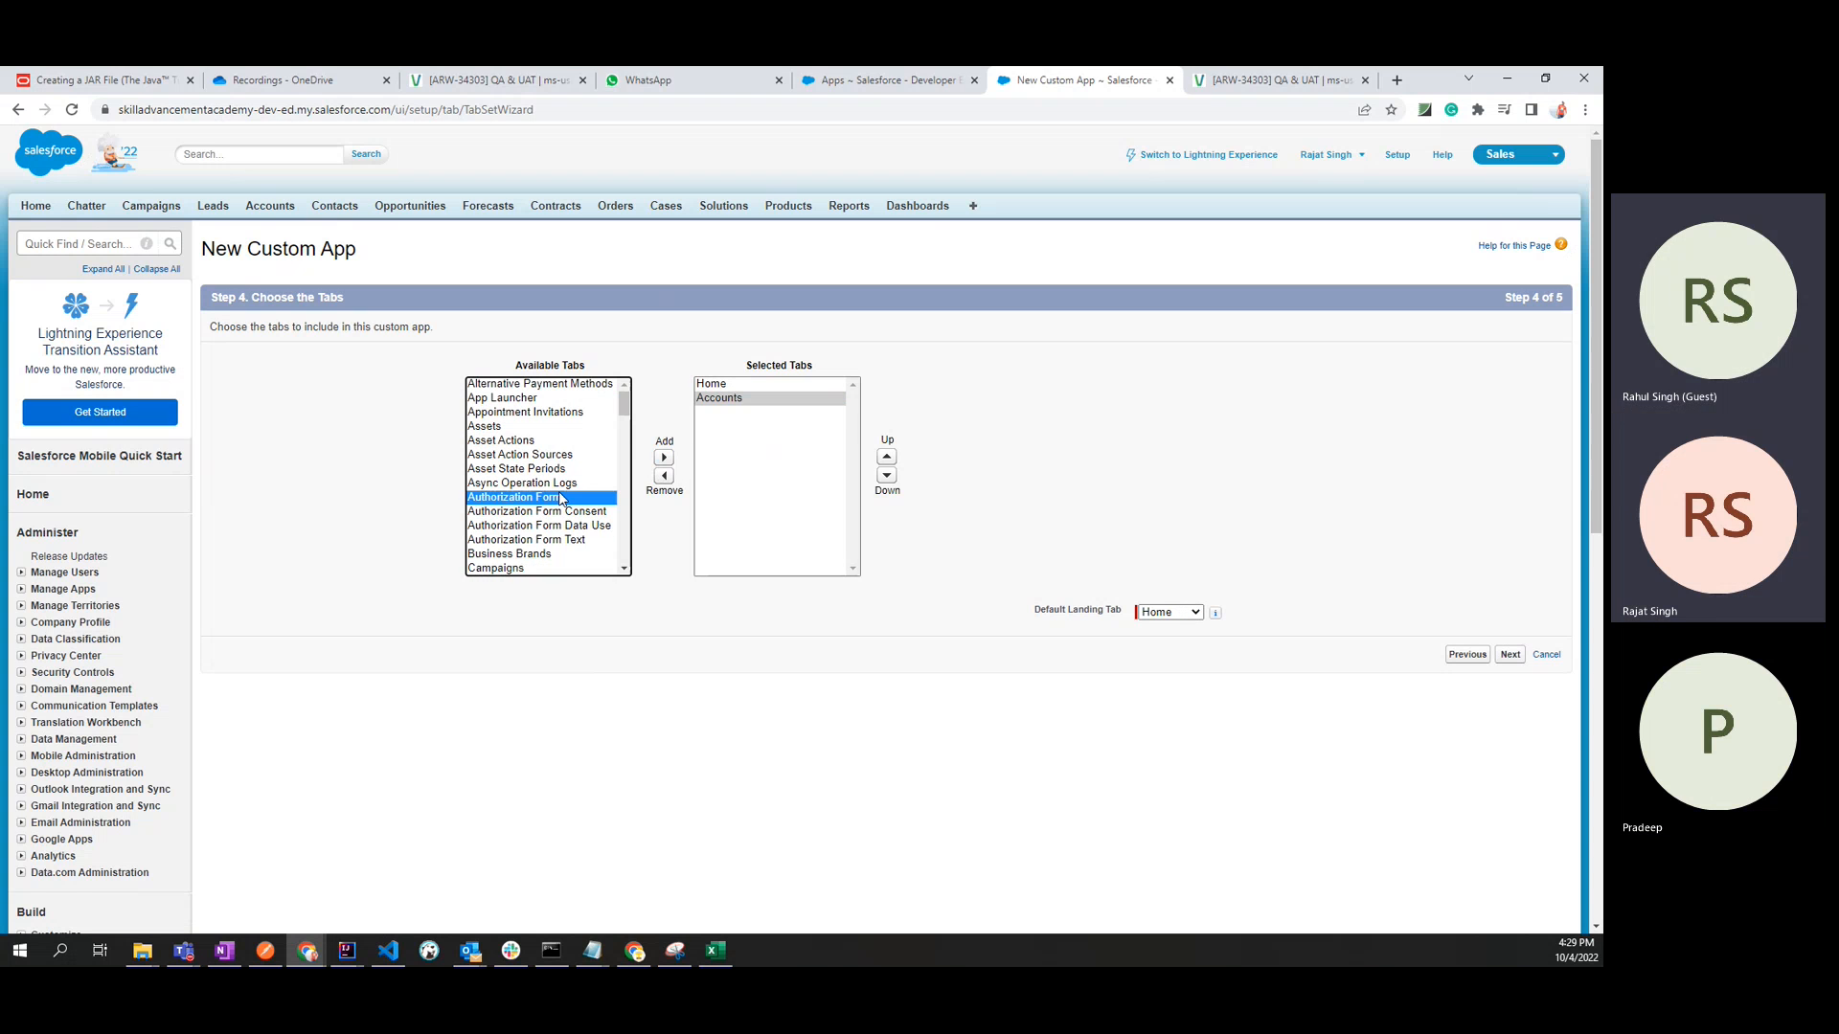
pyautogui.write('ch')
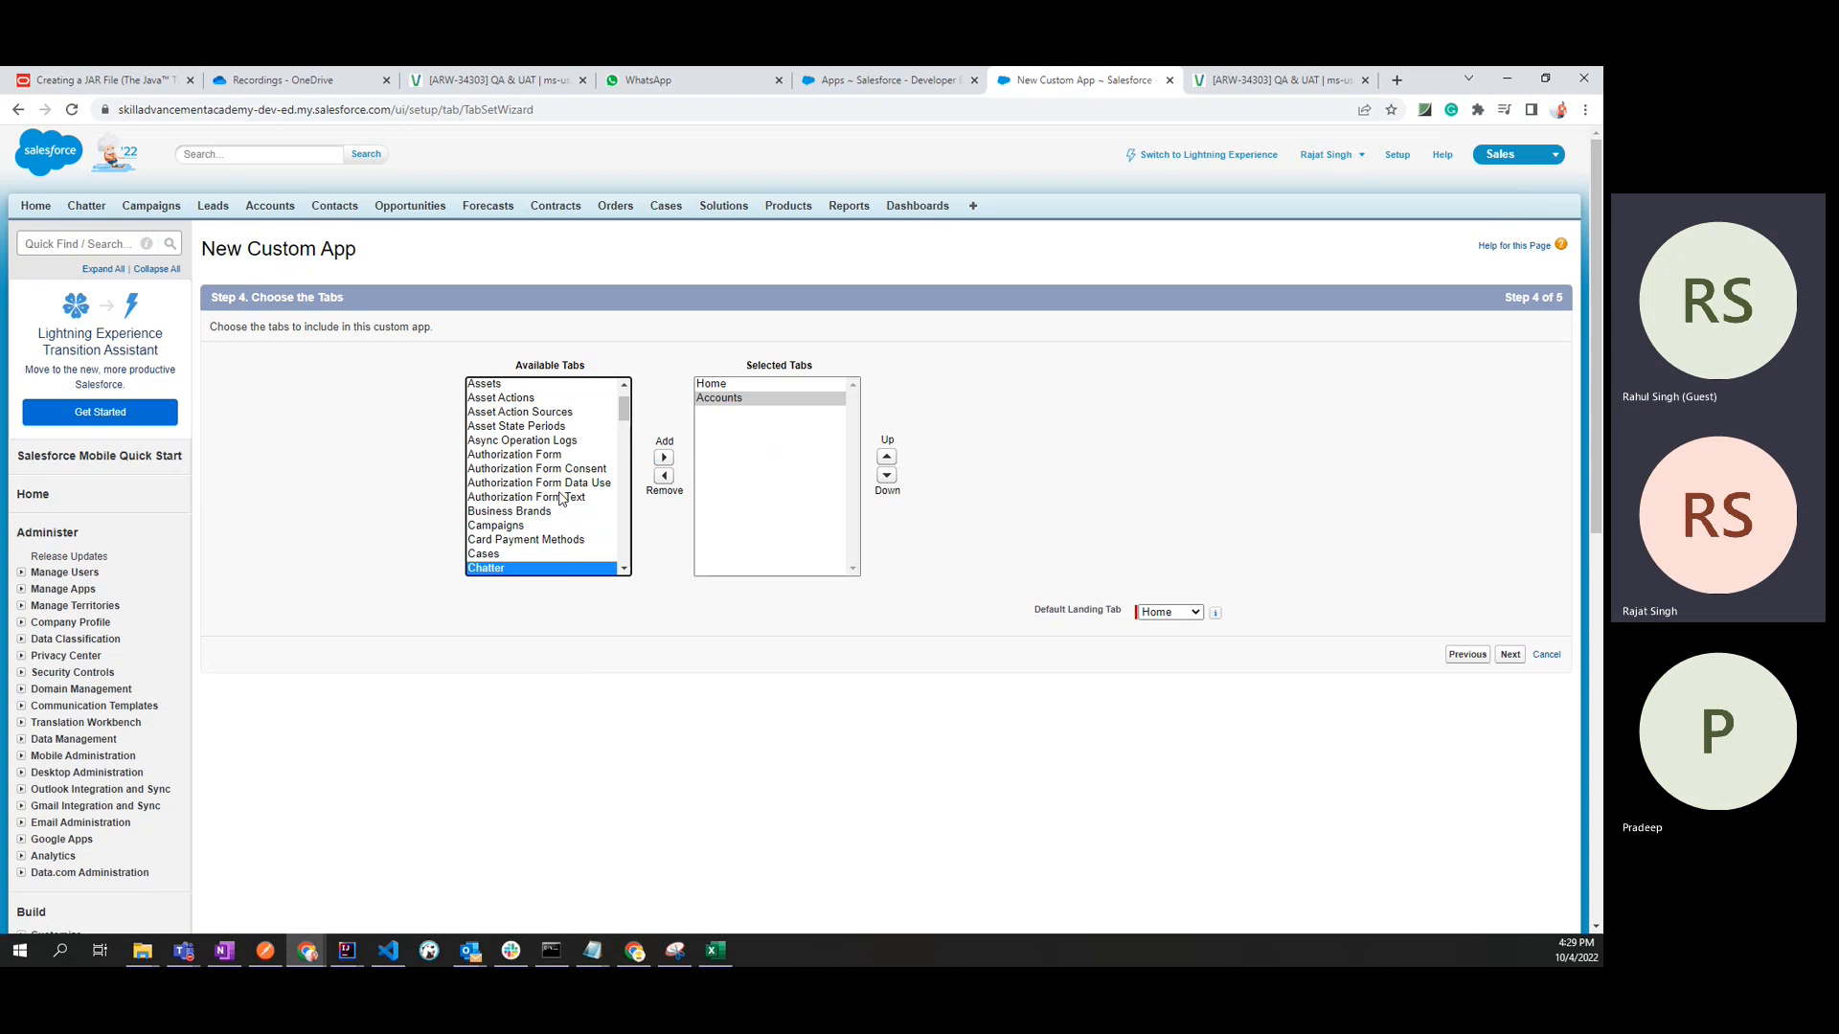
pyautogui.click(661, 460)
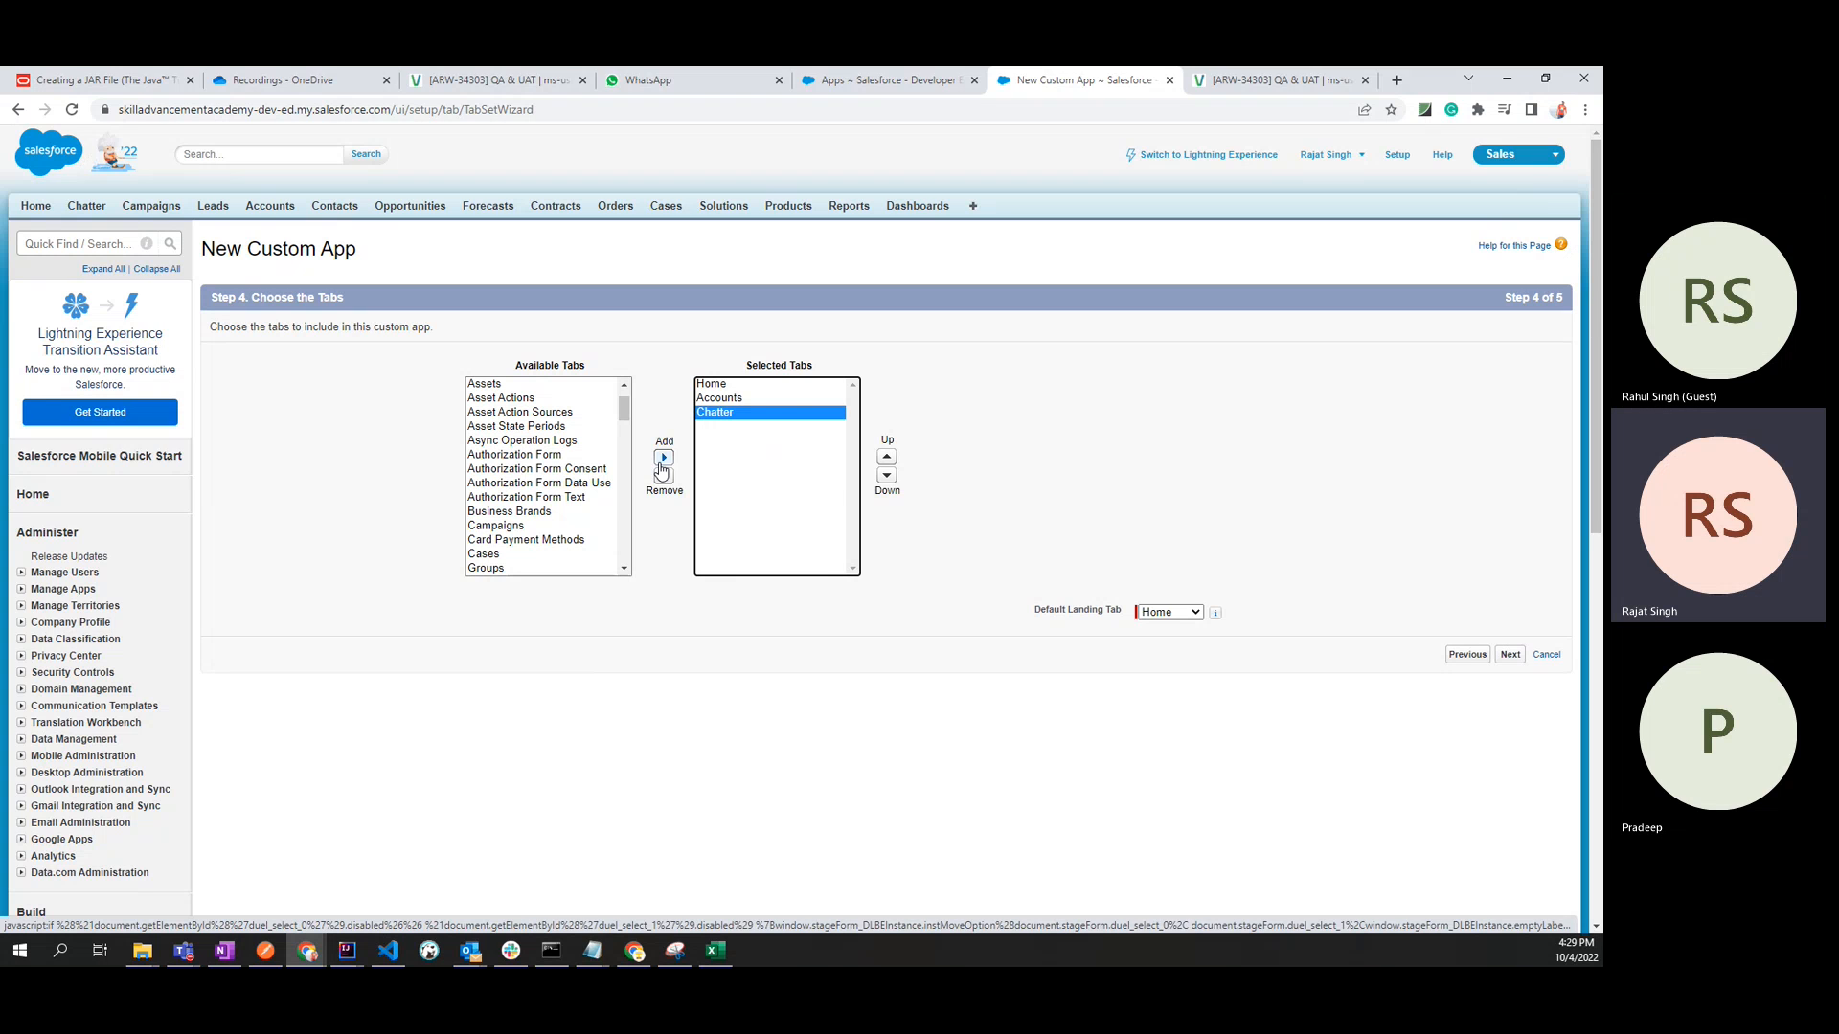
# Add the People and Orders tabs to the new app's selected tabs.
pyautogui.click(521, 513)
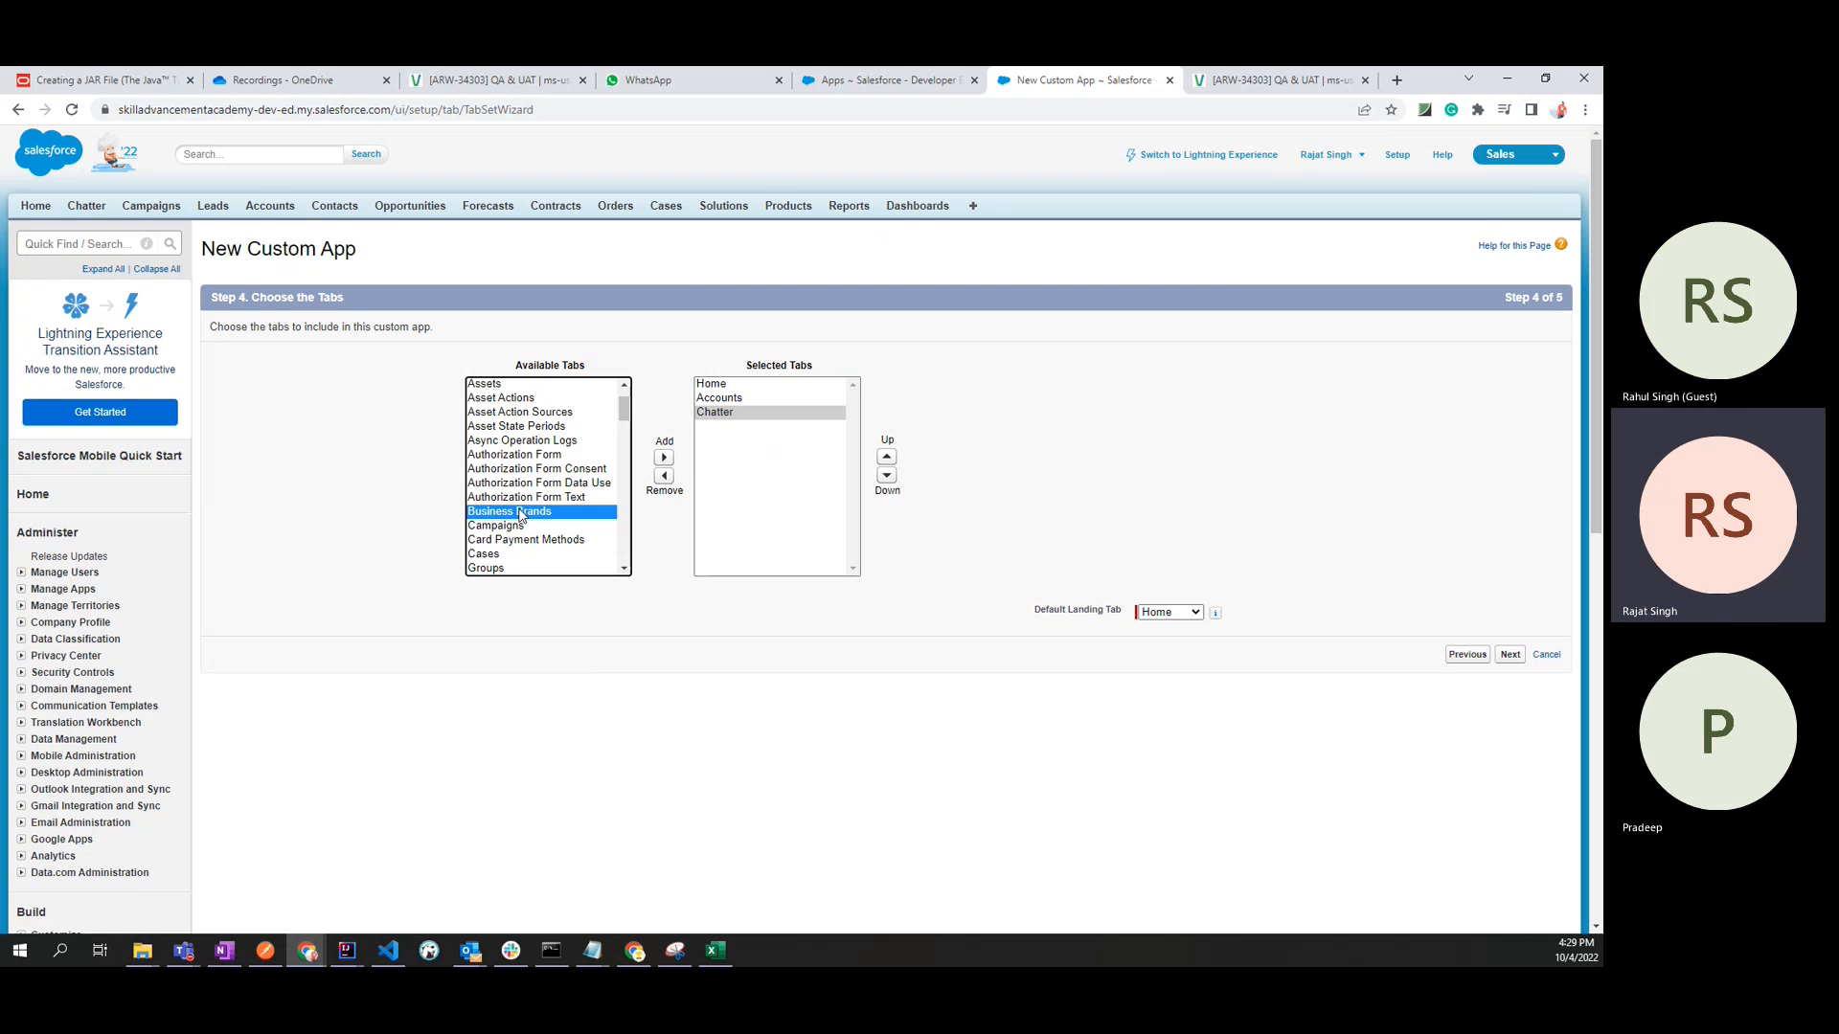
pyautogui.press('p')
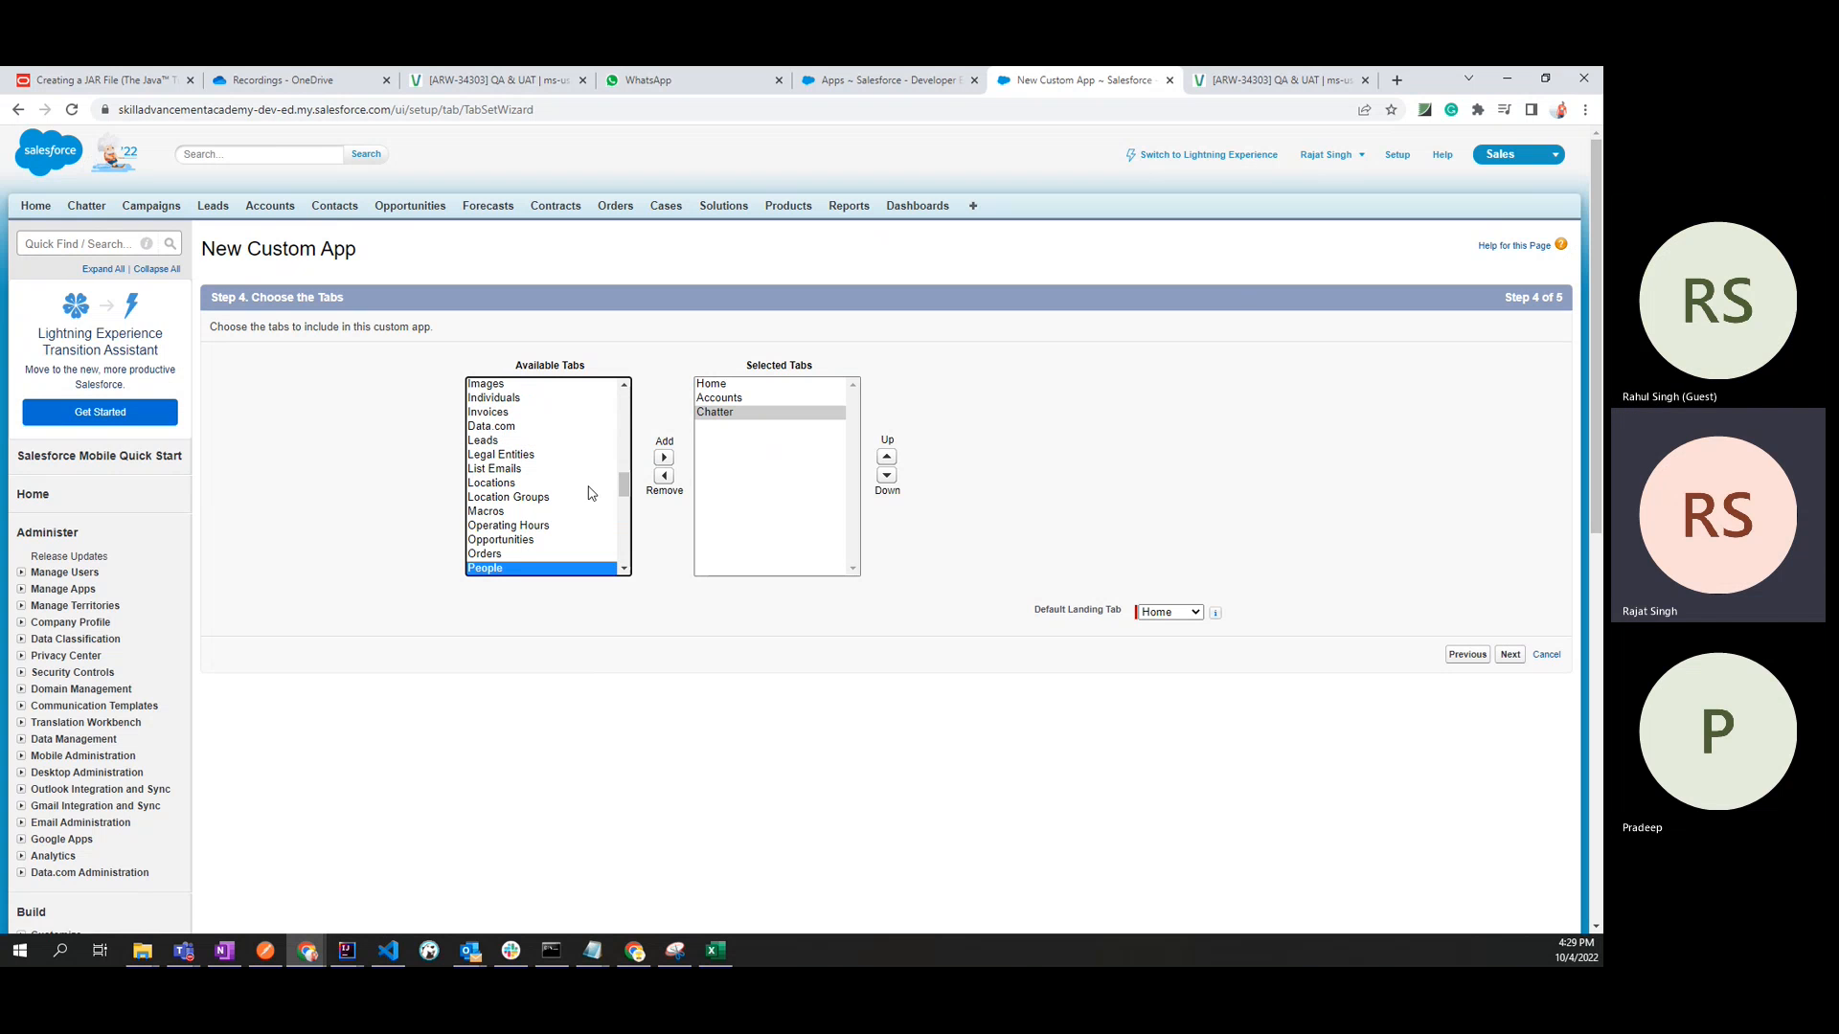
pyautogui.click(664, 458)
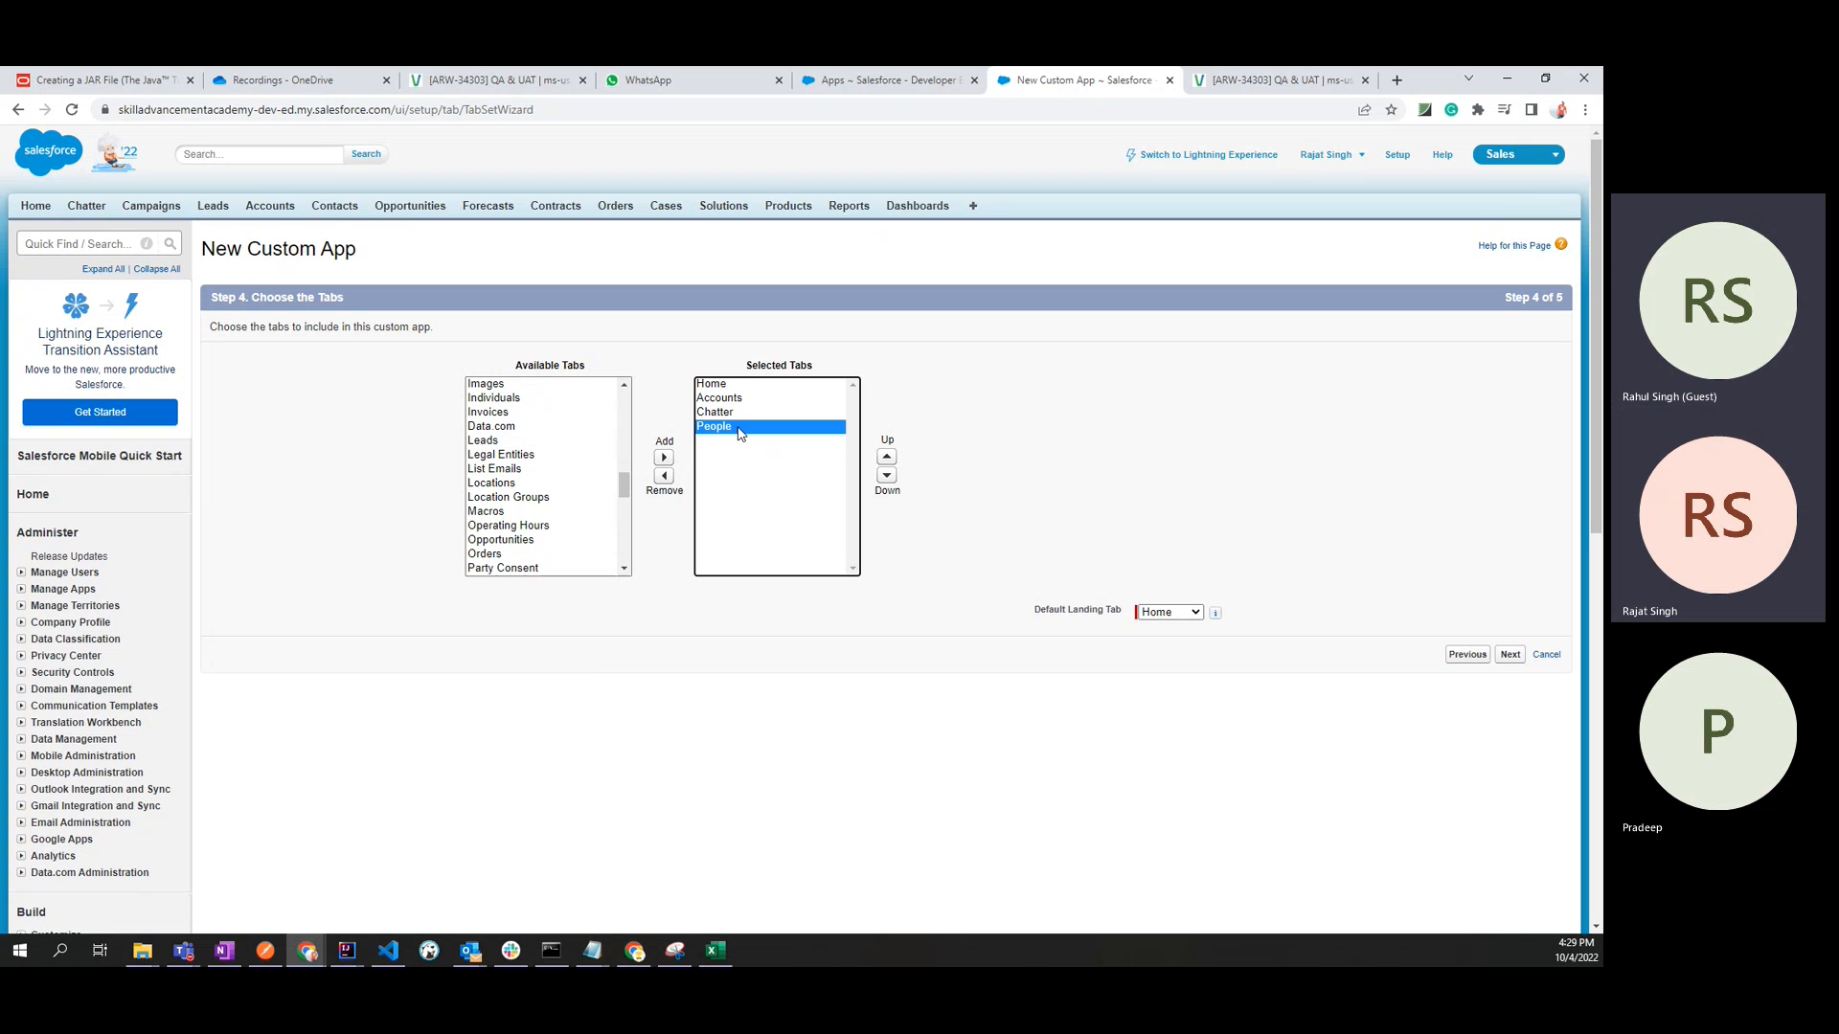
pyautogui.click(494, 558)
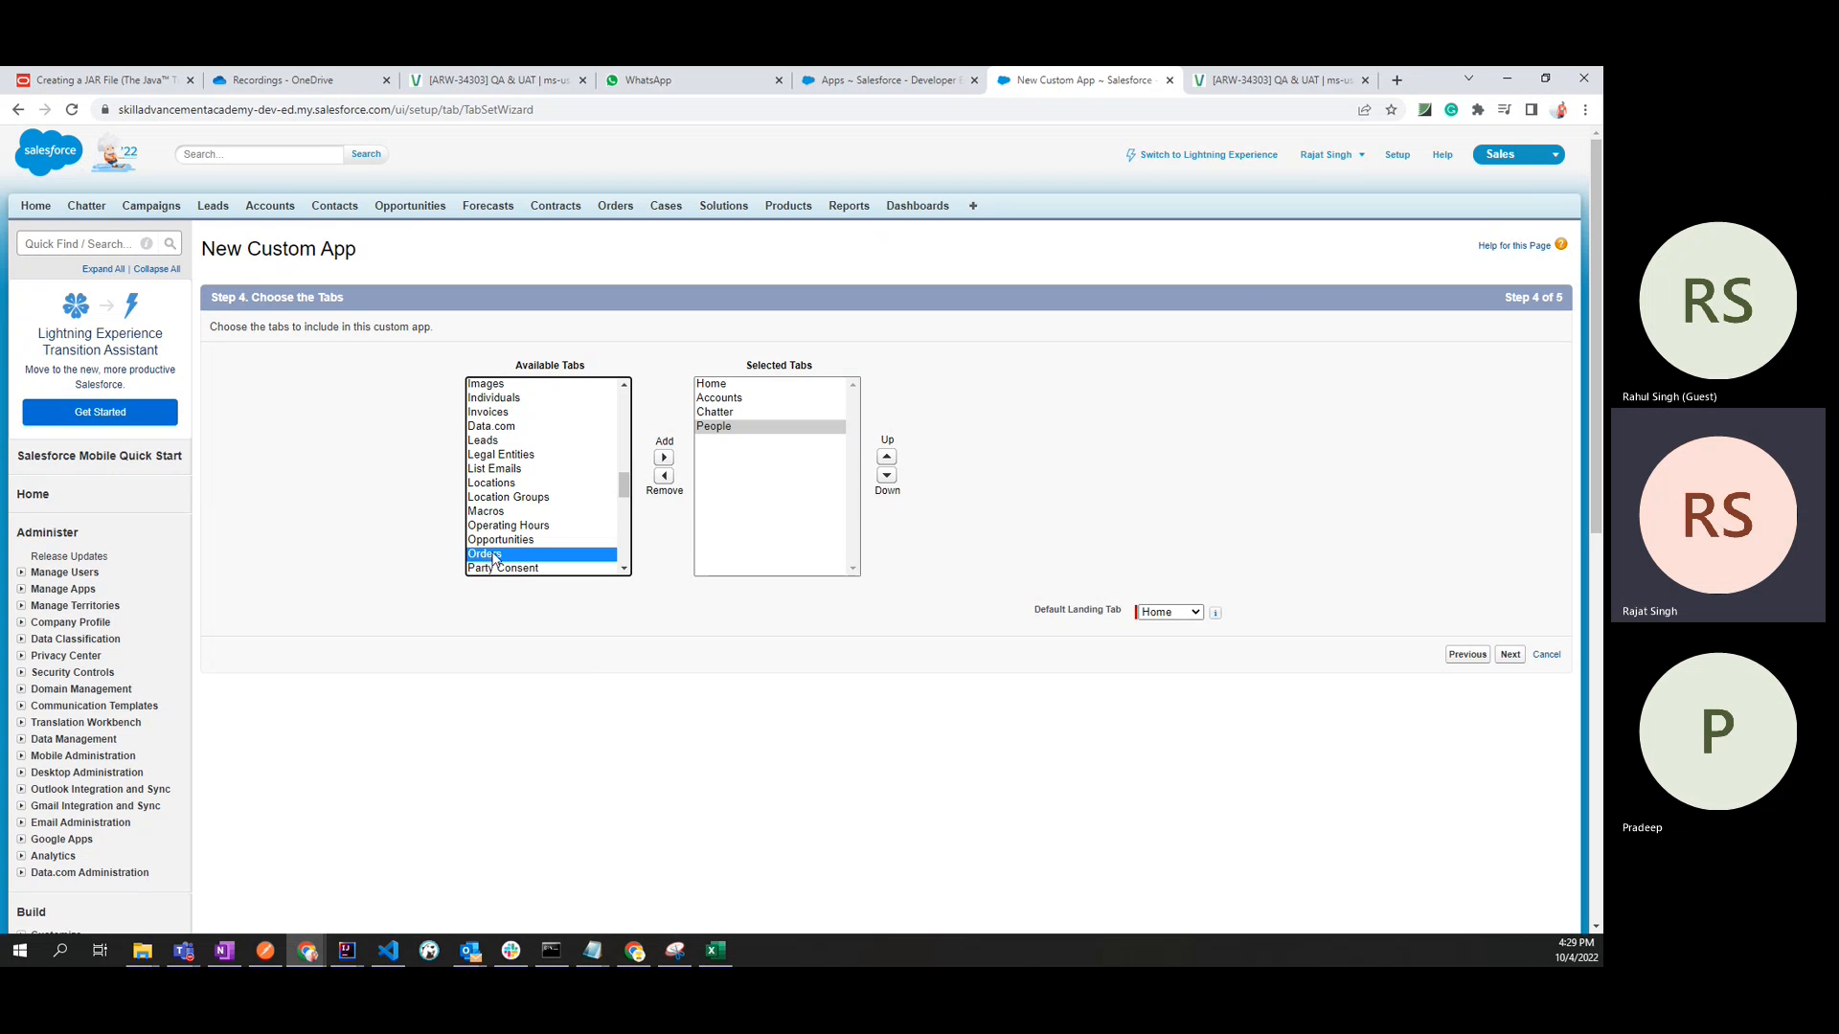
pyautogui.click(663, 460)
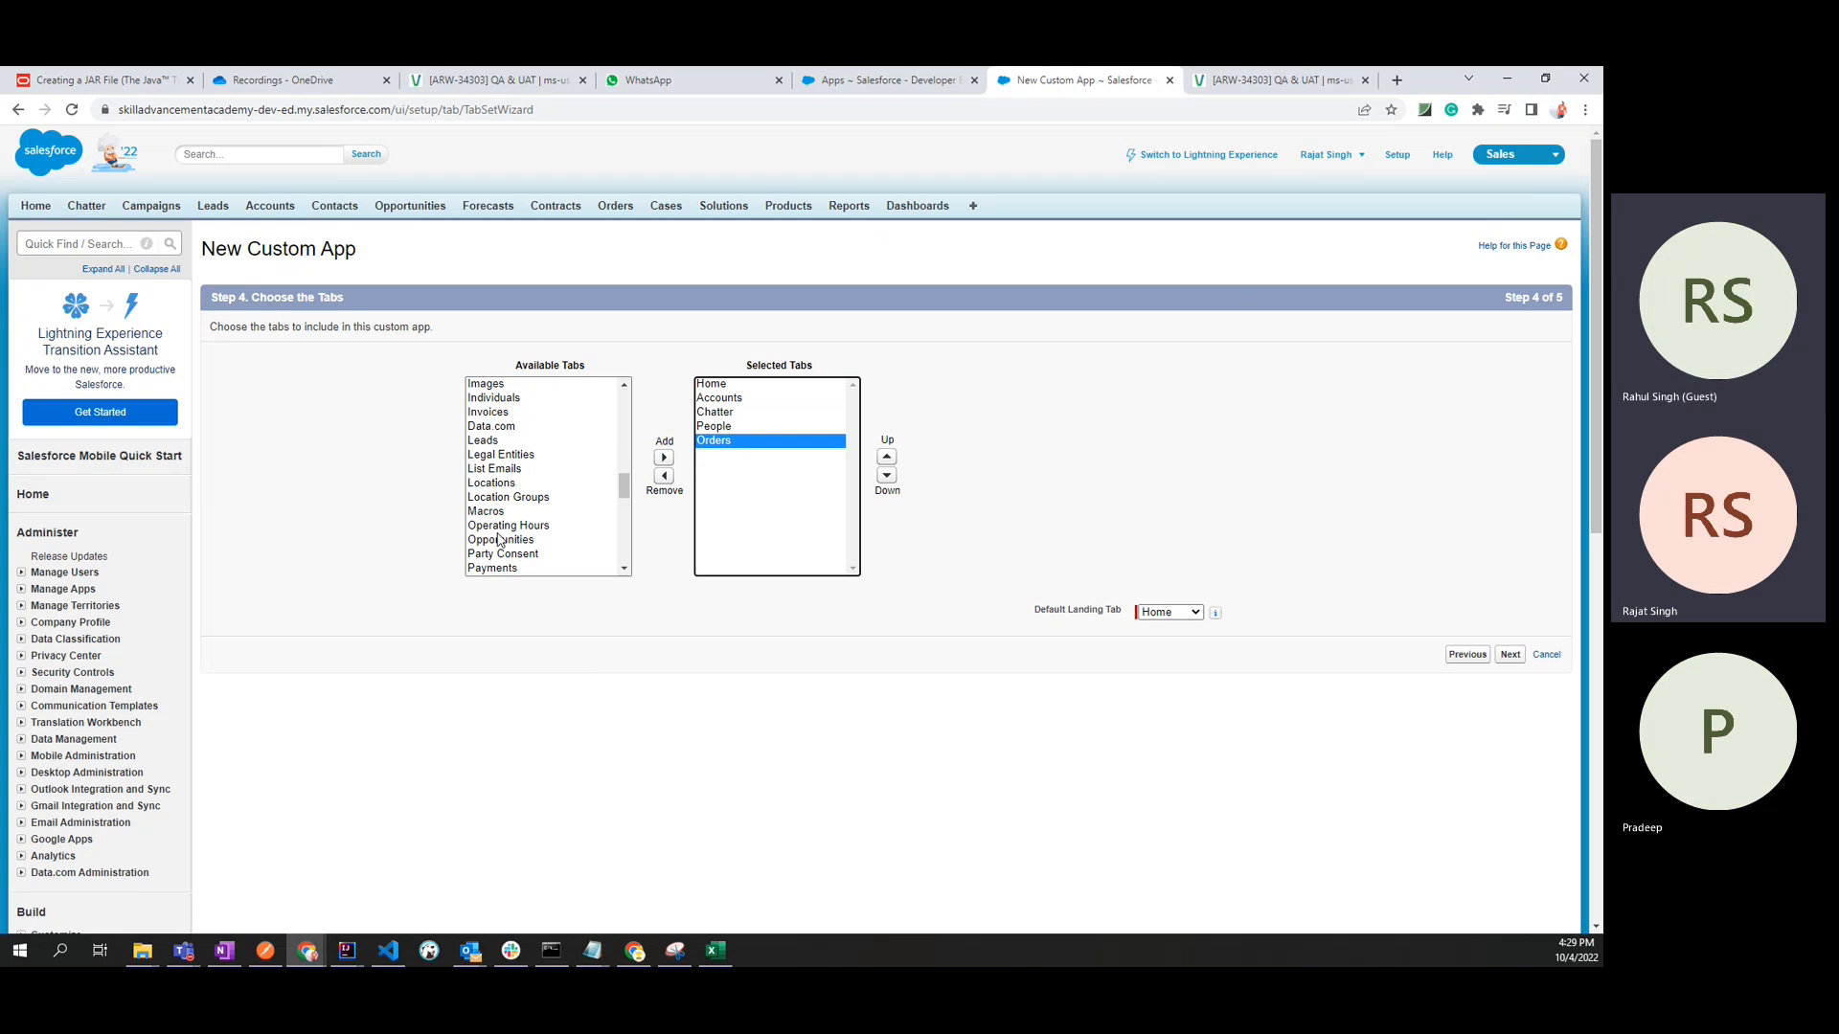
# Look through the remaining available tabs and the existing apps list, and add the Contracts tab to the new app.
pyautogui.scroll(-1, 499, 541)
pyautogui.scroll(-2, 499, 541)
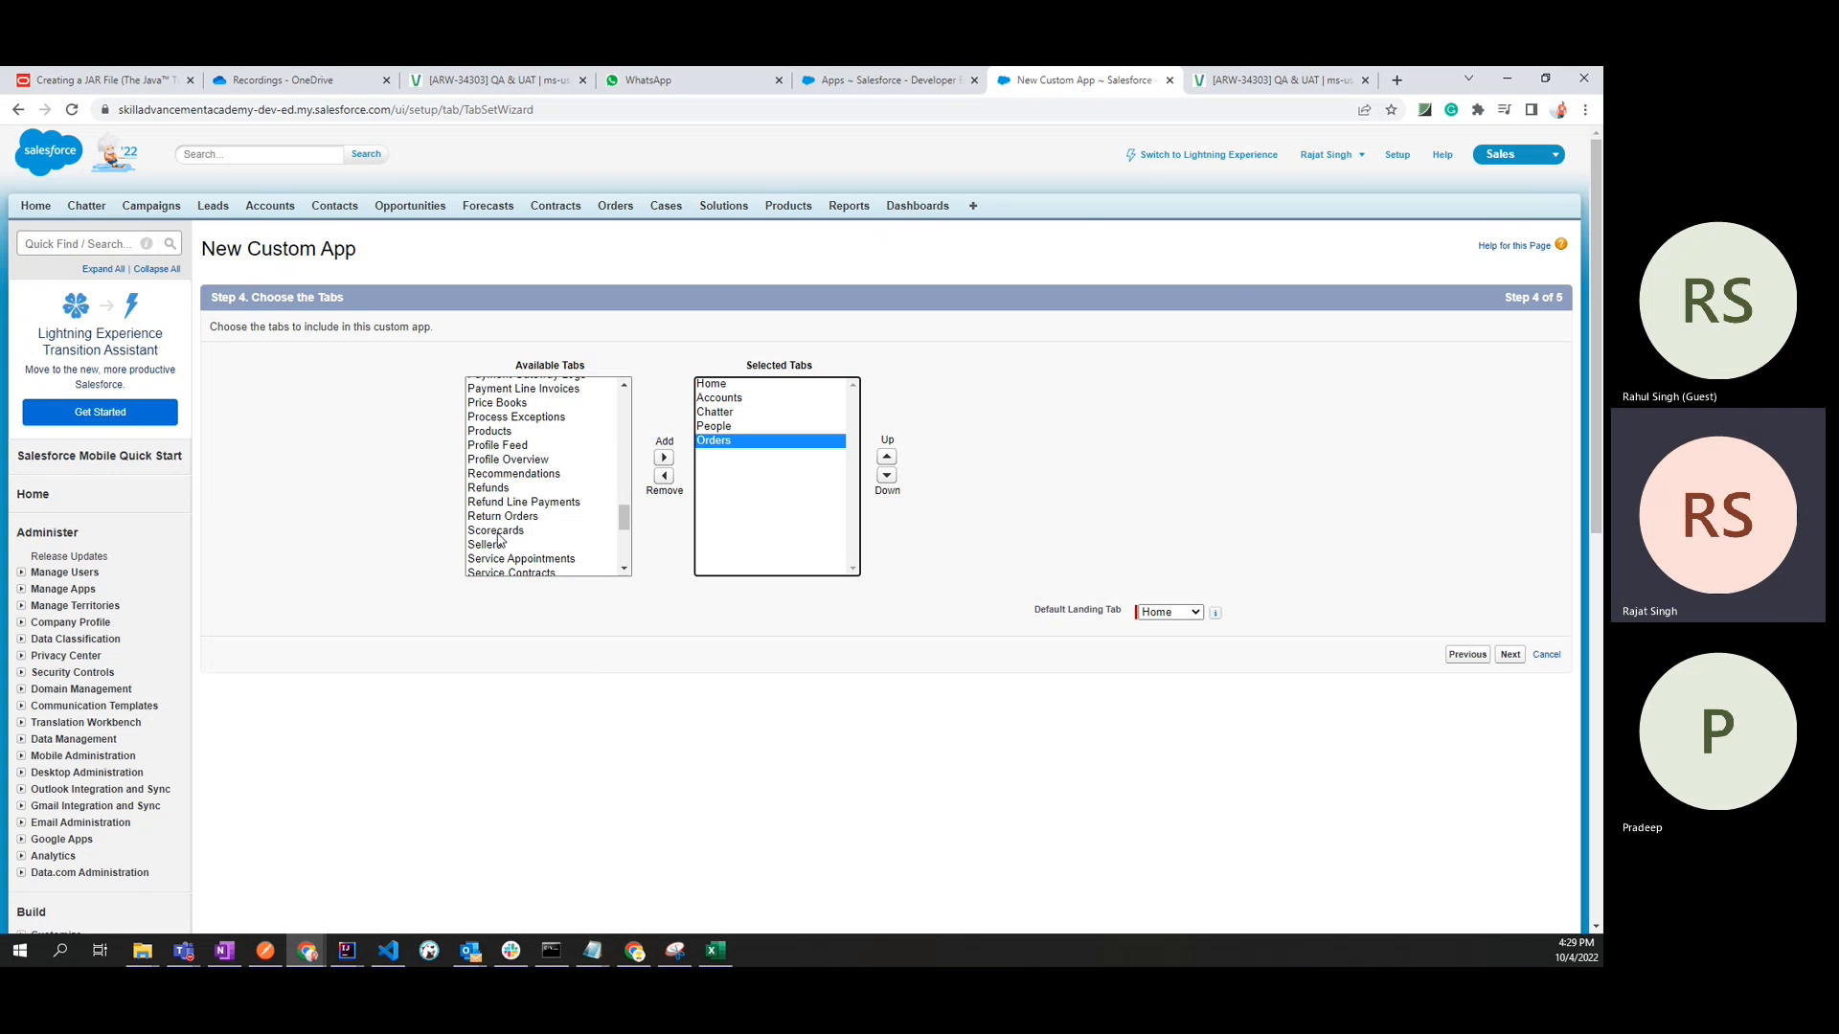
pyautogui.scroll(-1, 499, 541)
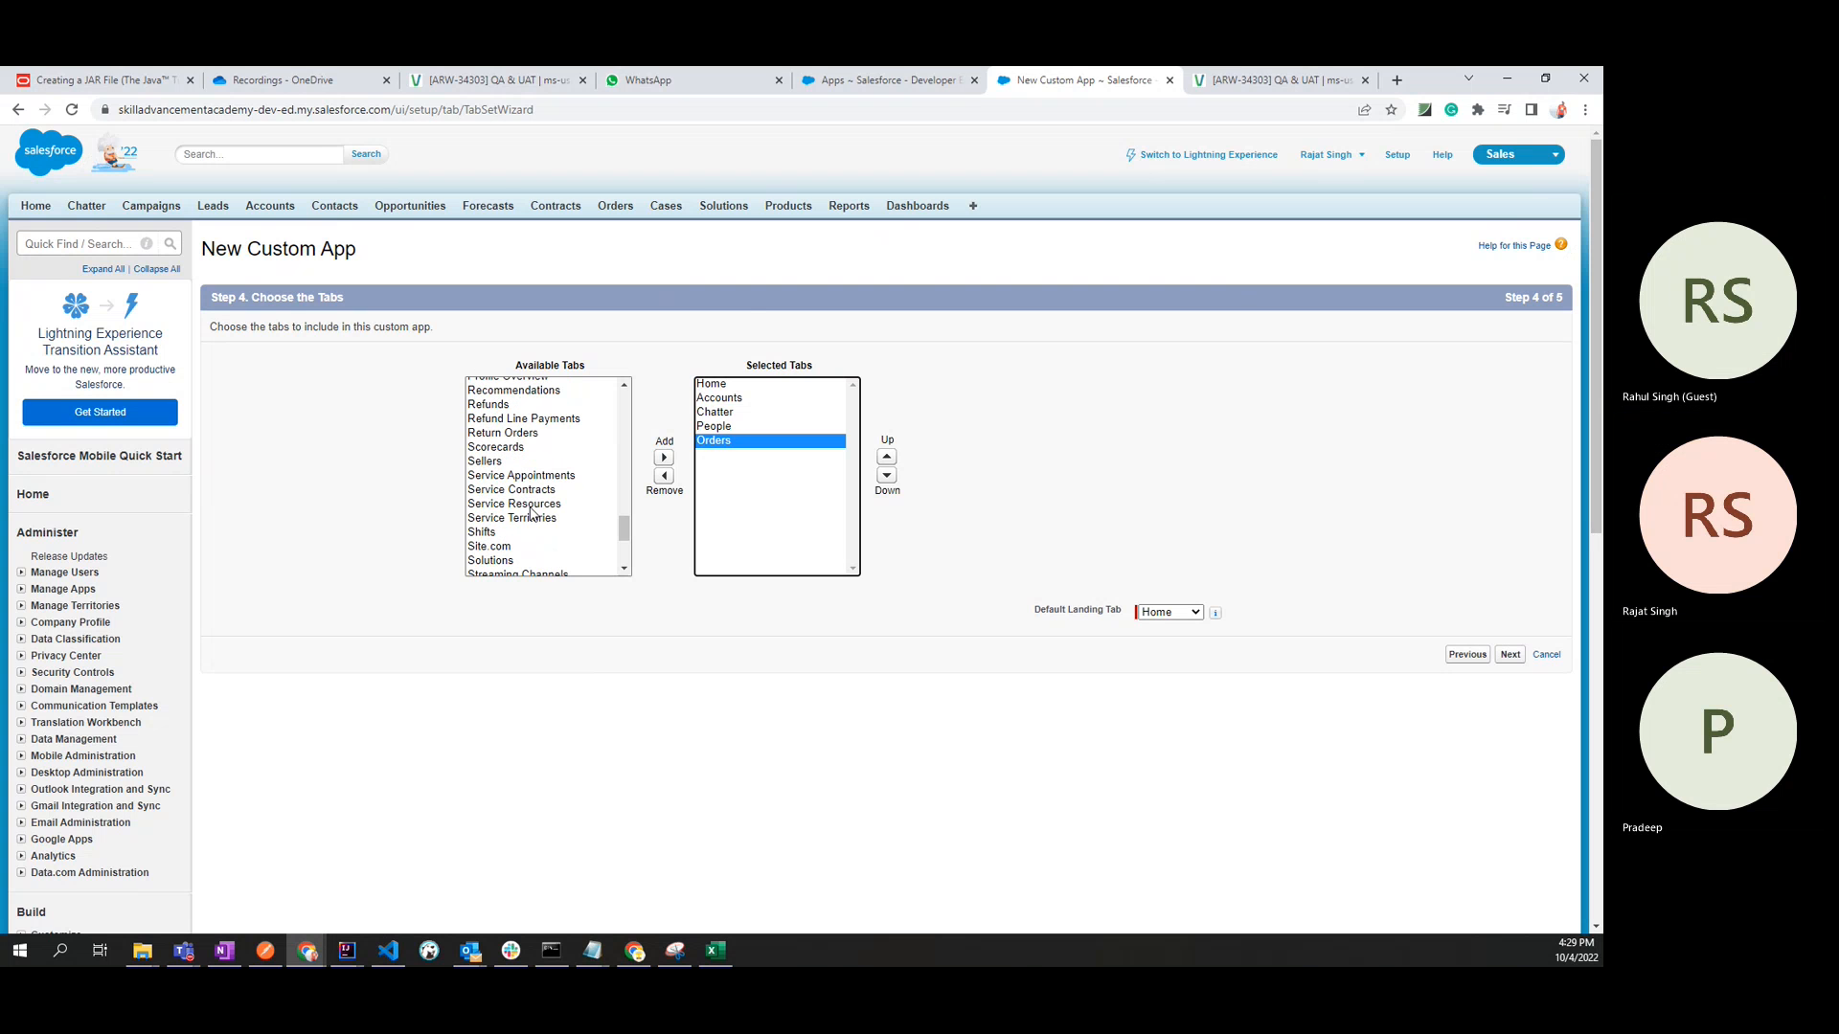
pyautogui.click(906, 82)
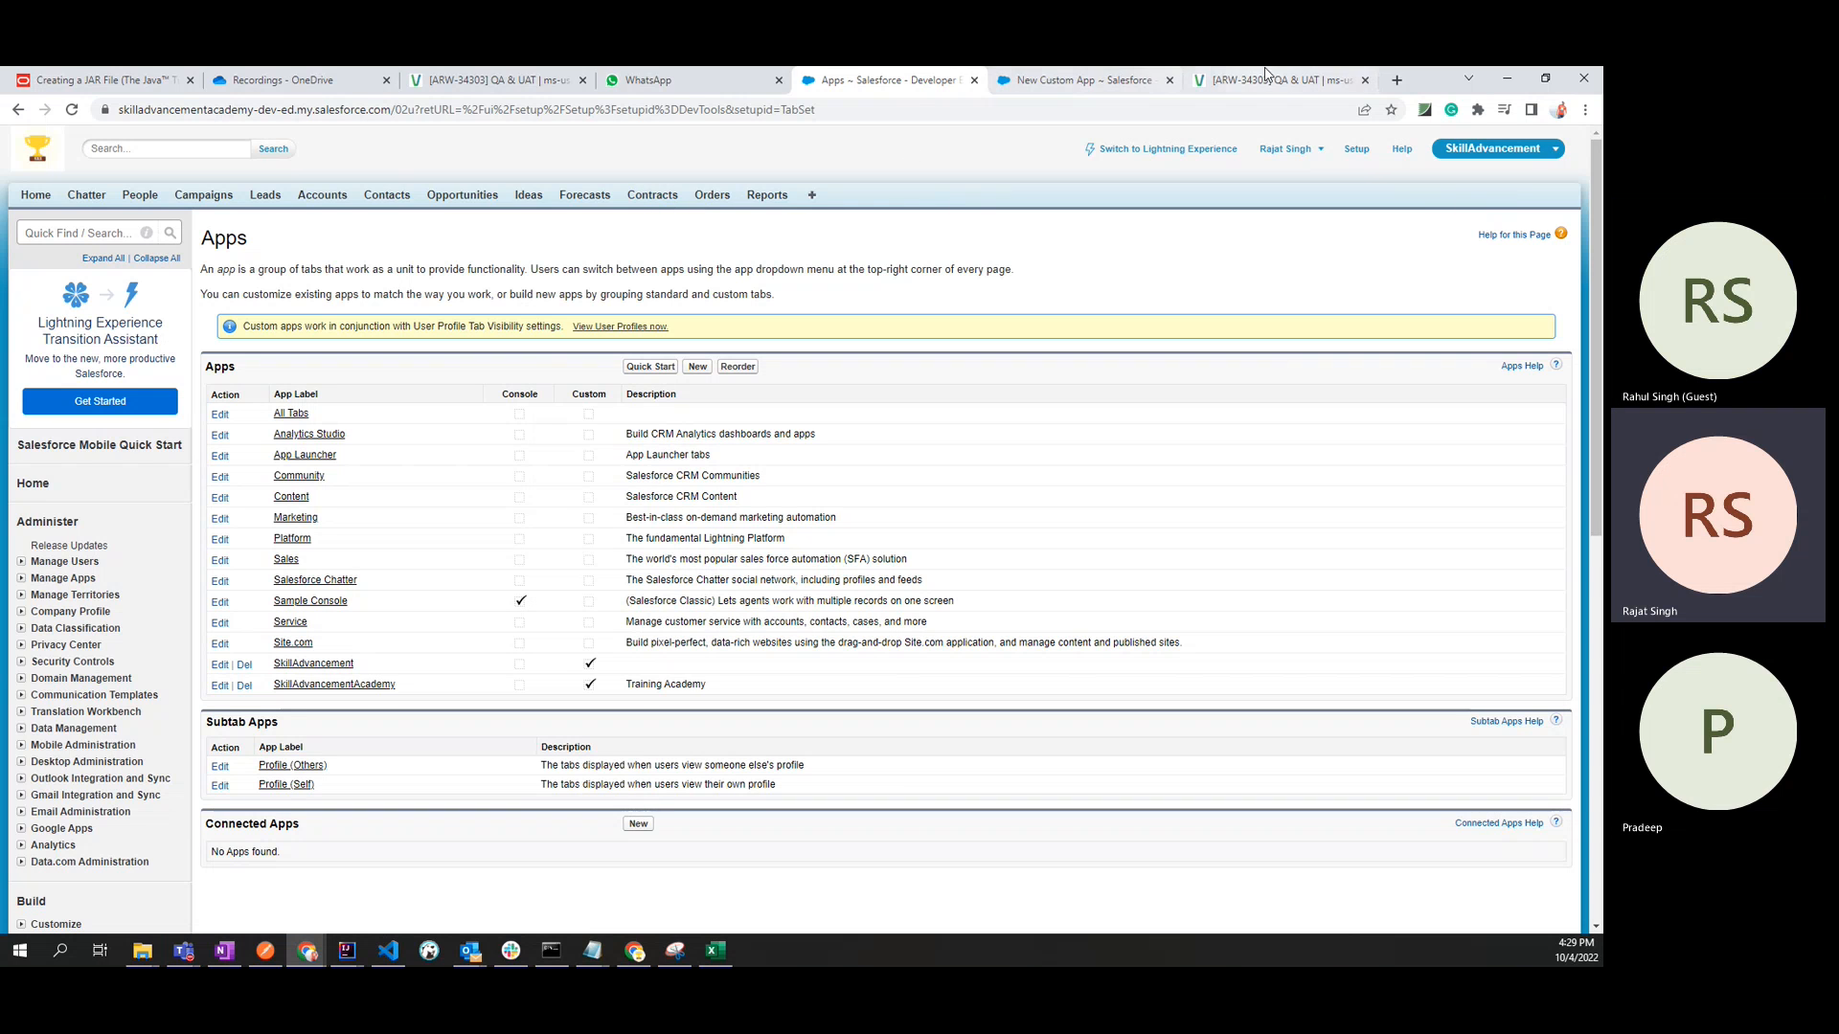
pyautogui.click(1071, 82)
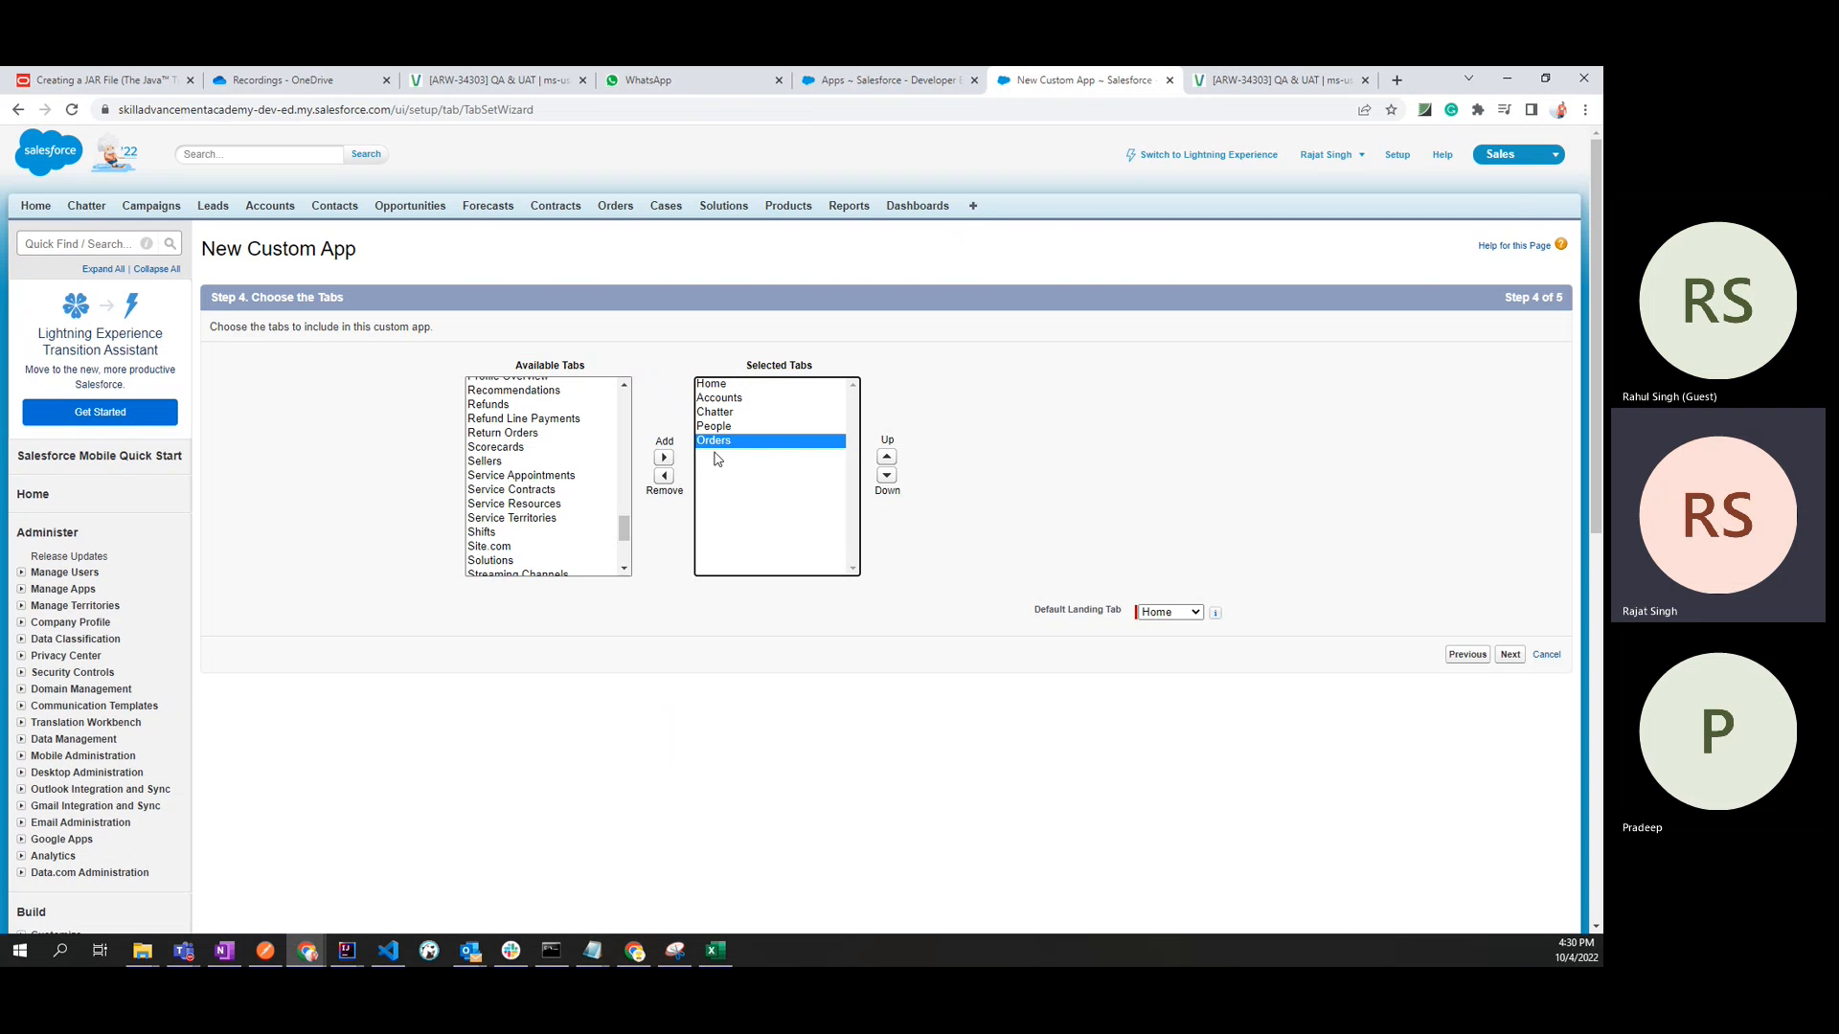
pyautogui.click(538, 491)
pyautogui.scroll(5, 534, 497)
pyautogui.click(533, 497)
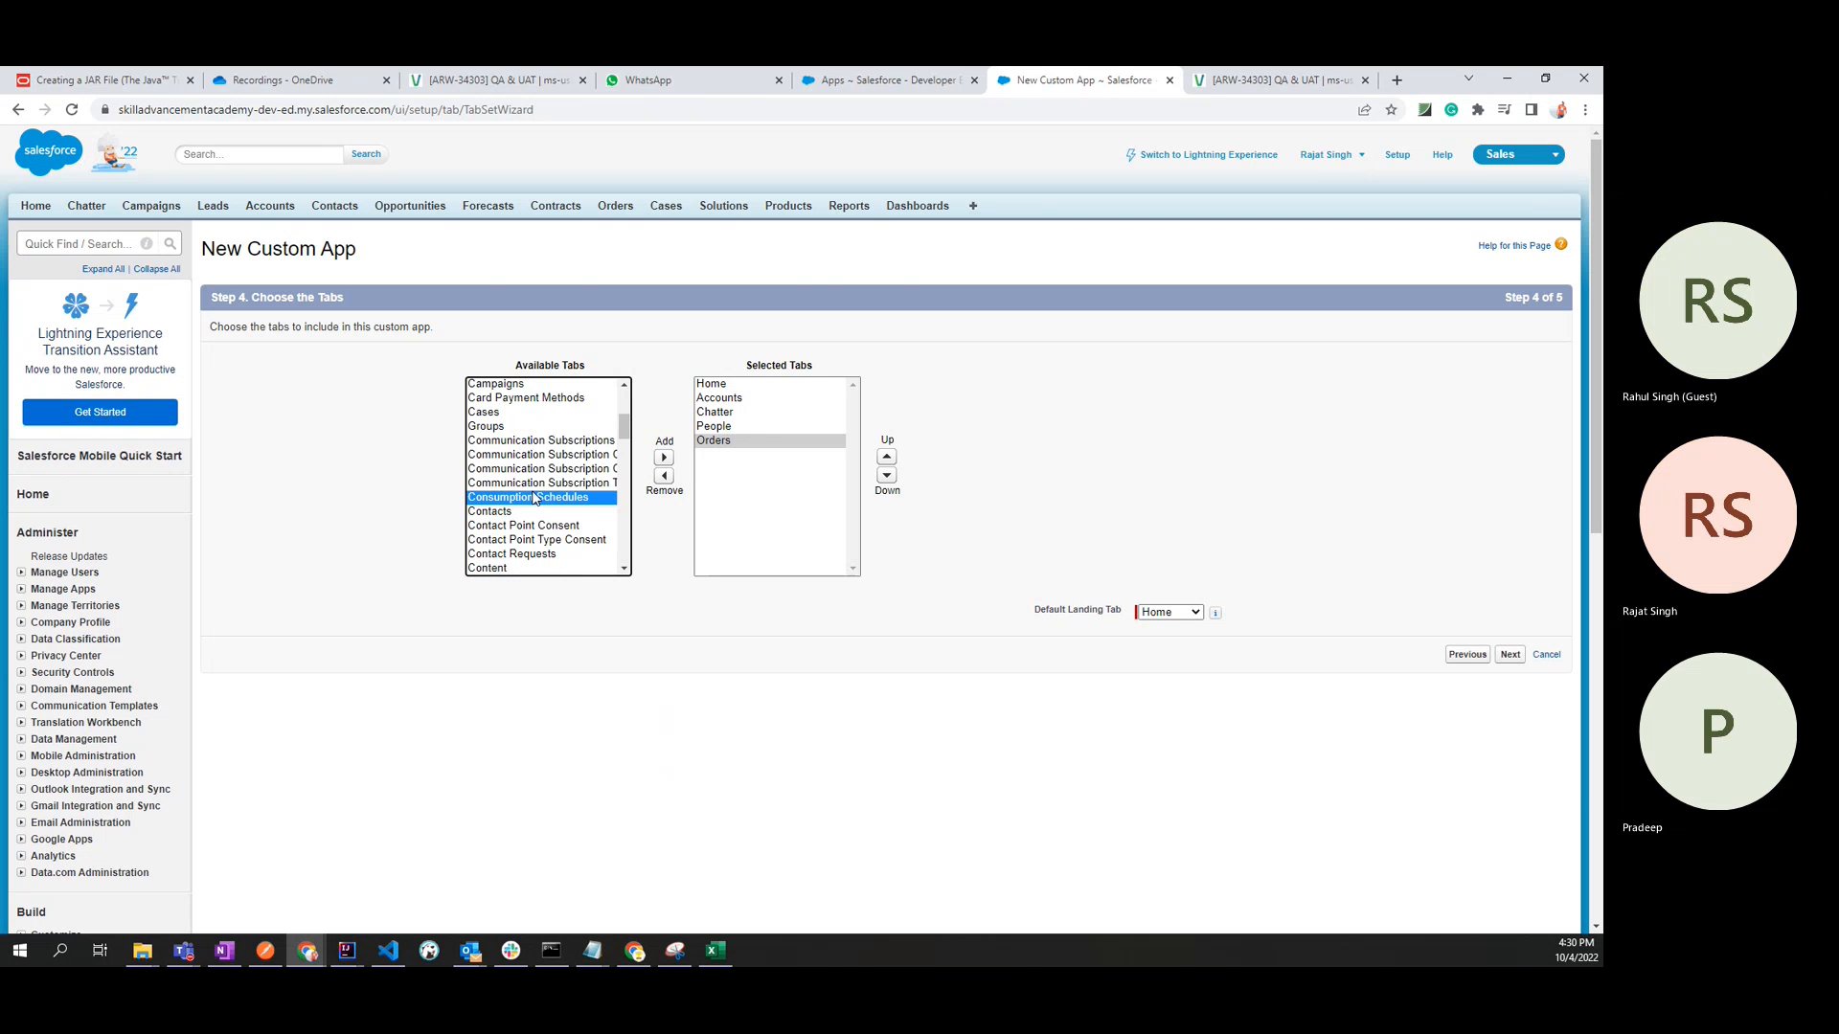
pyautogui.write('tr')
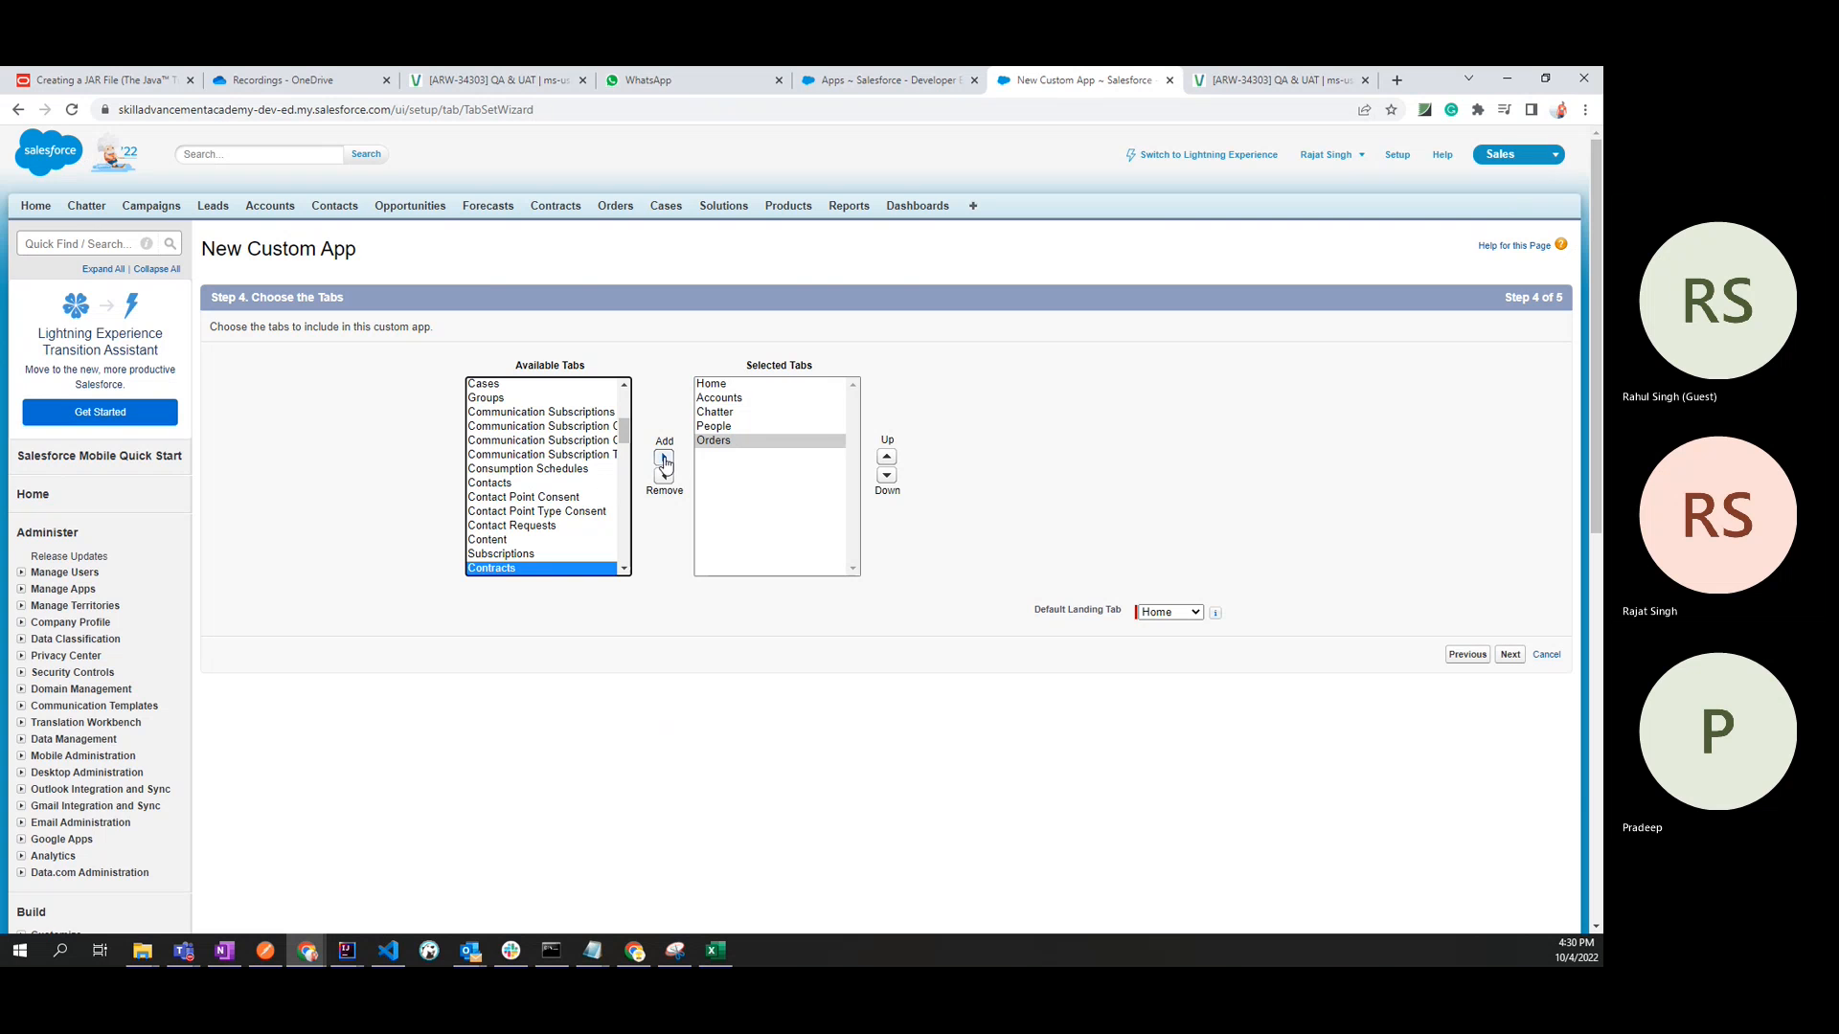
pyautogui.click(665, 460)
pyautogui.click(1006, 584)
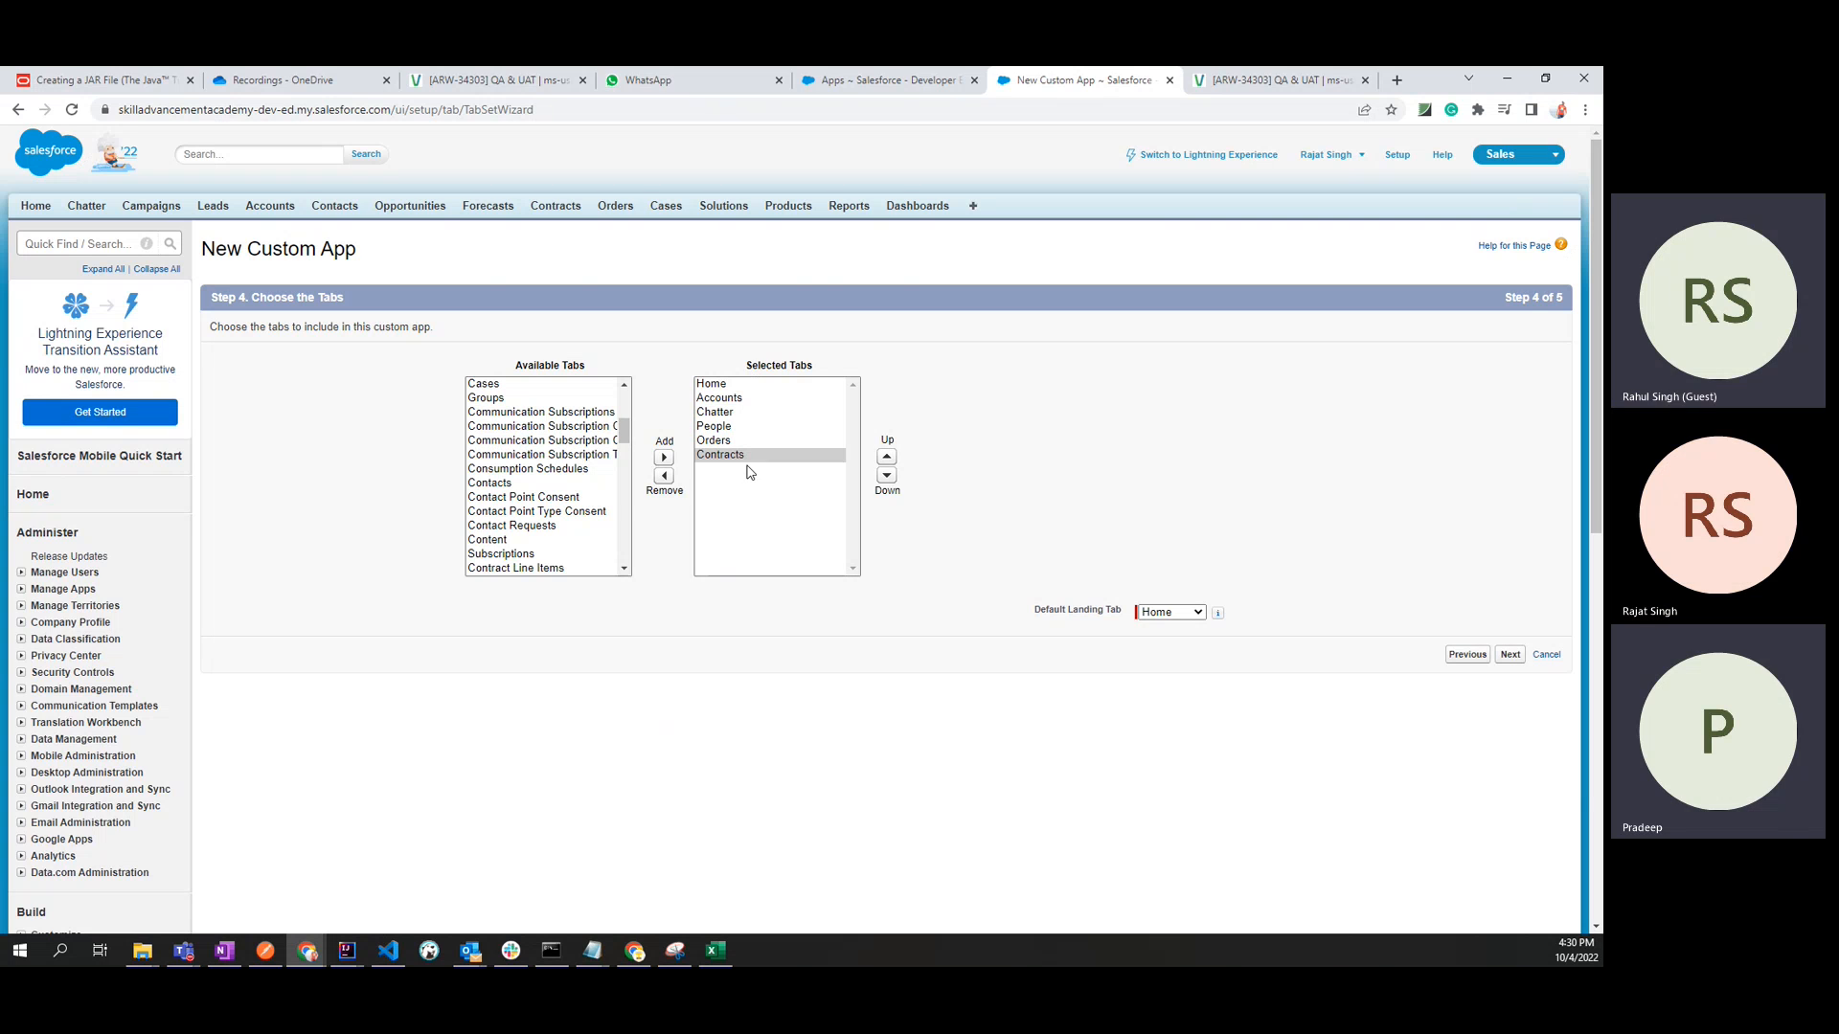
# Examine the app's selected tabs and the choices offered for its default landing tab.
pyautogui.moveTo(1552, 298); pyautogui.dragTo(1562, 293)
pyautogui.click(1562, 298)
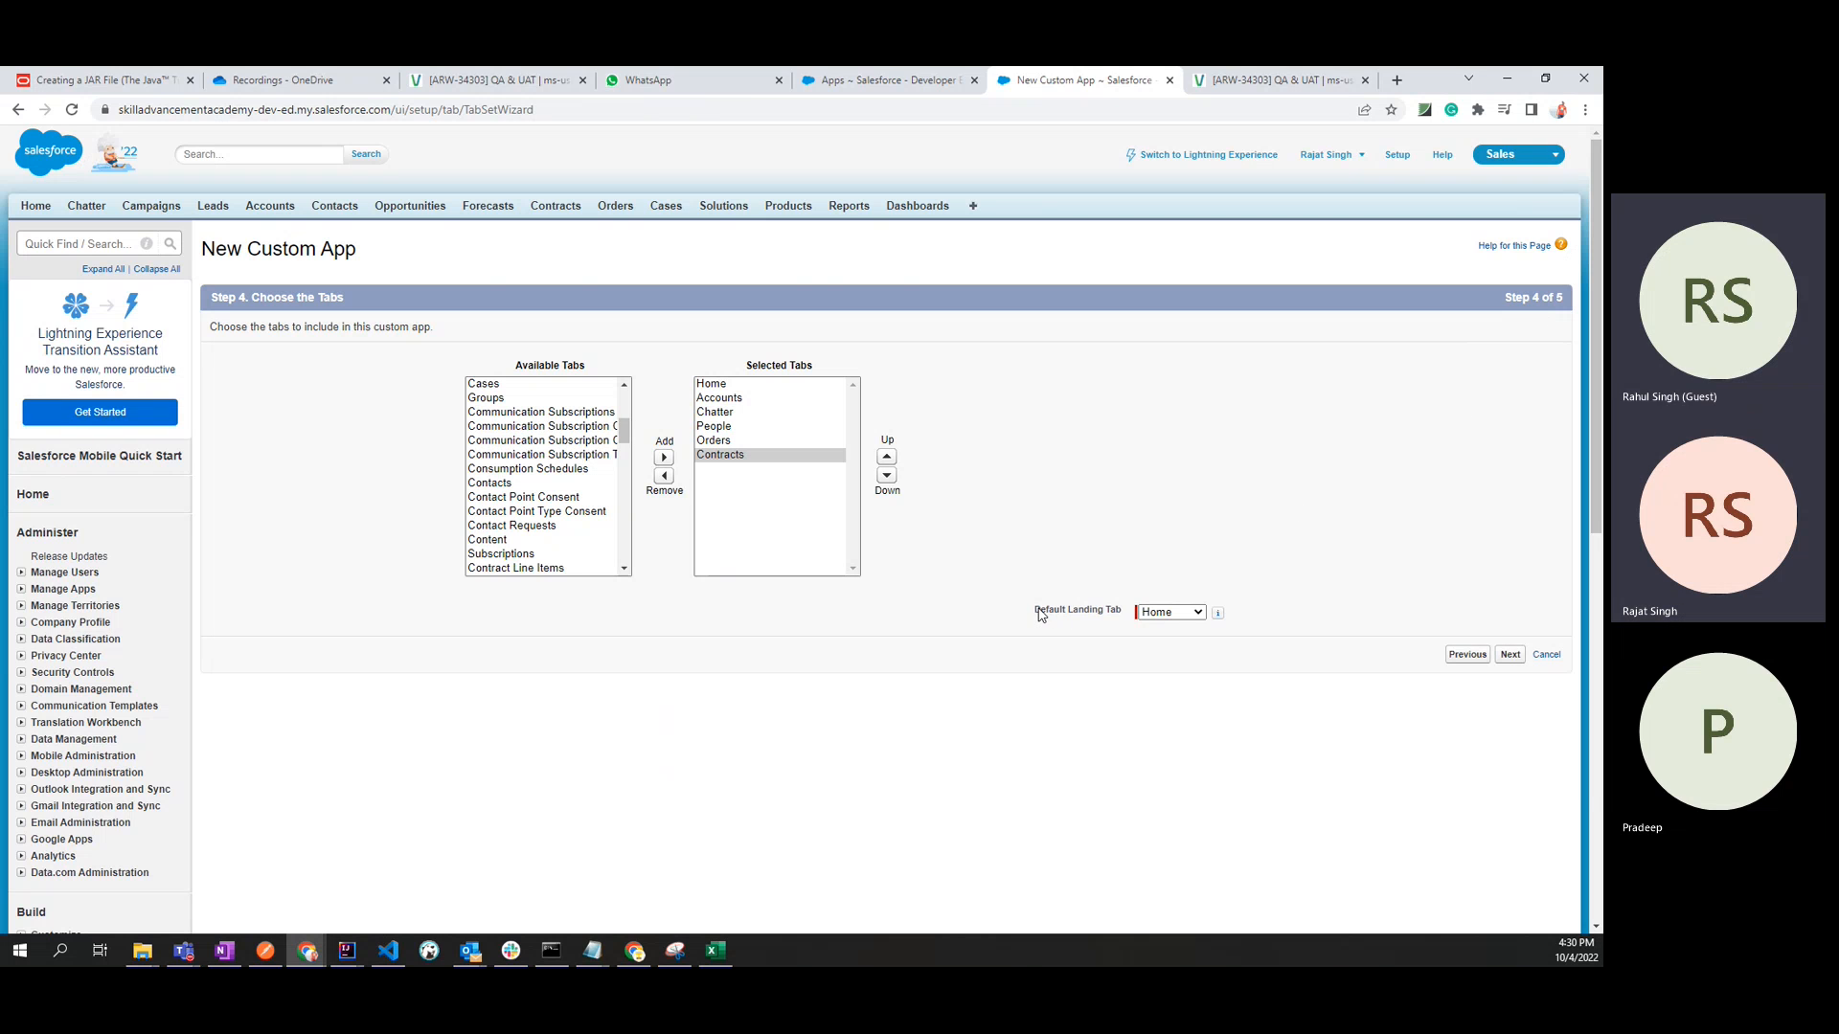
pyautogui.moveTo(1037, 615); pyautogui.dragTo(1137, 617)
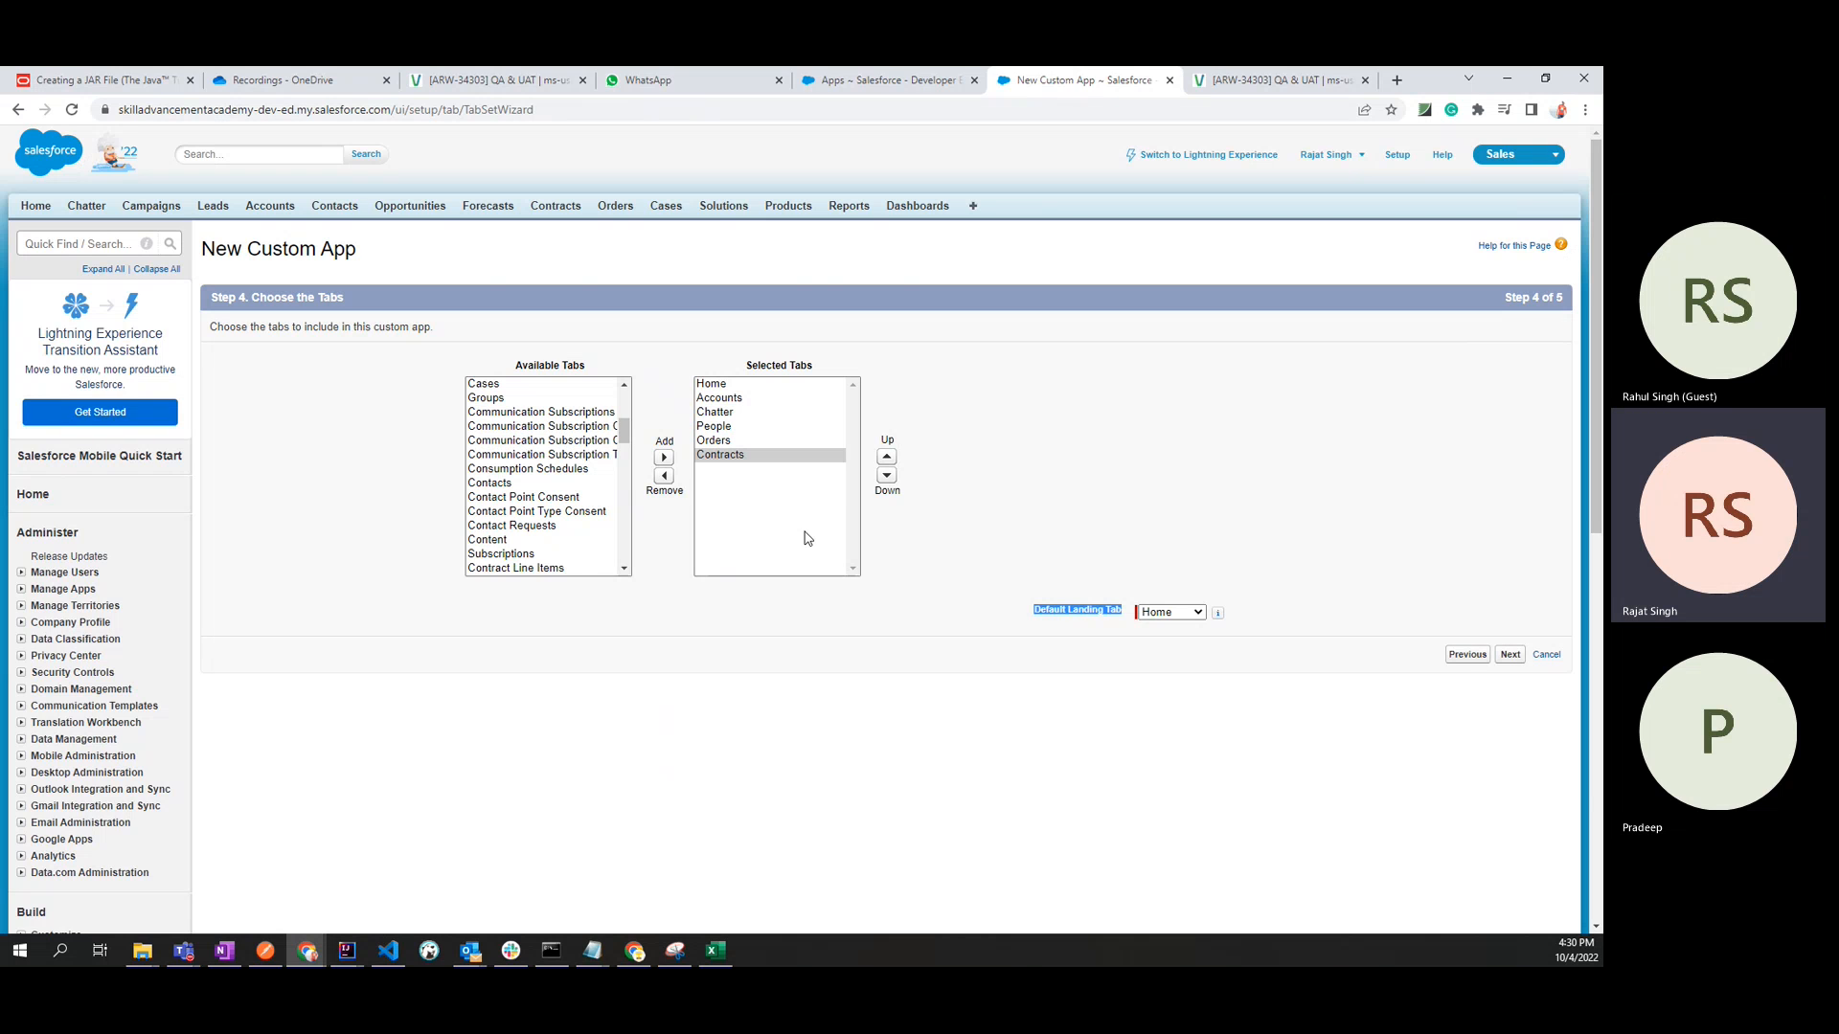
pyautogui.click(1027, 464)
pyautogui.click(735, 455)
pyautogui.click(725, 440)
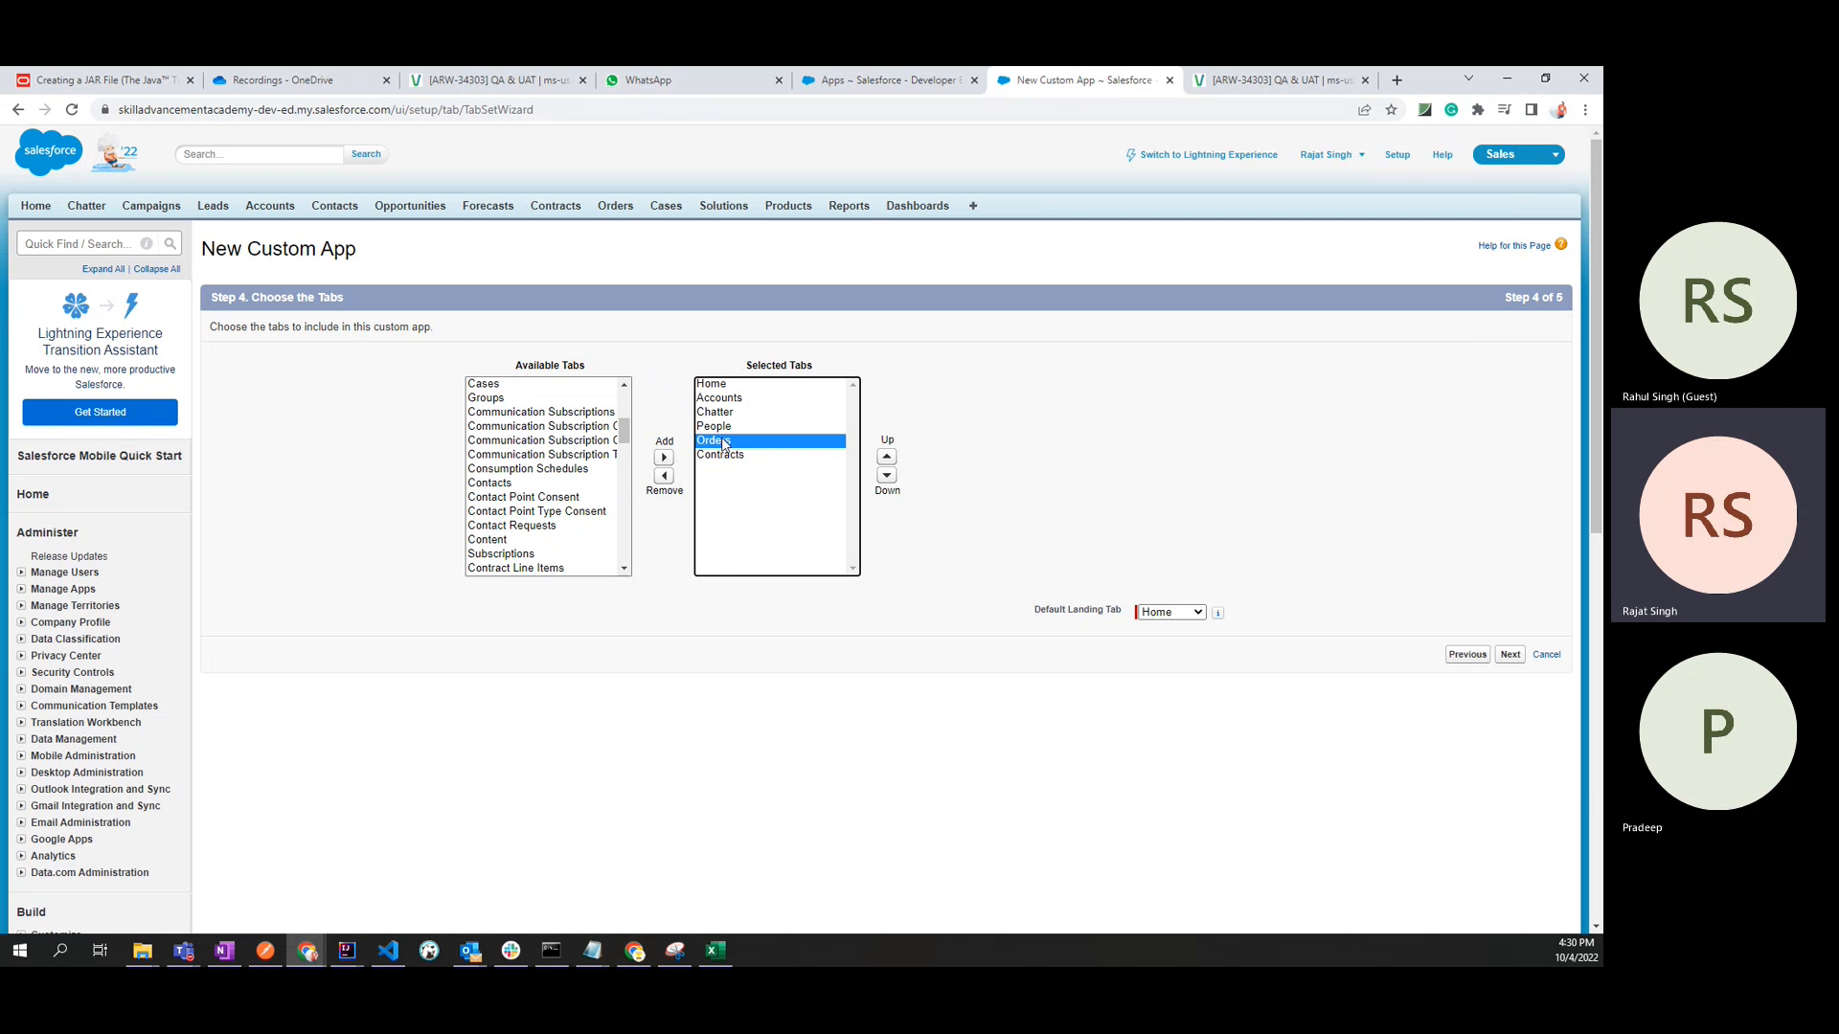
pyautogui.click(722, 413)
pyautogui.click(720, 386)
pyautogui.click(725, 413)
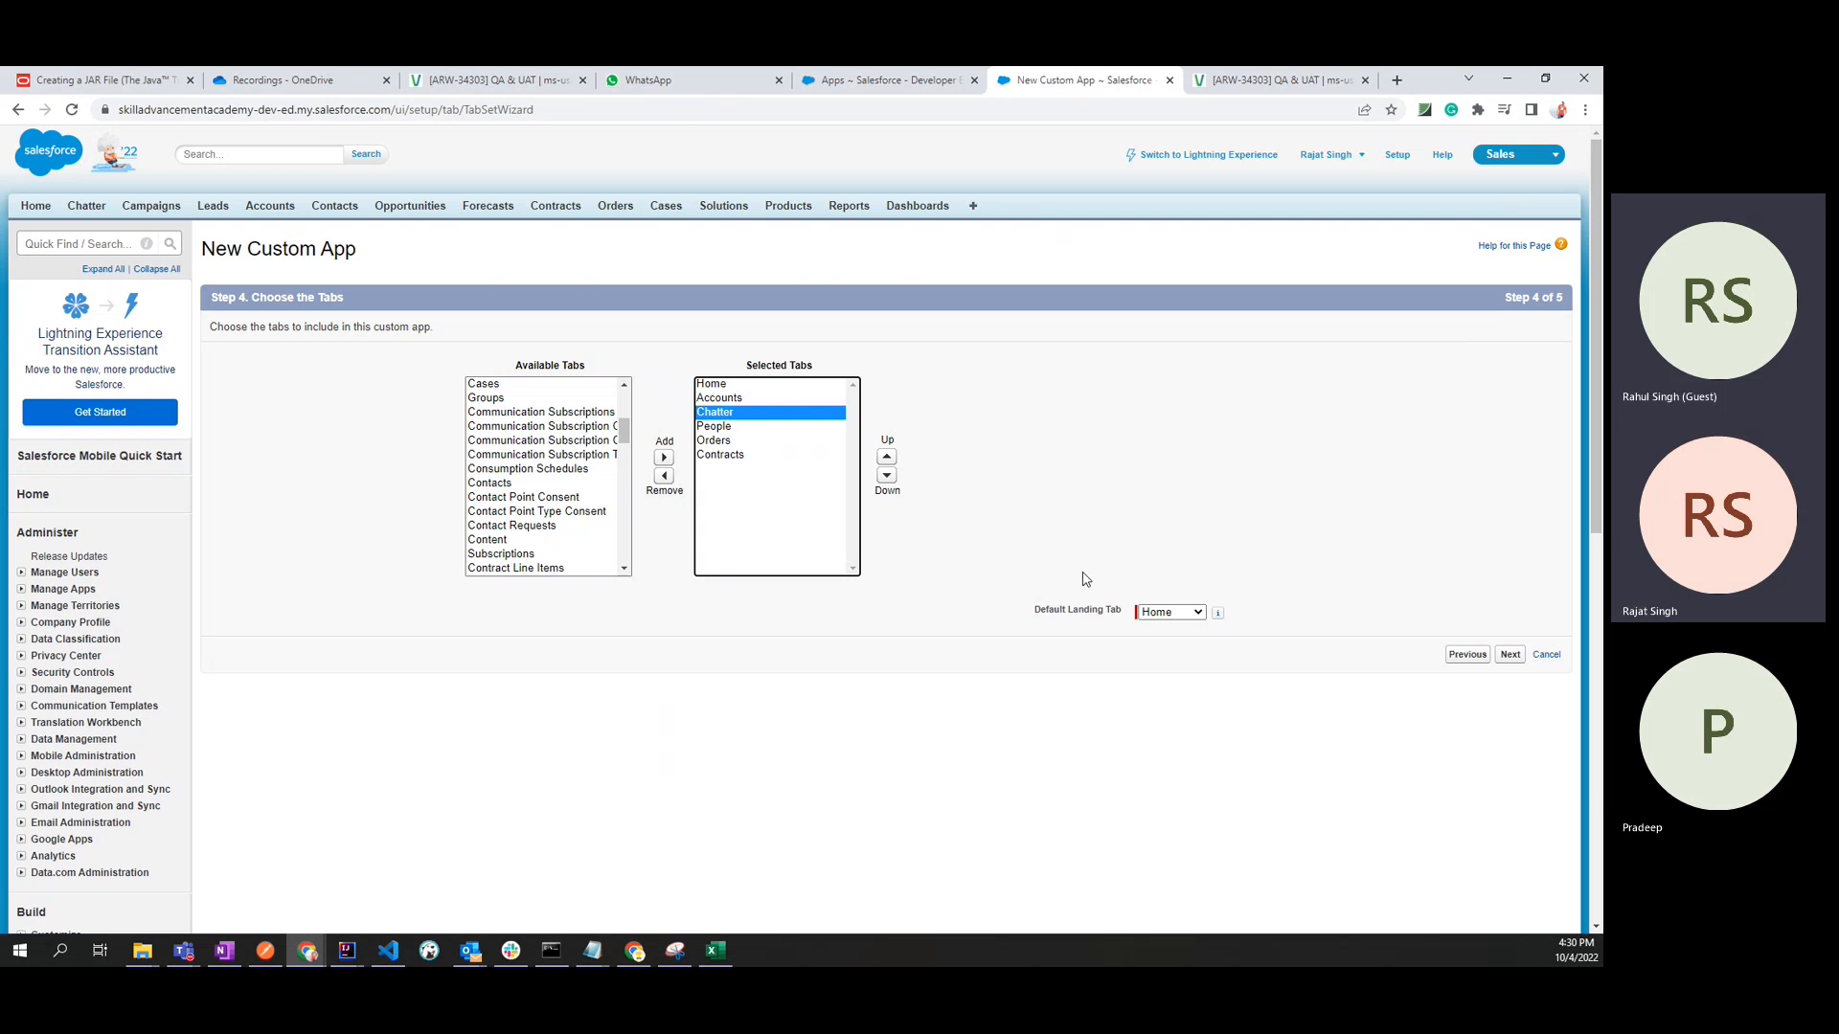
pyautogui.click(1164, 613)
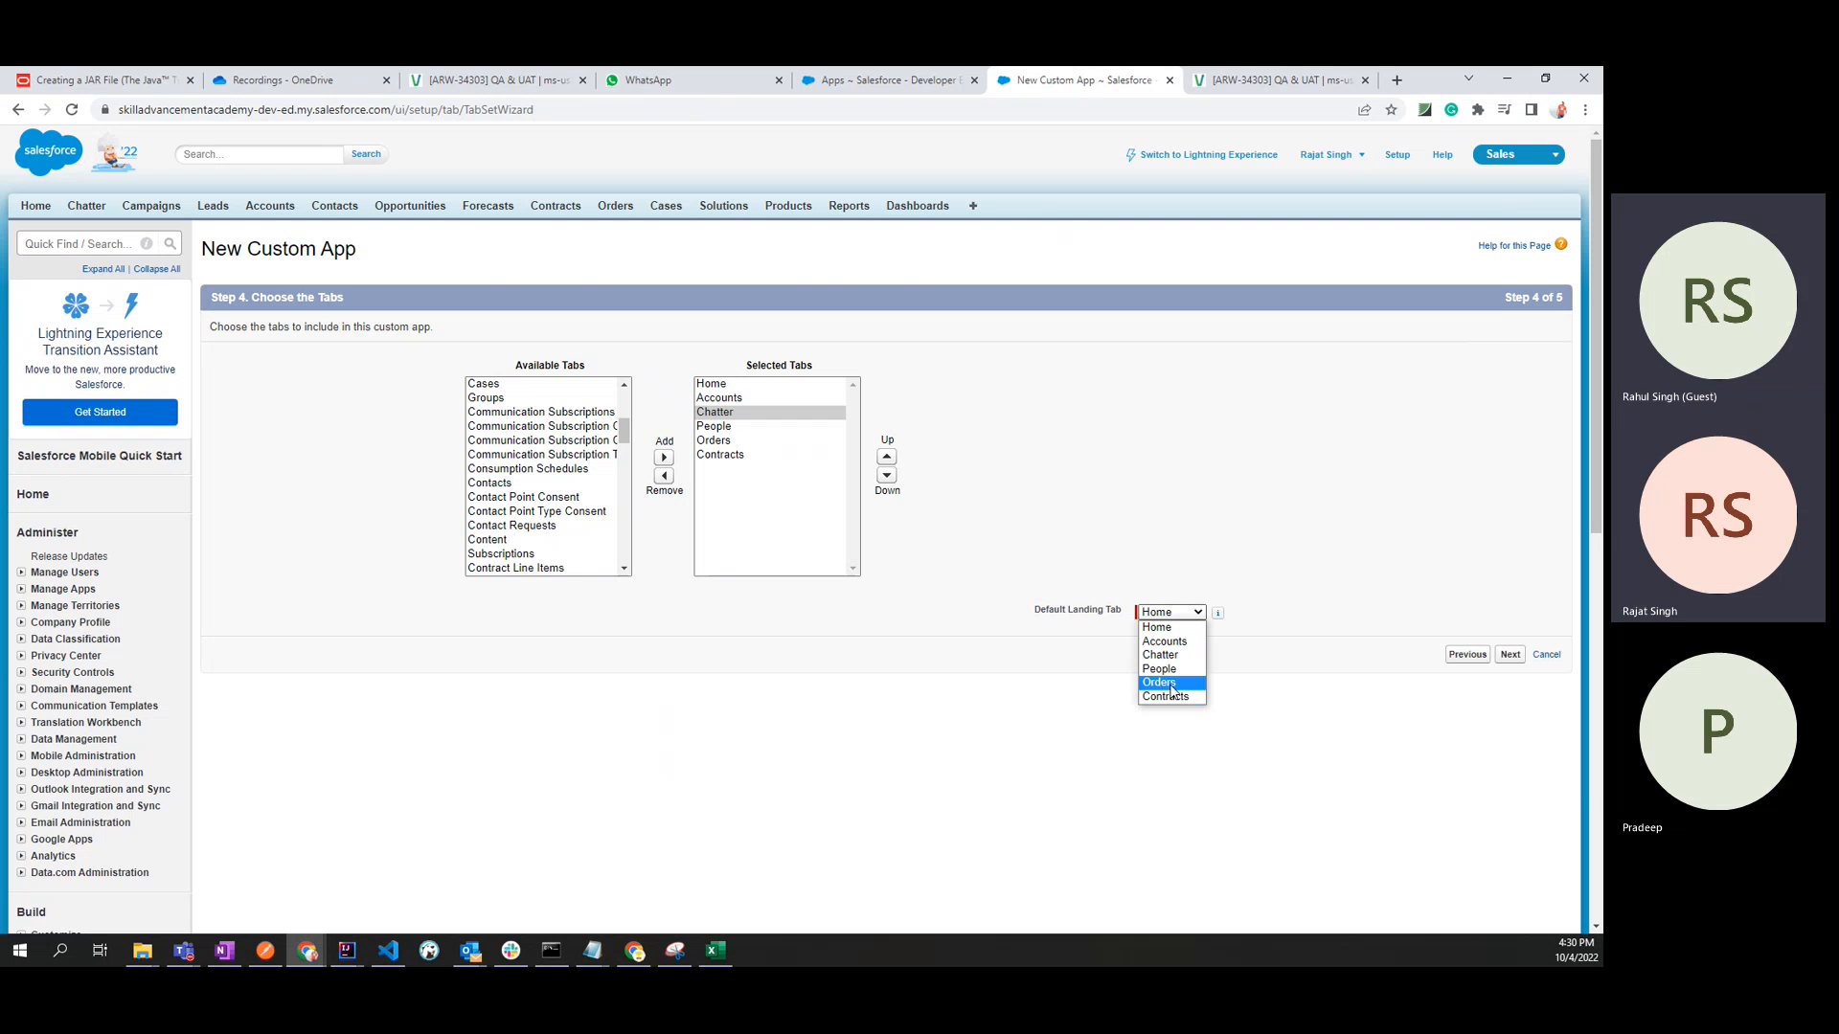
pyautogui.click(1162, 558)
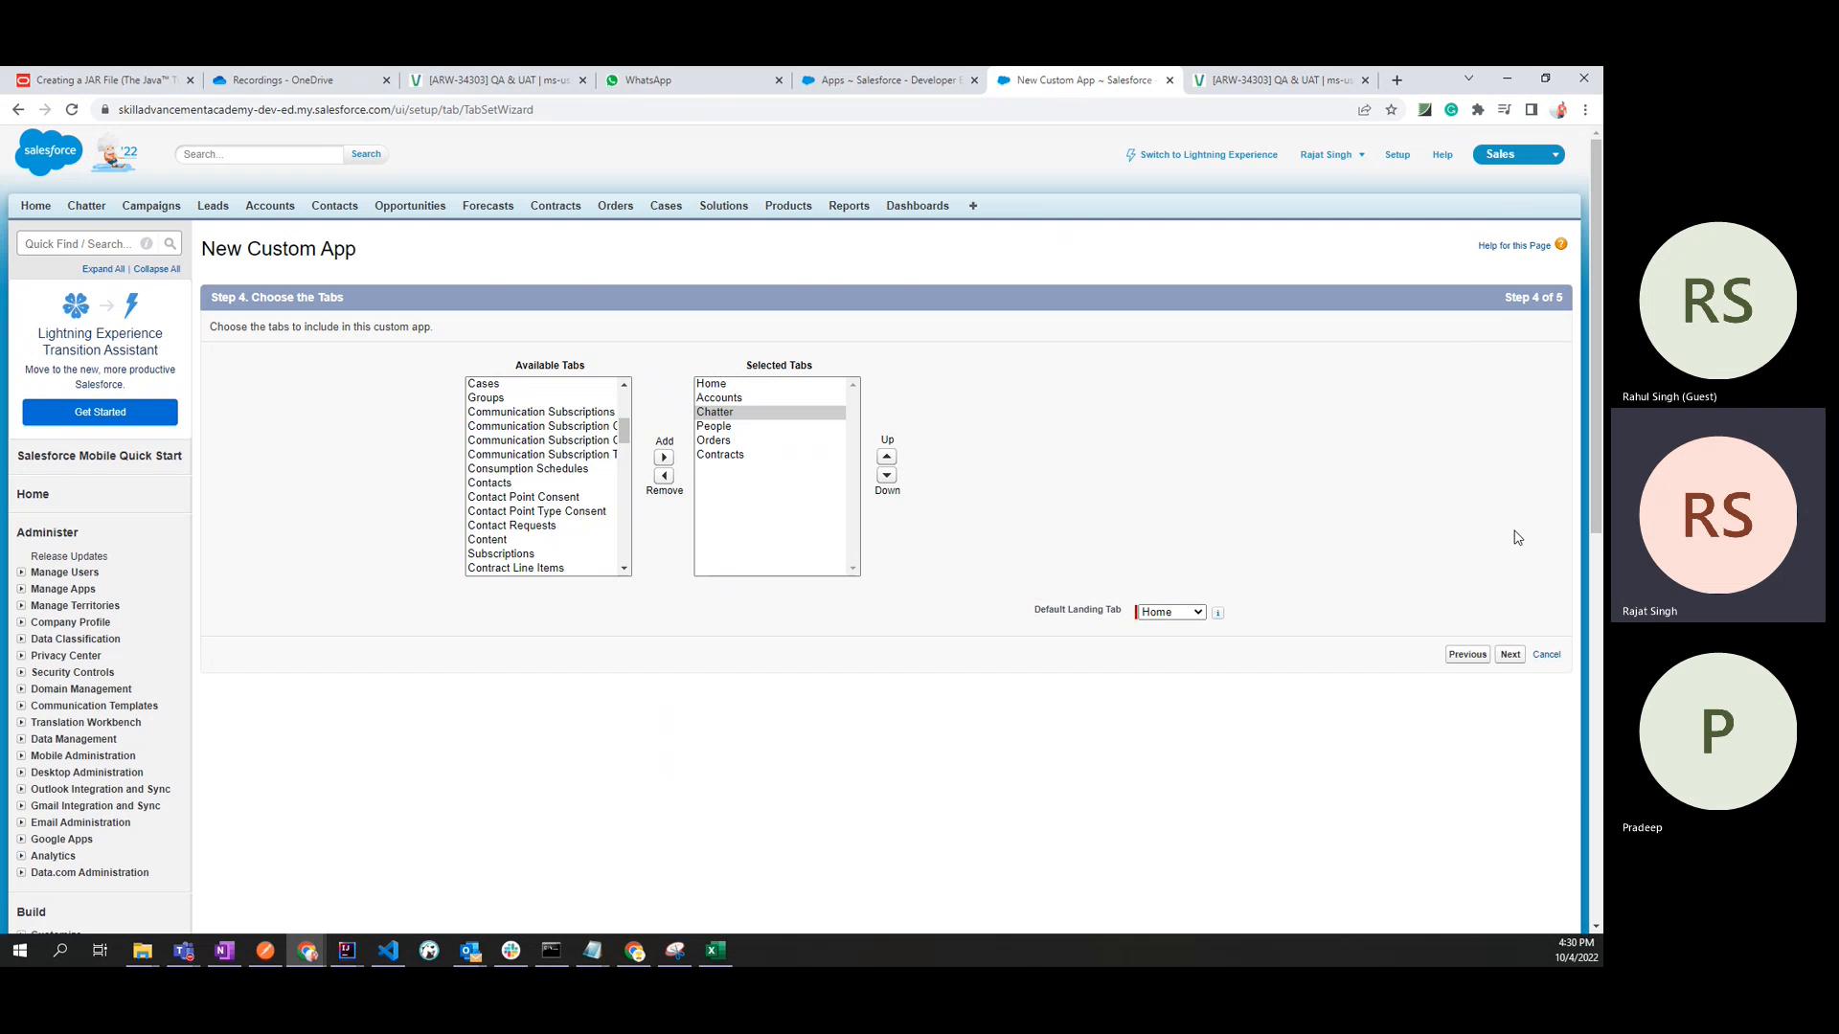
# Proceed to the profile assignment and make the new app visible to all profiles.
pyautogui.click(1510, 657)
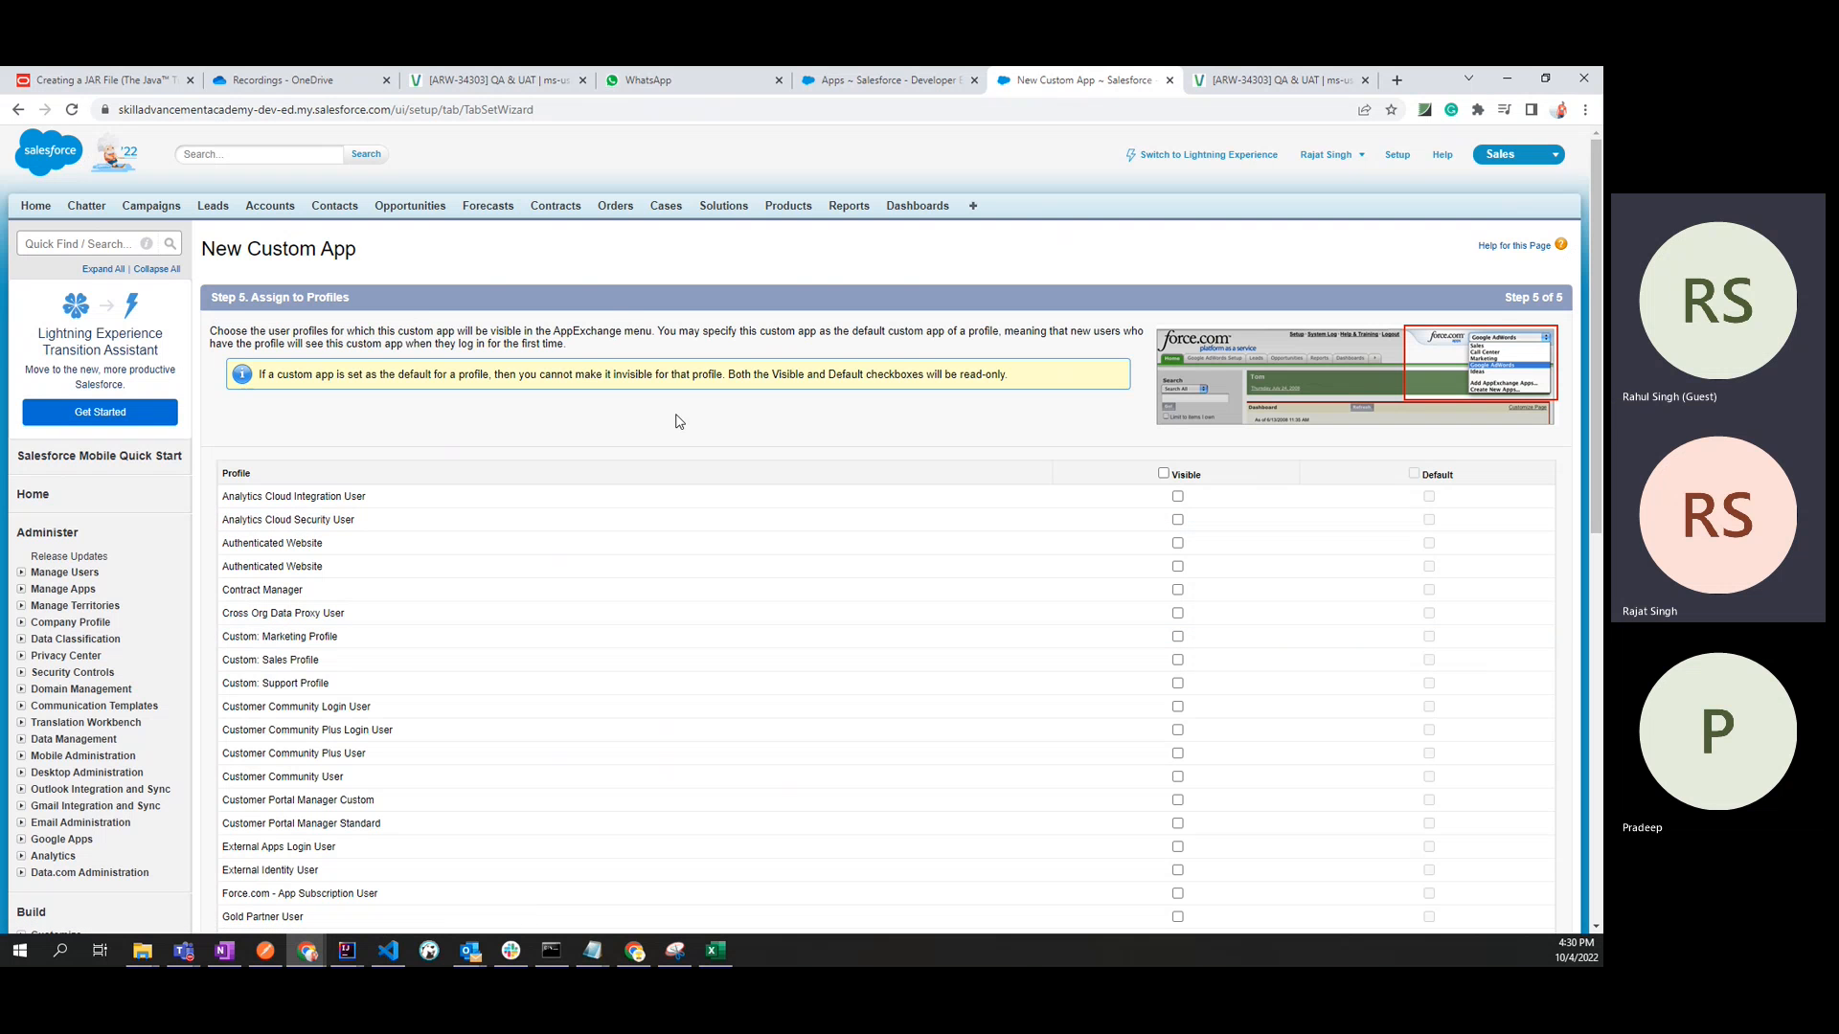
pyautogui.moveTo(351, 298); pyautogui.dragTo(203, 283)
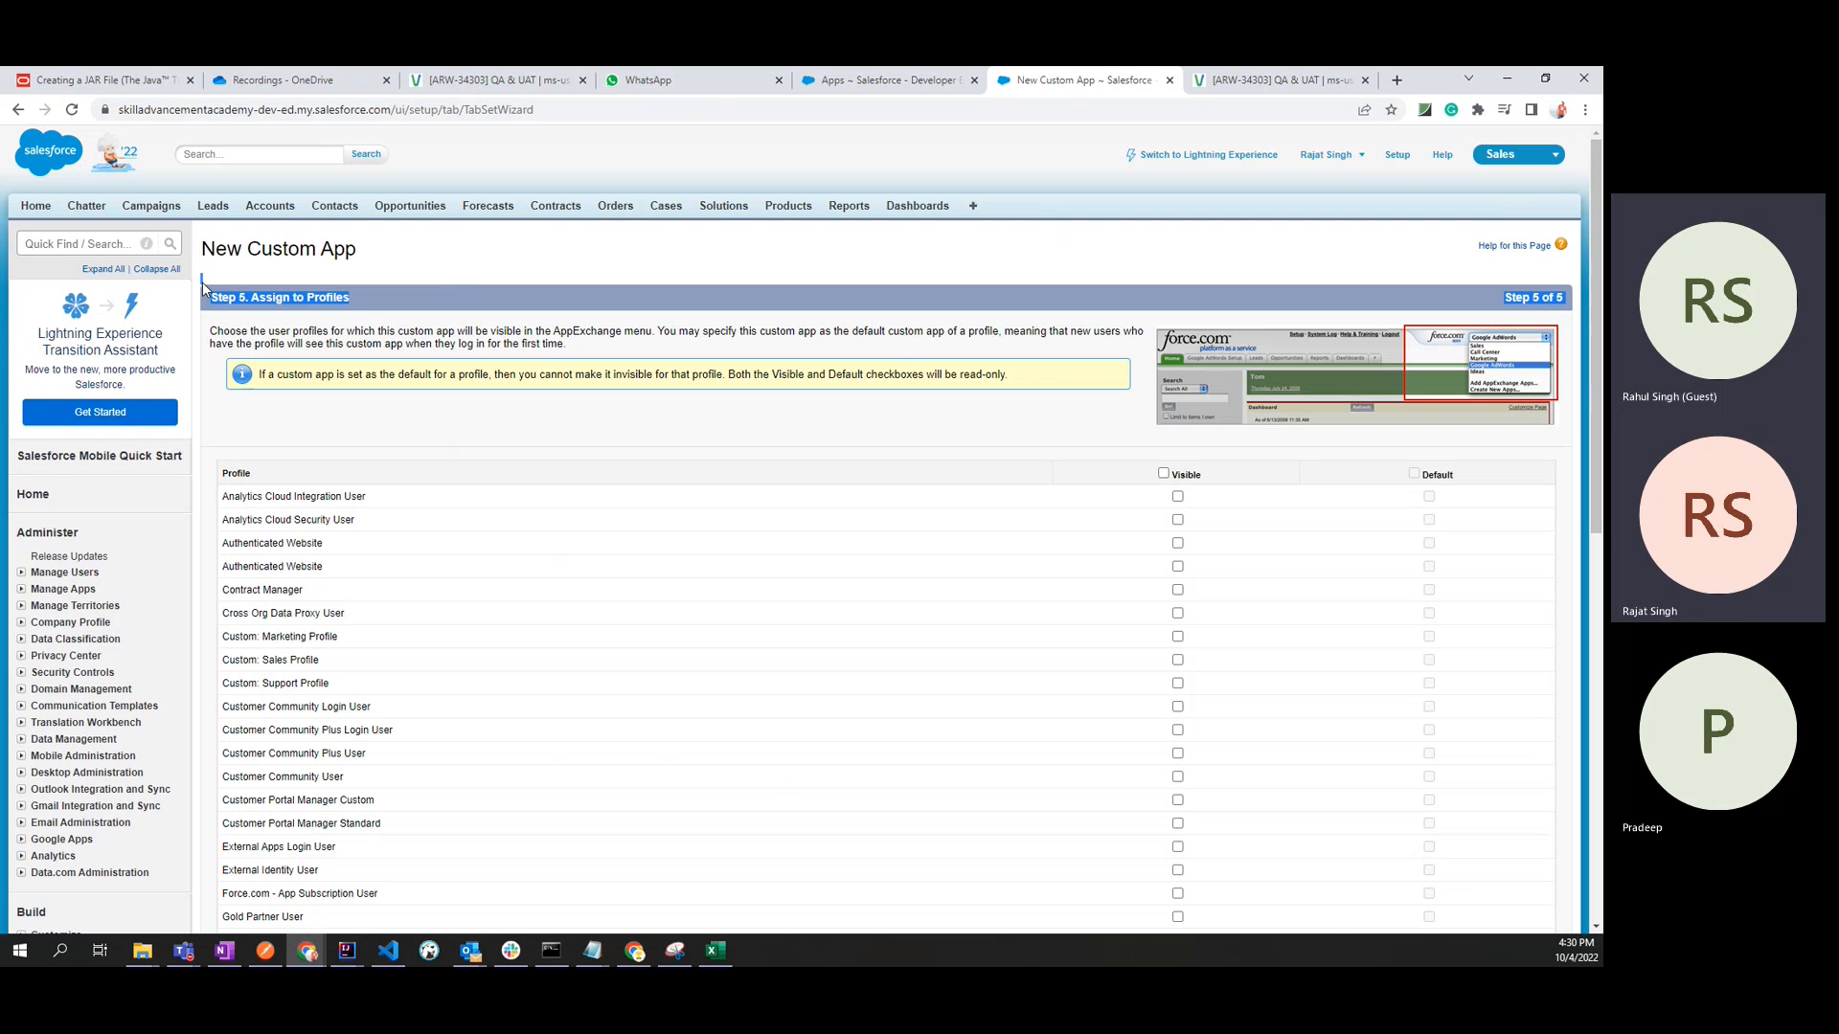
pyautogui.click(447, 276)
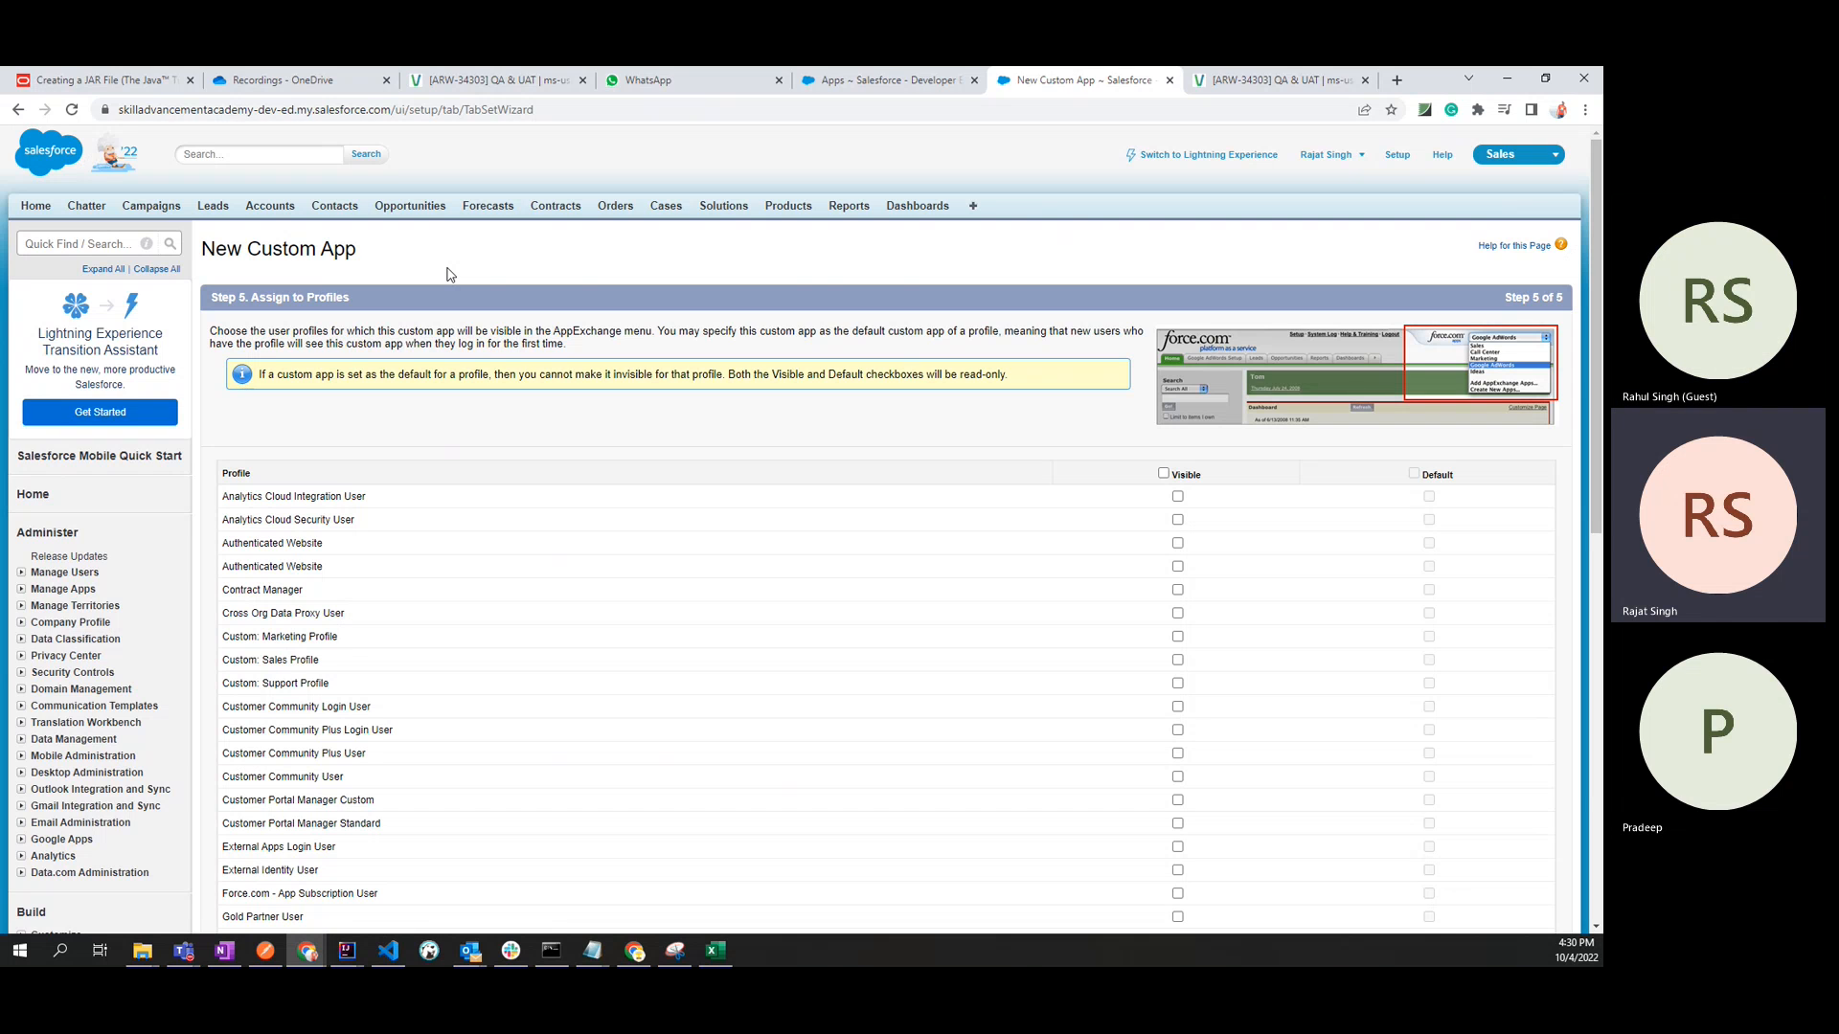
pyautogui.click(1165, 475)
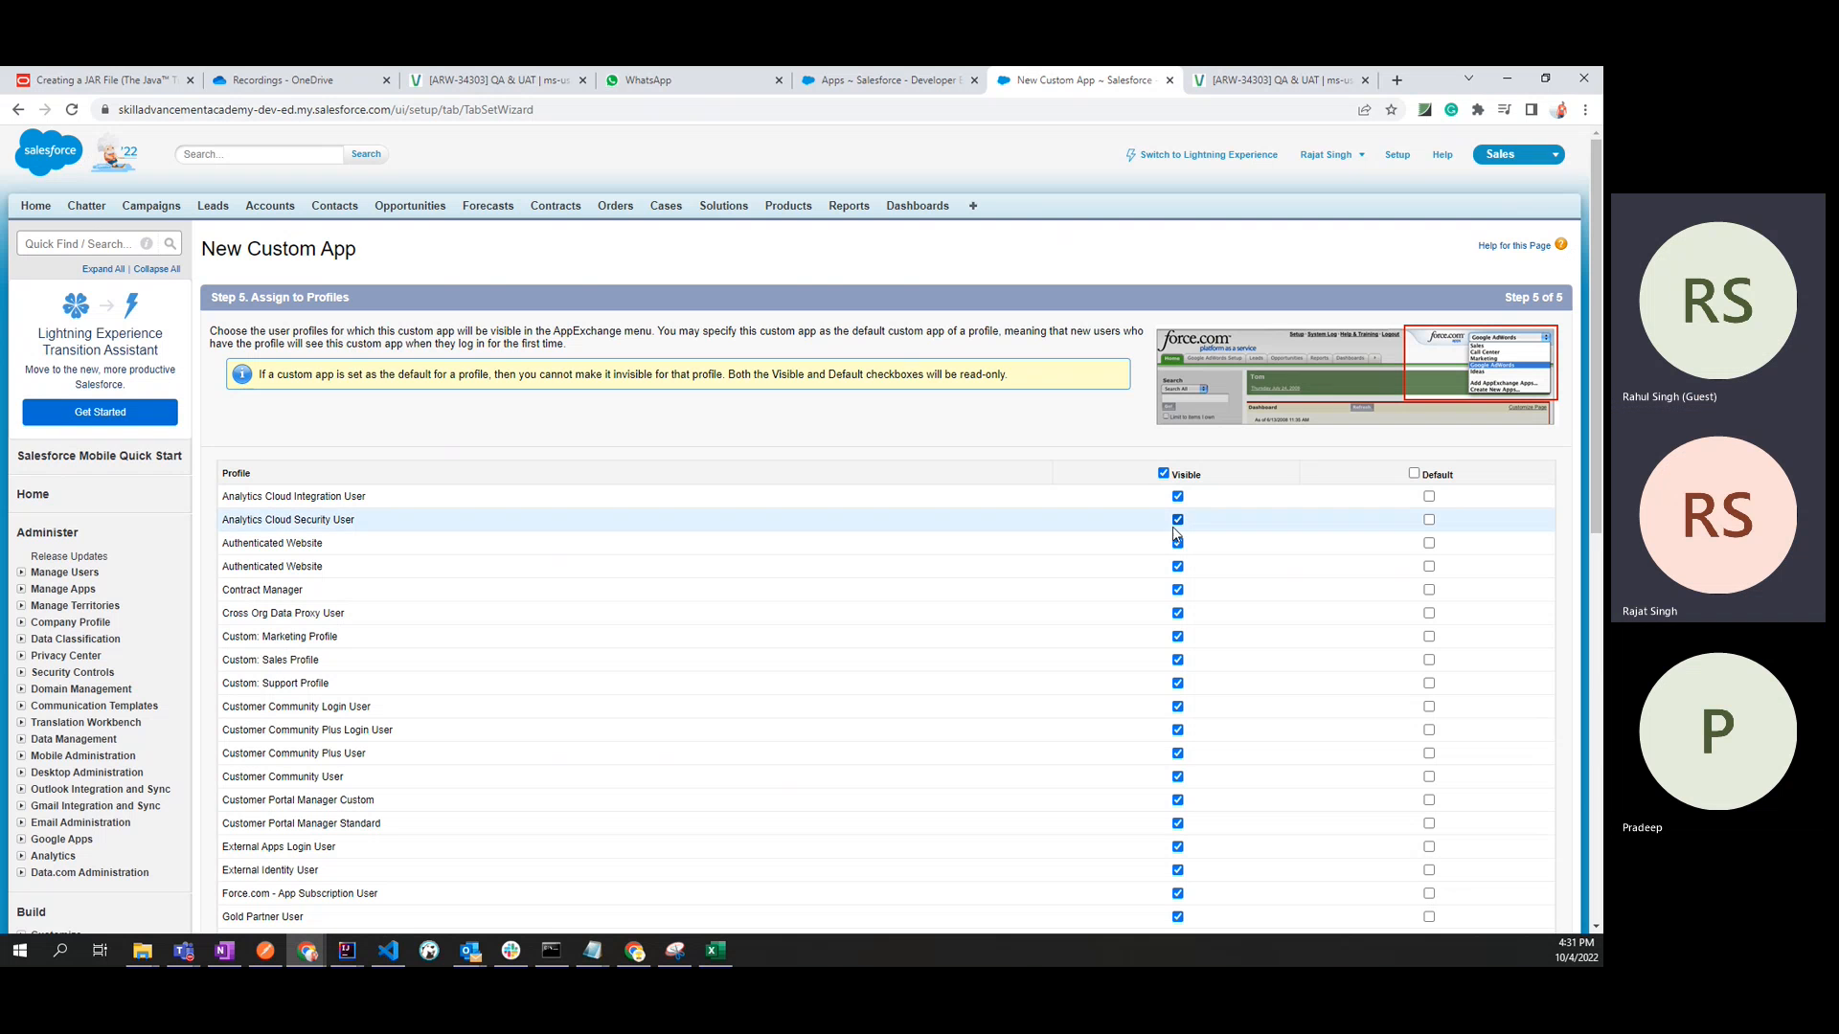
# Review the full profile list with its Visible and Default settings for the new app.
pyautogui.scroll(-5, 674, 778)
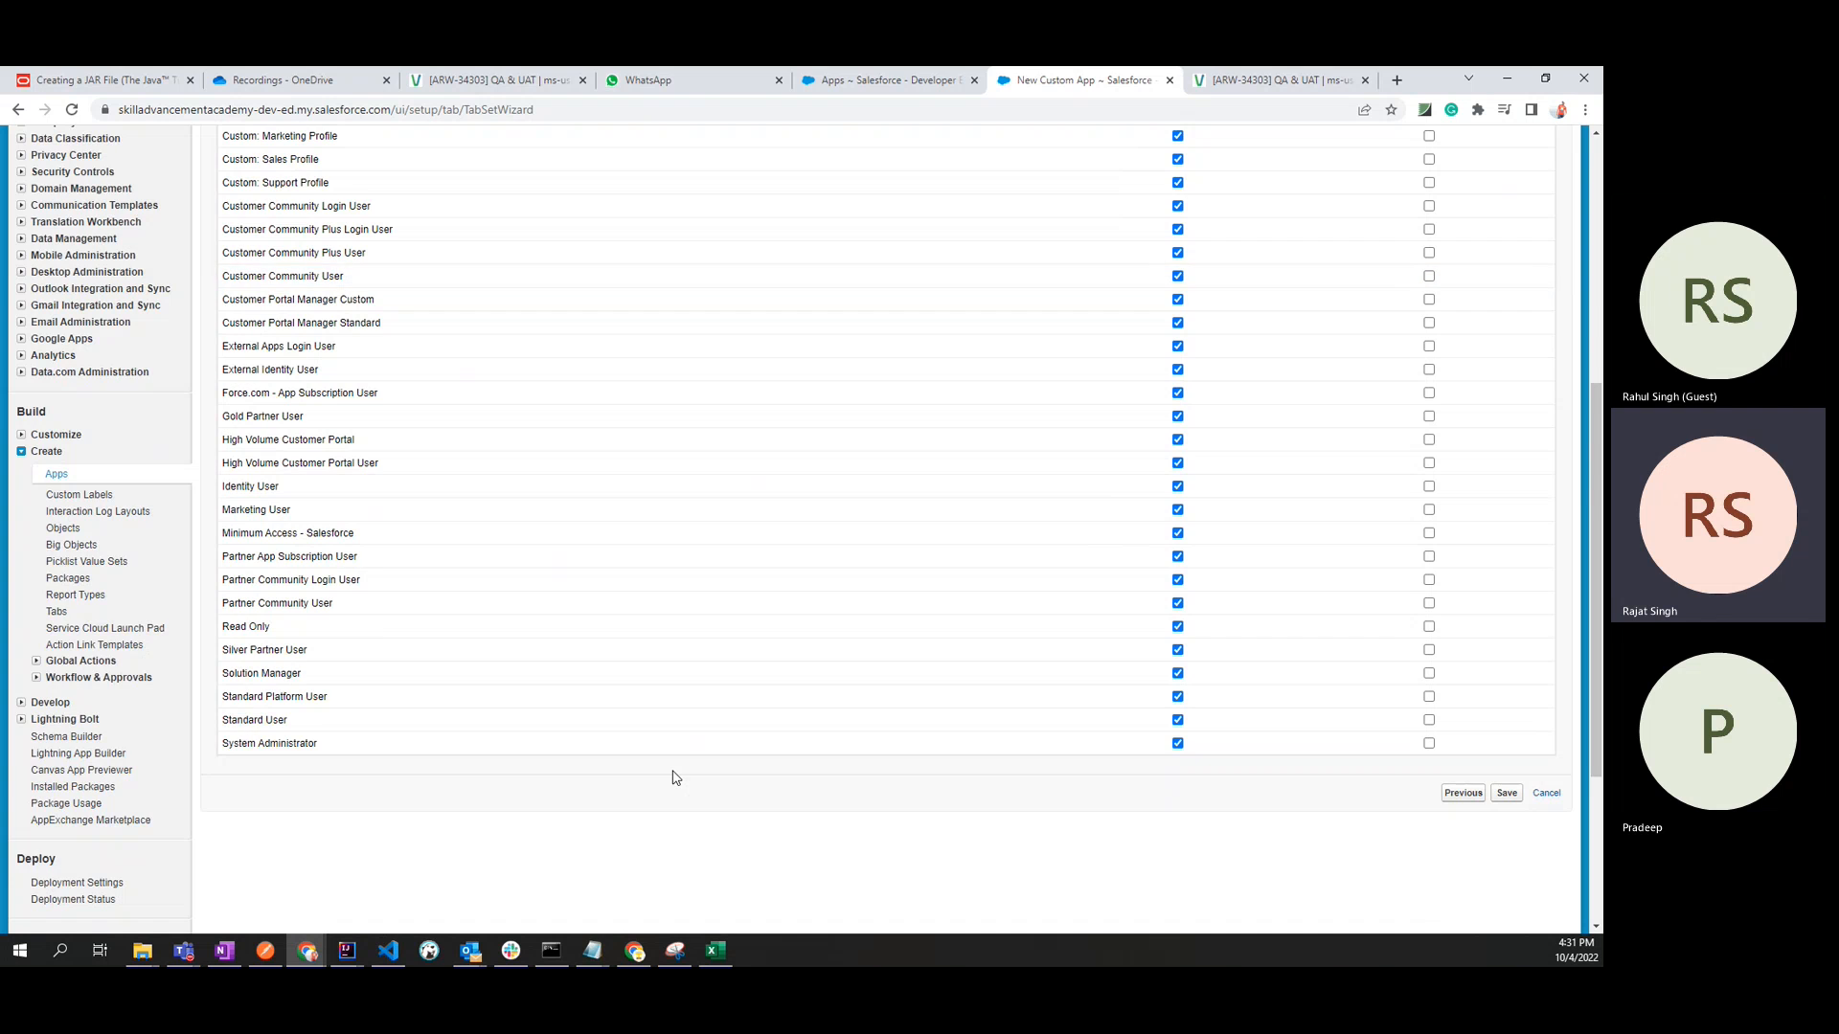
pyautogui.scroll(3, 391, 490)
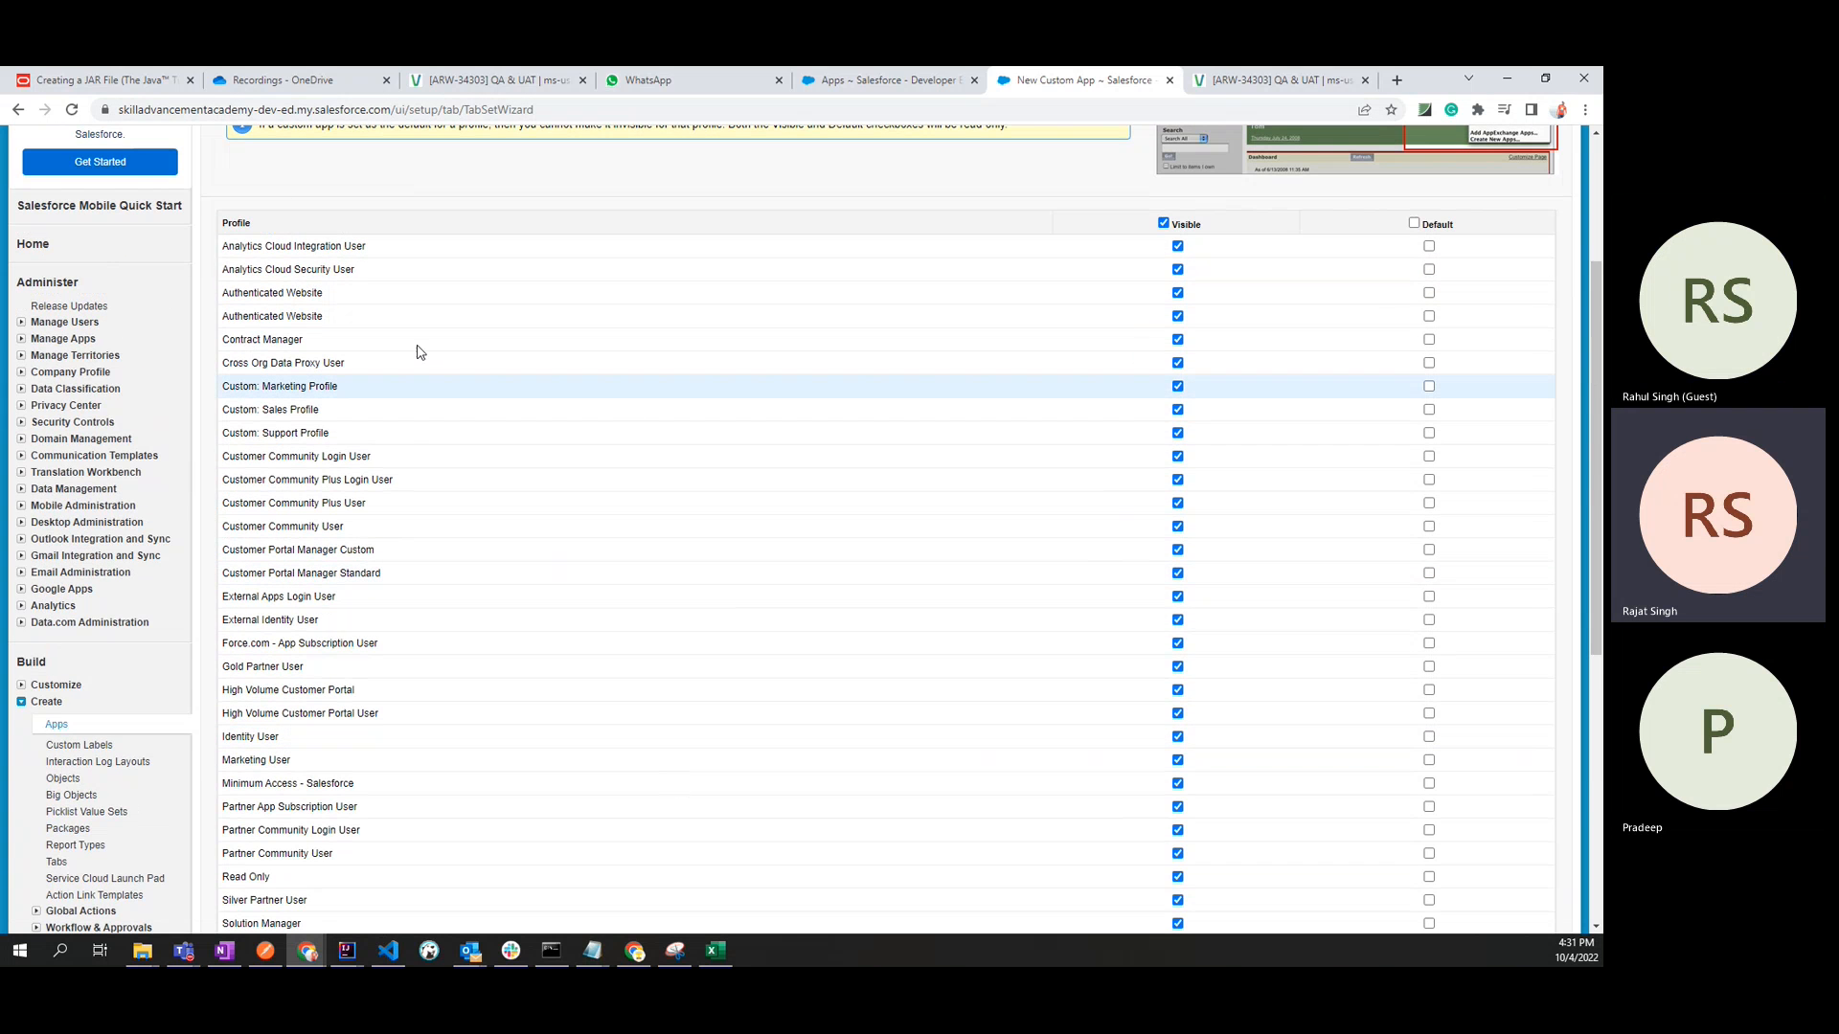
pyautogui.scroll(-5, 554, 637)
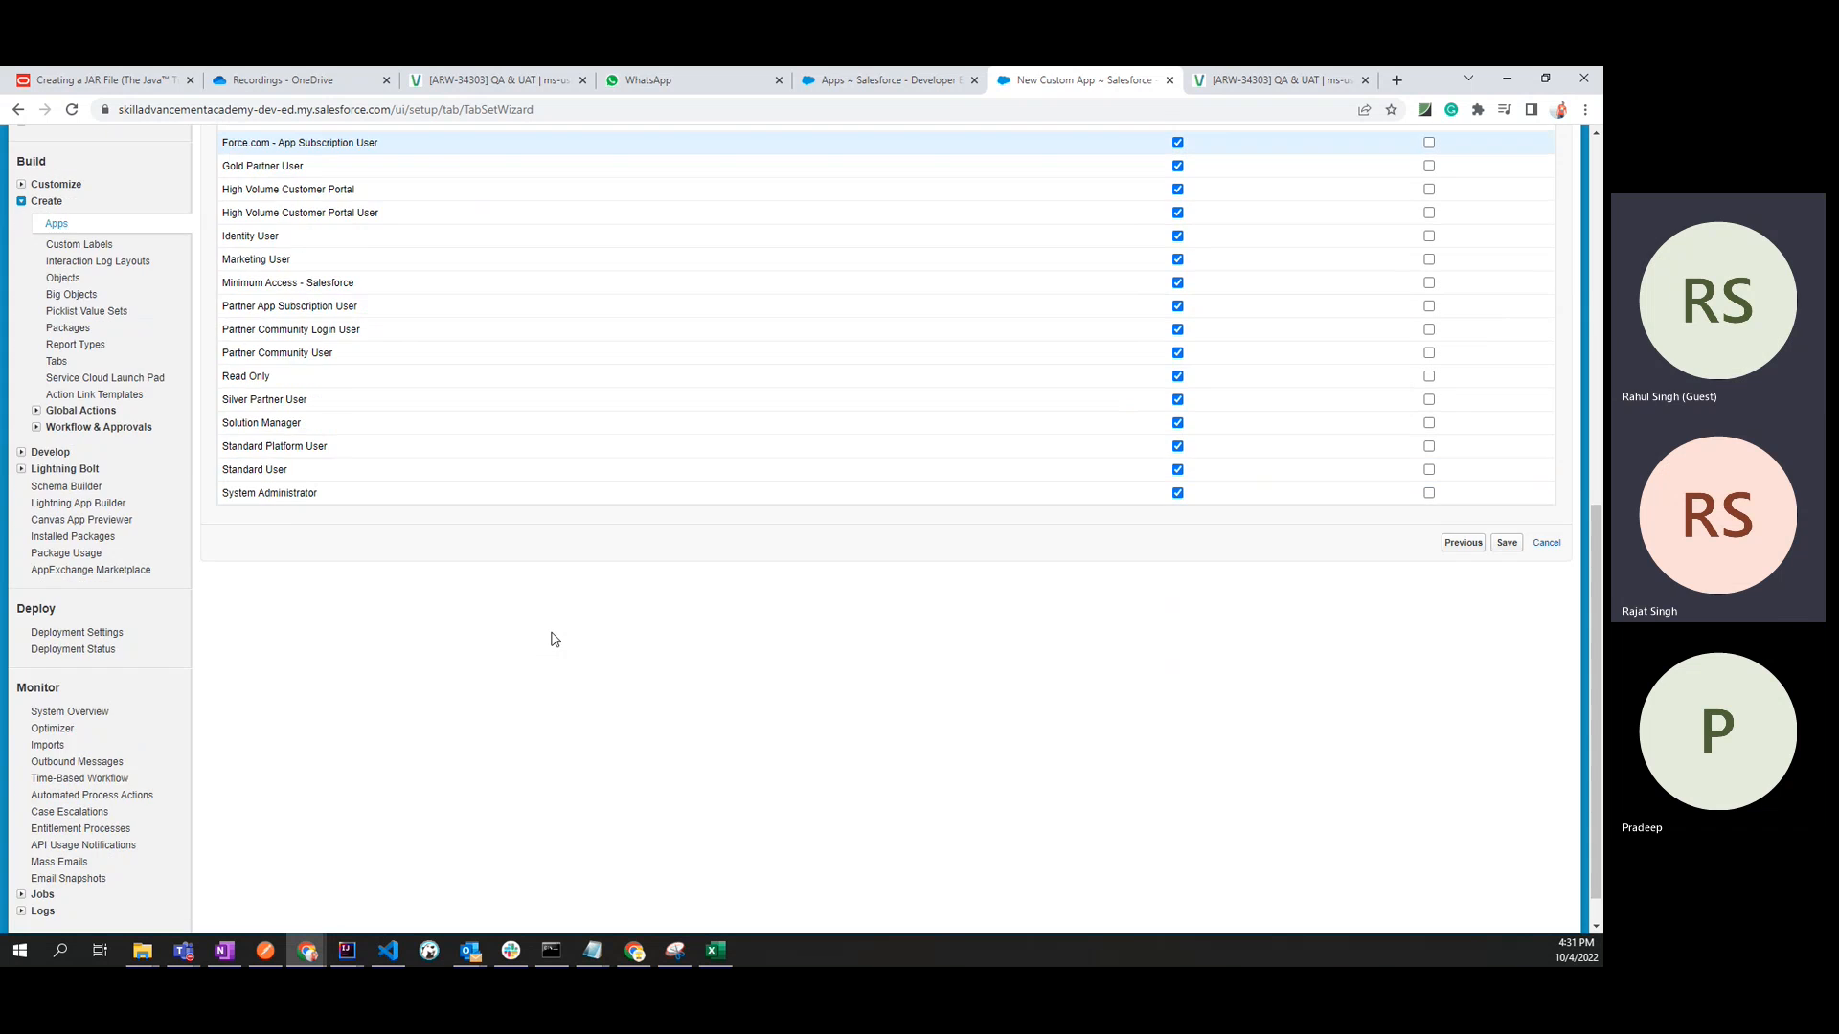
pyautogui.scroll(1, 554, 637)
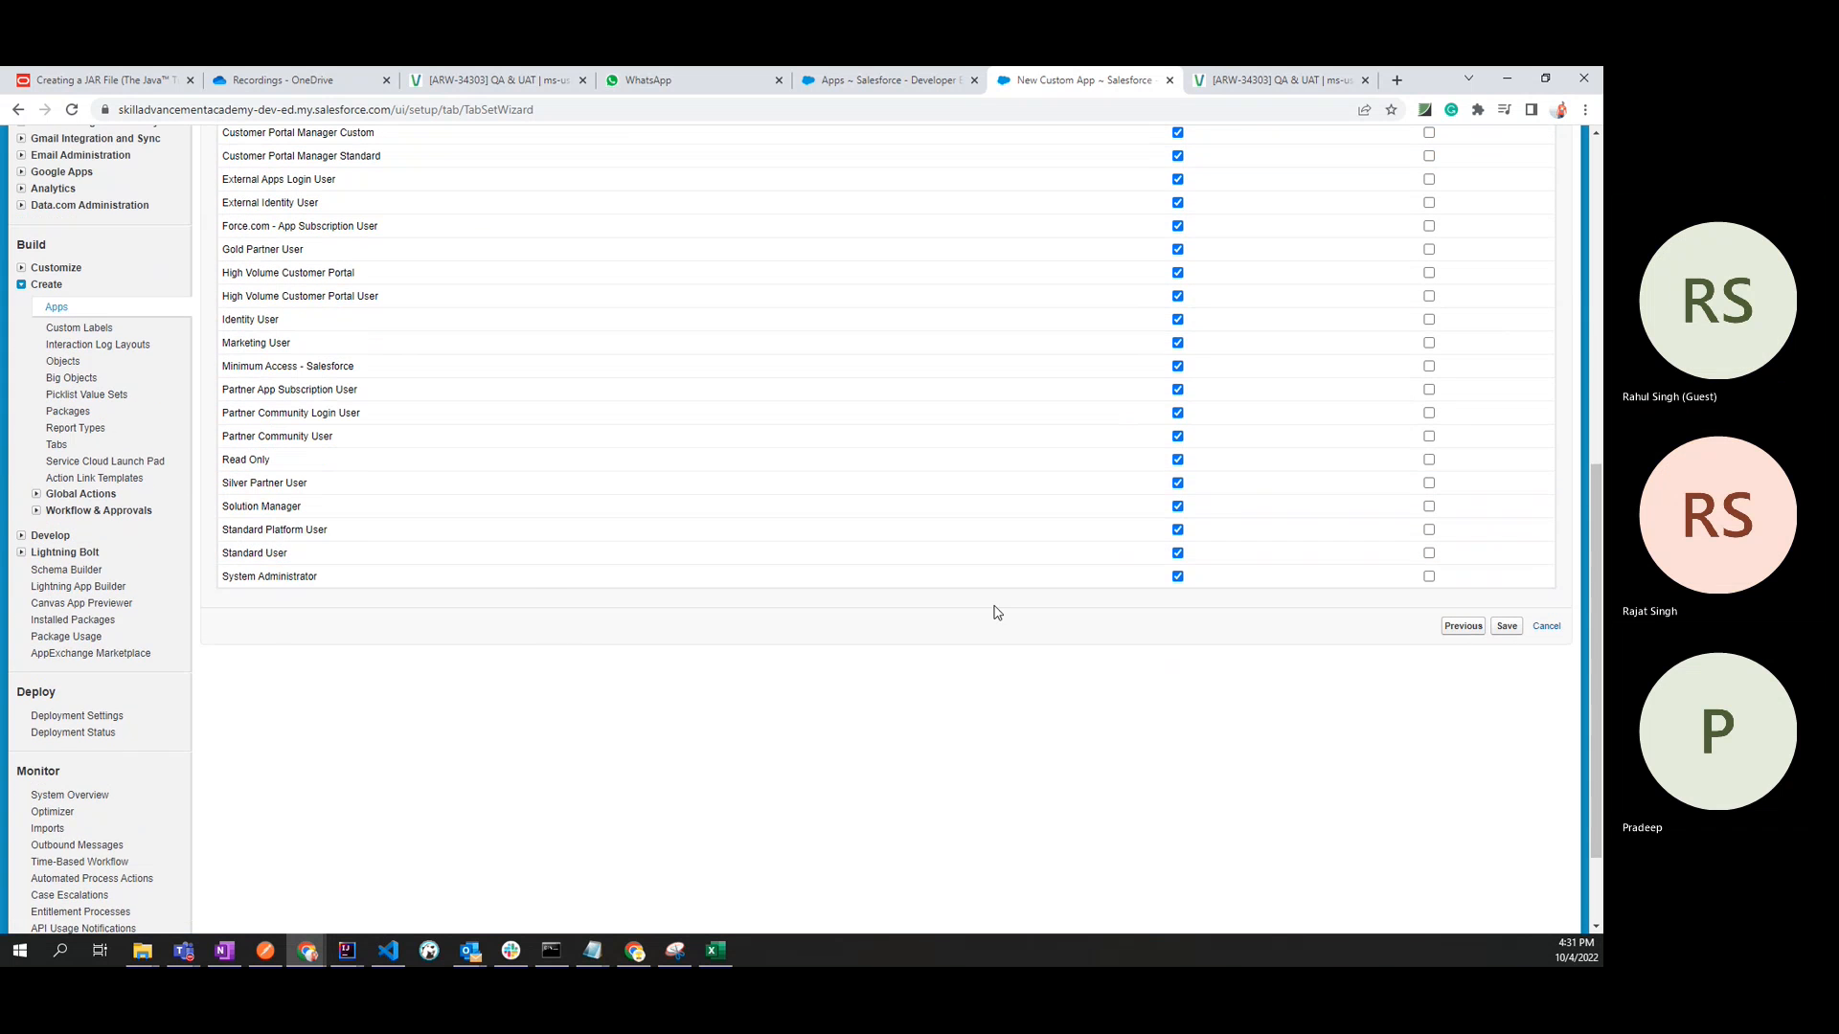
pyautogui.scroll(5, 1001, 613)
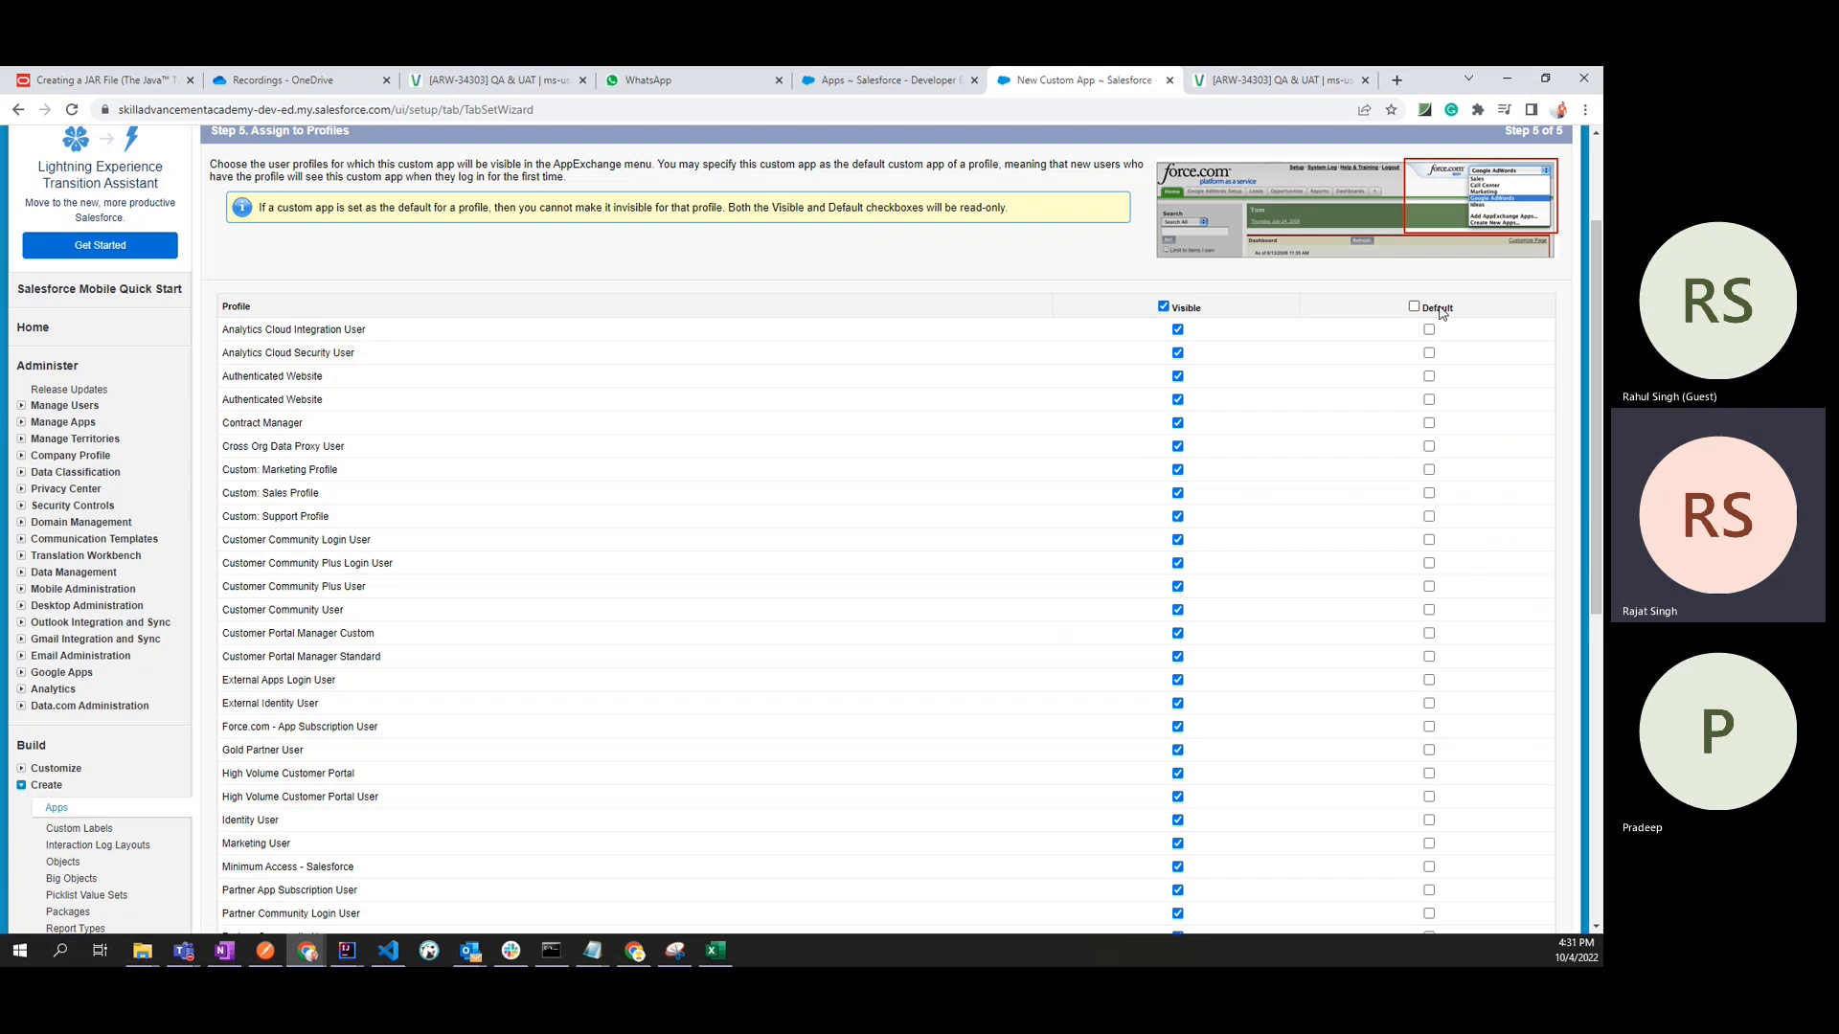
pyautogui.scroll(-4, 1440, 313)
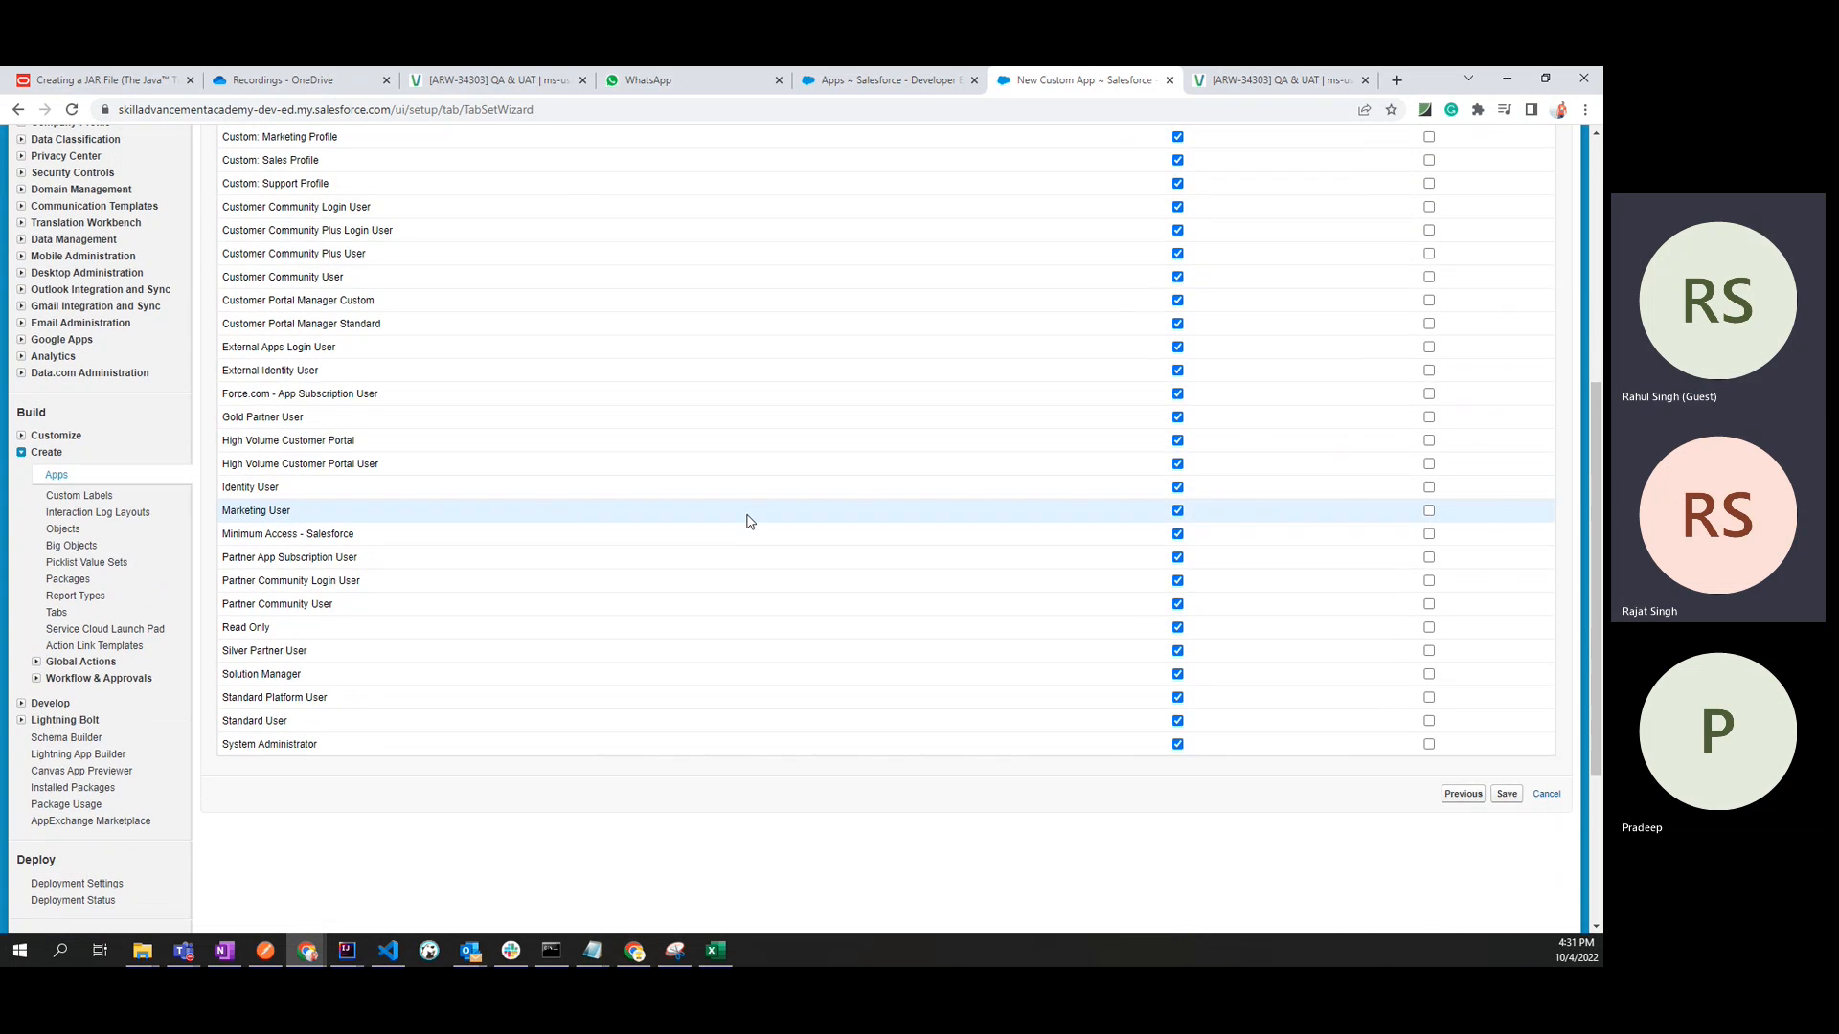
pyautogui.scroll(5, 750, 521)
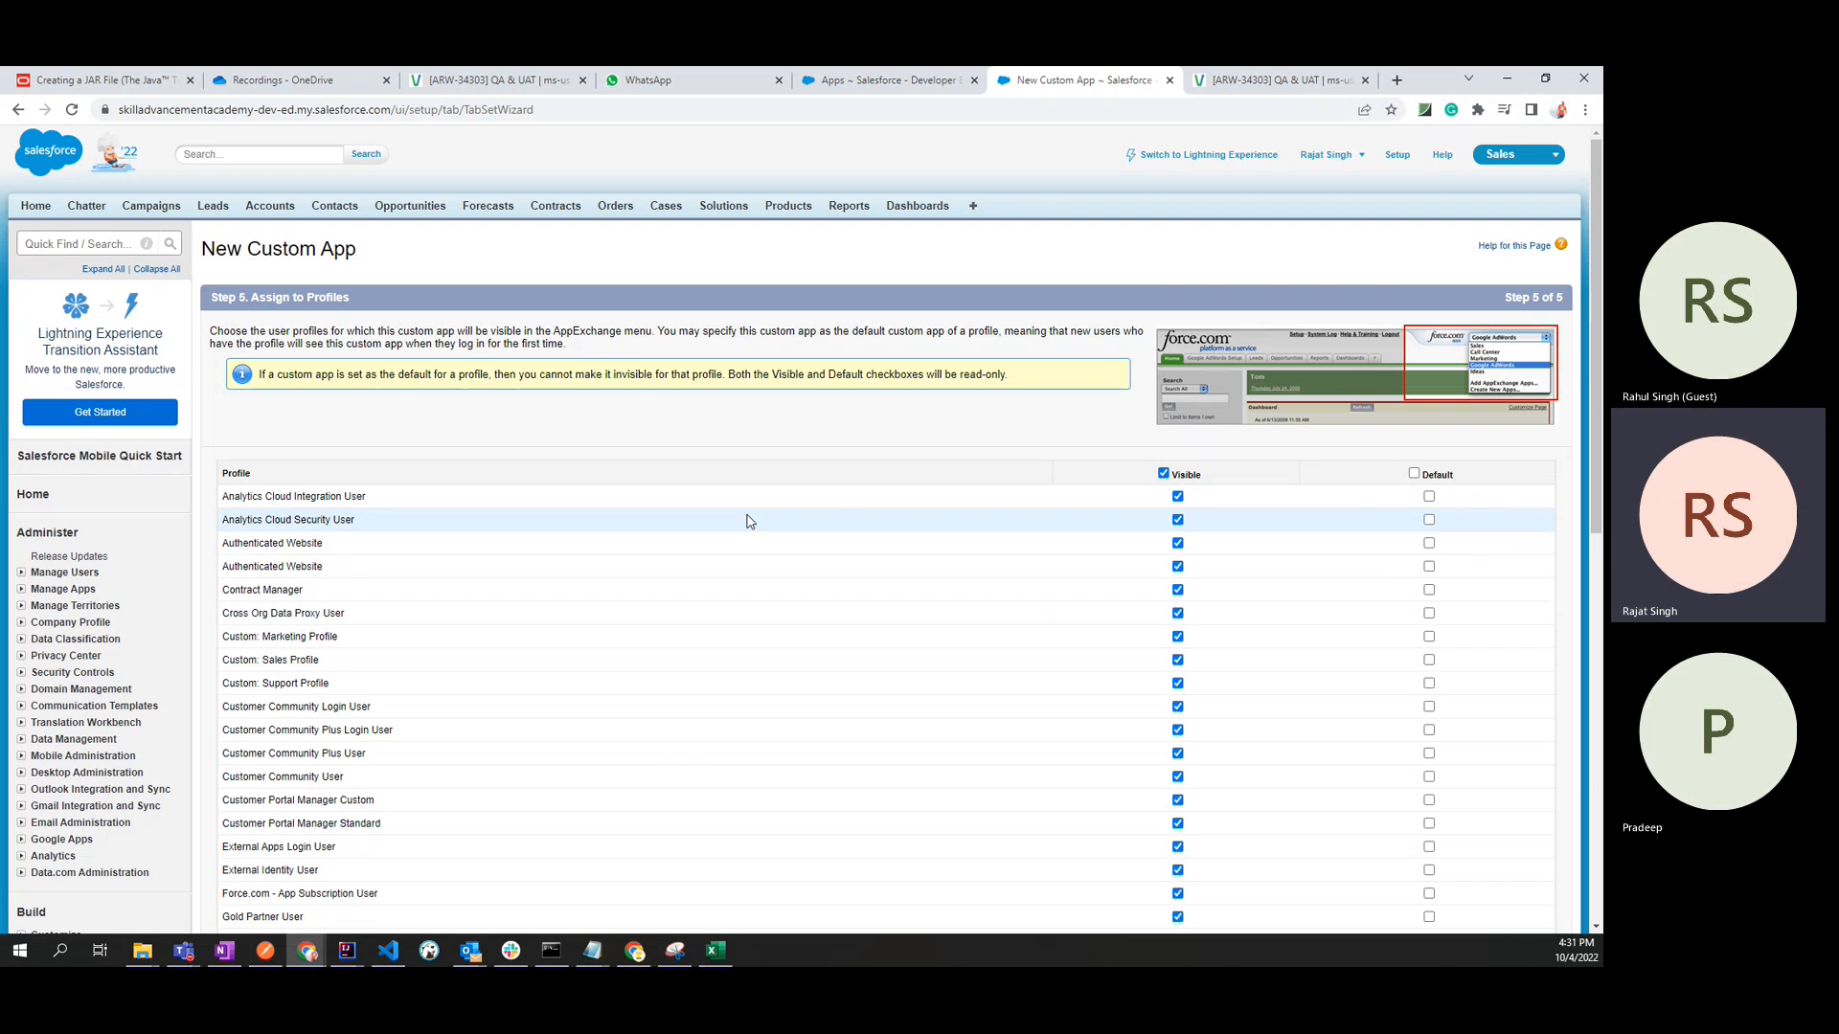
# Make the new app the default for the Standard User and System Administrator profiles, and save the app.
pyautogui.click(1504, 156)
pyautogui.click(1510, 163)
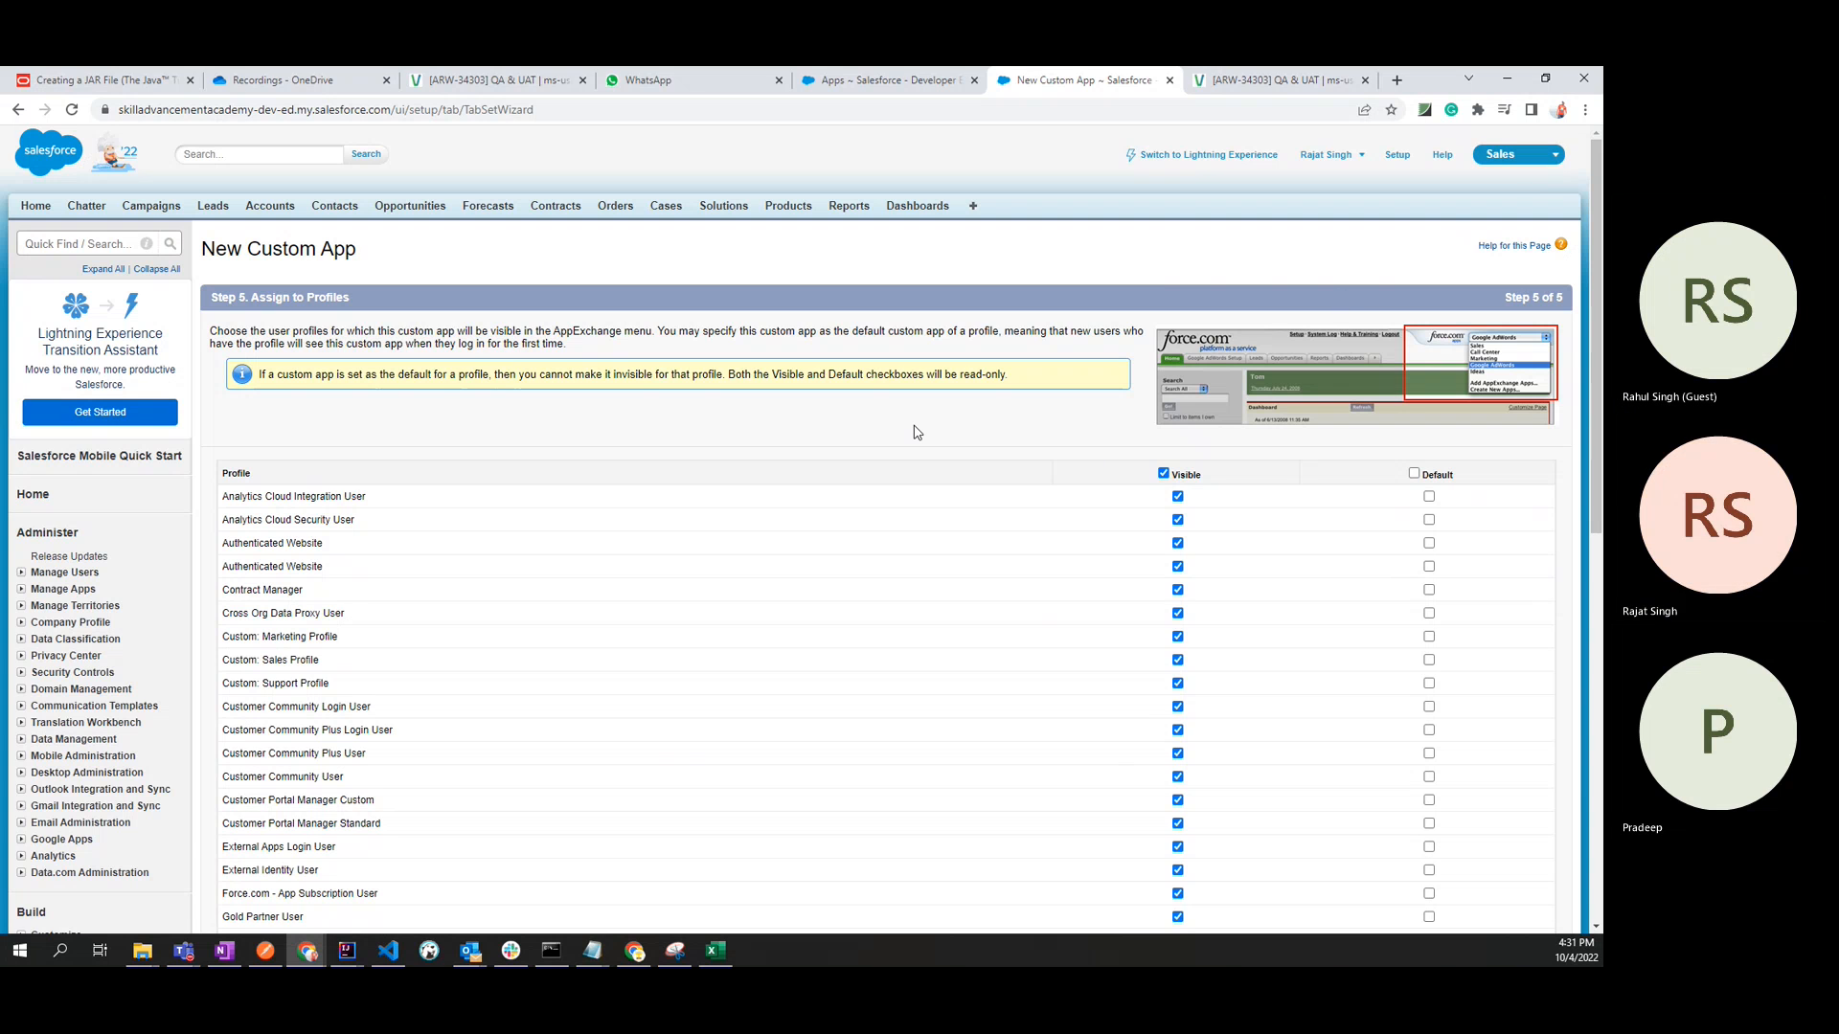
pyautogui.scroll(-5, 914, 432)
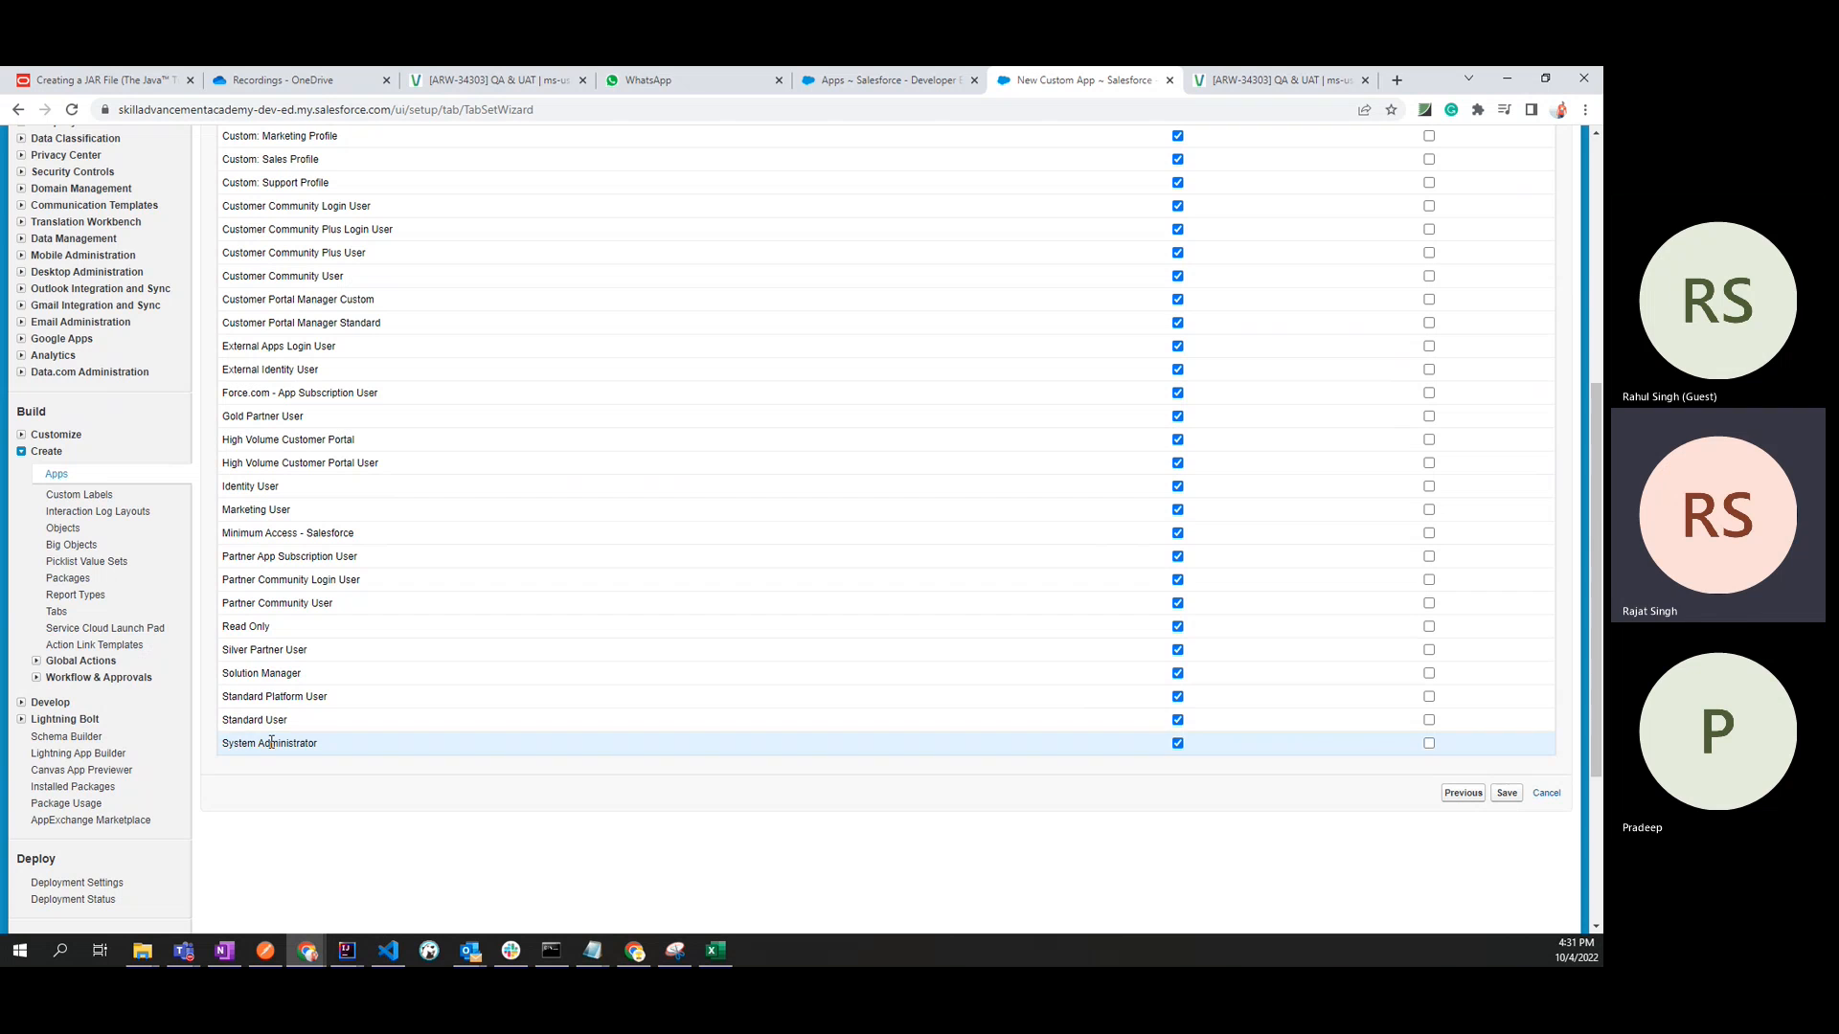
pyautogui.click(1428, 720)
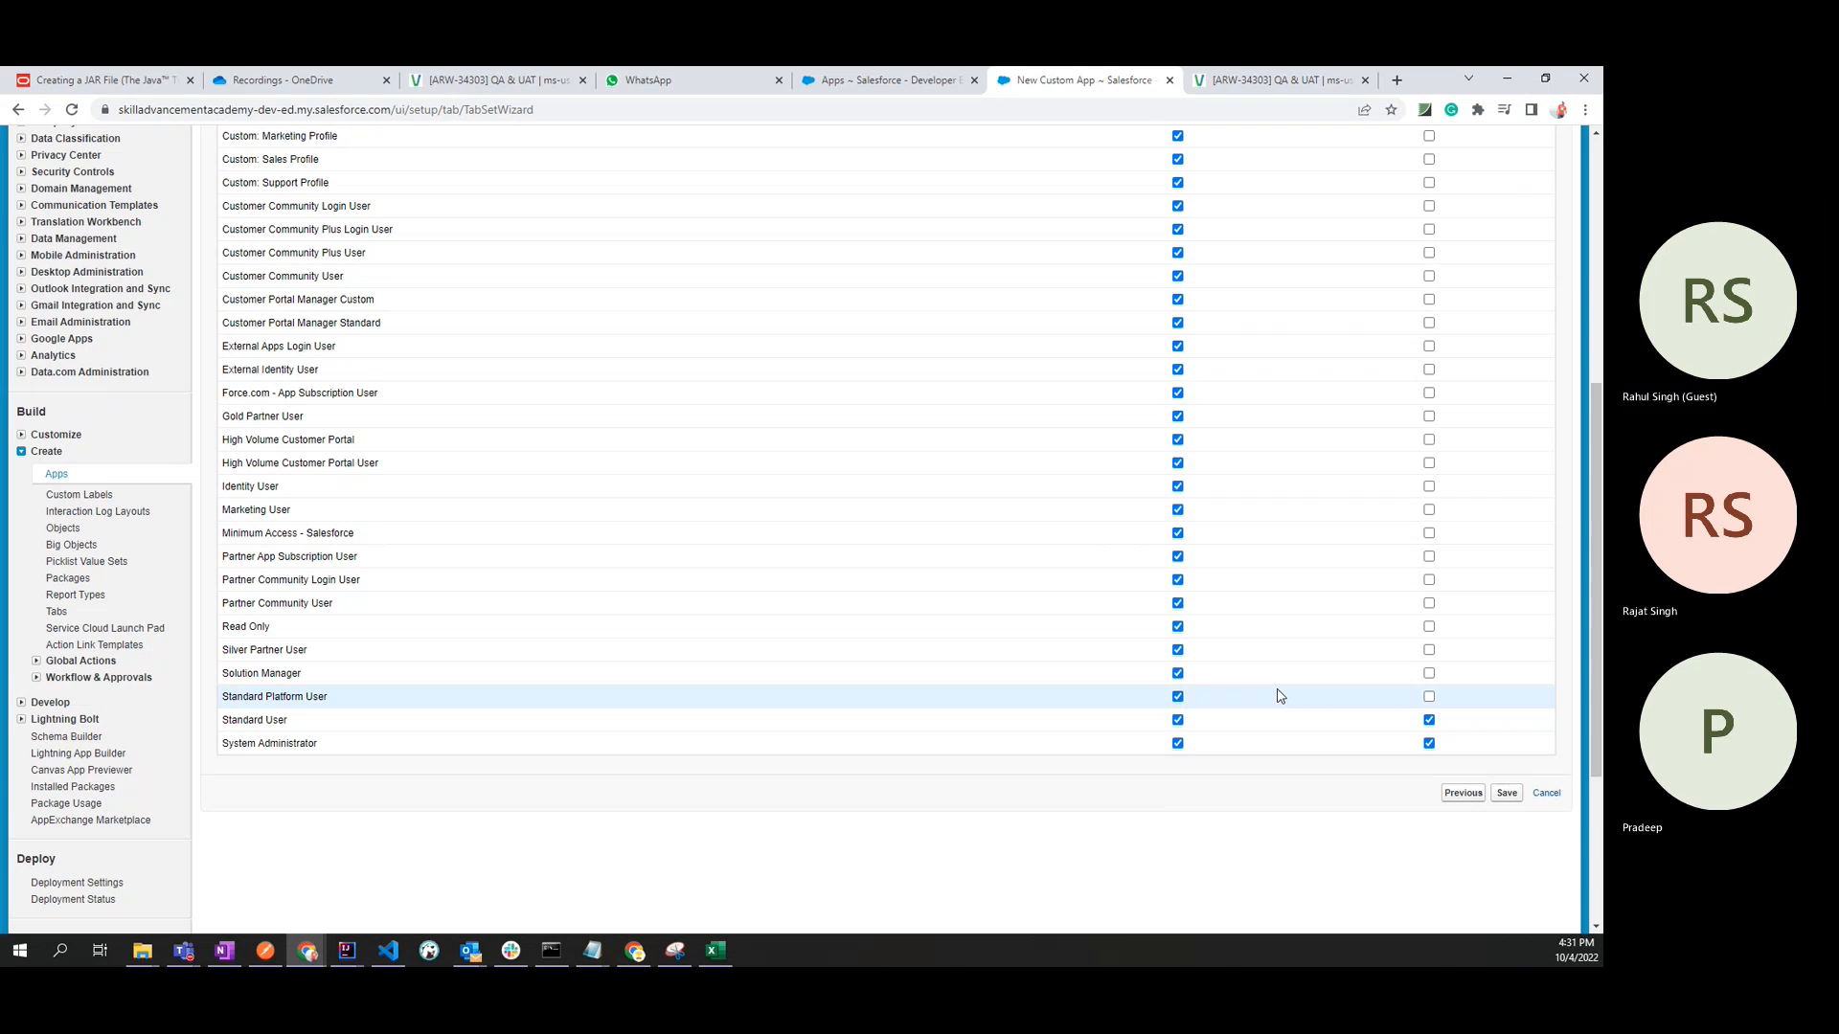
pyautogui.click(1505, 794)
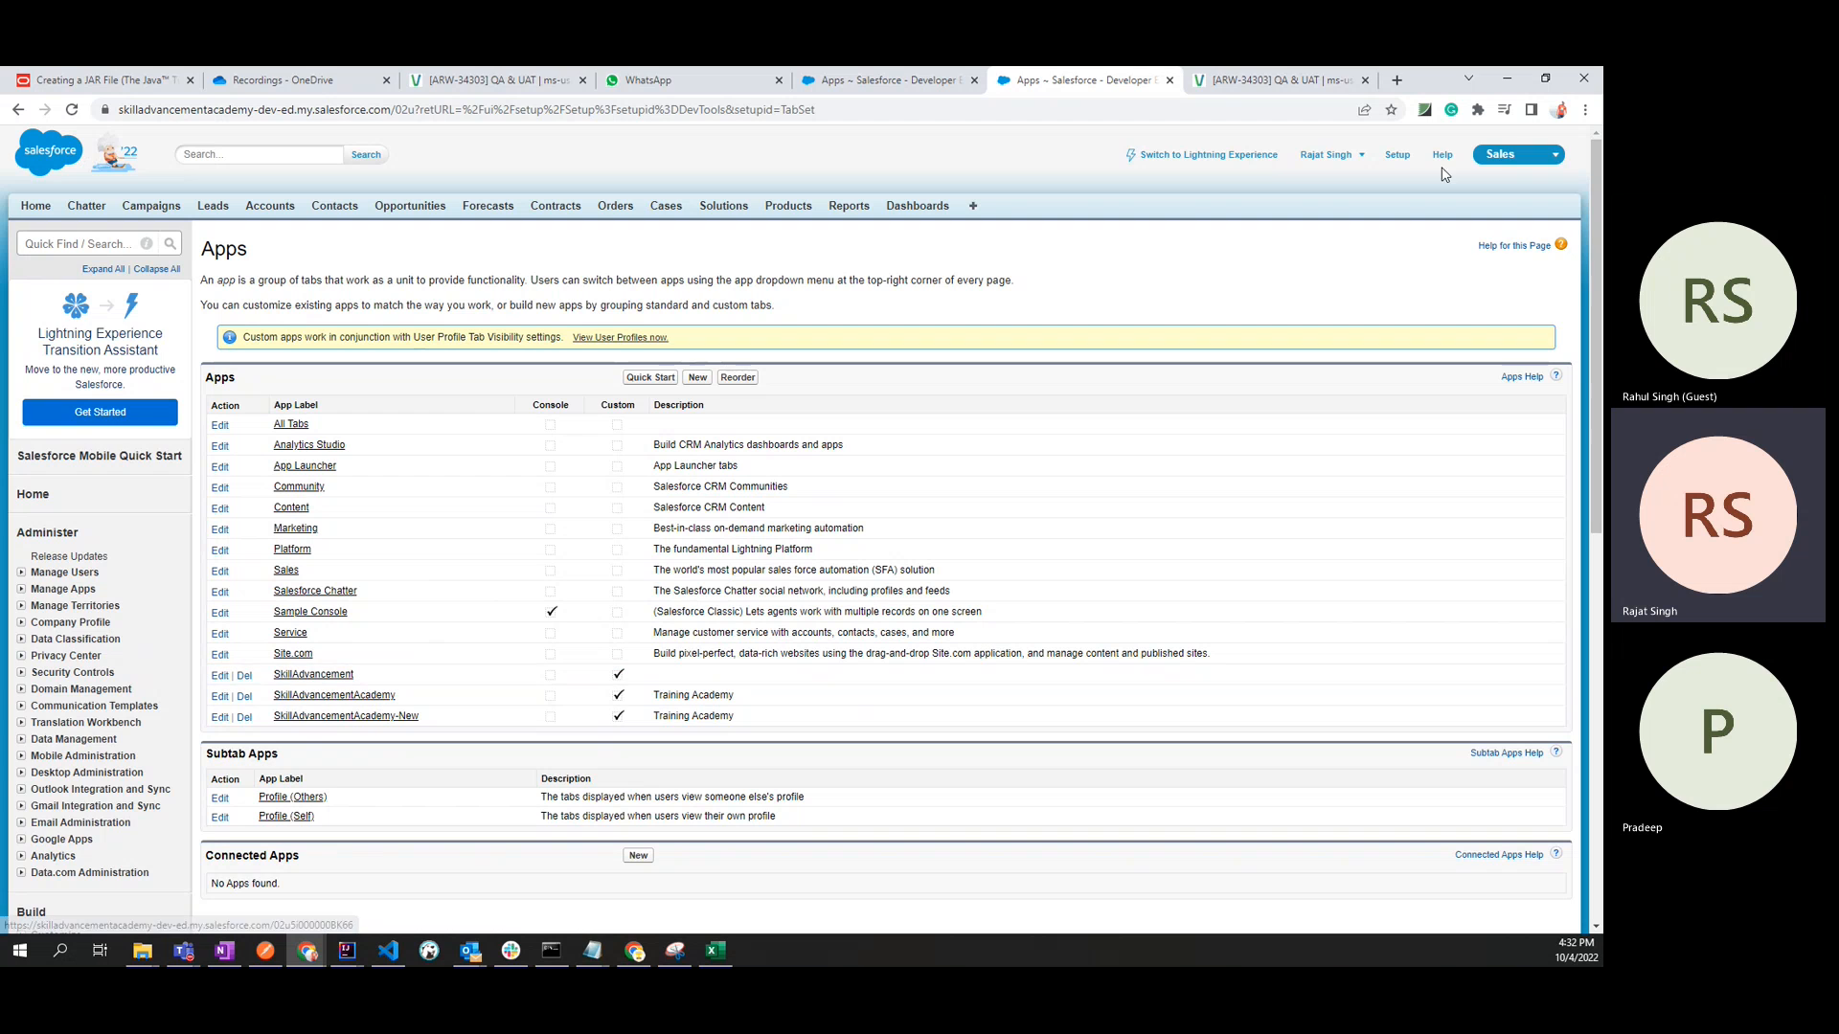
# Switch to the SkillAdvancementAcademy-New app and check the list of apps offered for switching.
pyautogui.click(1495, 158)
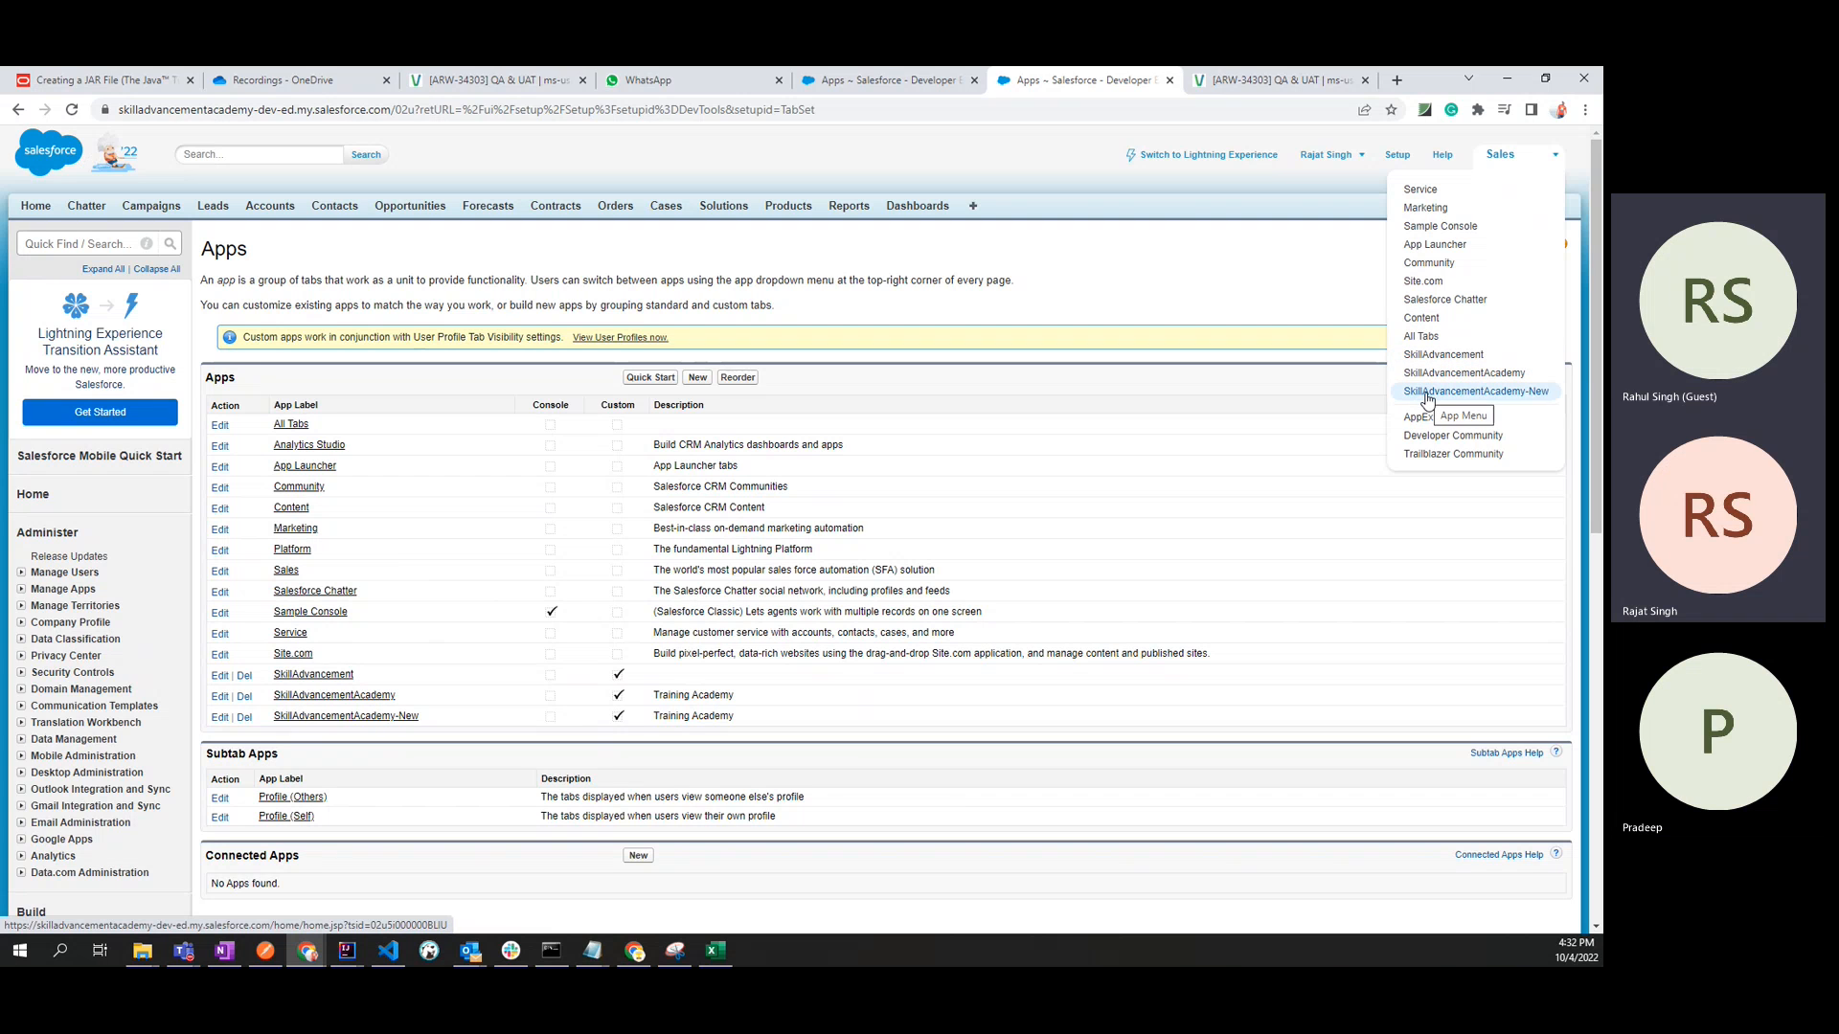
pyautogui.click(1433, 394)
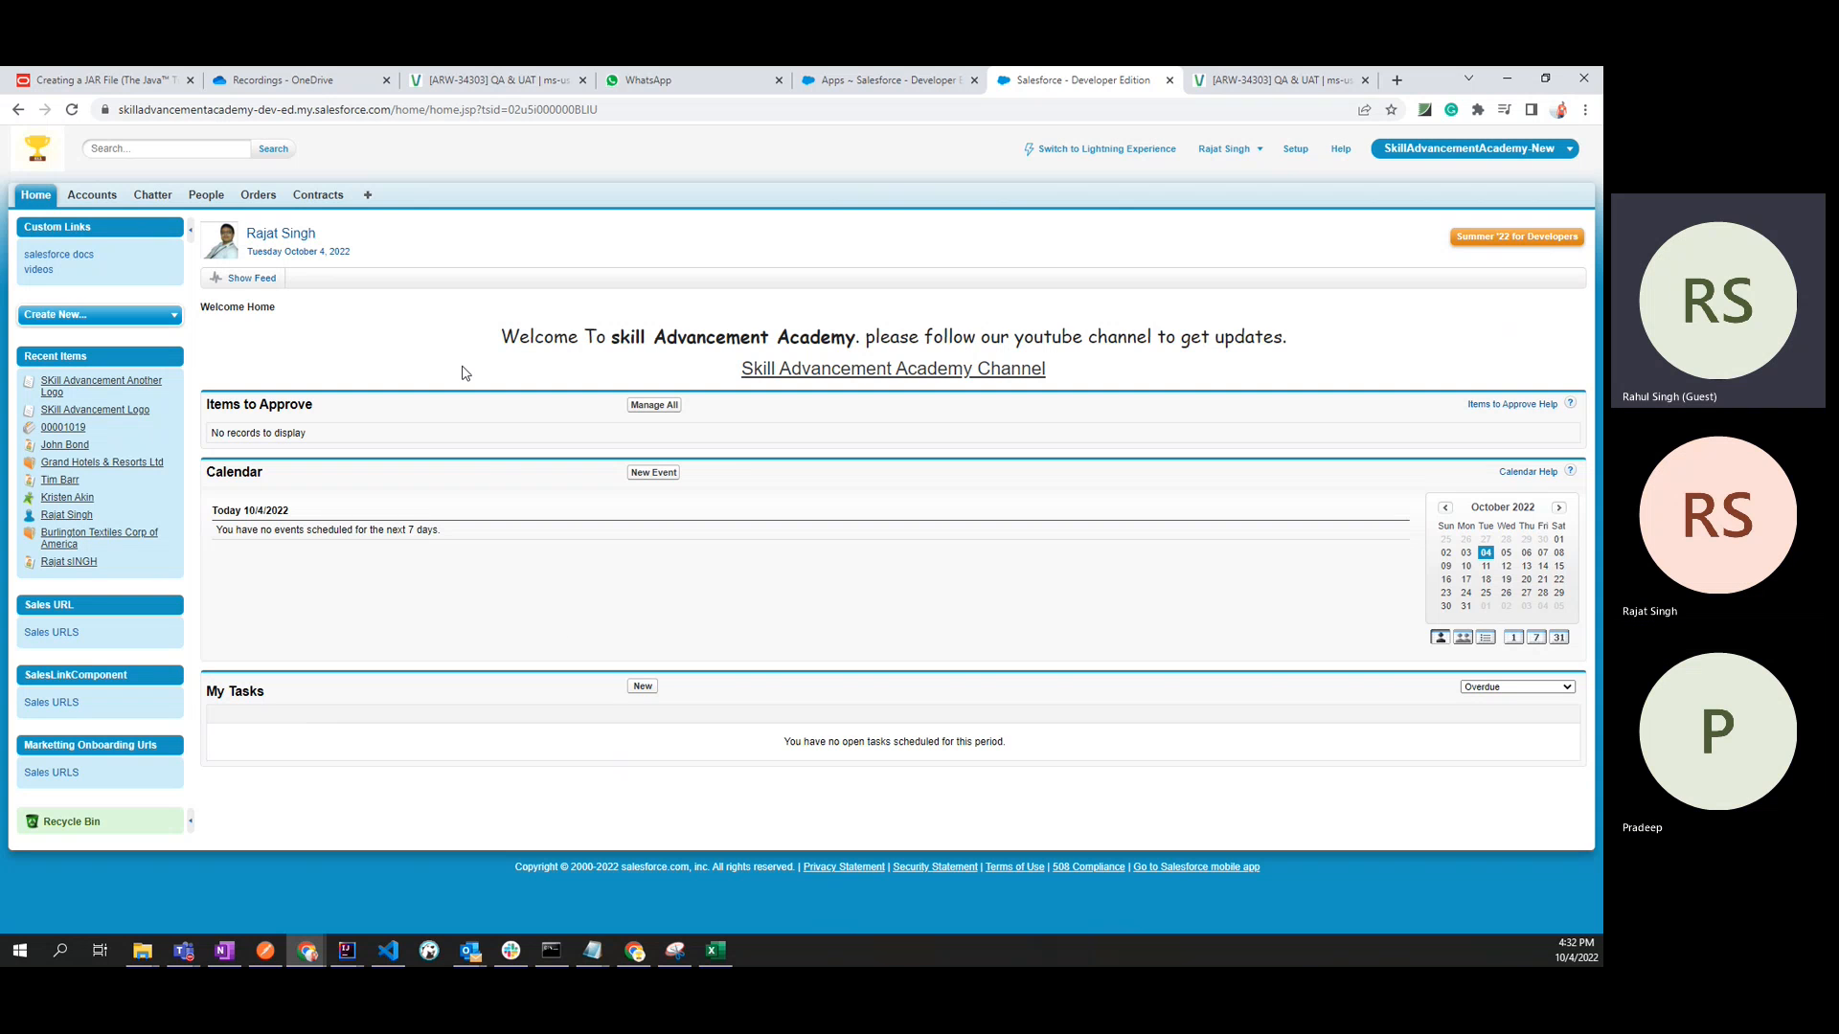
pyautogui.click(1436, 151)
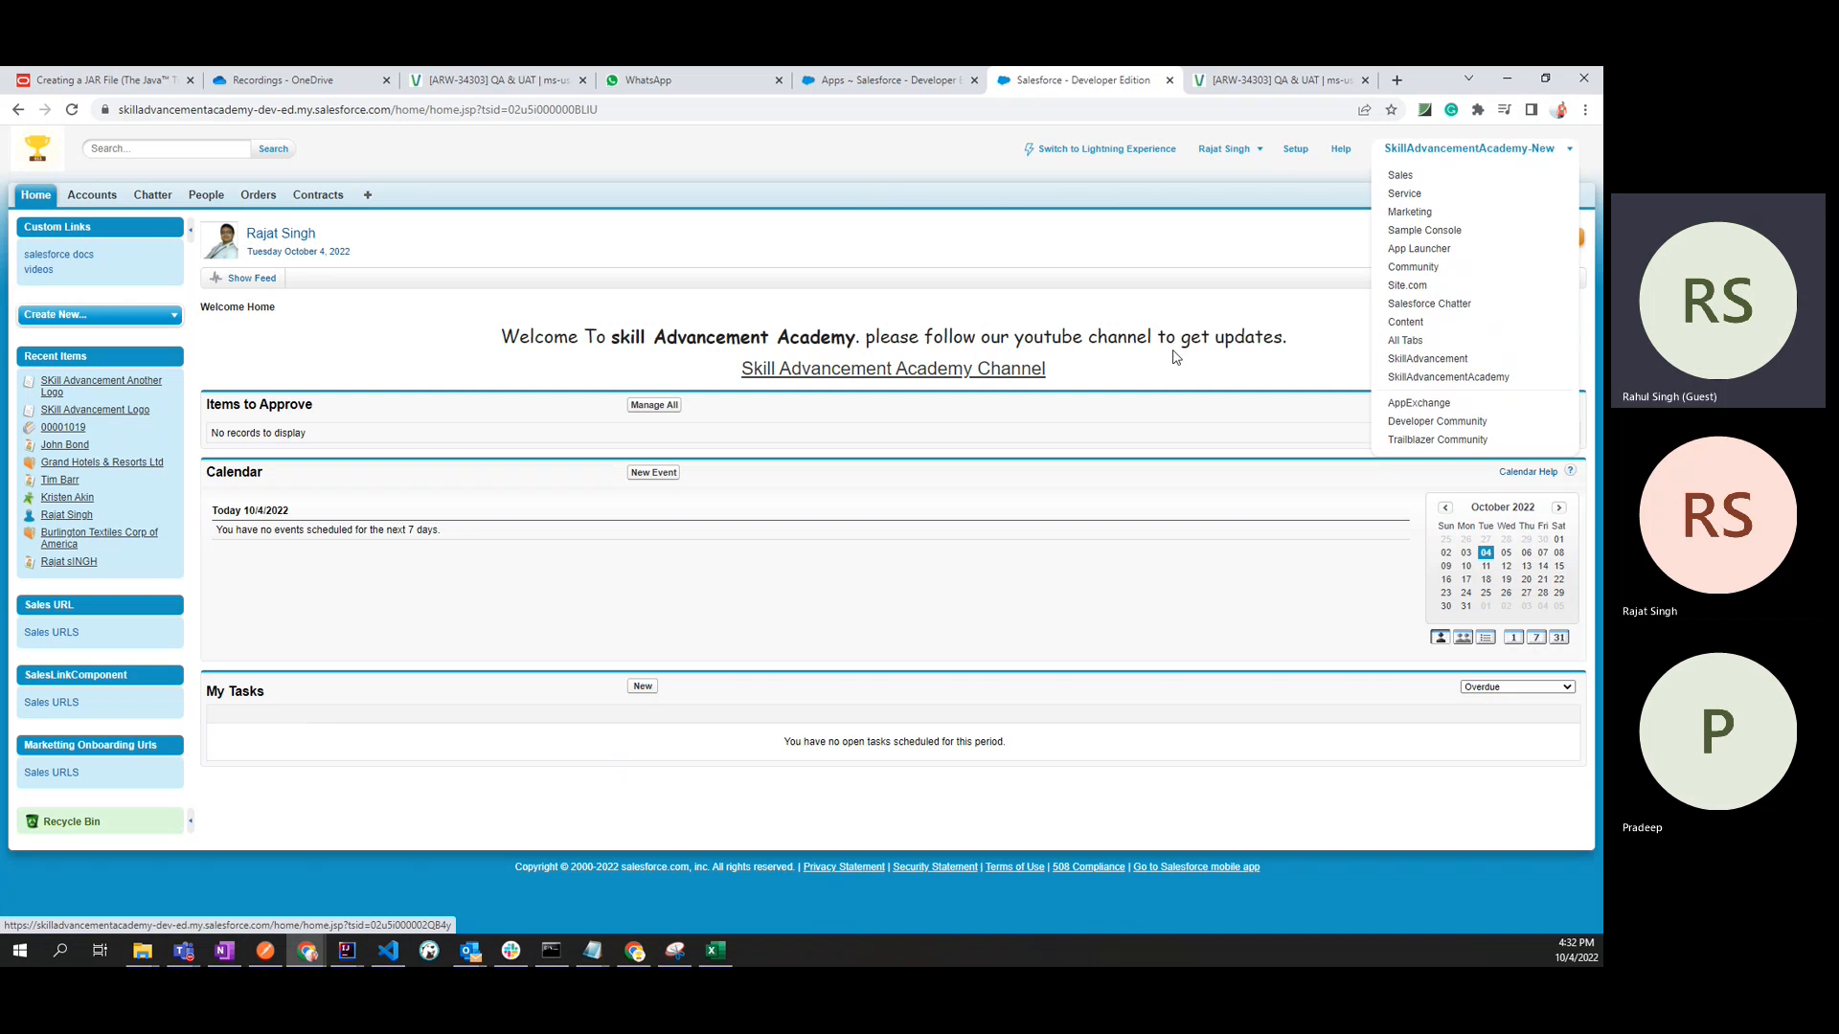
pyautogui.click(508, 339)
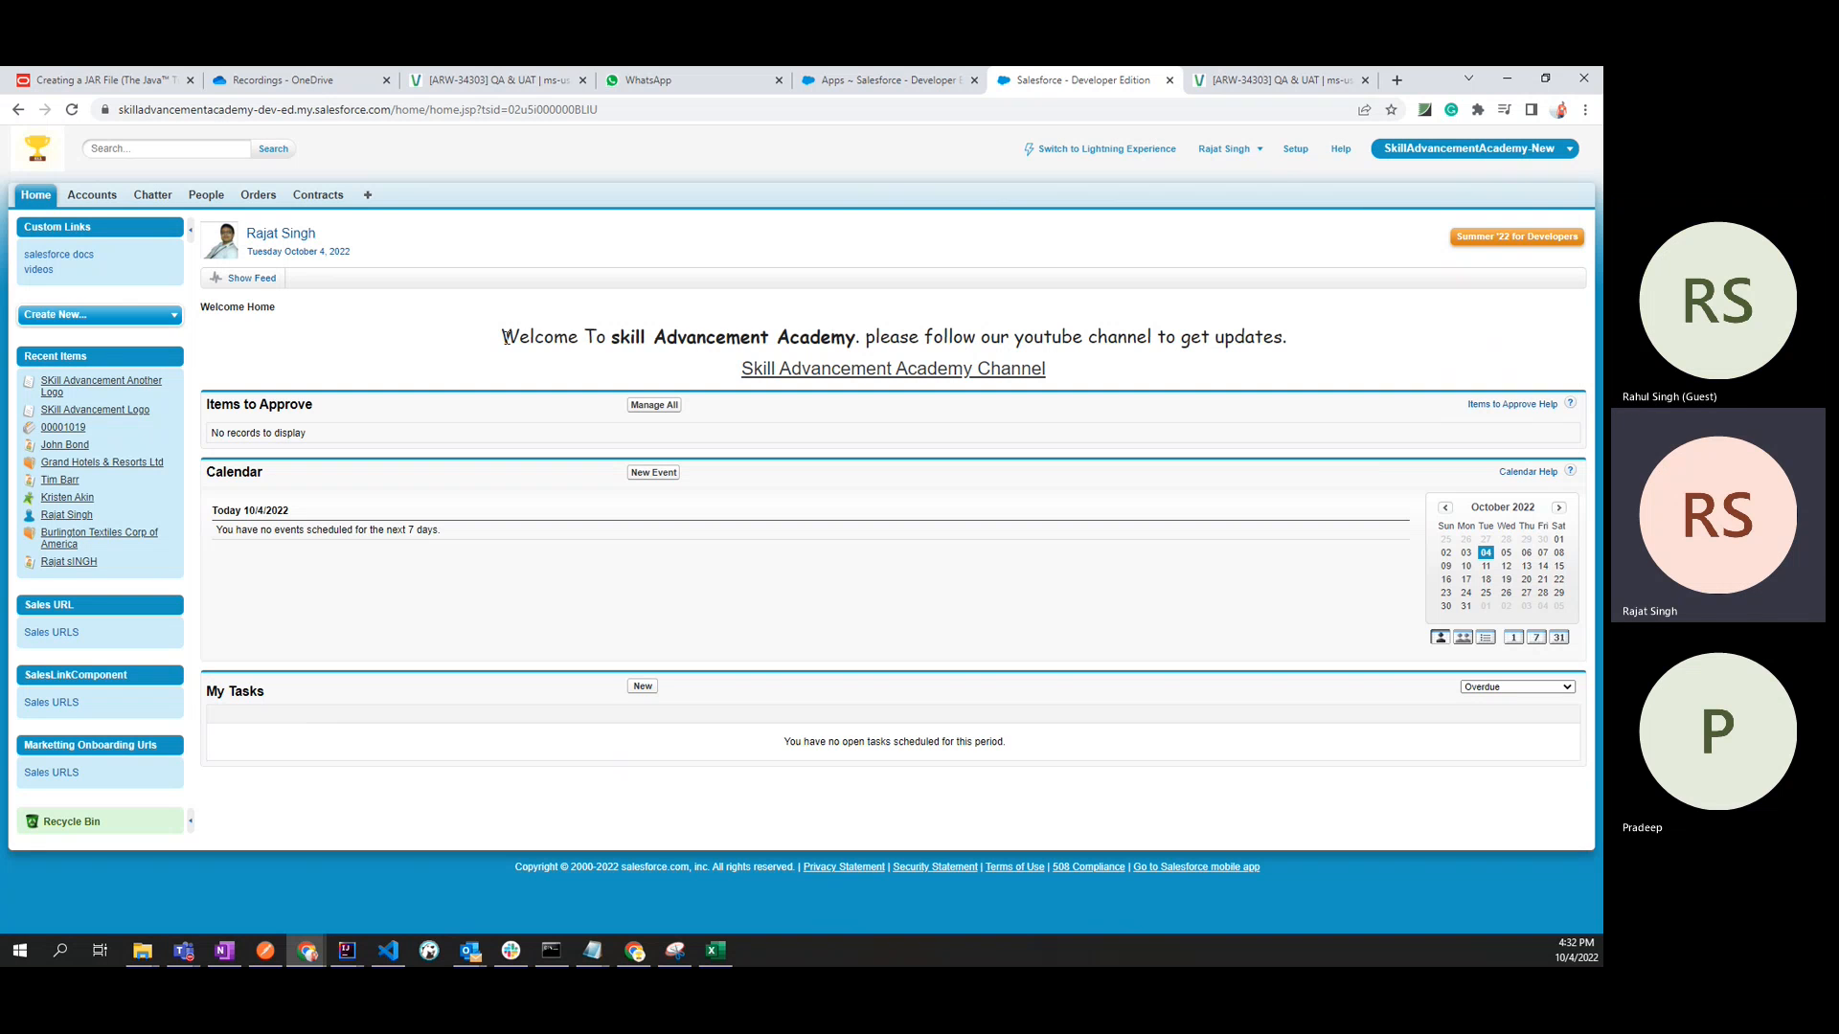
# Return to the apps list and open the SkillAdvancementAcademy custom app for editing.
pyautogui.click(15, 108)
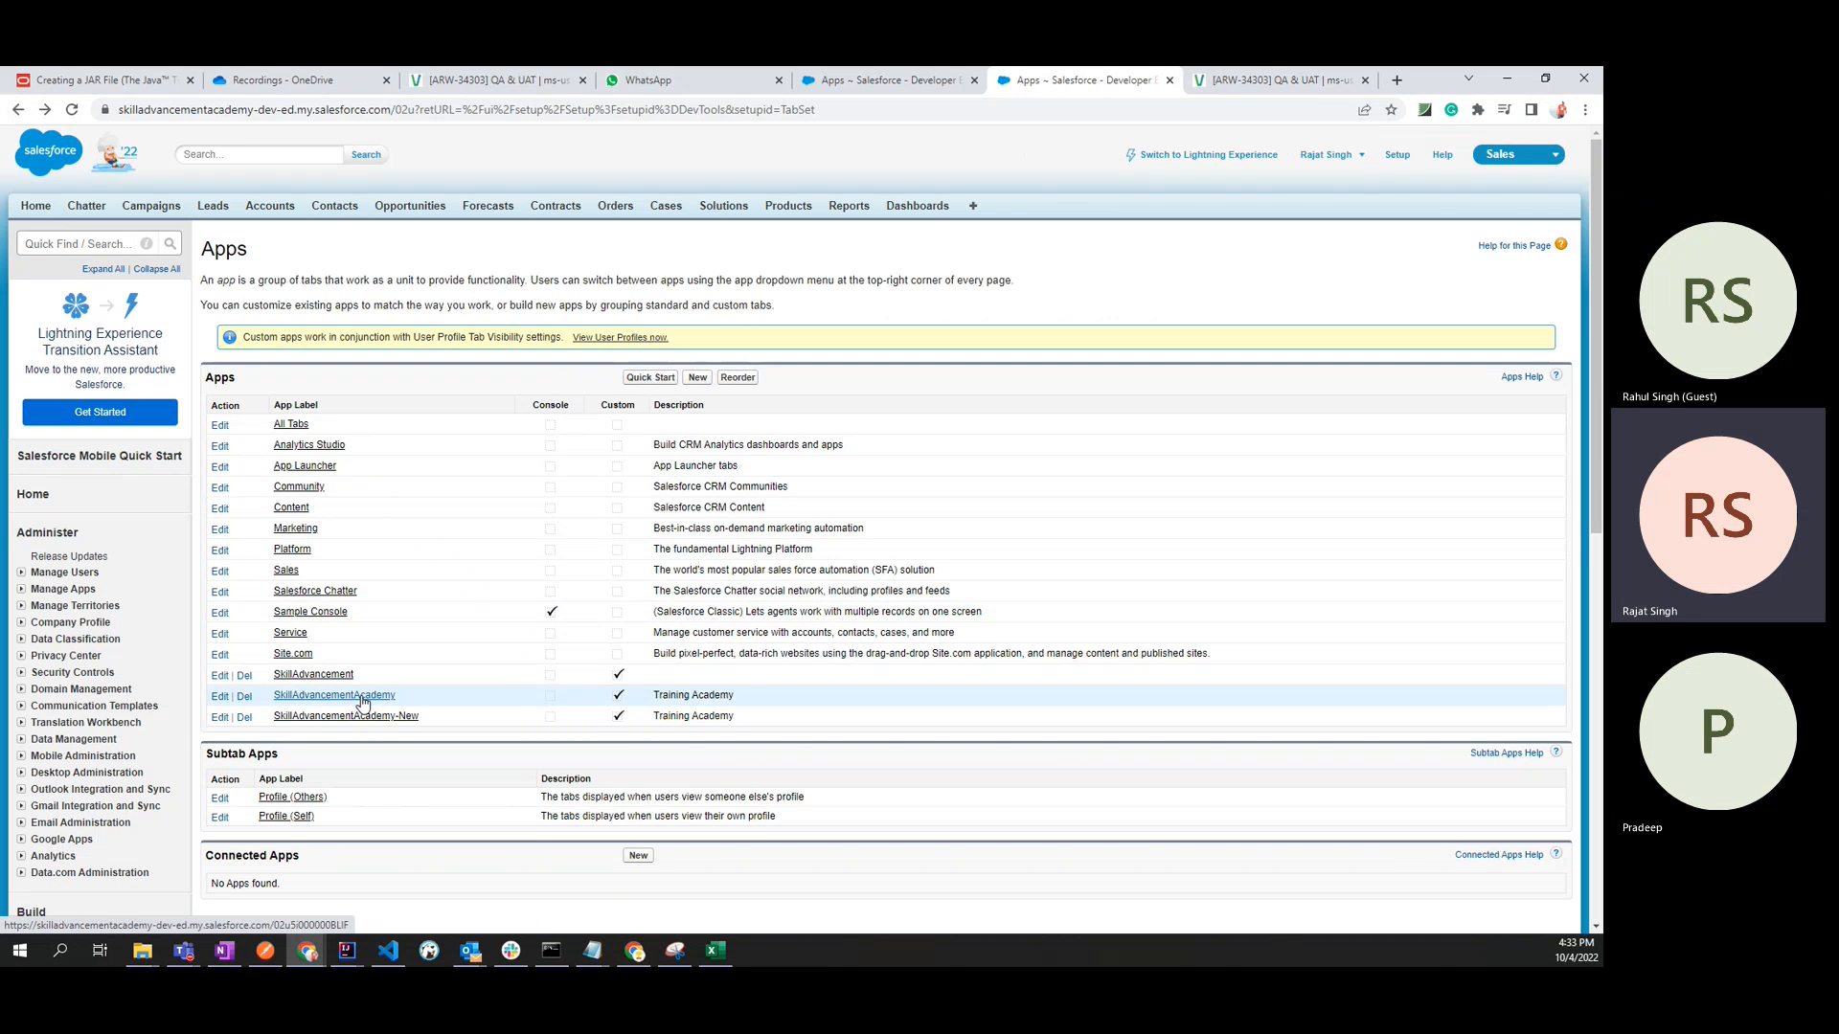
pyautogui.click(334, 704)
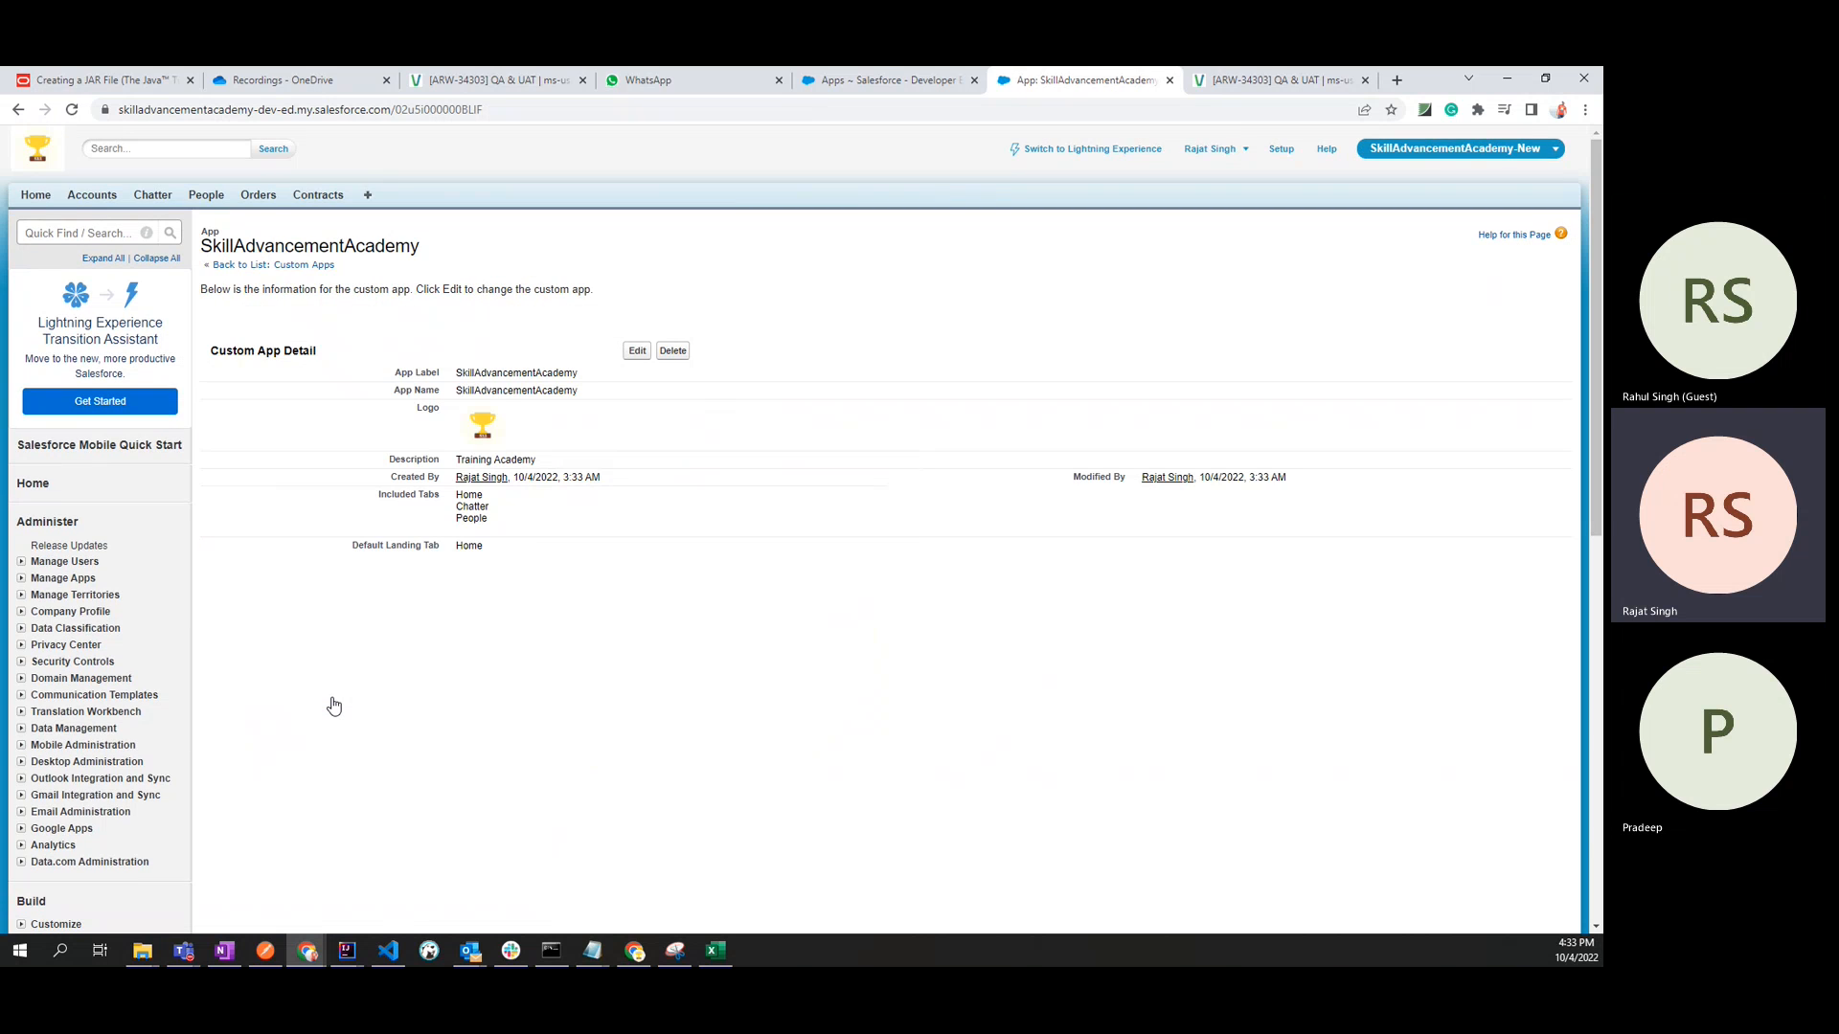
pyautogui.doubleClick(291, 245)
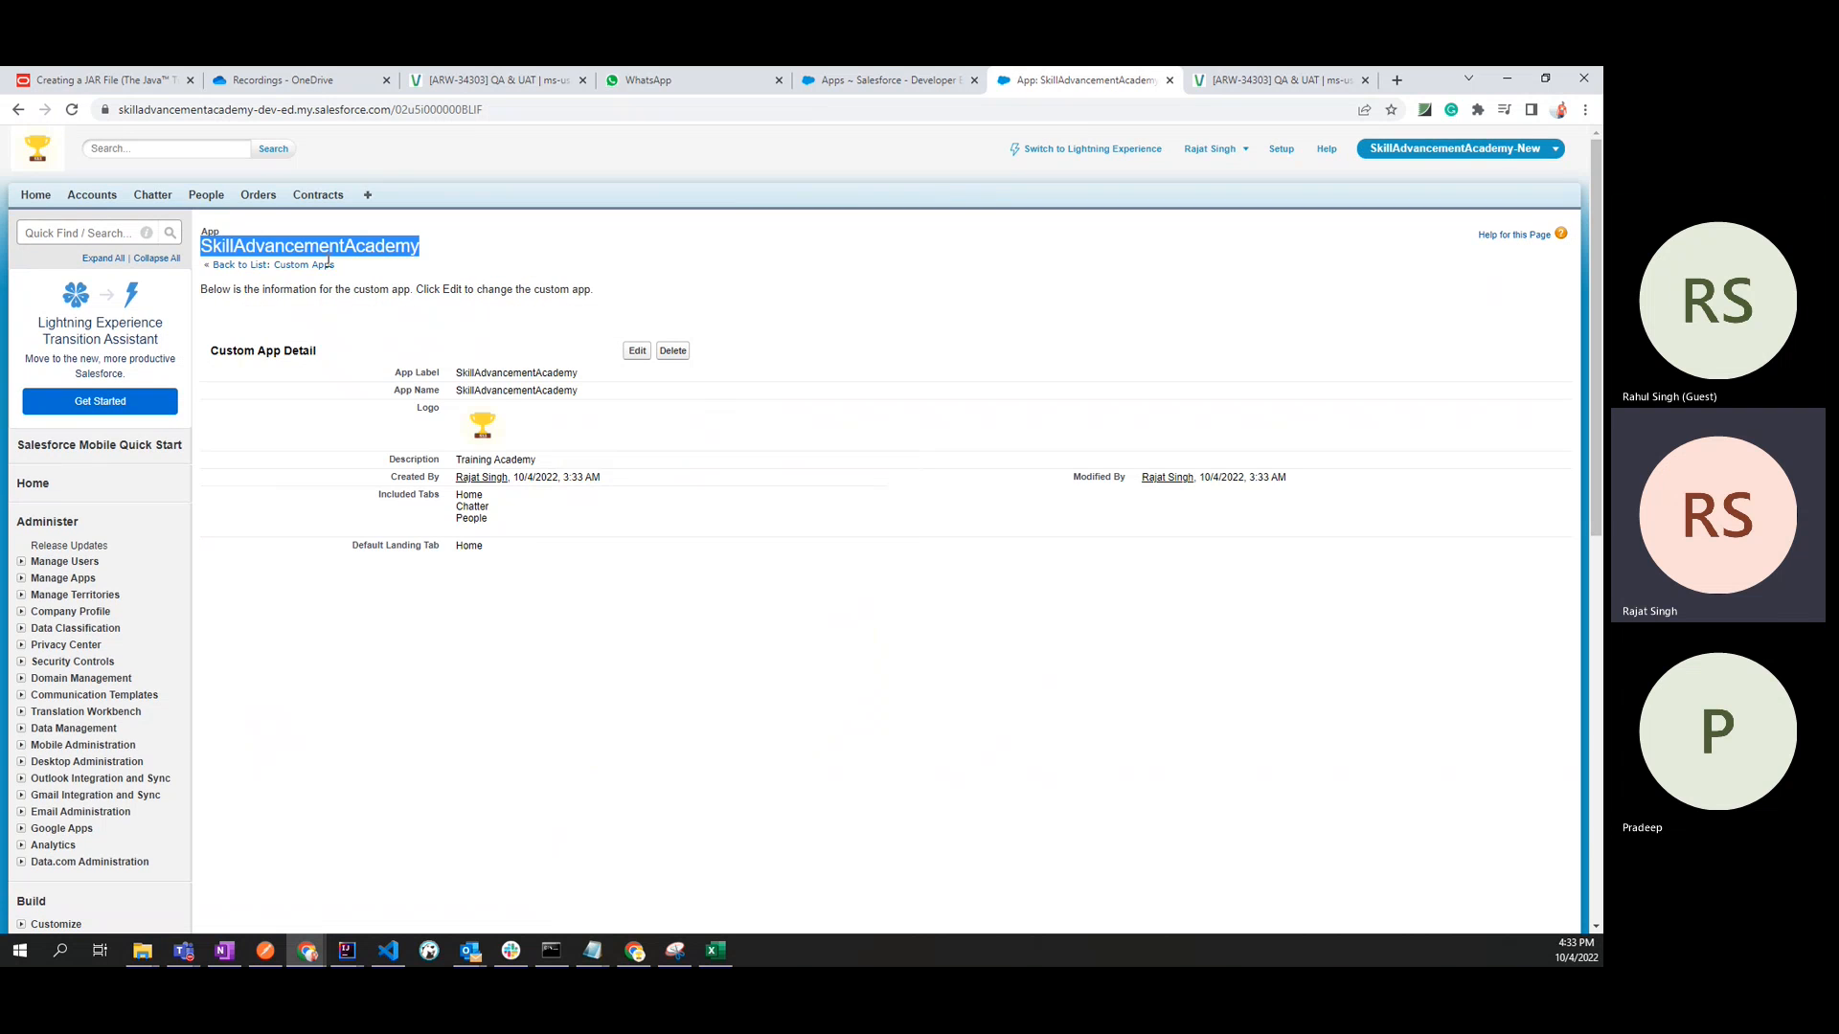
pyautogui.click(636, 263)
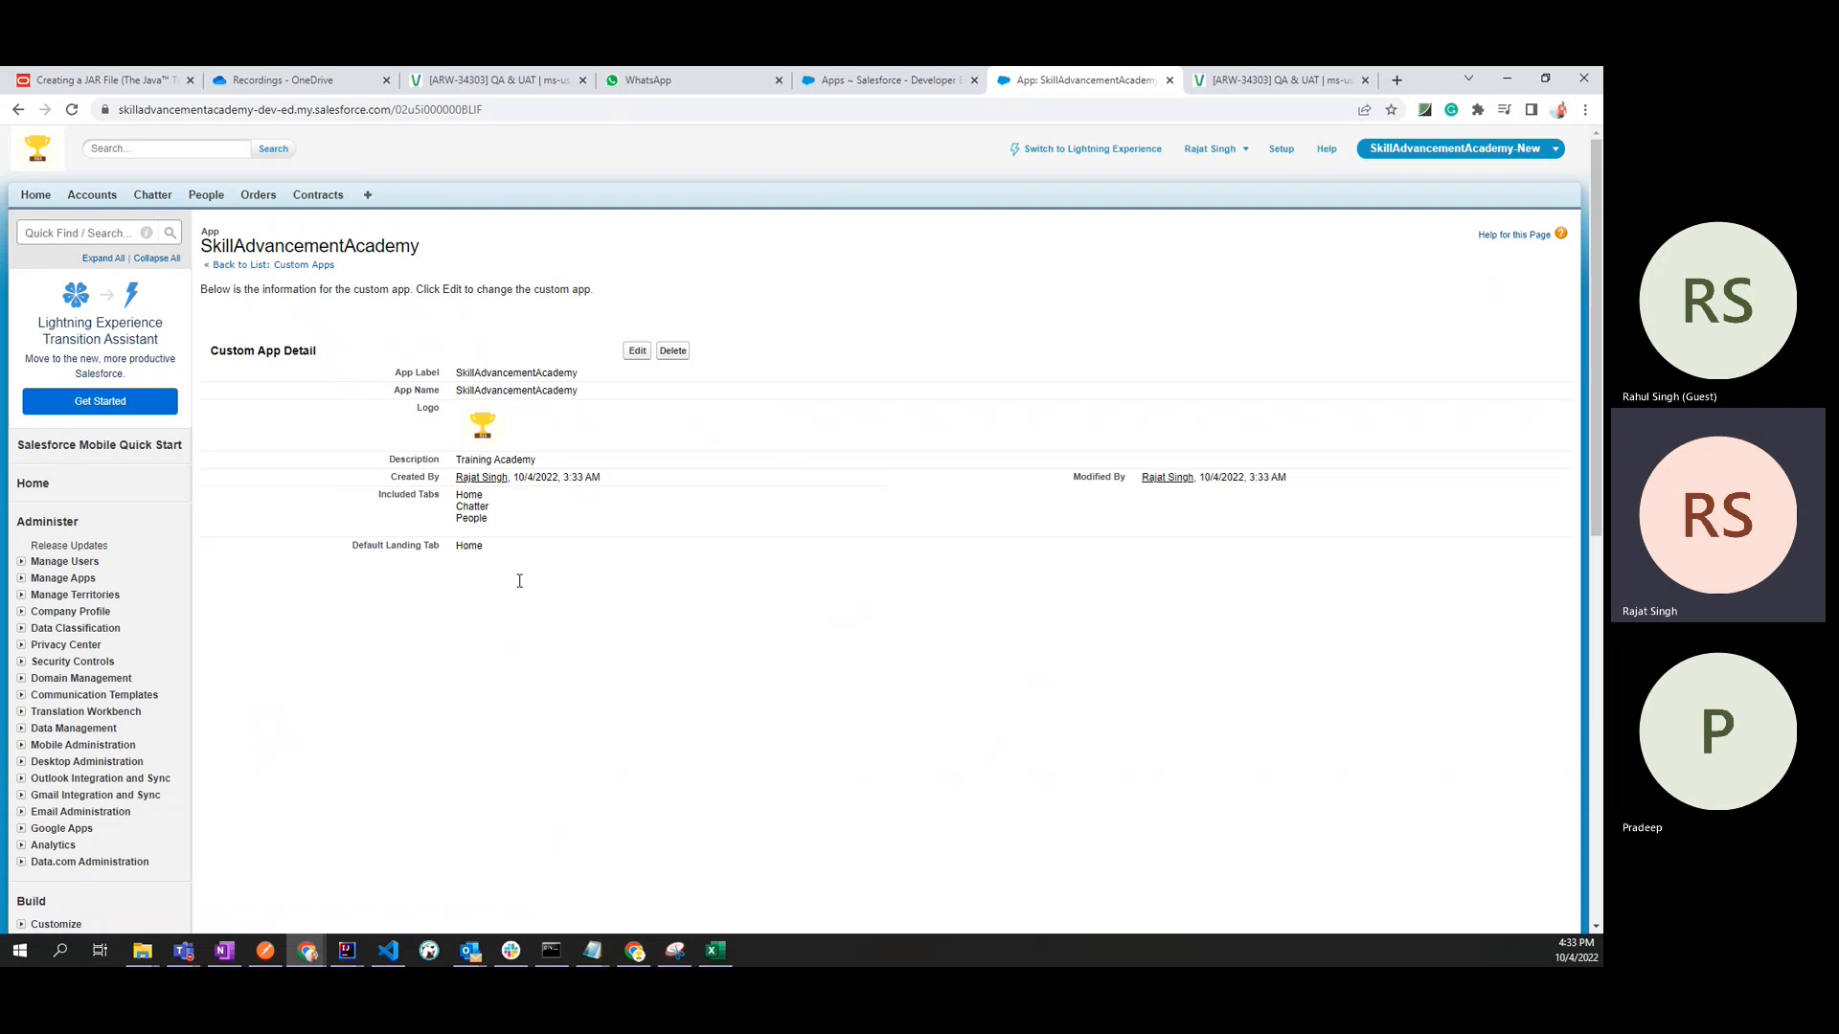
pyautogui.click(637, 351)
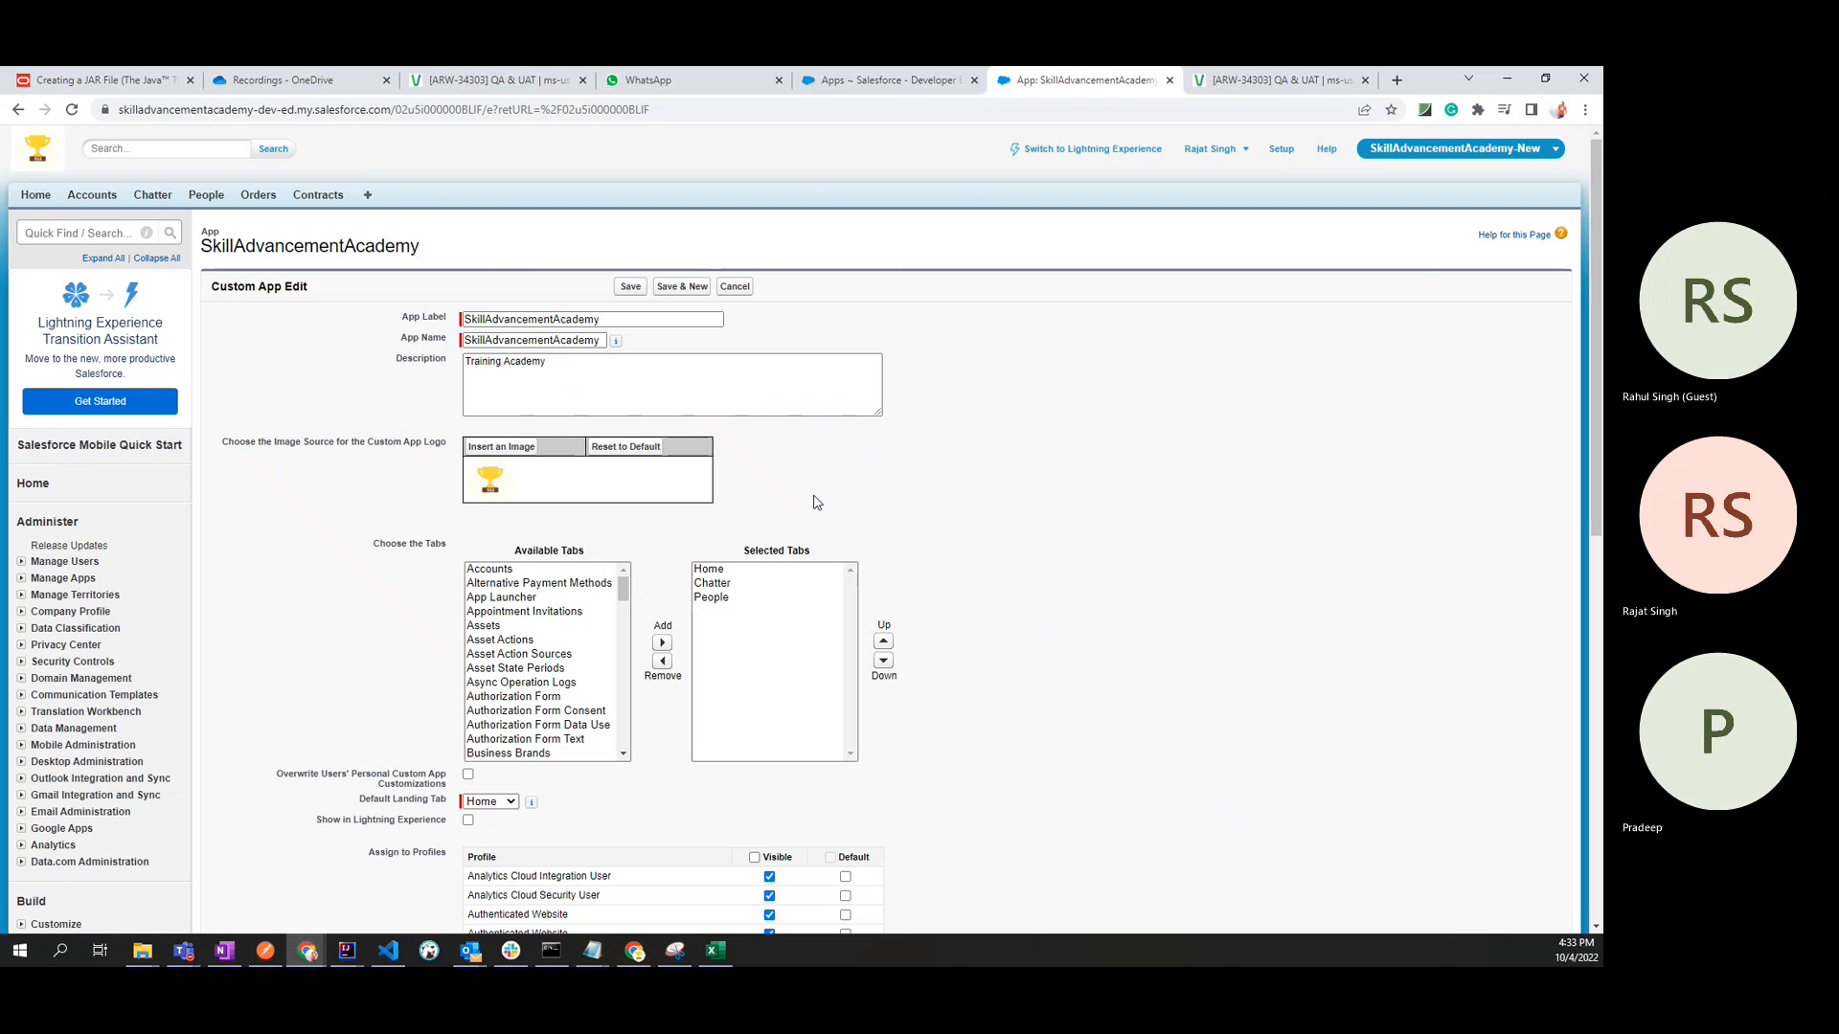
# Examine the image choices for the app's logo and its available and selected tabs.
pyautogui.click(522, 456)
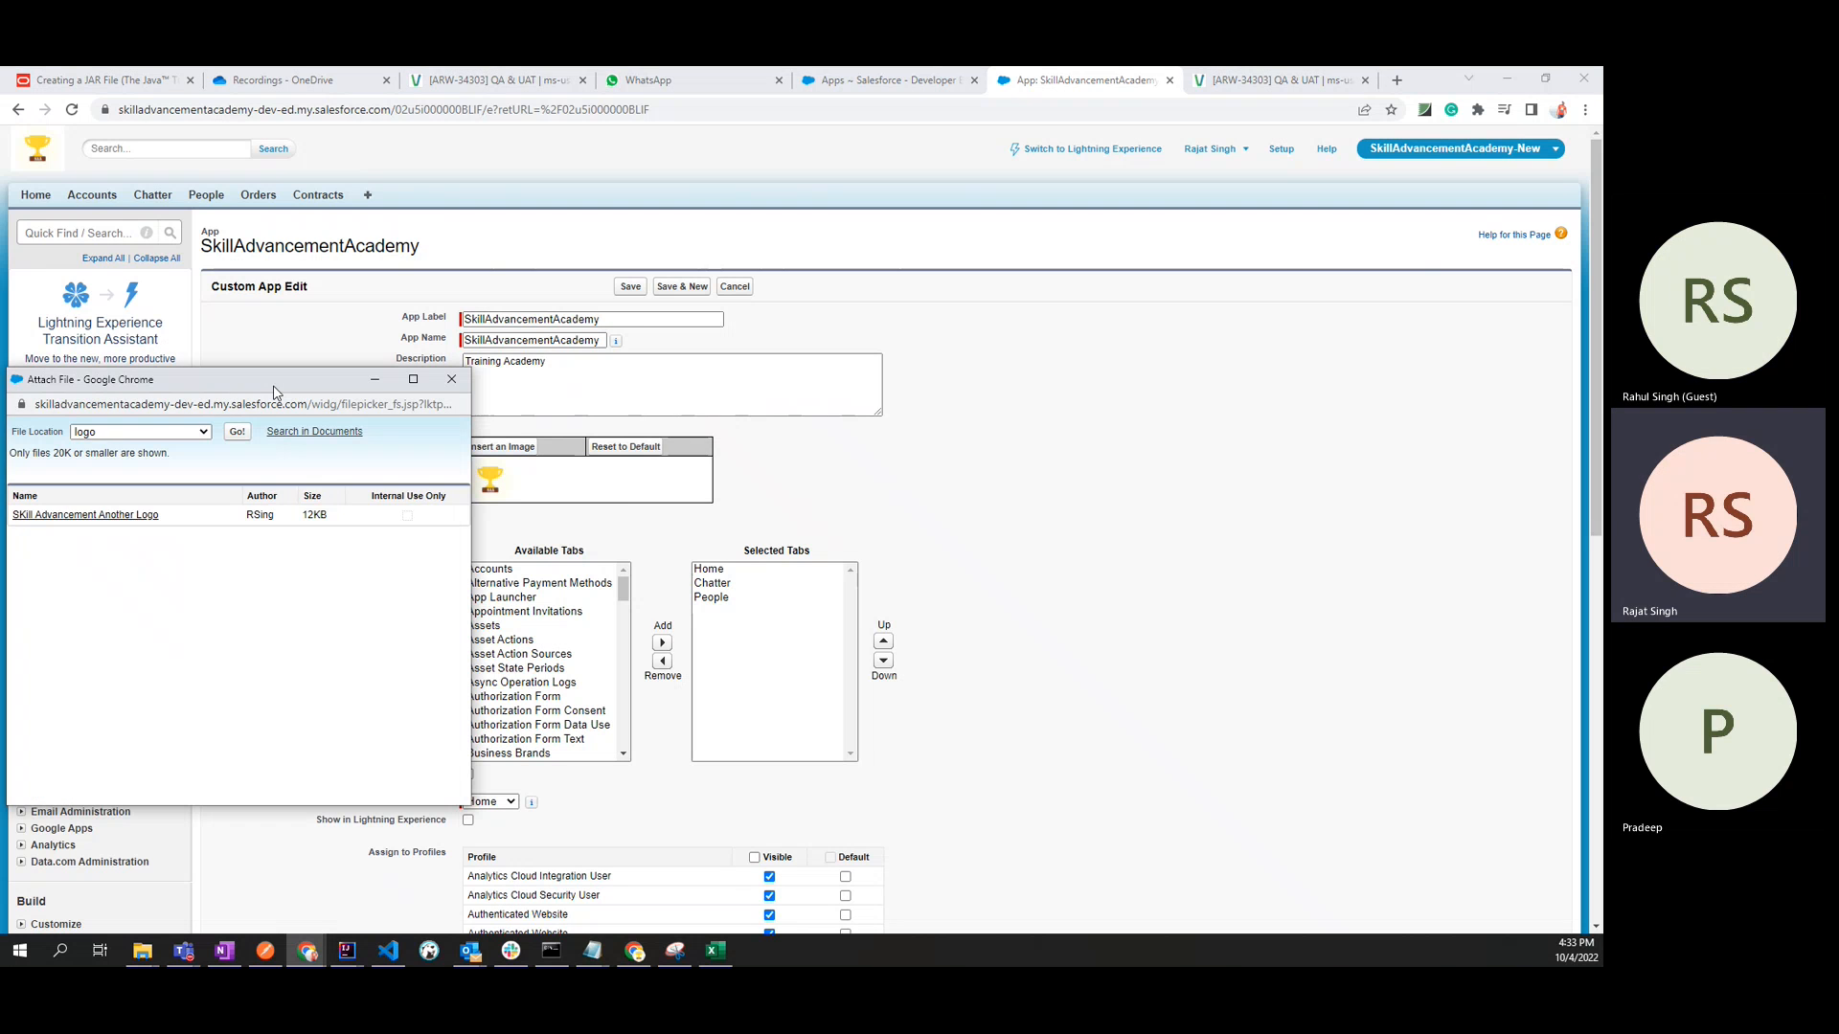
pyautogui.moveTo(282, 383); pyautogui.dragTo(1106, 253)
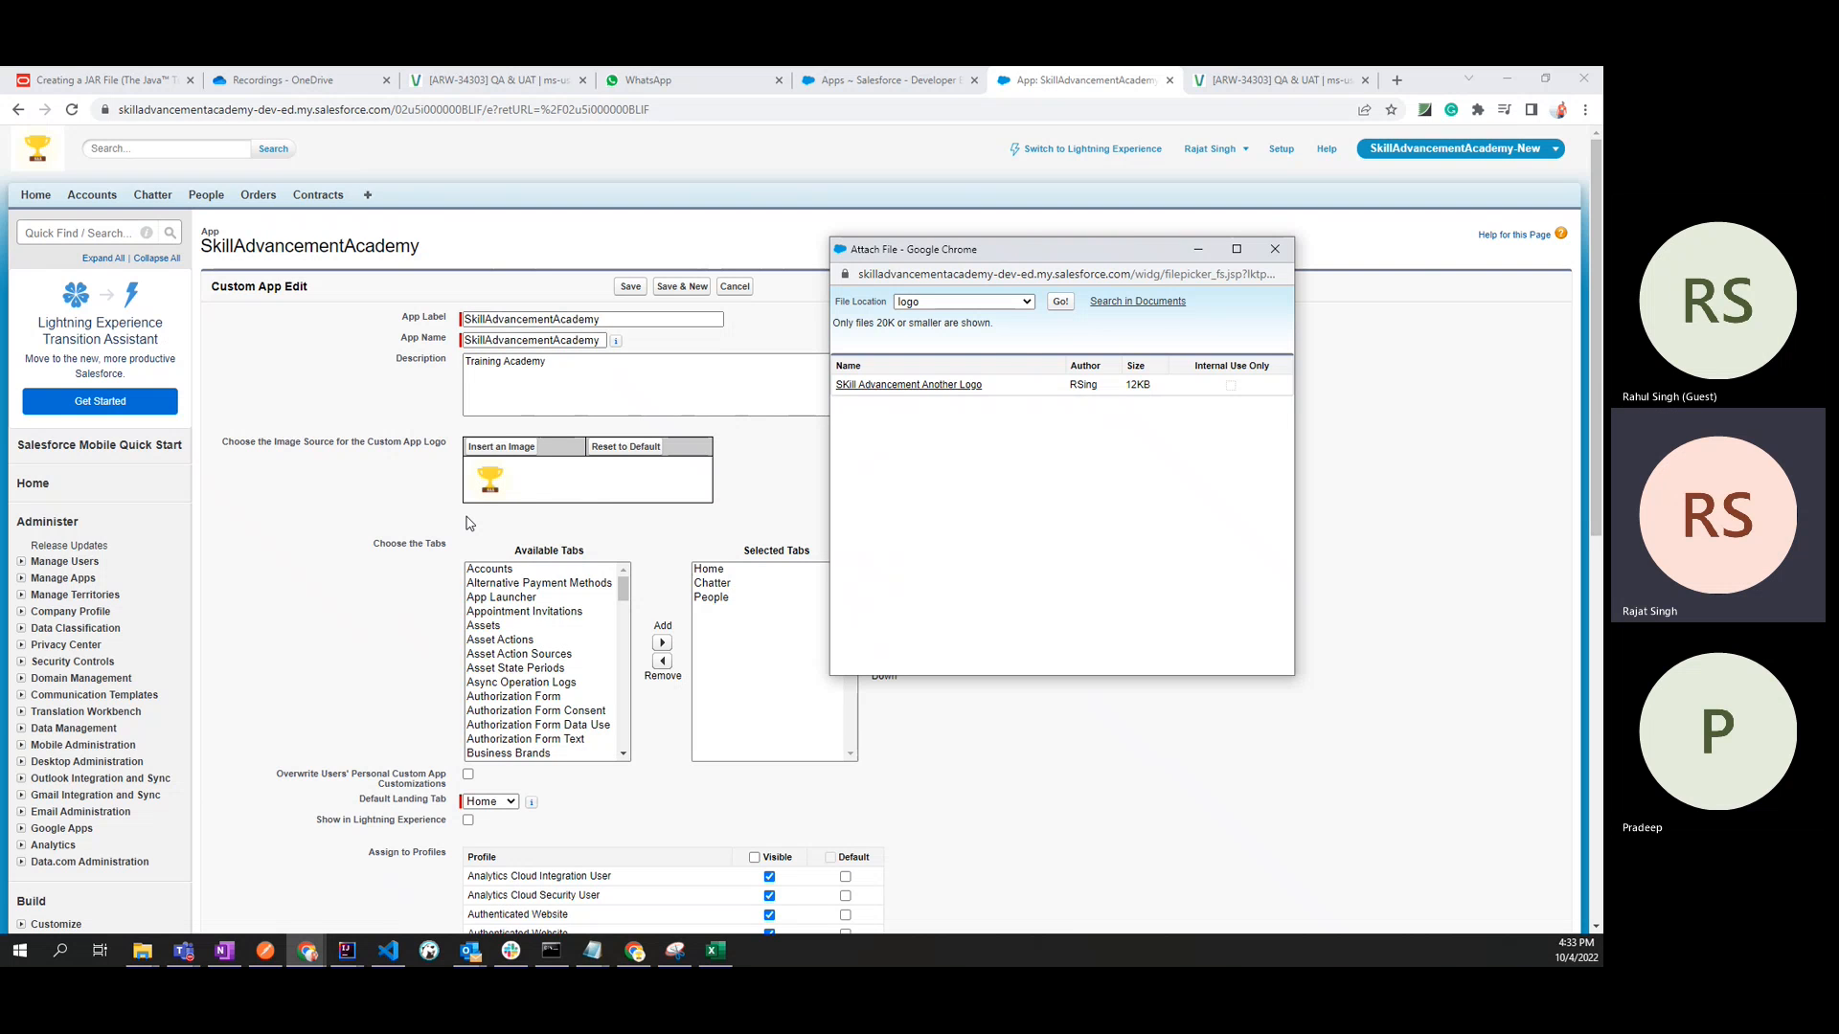
pyautogui.click(1275, 249)
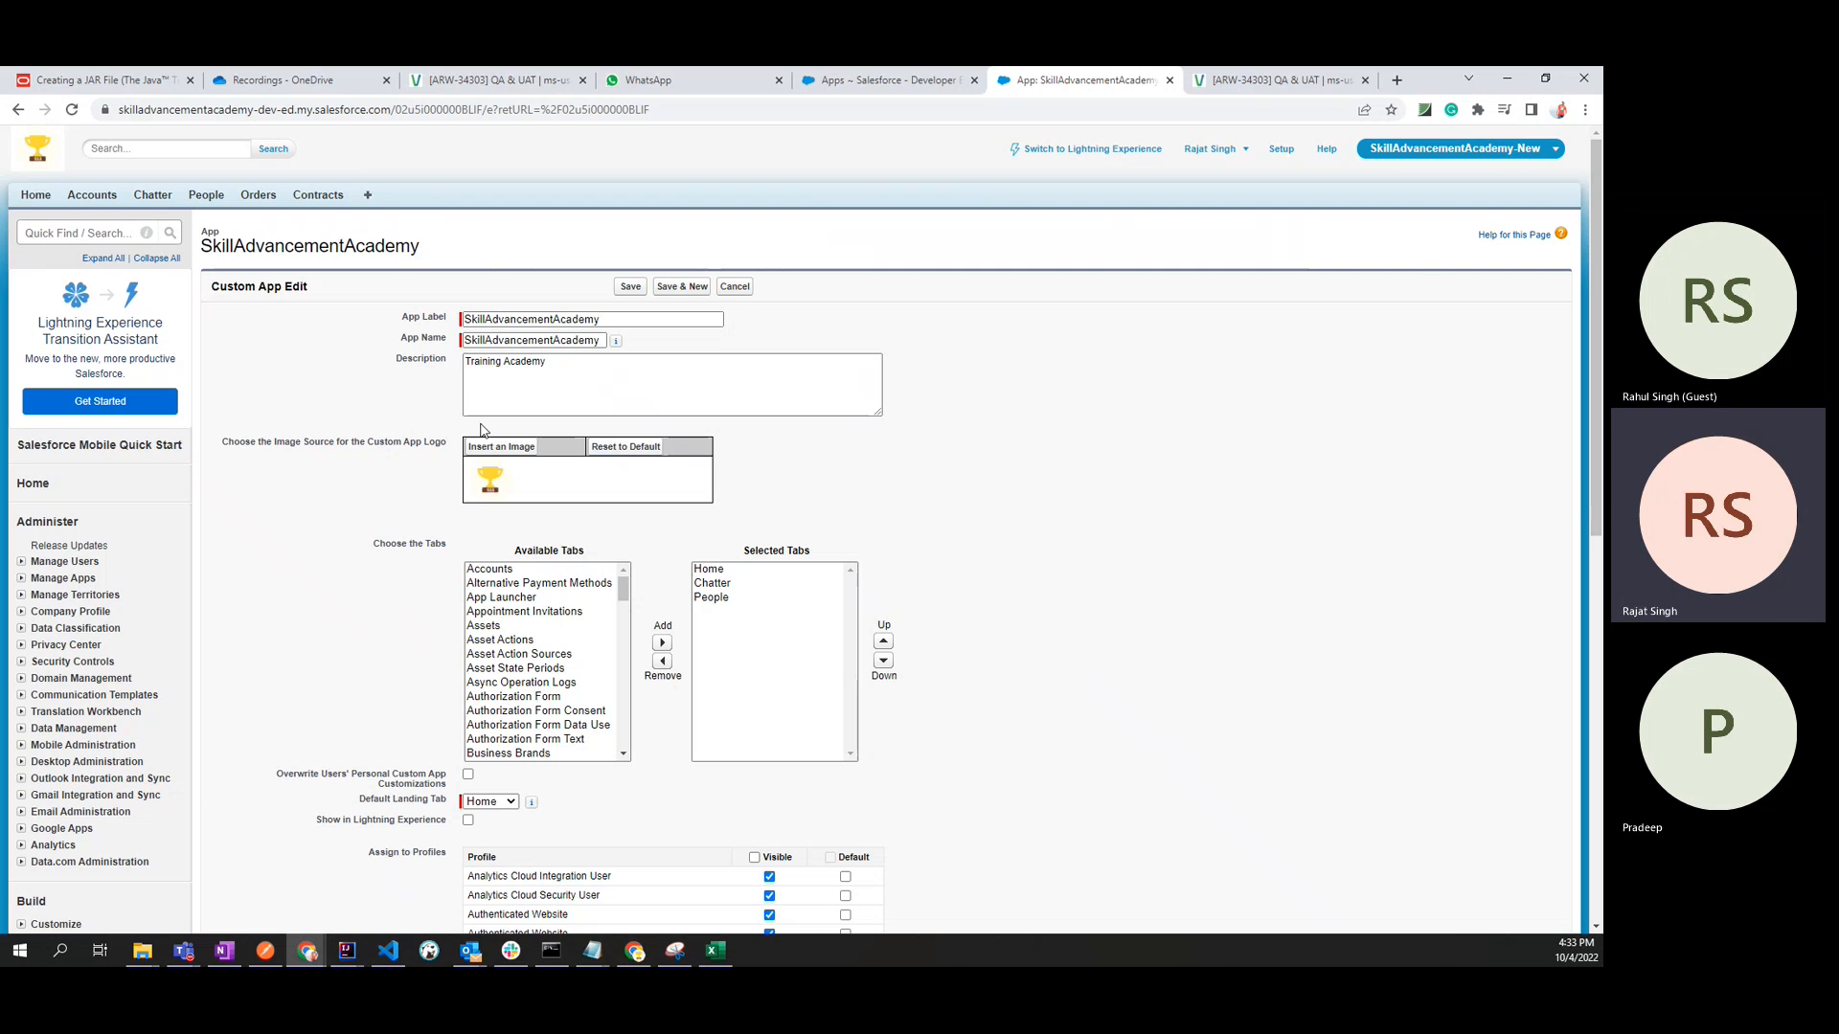
pyautogui.moveTo(367, 544); pyautogui.dragTo(482, 543)
pyautogui.click(538, 703)
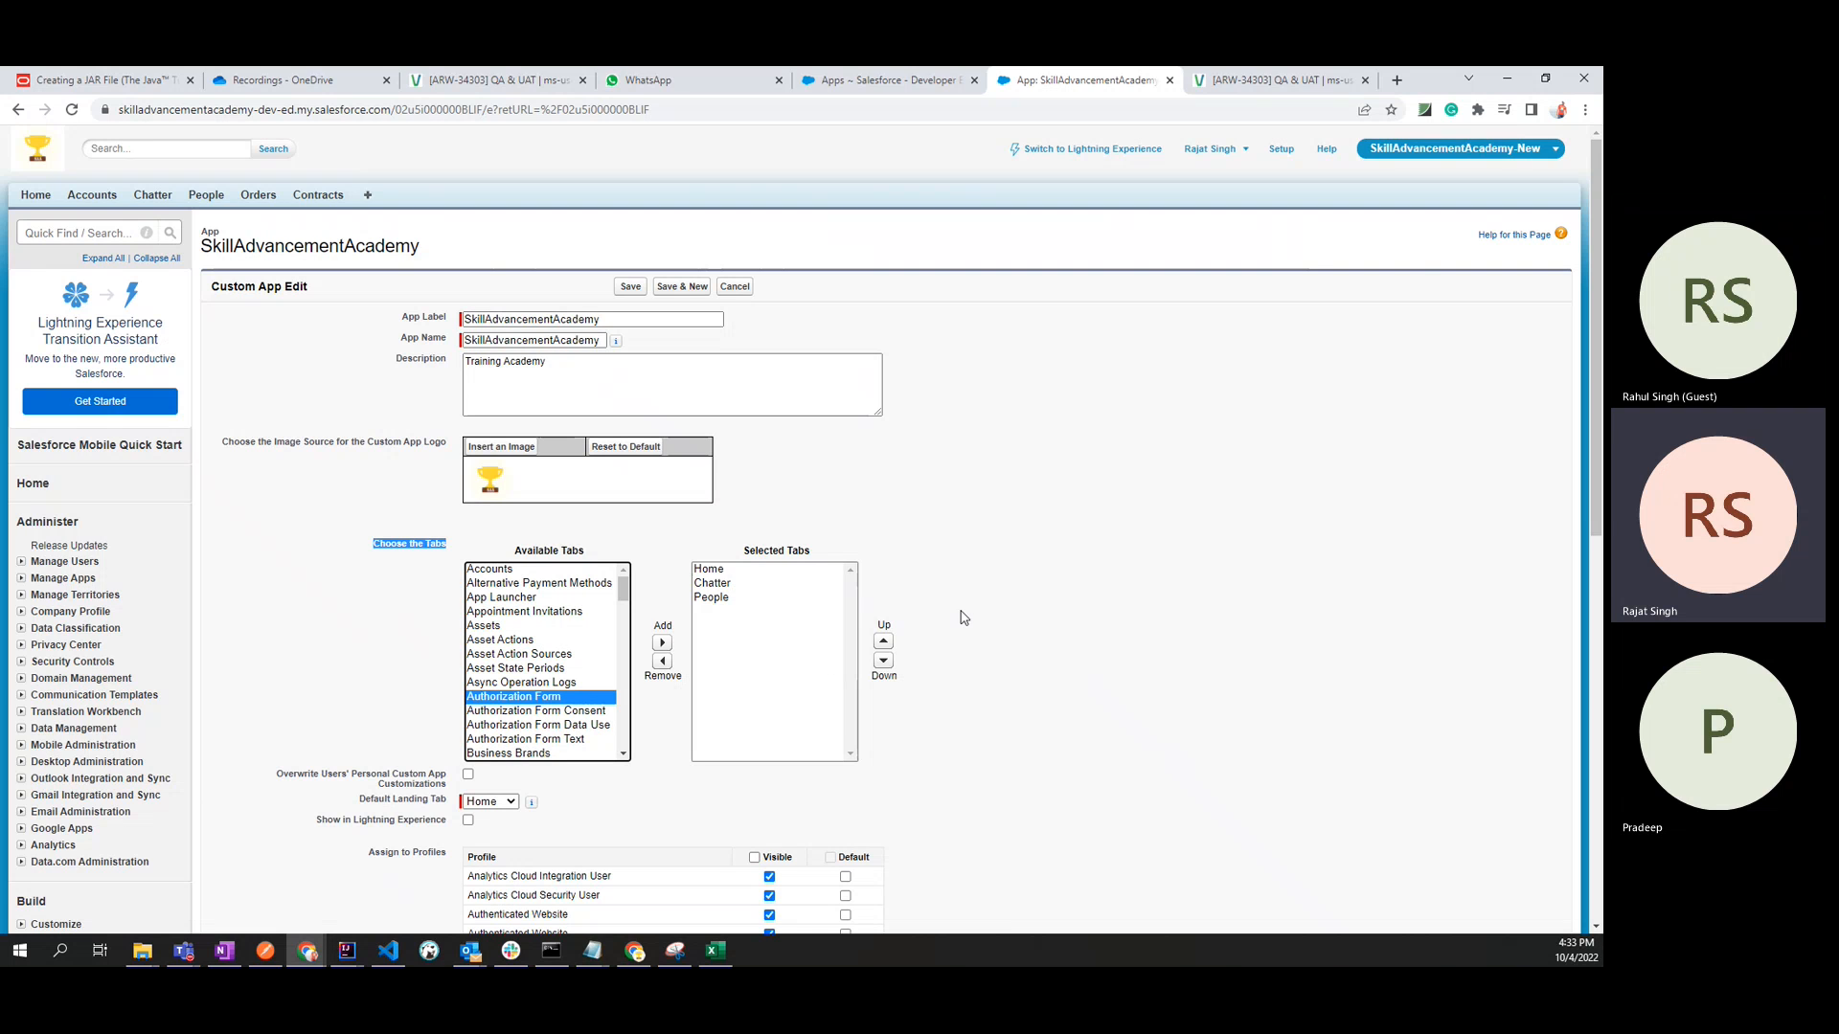
pyautogui.click(1108, 613)
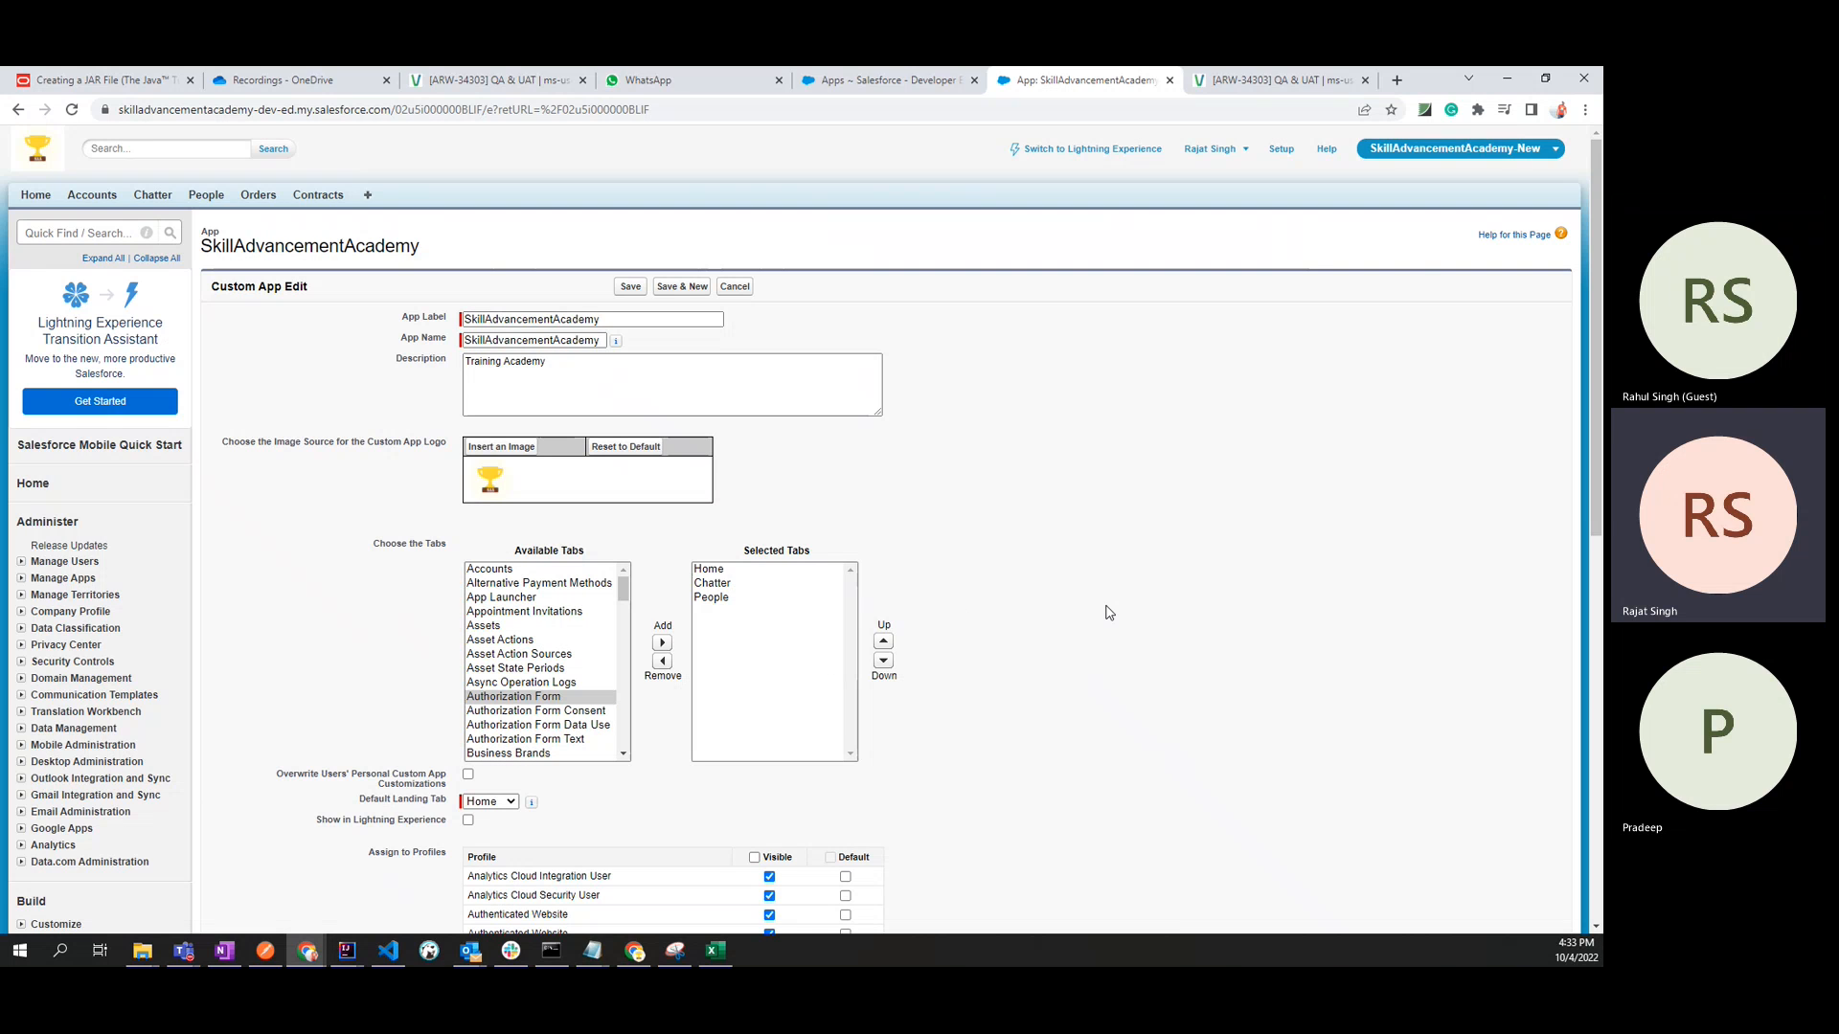
# Examine the Overwrite Users' Personal Custom App Customizations option of the app.
pyautogui.scroll(-3, 1106, 609)
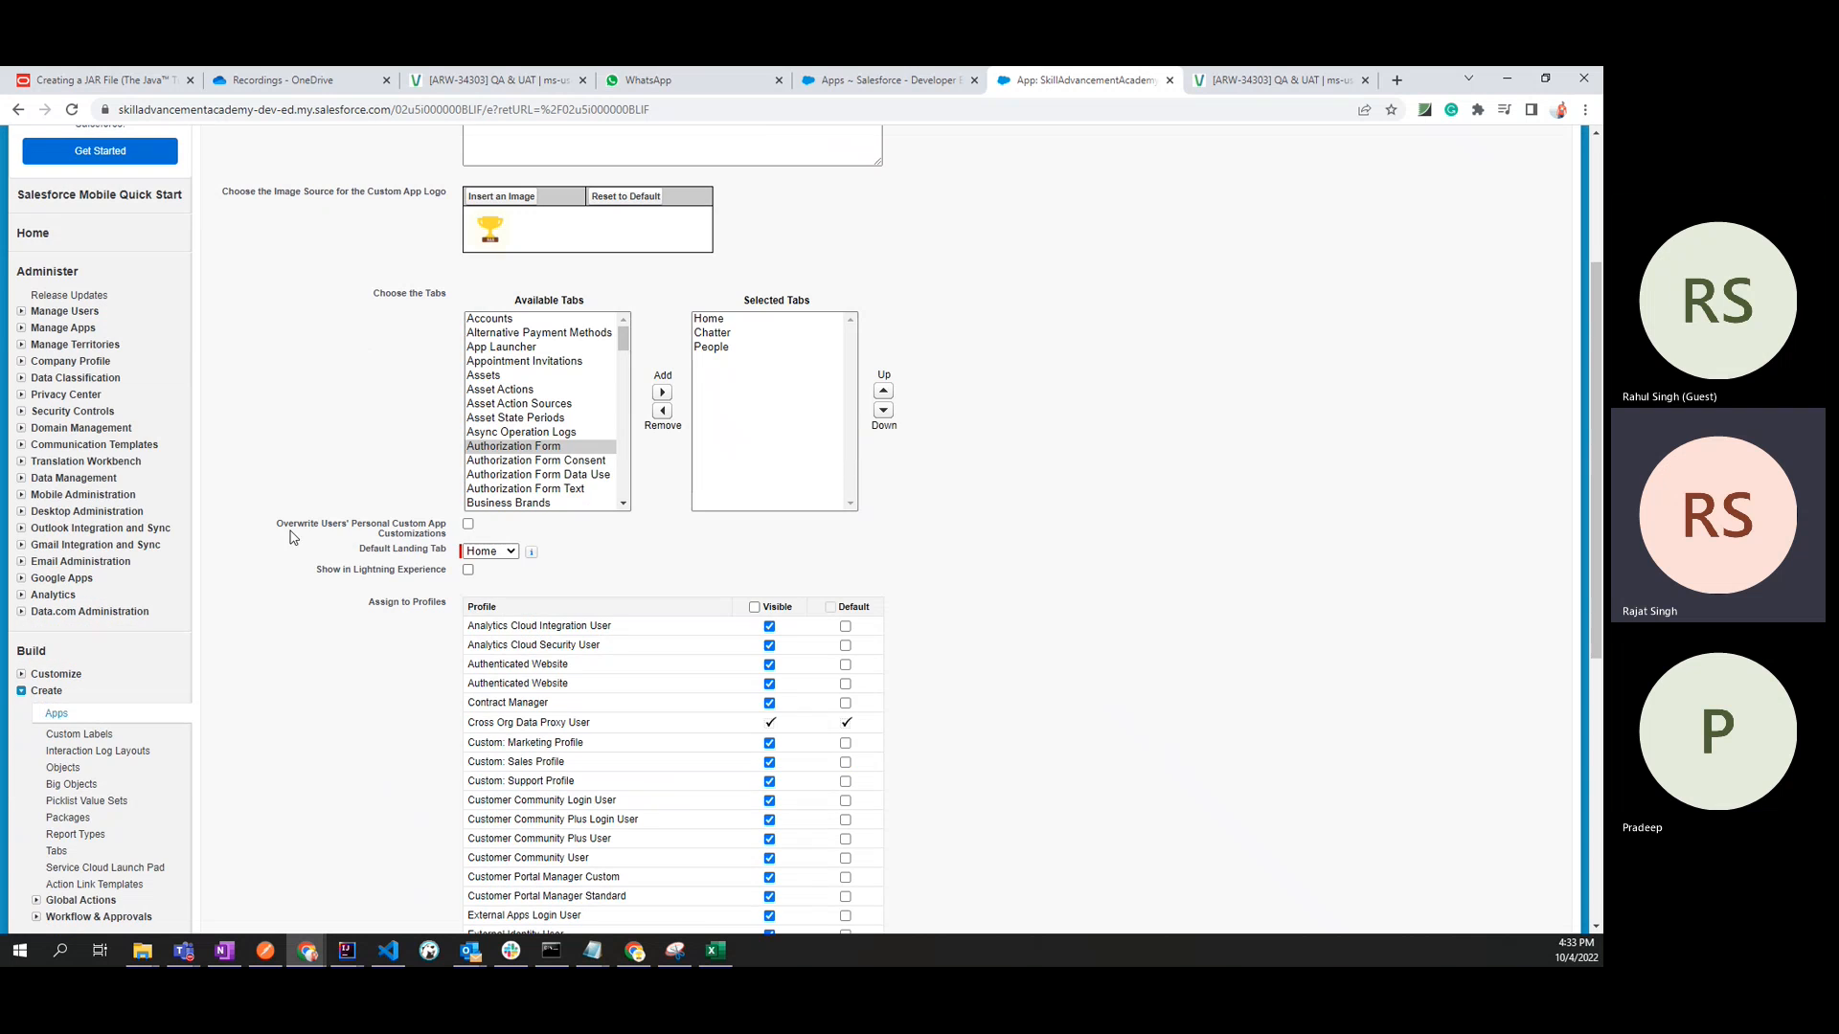
pyautogui.moveTo(275, 530); pyautogui.dragTo(443, 538)
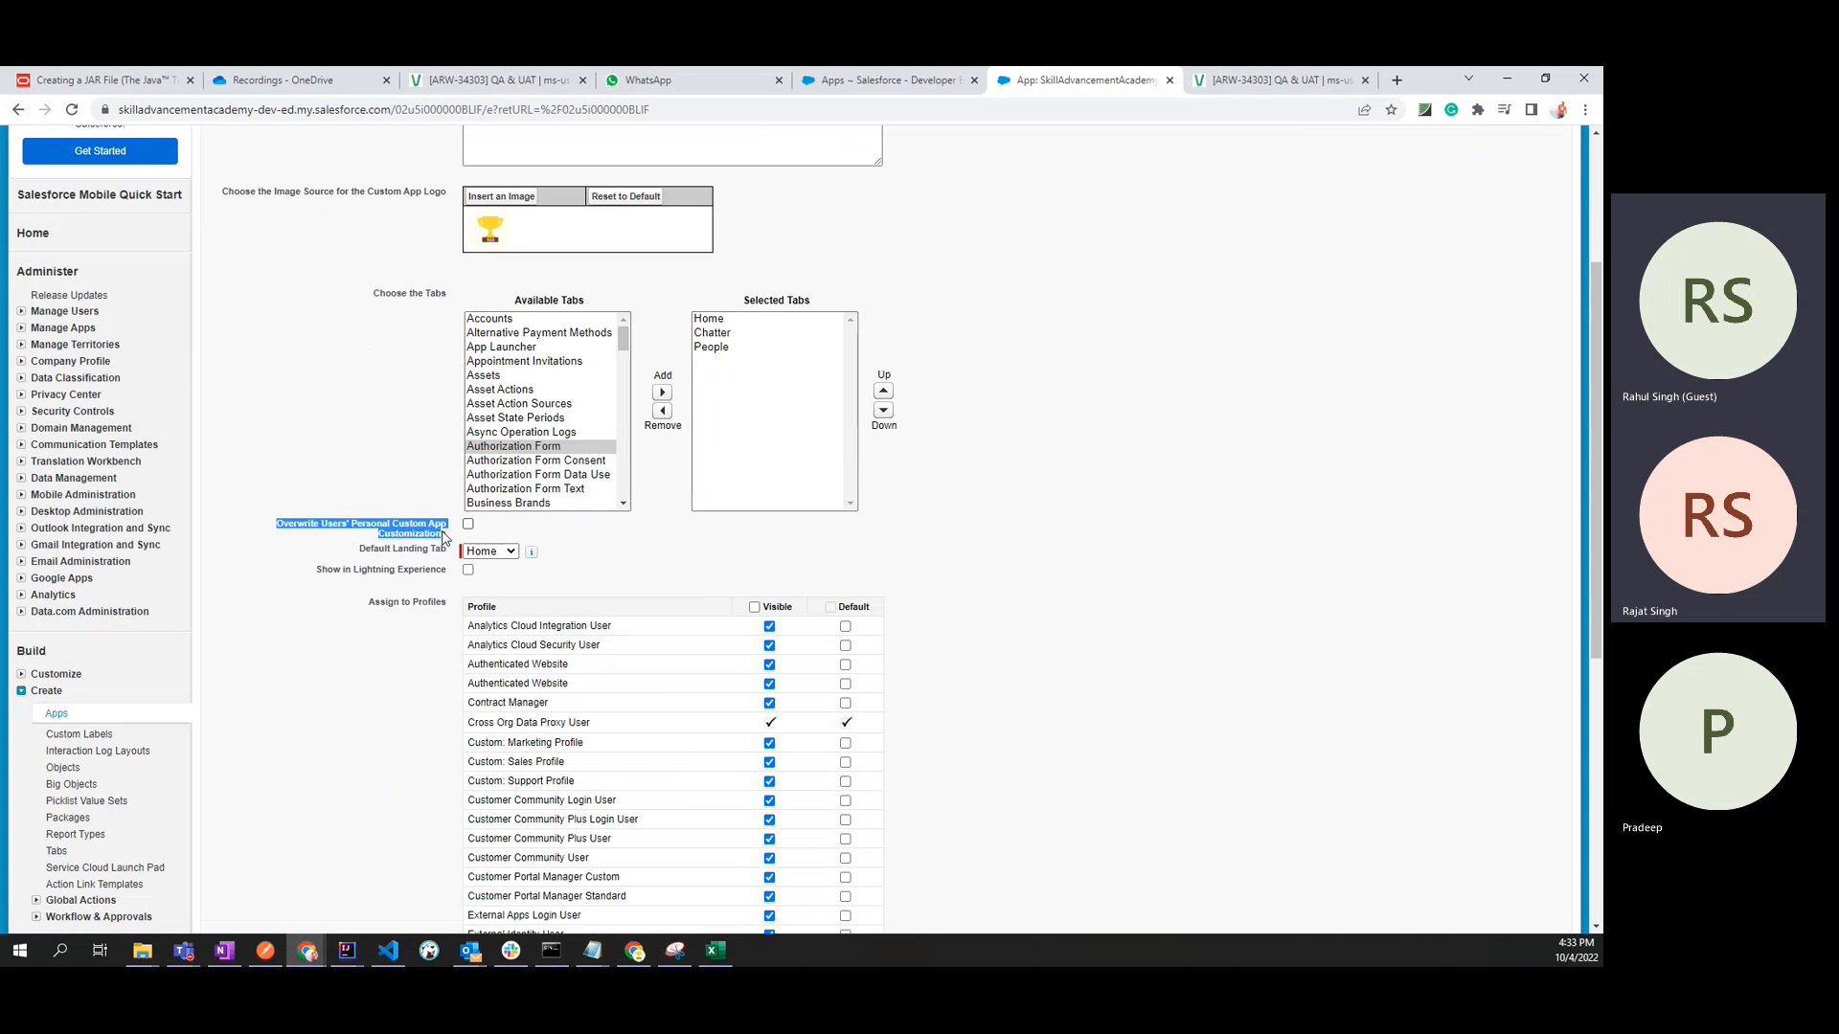
pyautogui.click(451, 540)
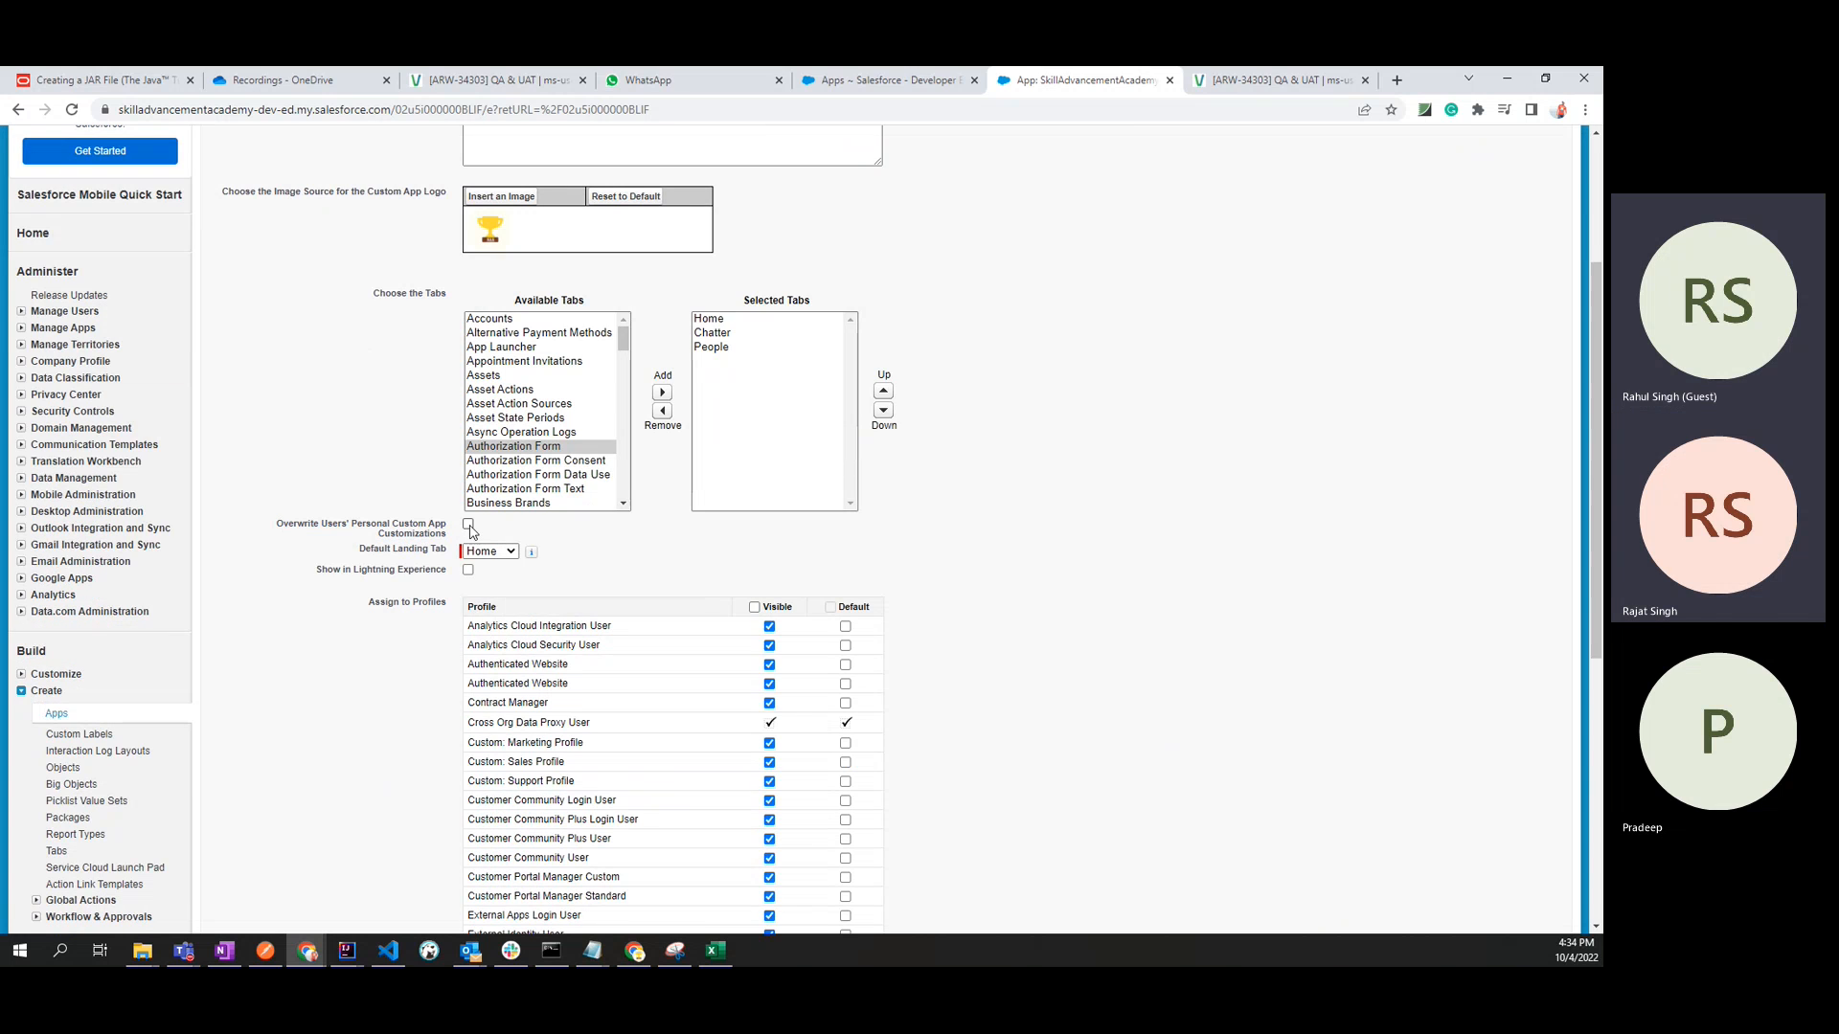
pyautogui.click(468, 524)
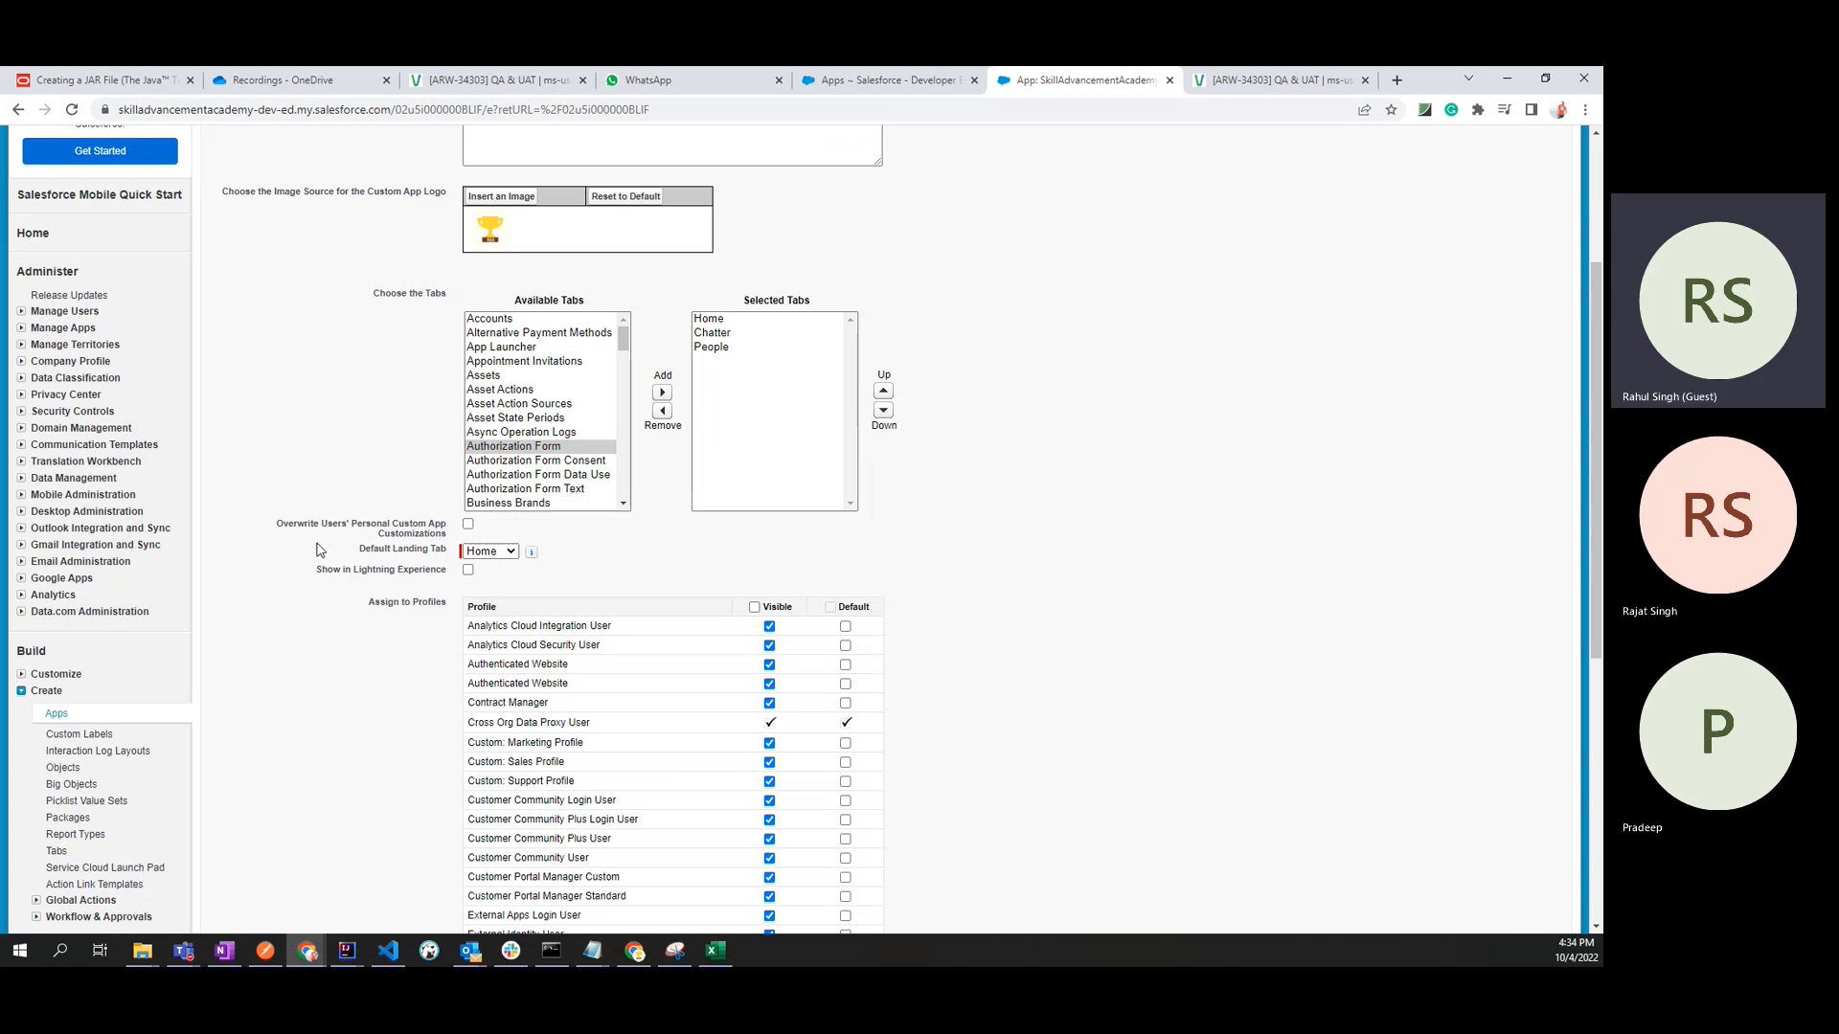
pyautogui.moveTo(273, 525); pyautogui.dragTo(446, 542)
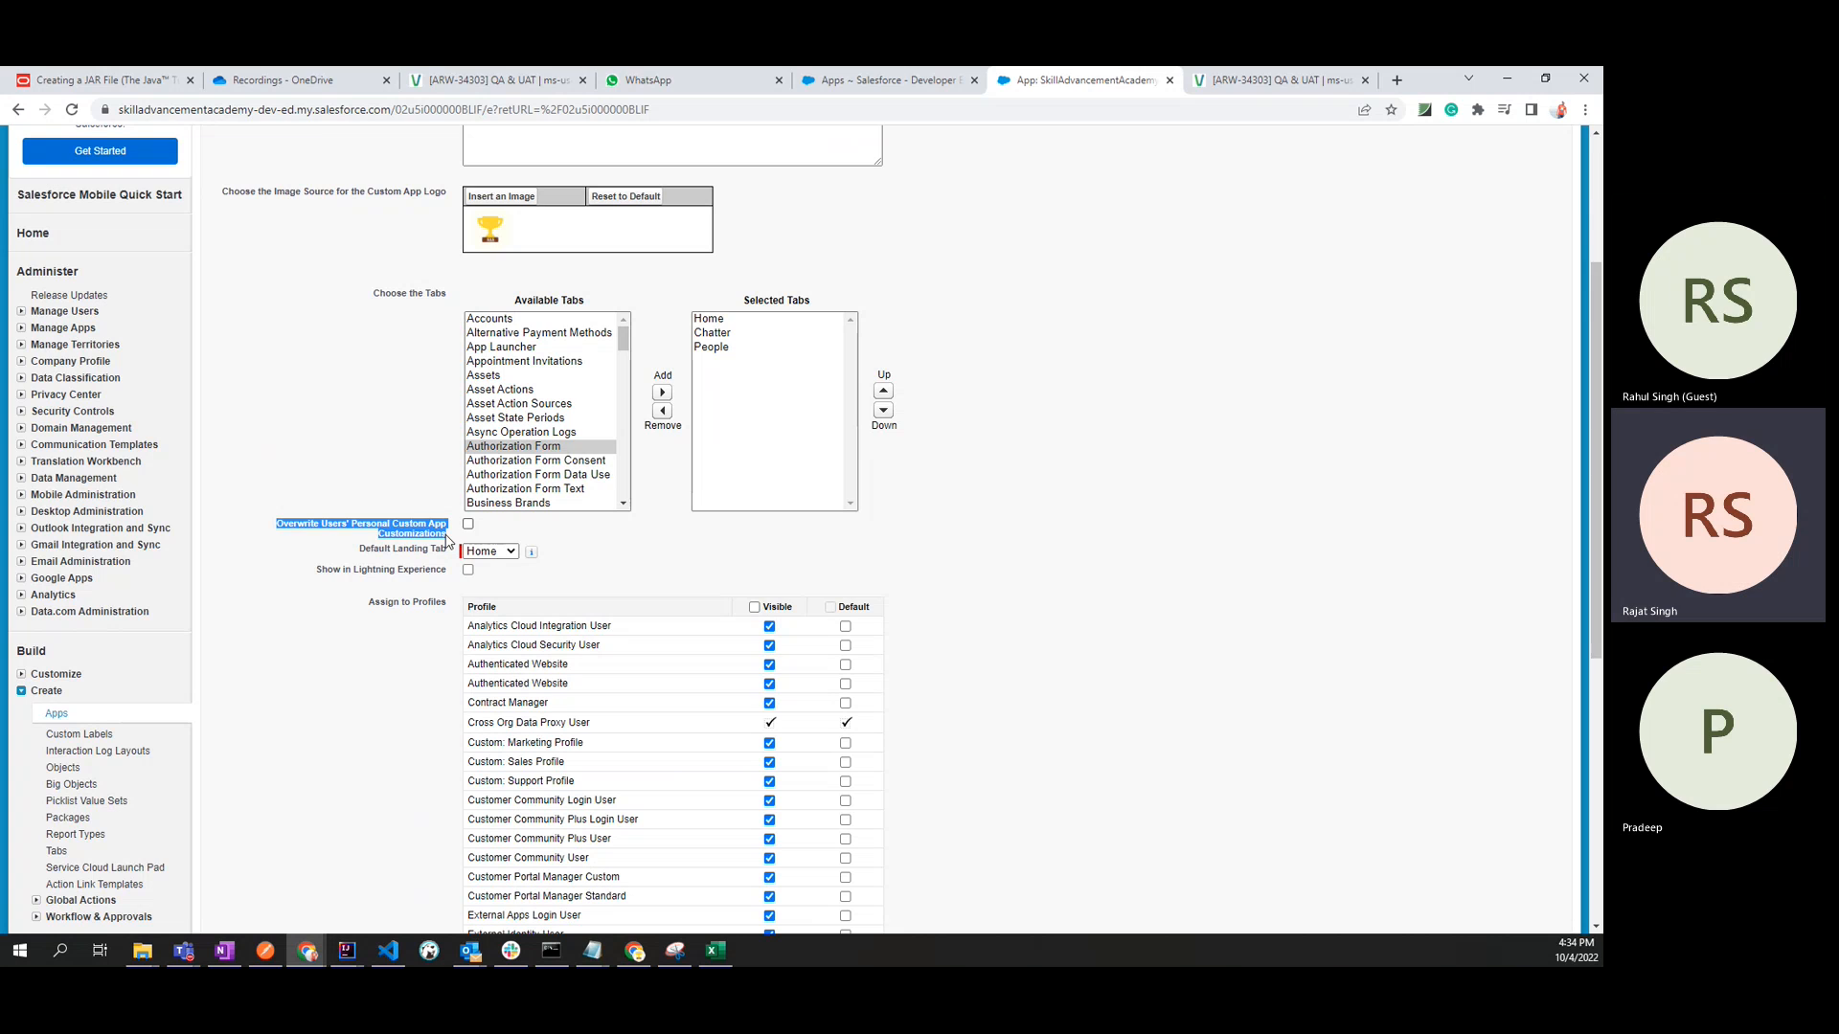
pyautogui.click(445, 542)
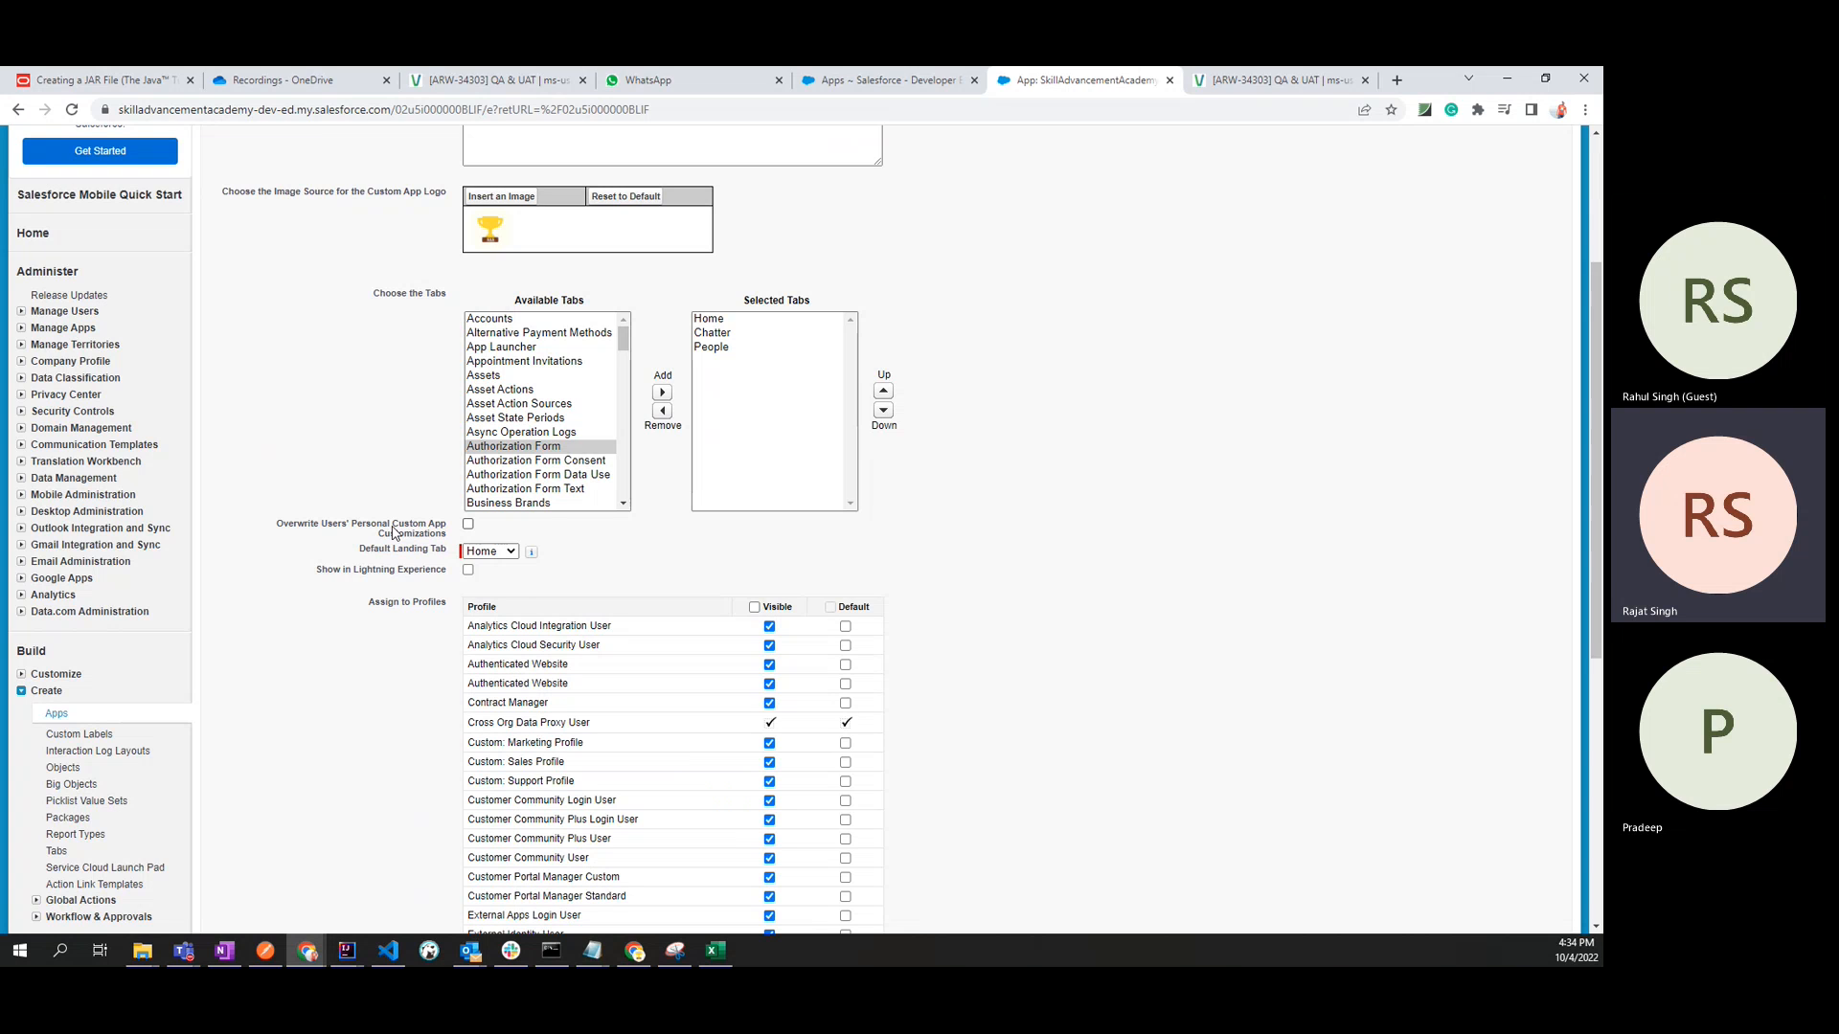
pyautogui.click(468, 525)
pyautogui.click(468, 525)
pyautogui.click(469, 525)
pyautogui.moveTo(276, 523); pyautogui.dragTo(449, 540)
pyautogui.click(564, 532)
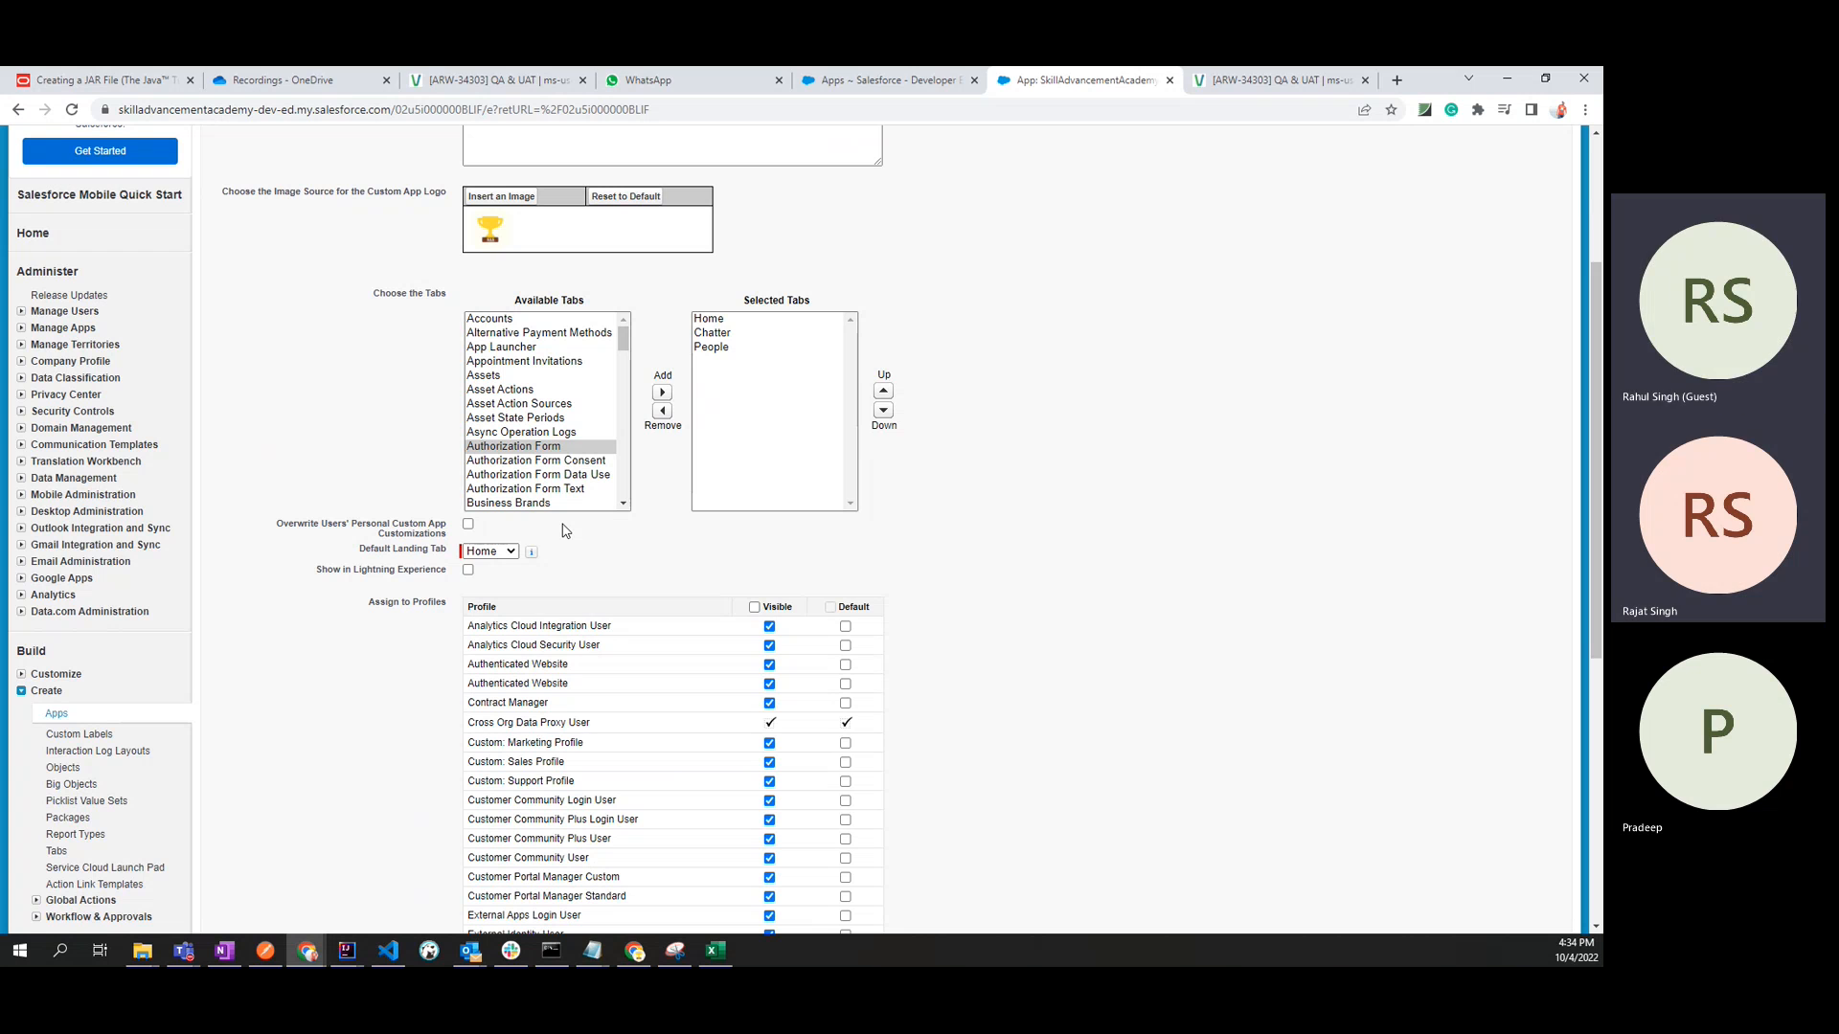
# Examine the choices offered for the SkillAdvancementAcademy app's default landing tab.
pyautogui.scroll(-1, 564, 532)
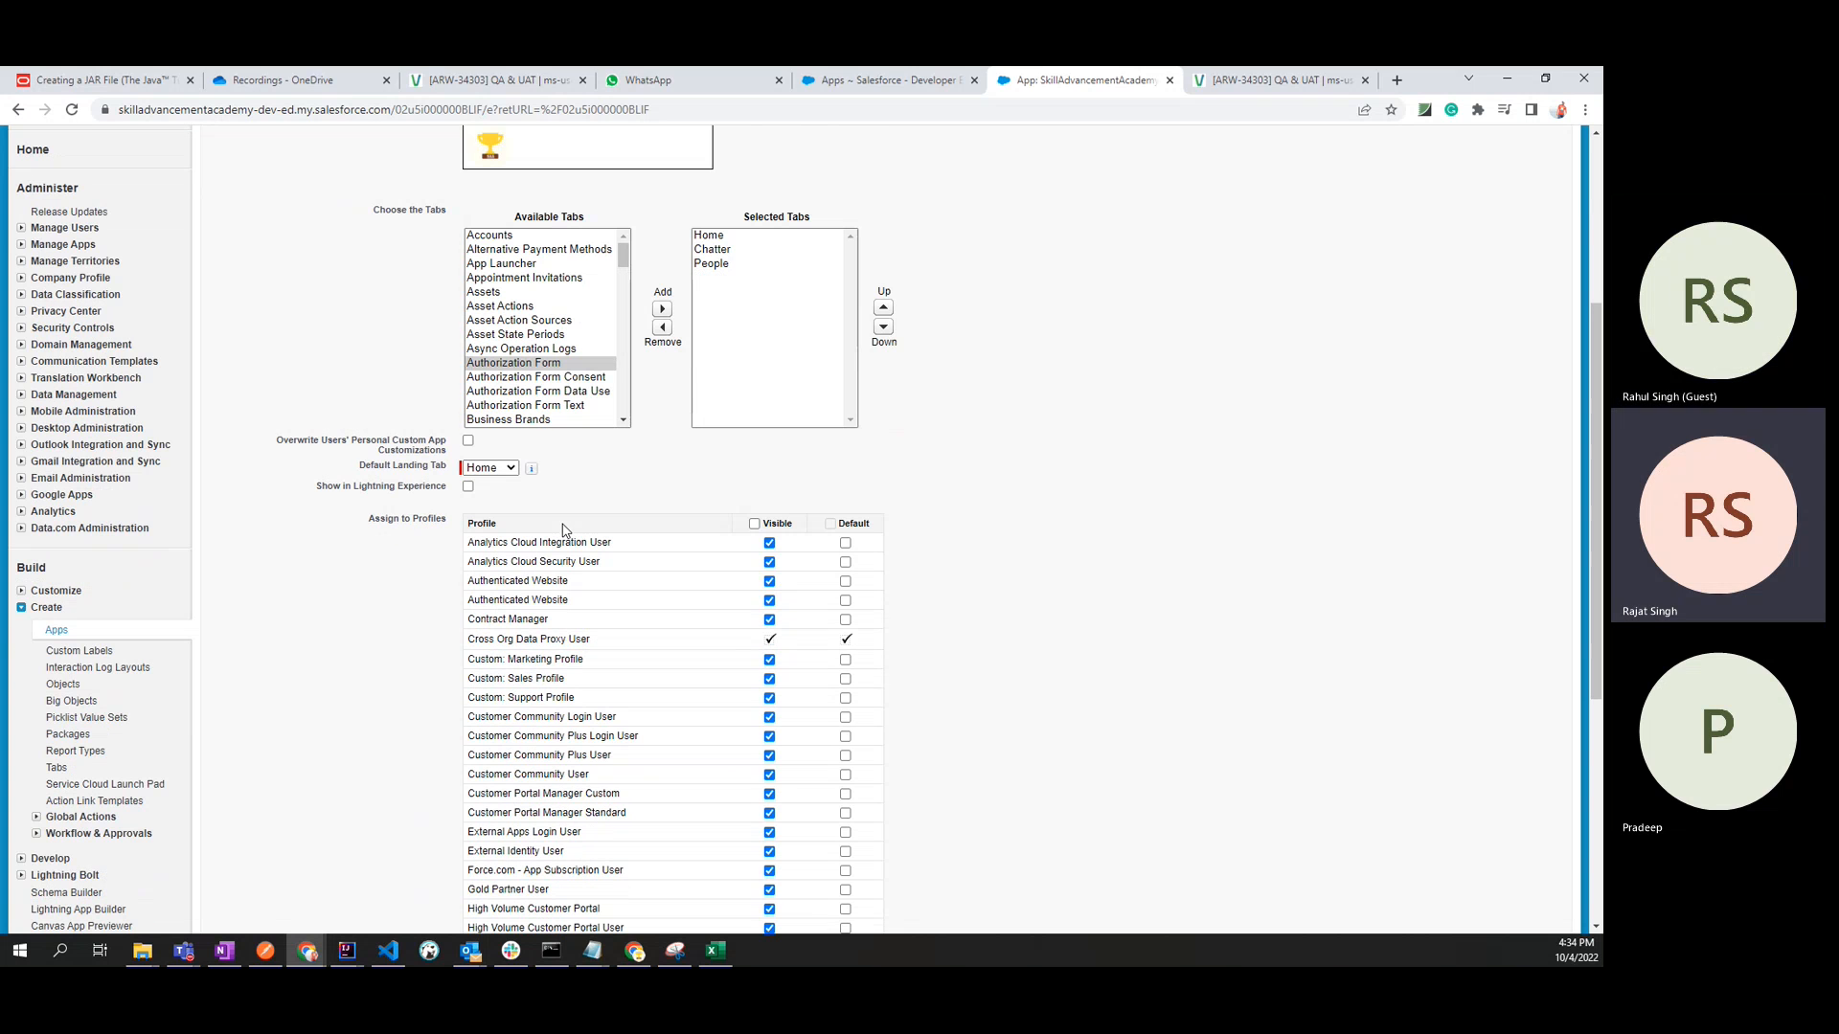
pyautogui.moveTo(364, 466); pyautogui.dragTo(449, 467)
pyautogui.click(439, 469)
pyautogui.click(488, 468)
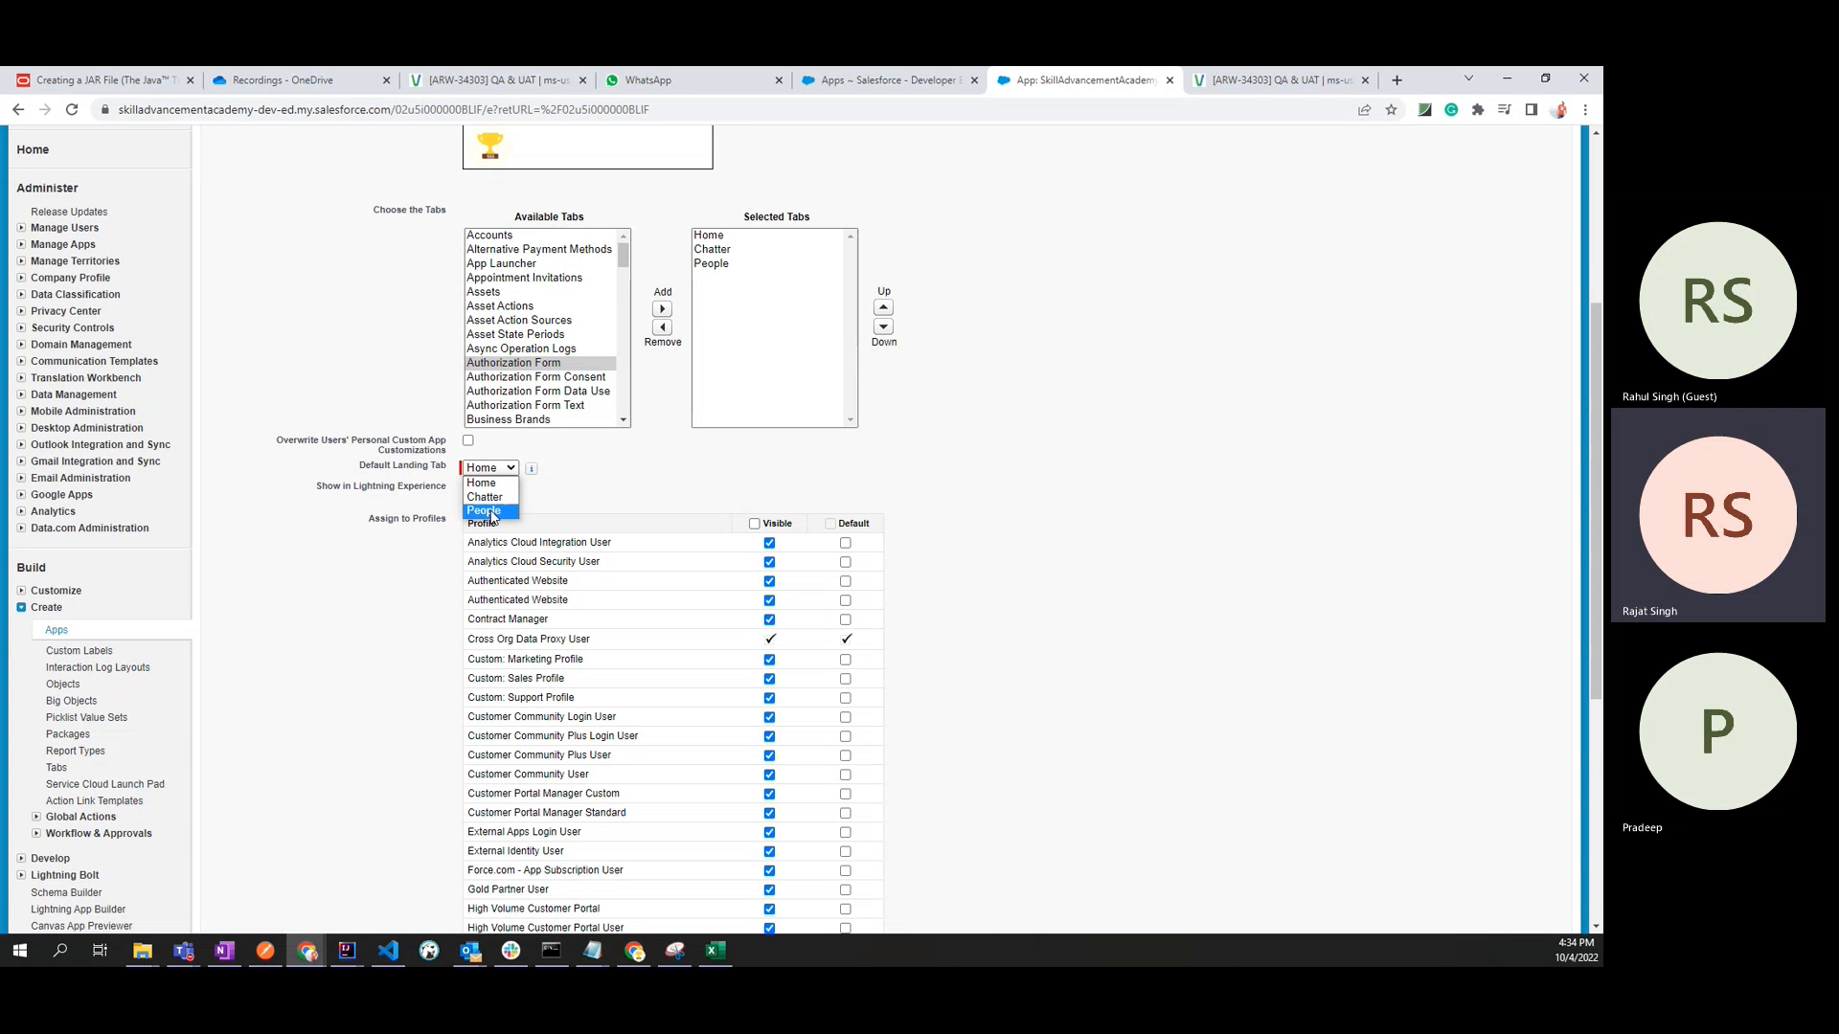
pyautogui.click(596, 474)
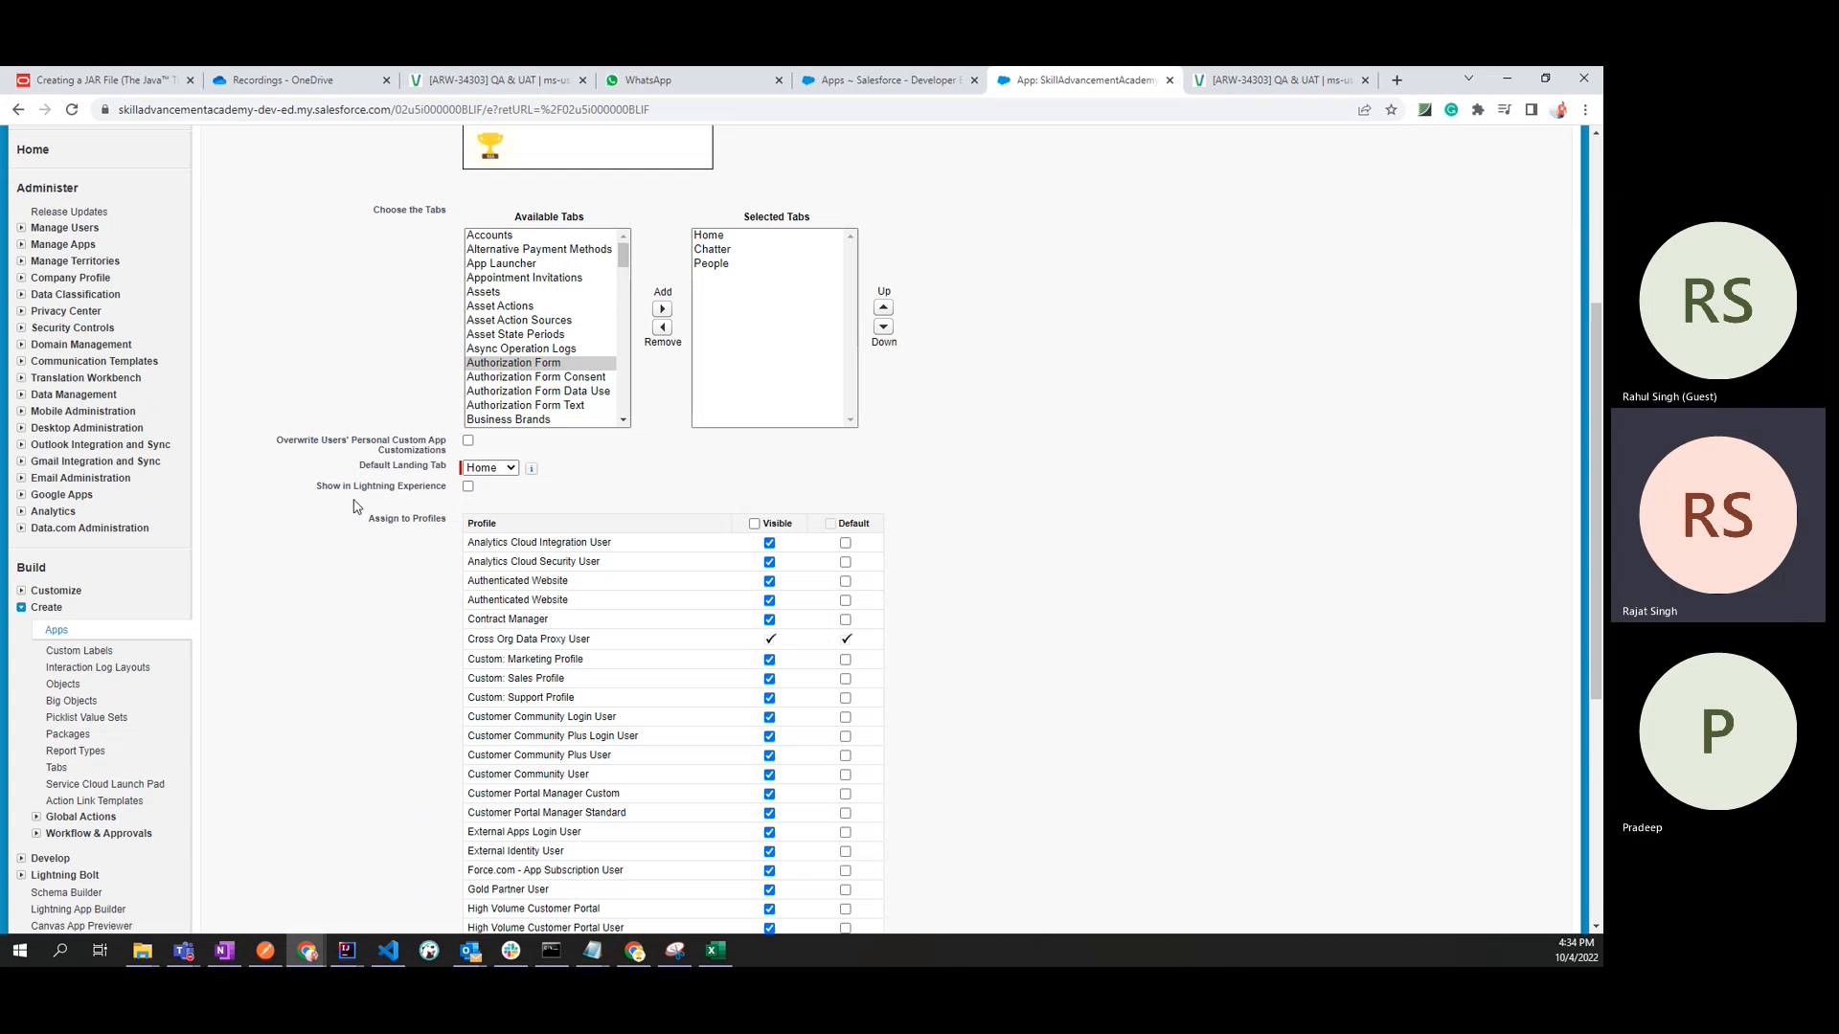
# Enable Show in Lightning Experience for the SkillAdvancementAcademy app.
pyautogui.moveTo(318, 491); pyautogui.dragTo(443, 494)
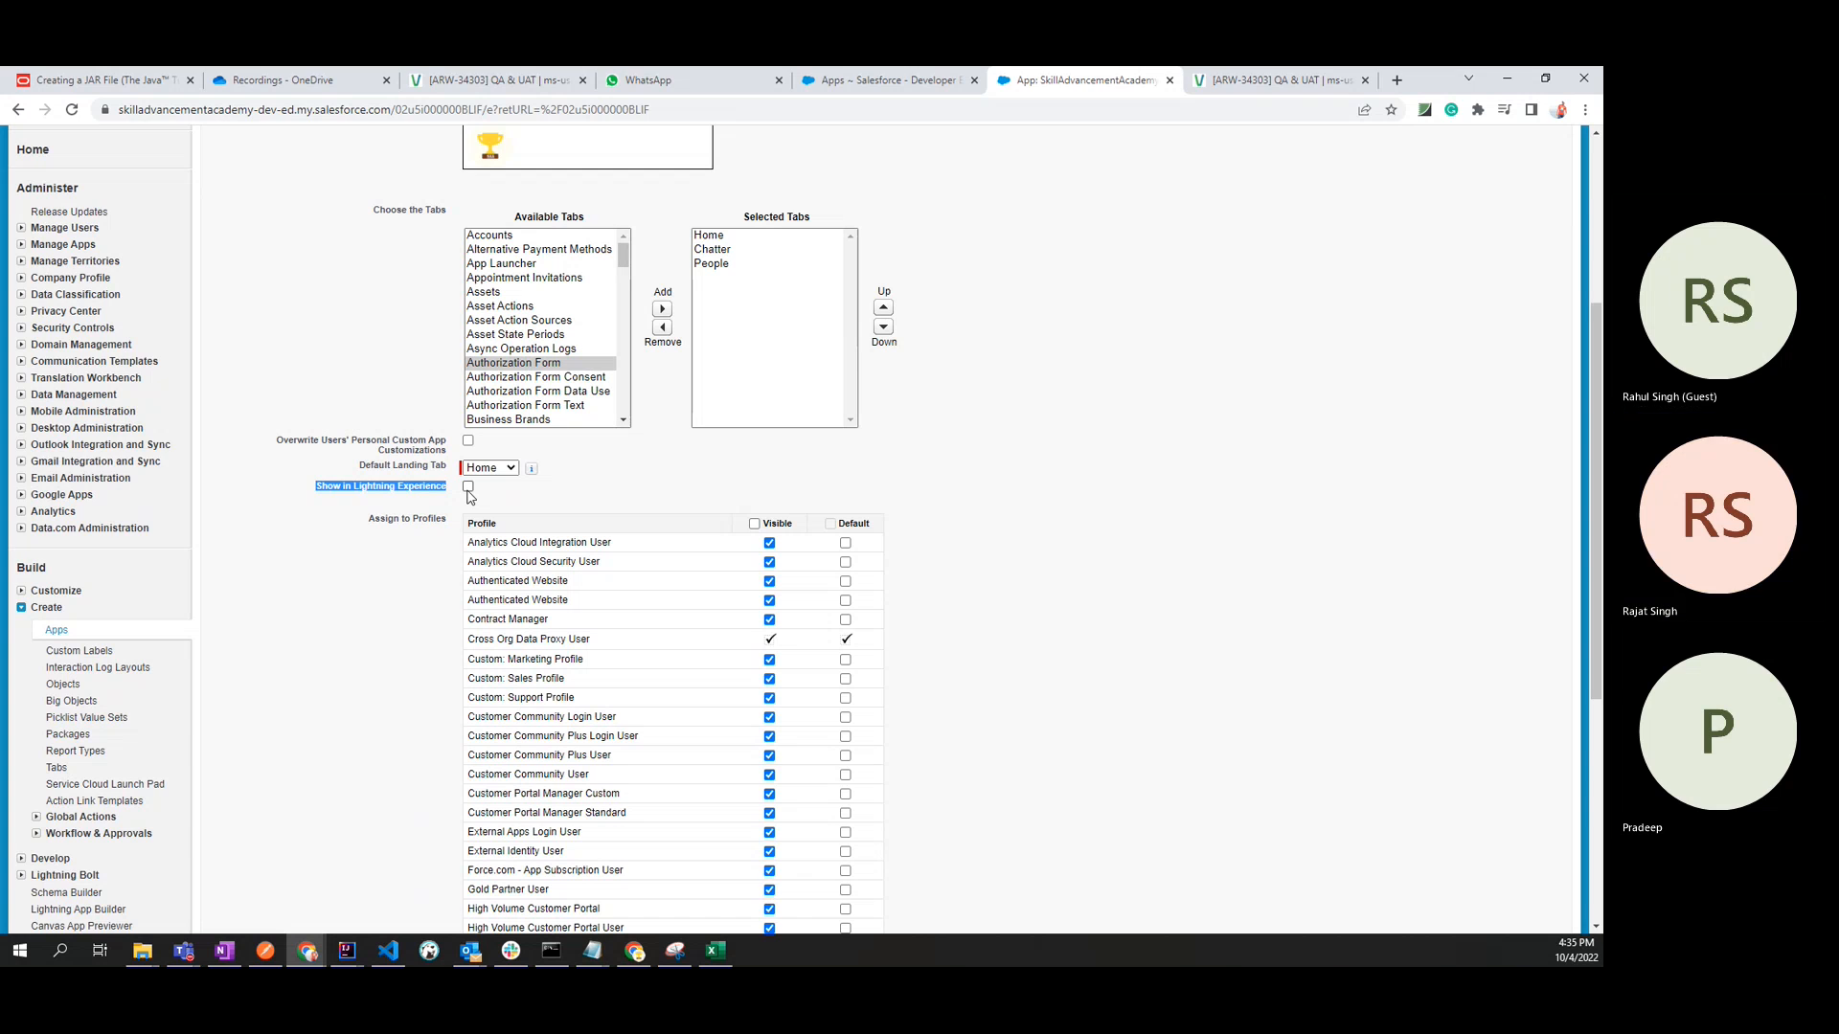
pyautogui.click(468, 489)
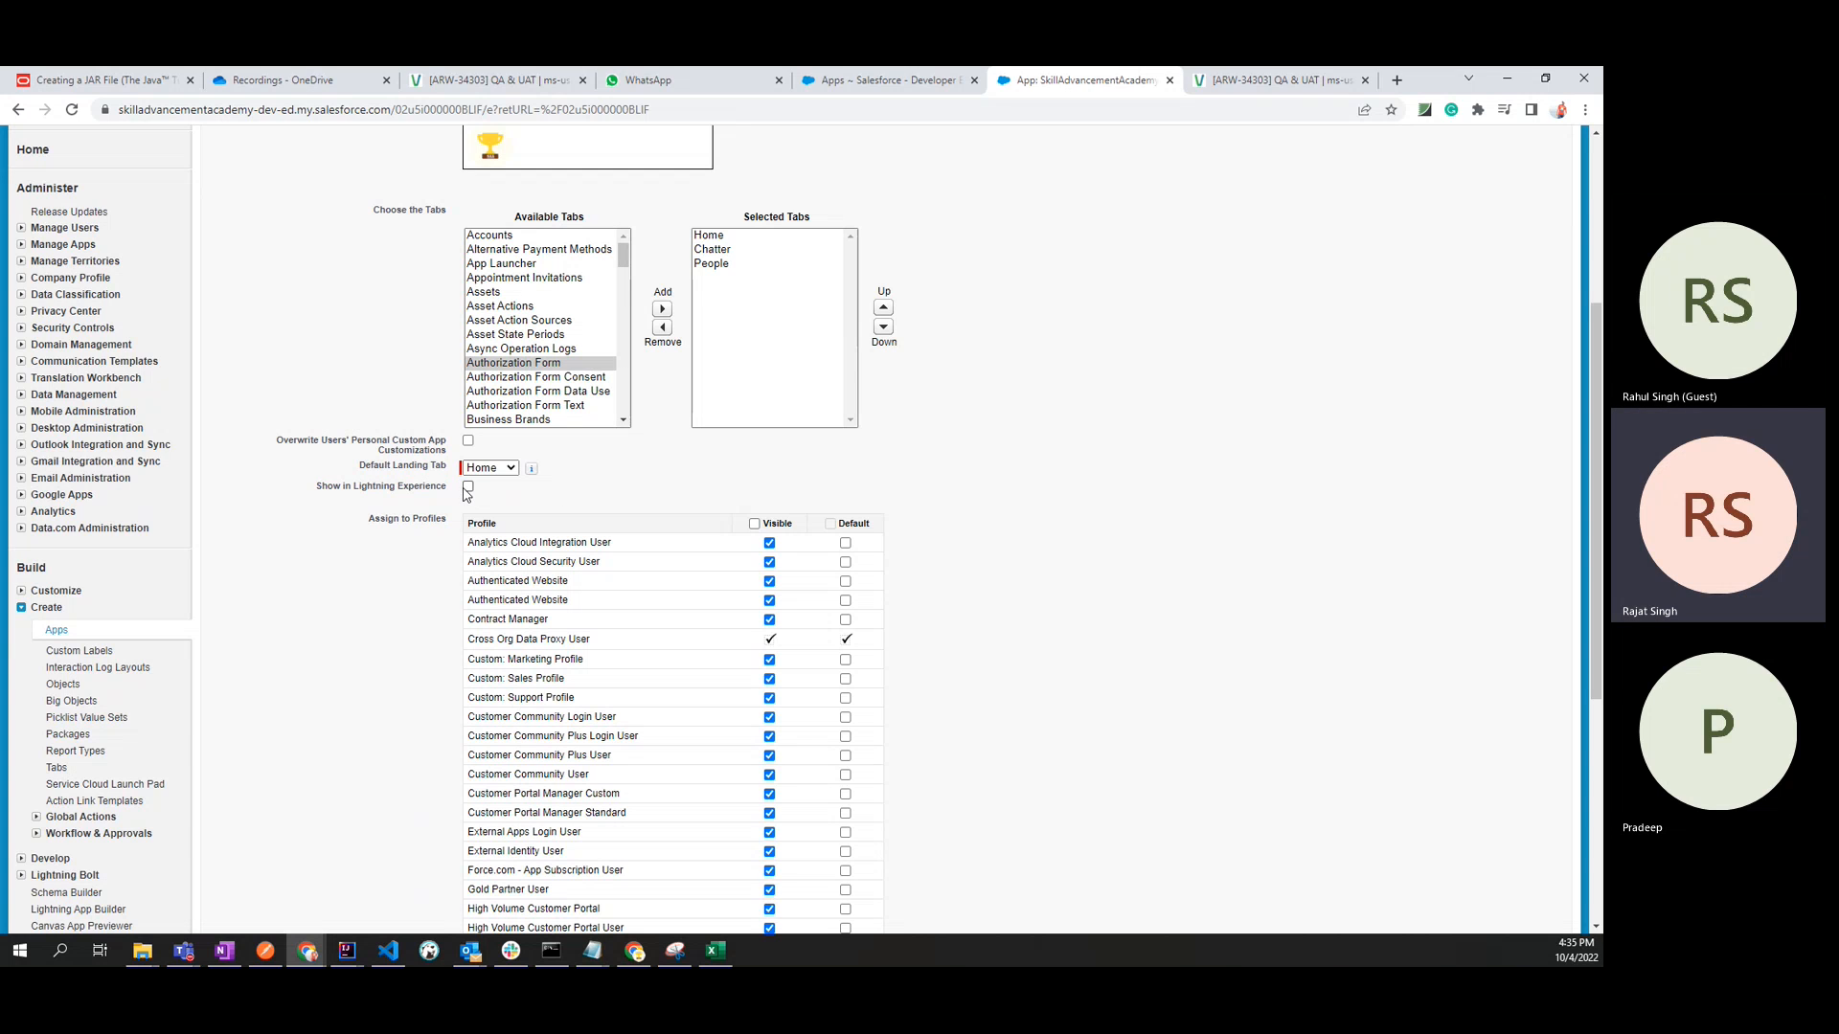
pyautogui.click(469, 487)
# Review the Visible and Default profile assignments on the SkillAdvancementAcademy app's edit page.
pyautogui.scroll(-2, 683, 466)
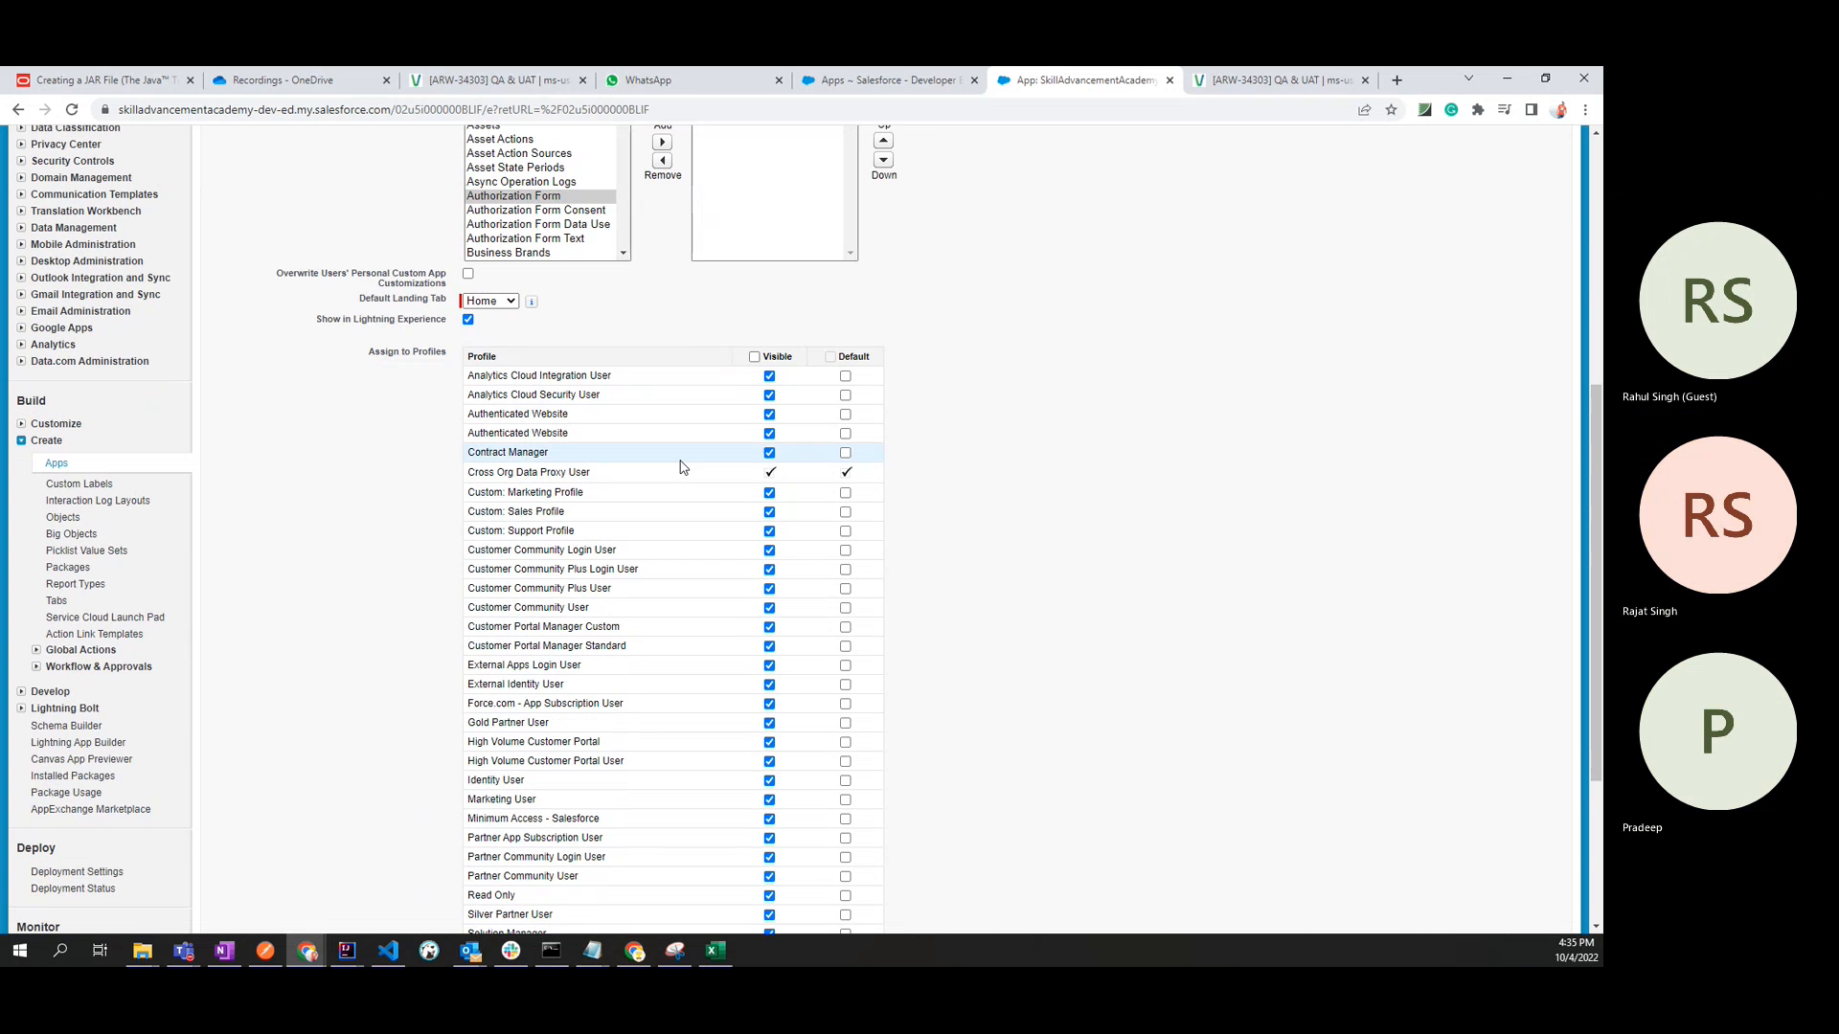
pyautogui.moveTo(368, 353); pyautogui.dragTo(452, 356)
pyautogui.click(427, 403)
pyautogui.scroll(-4, 428, 403)
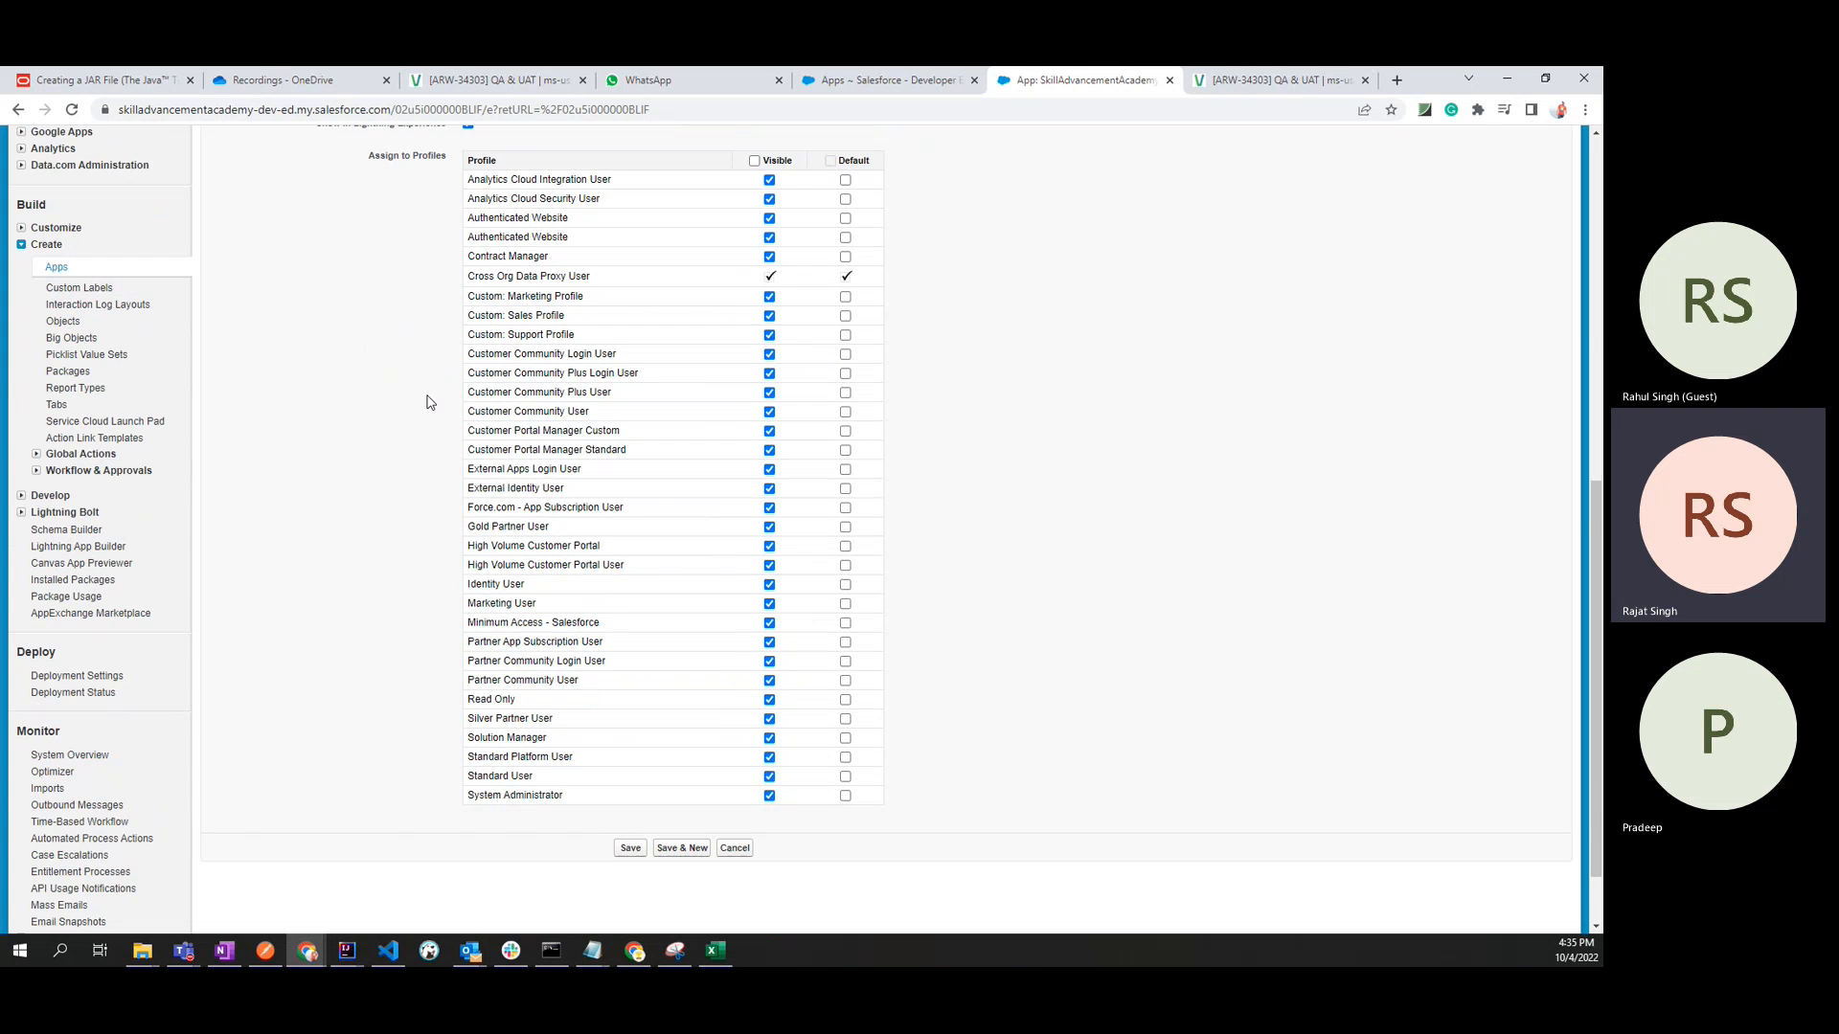
pyautogui.scroll(5, 427, 402)
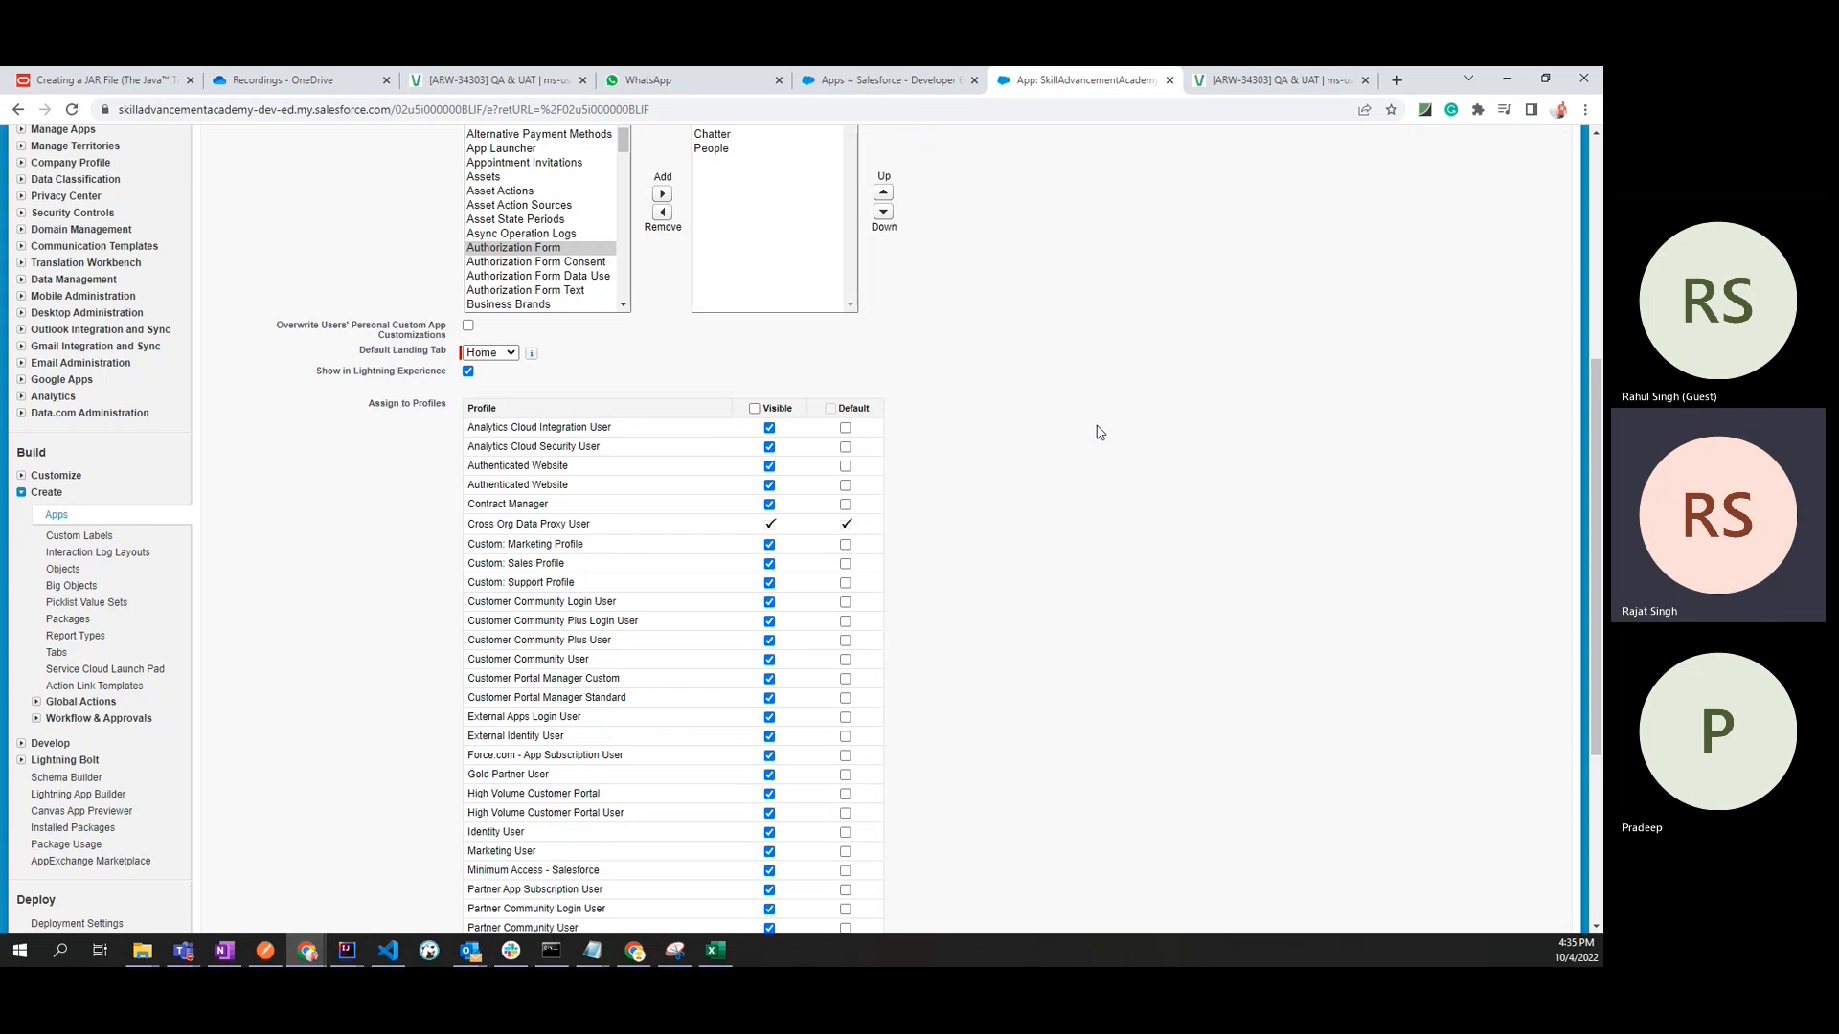
pyautogui.scroll(-2, 1099, 432)
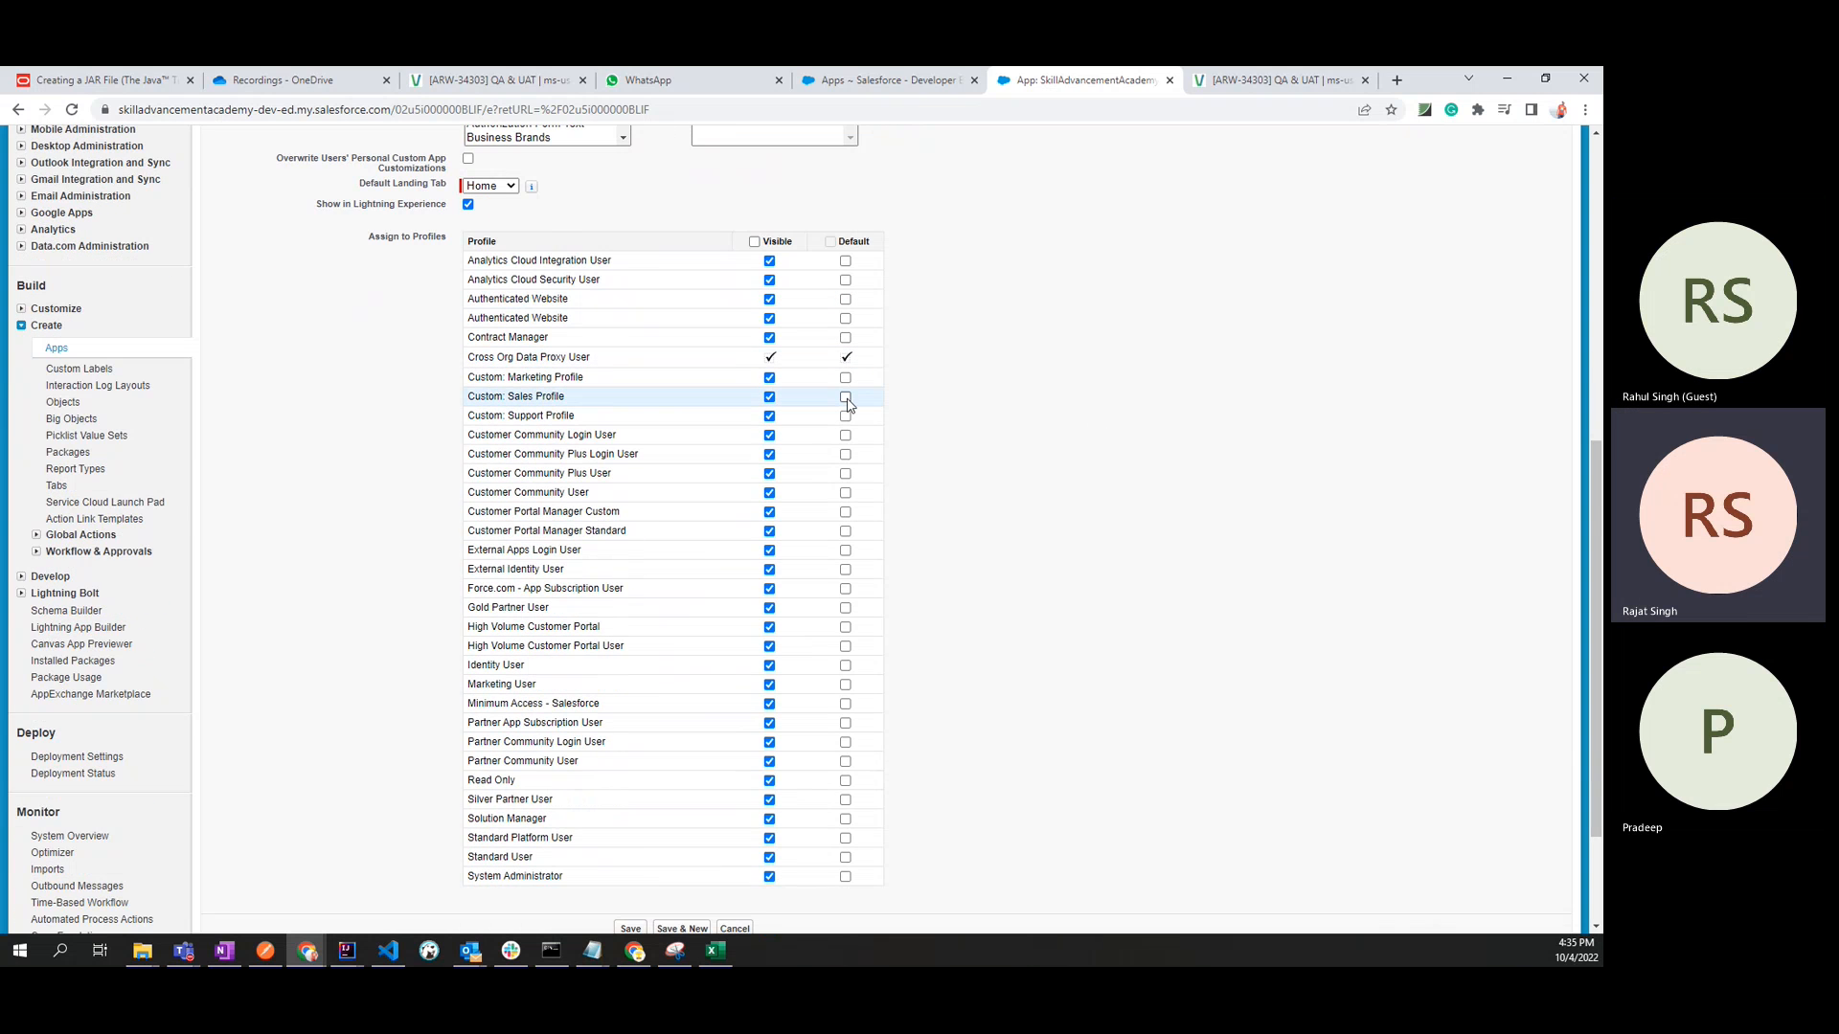
pyautogui.scroll(-2, 848, 397)
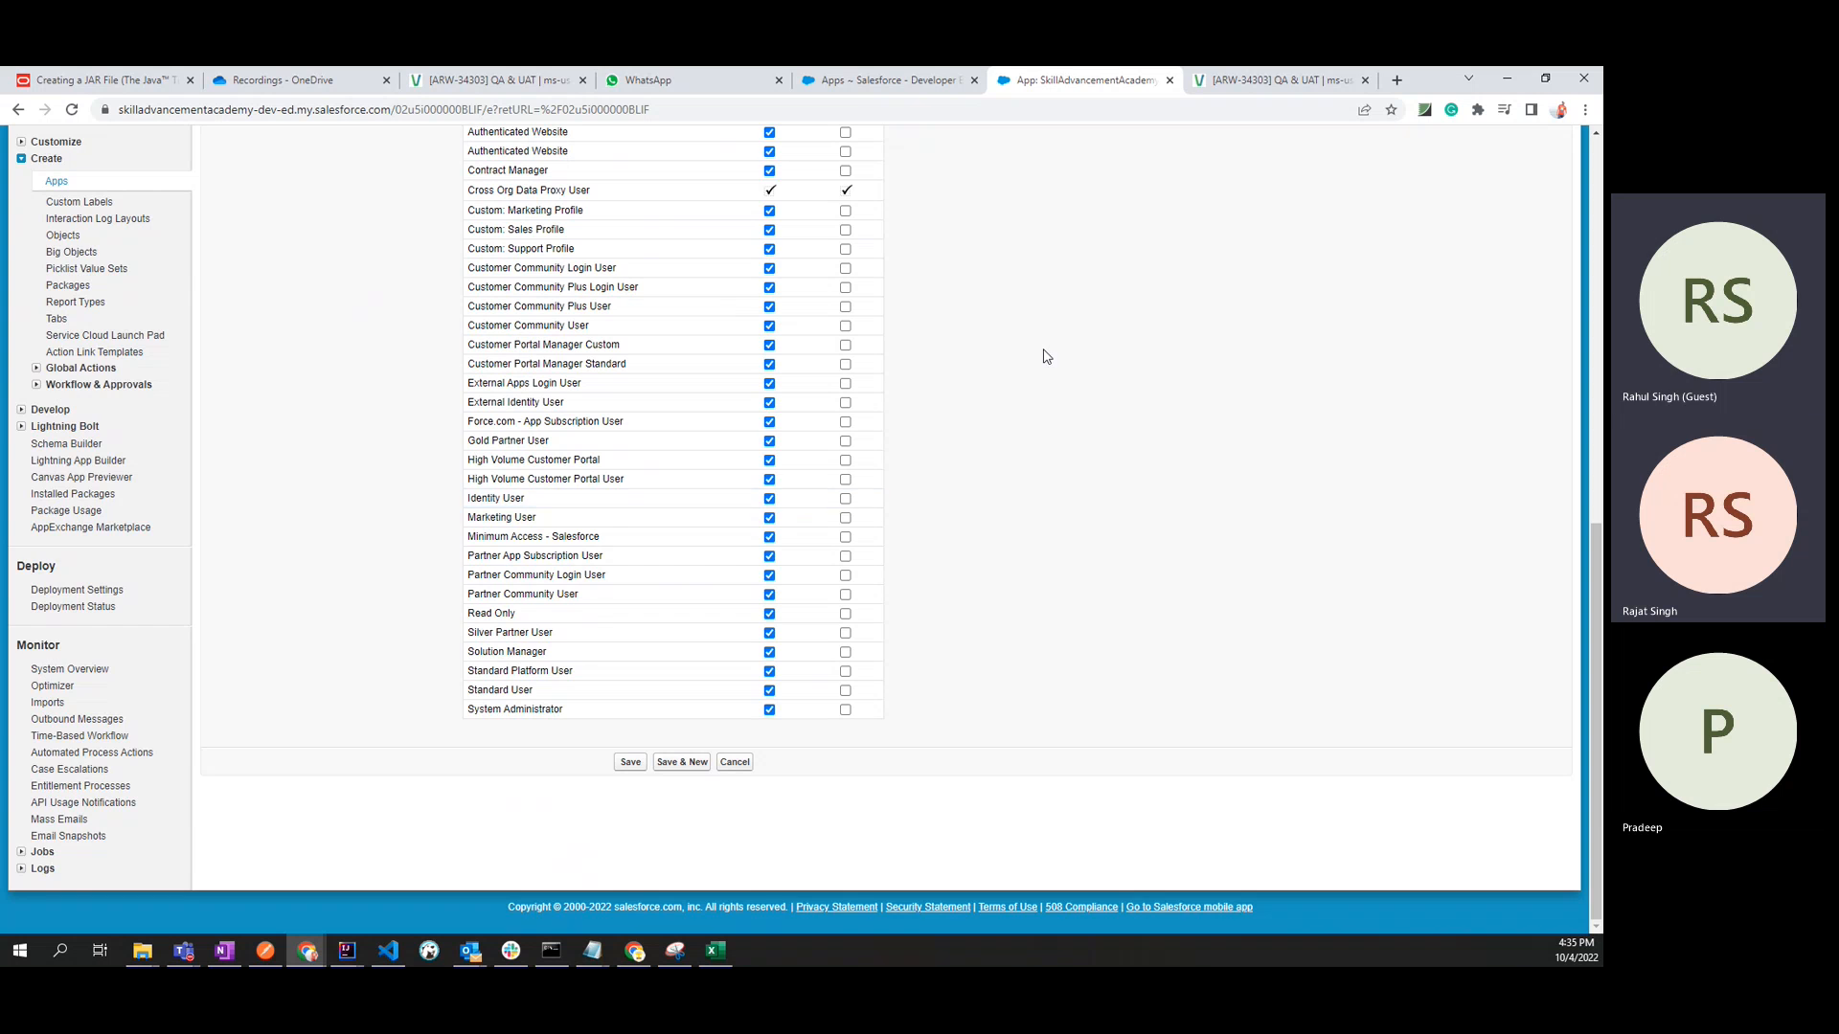
# Review the SkillAdvancementAcademy app's settings and profile assignments, and save the app.
pyautogui.scroll(6, 1250, 290)
pyautogui.scroll(-4, 1250, 290)
pyautogui.scroll(-2, 1250, 290)
pyautogui.scroll(6, 442, 450)
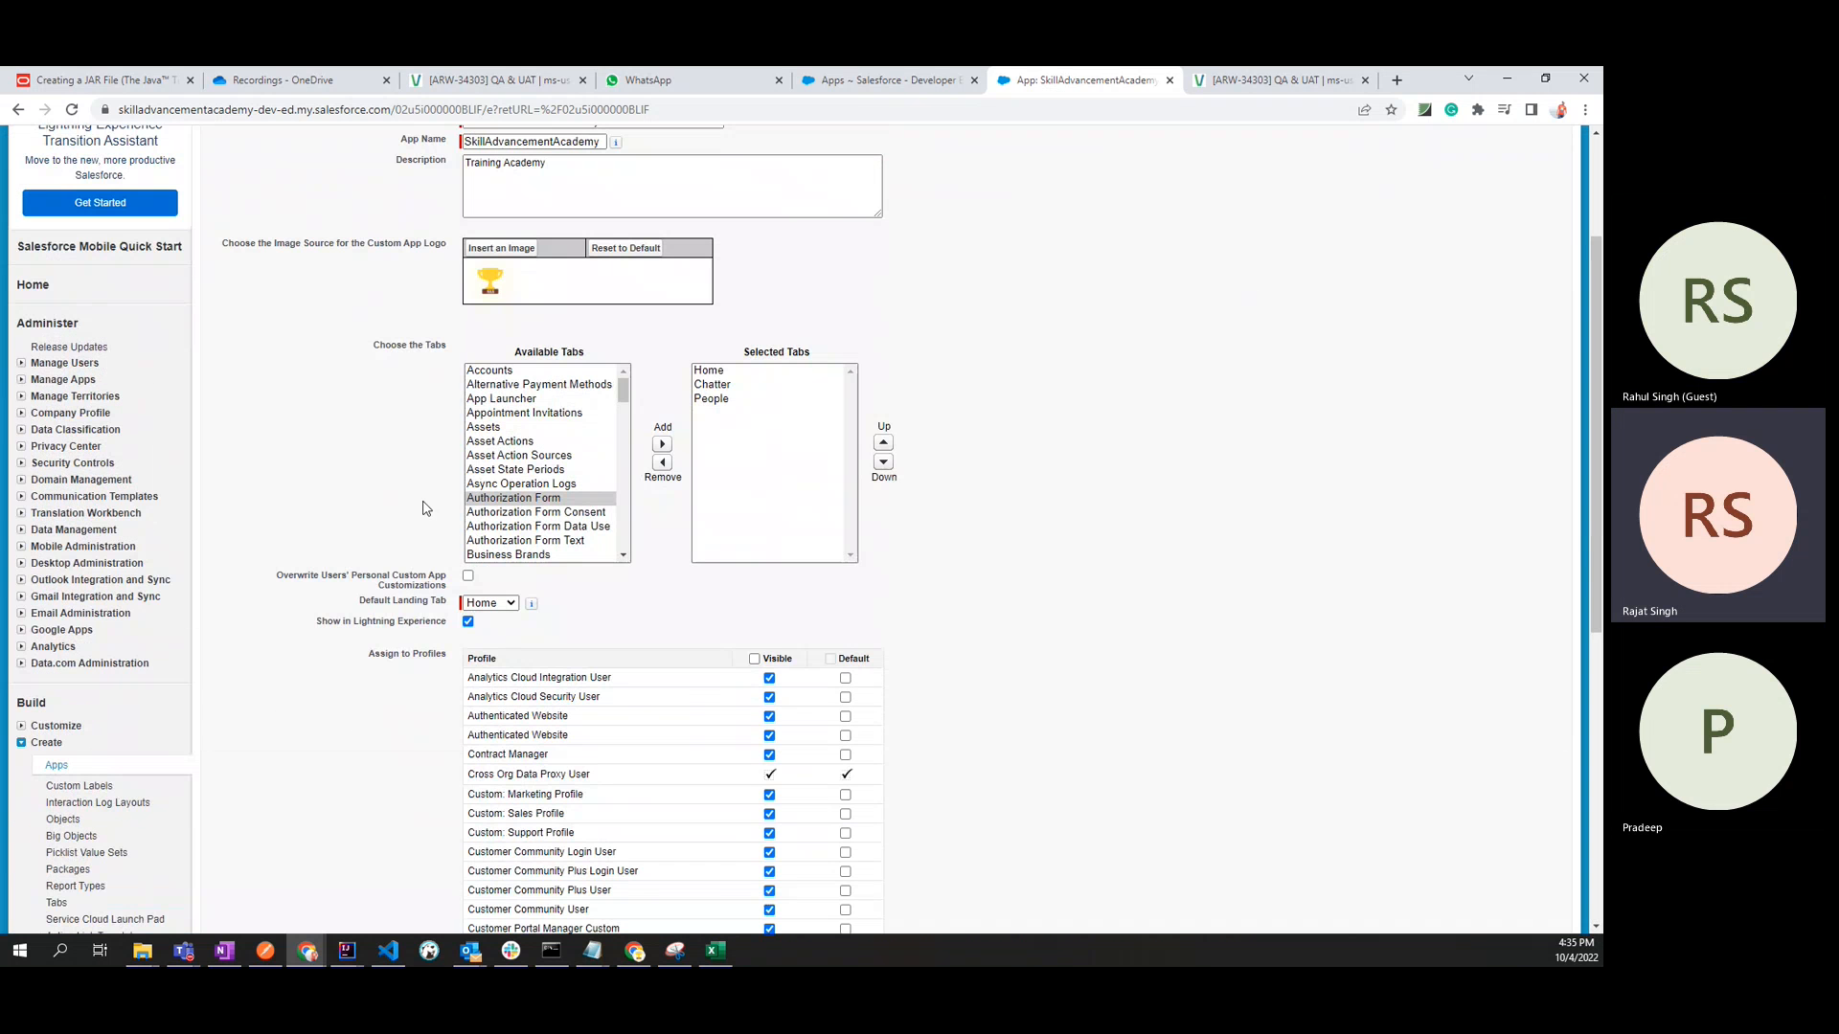
pyautogui.moveTo(308, 613); pyautogui.dragTo(422, 640)
pyautogui.click(431, 638)
pyautogui.scroll(-6, 435, 632)
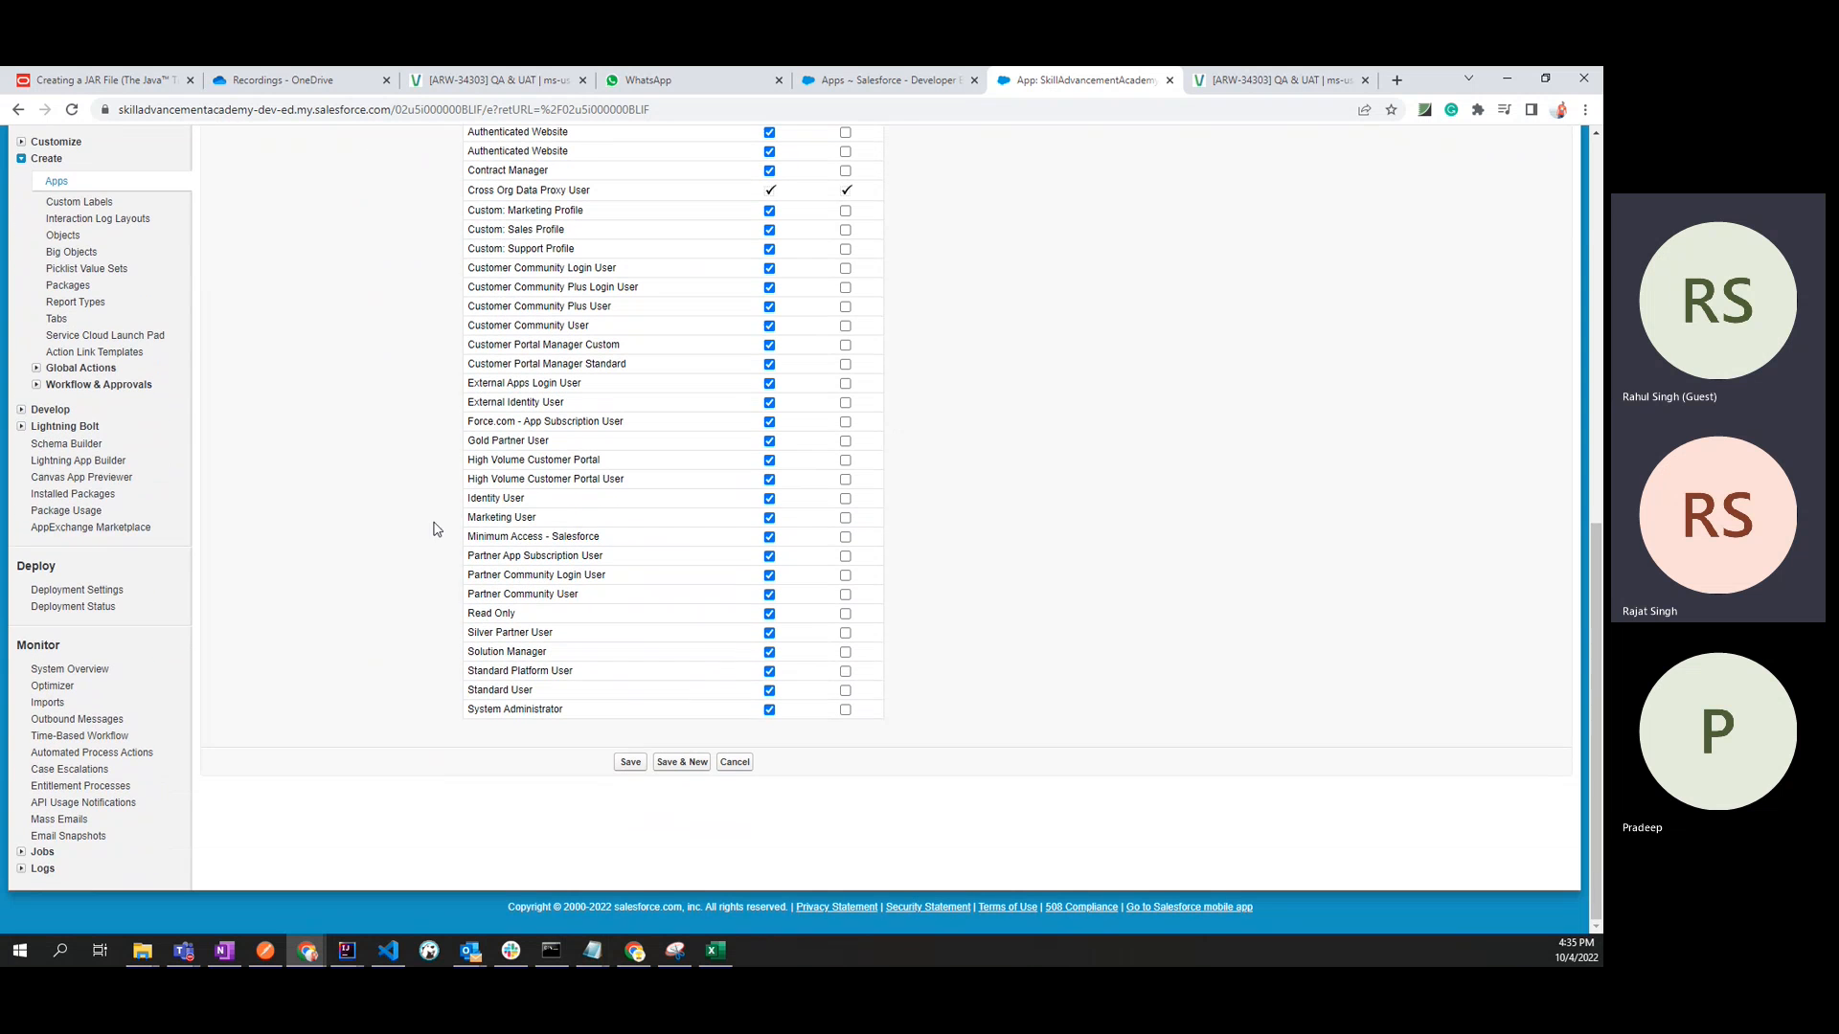
pyautogui.click(631, 763)
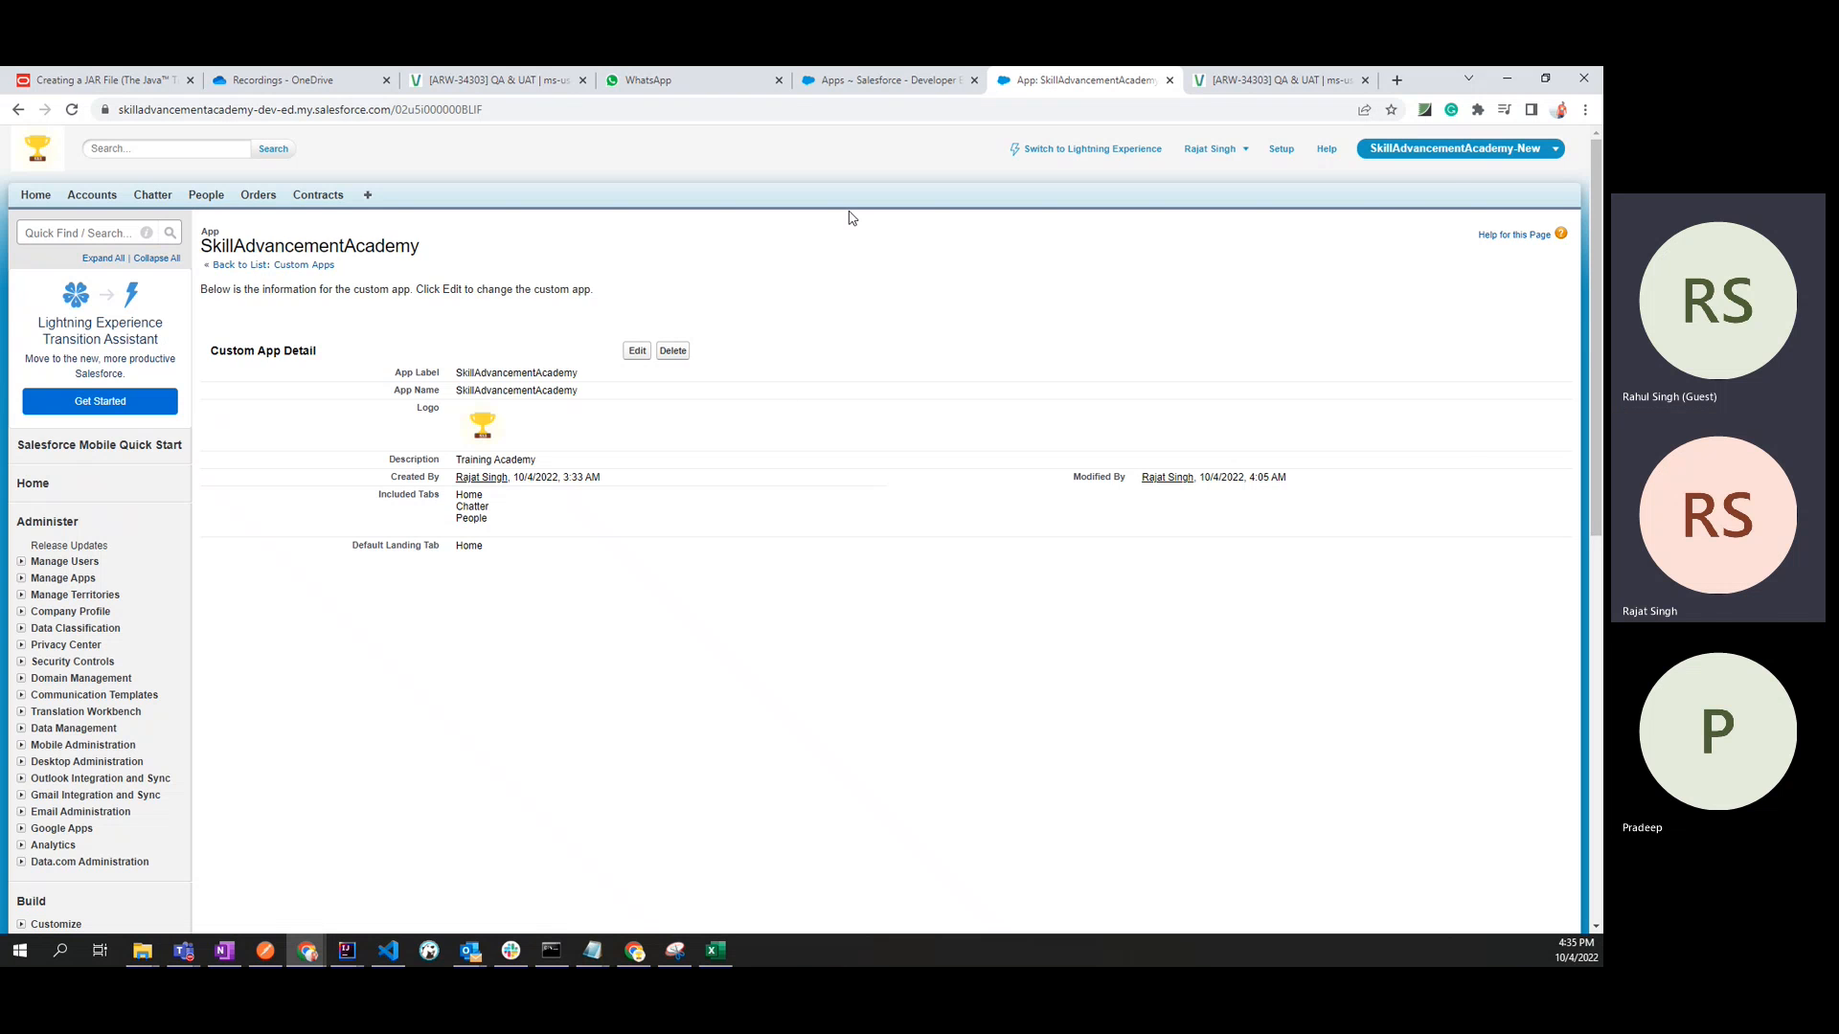
# Switch the active Salesforce app from SkillAdvancementAcademy-New to SkillAdvancement.
pyautogui.click(1463, 149)
pyautogui.click(1432, 148)
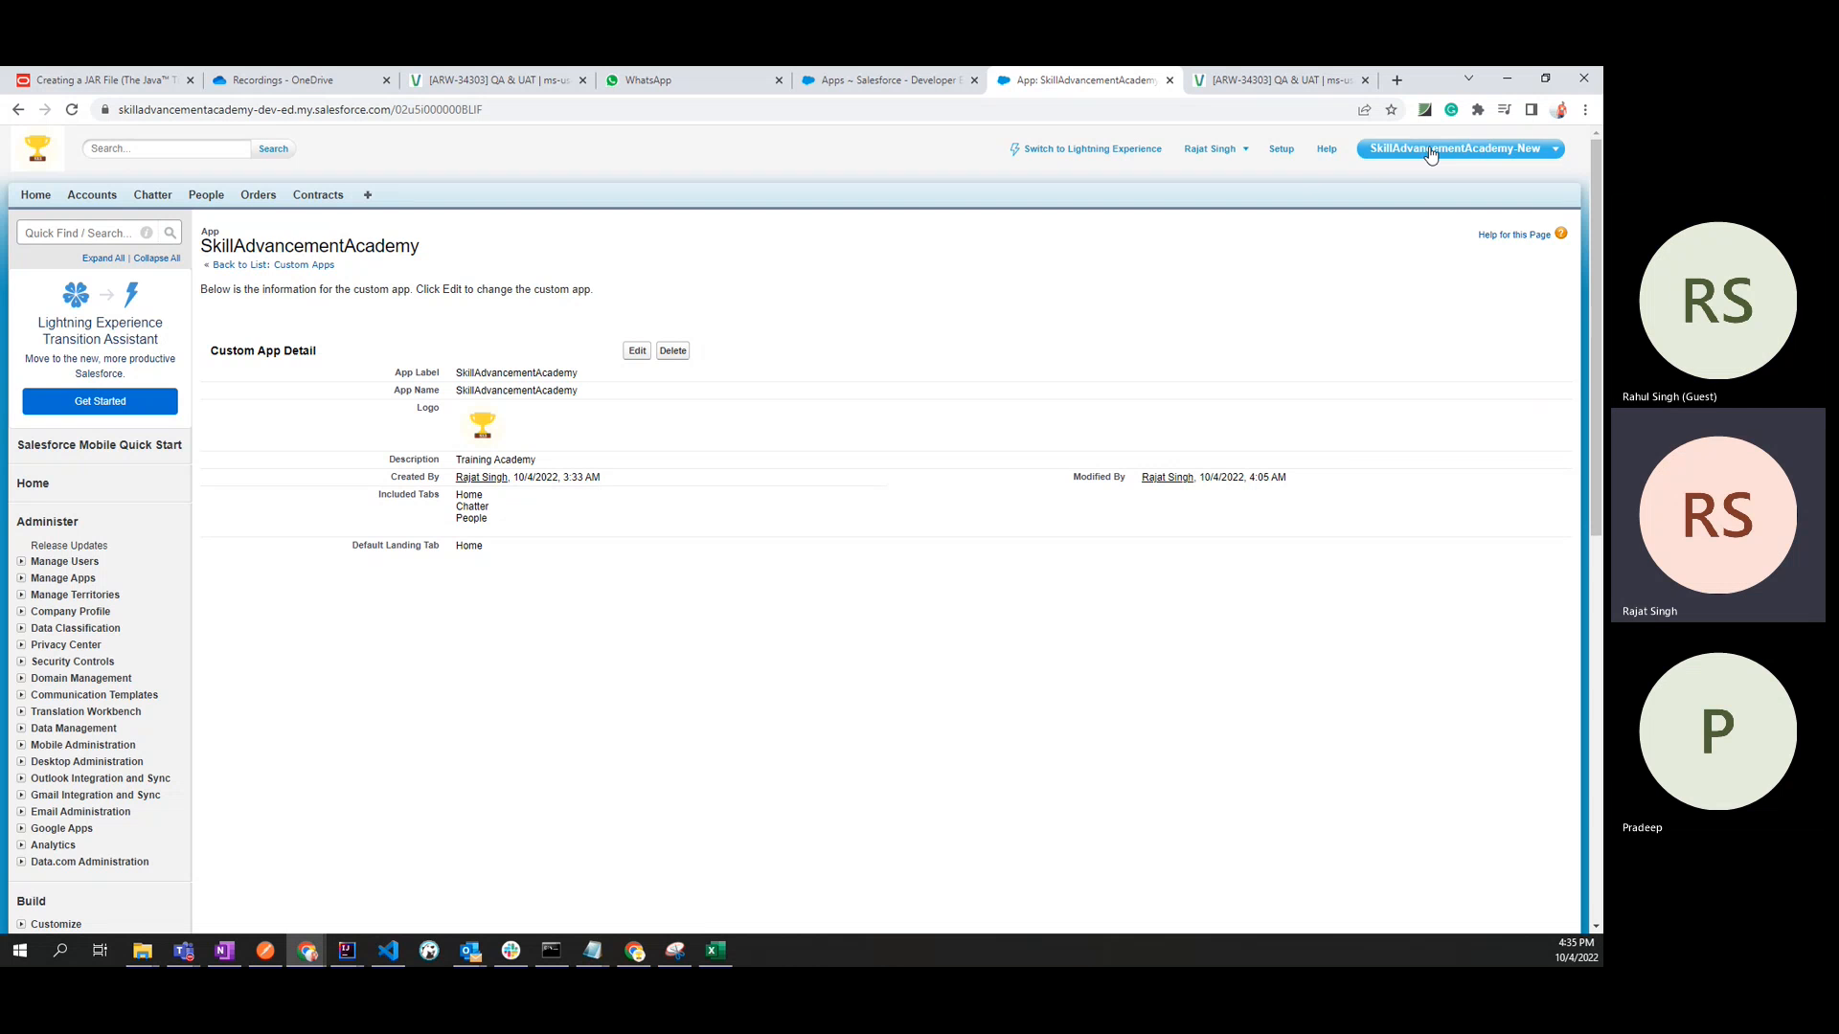
pyautogui.click(1427, 358)
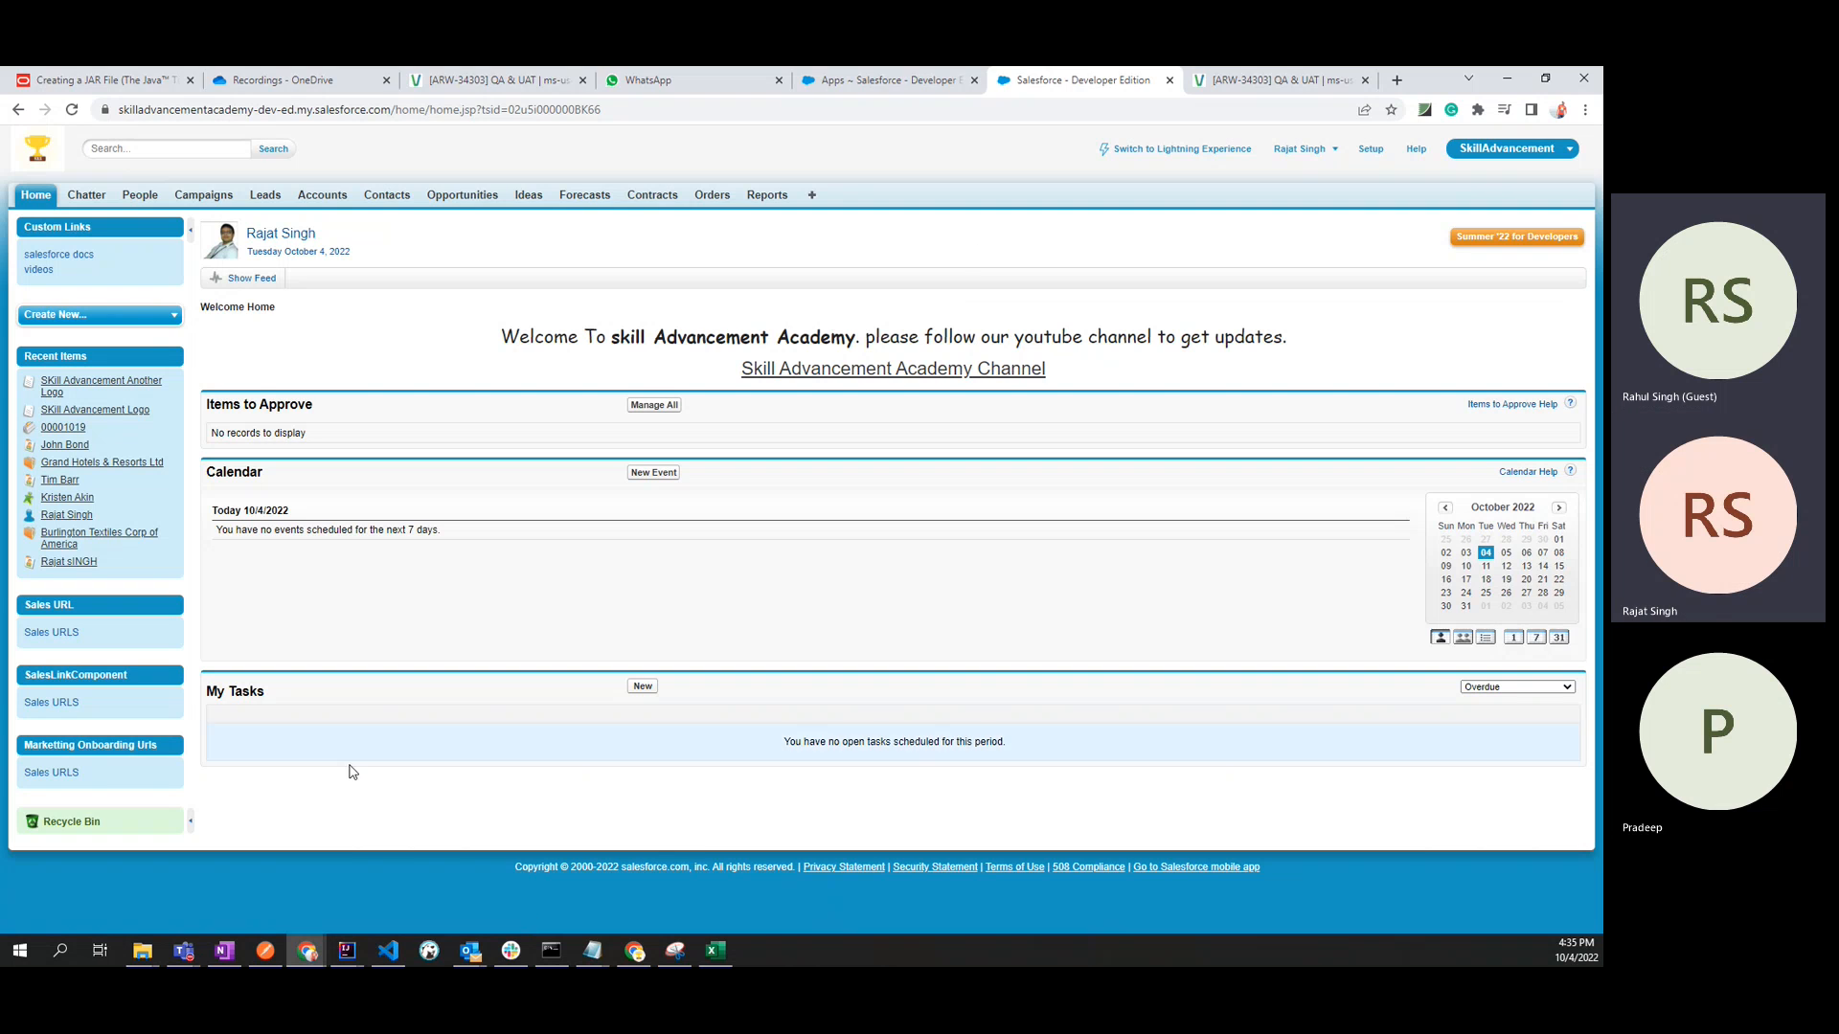
# Switch to File Explorer and open the Salesforce Administrative Training - Day16 presentation from its training folder.
pyautogui.moveTo(142, 950)
pyautogui.click(109, 912)
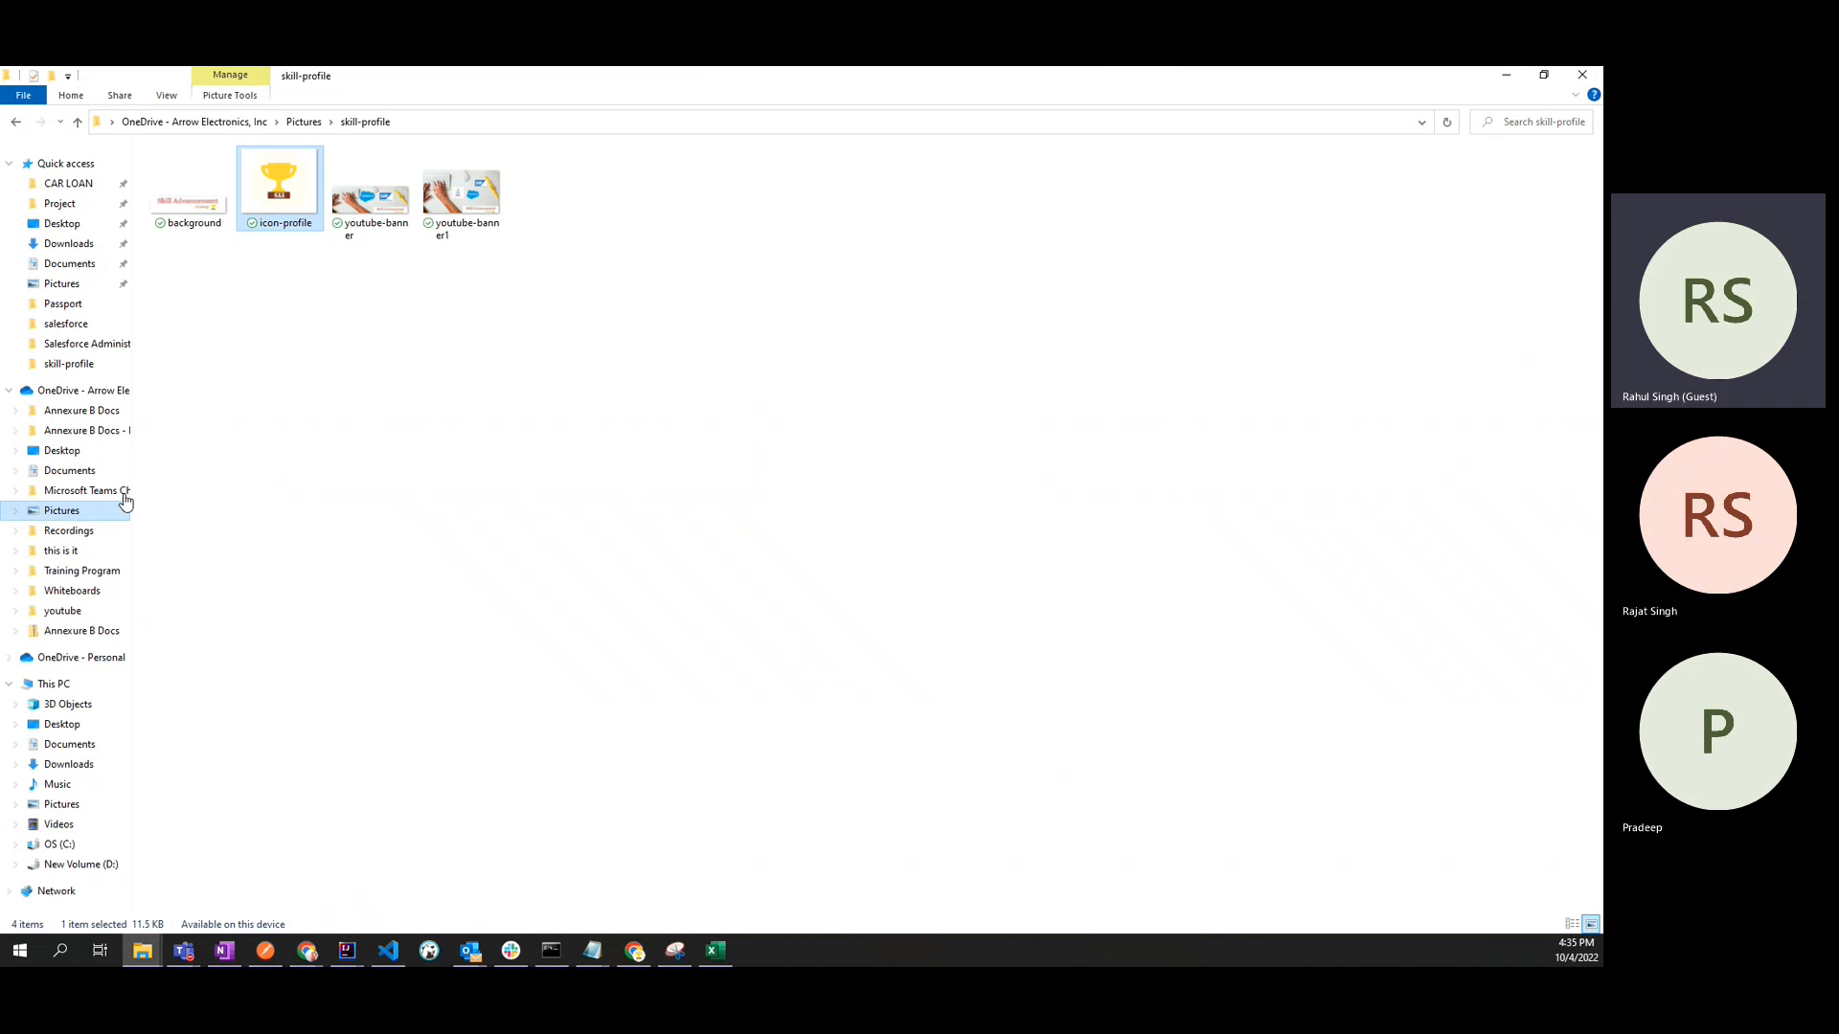
pyautogui.click(79, 268)
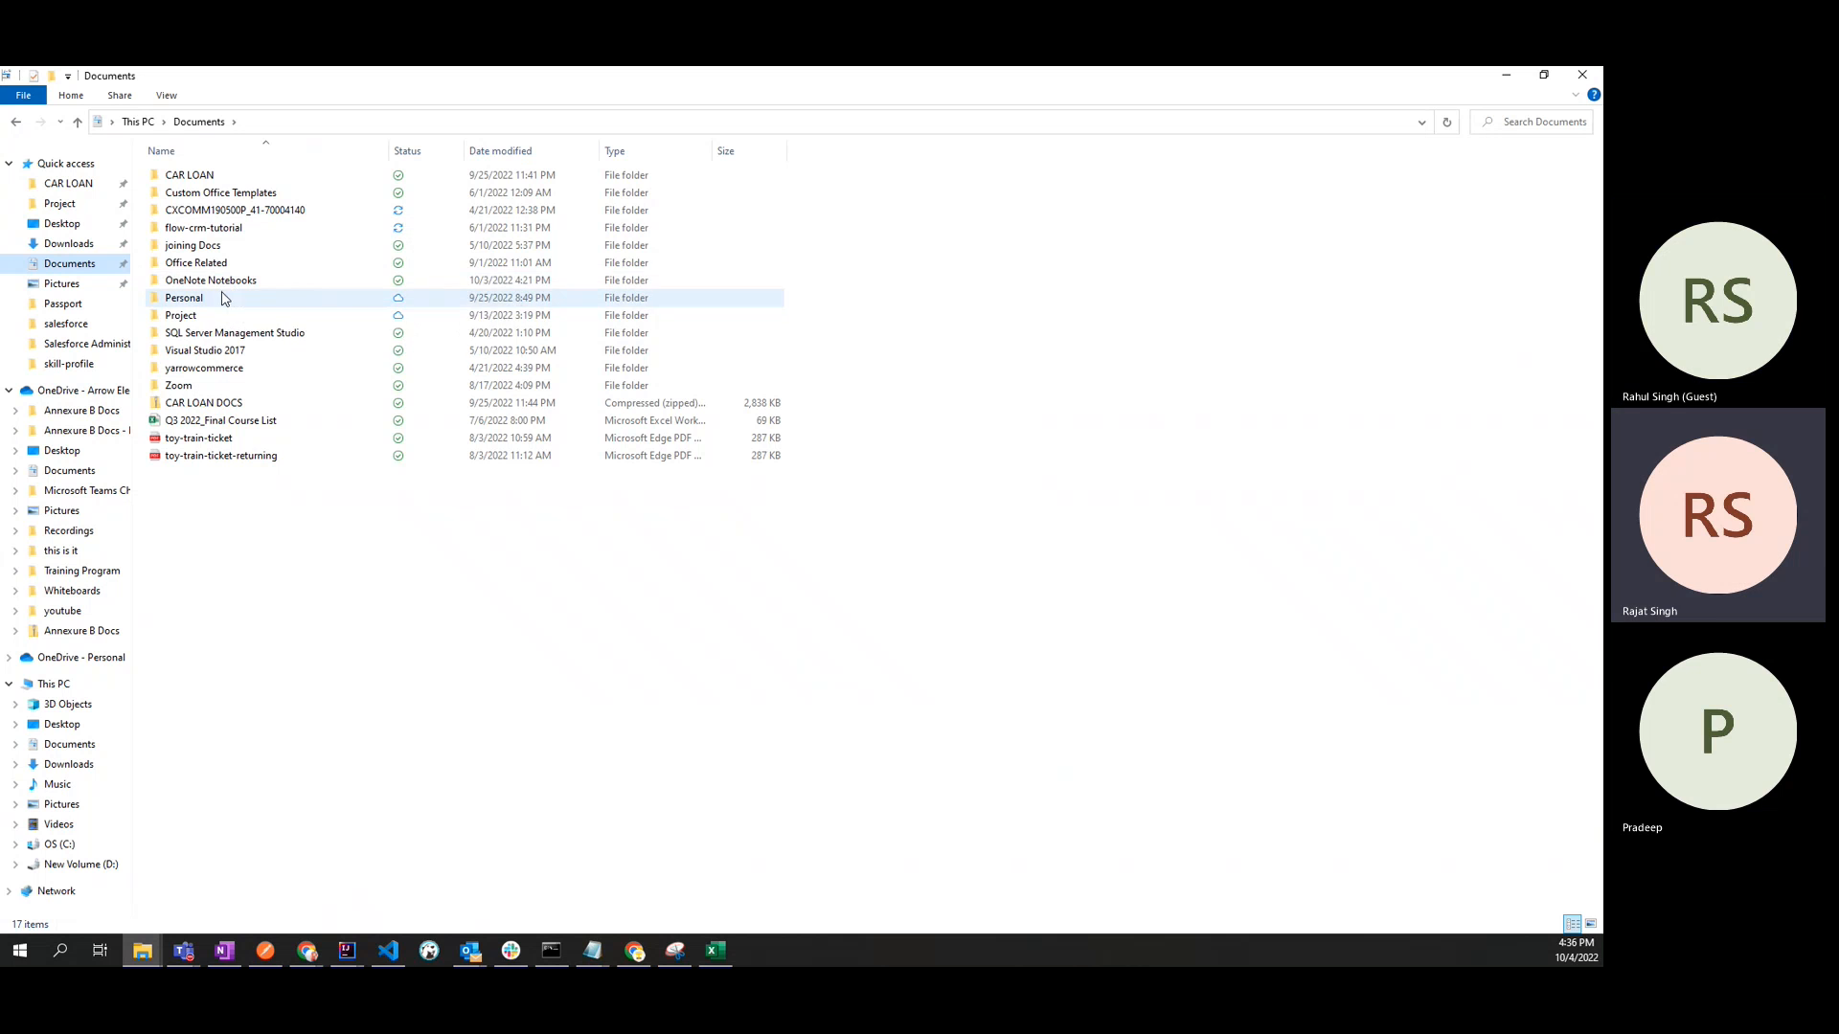
pyautogui.click(89, 346)
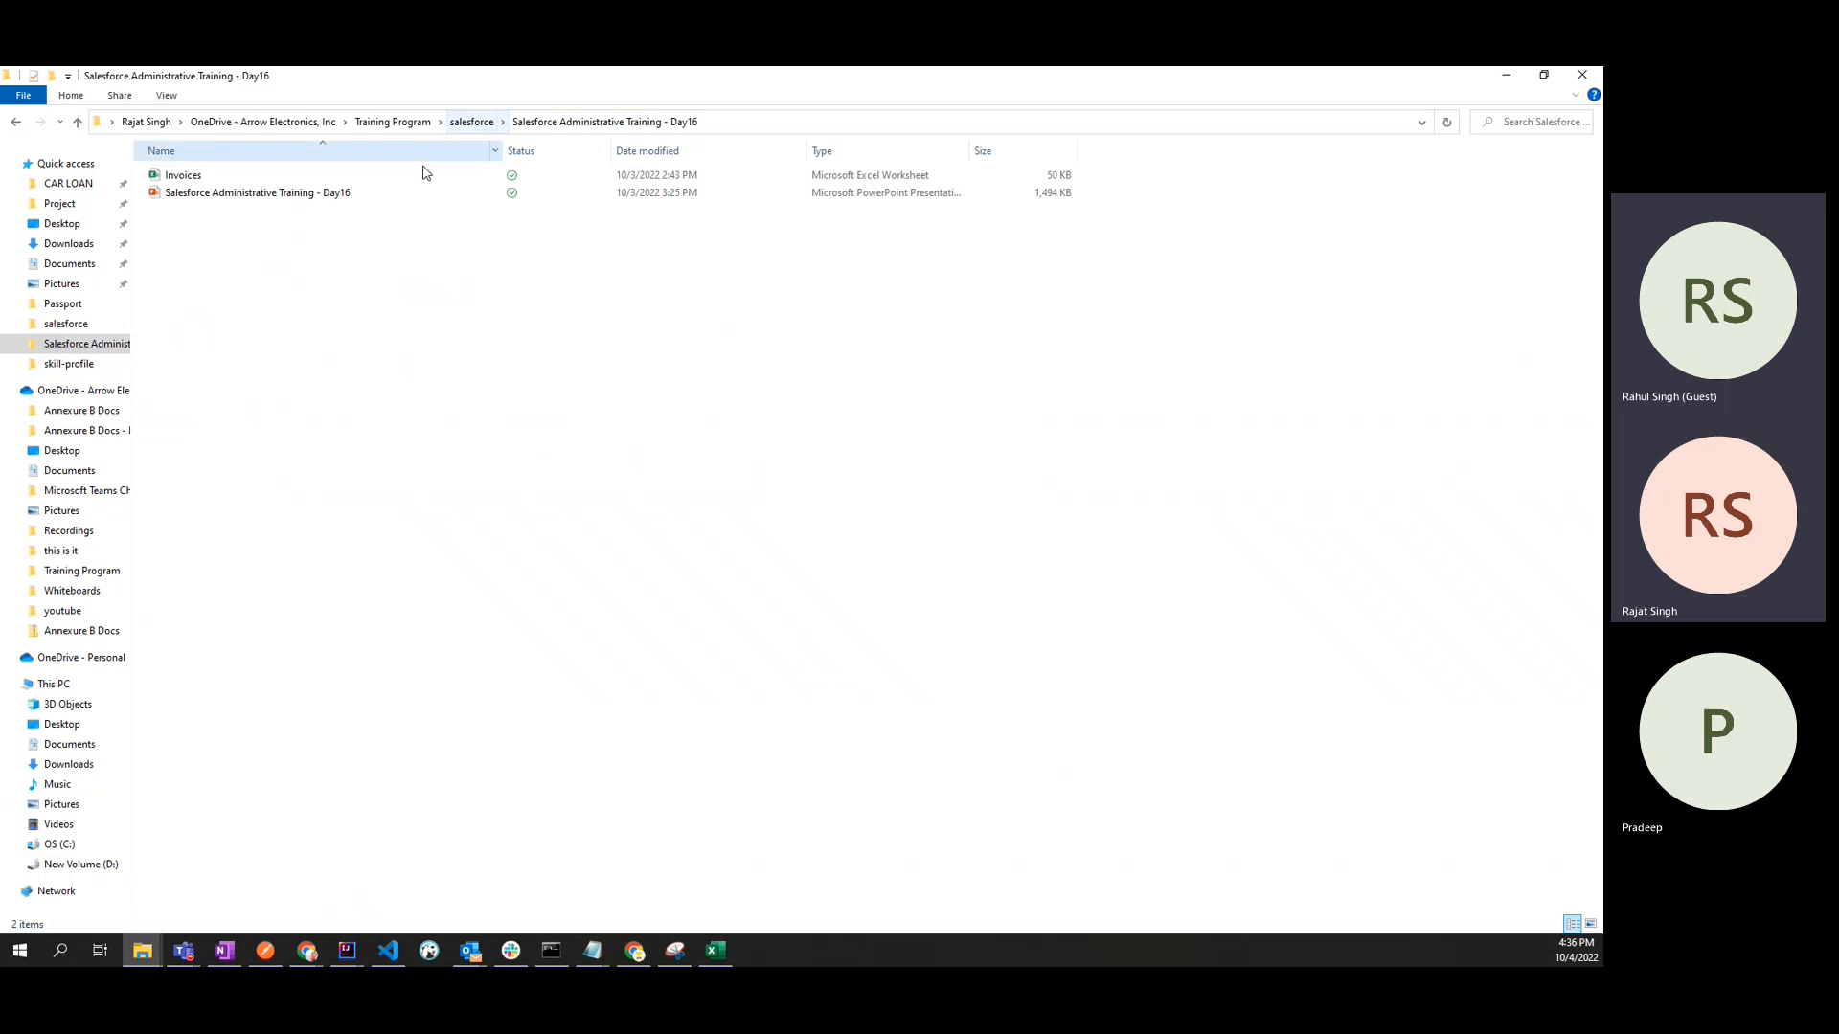
pyautogui.click(292, 196)
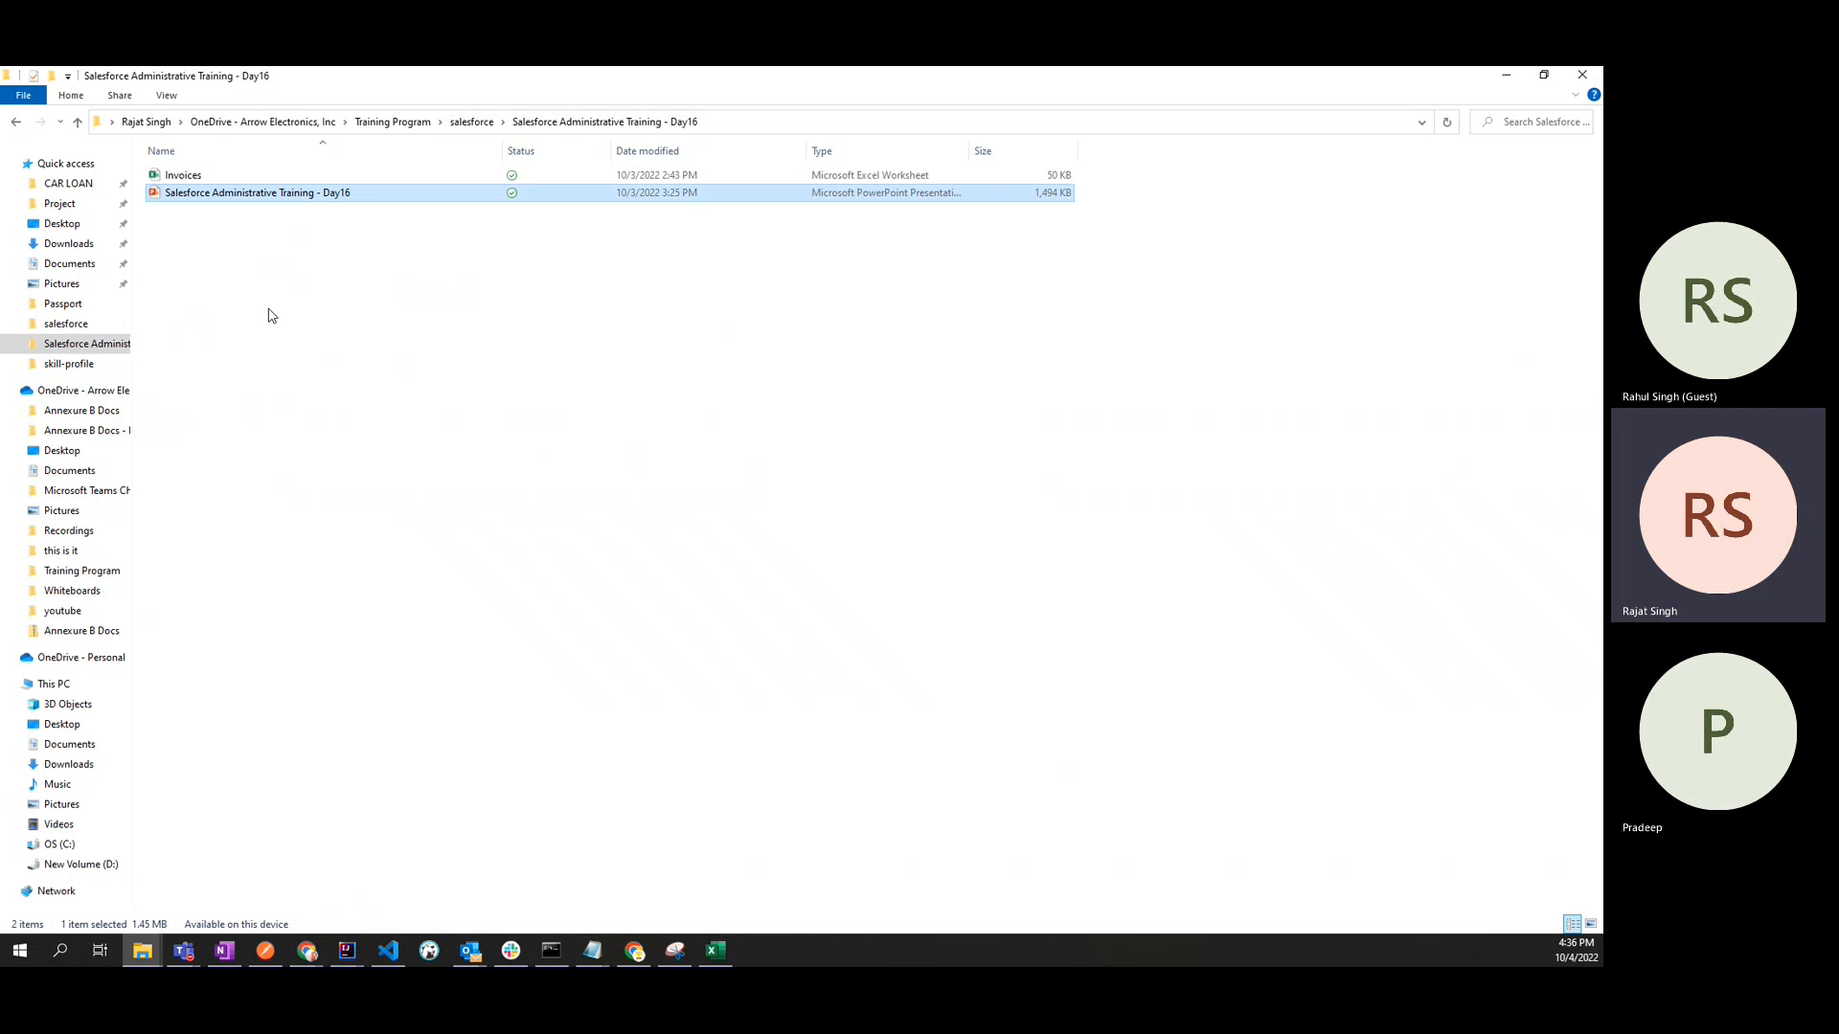
pyautogui.click(185, 181)
pyautogui.click(206, 196)
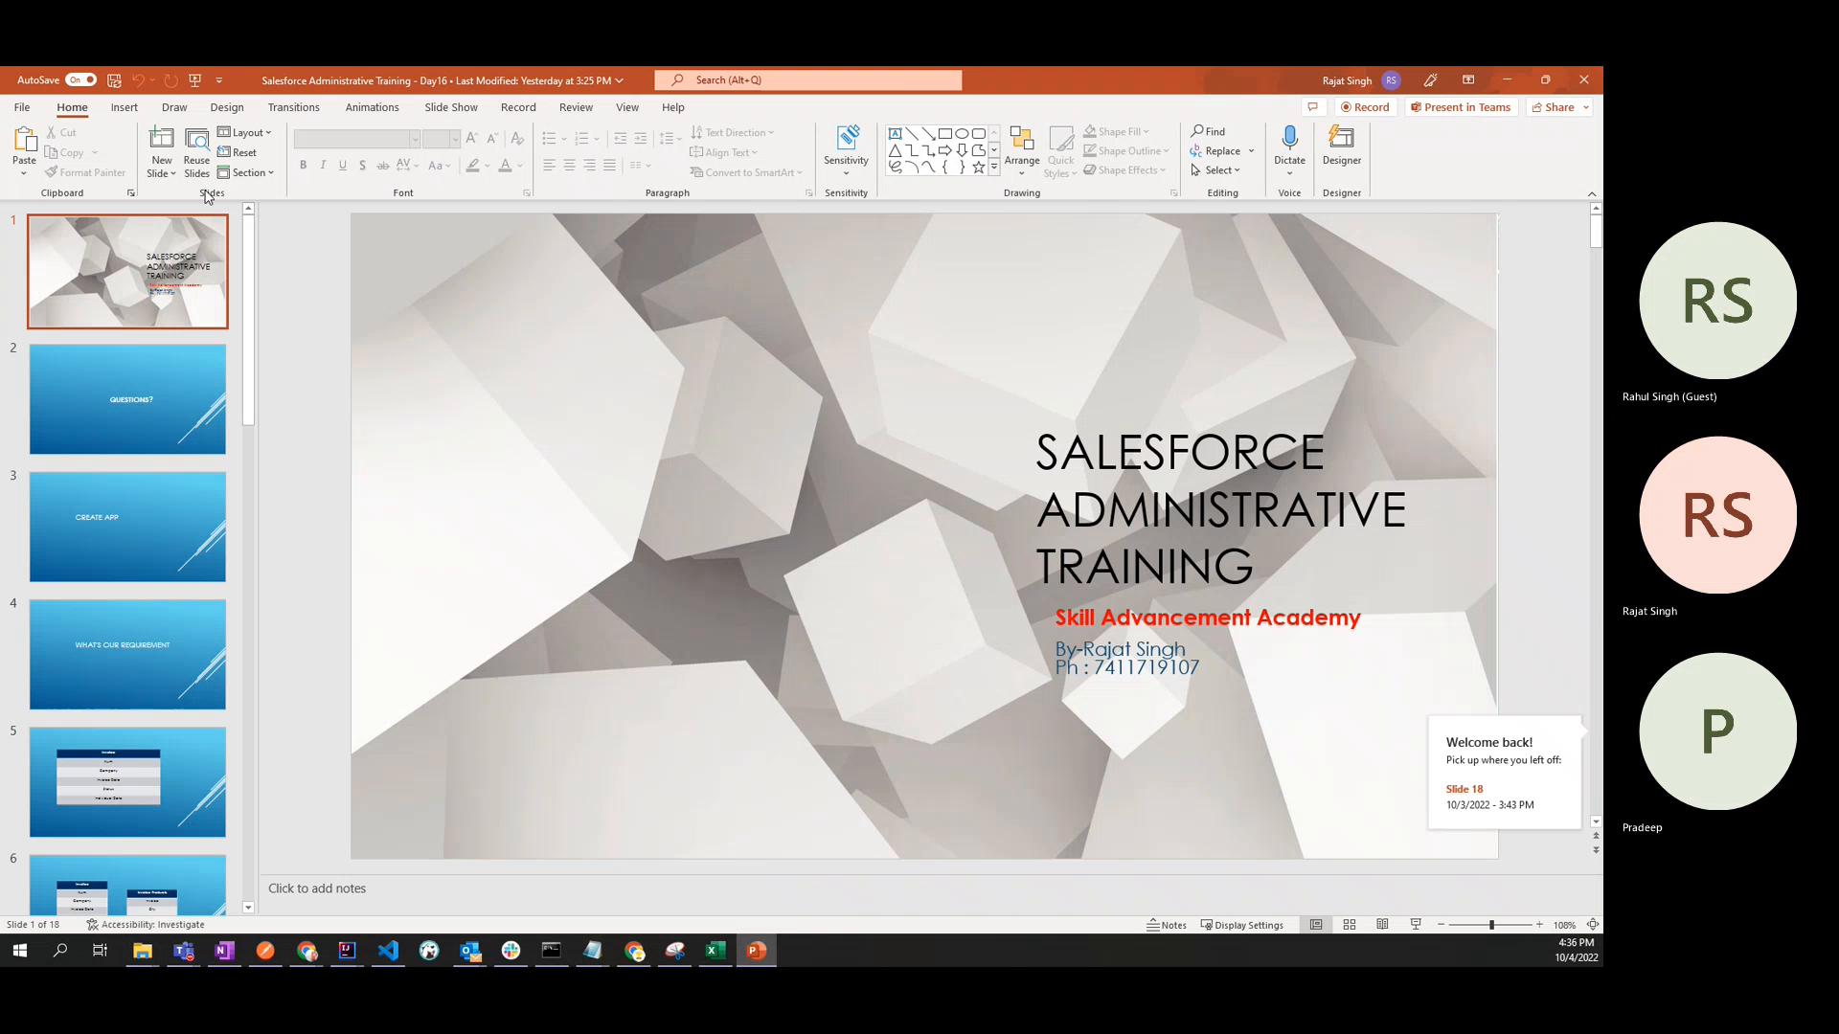
# View the presentation's Questions slide and close the presentation.
pyautogui.click(169, 392)
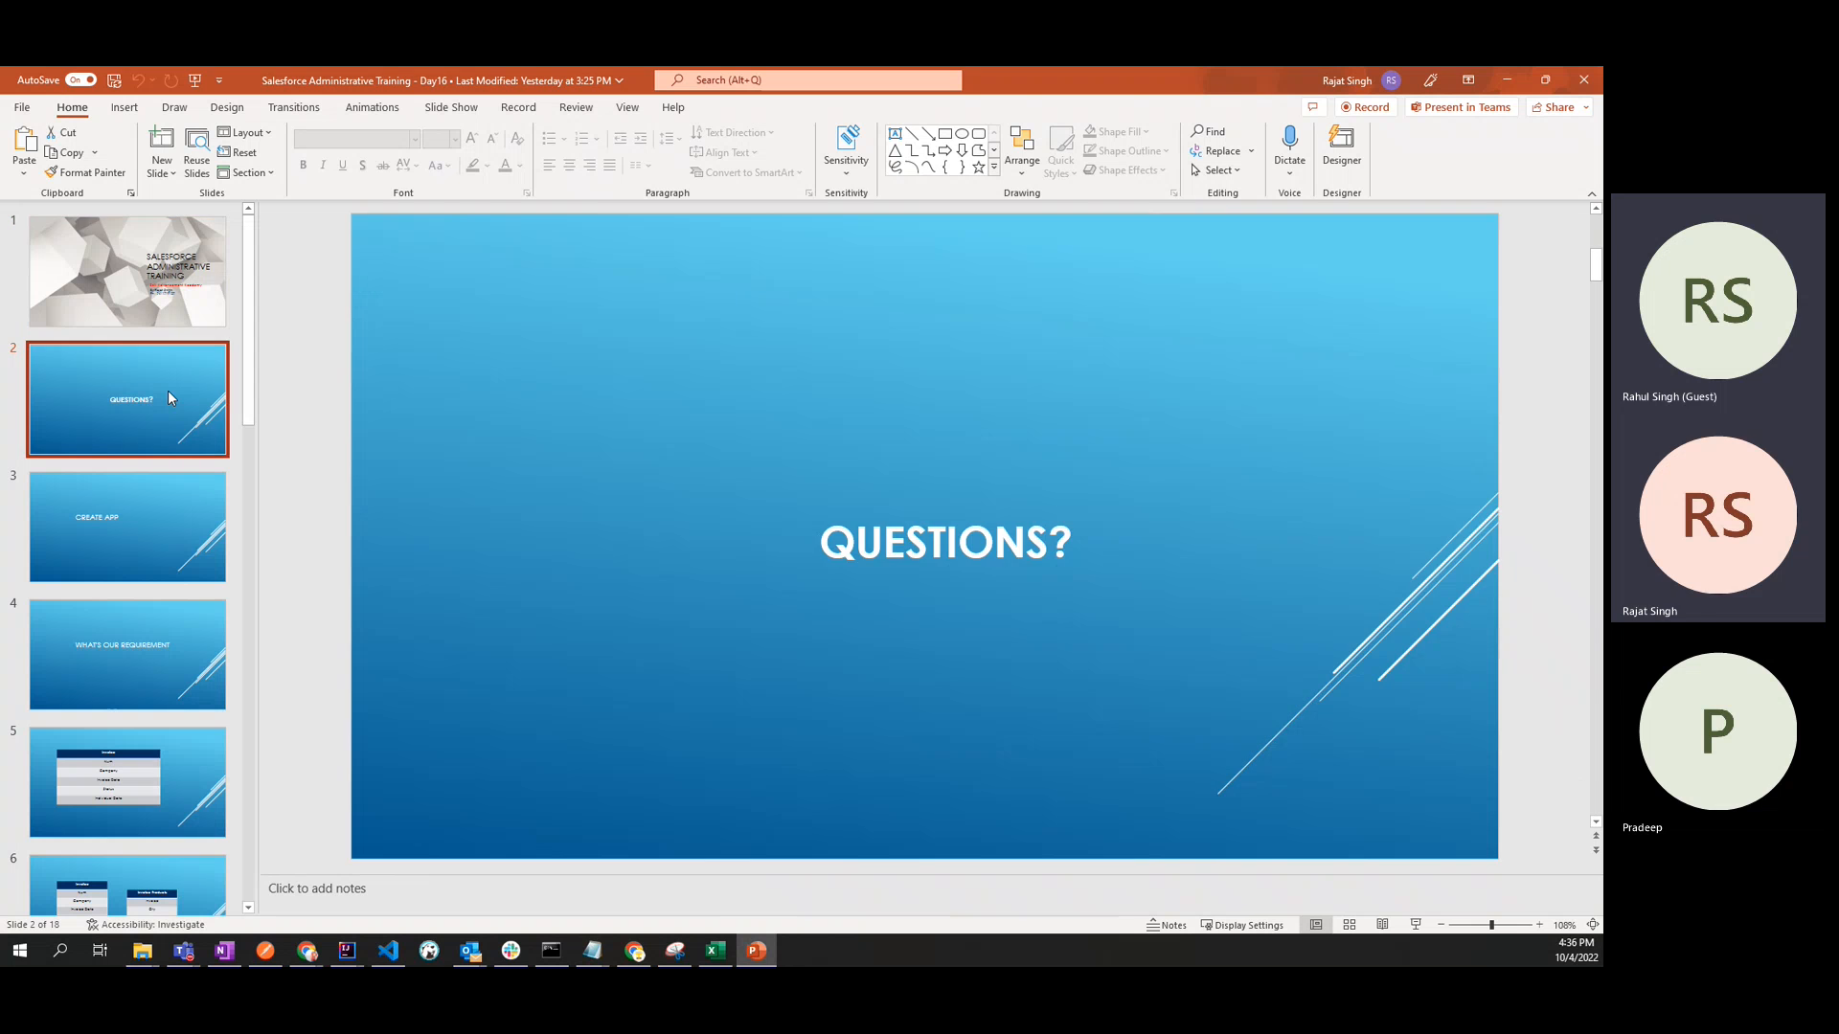
pyautogui.click(163, 309)
pyautogui.click(153, 362)
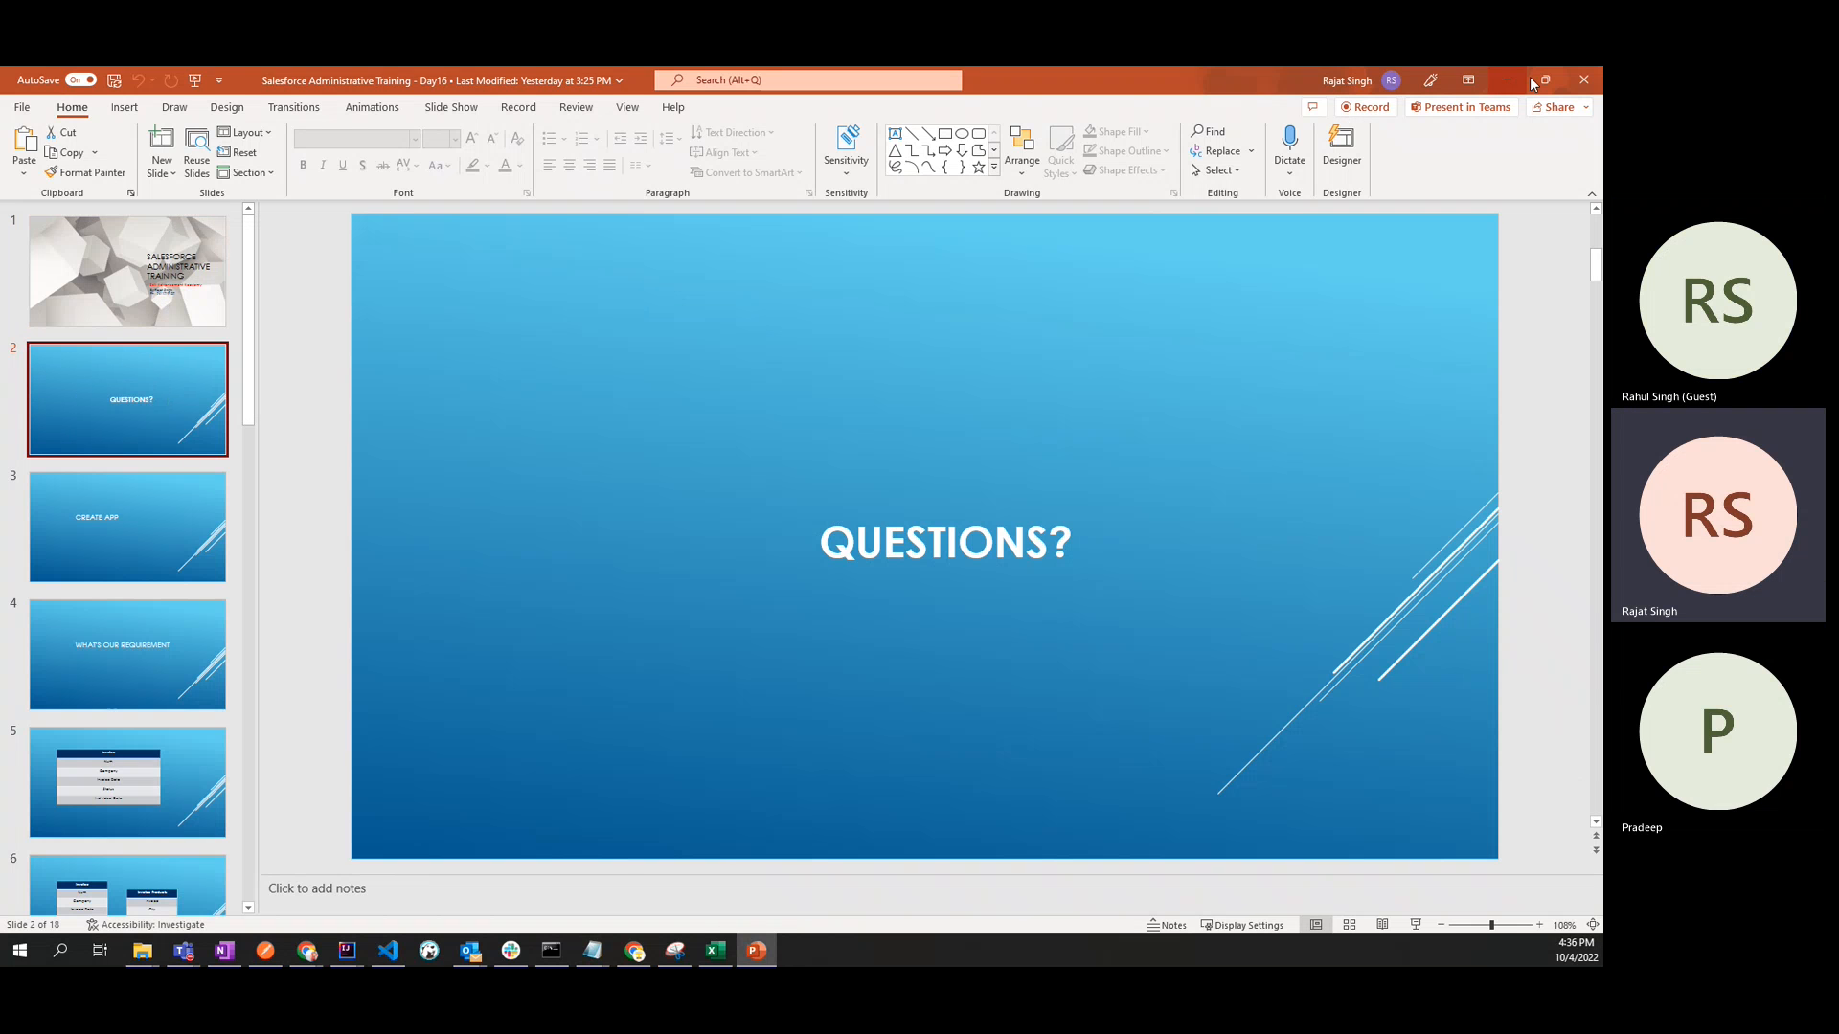
pyautogui.click(1582, 80)
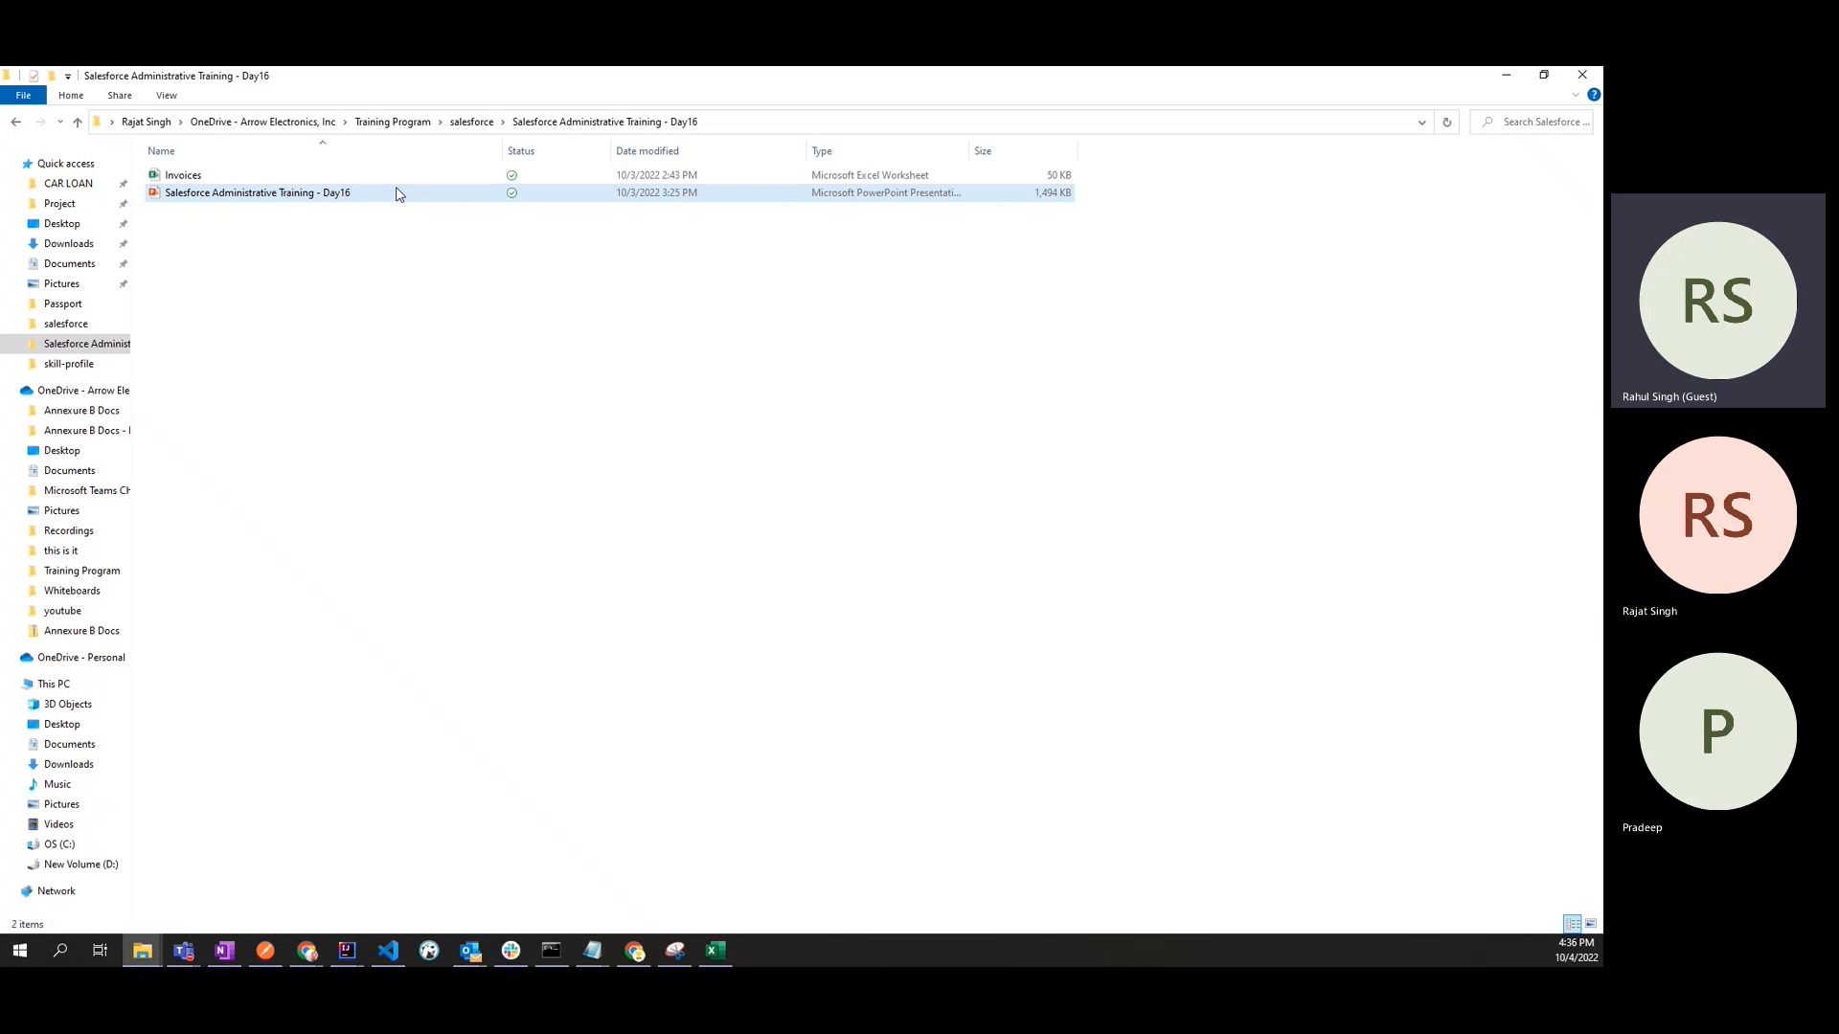
# Open the Invoices workbook from the Day16 folder, examine its columns and invoice rows, and close it.
pyautogui.click(332, 201)
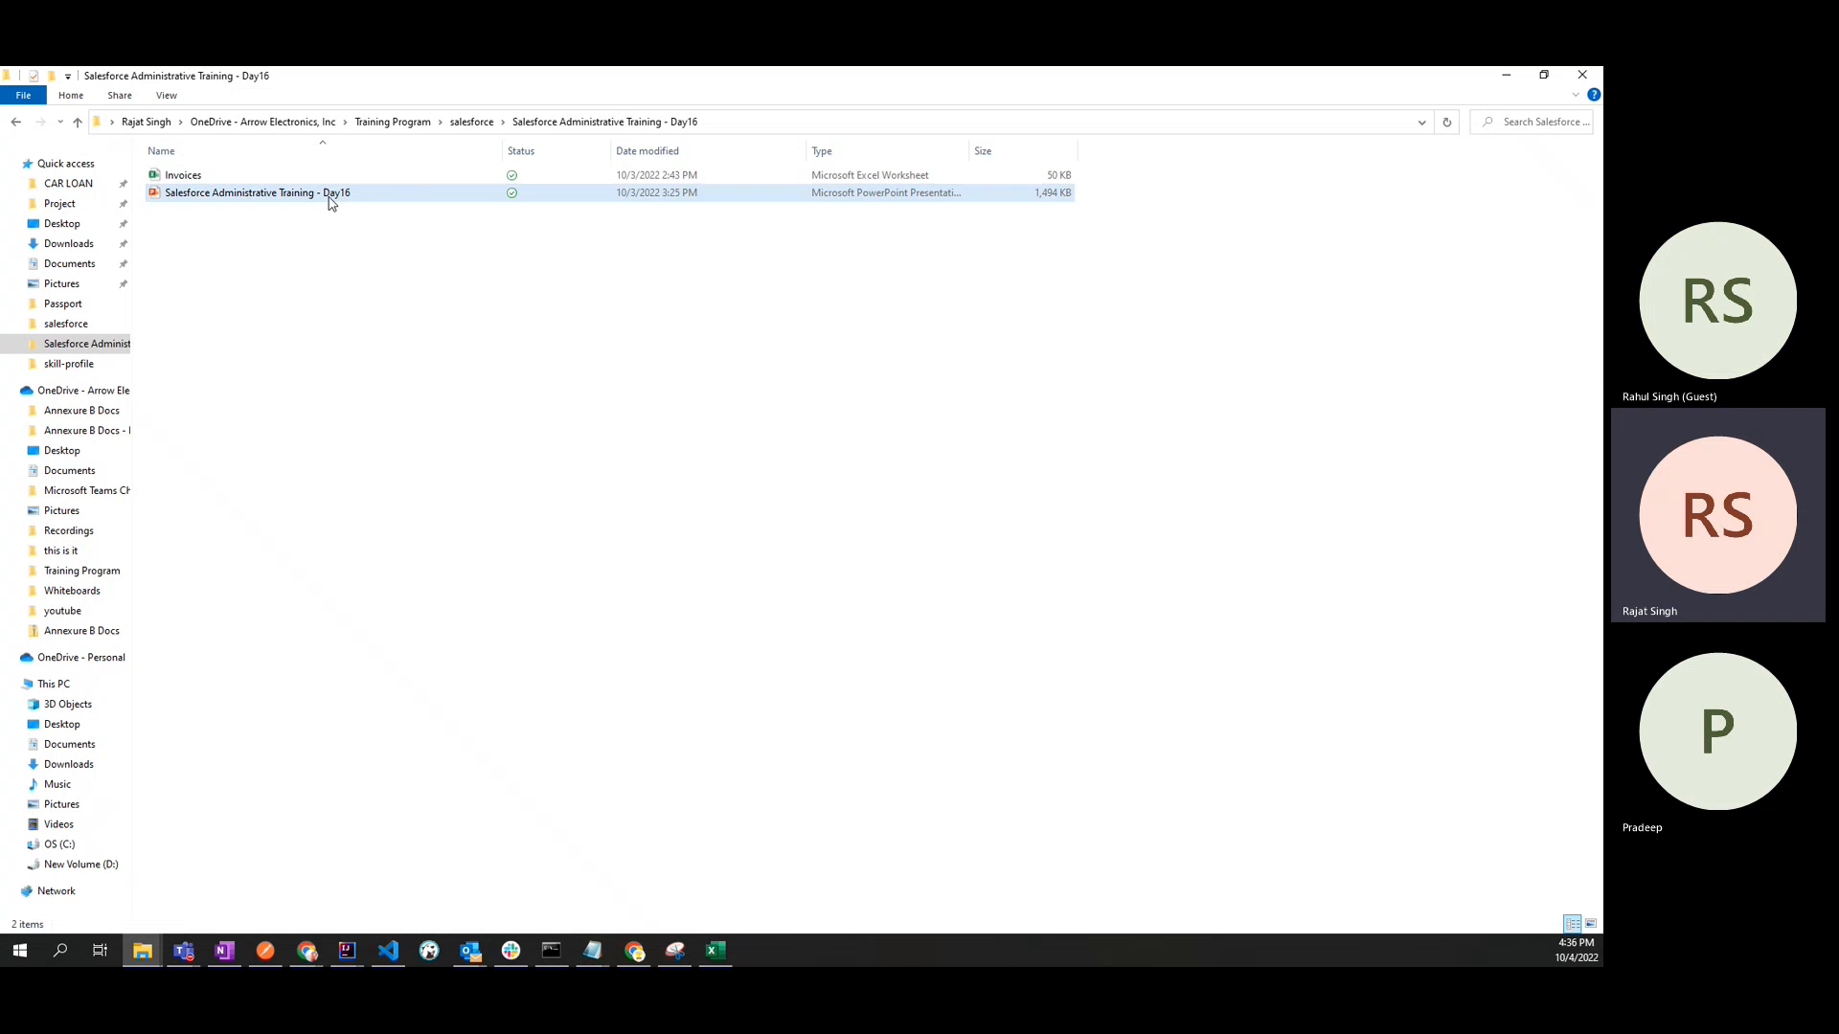
pyautogui.click(335, 316)
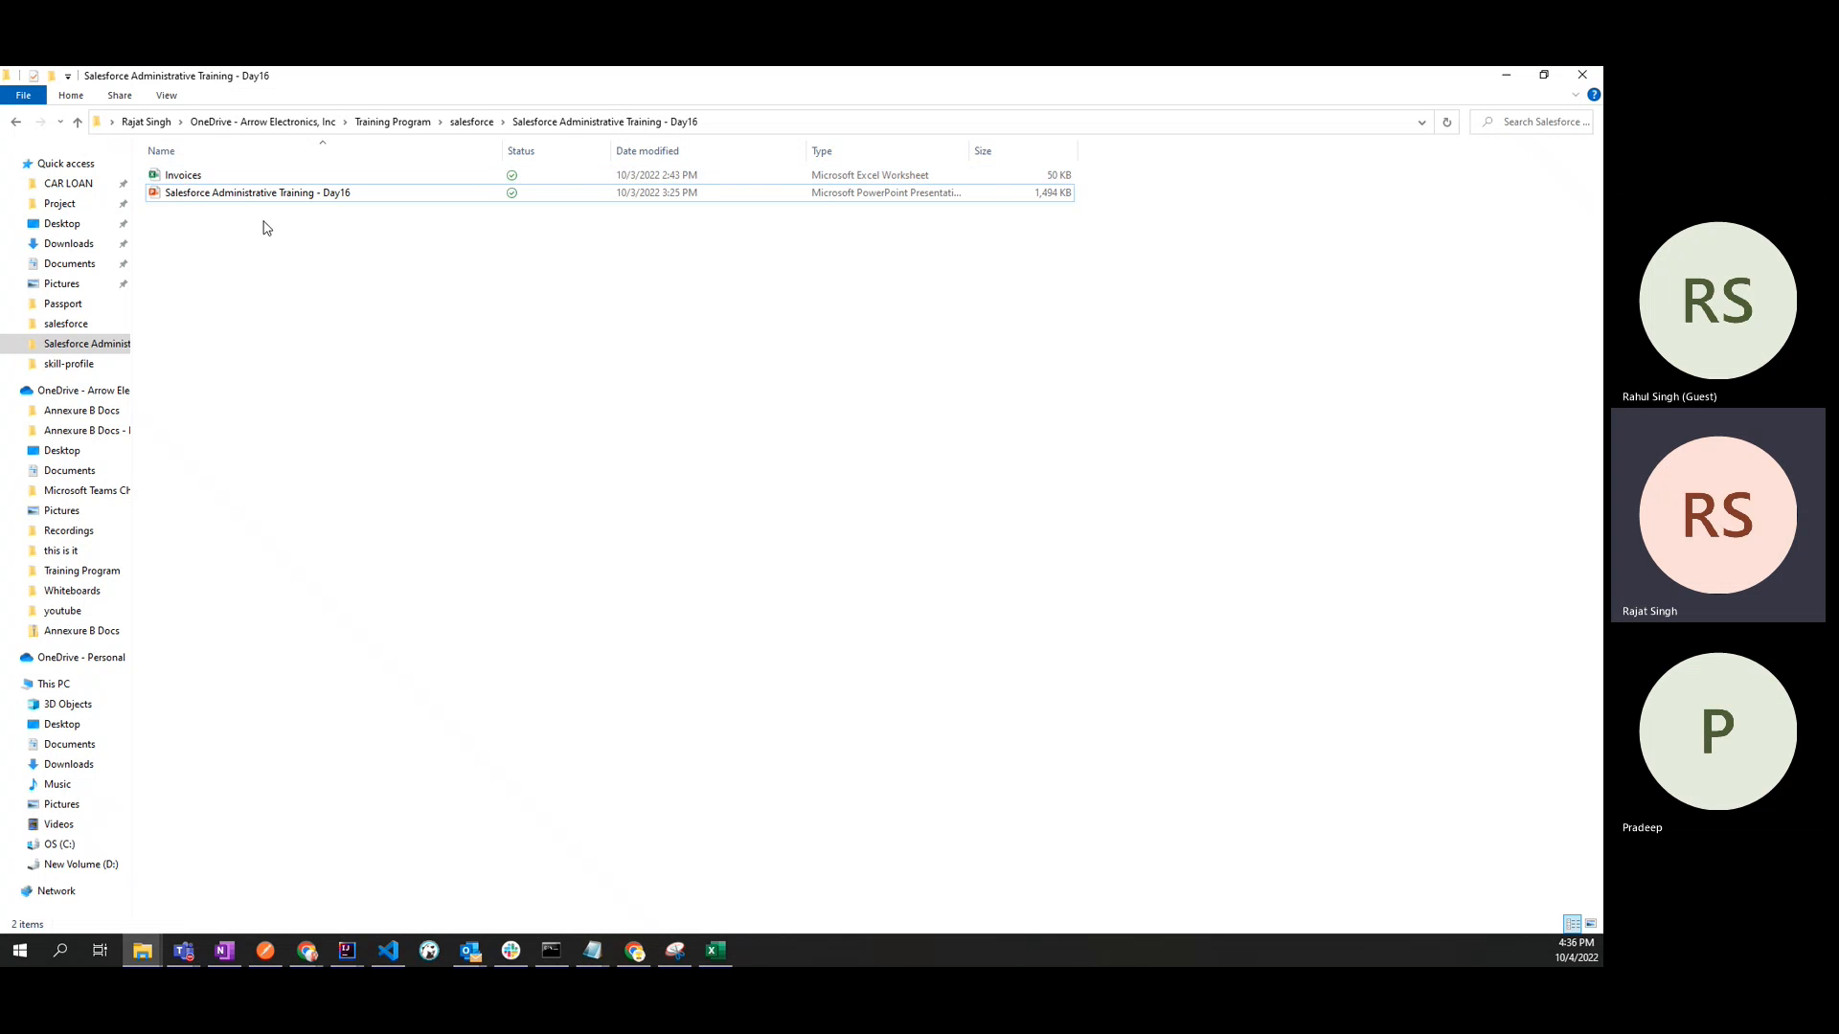
pyautogui.doubleClick(182, 178)
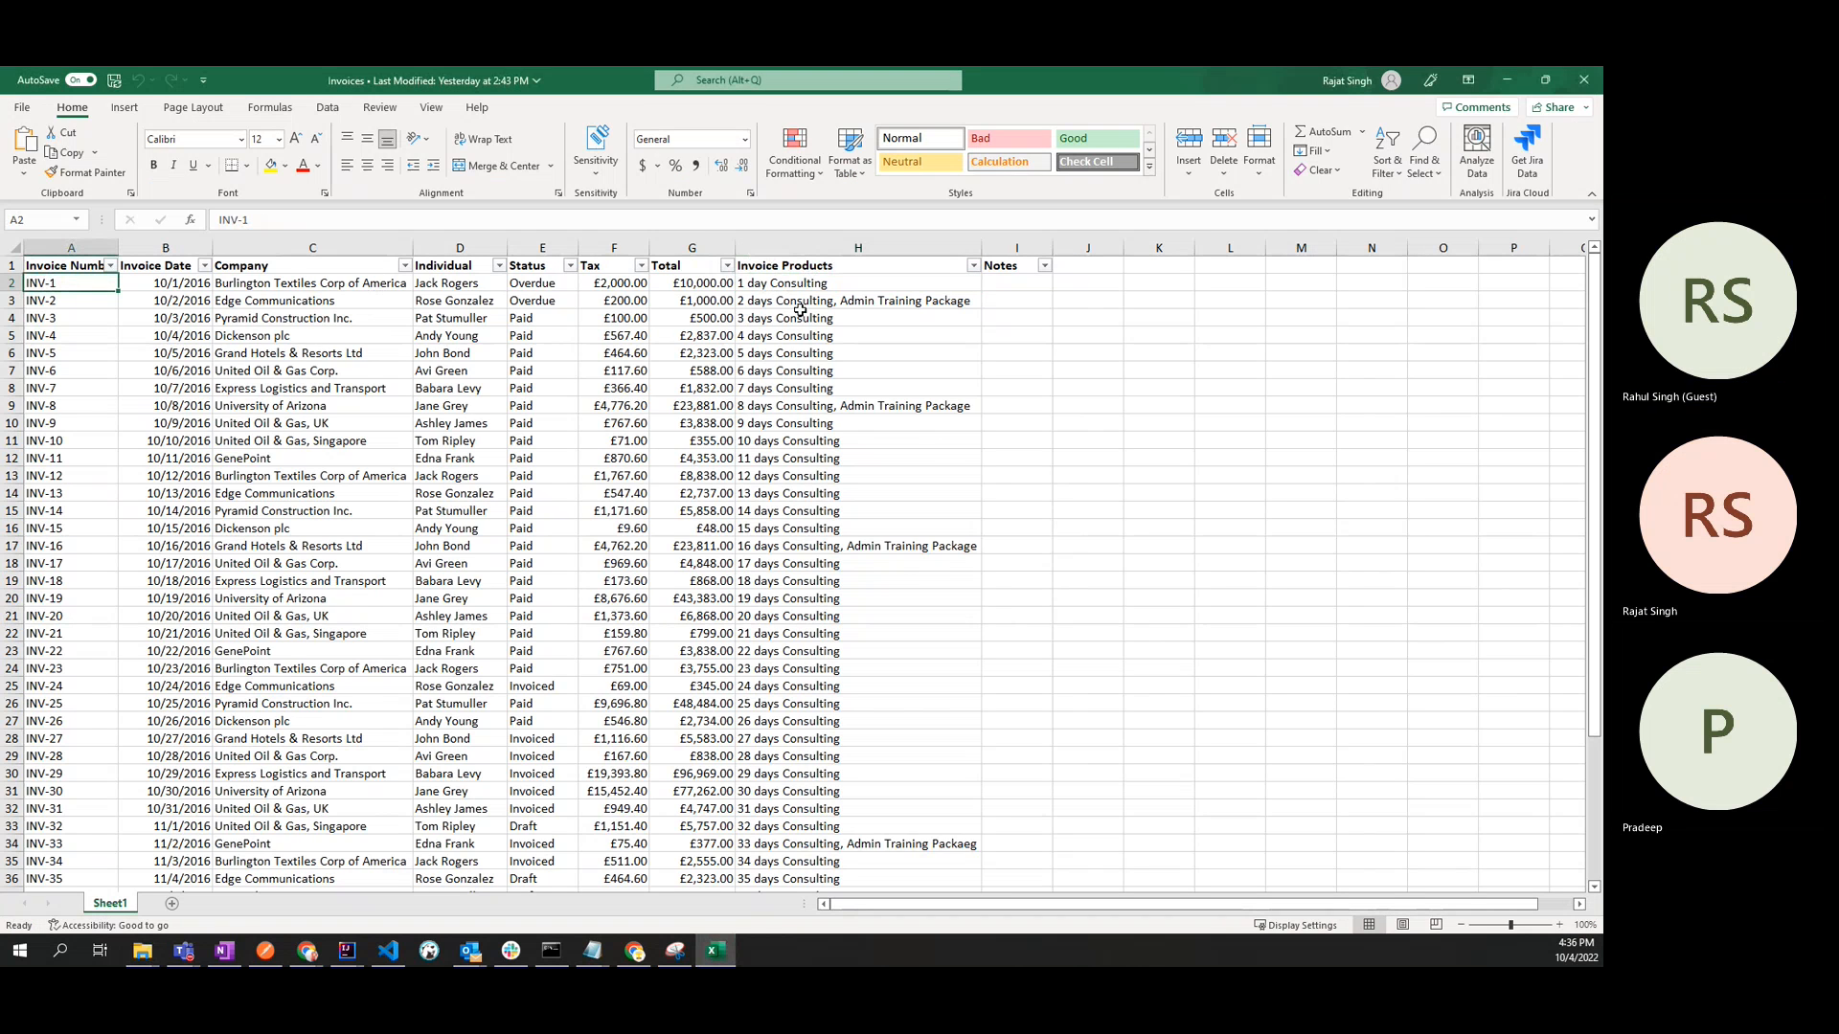
pyautogui.scroll(-7, 800, 310)
pyautogui.scroll(7, 800, 310)
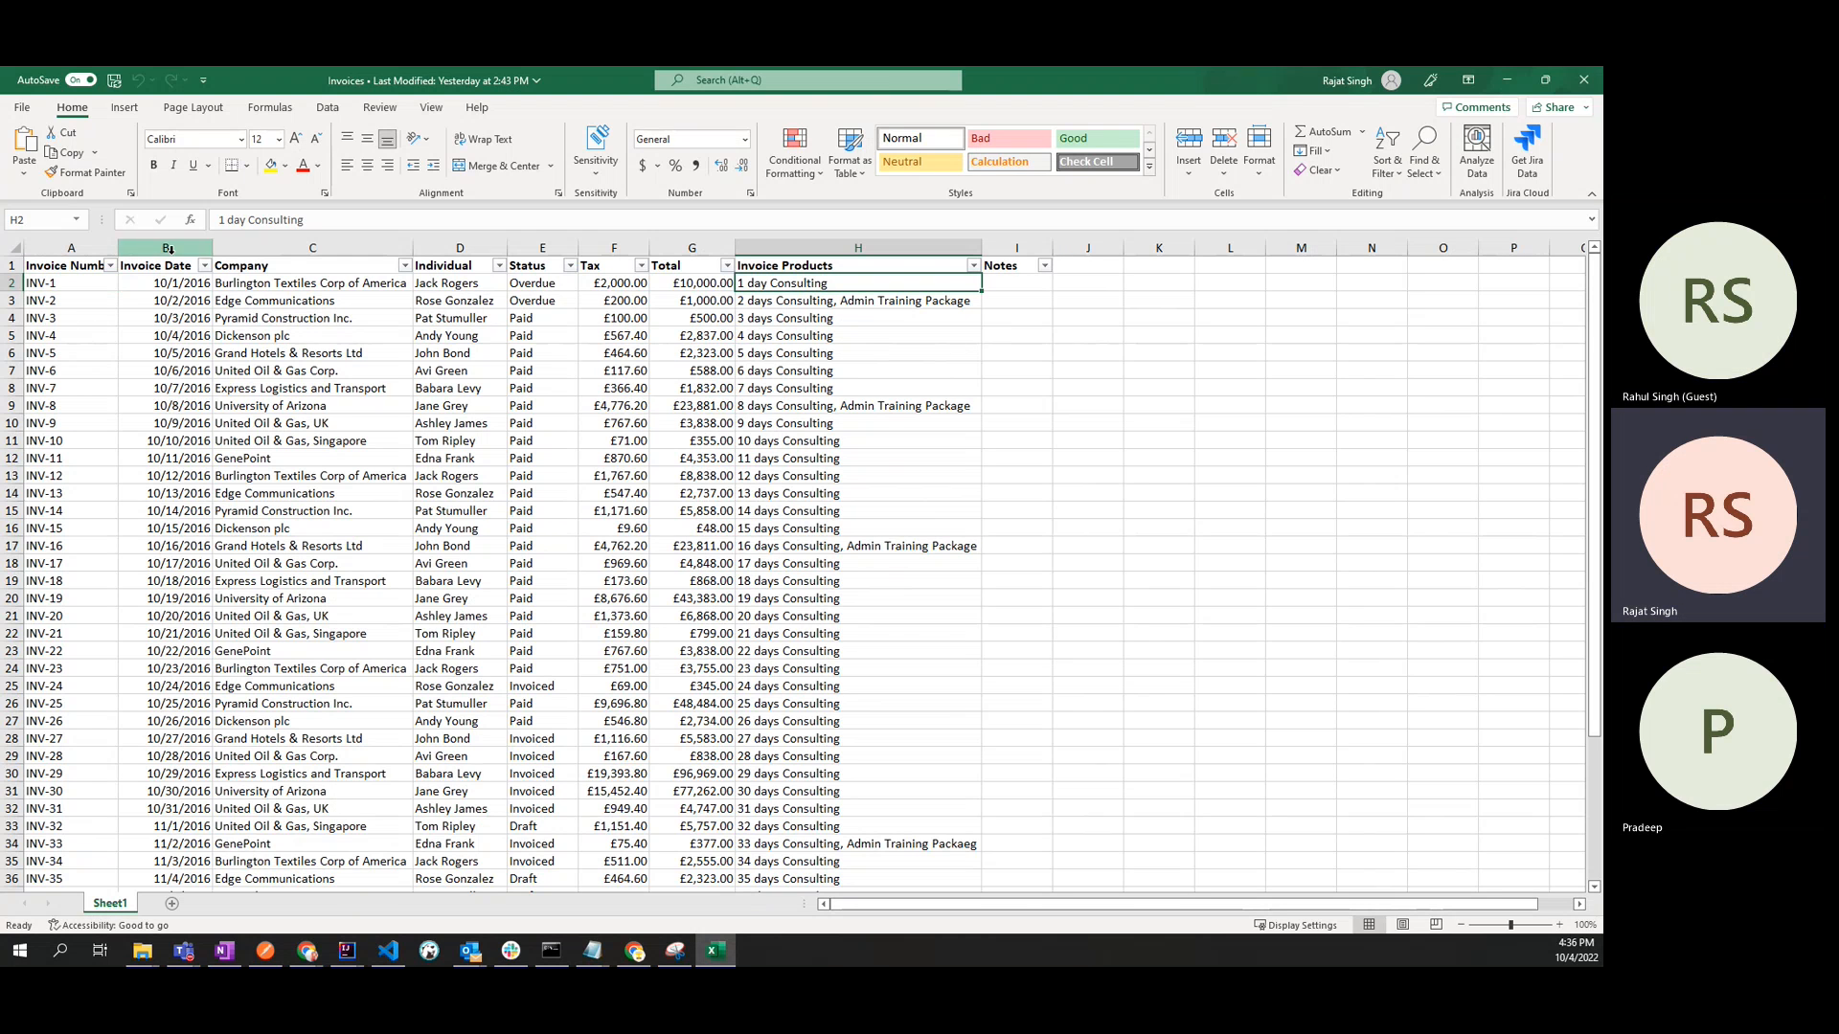
pyautogui.click(70, 264)
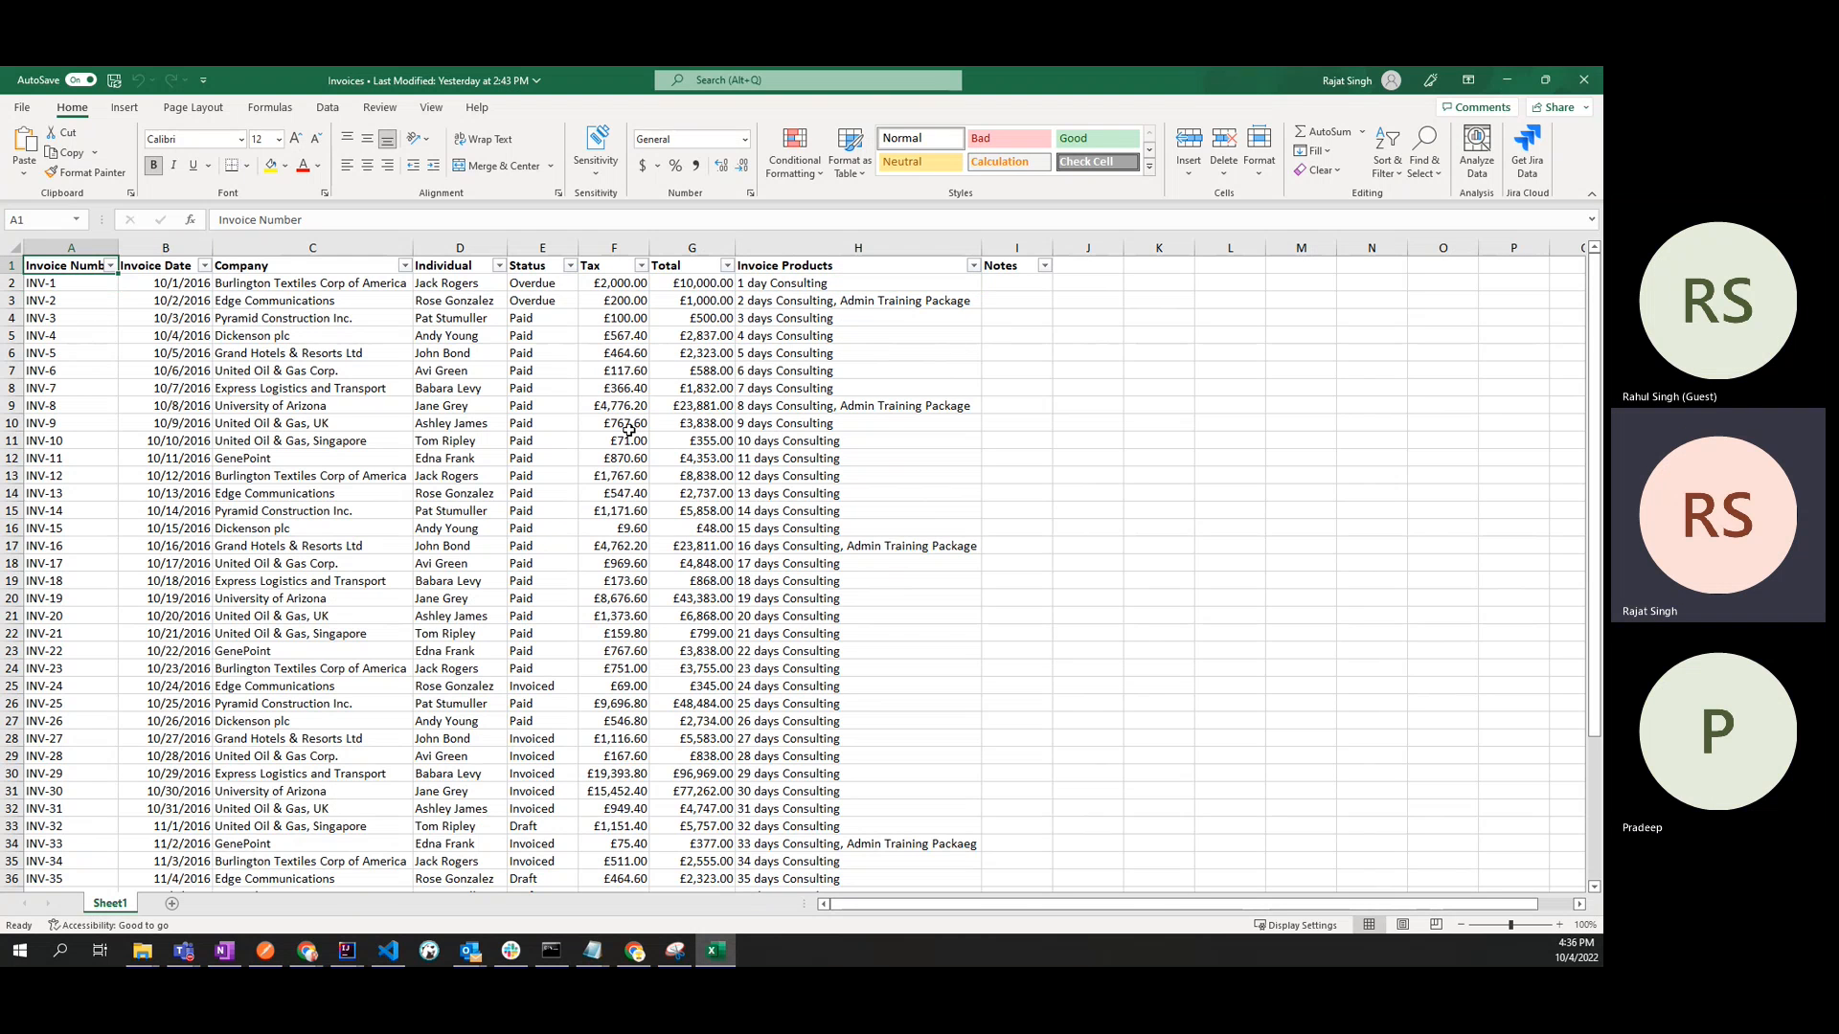
pyautogui.scroll(-5, 644, 423)
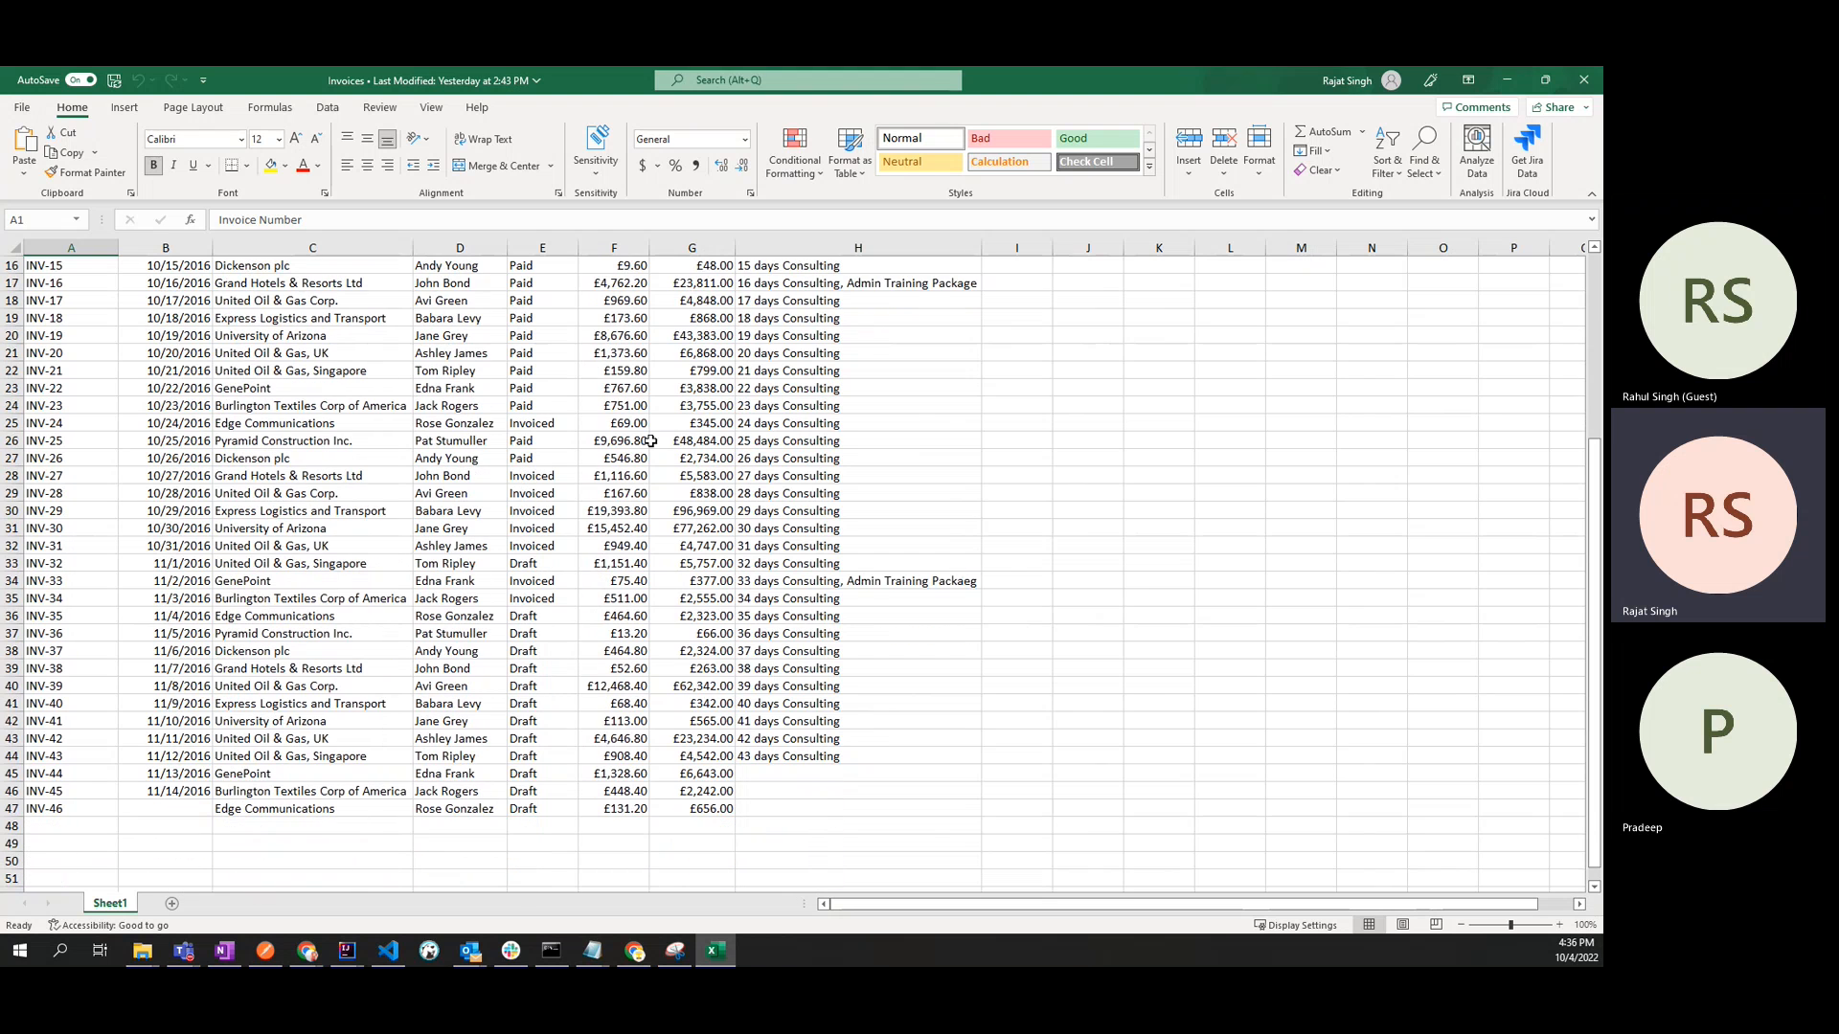
pyautogui.click(296, 809)
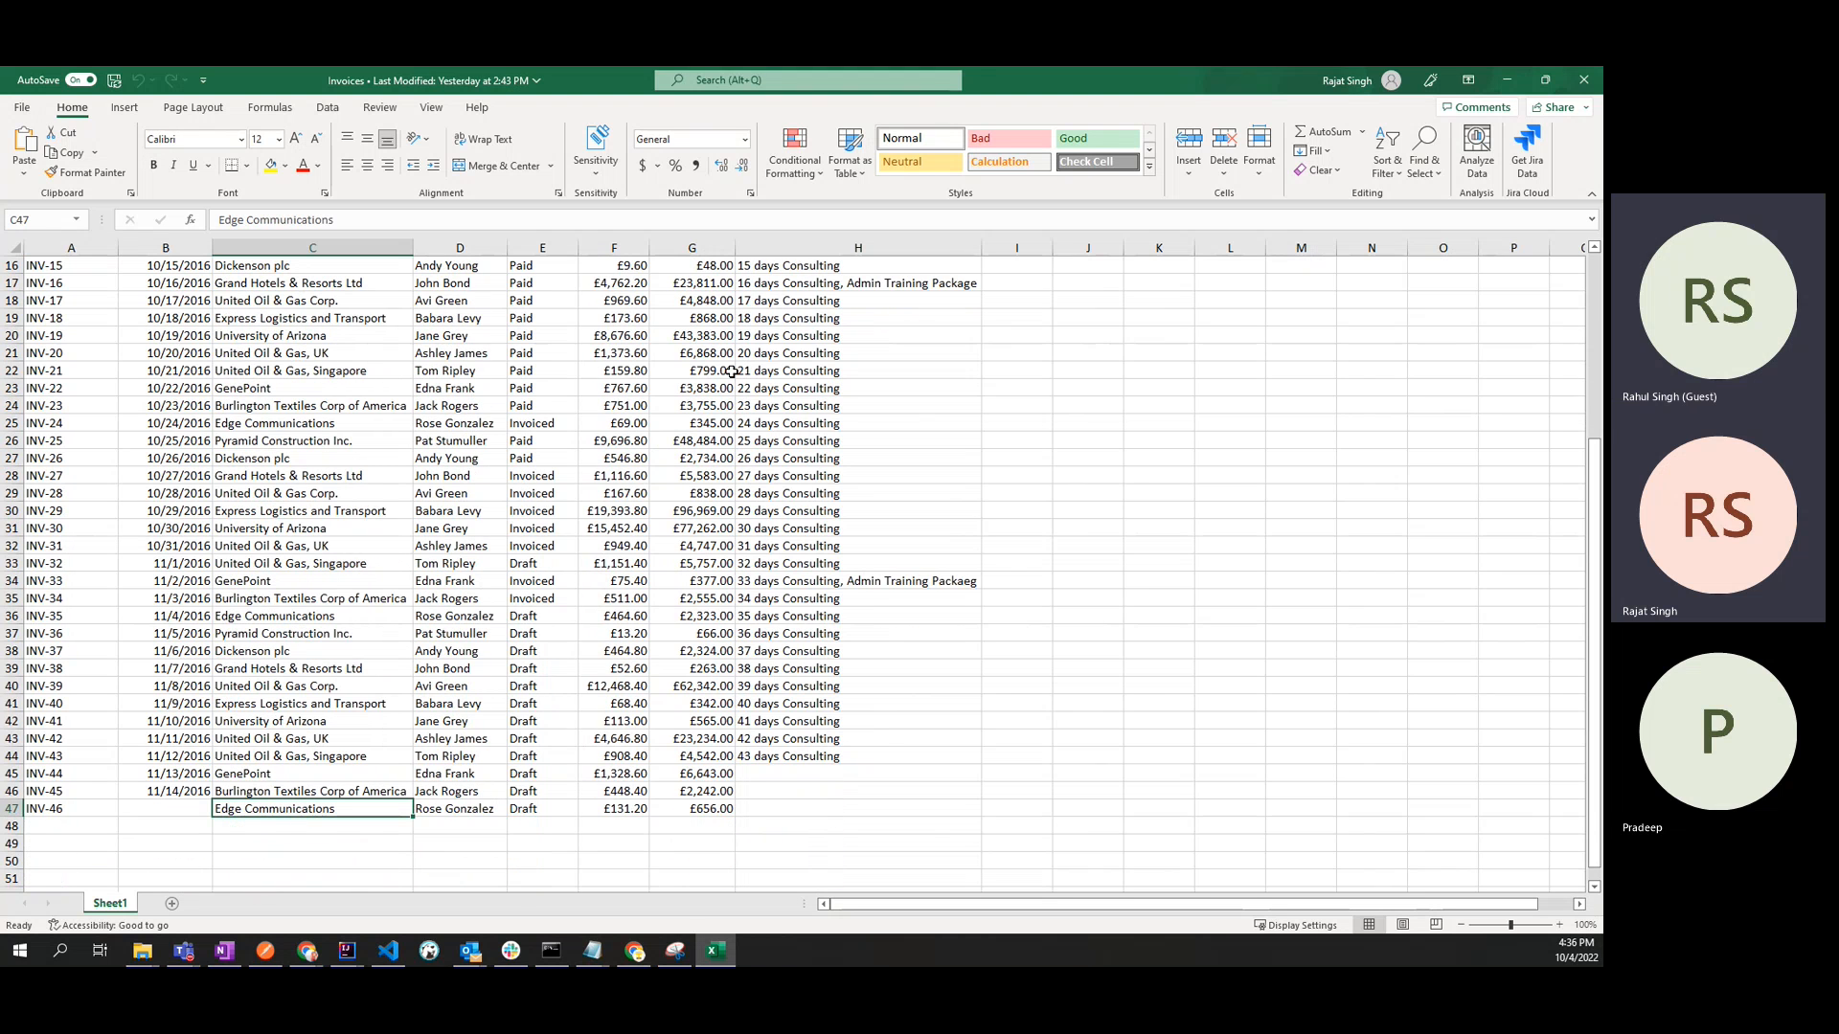
pyautogui.click(1584, 84)
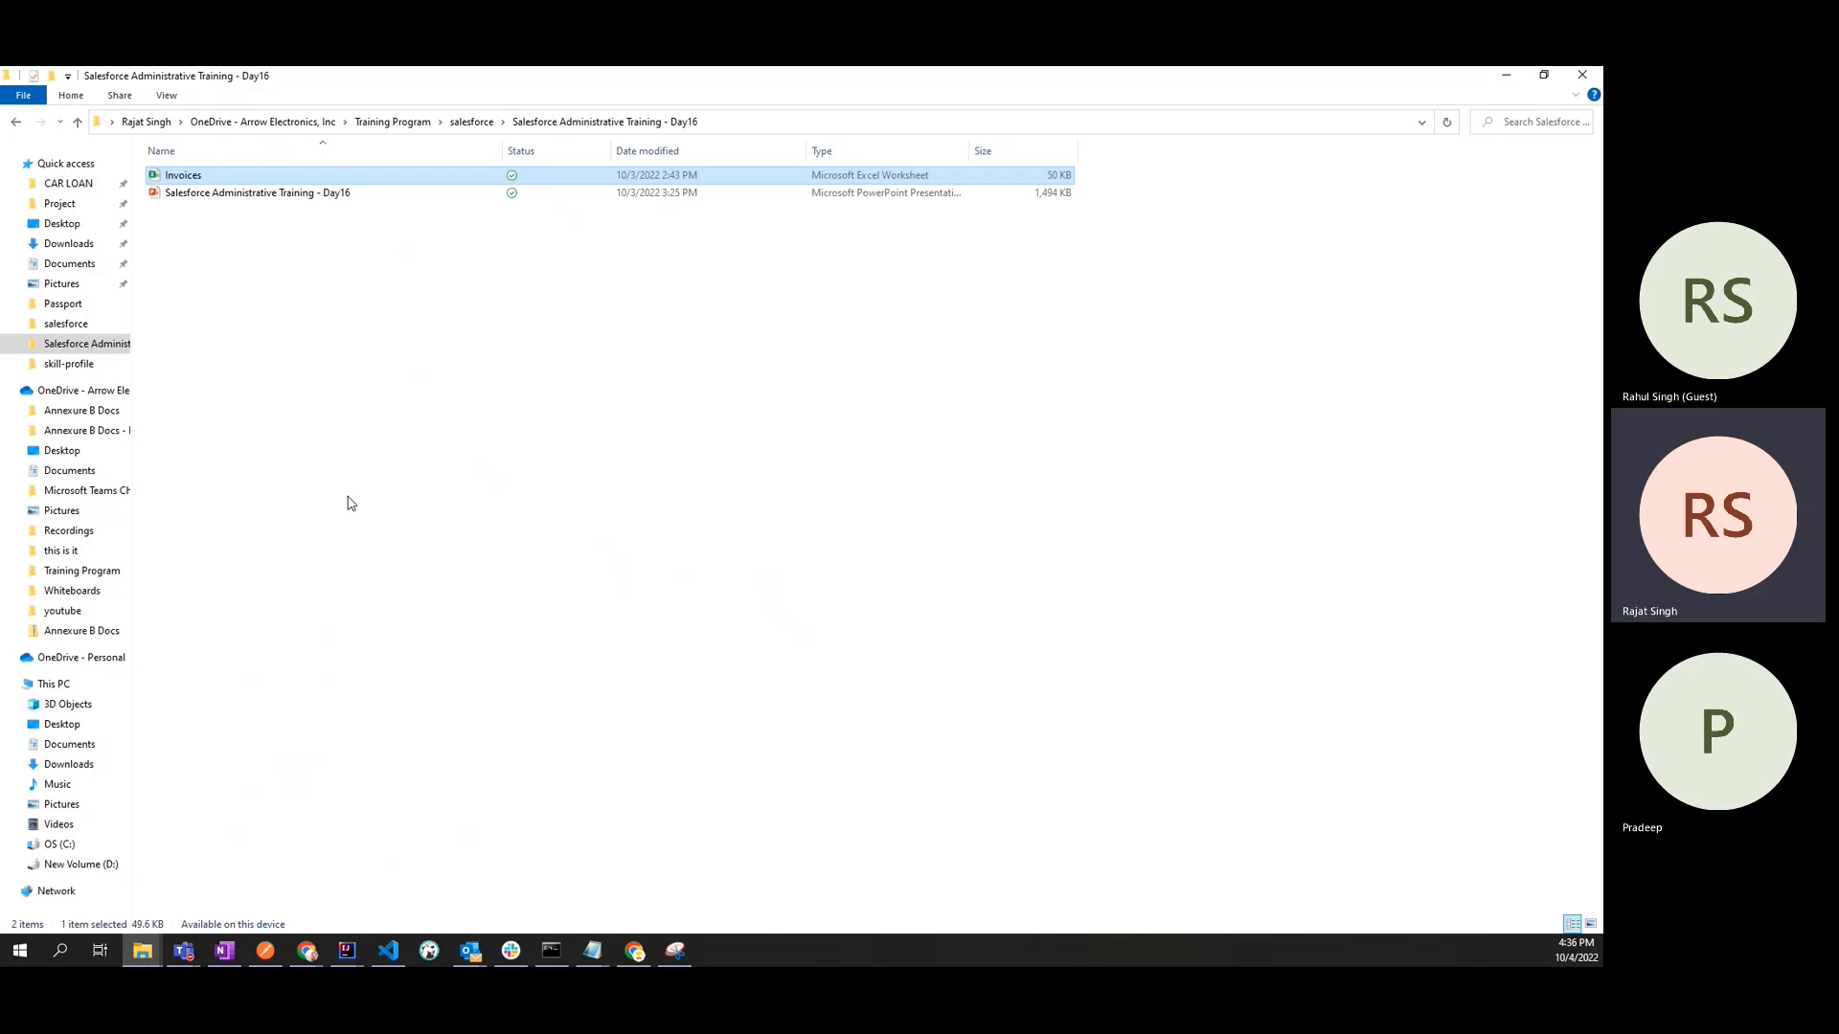
pyautogui.click(291, 479)
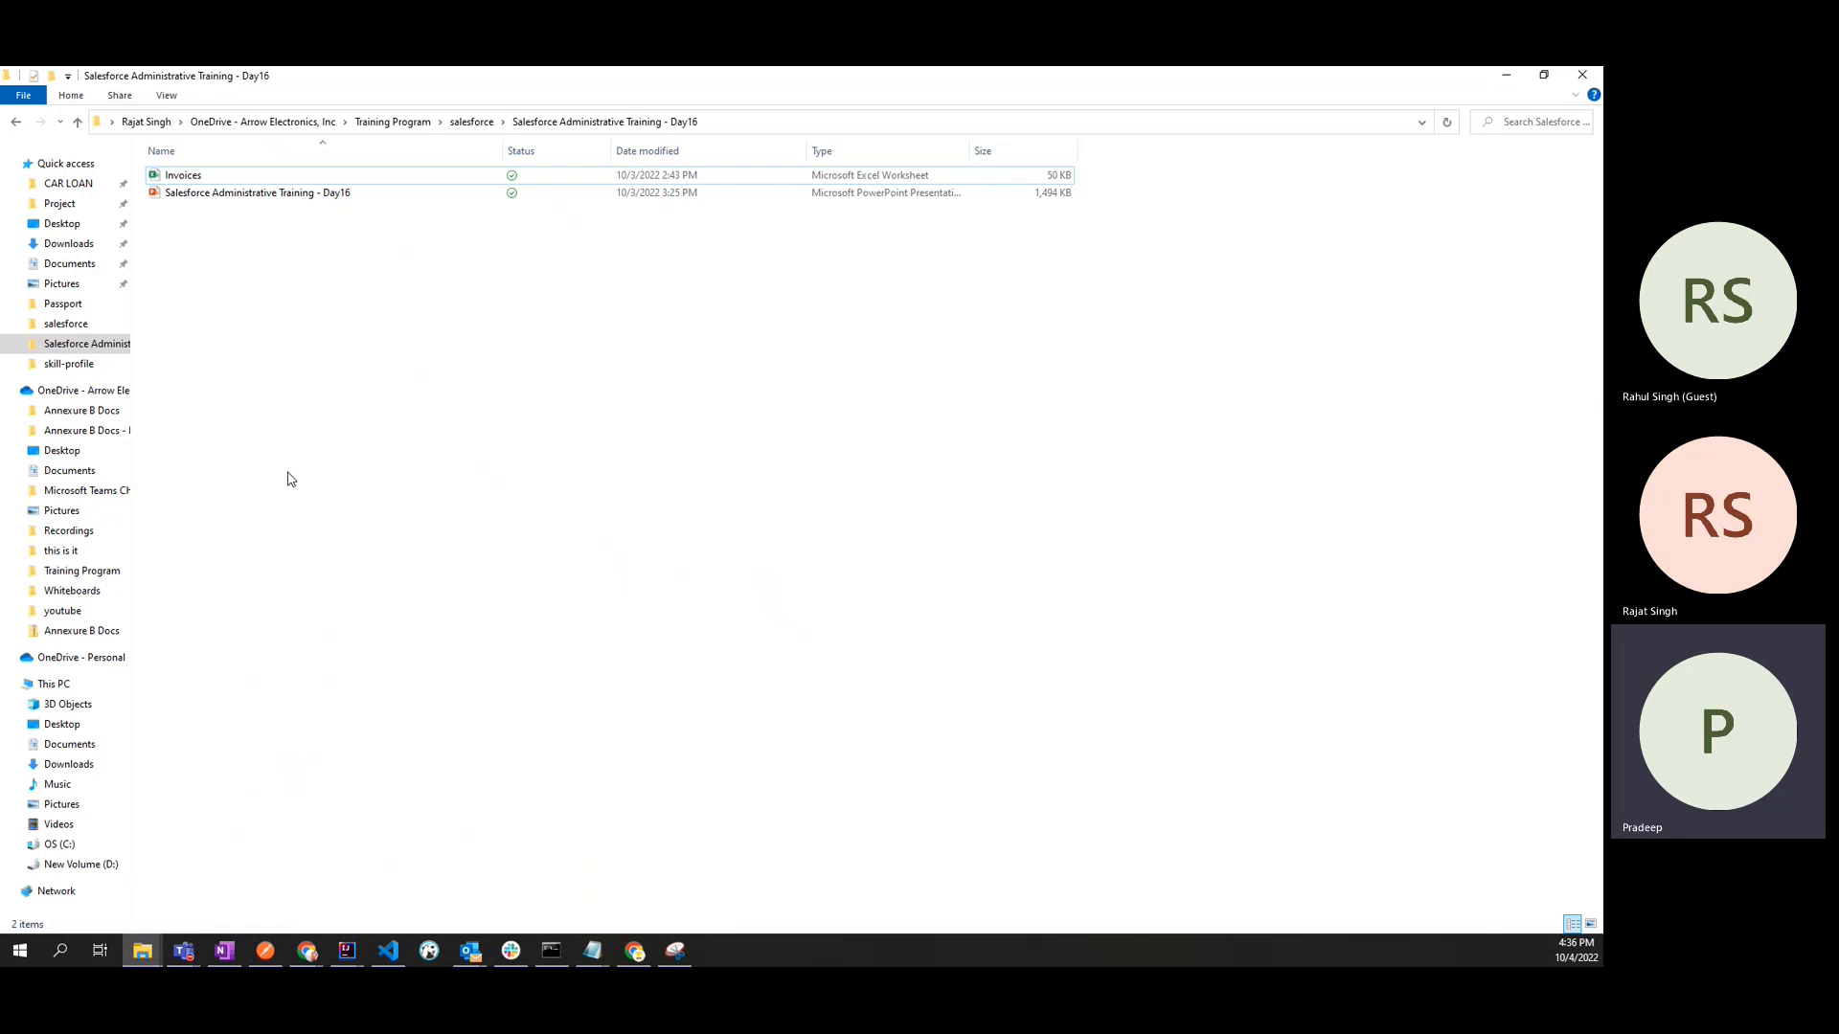
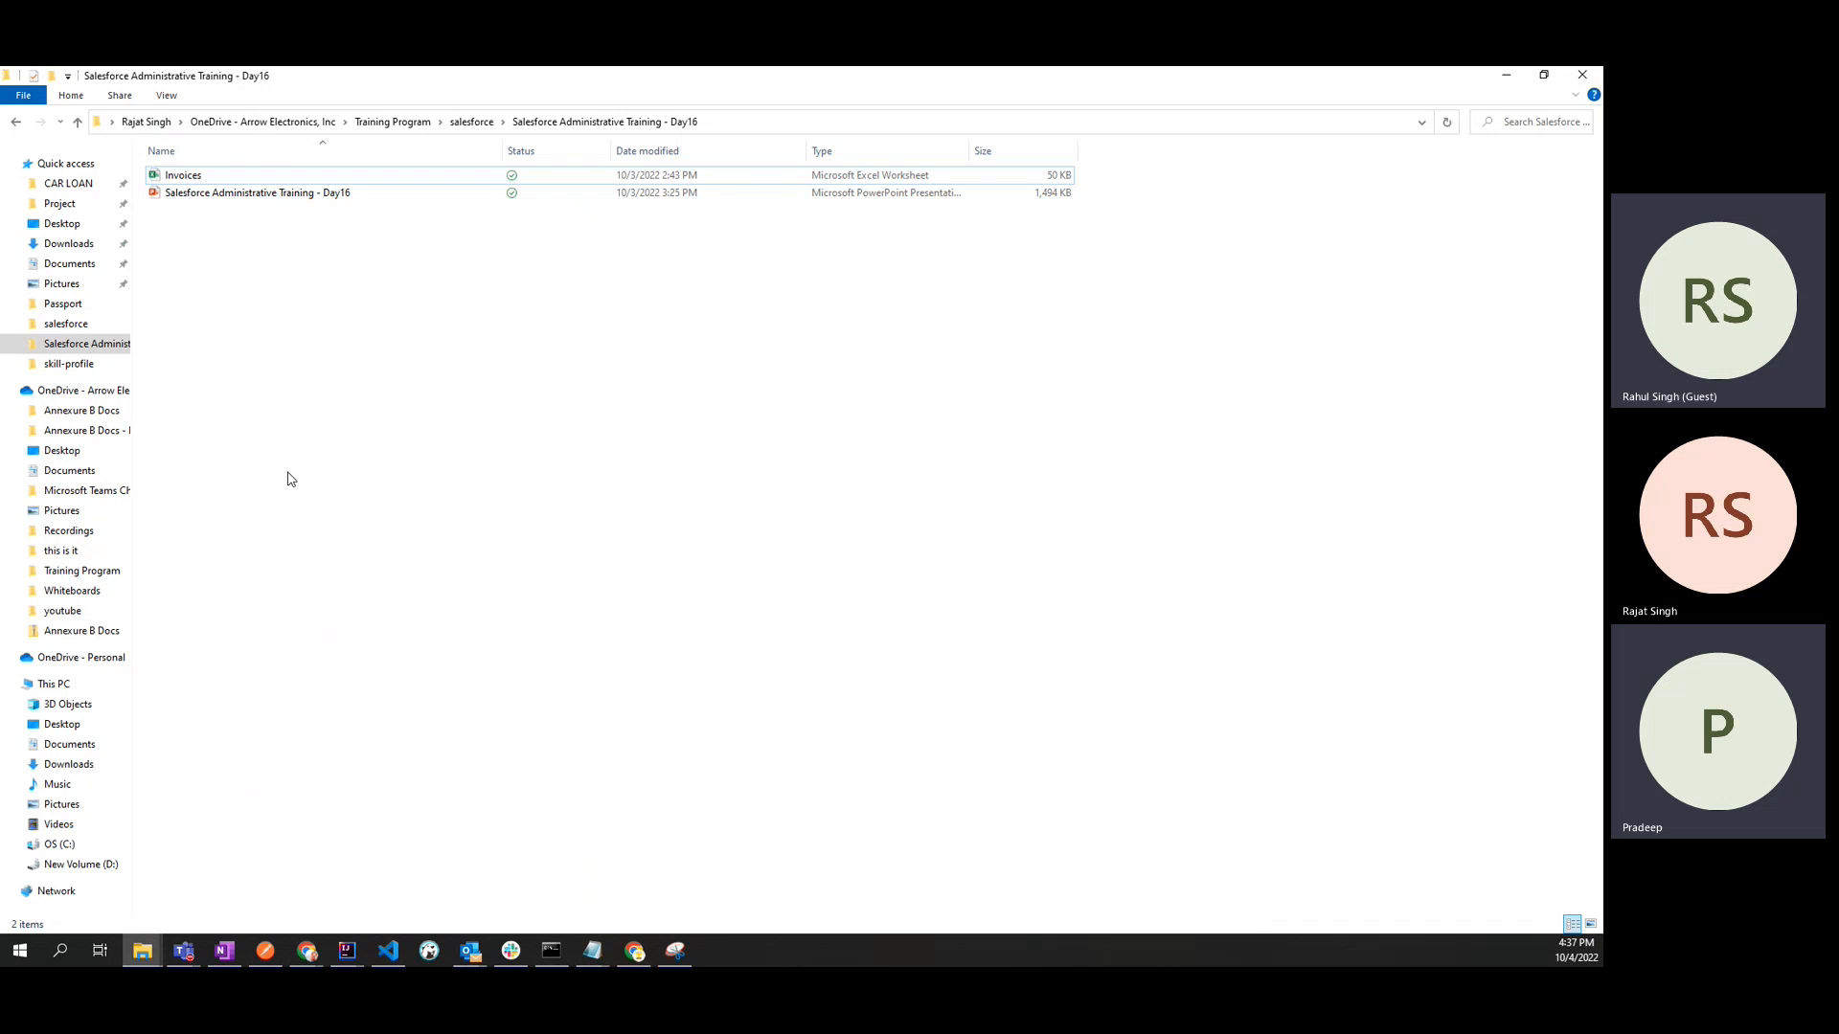
# Close the extra browser window showing the logo documents folder and return to the main Salesforce window in Chrome.
pyautogui.click(316, 951)
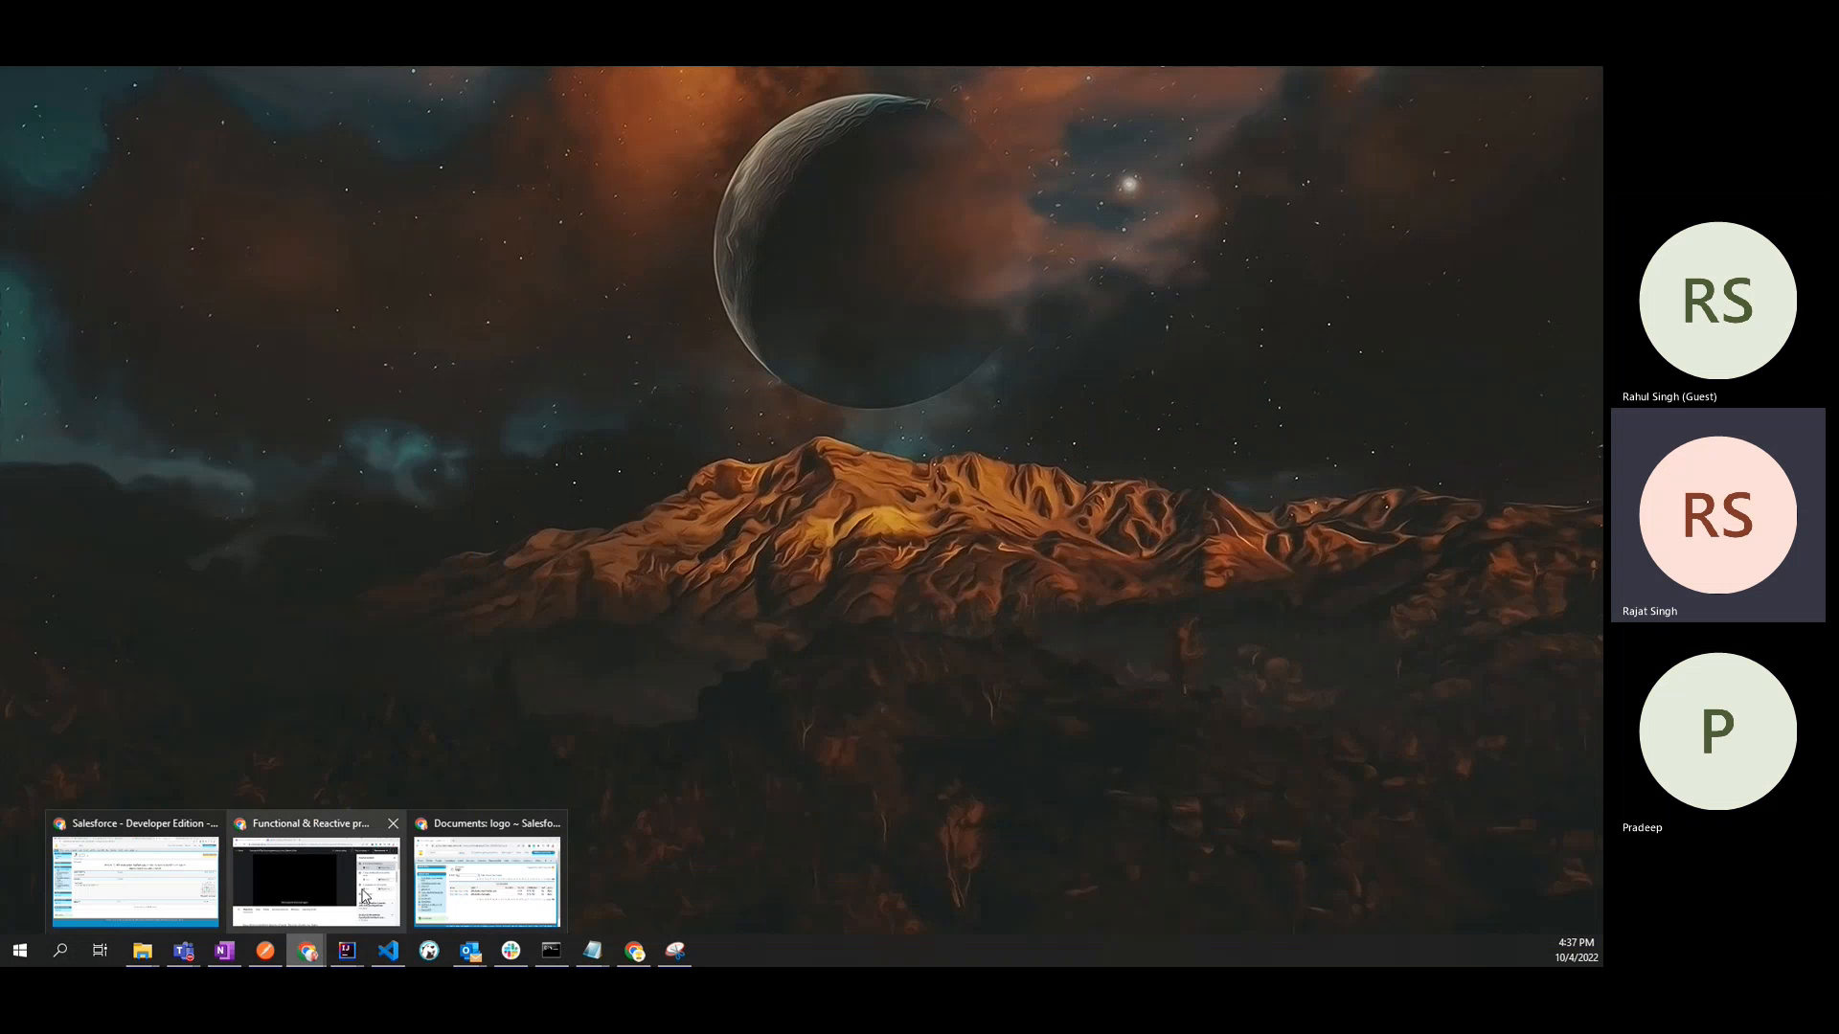
pyautogui.click(486, 877)
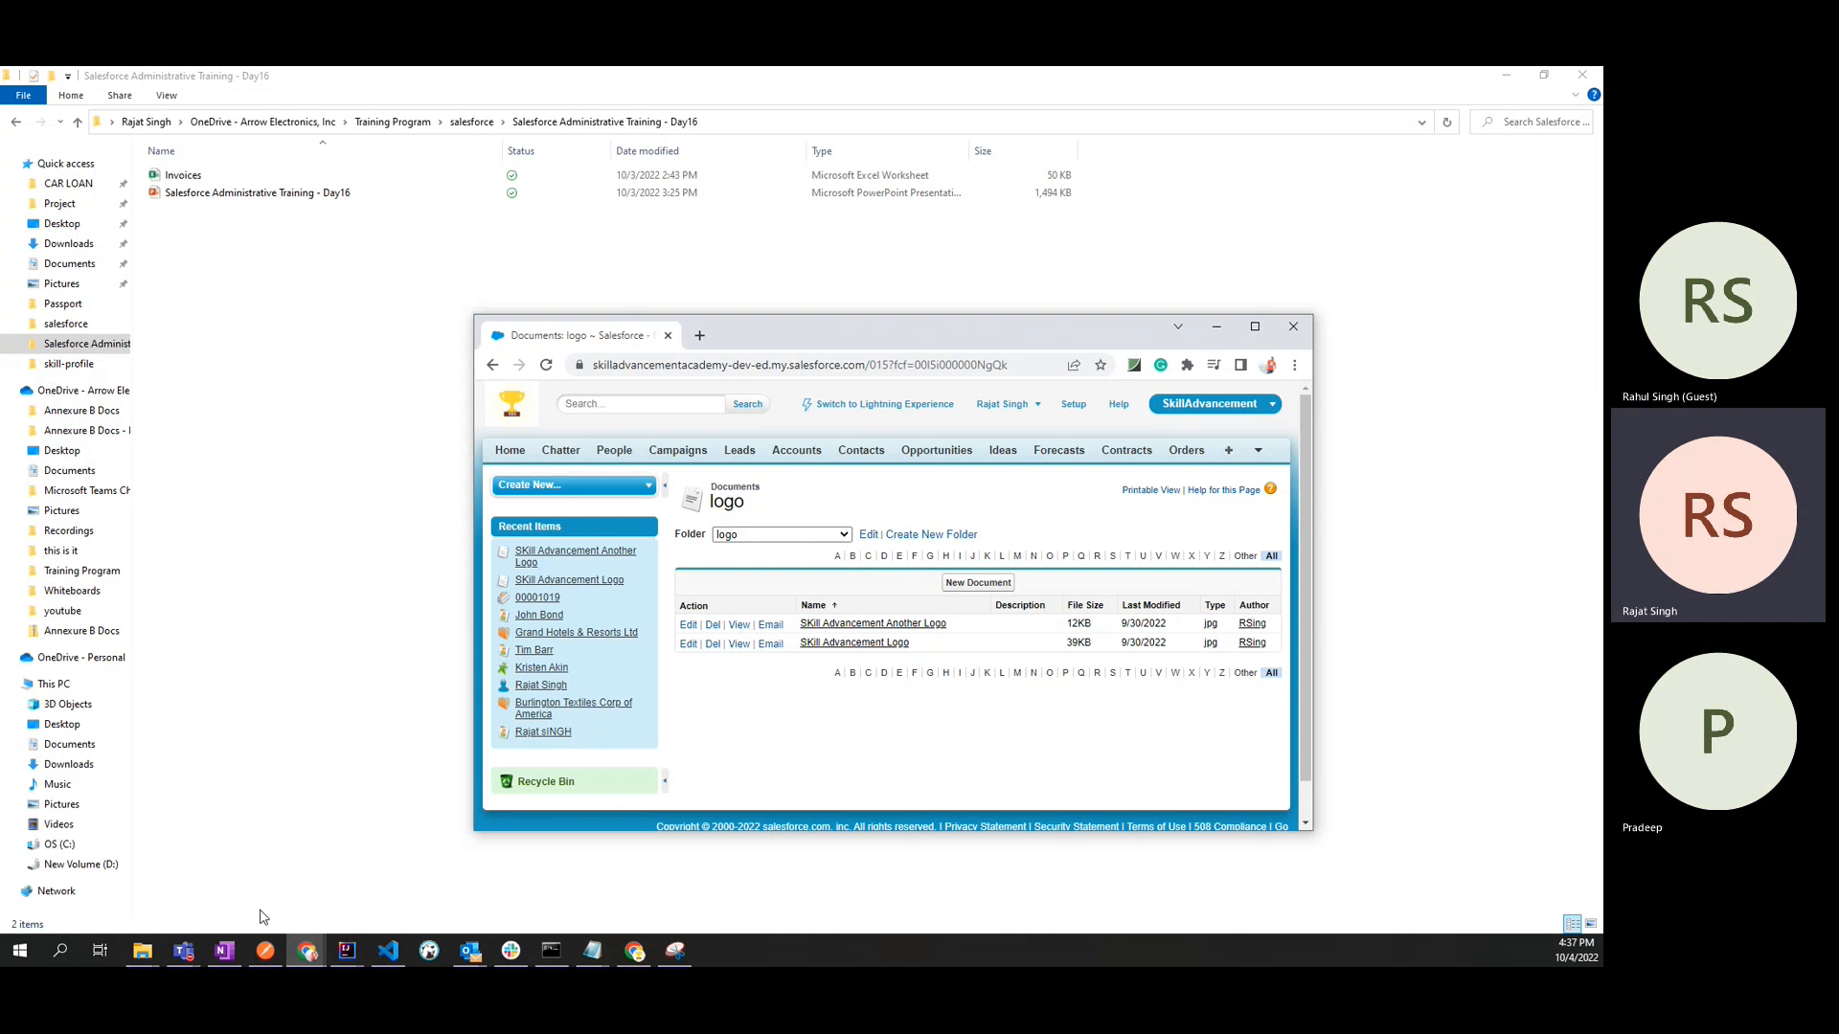
pyautogui.click(1293, 327)
pyautogui.moveTo(306, 957)
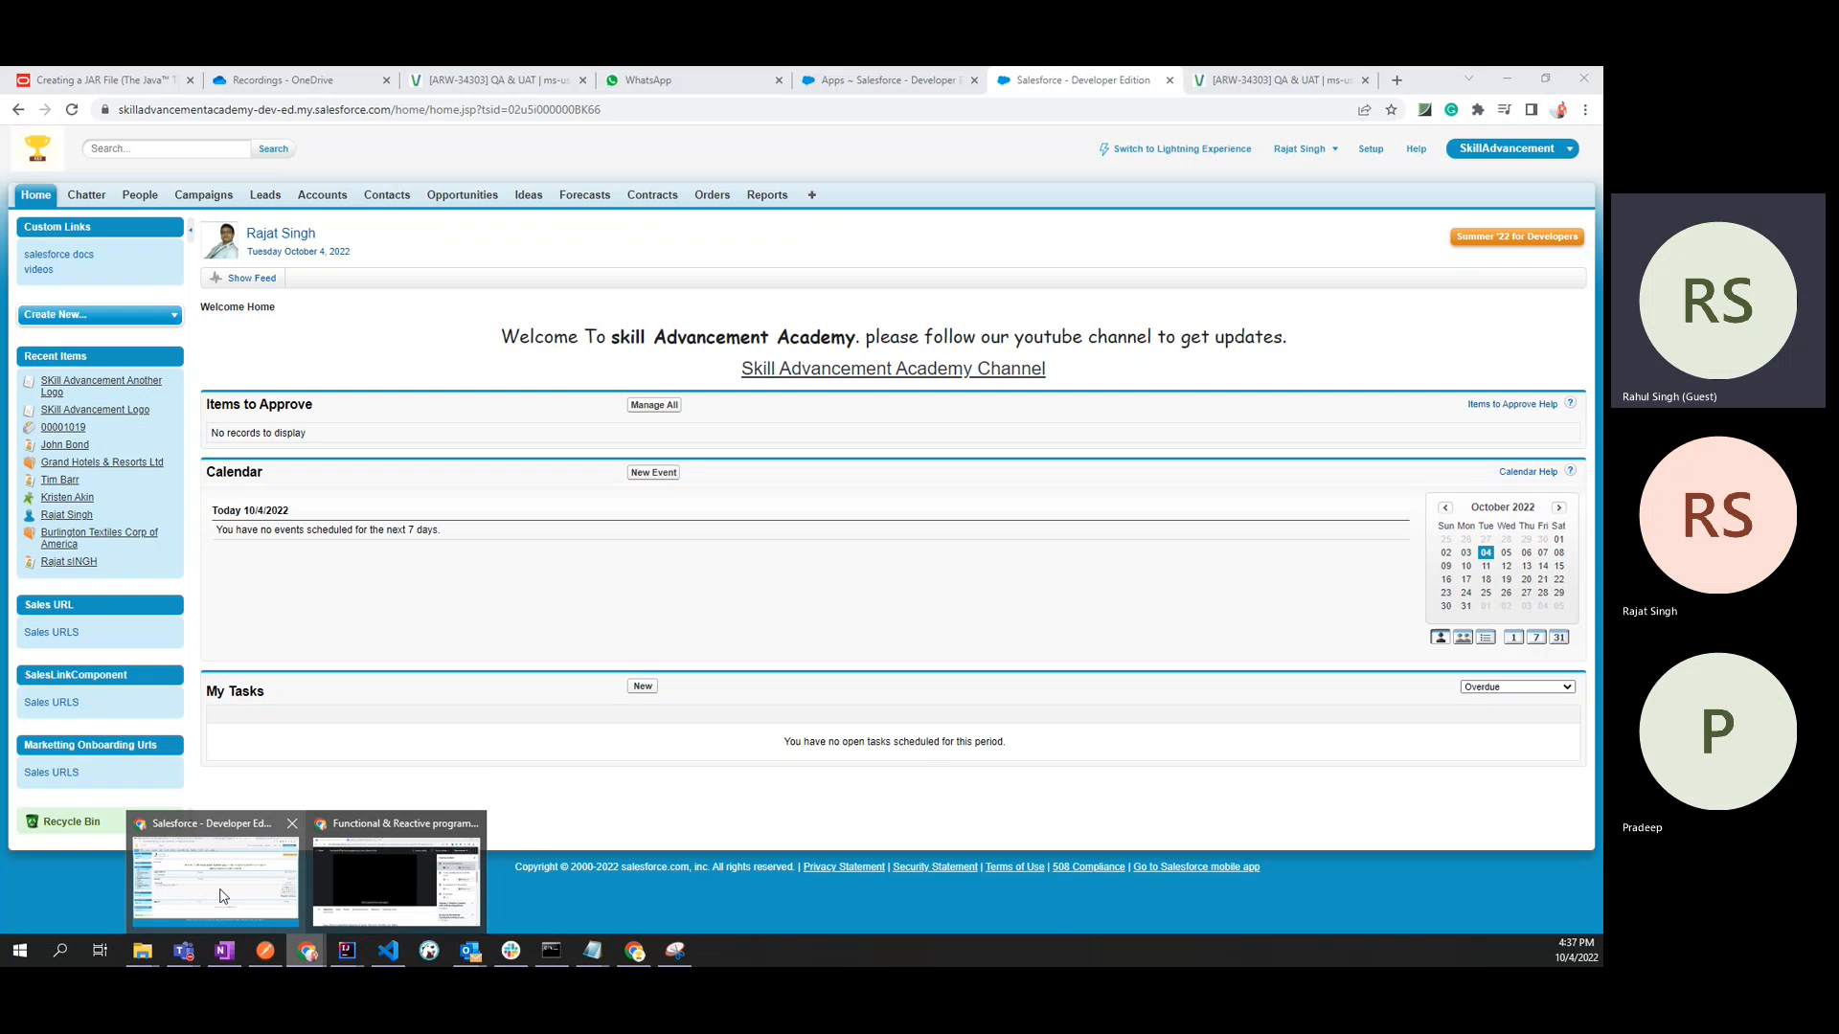
pyautogui.click(220, 891)
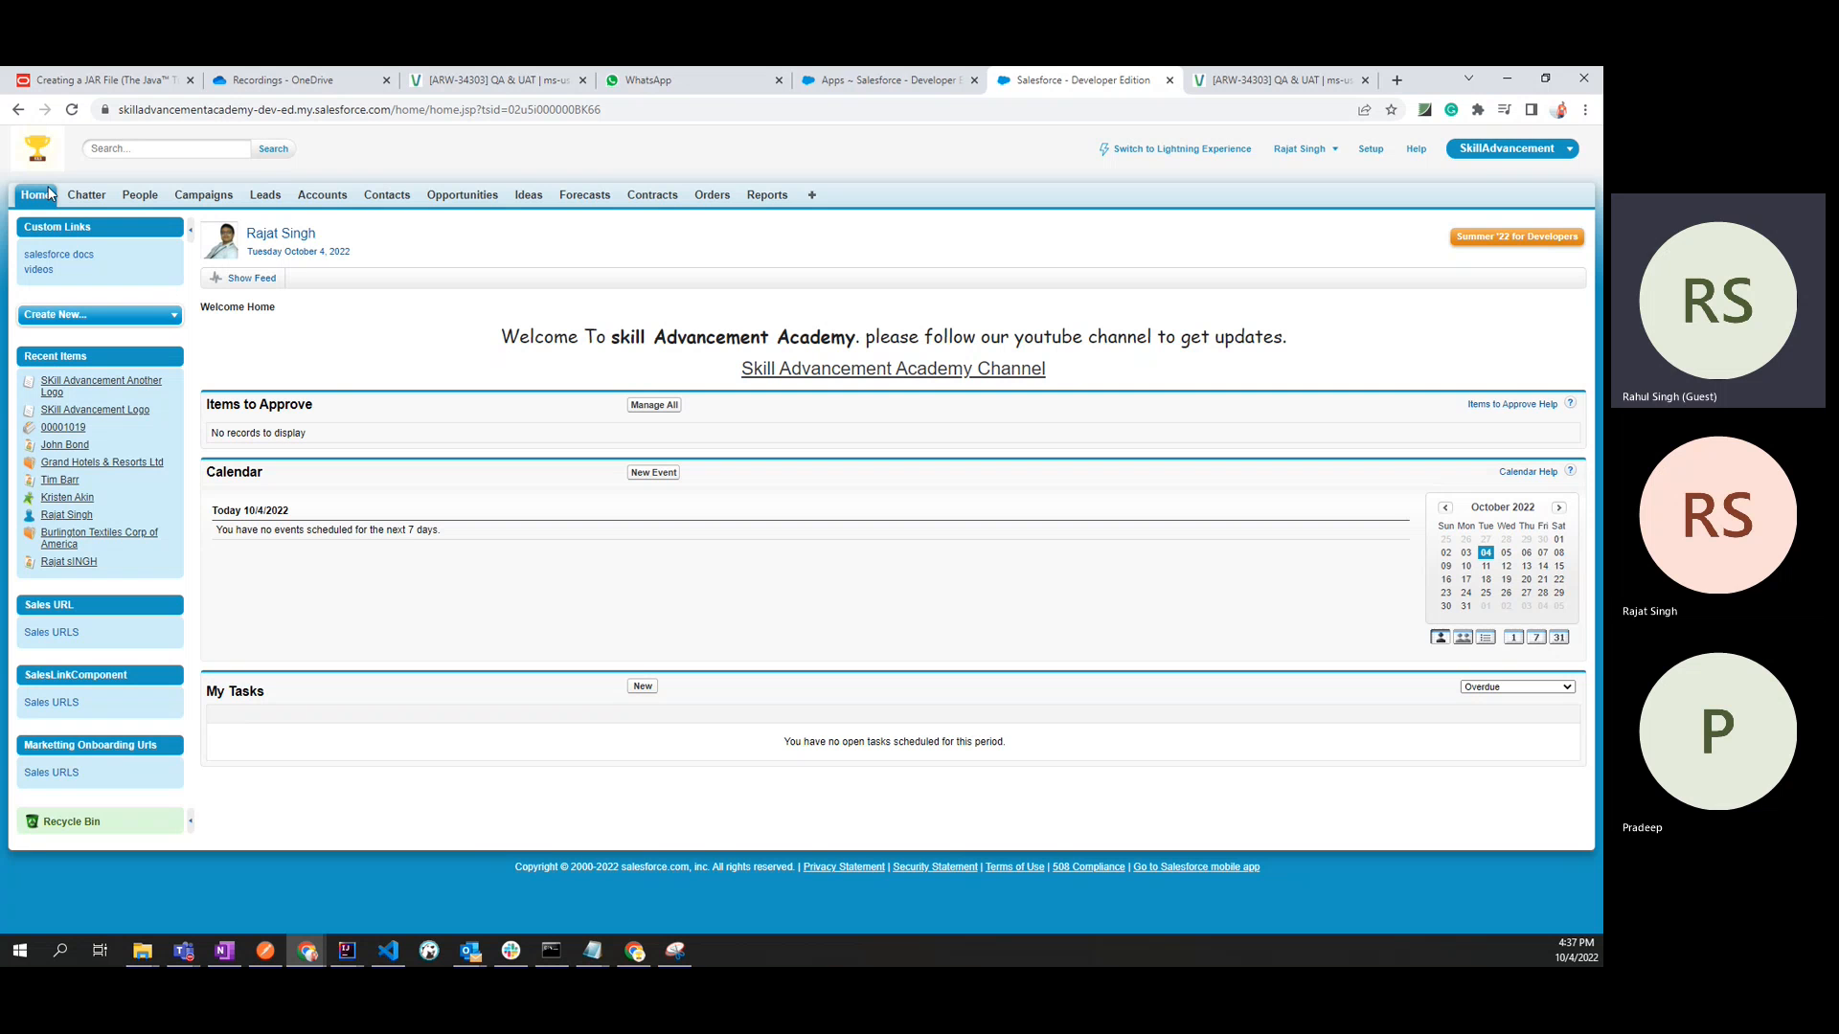
# Open the SkillAdvancementAcademy custom app from Setup's recent items for editing.
pyautogui.click(1372, 150)
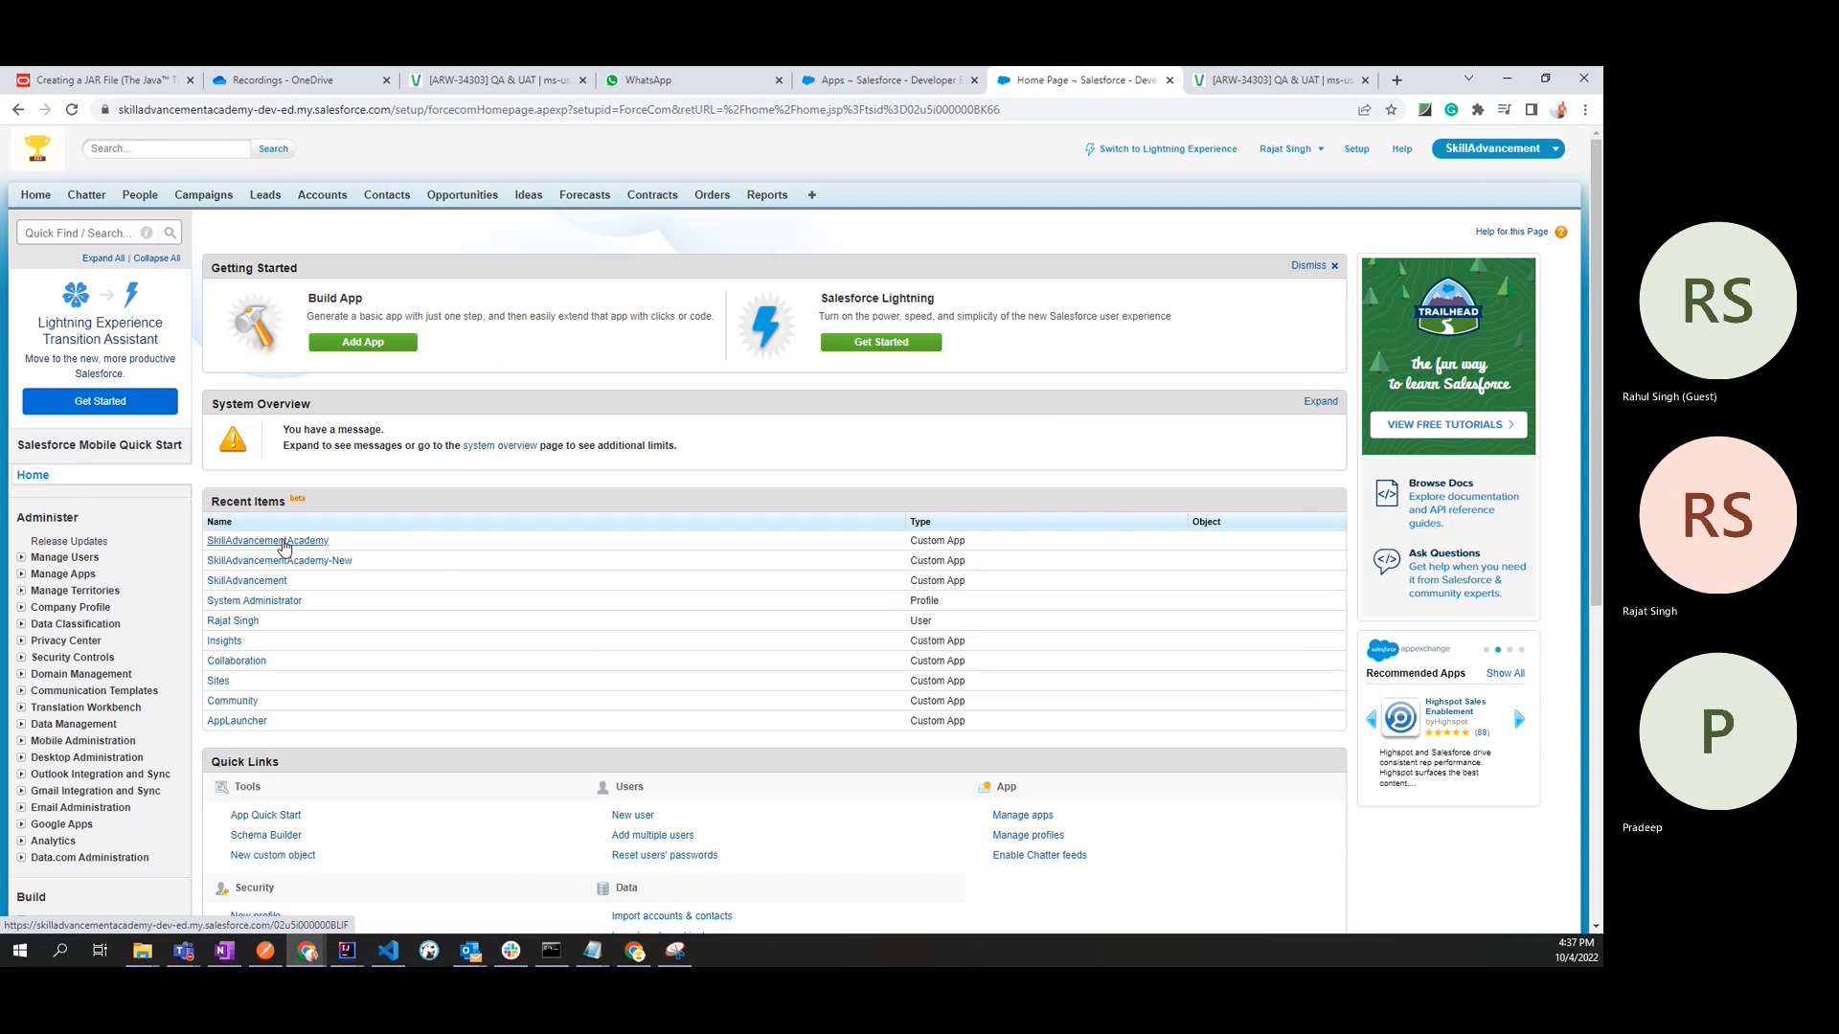
pyautogui.click(282, 543)
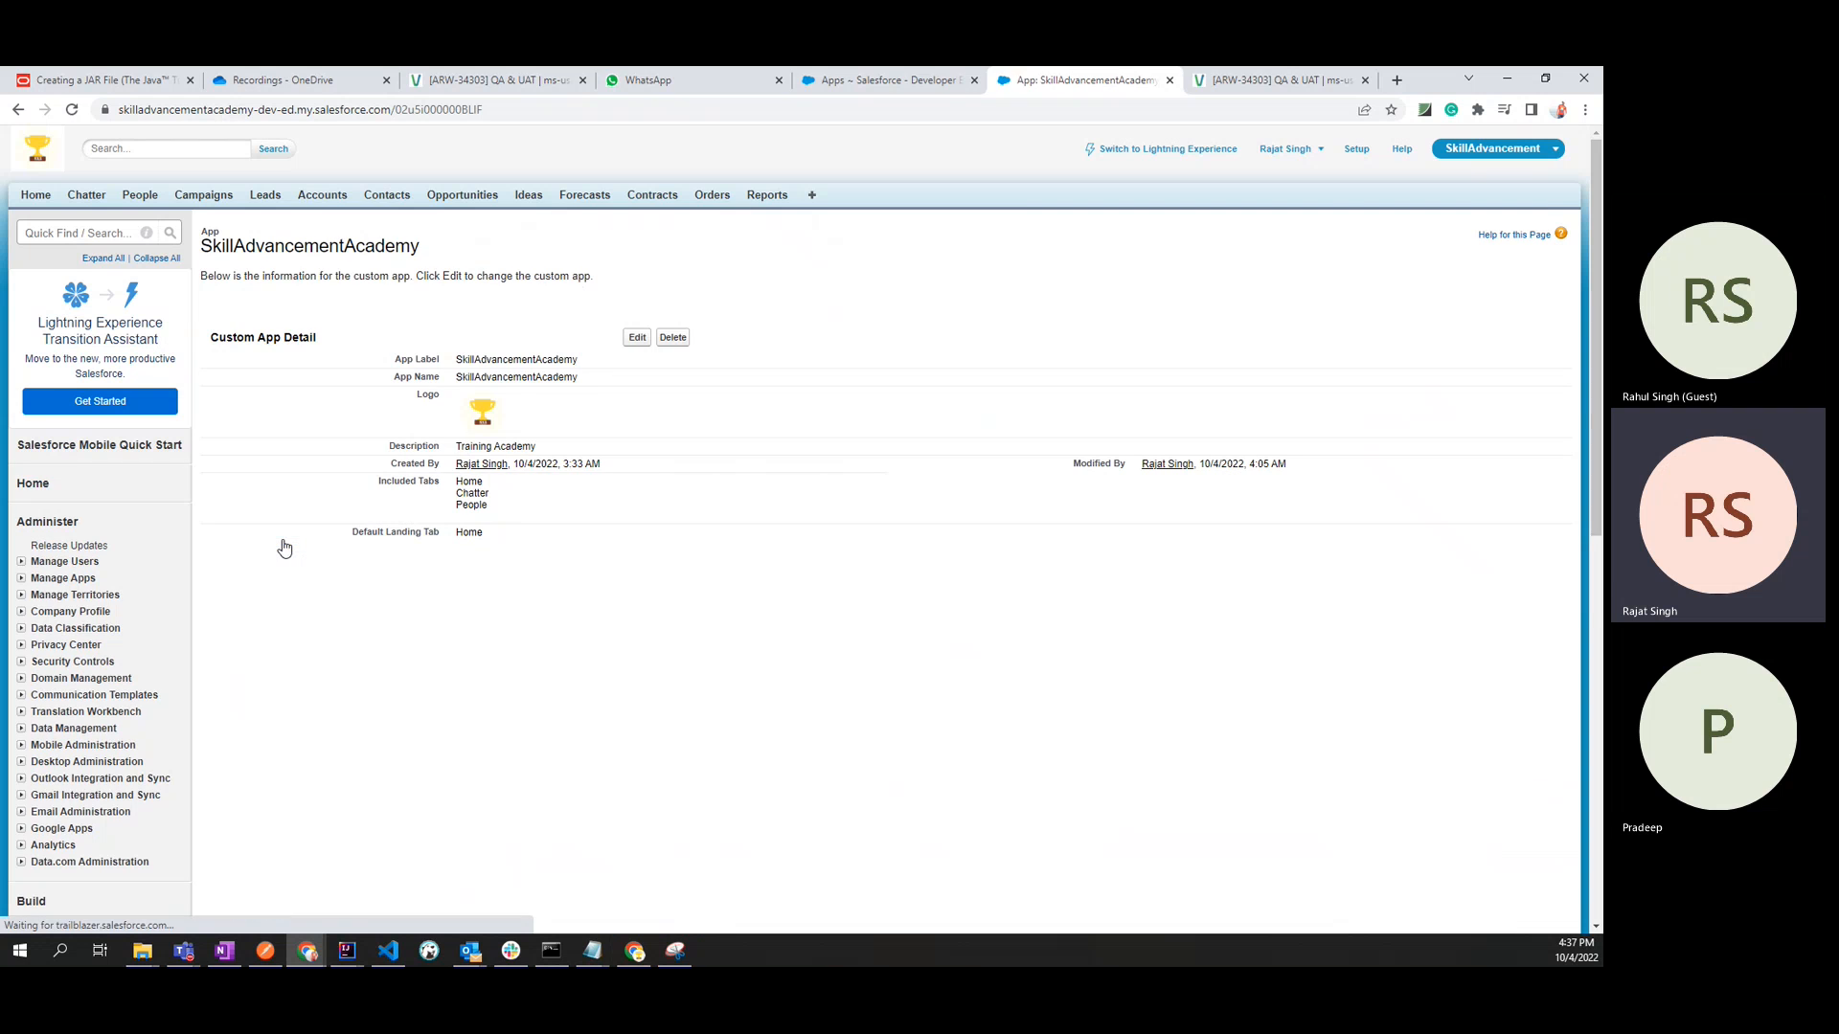
pyautogui.click(637, 339)
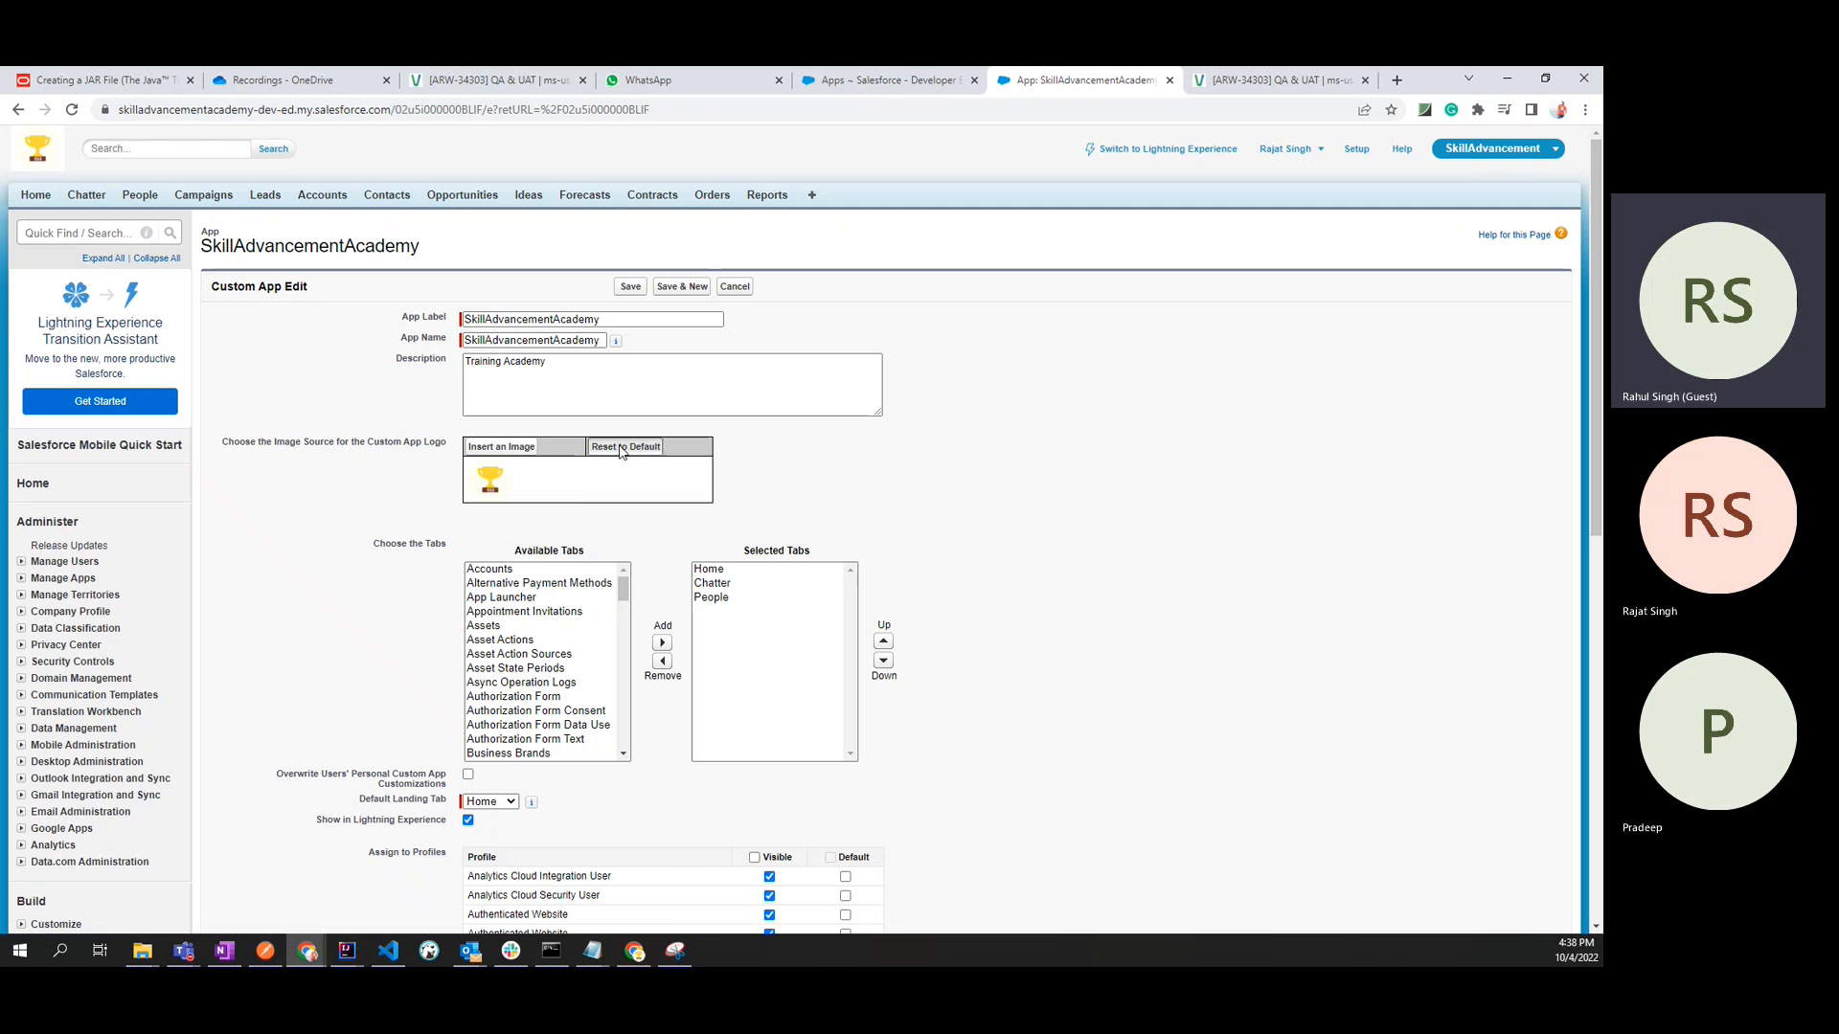
# Try resetting the SkillAdvancementAcademy app's logo to the default image, and cancel the edit.
pyautogui.click(620, 450)
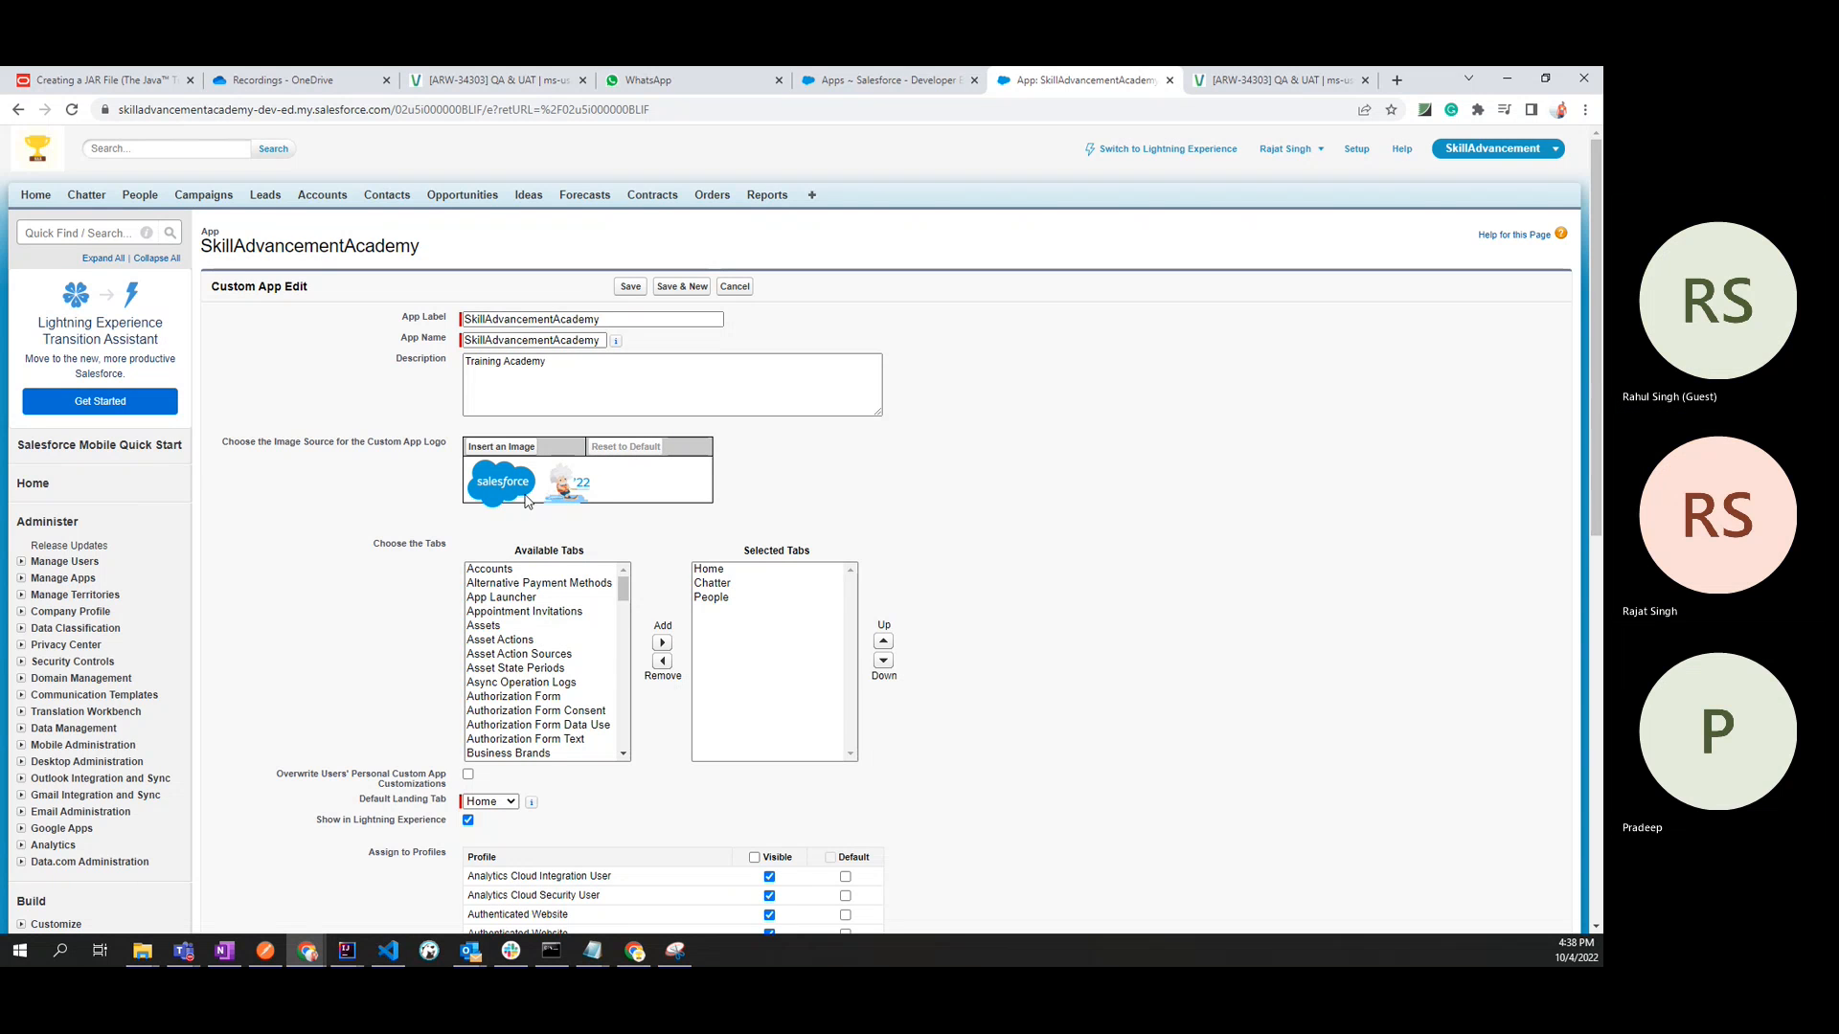
pyautogui.scroll(-10, 792, 760)
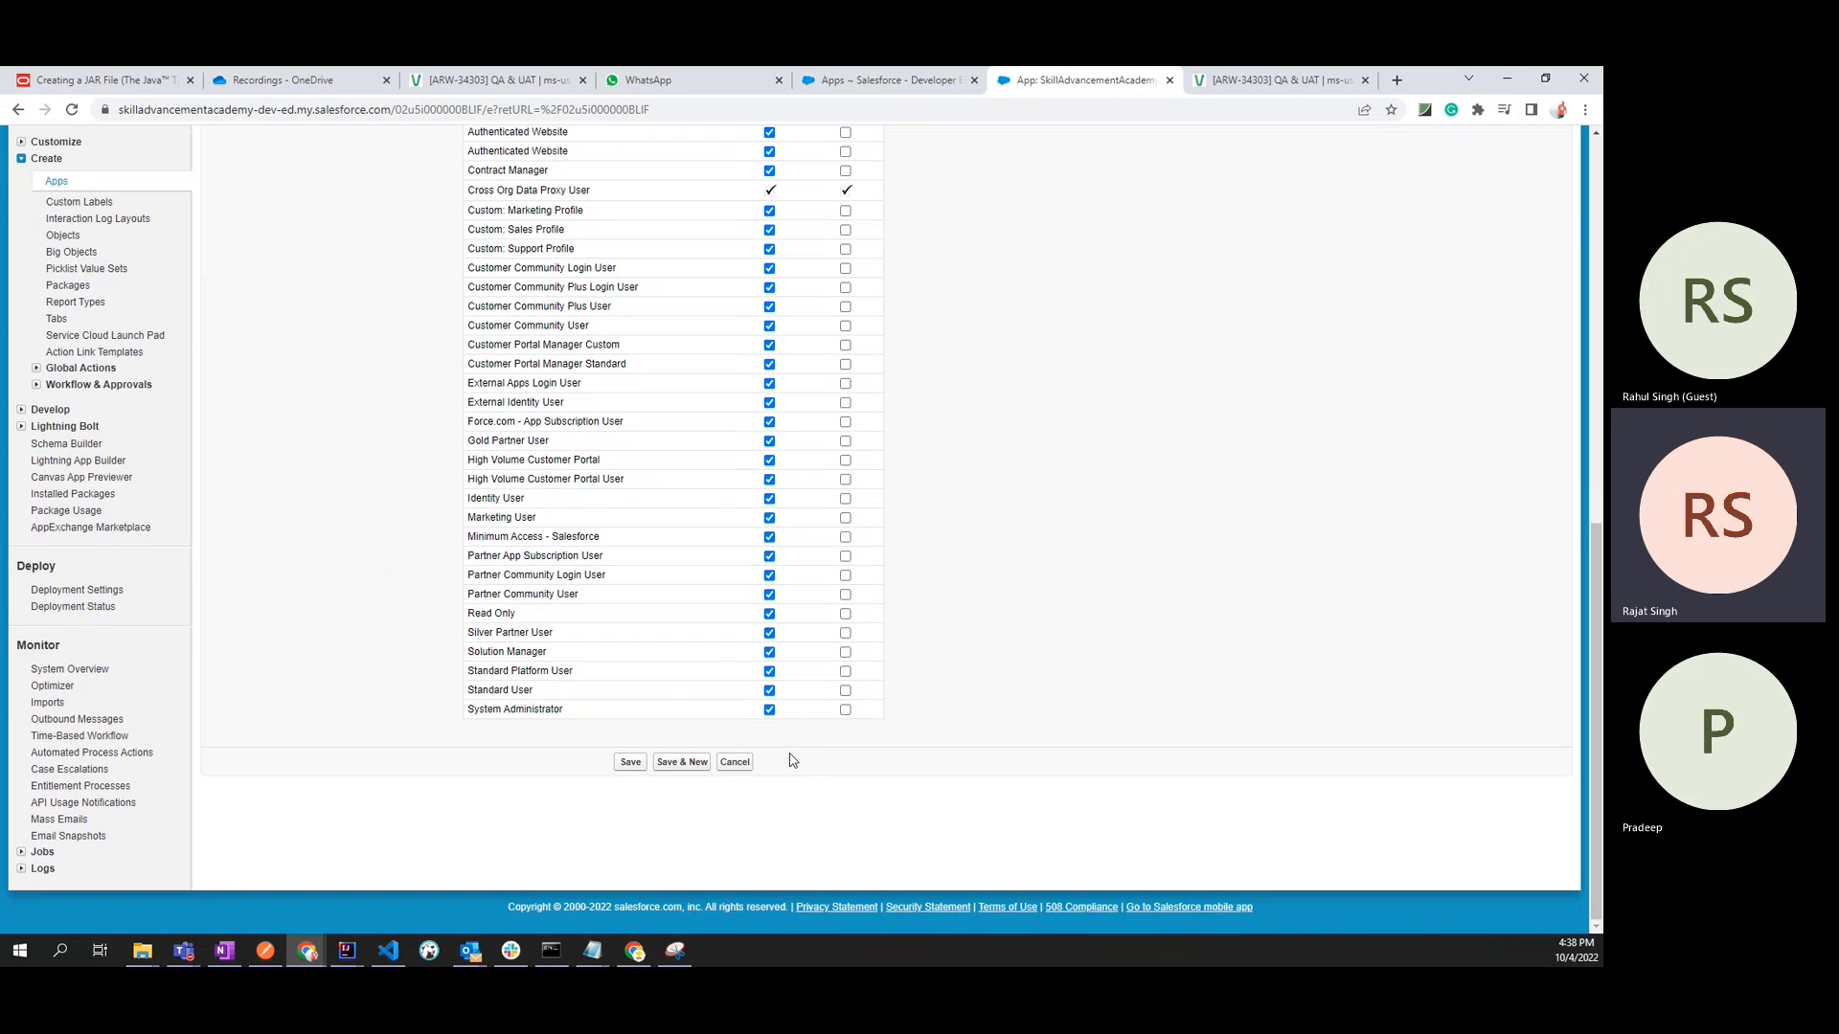
pyautogui.click(737, 763)
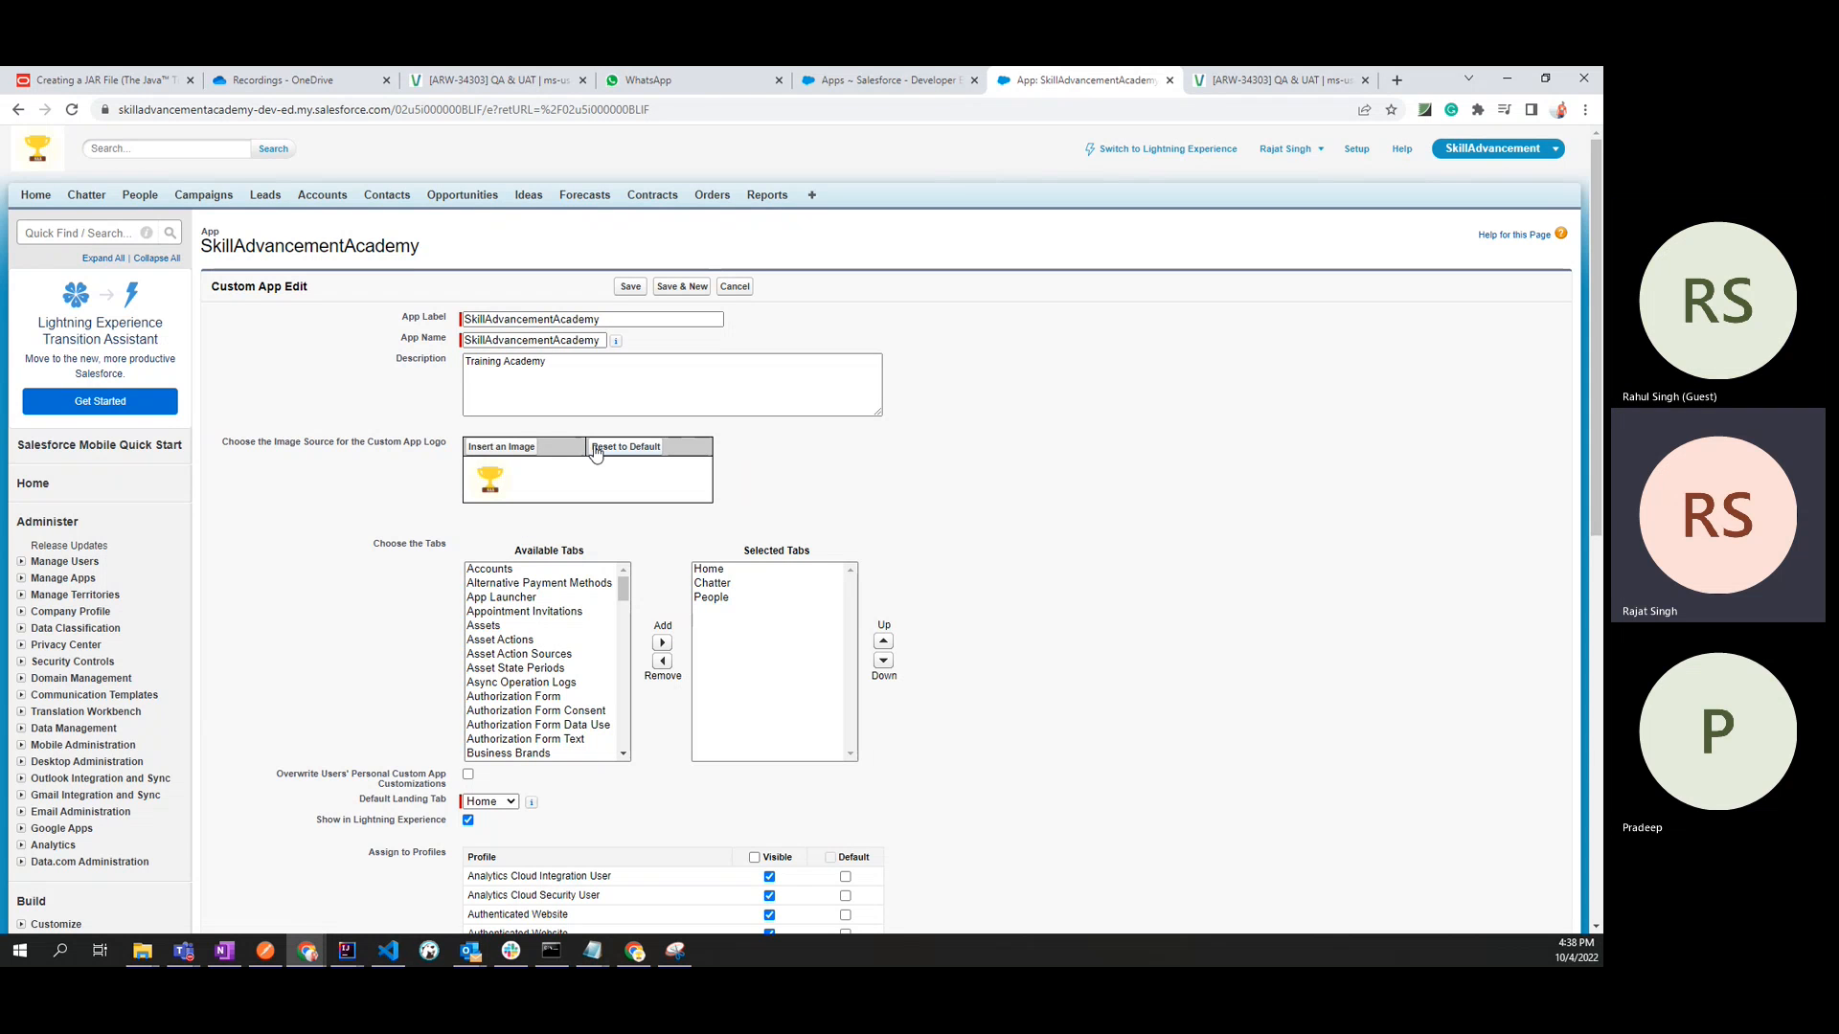
# Reset the SkillAdvancementAcademy app's logo to the default image and open the image picker for inserting a logo.
pyautogui.click(628, 449)
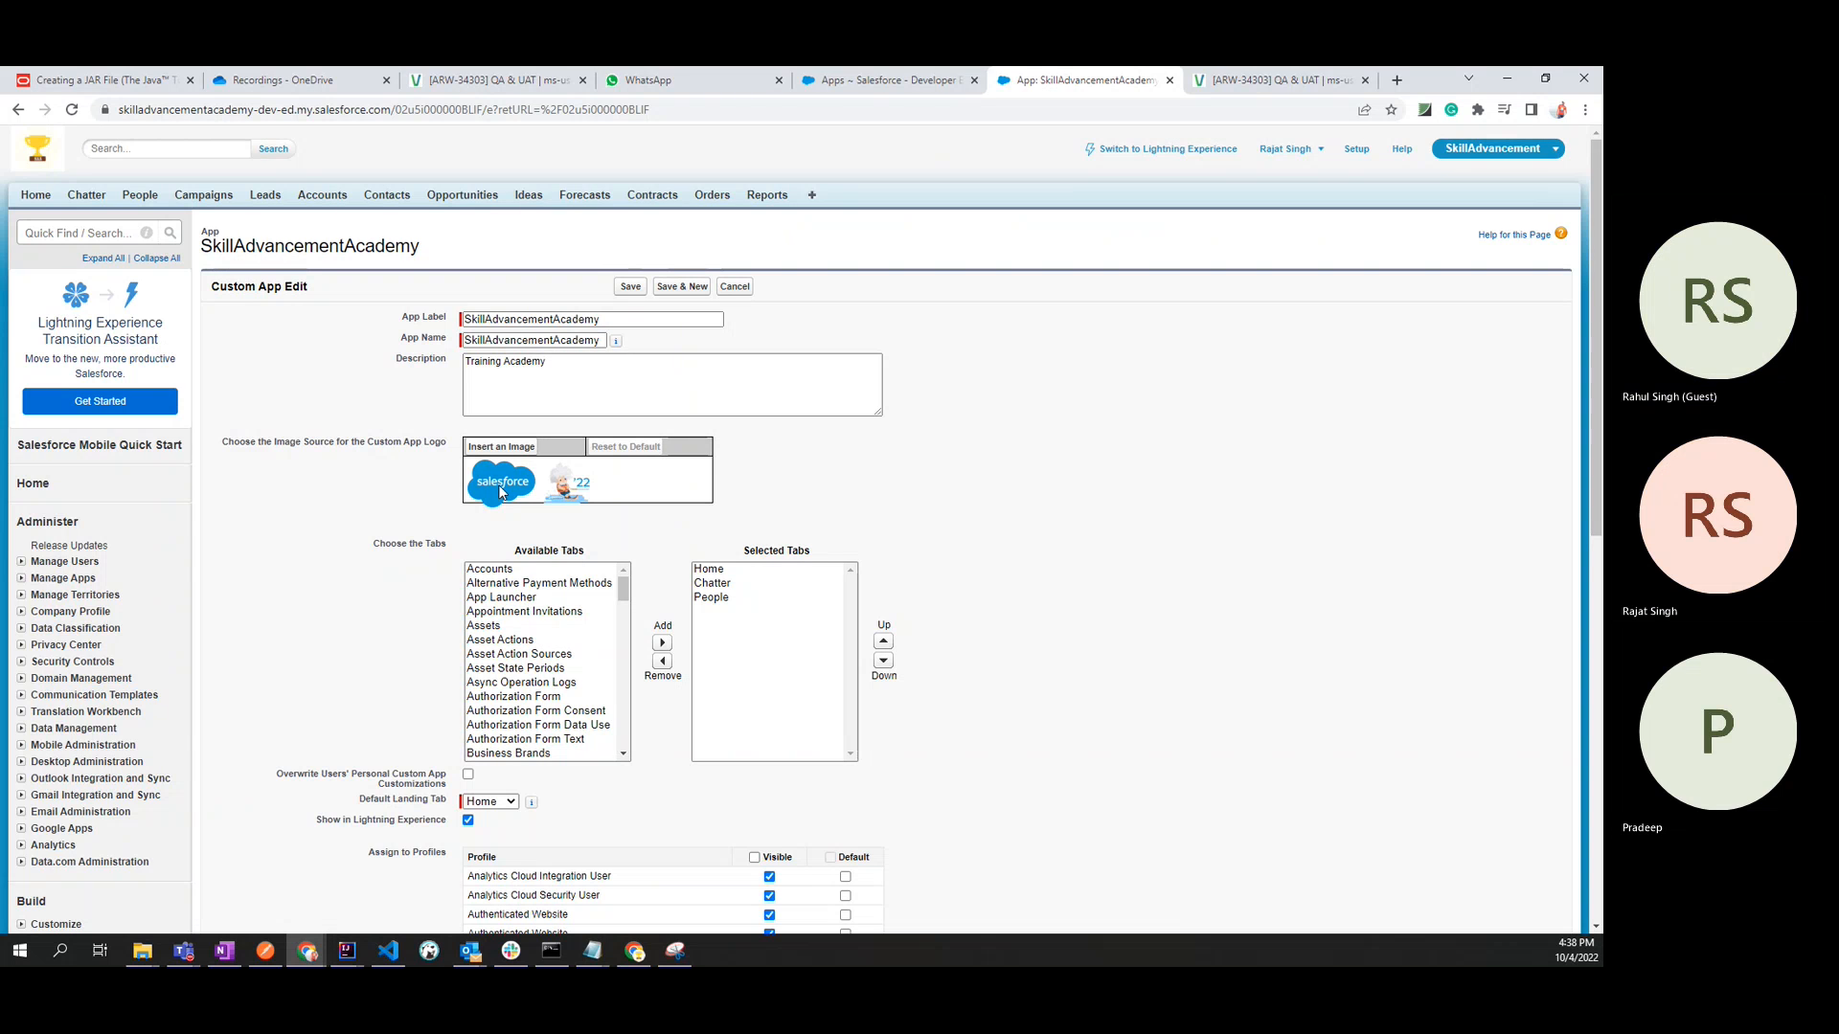
pyautogui.click(502, 449)
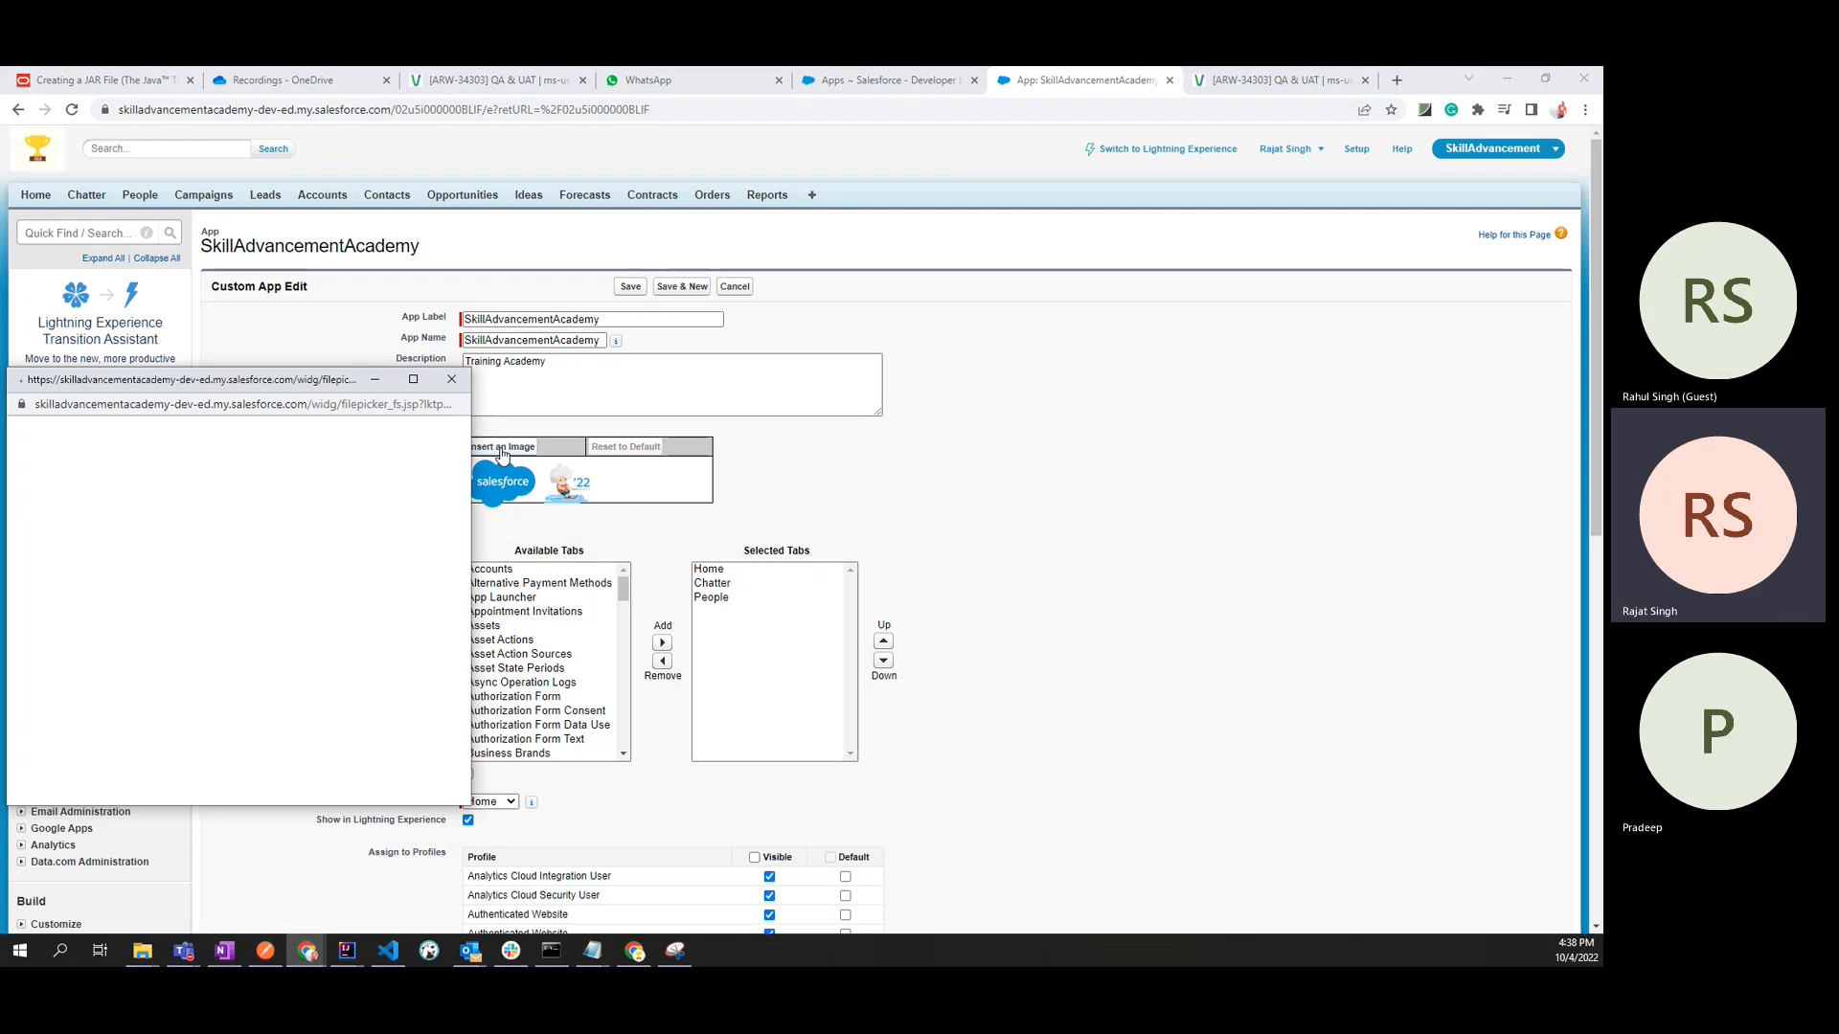
pyautogui.click(894, 381)
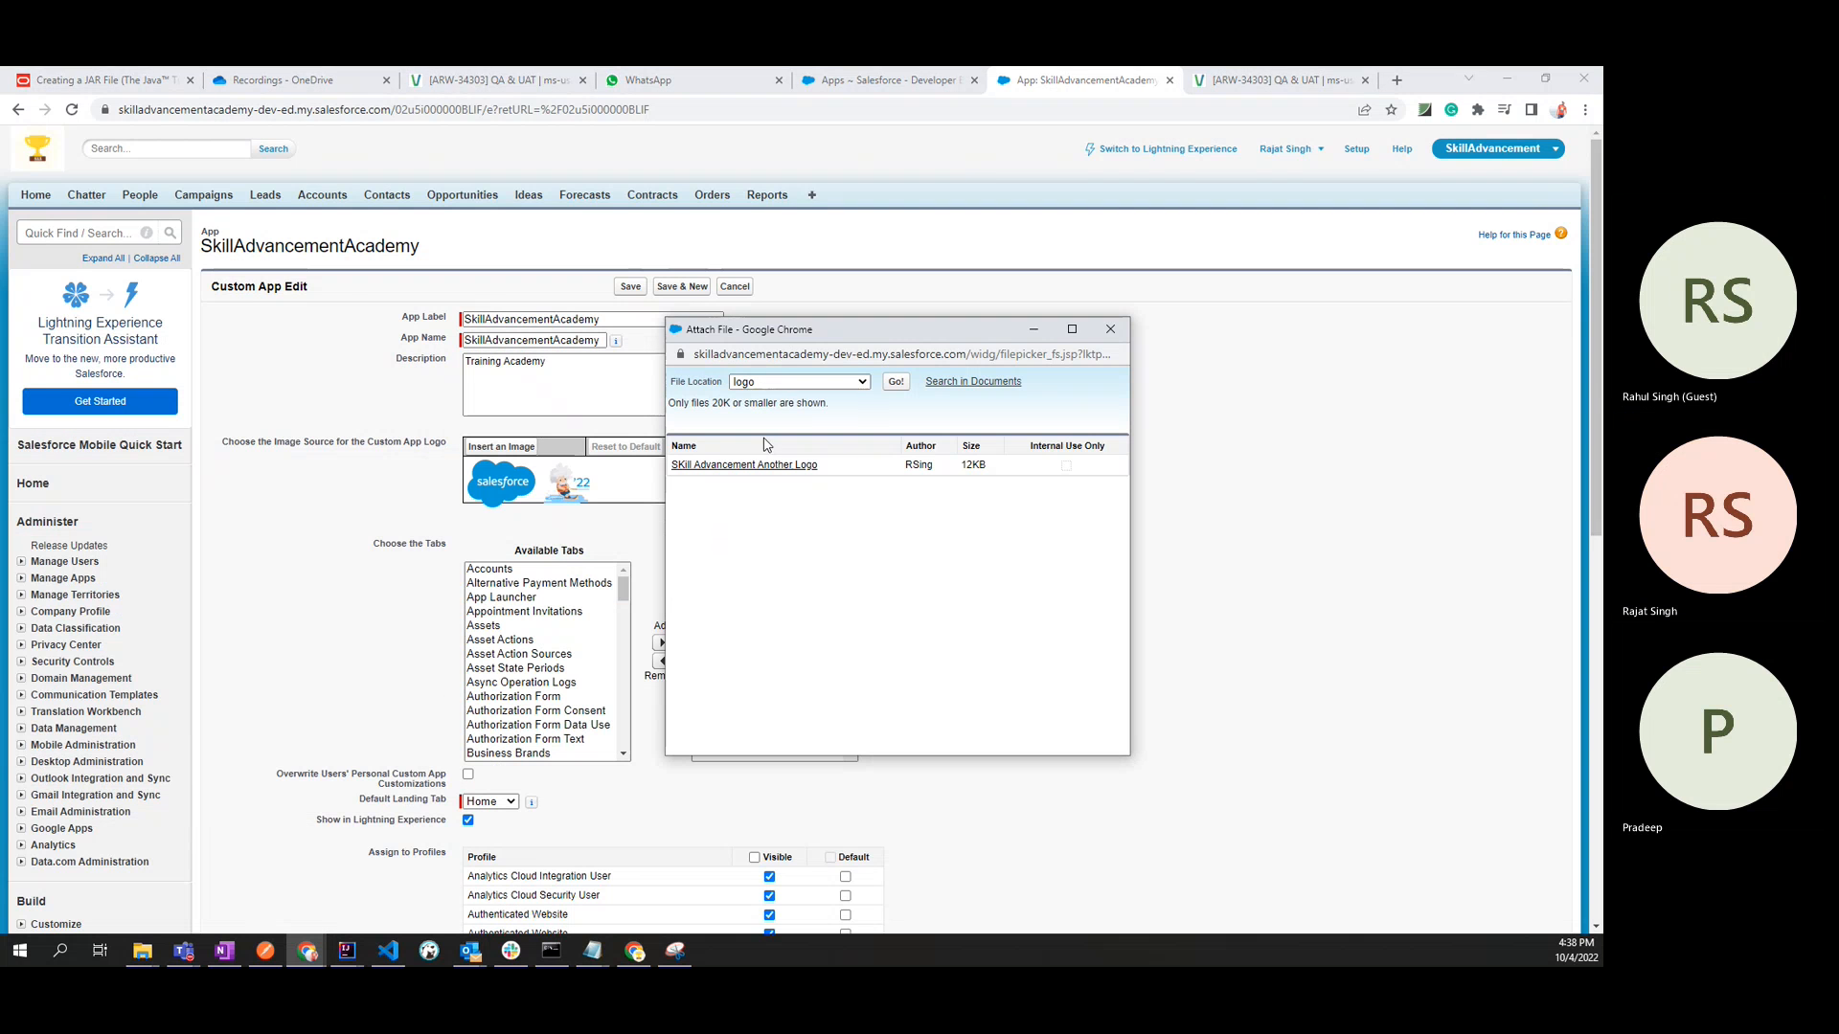
# Examine the file size limit, file location and listed documents in the logo image picker, and close it.
pyautogui.moveTo(669, 403); pyautogui.dragTo(846, 406)
pyautogui.click(742, 428)
pyautogui.doubleClick(721, 409)
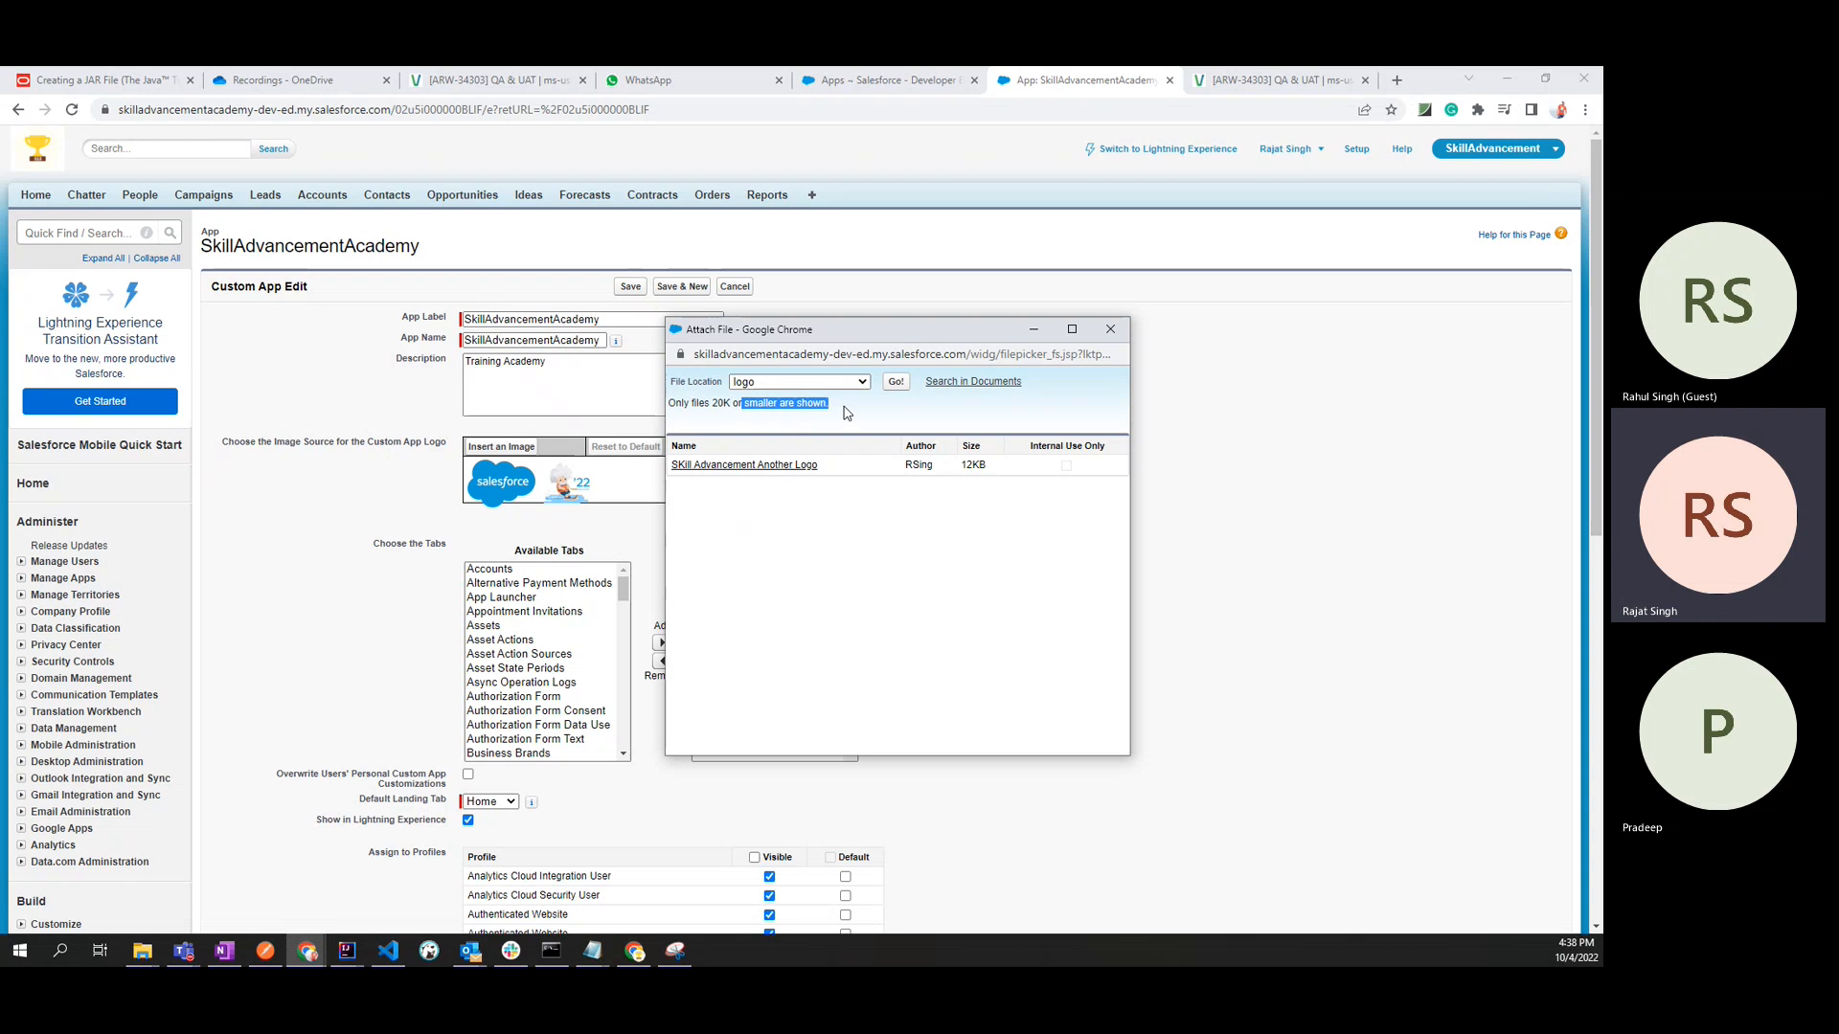
pyautogui.click(847, 413)
pyautogui.click(757, 382)
pyautogui.click(747, 418)
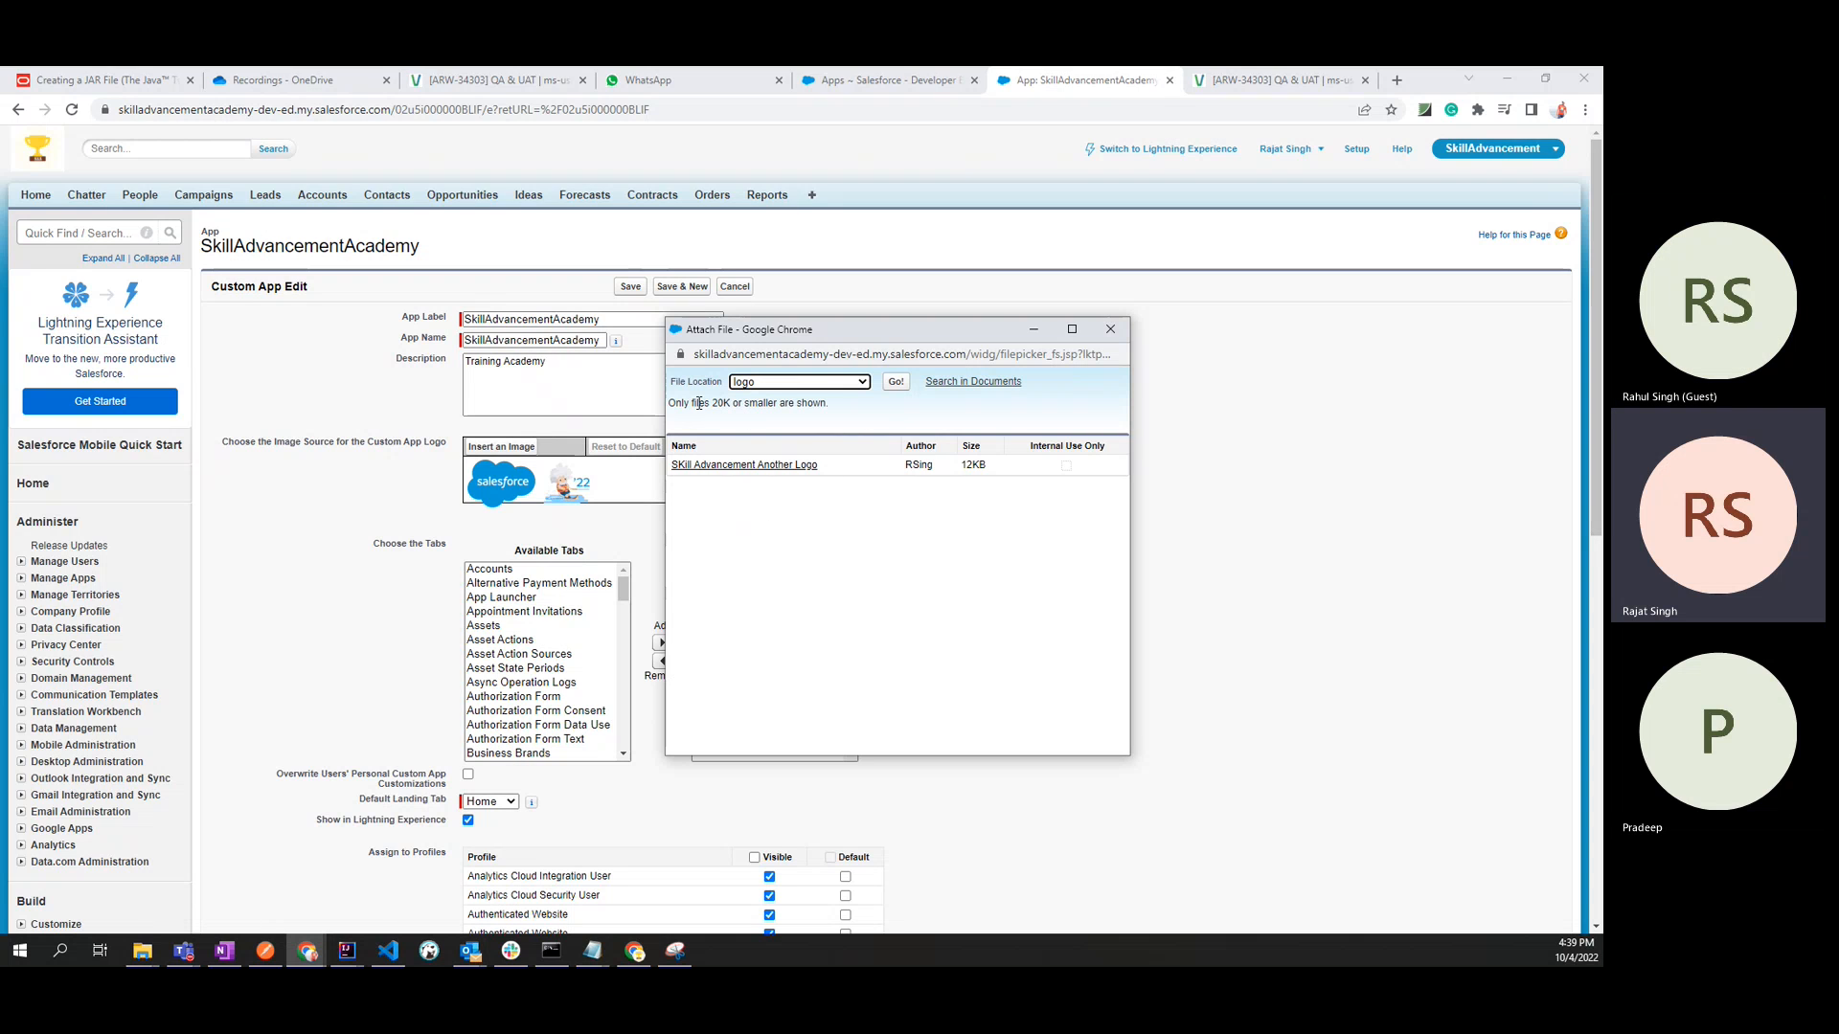
pyautogui.moveTo(676, 404); pyautogui.dragTo(798, 405)
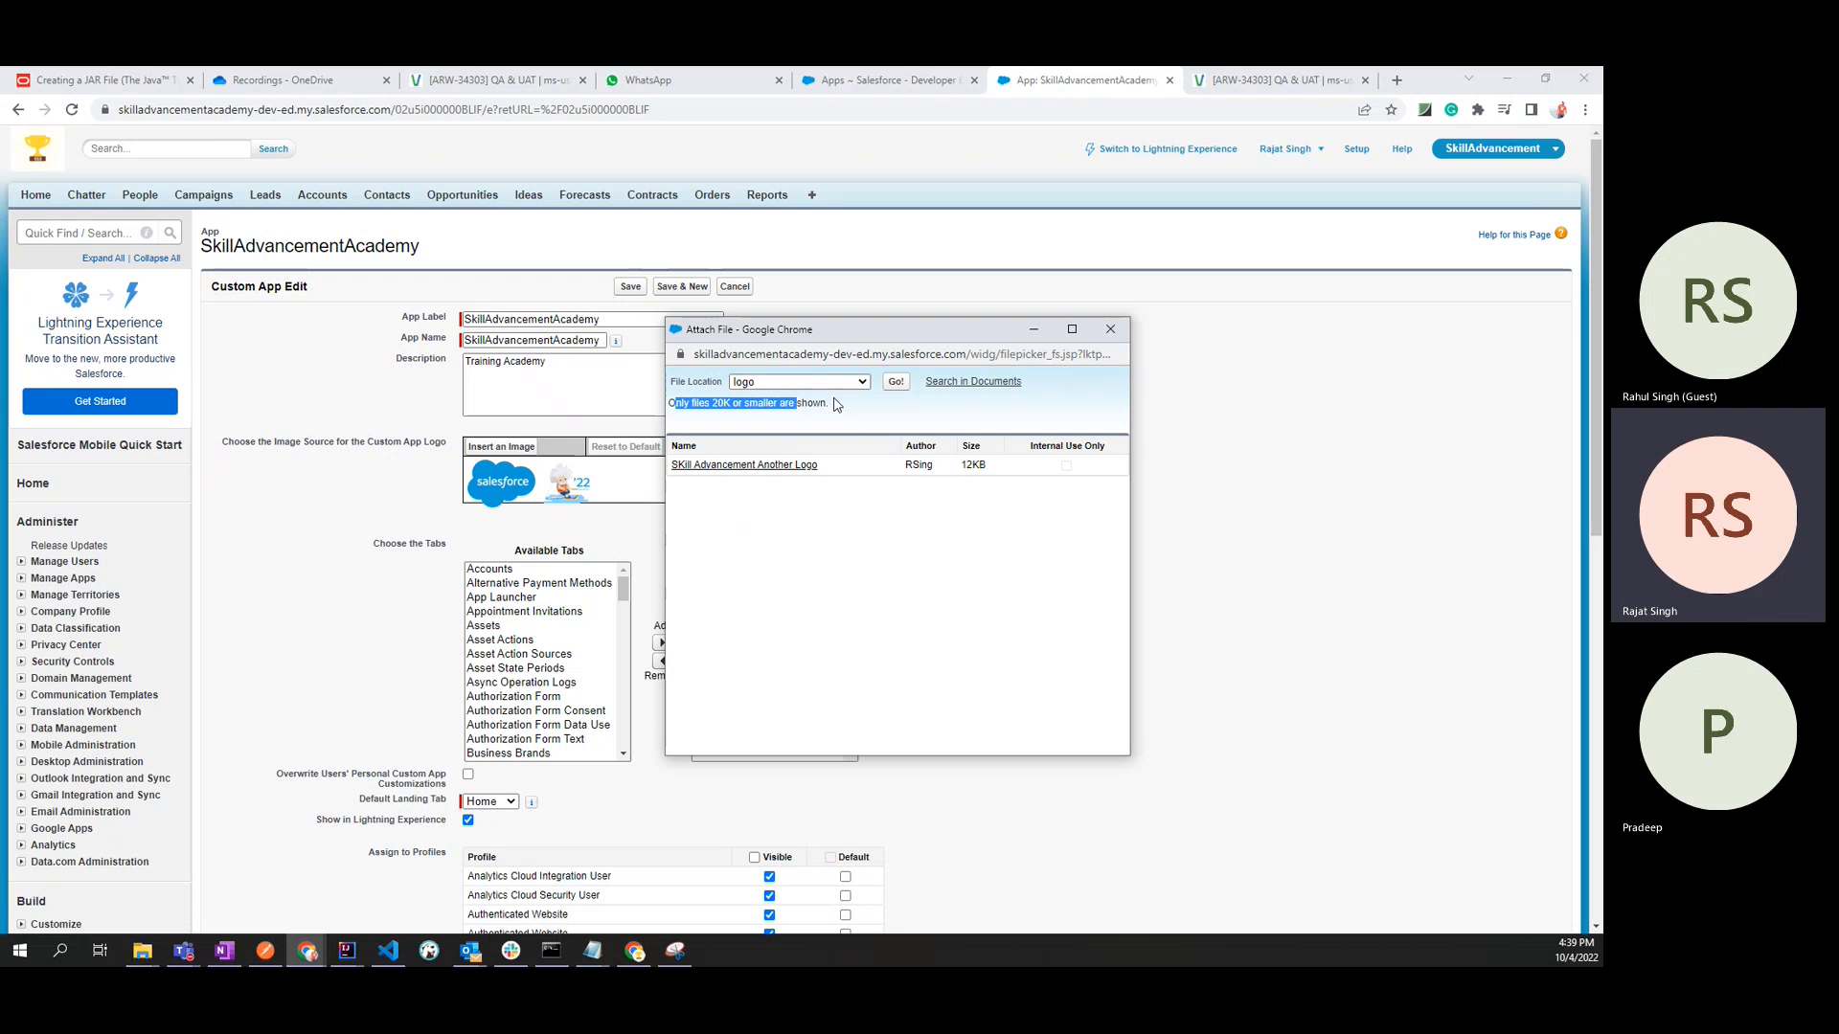
pyautogui.click(834, 405)
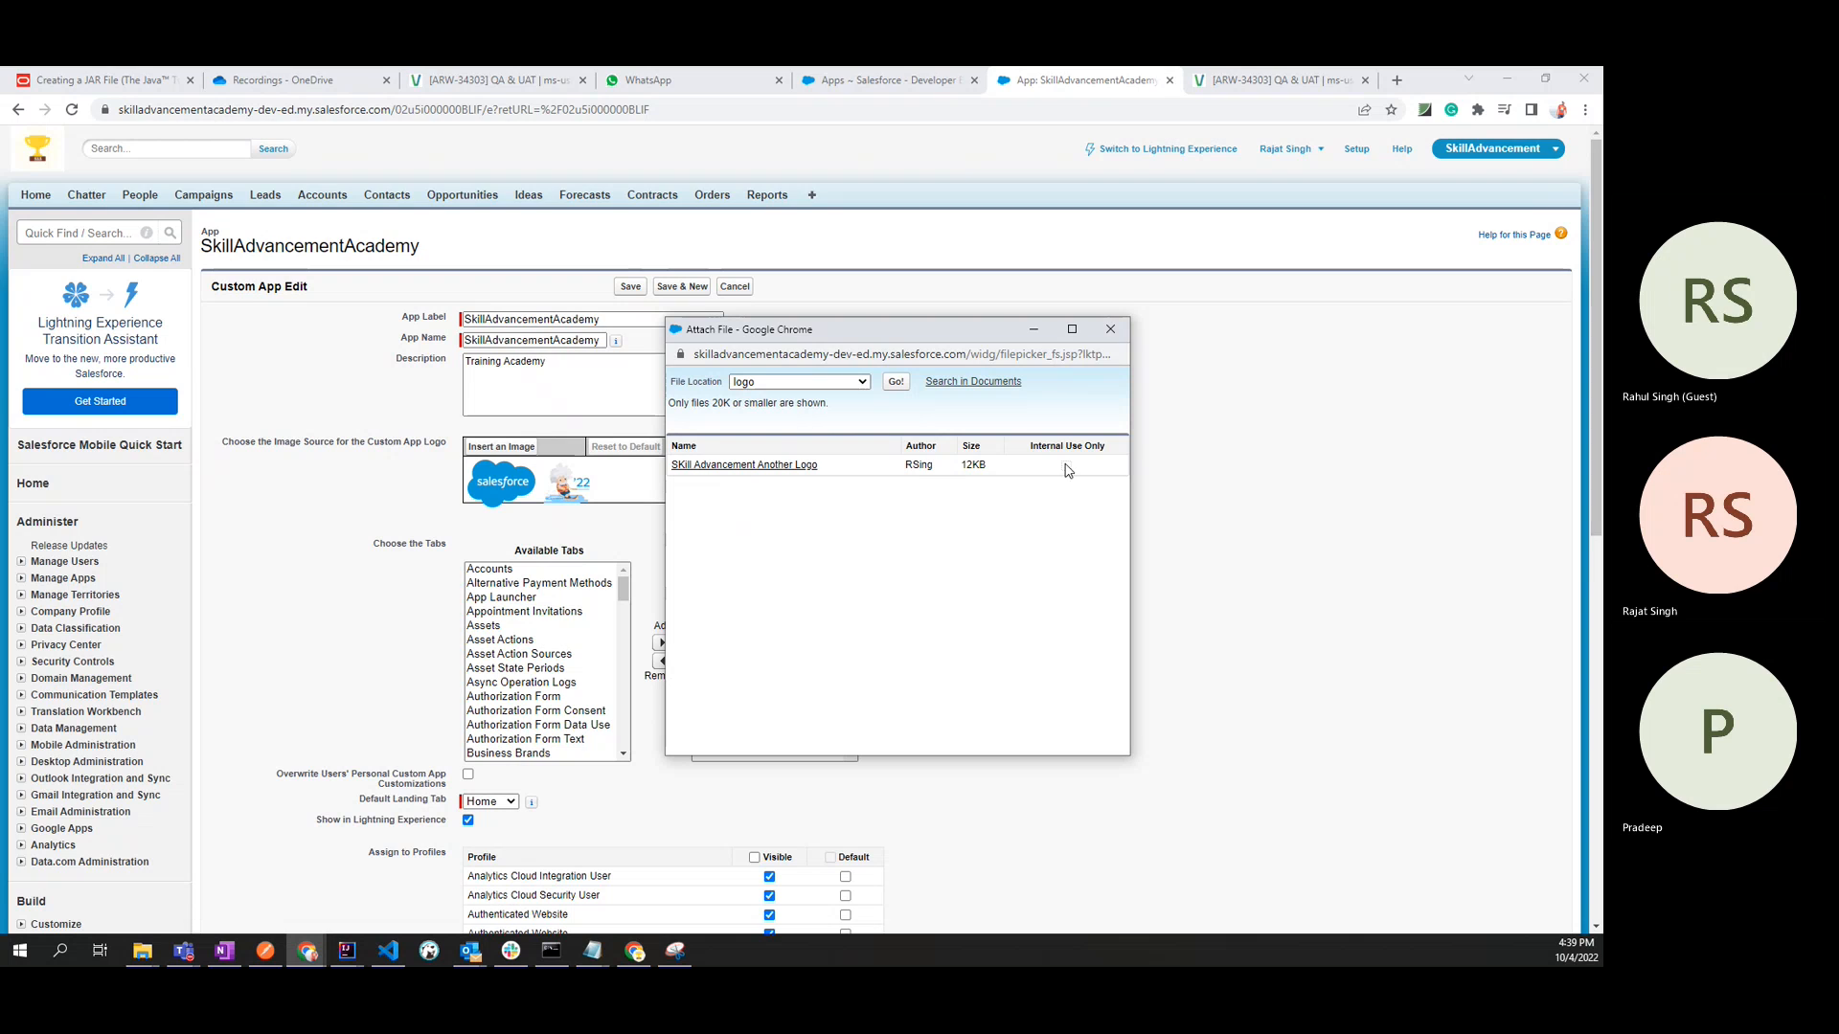
pyautogui.click(1110, 331)
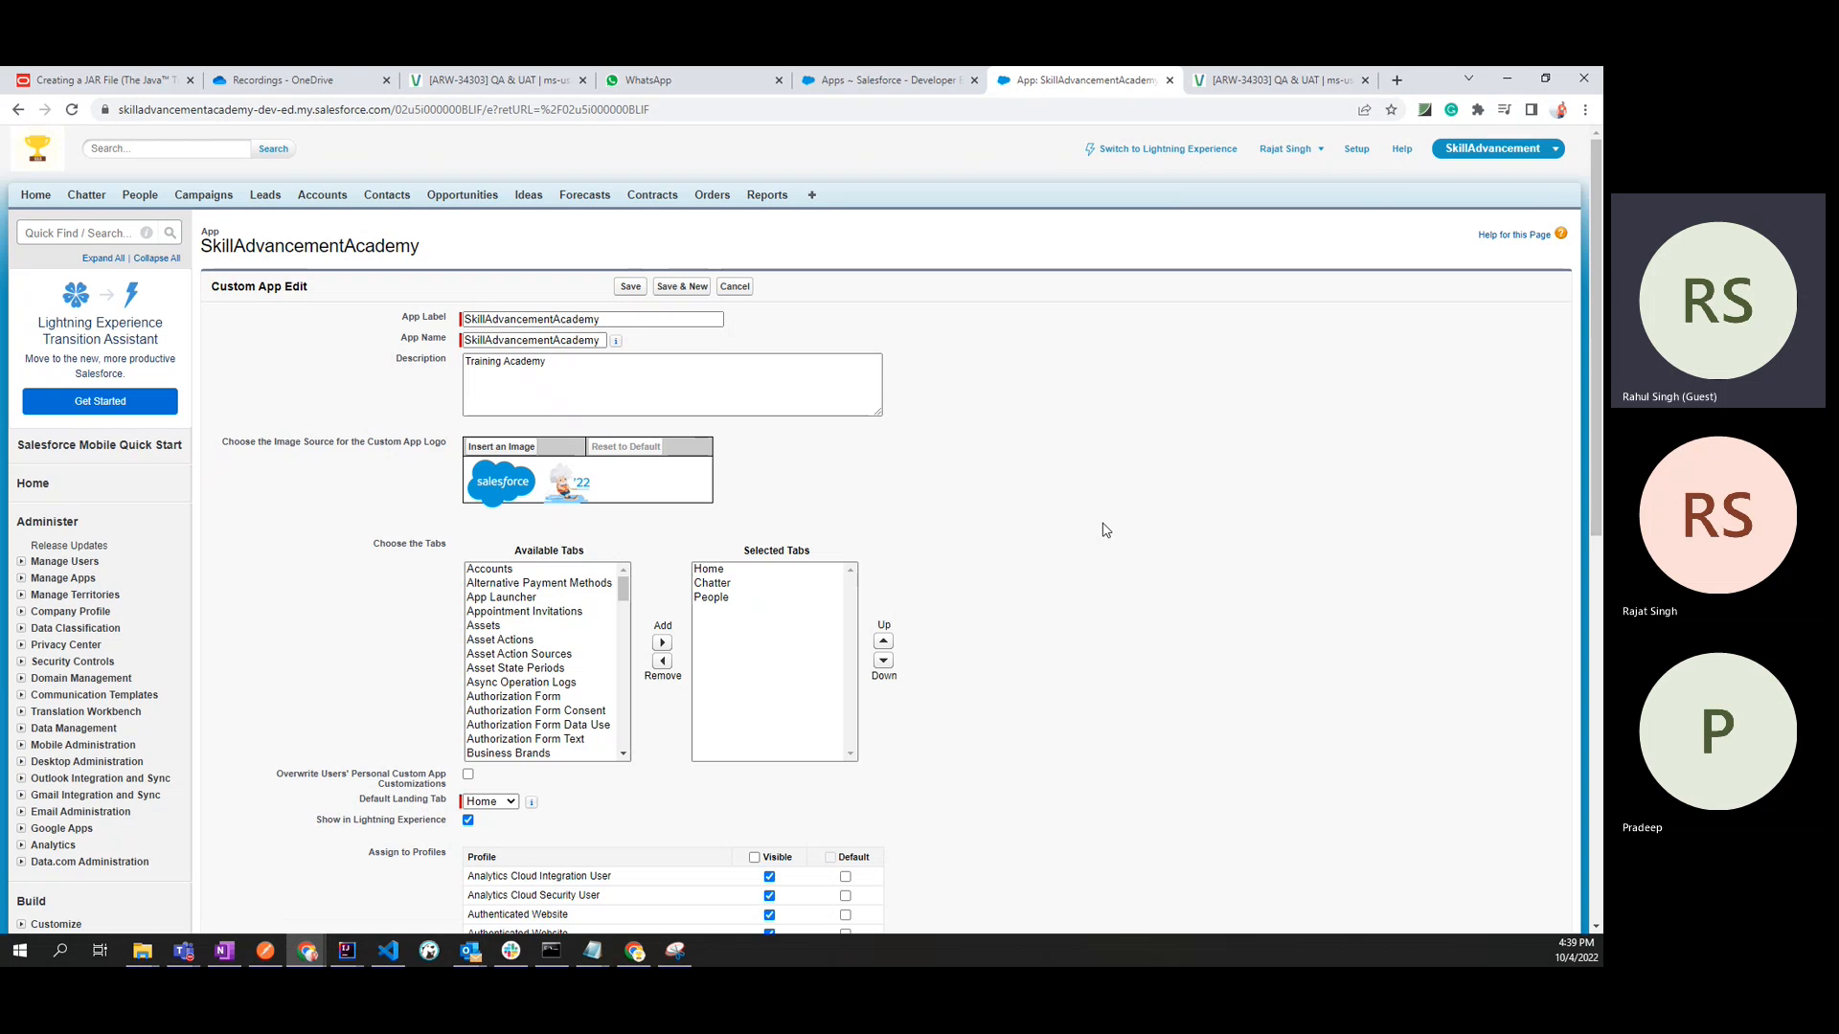
# Open canva.com in a new browser tab.
pyautogui.click(1397, 79)
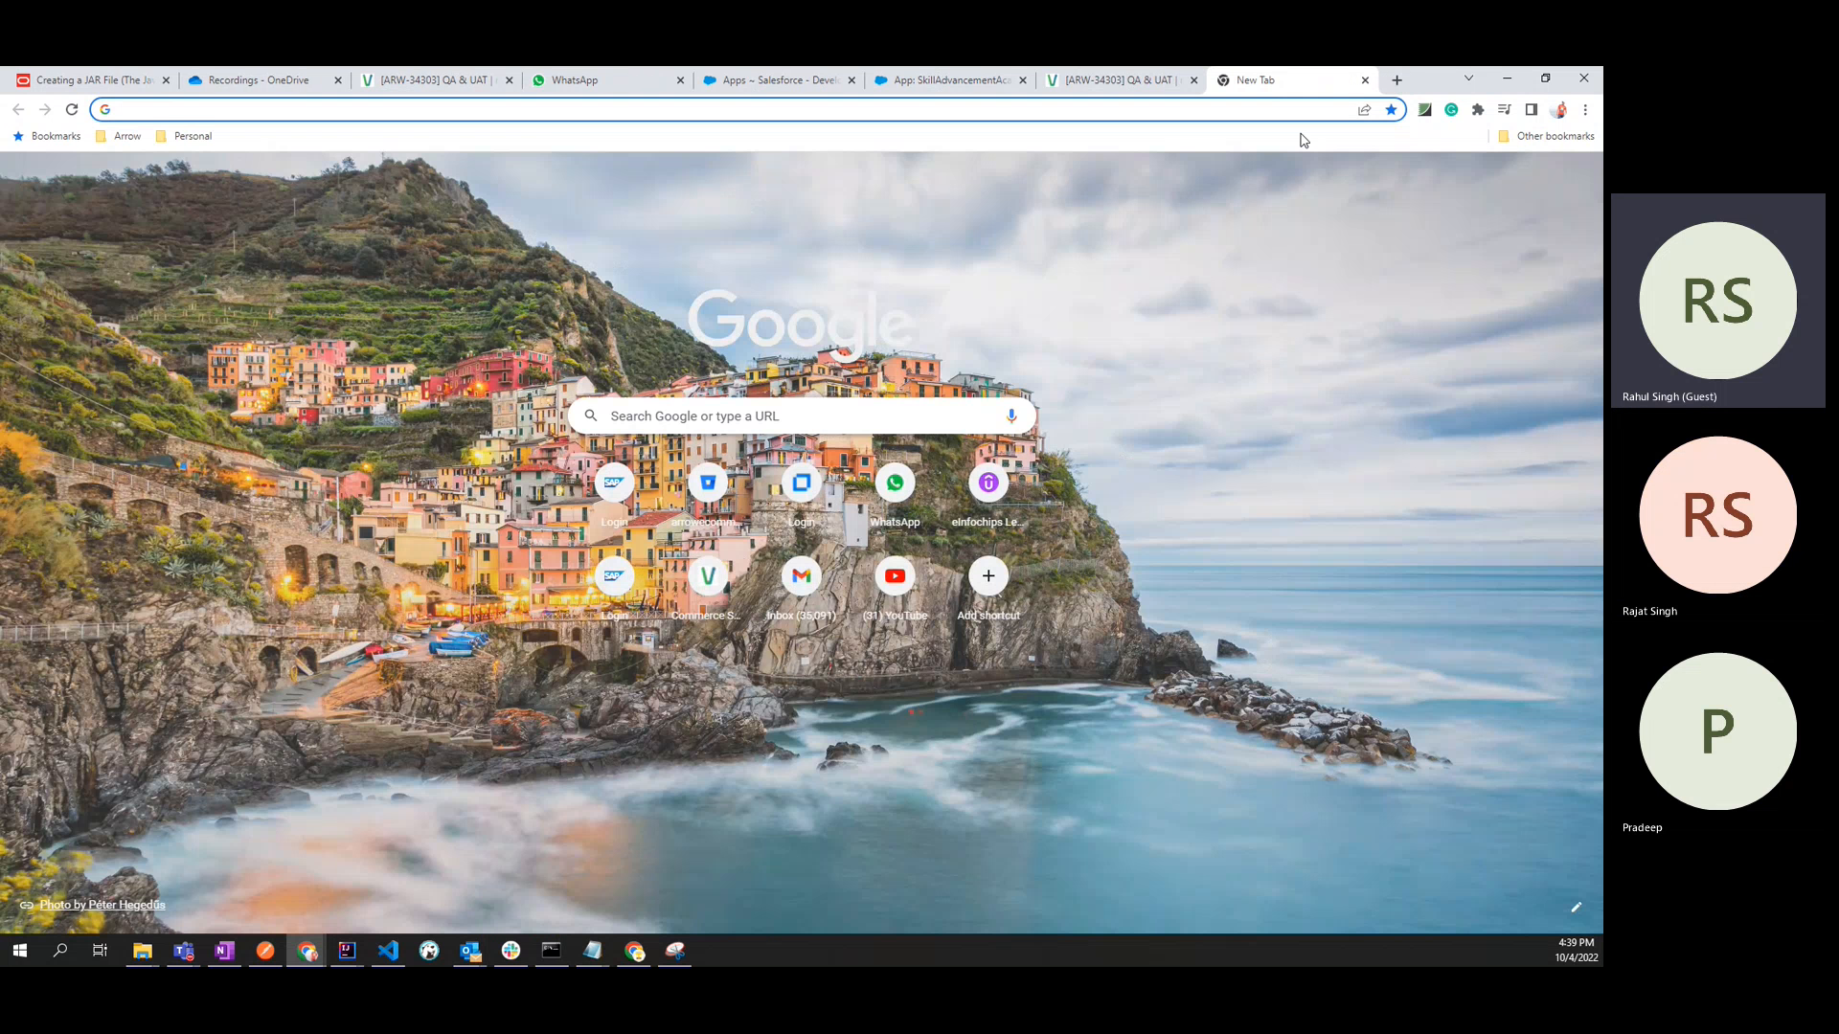
pyautogui.click(1300, 112)
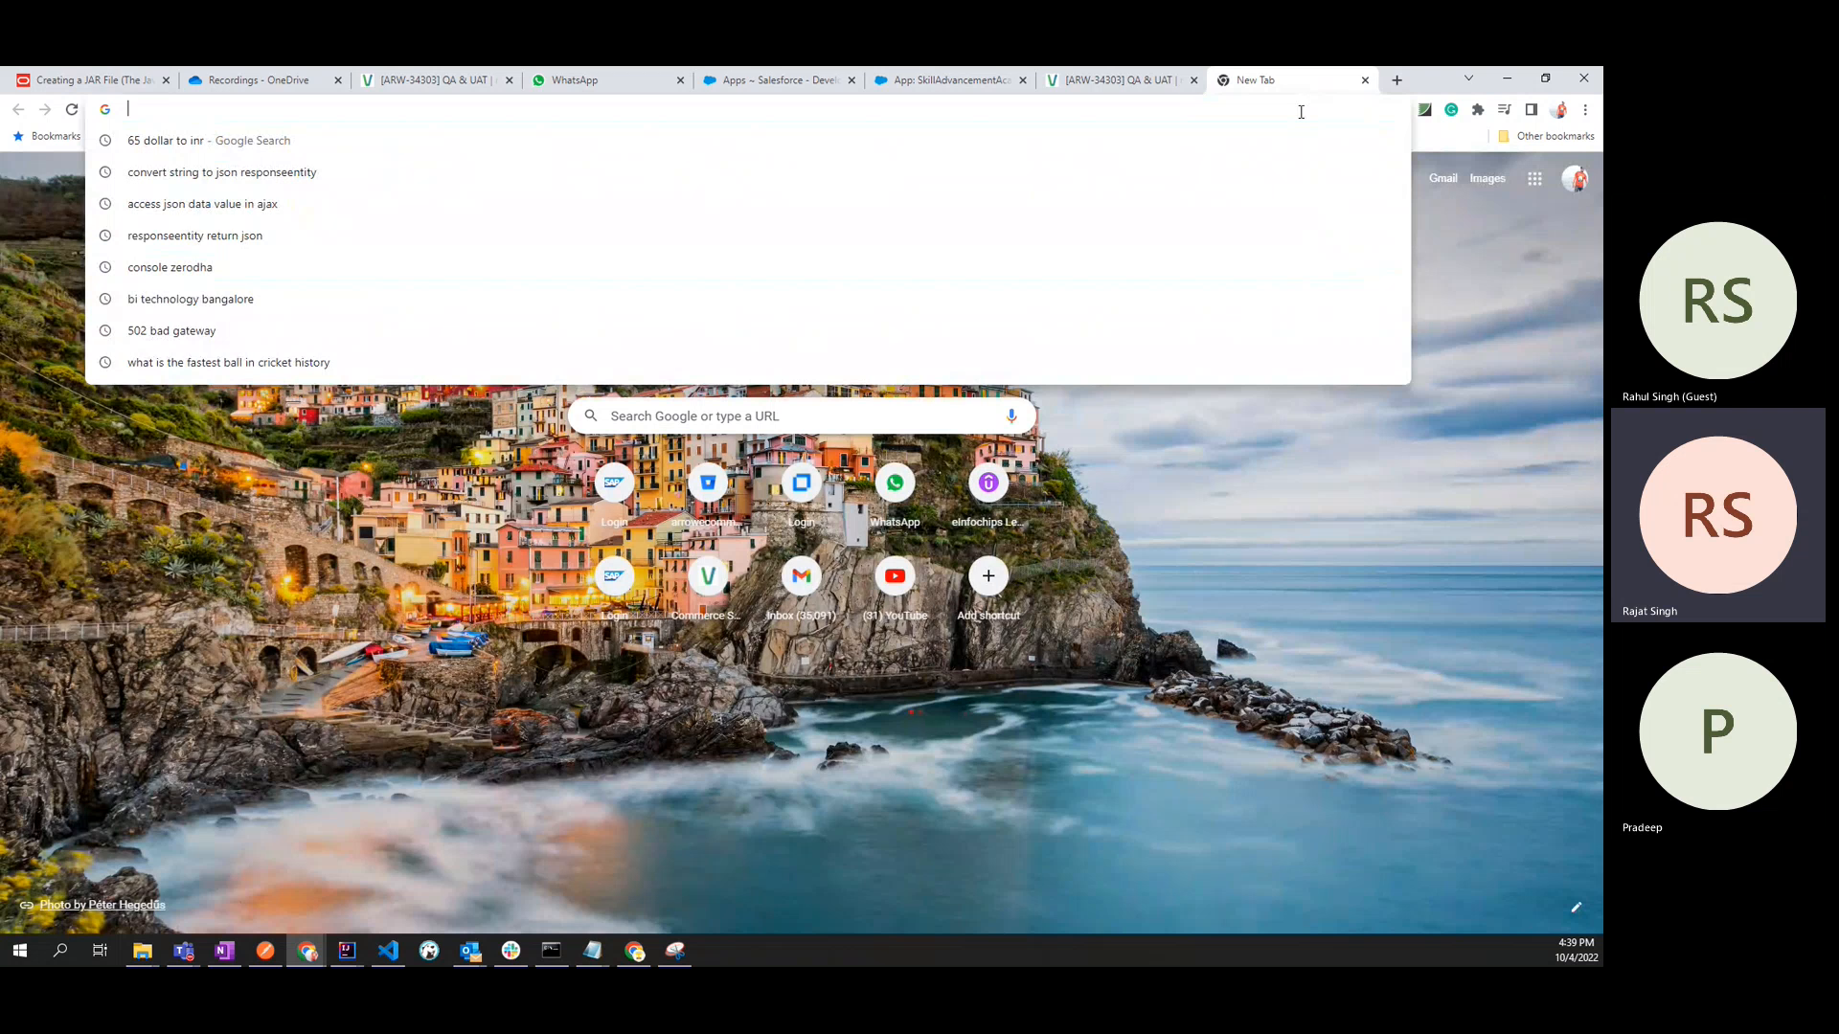
pyautogui.write('canva.com')
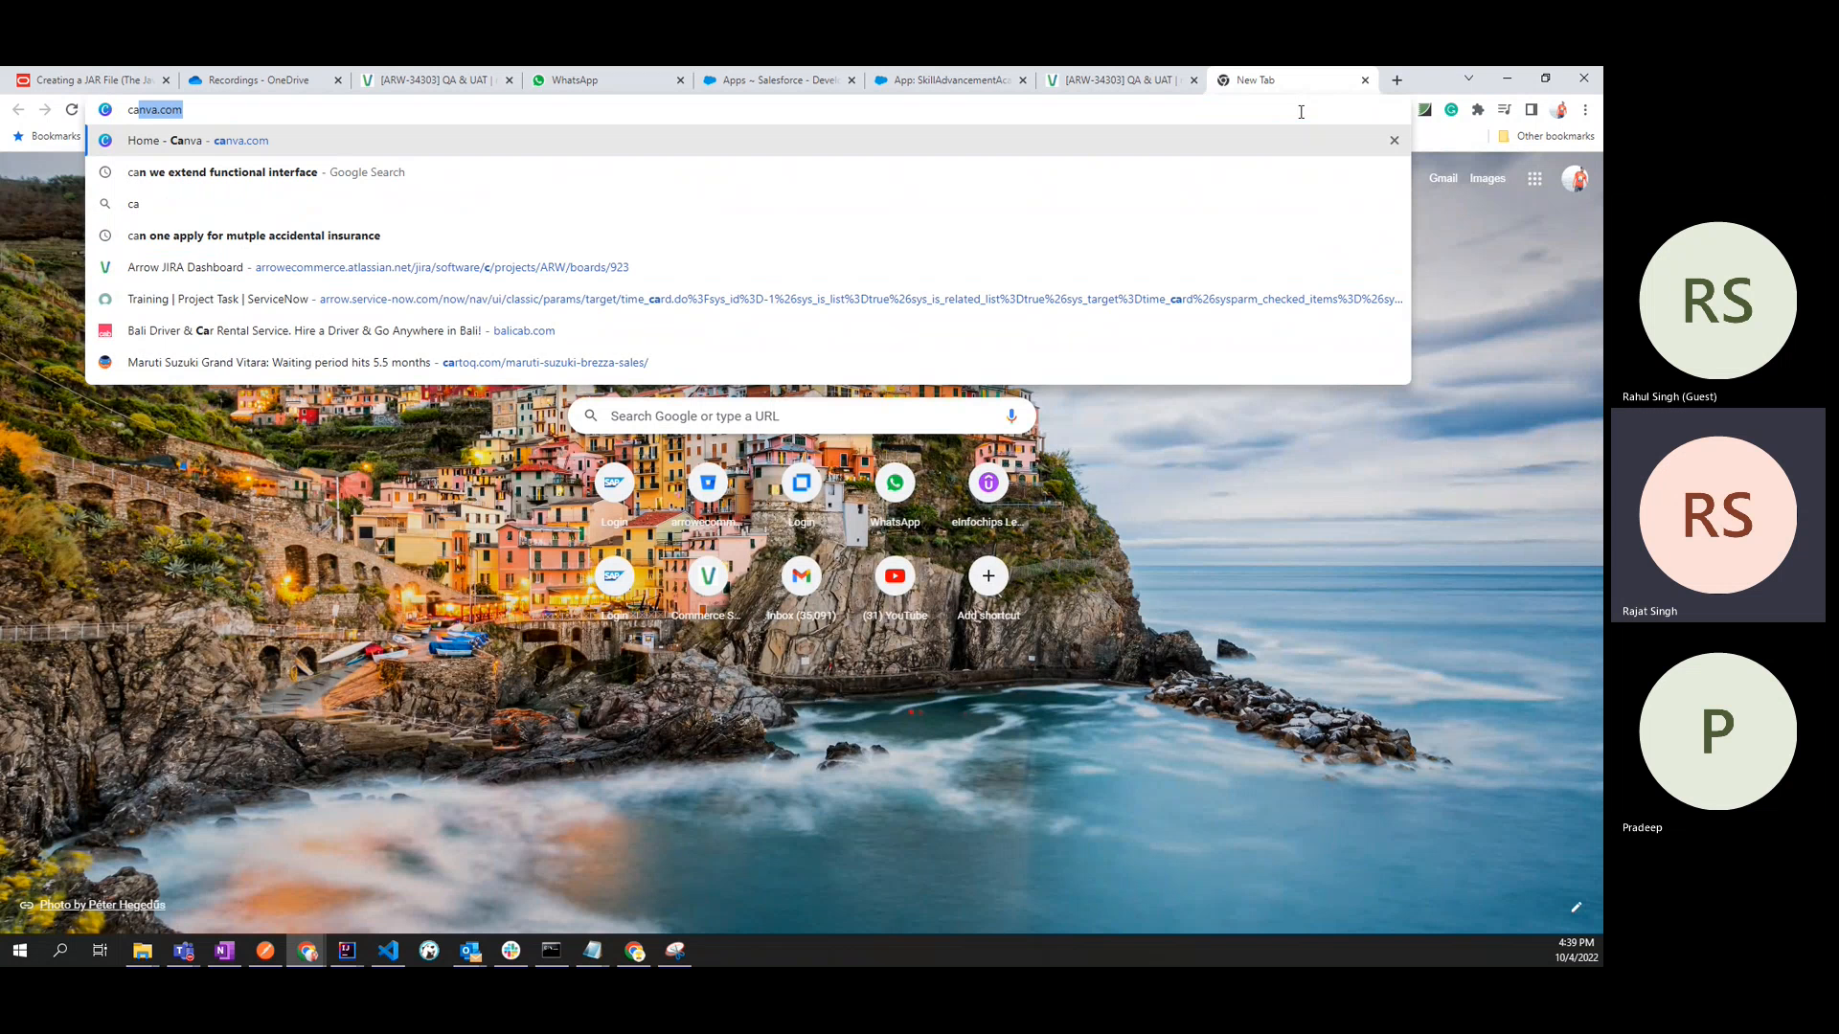
pyautogui.press('Return')
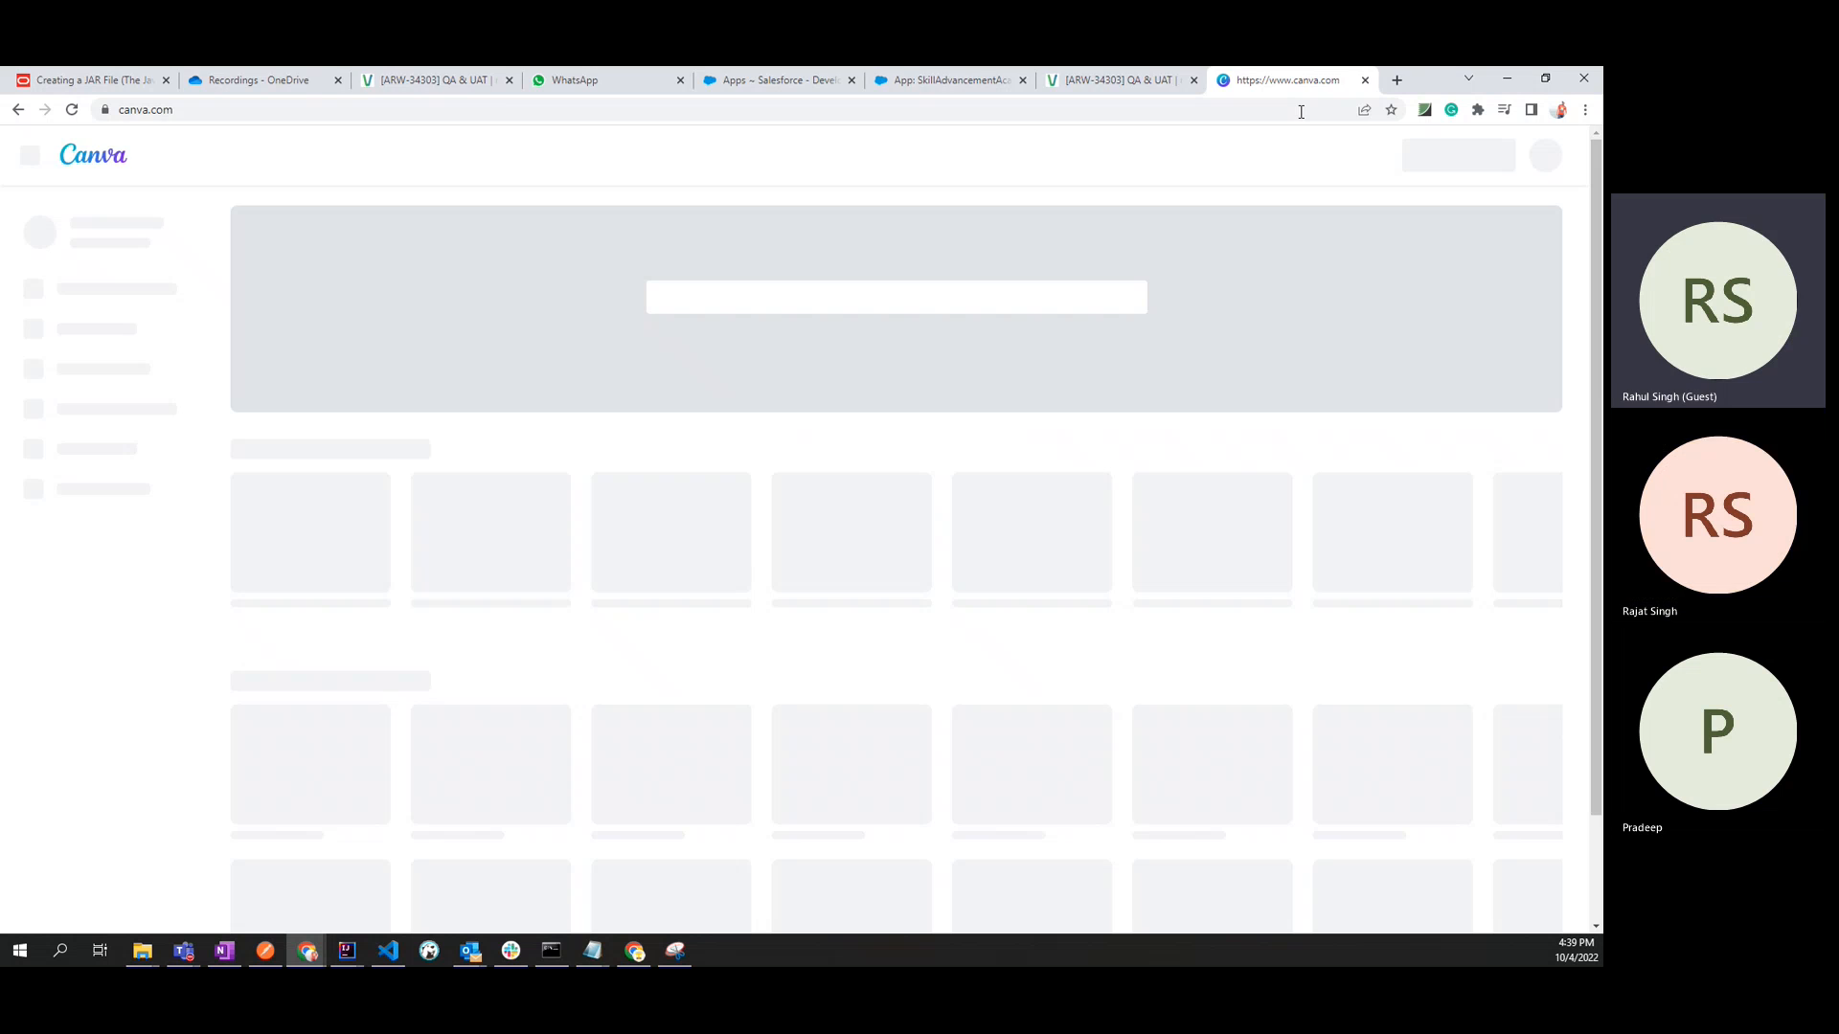
# Open the Pixlr X photo editor at pixlr.com/x in another new browser tab.
pyautogui.hotkey('ctrl', 't')
pyautogui.write('a')
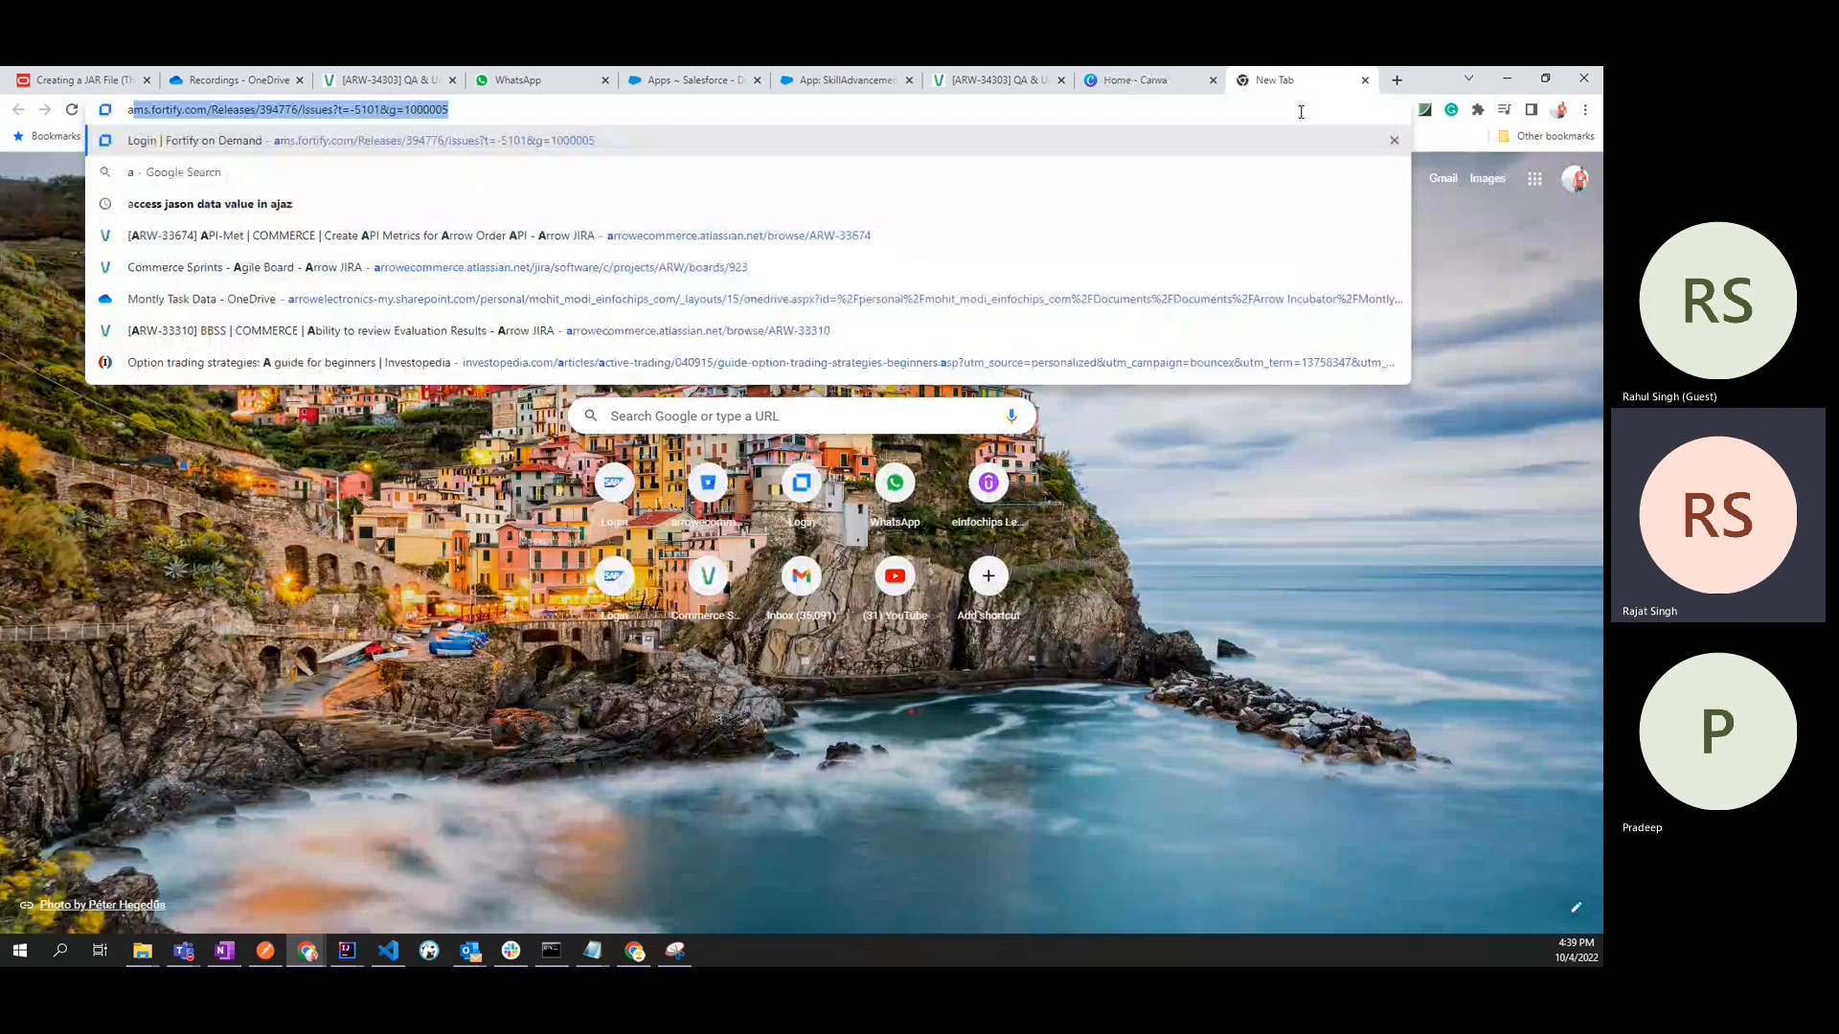
pyautogui.press('BackSpace')
pyautogui.press('BackSpace')
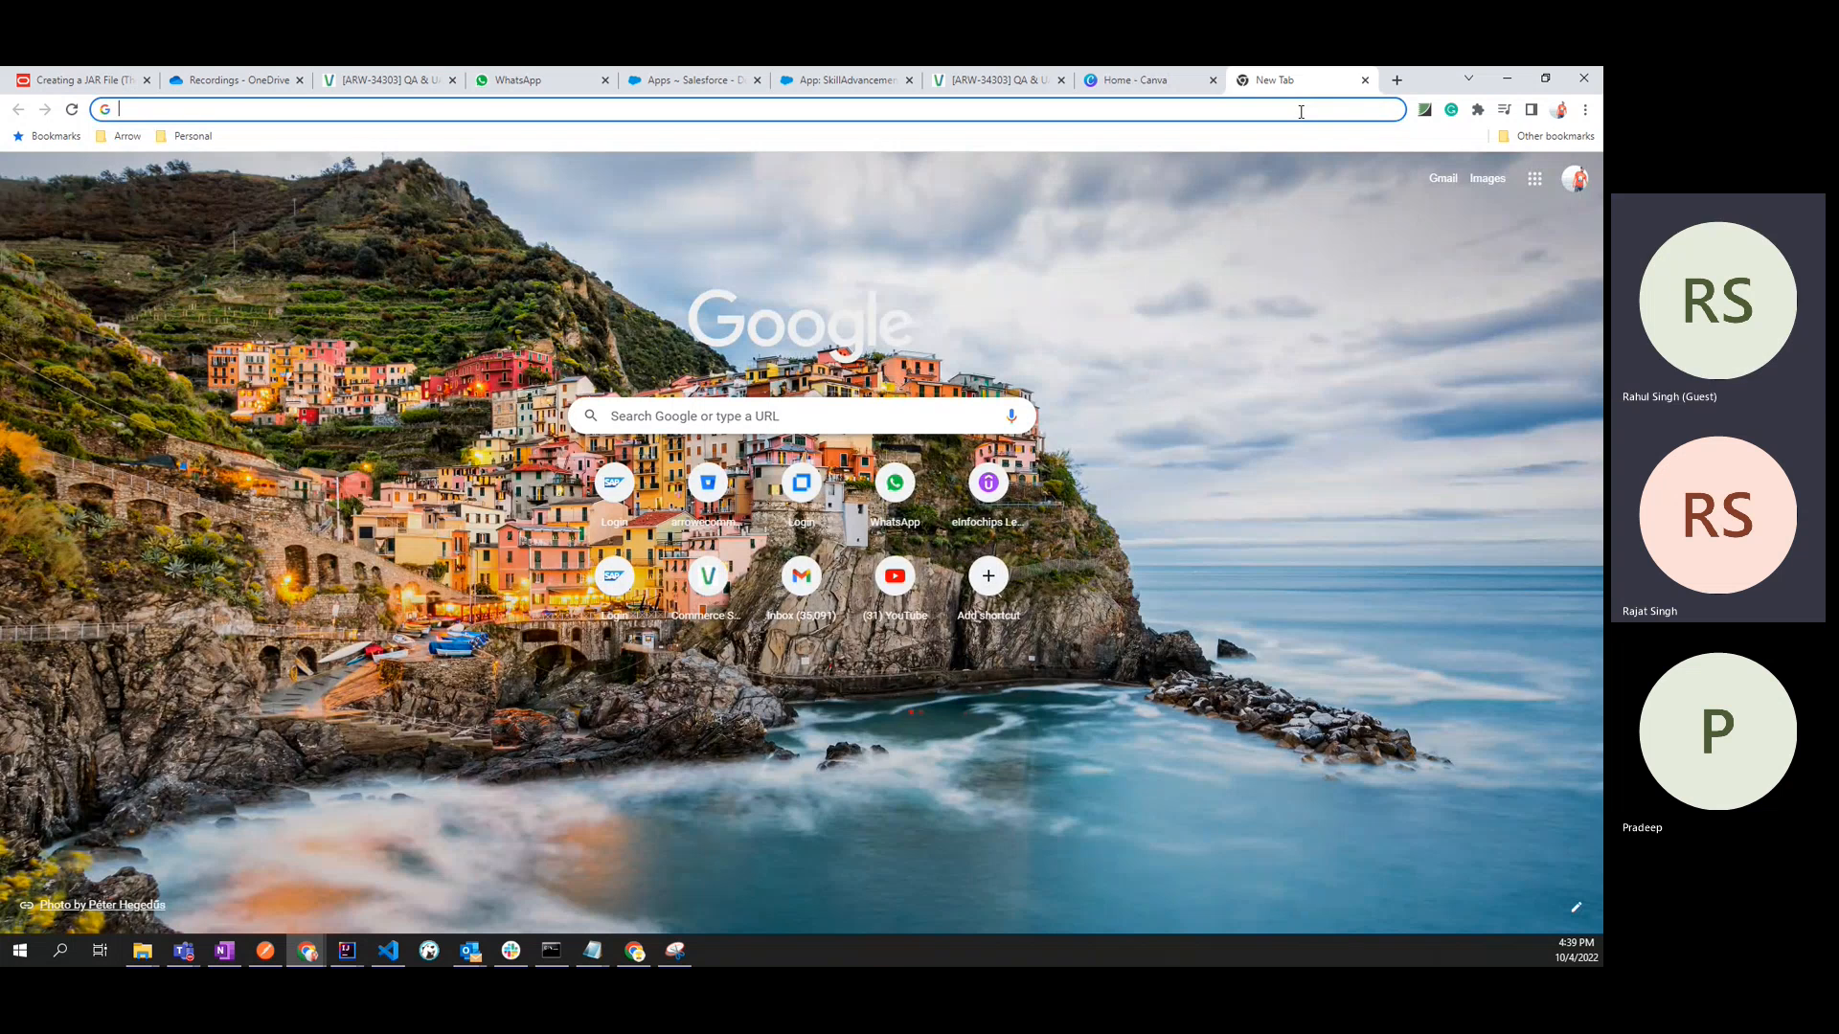
pyautogui.hotkey('ctrl', 'shift', 'Tab')
pyautogui.hotkey('ctrl', 'Tab')
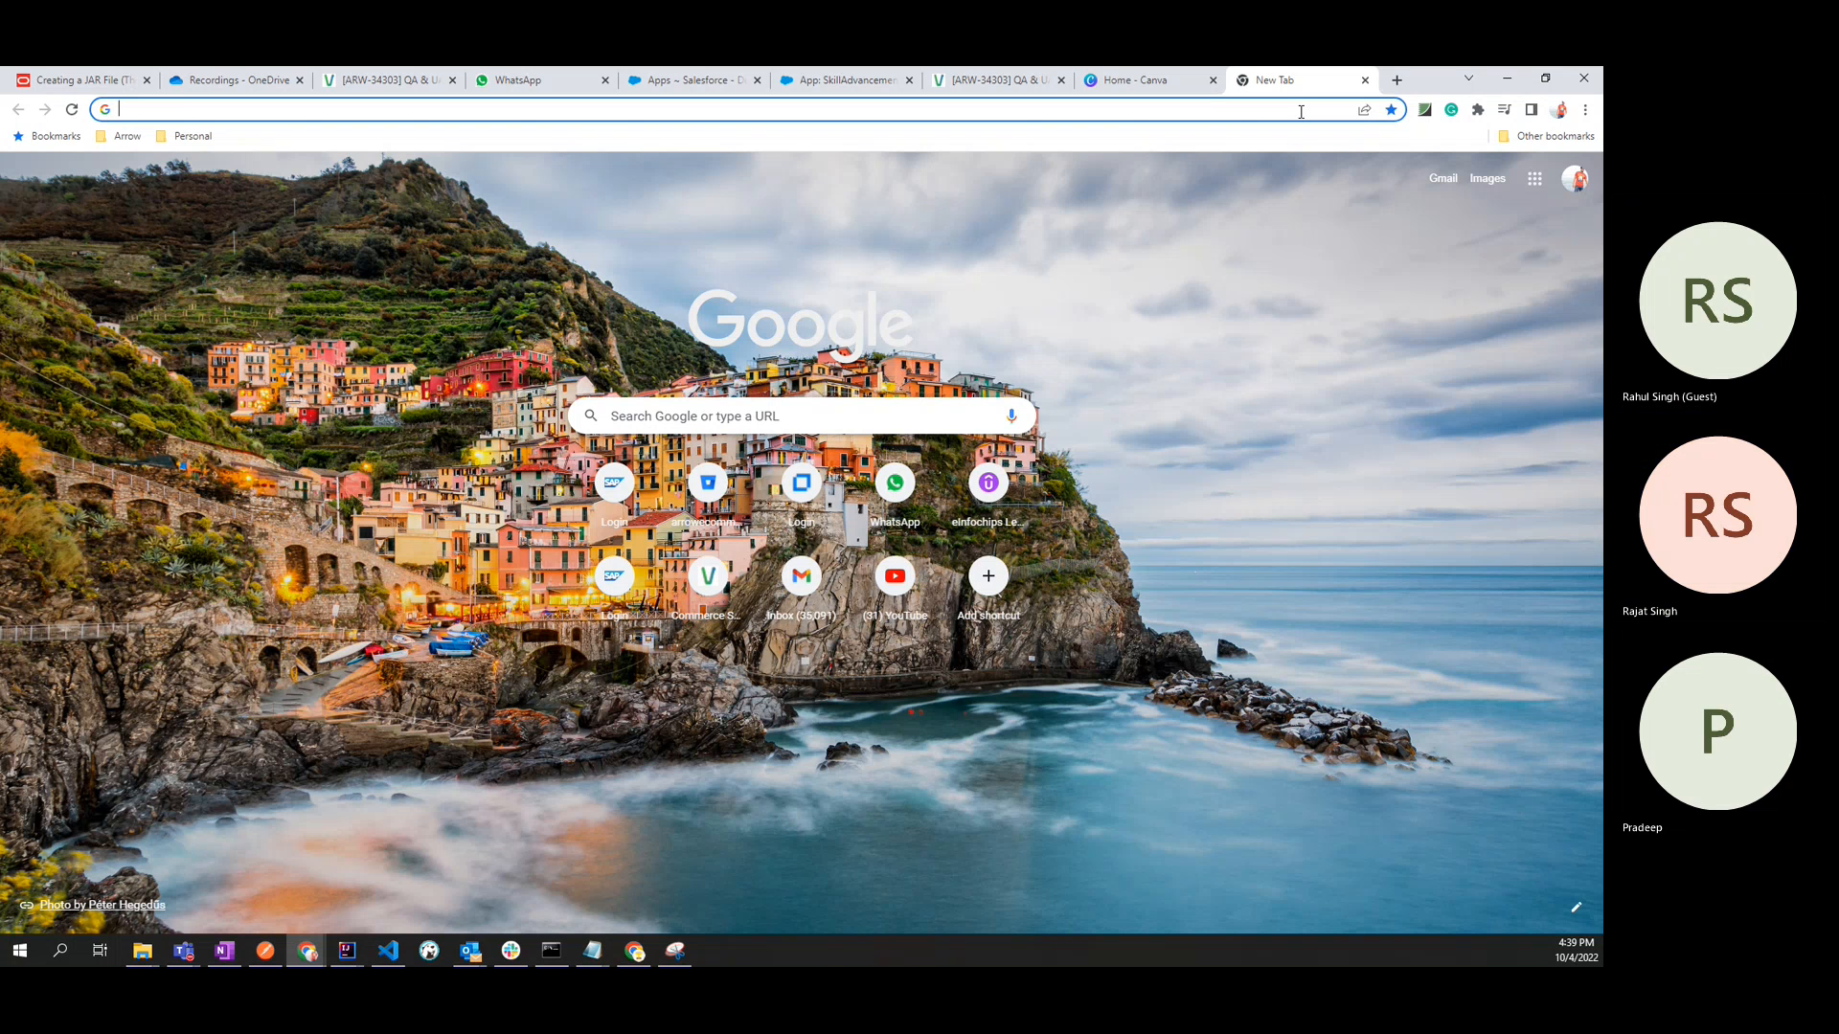
pyautogui.write('pix')
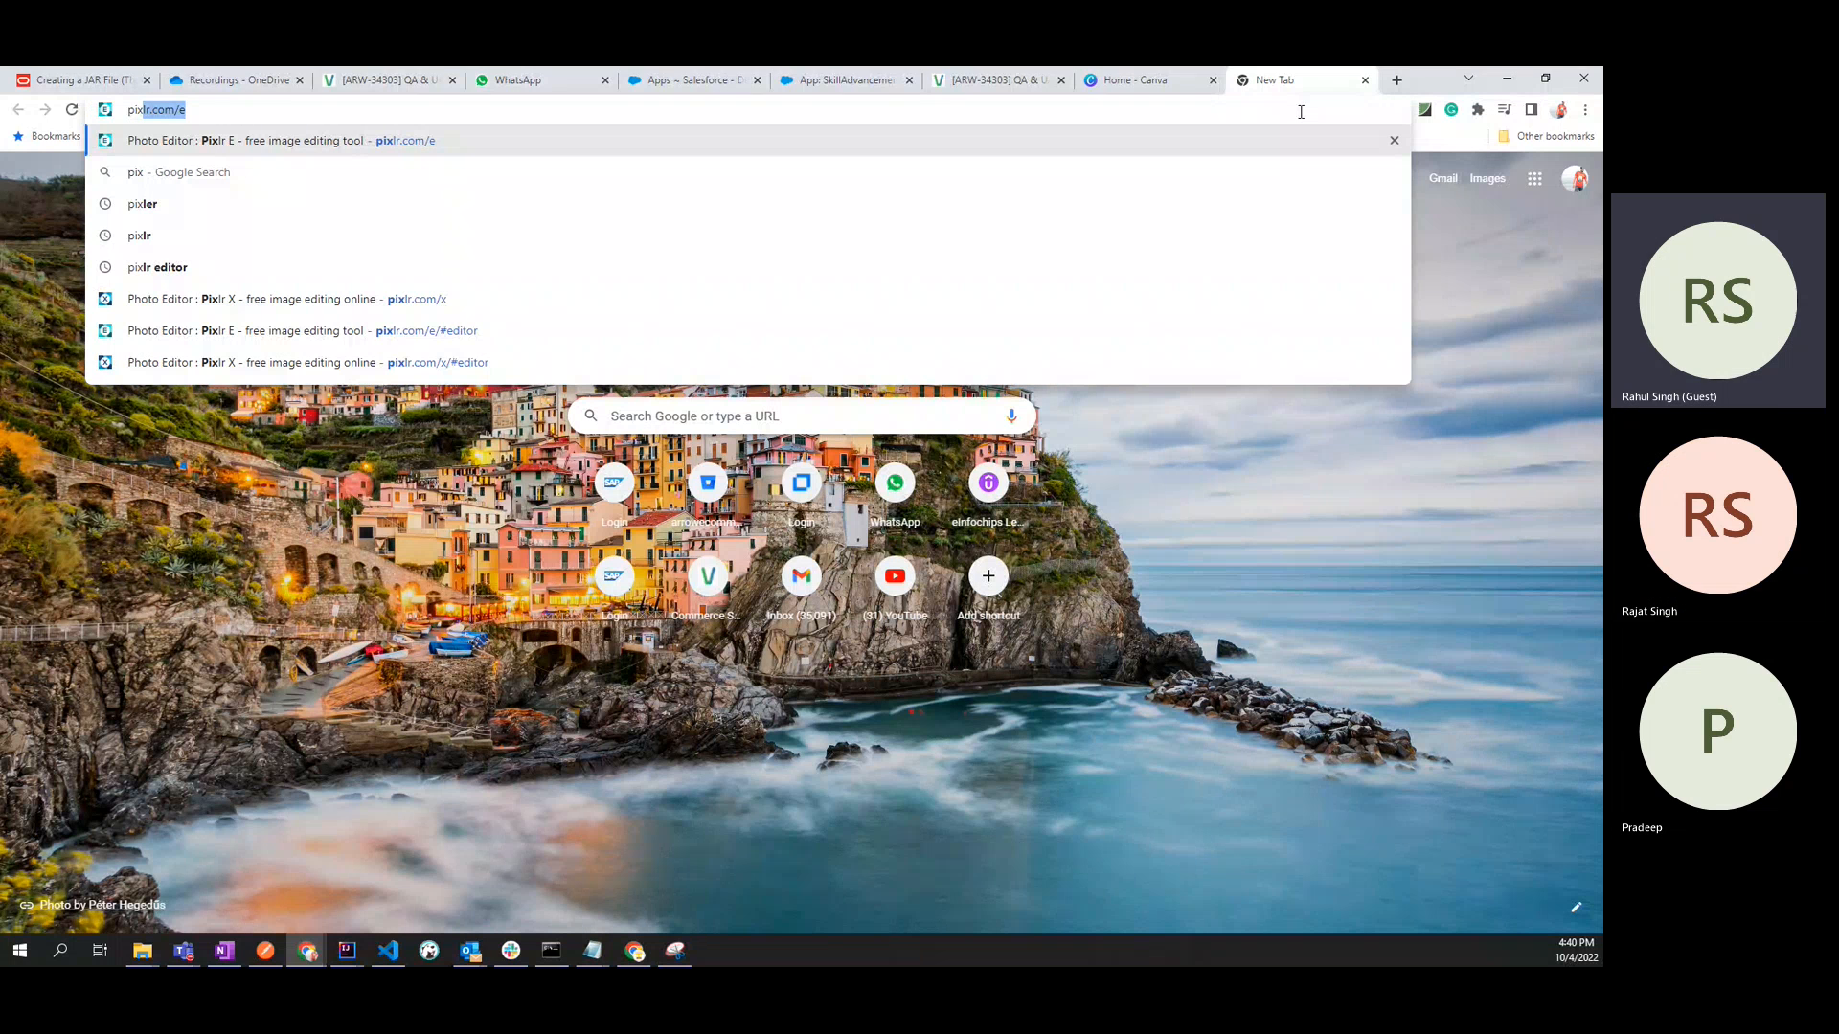
pyautogui.press('Down')
pyautogui.press('Down')
pyautogui.press('Down')
pyautogui.press('Down')
pyautogui.press('Down')
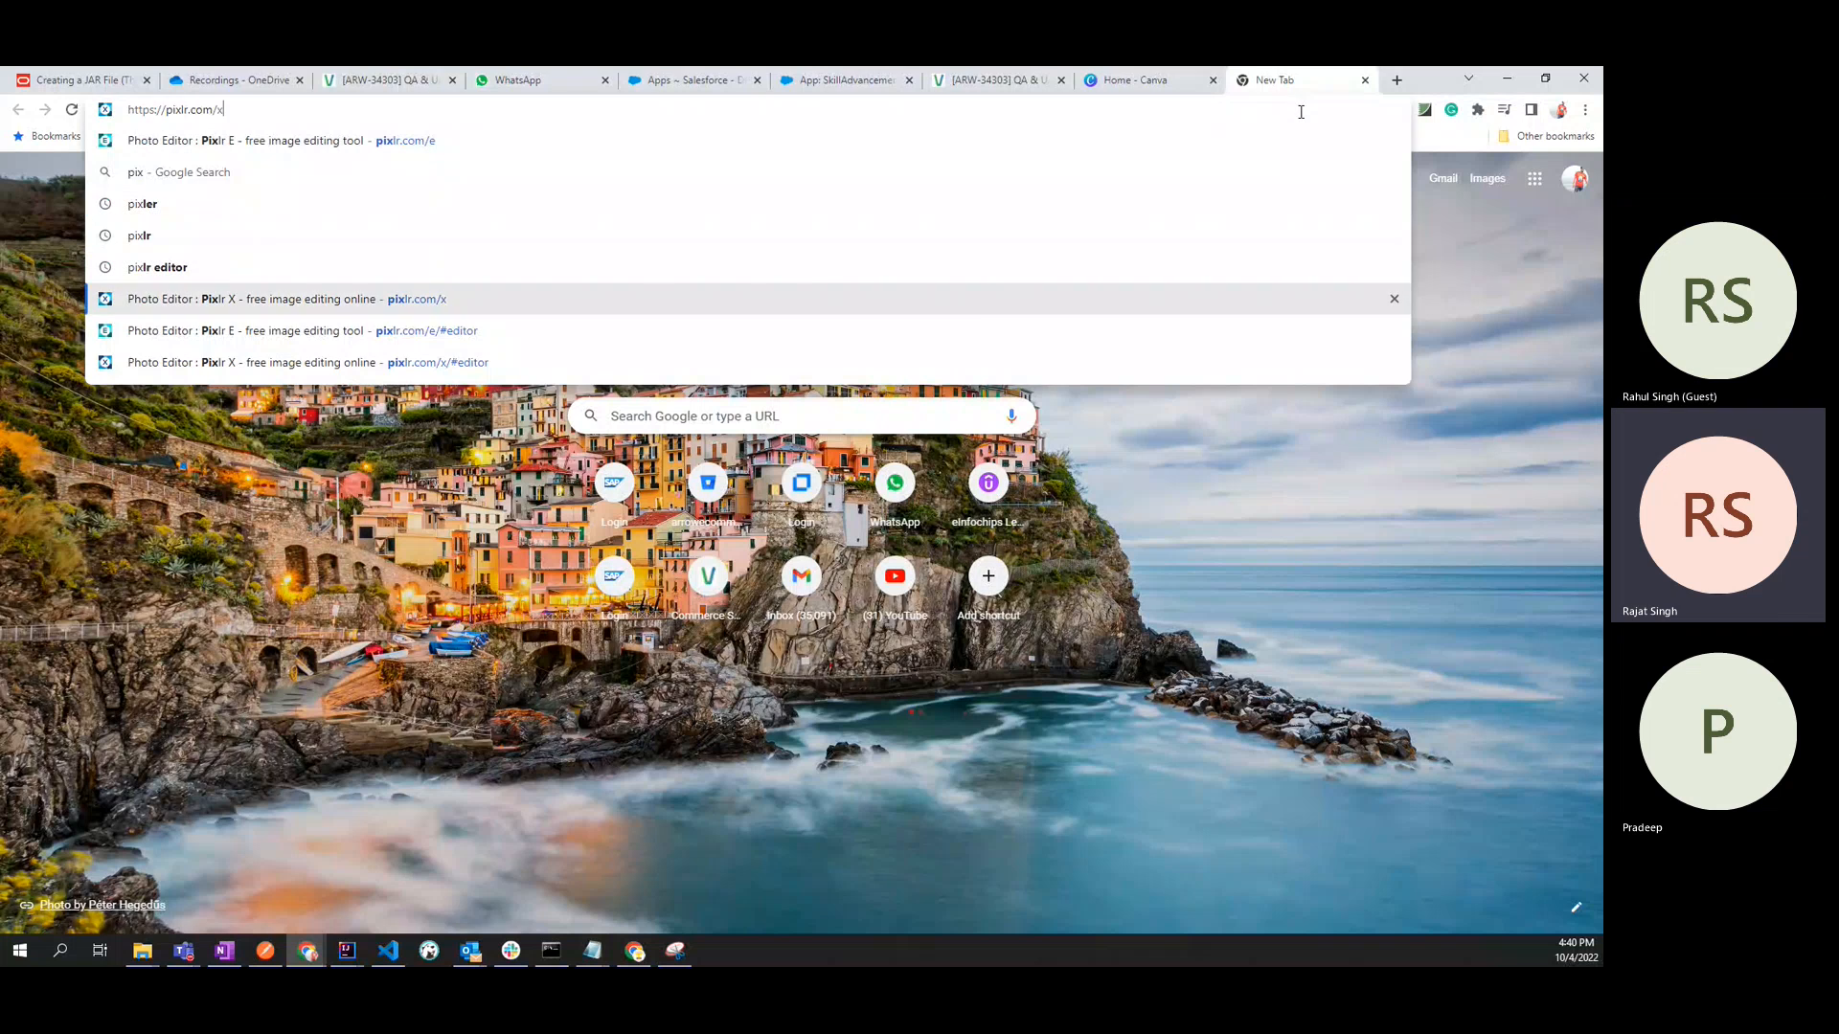
pyautogui.press('Return')
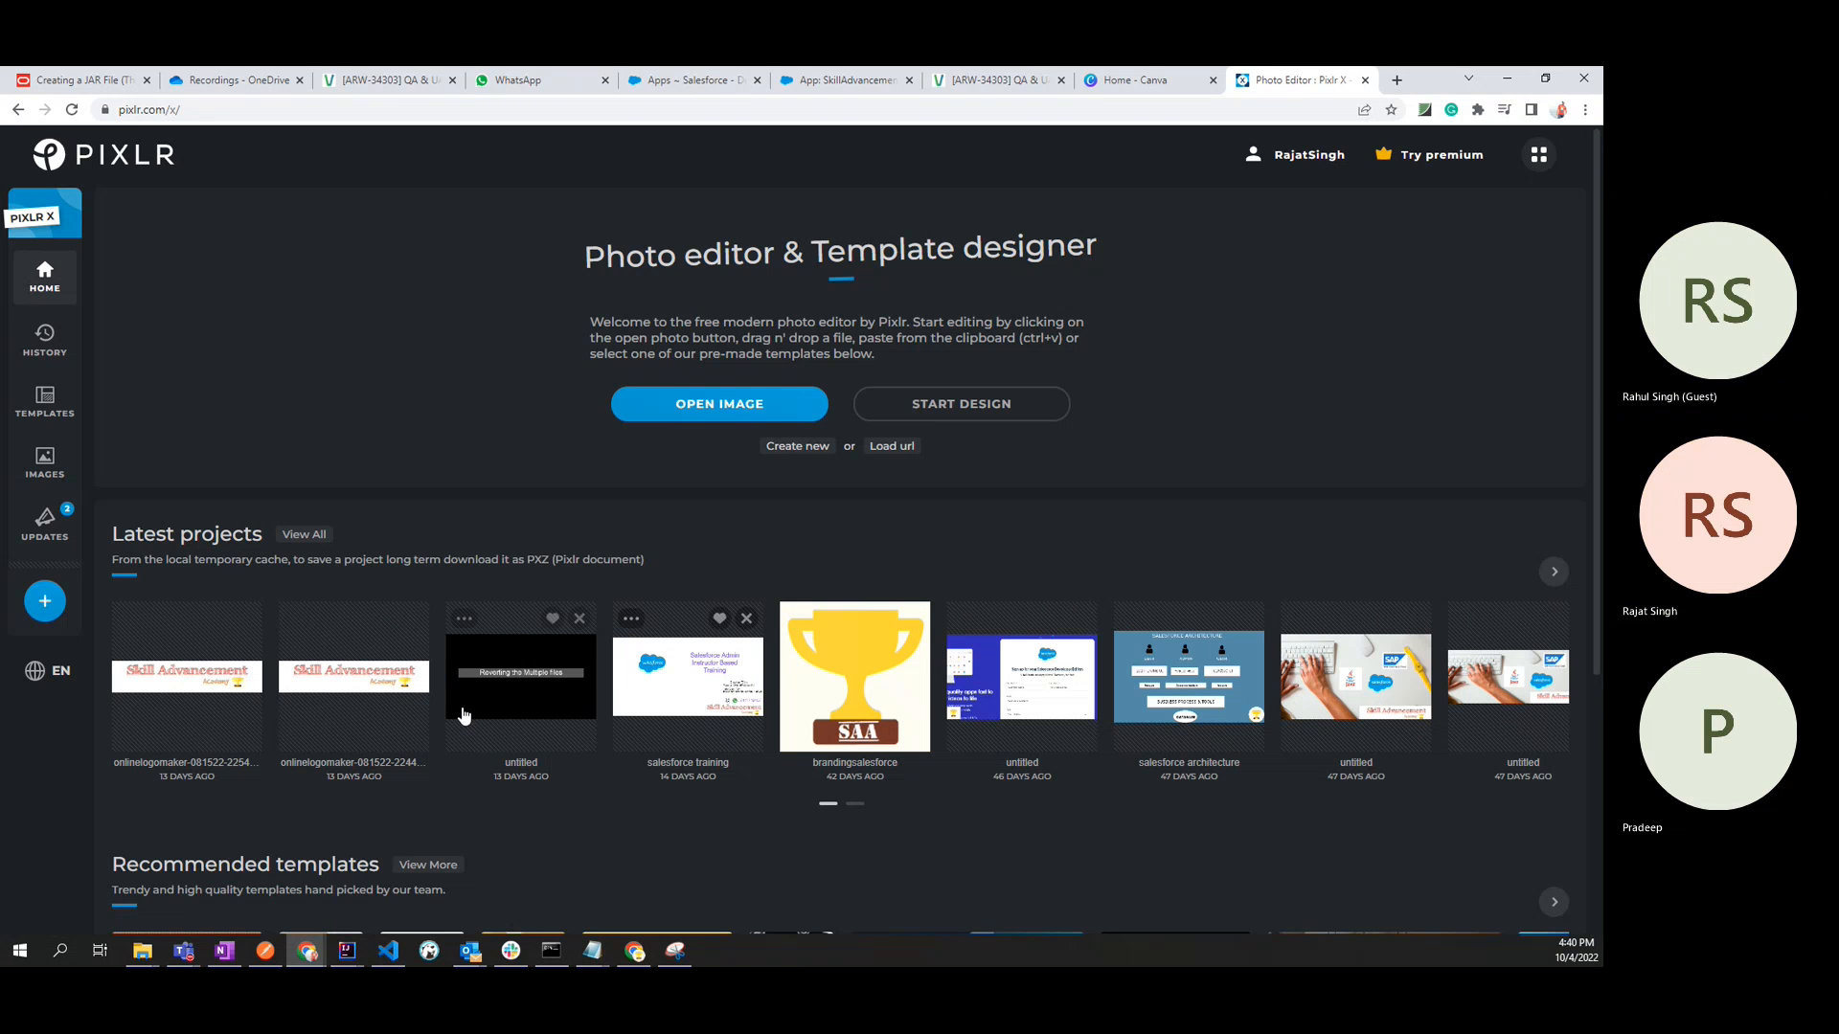
# Look through the latest Pixlr X projects, viewing the salesforce architecture design and the salesforce training design with its arrange options.
pyautogui.scroll(-2, 796, 812)
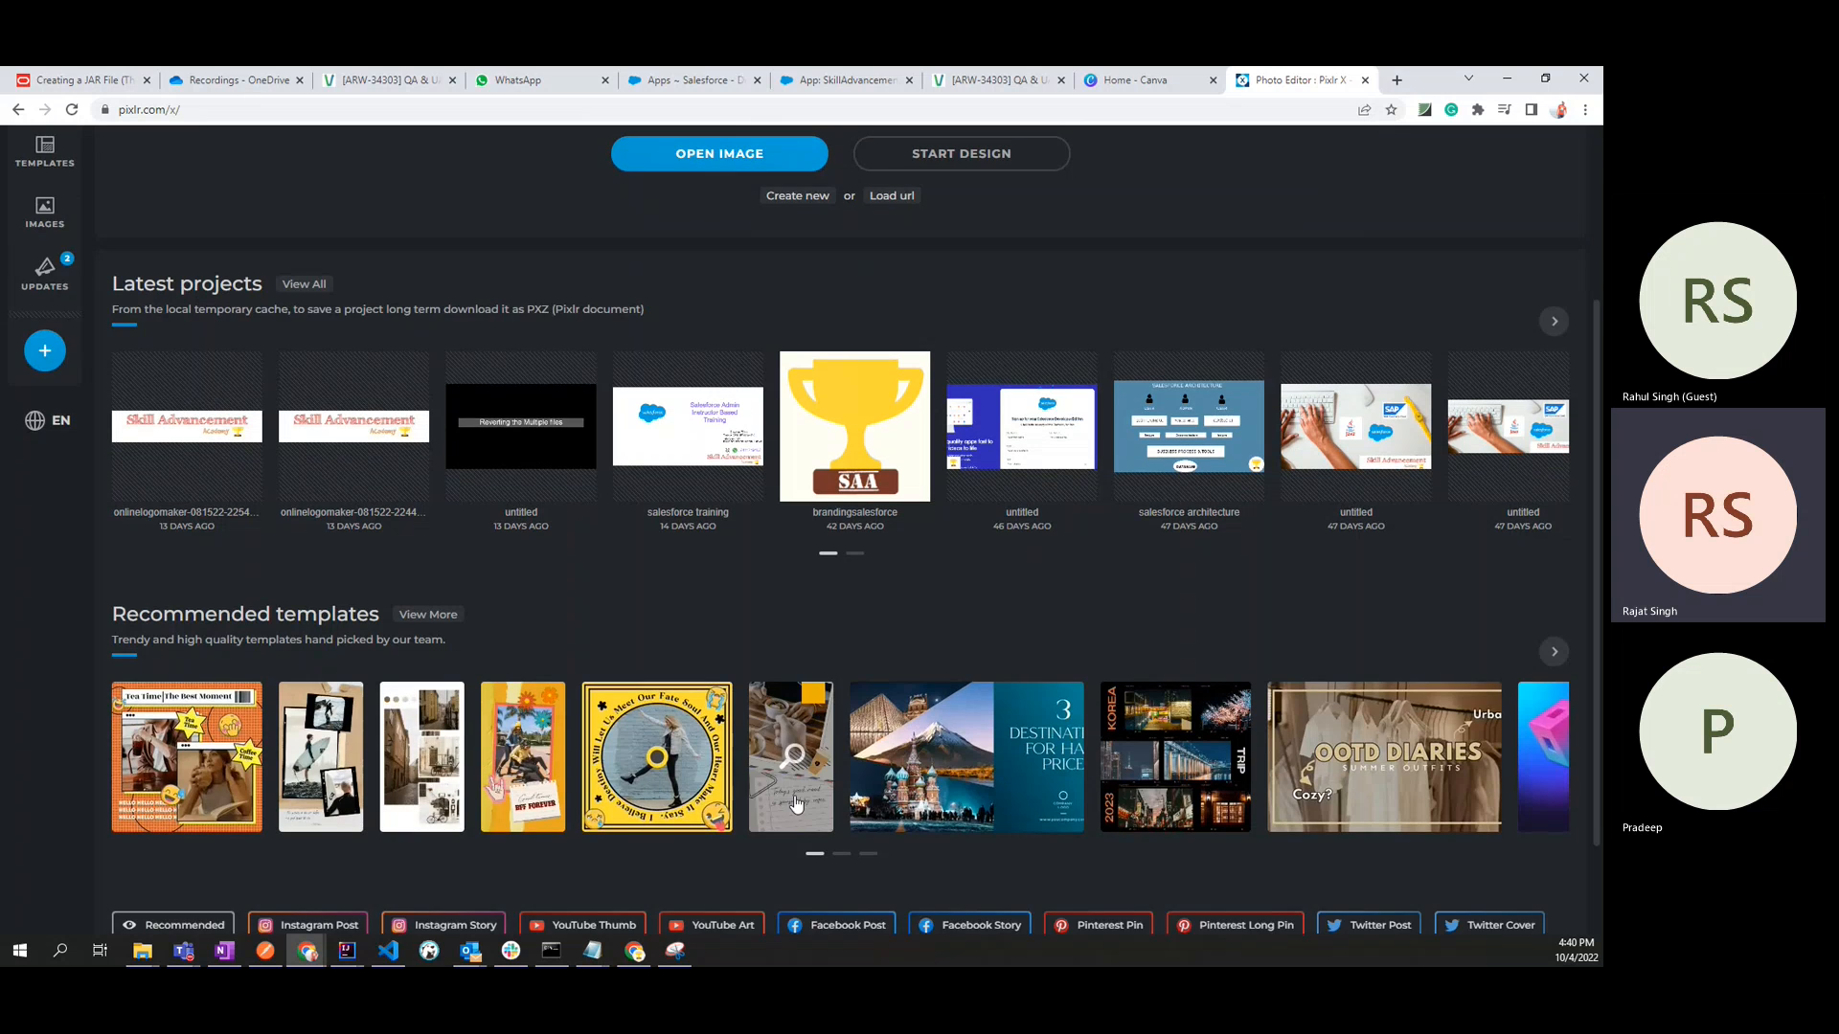
pyautogui.scroll(1, 1099, 659)
pyautogui.click(1200, 536)
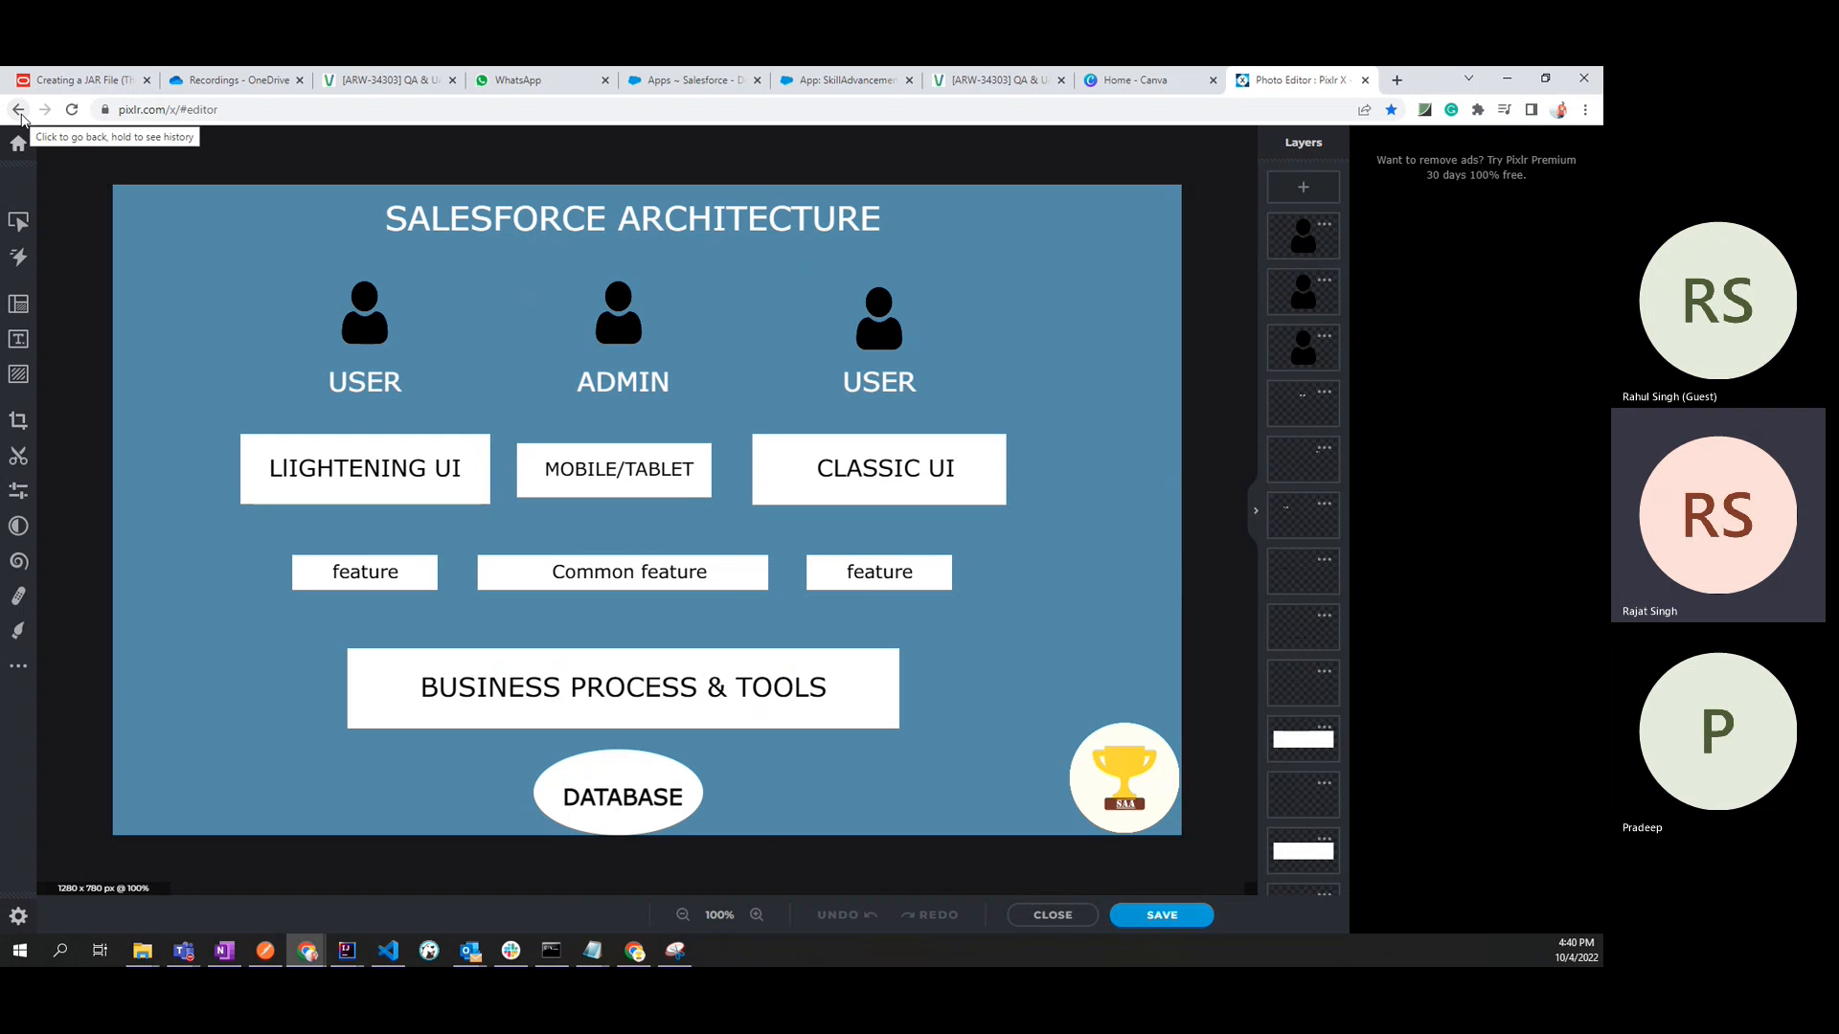
pyautogui.click(20, 111)
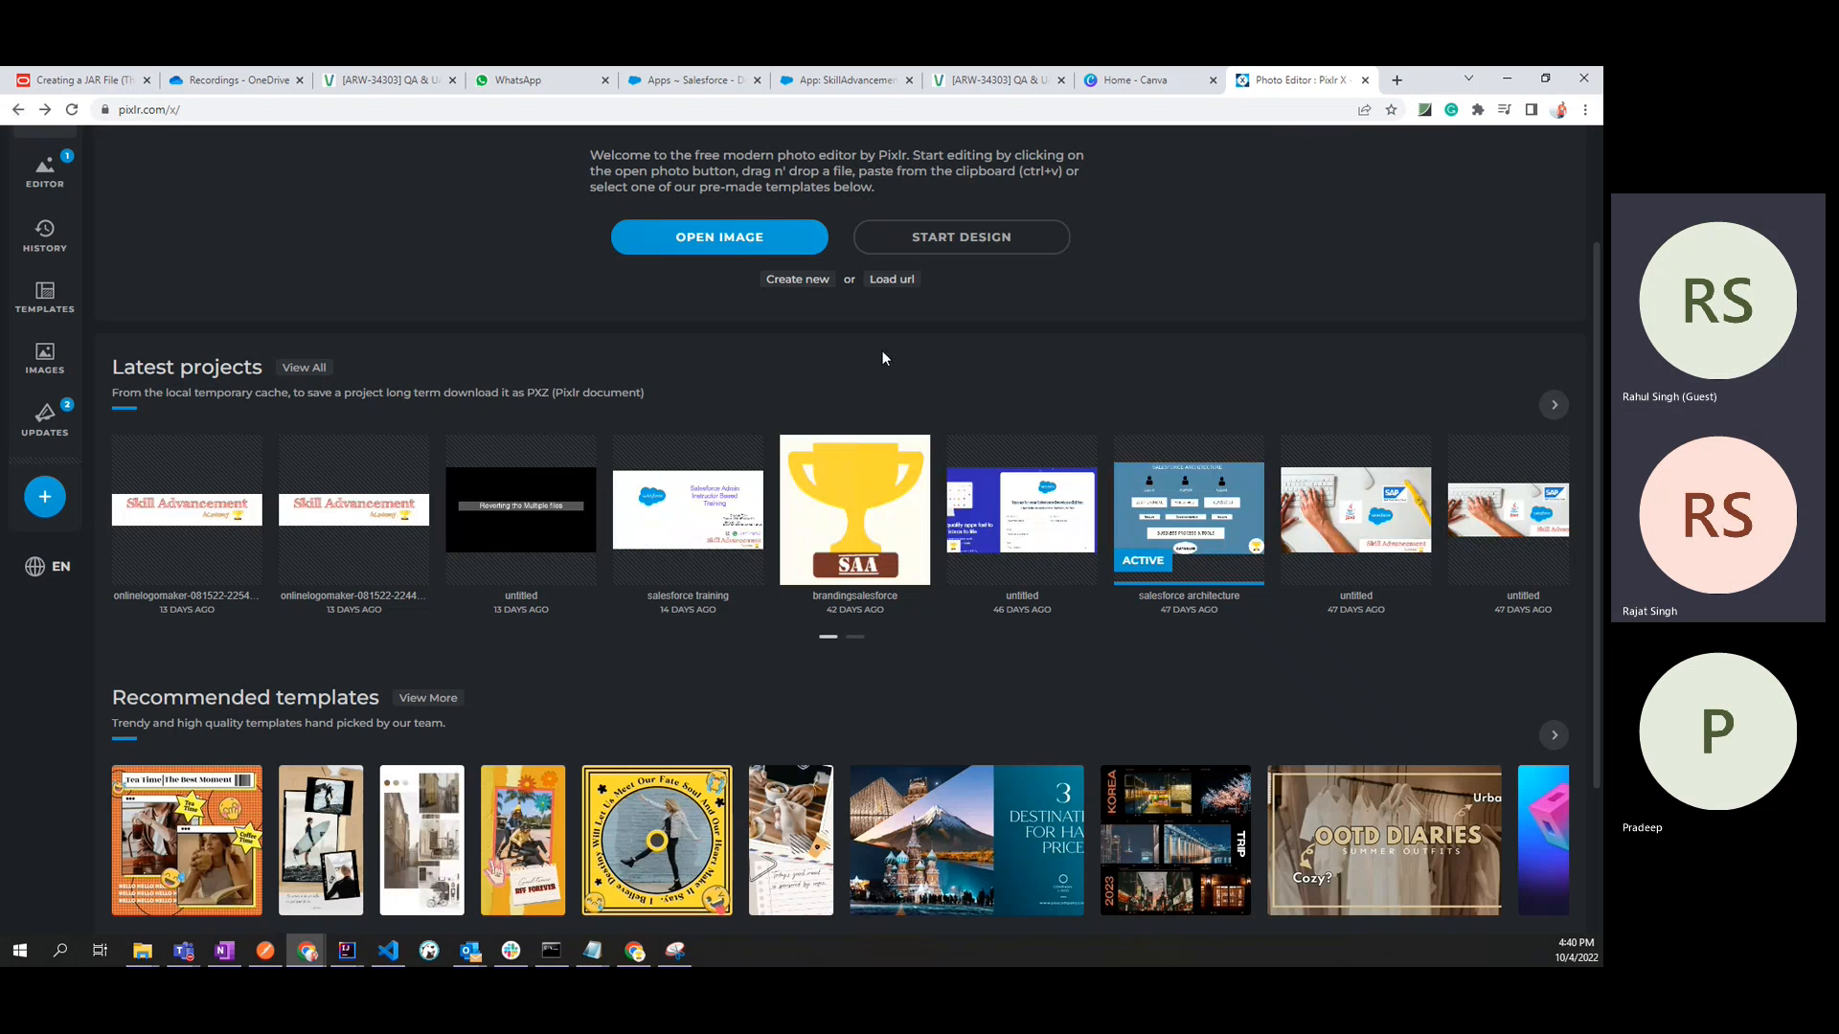
pyautogui.scroll(2, 882, 358)
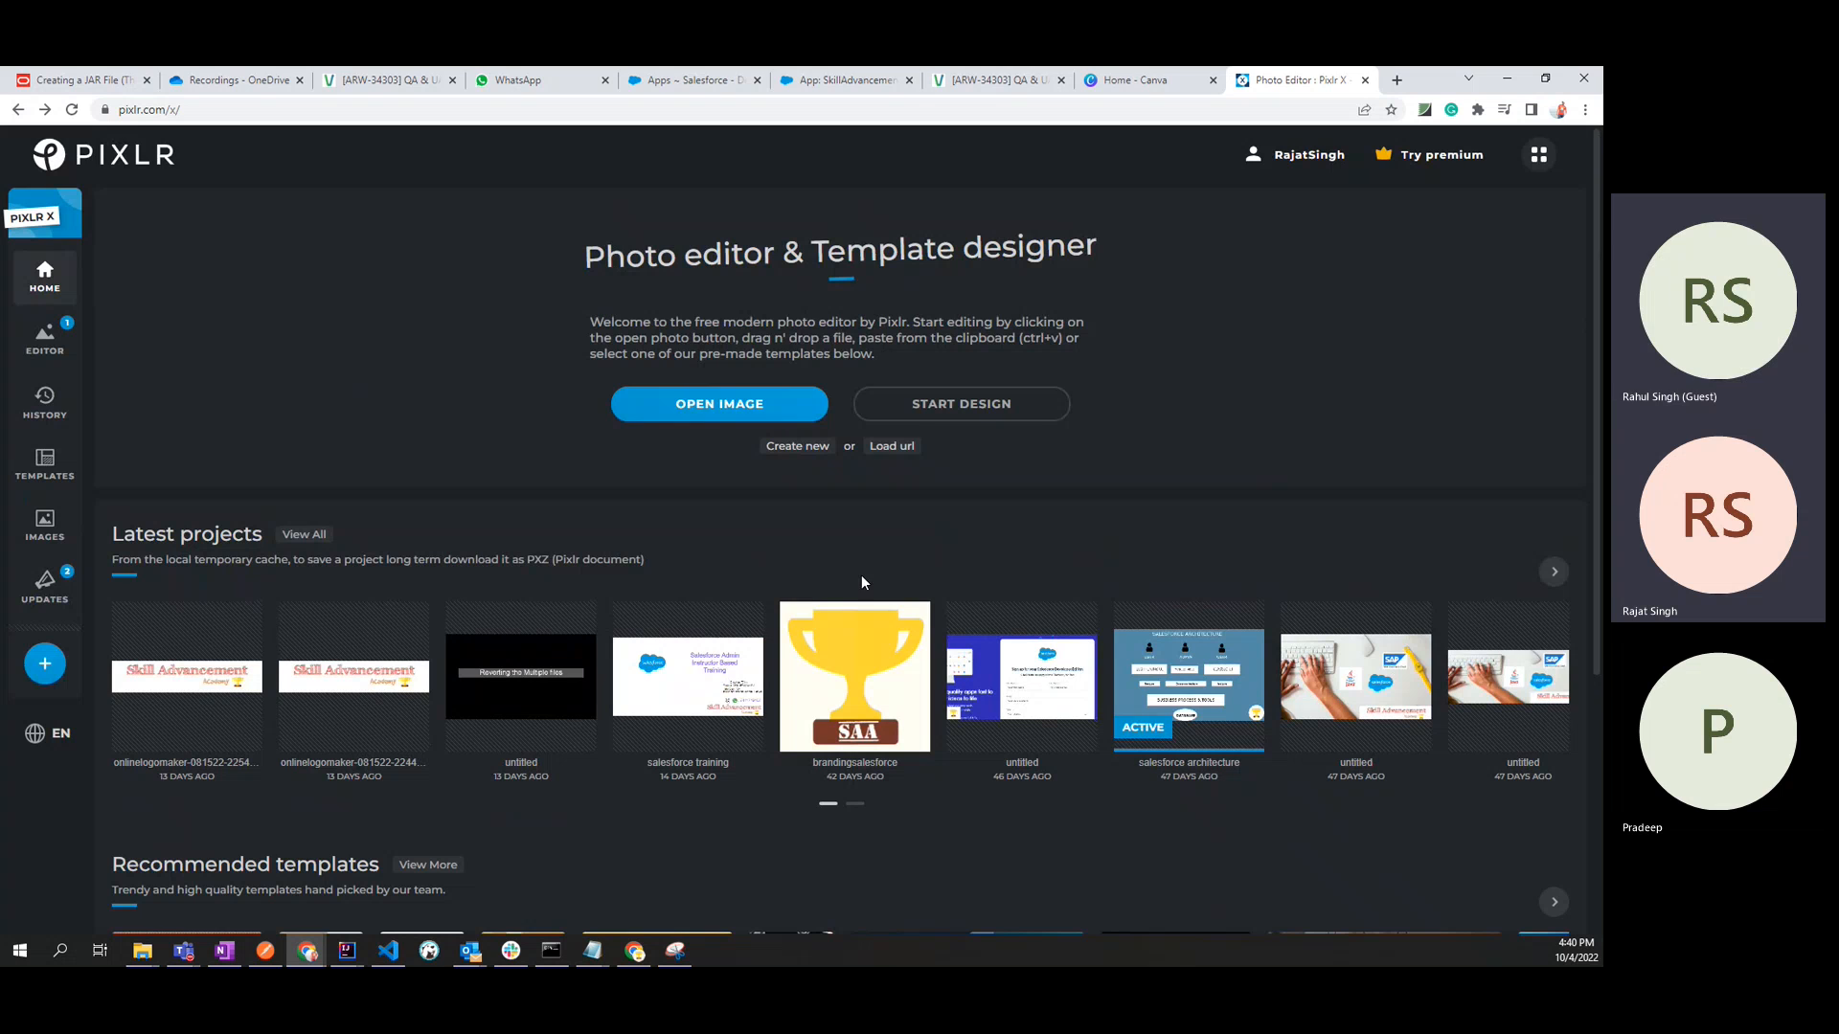
pyautogui.click(650, 694)
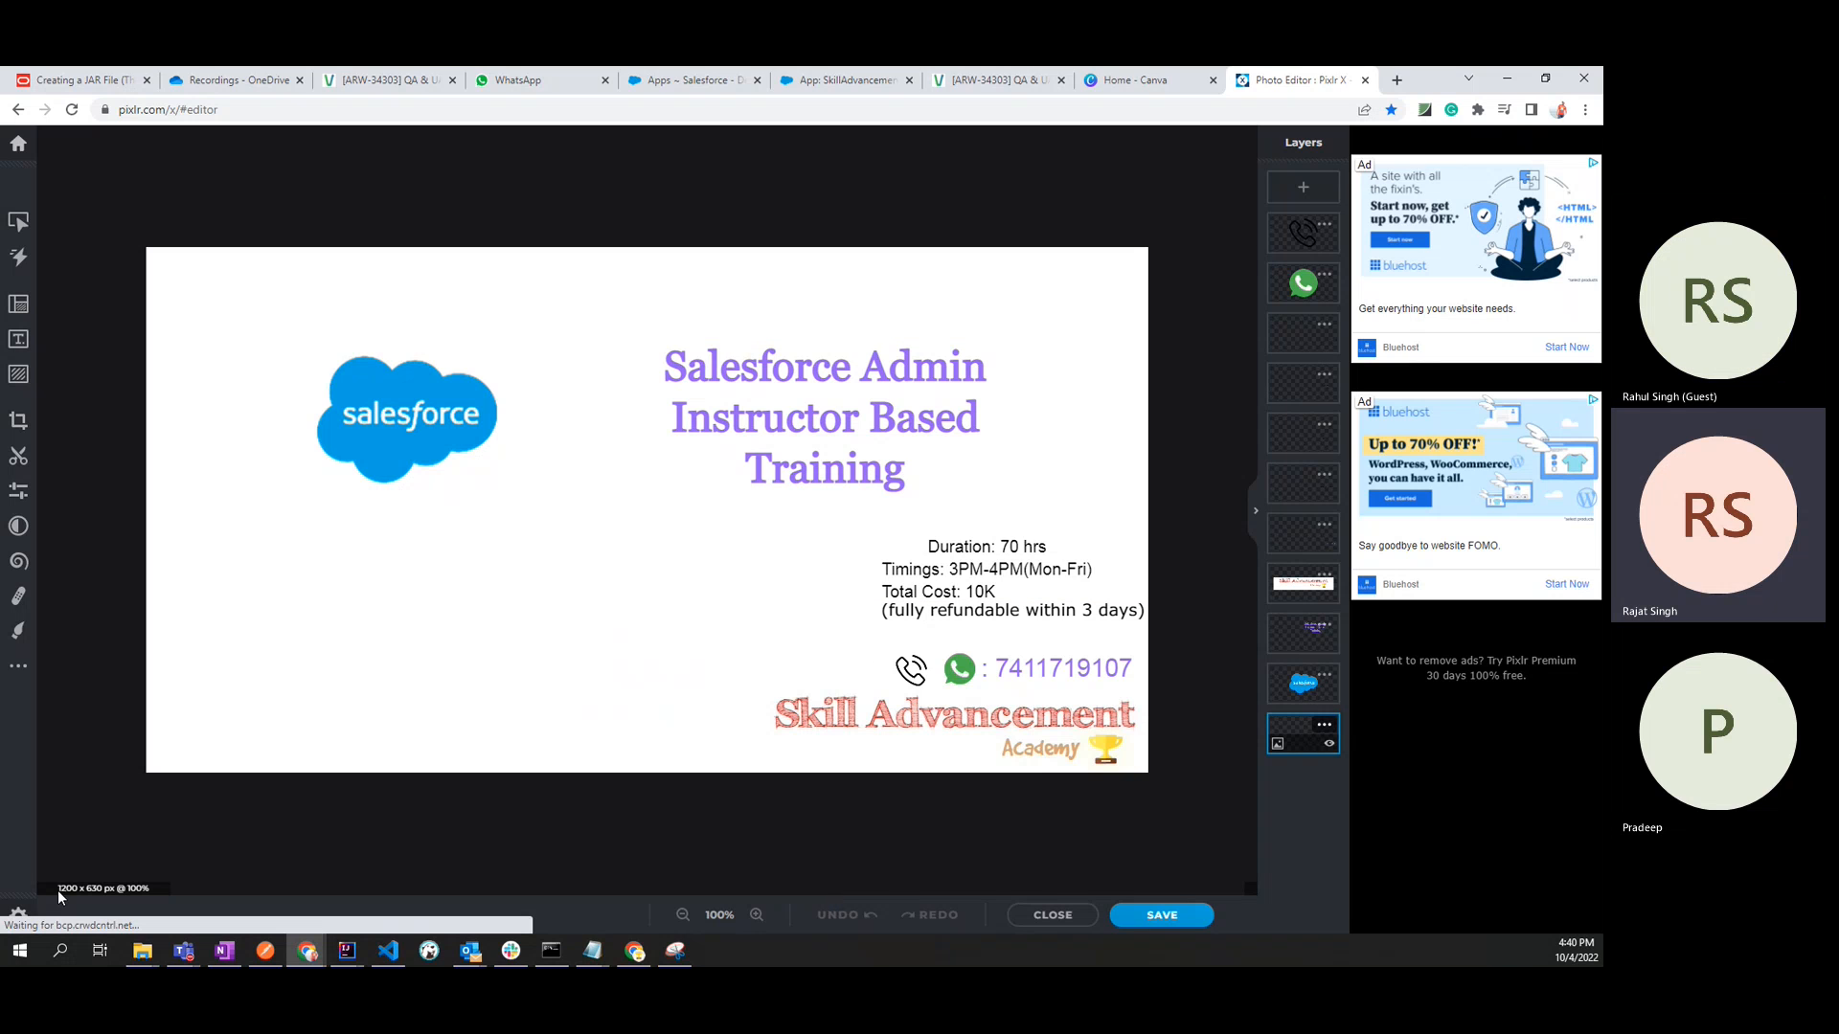
pyautogui.click(18, 222)
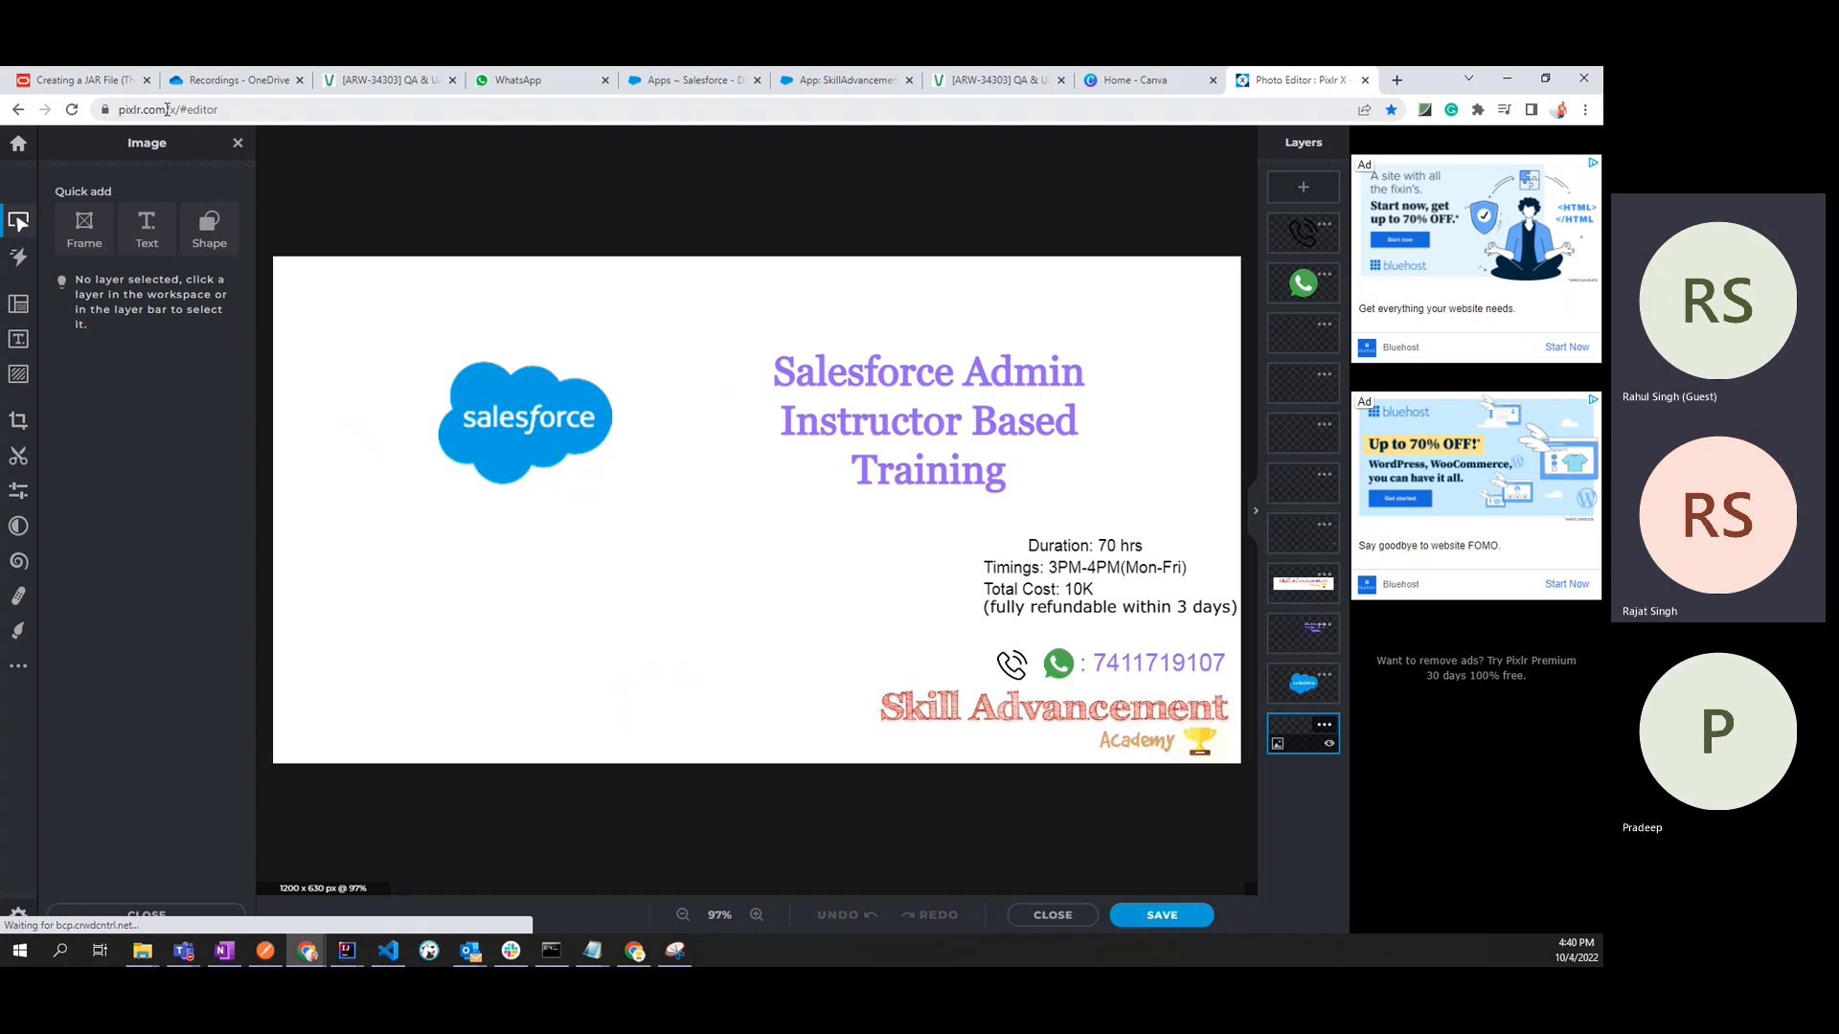
# Switch from Pixlr X to the Pixlr E editor at pixlr.com/e.
pyautogui.moveTo(171, 111); pyautogui.dragTo(230, 116)
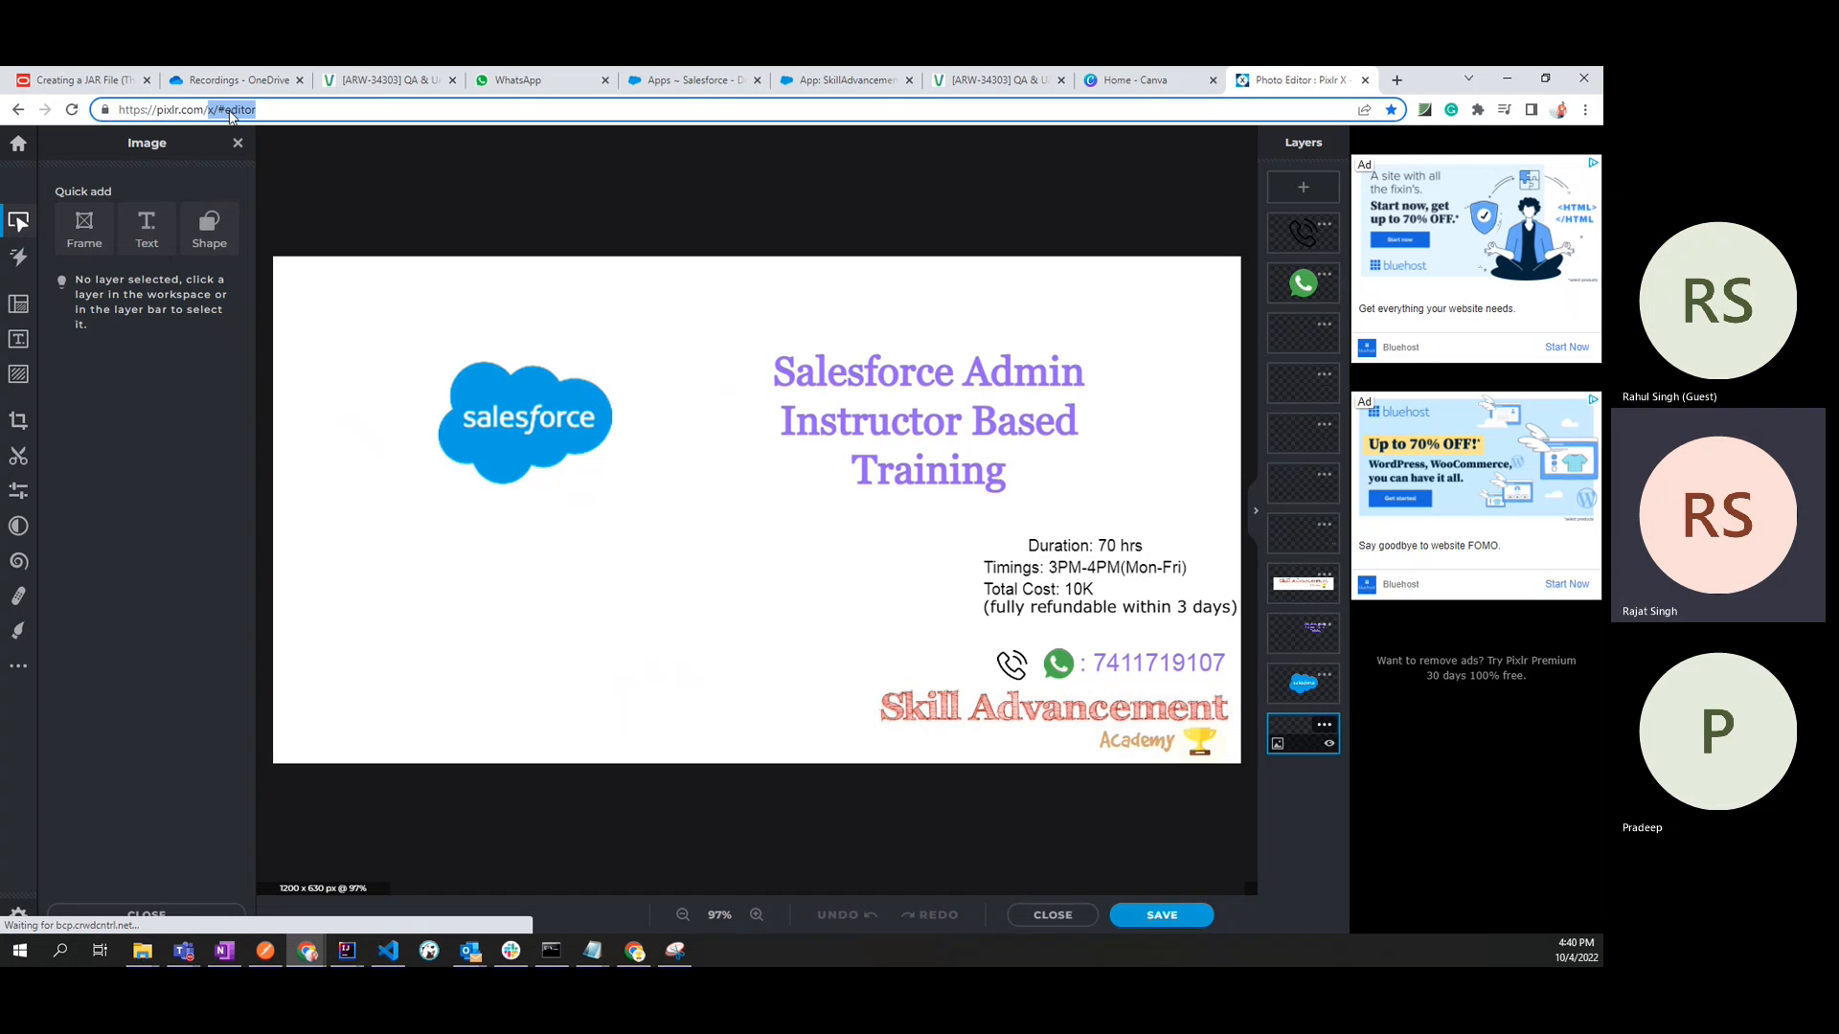
pyautogui.write('e')
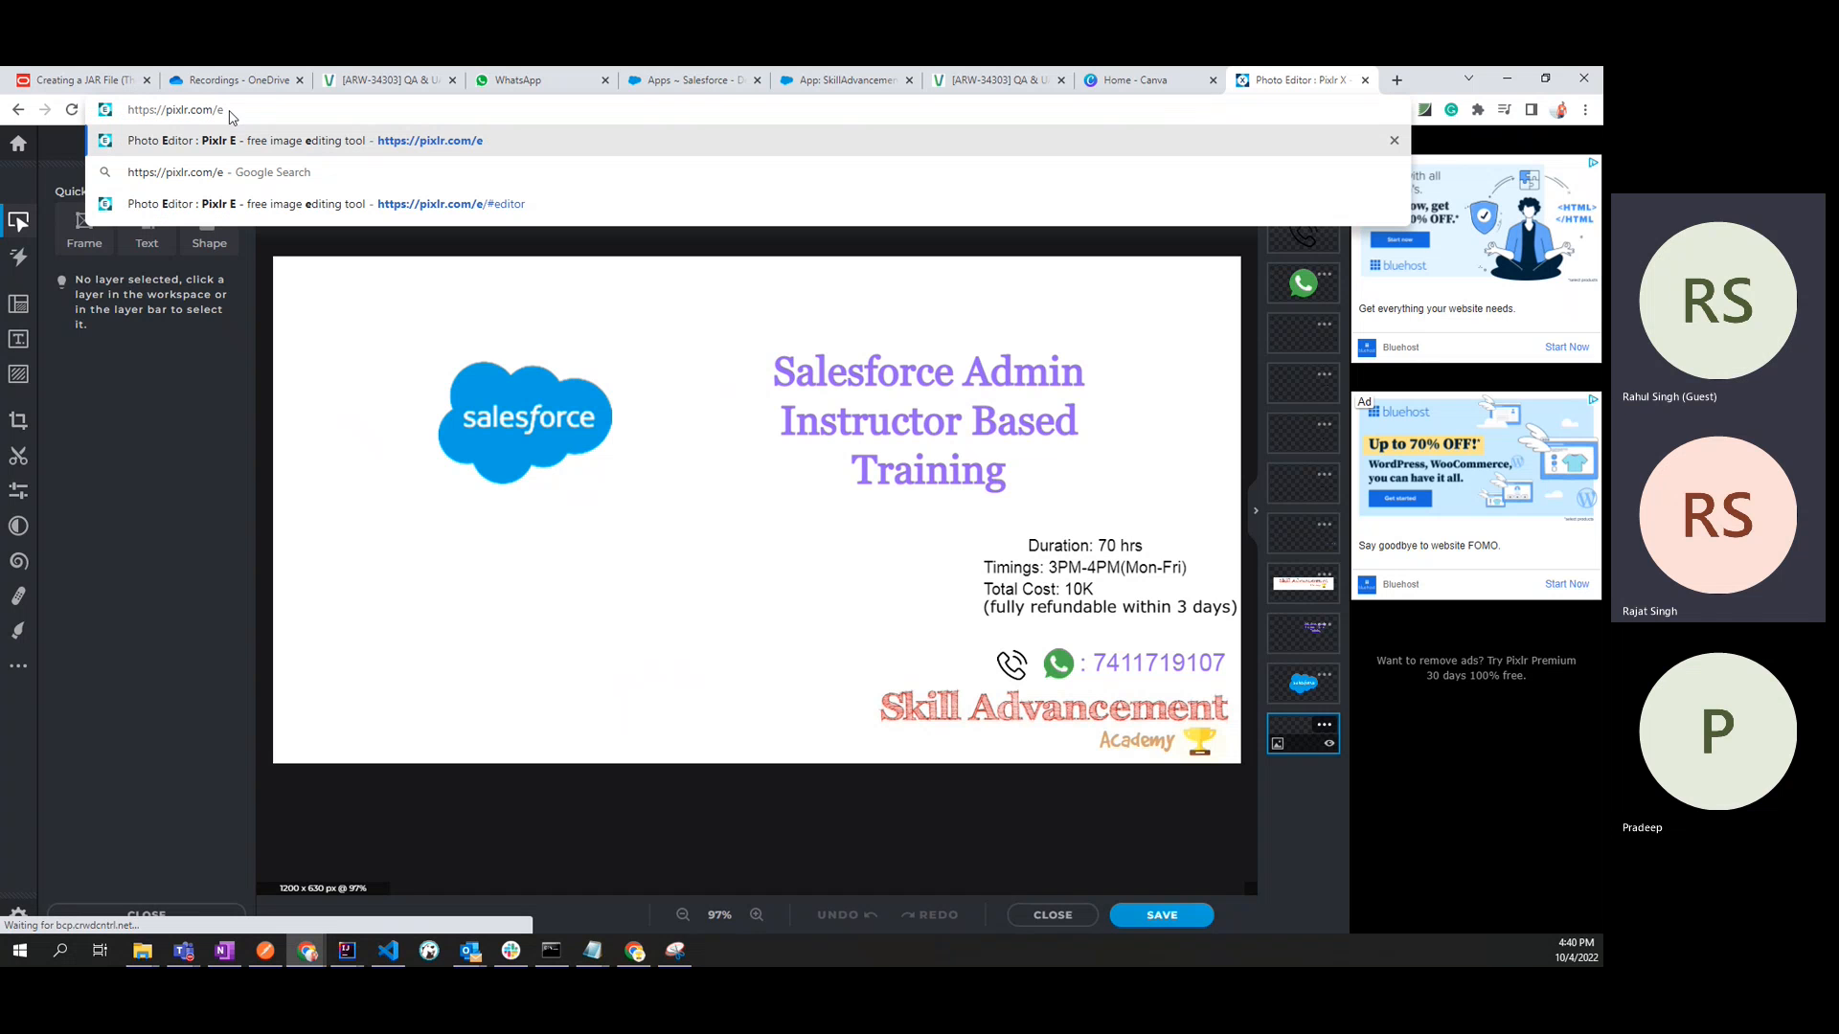
pyautogui.press('Return')
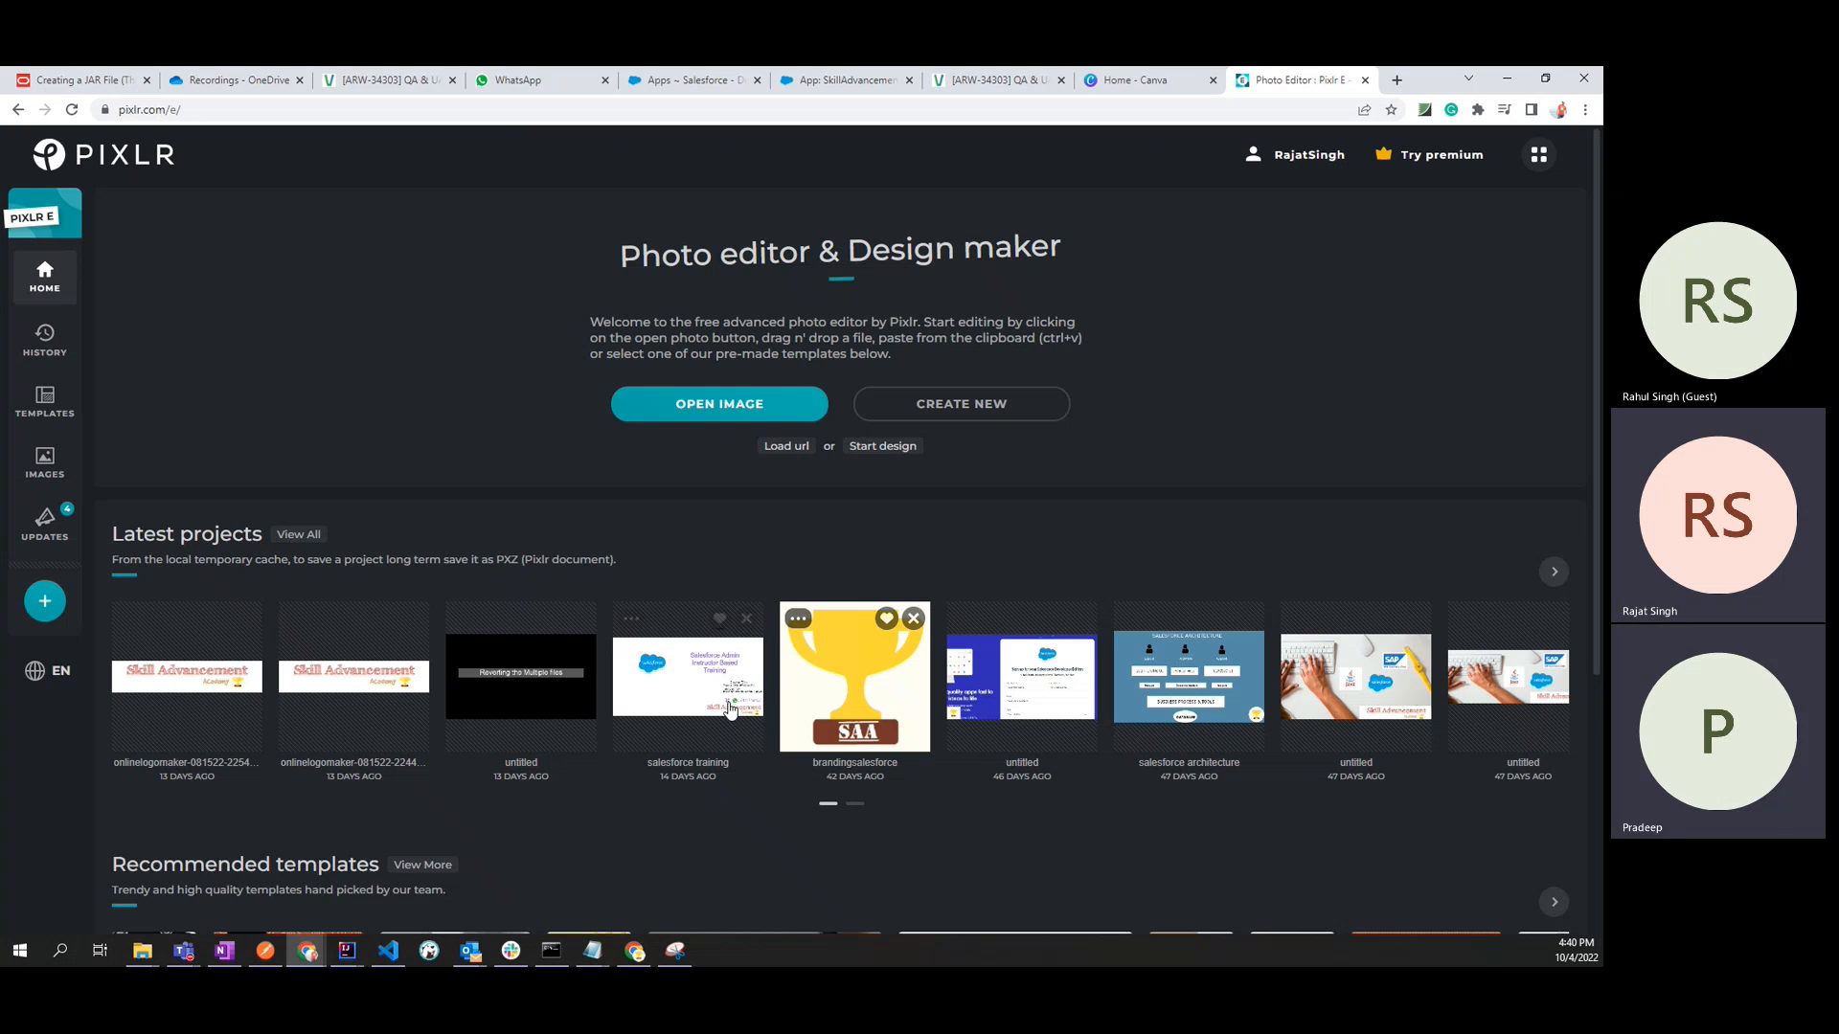
# Open the brandingsalesforce project and set the trophy layer's aspect to Free.
pyautogui.click(843, 702)
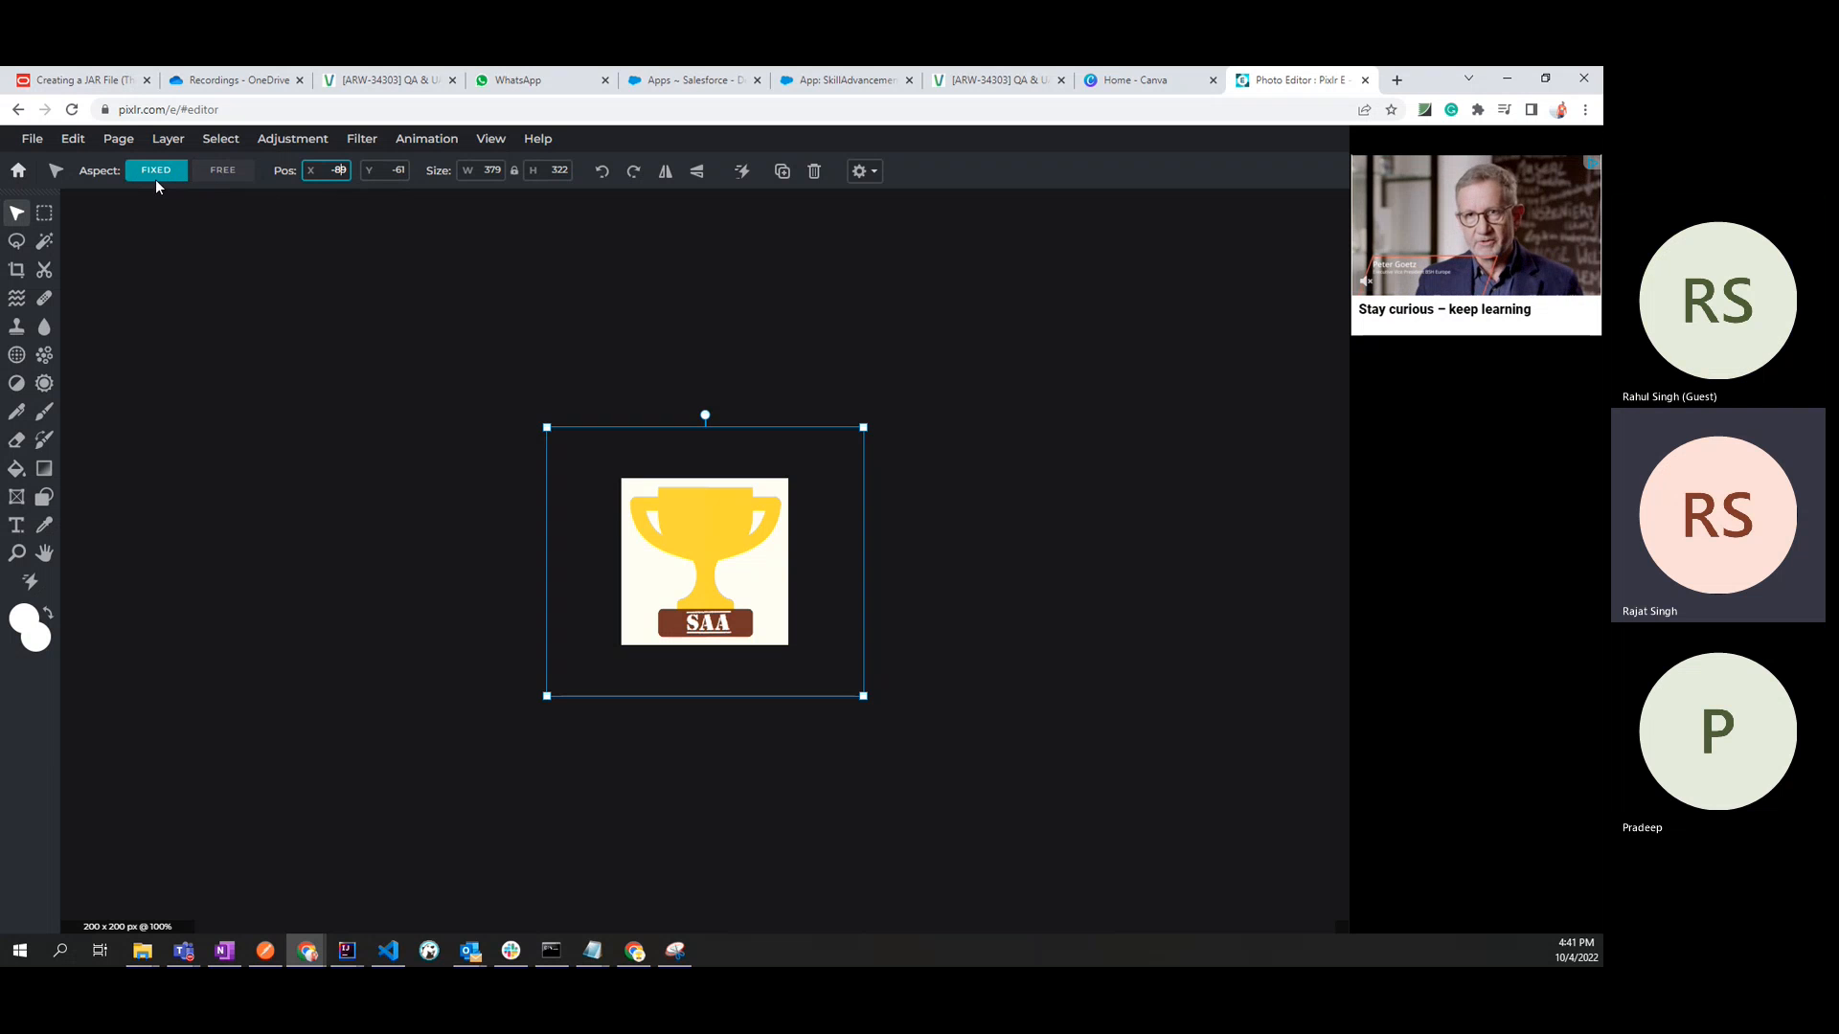
pyautogui.click(212, 180)
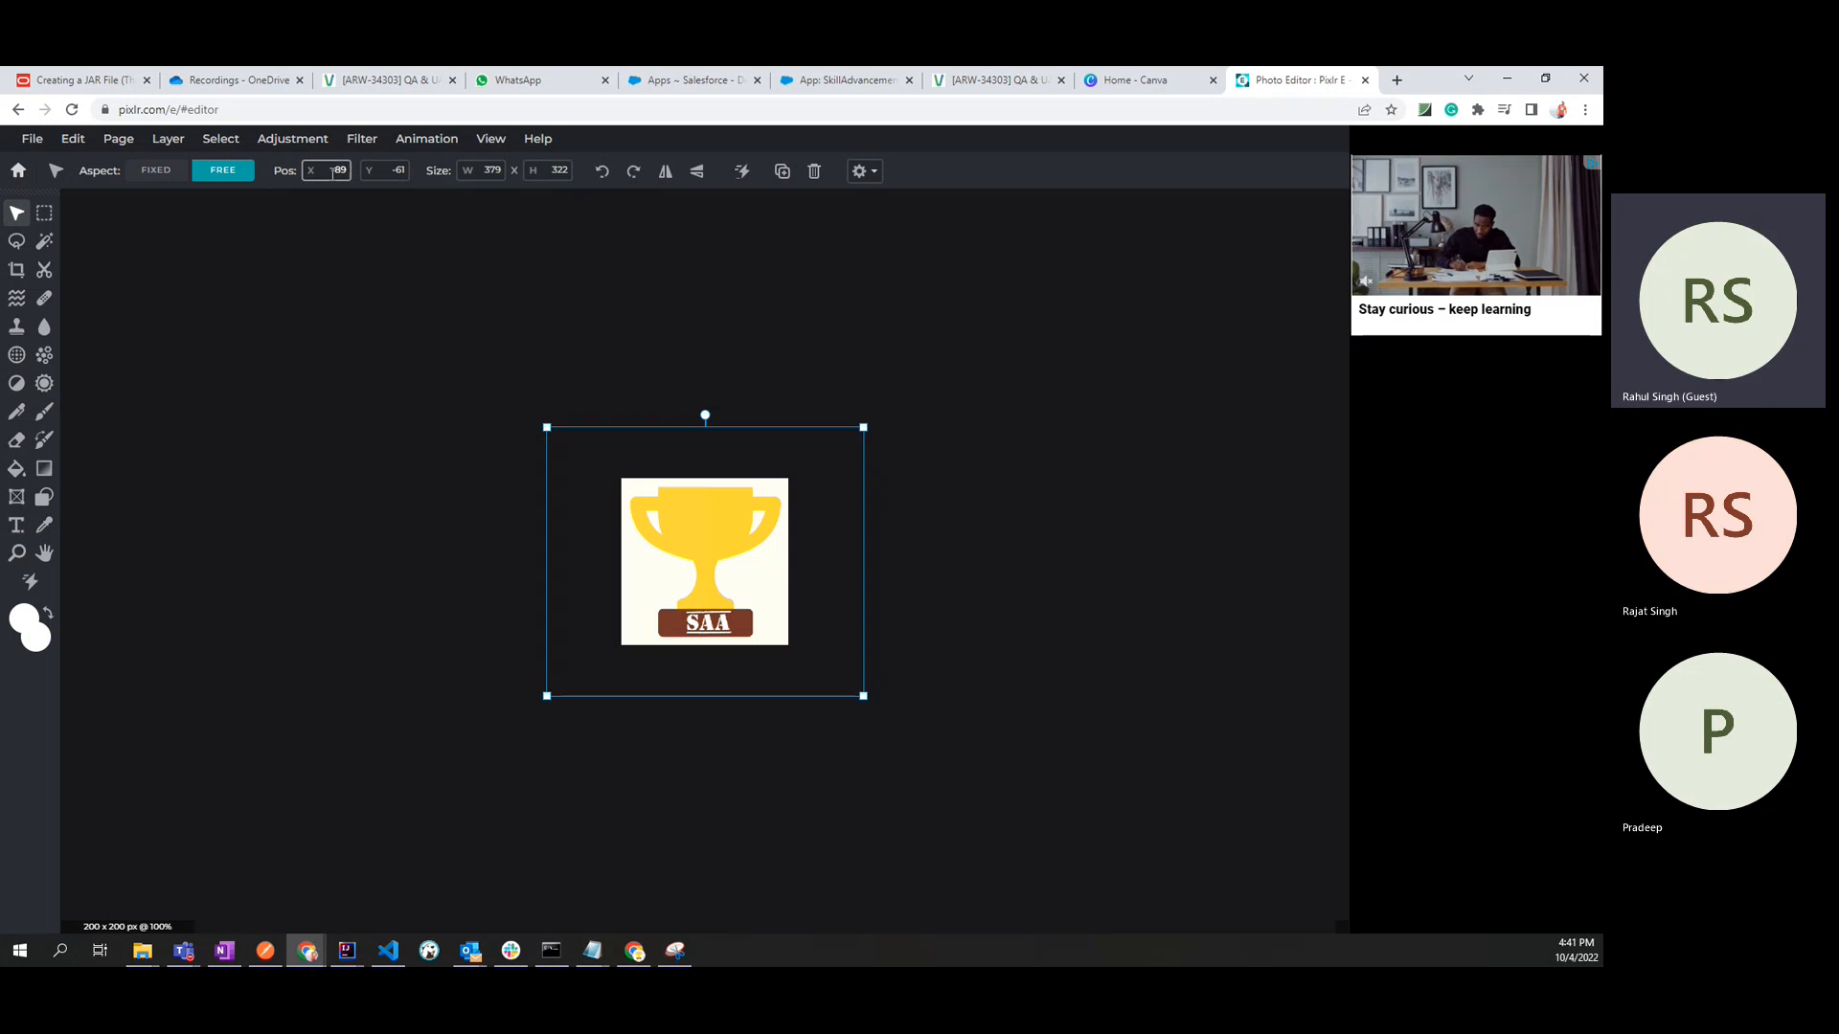
# Shift the trophy layer sideways by lowering its X position to -133.
pyautogui.click(332, 172)
pyautogui.press('Down')
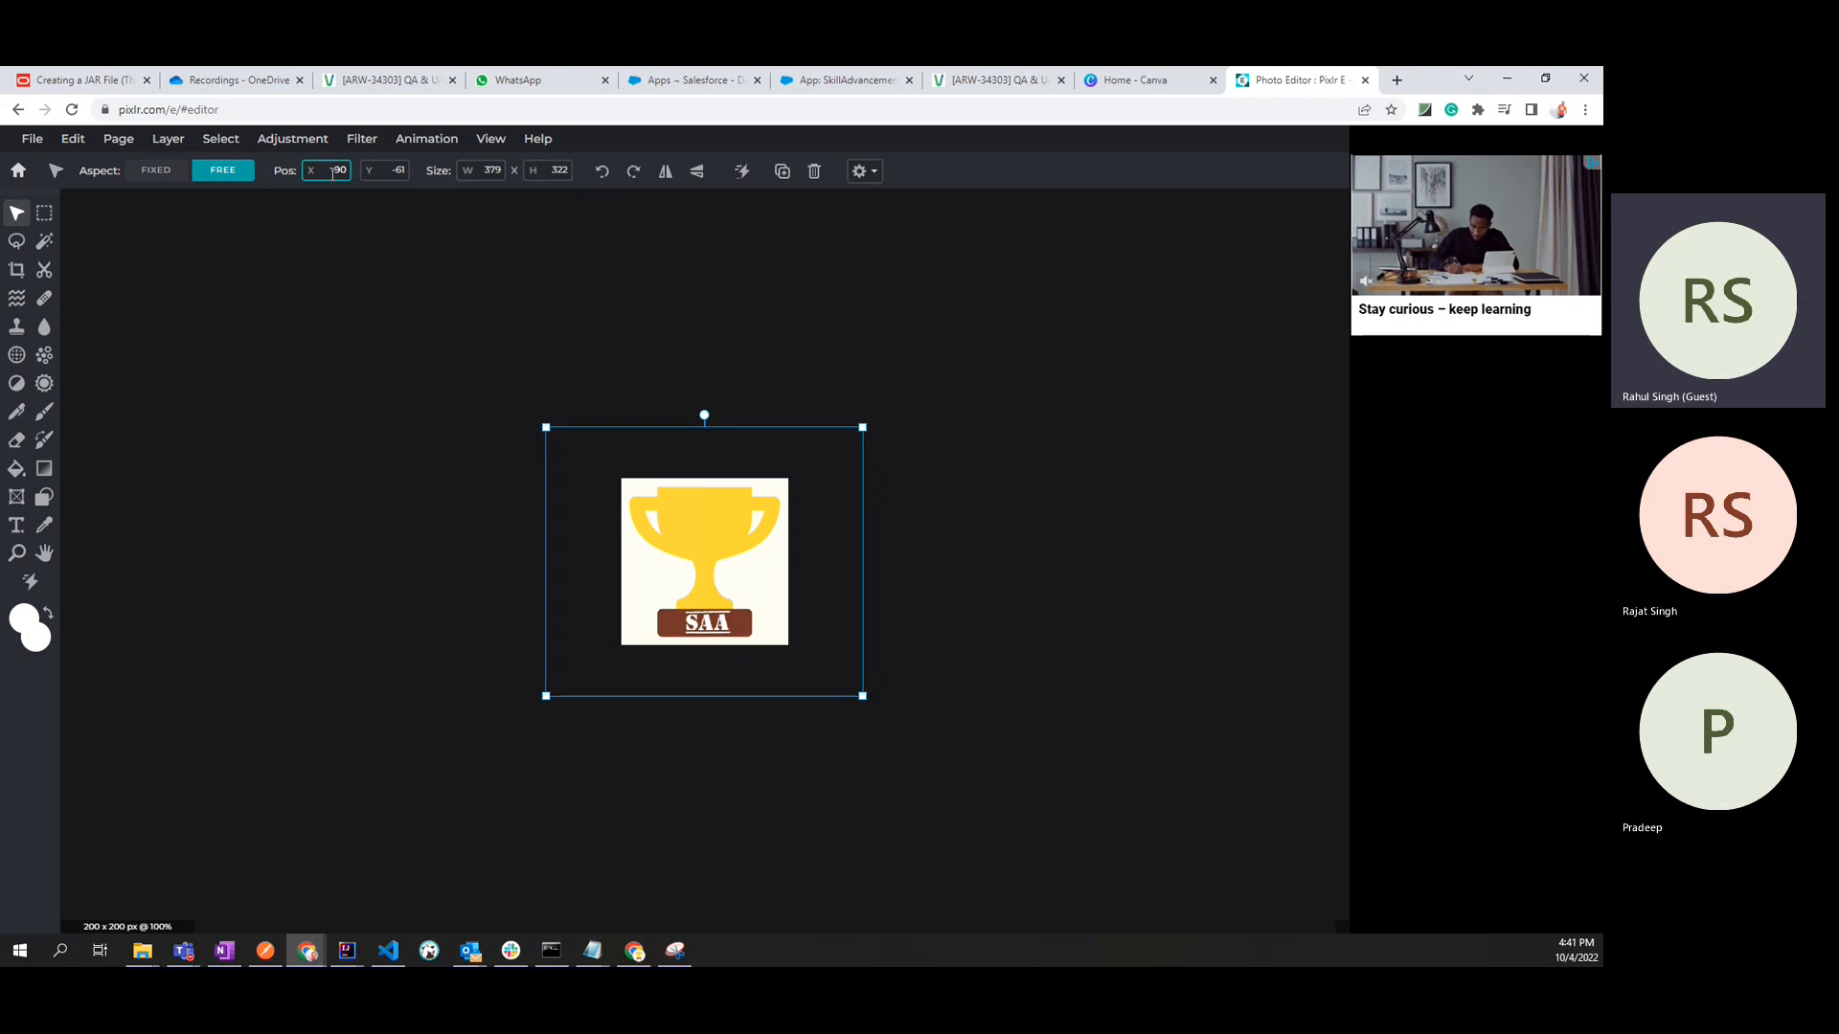
pyautogui.press('Down')
pyautogui.press('Down')
pyautogui.press('Down')
pyautogui.press('Down')
pyautogui.press('Down')
pyautogui.press('Down')
pyautogui.press('Down')
pyautogui.press('Down')
pyautogui.press('Down')
pyautogui.press('Down')
pyautogui.press('Down')
pyautogui.press('Down')
pyautogui.press('Down')
pyautogui.press('Down')
pyautogui.press('Down')
pyautogui.press('Down')
pyautogui.press('Down')
pyautogui.press('Down')
pyautogui.press('Down')
pyautogui.press('Down')
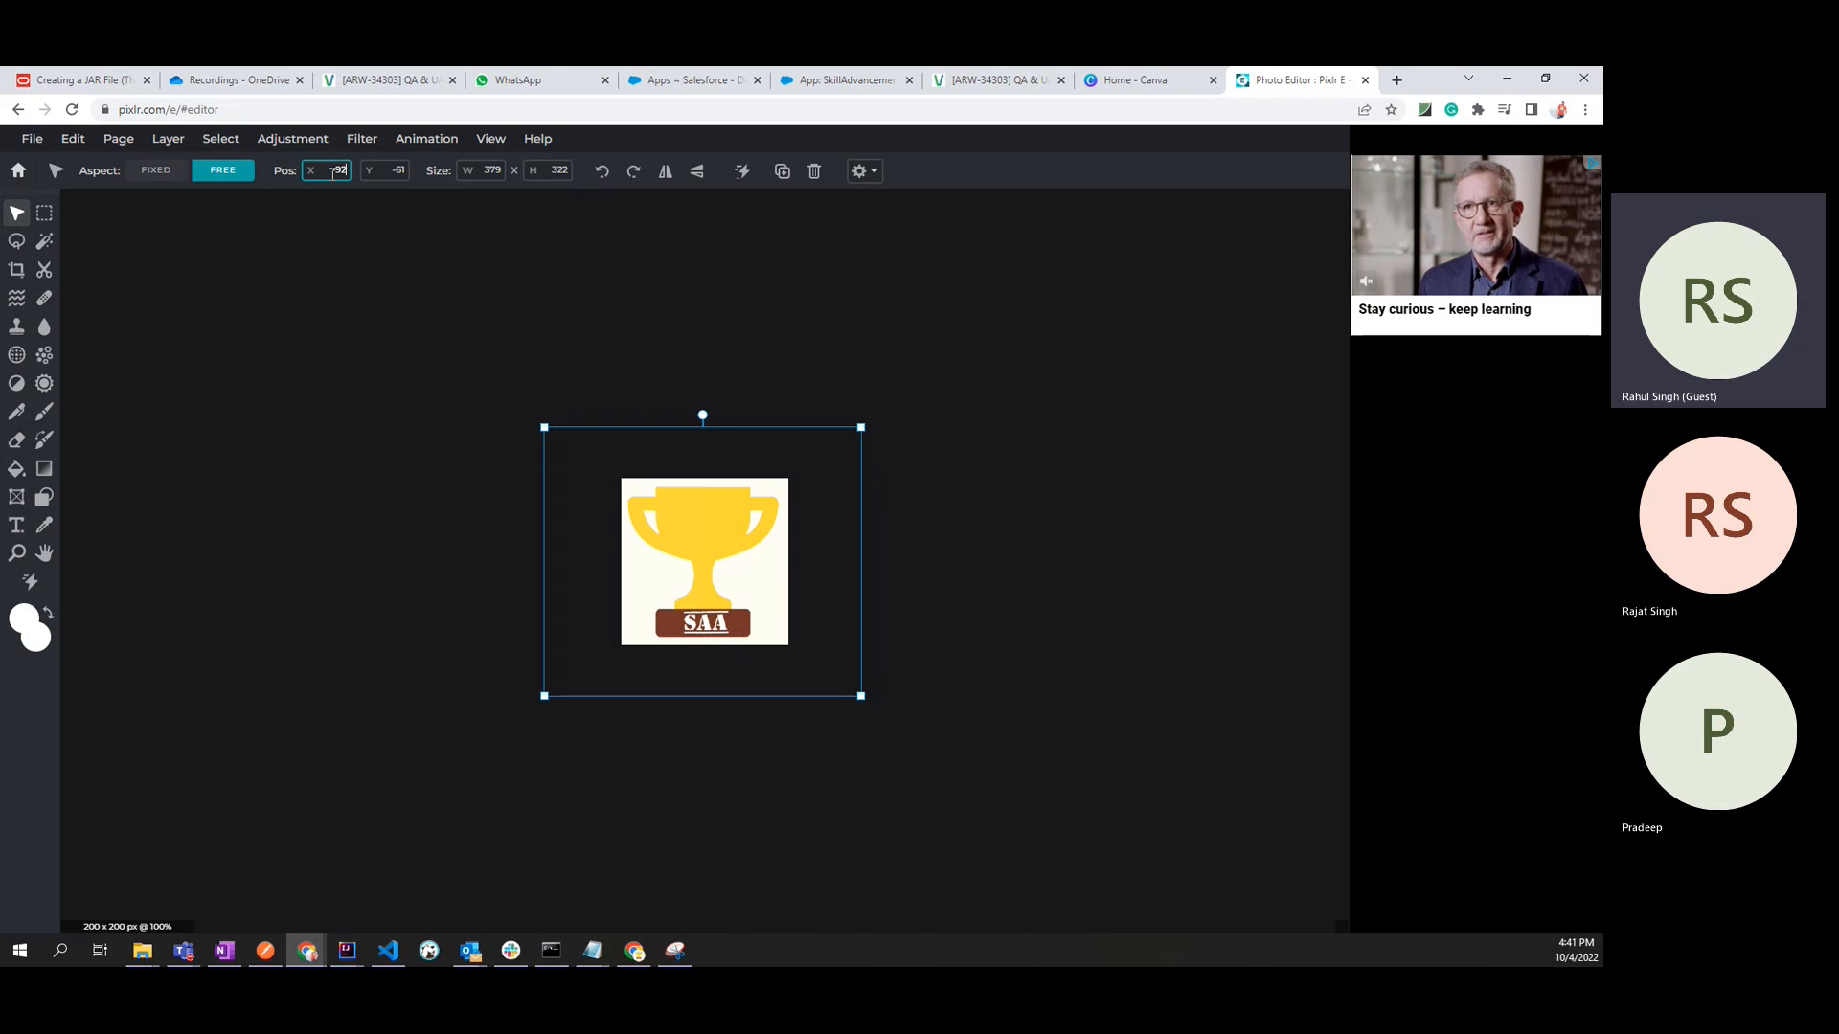
pyautogui.press('Down')
pyautogui.press('Down')
pyautogui.press('Down')
pyautogui.press('Down')
pyautogui.press('Down')
pyautogui.press('Down')
pyautogui.press('Down')
pyautogui.press('Down')
pyautogui.press('Down')
pyautogui.press('Down')
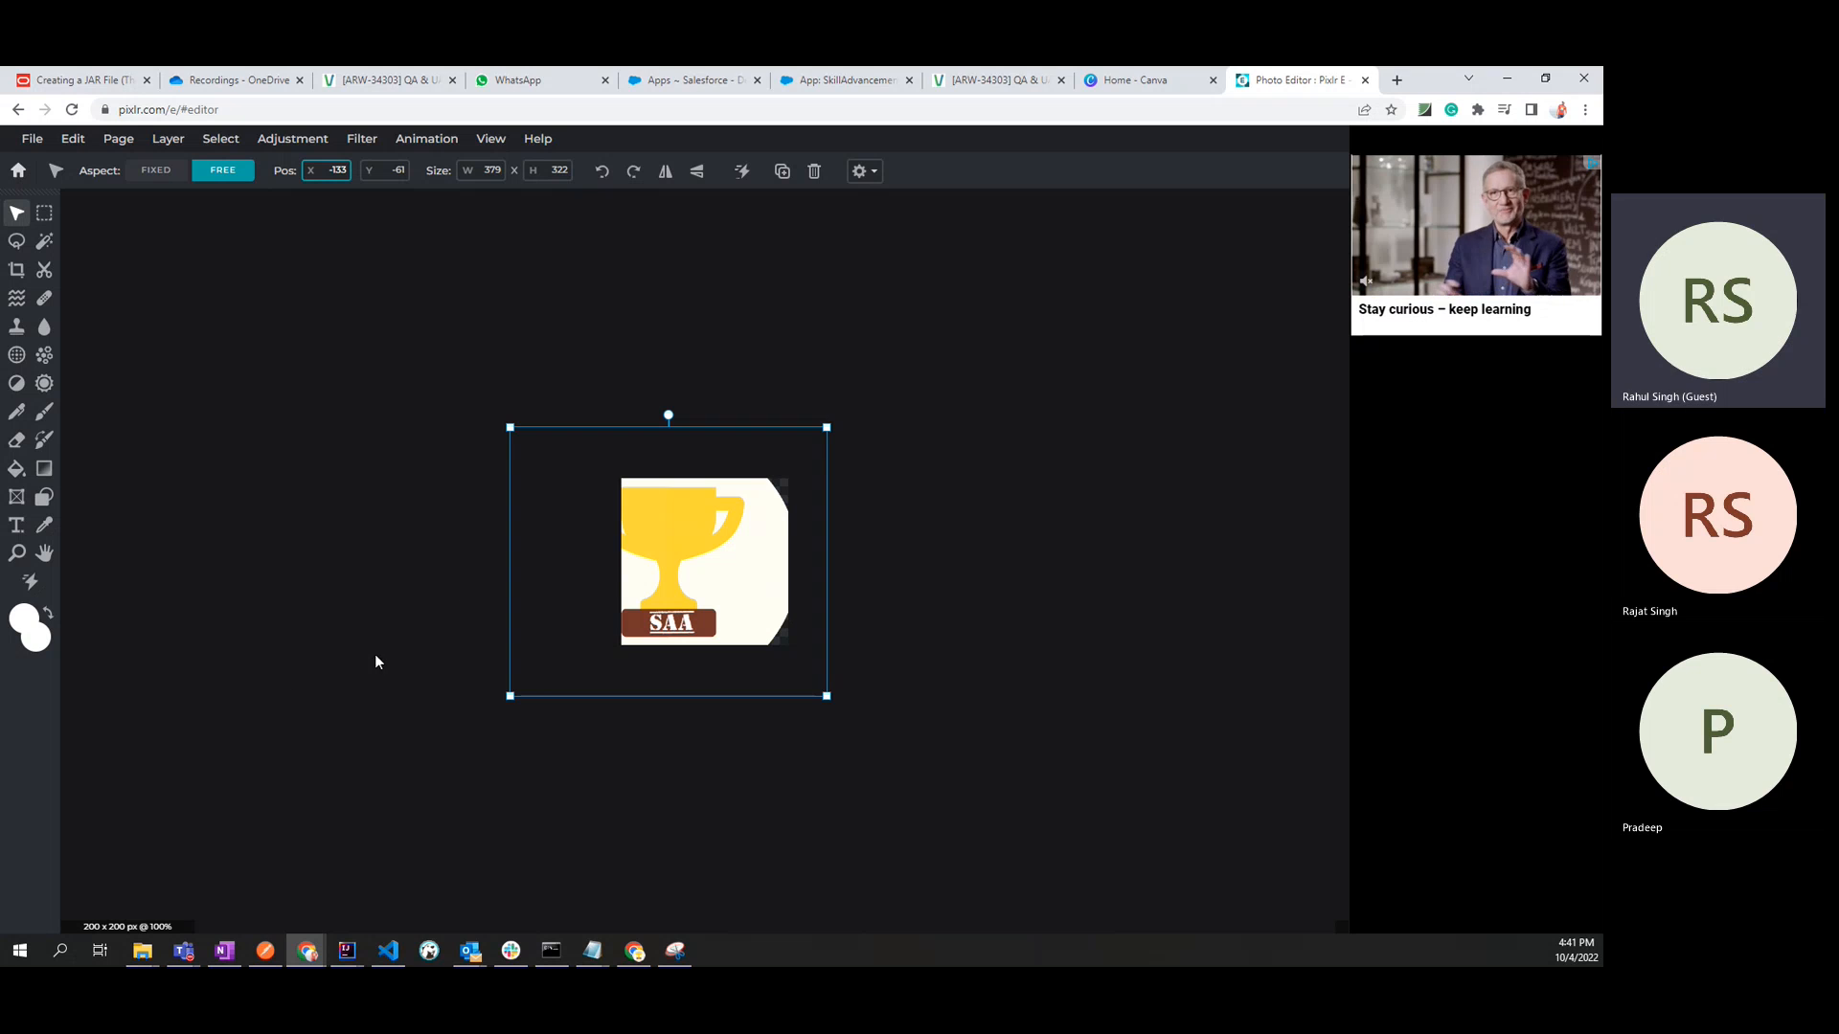
# Set the trophy layer's X position back to -89.
pyautogui.click(342, 165)
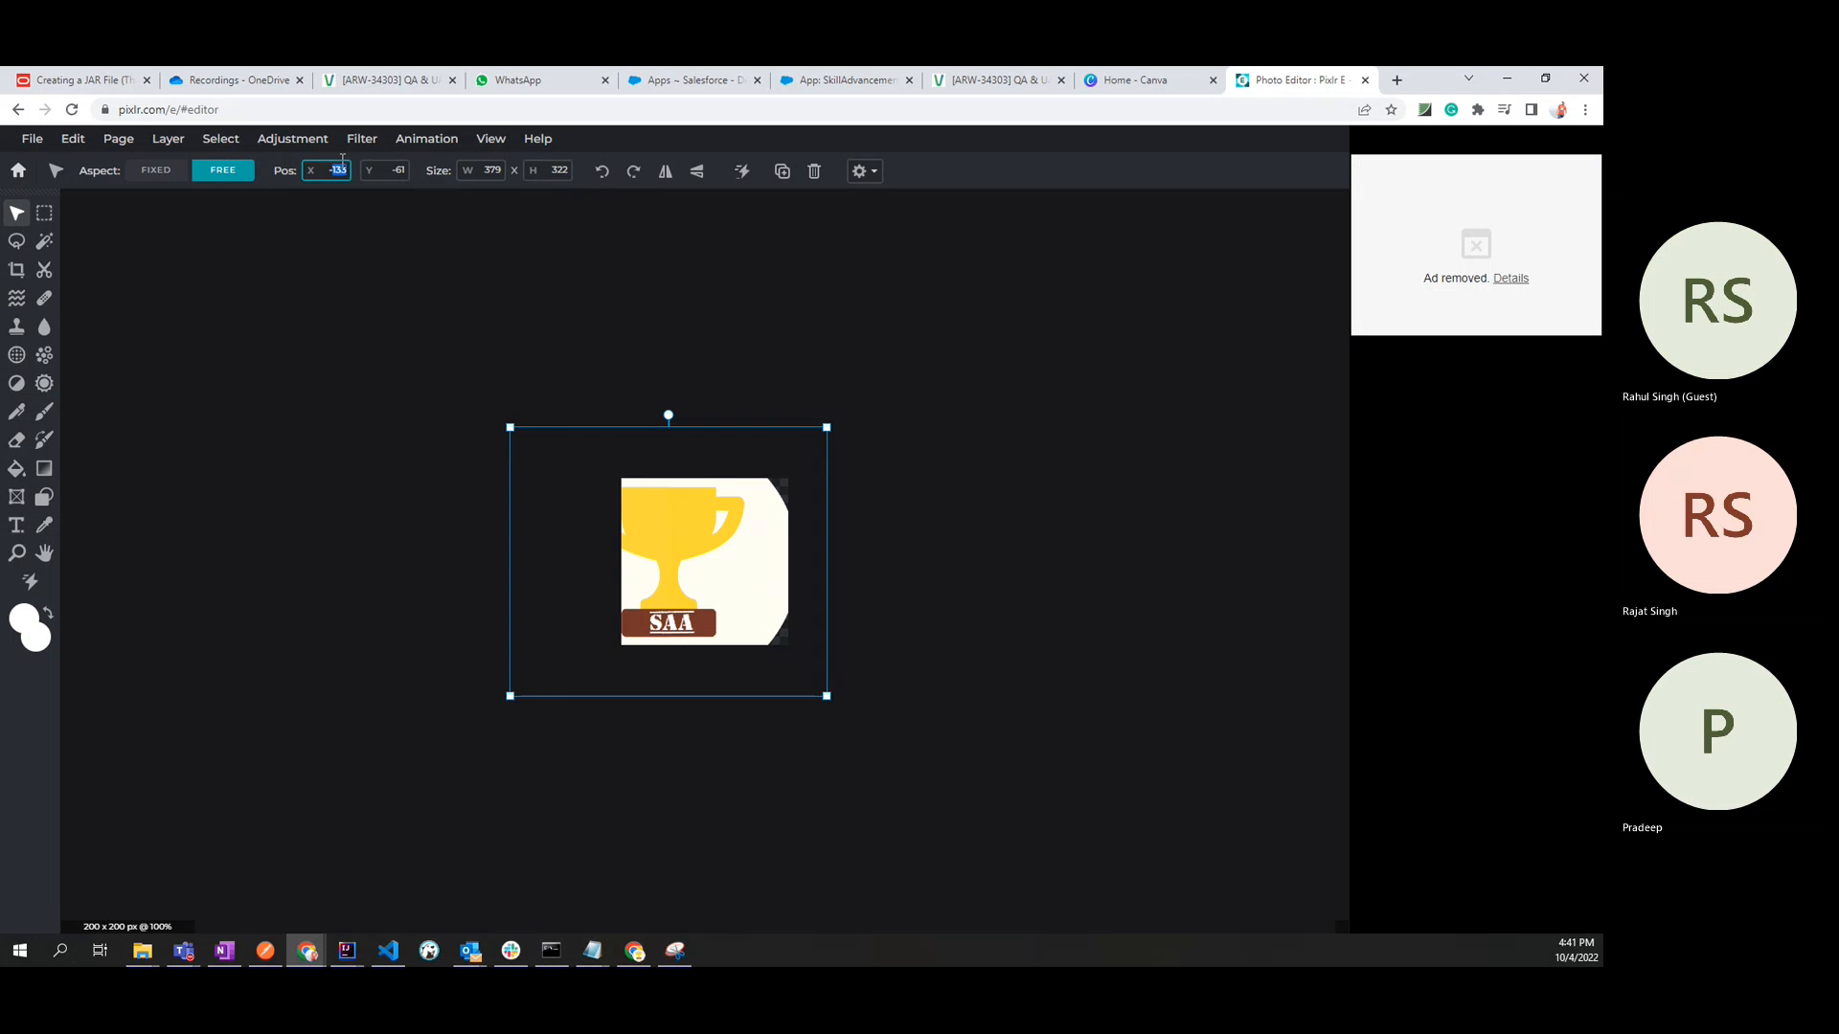
pyautogui.write('-89')
pyautogui.click(377, 521)
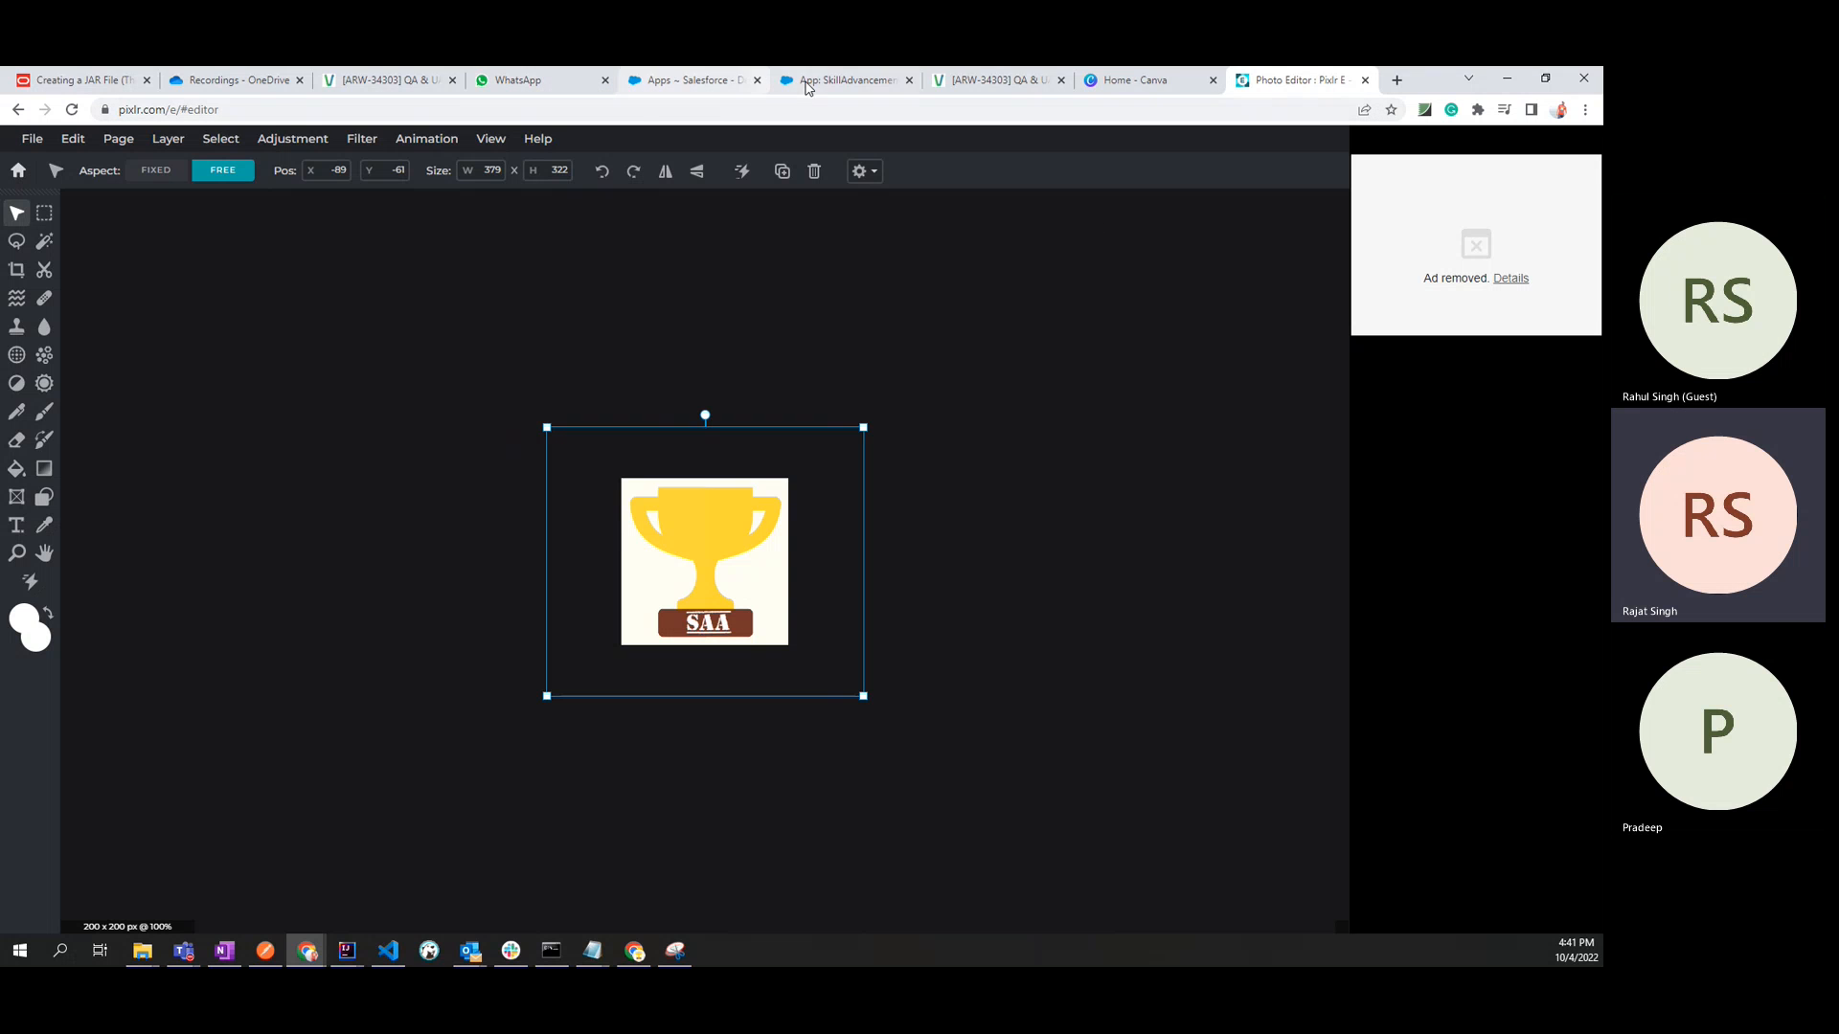
# Return to the SkillAdvancementAcademy app edit page in Salesforce and review its tab, landing page and Assign to Profiles settings.
pyautogui.click(807, 85)
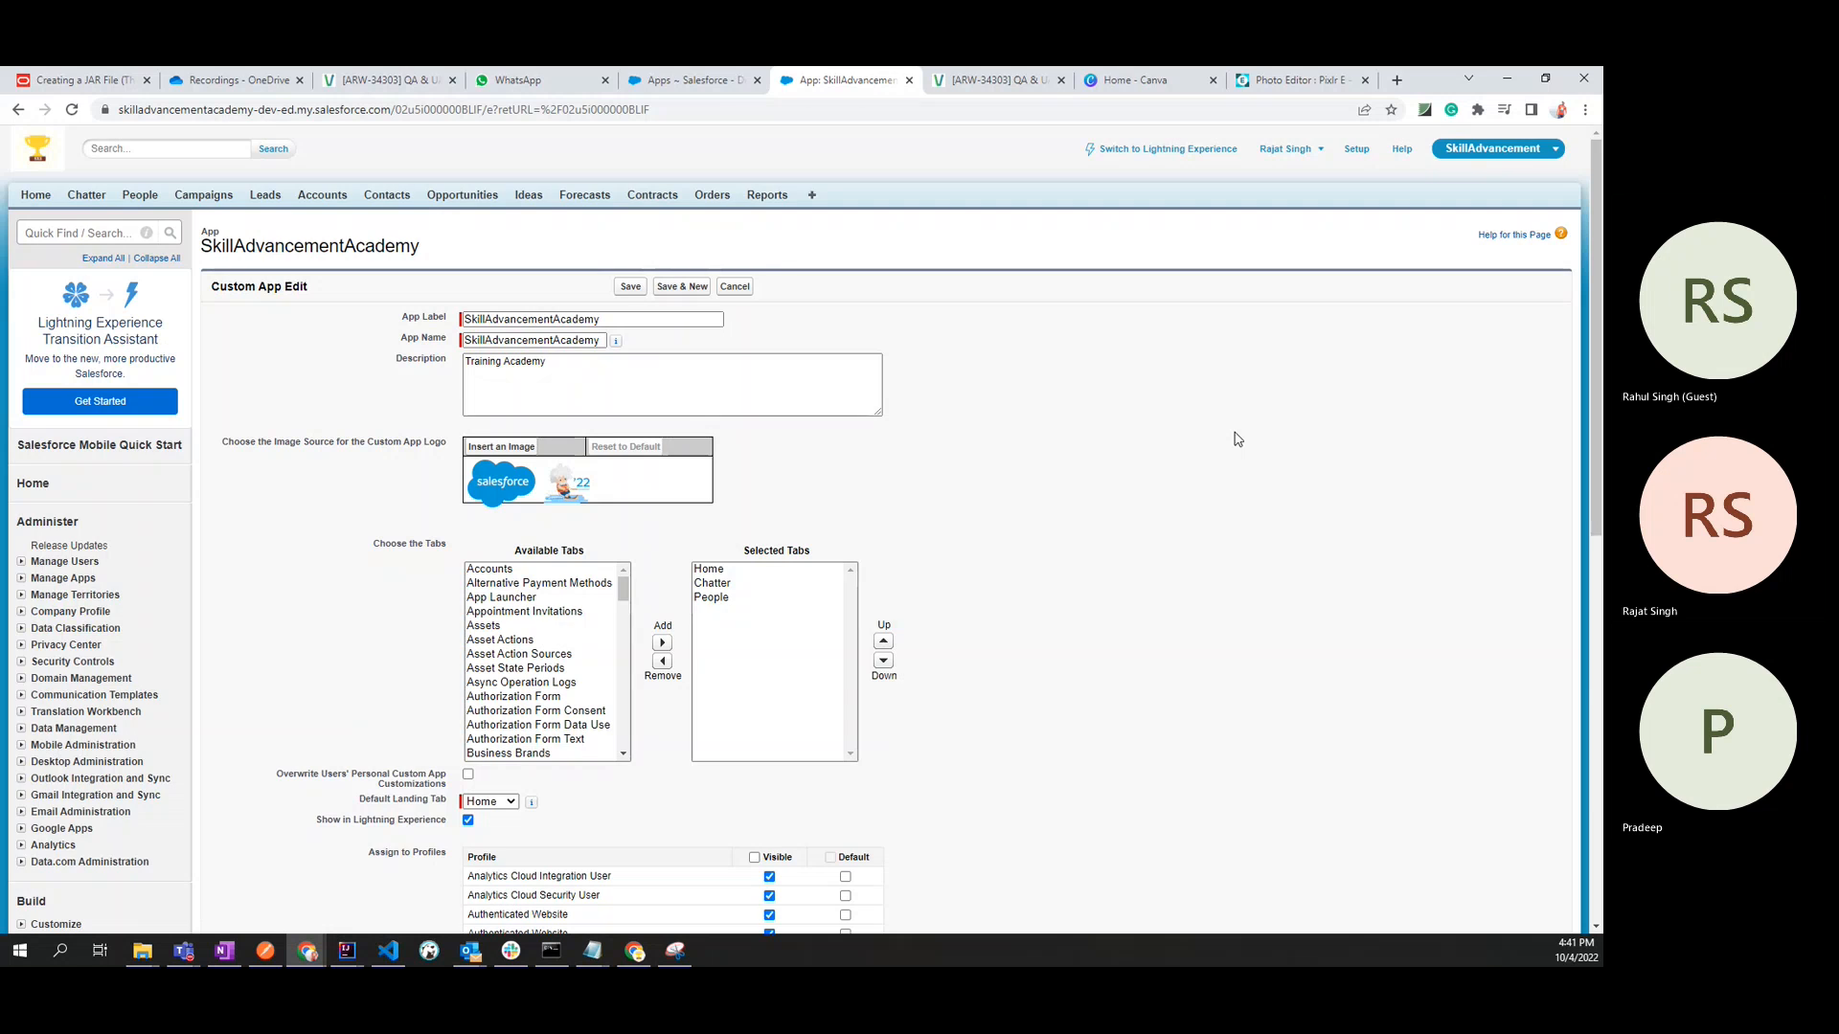
pyautogui.scroll(-2, 1235, 439)
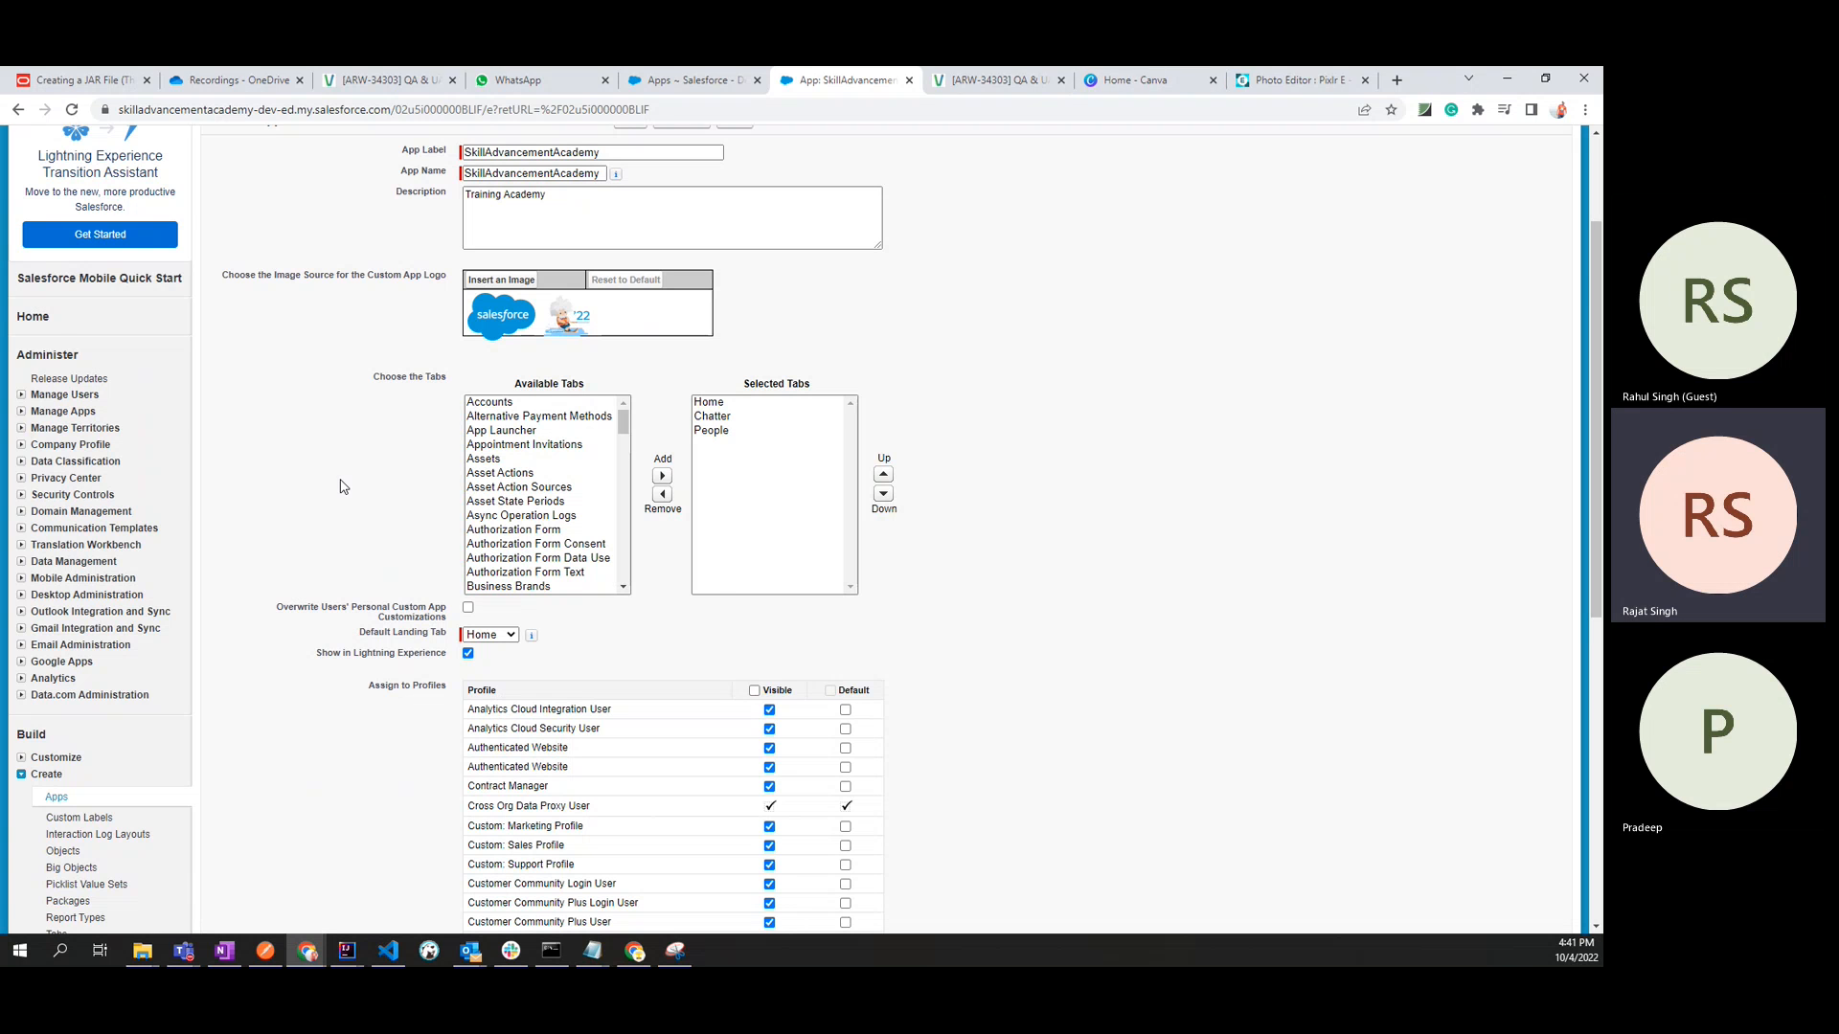
pyautogui.scroll(3, 518, 602)
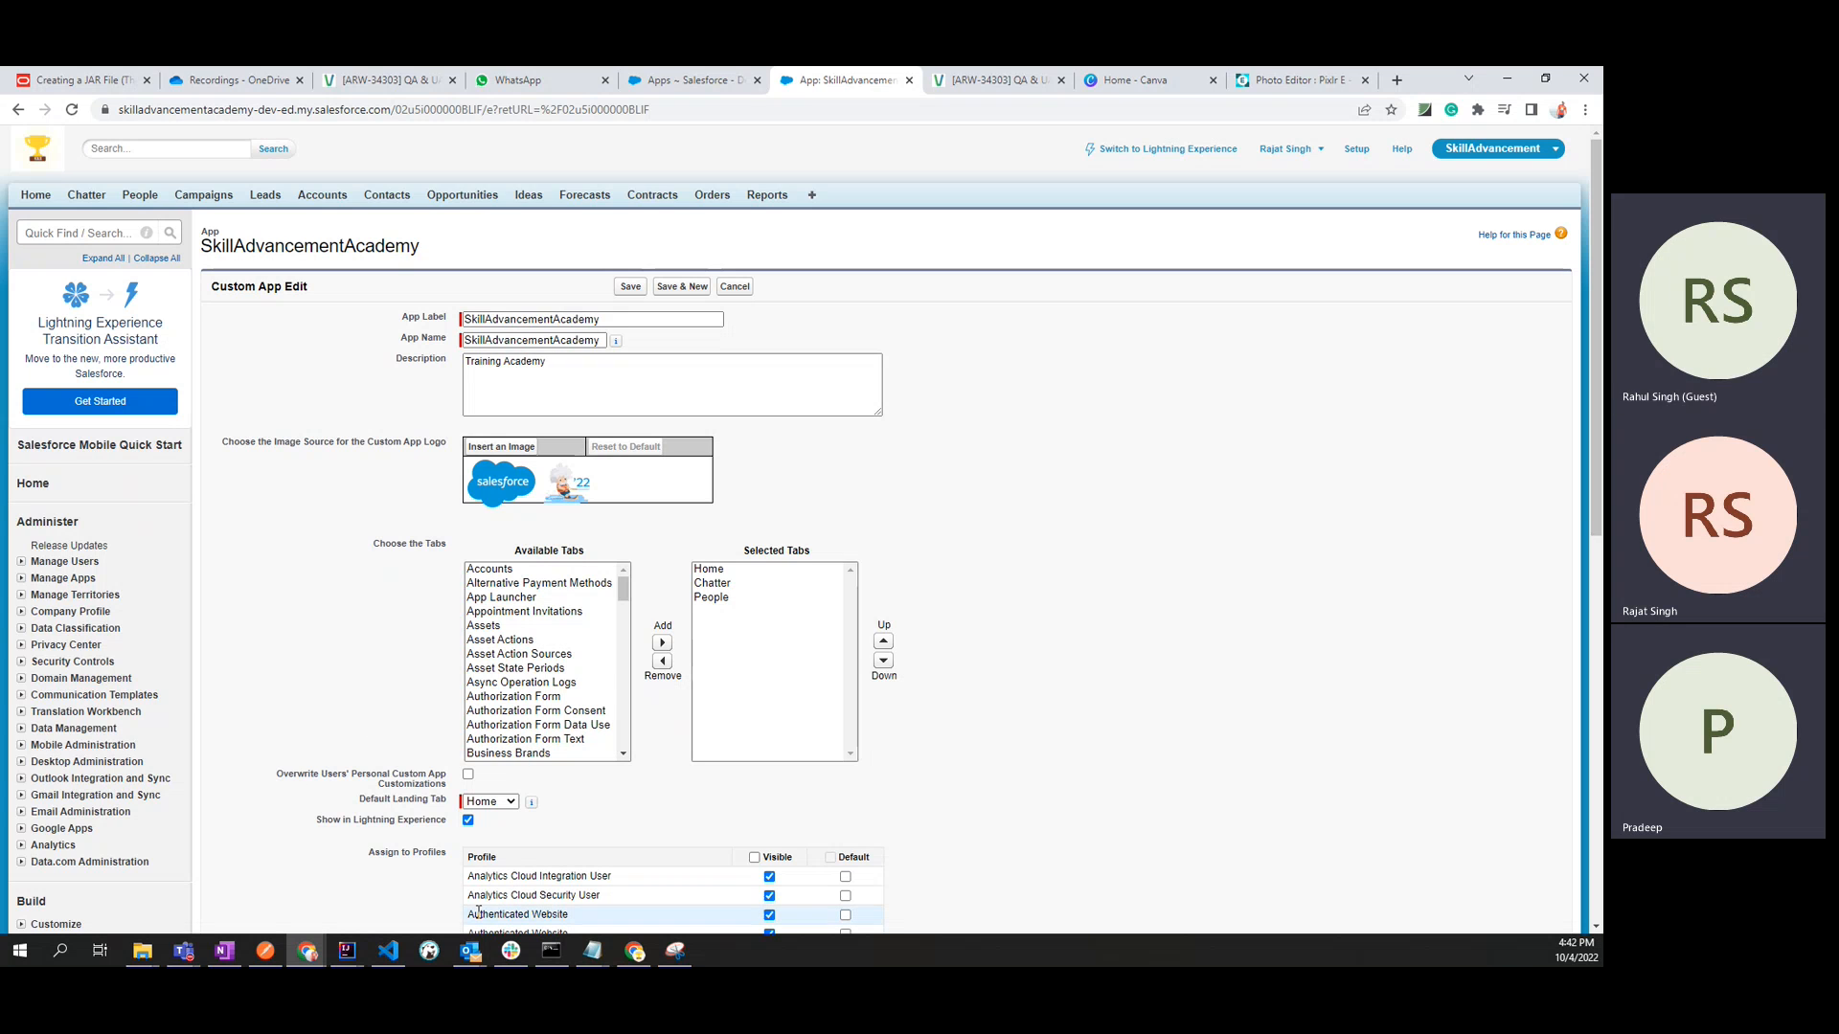
pyautogui.moveTo(370, 856); pyautogui.dragTo(450, 866)
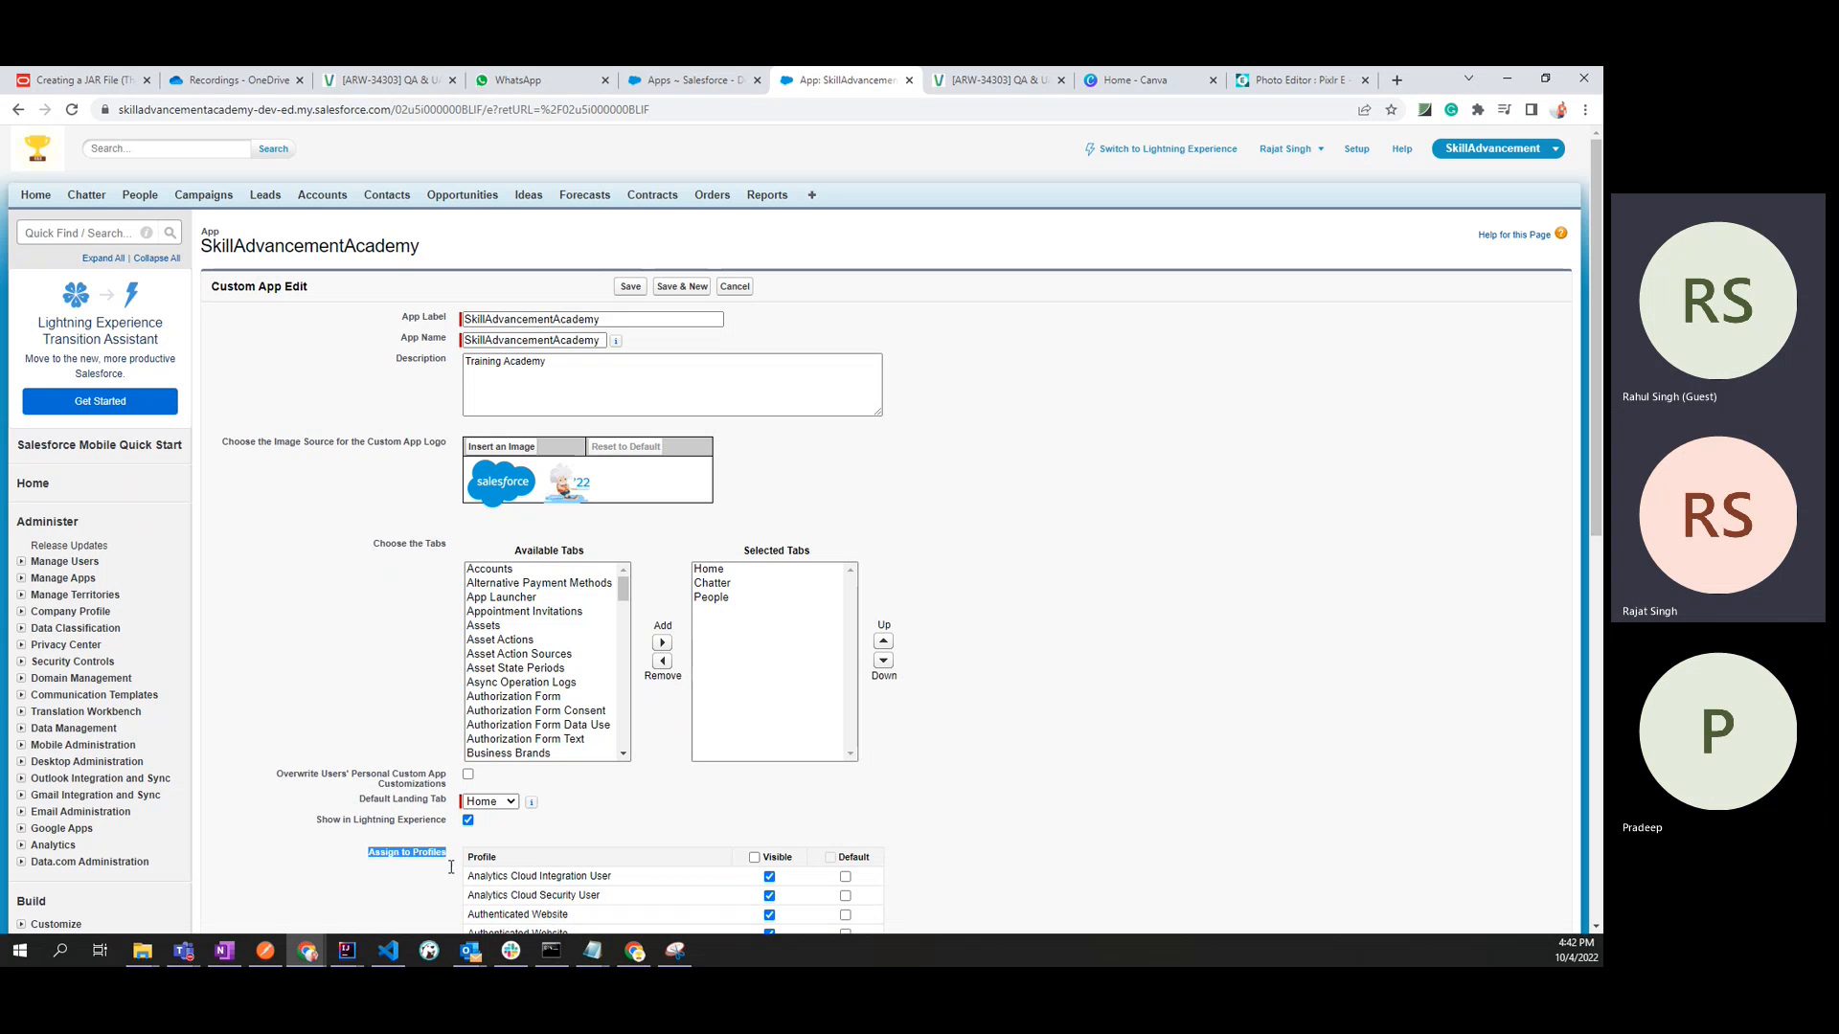
pyautogui.click(438, 879)
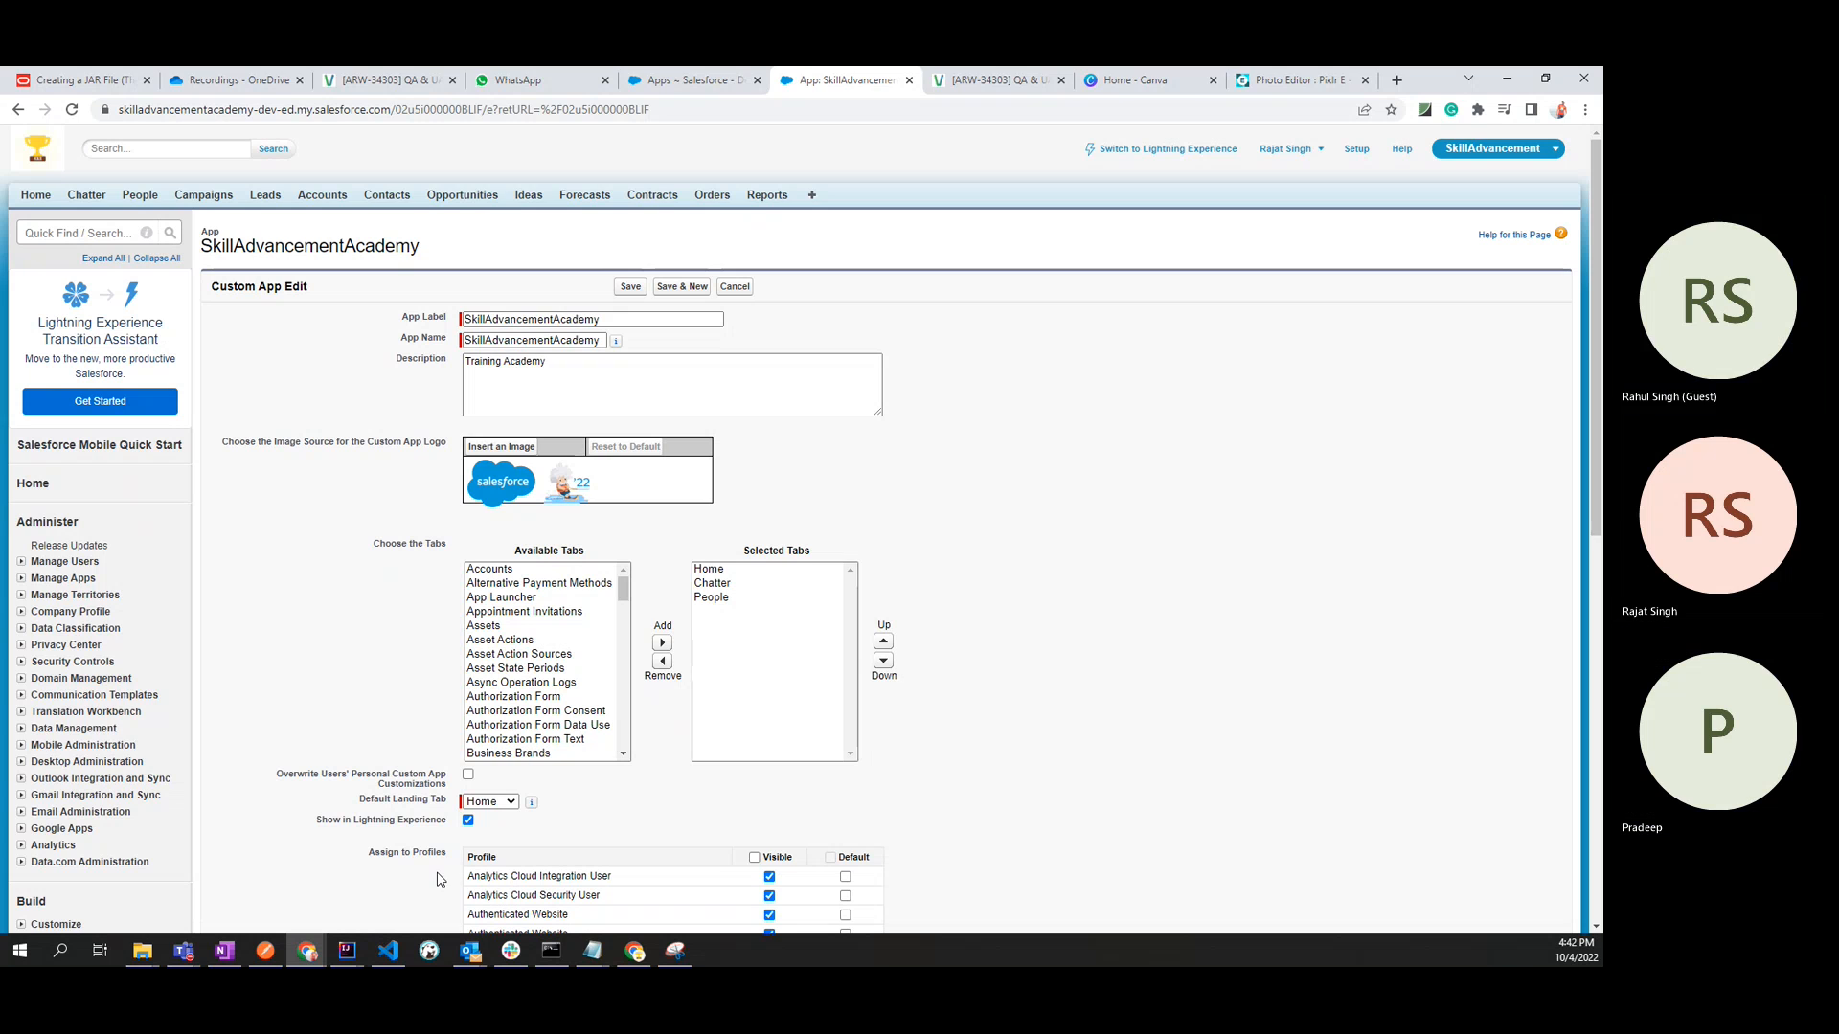